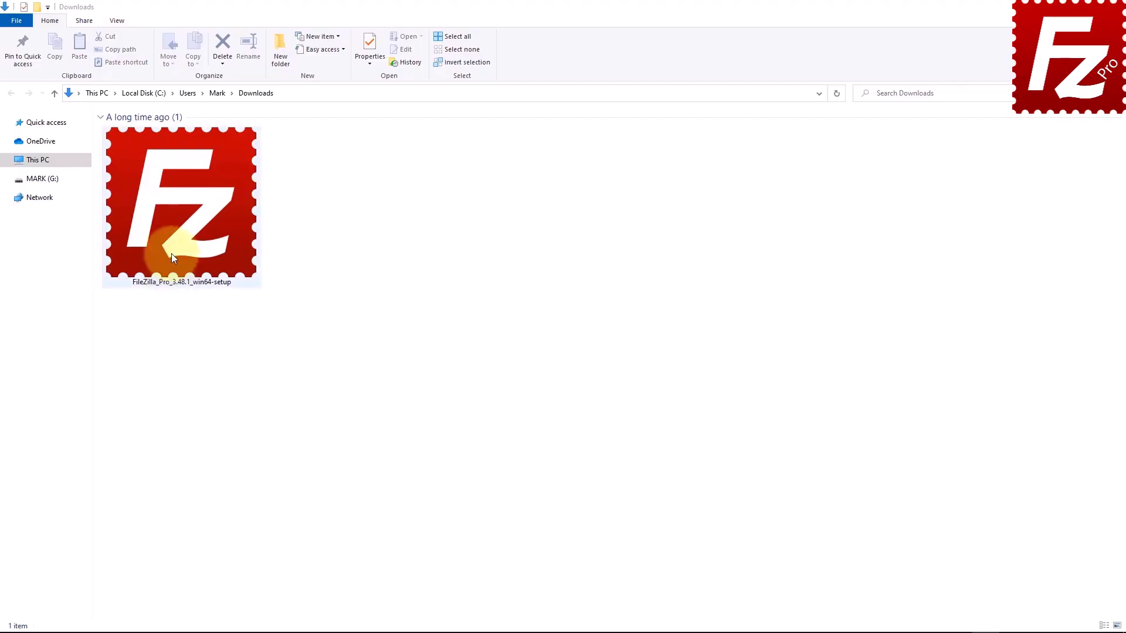
- Launch the FileZilla Pro installer, accept the license, and choose installation for all users
double_click(160, 241)
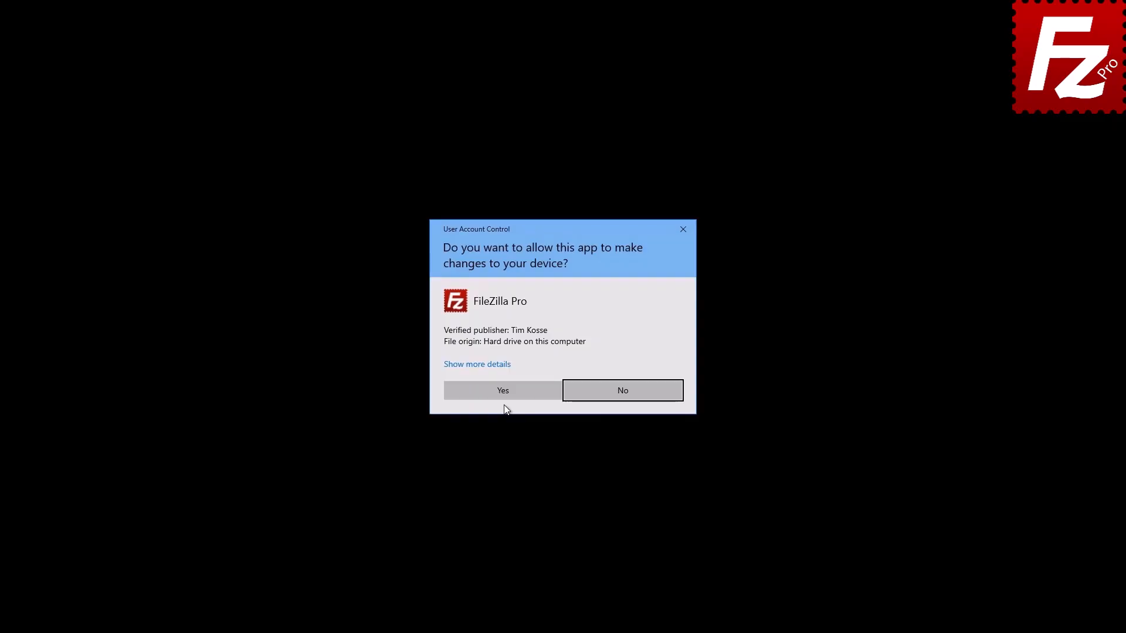
click(508, 389)
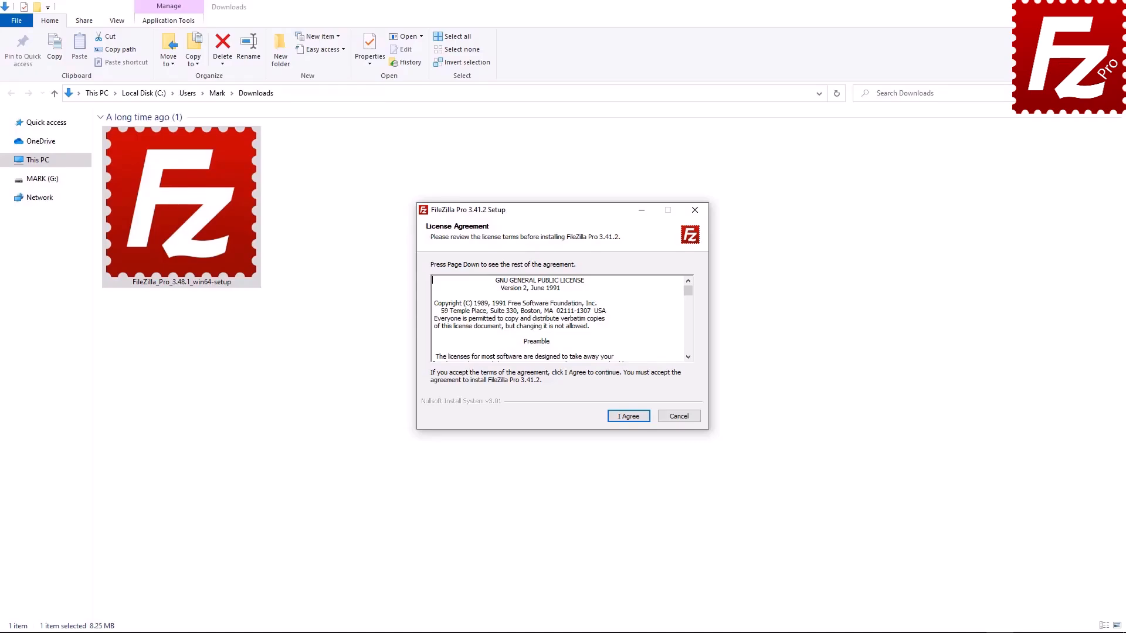
click(627, 417)
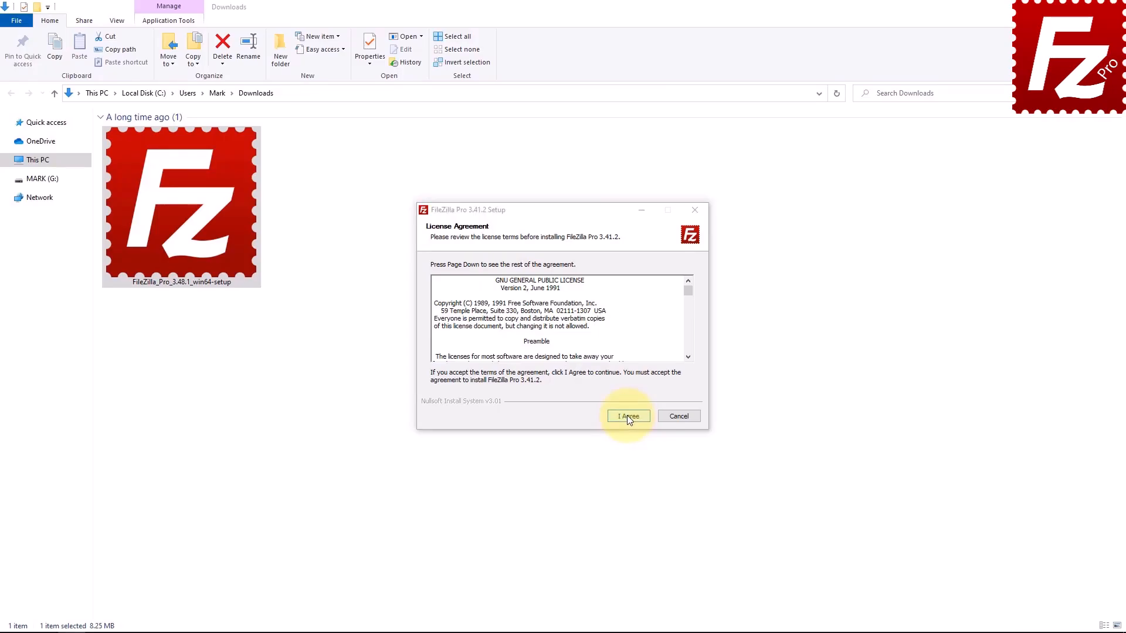
click(628, 415)
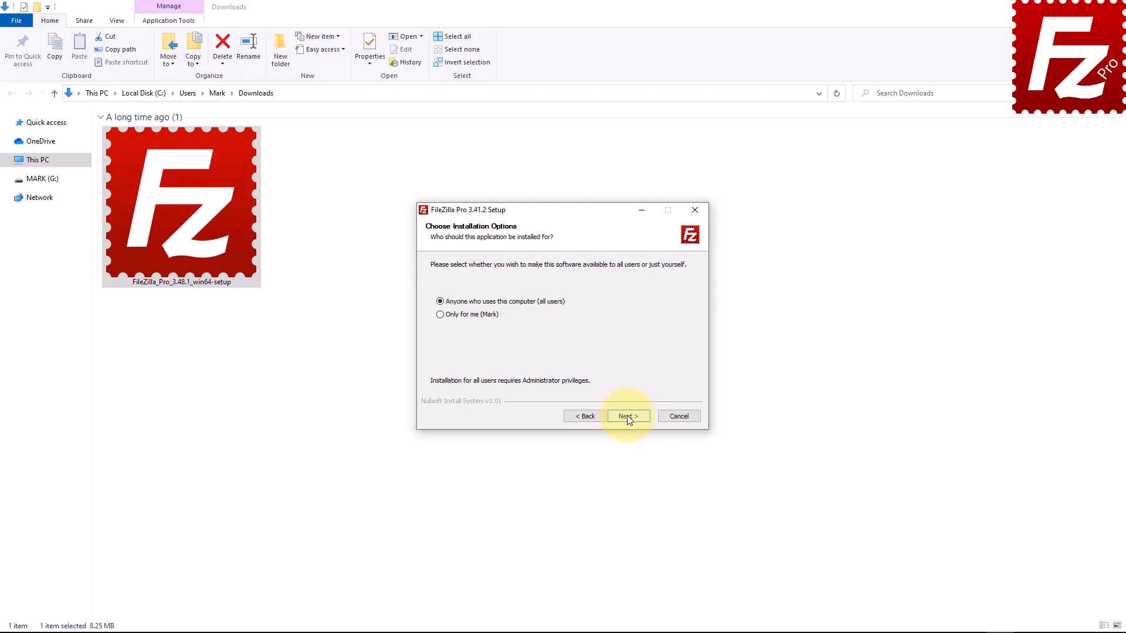
click(627, 415)
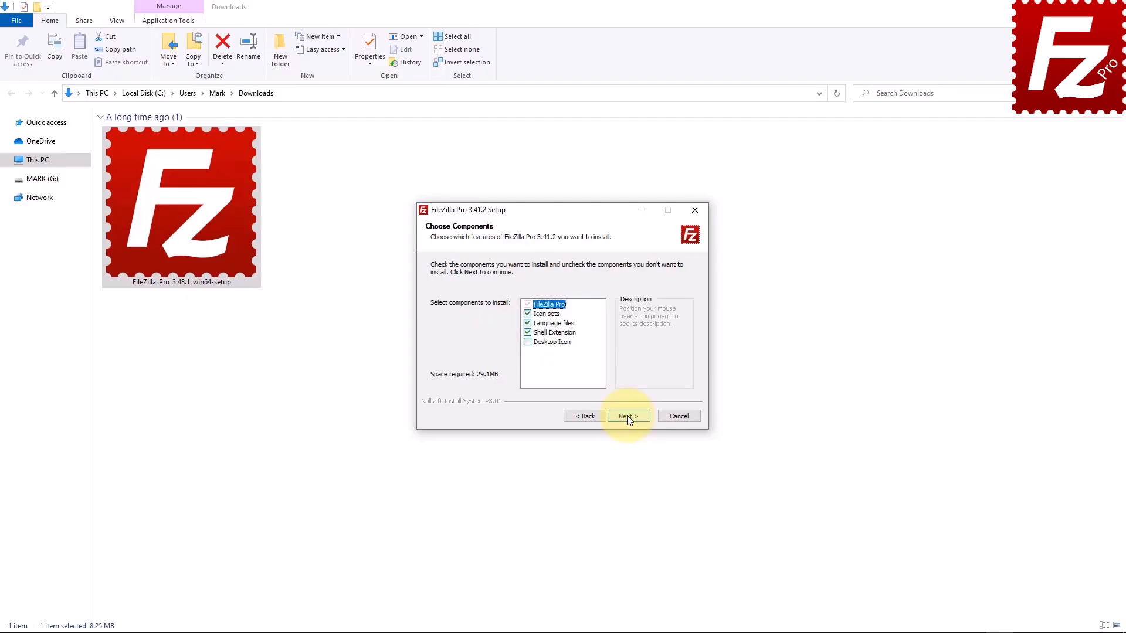
- Add a desktop icon, install into C:\Program Files\FileZilla Pro, and launch FileZilla Pro
click(527, 341)
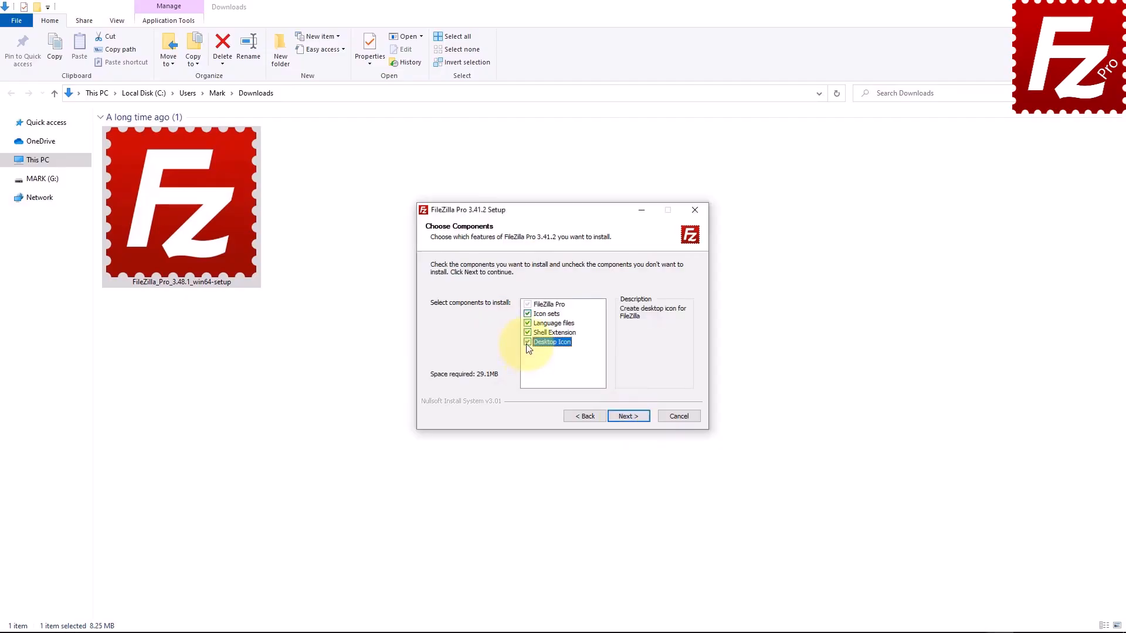
click(629, 416)
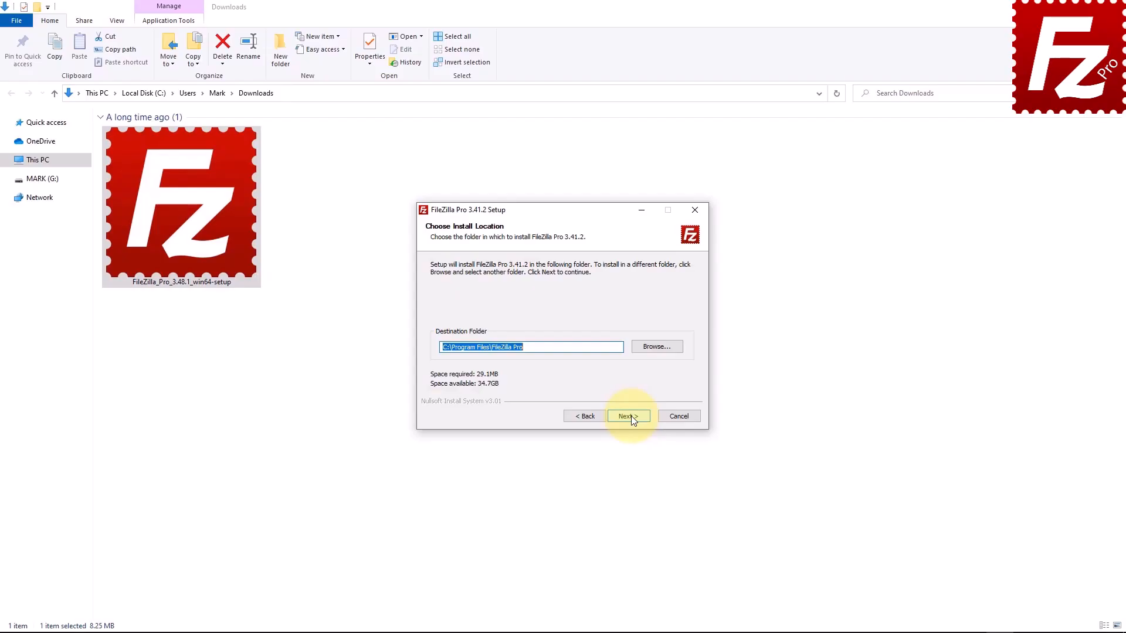
click(630, 416)
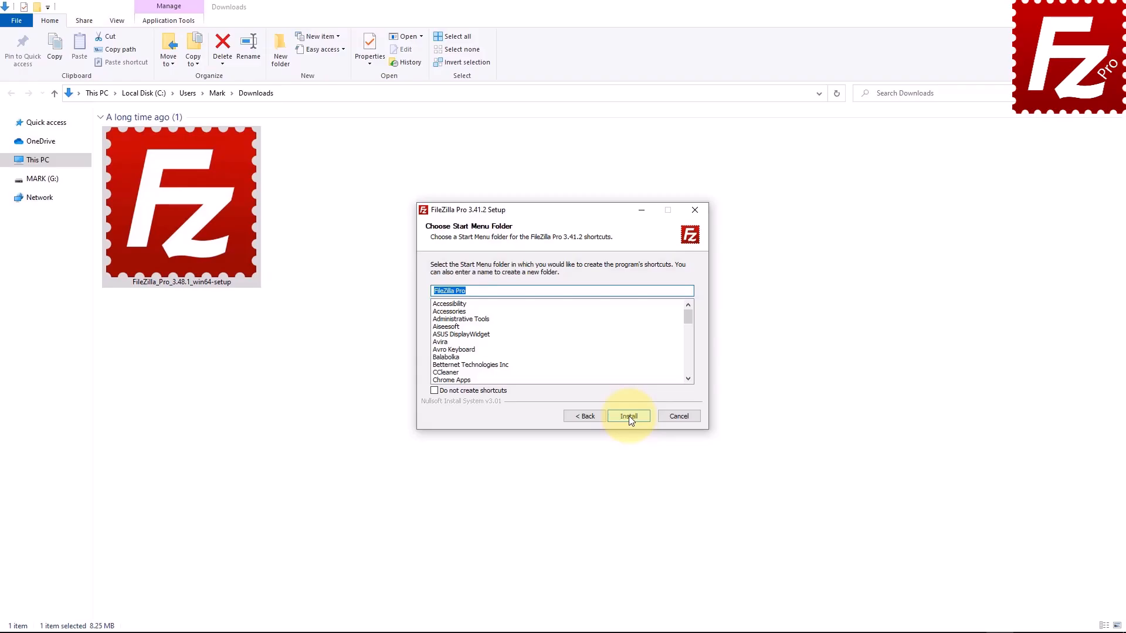
click(628, 416)
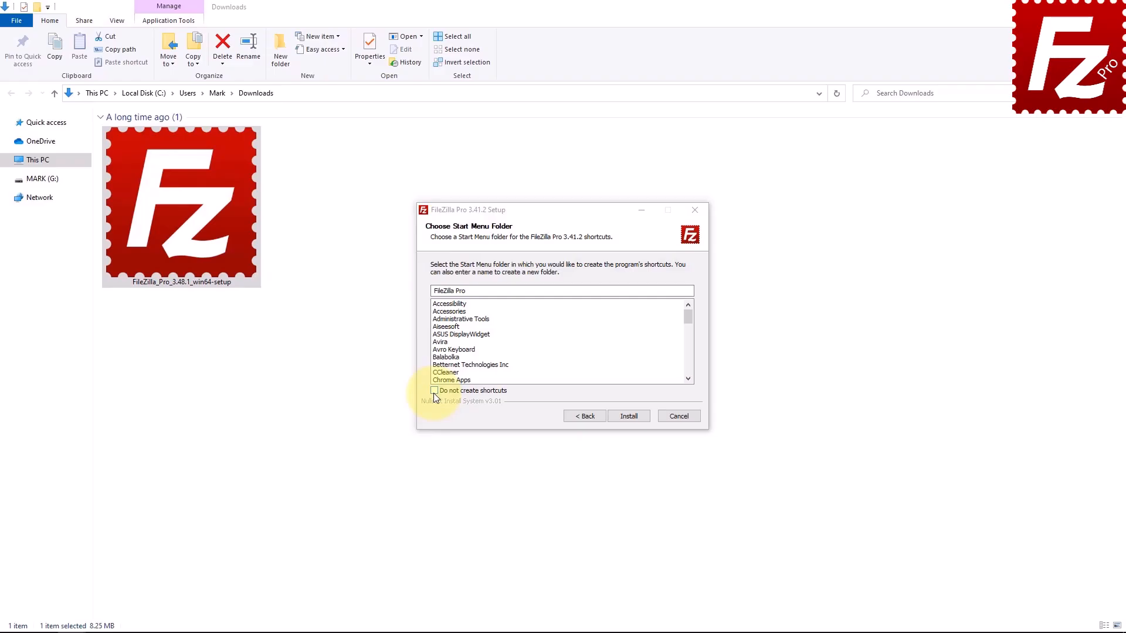
click(628, 416)
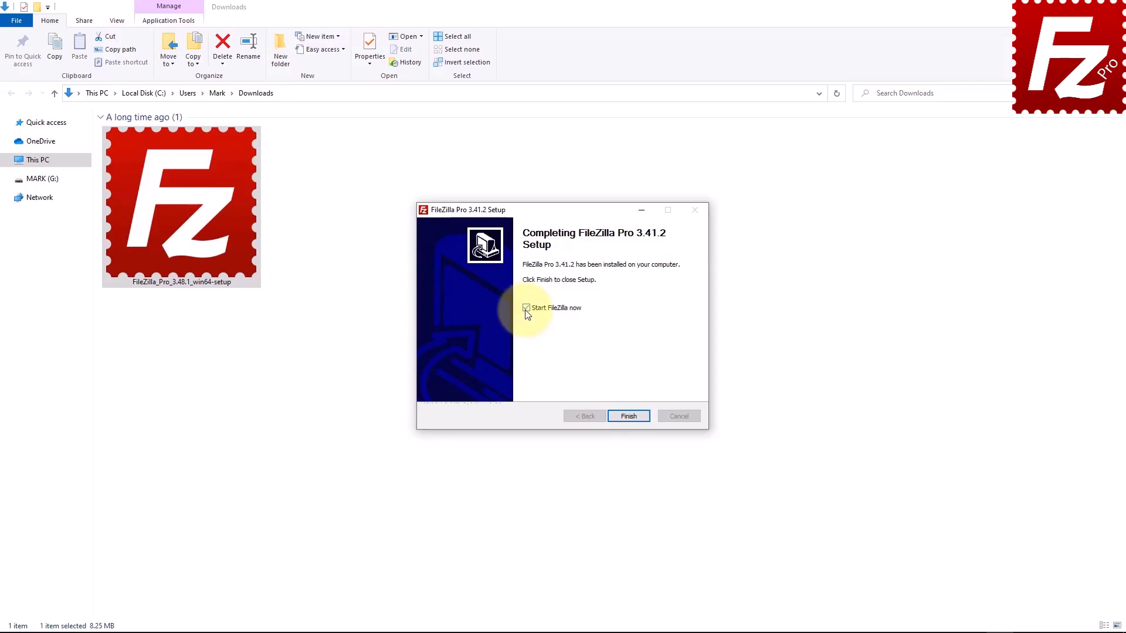
click(629, 419)
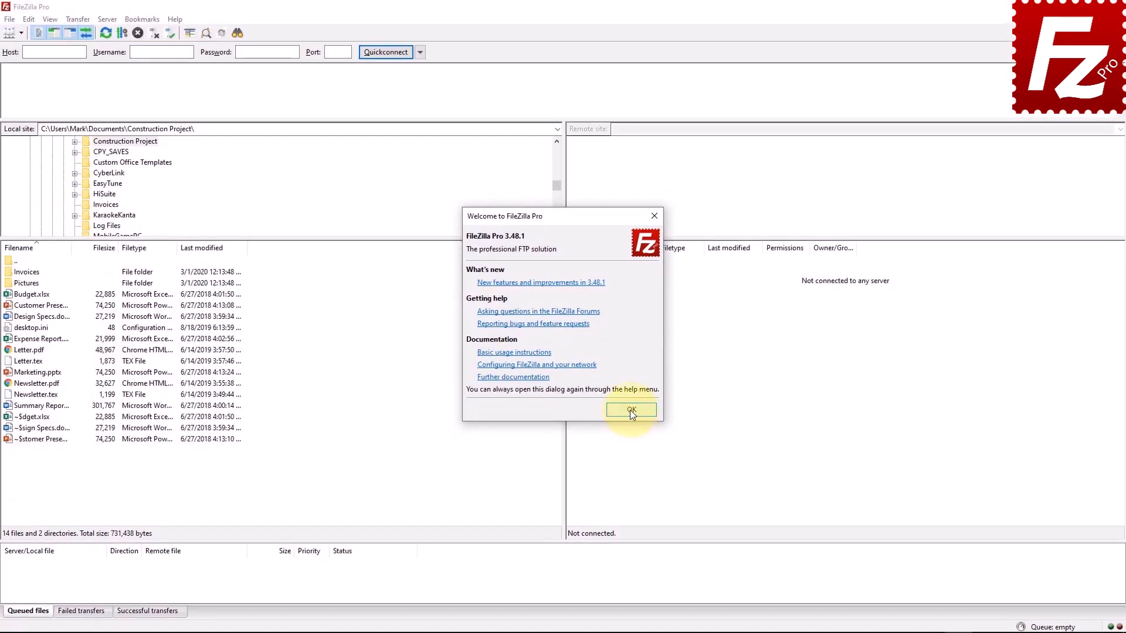
click(630, 410)
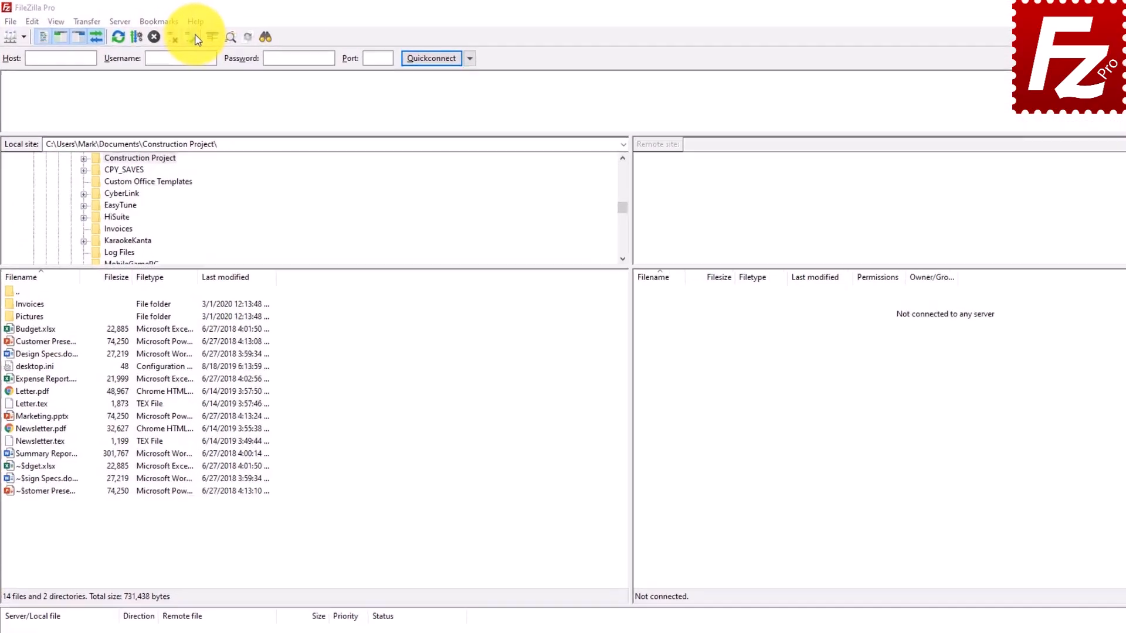
click(340, 44)
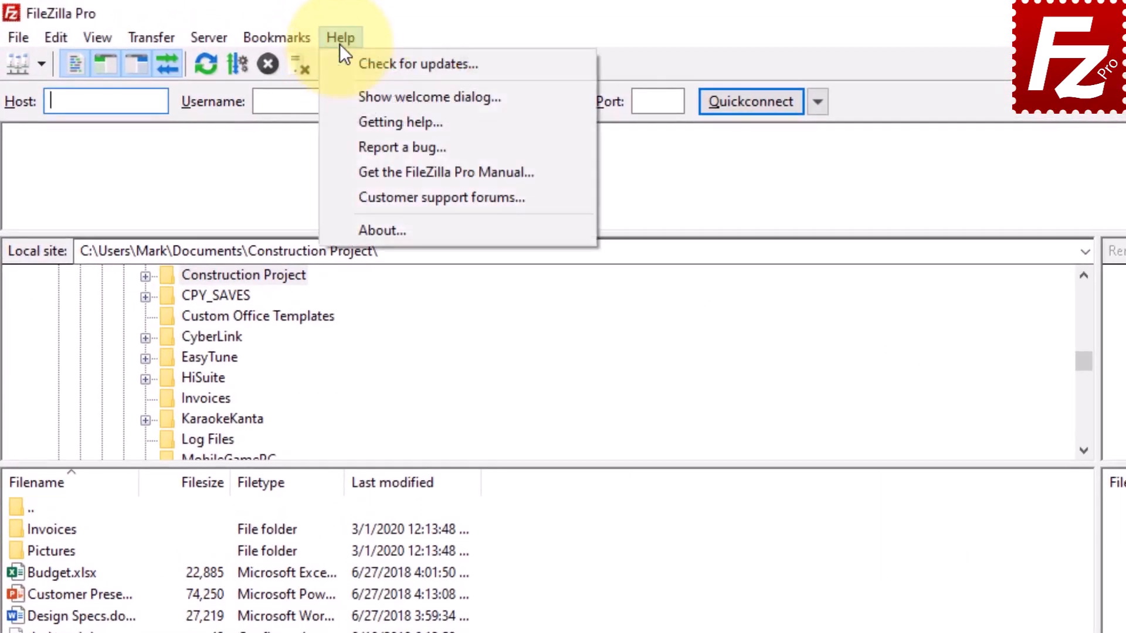
click(340, 94)
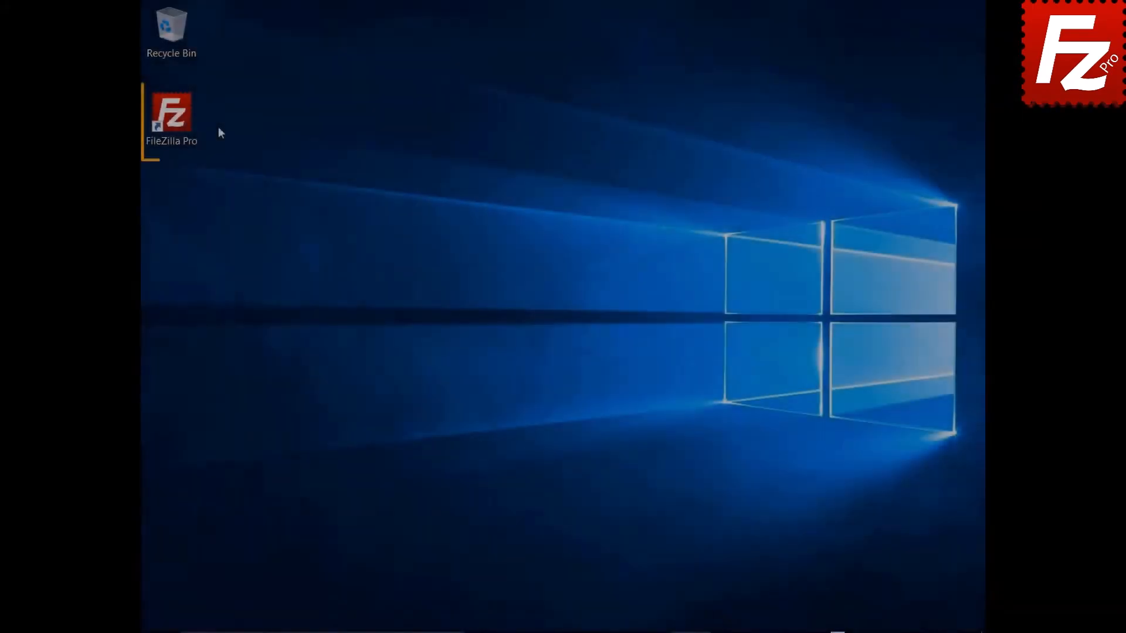
- Attempt purchase-details registration from Help > Check for updates, then dismiss the clock error
click(179, 122)
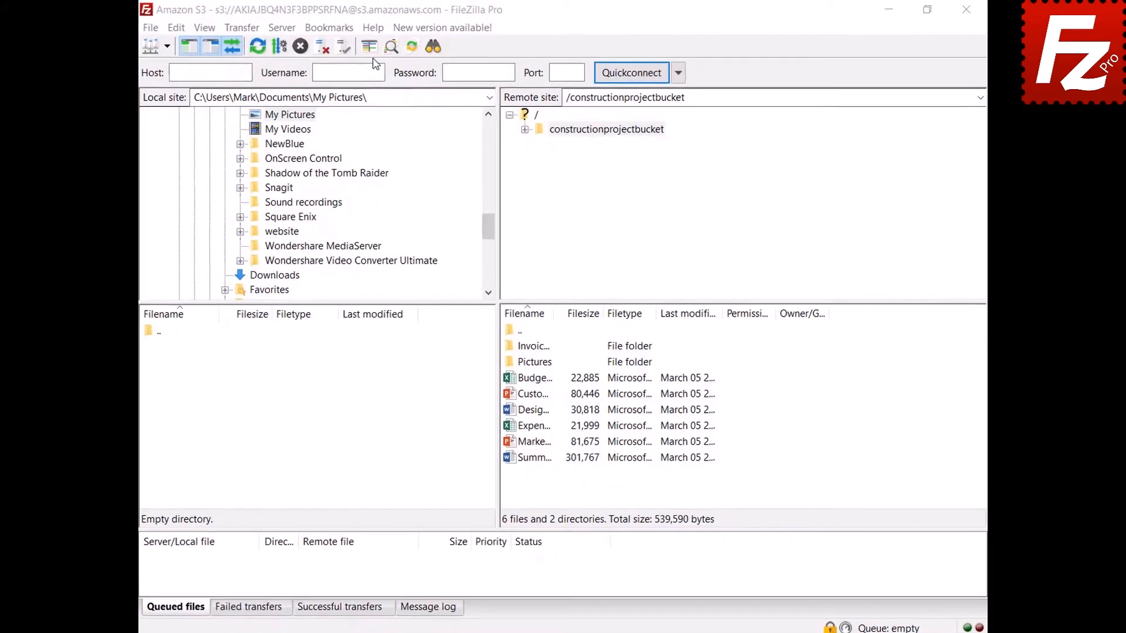
click(371, 29)
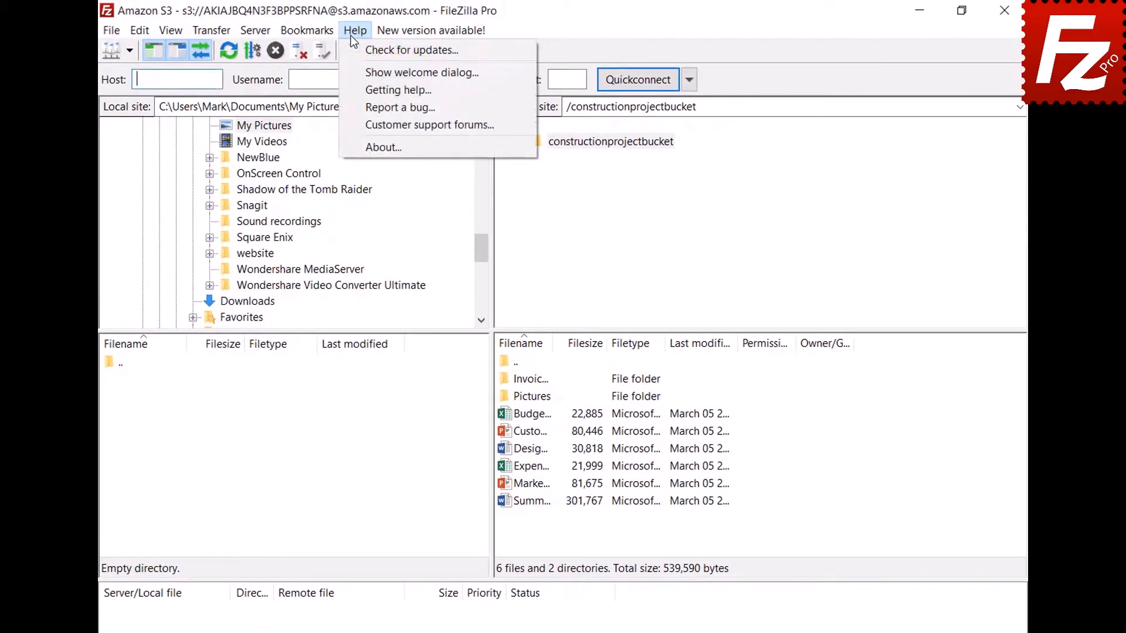
click(353, 50)
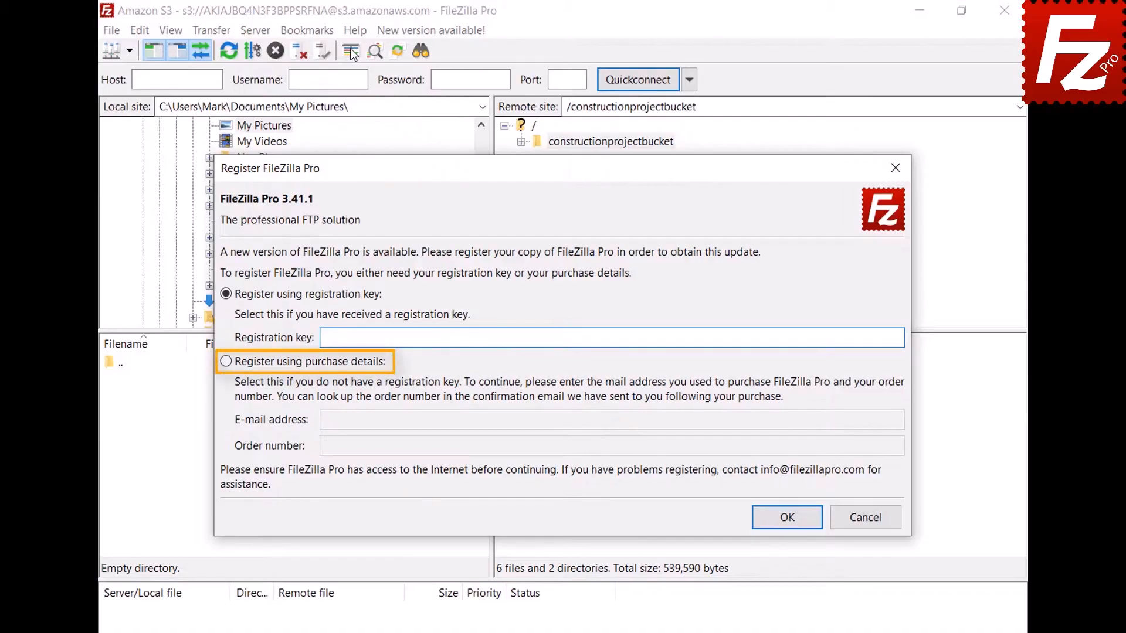
click(227, 364)
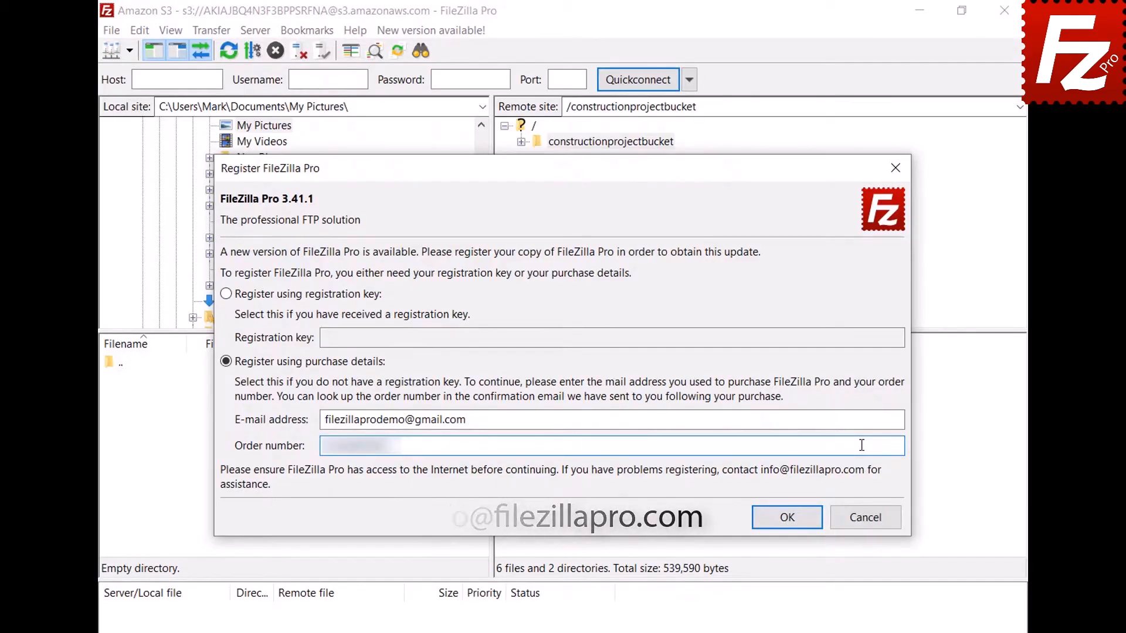
click(793, 516)
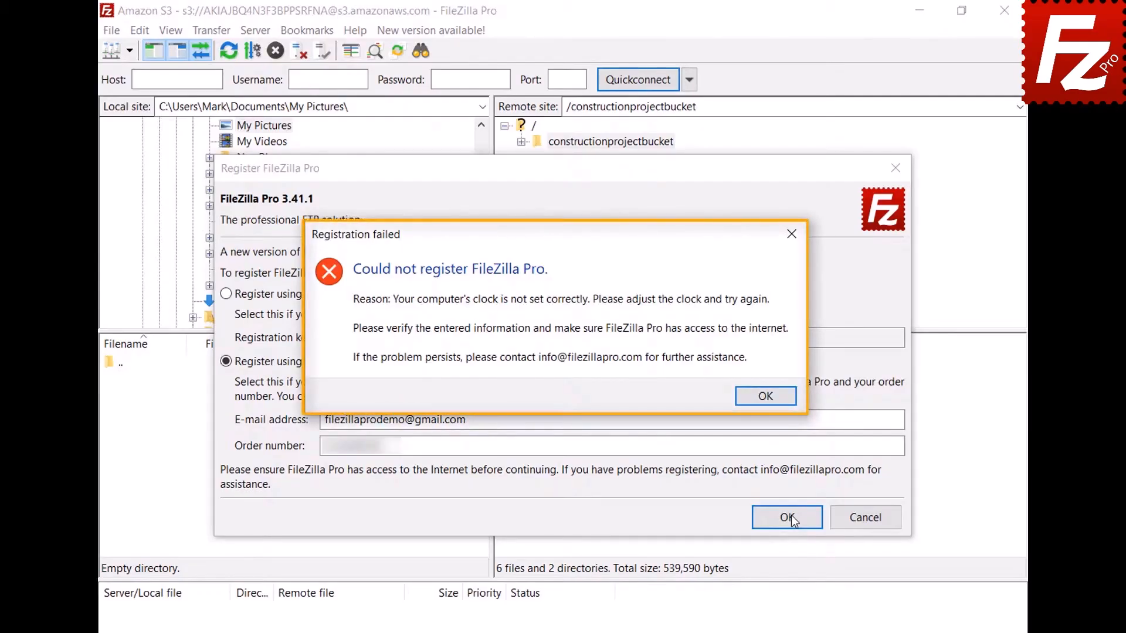
click(765, 396)
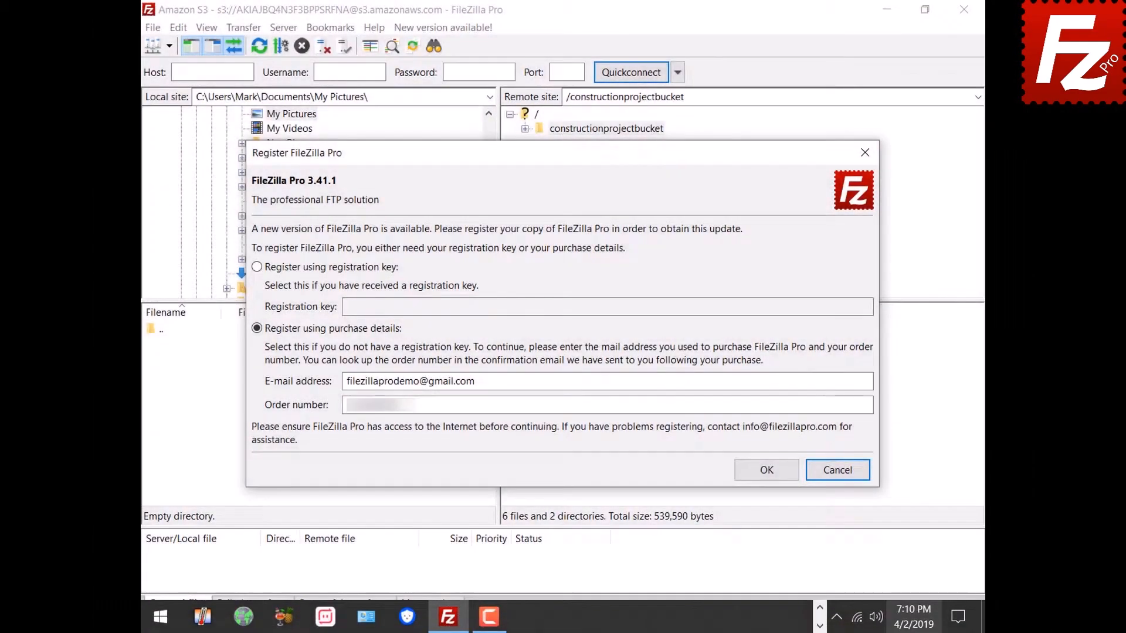
- Switch 'Set time automatically' On in the taskbar clock's date and time settings, then close Settings
right_click(911, 623)
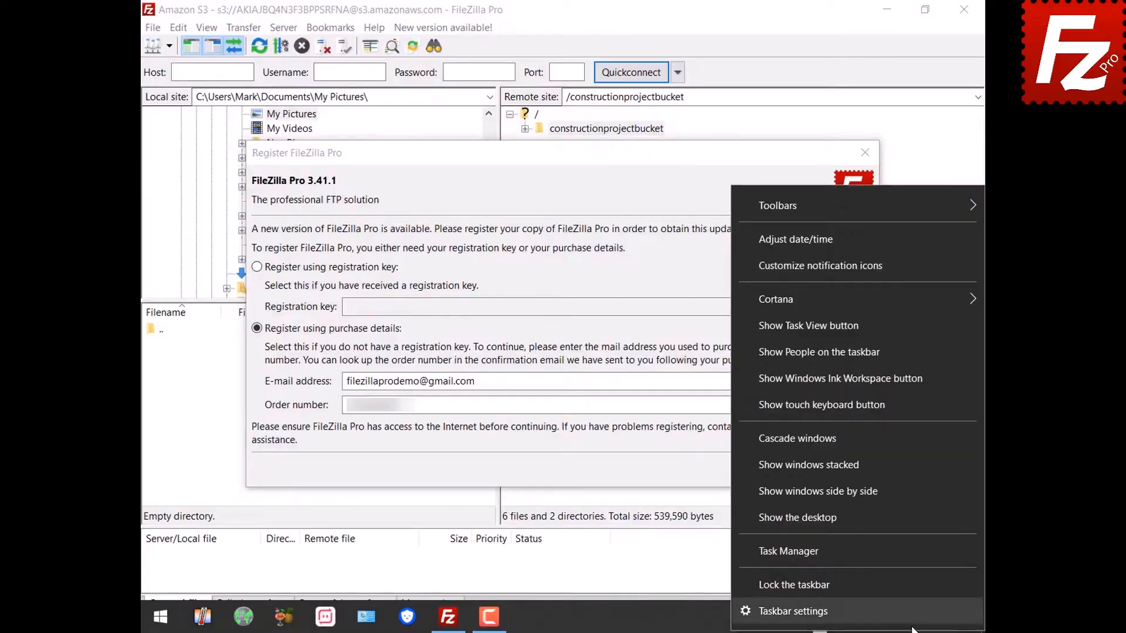
click(902, 243)
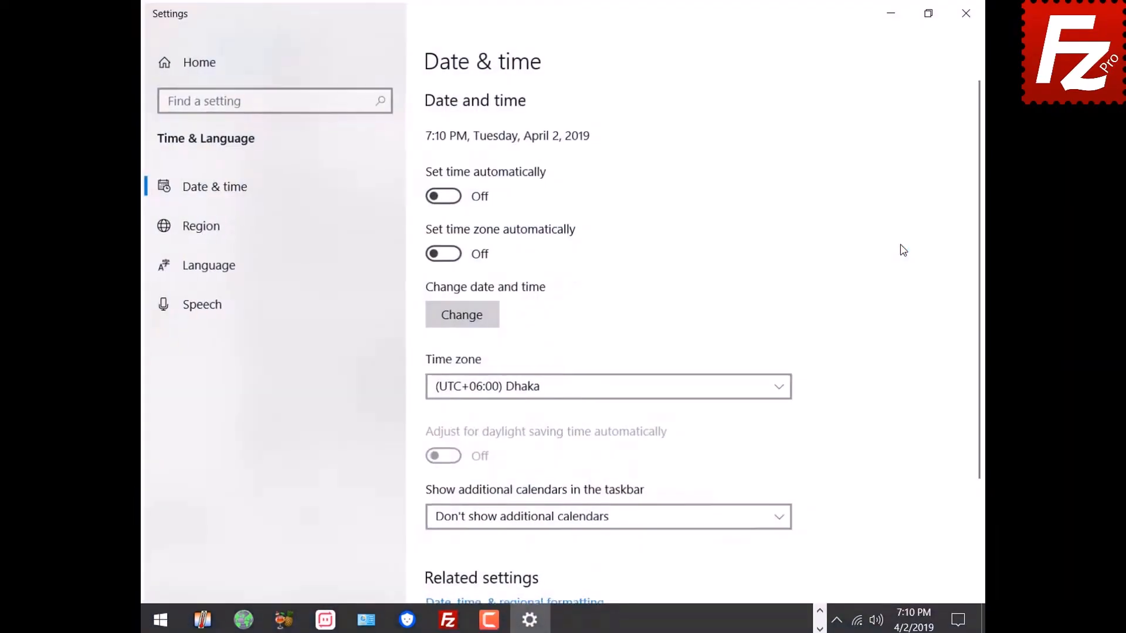
click(442, 195)
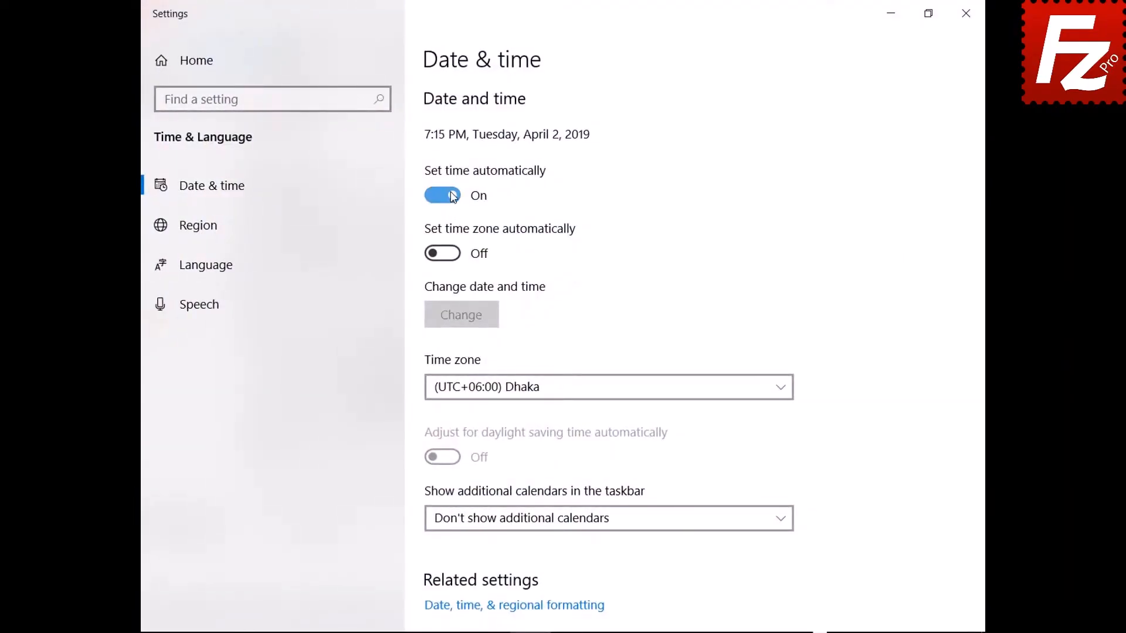
click(965, 12)
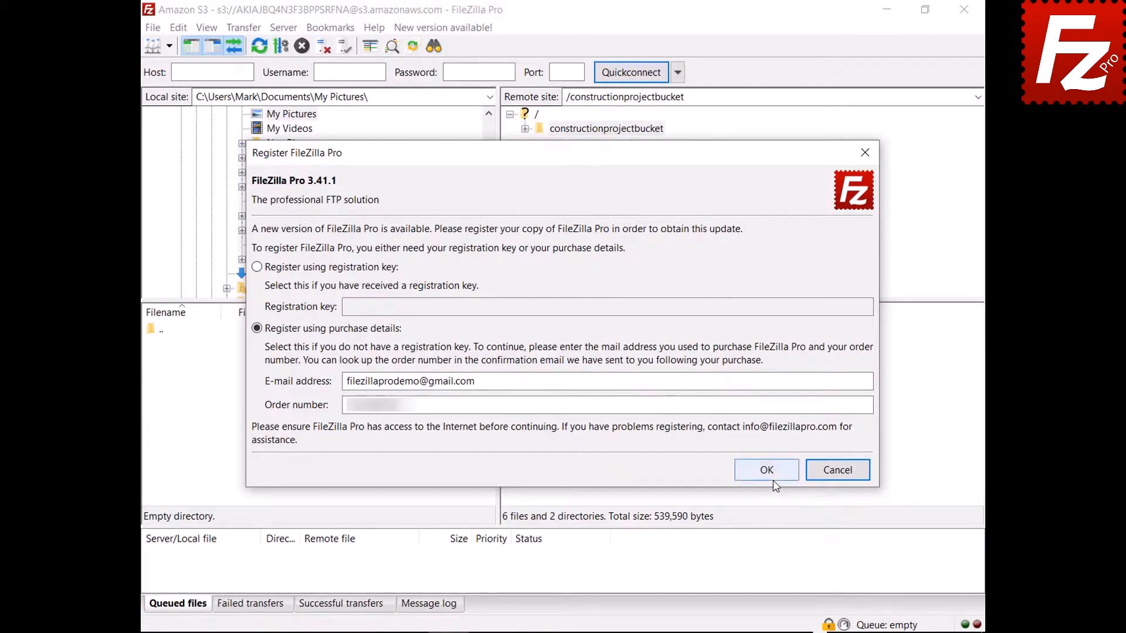
- Resubmit the already-filled purchase details in the Register FileZilla Pro dialog
click(768, 472)
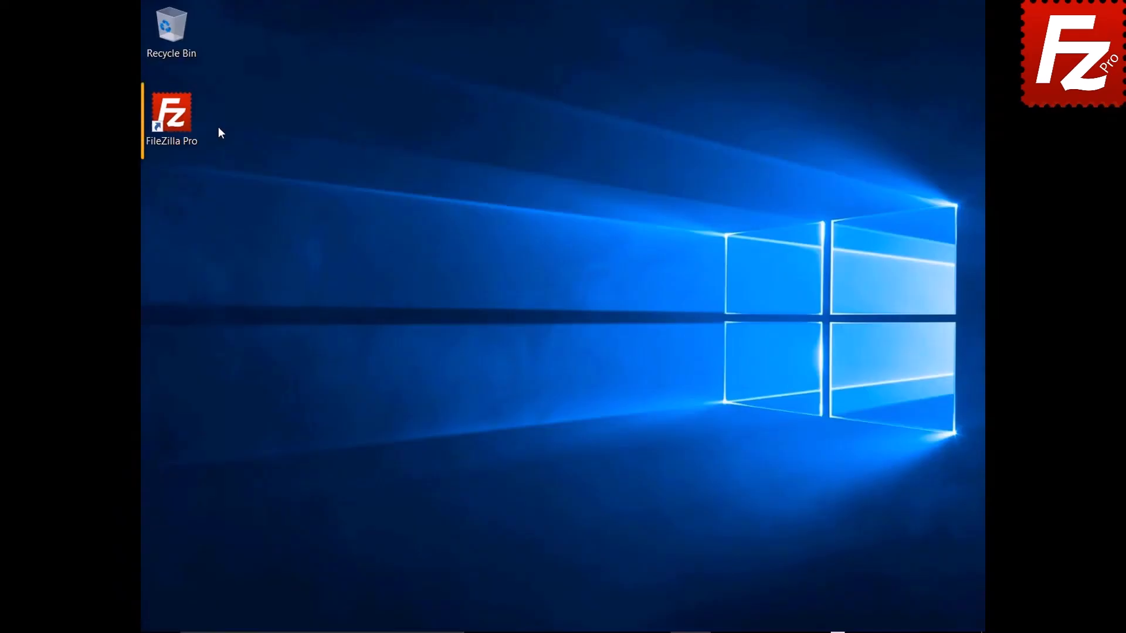
- Generate an offline registration request from the registration key and copy it to the clipboard
double_click(179, 122)
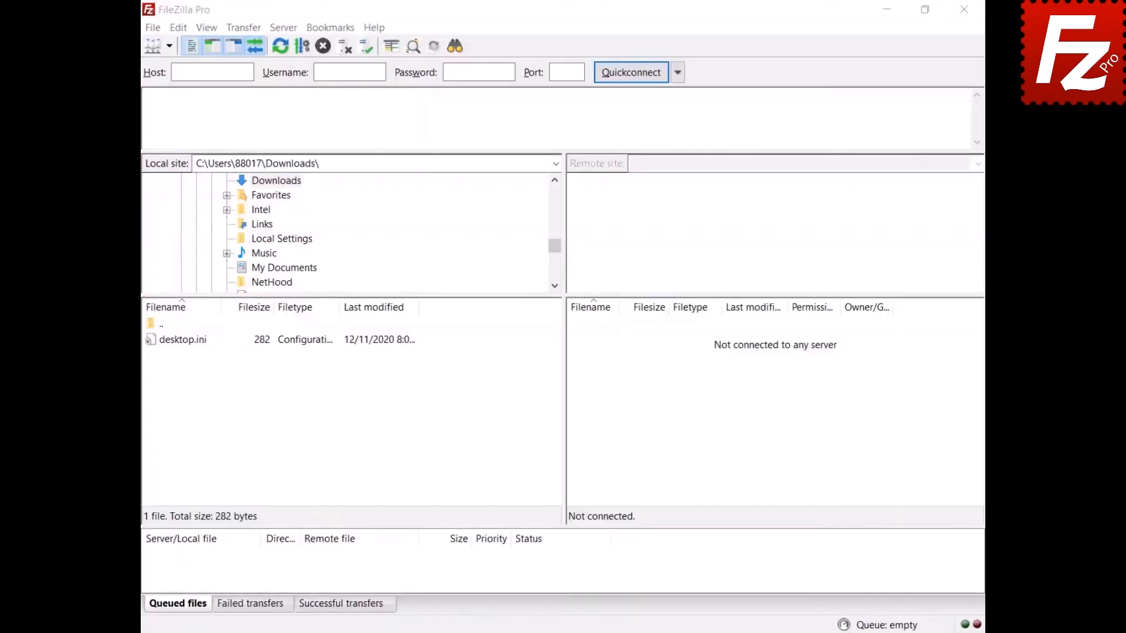
click(373, 29)
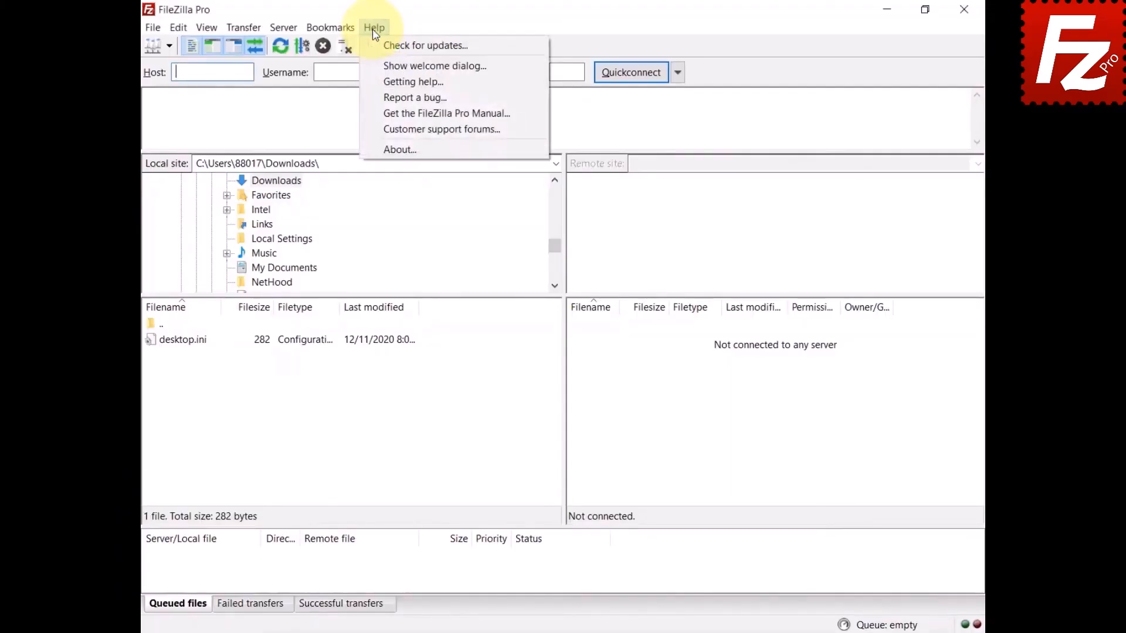
click(372, 48)
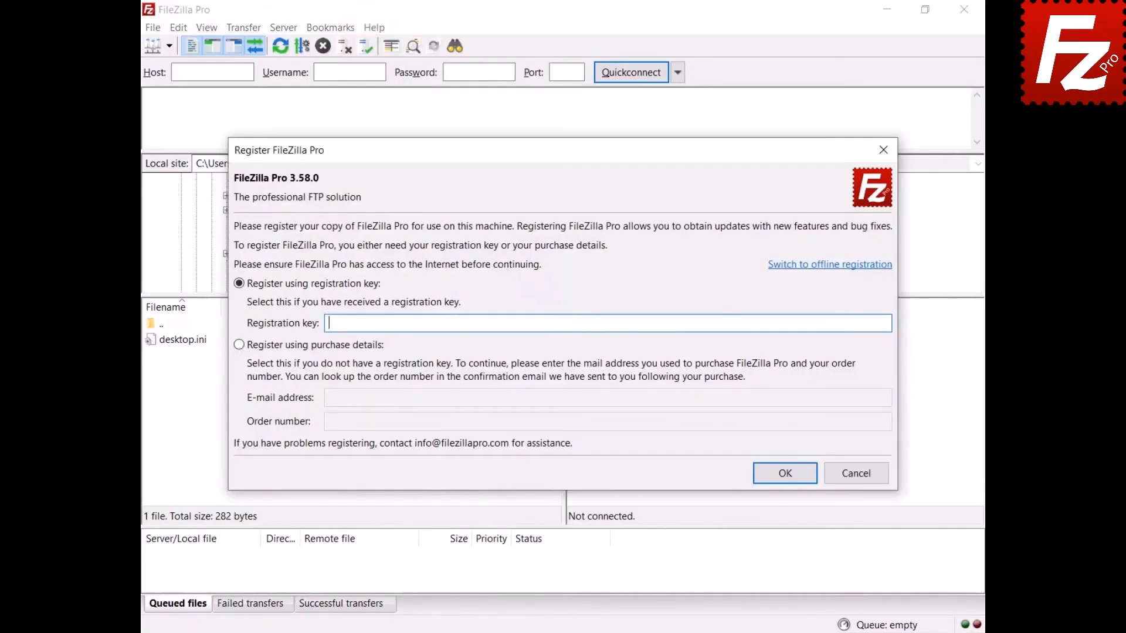
click(821, 265)
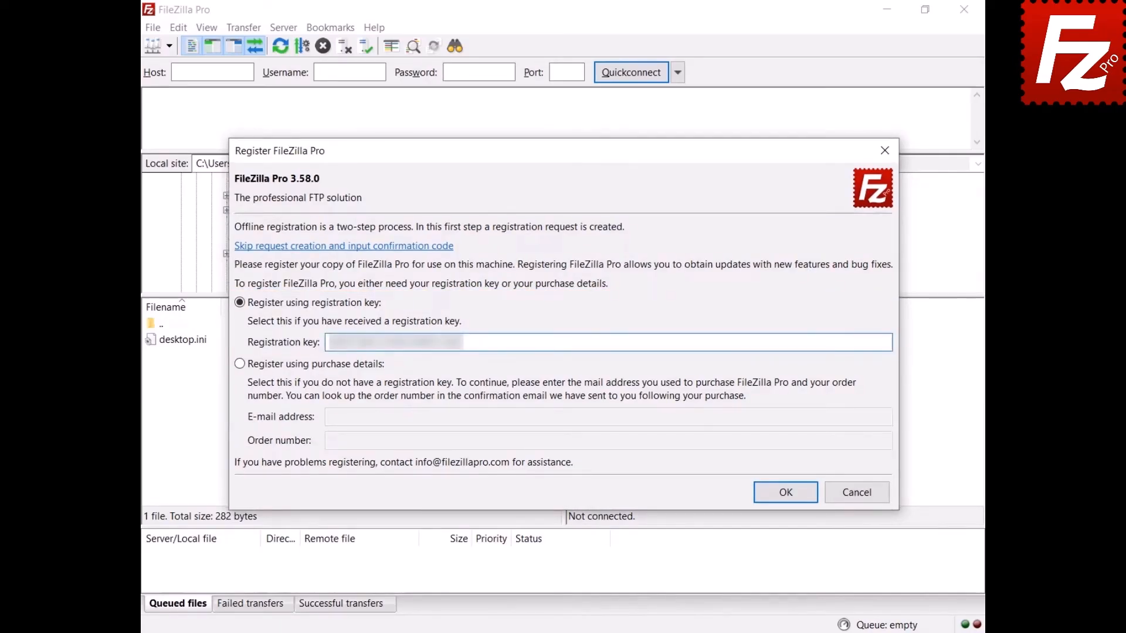
click(784, 494)
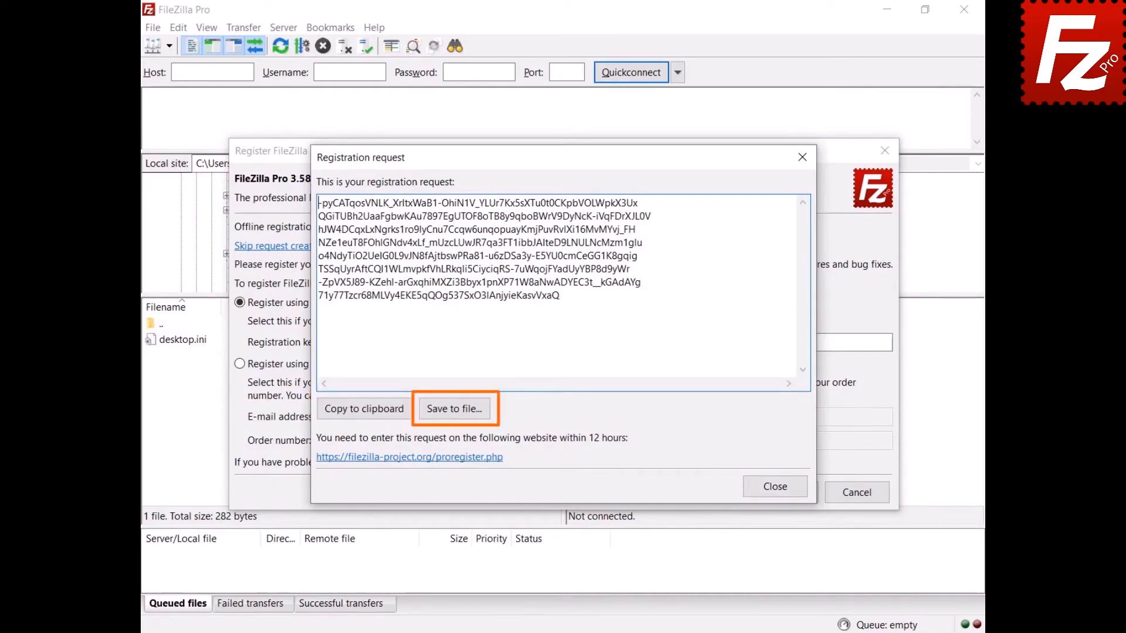
click(362, 417)
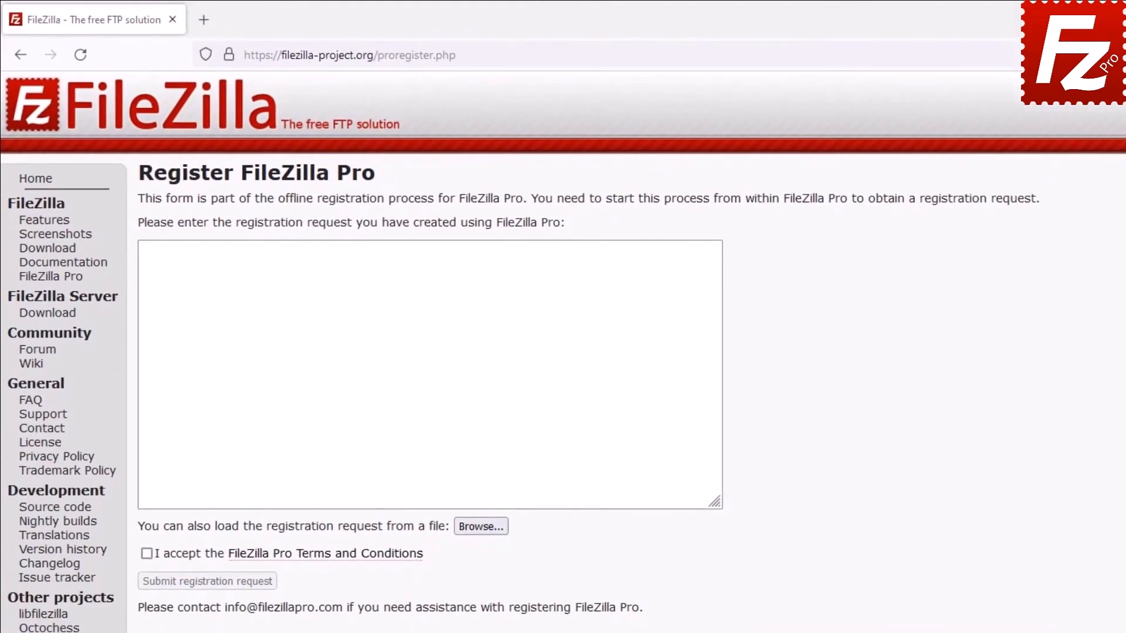
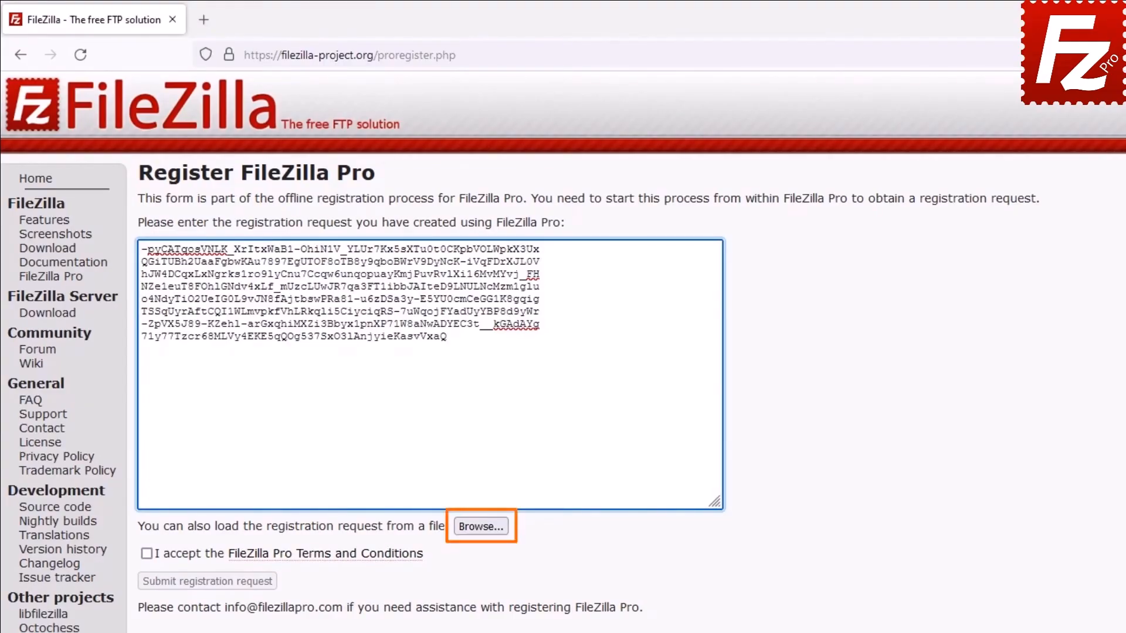
- Paste the registration request into the website form, accept the Terms, and submit it
click(147, 555)
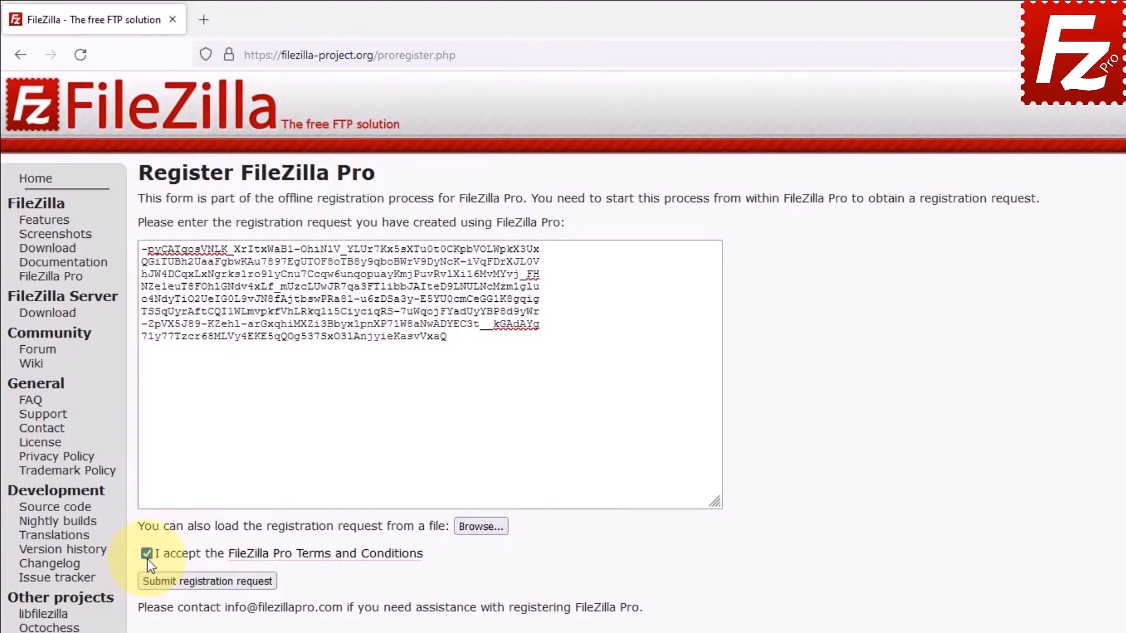
click(175, 581)
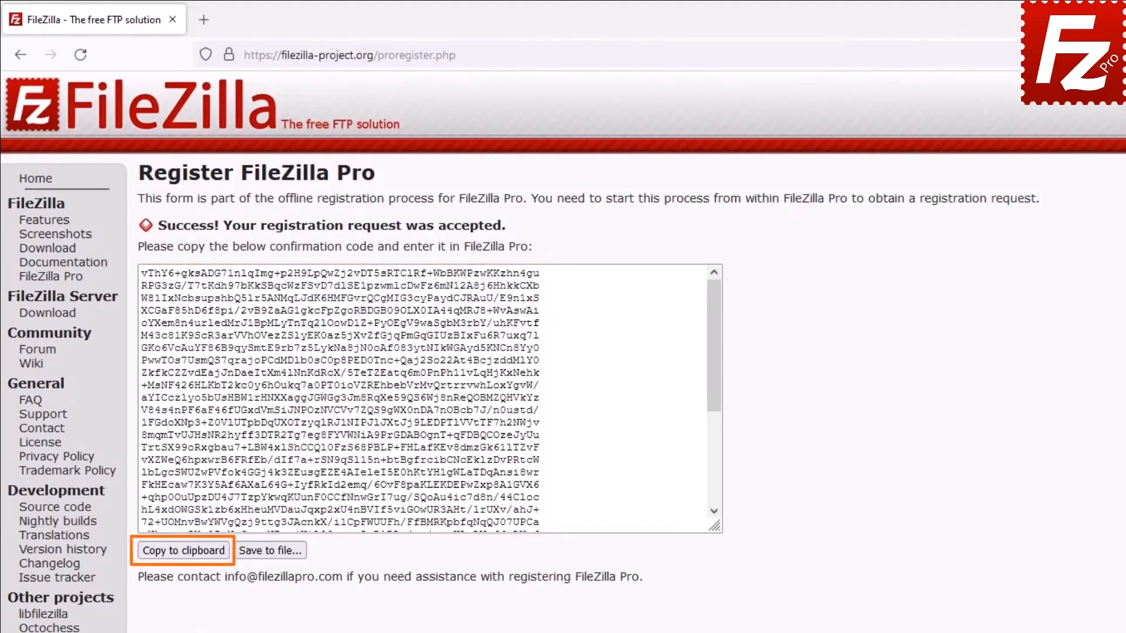
- Copy the website's confirmation code and enter it in FileZilla Pro to finish registration
click(179, 550)
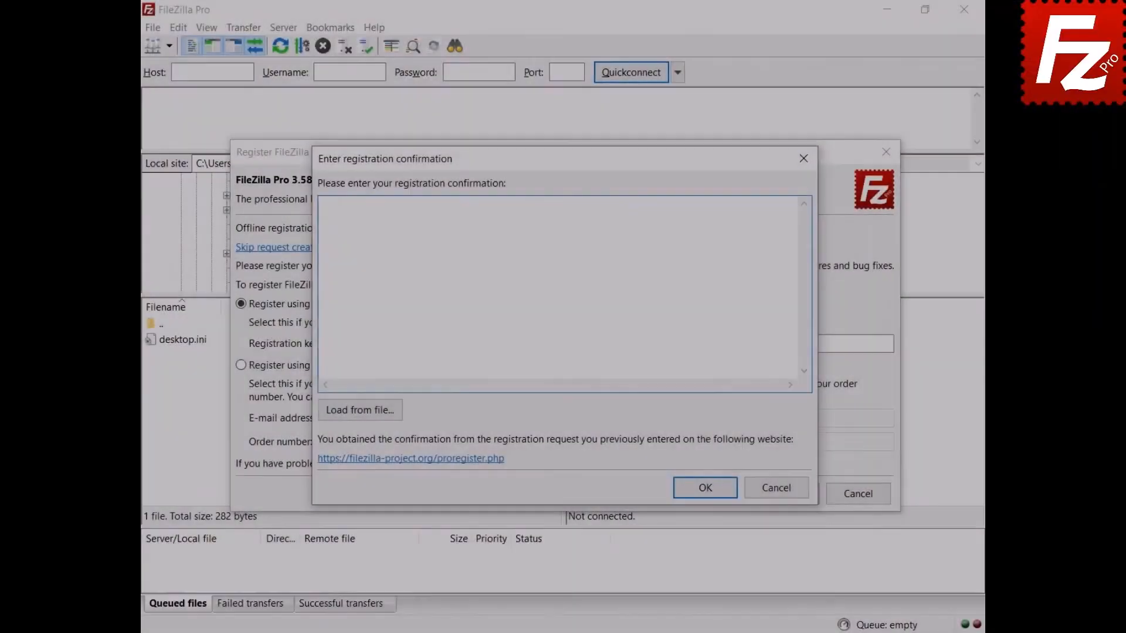
key(ctrl+v)
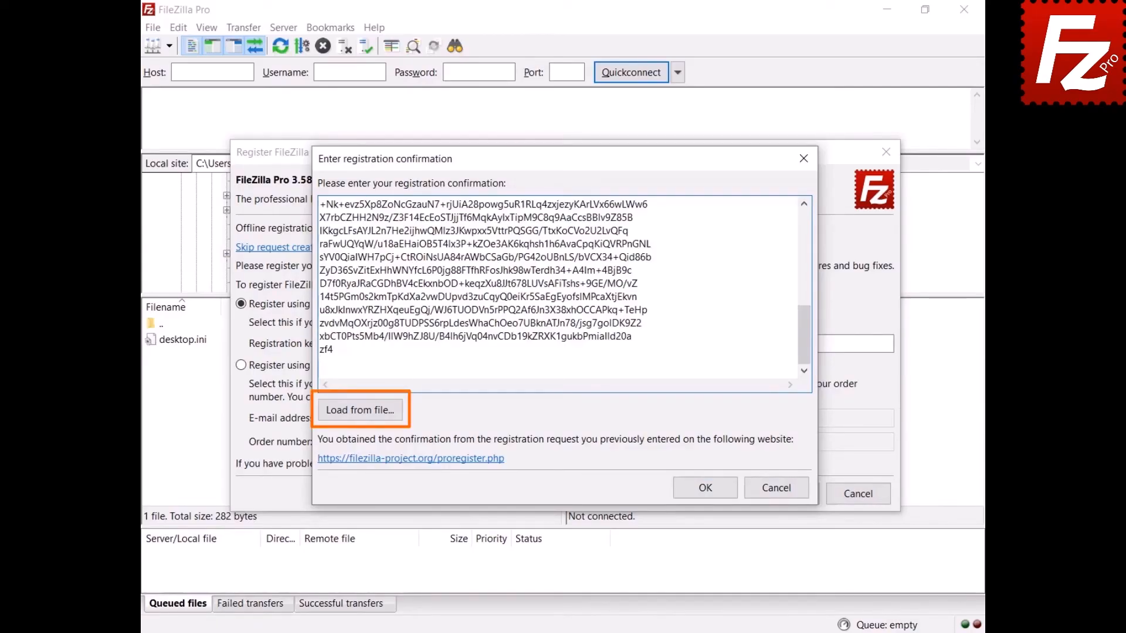
click(706, 489)
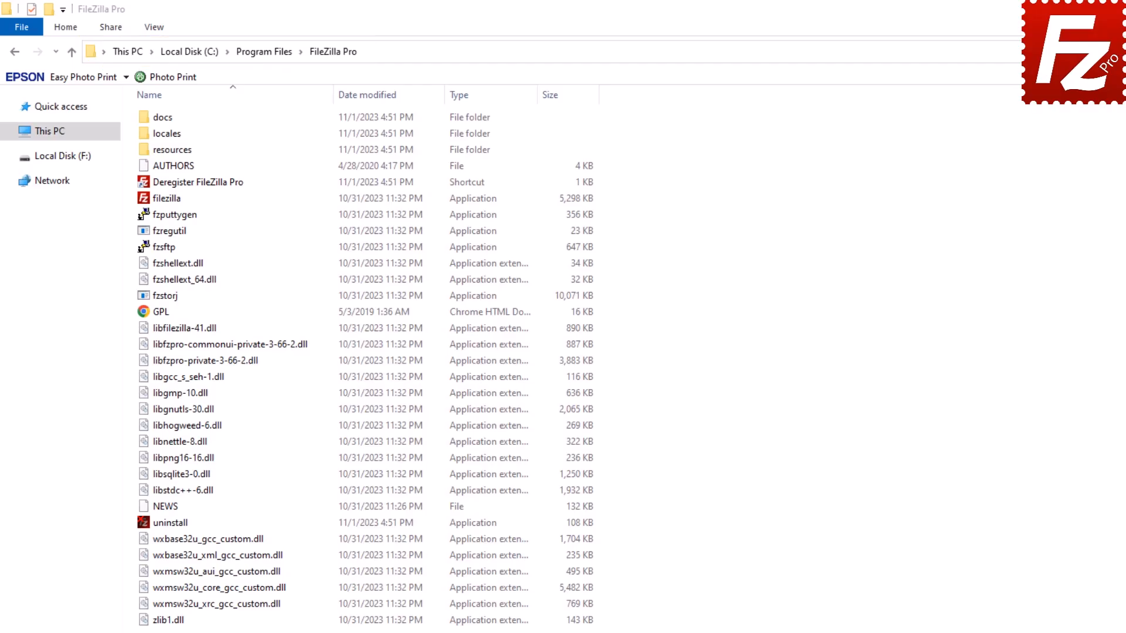
- Run the Deregister FileZilla Pro shortcut with the registration key, retrying after the error and approving administrator changes
double_click(147, 181)
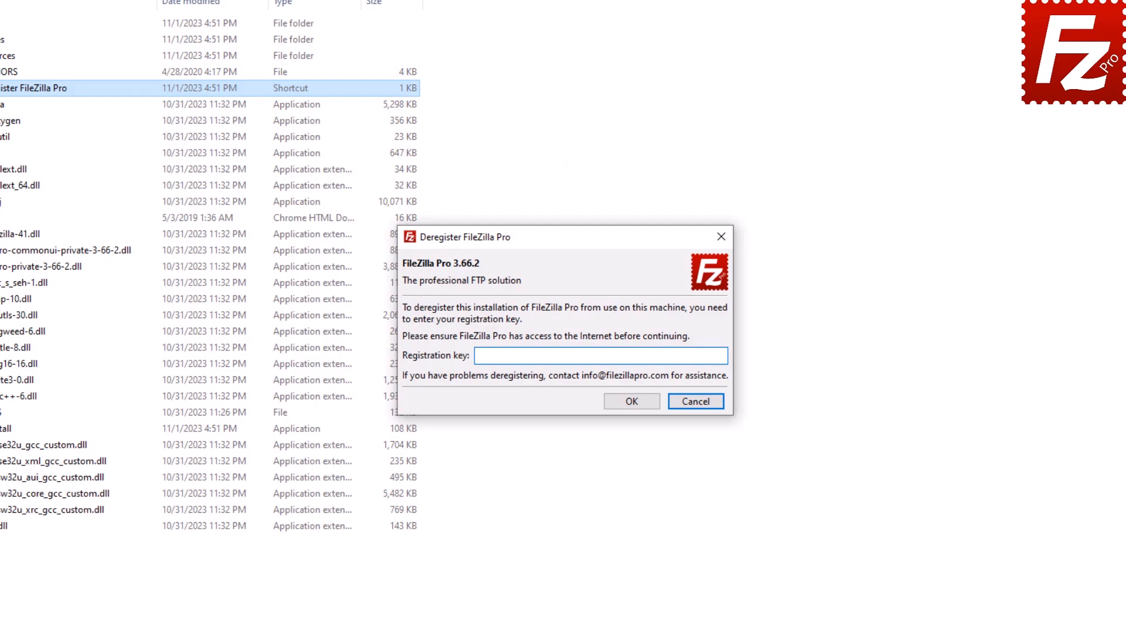
key(ctrl+v)
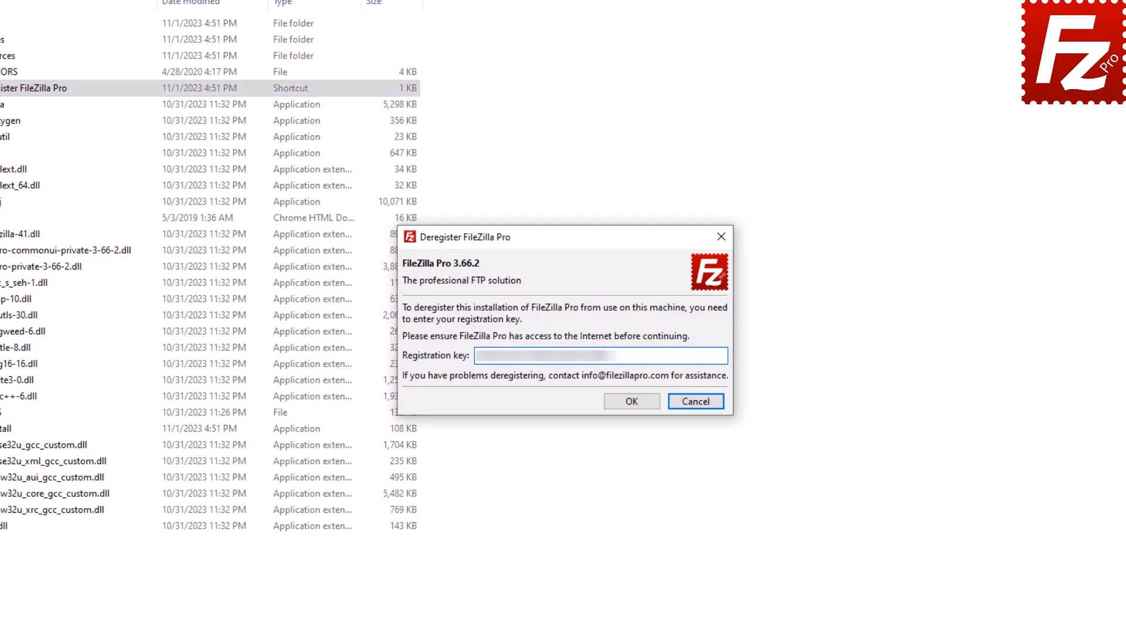
click(632, 402)
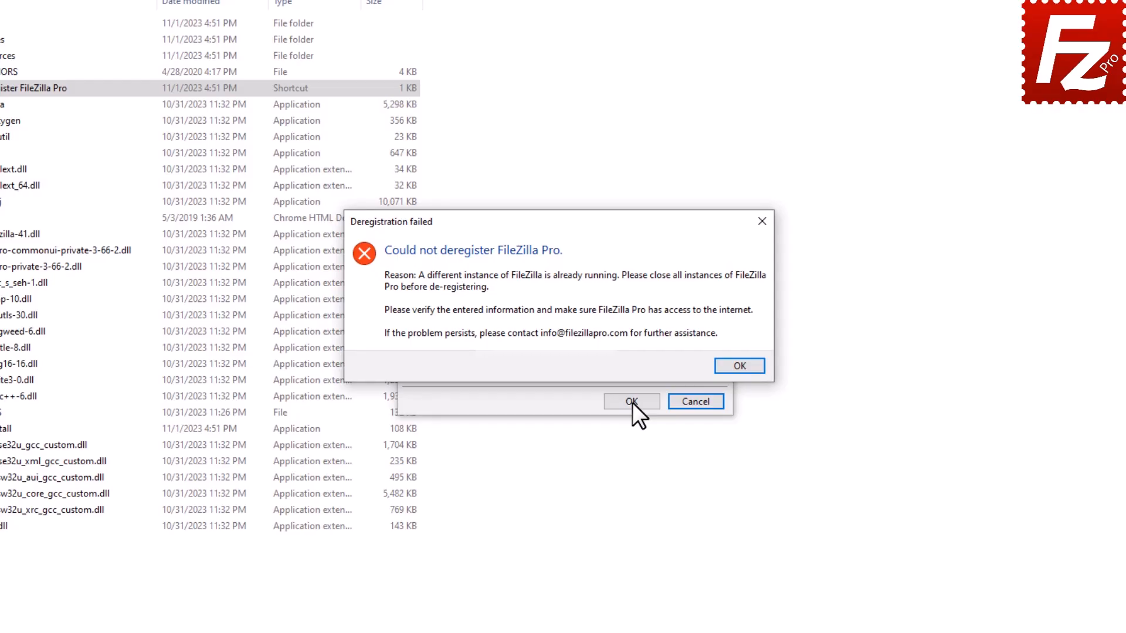
click(740, 366)
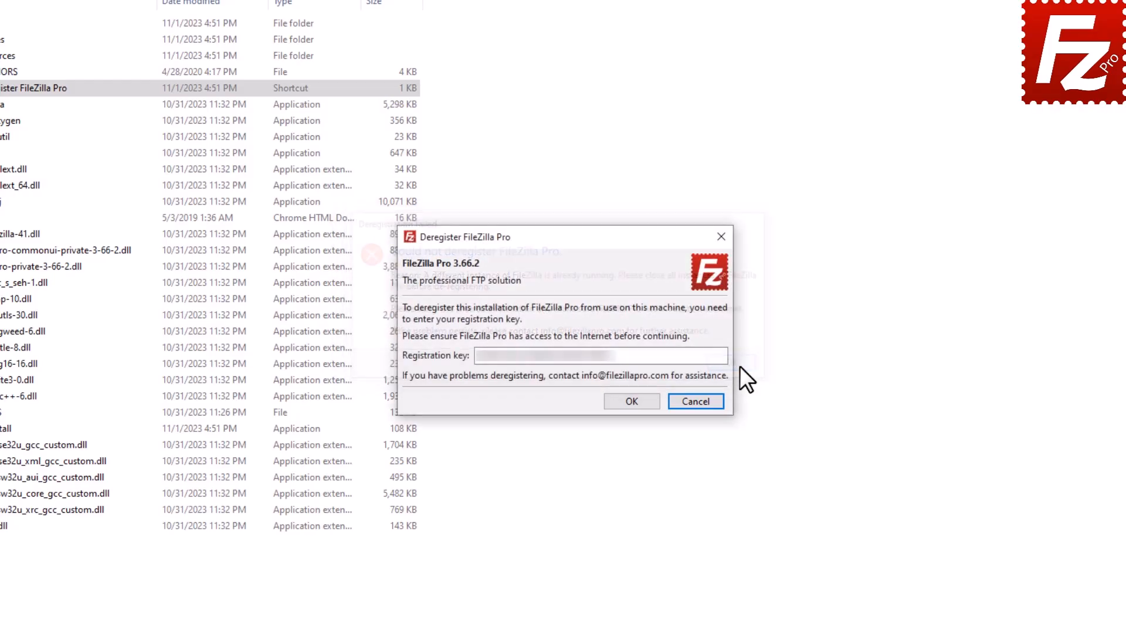
click(633, 401)
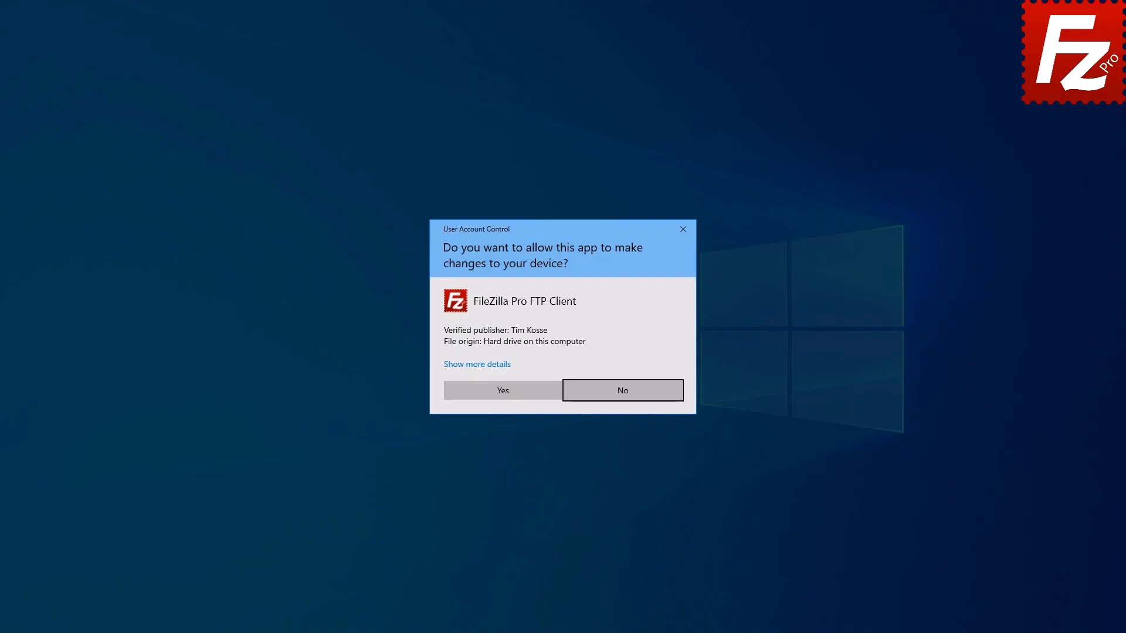
key(Left)
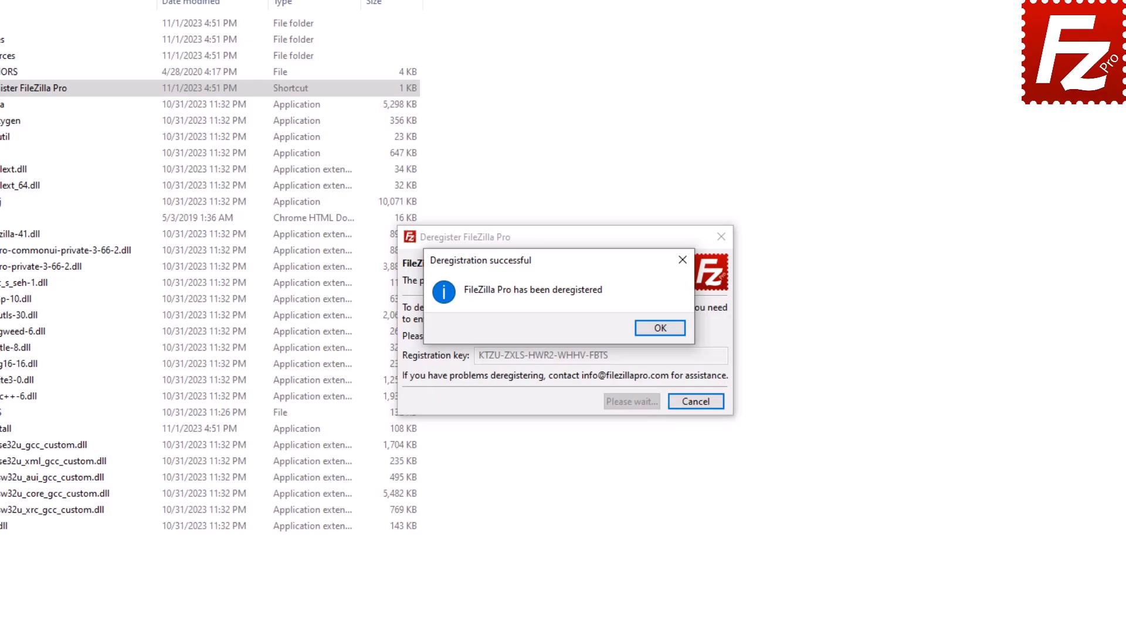
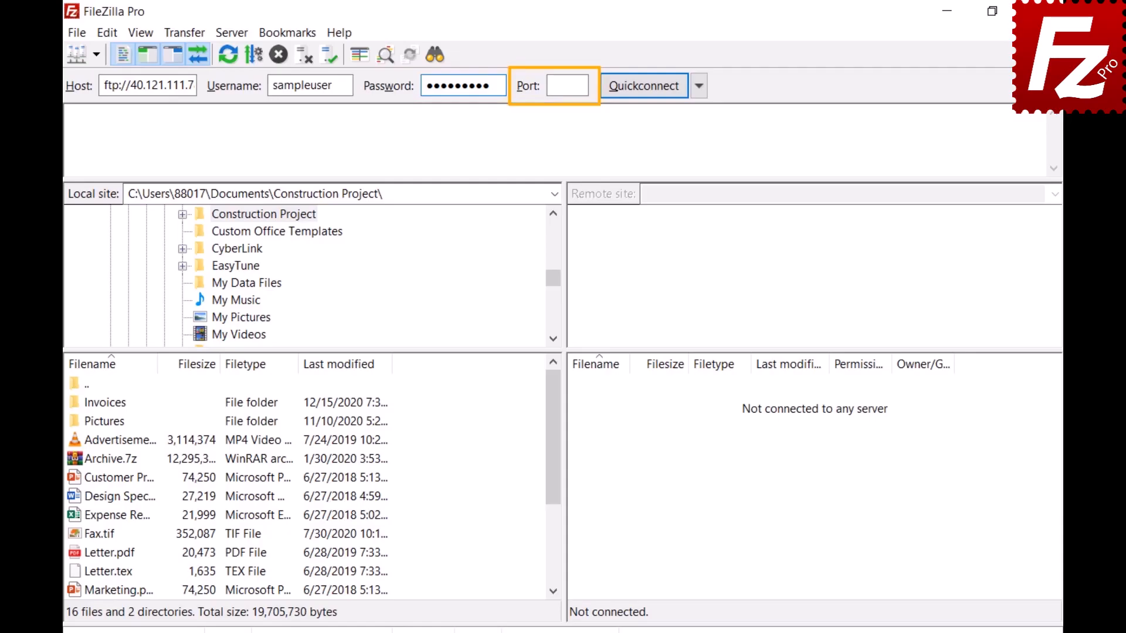
- Quickconnect to the server with the entered details and view the recent connection history
click(643, 87)
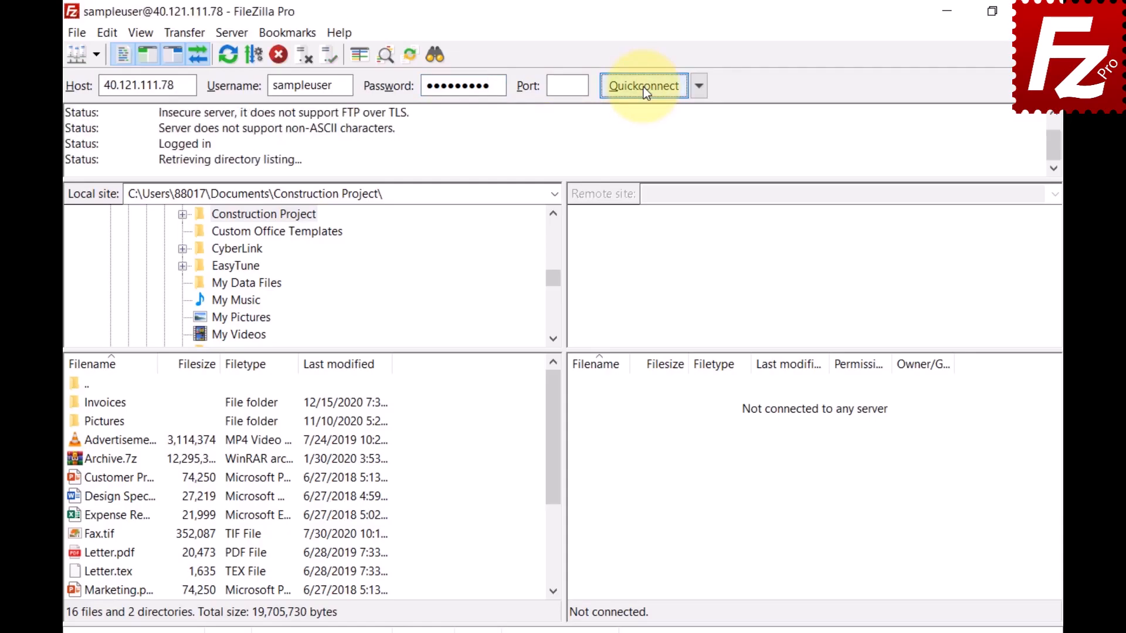
click(697, 89)
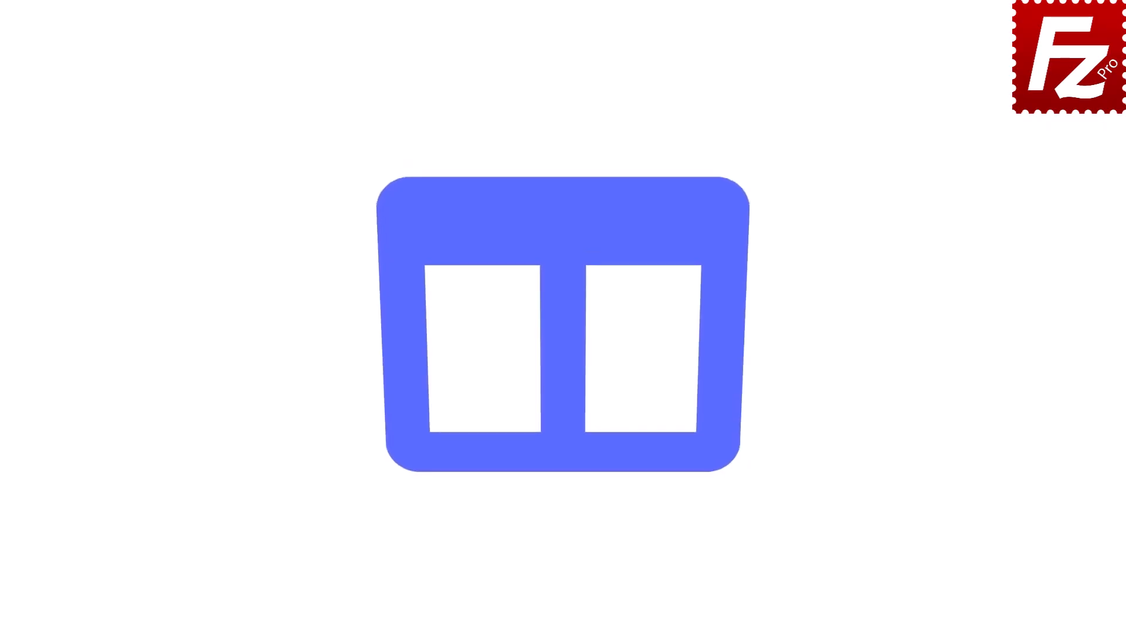
- Launch FileZilla Pro and open the Site Manager from the File menu
double_click(178, 122)
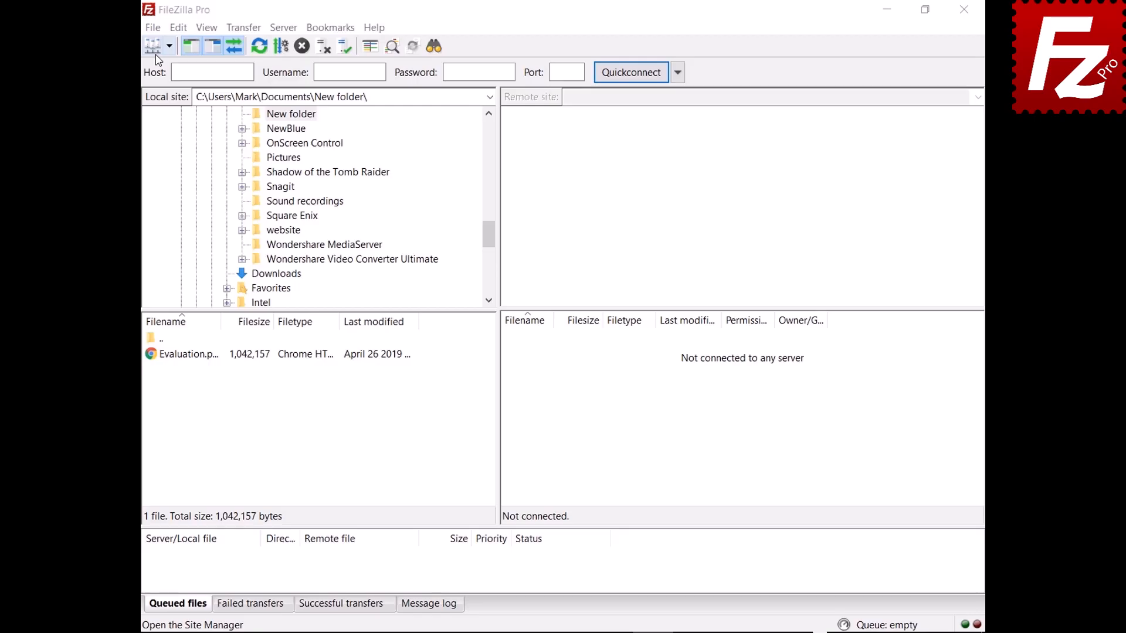
click(153, 28)
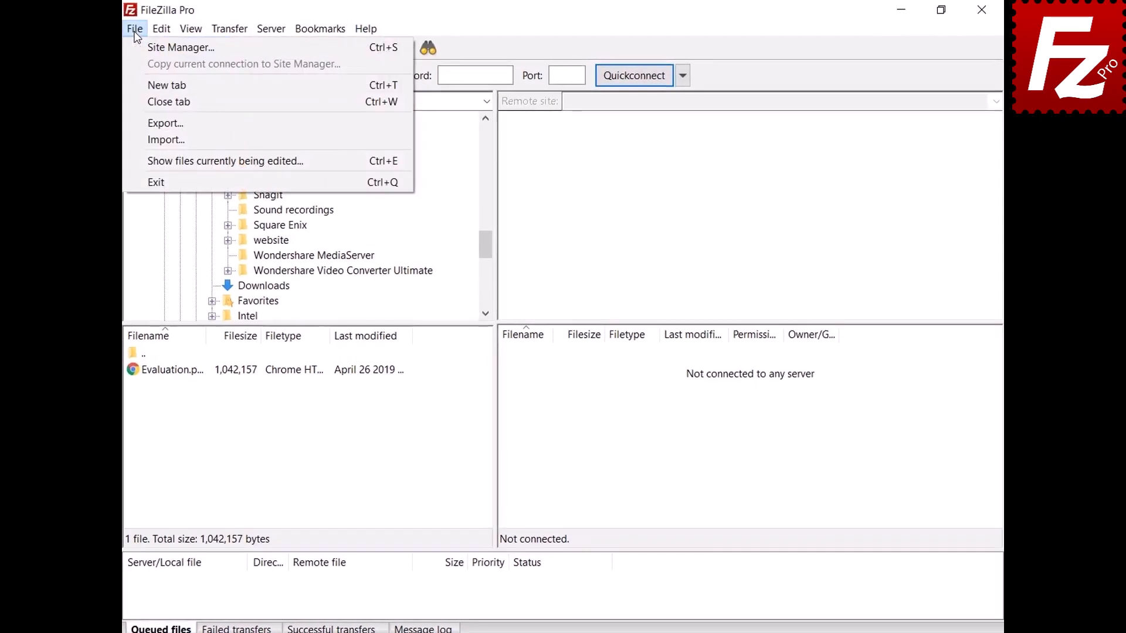
click(137, 51)
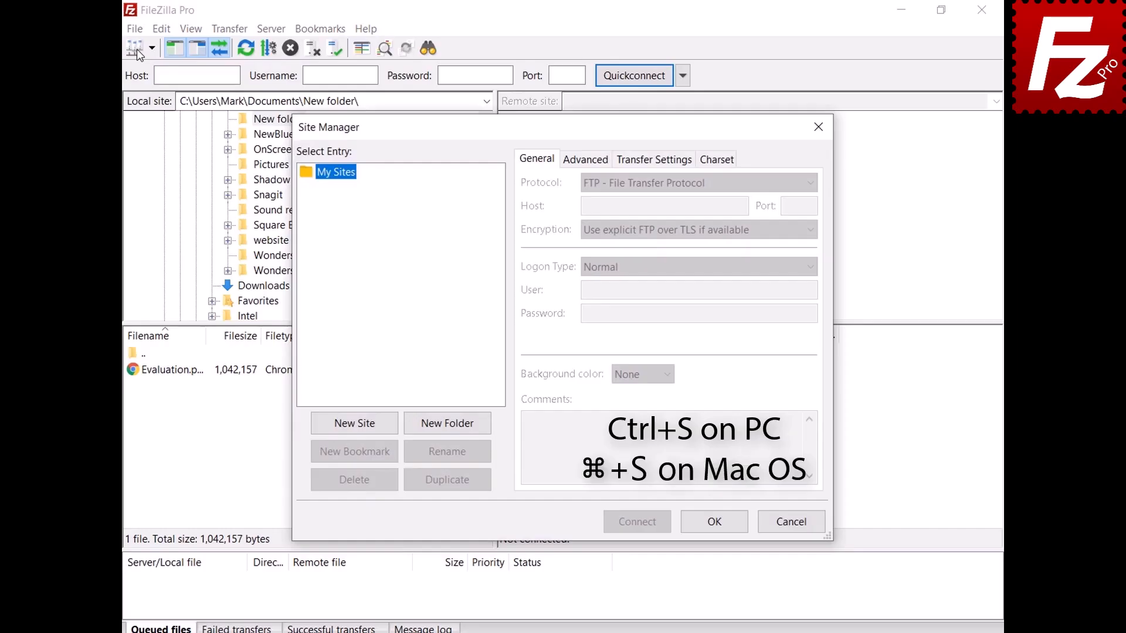
- Add a new site named My Server with host 40.121.111.78 and port 21
click(357, 424)
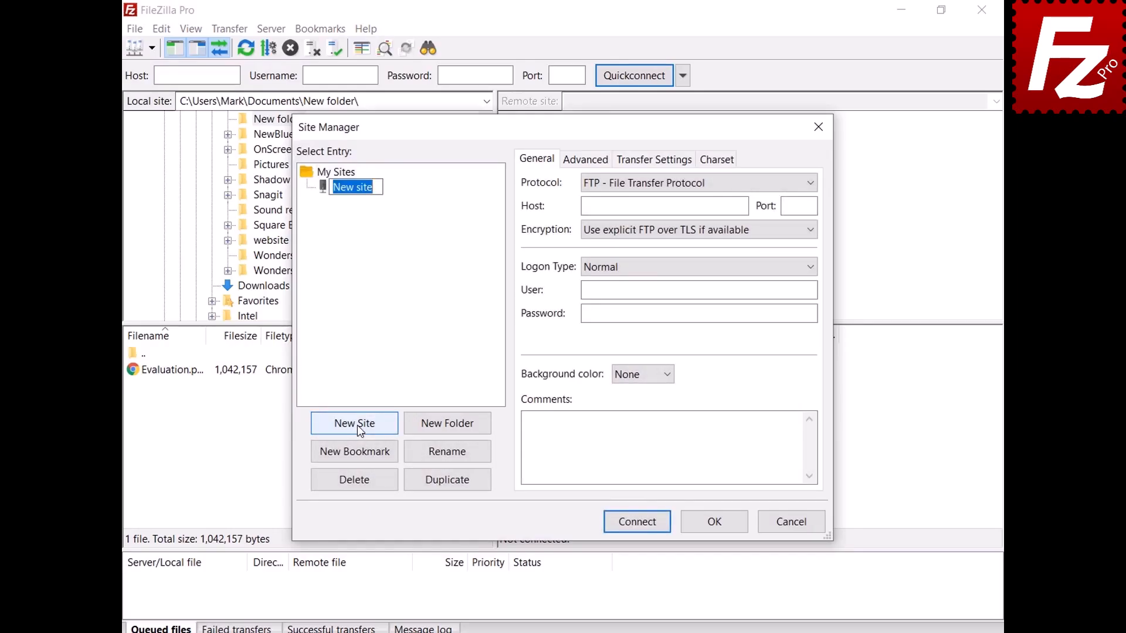
text(My Server)
click(743, 207)
text(40.121.111.78)
key(Tab)
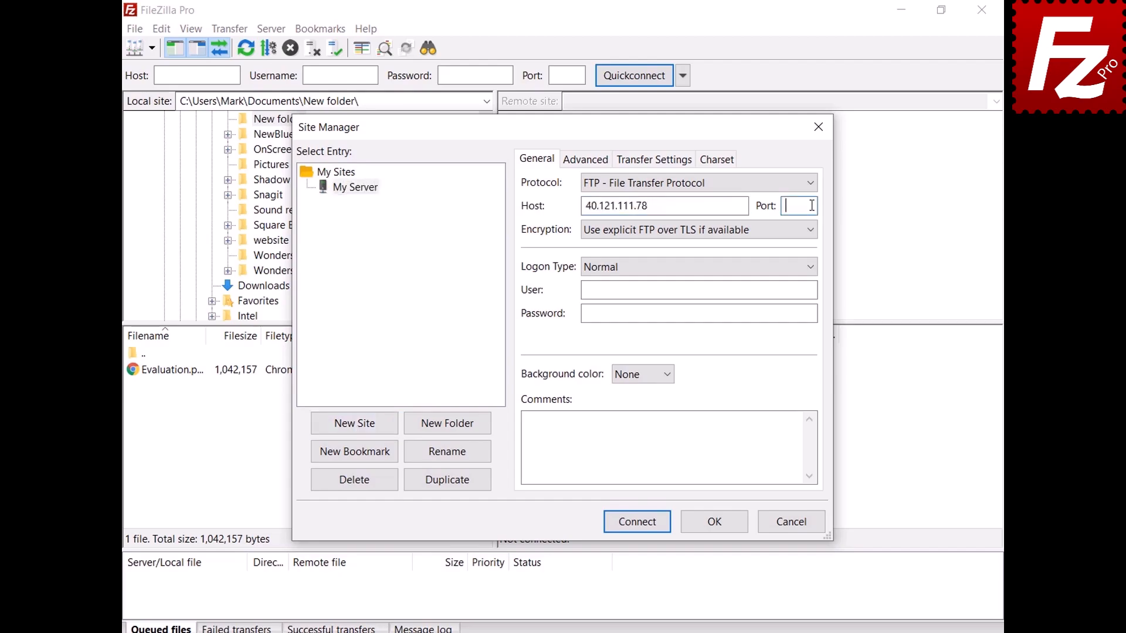
text(21)
- Paste the site's login username and password and set its background color to Green
click(812, 290)
text(filezillaprotutorial)
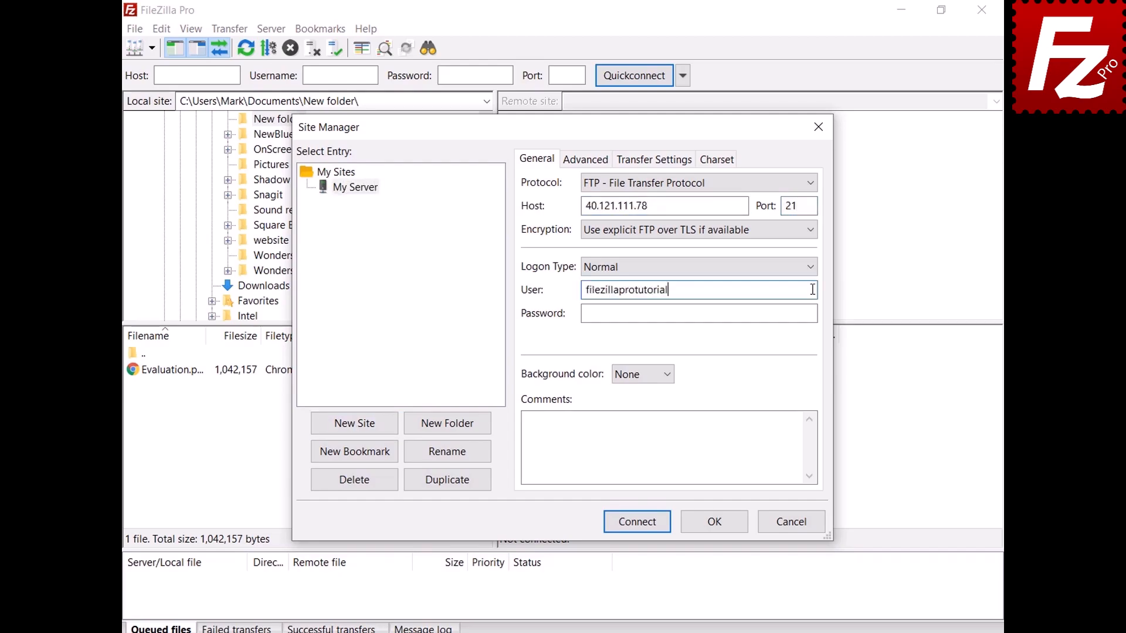
click(814, 313)
key(ctrl+v)
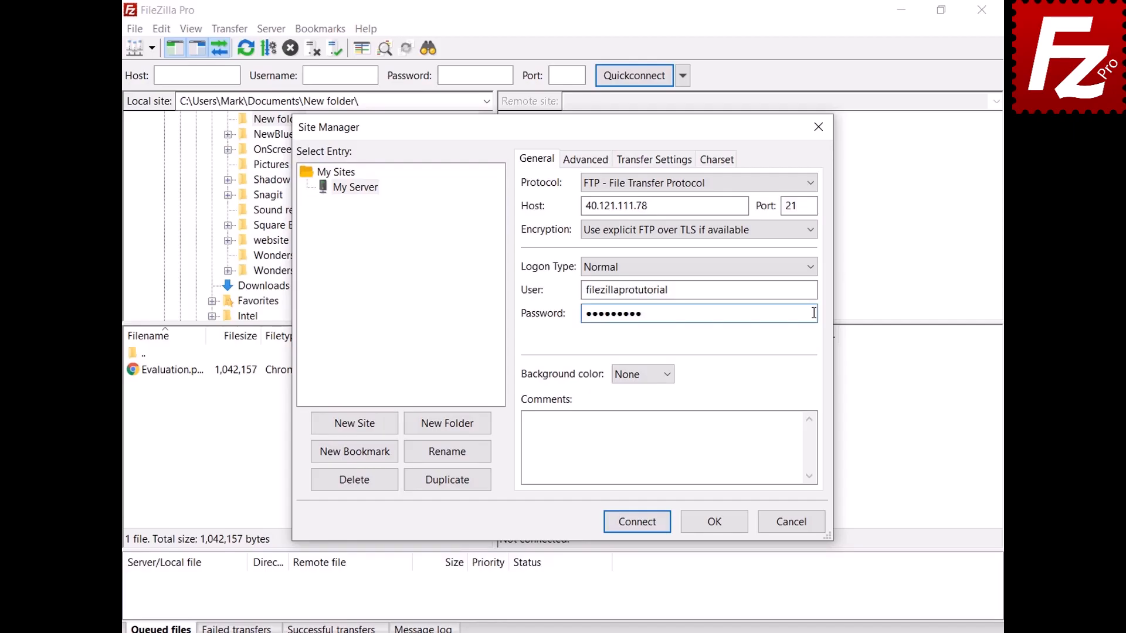
click(667, 377)
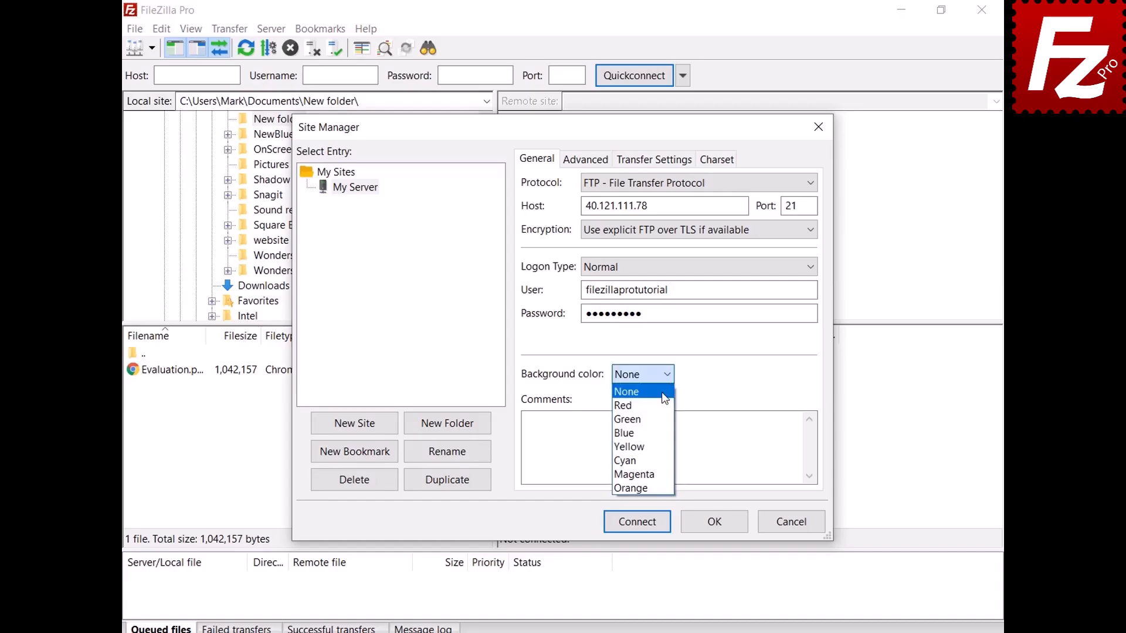
click(662, 419)
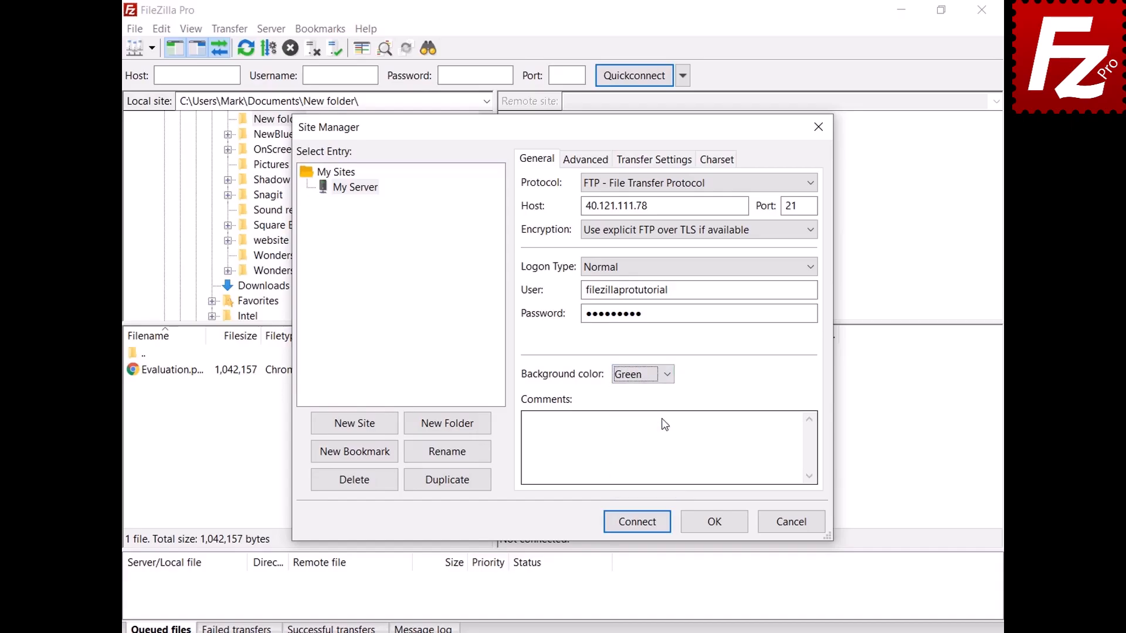
click(573, 167)
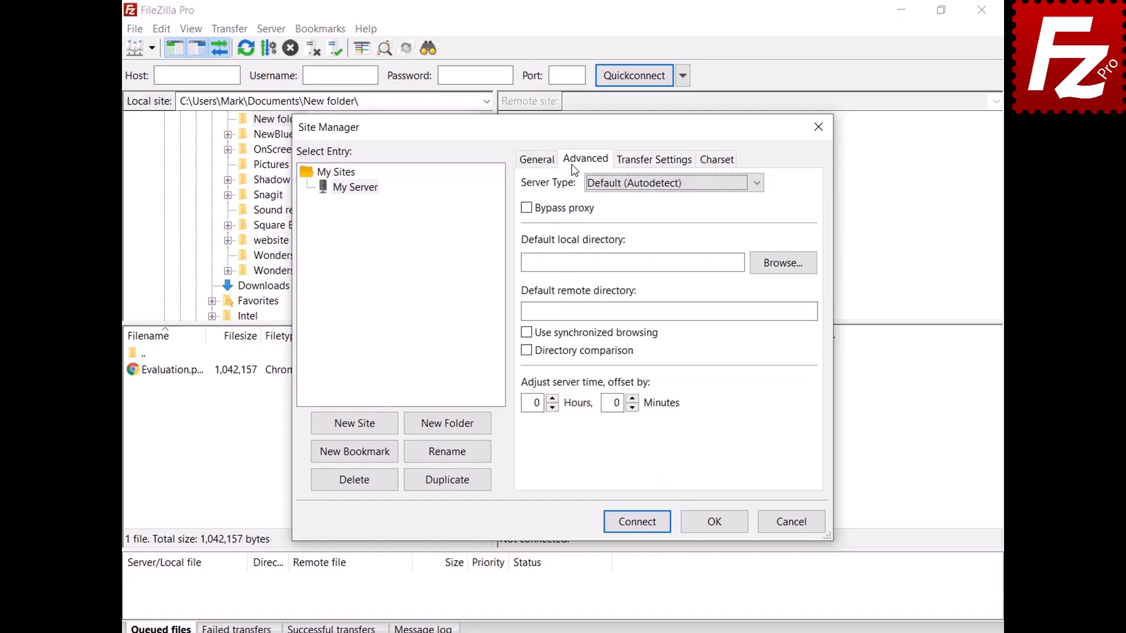
- Keep Default (Autodetect) server type, leave transfer and charset settings unchanged, and save My Server
click(755, 186)
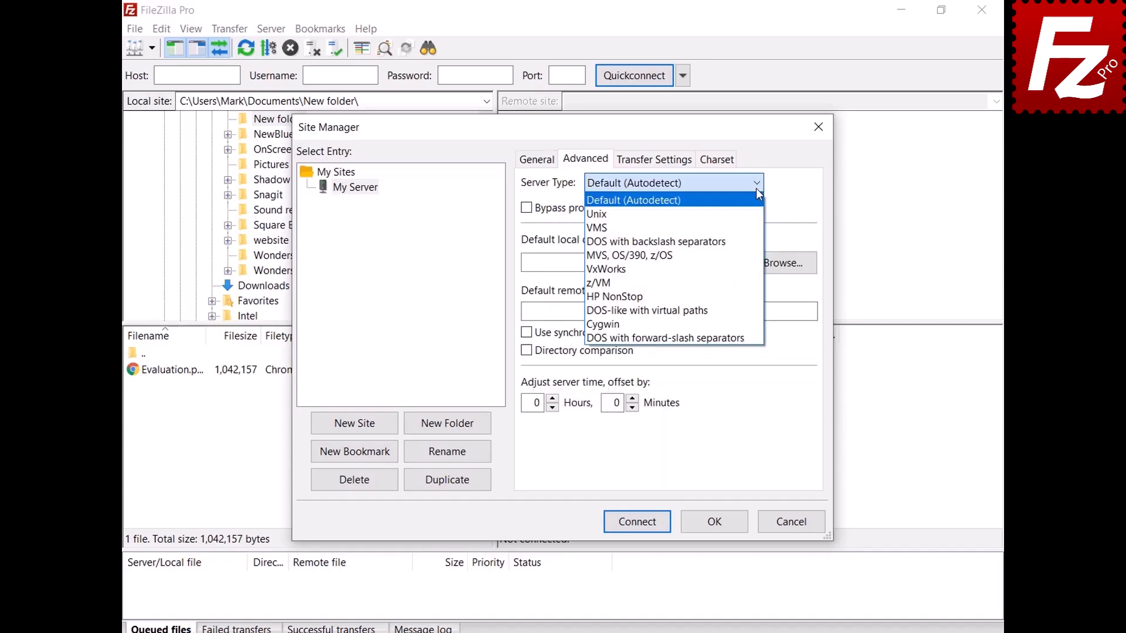
click(756, 187)
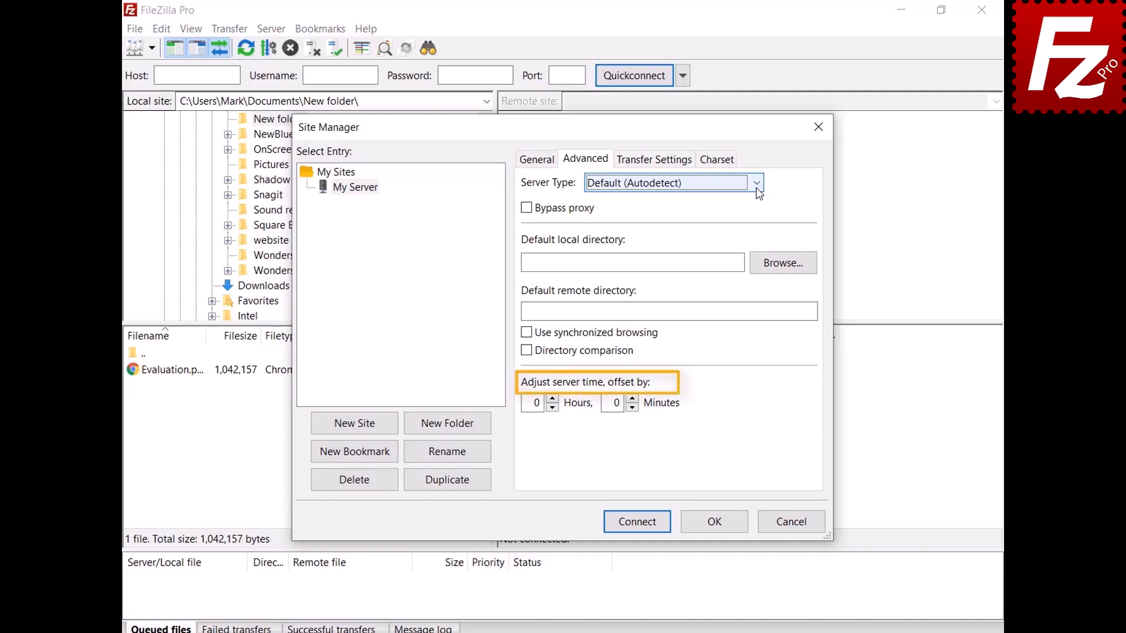
click(654, 164)
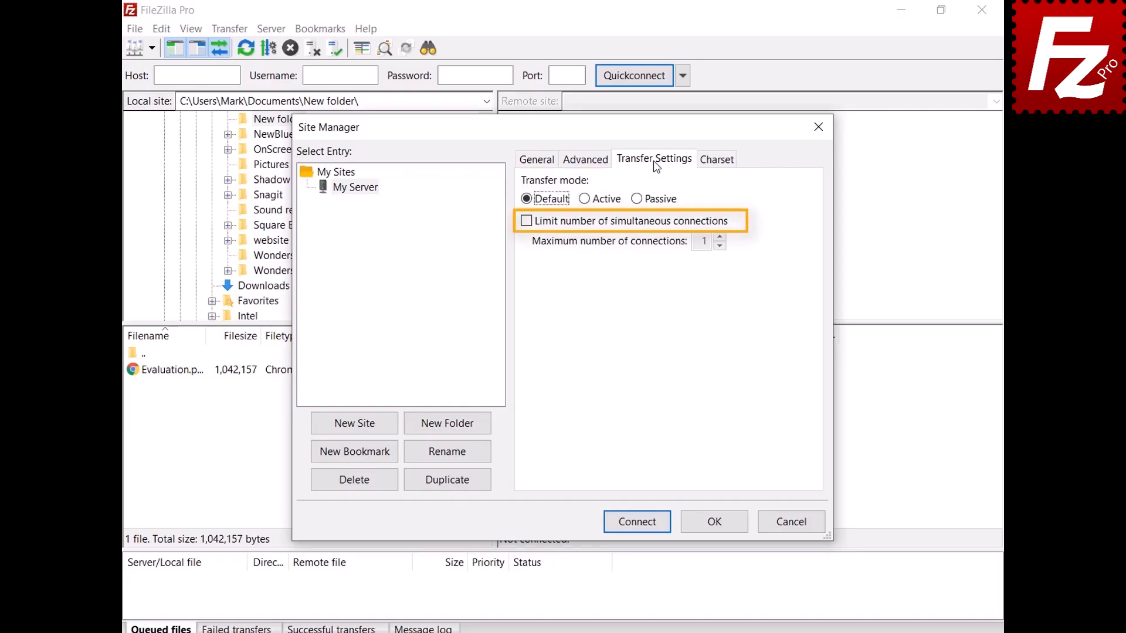
click(716, 162)
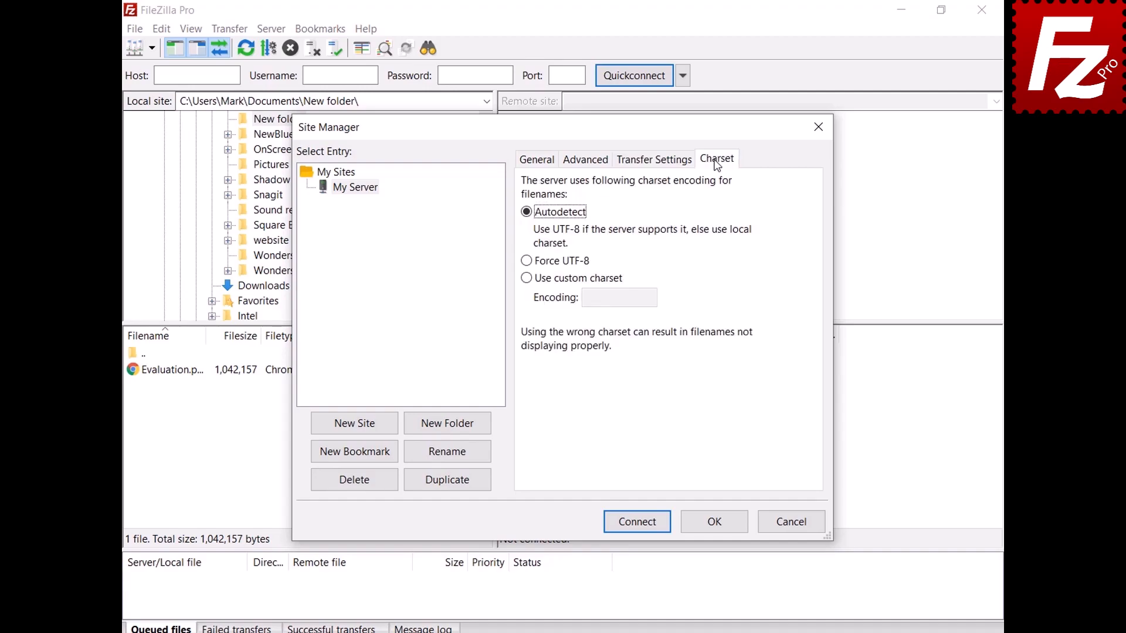
click(715, 521)
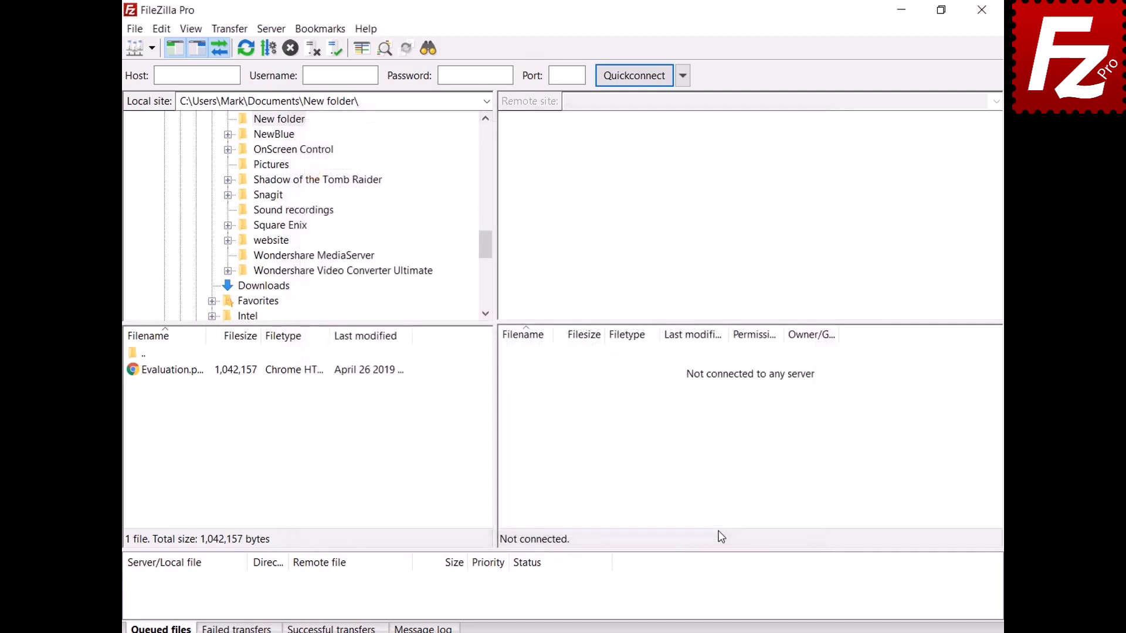
- Connect to My Server, then create a new saved-sites folder named Sites
click(151, 48)
click(156, 69)
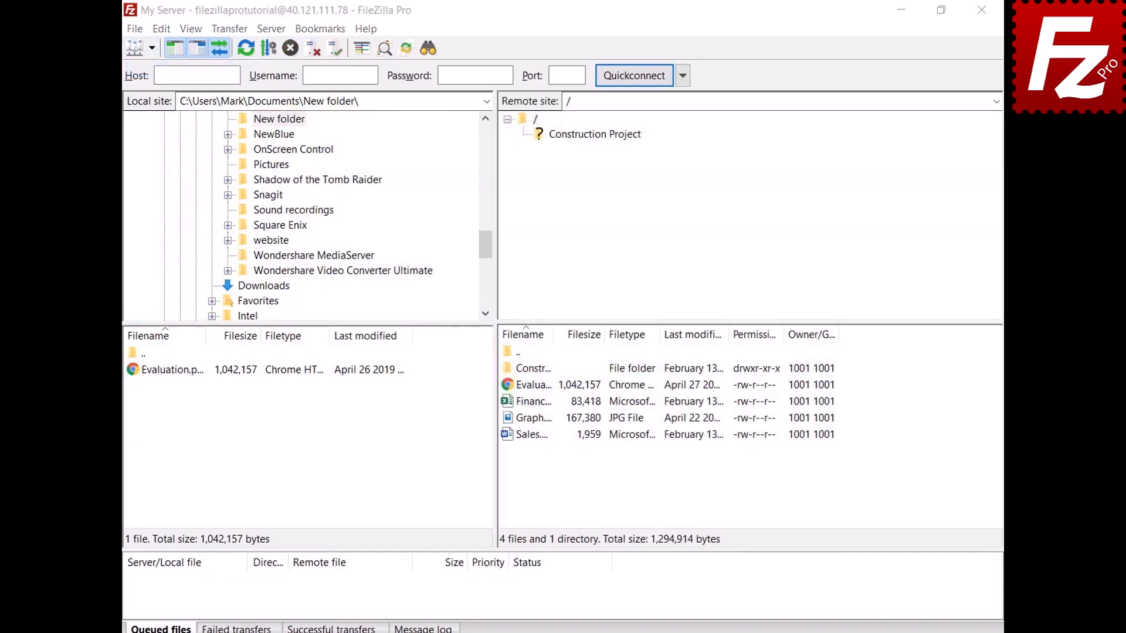
click(135, 48)
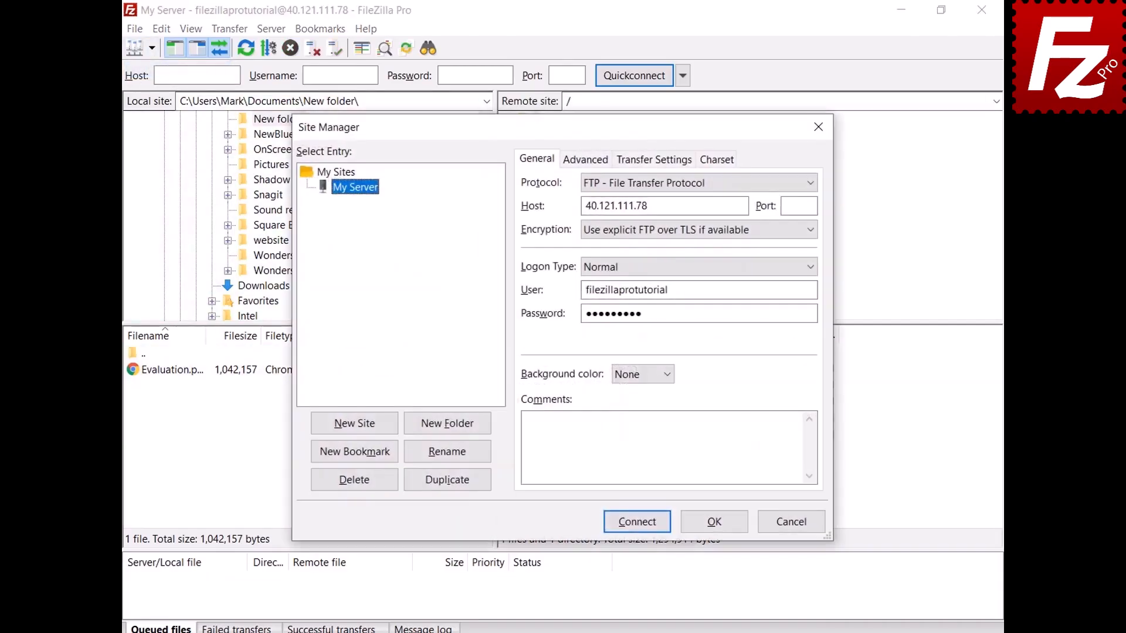
click(448, 430)
text(Sites)
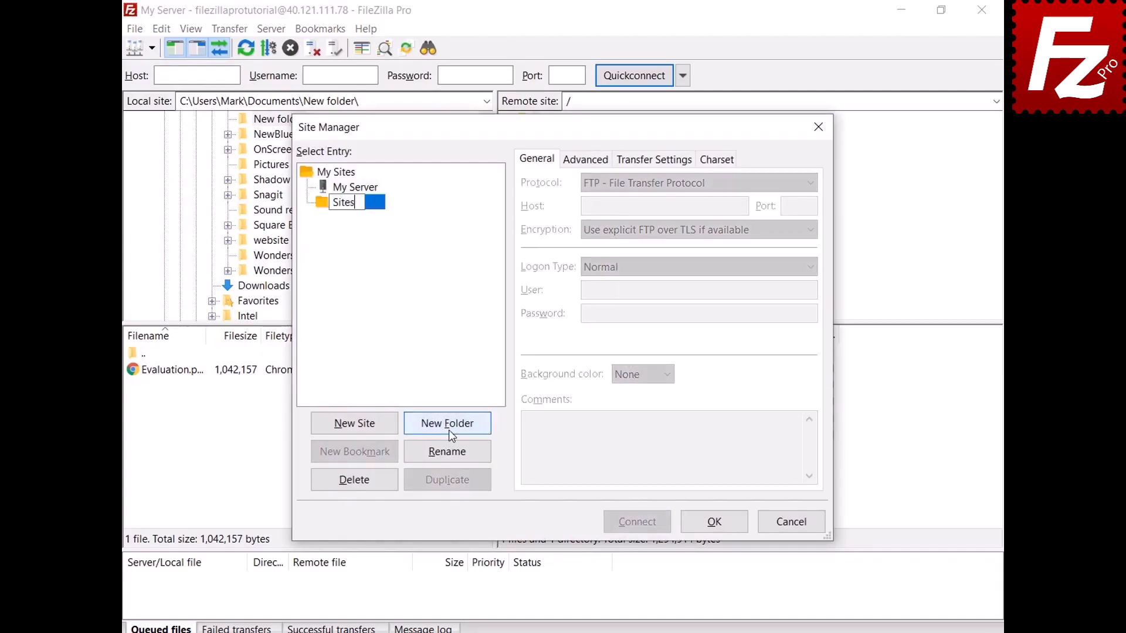
key(Return)
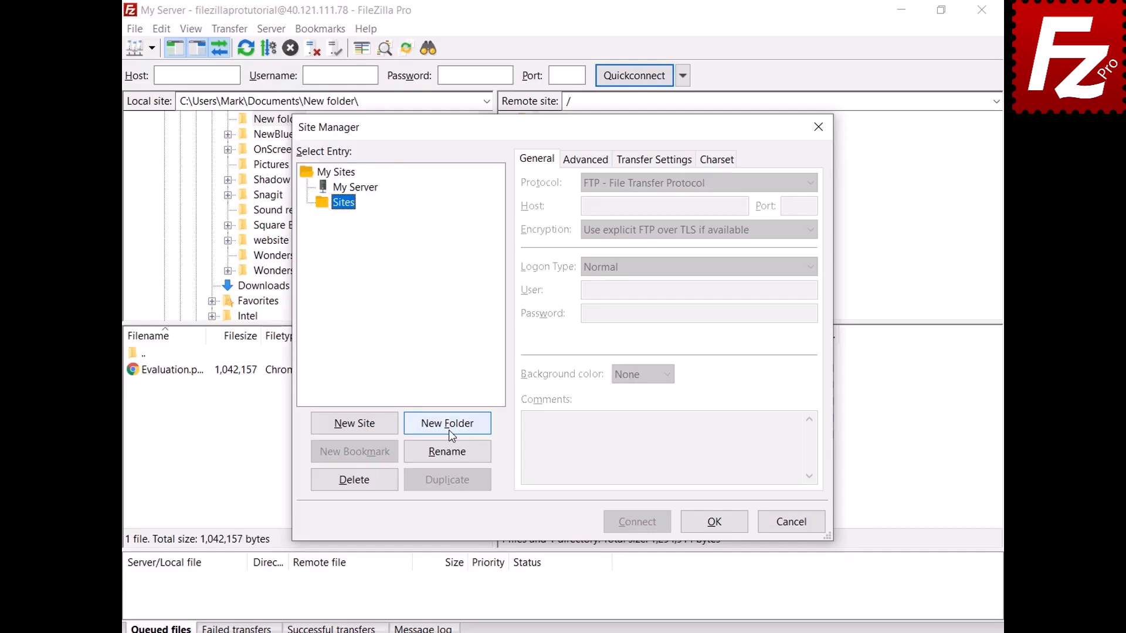
- Move the My Server entry into the Sites folder and save the Site Manager
click(369, 188)
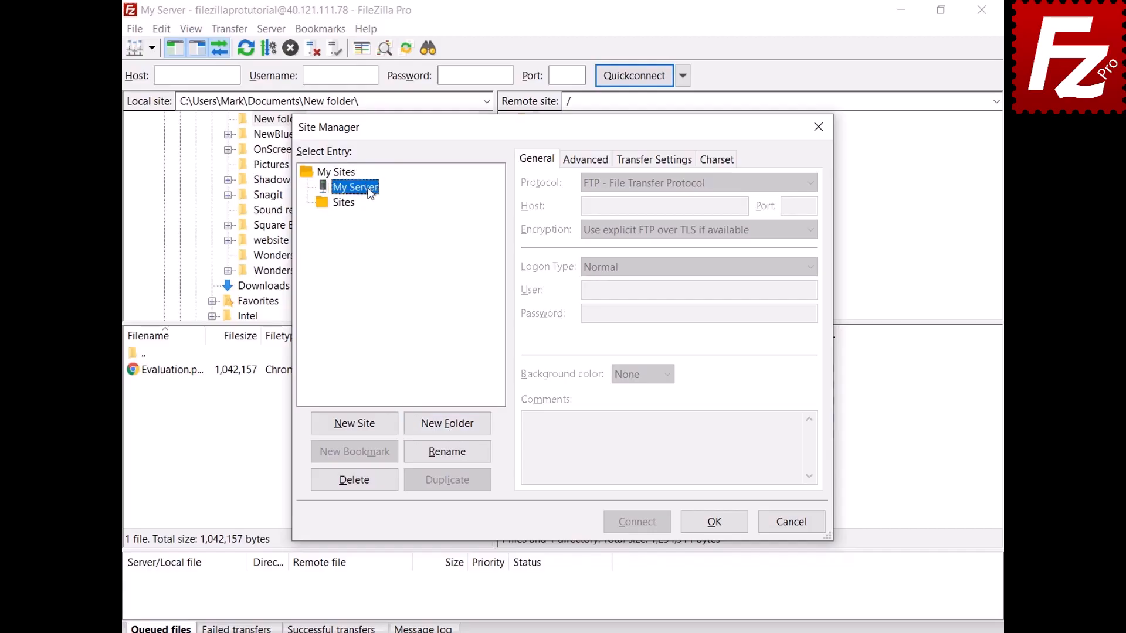
drag(370, 190, 353, 209)
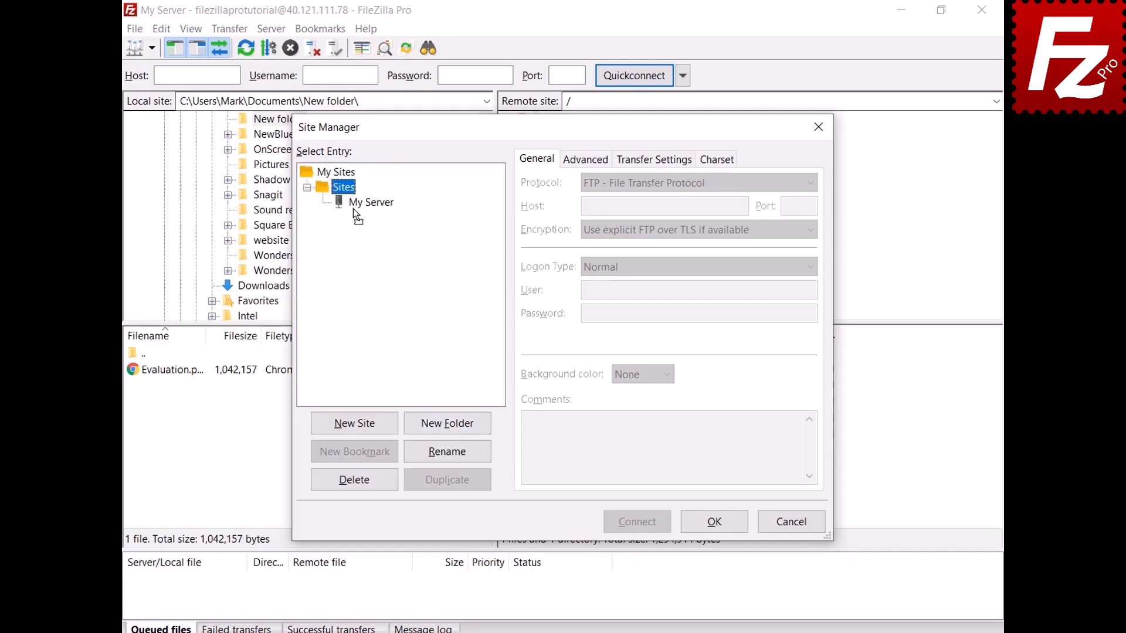
click(713, 521)
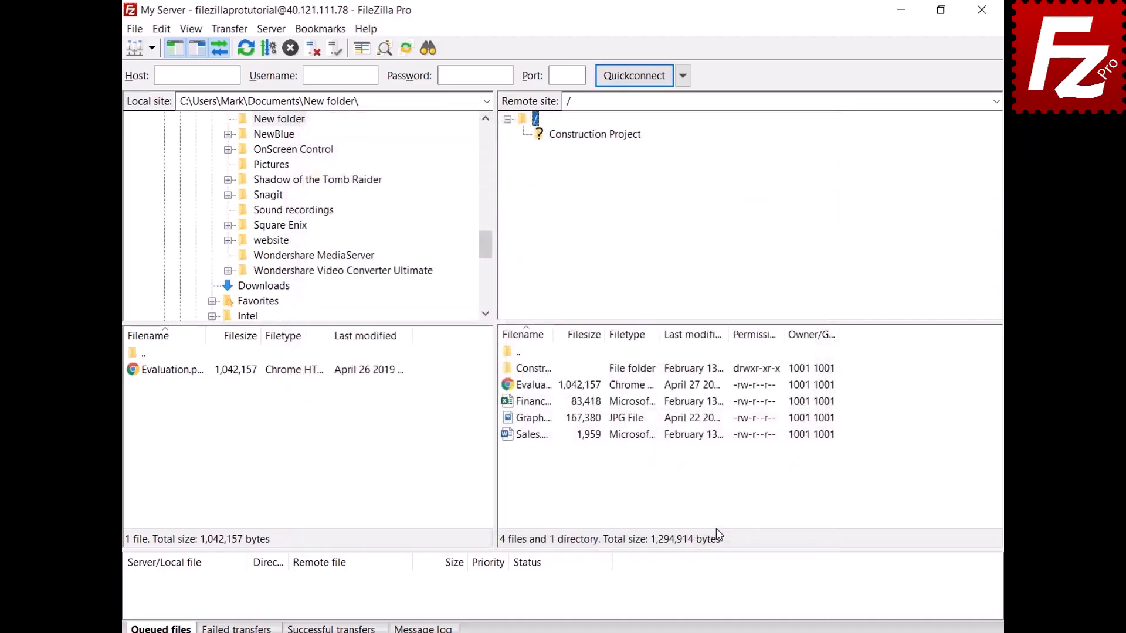
click(152, 48)
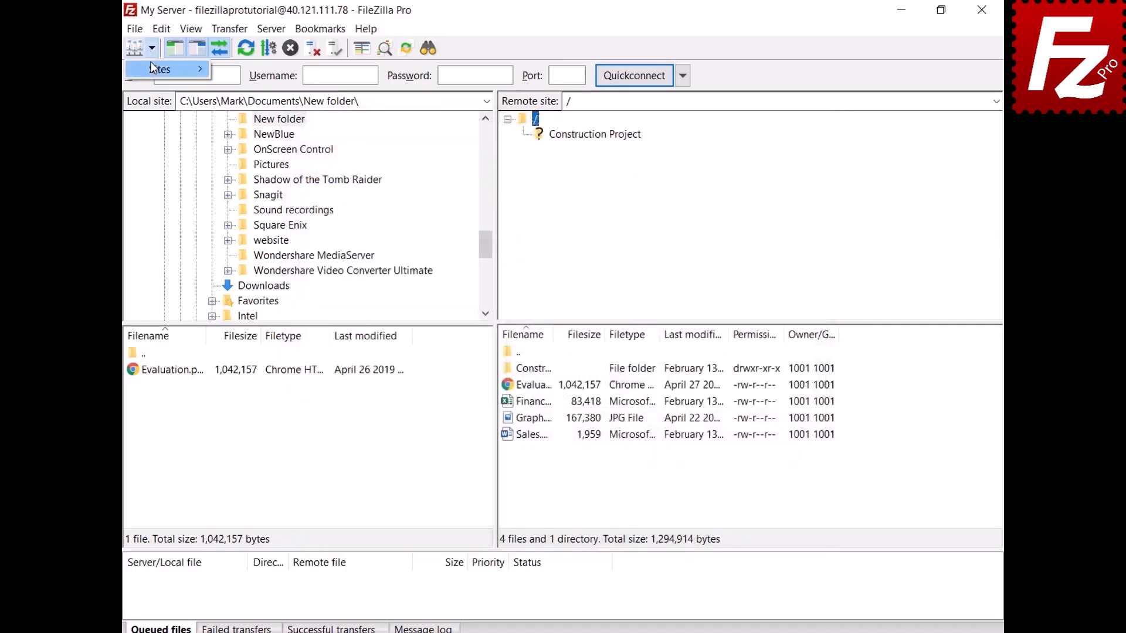
- Review the My Server site's connection details in the Site Manager, then close it
mouse_move(154, 70)
key(Escape)
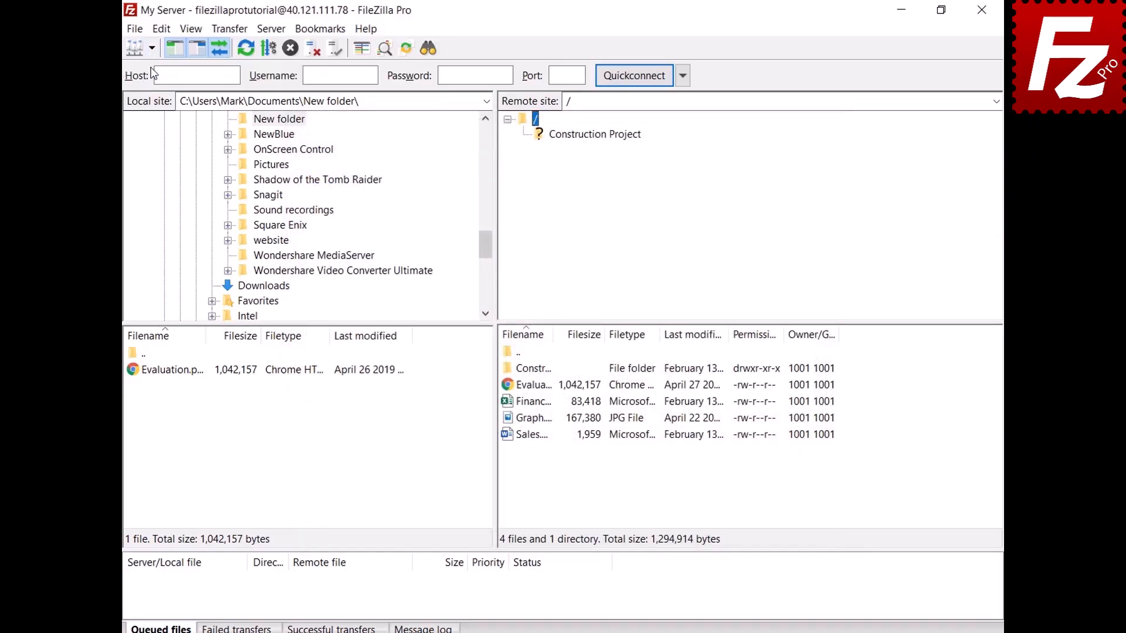
key(ctrl+s)
click(373, 203)
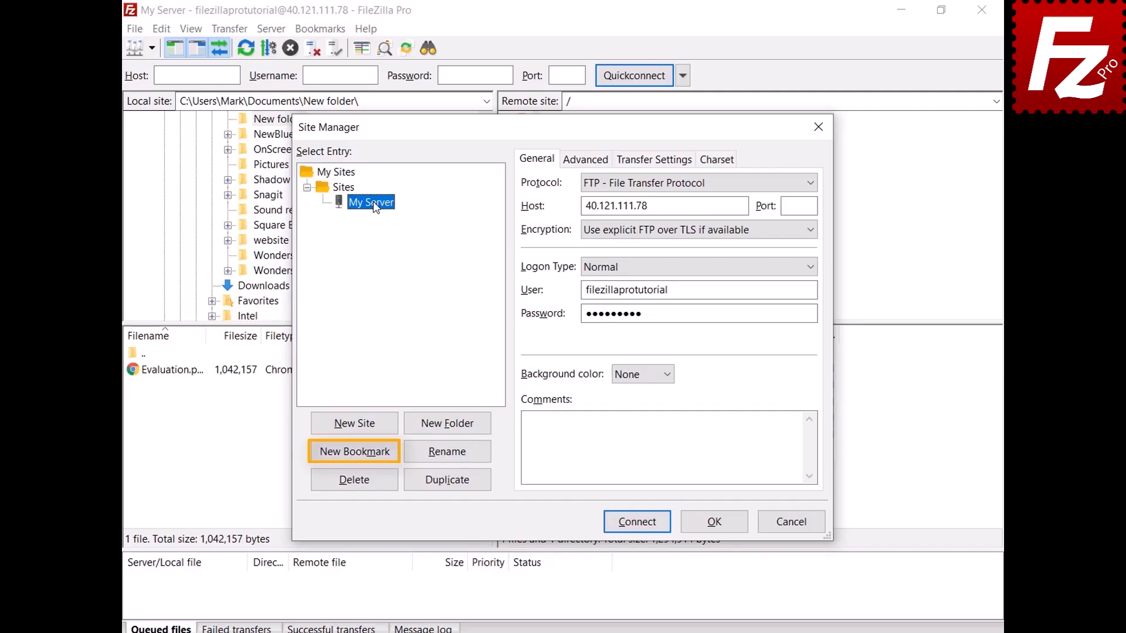
click(720, 526)
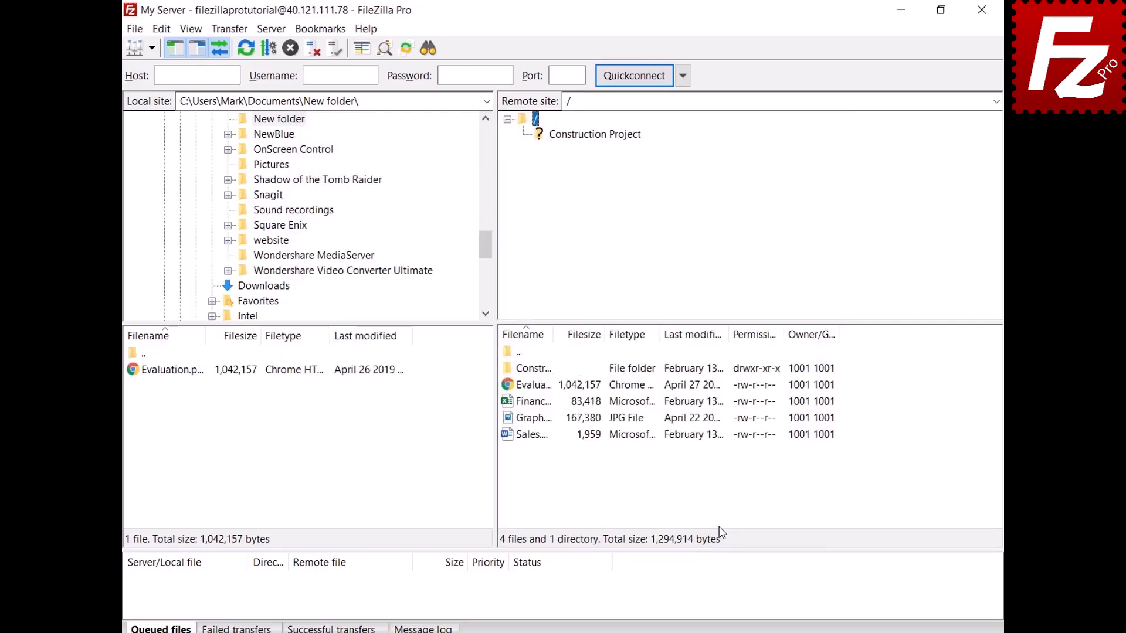
- Open Edit > Settings and view the Interface page's startup options
click(162, 33)
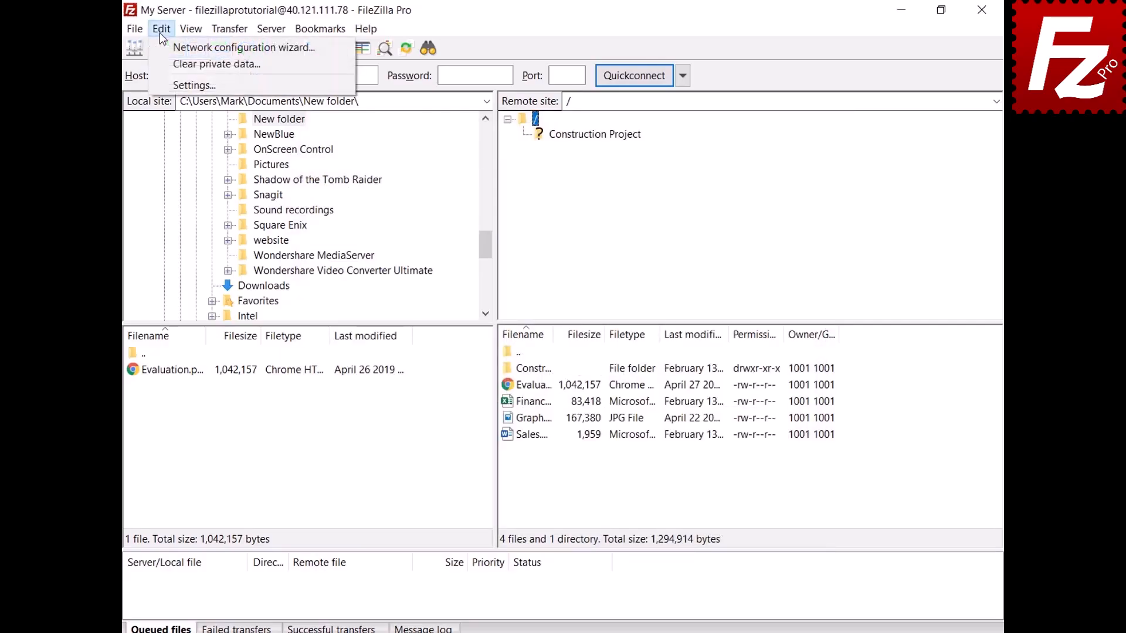
click(170, 85)
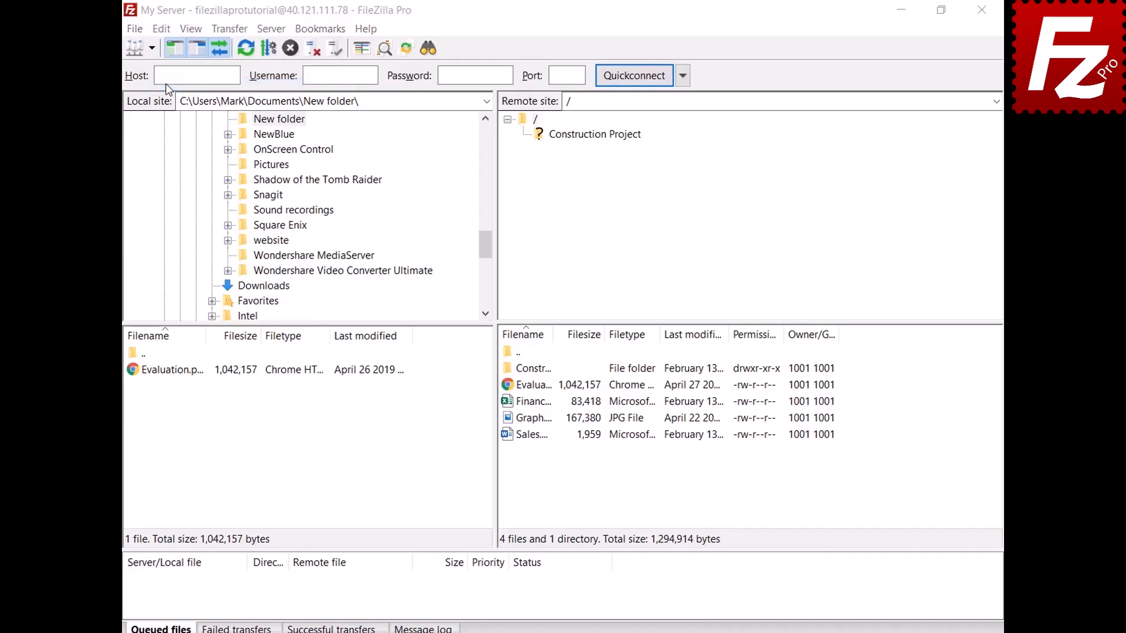
click(295, 372)
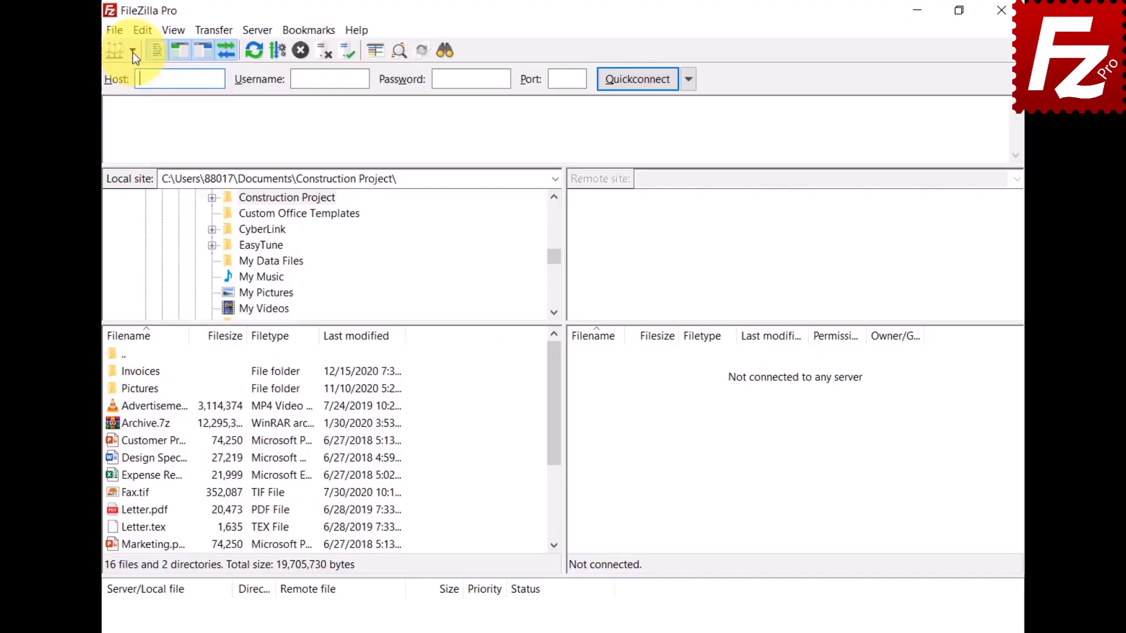
- Create a new saved-sites folder named Google Drive in the Site Manager
click(117, 54)
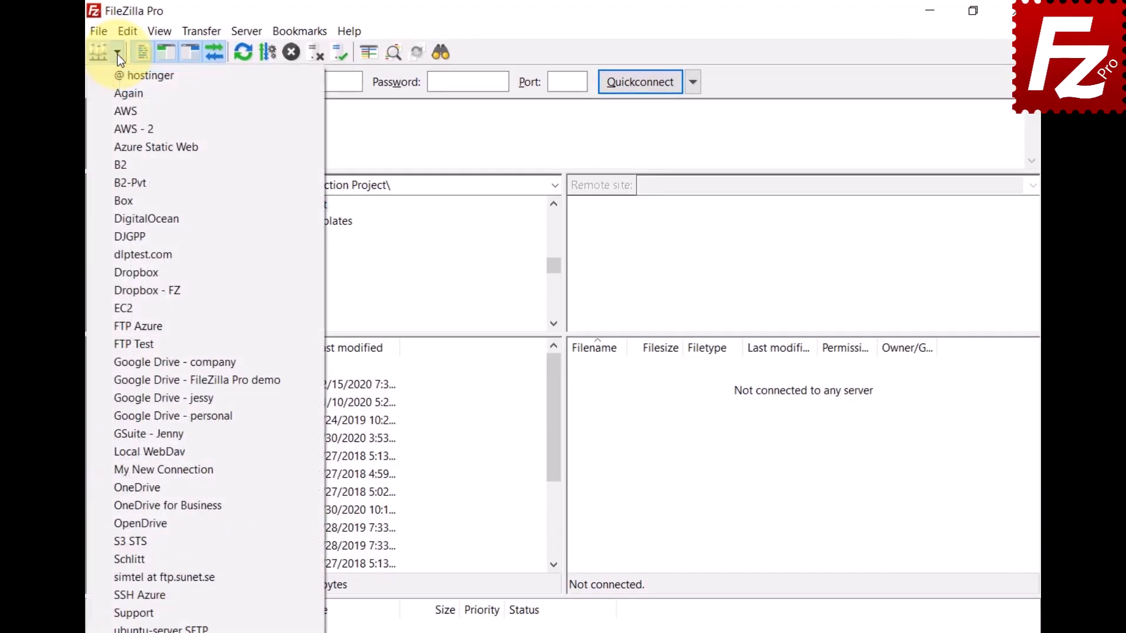
click(103, 31)
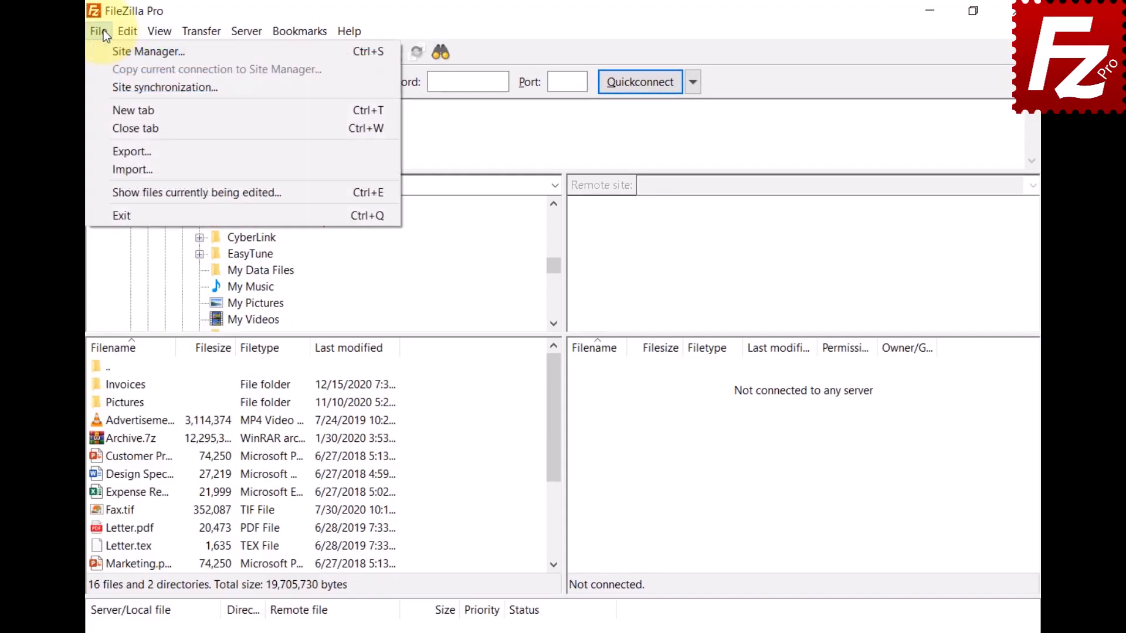
click(107, 48)
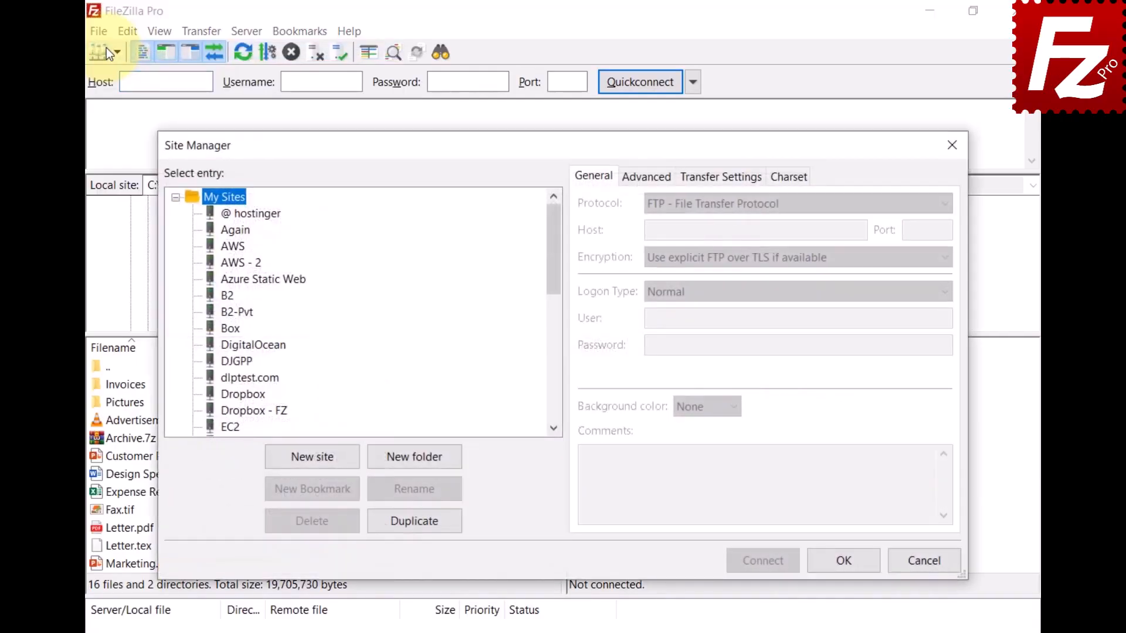
click(411, 462)
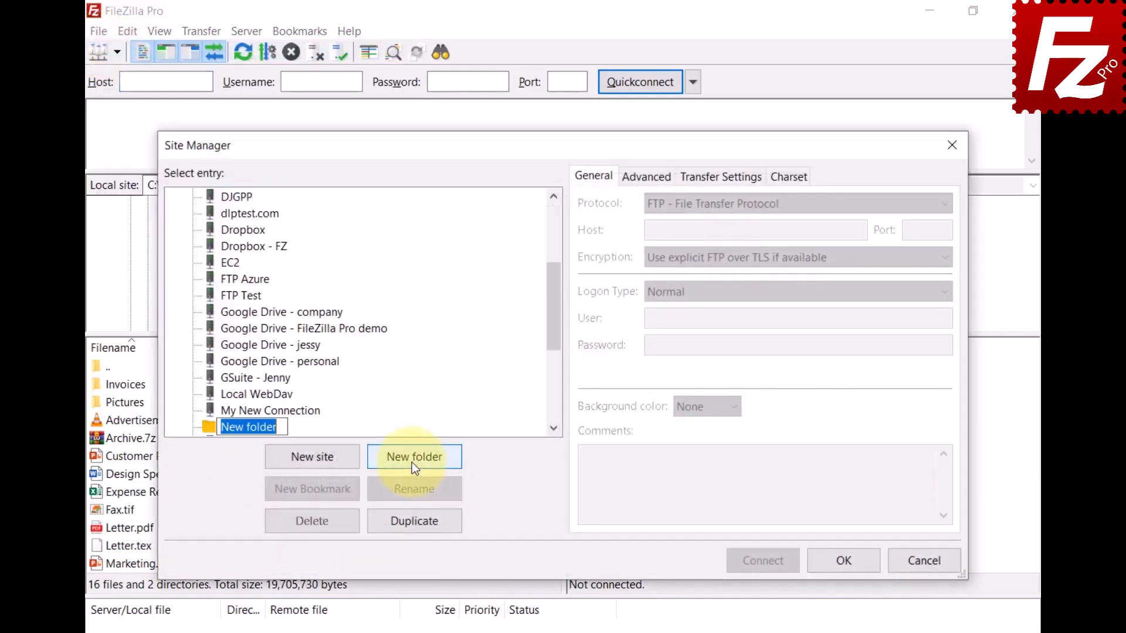
text(Google Drive)
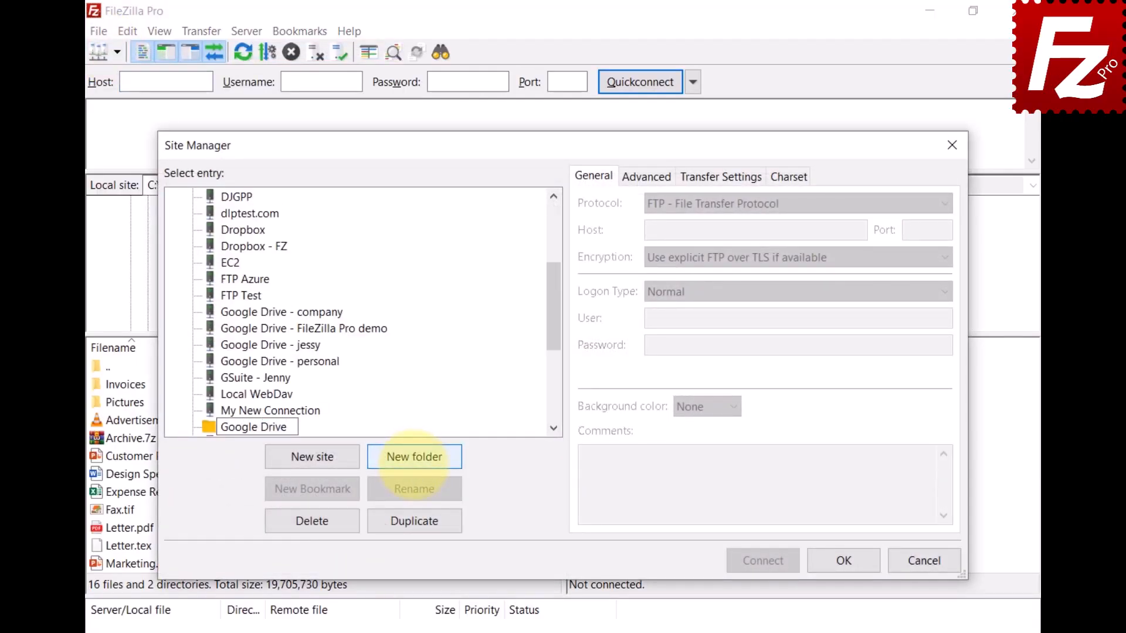
click(227, 309)
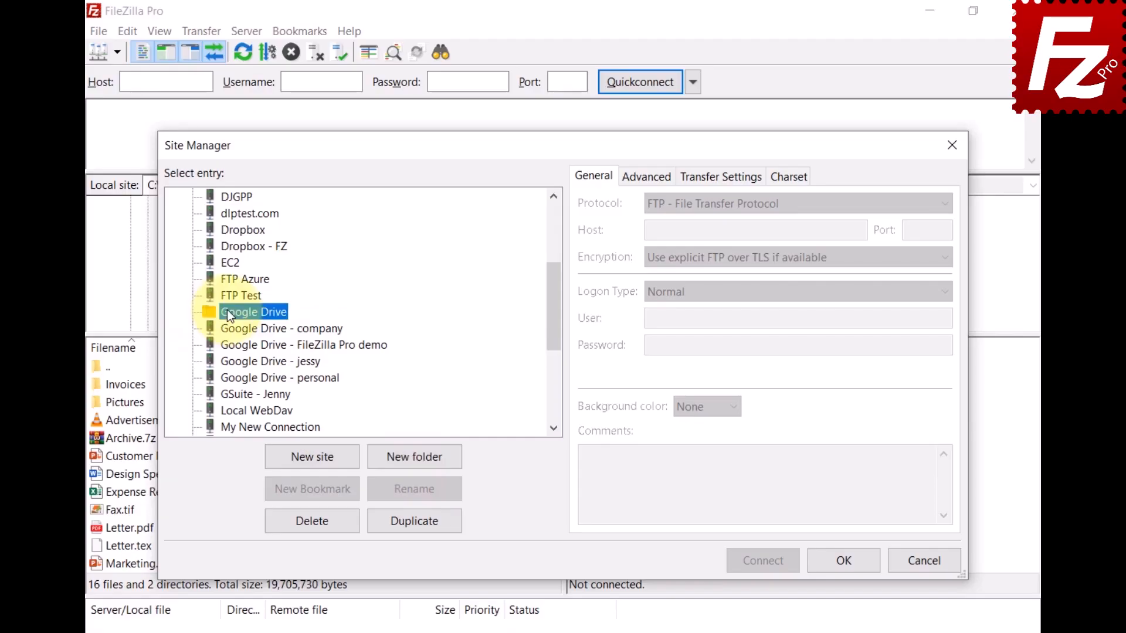
- Move the four Google Drive sites, company through personal, into the Google Drive folder
click(237, 327)
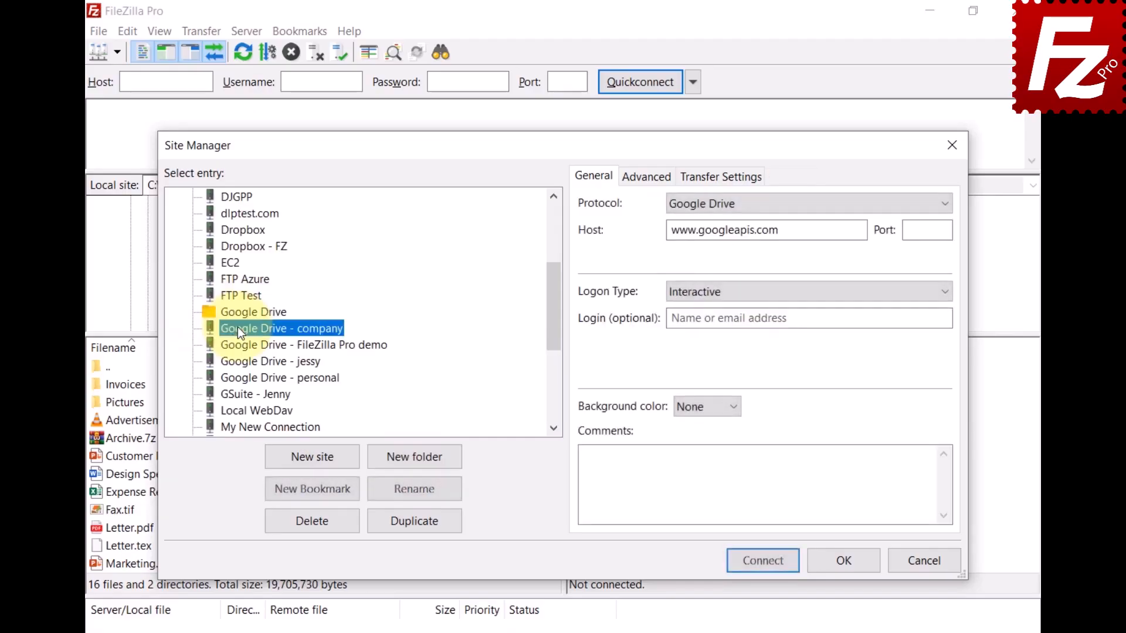
shift+click(254, 382)
drag(254, 382, 254, 312)
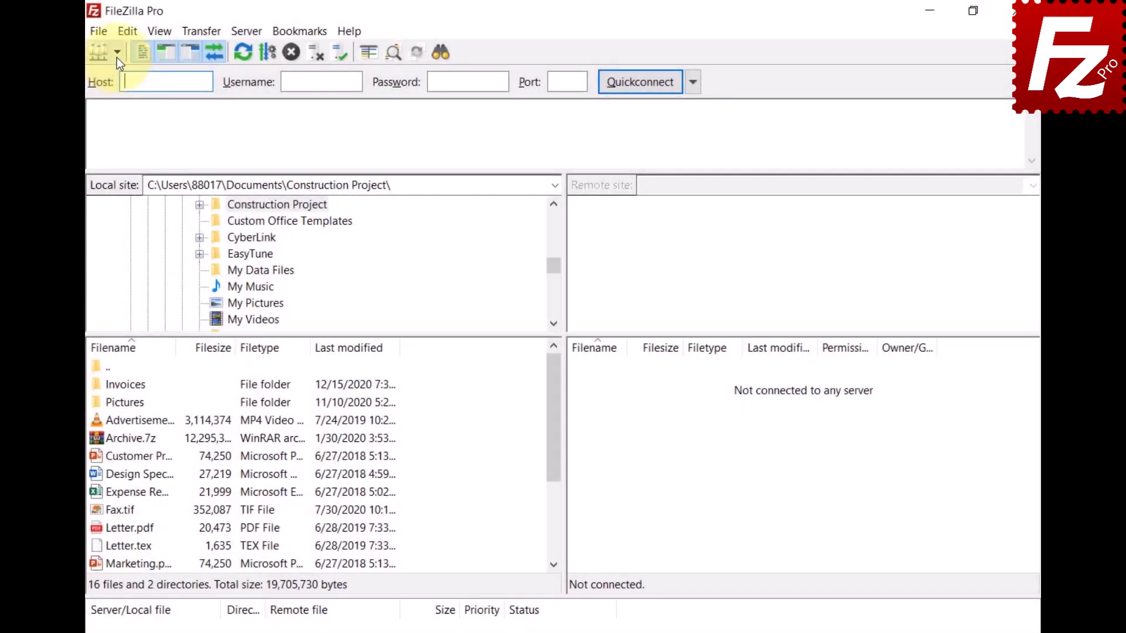
- Show the saved-sites dropdown with the Google Drive group expanded to list its sites
click(117, 53)
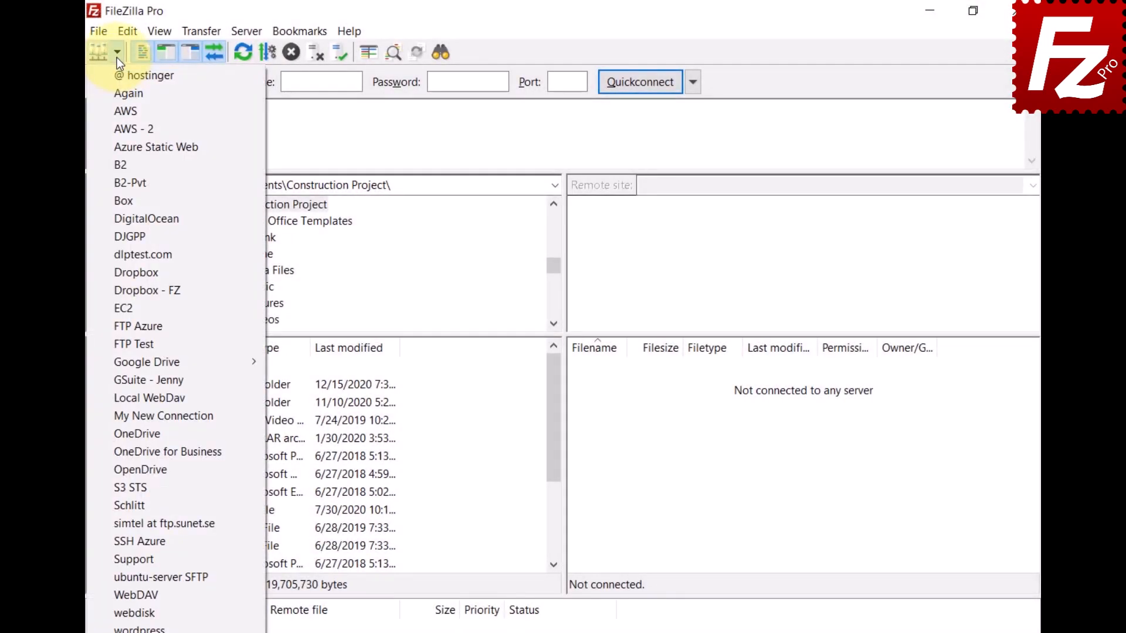
mouse_move(120, 364)
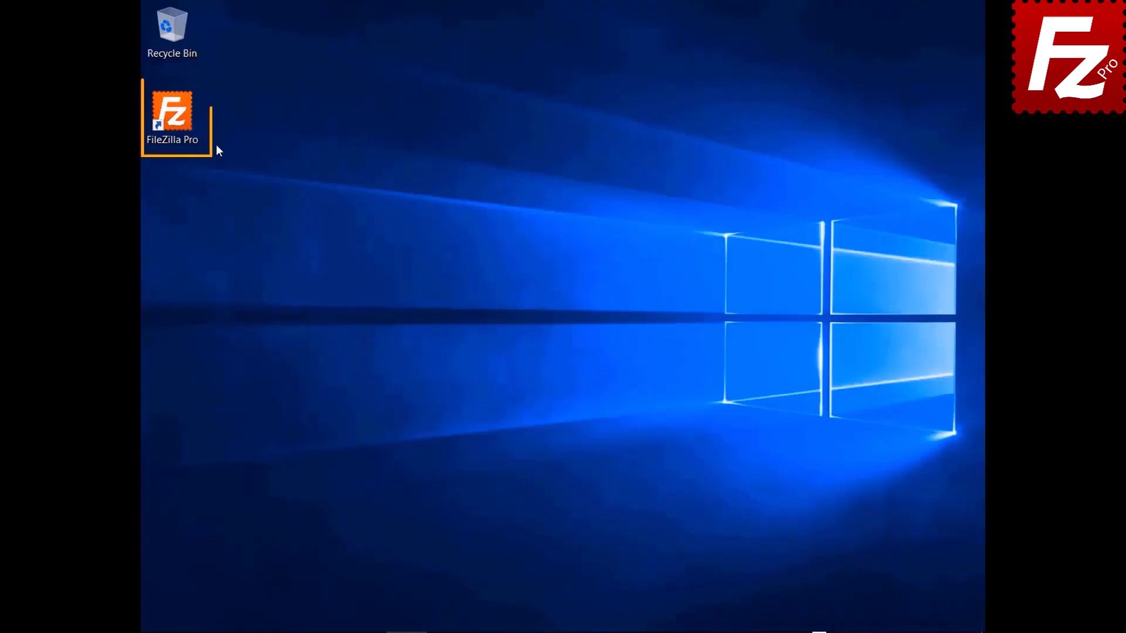
- Launch FileZilla Pro and connect to the saved FTP Tutorial site
double_click(173, 117)
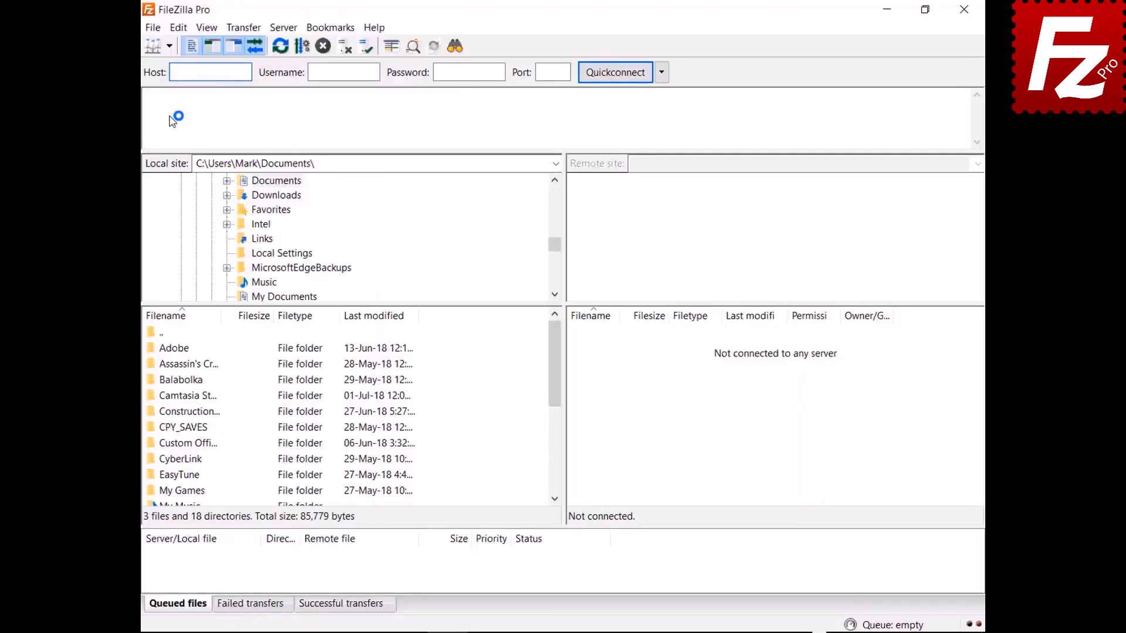
click(169, 45)
click(183, 66)
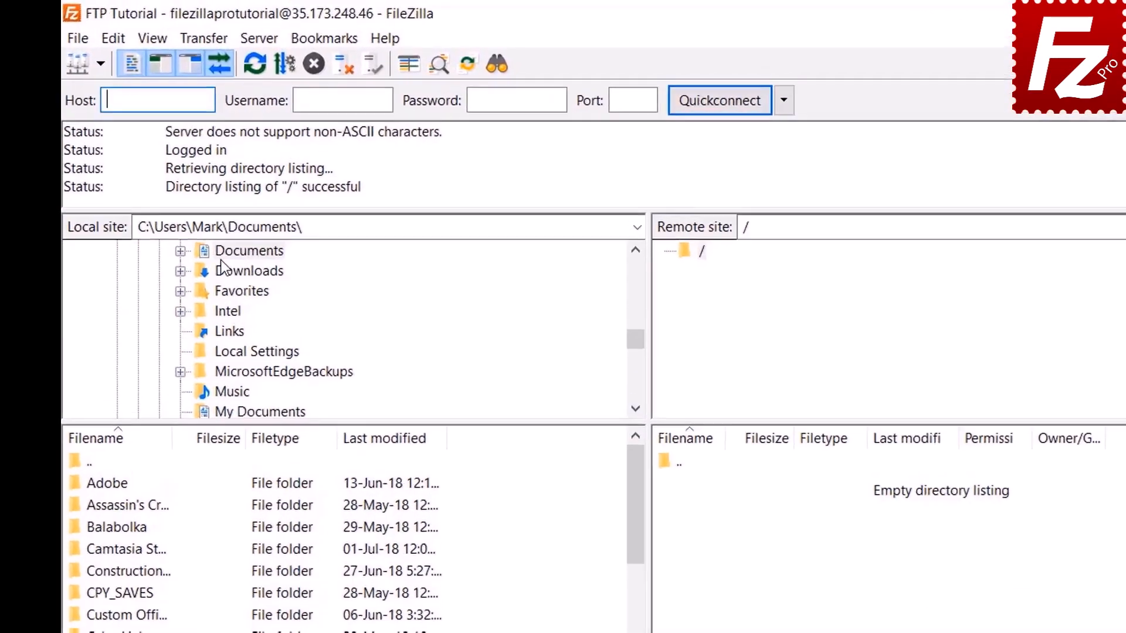
- Open the local Construction Project folder and upload Budget.xlsx and Customer Presentation.pptx
double_click(261, 181)
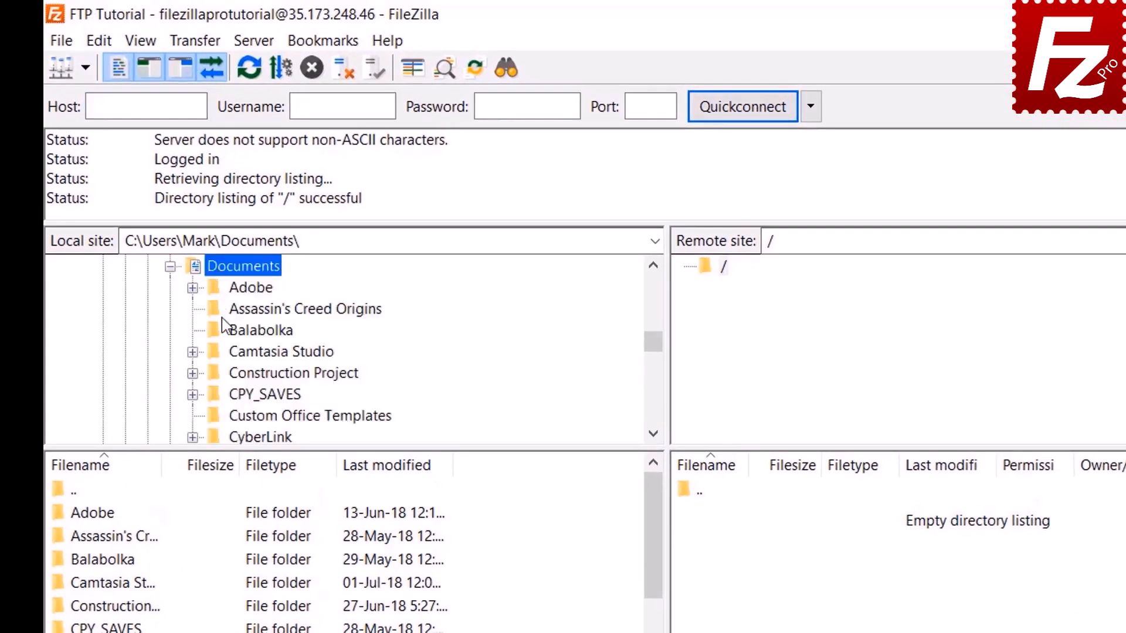
double_click(231, 376)
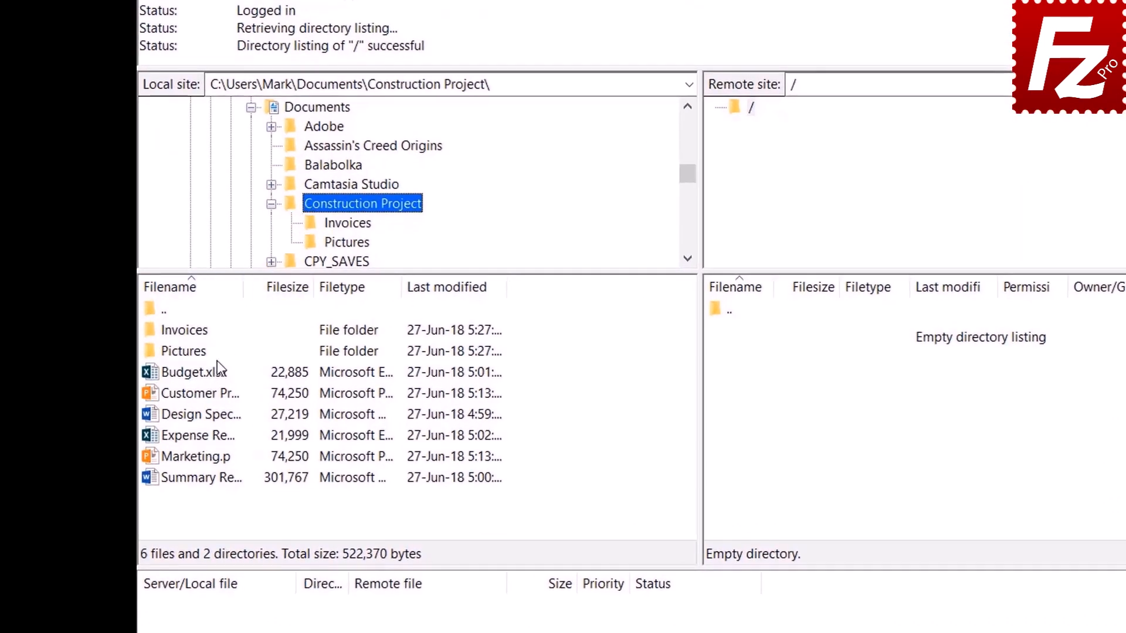
double_click(211, 374)
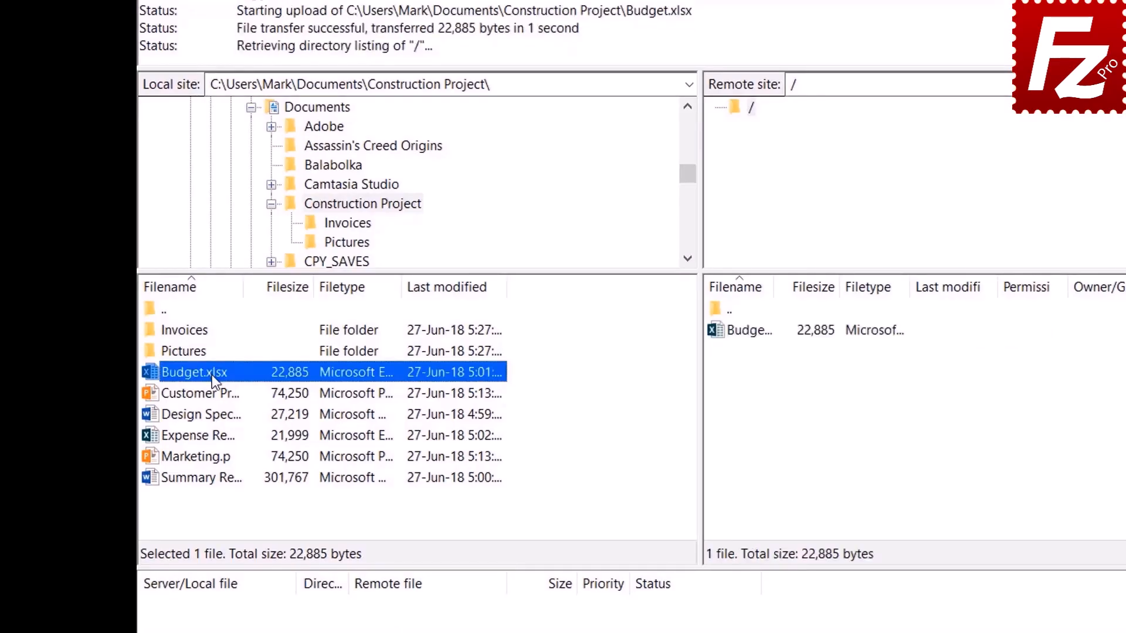
click(212, 392)
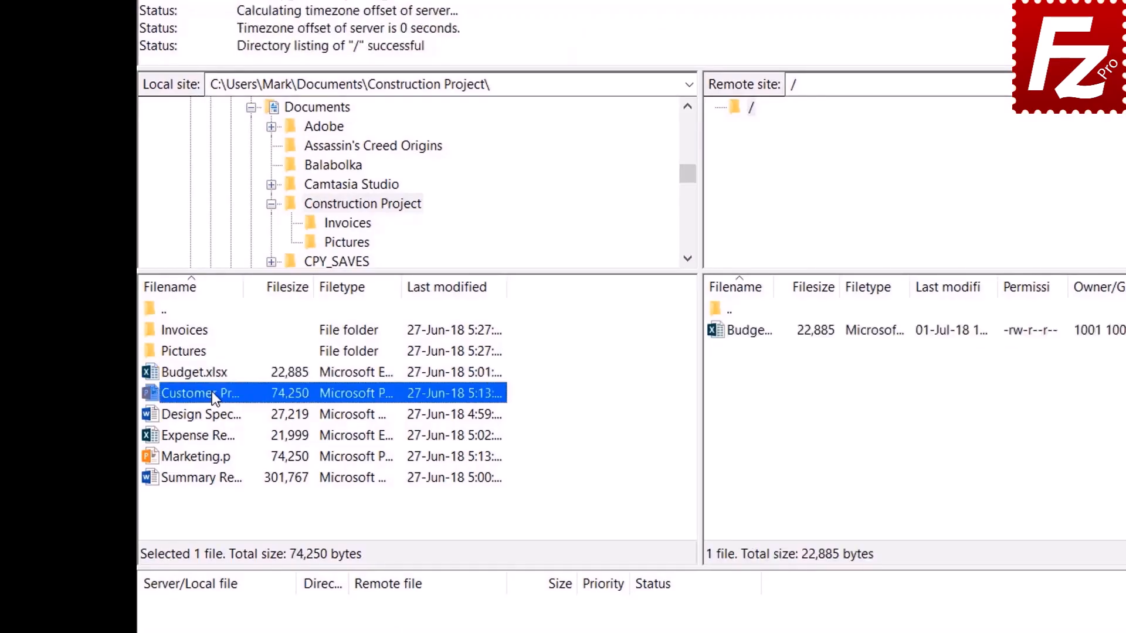
right_click(212, 392)
click(246, 399)
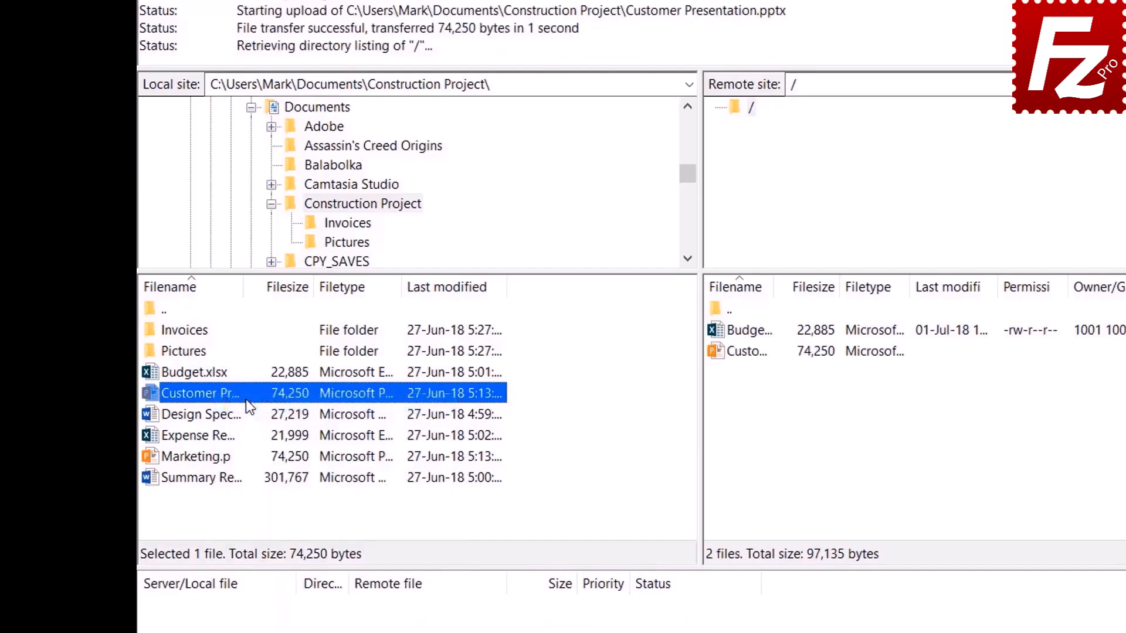
- Upload Design Spec, Expense and Marketing.pptx together to the server root
drag(221, 414, 216, 440)
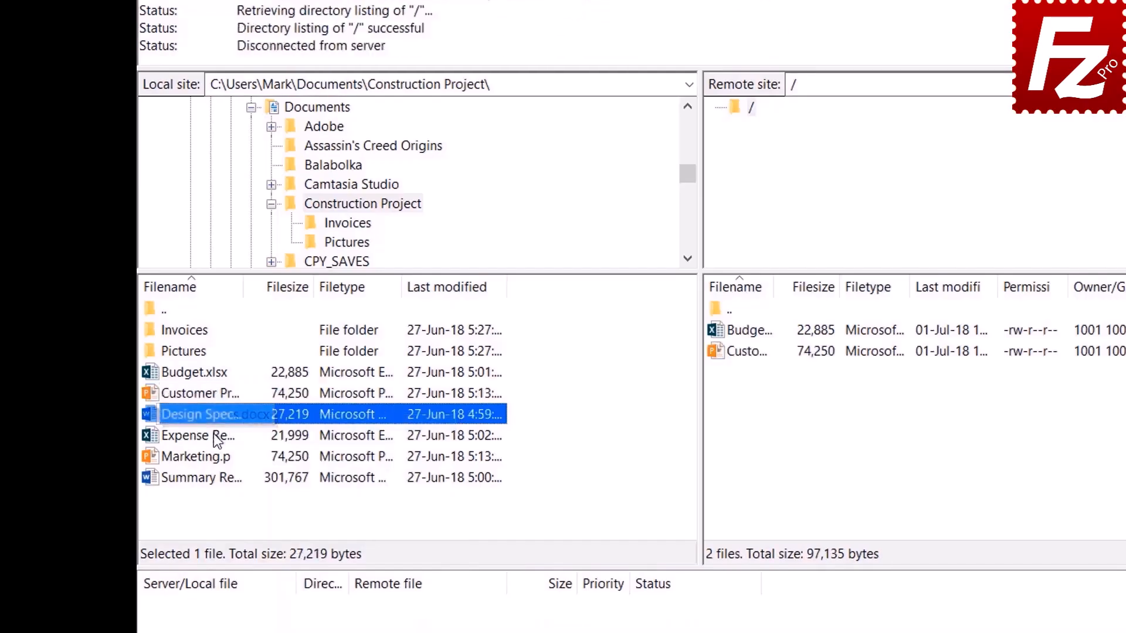
ctrl+click(216, 437)
ctrl+click(212, 456)
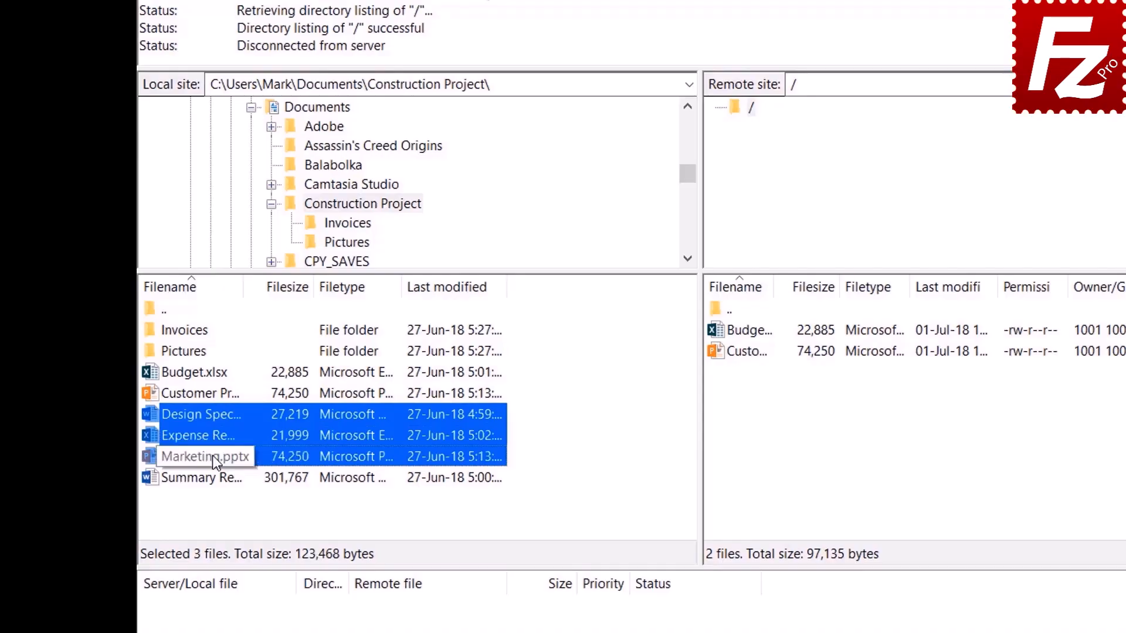
right_click(215, 437)
click(241, 445)
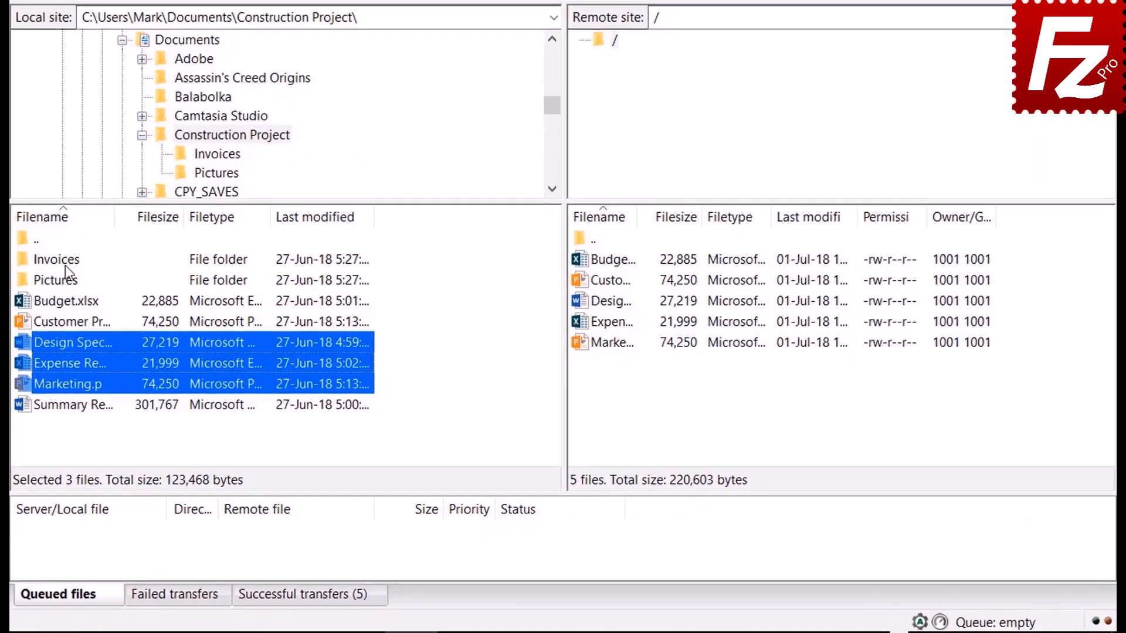
- Queue the Invoices and Pictures folders and Summary Report.docx, then process the queue to upload them
click(179, 352)
right_click(58, 260)
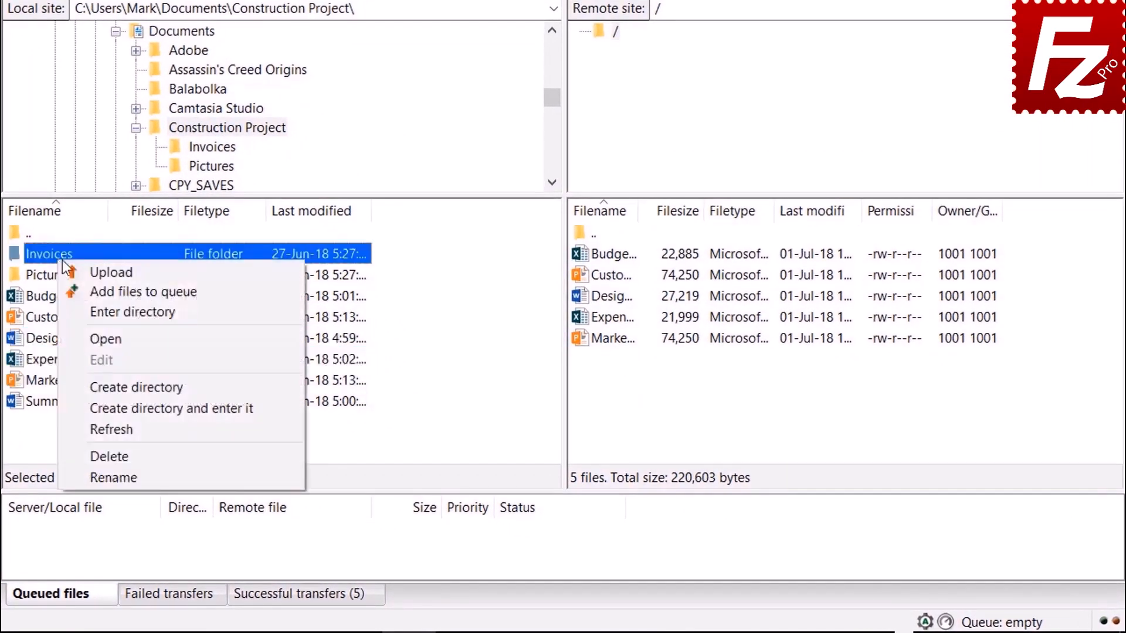
click(93, 287)
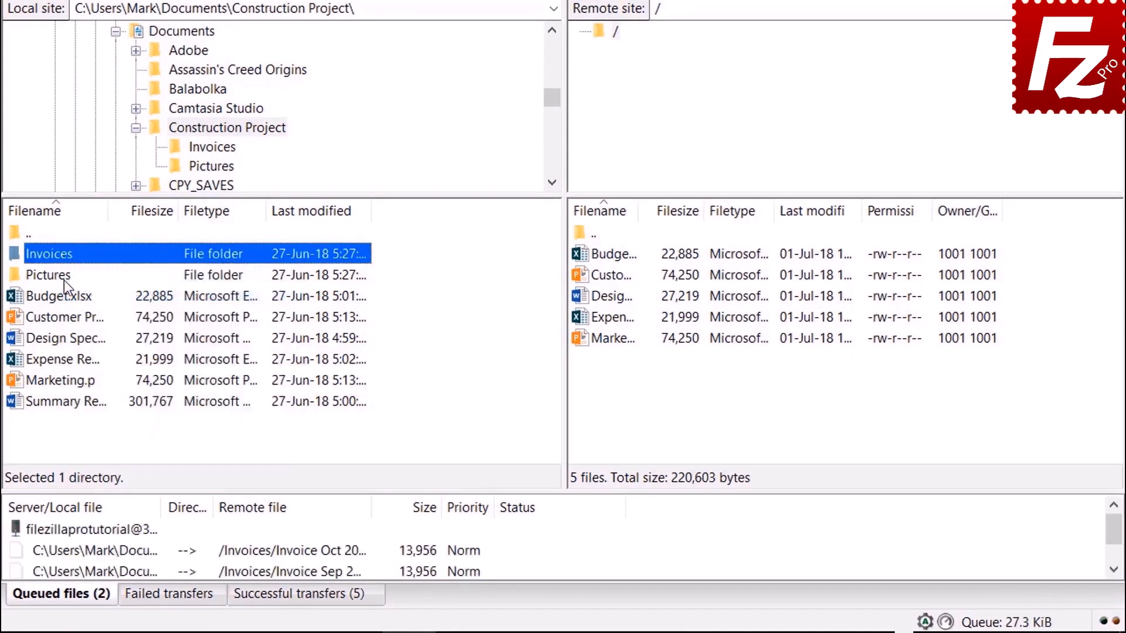
right_click(64, 281)
click(100, 310)
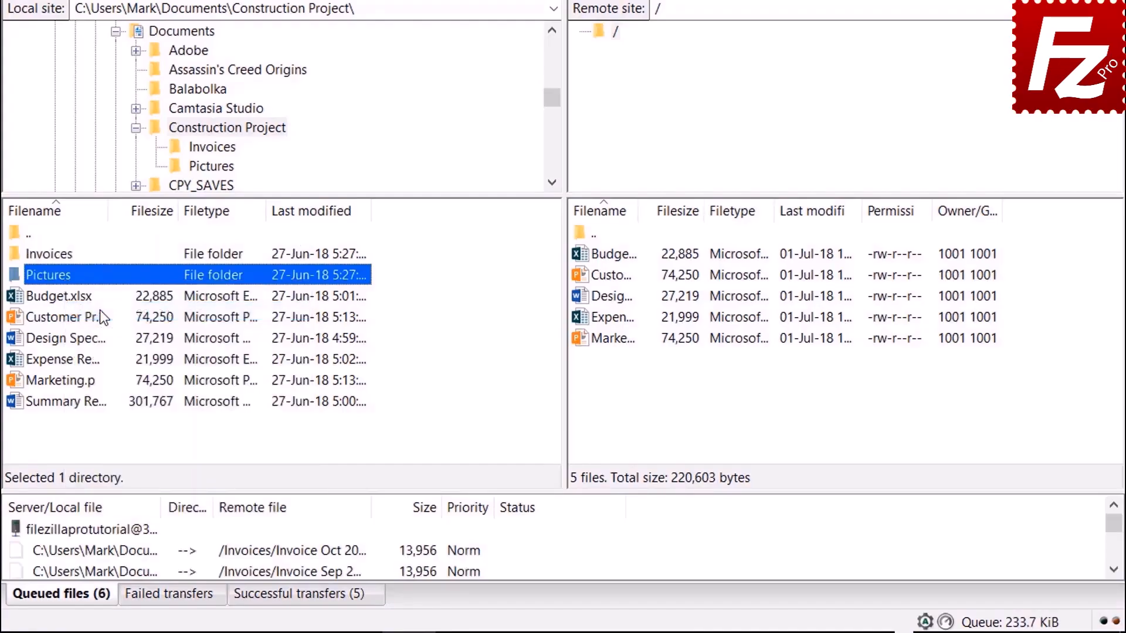
right_click(85, 404)
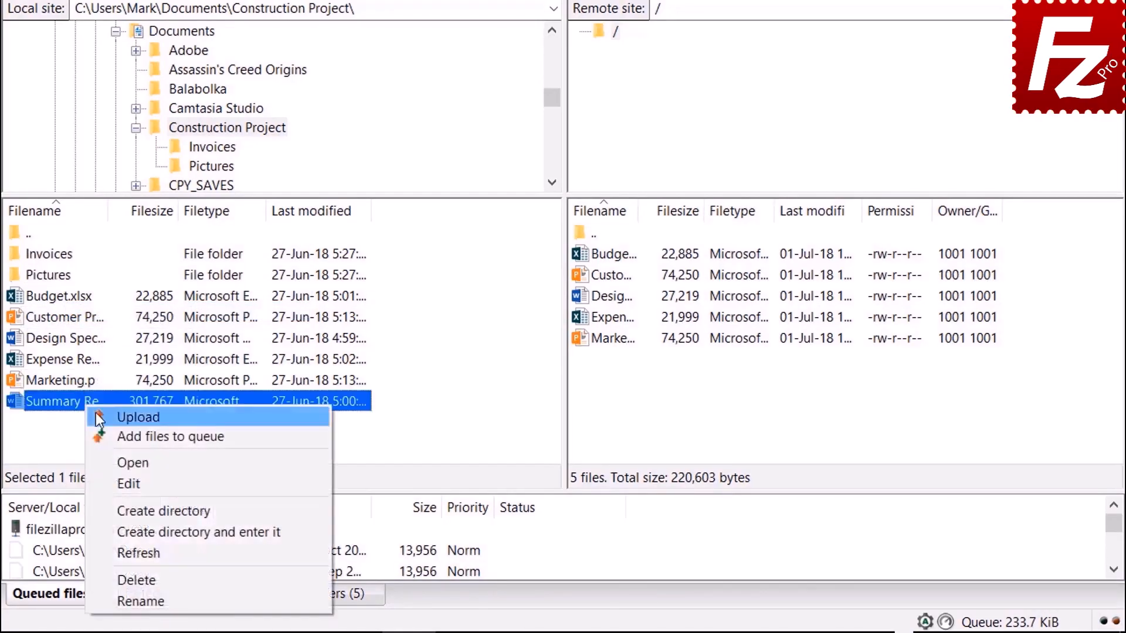
click(121, 441)
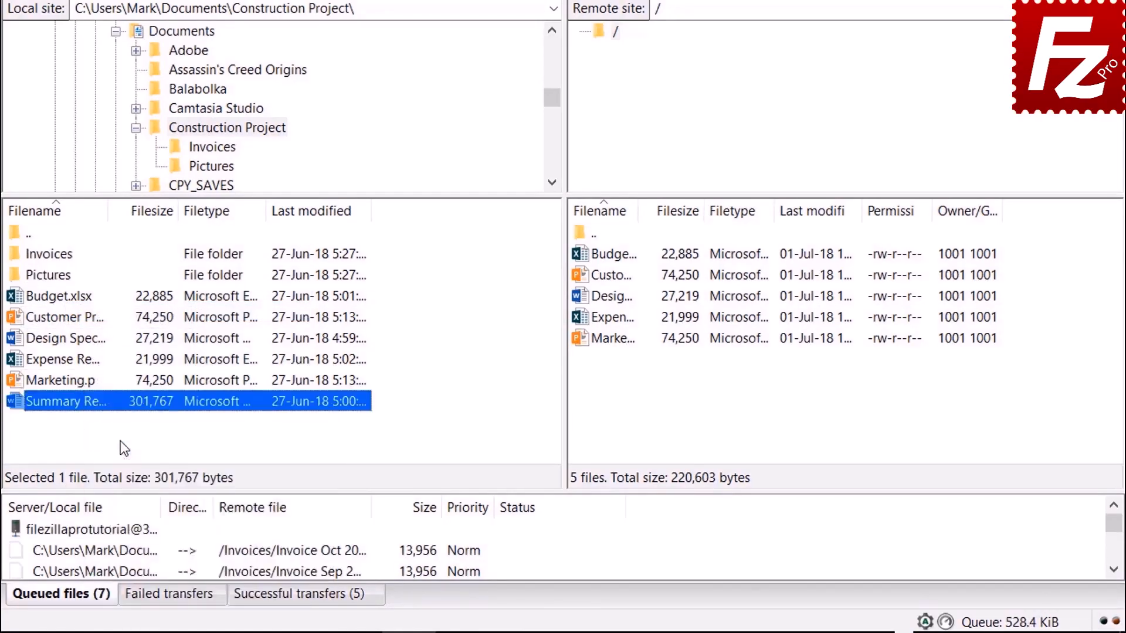
right_click(119, 530)
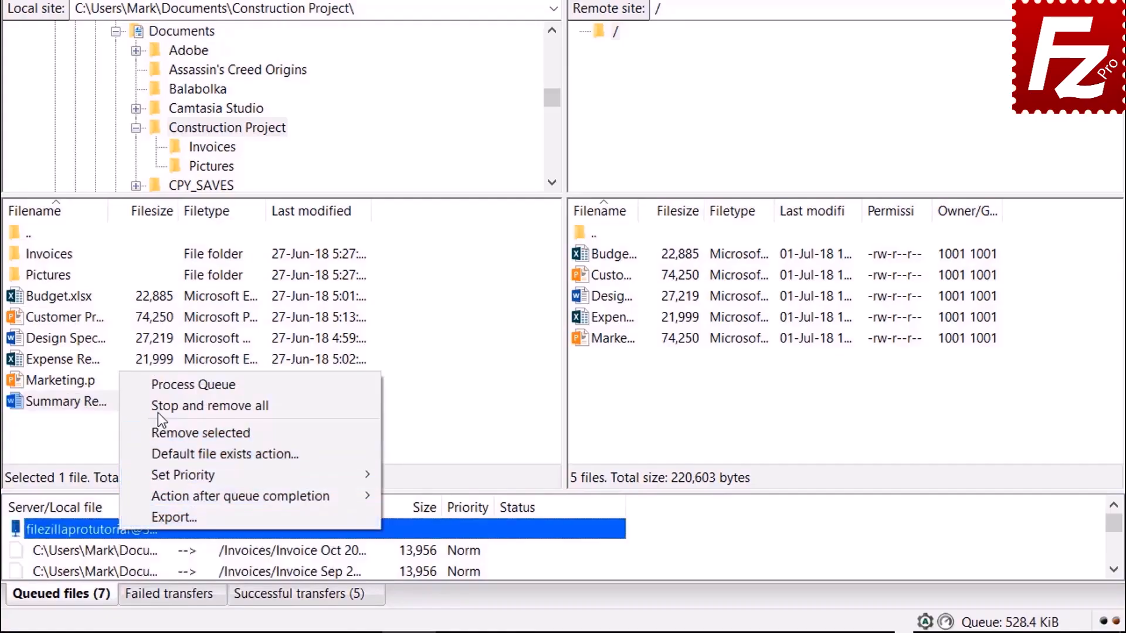
click(159, 389)
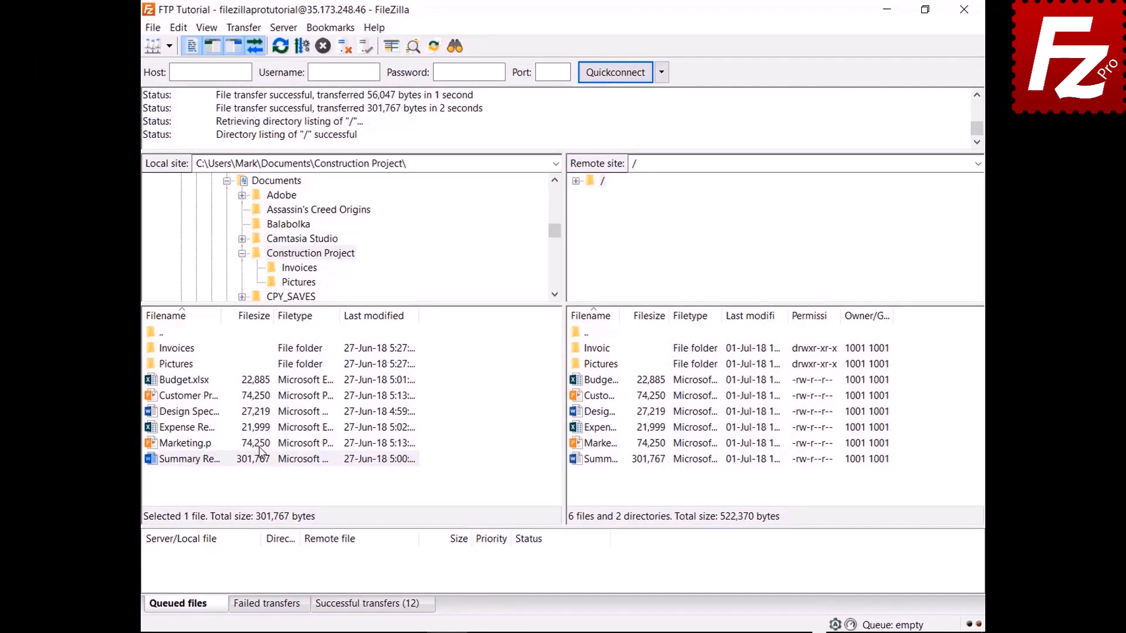
- Make a local 'Backup' folder under Documents and download Budget.xlsx from the server into it
click(266, 181)
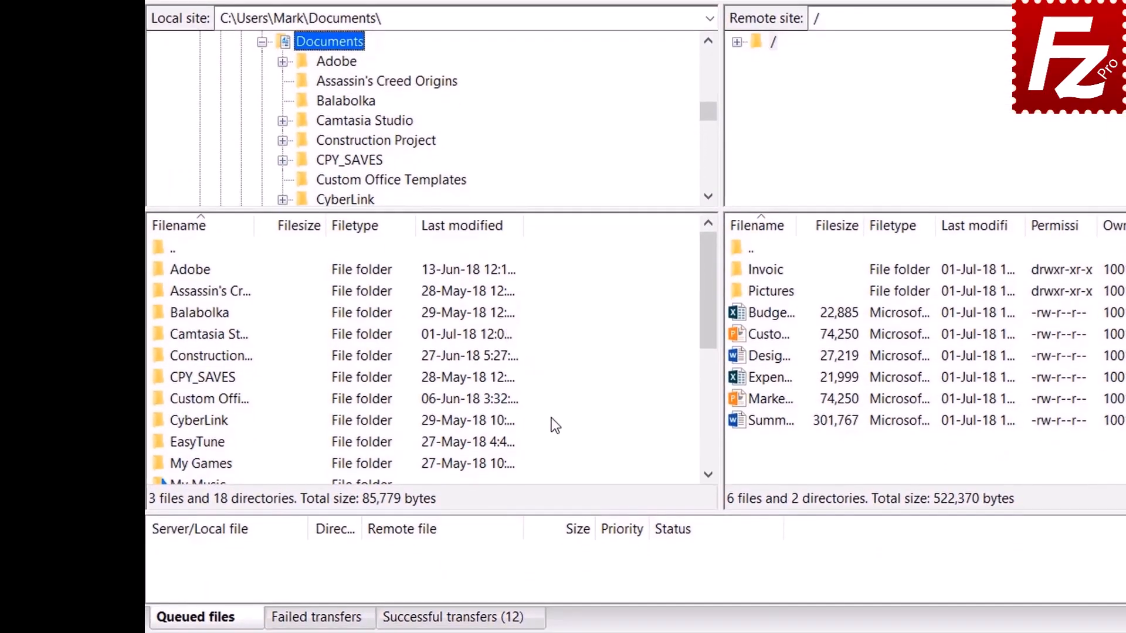
click(563, 585)
right_click(555, 421)
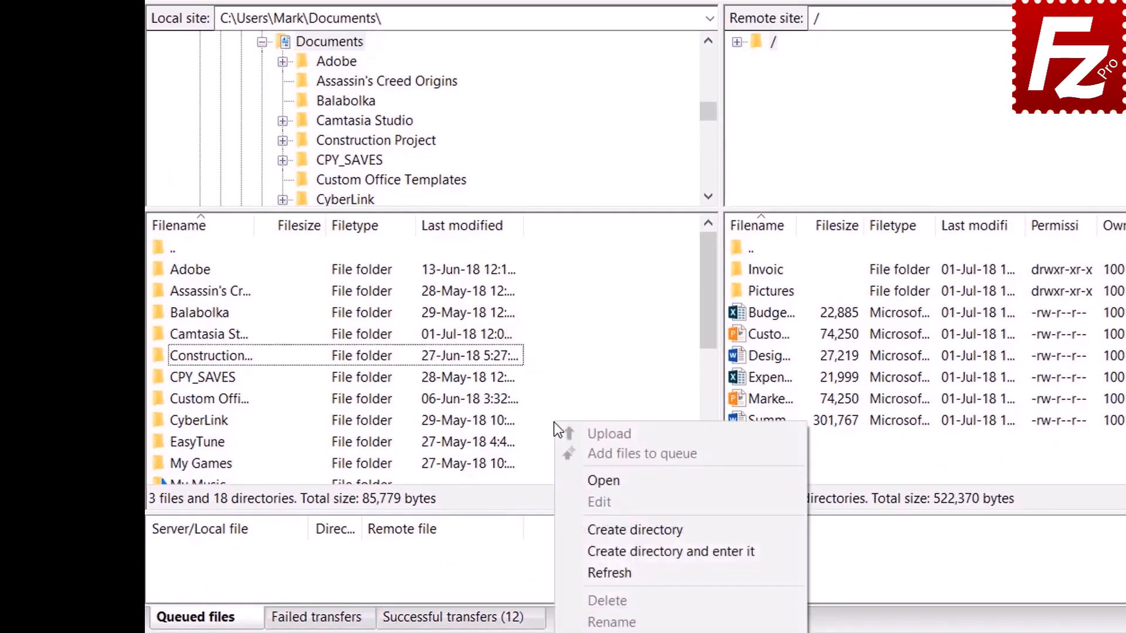
click(613, 550)
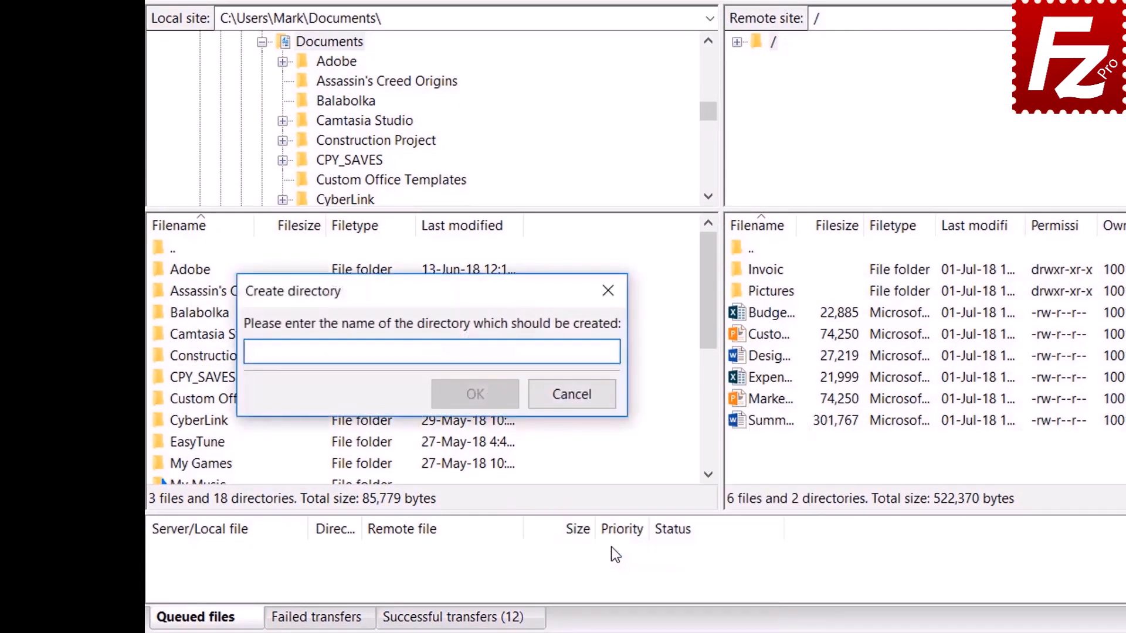
text(Backup)
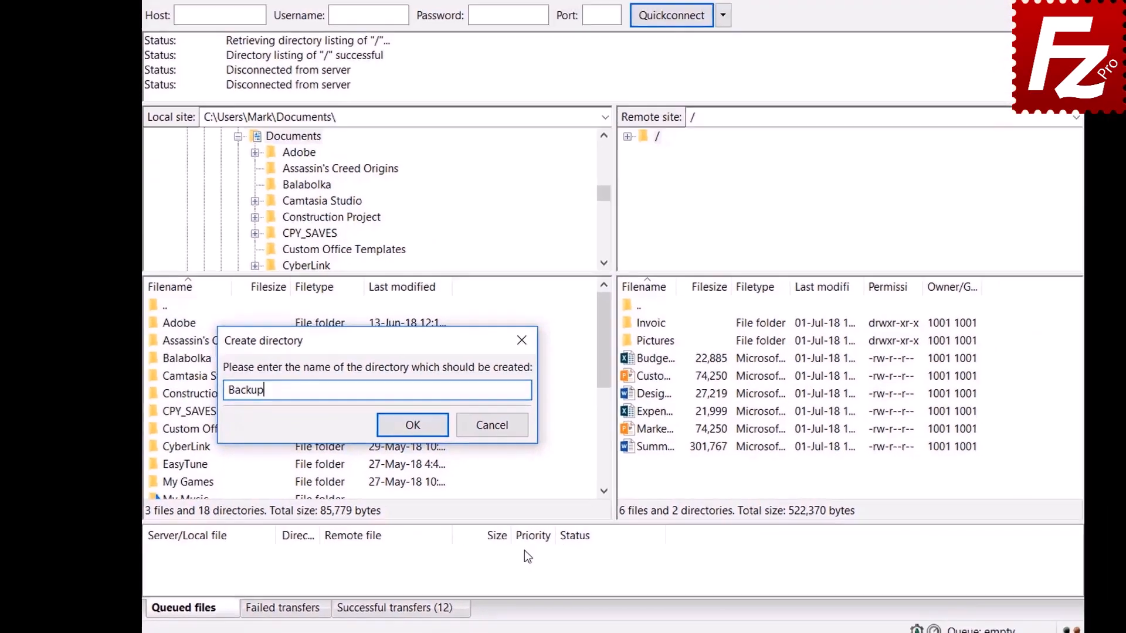
key(Return)
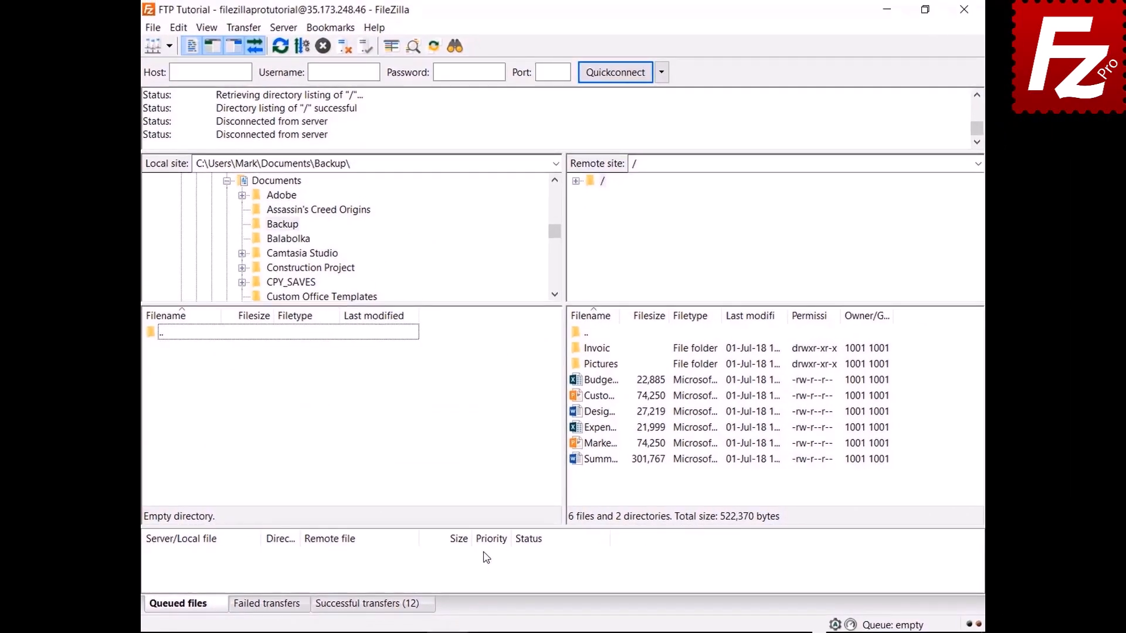
double_click(609, 383)
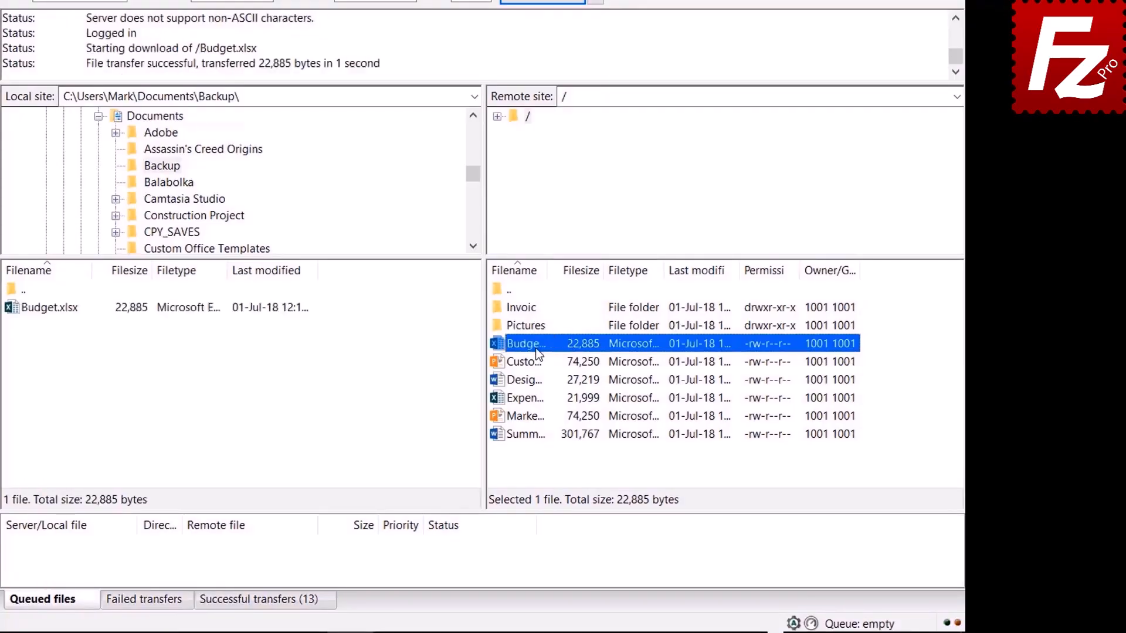
- Select the Customer Presentation, Design Specs, Expense Report and Marketing files on the server
click(536, 361)
shift+click(534, 381)
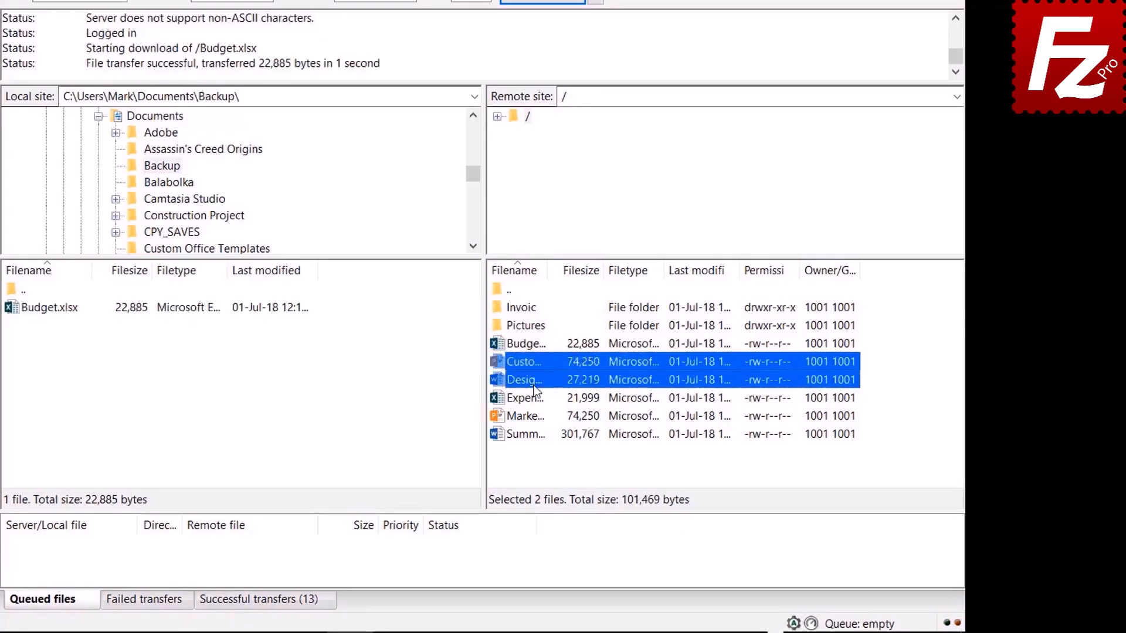
shift+click(534, 398)
shift+click(533, 413)
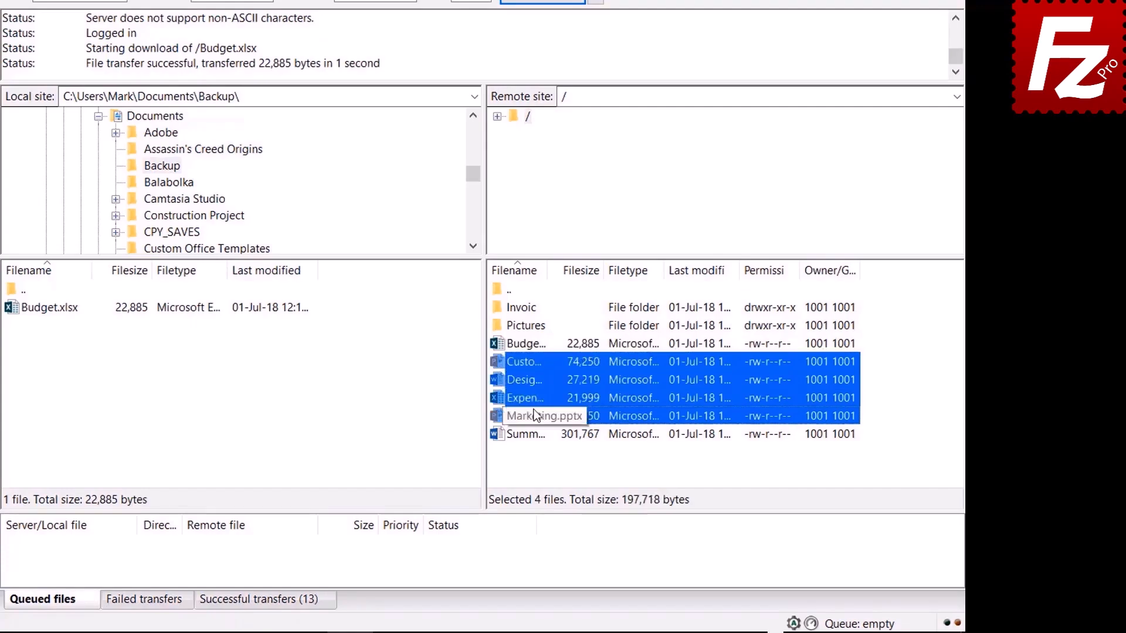
right_click(533, 411)
- Download the four selected files into Backup
click(566, 420)
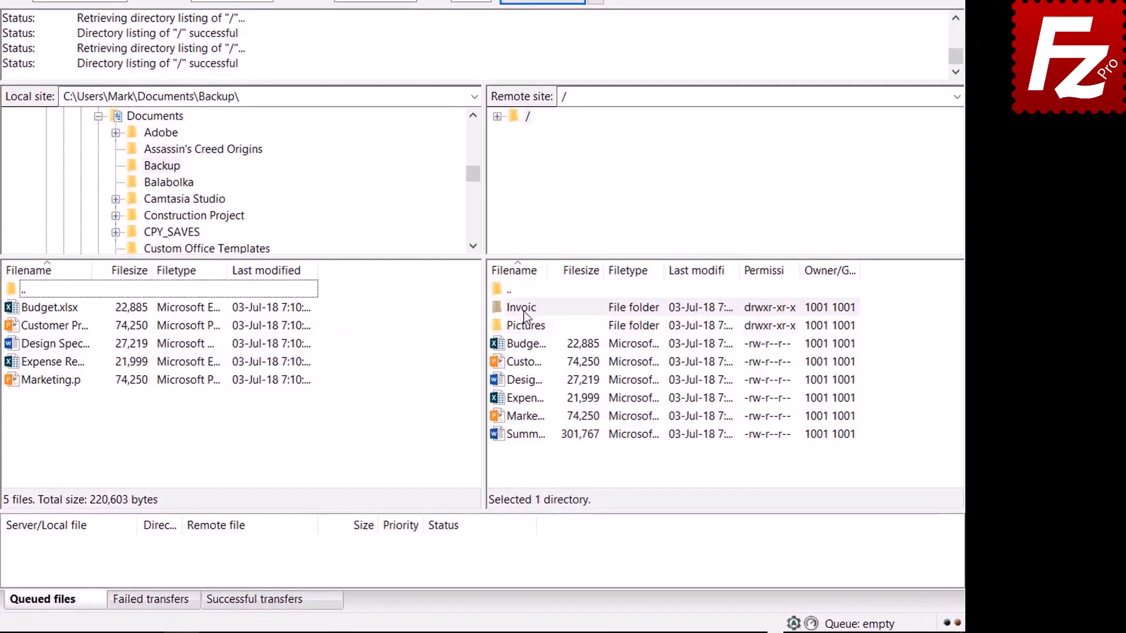
- Queue the server's Invoices and Pictures folders and Summary file for download, then process the queue
right_click(599, 351)
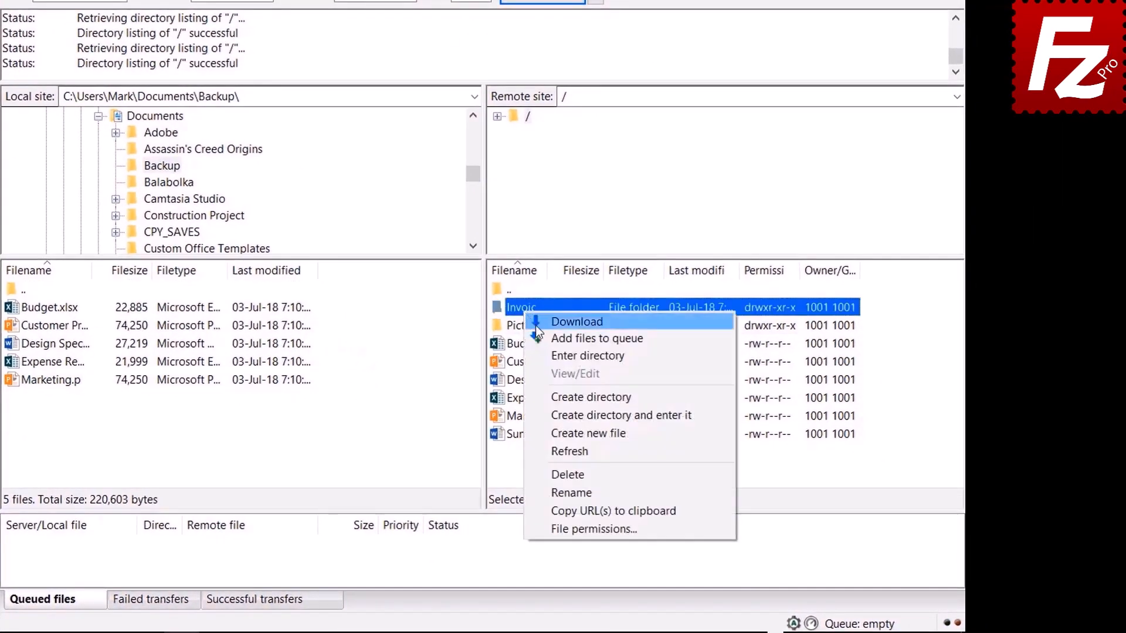
click(545, 338)
right_click(526, 327)
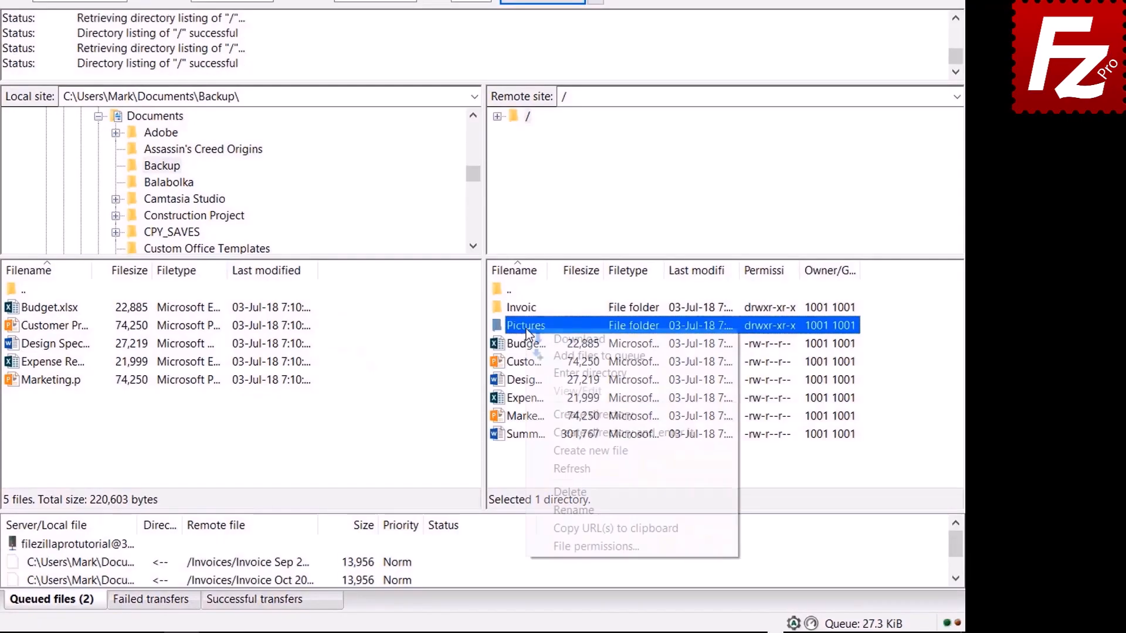
click(551, 354)
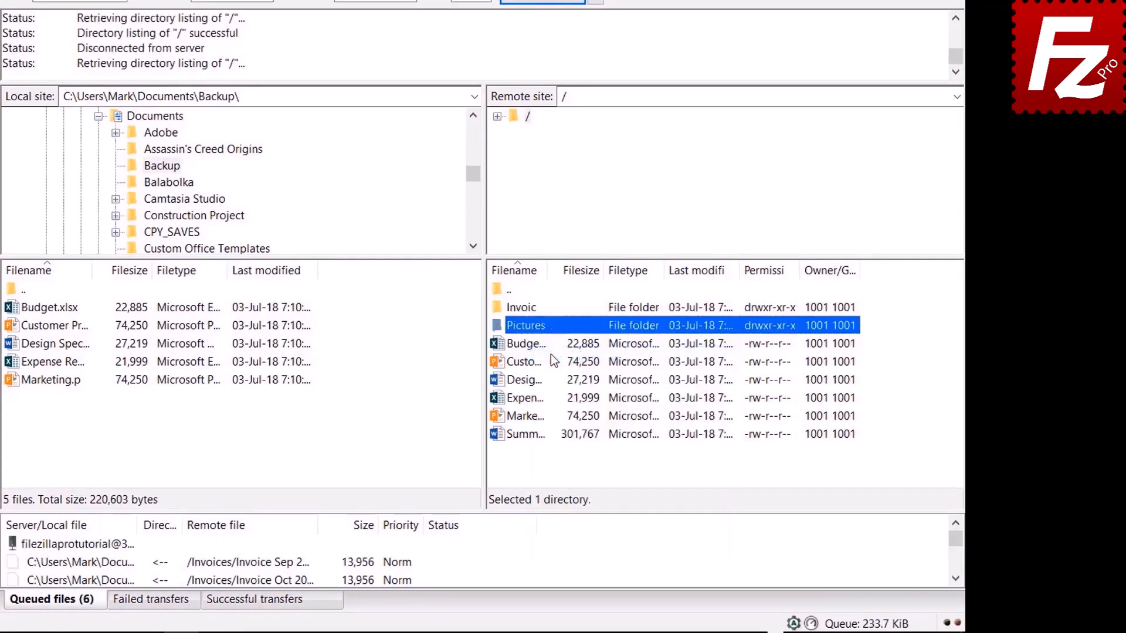
right_click(531, 435)
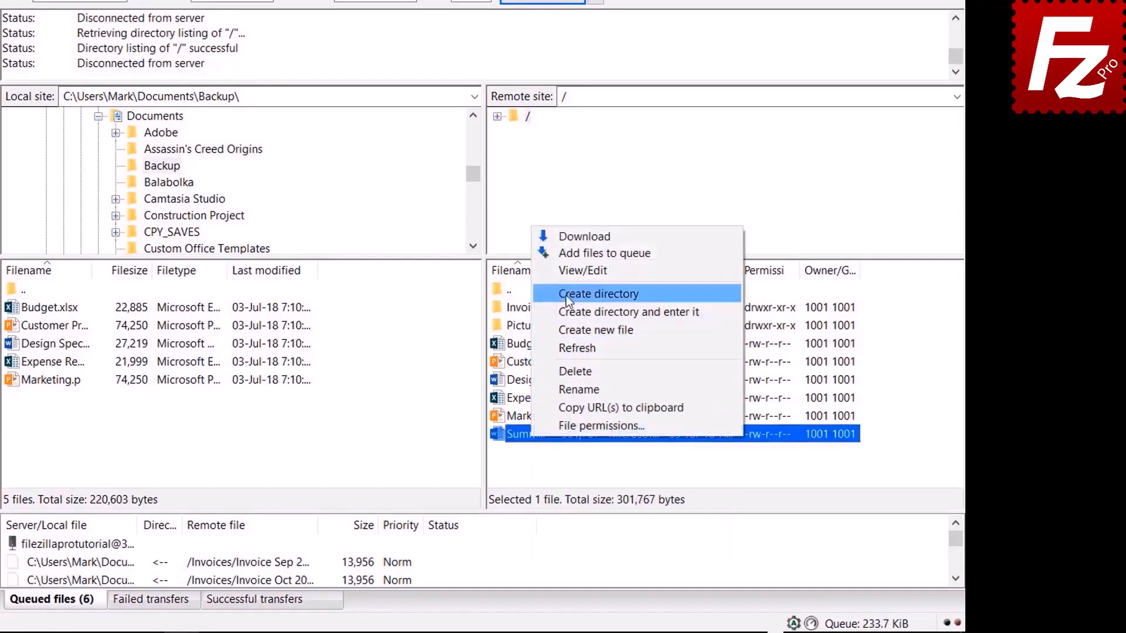
click(568, 254)
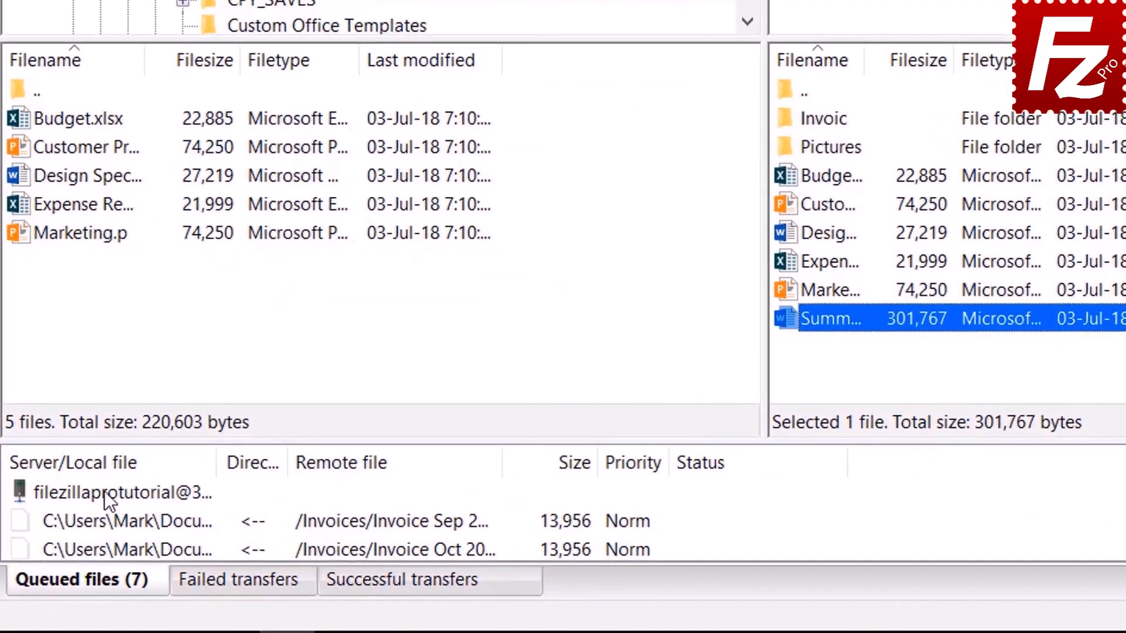
right_click(104, 490)
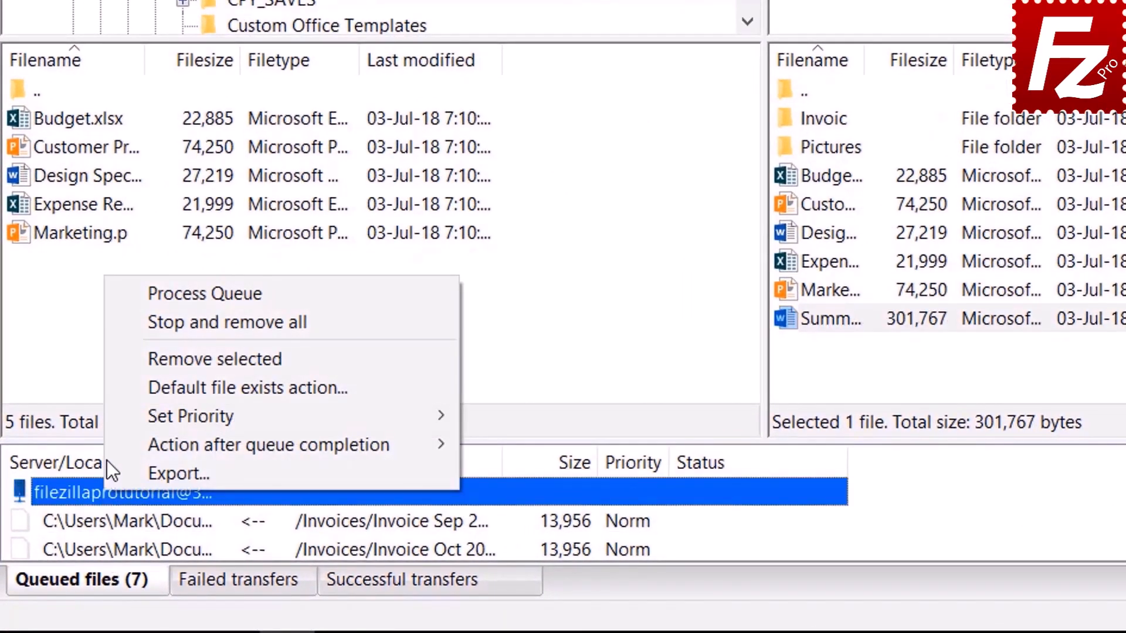
click(161, 293)
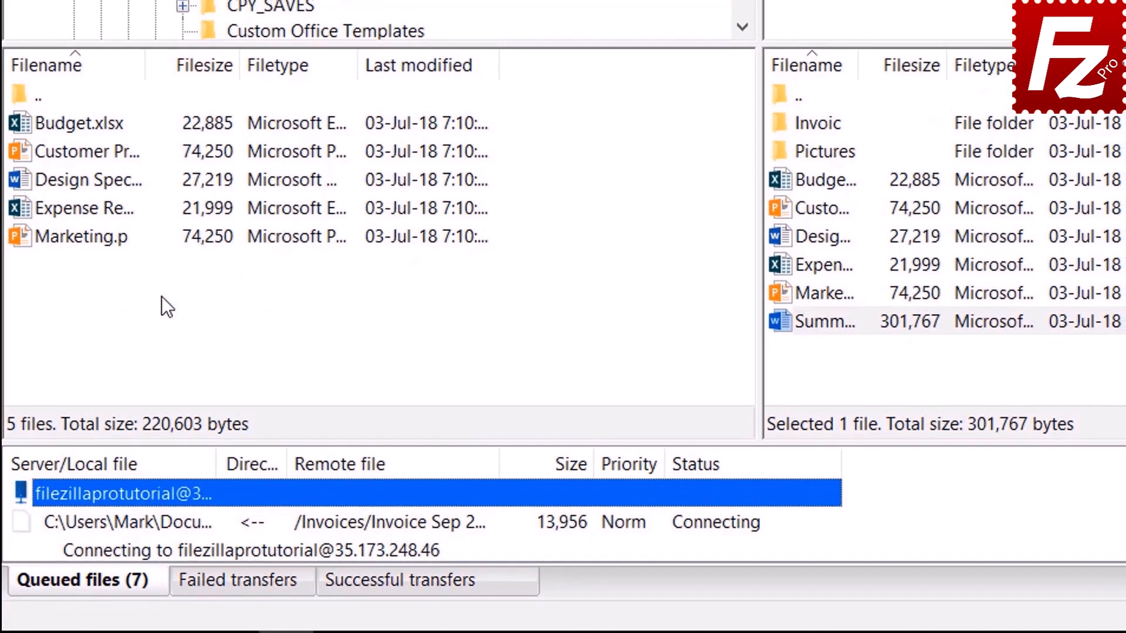
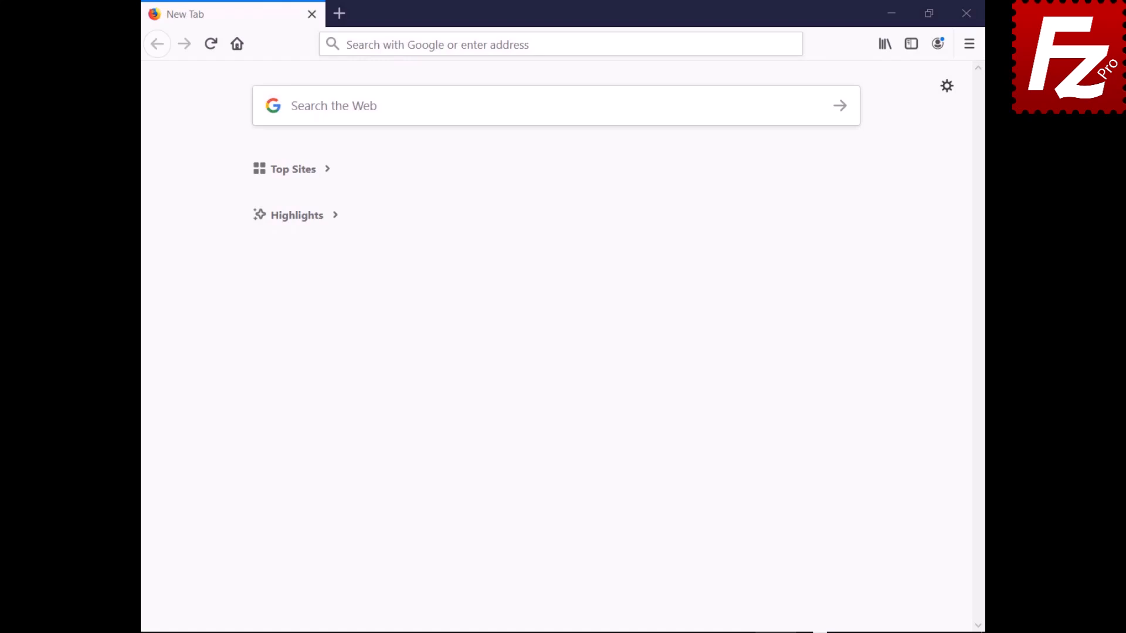
- Log in to the HostGator cPanel with the account username and password
text(https://br622.hostgator.com.br:2083/)
key(Return)
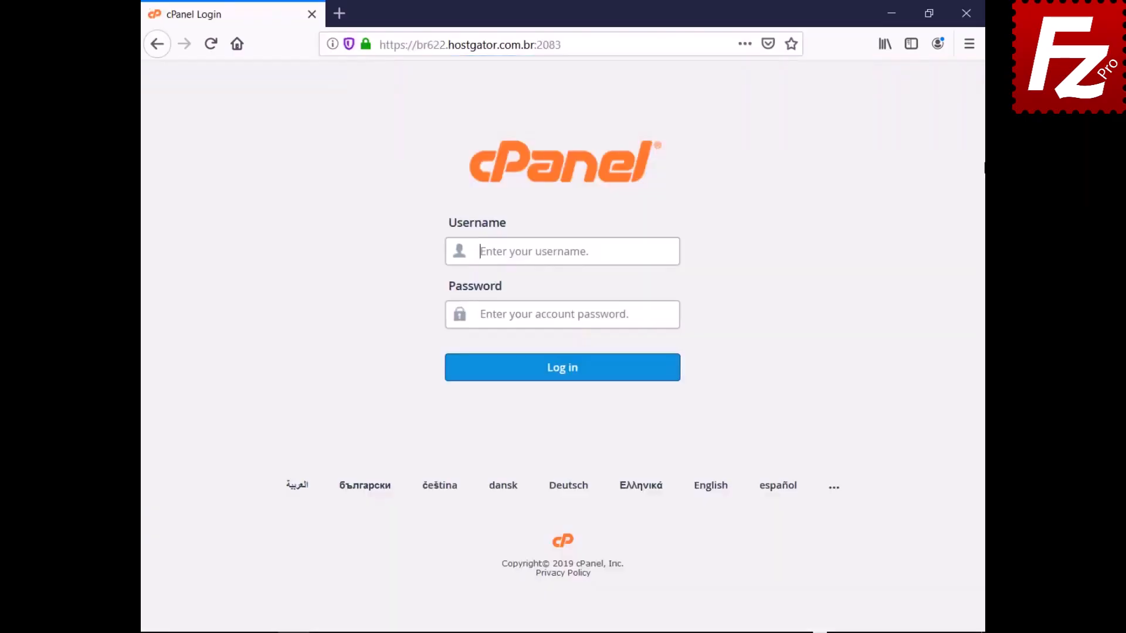
text(ondazult)
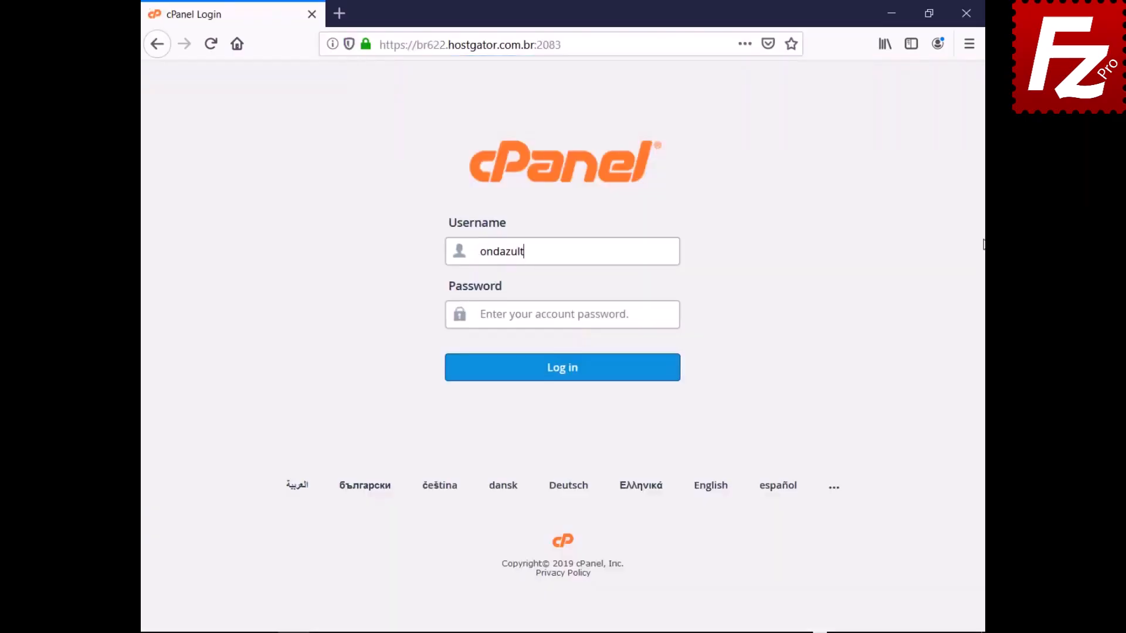
key(Tab)
key(ctrl+v)
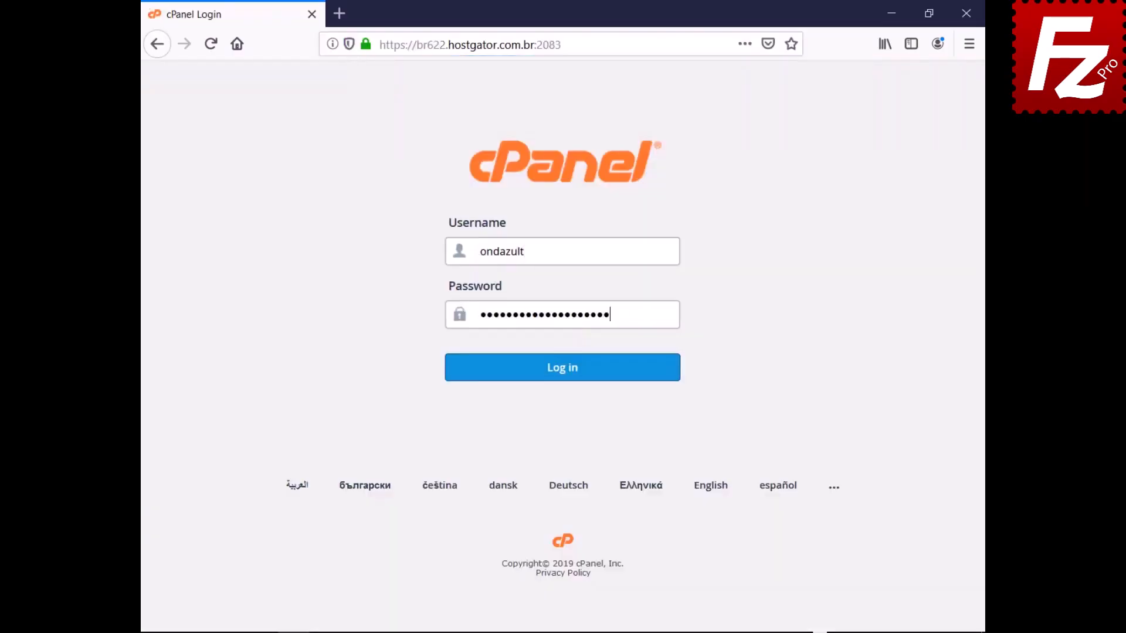
click(560, 385)
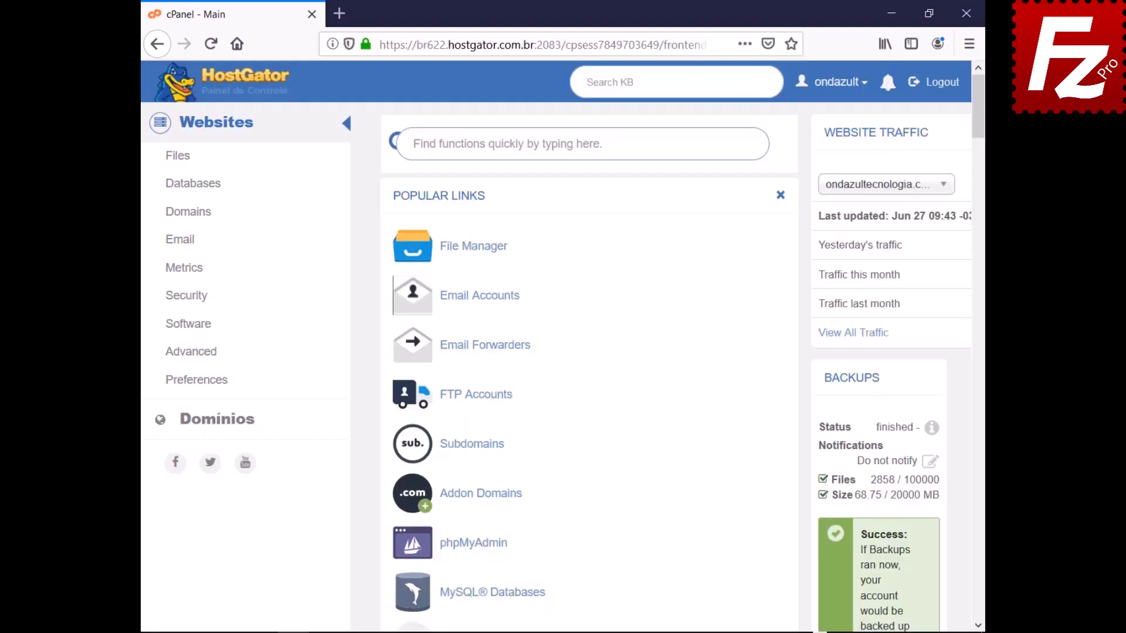
- Create FTP account 'wordpressftp' restricted to directory public_html/wordpress
click(472, 401)
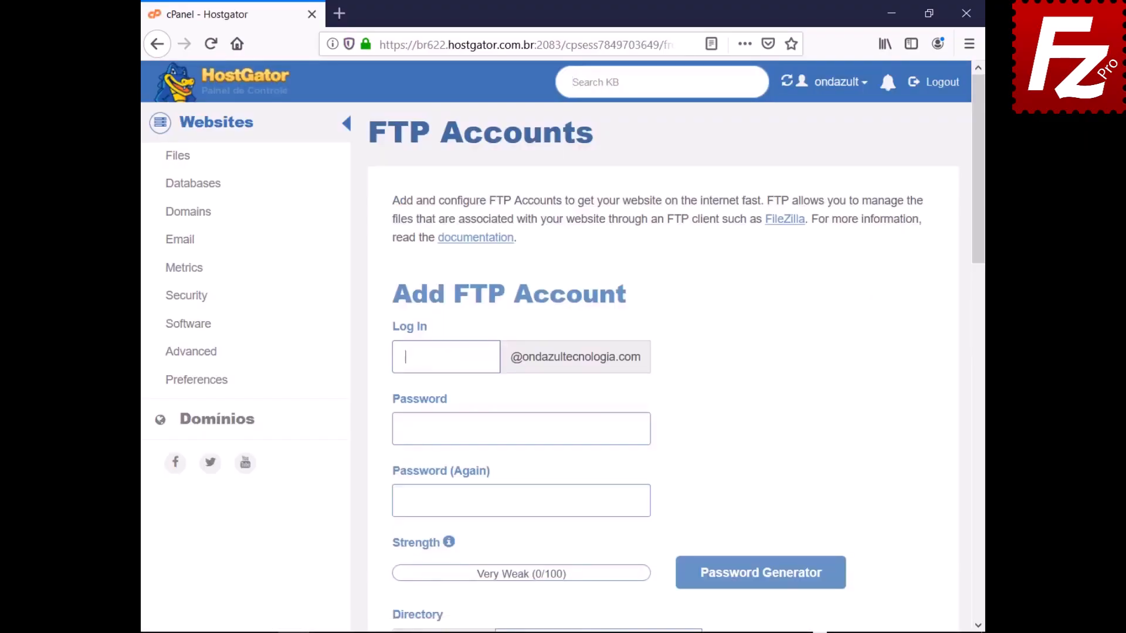
text(wordpressftp)
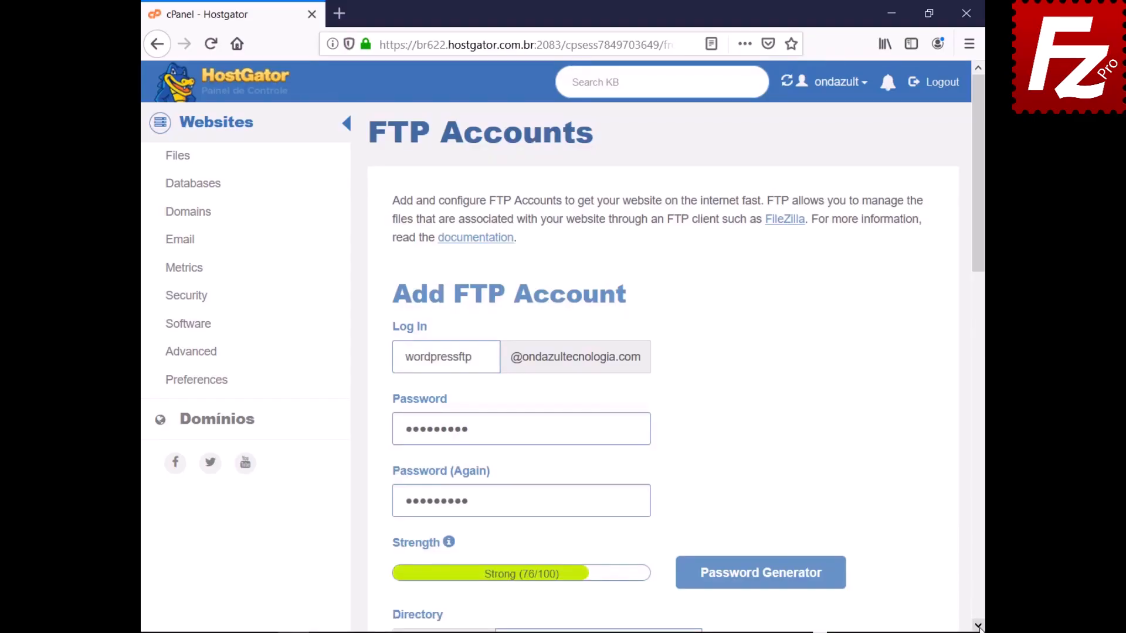
scroll(978, 627, down, 7)
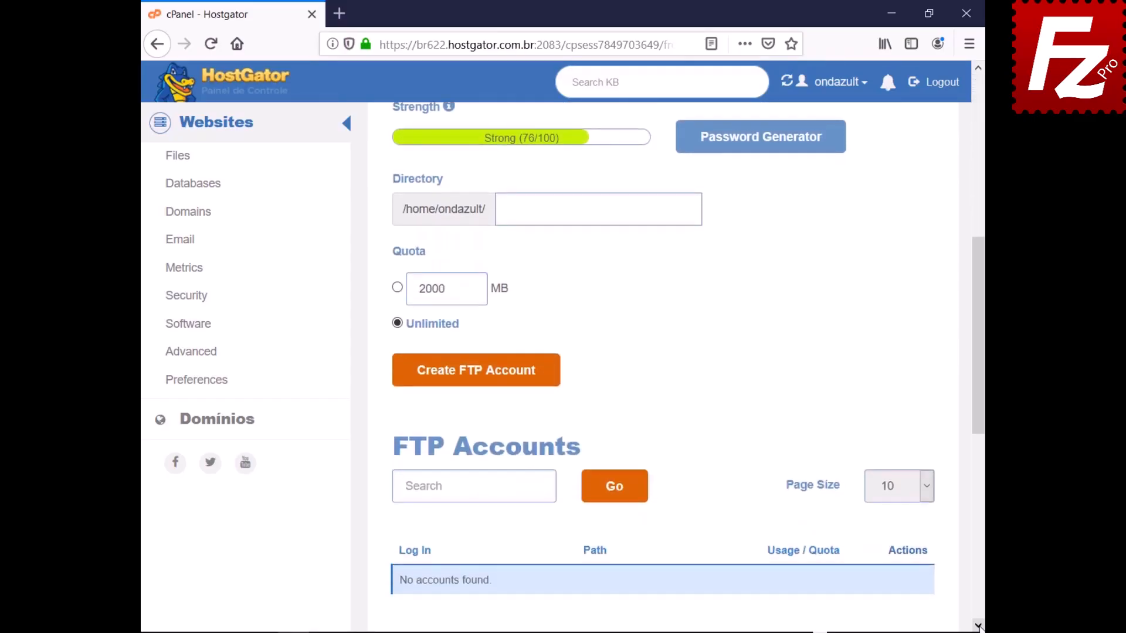
text(public_html/wordpress)
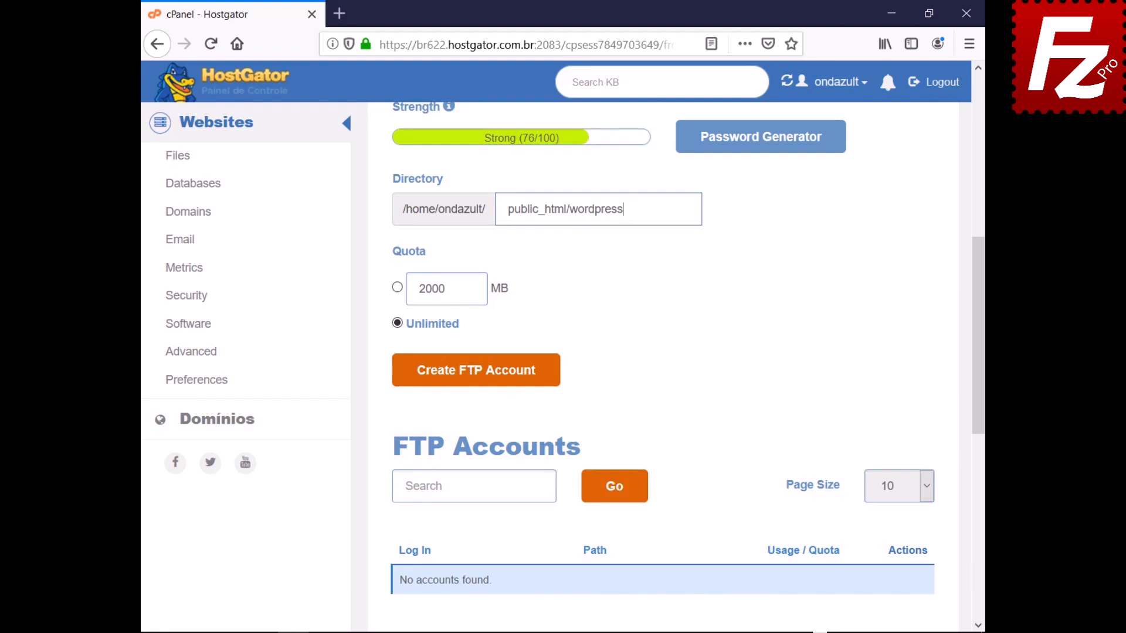
click(472, 379)
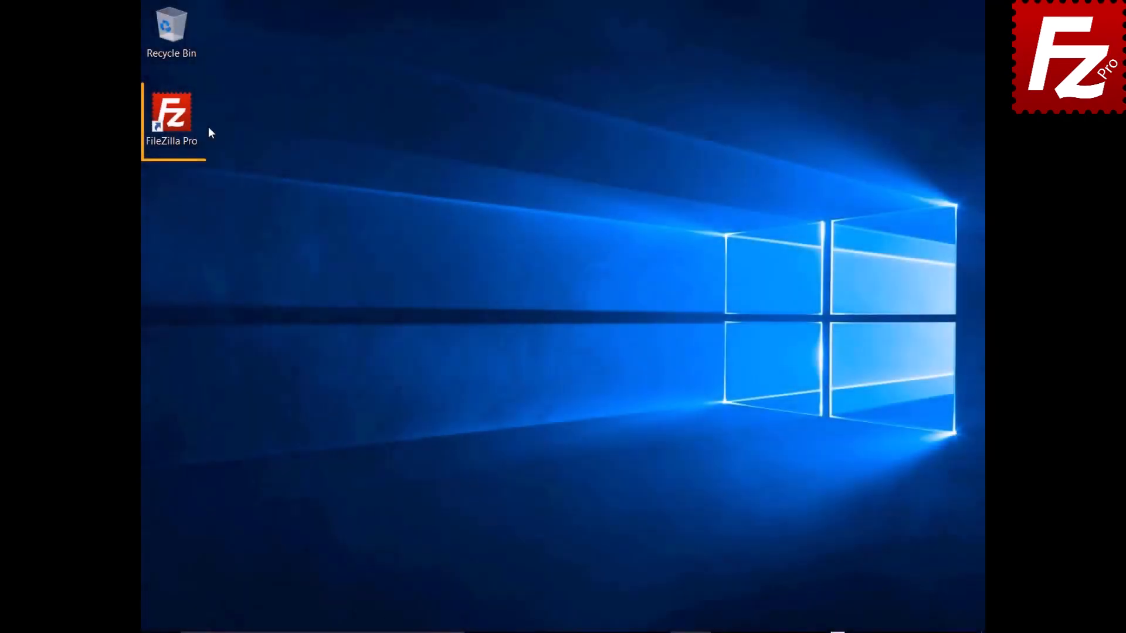
- Launch FileZilla Pro and add a new Site Manager entry named 'Wordpress'
double_click(178, 122)
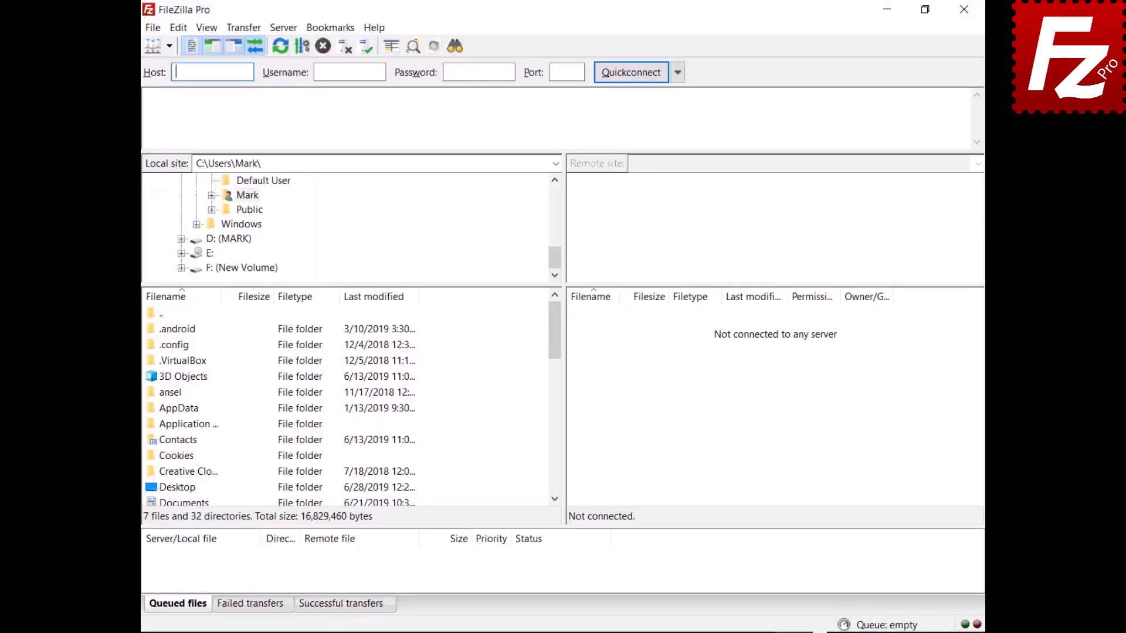
click(151, 30)
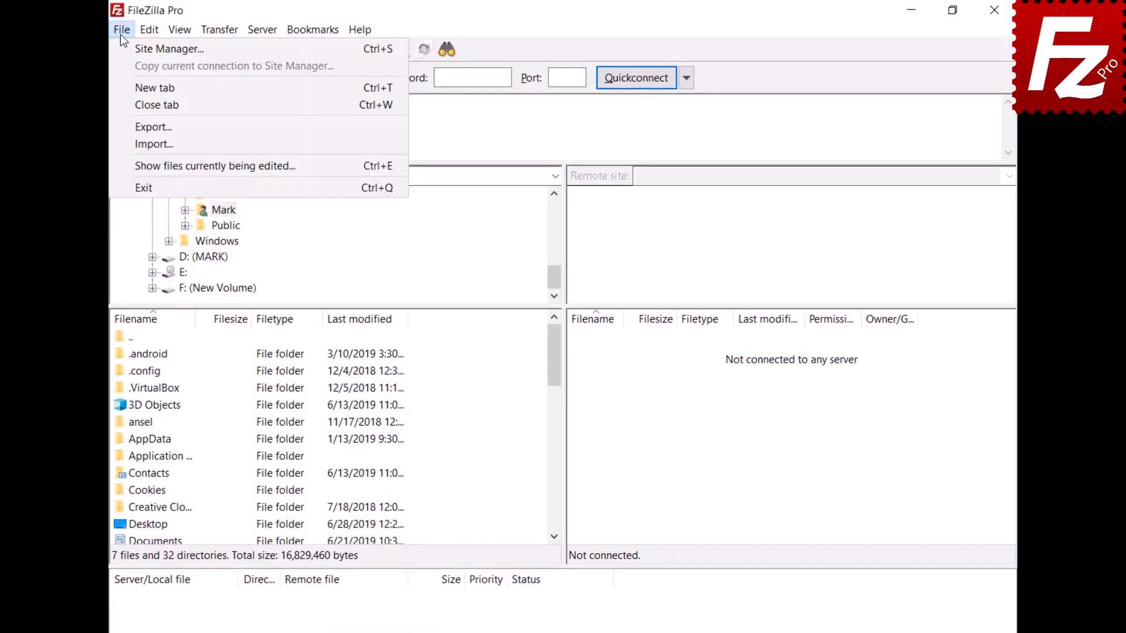
click(122, 47)
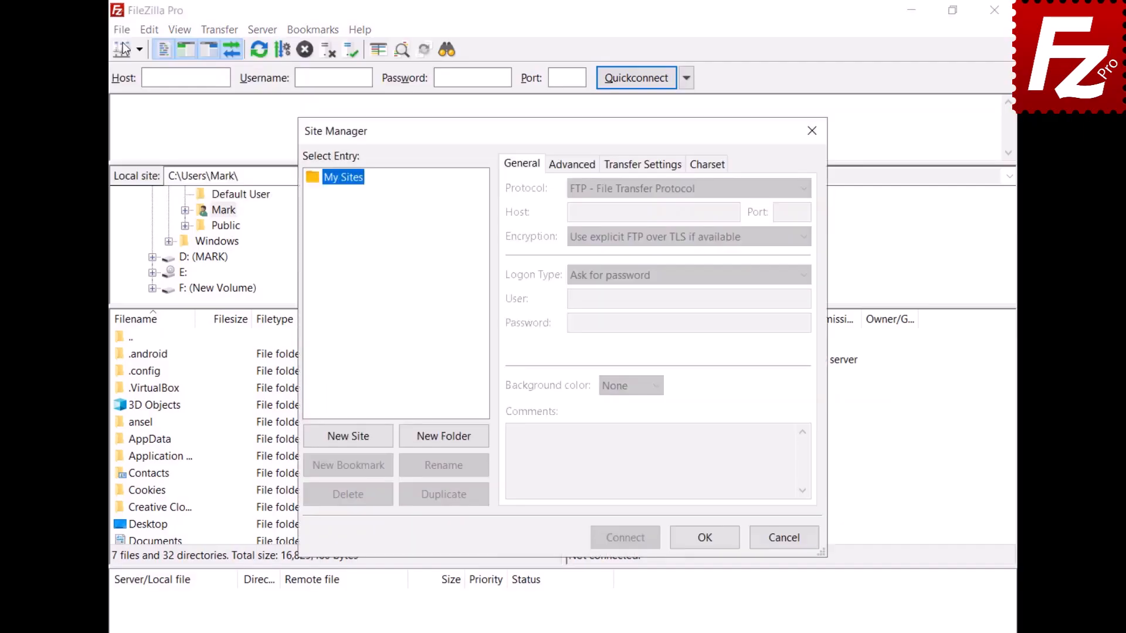
click(349, 437)
text(Wordpre)
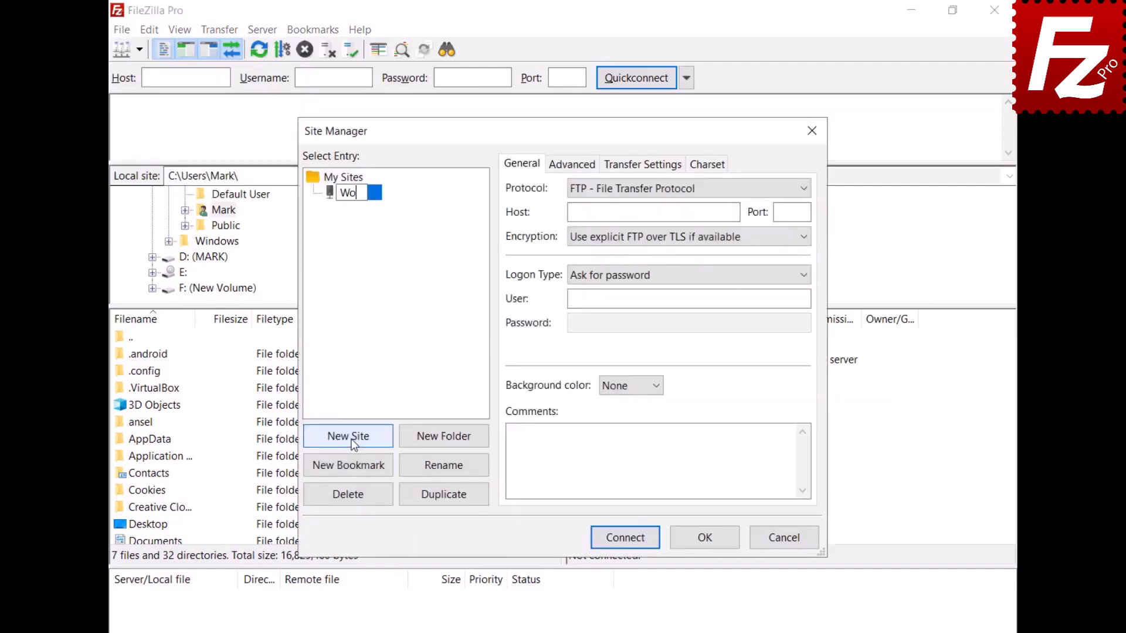
text(ss)
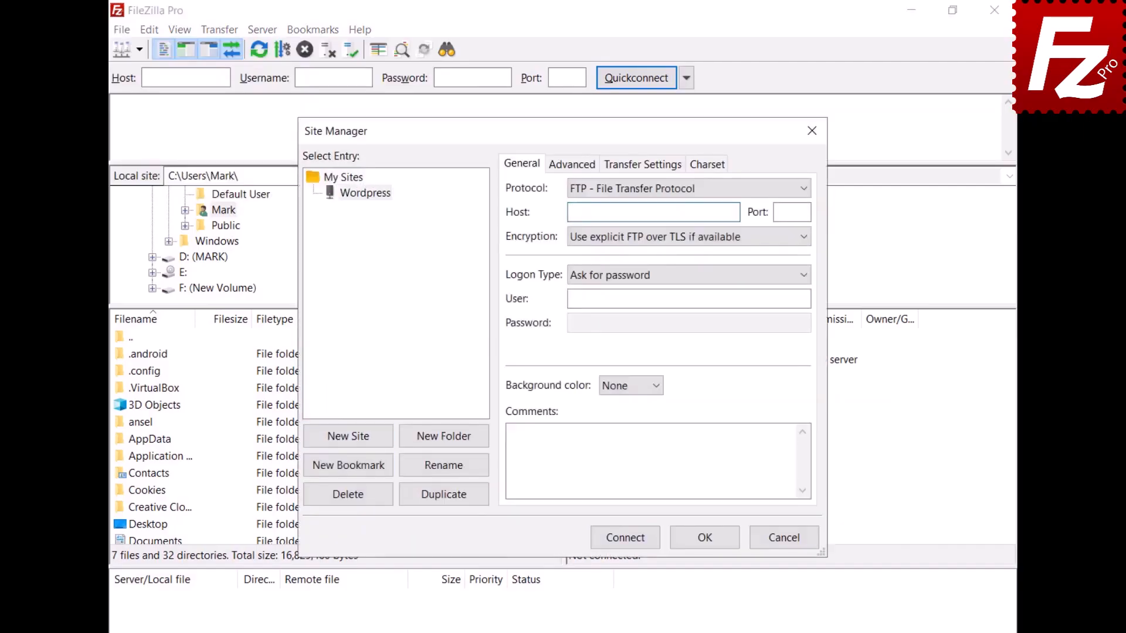
- Fill in the host, FTP user and password, connect, and always trust the server certificate
text(ftp.ondazultecnologia.com)
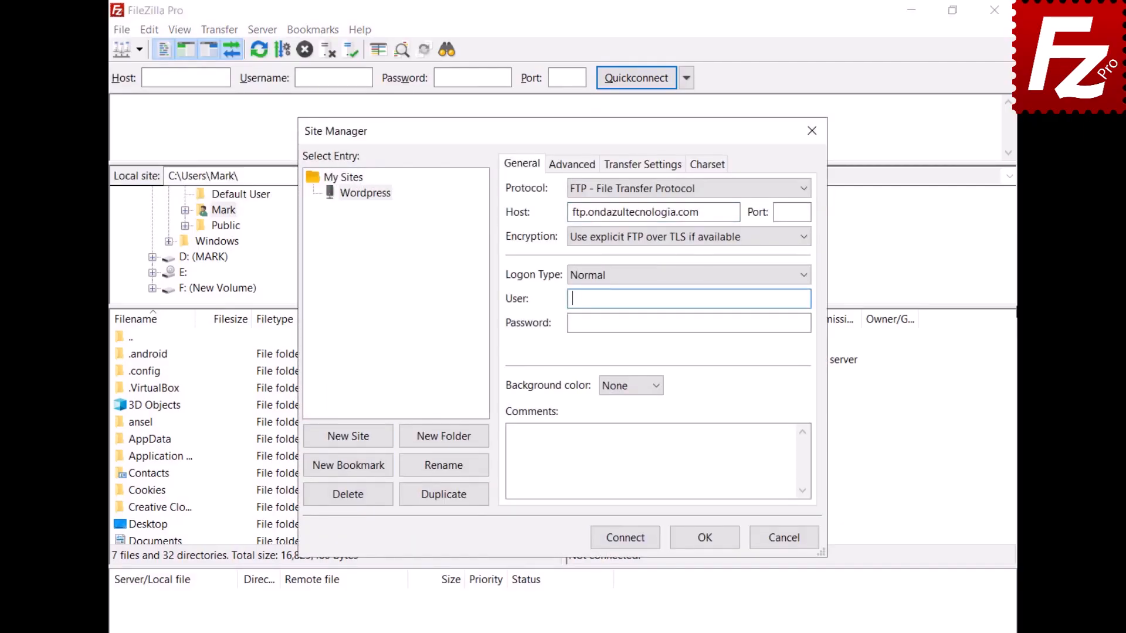
key(ctrl+v)
key(Tab)
key(ctrl+v)
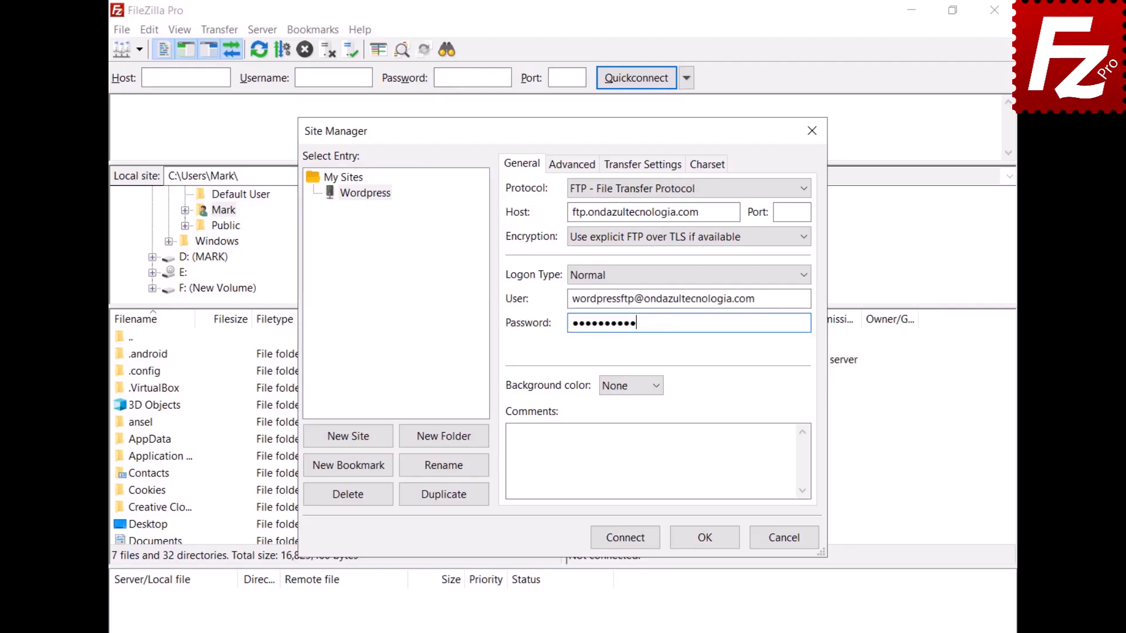
click(624, 538)
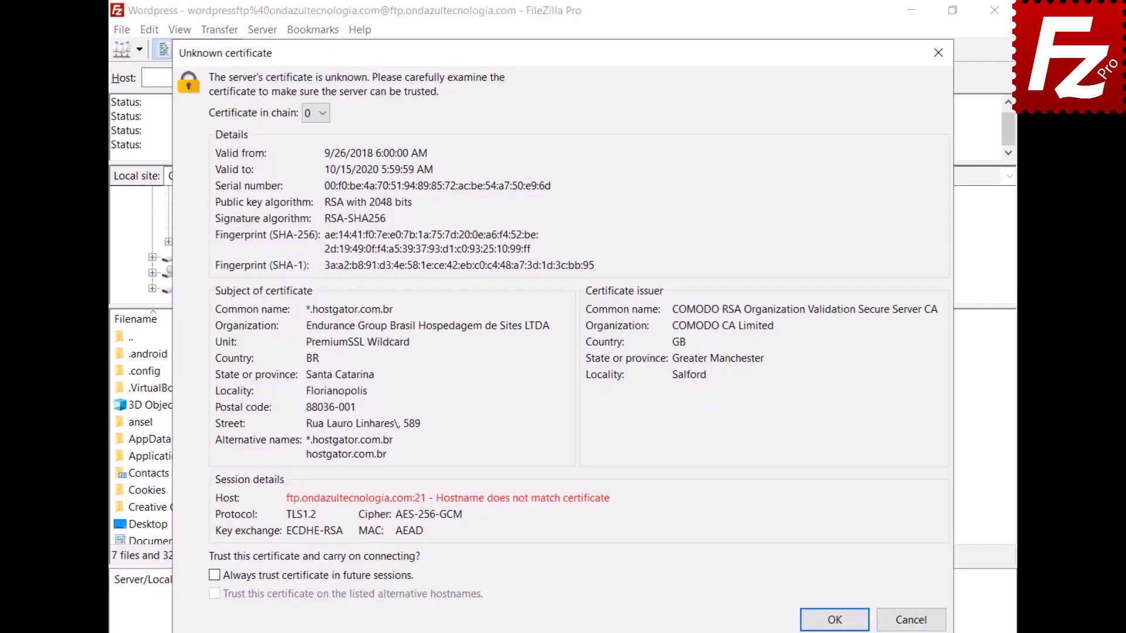
click(214, 576)
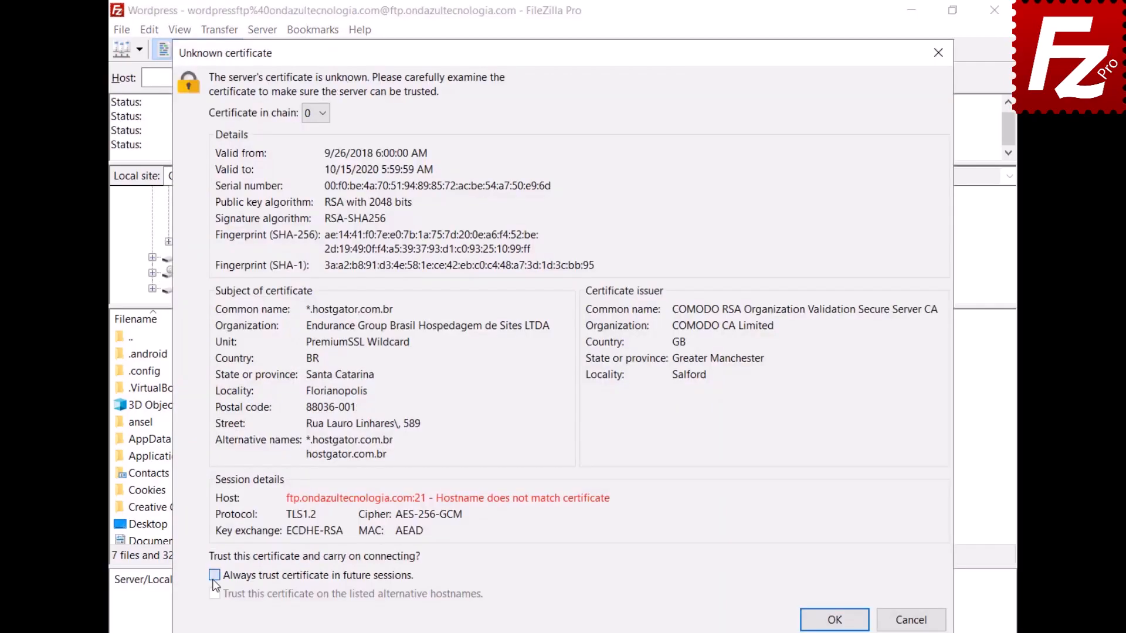
click(834, 620)
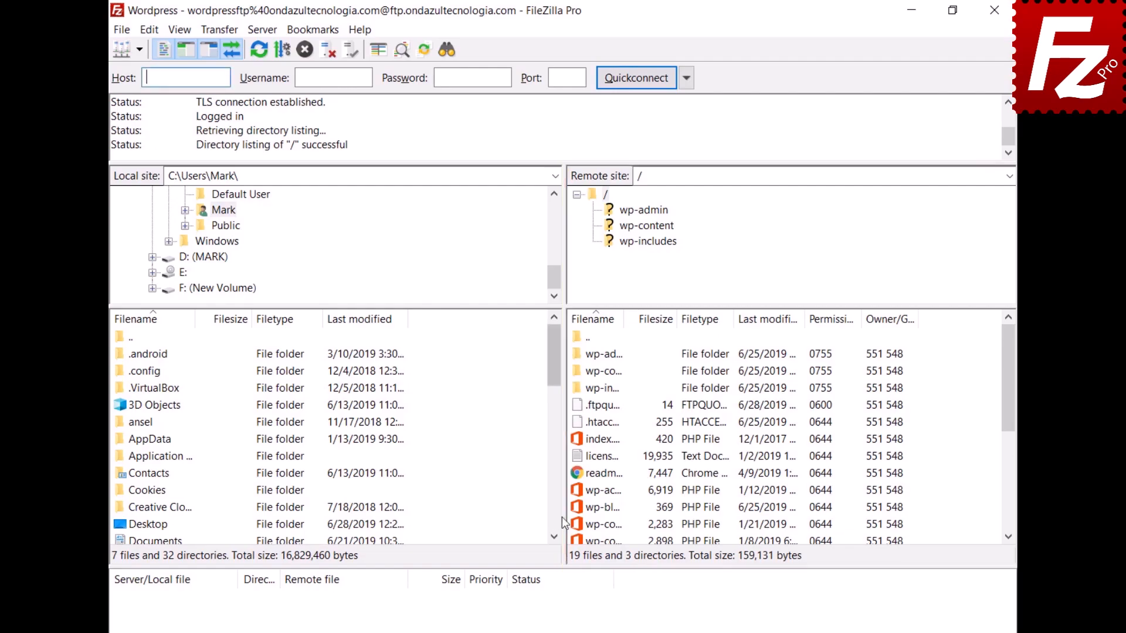
- Open the remote wp-blog-header.php for editing and add a top line 'Enter a new line here'
click(578, 510)
right_click(578, 514)
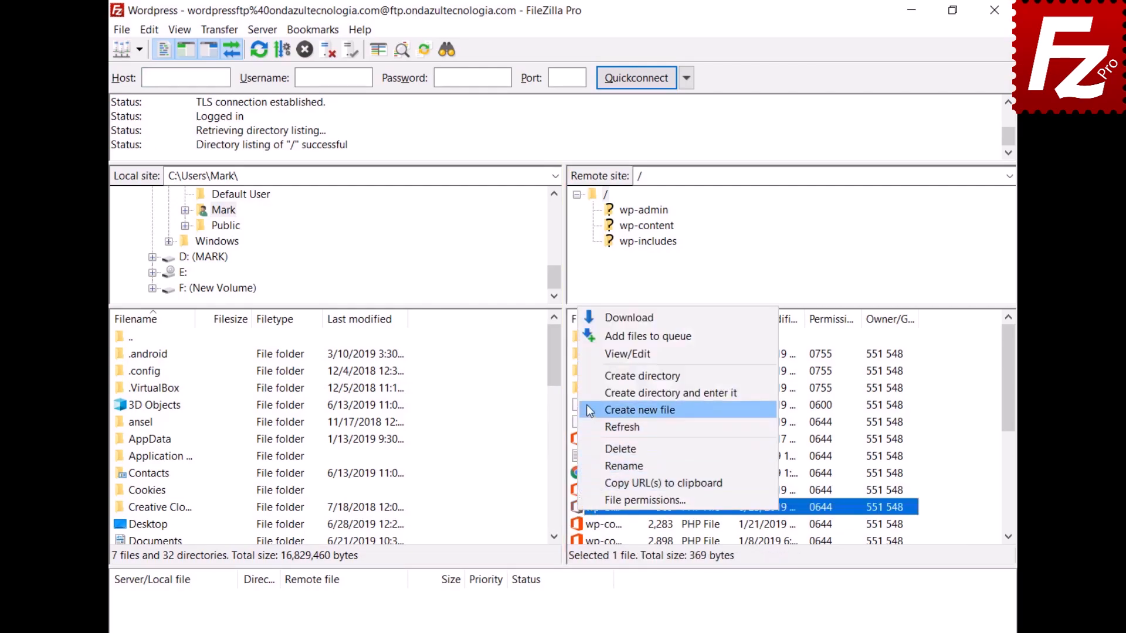
click(593, 355)
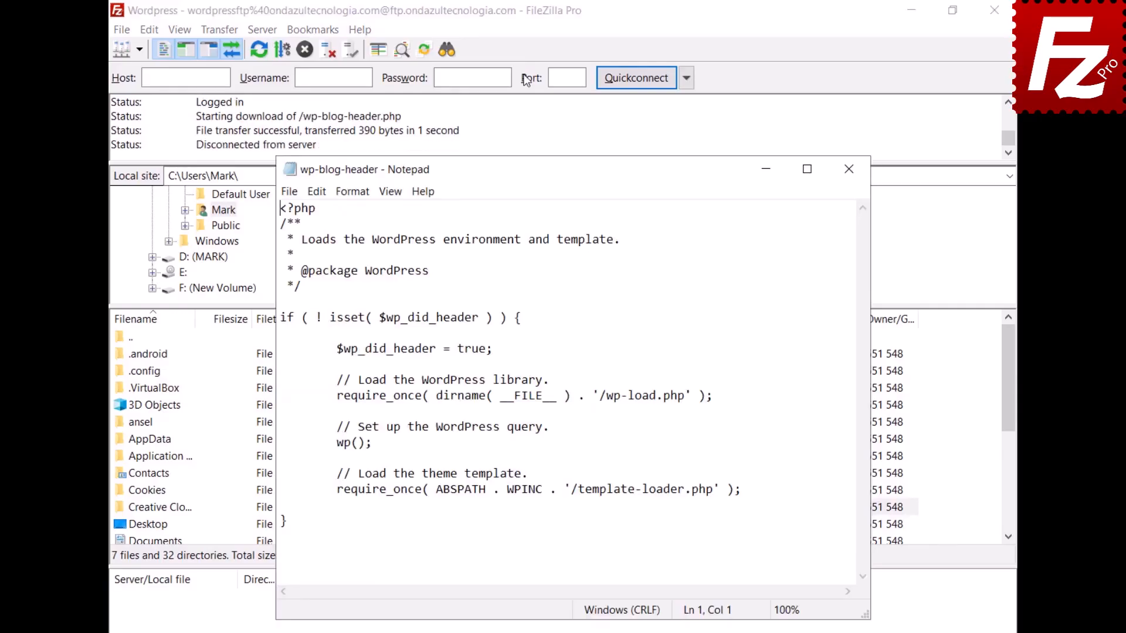
key(Return)
key(Up)
text(Enter a new line here)
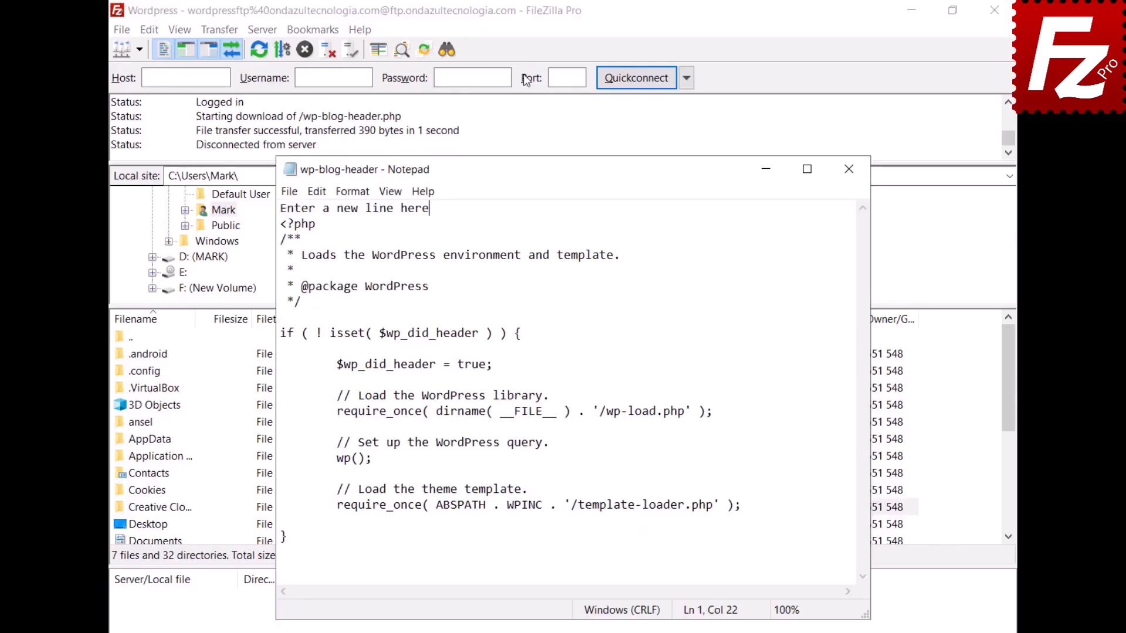
- Save and close the edited wp-blog-header.php, and upload it back to the server
click(283, 194)
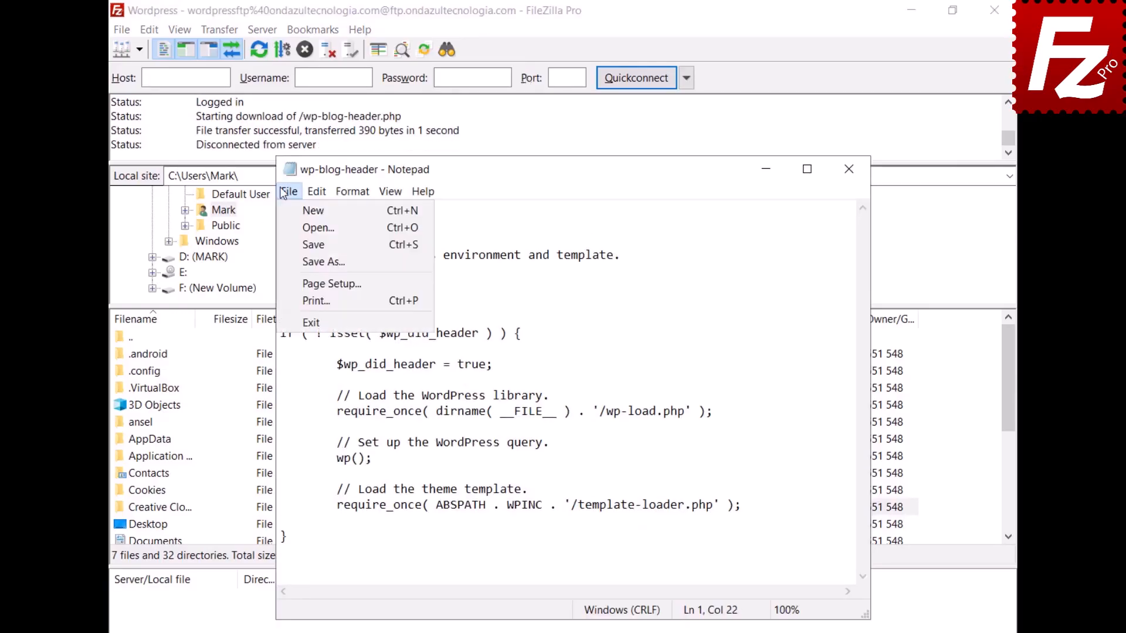
click(310, 323)
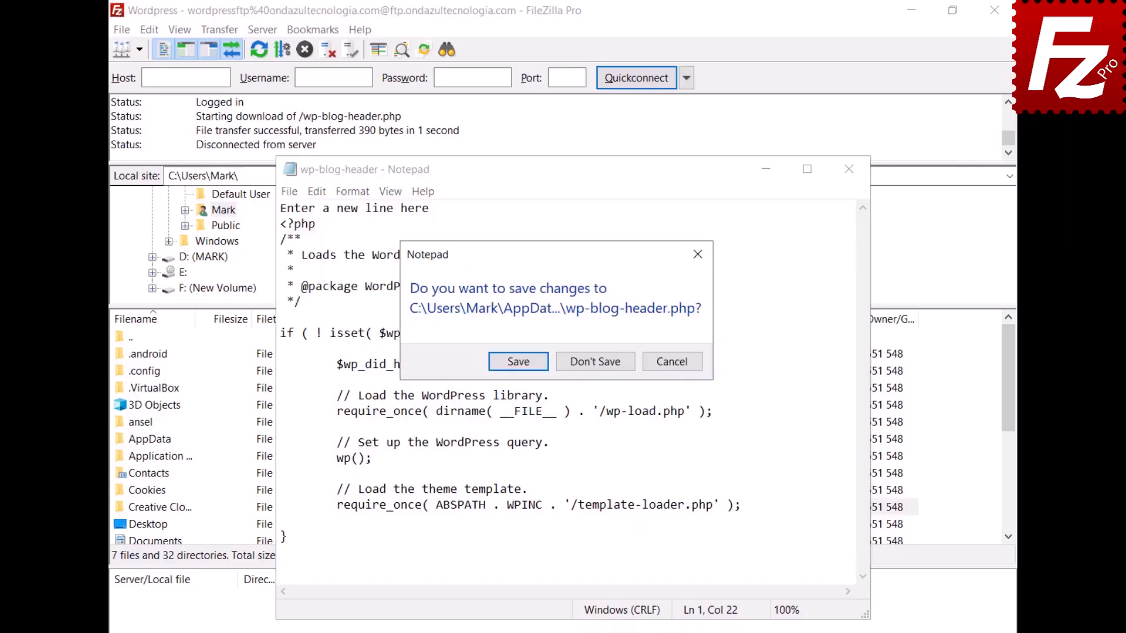
click(519, 368)
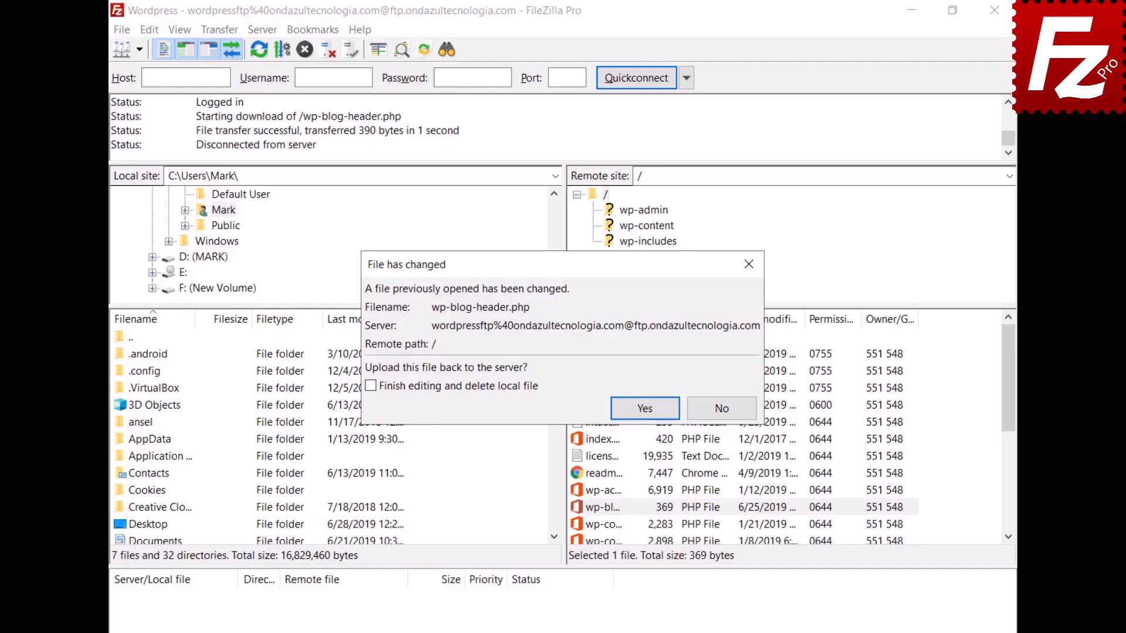
click(645, 407)
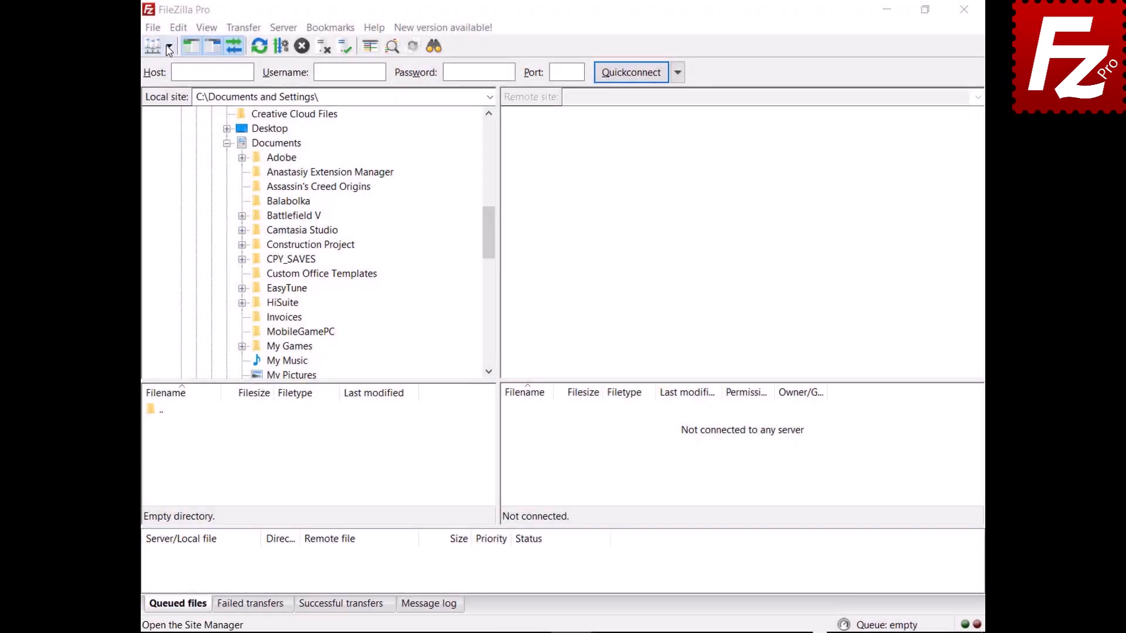
- Connect to the saved FTP site, drag Financial.xlsx down to Documents and Evaluation.pdf up to the server
click(169, 46)
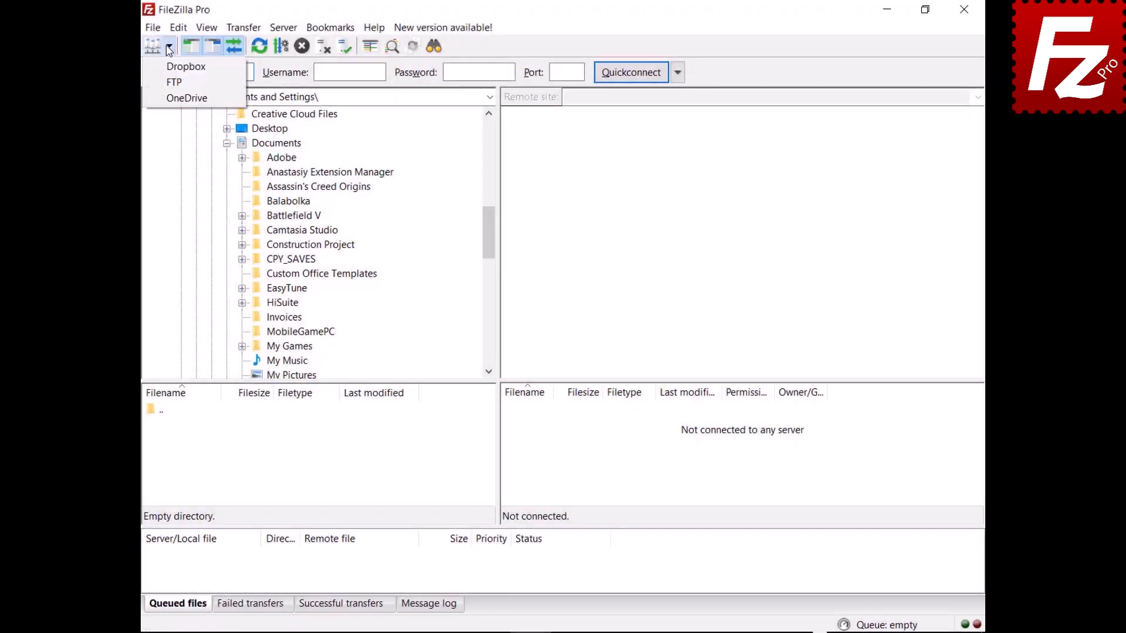
click(171, 83)
click(515, 445)
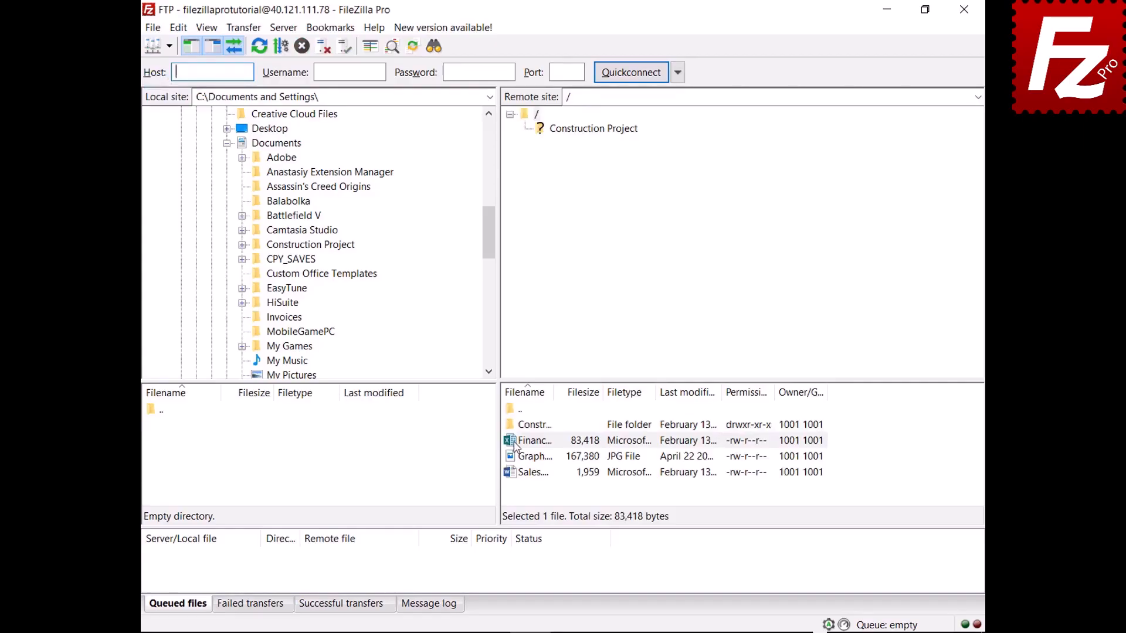
drag(515, 446, 317, 152)
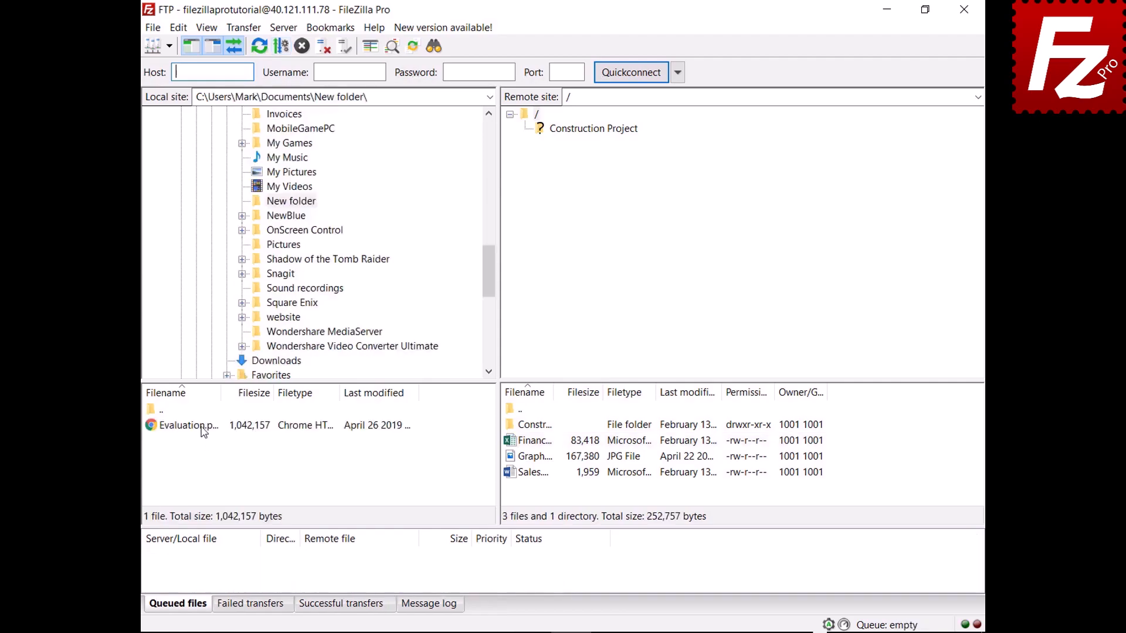
click(204, 431)
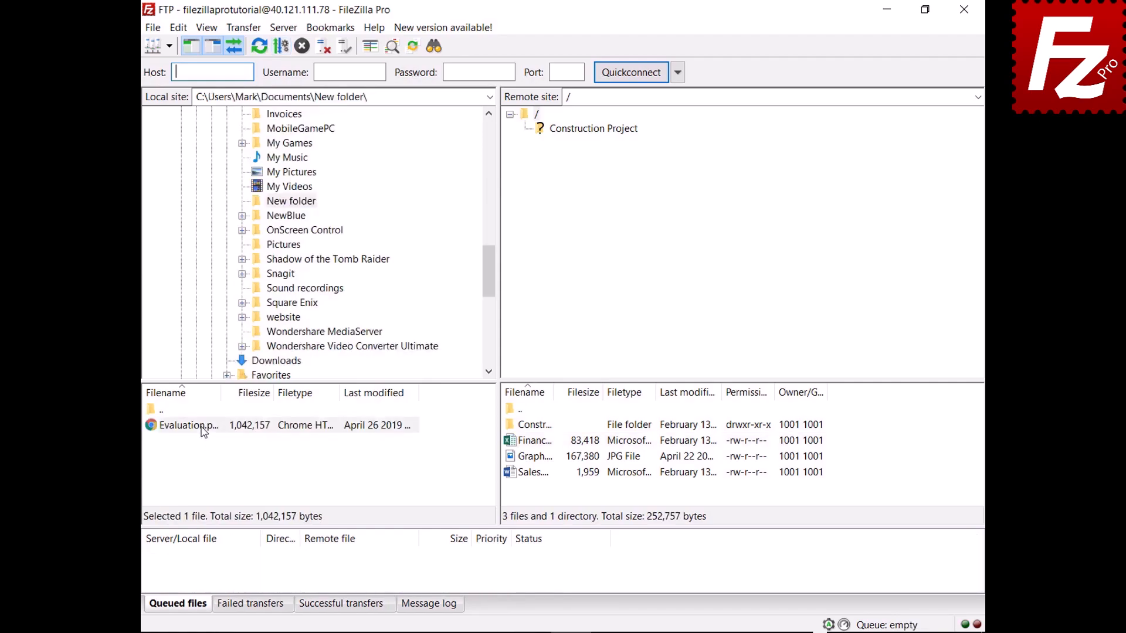
drag(203, 431, 546, 489)
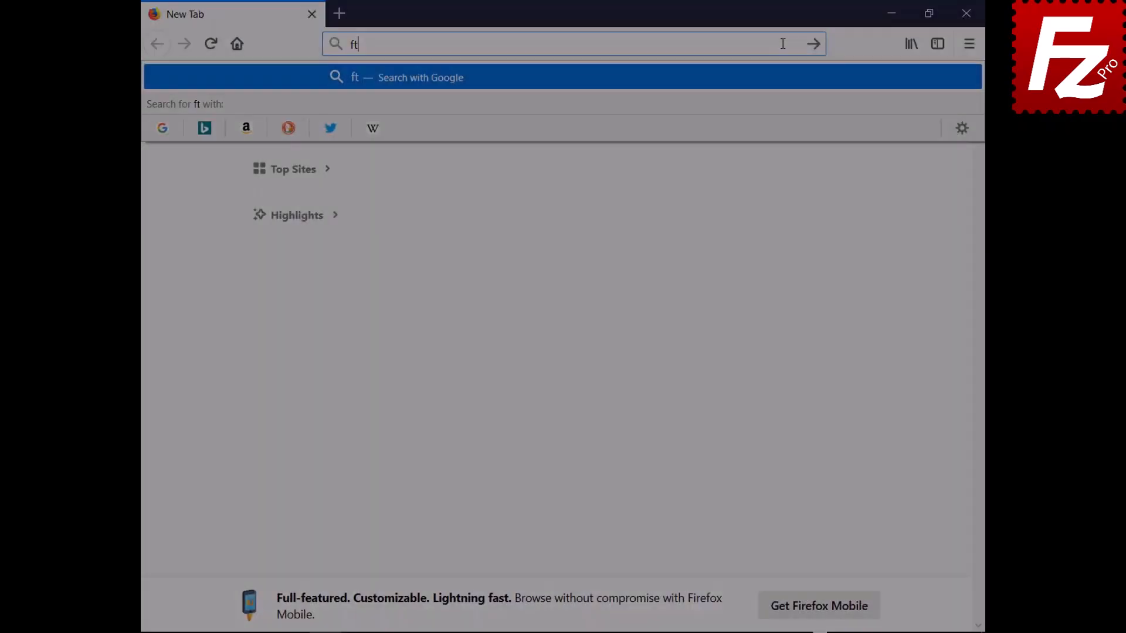
- On ftptest.net, enter server 40.121.111.78 and replace the anonymous username with the FTP username
text(ptest)
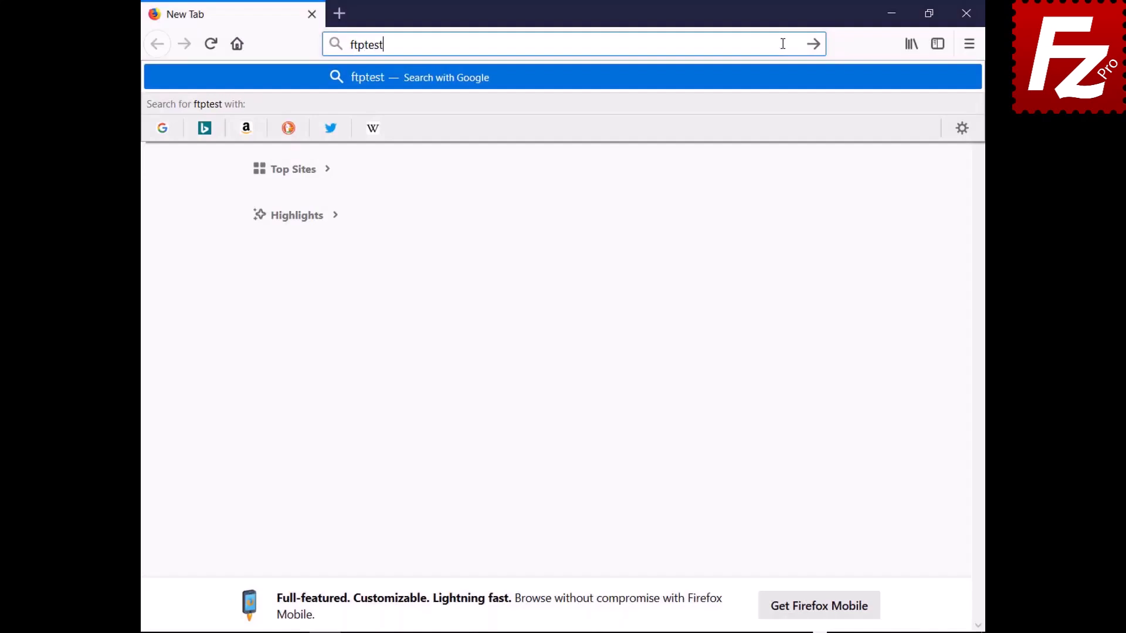
text(.net)
key(Return)
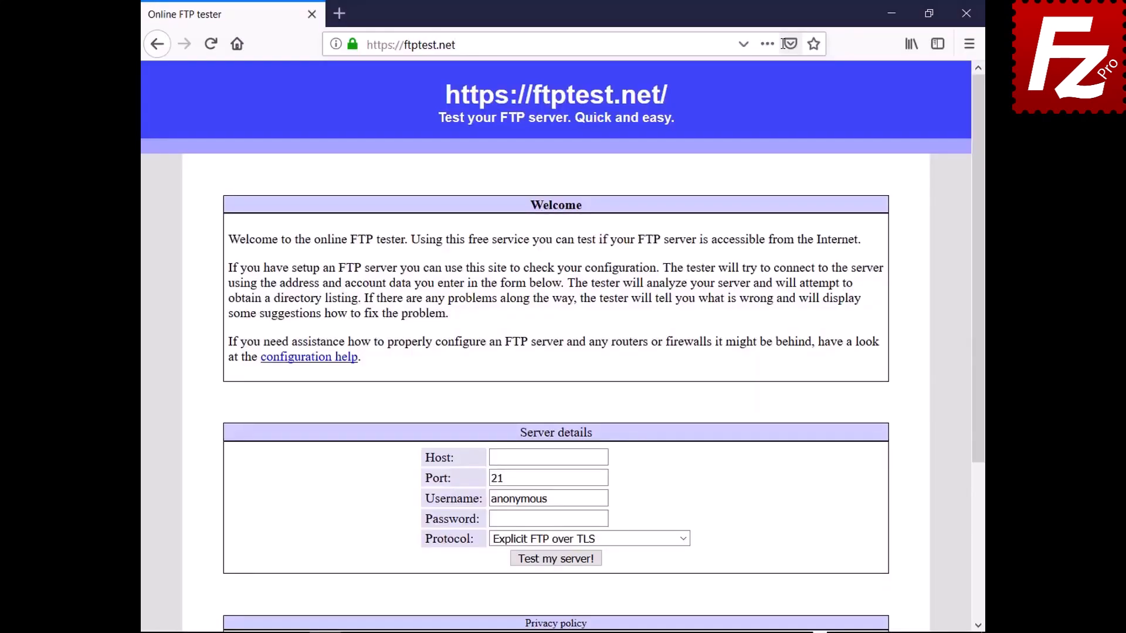
click(602, 457)
text(40.121.111.78)
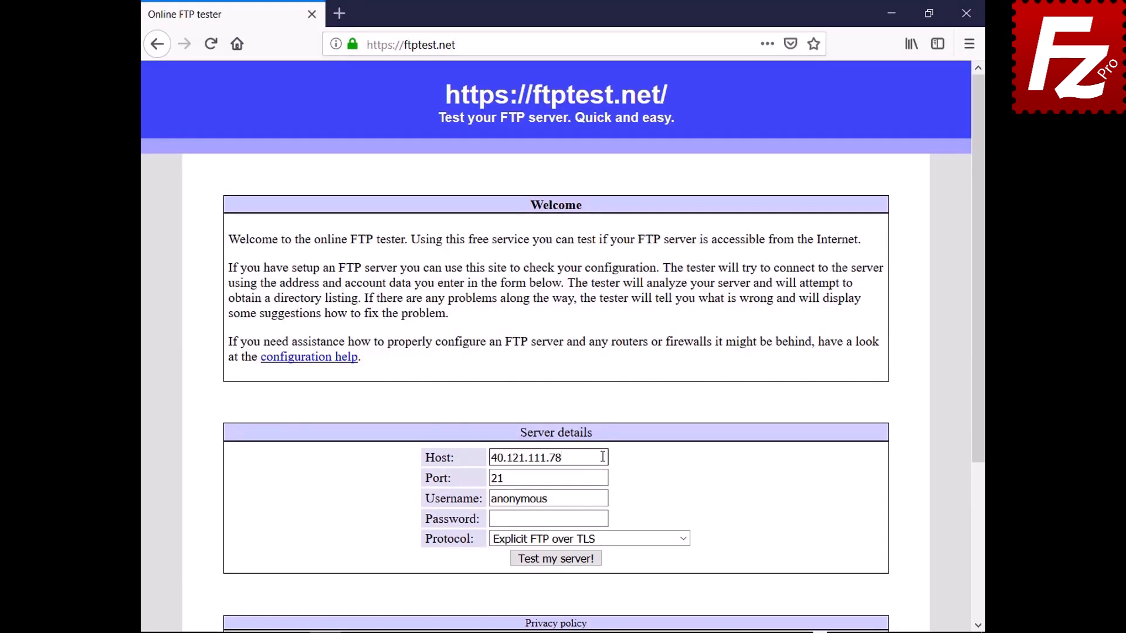
click(604, 498)
key(BackSpace)
key(BackSpace)
key(BackSpace)
key(BackSpace)
key(BackSpace)
key(BackSpace)
key(BackSpace)
key(BackSpace)
key(BackSpace)
text(filezillaprotutorial)
- Enter the FTP password, allow fallback to plain FTP, and run the server test
click(605, 519)
text(•••••••••)
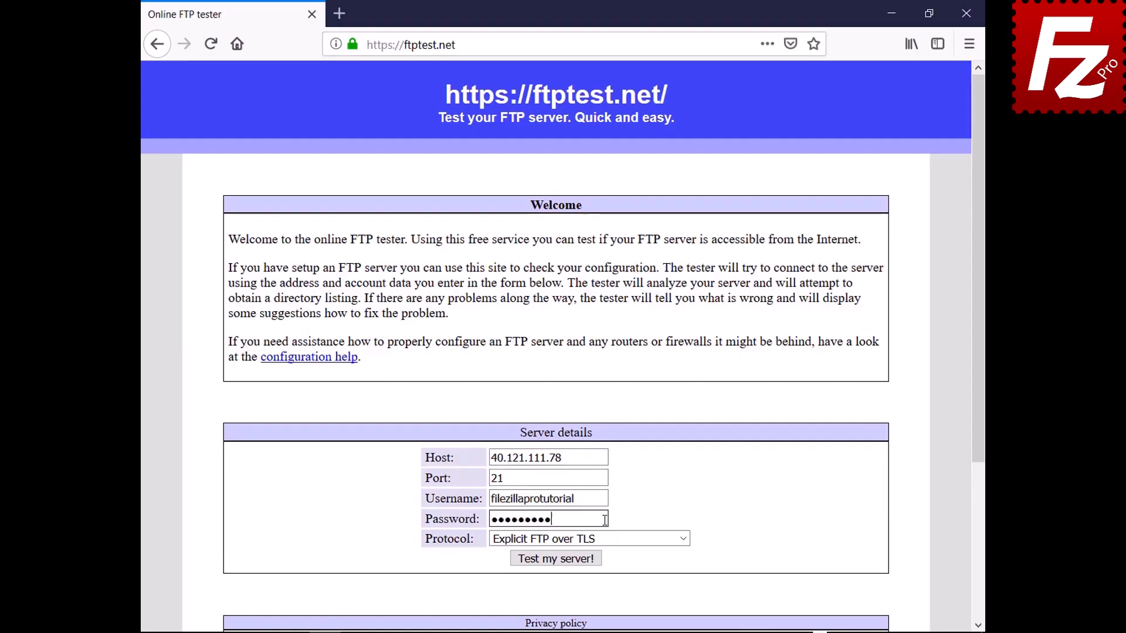
click(683, 538)
click(678, 586)
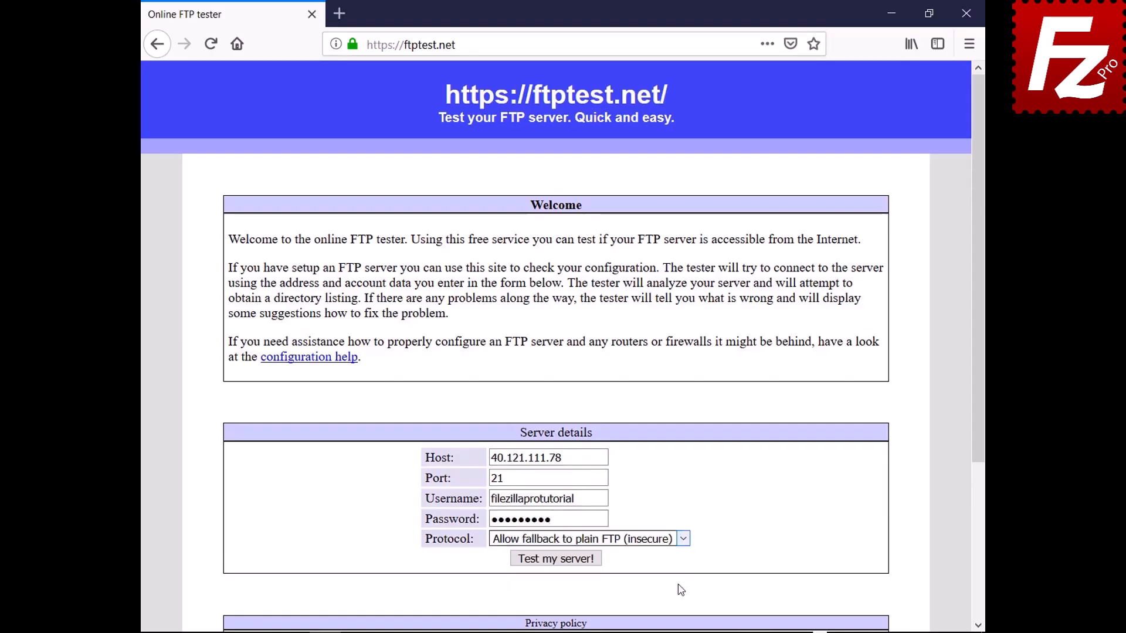
click(562, 560)
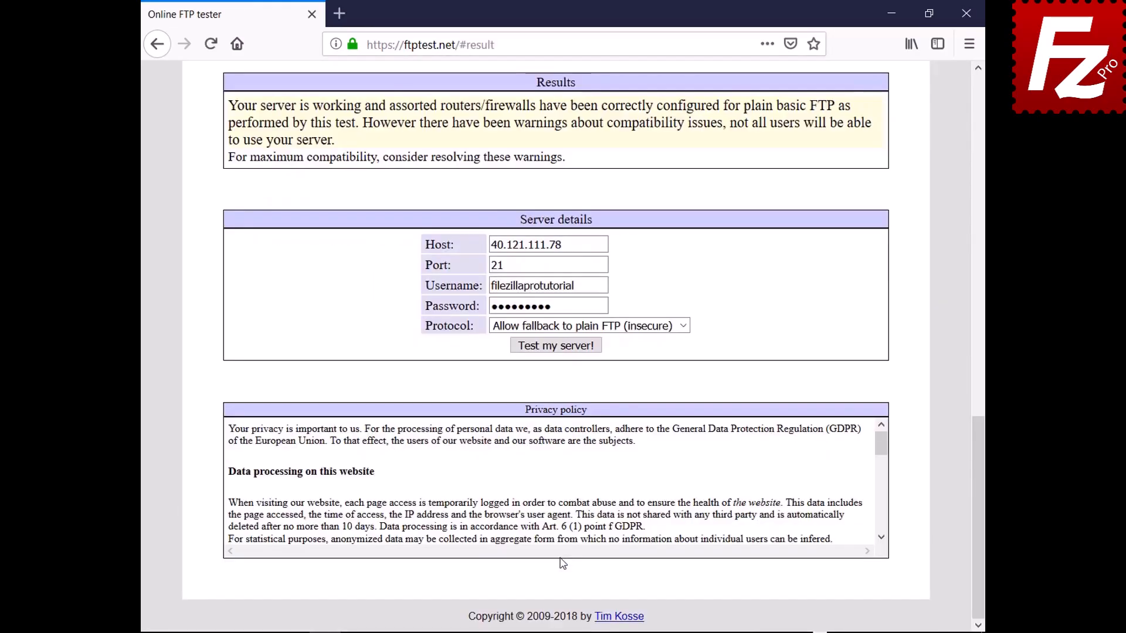
drag(979, 491, 923, 143)
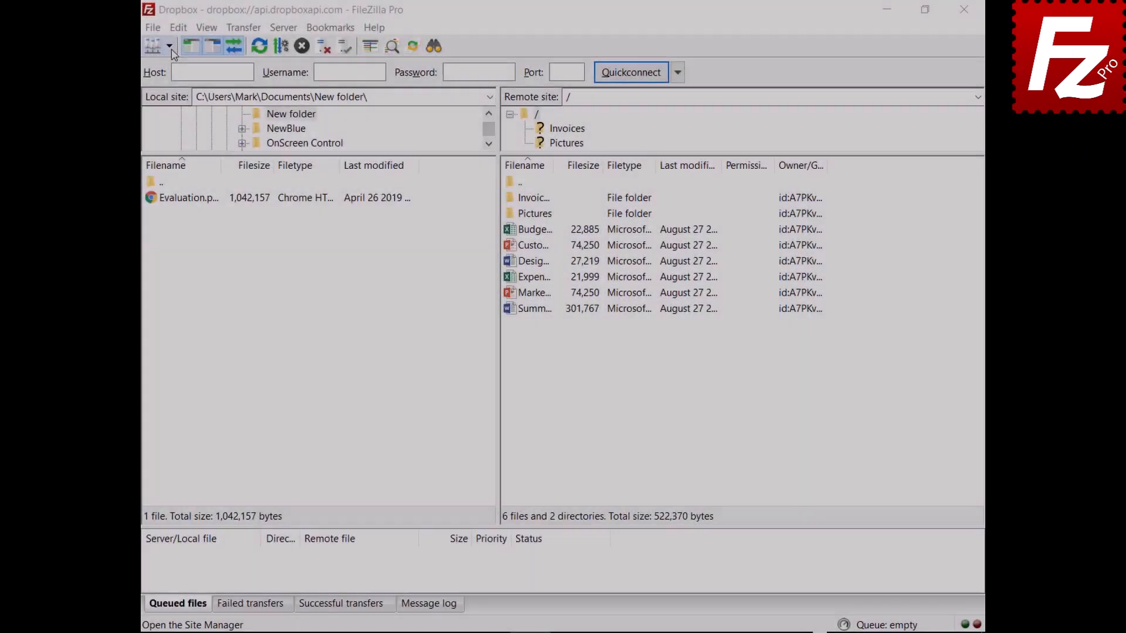
- Open the saved OneDrive site in a new tab beside Dropbox, then return to the Dropbox tab
click(169, 46)
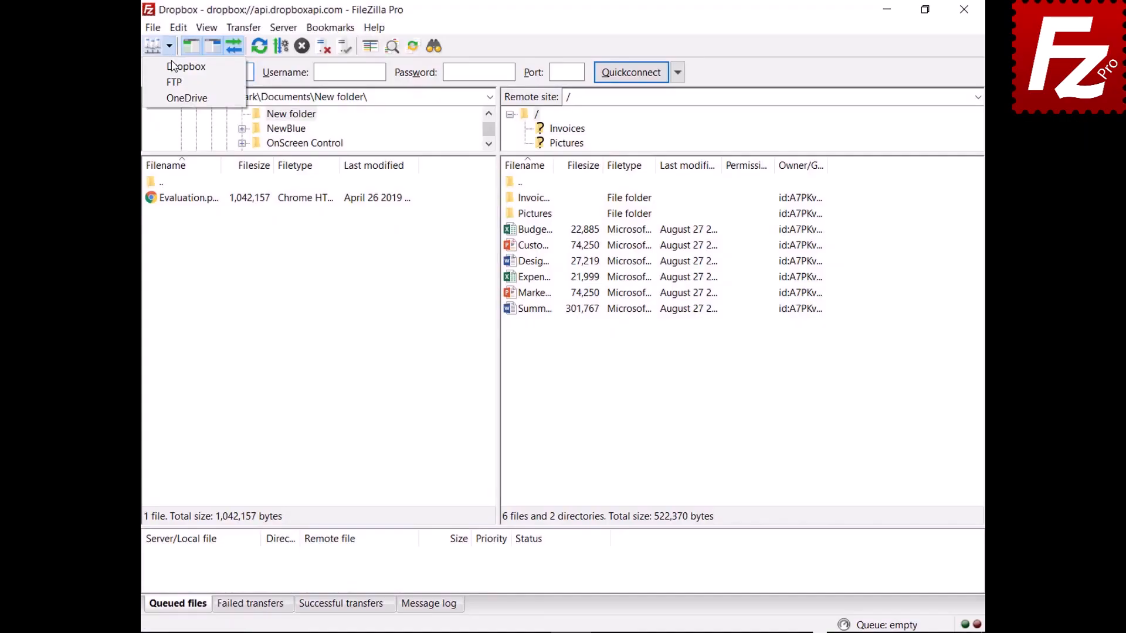
click(174, 99)
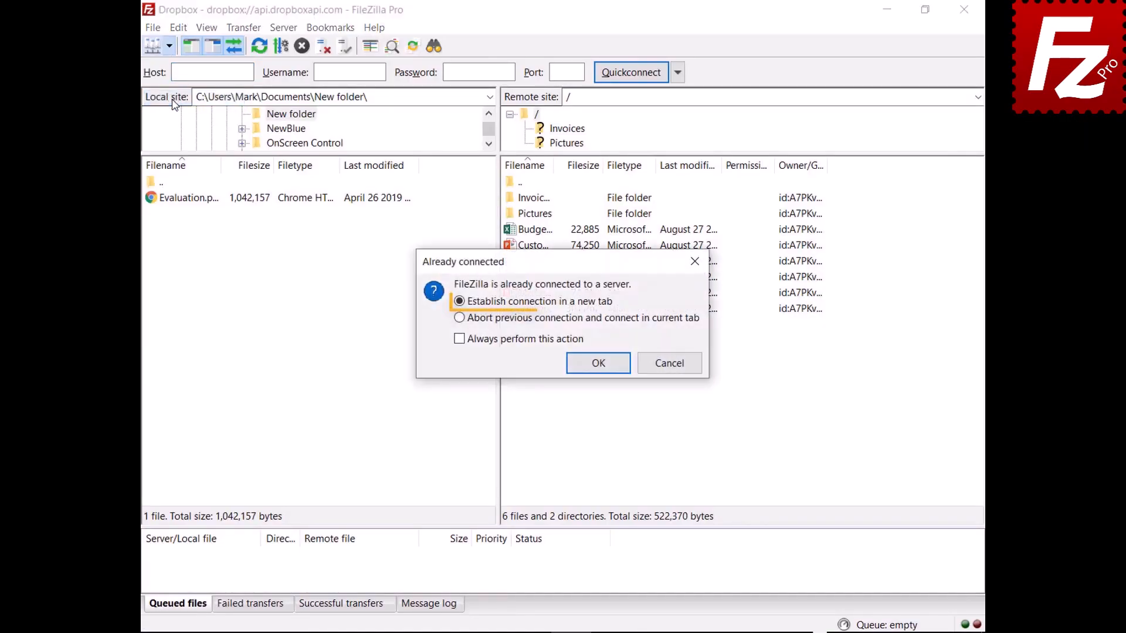
click(599, 366)
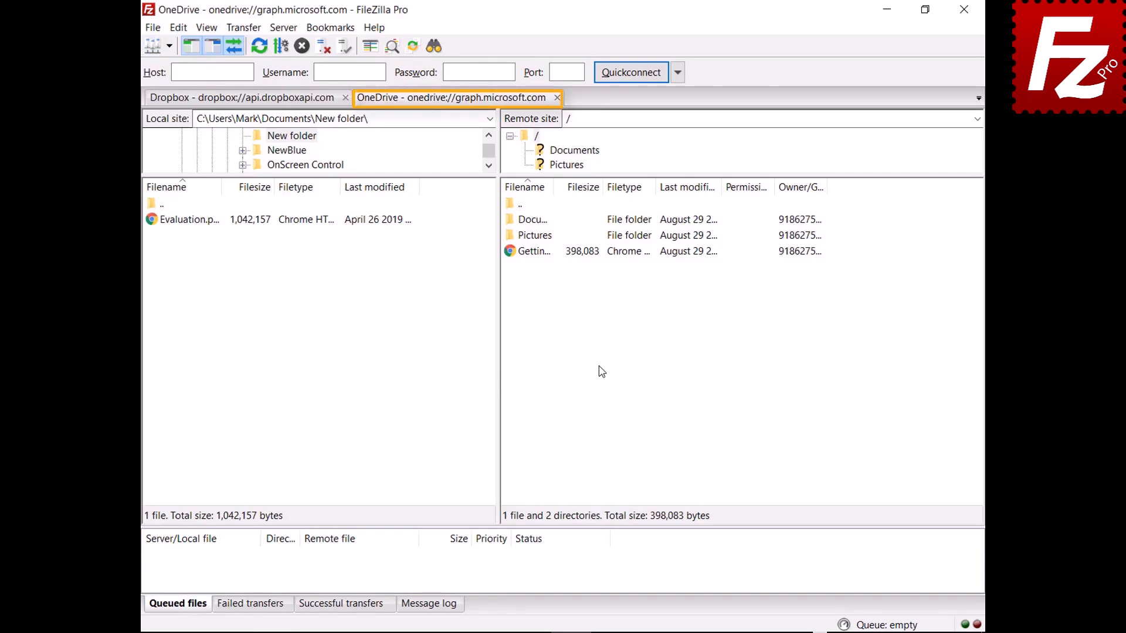
click(240, 98)
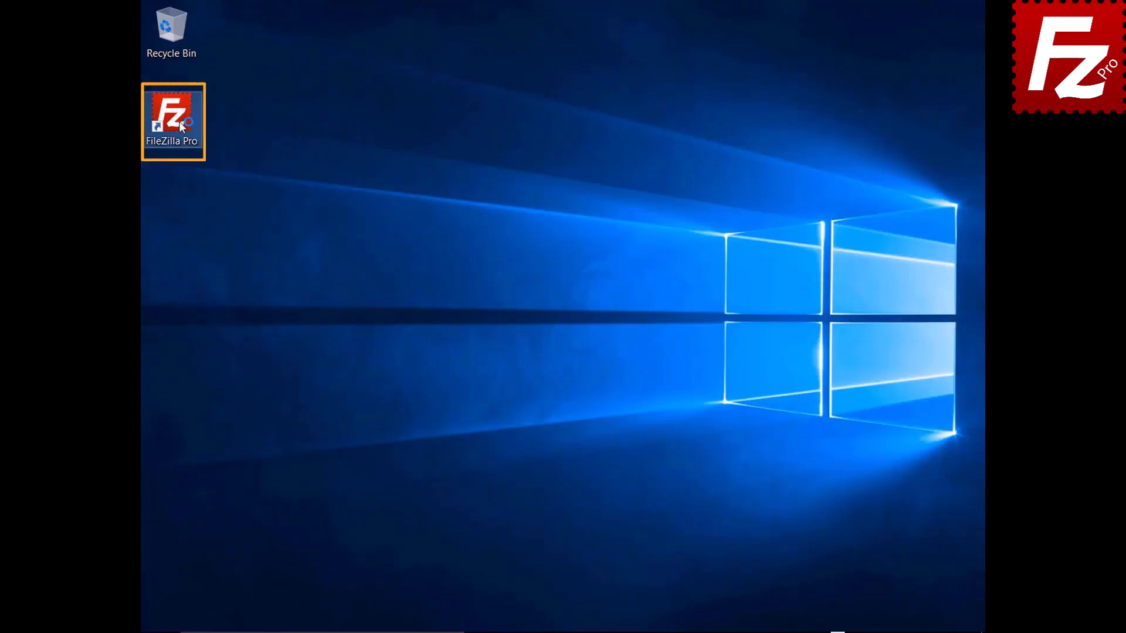
- Quickconnect to 40.121.111.78 and copy the connection into Site Manager as 'New connection'
double_click(172, 117)
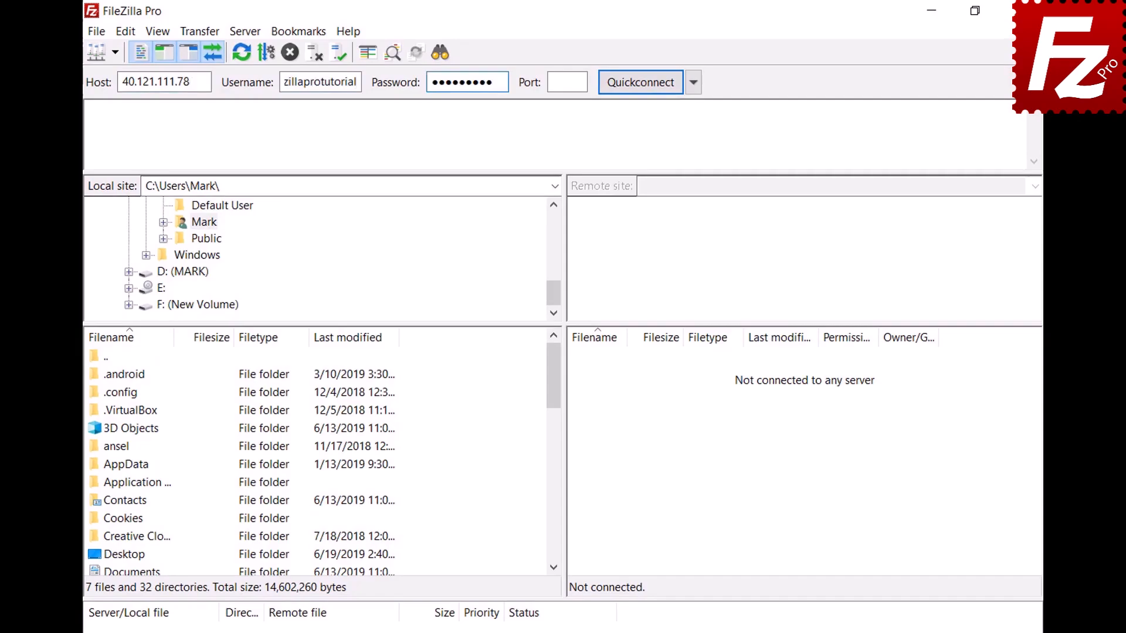
key(Return)
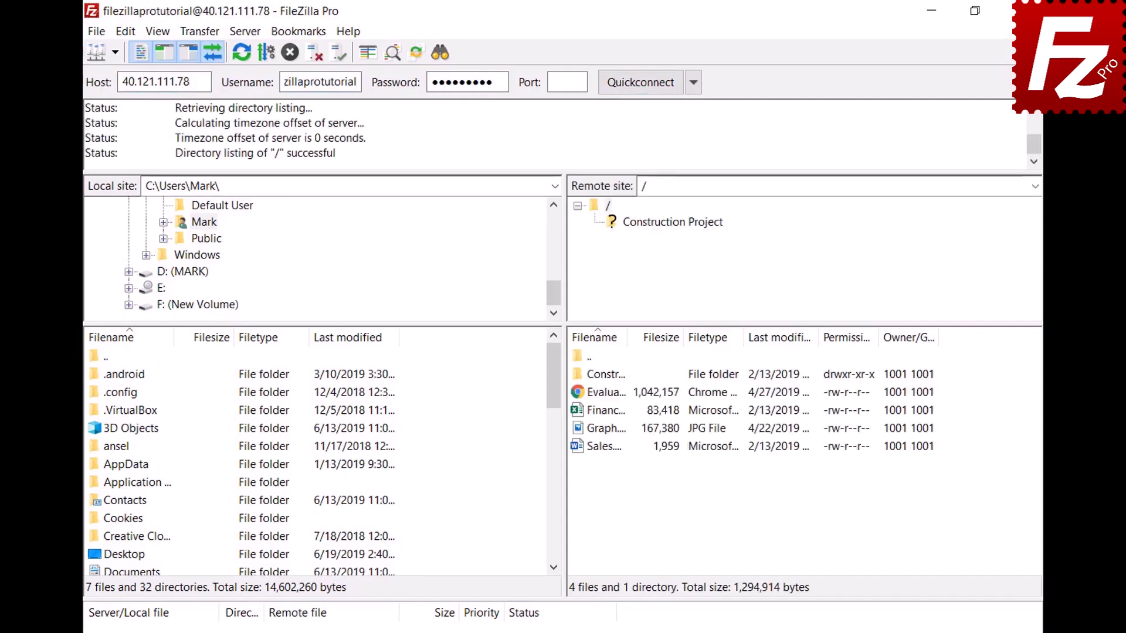
click(97, 33)
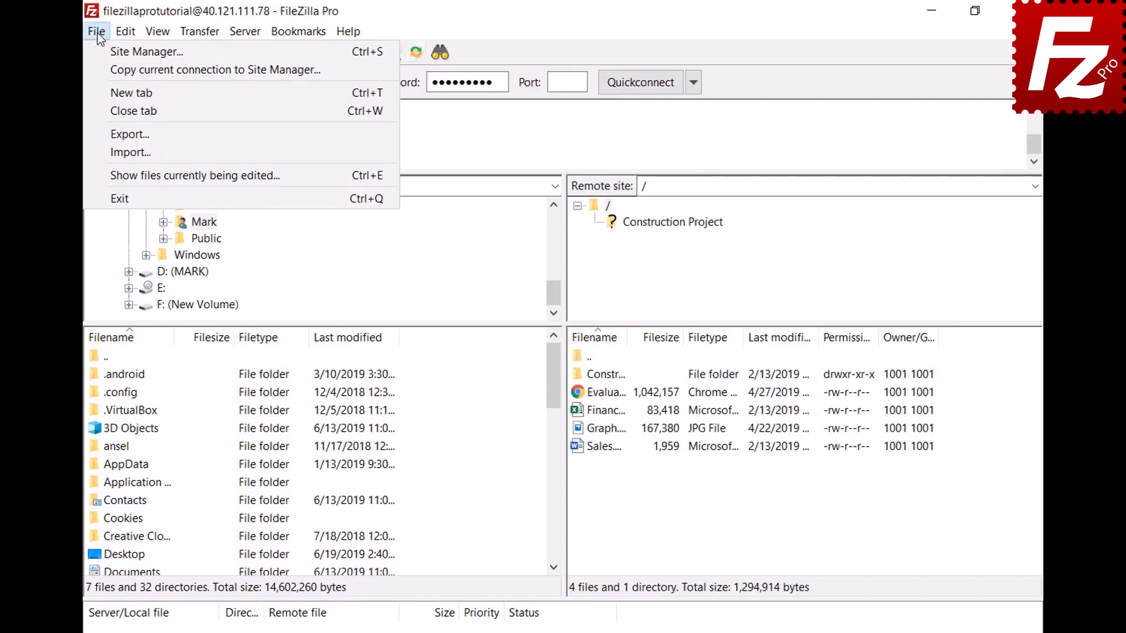
click(101, 68)
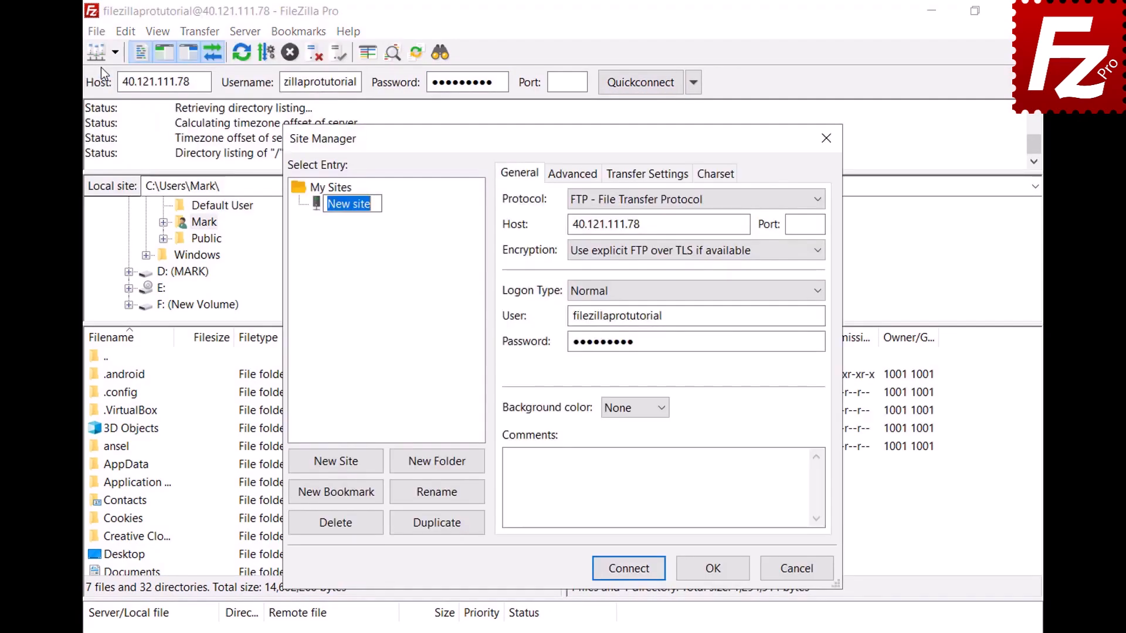
text(New connectio)
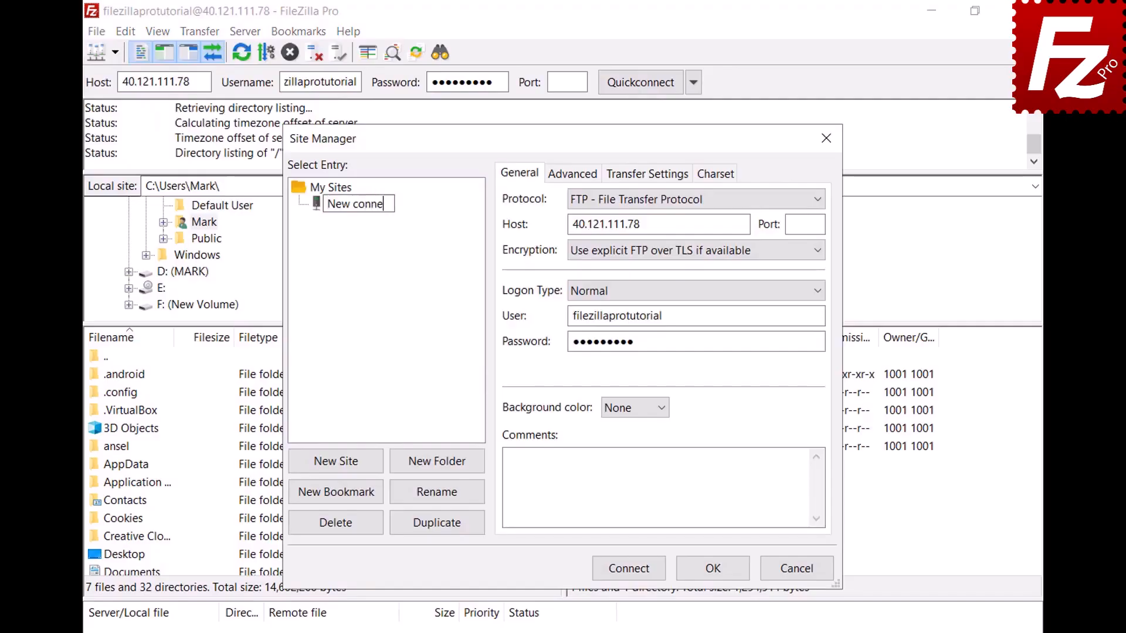
text(n)
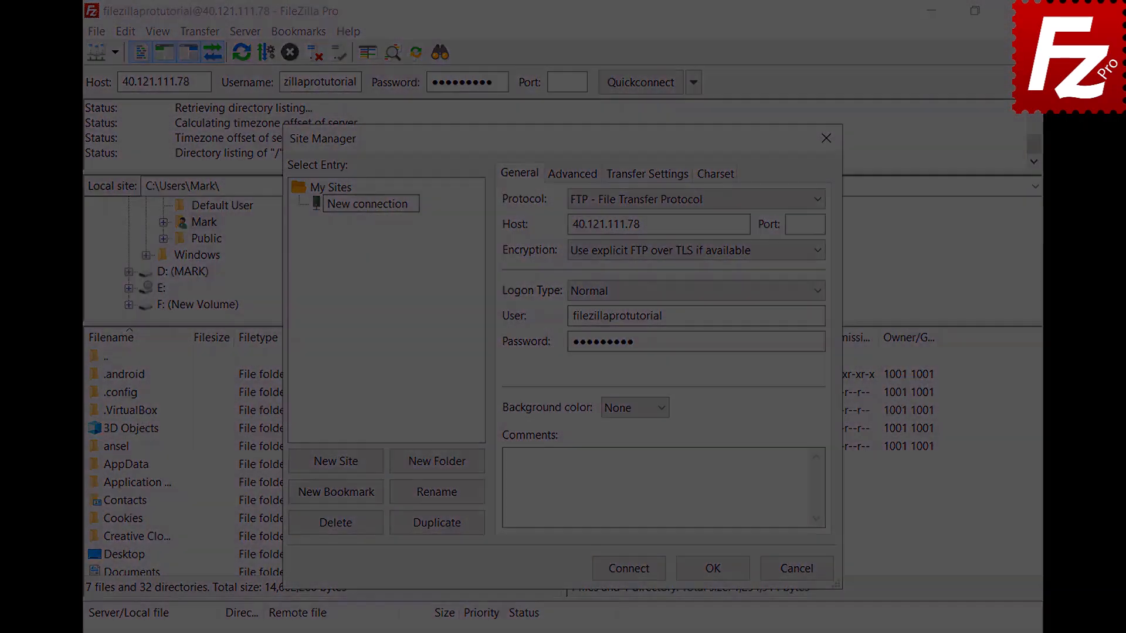
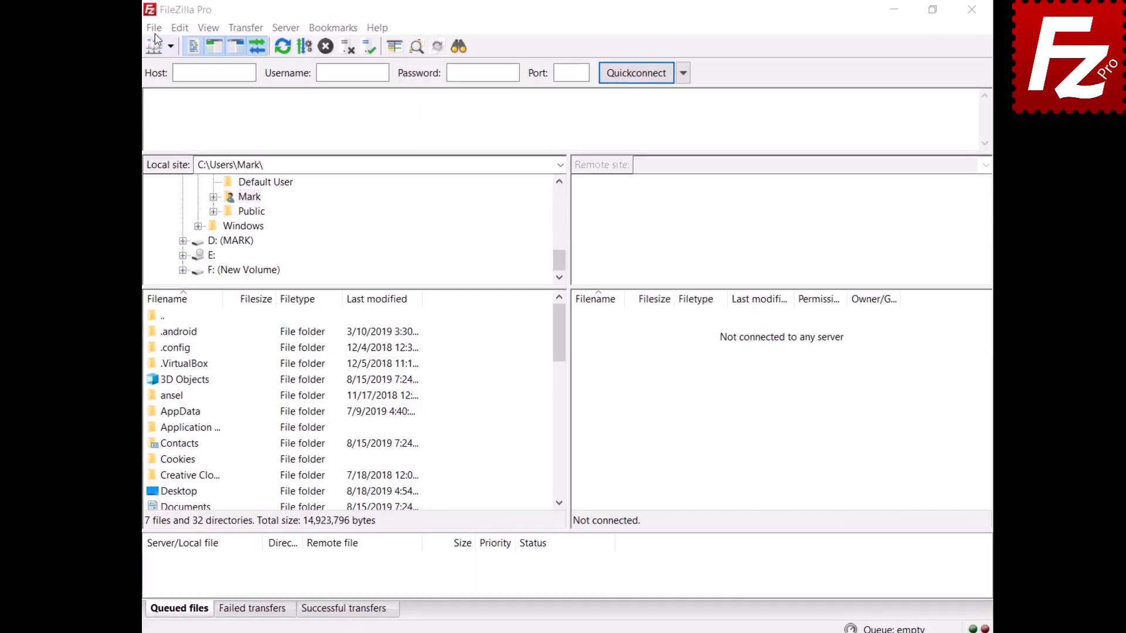
- In Site Manager, add a new site 'Google Drive' with Google Drive protocol and the account e-mail as user
click(156, 31)
click(159, 43)
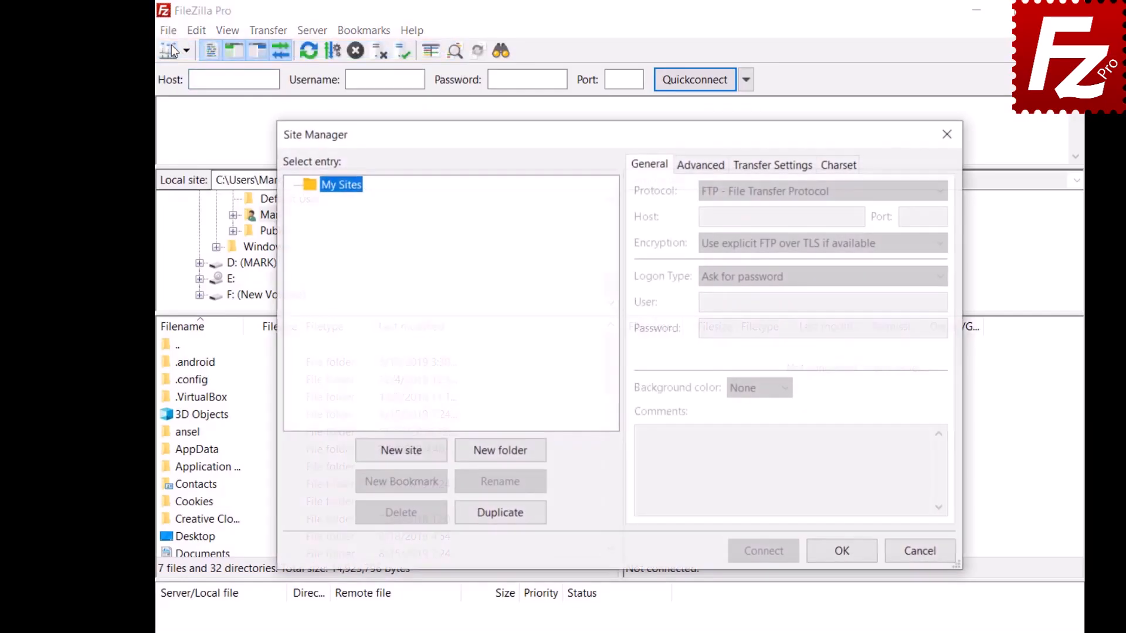
click(401, 451)
text(Go)
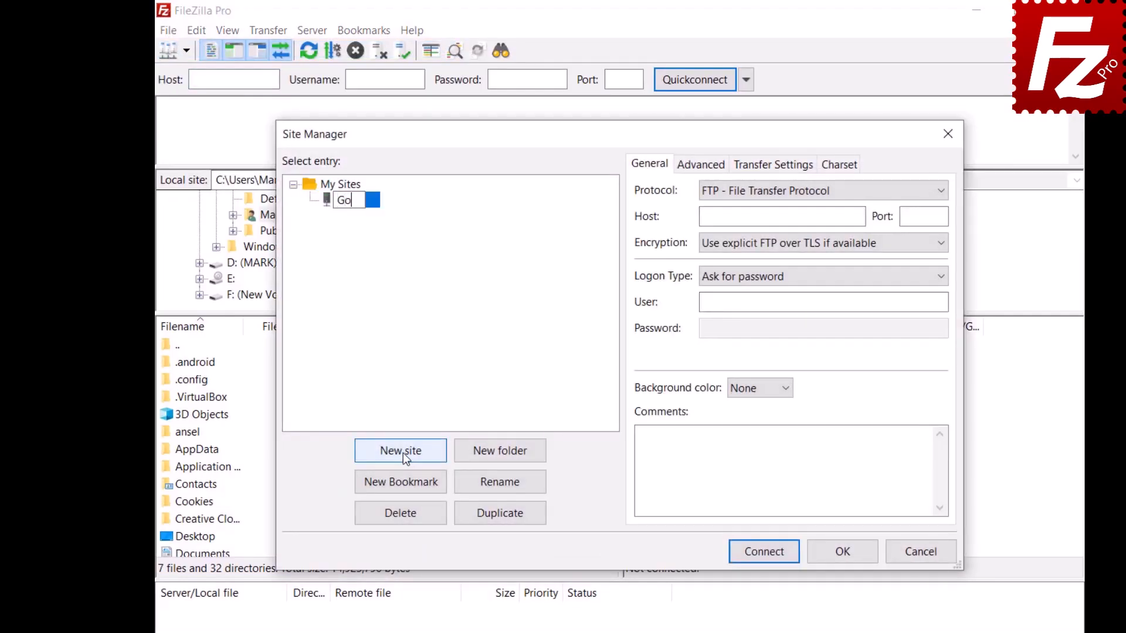
text(ogle Drive)
click(934, 193)
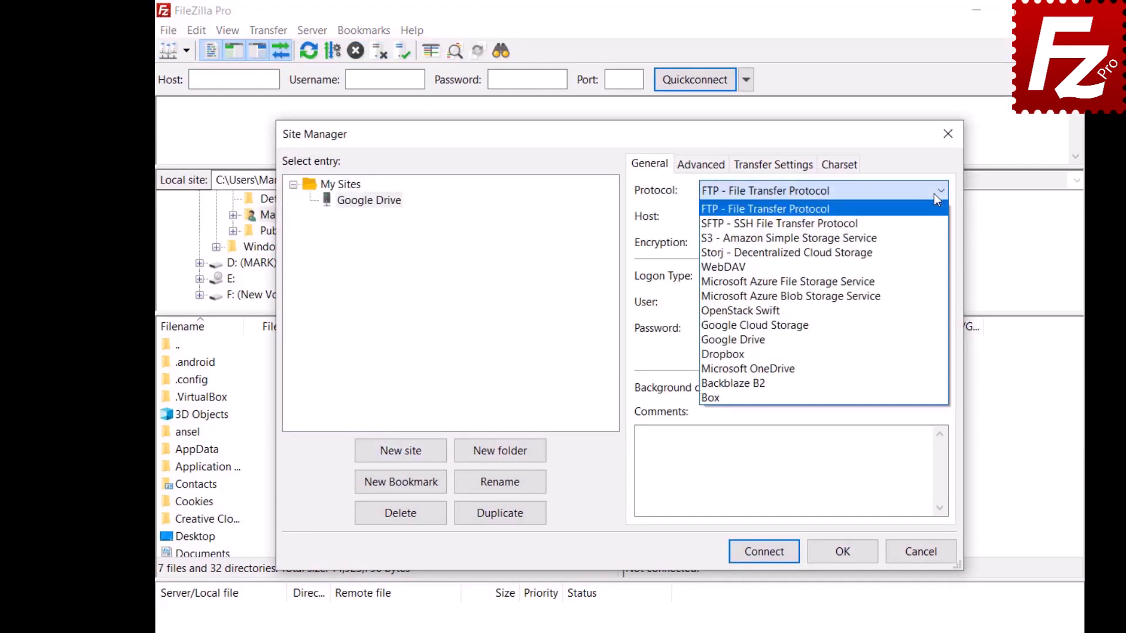
click(933, 340)
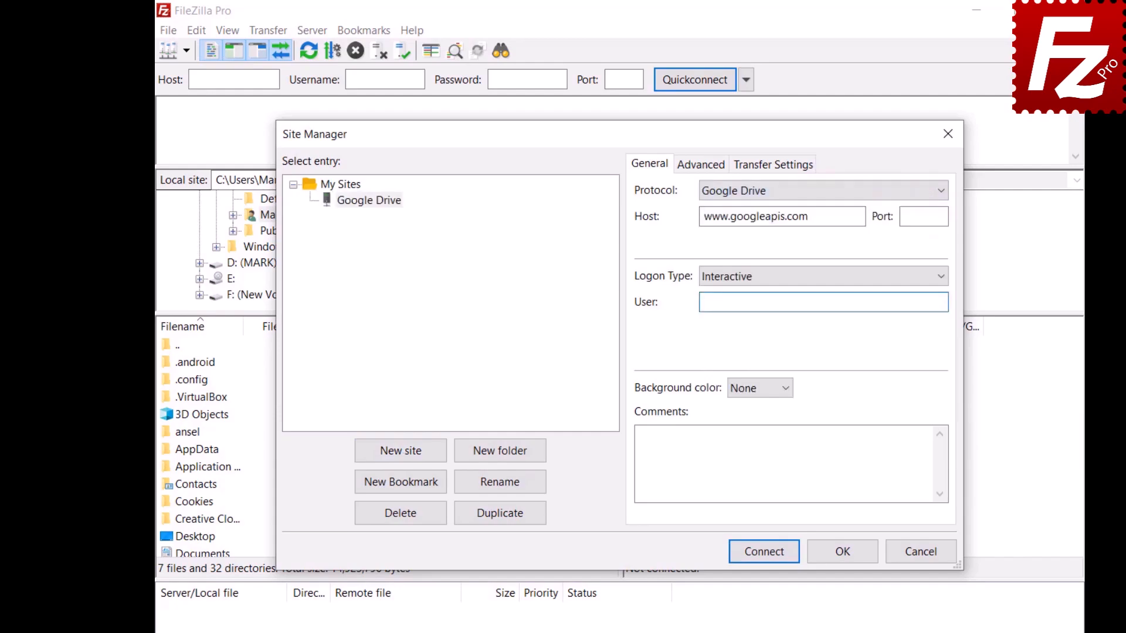
key(ctrl+v)
- Set the default local directory to Construction Project and remote directory to /My Drive/Construction Project
click(690, 168)
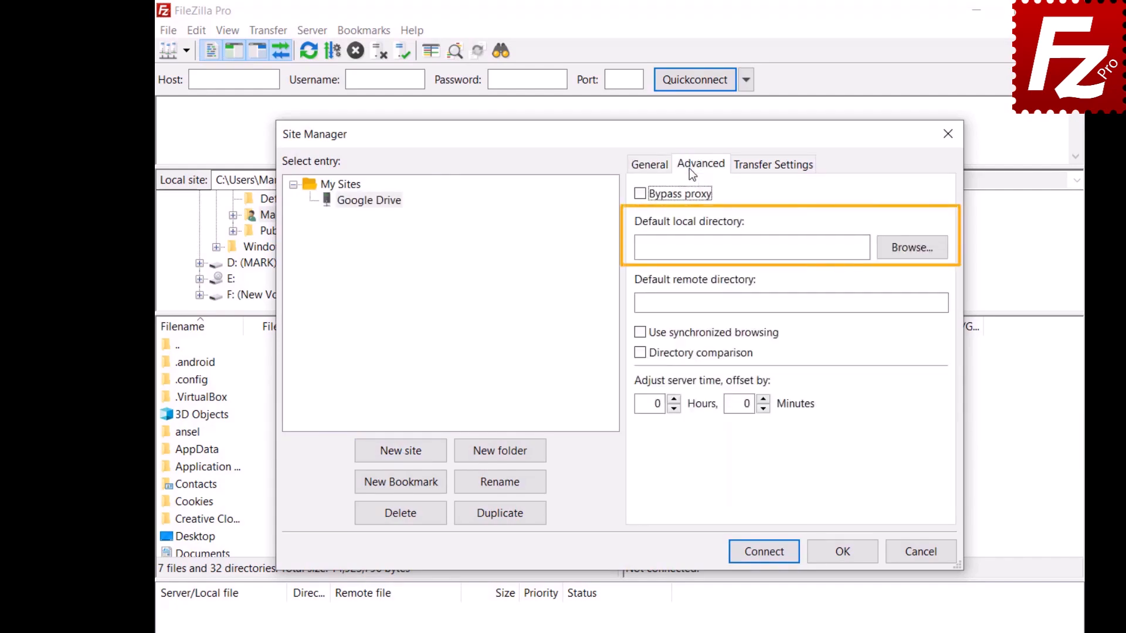
click(910, 255)
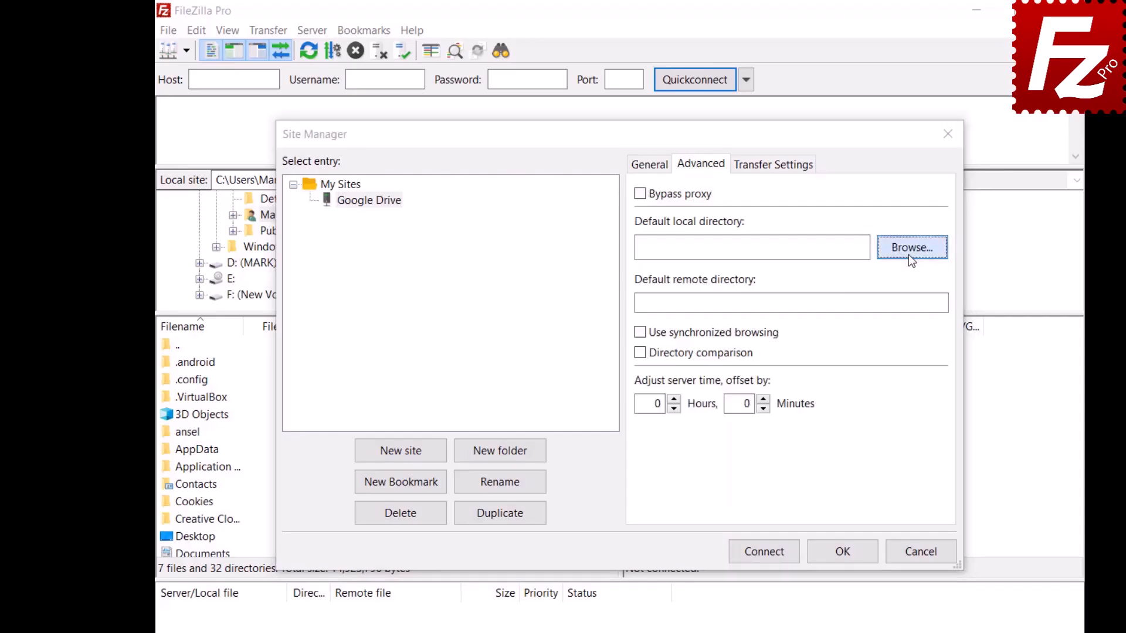
double_click(489, 320)
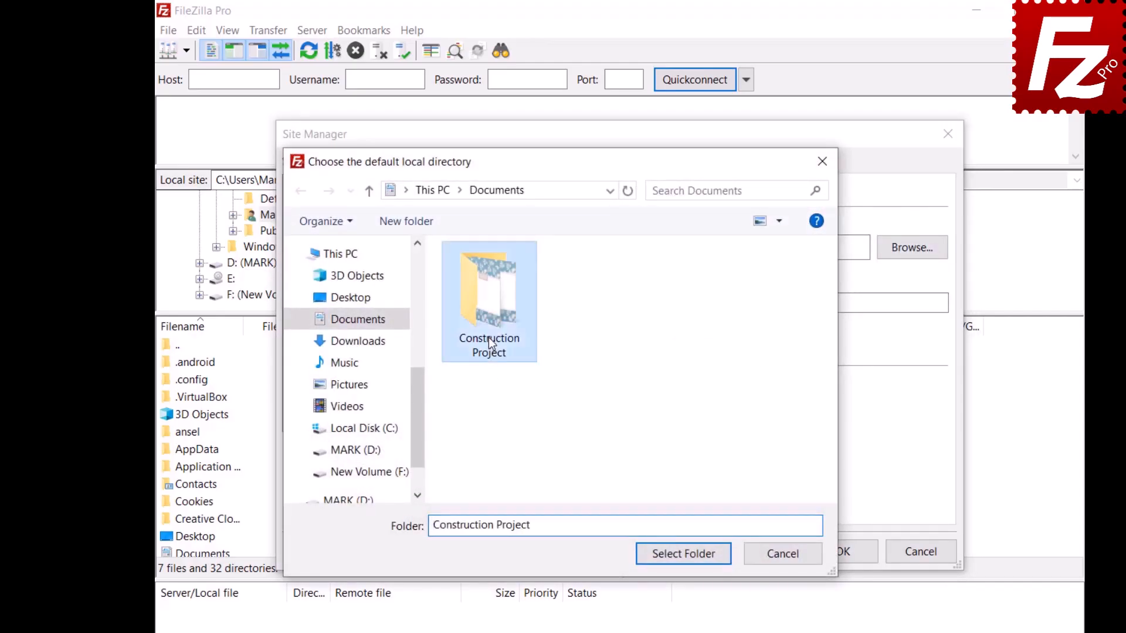
click(684, 555)
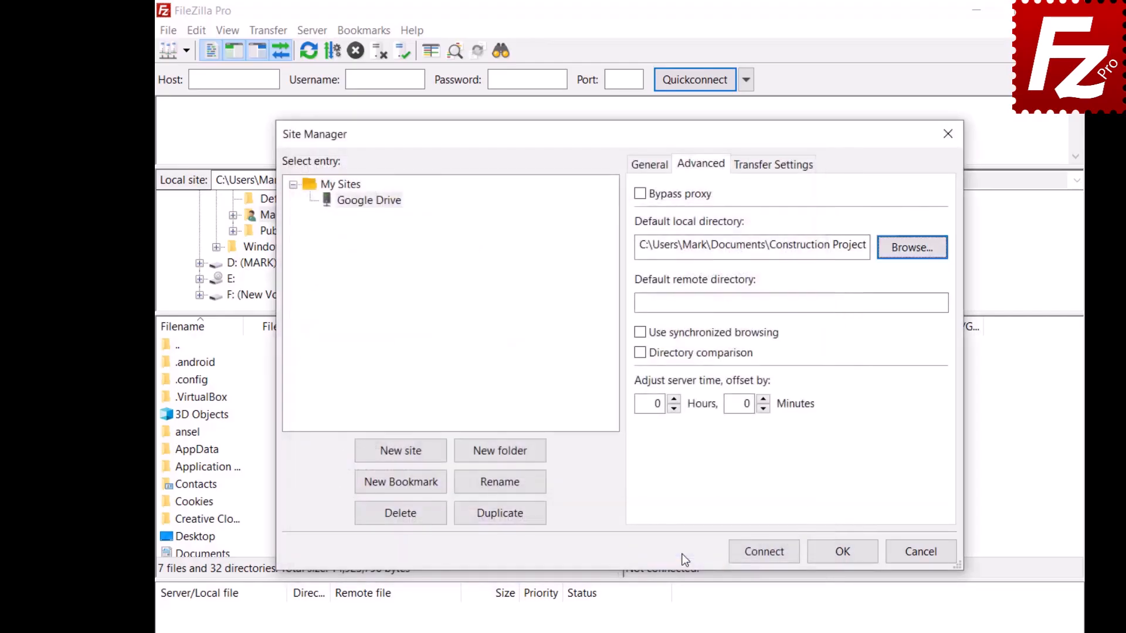
text(/My Drive/Construction Project)
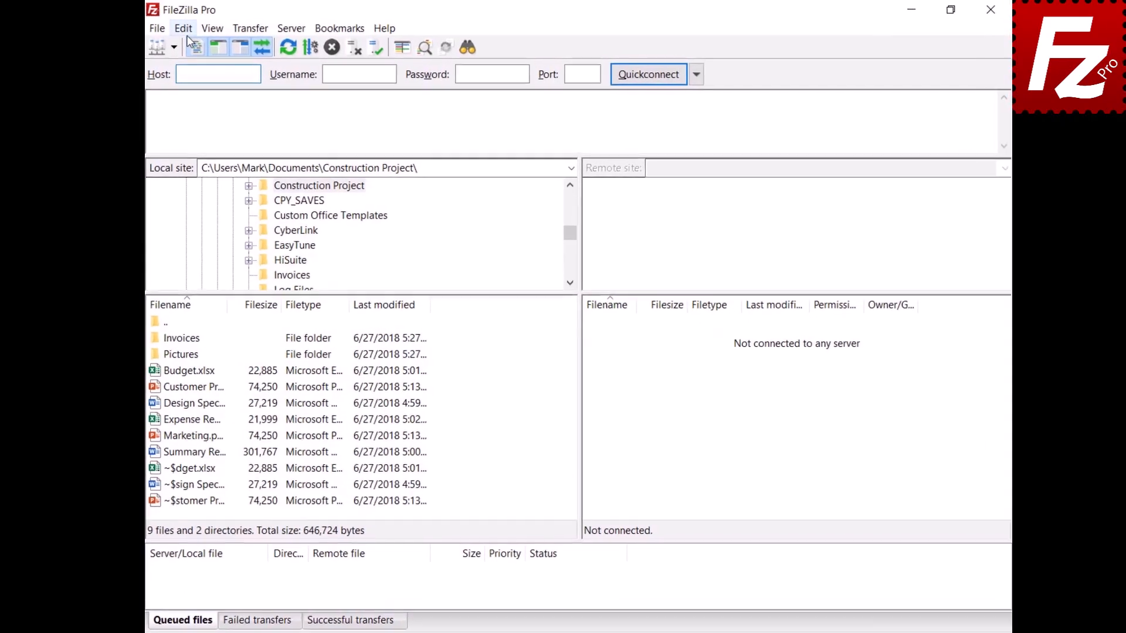
click(186, 29)
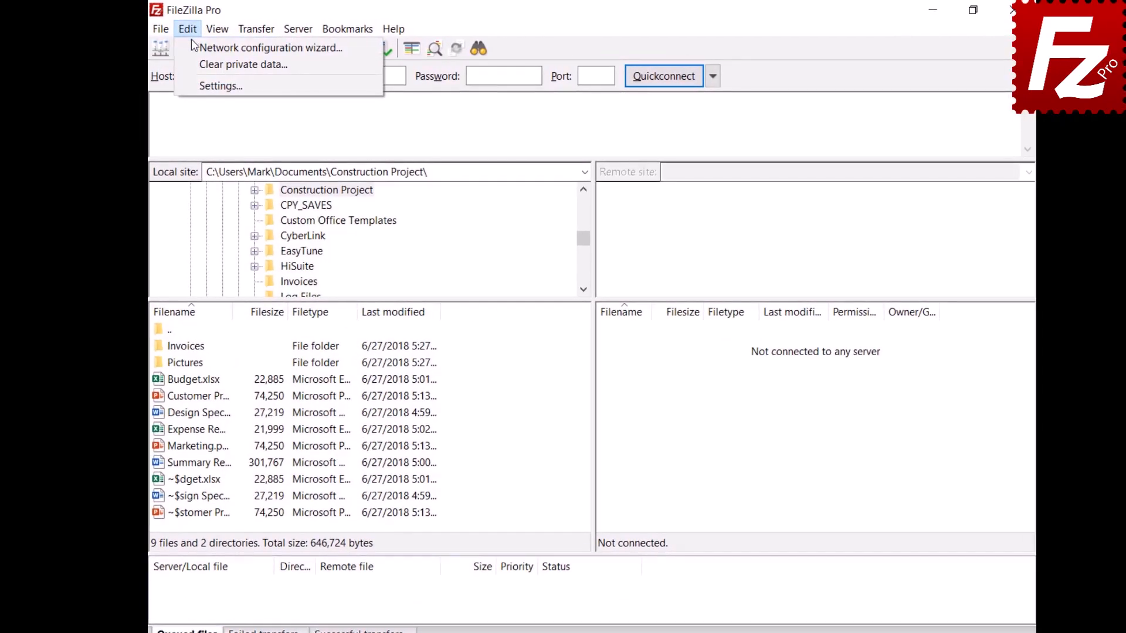
click(202, 78)
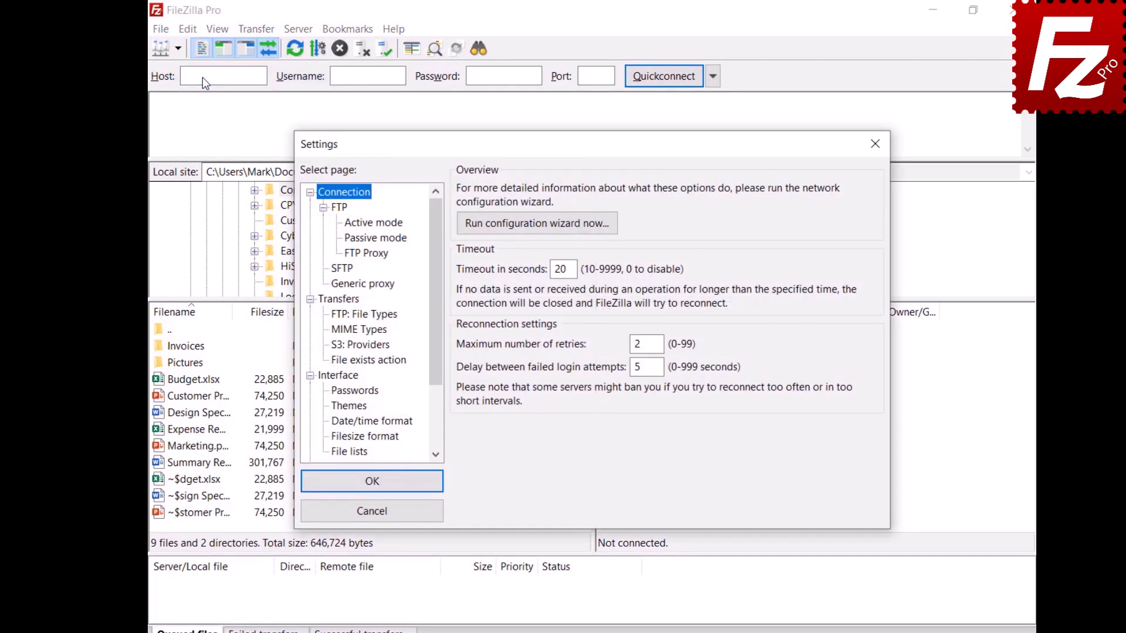
scroll(437, 348, down, 2)
click(326, 420)
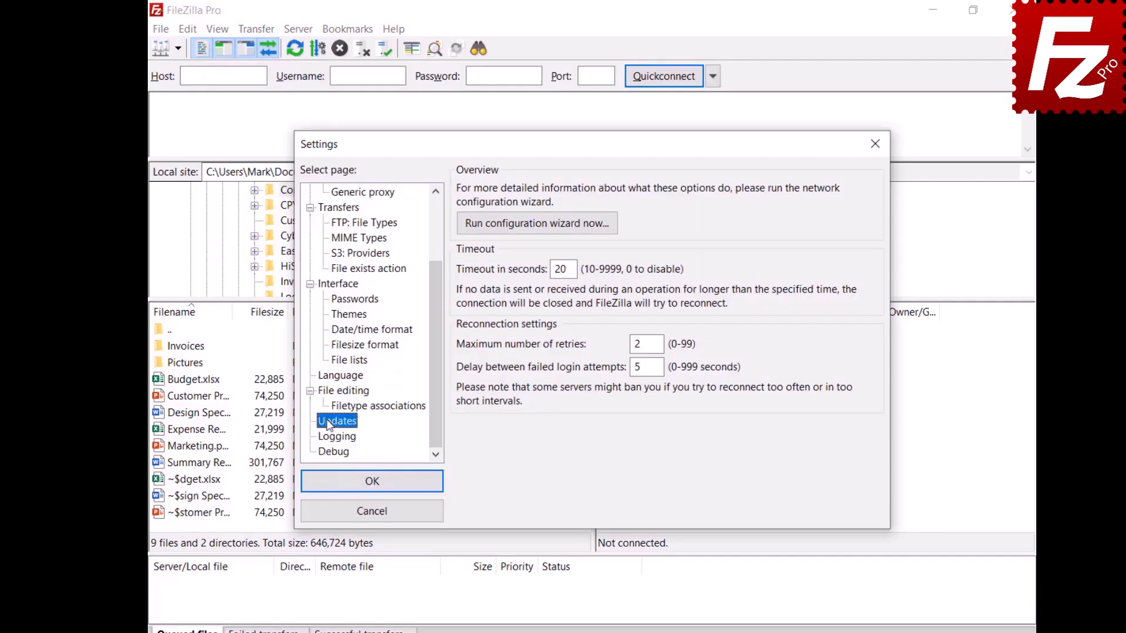
click(531, 214)
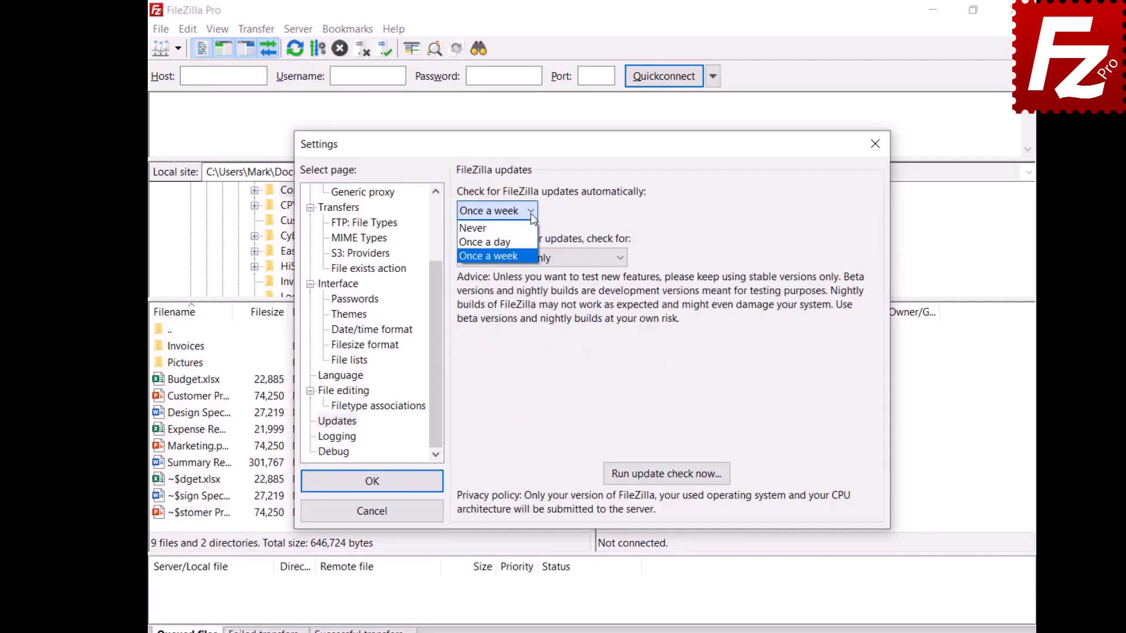
click(625, 261)
click(622, 259)
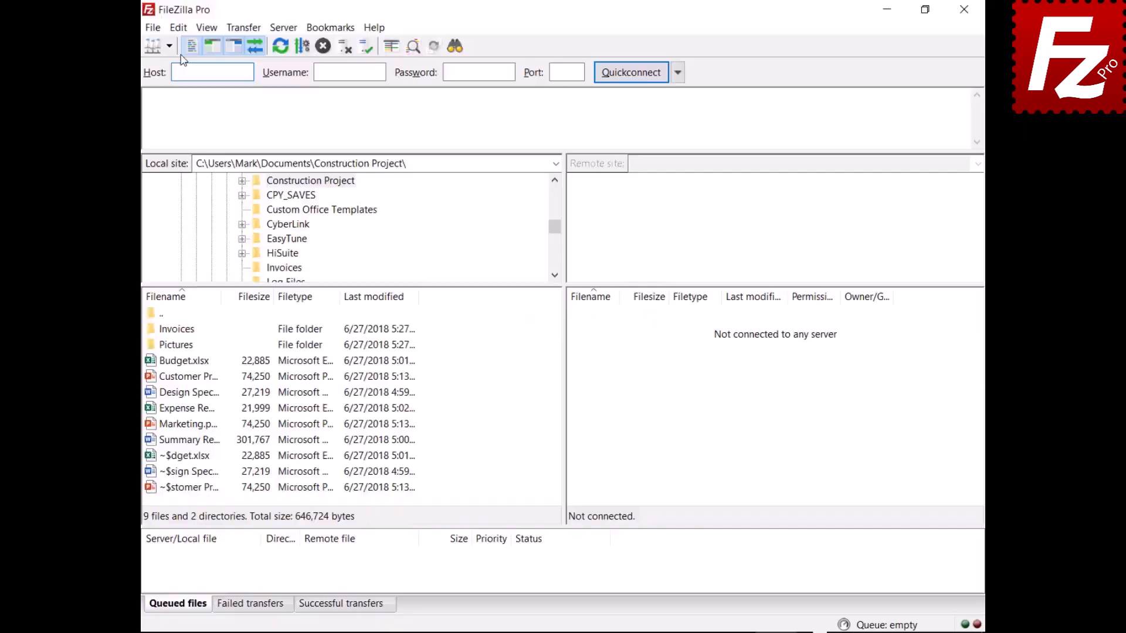
- In Settings > Active mode, enable 'Limit local ports used by FileZilla' for ports 6000 to 7000
click(181, 29)
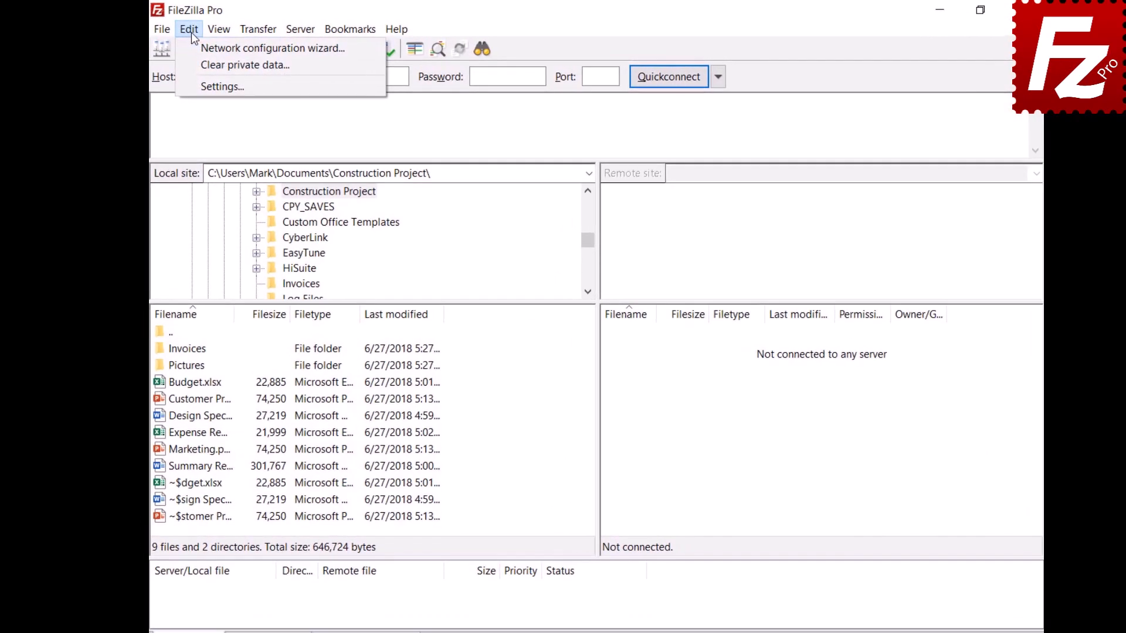
click(199, 87)
click(355, 228)
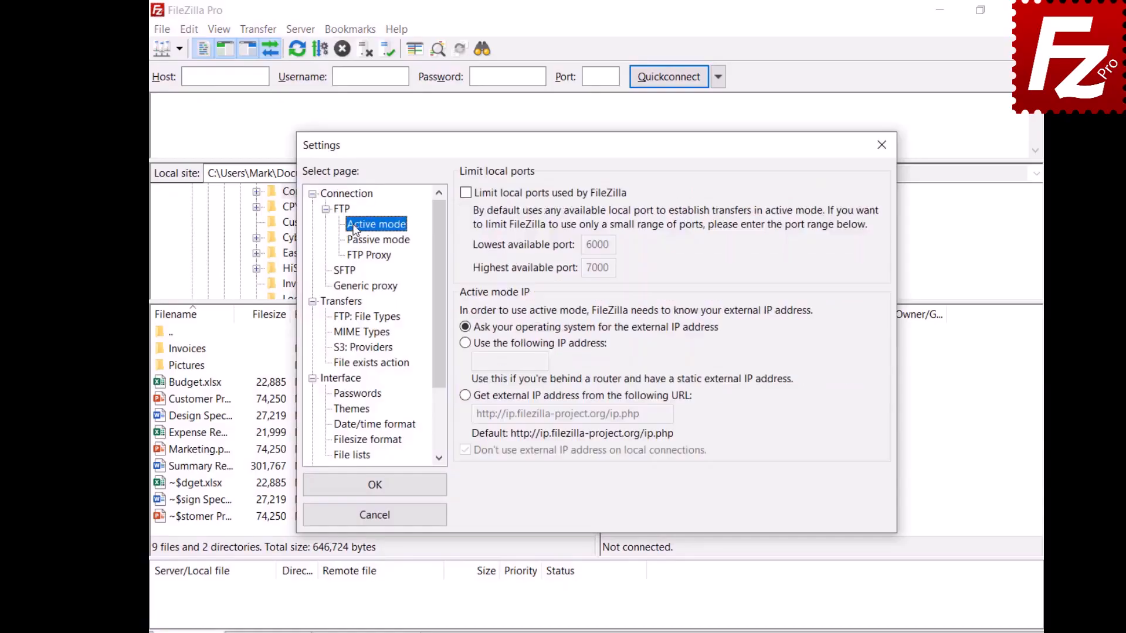
click(465, 194)
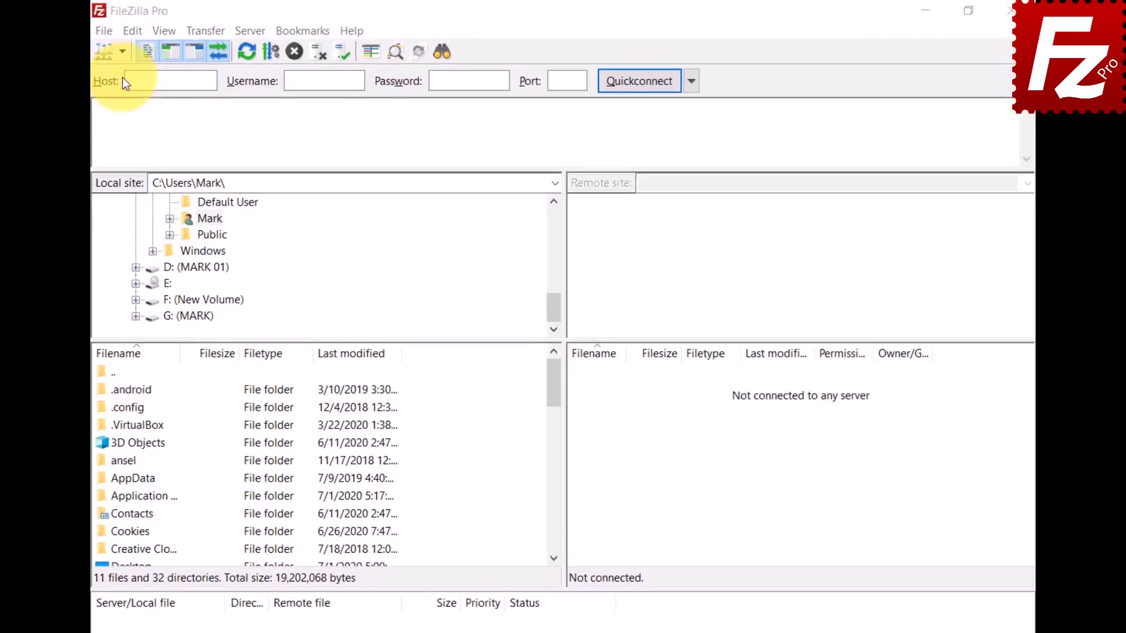
- Create a new folder named 'Google Drive' in the Site Manager's saved sites
click(122, 52)
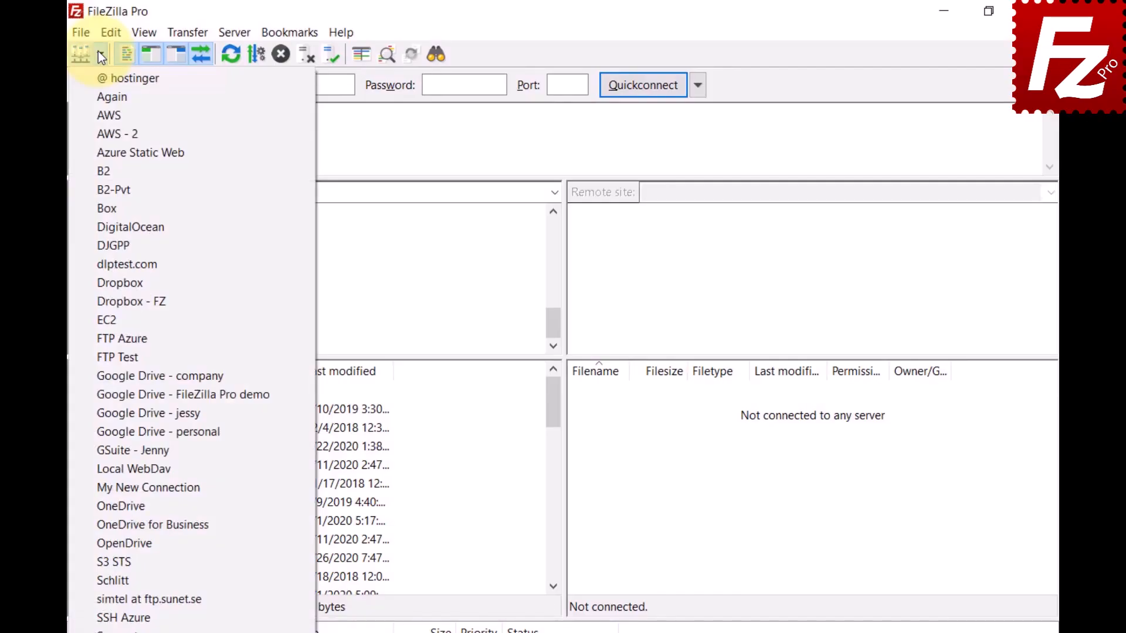
click(81, 32)
click(81, 32)
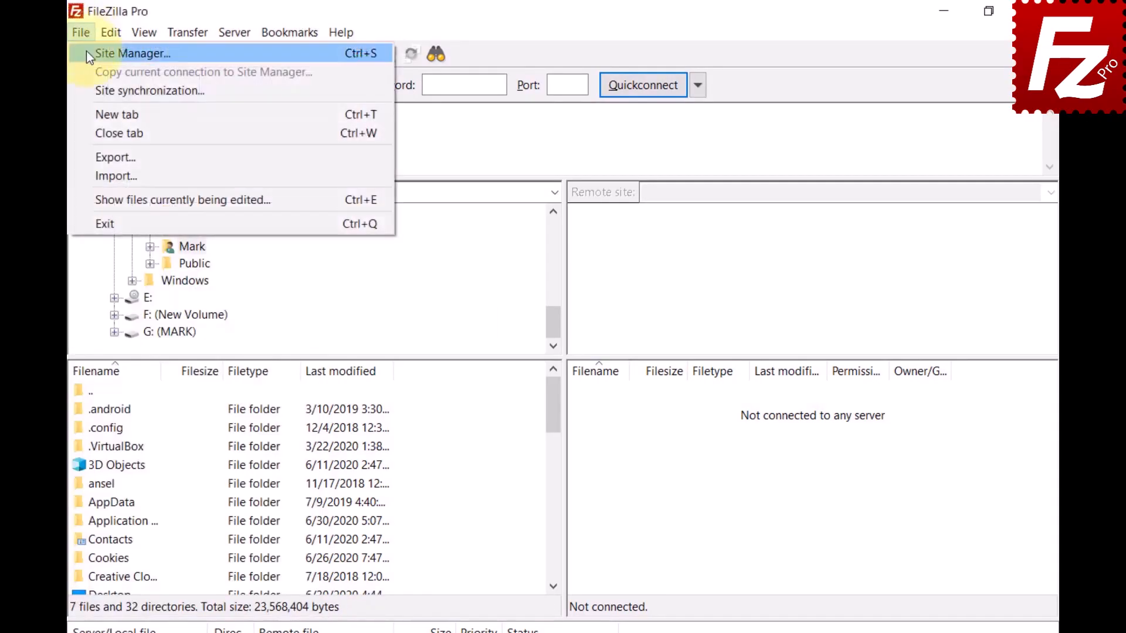
click(87, 51)
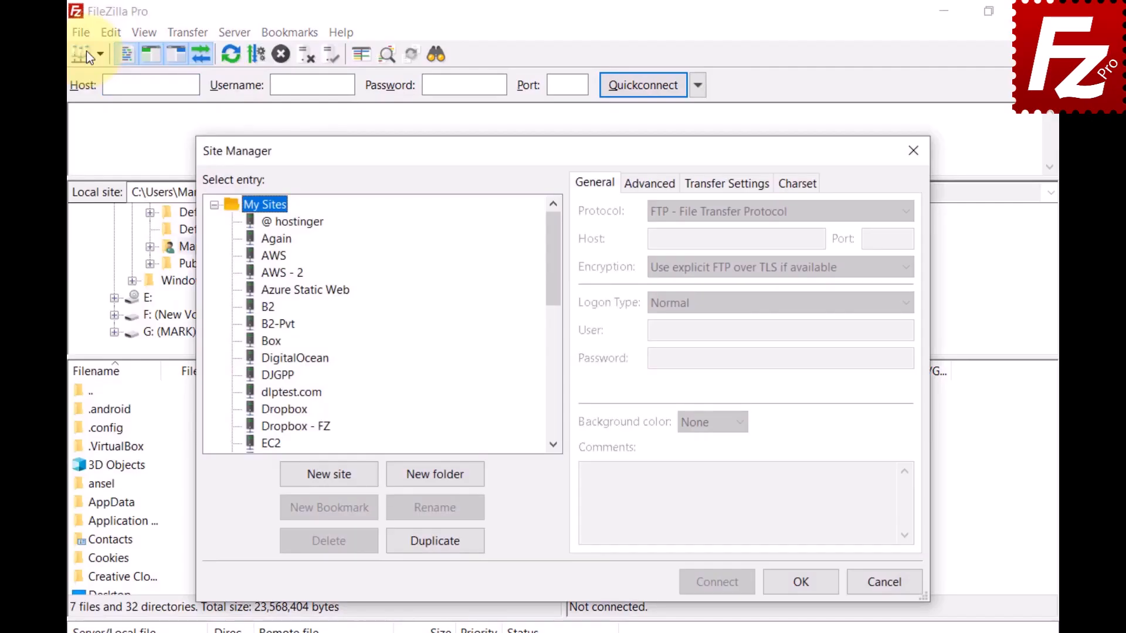
click(439, 476)
text(G)
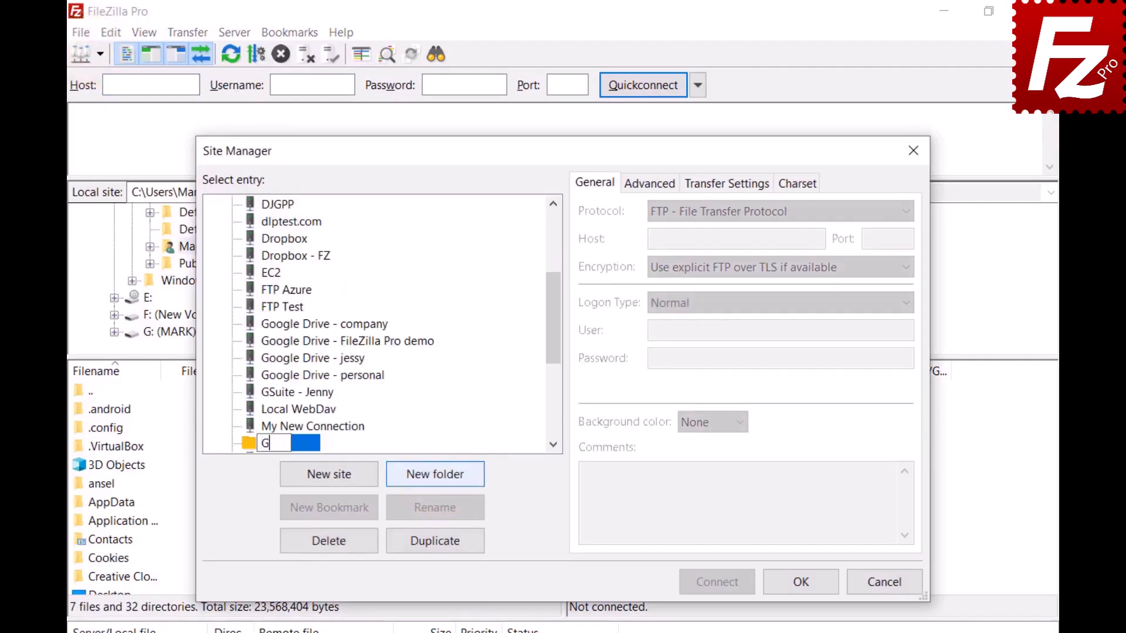
text(oogle Drive)
key(Return)
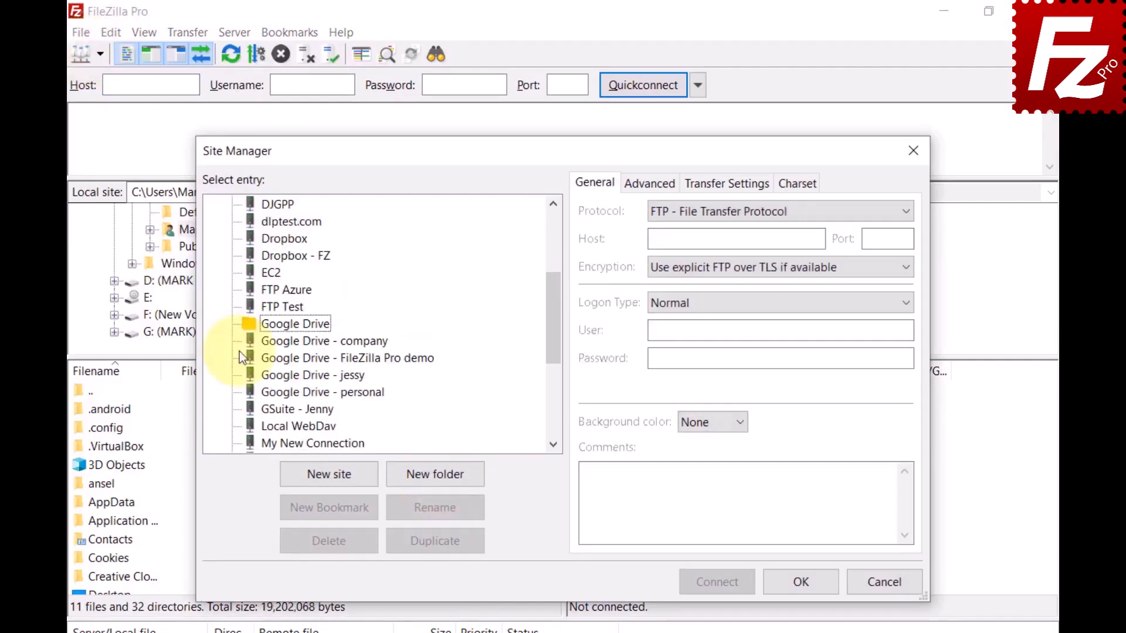
- Move the four Google Drive sites, including company, FileZilla Pro demo and personal, into that folder
click(270, 348)
ctrl+click(269, 364)
ctrl+click(276, 377)
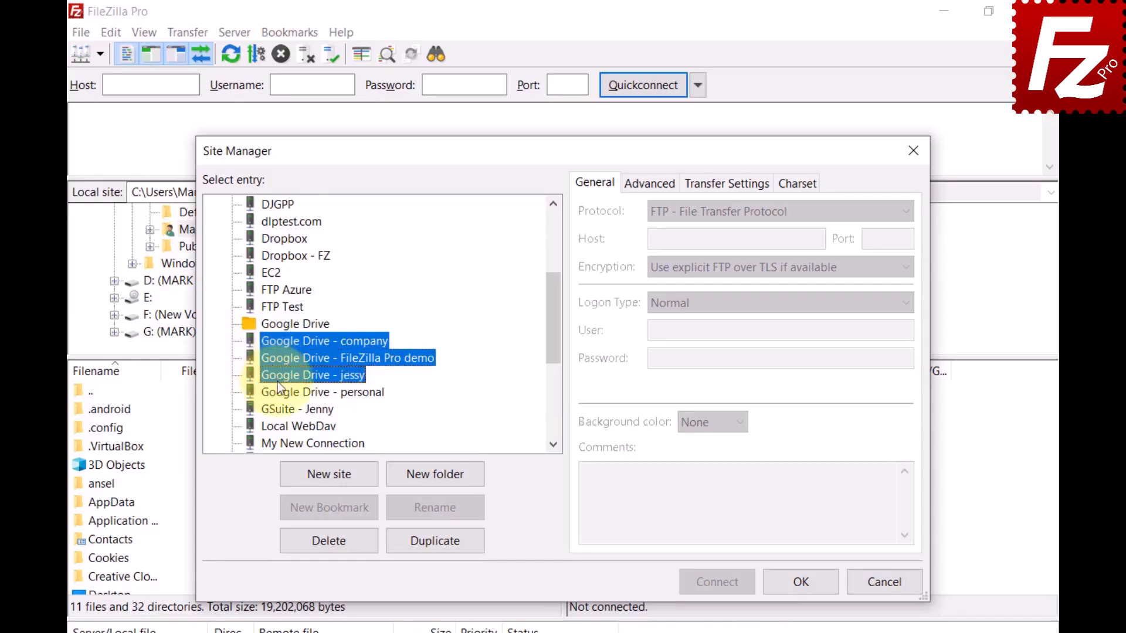
ctrl+click(277, 392)
ctrl+click(276, 326)
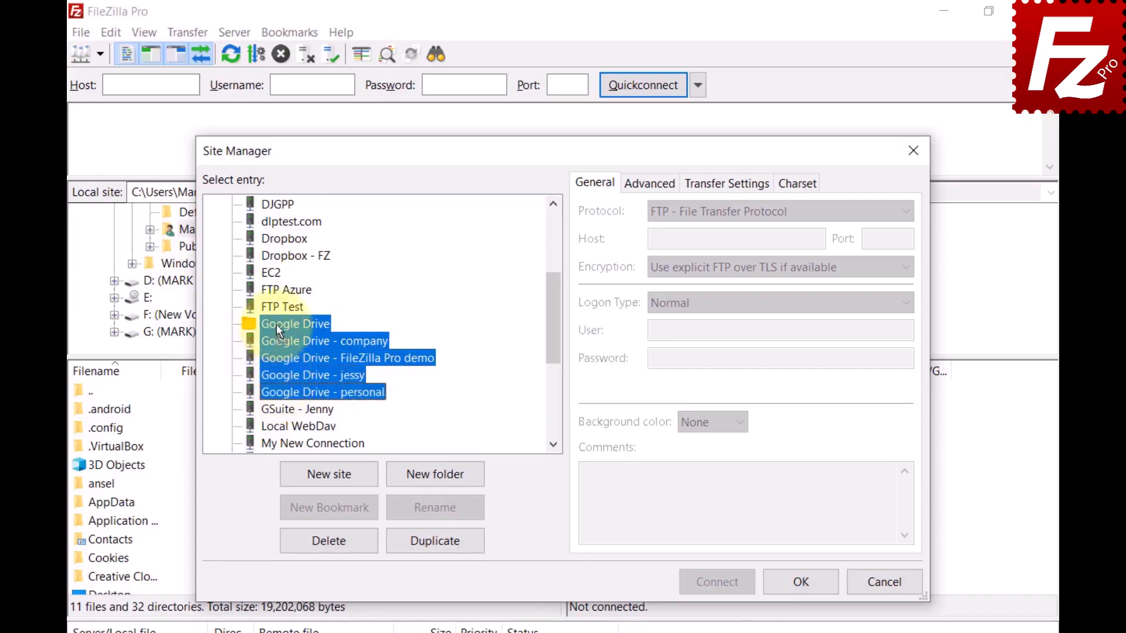
drag(277, 392, 276, 325)
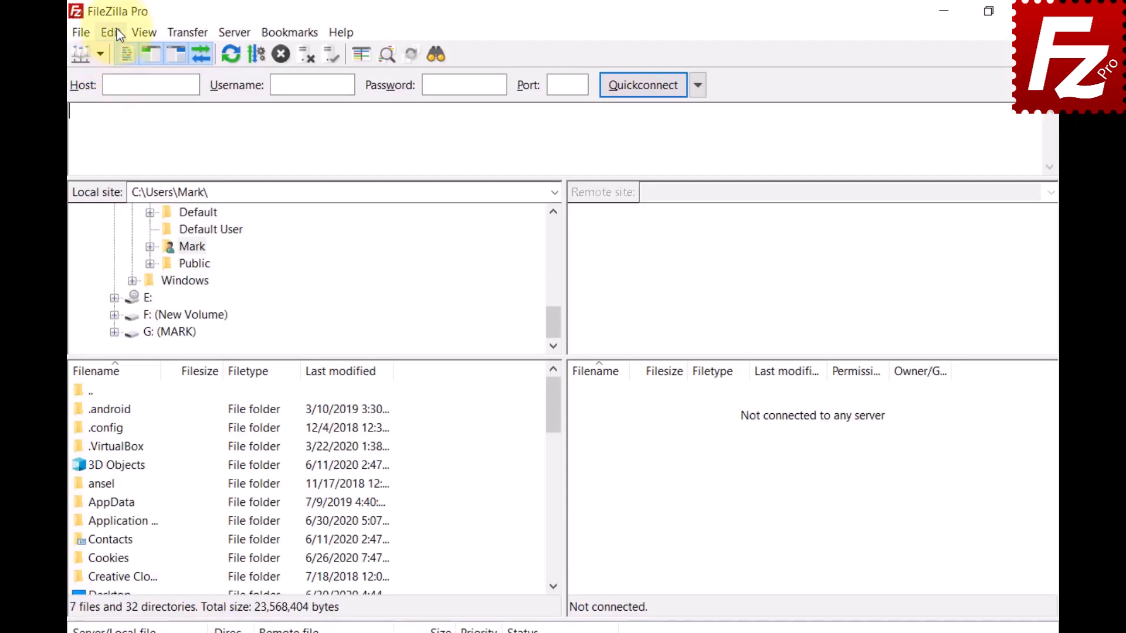
- In Settings > File lists, set the sorting mode to 'Sort directories inline'
click(113, 32)
click(132, 94)
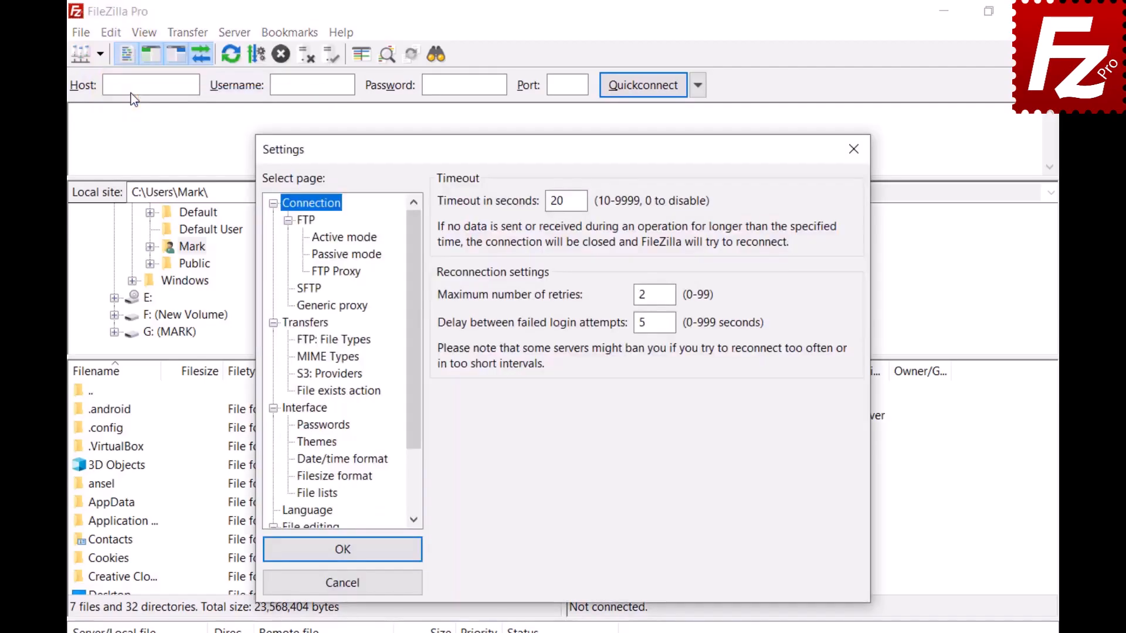
click(304, 408)
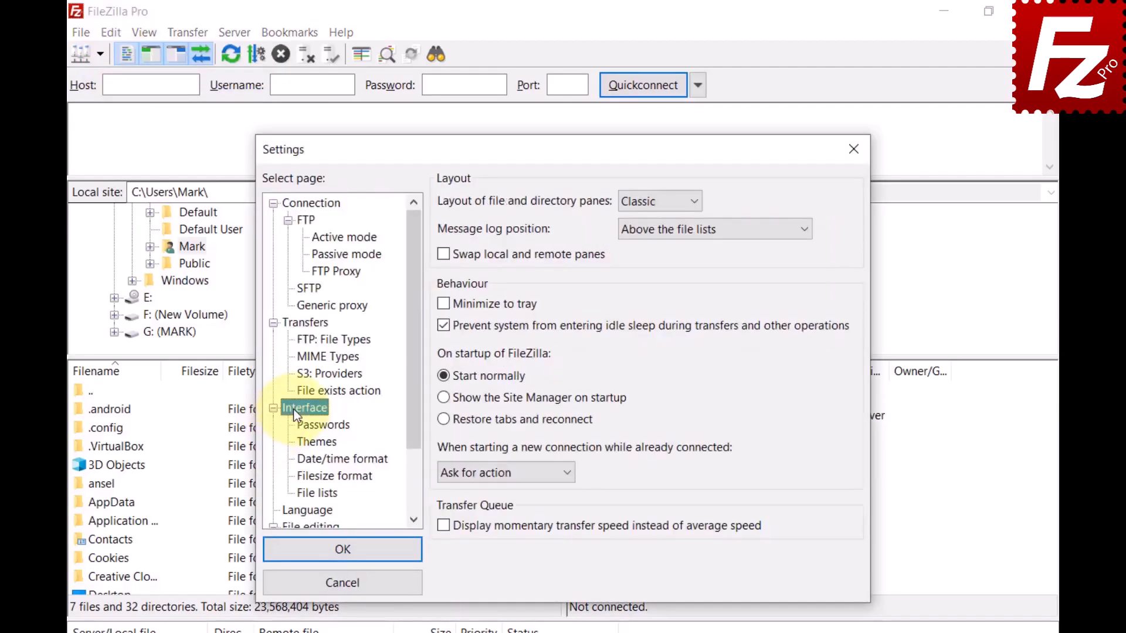
click(317, 492)
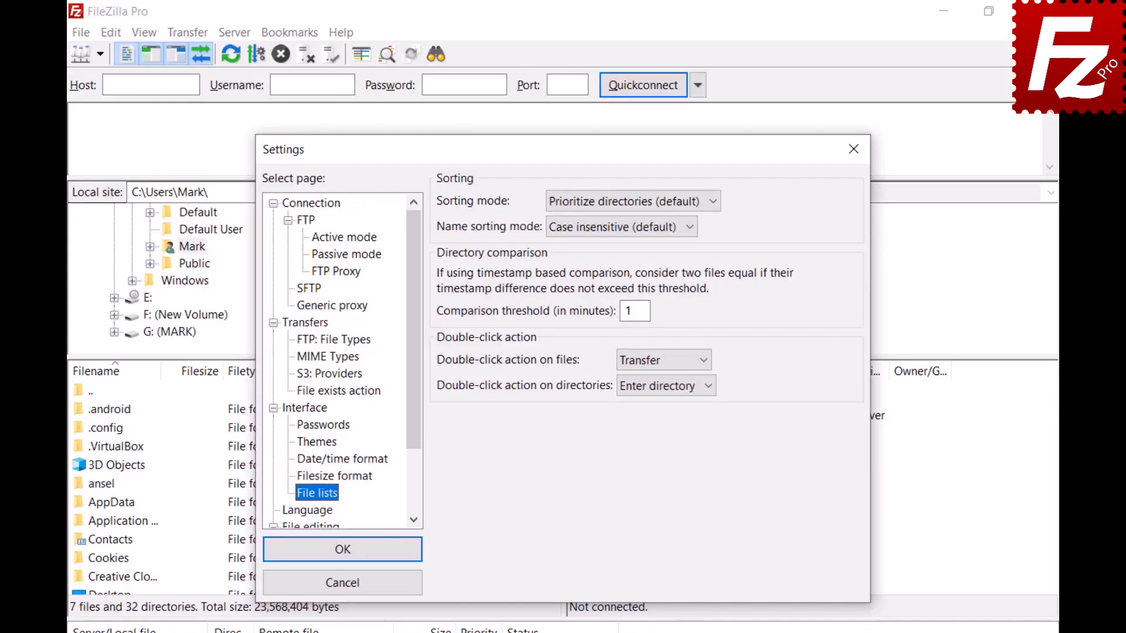
click(711, 200)
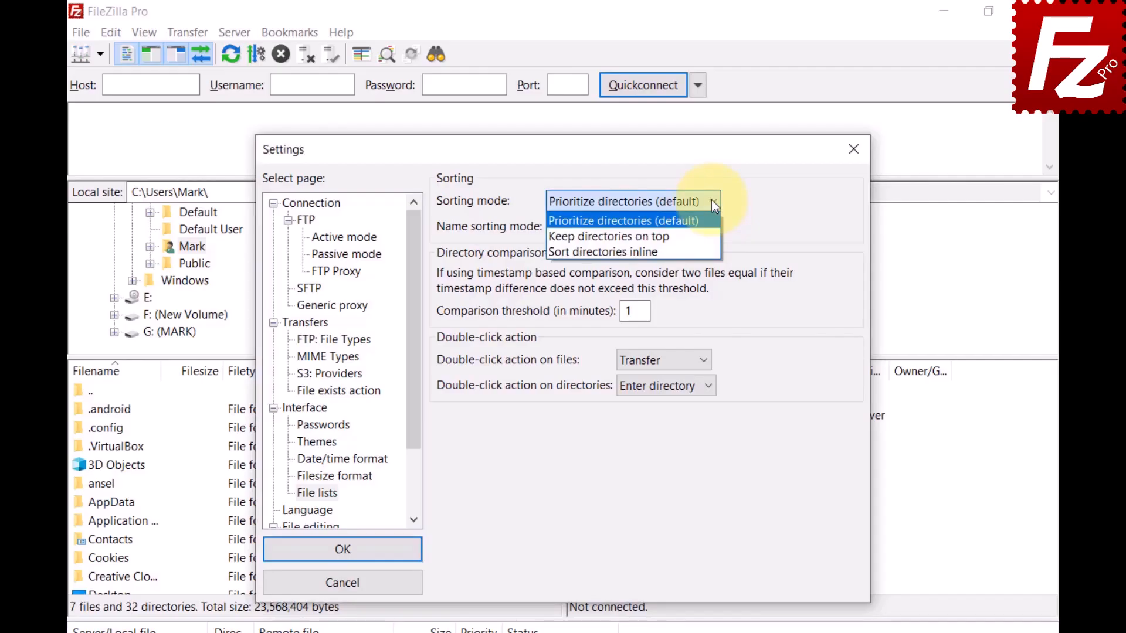
click(712, 235)
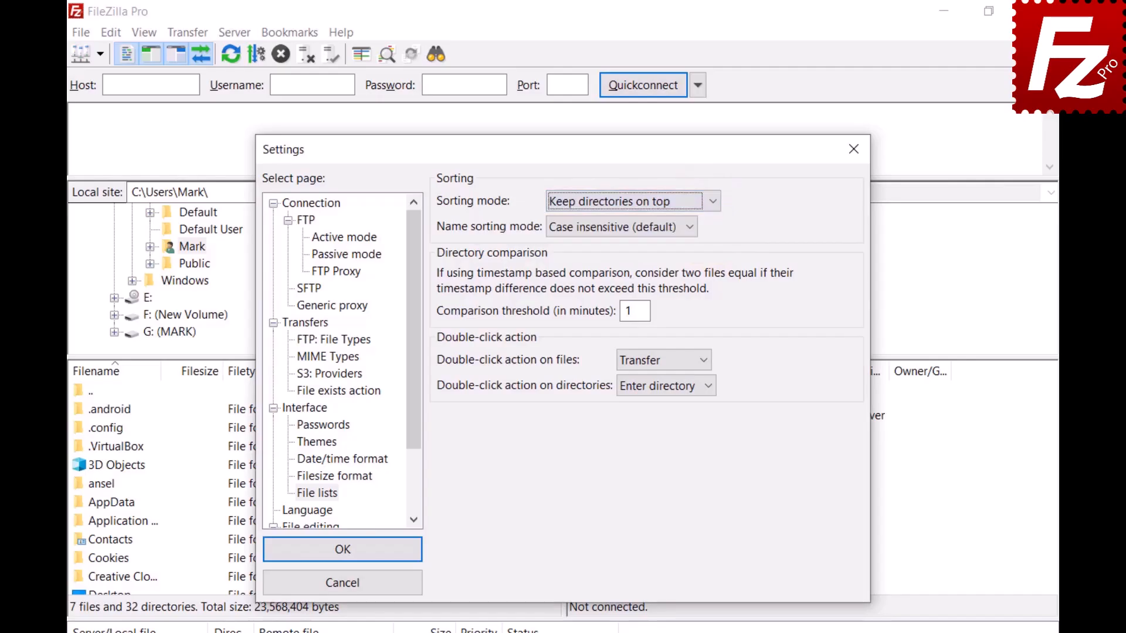
click(713, 203)
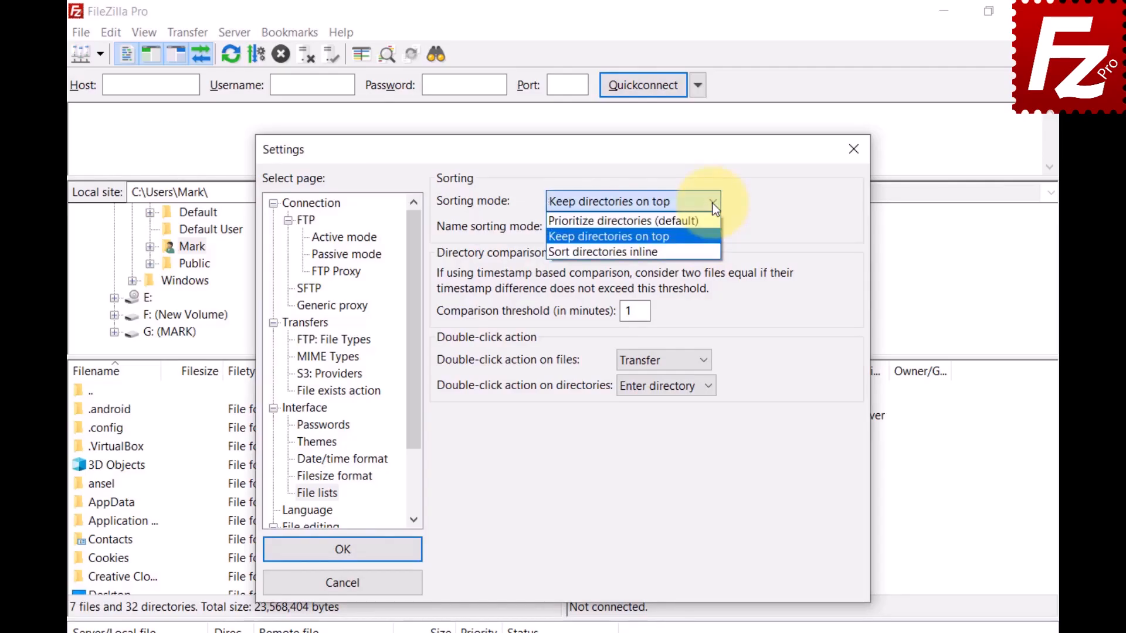
click(714, 204)
key(Down)
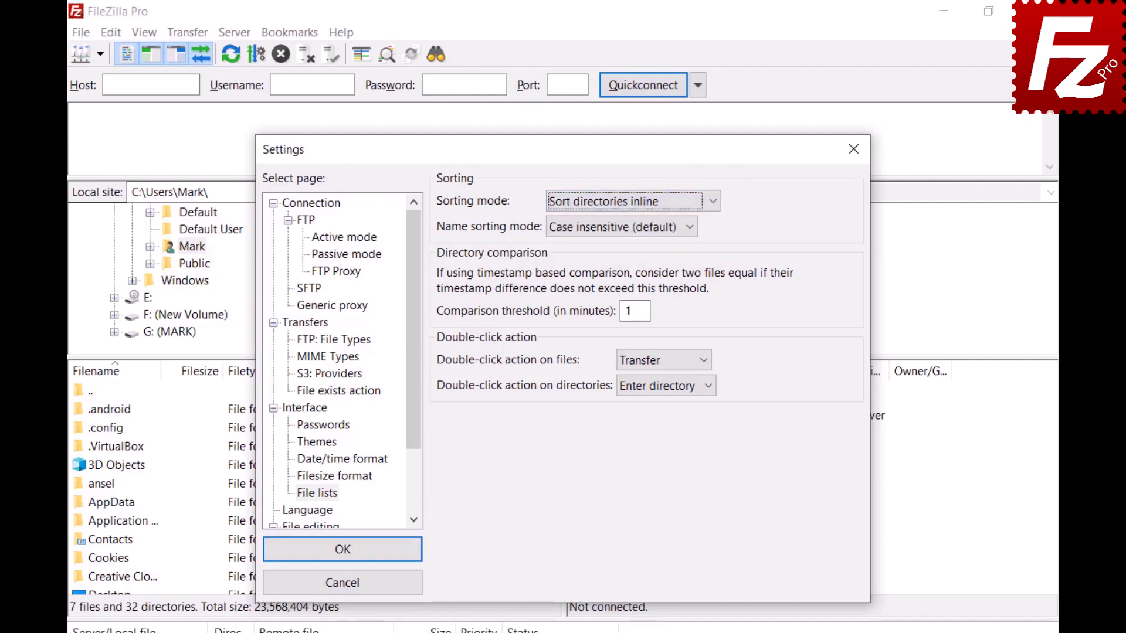
- Set the name sorting mode to Natural sort
click(692, 229)
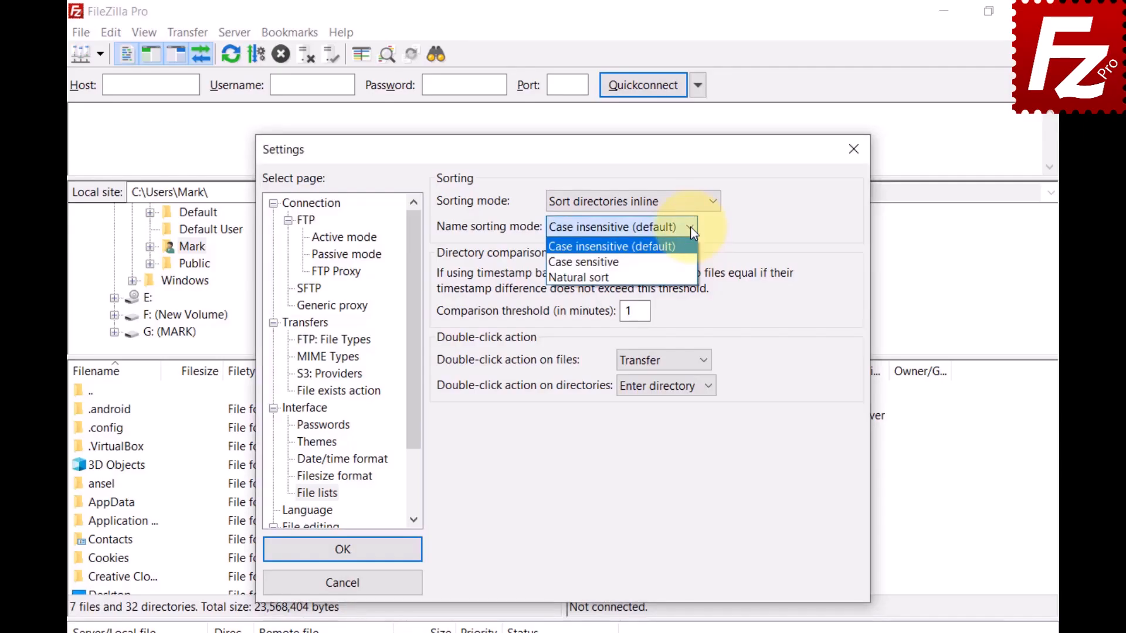
click(587, 261)
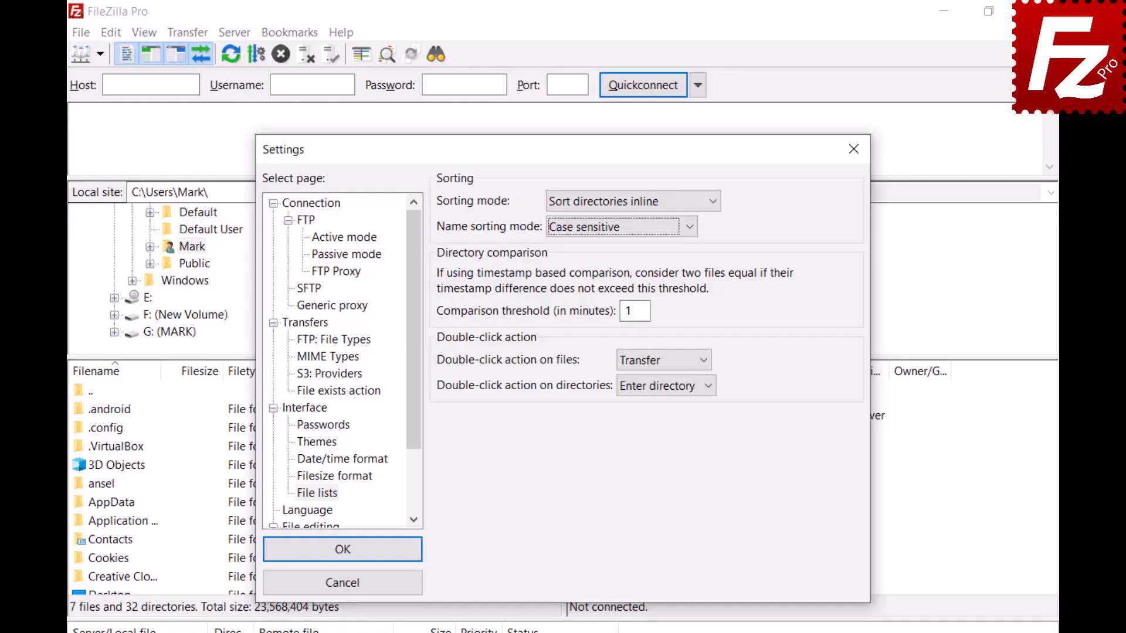
click(690, 228)
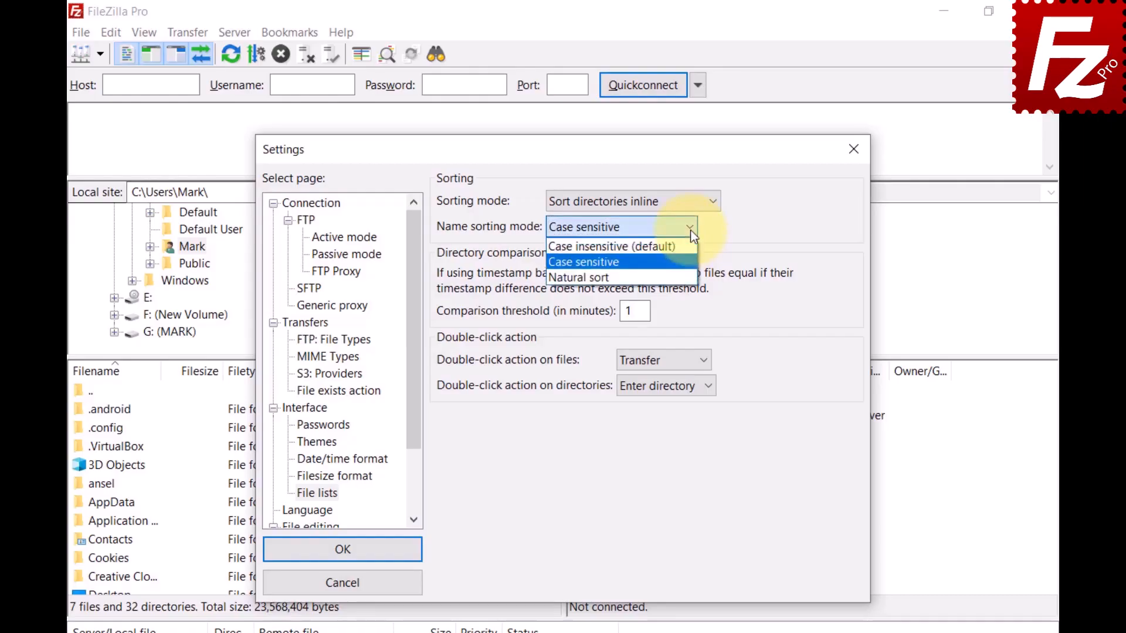
click(690, 276)
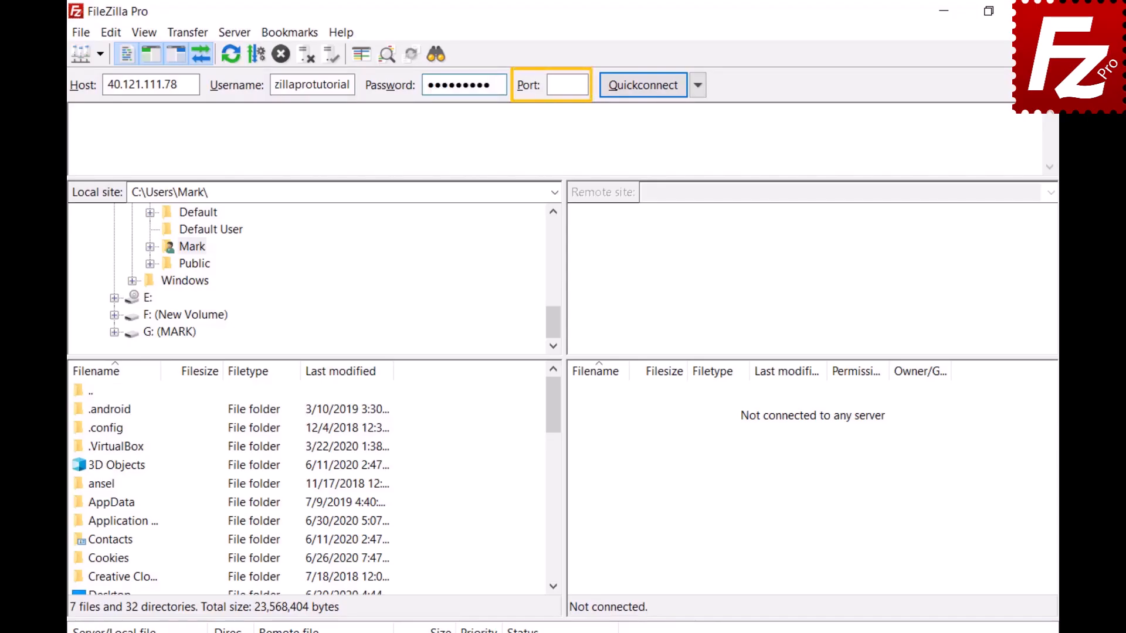
- Quickconnect to 40.121.111.78 using the entered username and password
click(645, 88)
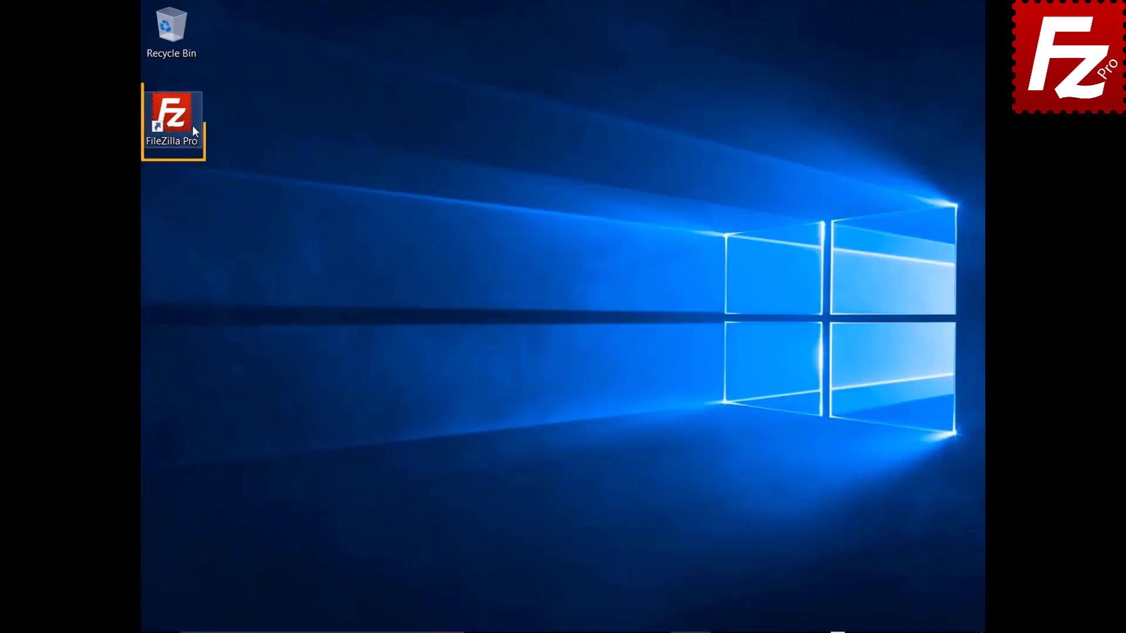
- Launch FileZilla Pro from the desktop shortcut
double_click(178, 122)
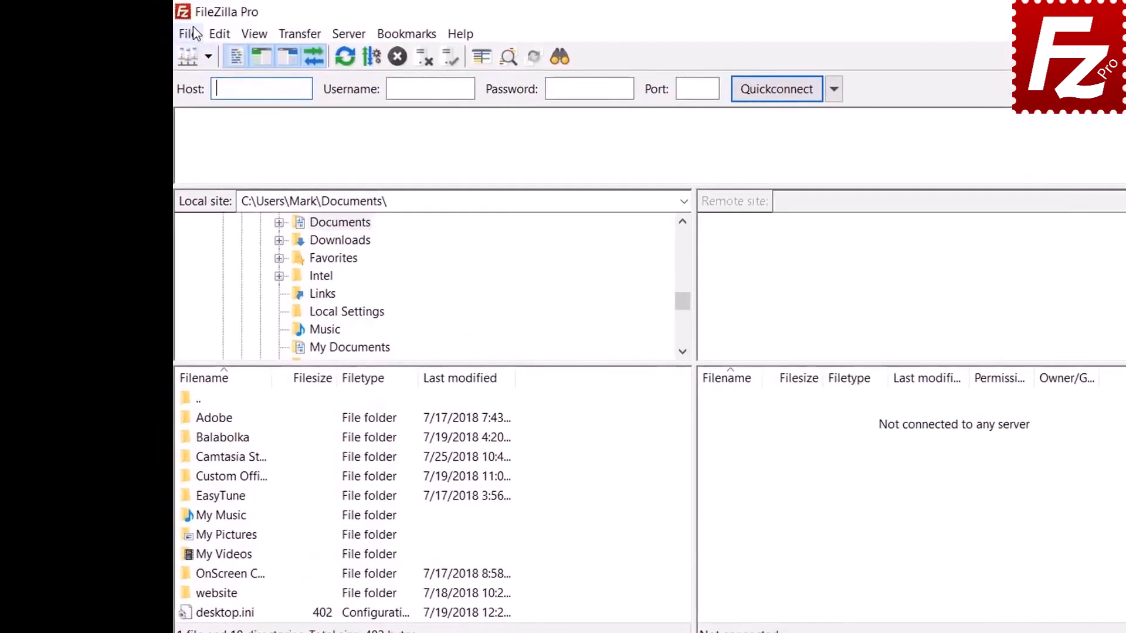
click(187, 34)
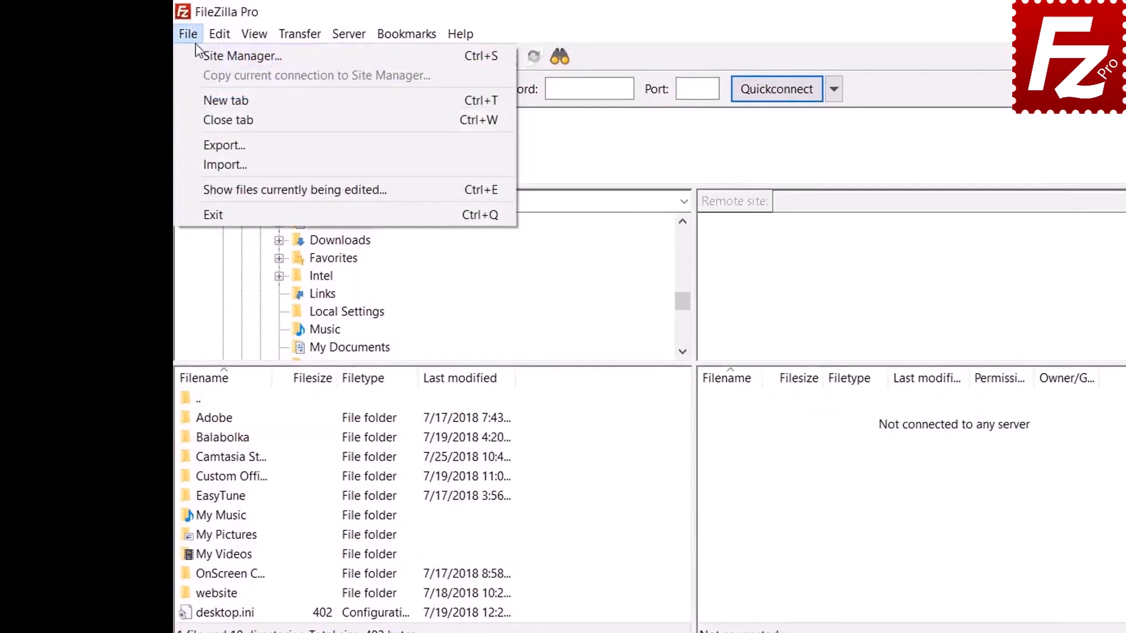
click(198, 54)
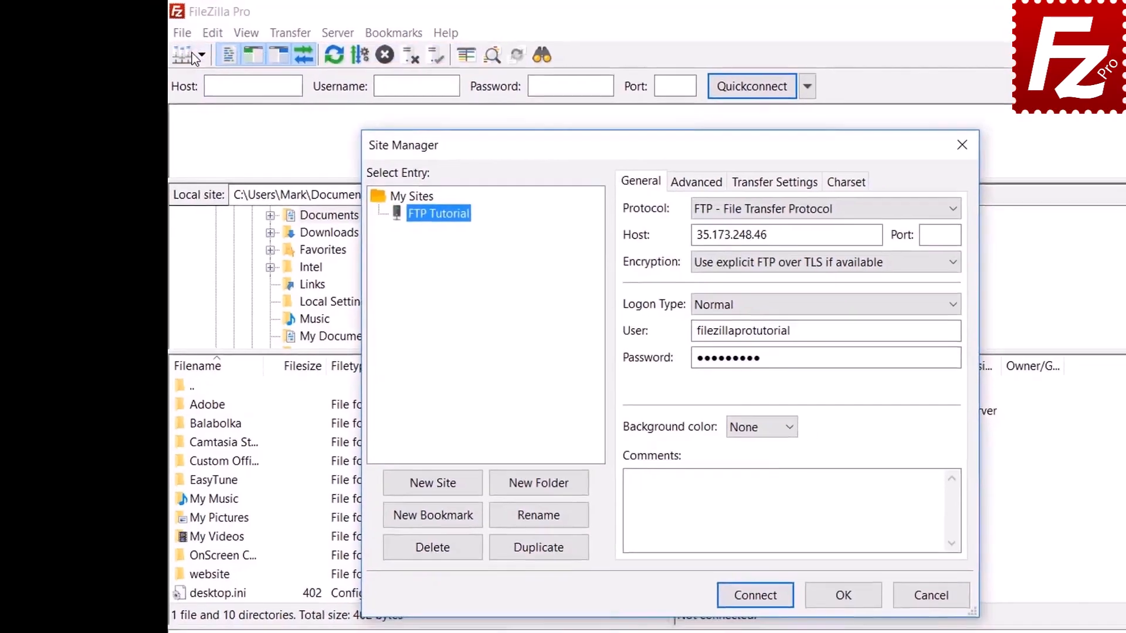
click(204, 85)
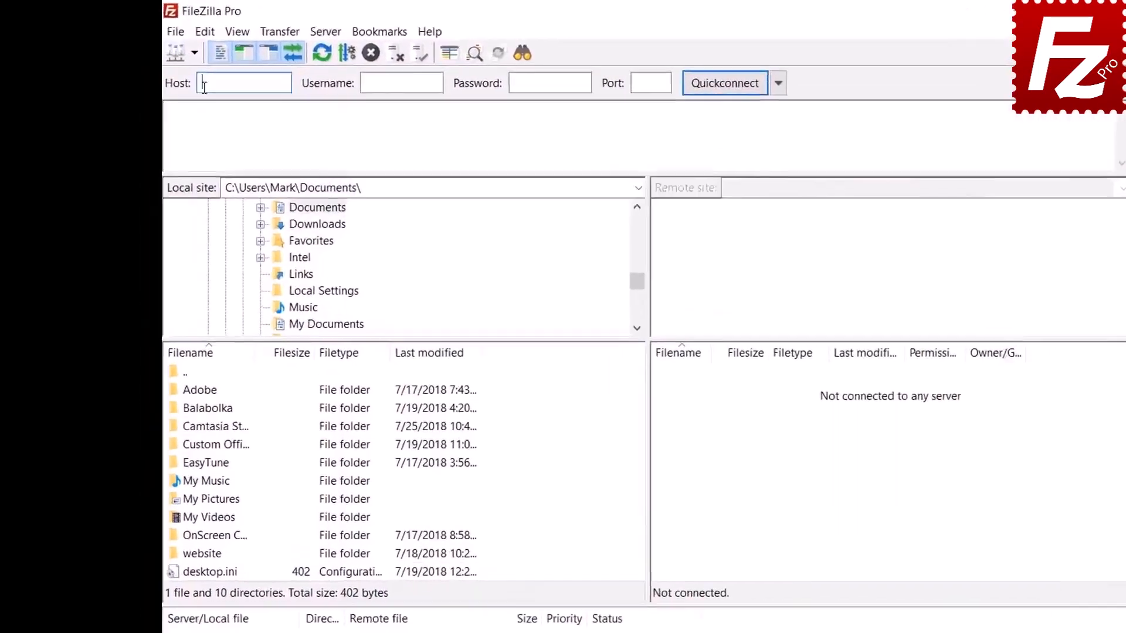
- In Settings > Passwords, protect saved passwords with a master password entered twice, and apply
click(205, 32)
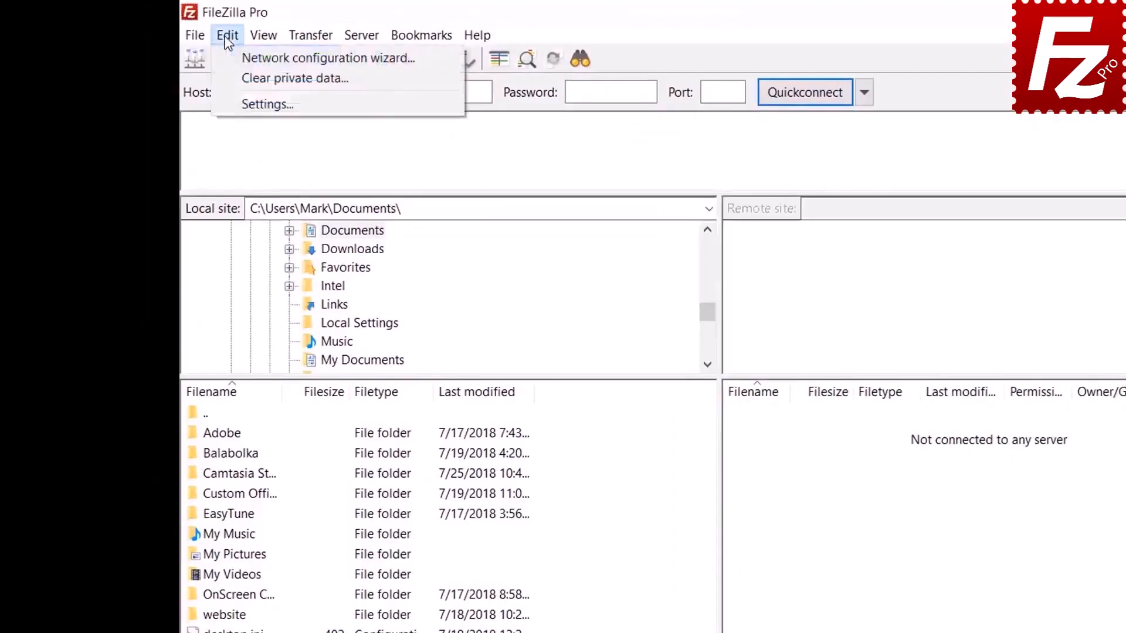
click(237, 100)
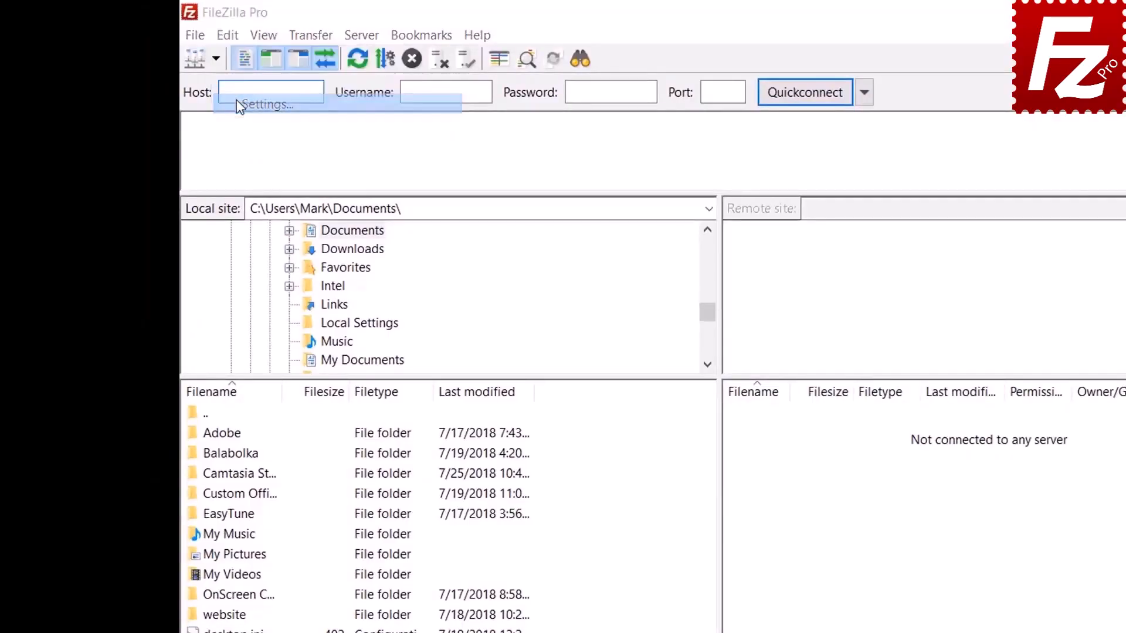
click(434, 472)
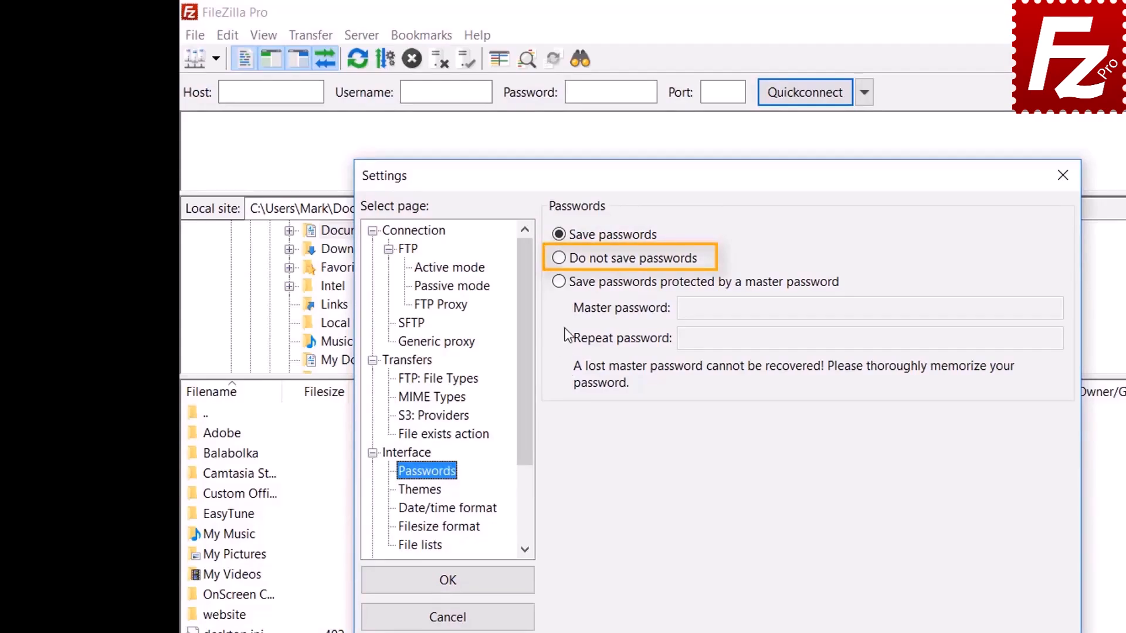
click(562, 283)
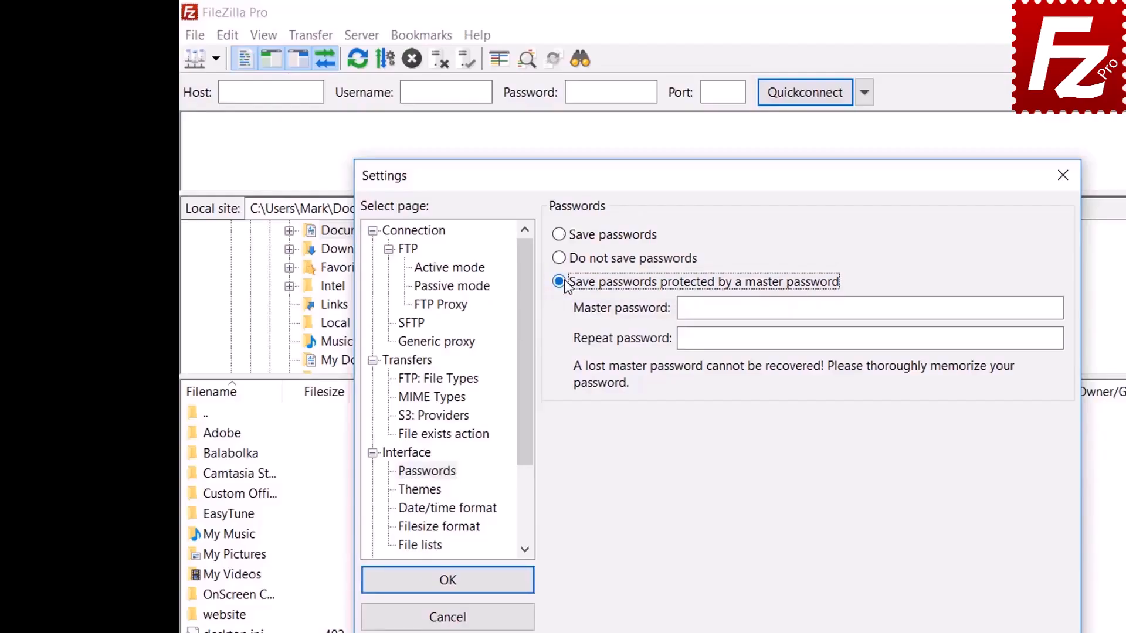
click(918, 308)
text(••••••)
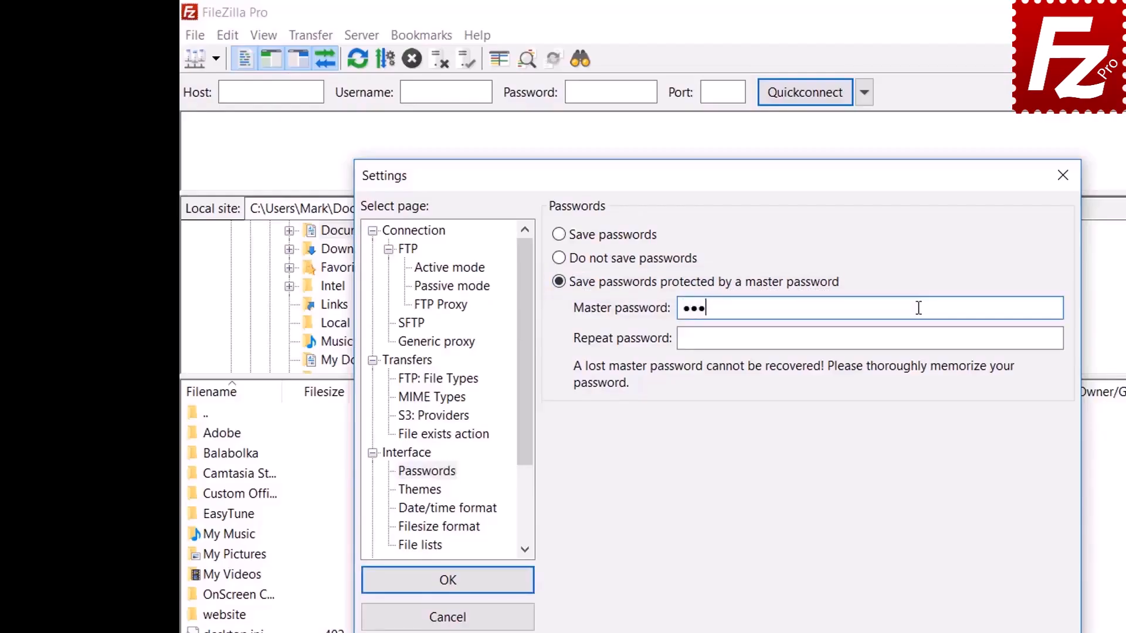
text(••••)
click(894, 340)
text(•••••)
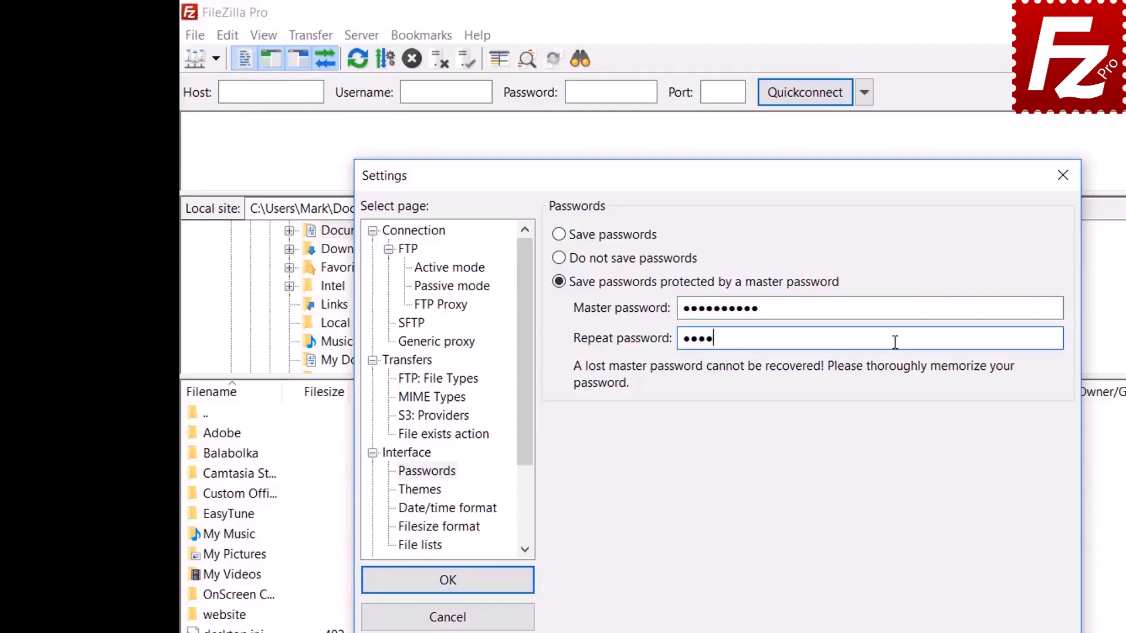
text(•••••)
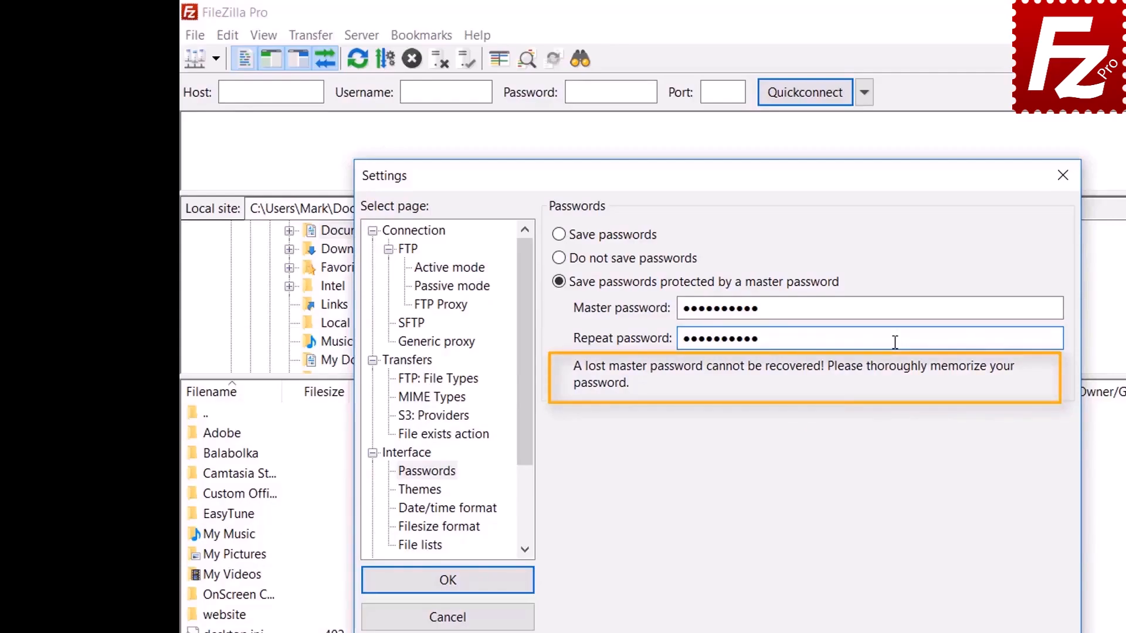
click(449, 585)
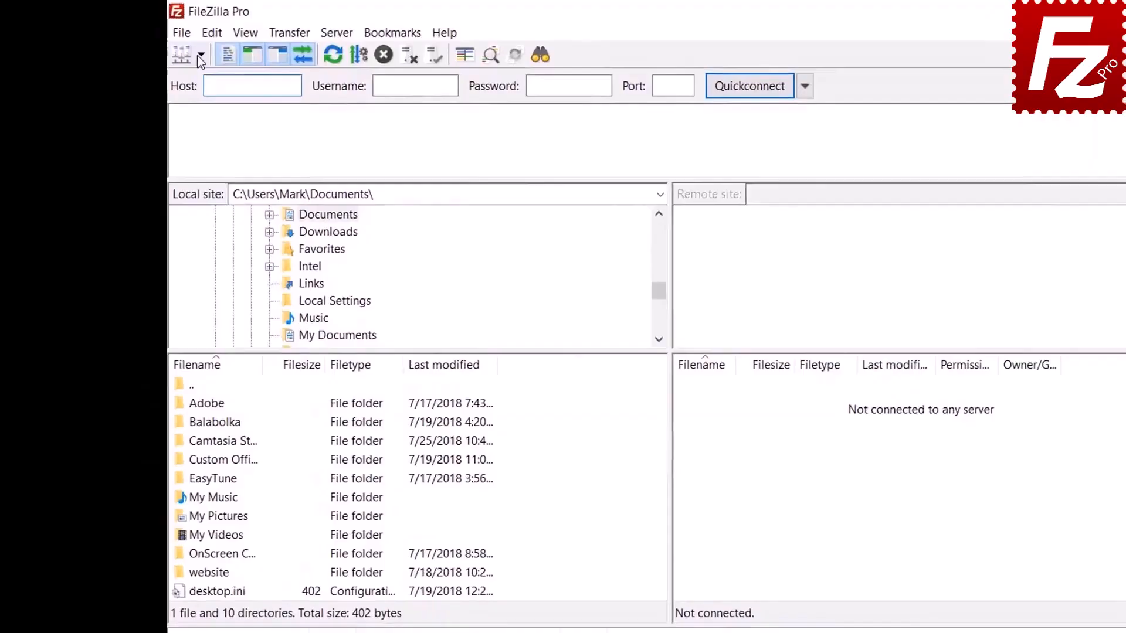
- Connect to the saved FTP Tutorial site, unlocking it with the master password
click(200, 57)
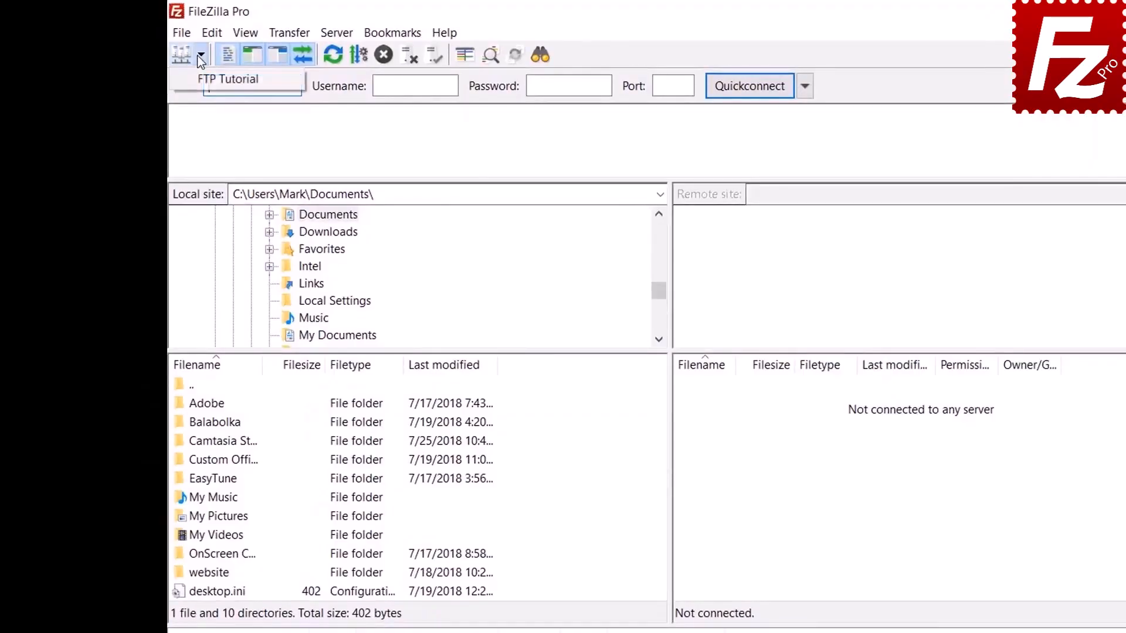
click(199, 79)
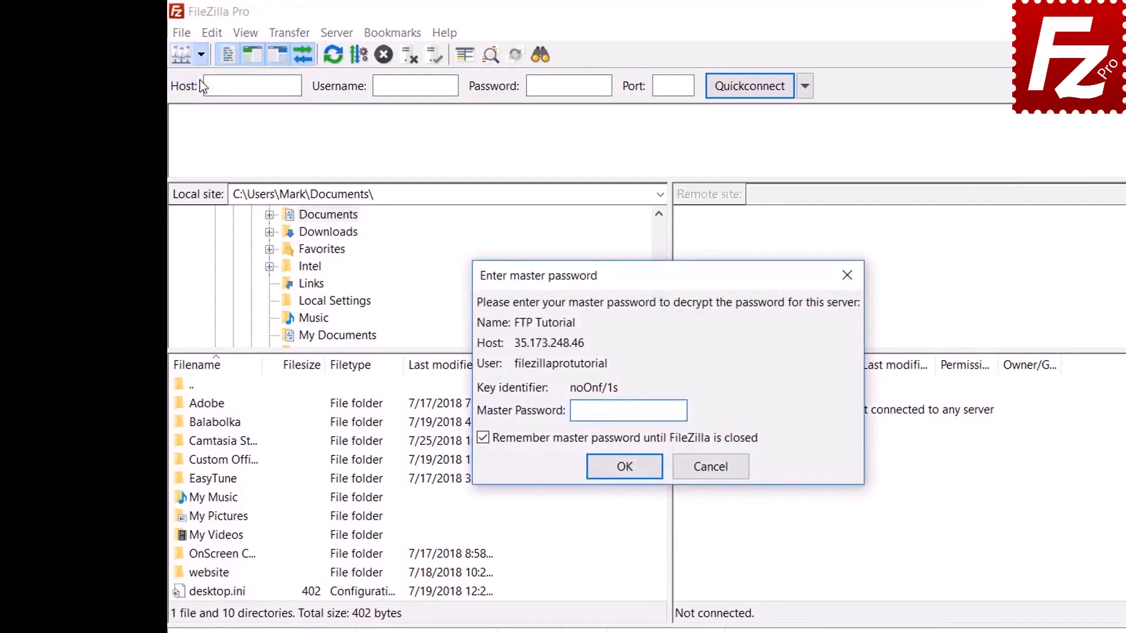
text(•••••••••)
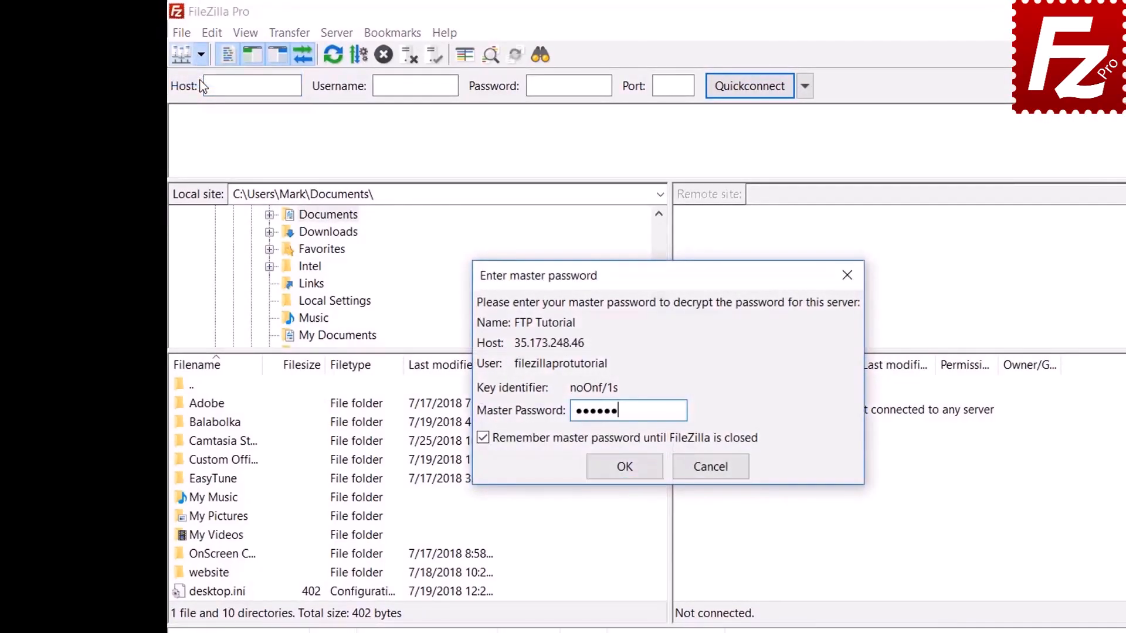
text(•)
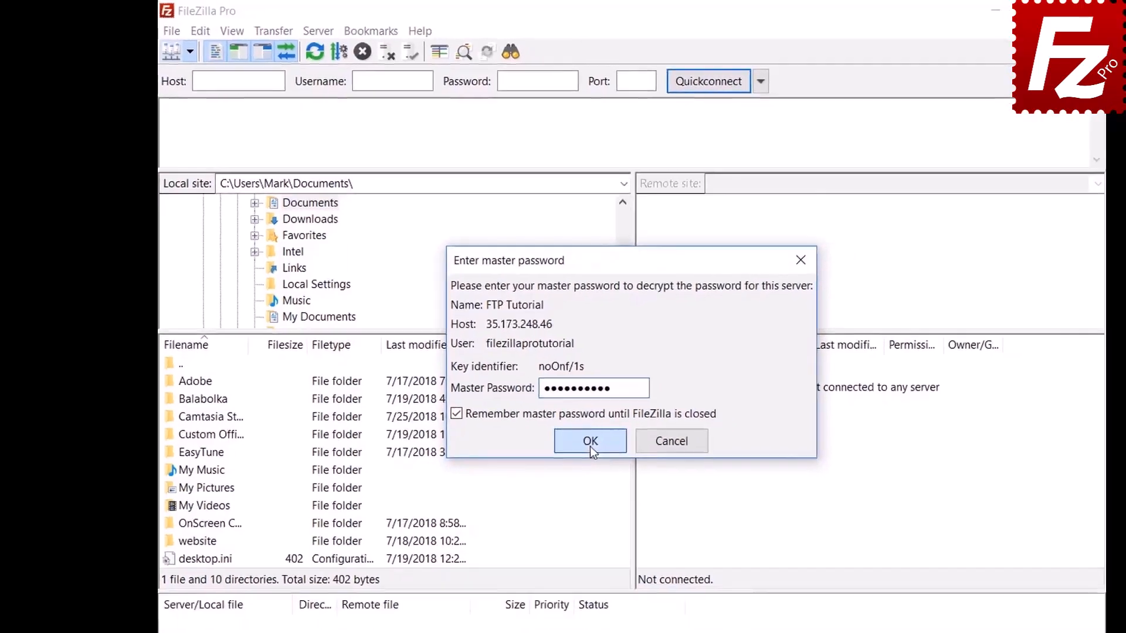
click(590, 443)
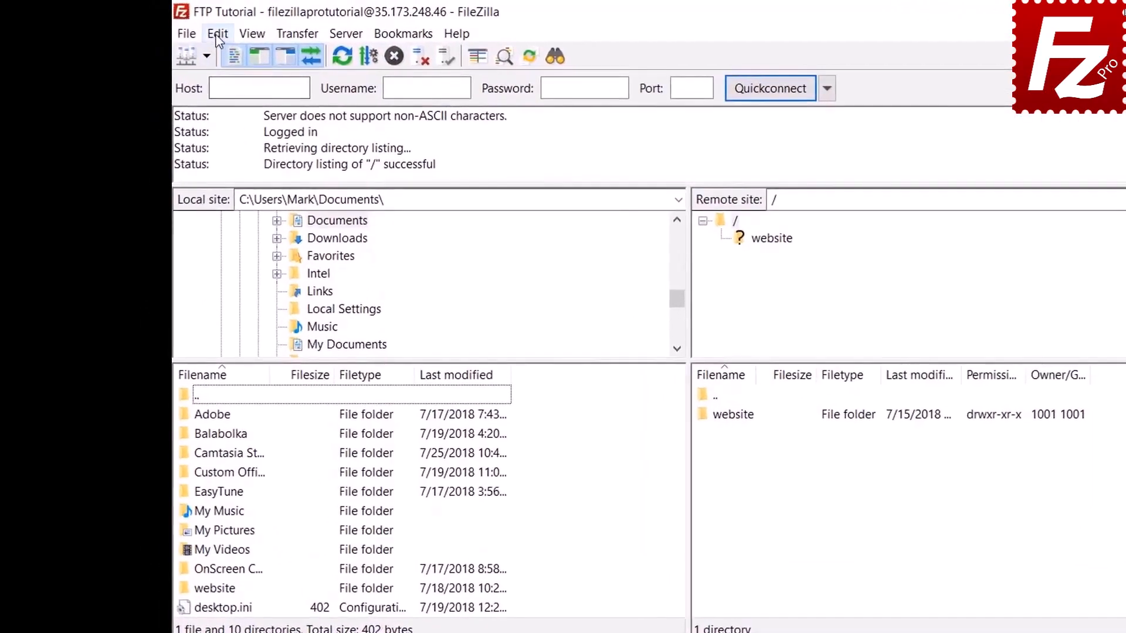
- Try switching Passwords settings back to plain saved passwords, then cancel the master-password prompt and settings
click(178, 27)
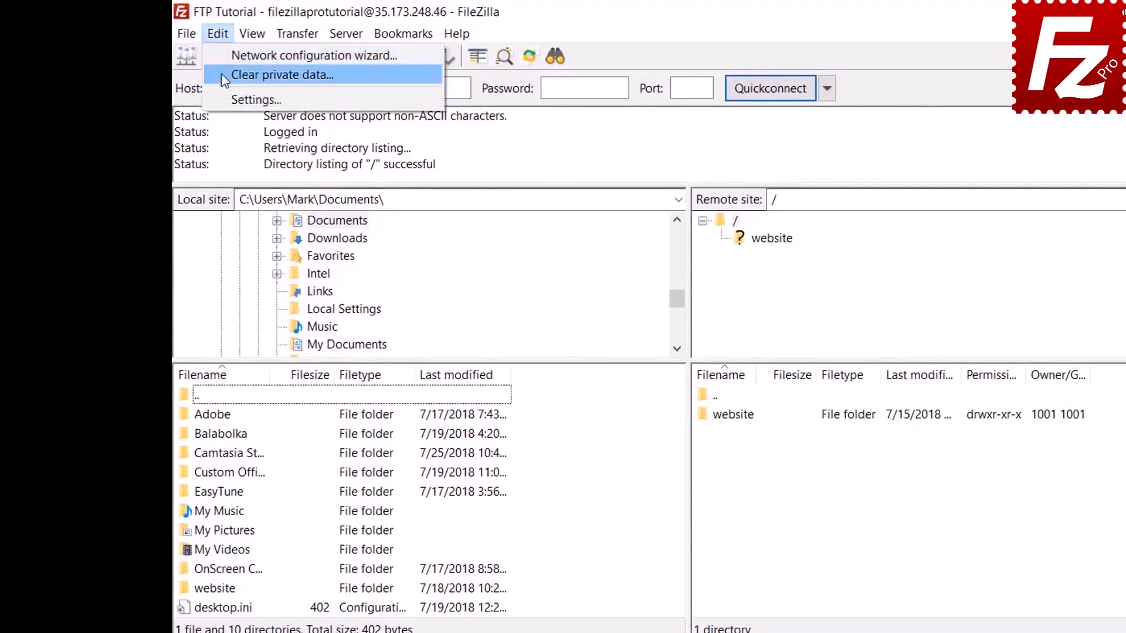
click(224, 98)
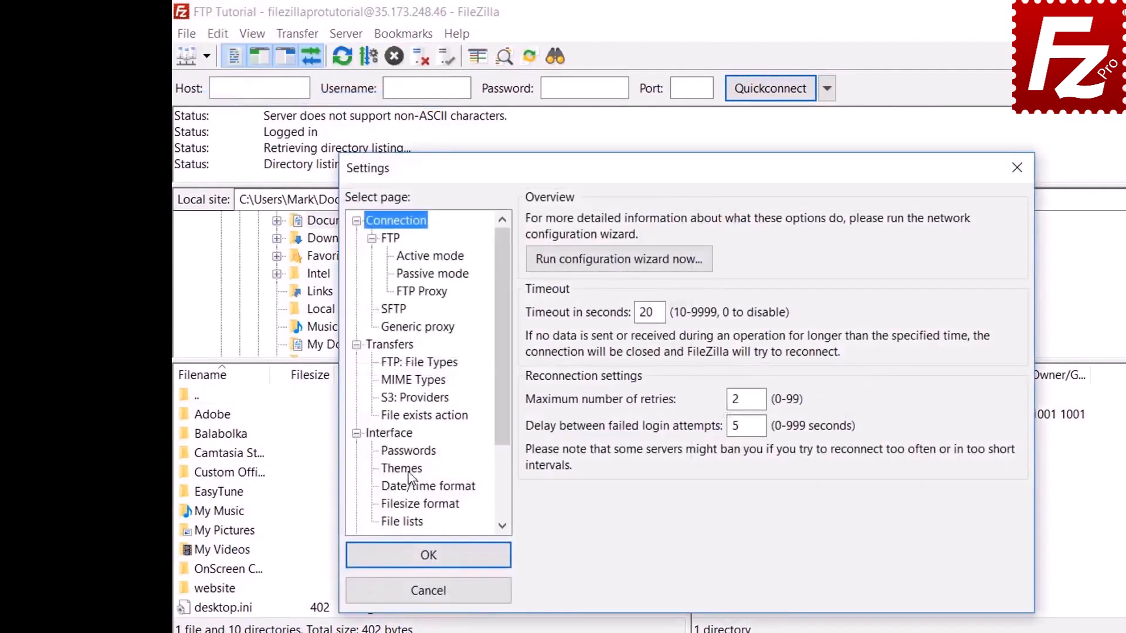
click(408, 450)
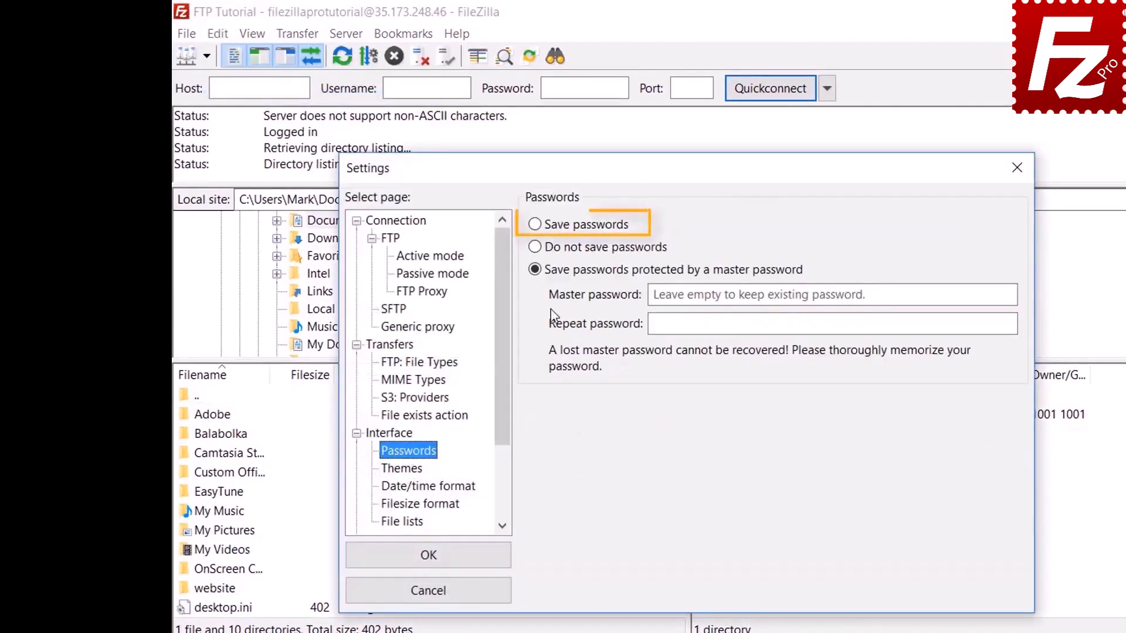
click(539, 229)
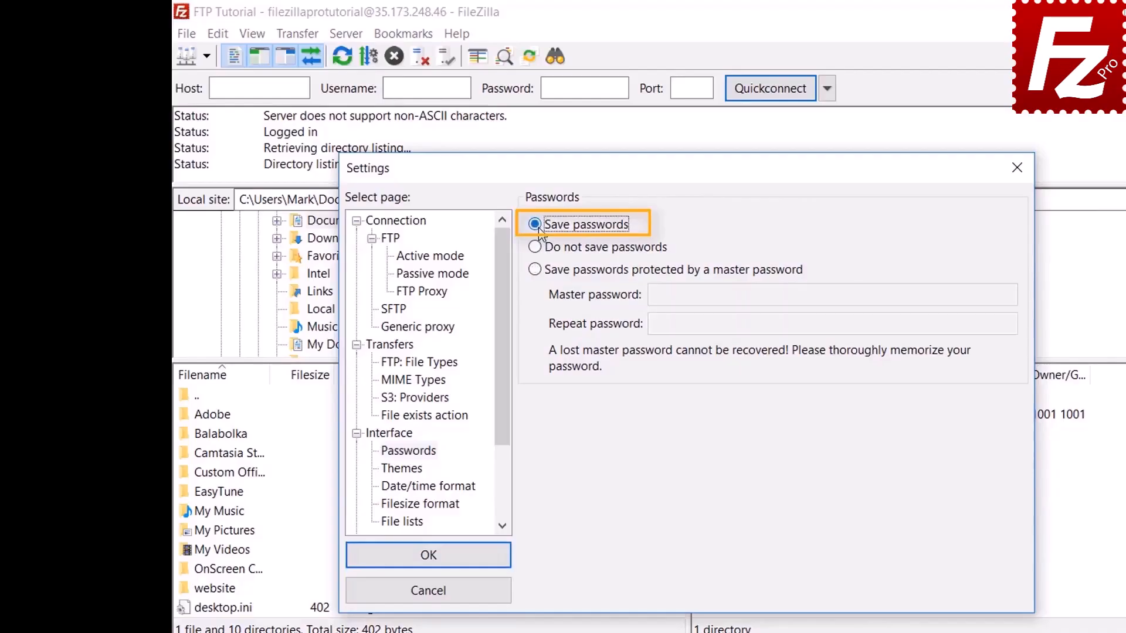
click(442, 565)
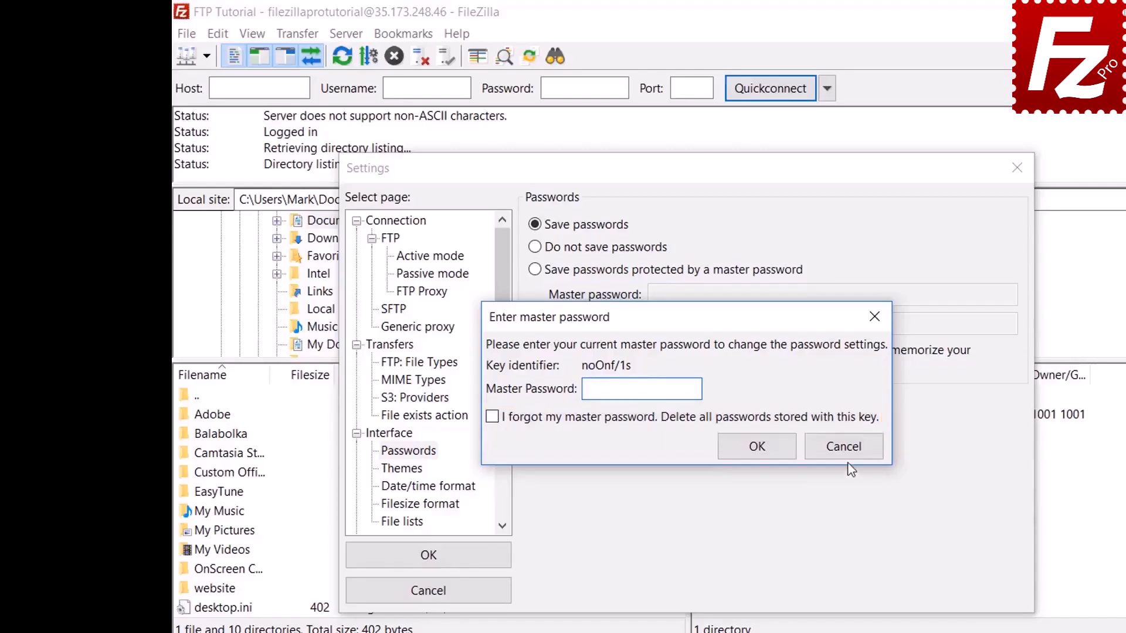
click(843, 446)
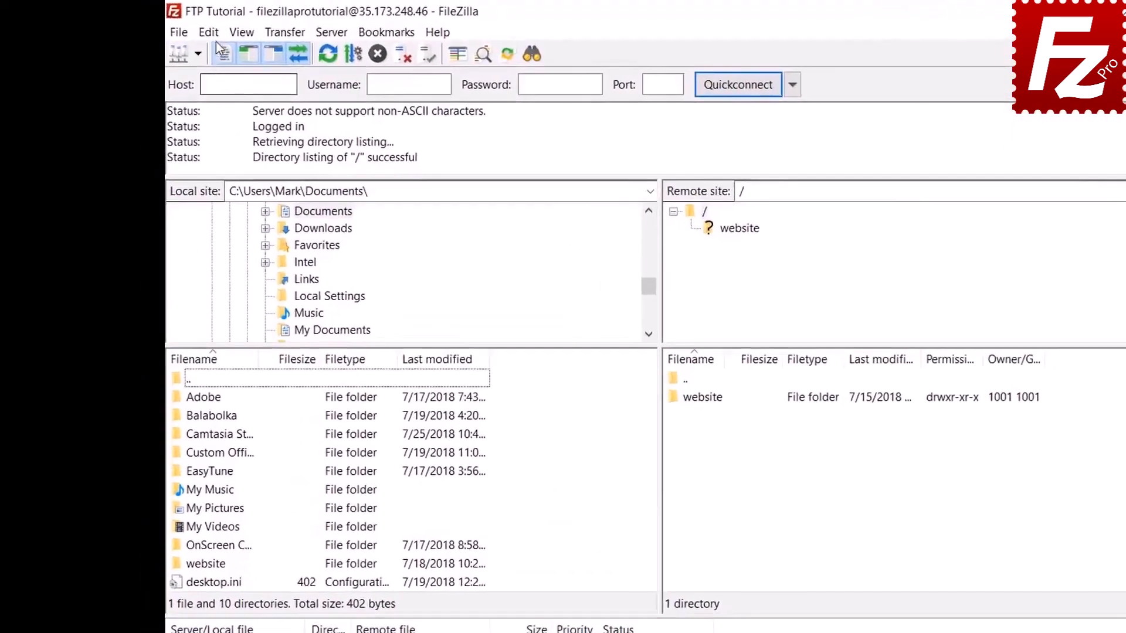
- Clear private data, removing the quickconnect history and reconnect information
click(218, 34)
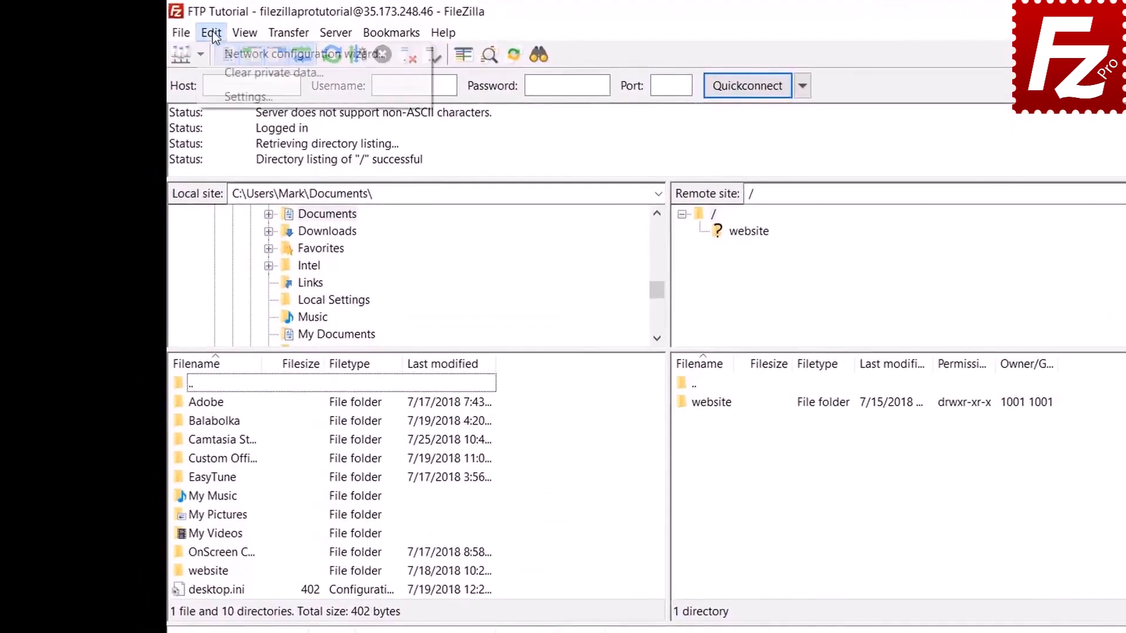
click(217, 72)
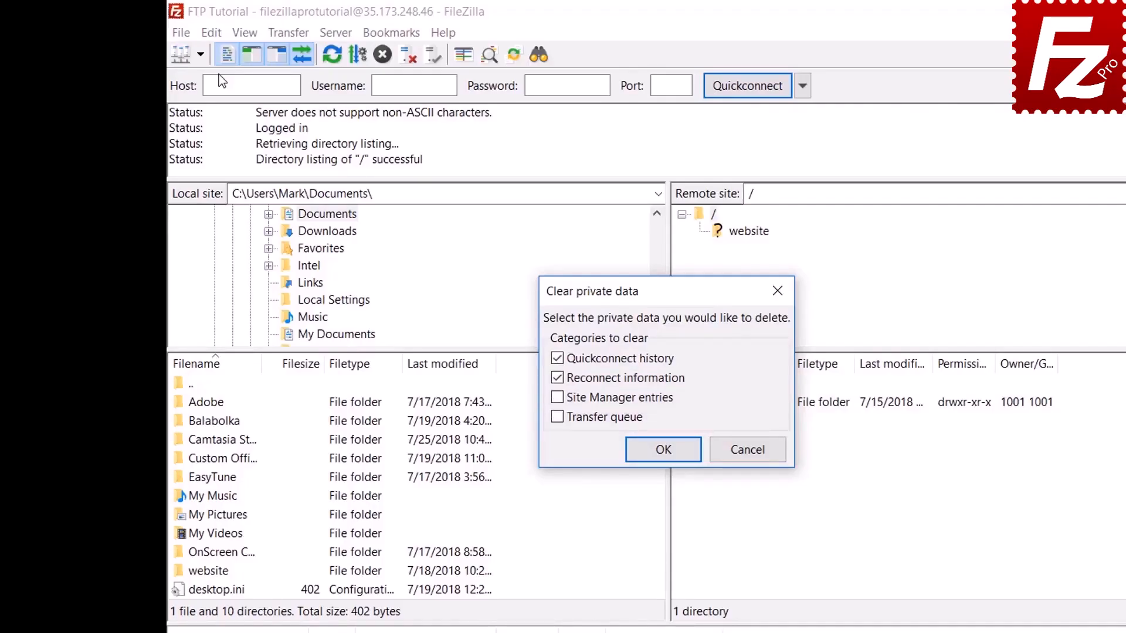
click(660, 450)
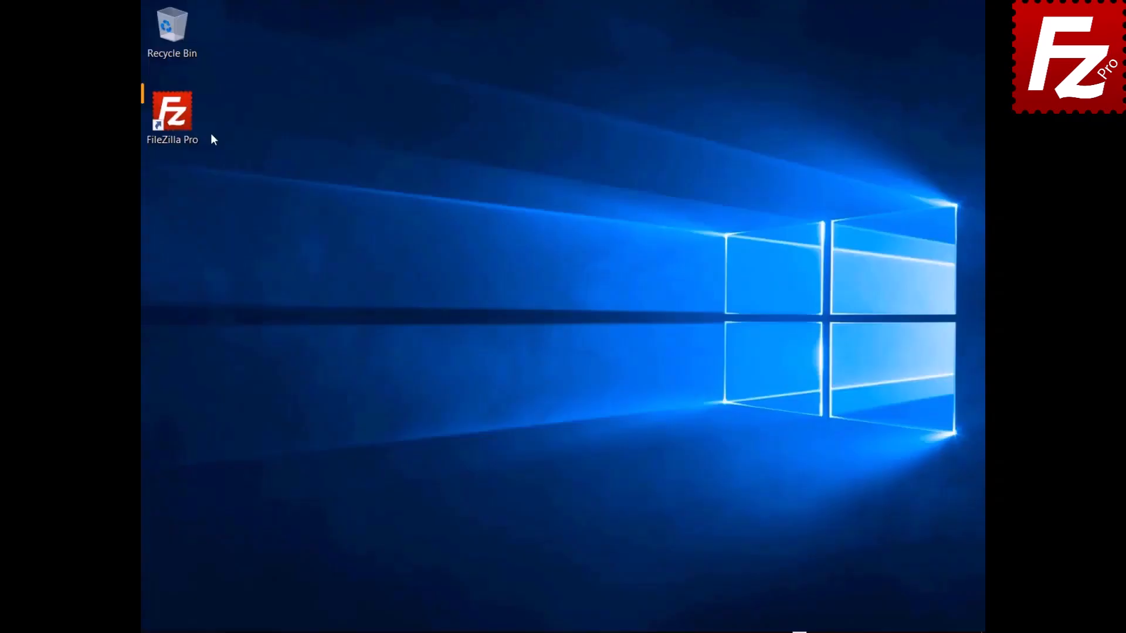
- Relaunch FileZilla Pro and connect to the saved FTP Tutorial site from the Site Manager dropdown
double_click(179, 124)
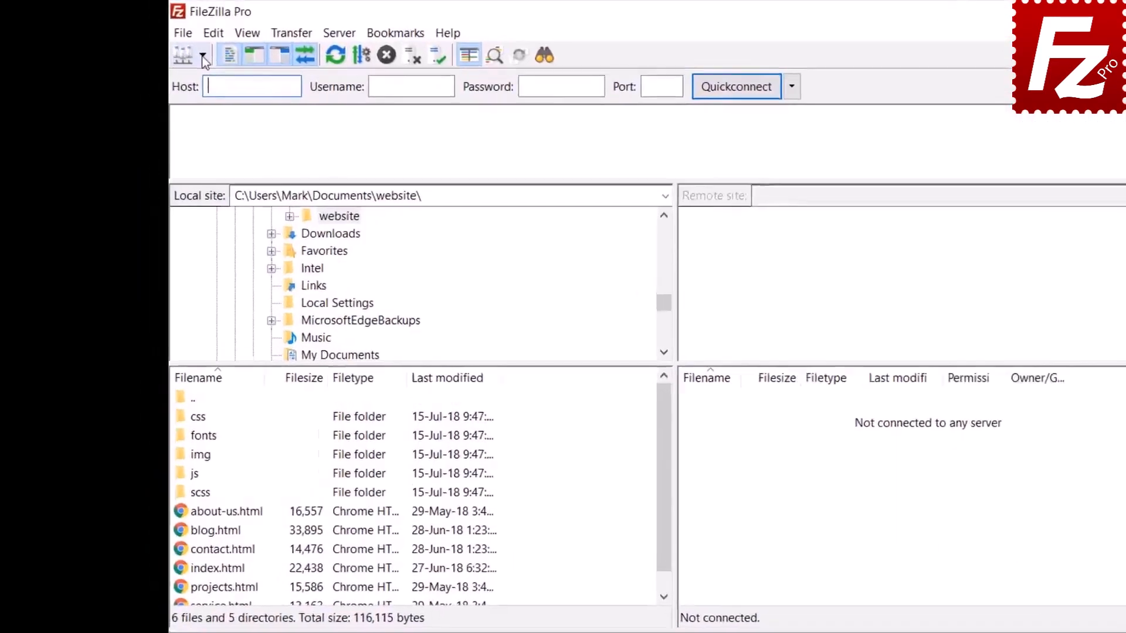
click(169, 44)
click(252, 97)
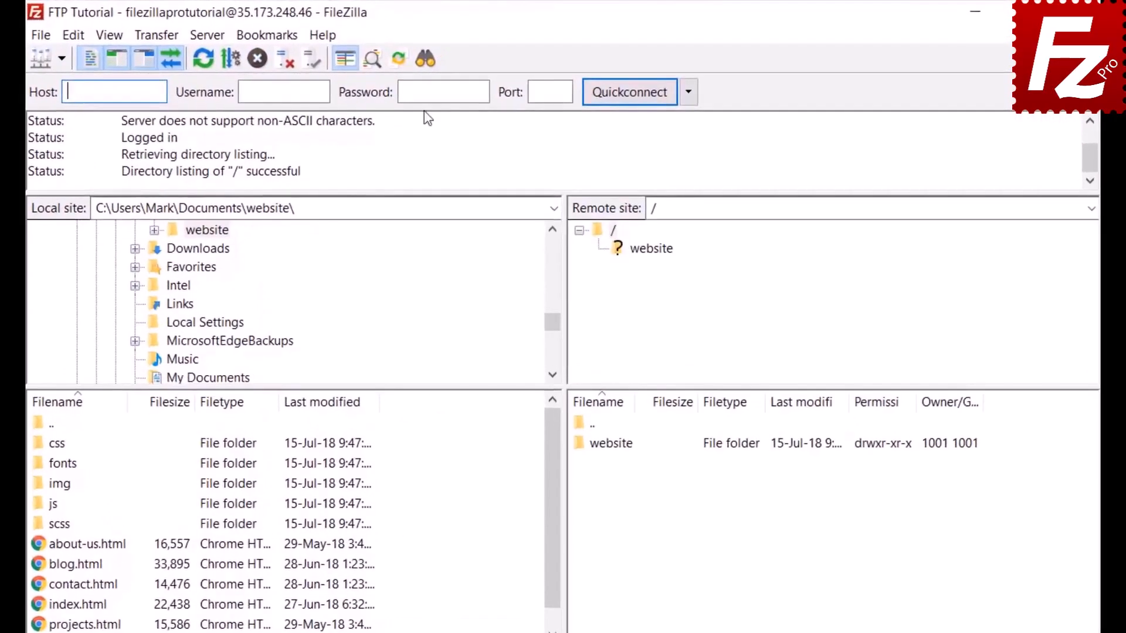
- Start a file search matching all conditions where Filename contains .jpg
click(425, 59)
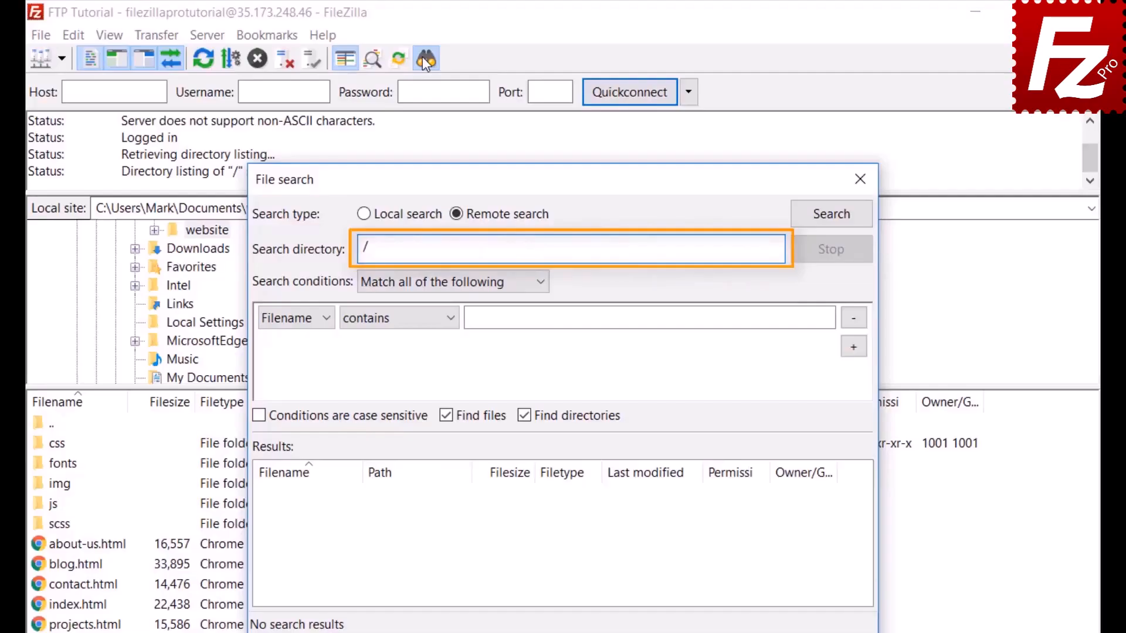
click(413, 283)
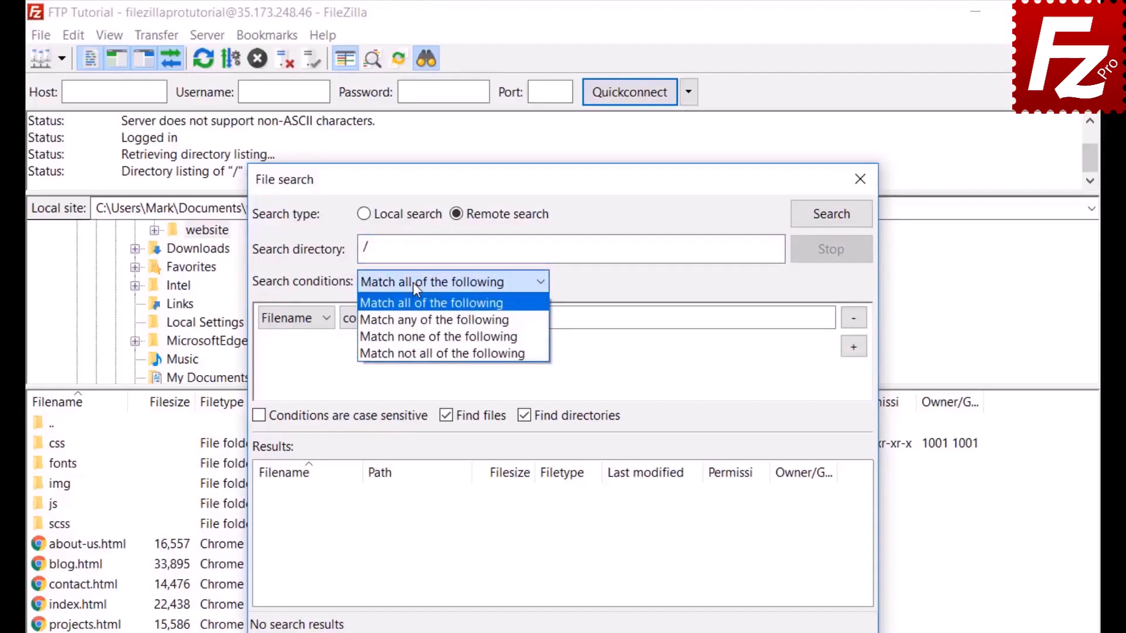
click(413, 282)
click(289, 322)
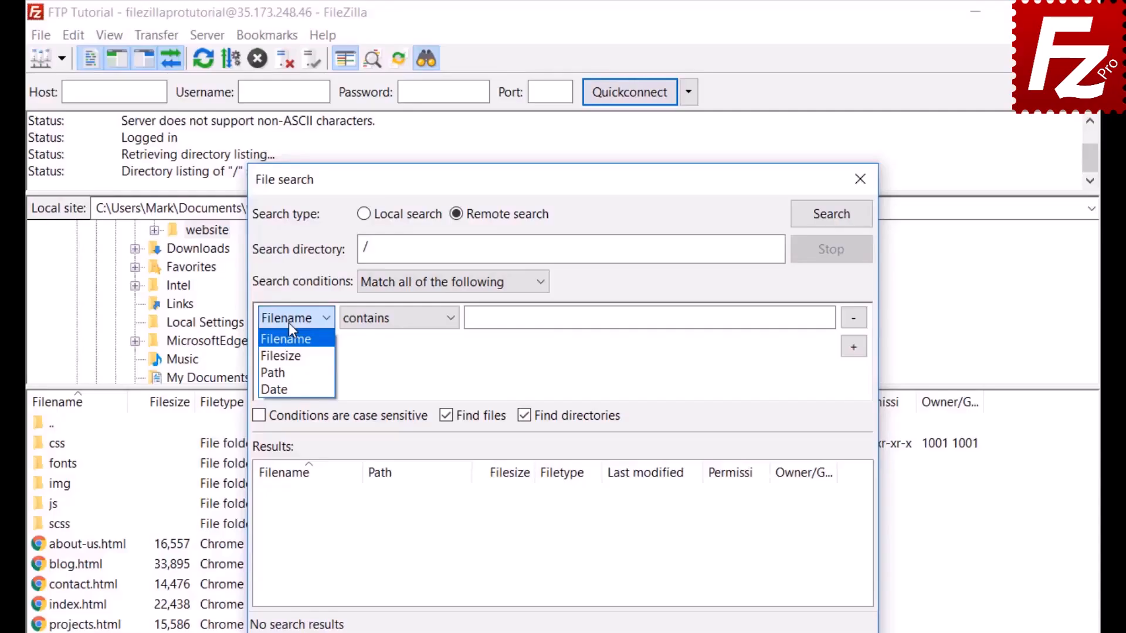
click(289, 323)
click(400, 330)
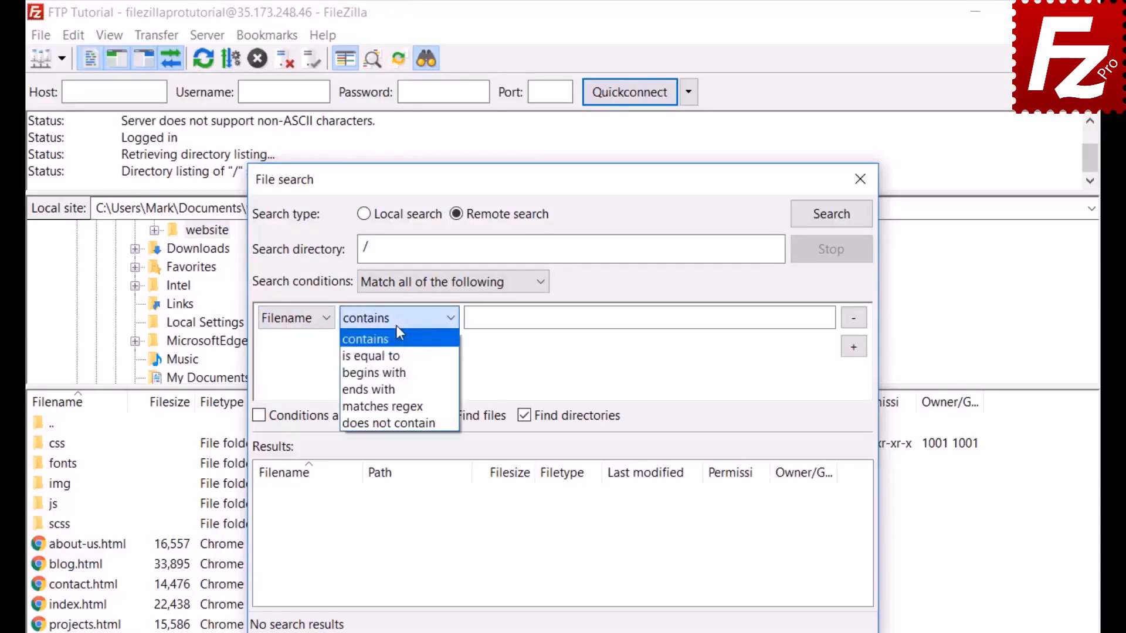
click(397, 326)
click(309, 317)
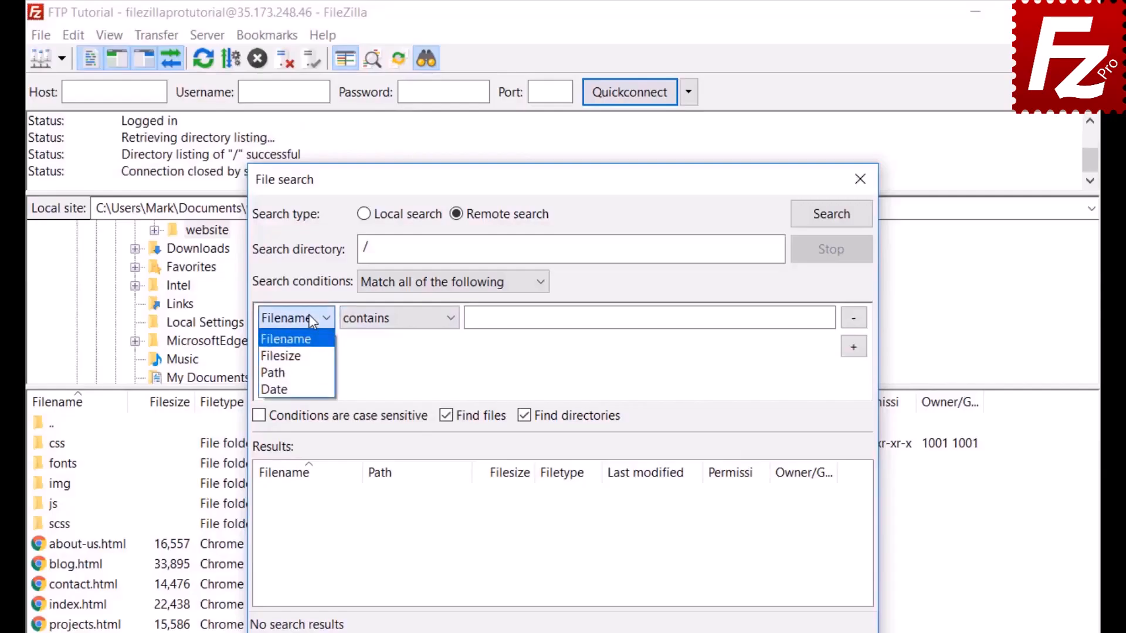
click(309, 344)
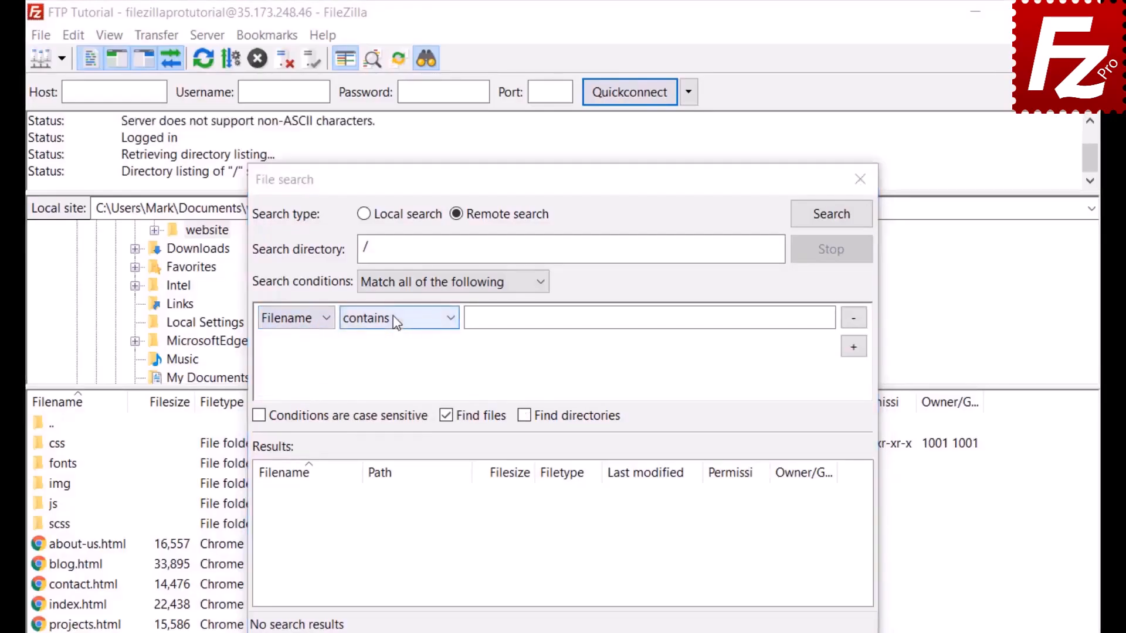
click(393, 317)
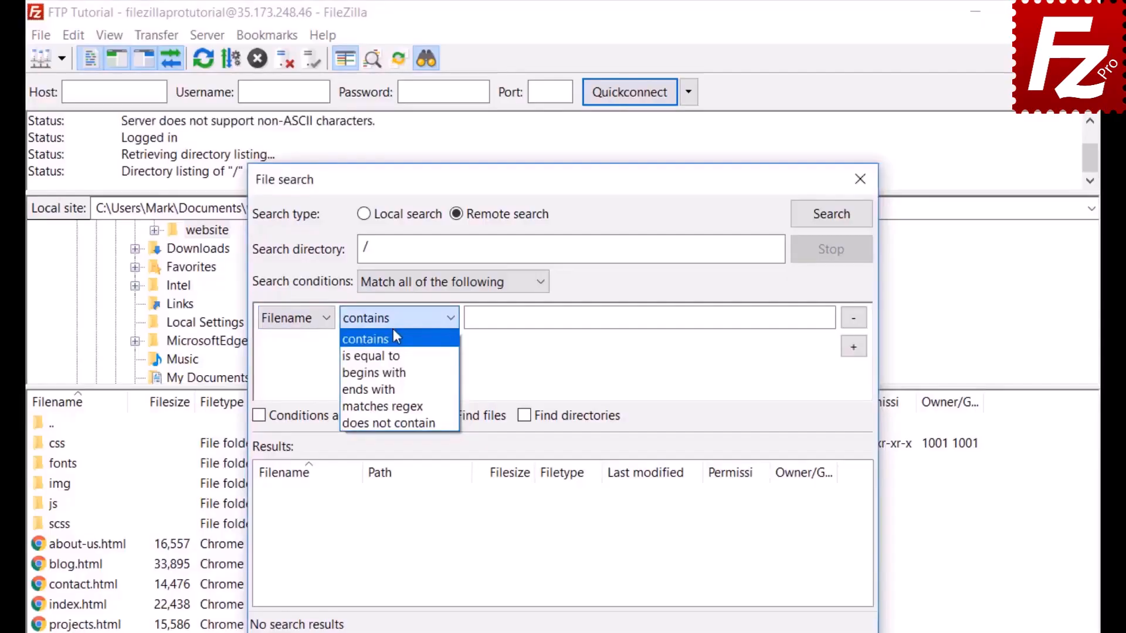
text(.jp)
text(g)
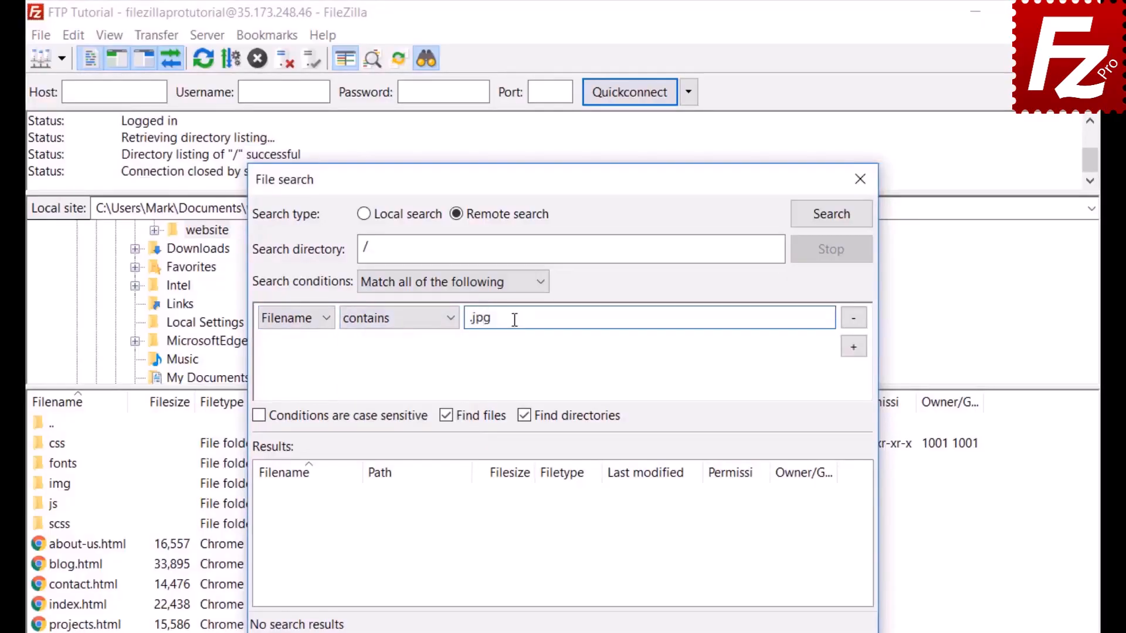
- Add a Filesize greater than 500000 condition and exclude directories from the results
click(857, 350)
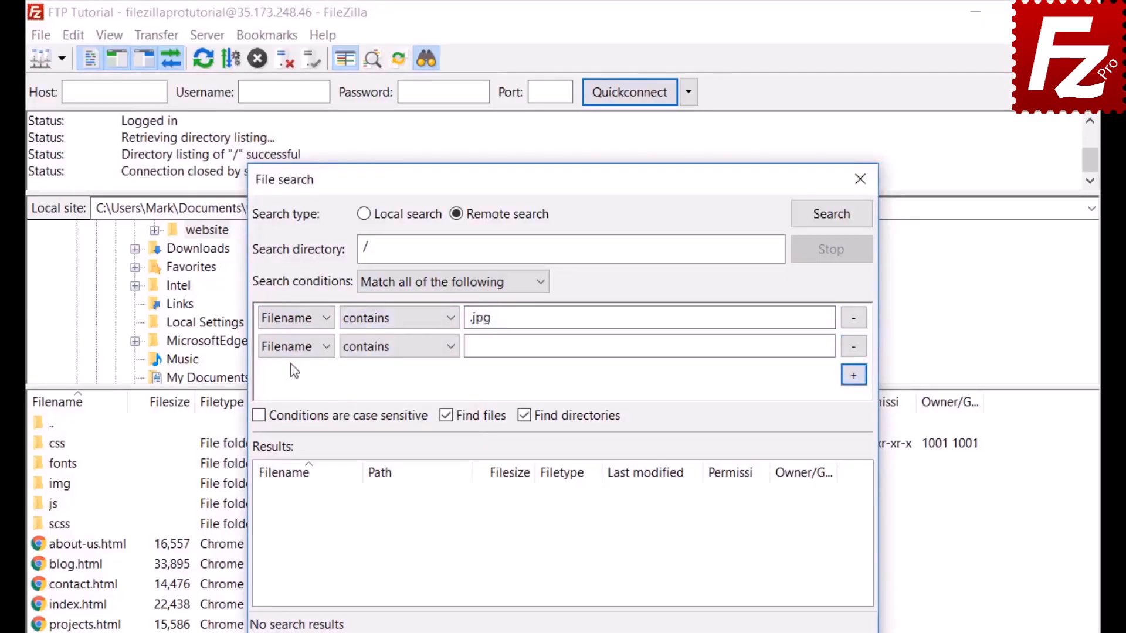
click(296, 347)
click(293, 384)
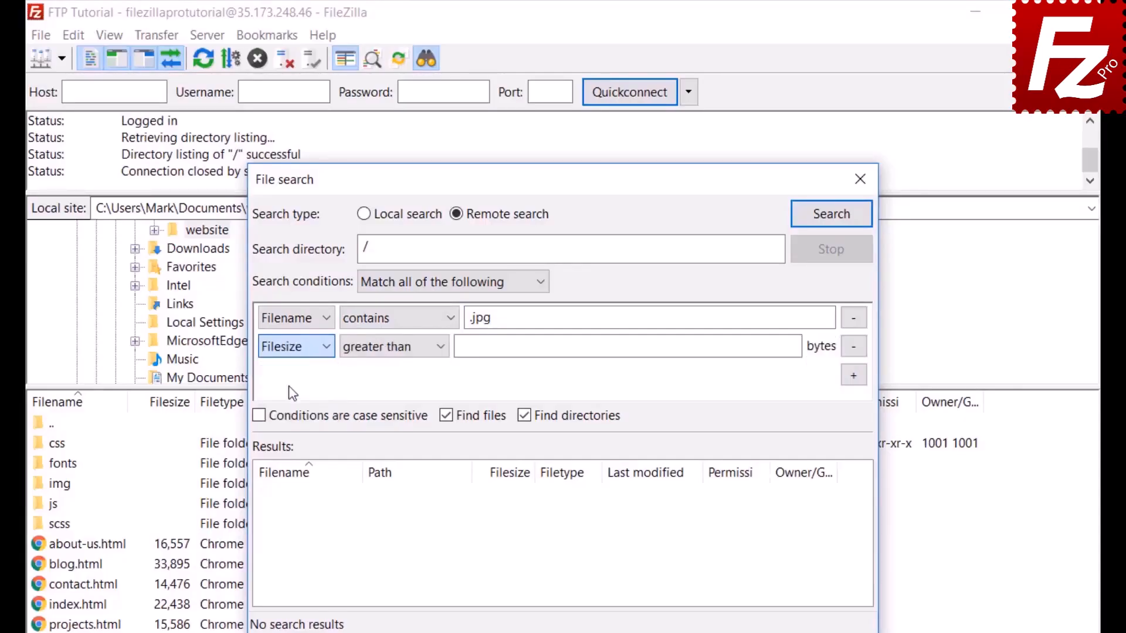
click(379, 350)
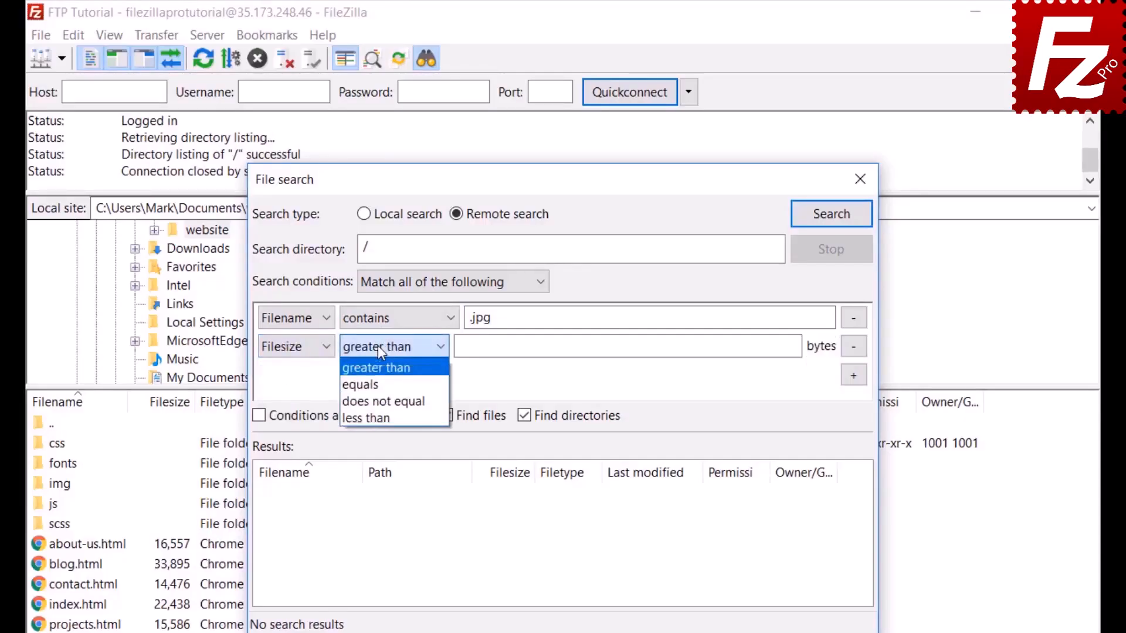
click(377, 346)
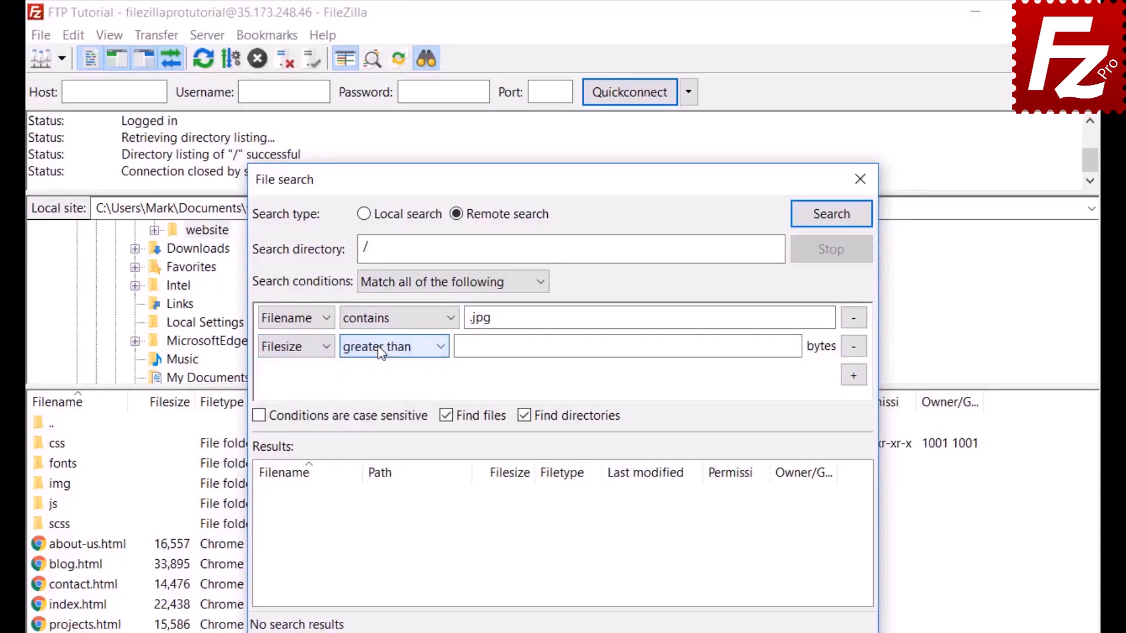
click(466, 346)
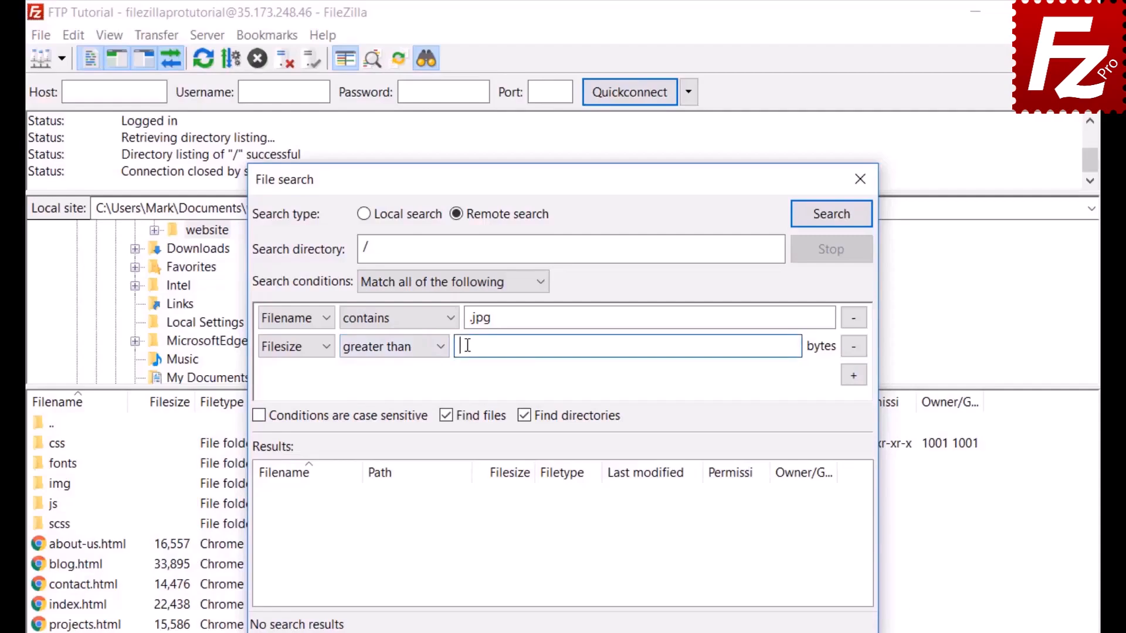
text(500000)
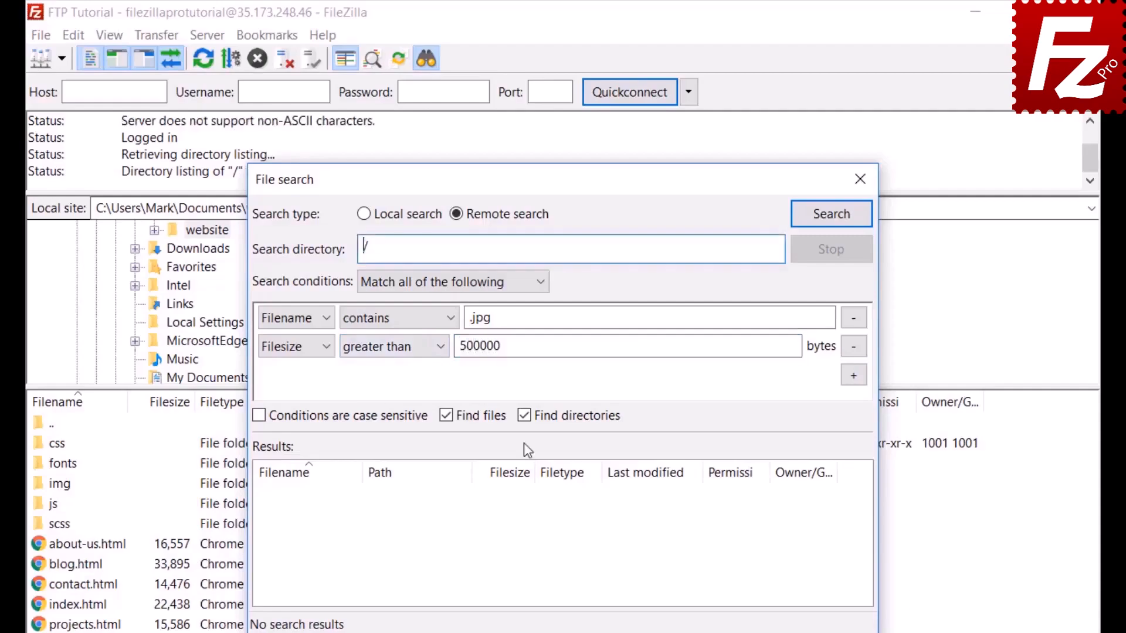
click(524, 416)
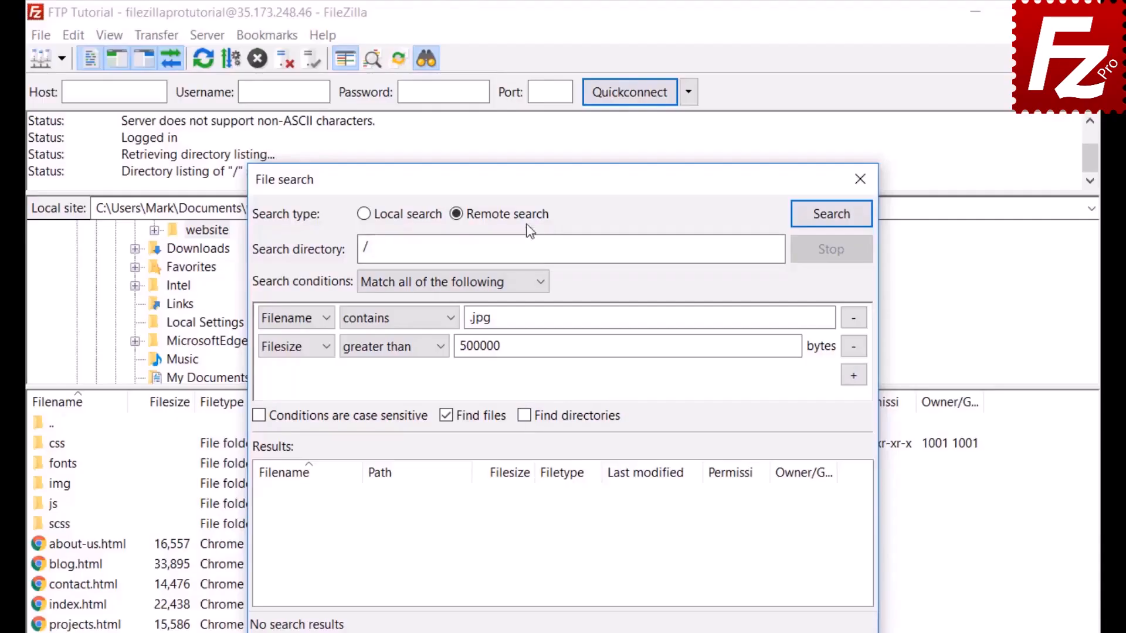
- Run the remote search, queue the found feature-bg.jpg for download only, and close File search
drag(527, 176, 740, 174)
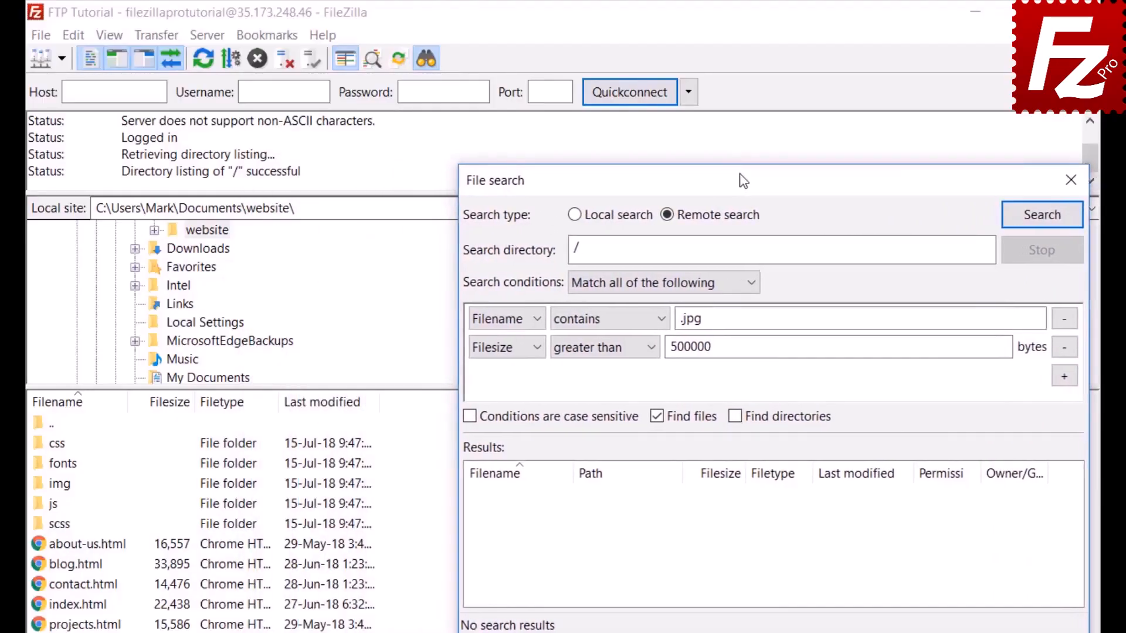
click(1041, 216)
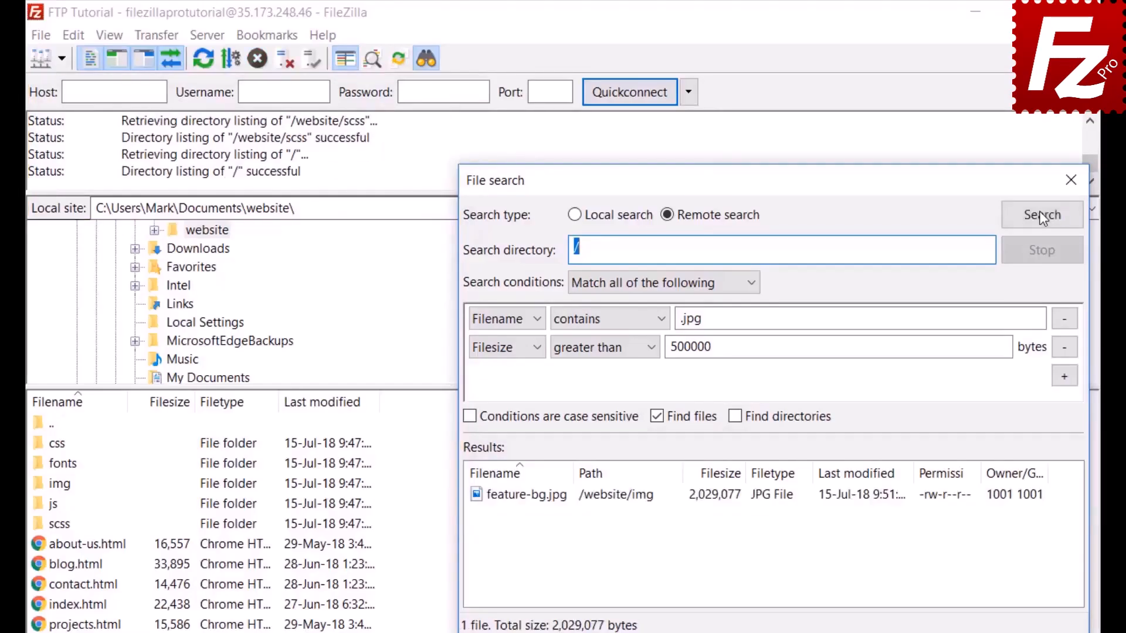
right_click(563, 499)
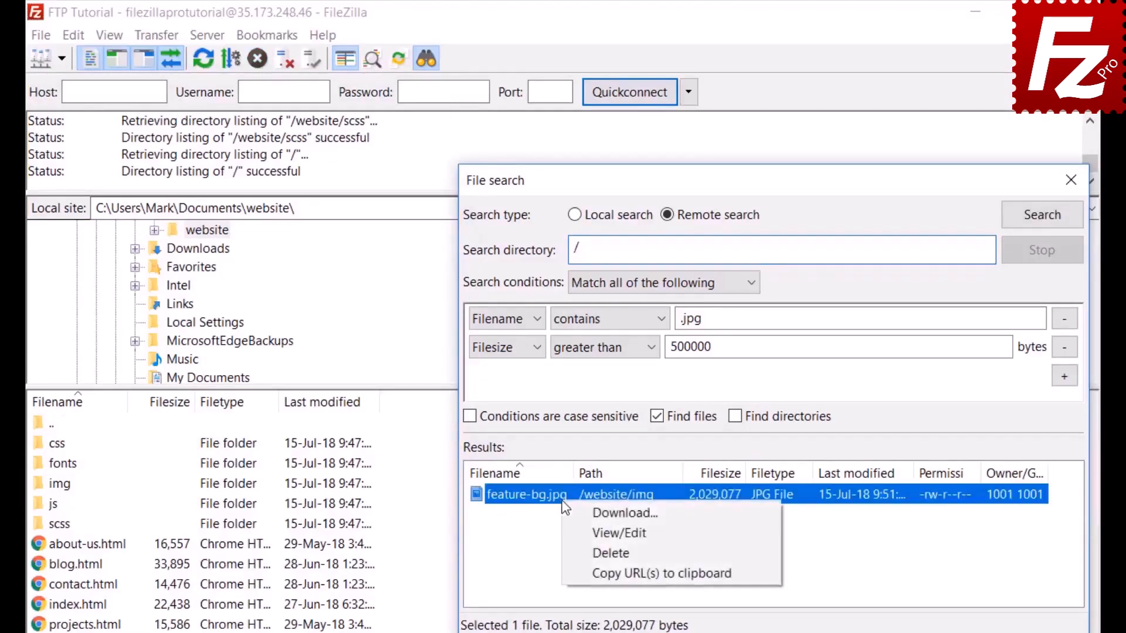
click(574, 513)
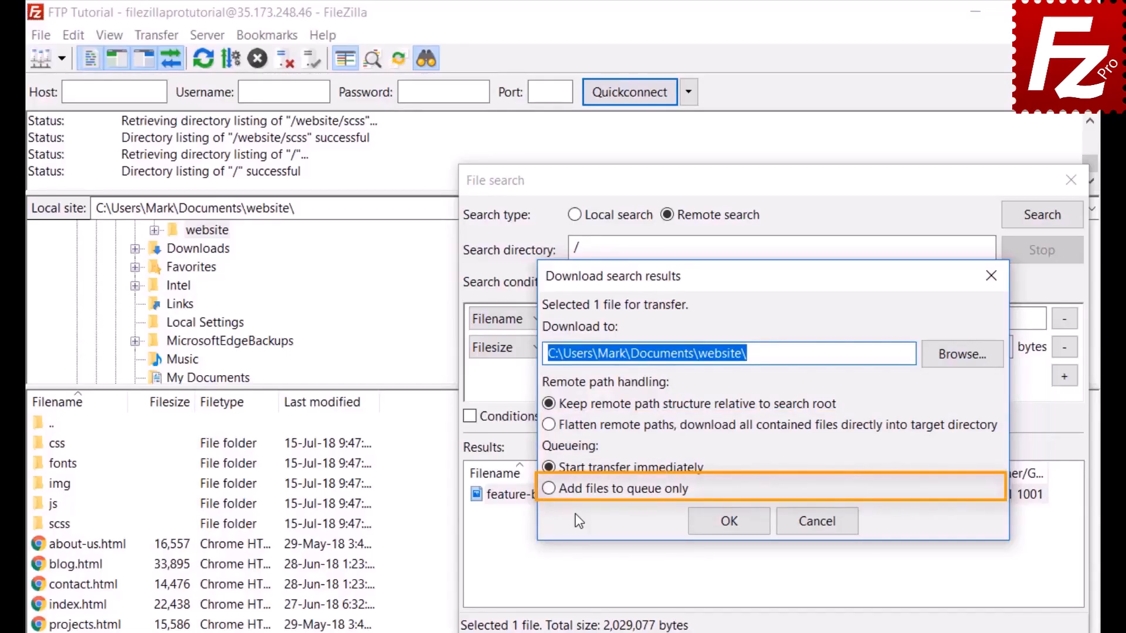
click(548, 489)
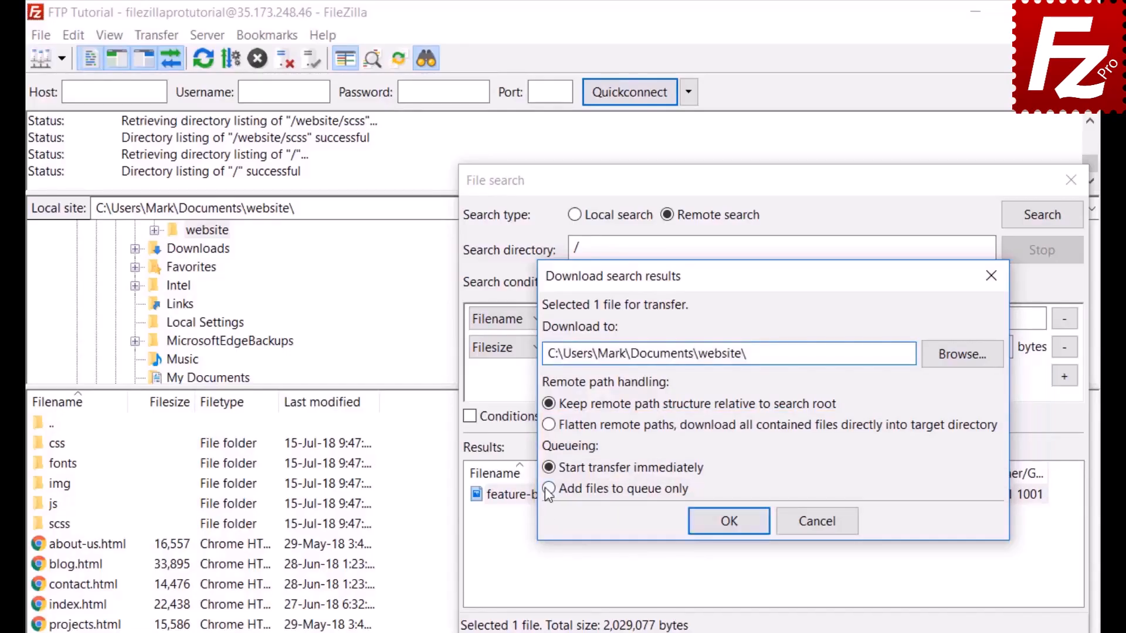
click(734, 527)
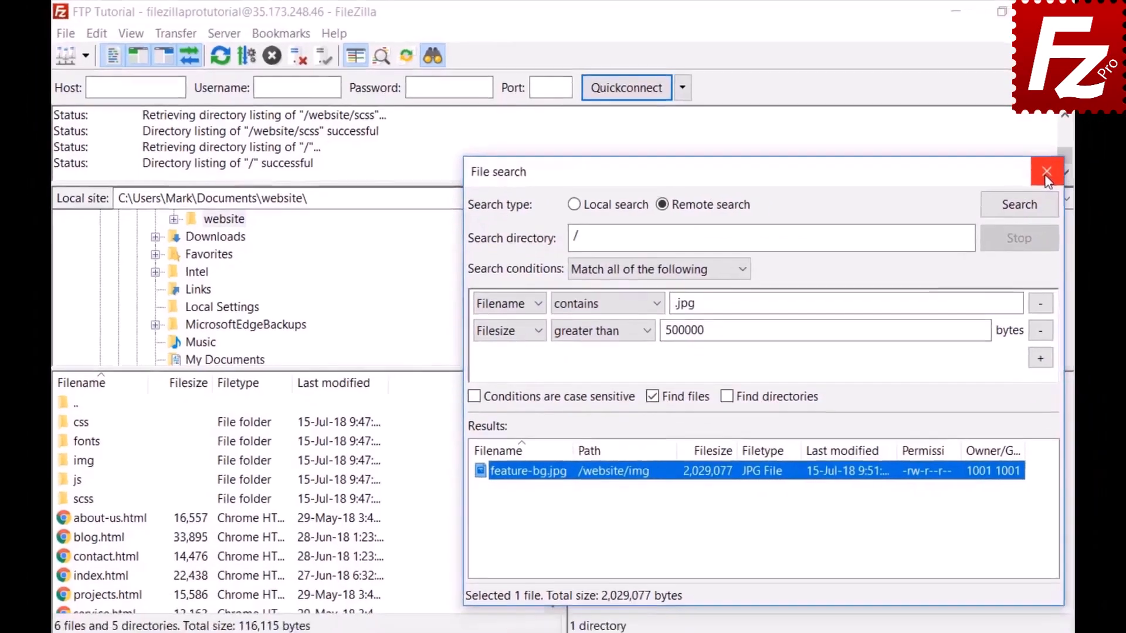
click(1070, 180)
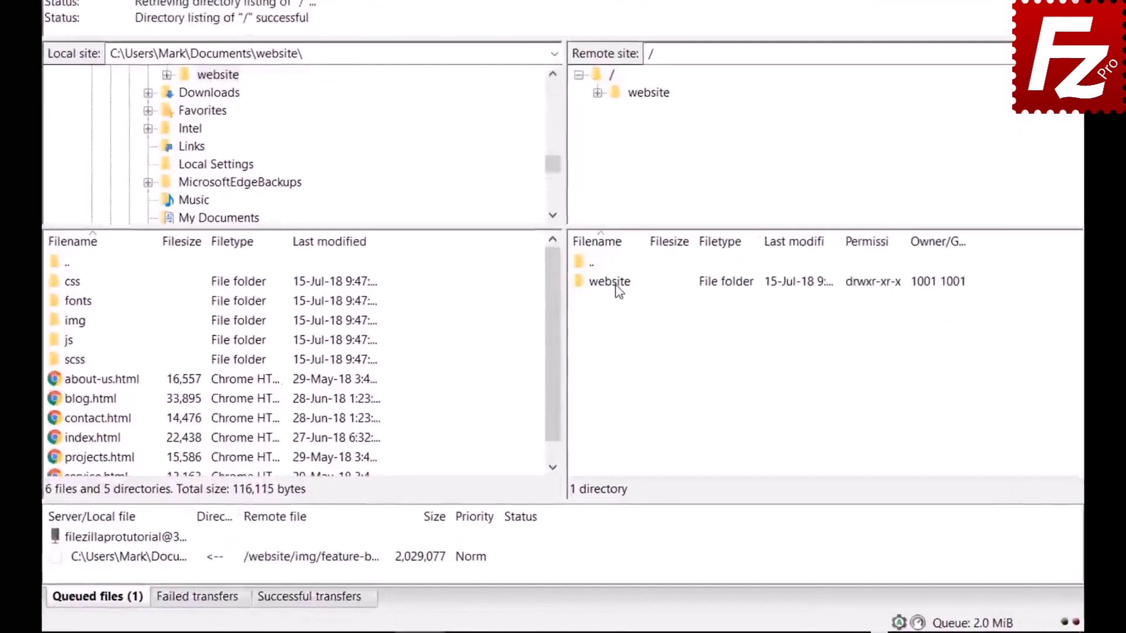
- Open /website/css on the server and step from bootstrap.css to the next stylesheet
double_click(599, 353)
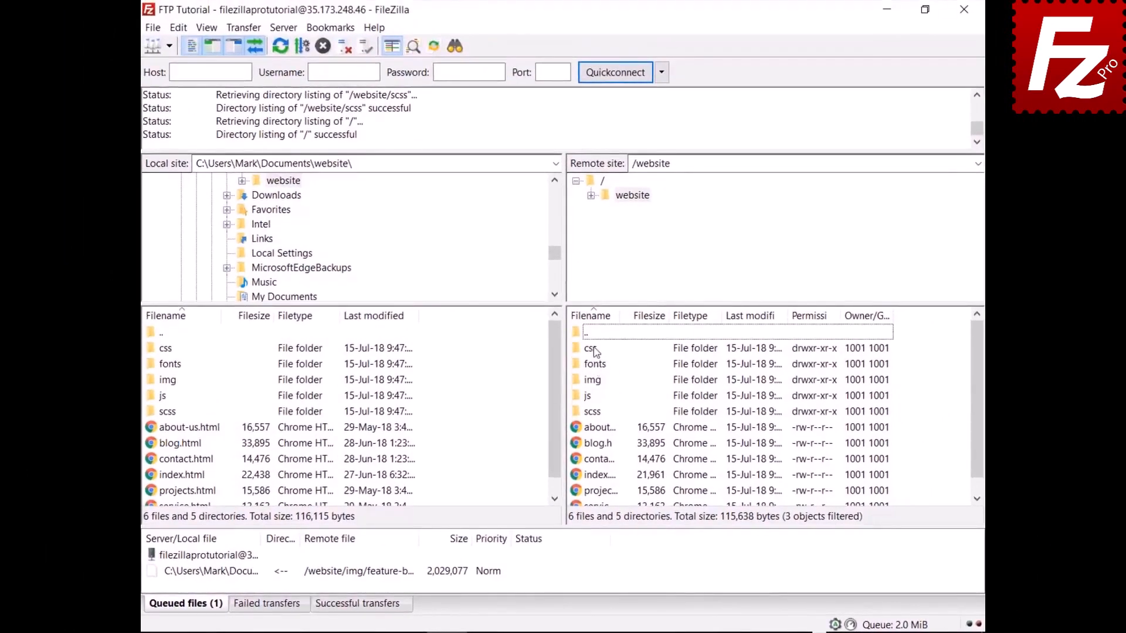
double_click(591, 348)
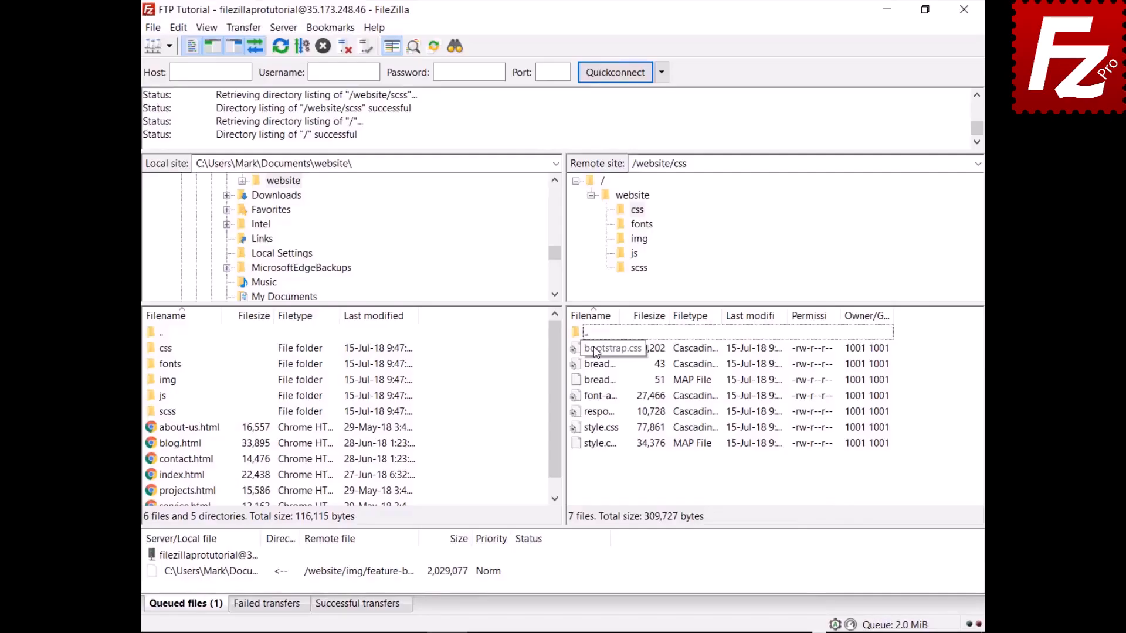
click(595, 350)
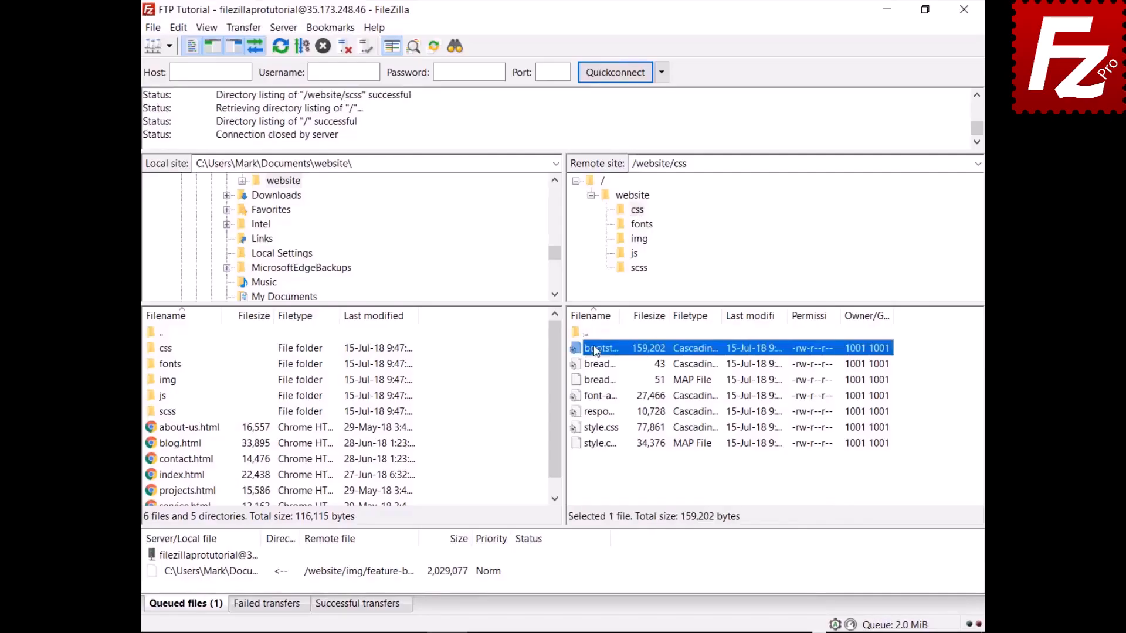
key(Down)
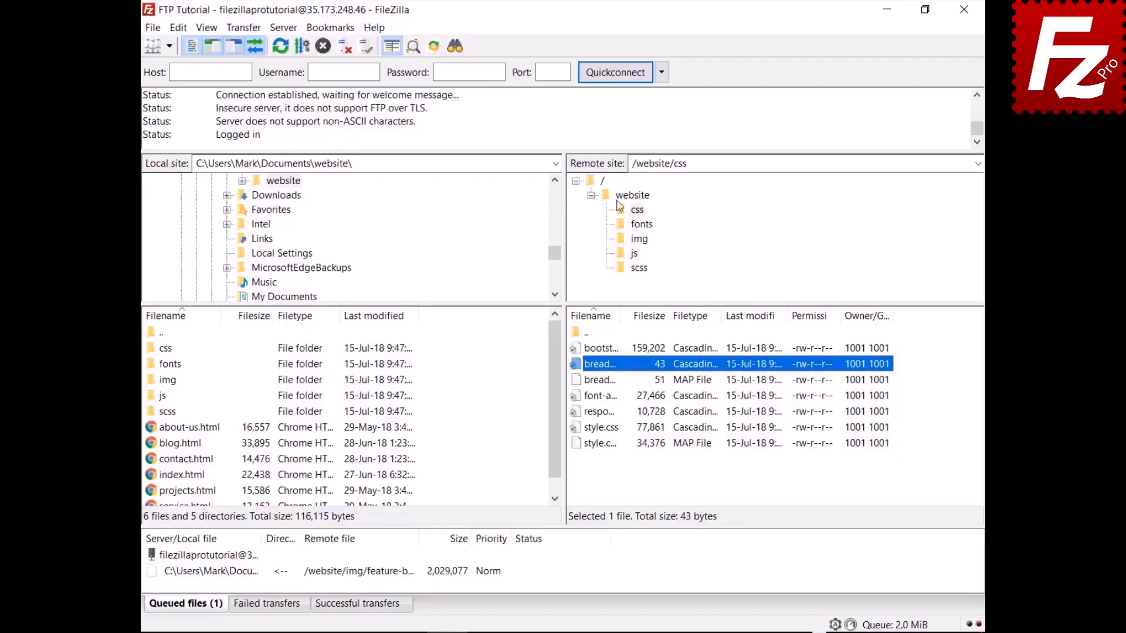
- Quick-search the remote css files for 'style' and apply Invert Filter
key(ctrl+f)
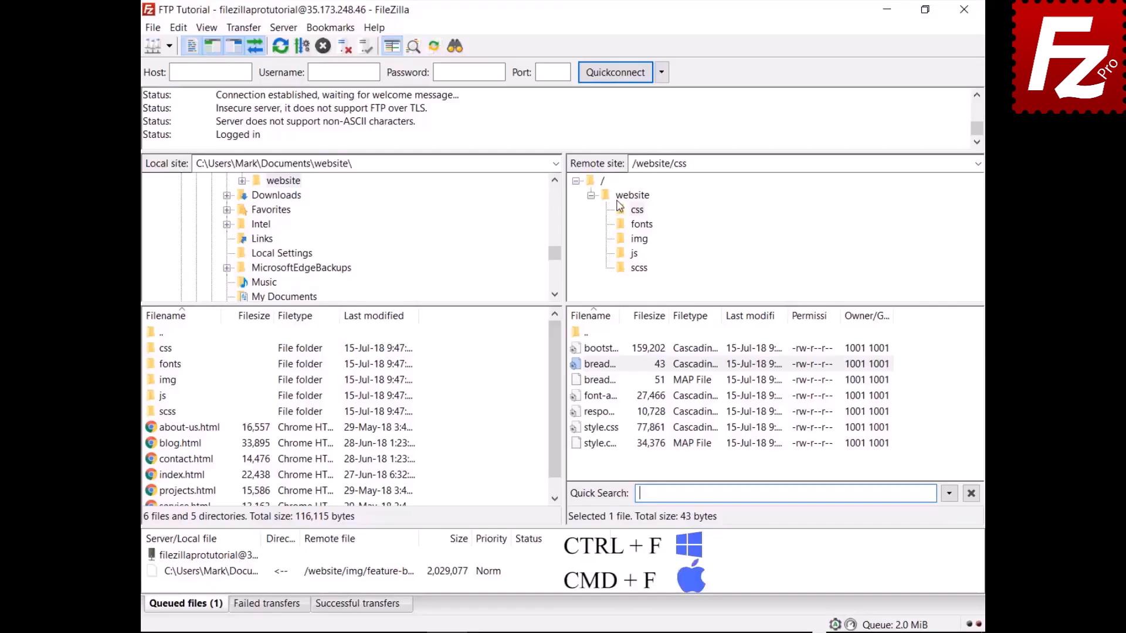
text(style)
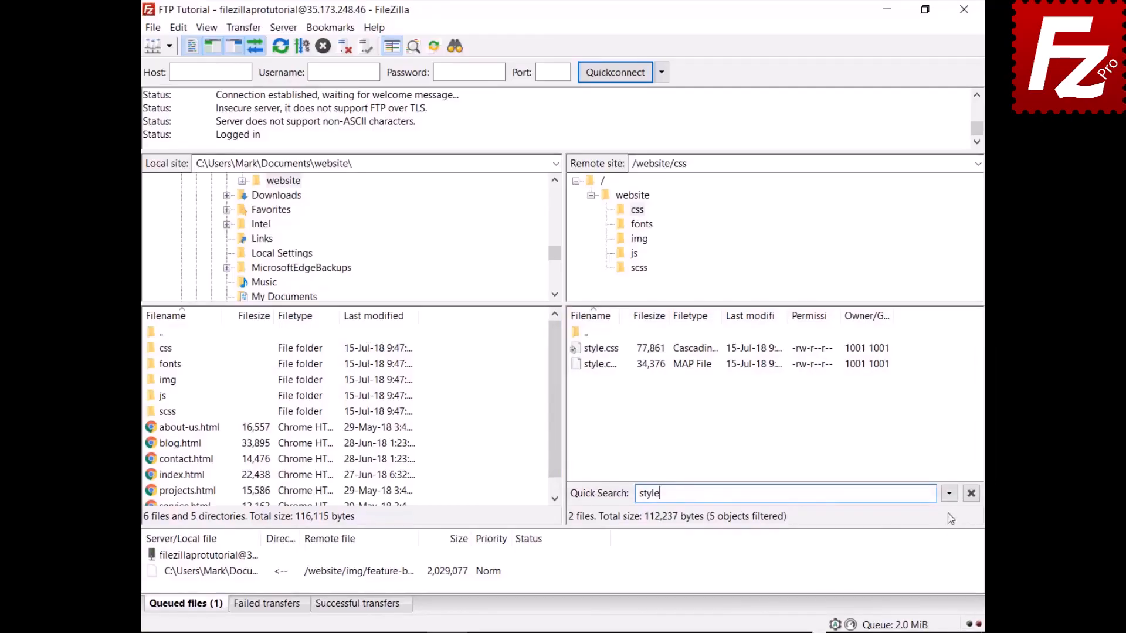
click(949, 494)
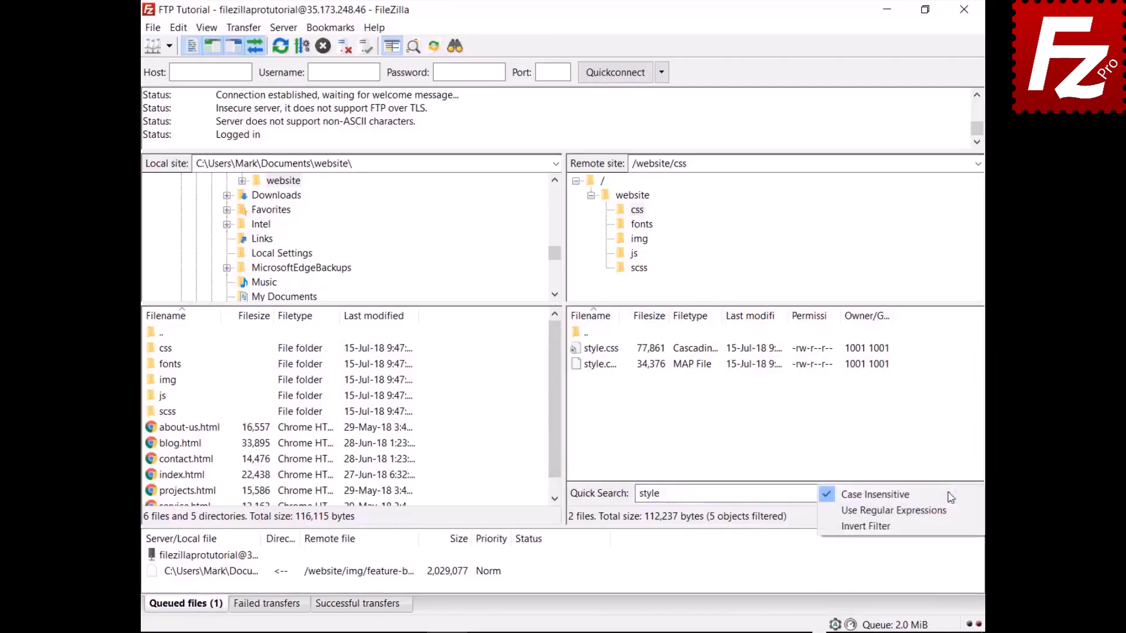
click(944, 525)
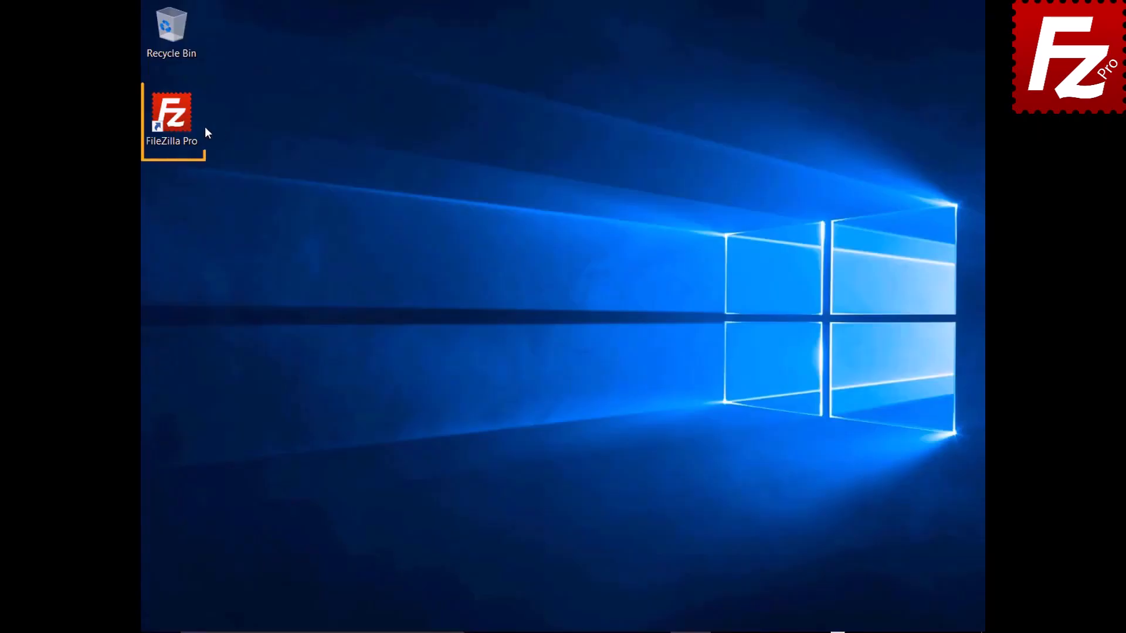
- Launch FileZilla Pro, quick-connect to 40.121.111.78 with the account credentials, and open File search
double_click(179, 122)
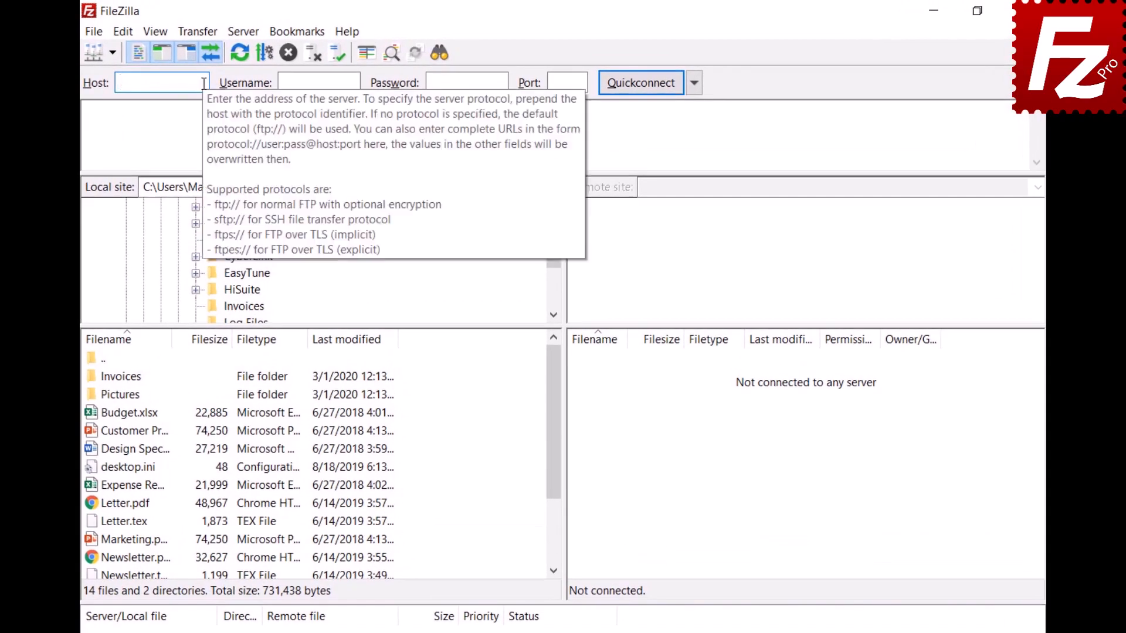
text(40.121.111.78)
click(356, 82)
text(zillaprotutorial)
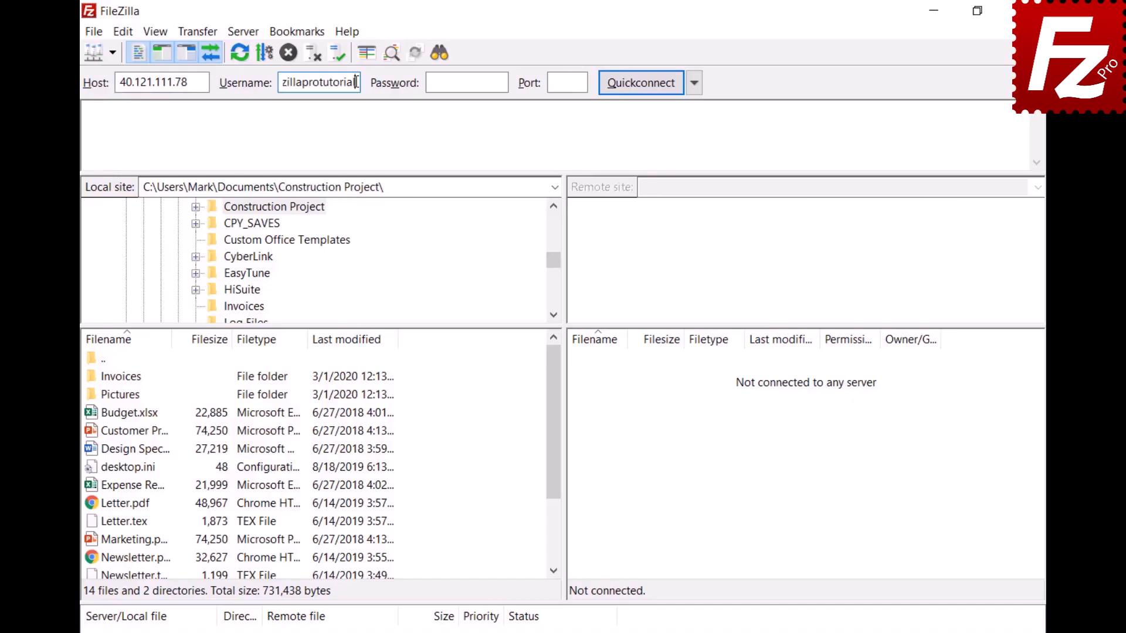
click(501, 82)
key(ctrl+v)
click(639, 83)
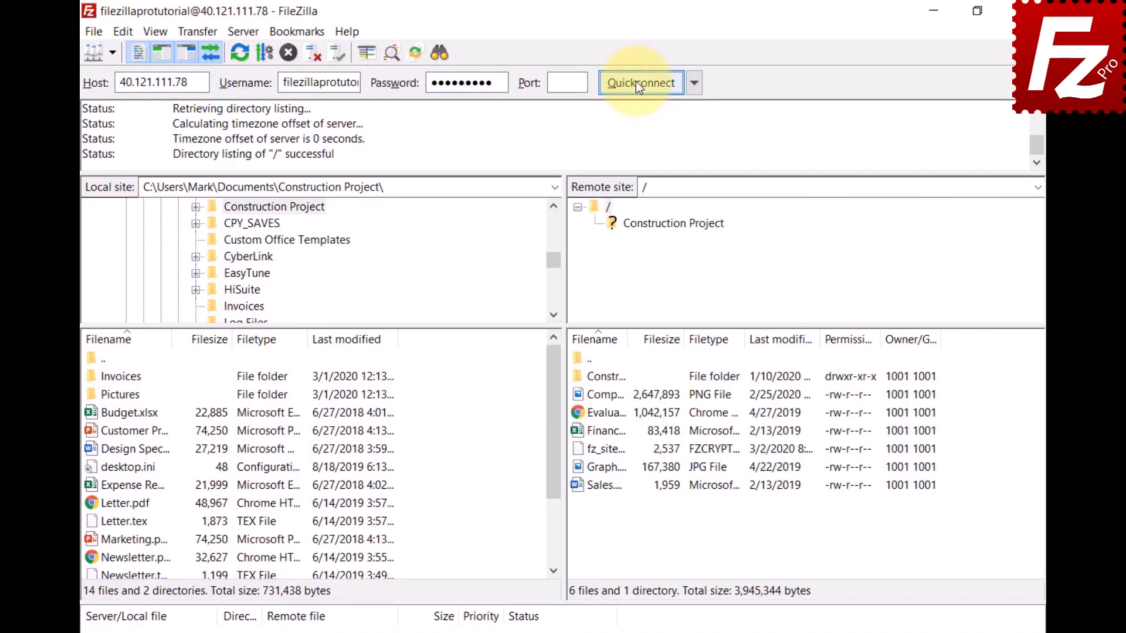
click(436, 56)
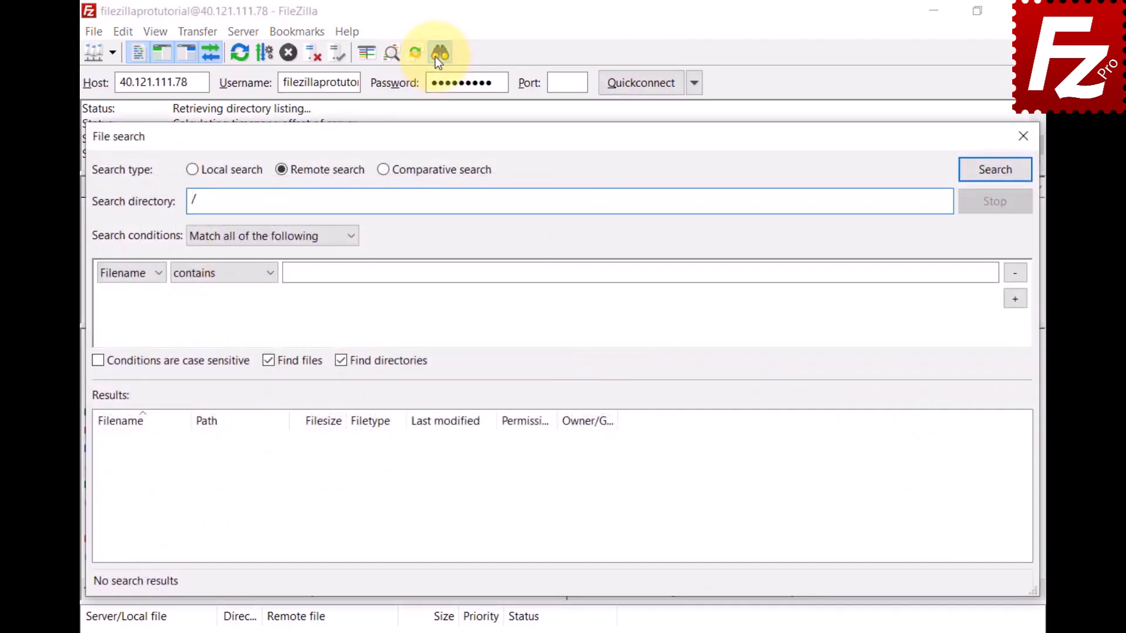
- Set up a comparative search of the local Construction Project folder against /Construction Project
click(383, 170)
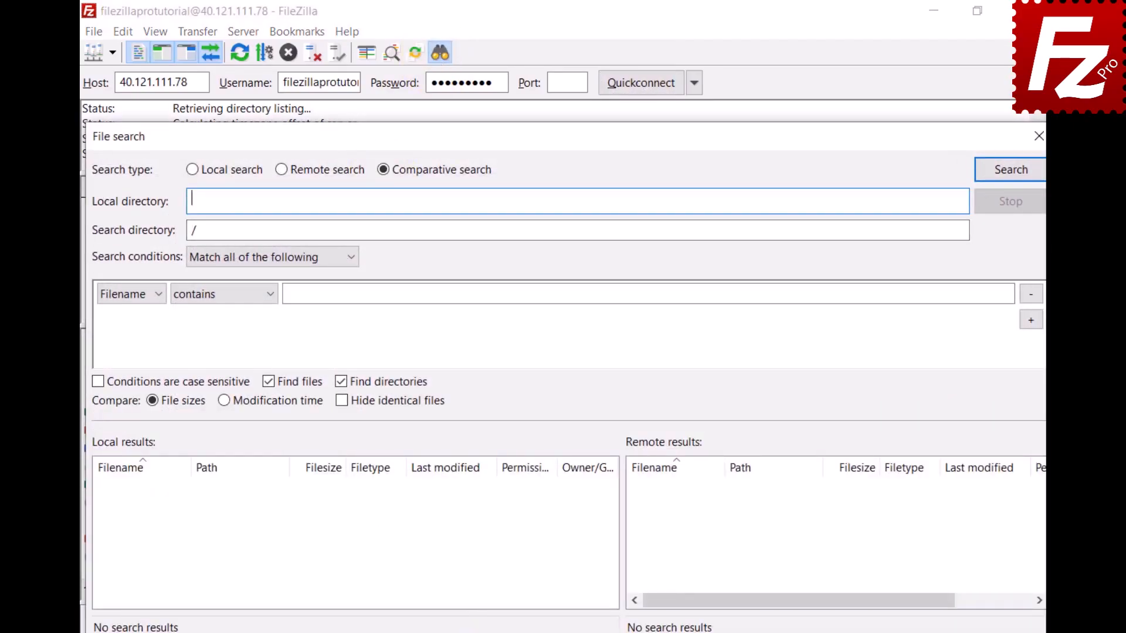
text(C:\Users\Mark\Documents\Construction Project\)
click(536, 232)
text(Construction Project)
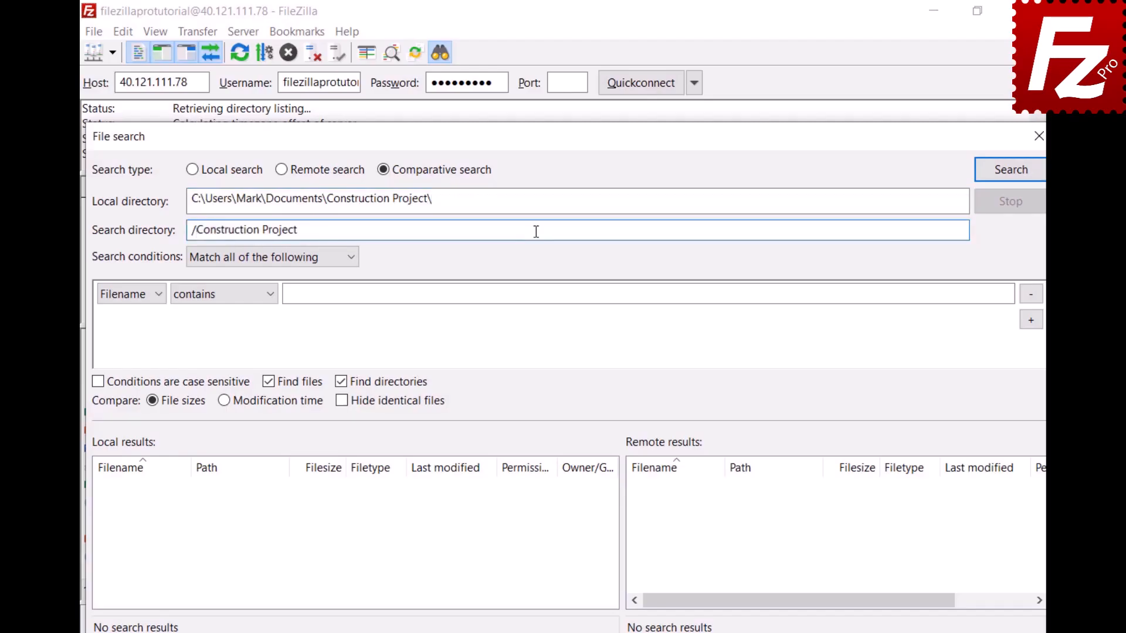
- Add a Filename begins with DSC condition and run the comparative search
click(351, 265)
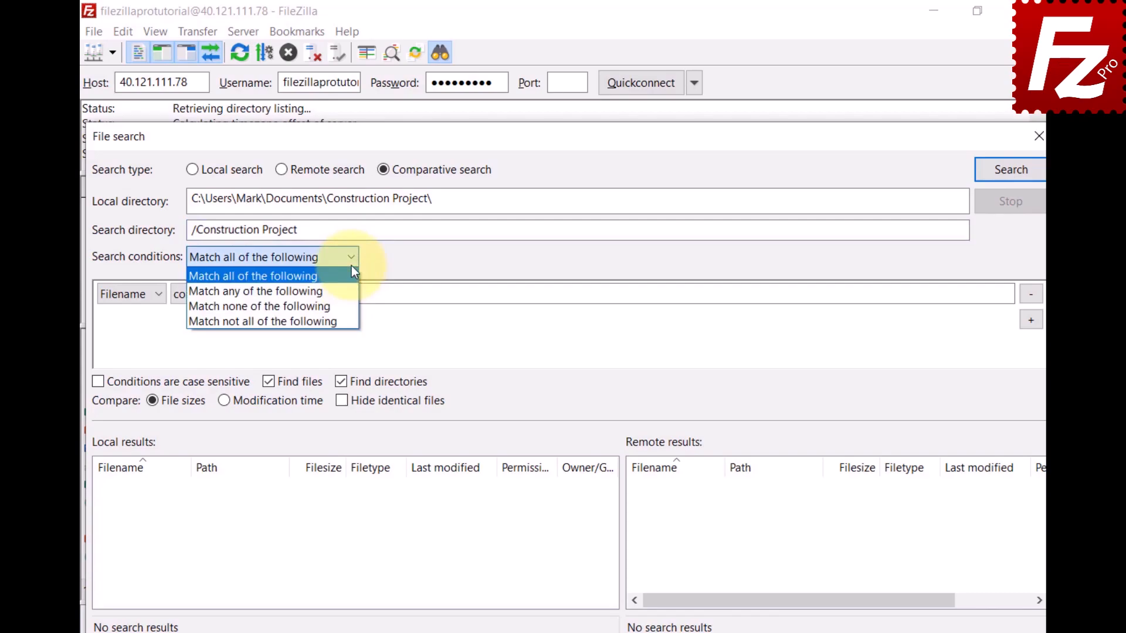
click(351, 265)
click(156, 297)
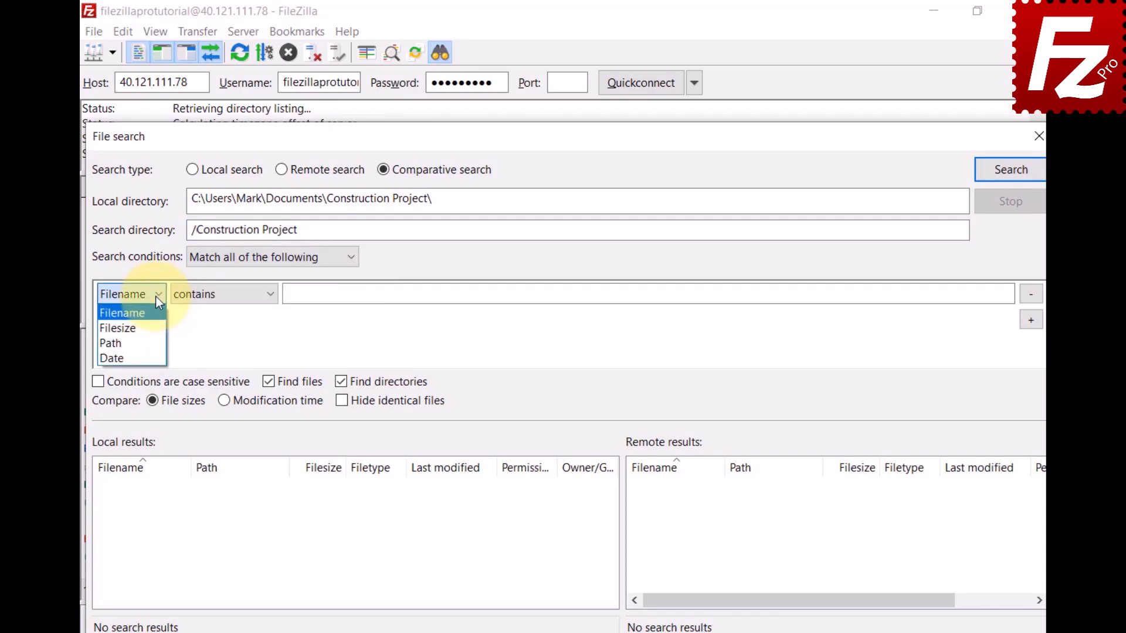
click(156, 297)
click(269, 297)
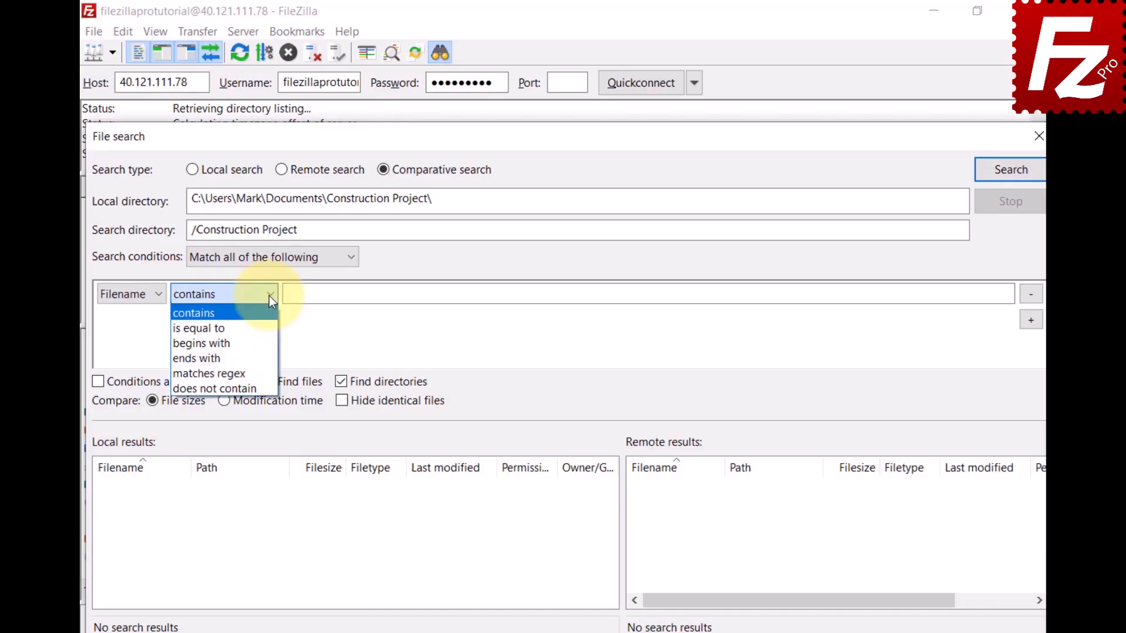
click(265, 342)
click(990, 293)
text(DSC)
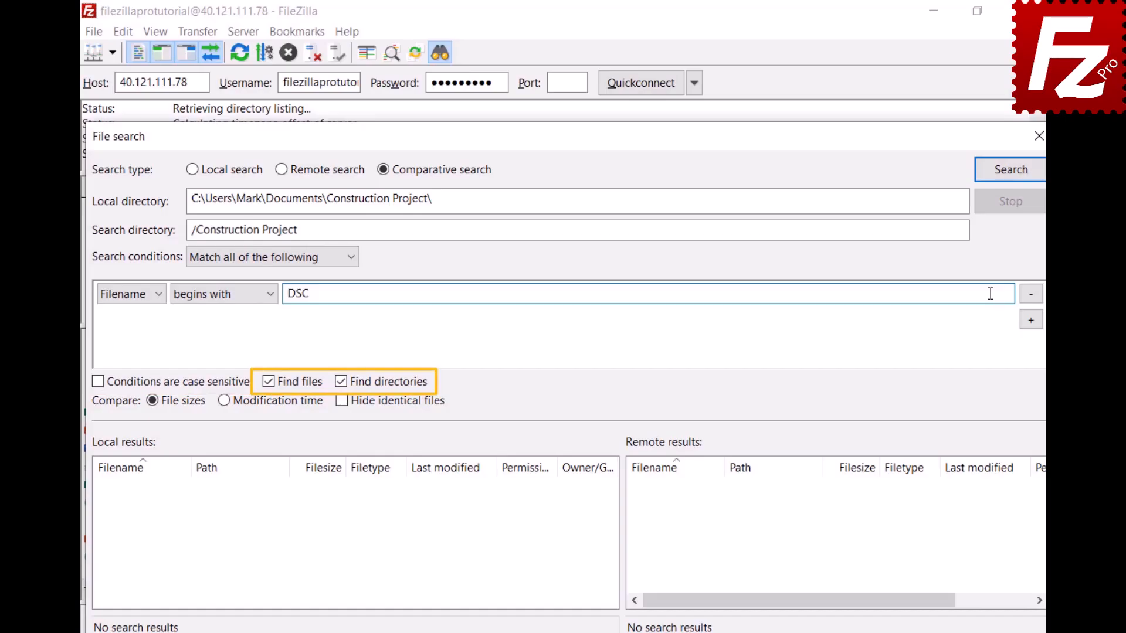
click(1009, 176)
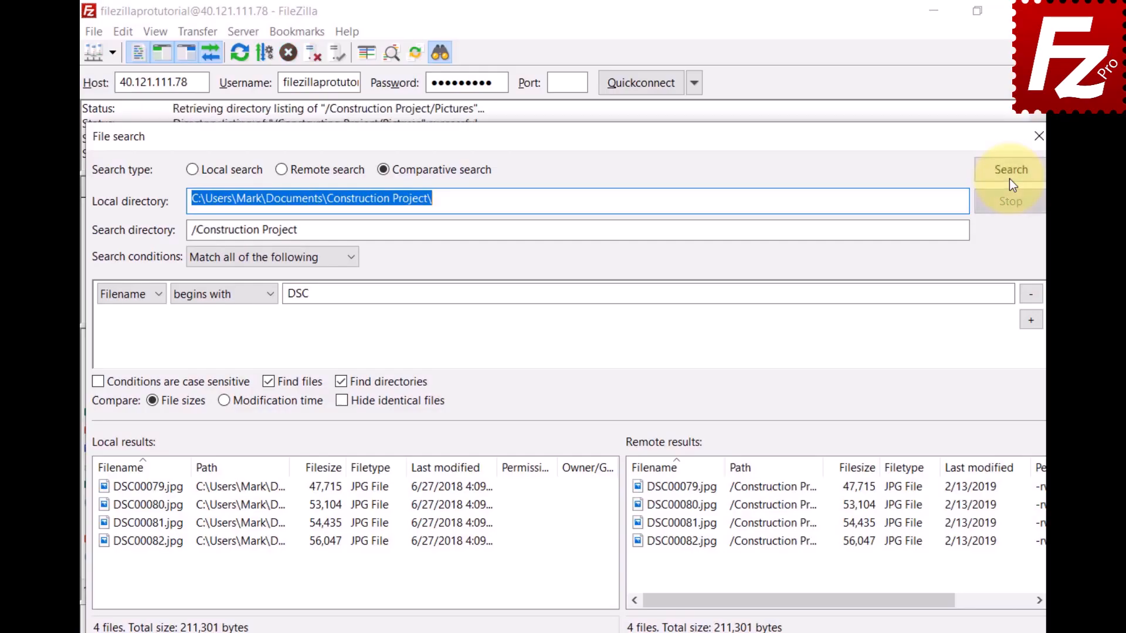
- Drop the DSC condition, rerun the comparison by file size, and toggle Hide identical files
click(1026, 295)
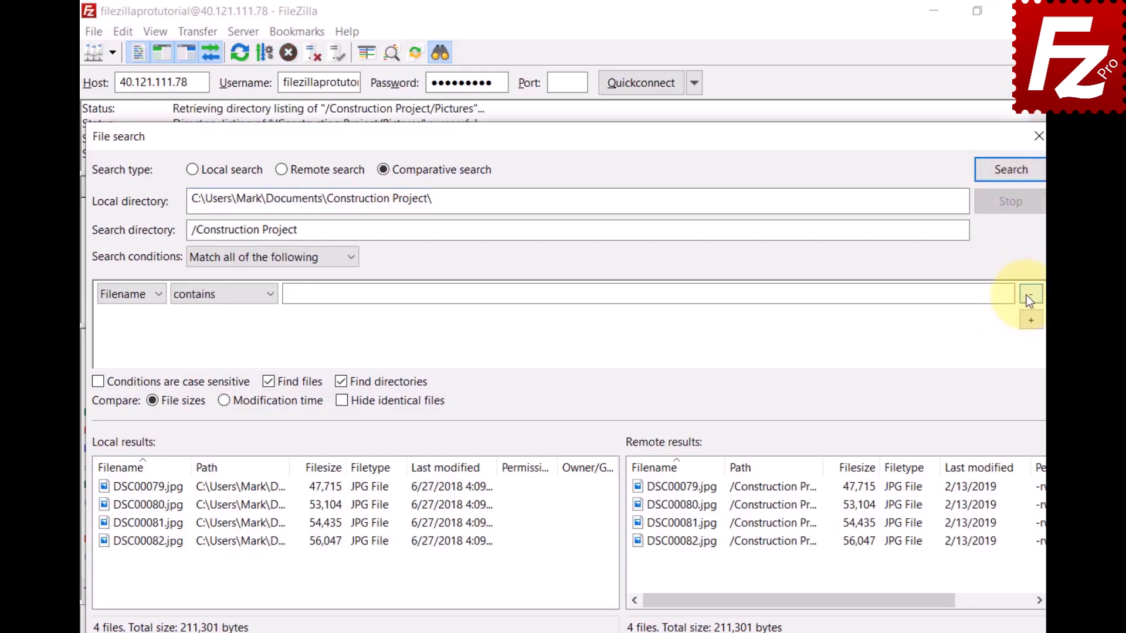
click(1011, 182)
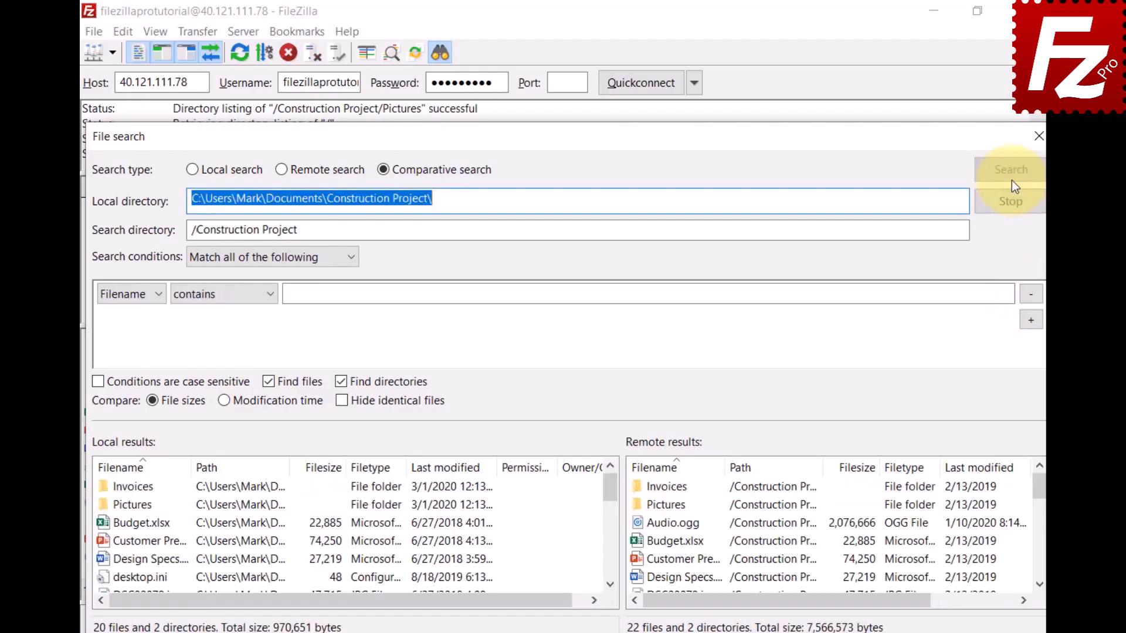
click(223, 407)
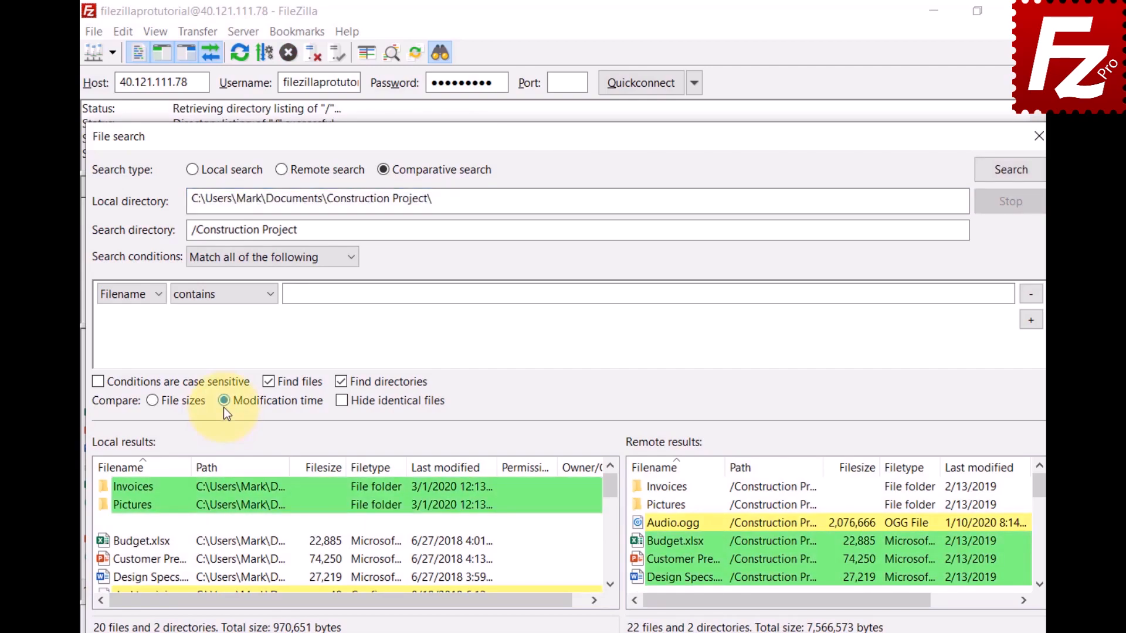
click(152, 403)
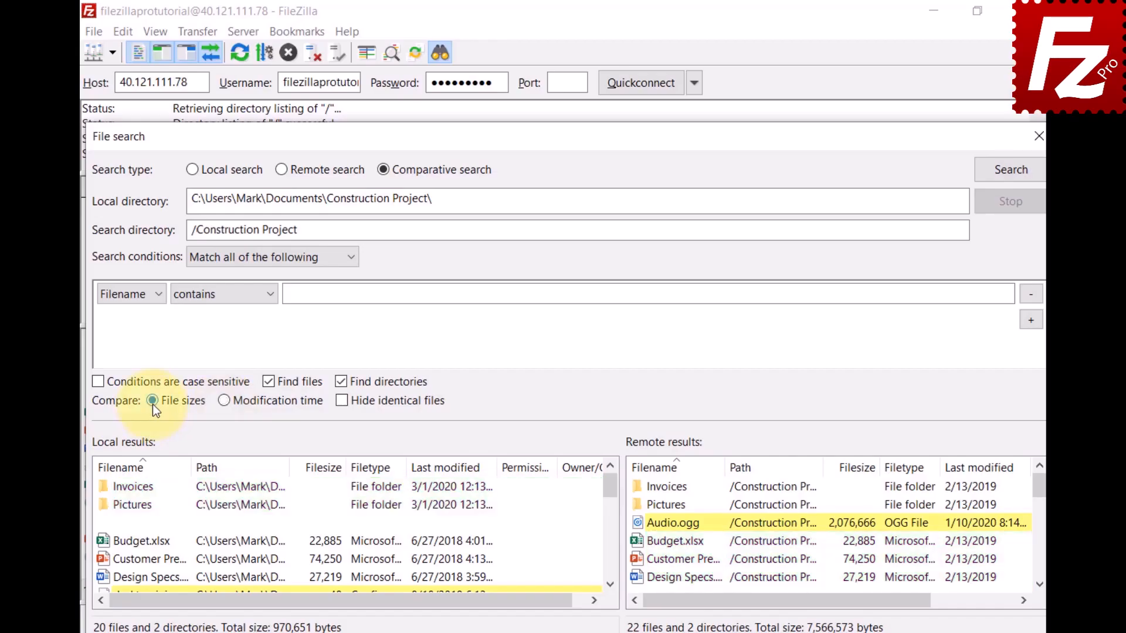
click(345, 407)
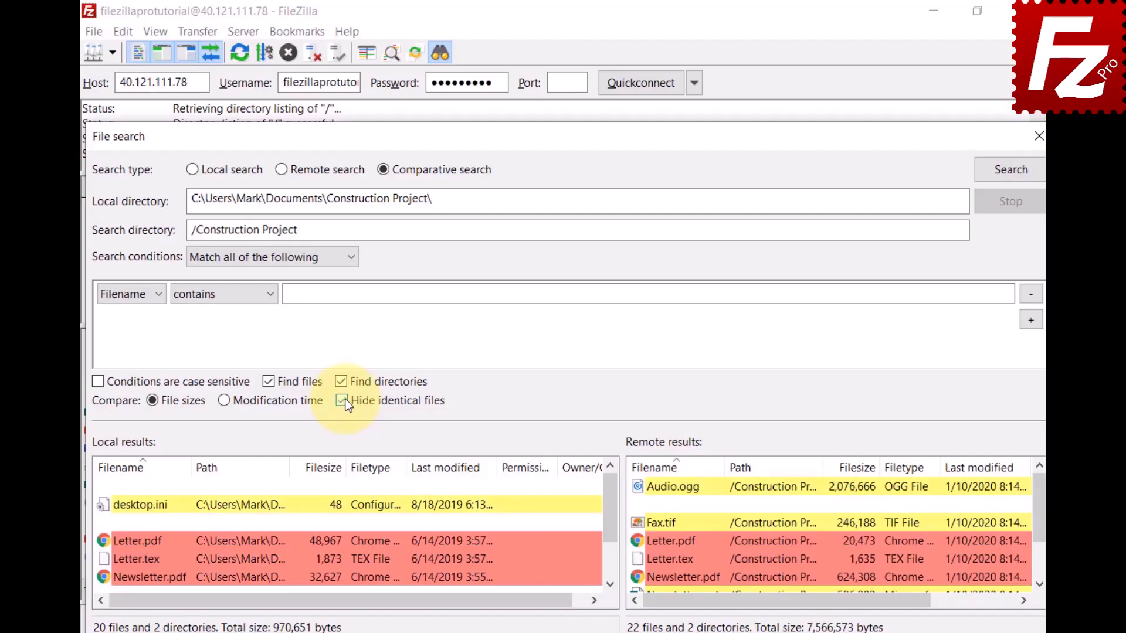
click(341, 401)
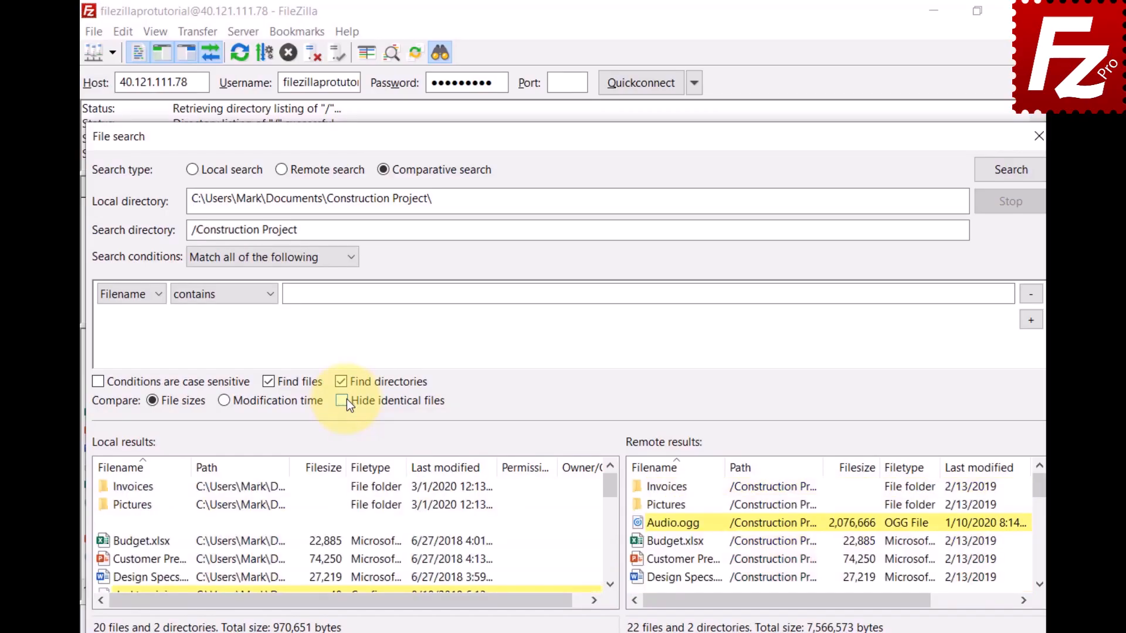
- Inspect the context actions for local Newsletter.tex and remote Video.mp4
click(610, 585)
click(609, 585)
click(609, 585)
click(610, 586)
click(611, 584)
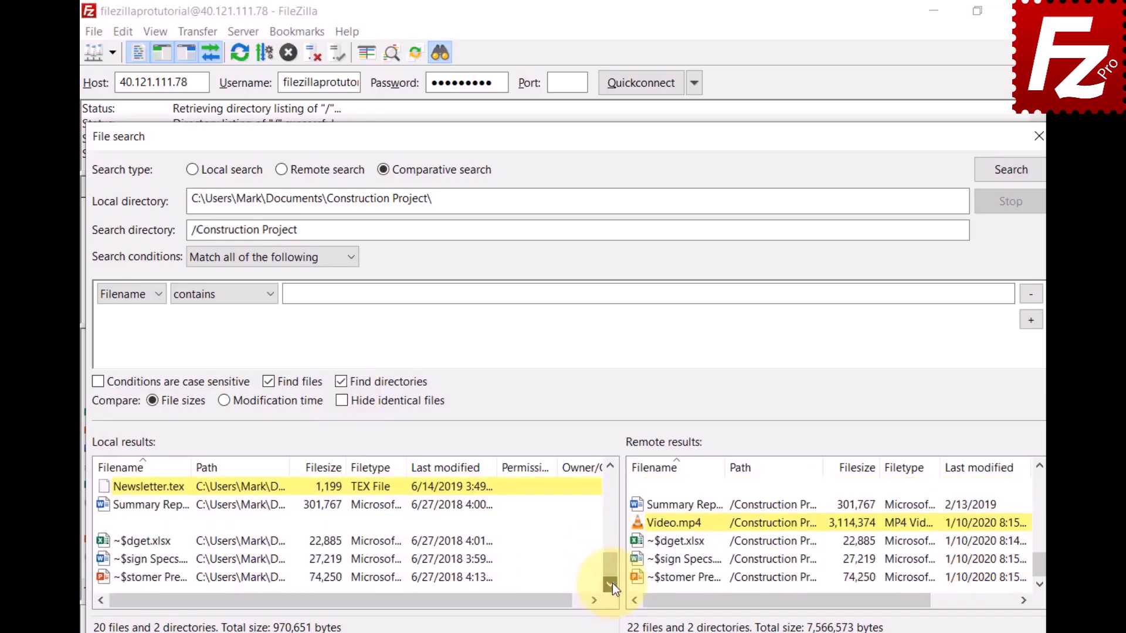
right_click(106, 488)
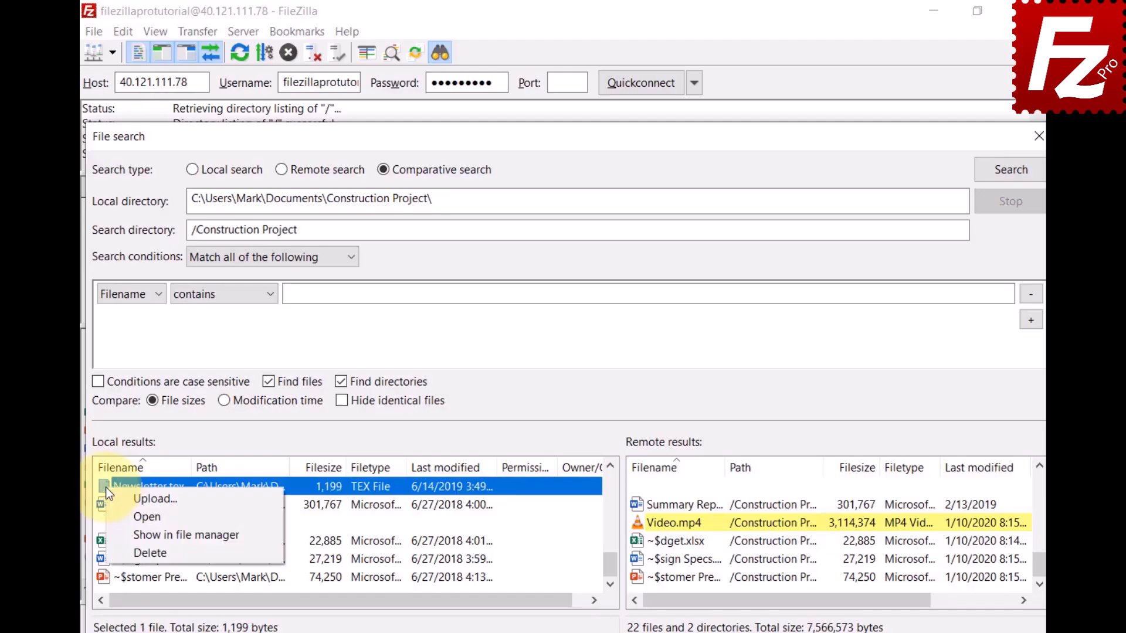
key(Escape)
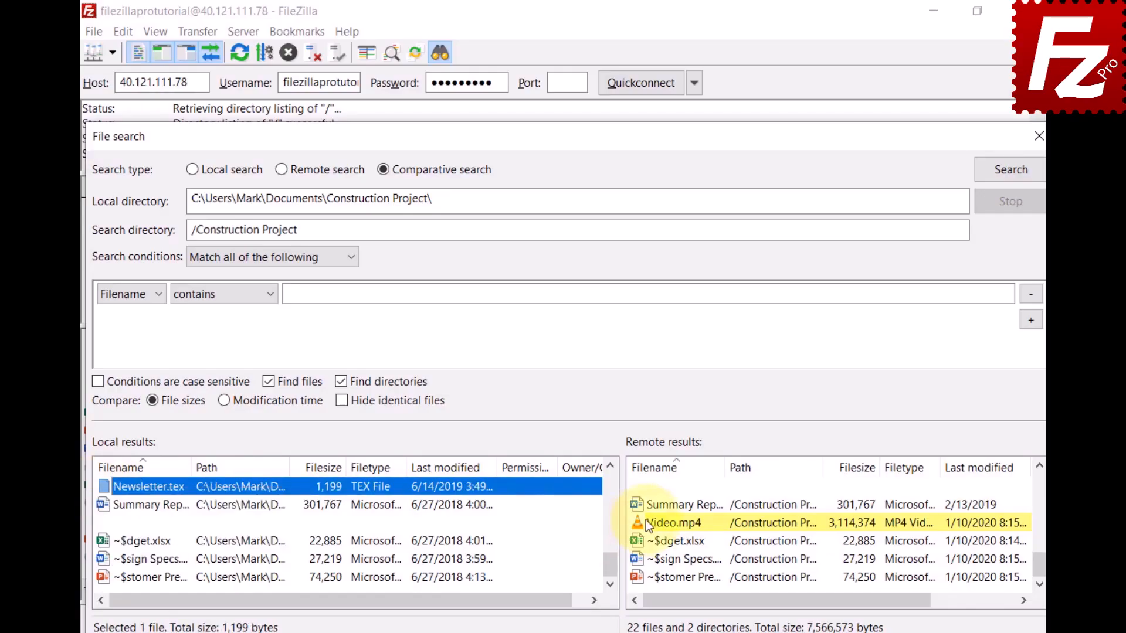
right_click(645, 519)
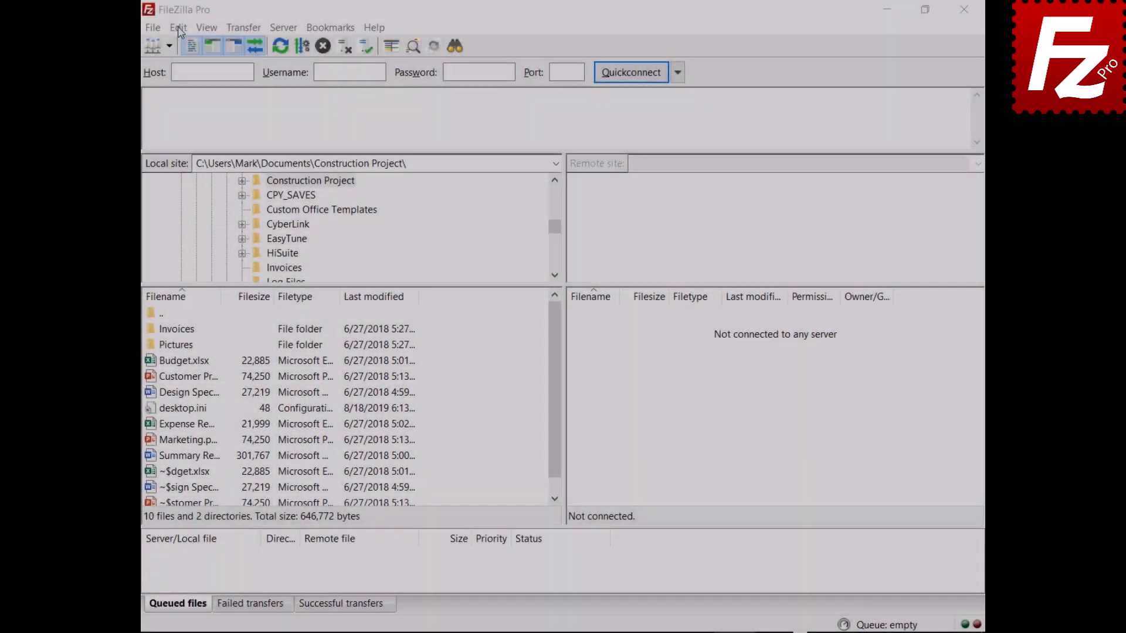
- Set Maximum simultaneous transfers to 10 in the Transfers settings
click(176, 29)
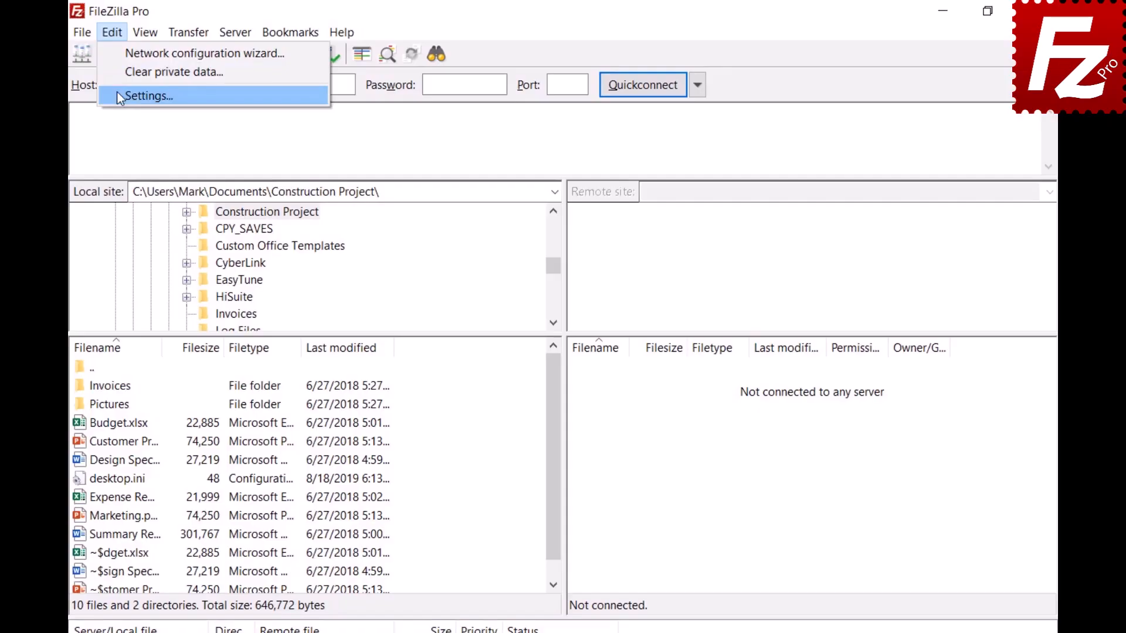
click(117, 93)
click(268, 335)
key(Tab)
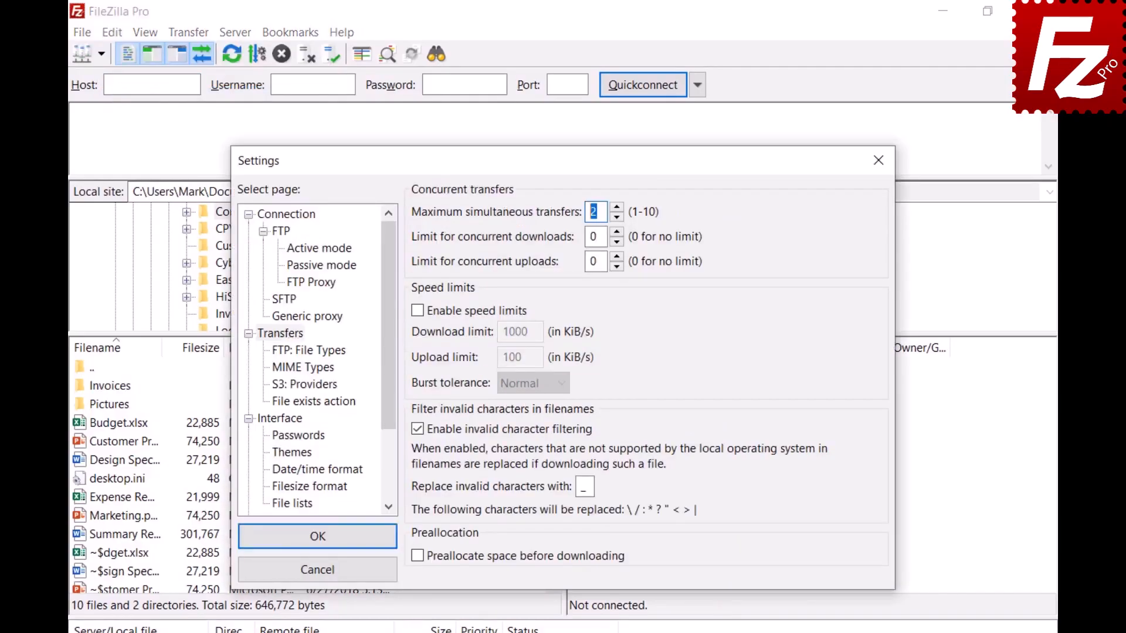
text(10)
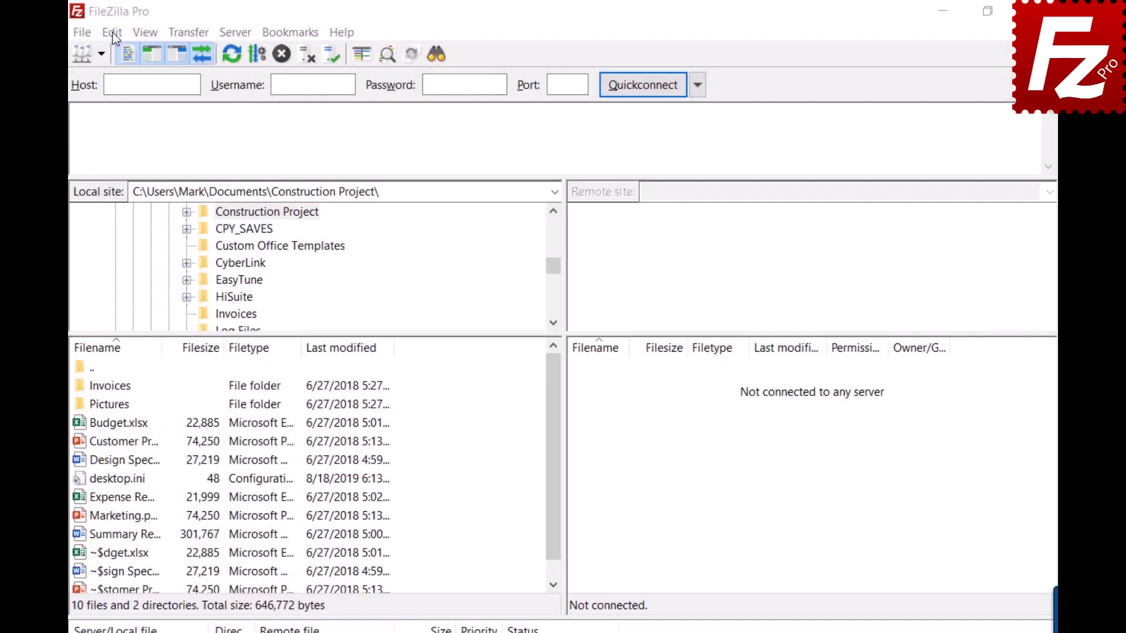
- Lower Maximum simultaneous transfers to 2 and close Settings
click(112, 32)
click(123, 98)
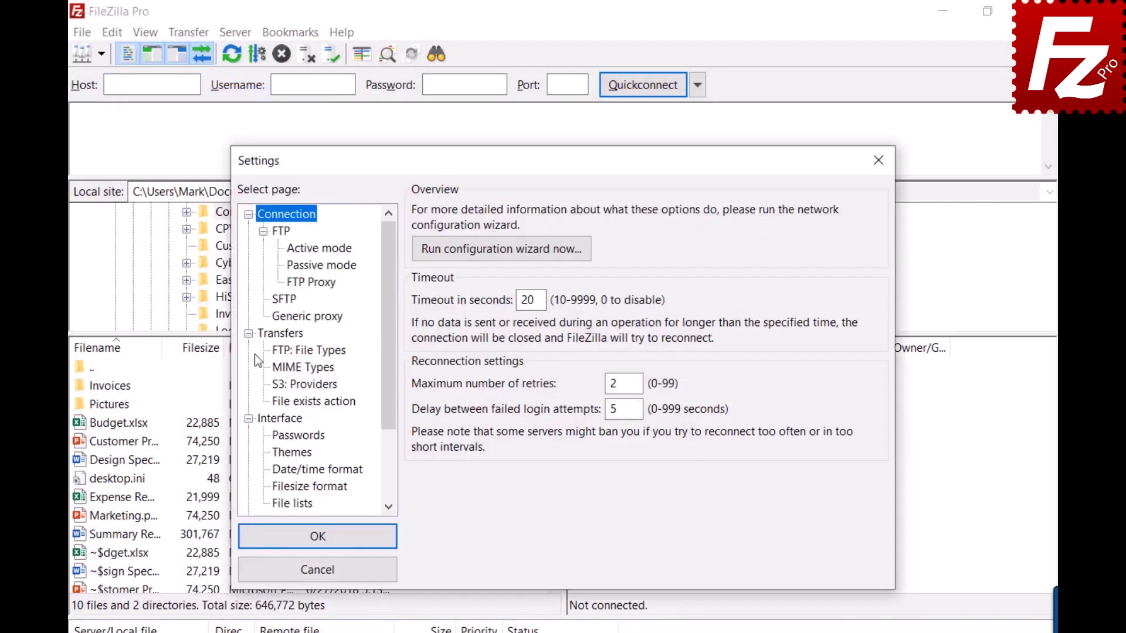
click(276, 337)
double_click(602, 212)
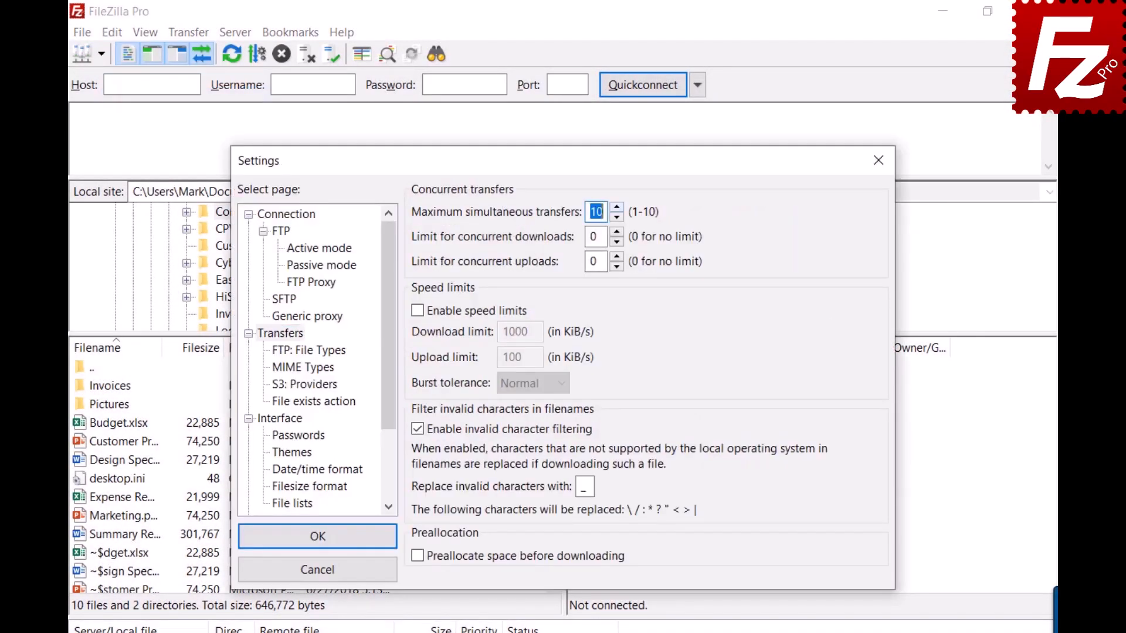
text(2)
click(880, 161)
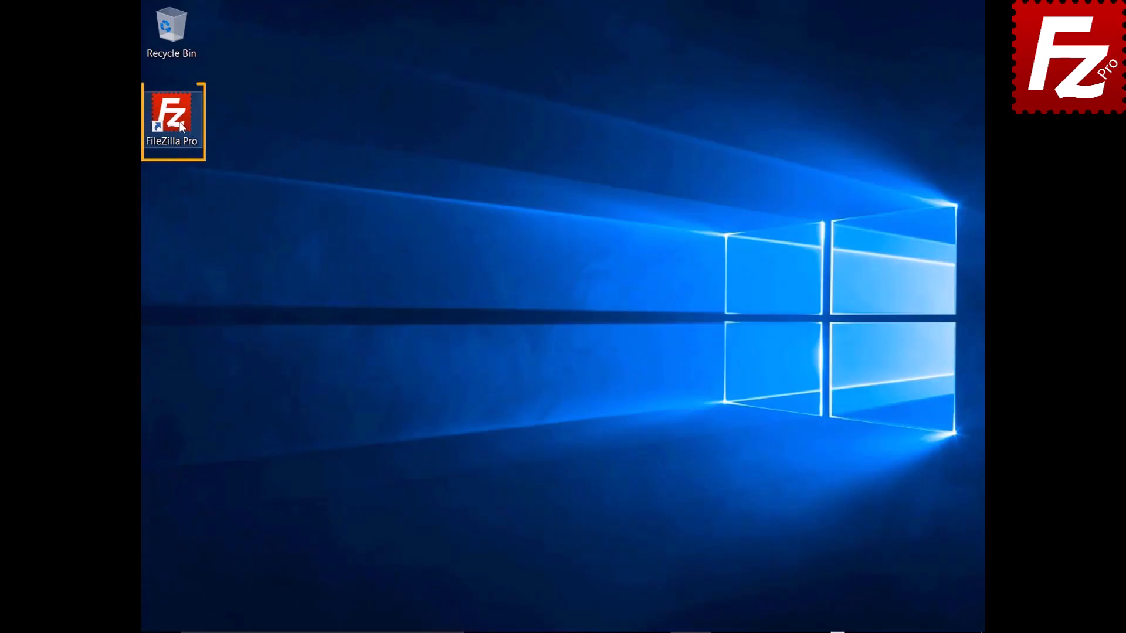
- Launch FileZilla Pro and create a Site Manager entry named SFTP using the SFTP protocol
double_click(178, 121)
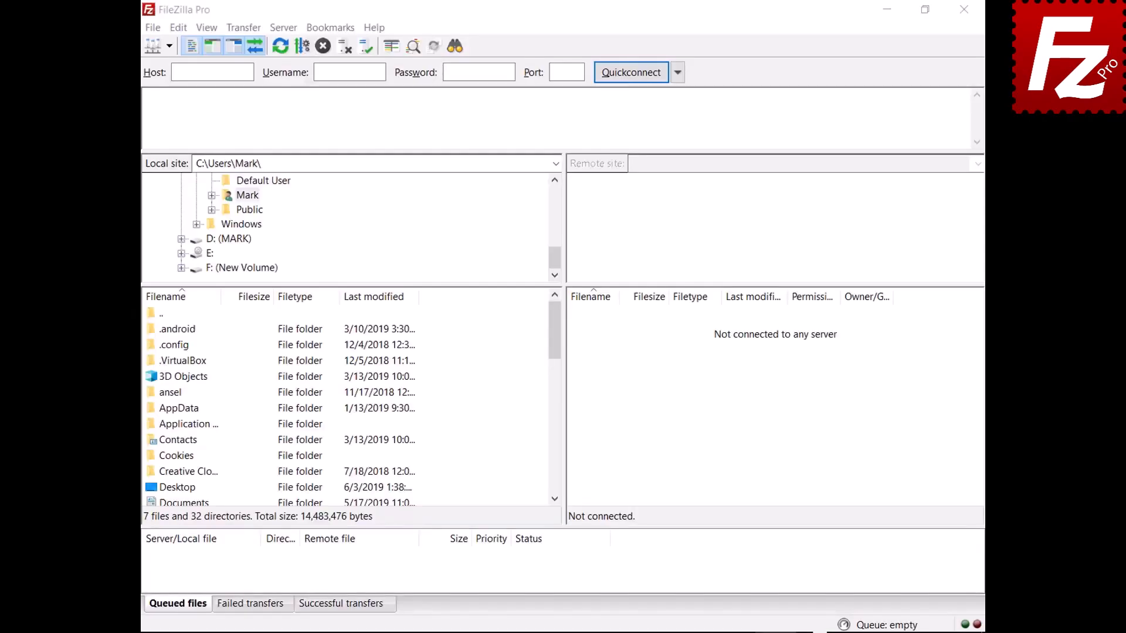
click(156, 28)
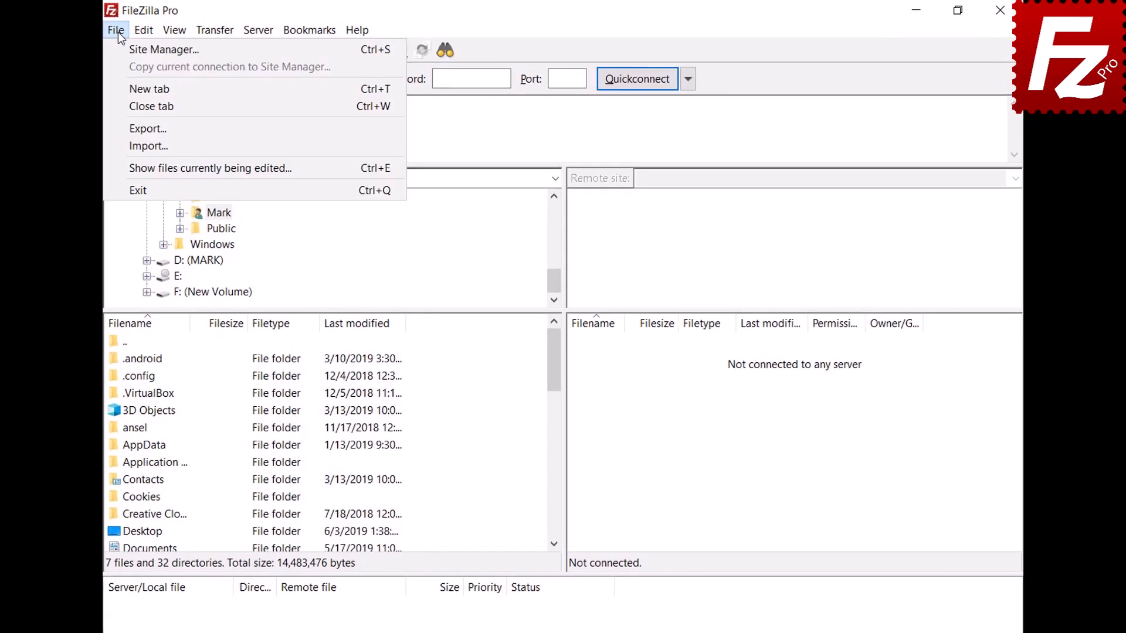
click(124, 47)
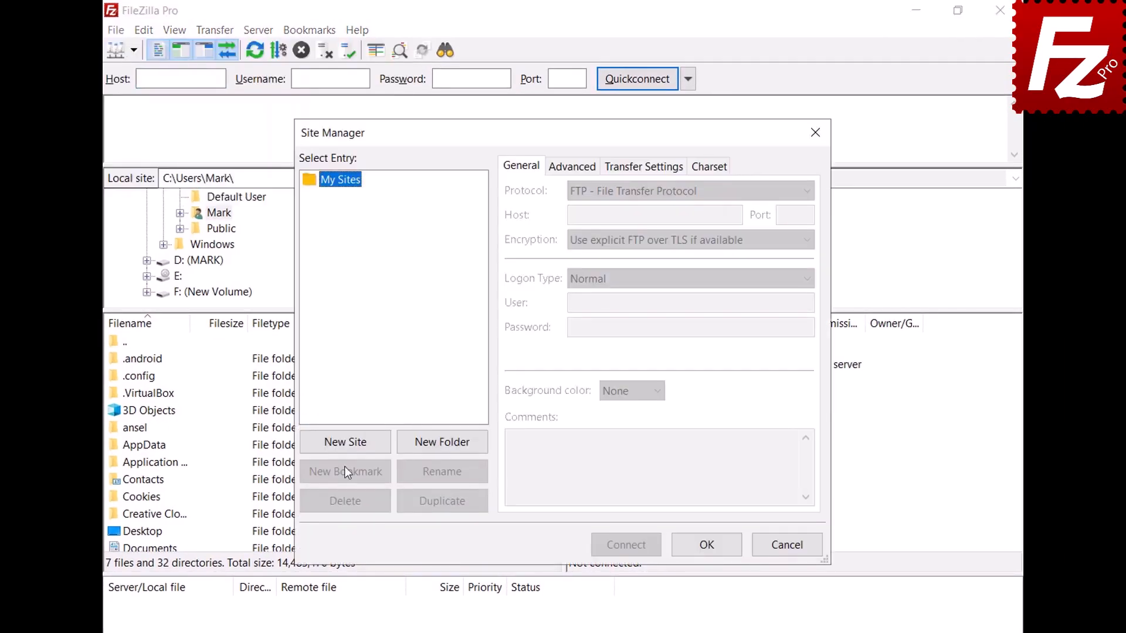
click(341, 441)
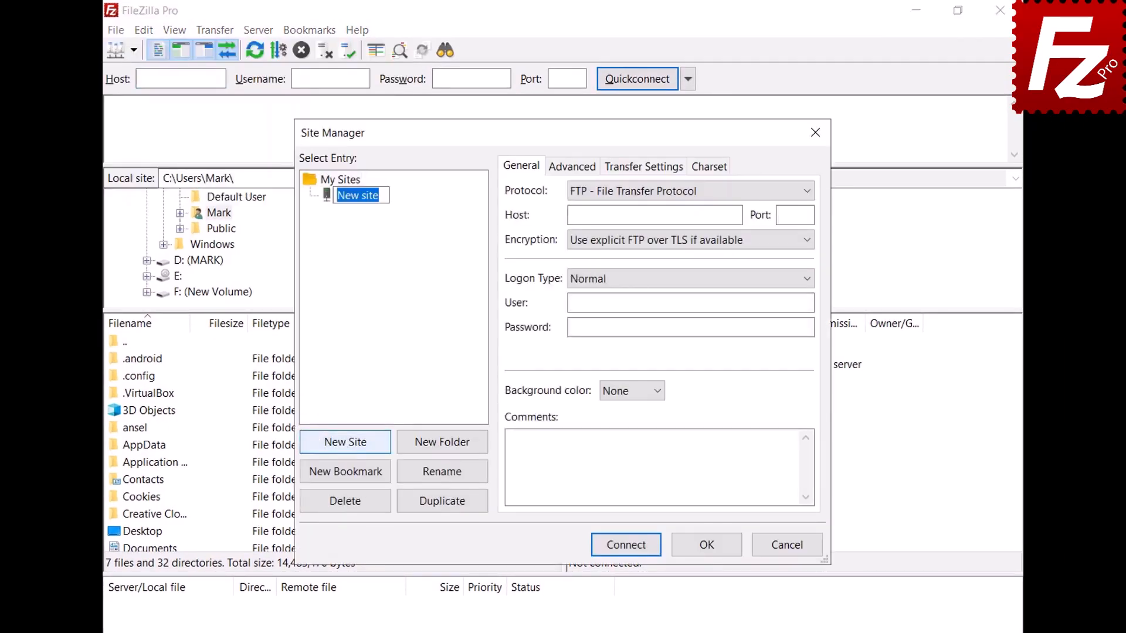
text(SFTP)
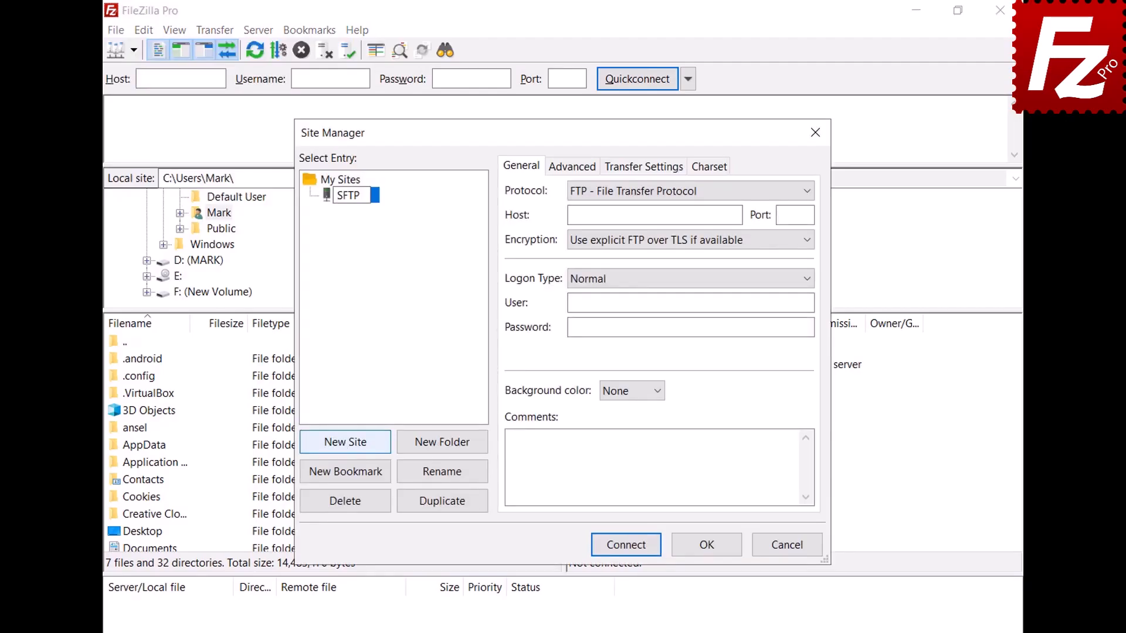
key(Return)
click(808, 191)
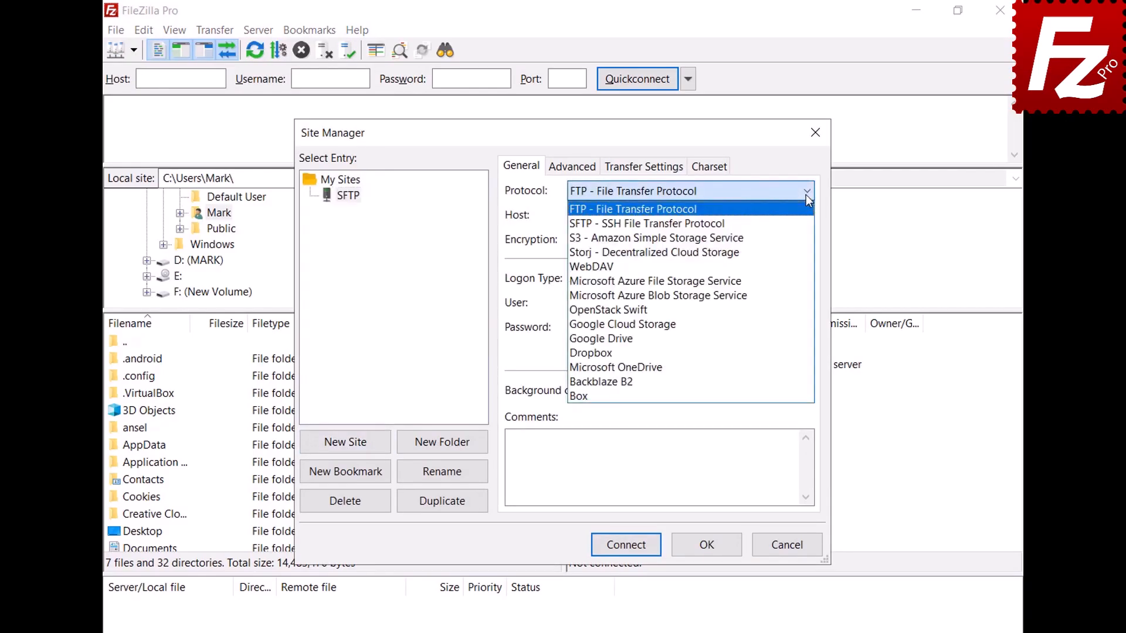
click(807, 225)
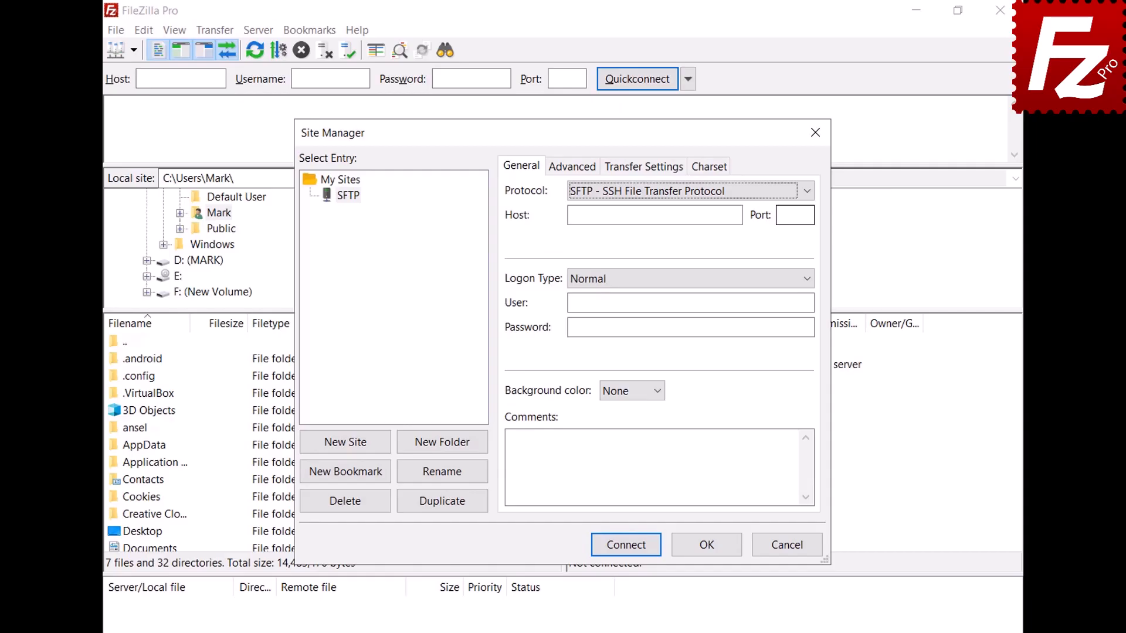
- Set host 3.209.179.104, Key file logon as user ubuntu with key.ppk, and connect
click(738, 215)
text(3.209.179.104)
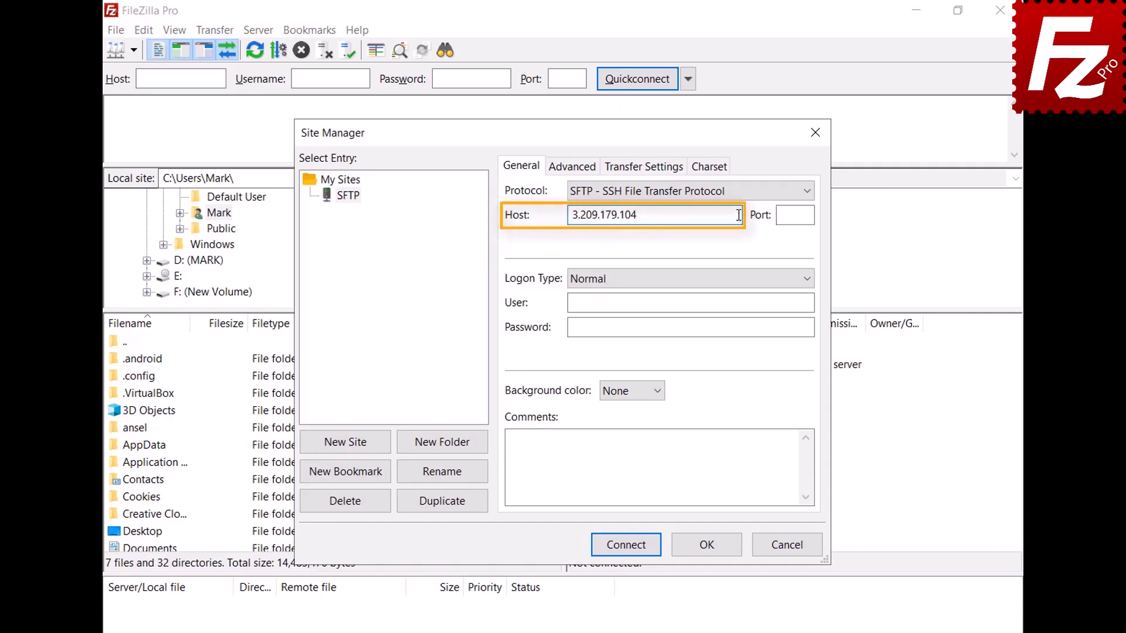
click(809, 281)
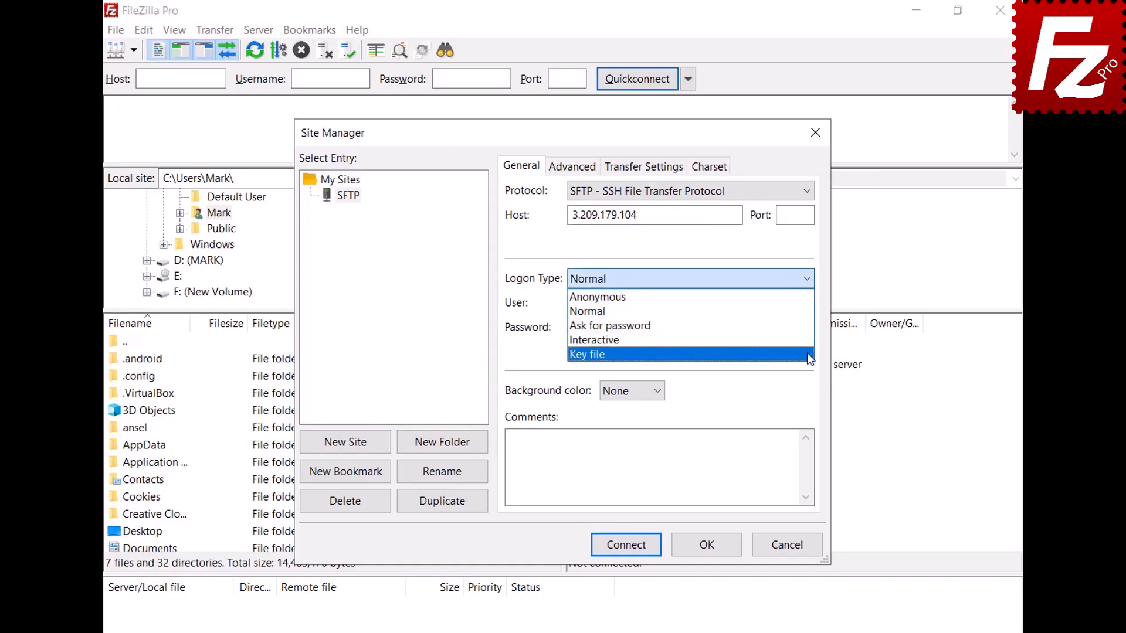
click(807, 353)
click(809, 303)
text(ubuntu)
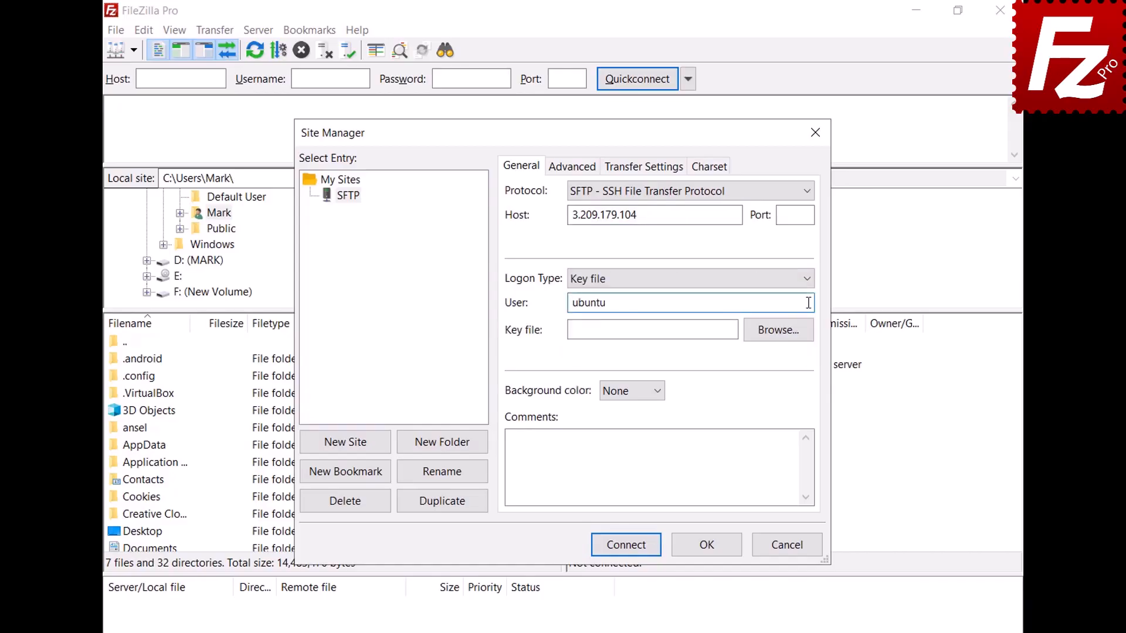
click(777, 330)
double_click(511, 309)
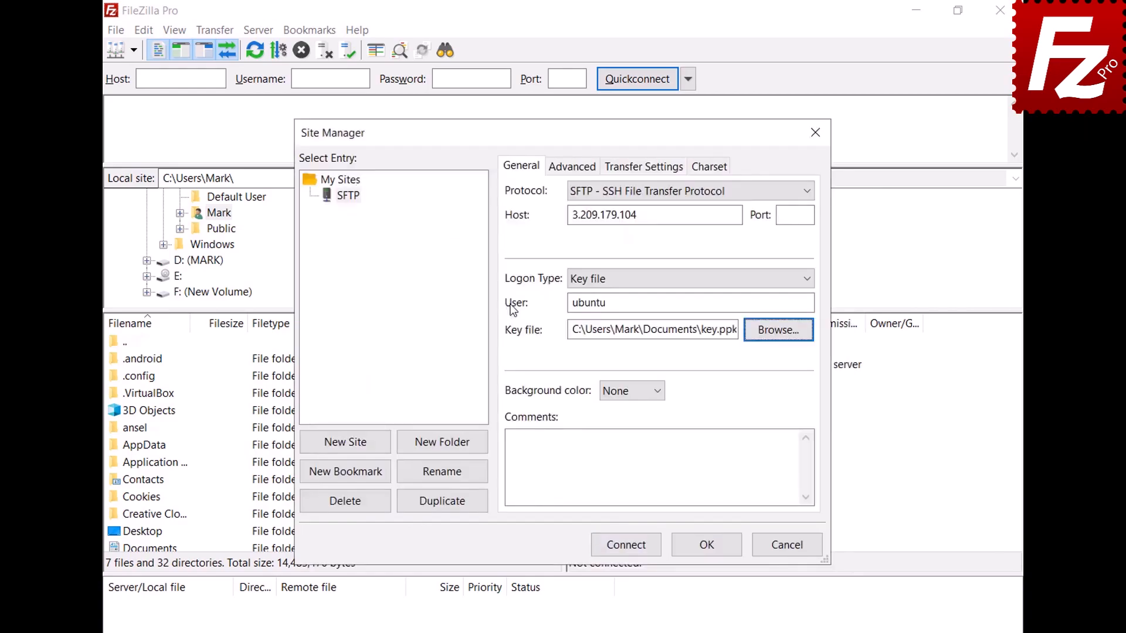
click(627, 548)
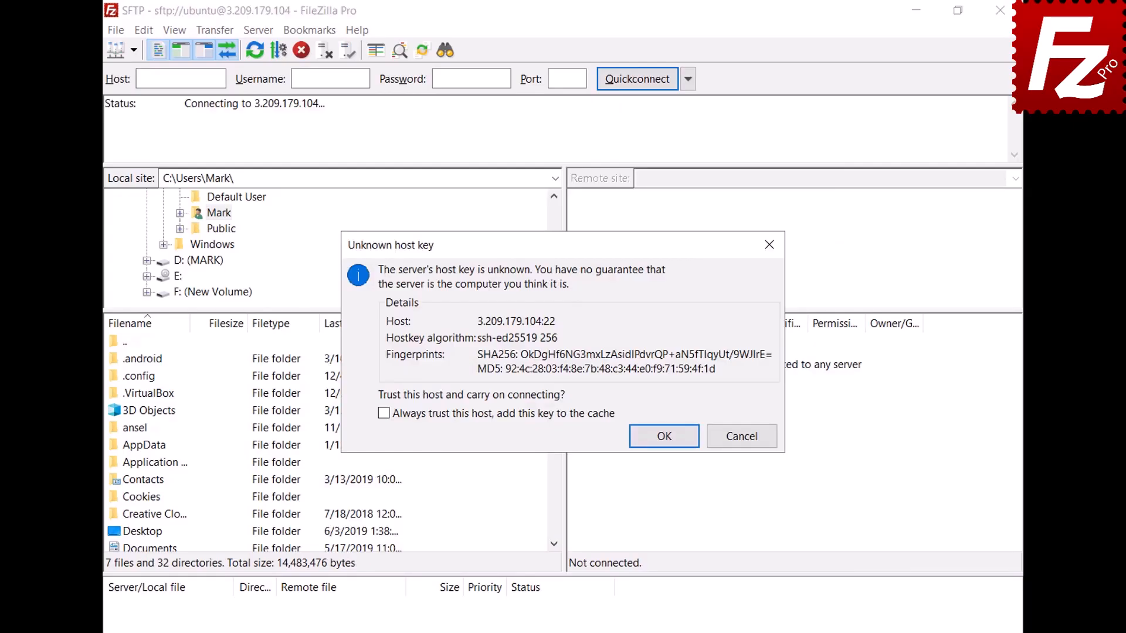
- Always trust the server's host key and enter the key's passphrase to finish connecting
click(384, 414)
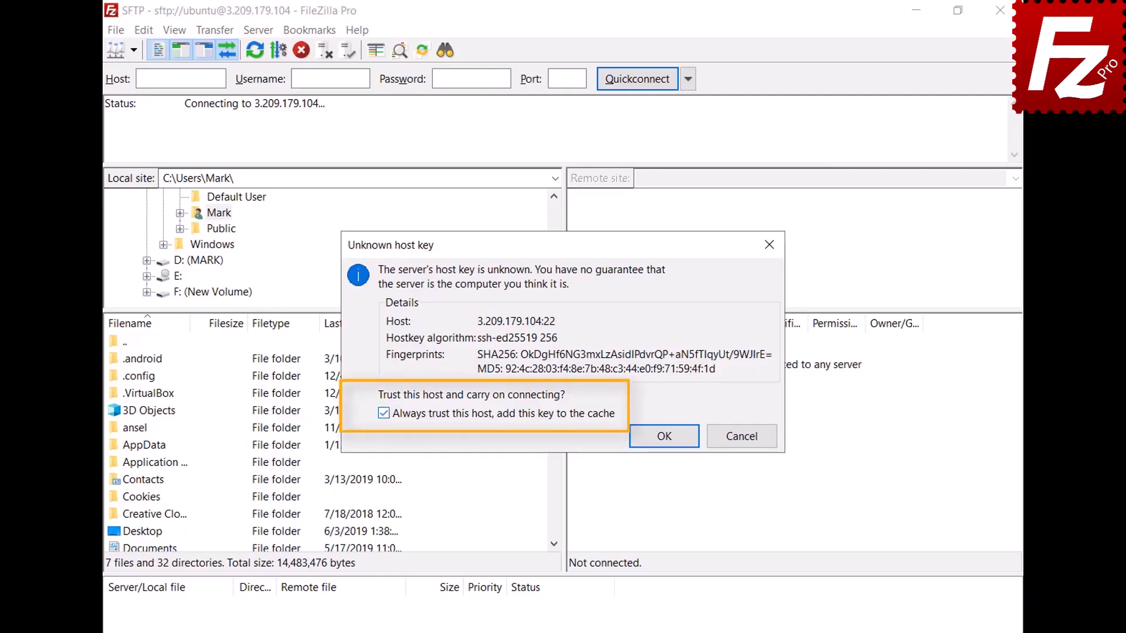
click(668, 440)
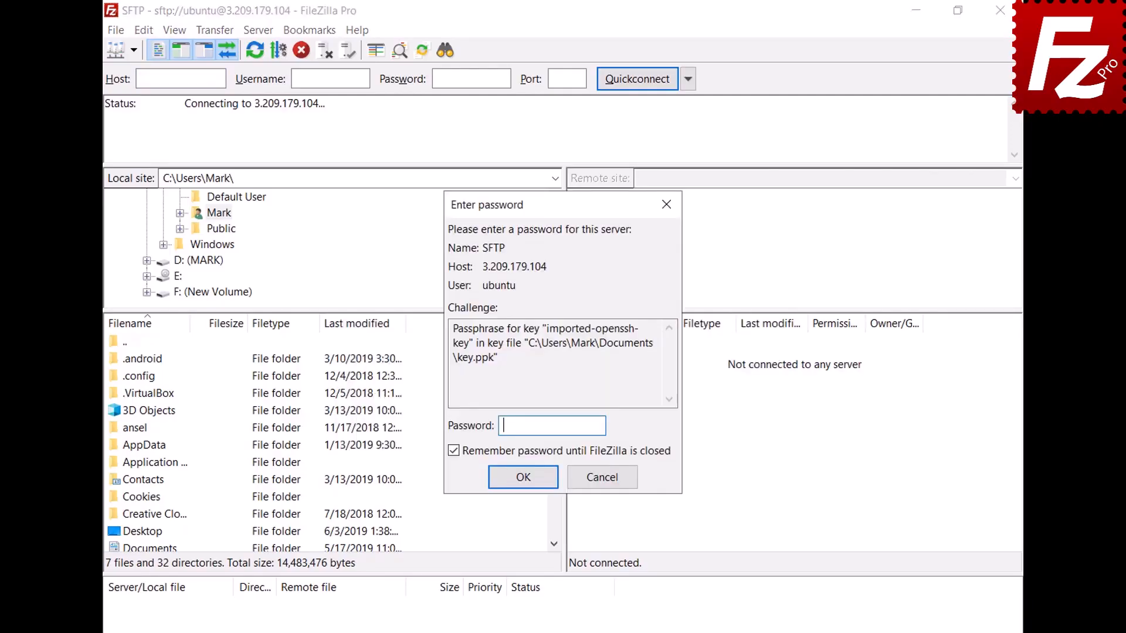
text(******)
click(522, 478)
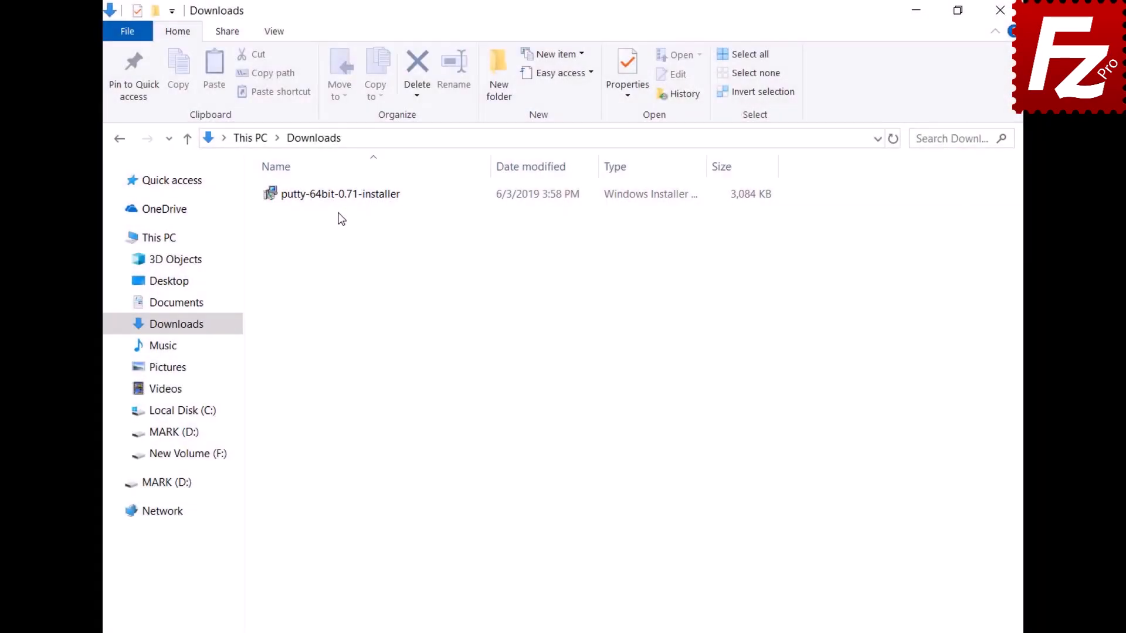
- Install PuTTY from its installer, keeping the default install folder
double_click(334, 196)
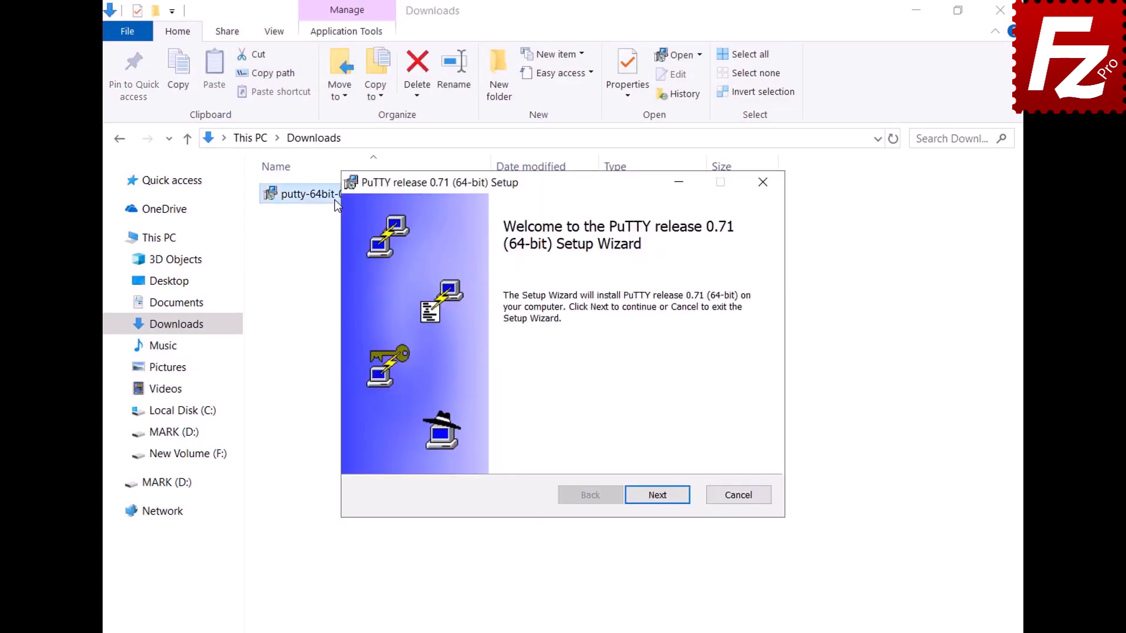
click(658, 496)
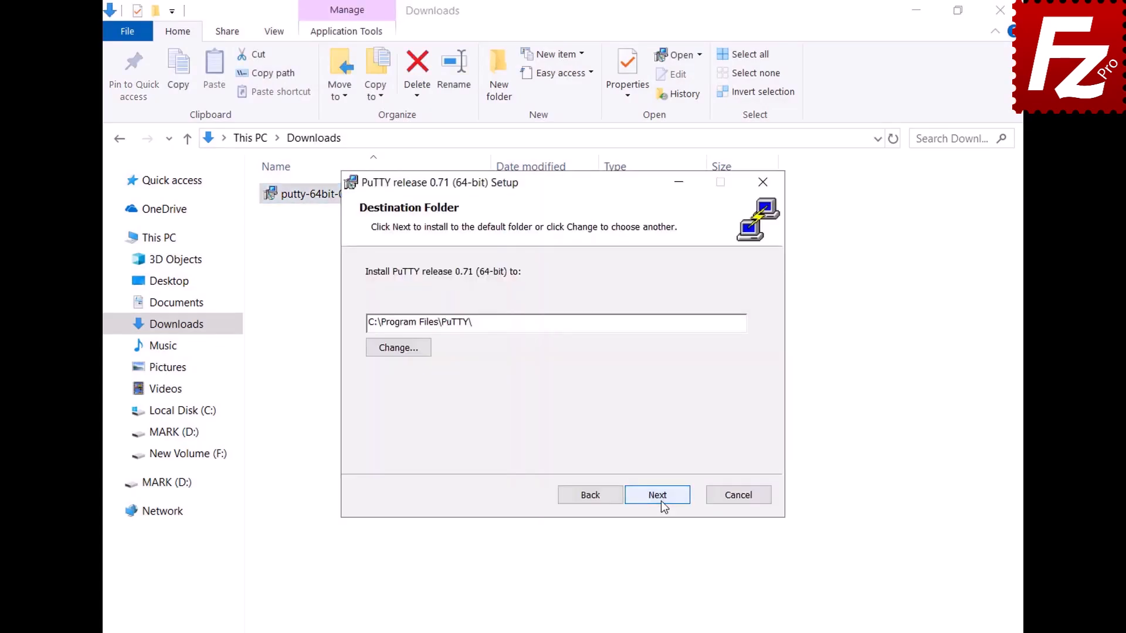
click(661, 501)
click(660, 501)
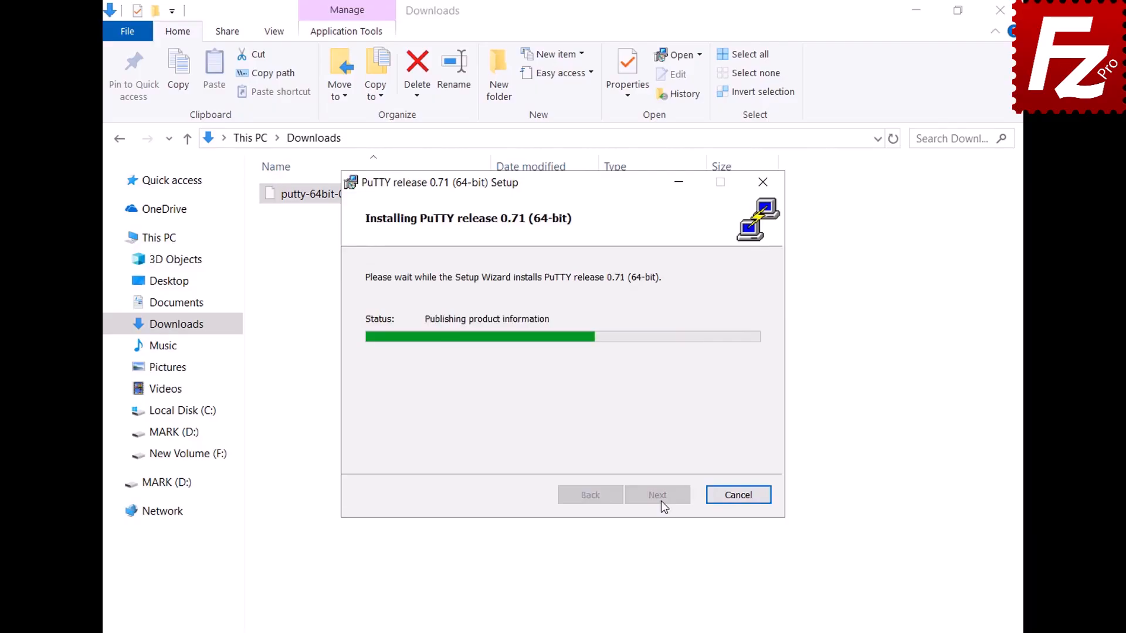
click(660, 501)
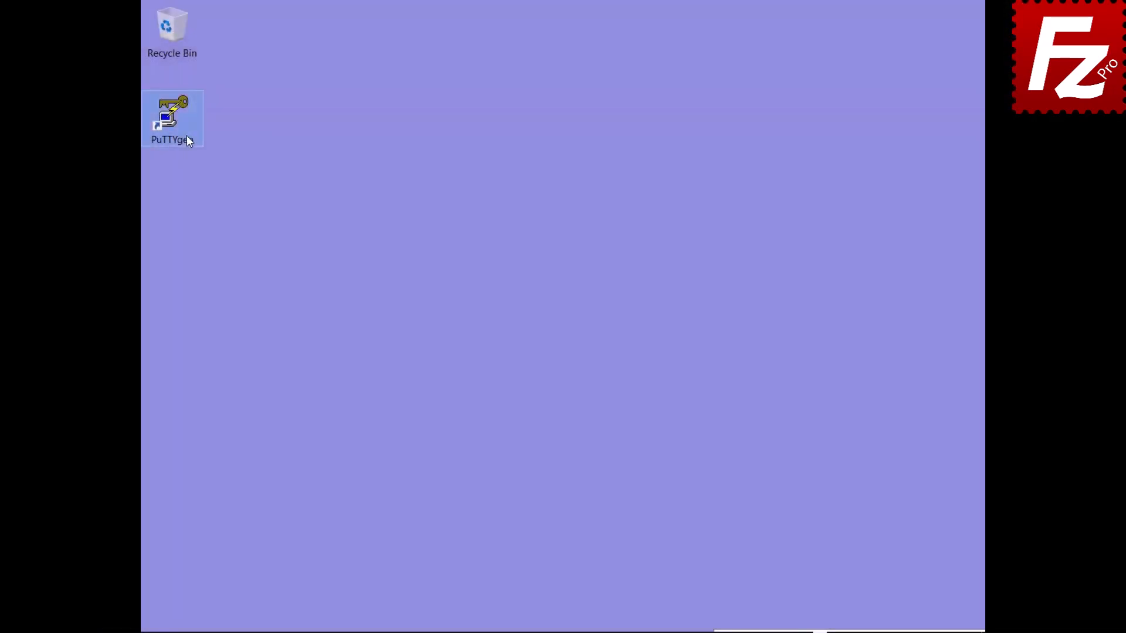
- In PuTTYgen, import the existing private key file, unlocking it with its passphrase
double_click(187, 141)
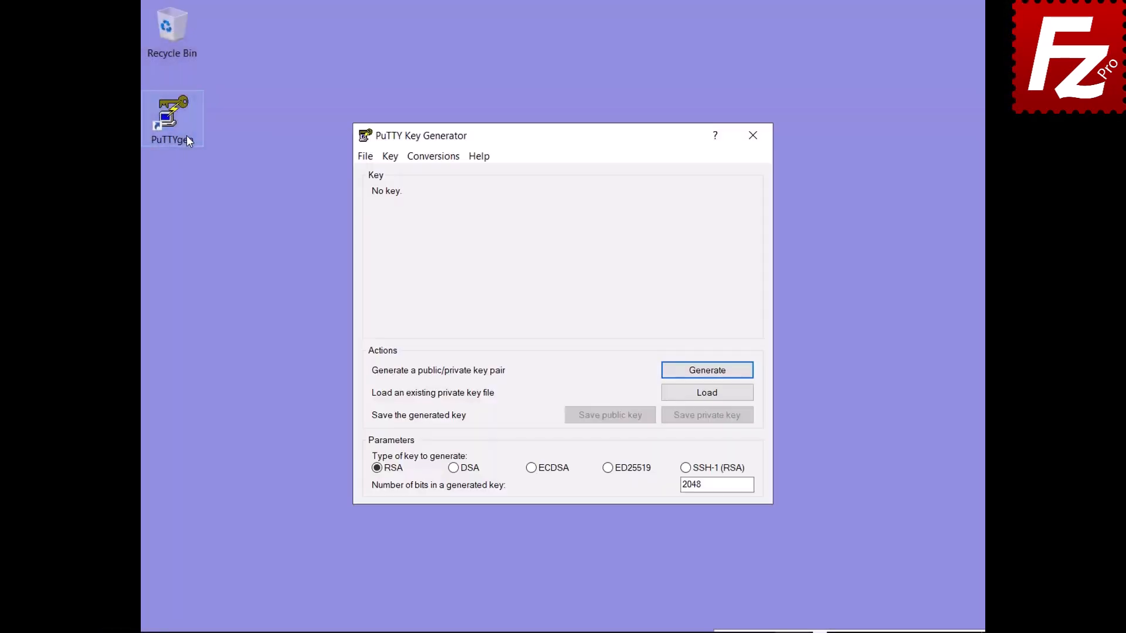
click(434, 160)
click(450, 174)
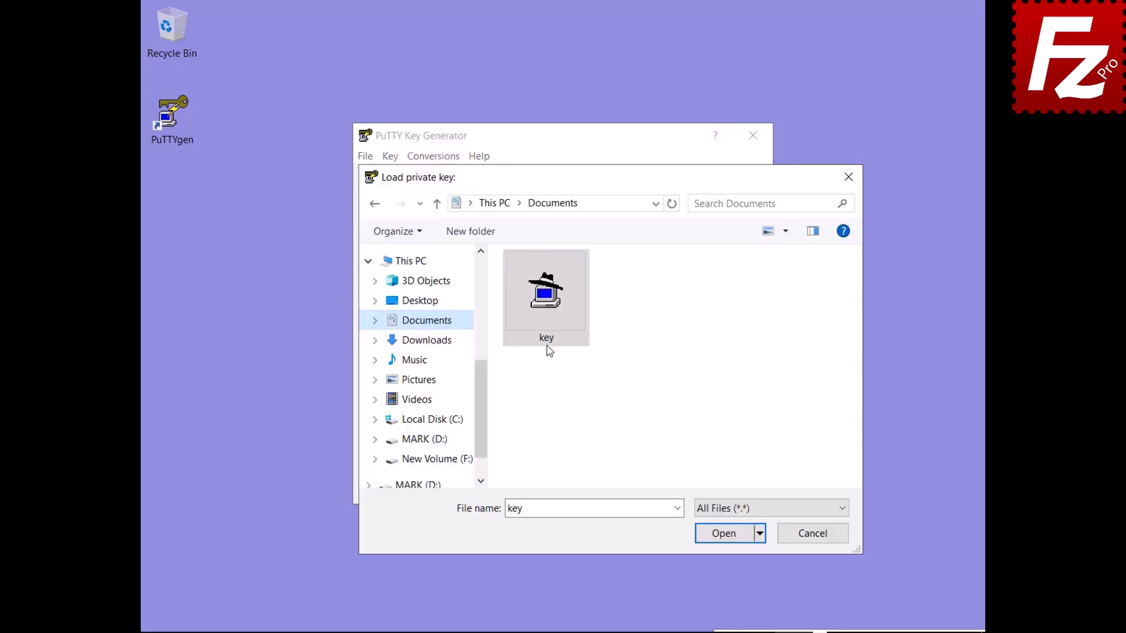
click(545, 305)
double_click(545, 305)
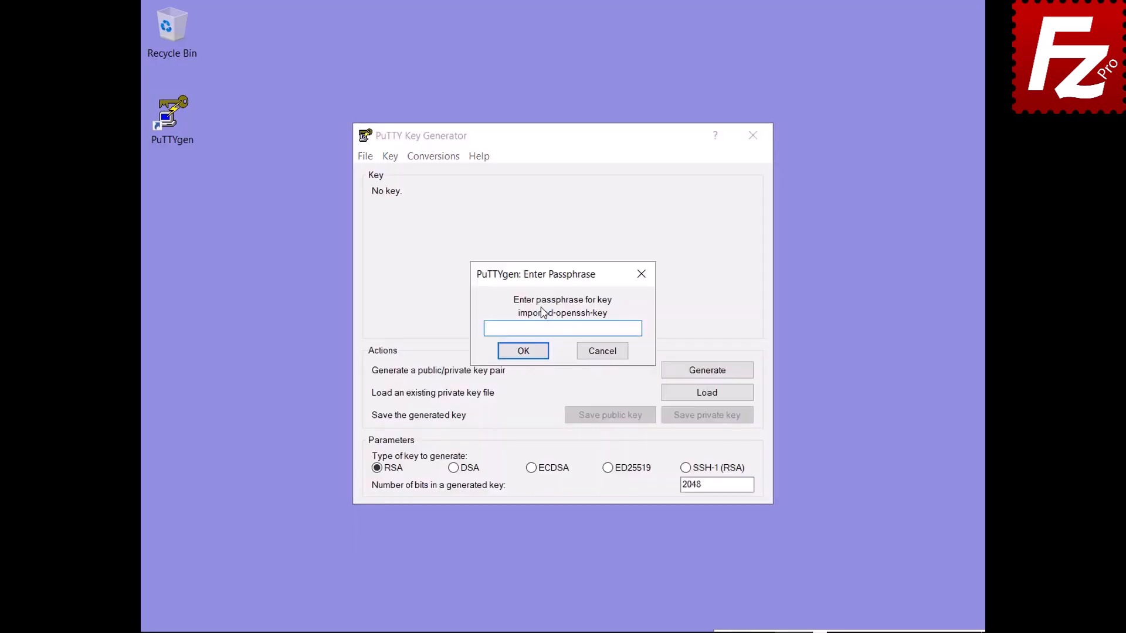
click(521, 354)
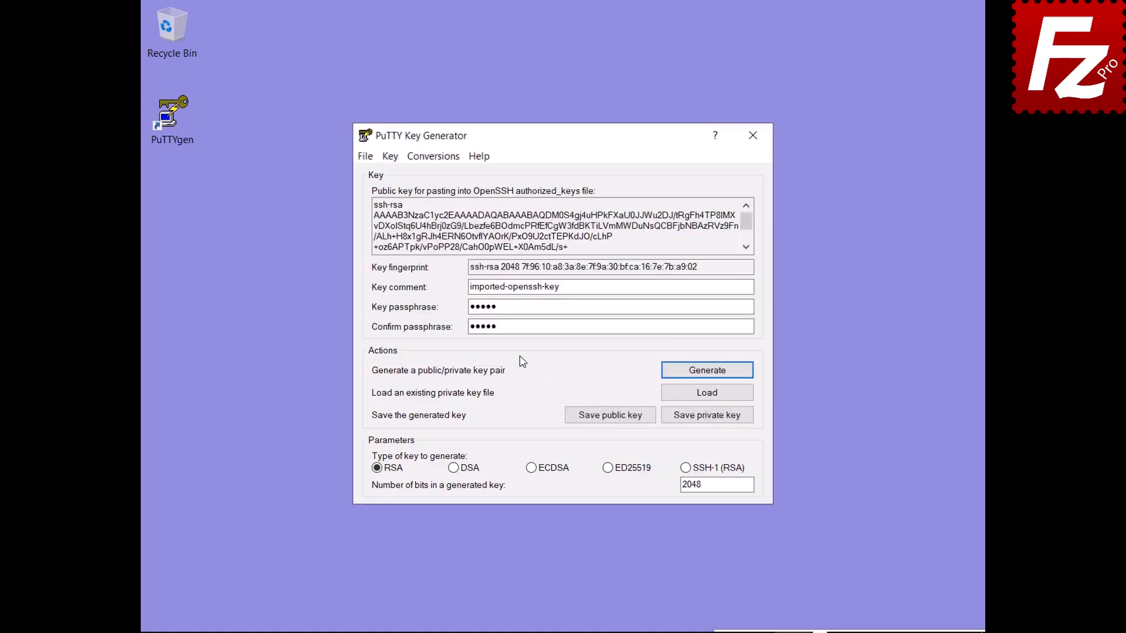
- Save the loaded private key as key.ppk in Documents
click(706, 416)
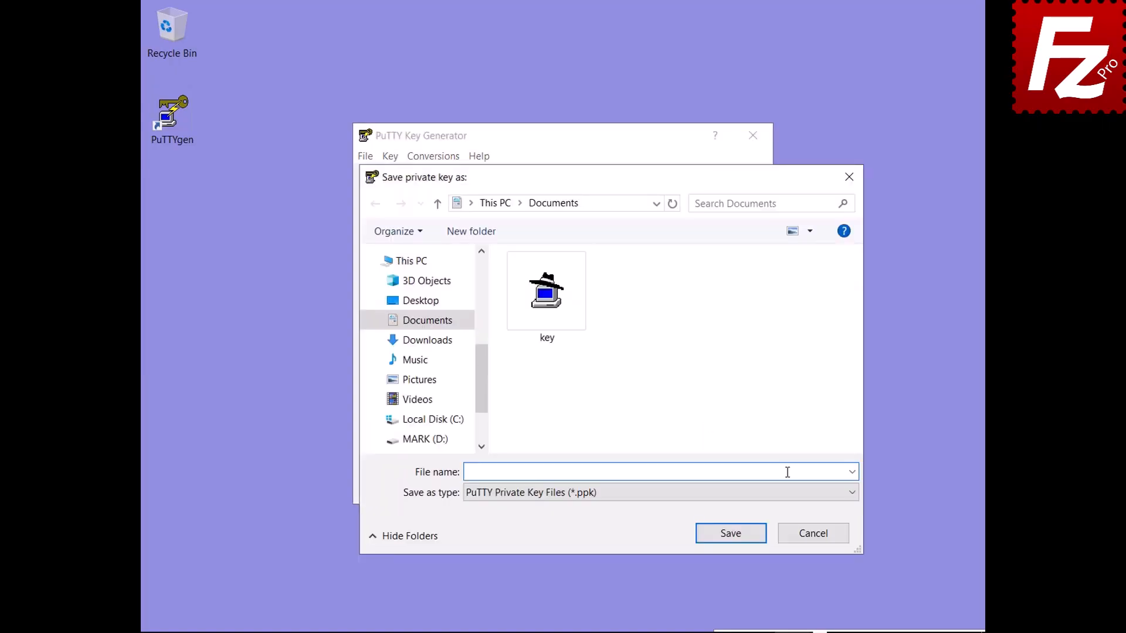
text(key.ppk)
click(734, 536)
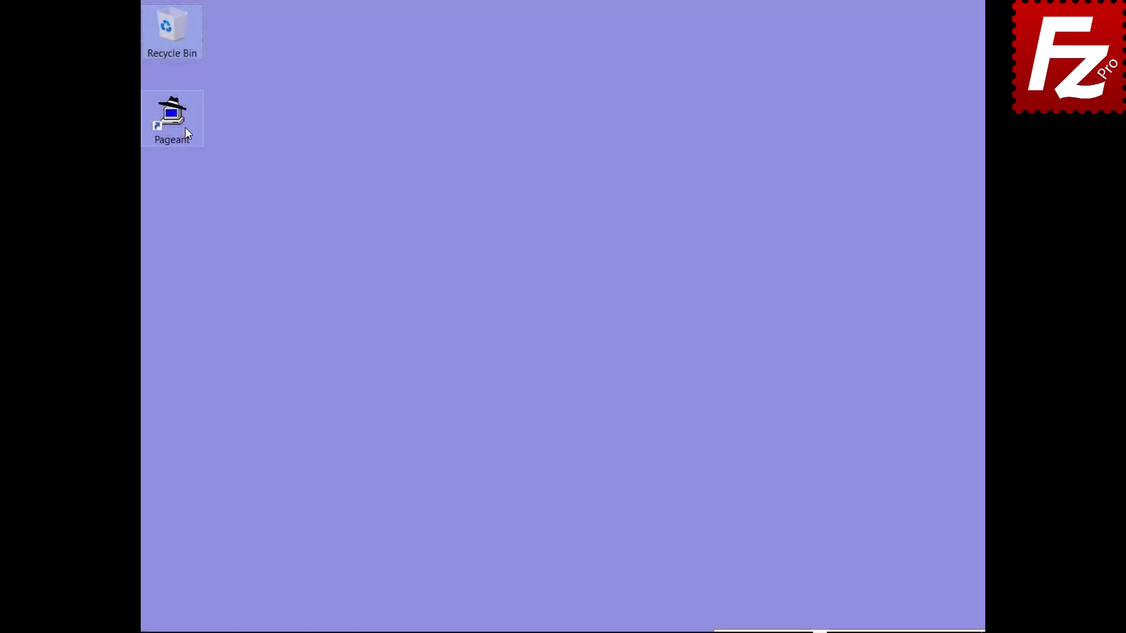
- Launch Pageant and add the saved key from Documents, entering its passphrase to unlock it
double_click(181, 125)
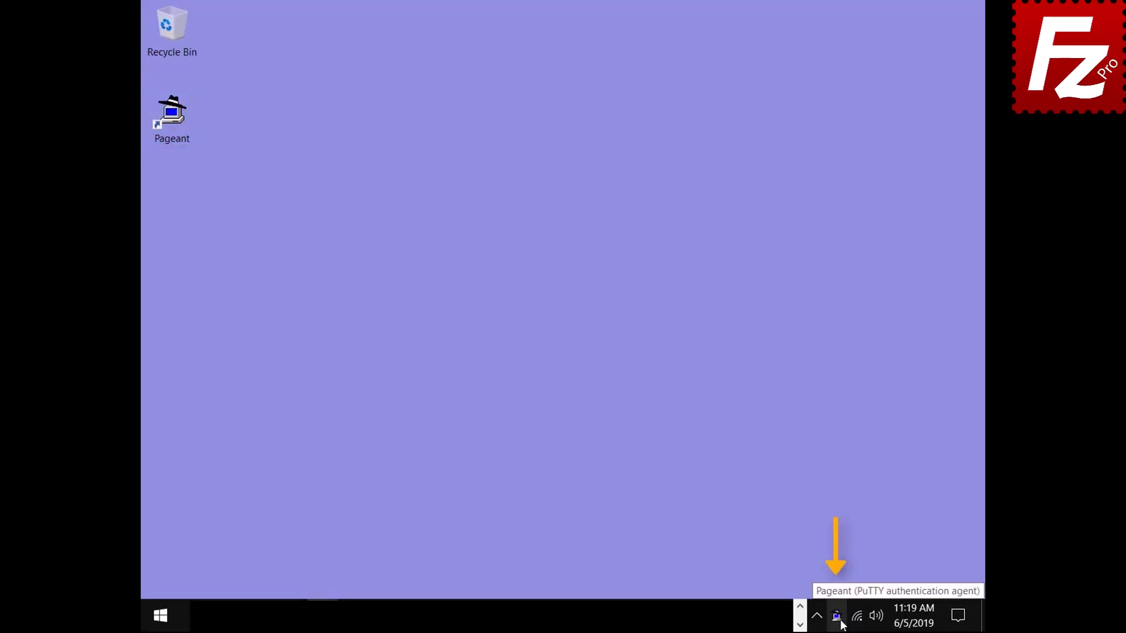
double_click(837, 617)
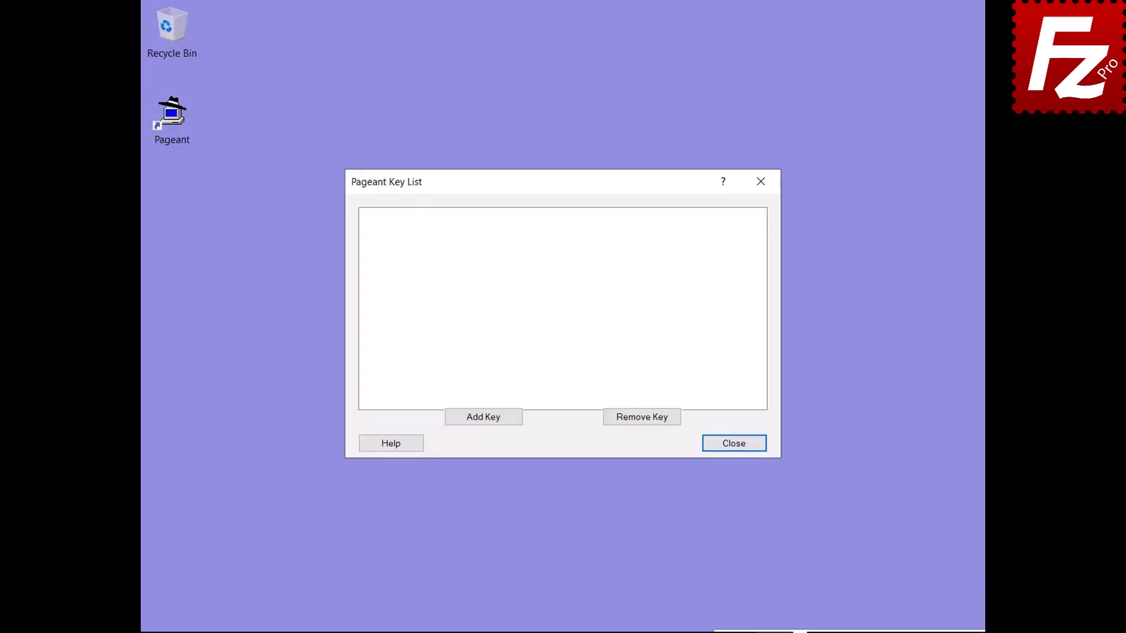
click(482, 417)
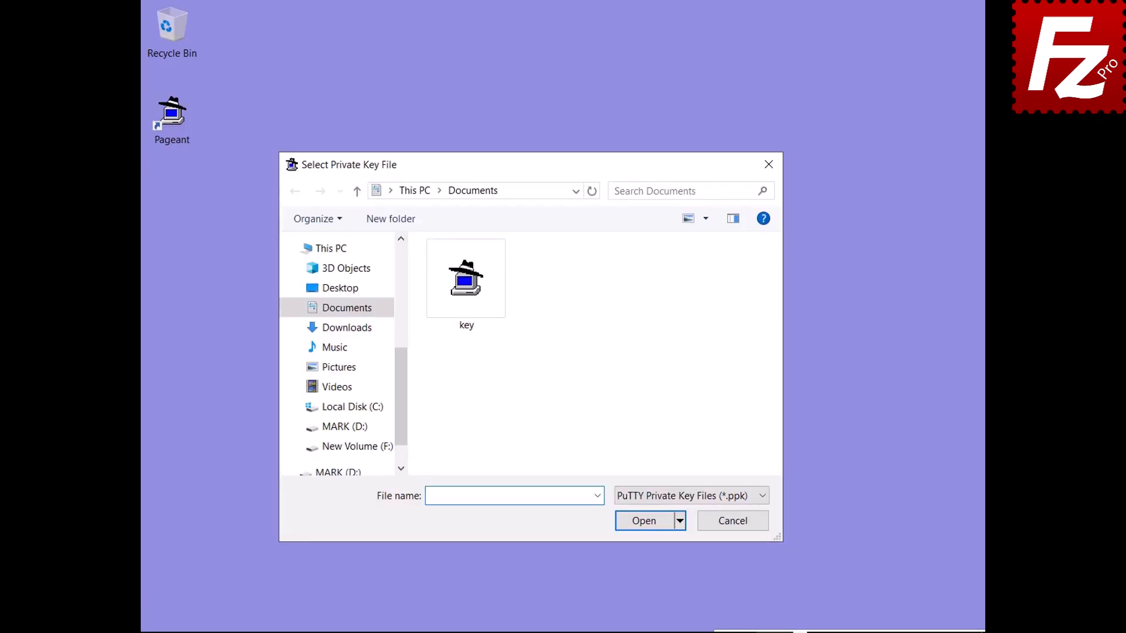
double_click(467, 324)
text(******)
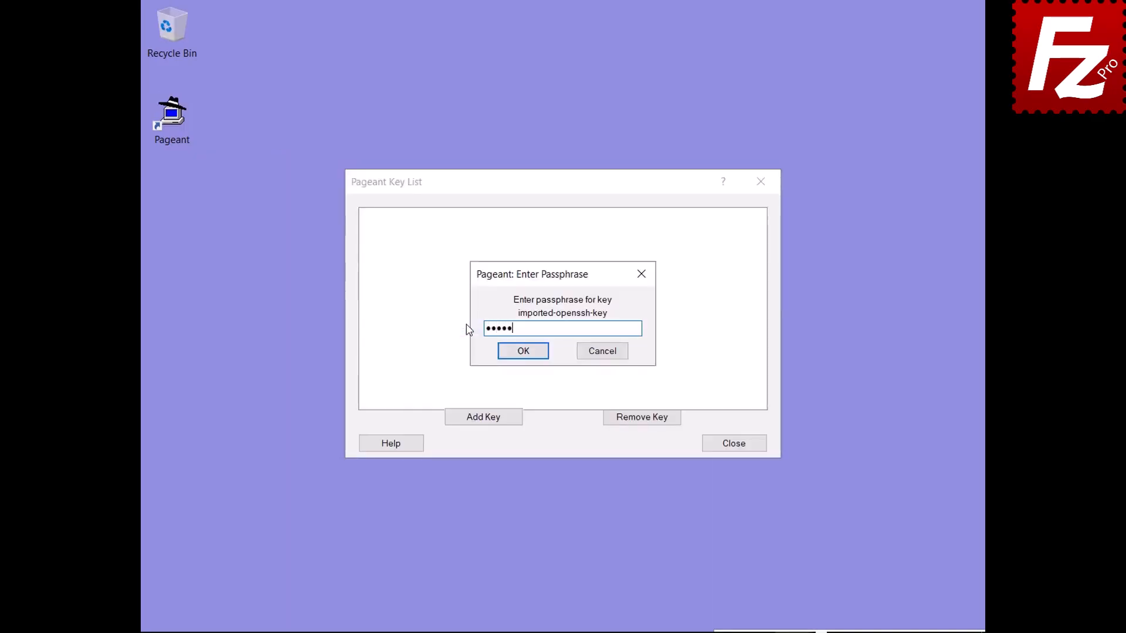
click(523, 352)
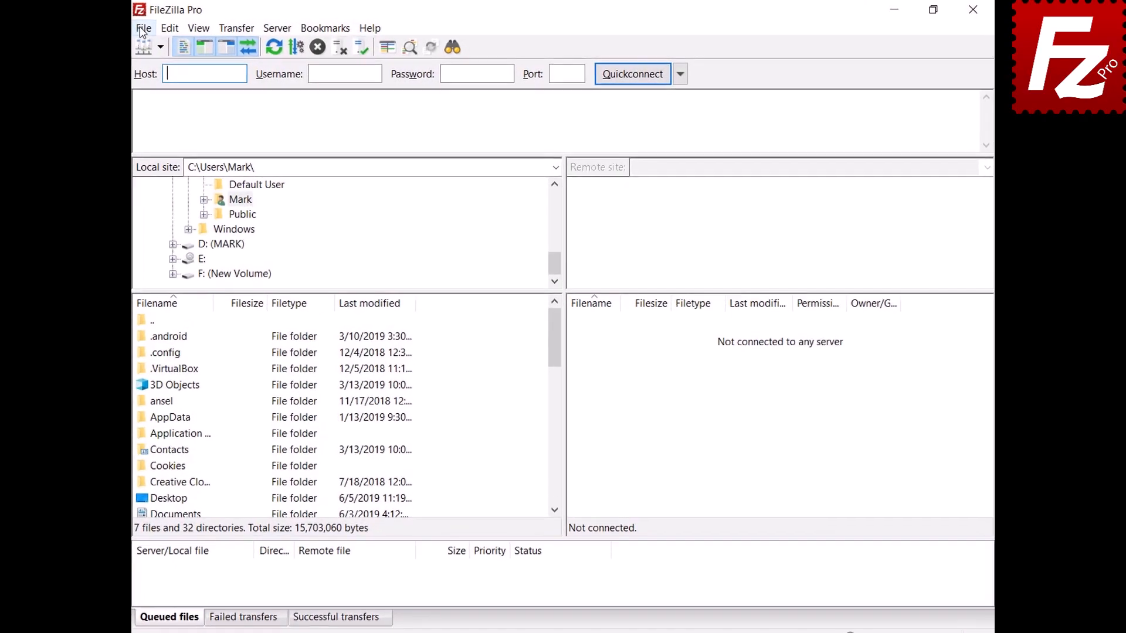
- In Site Manager, set the SFTP site's Logon Type to Normal and connect
click(149, 25)
click(153, 47)
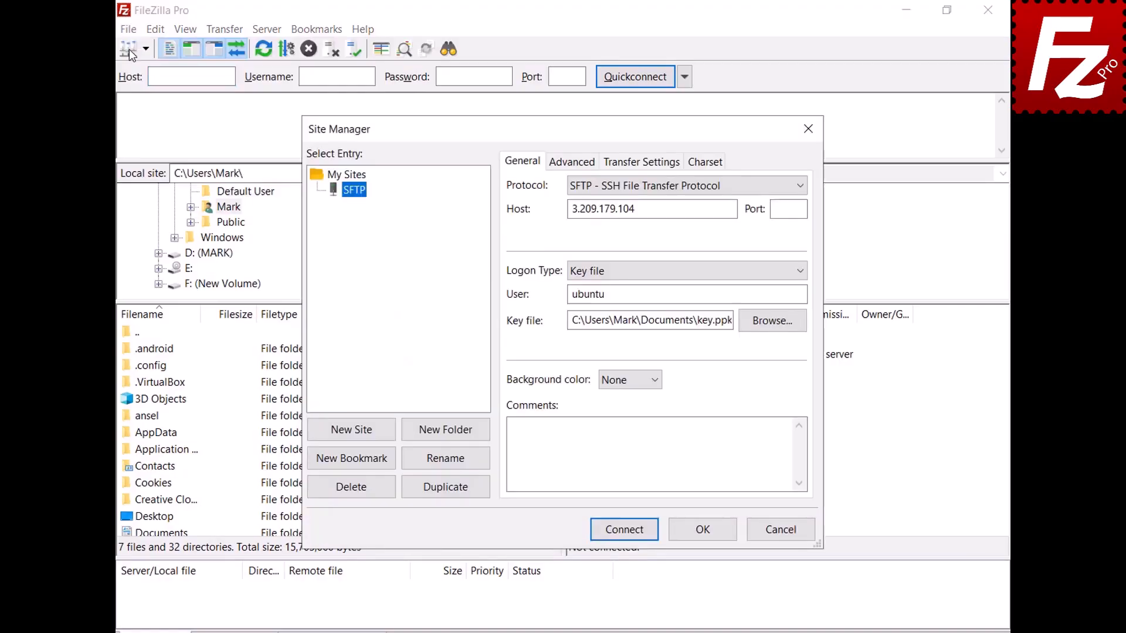
click(801, 270)
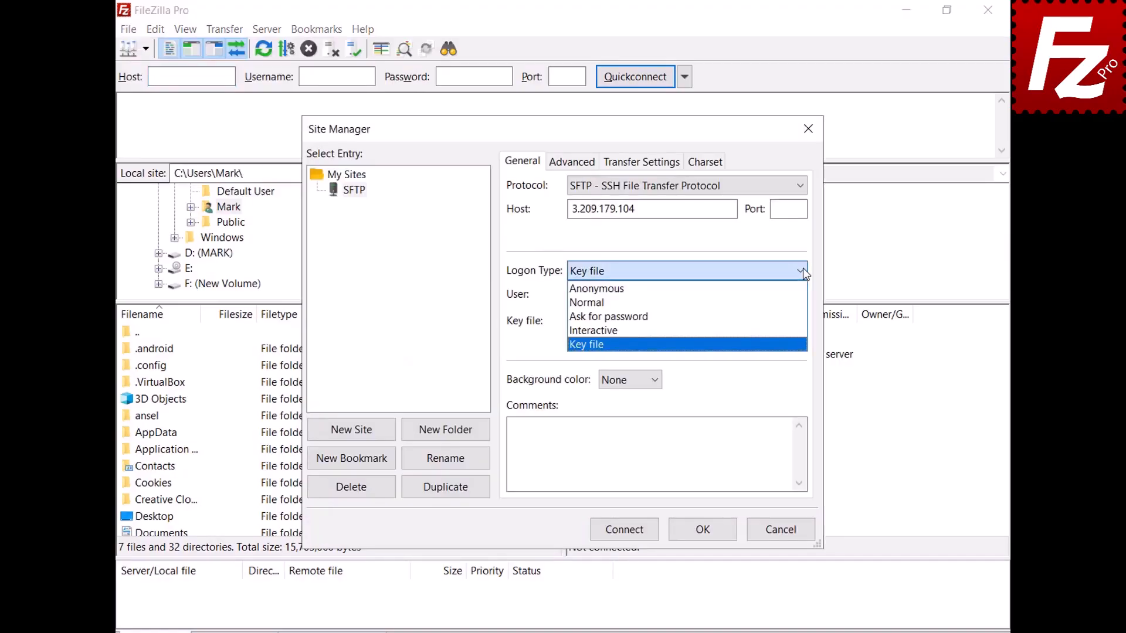
click(587, 302)
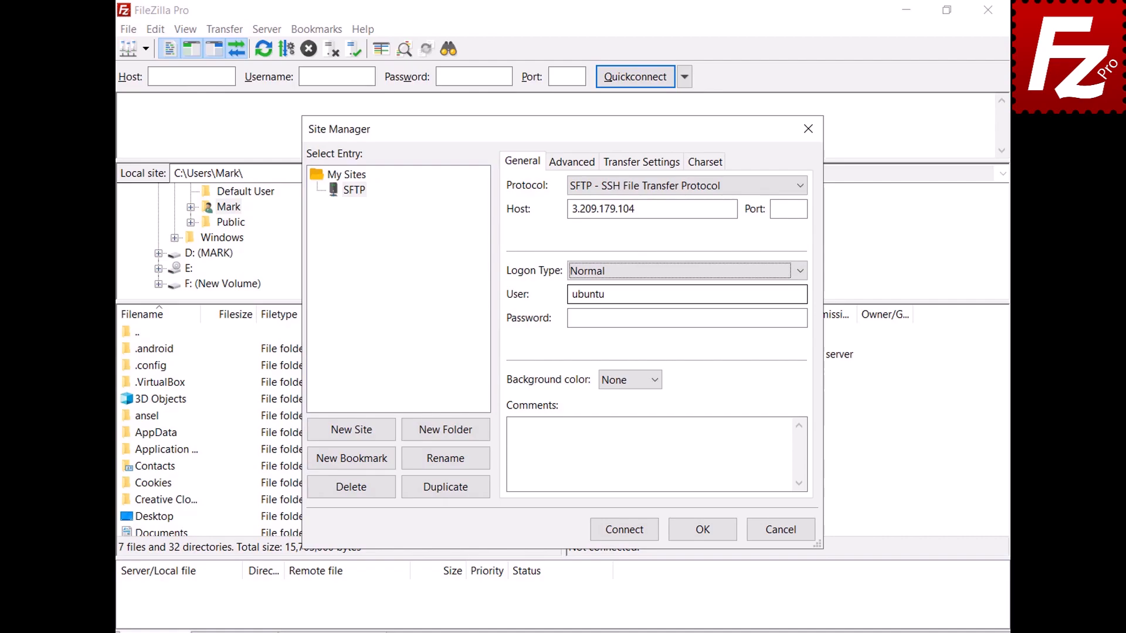
click(624, 530)
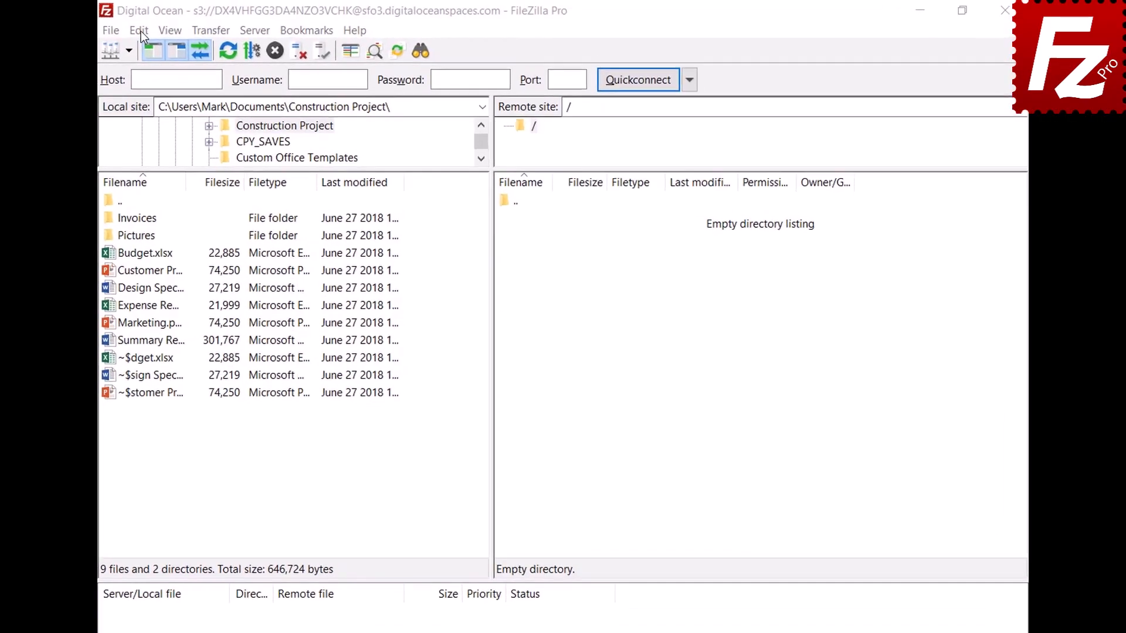
- Under Settings > Transfers > FTP: File Types, add json to the ASCII types and click OK
click(135, 30)
click(132, 92)
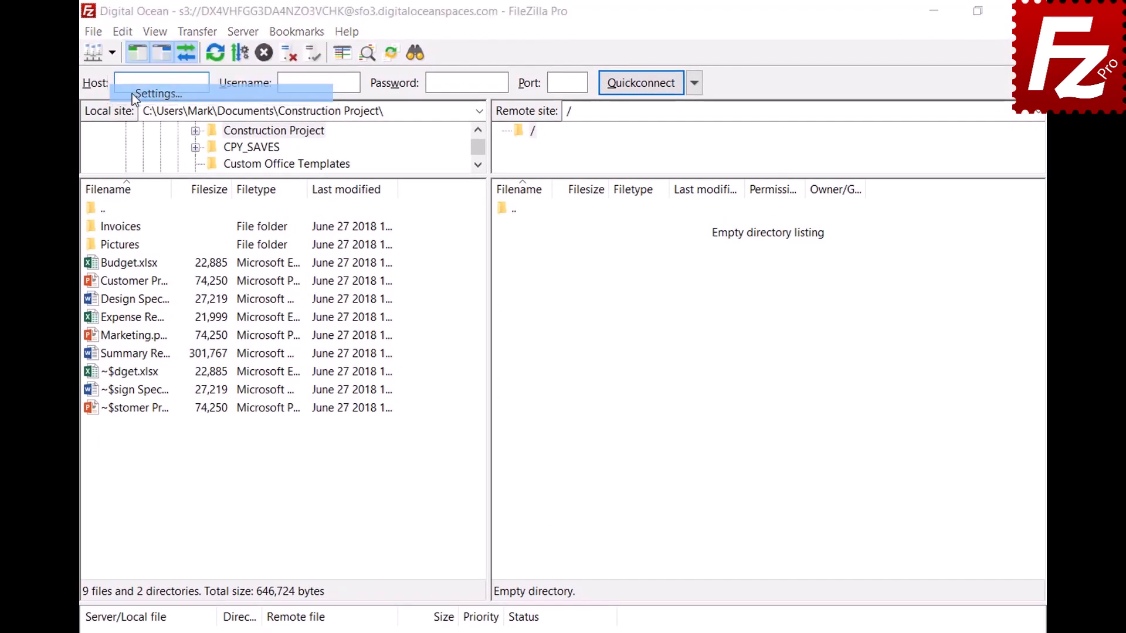
click(275, 342)
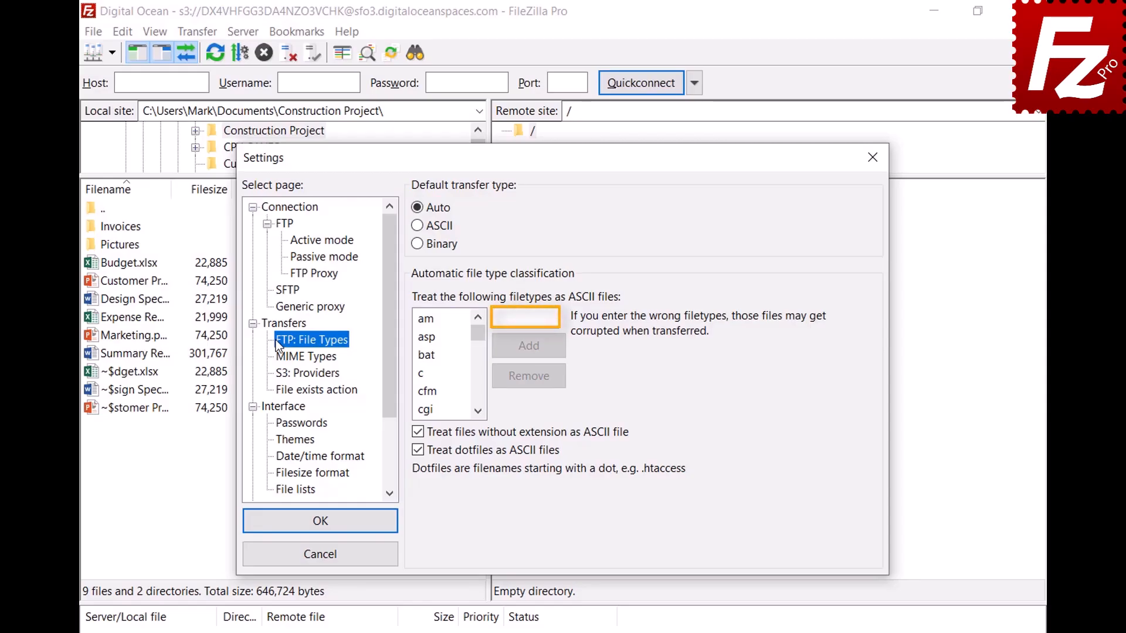
click(553, 317)
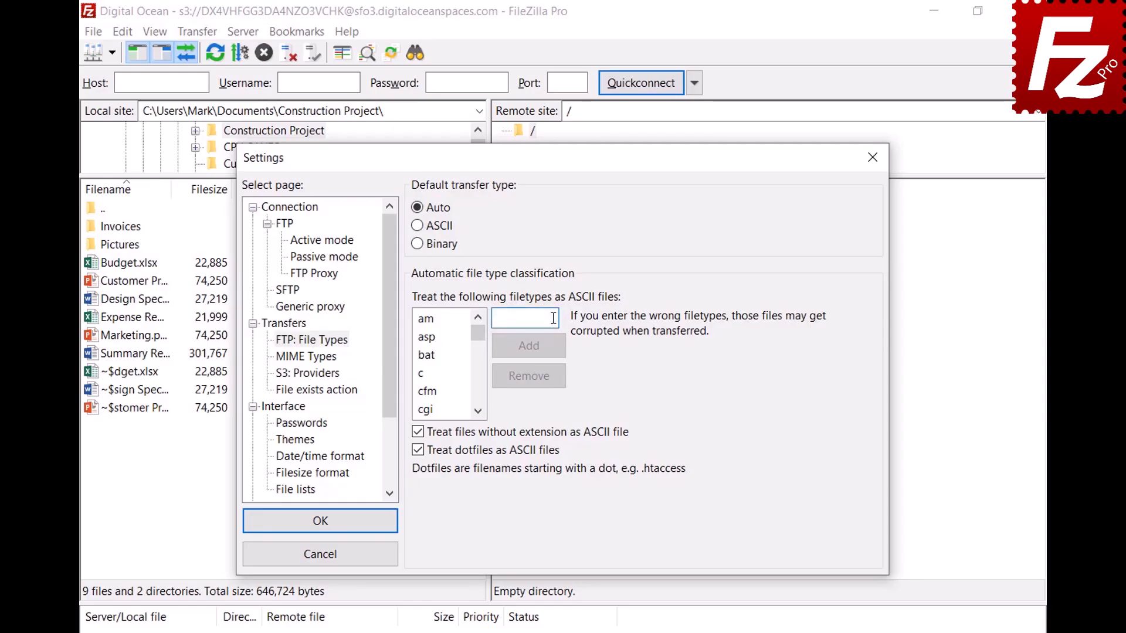
text(json)
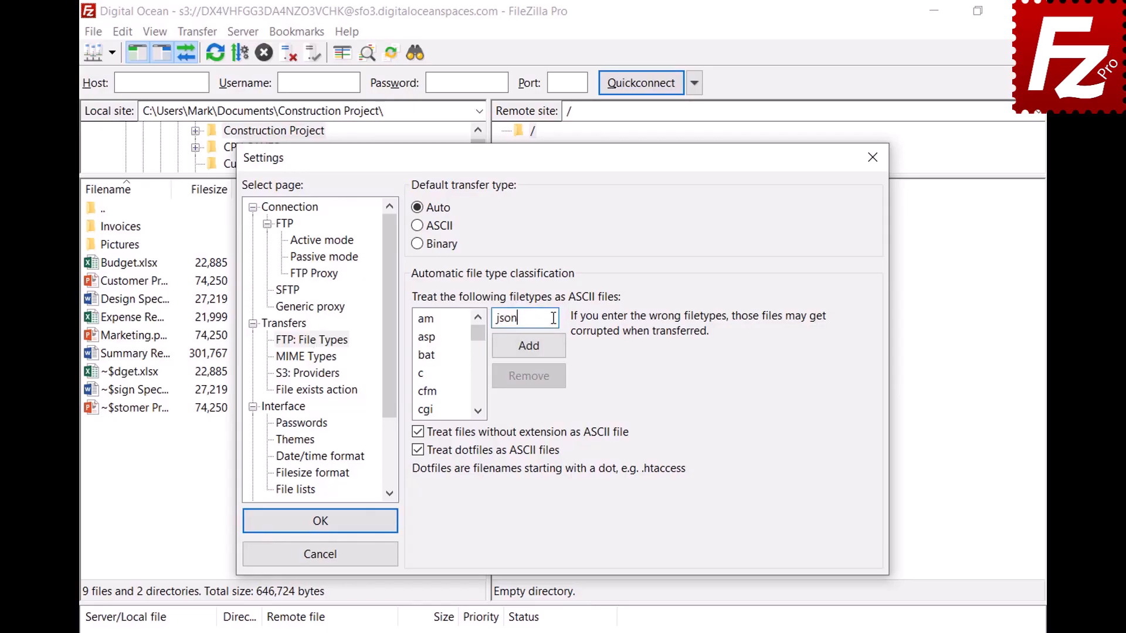
click(529, 352)
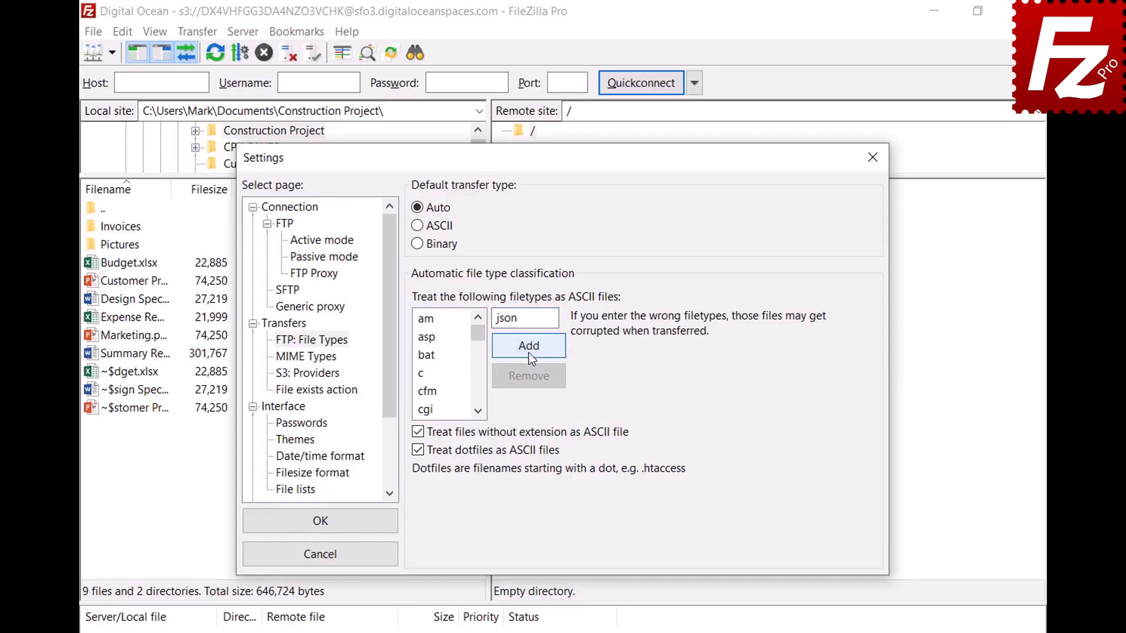
drag(478, 337, 482, 365)
click(439, 375)
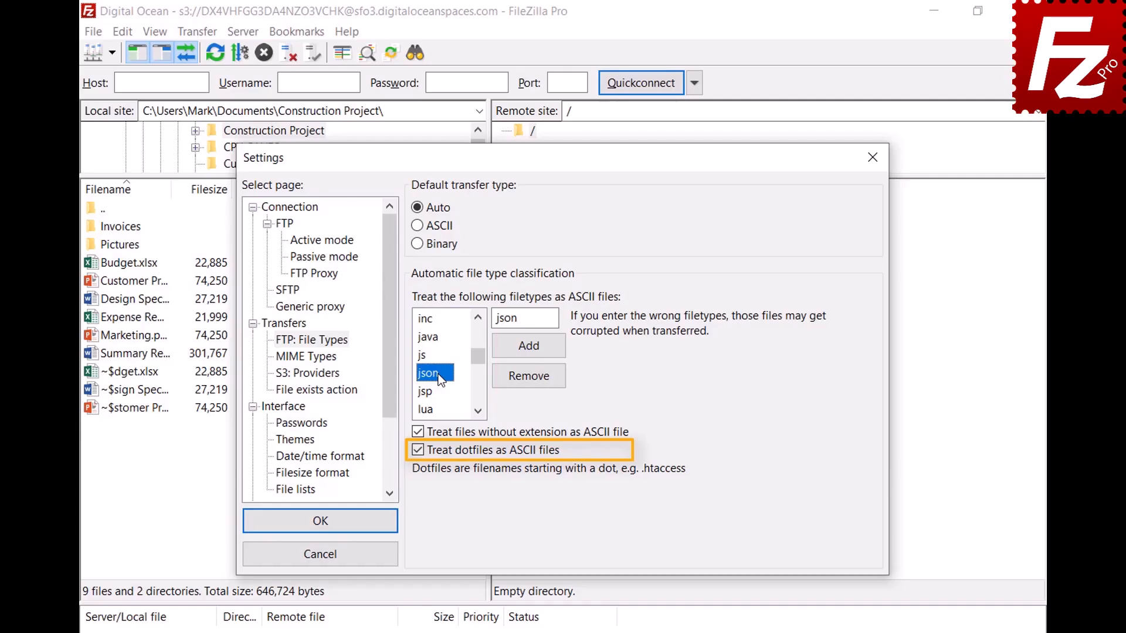
click(319, 530)
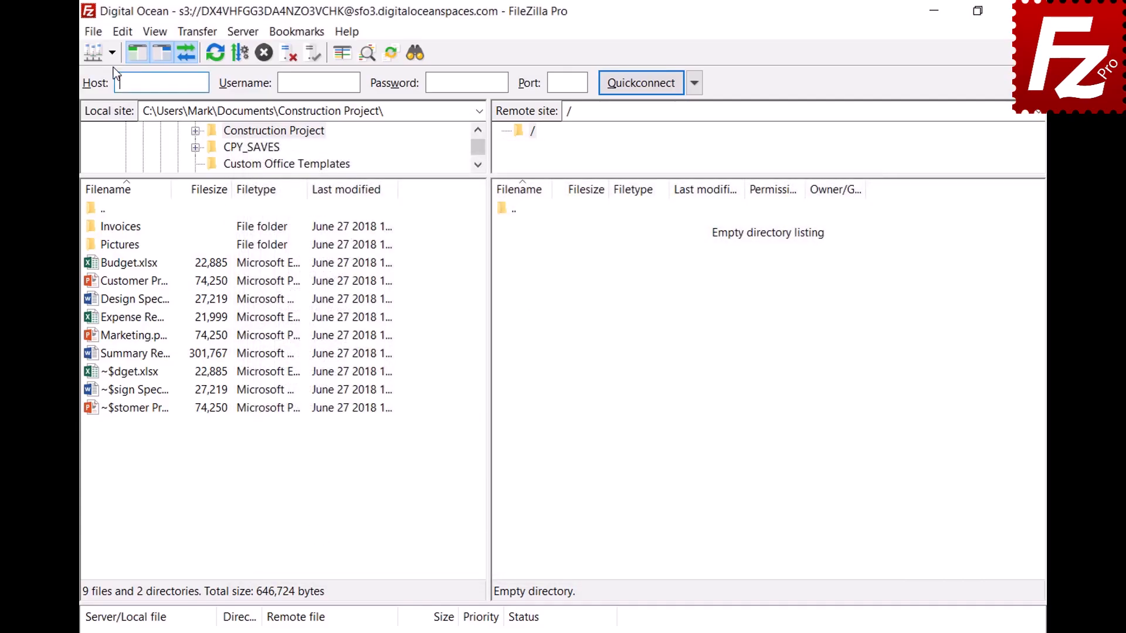
- Open the saved FTP site in a new tab and review the Transfer type and status-bar type menus
click(112, 54)
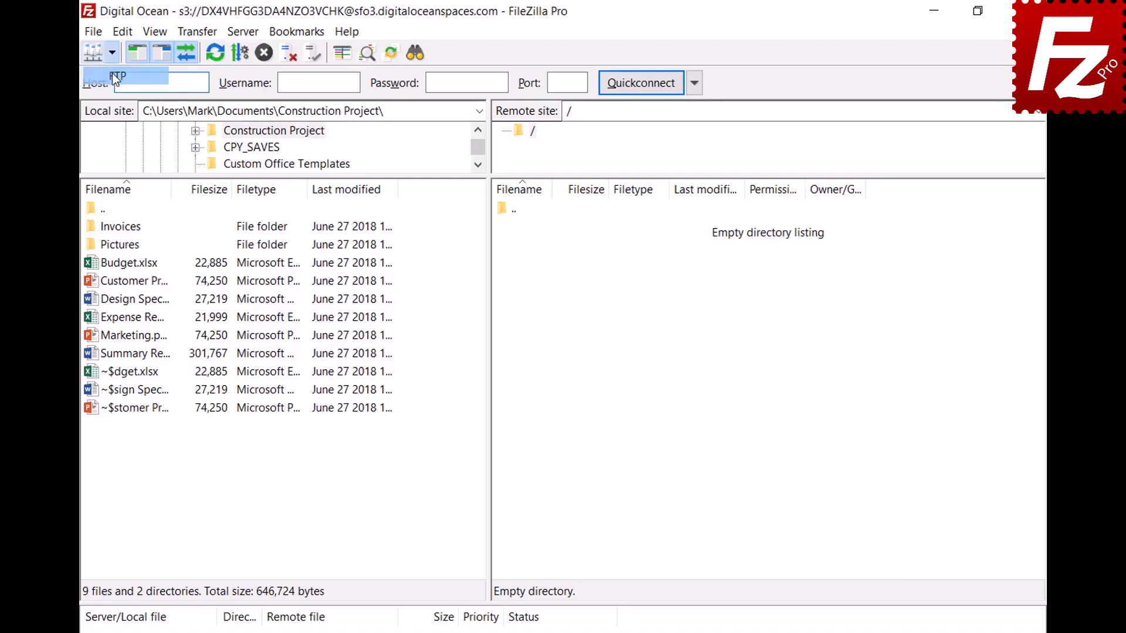
click(112, 74)
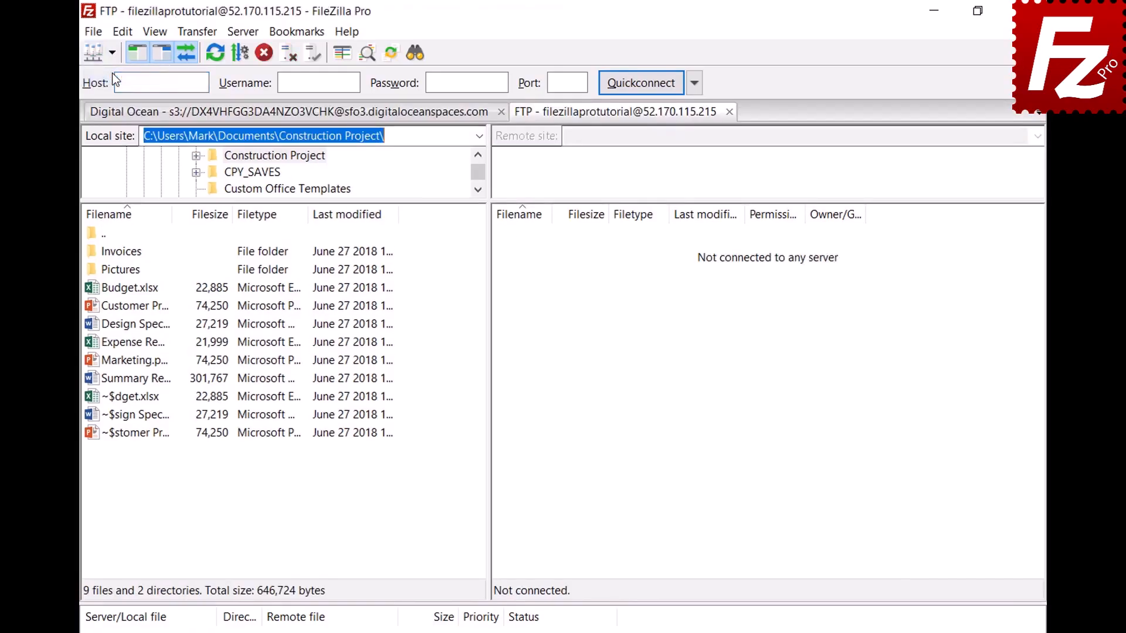
click(197, 33)
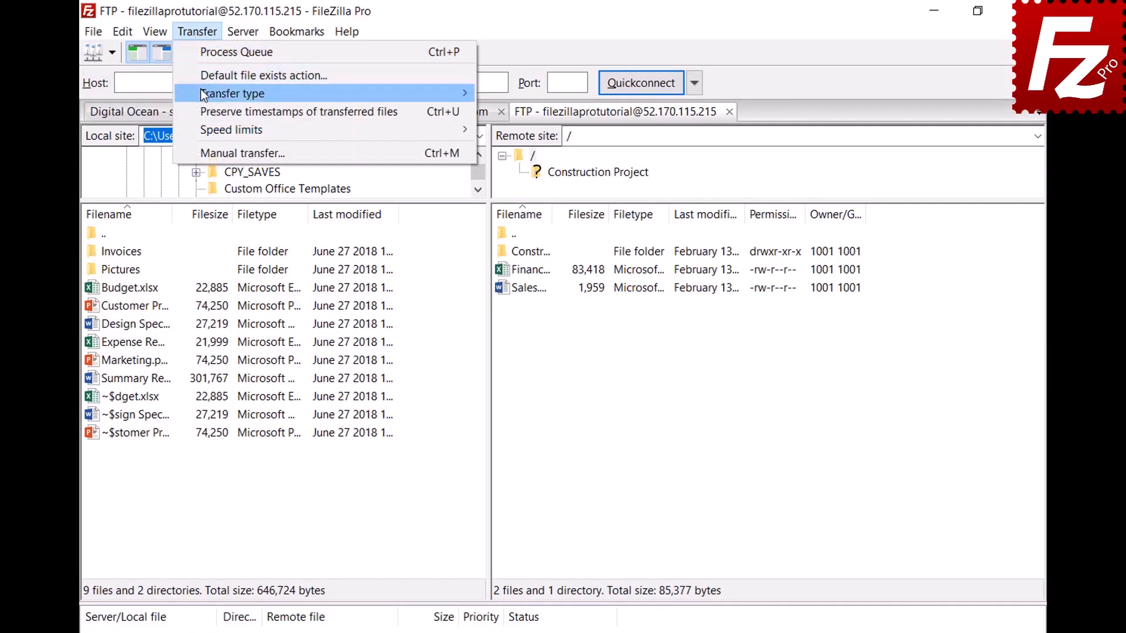
mouse_move(202, 95)
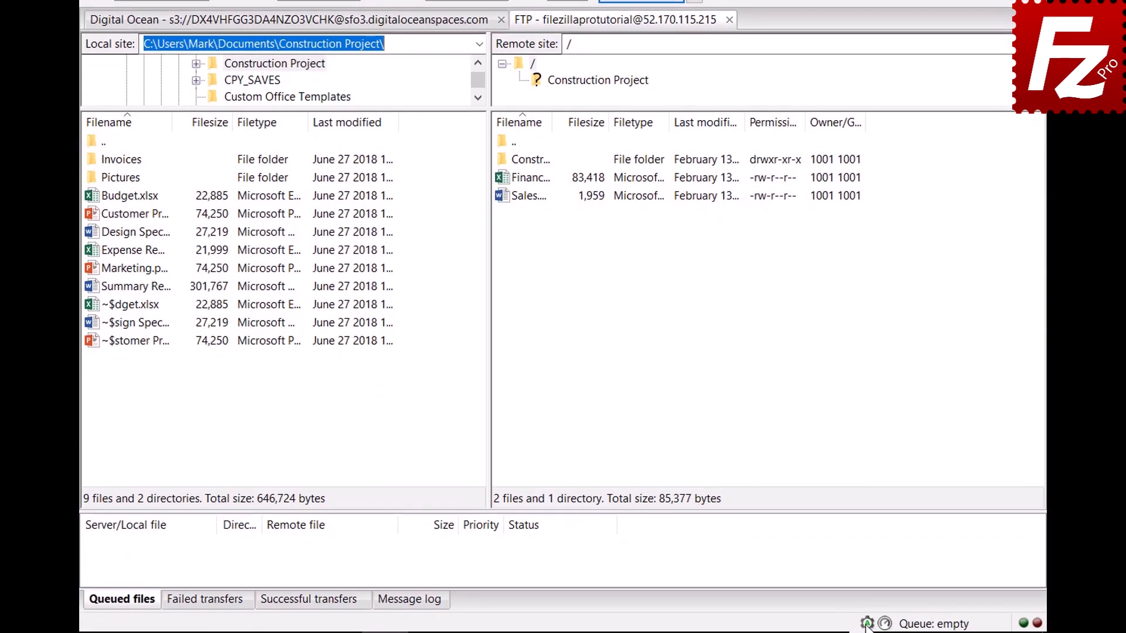
click(866, 626)
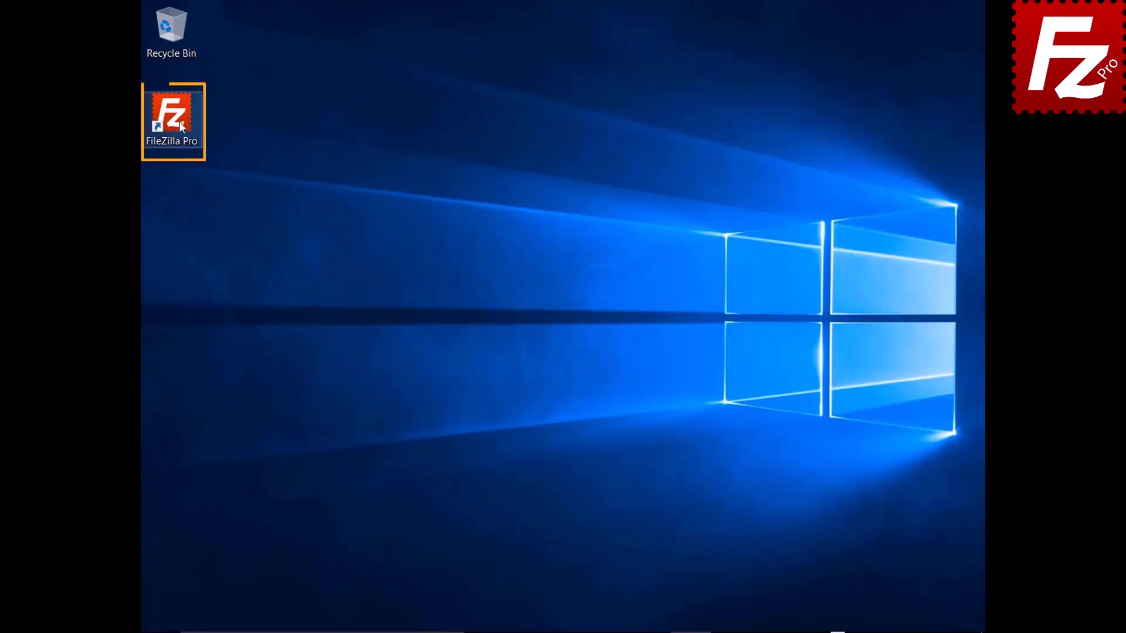
- Launch FileZilla Pro, connect to the FTP Tutorial site, and upload the Summary Report file
double_click(180, 123)
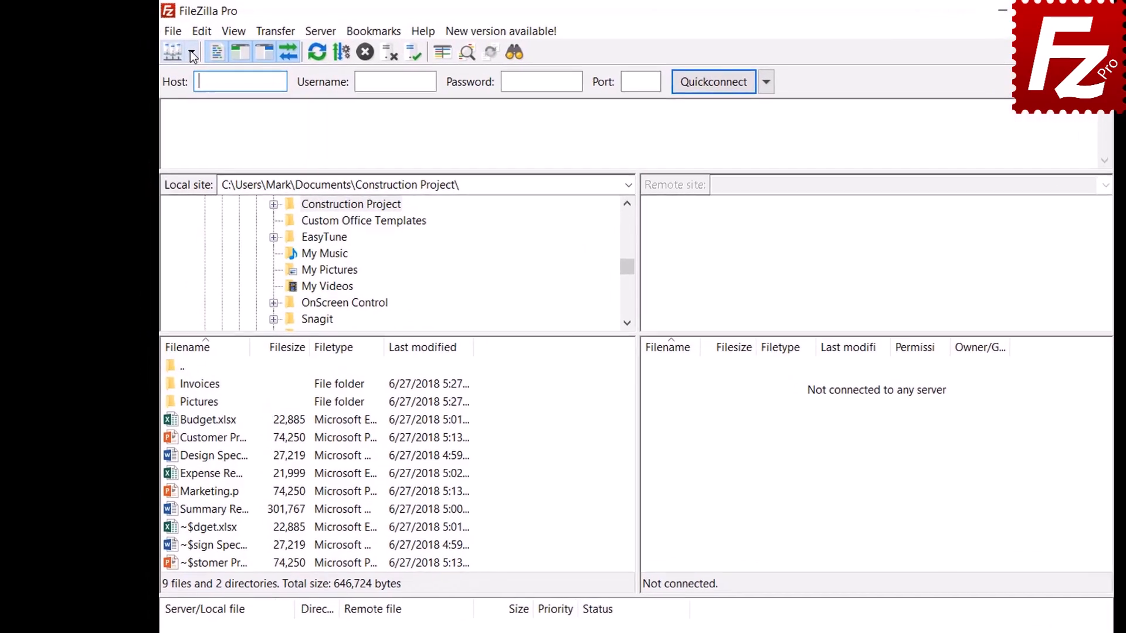
click(193, 54)
click(205, 76)
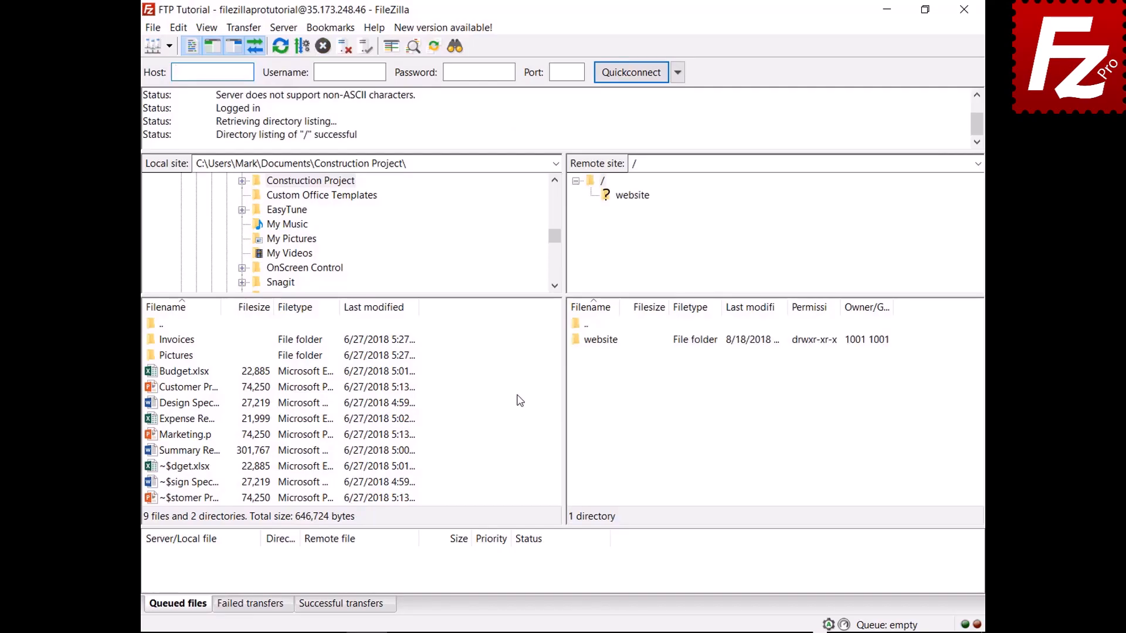
right_click(188, 451)
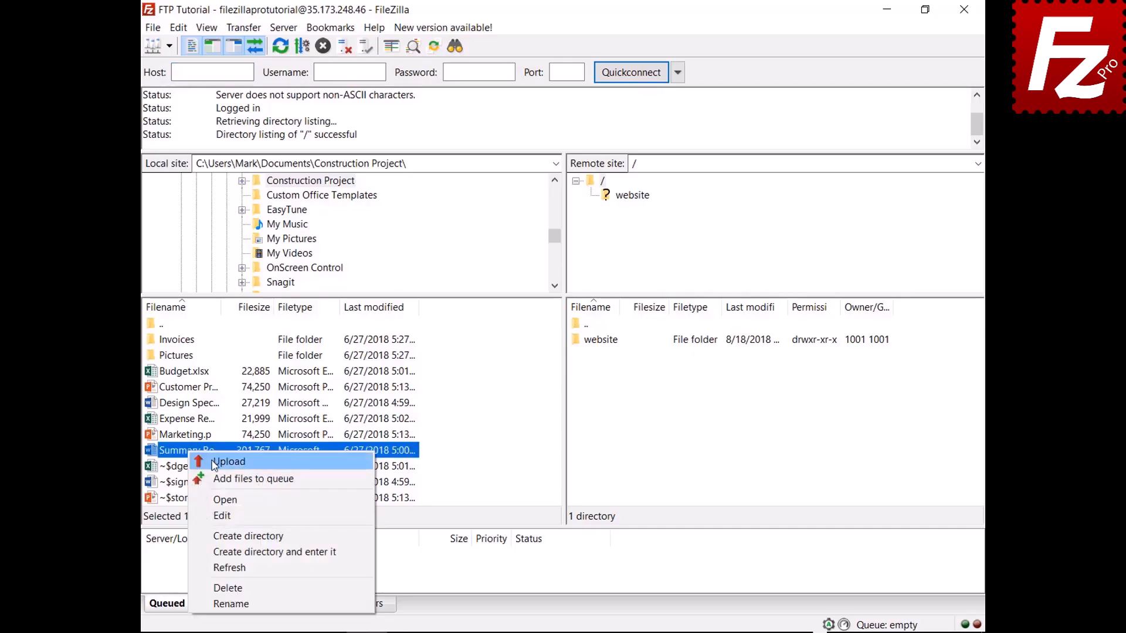
click(214, 463)
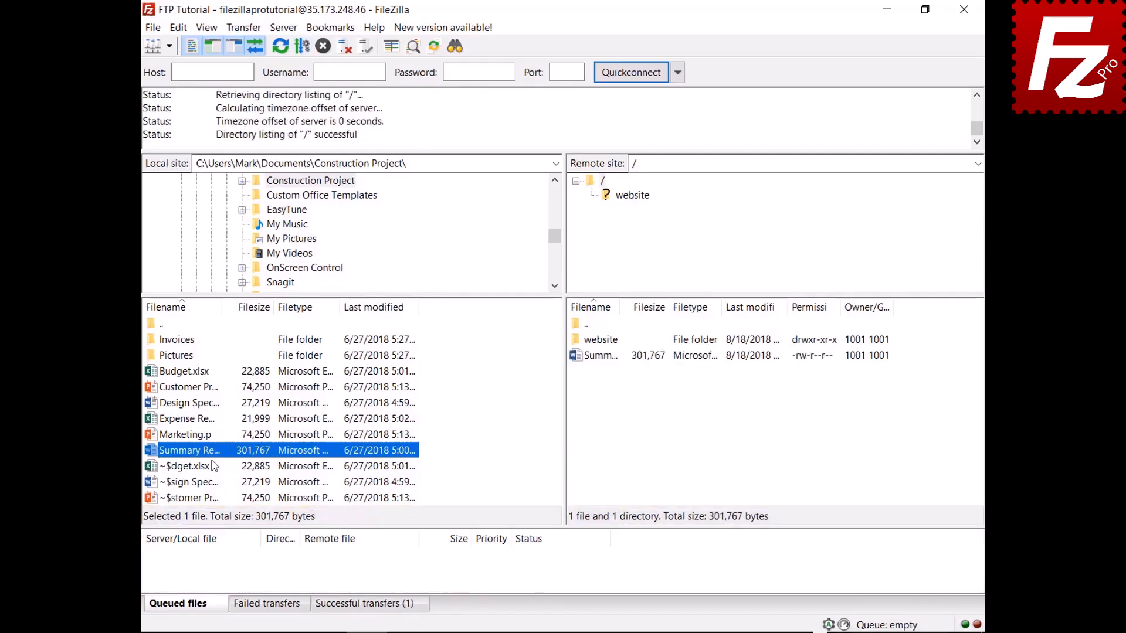
- Queue Budget.xlsx and the Invoices folder, then process the queue to upload them
right_click(189, 371)
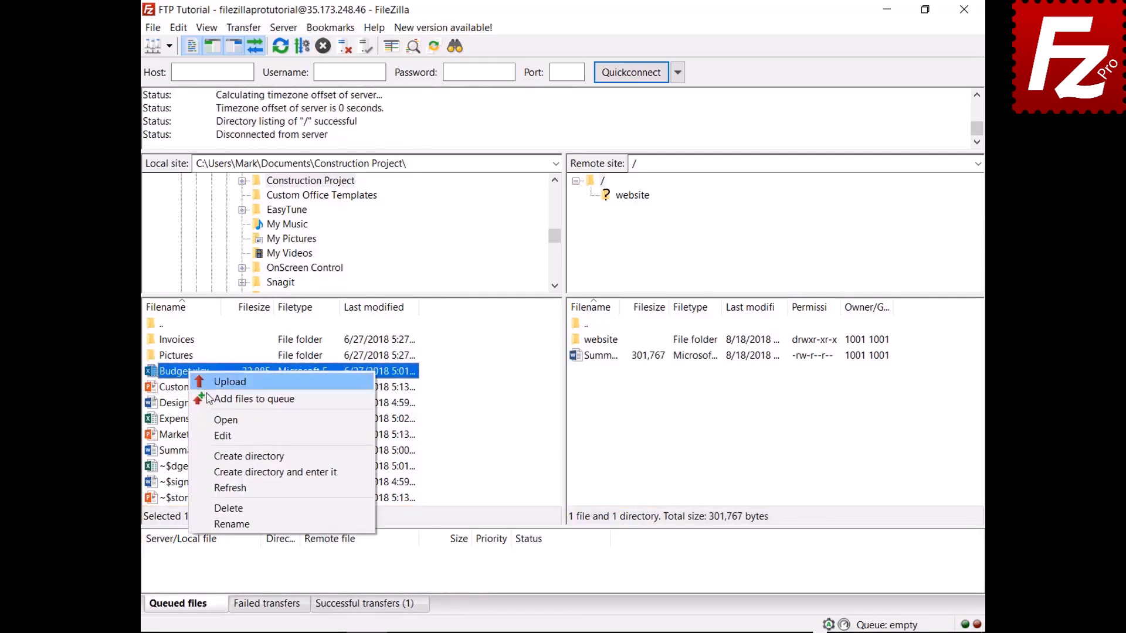
click(210, 400)
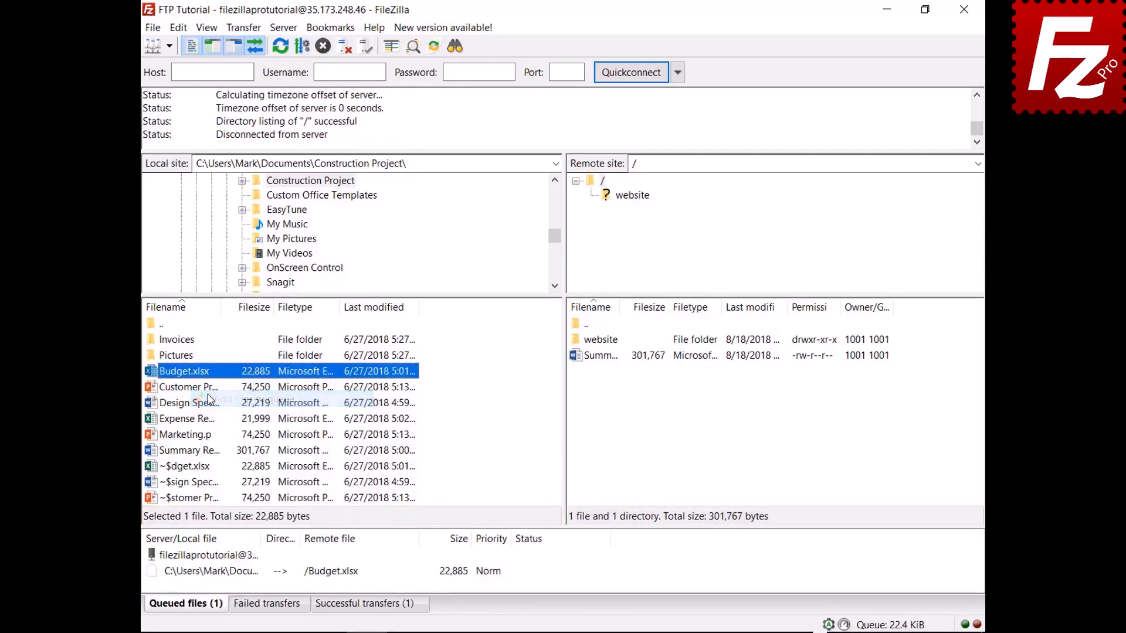
right_click(187, 341)
click(198, 364)
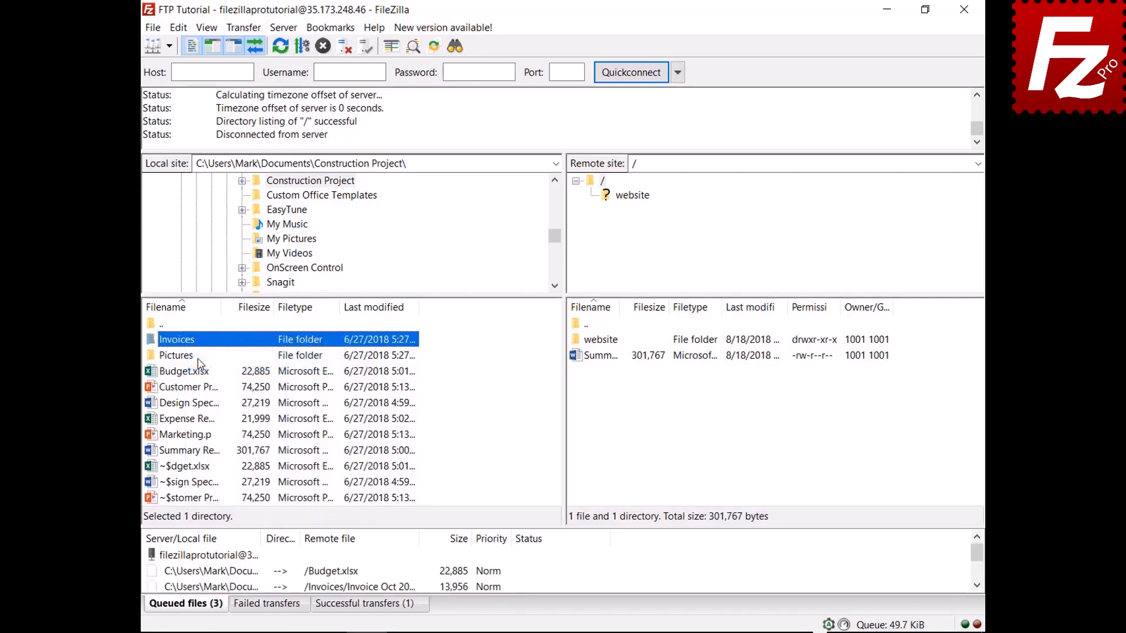
right_click(216, 557)
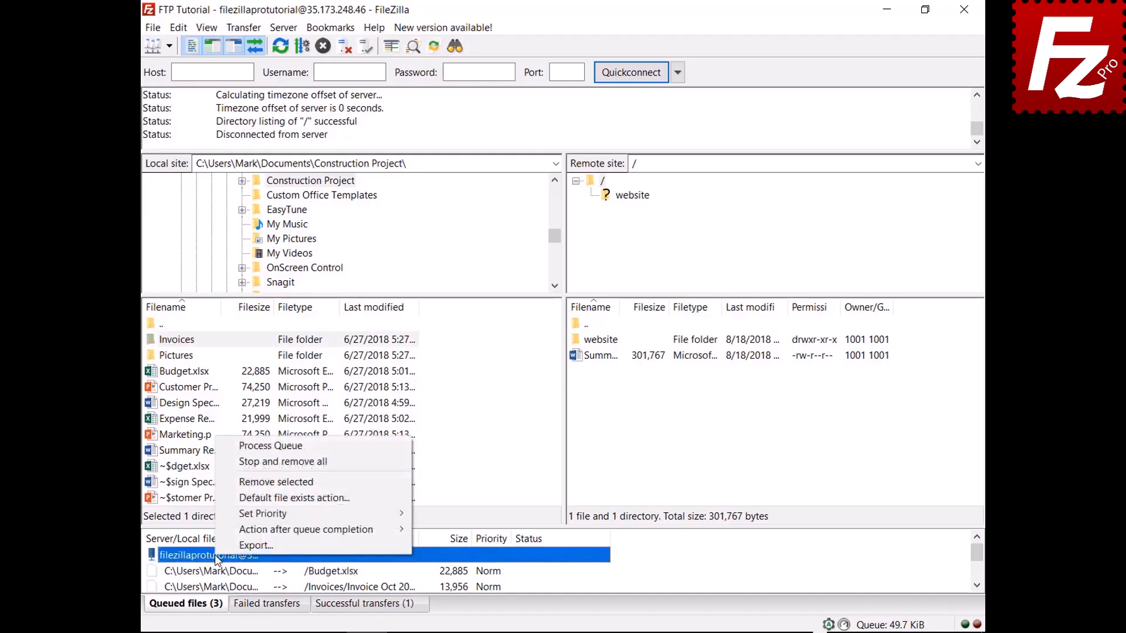
click(244, 448)
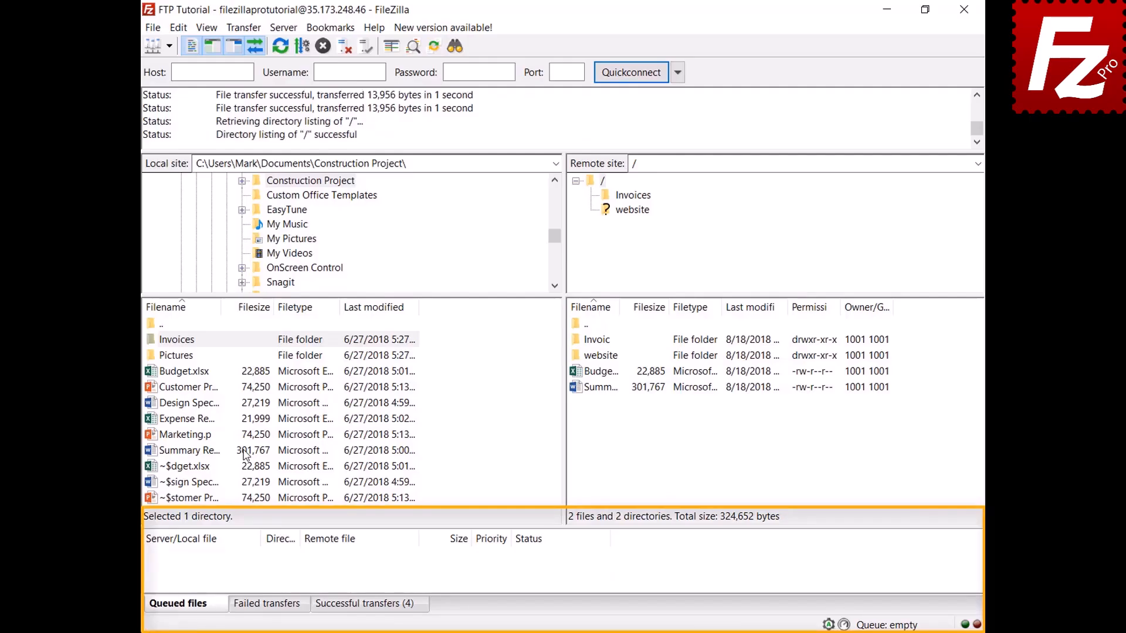
- Queue Design Specs.docx and Expense Report.xlsx, and sort the queue by file size
right_click(195, 405)
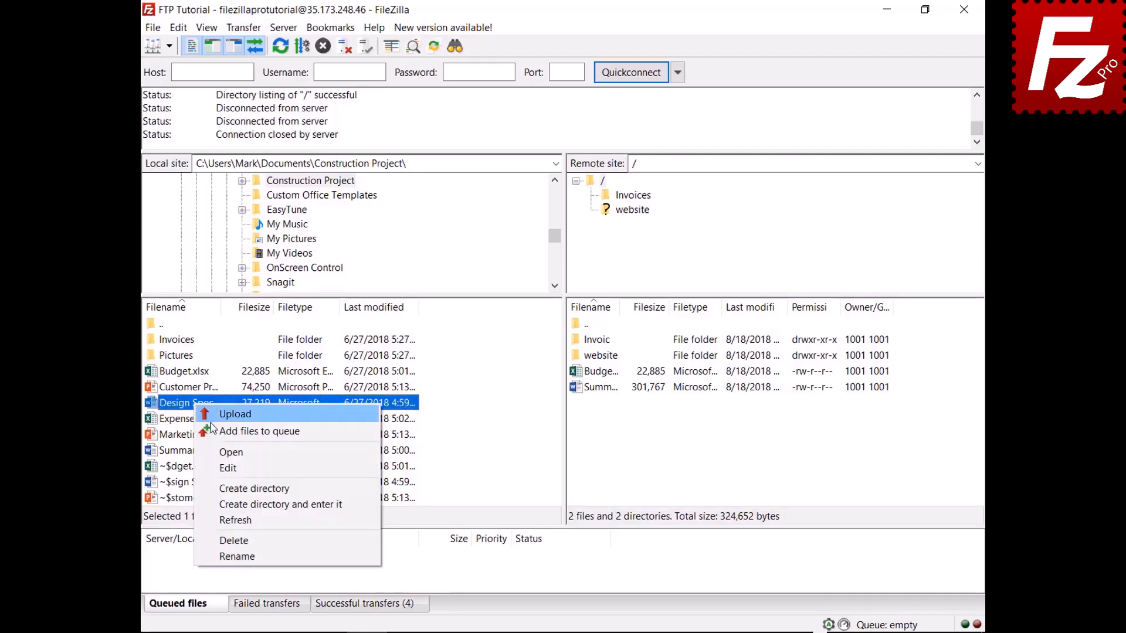
click(203, 430)
right_click(201, 421)
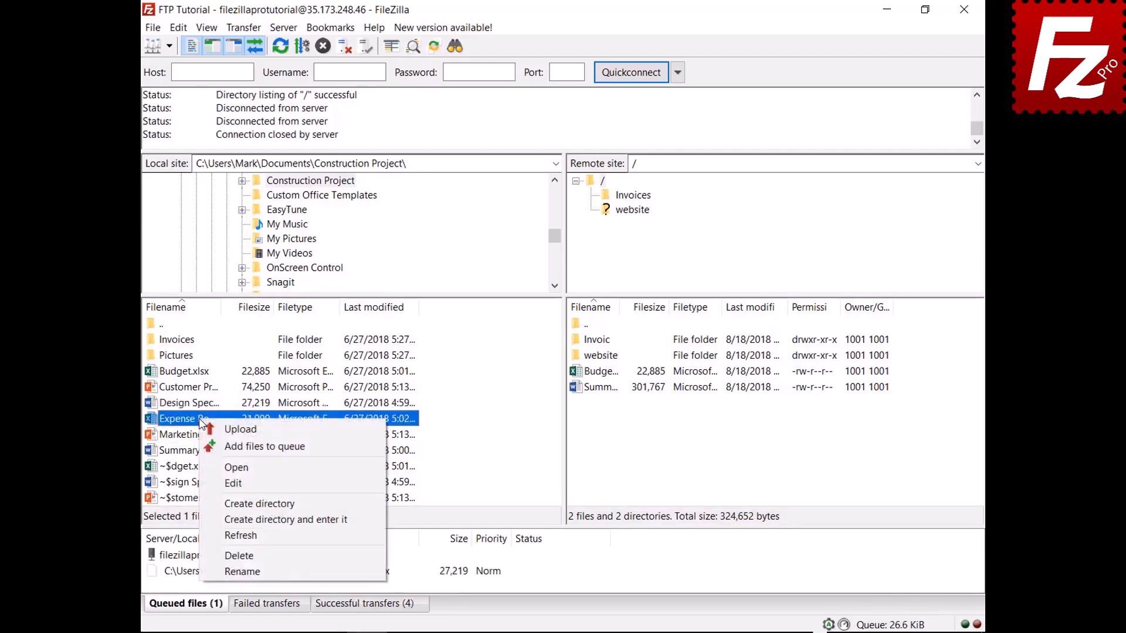
click(216, 441)
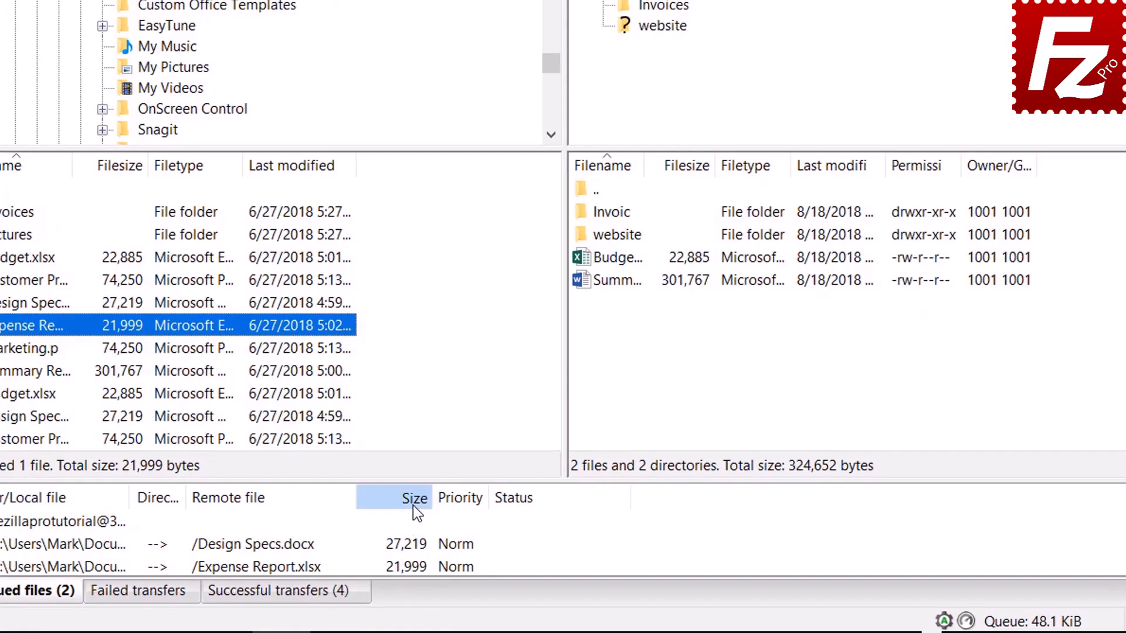
click(413, 505)
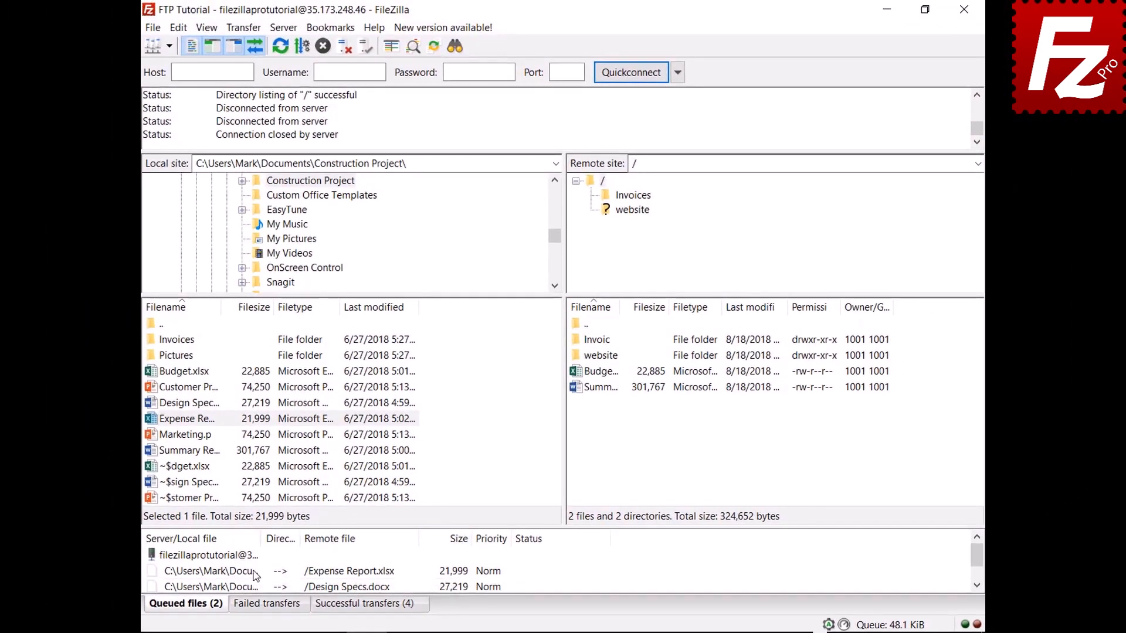
- Set Expense Report.xlsx to Highest priority and process the upload queue
right_click(255, 573)
mouse_move(288, 530)
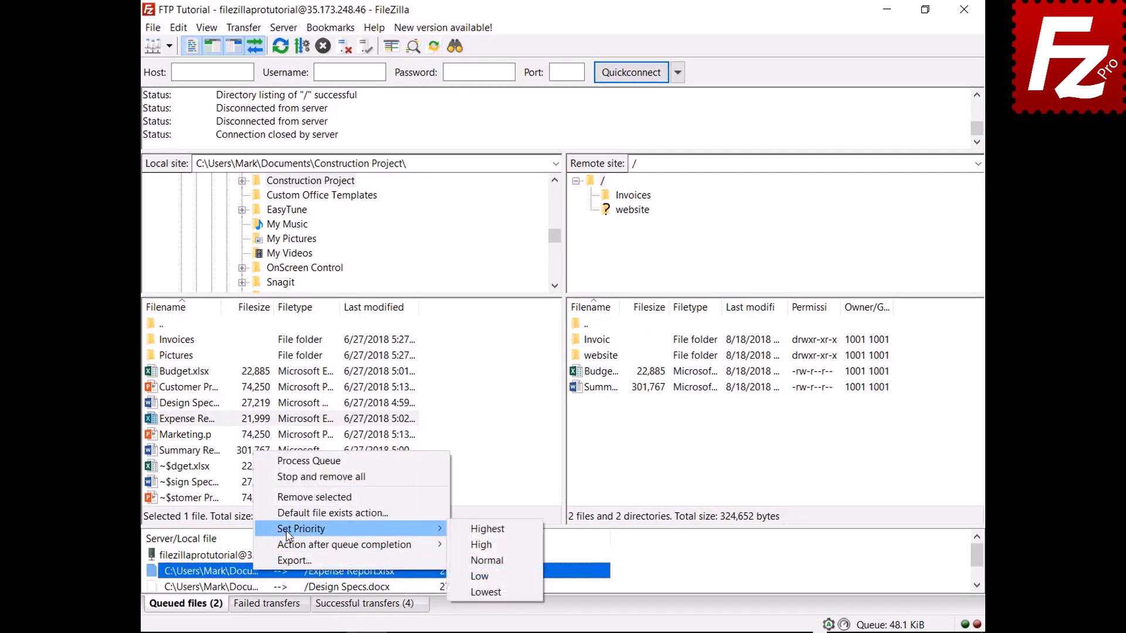
click(482, 530)
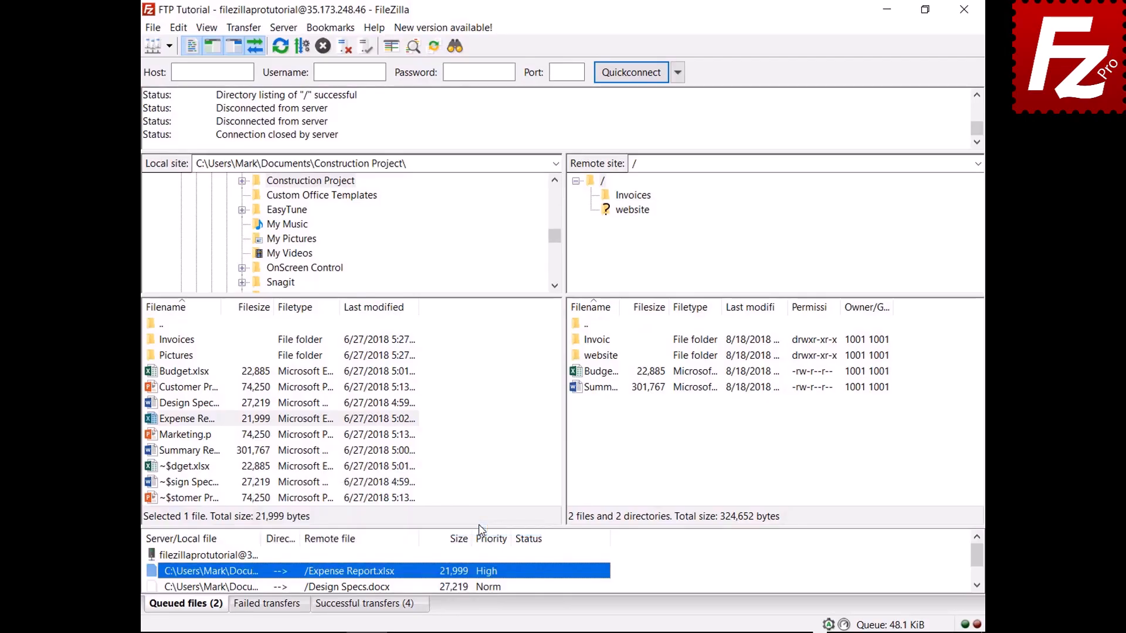
right_click(237, 555)
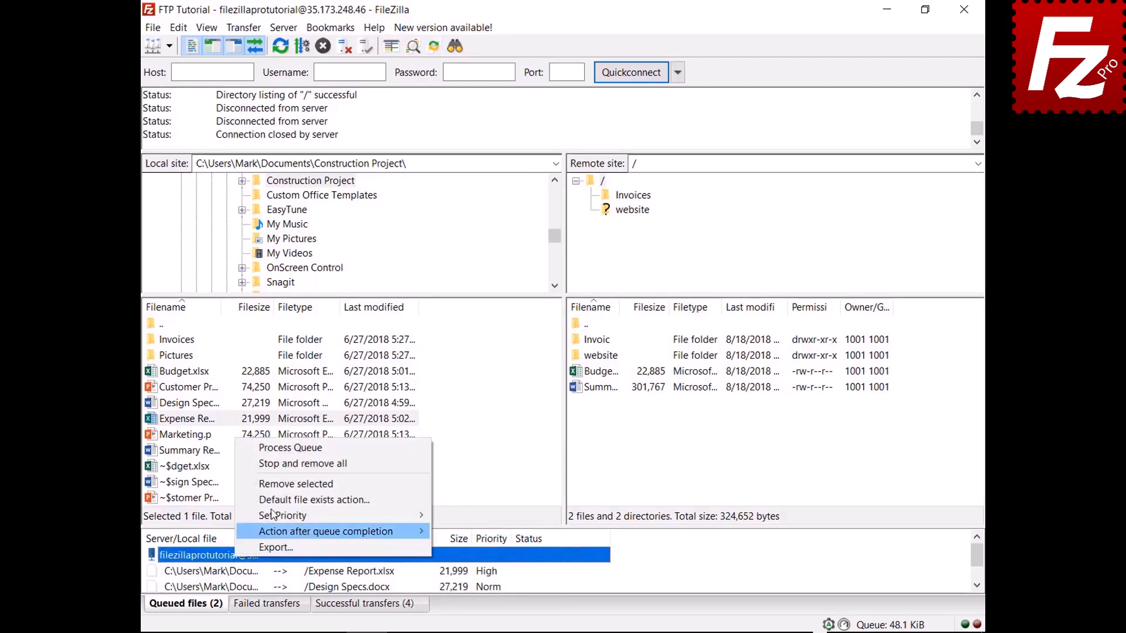
click(302, 448)
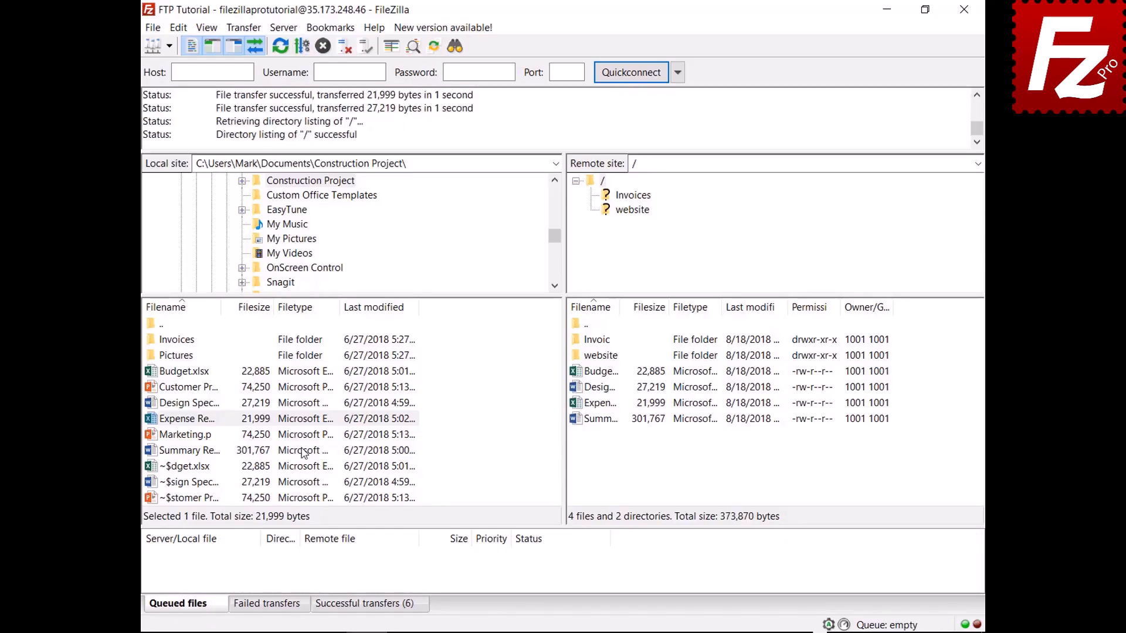
- Queue Budget.xlsx again and open Edit > Settings
right_click(189, 371)
click(218, 404)
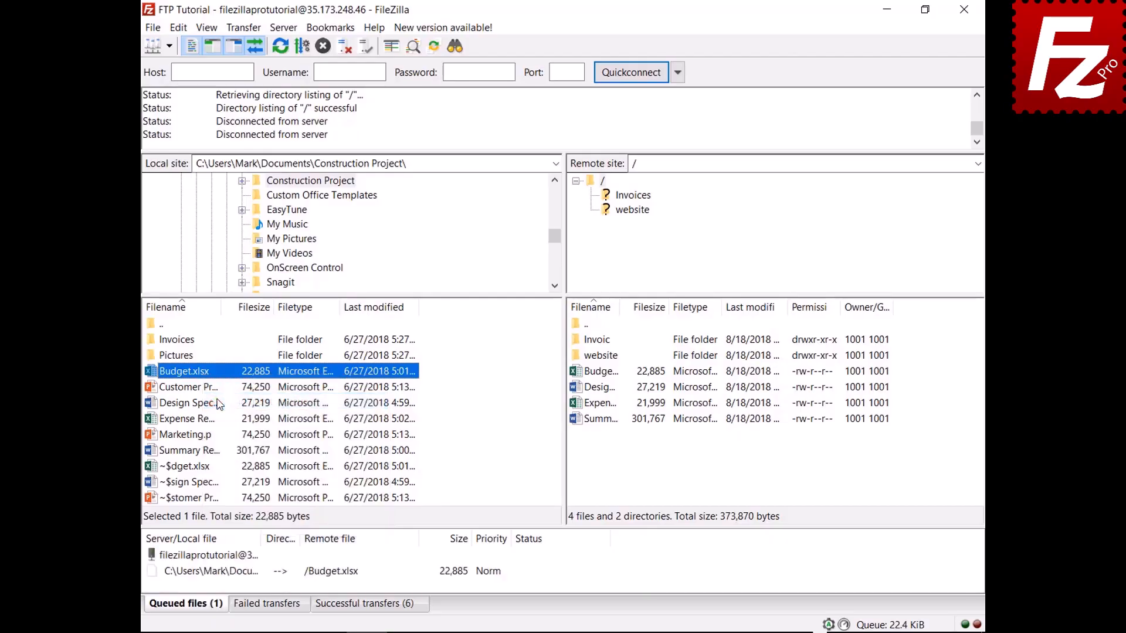
click(178, 29)
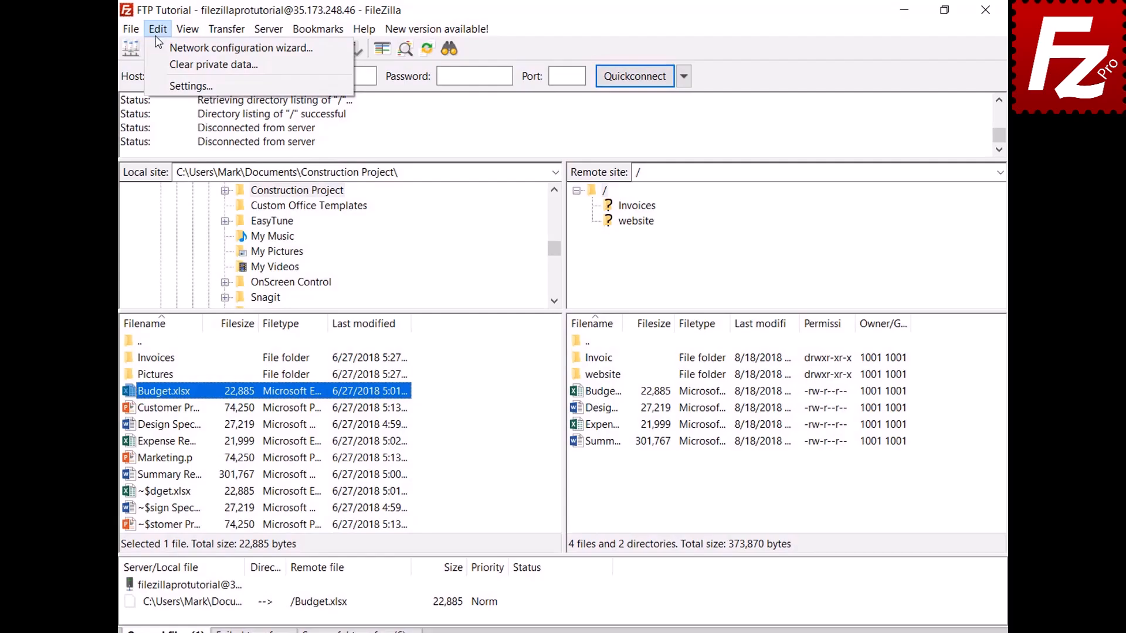
click(156, 83)
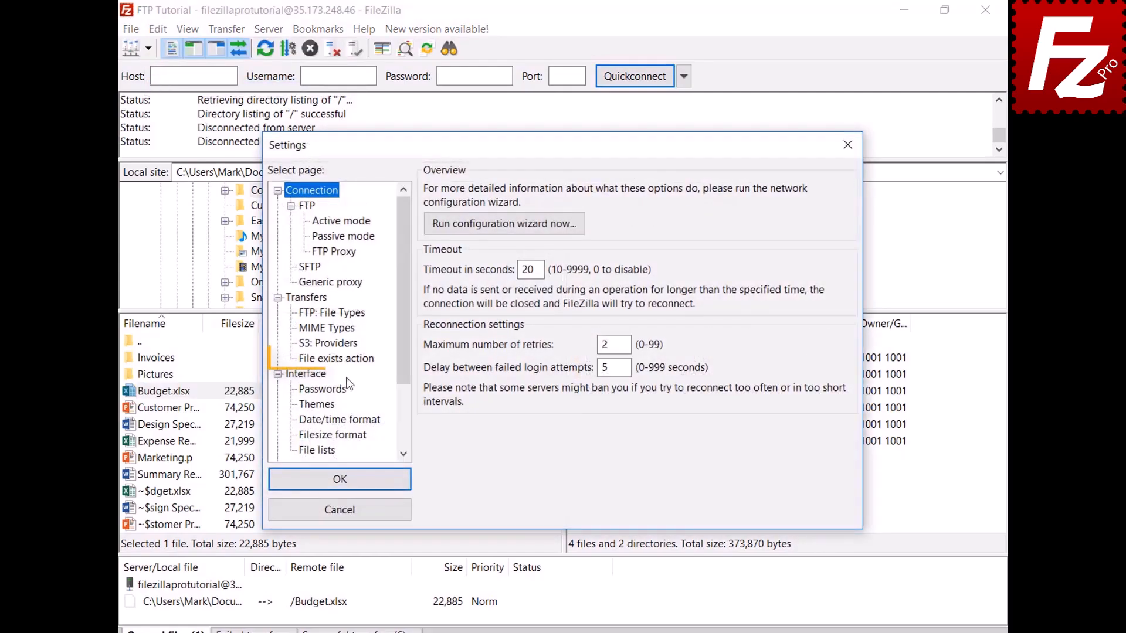
- Cancel Settings, set the queued Budget.xlsx upload to Overwrite file, and process the queue
click(351, 360)
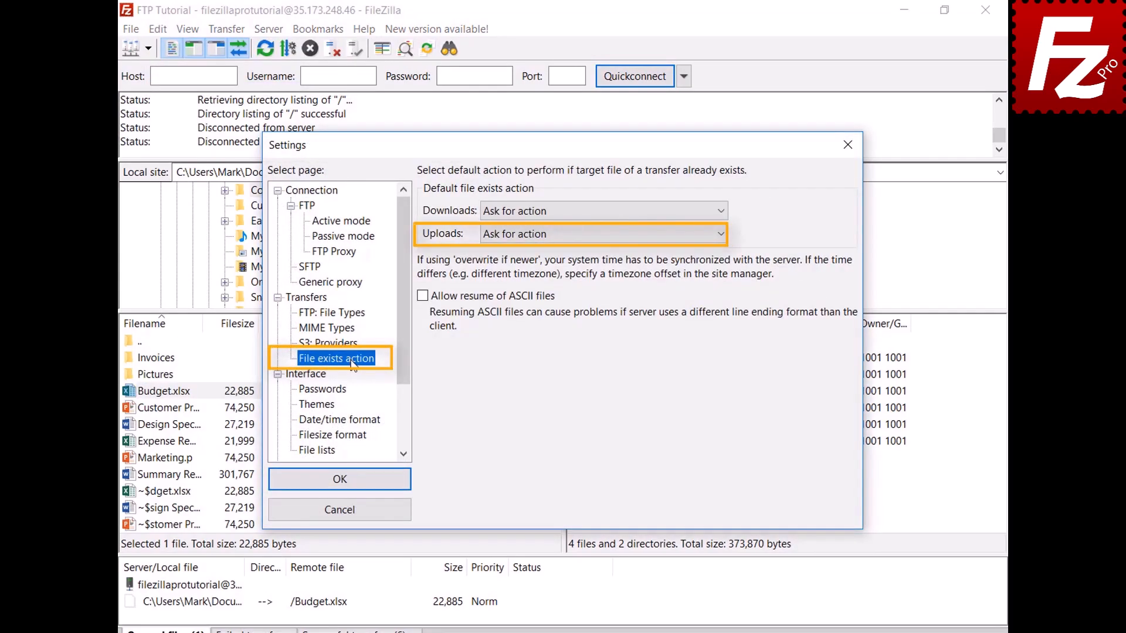
click(357, 512)
click(237, 605)
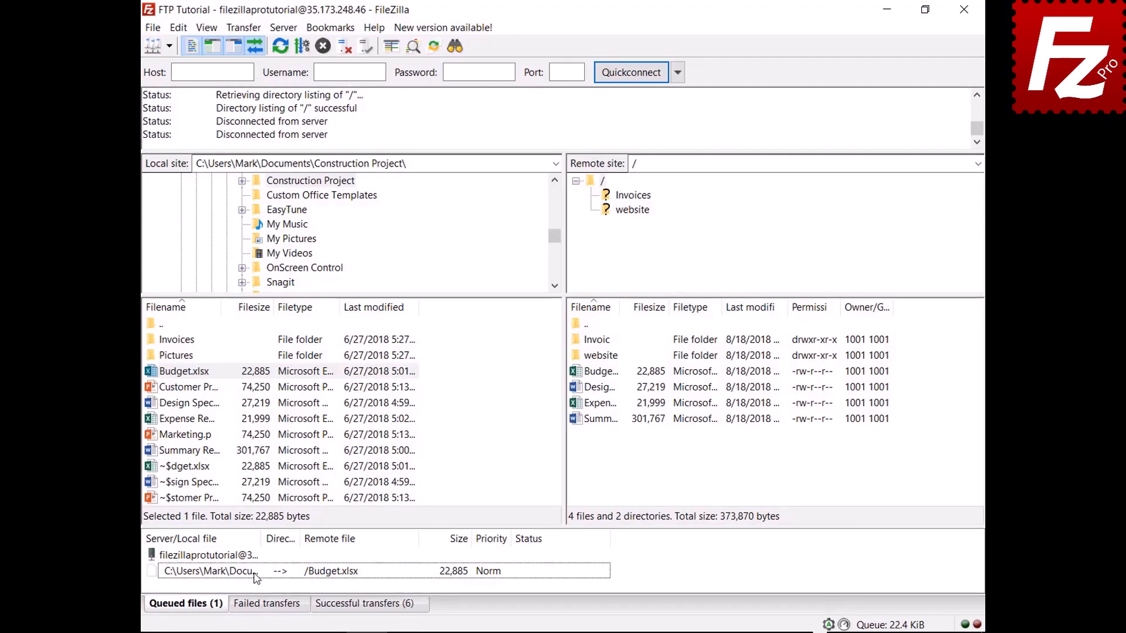
right_click(255, 578)
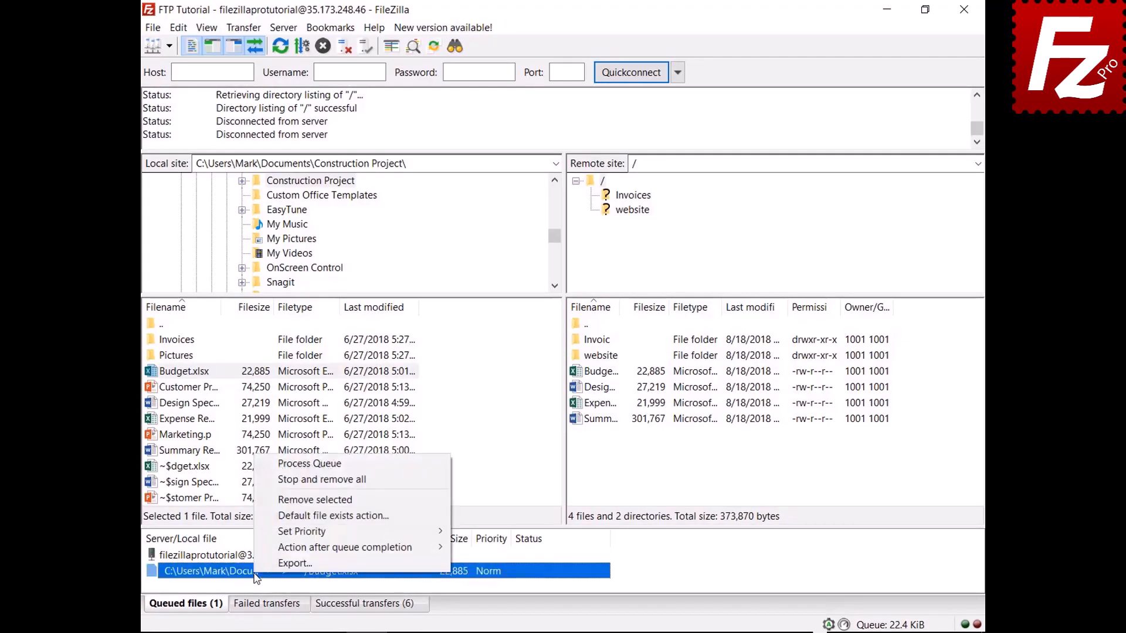
click(277, 517)
click(491, 541)
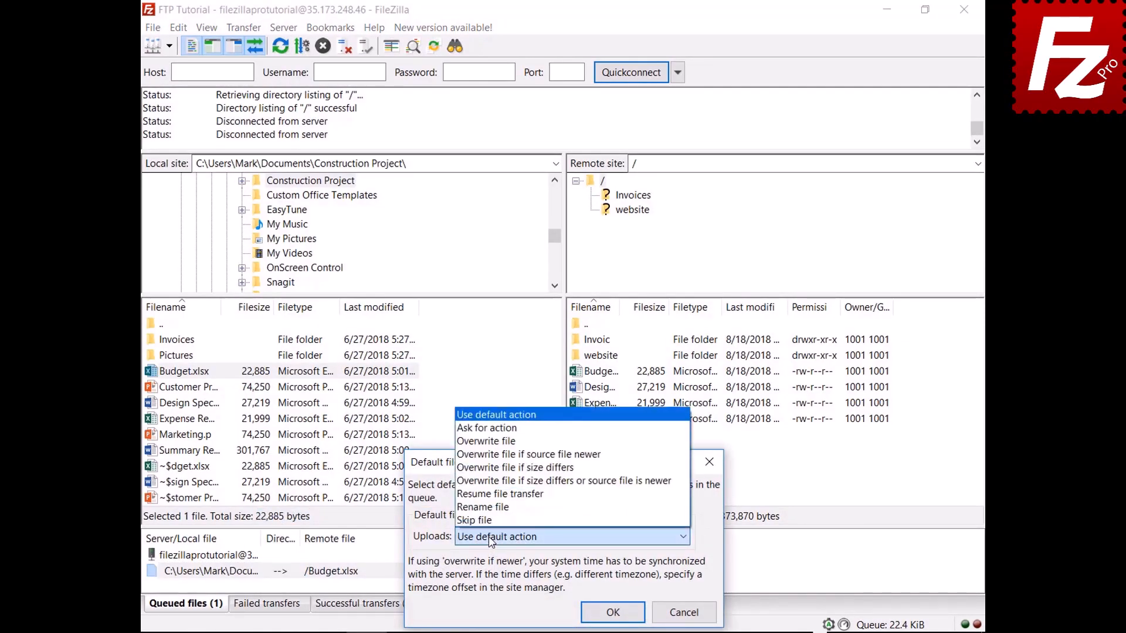
click(517, 443)
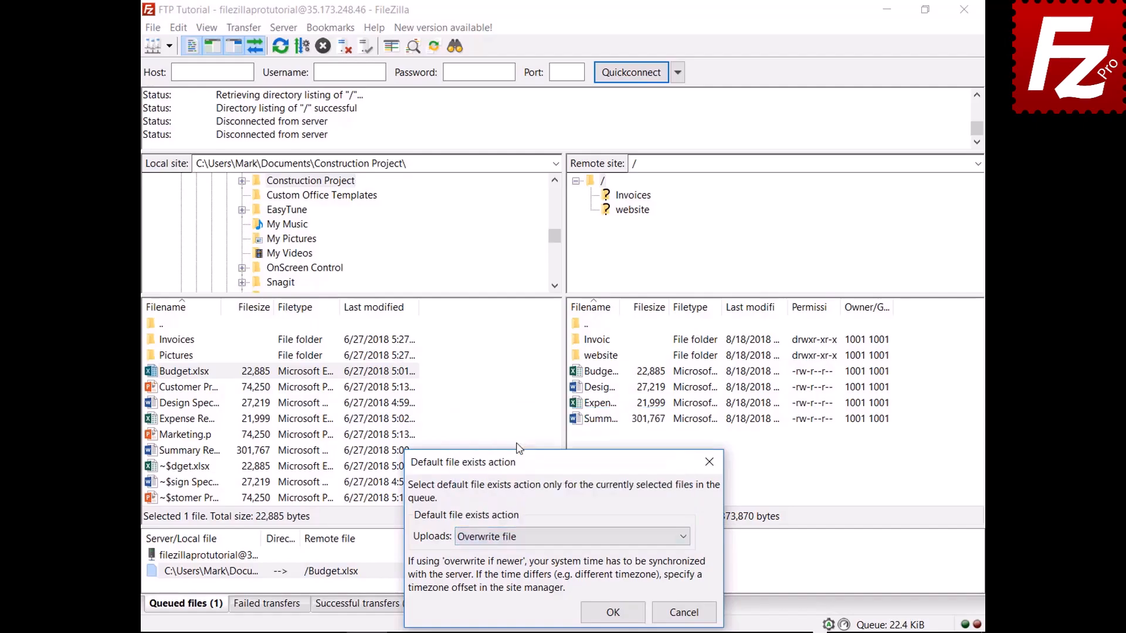
click(613, 612)
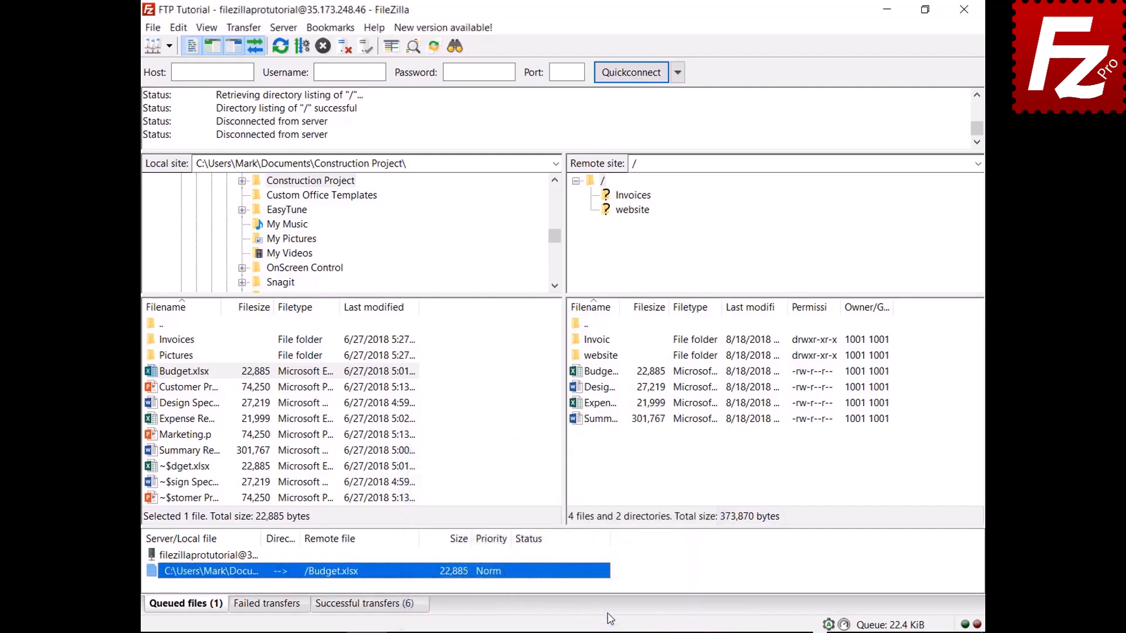
right_click(214, 557)
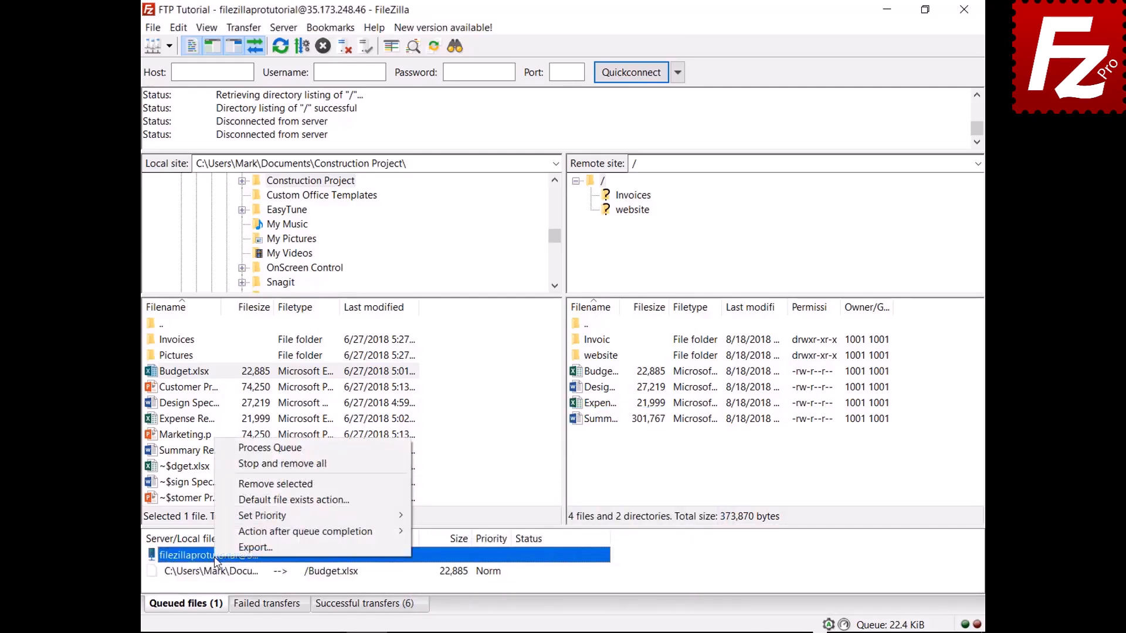
click(226, 448)
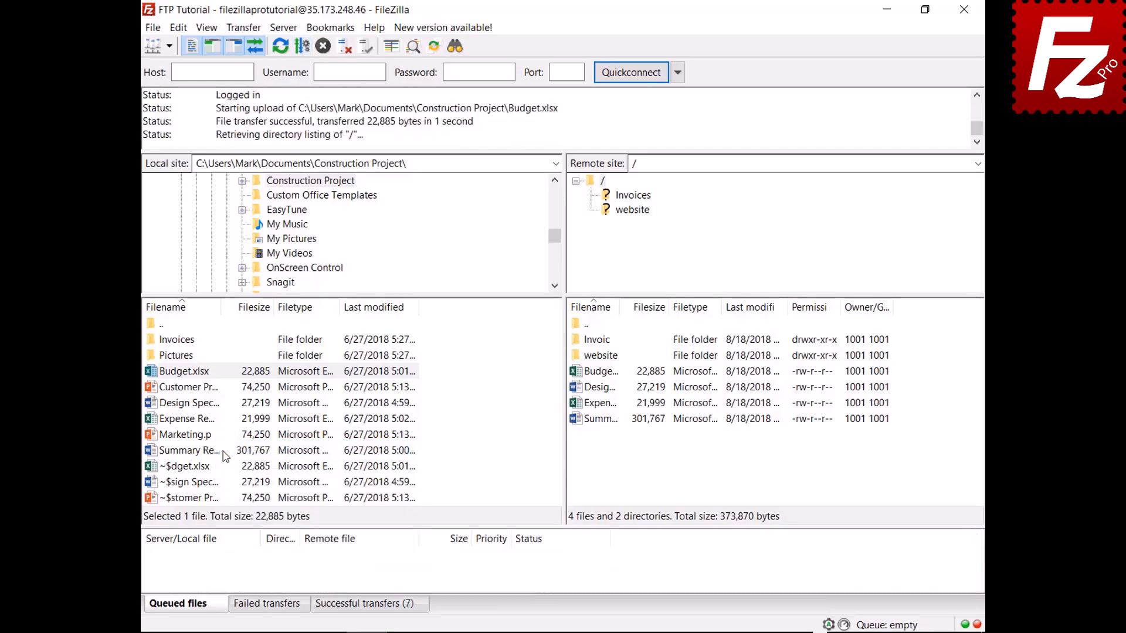
- Queue Marketing.pptx, set Close FileZilla after queue completion, and process the queue
right_click(190, 436)
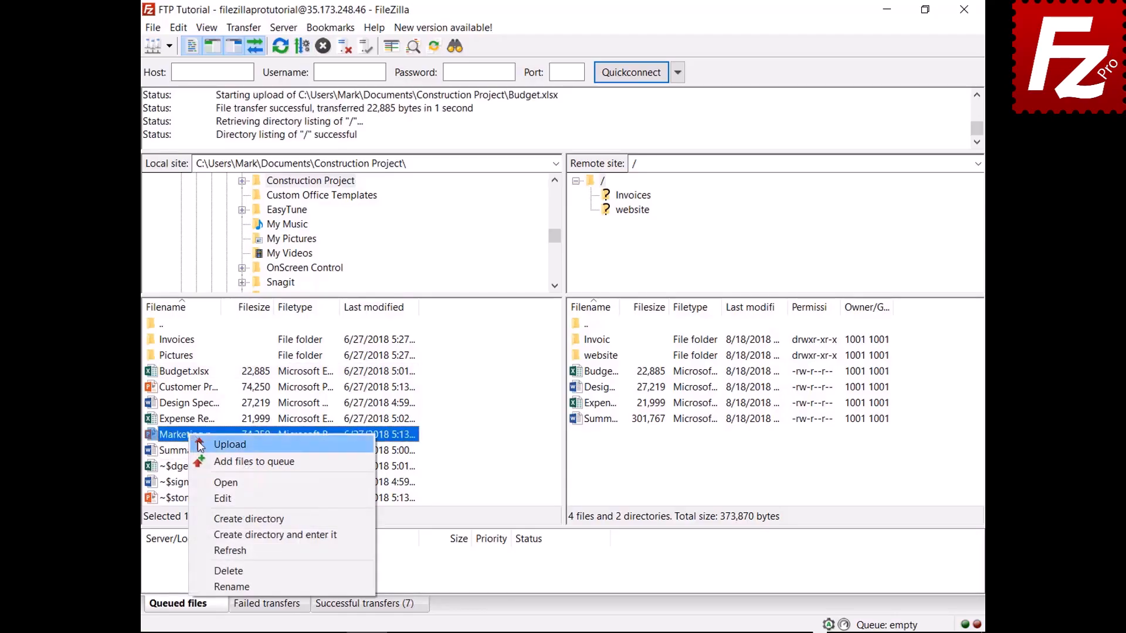
click(204, 462)
right_click(225, 577)
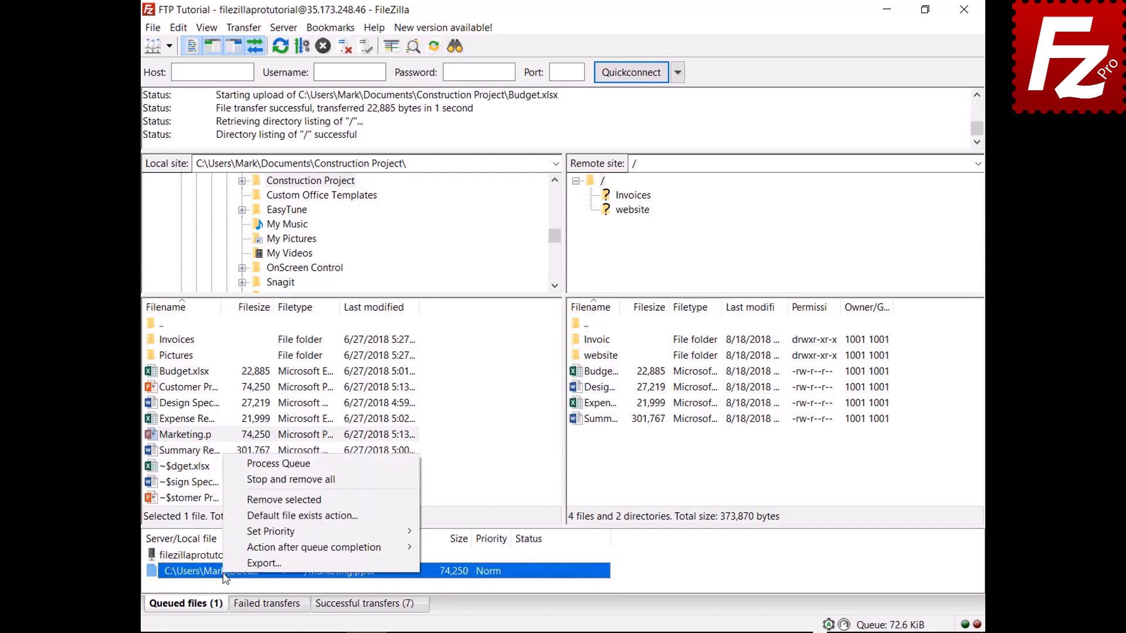
mouse_move(329, 547)
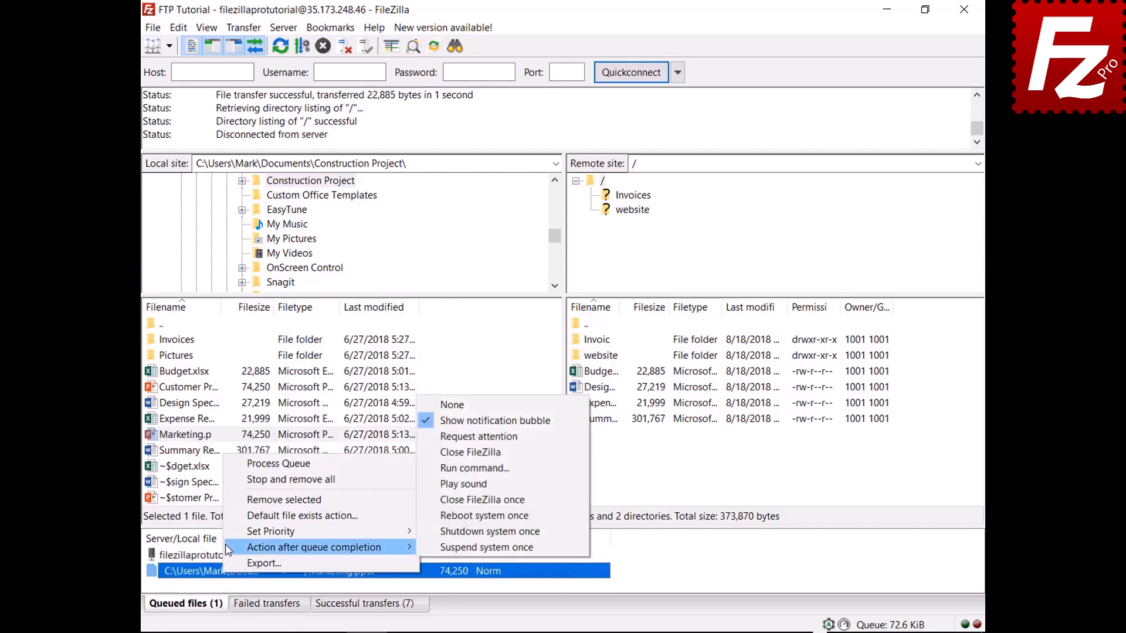
click(439, 453)
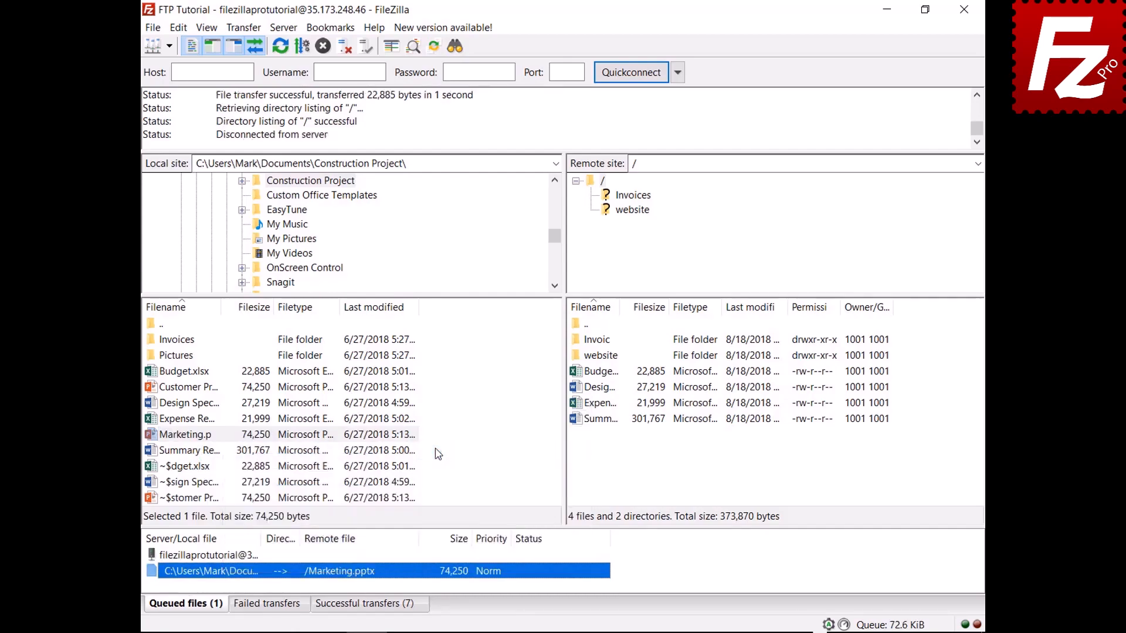
right_click(231, 557)
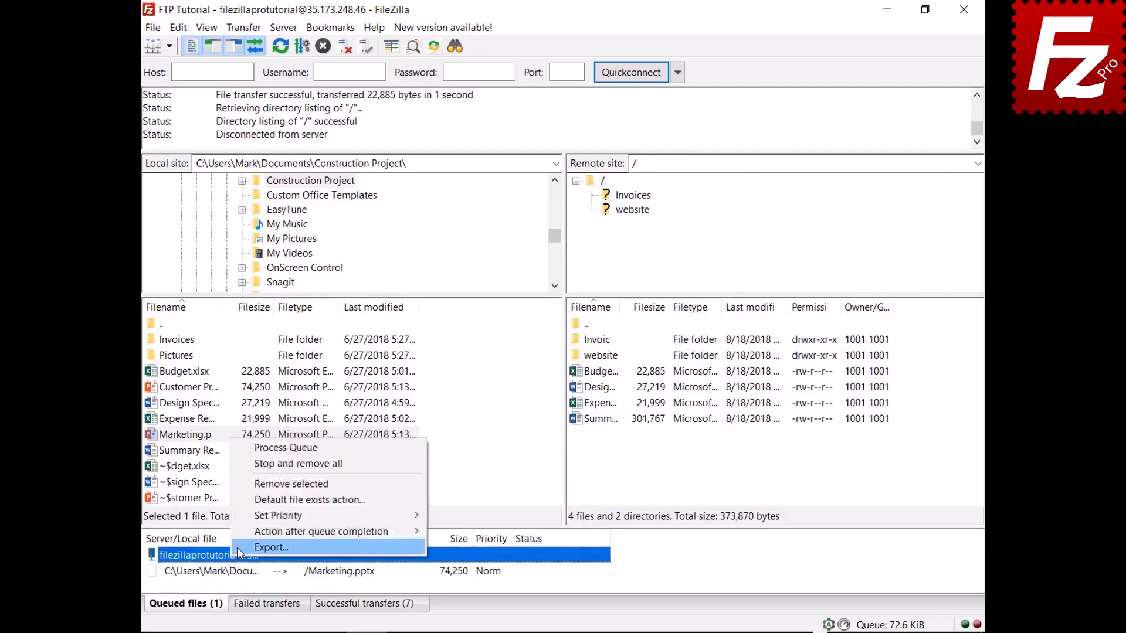
click(267, 450)
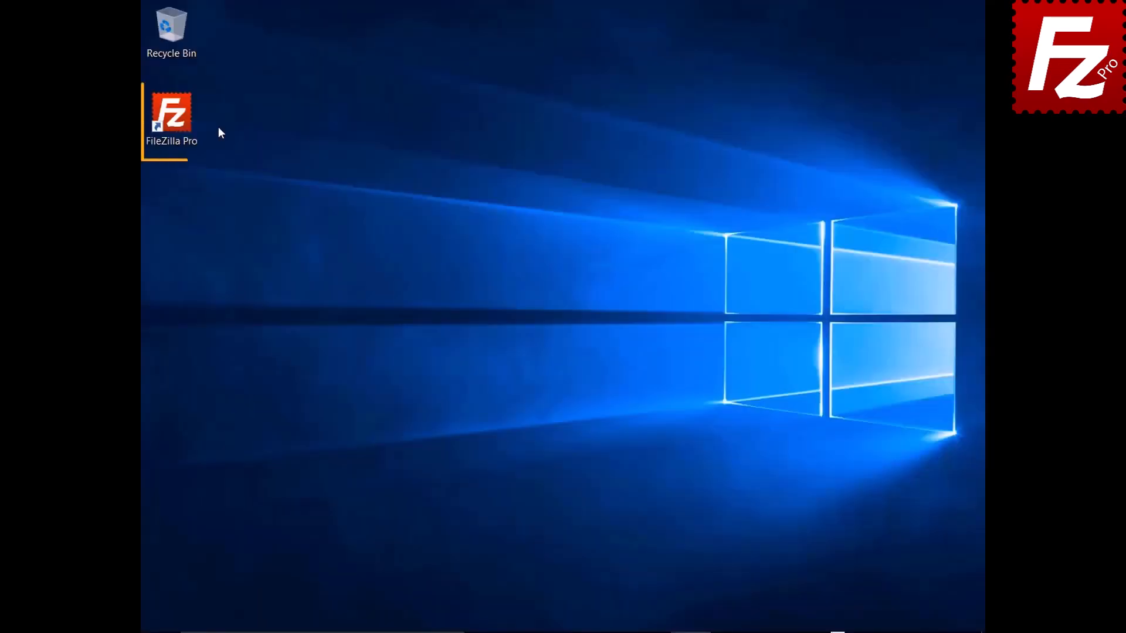
- Relaunch FileZilla Pro, connect to the FTP Tutorial site, and queue the local Pictures folder
double_click(175, 120)
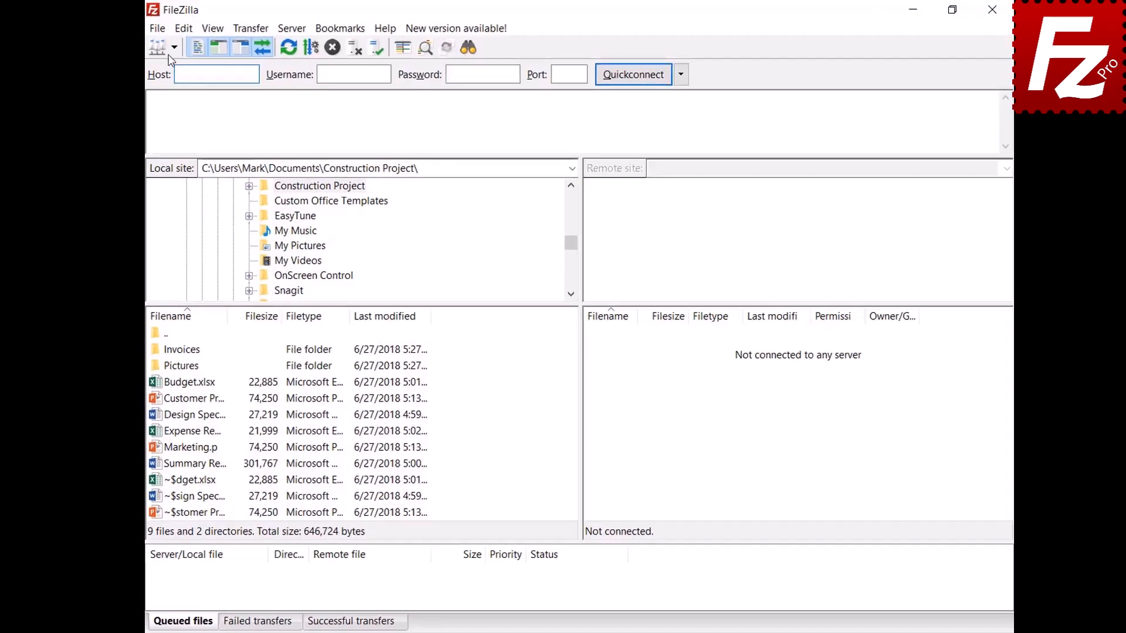
click(174, 47)
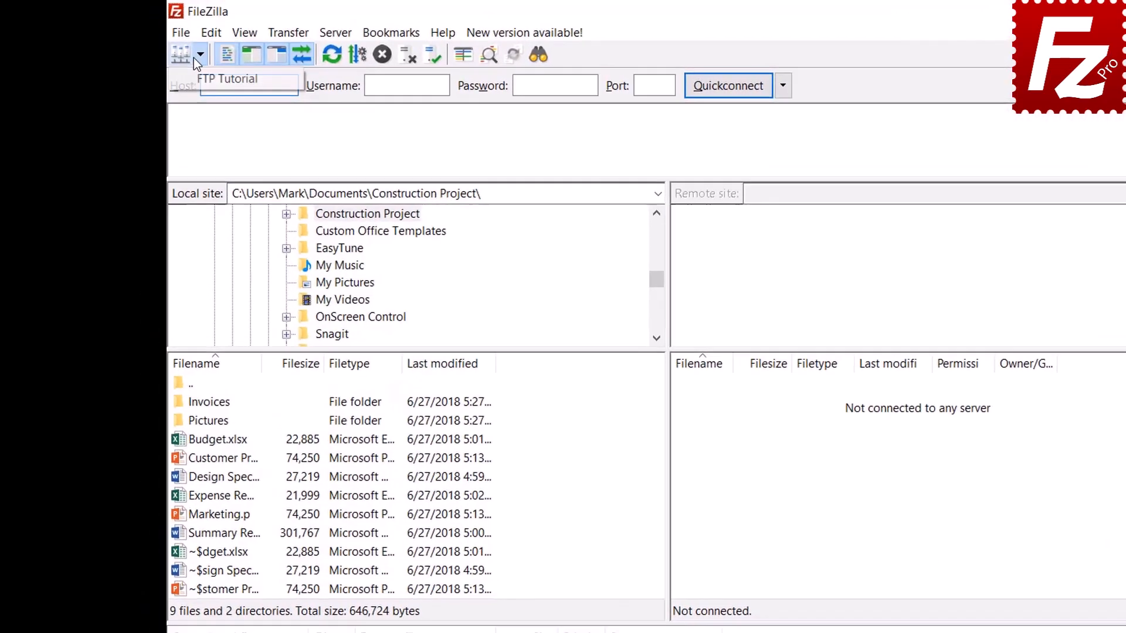
click(179, 67)
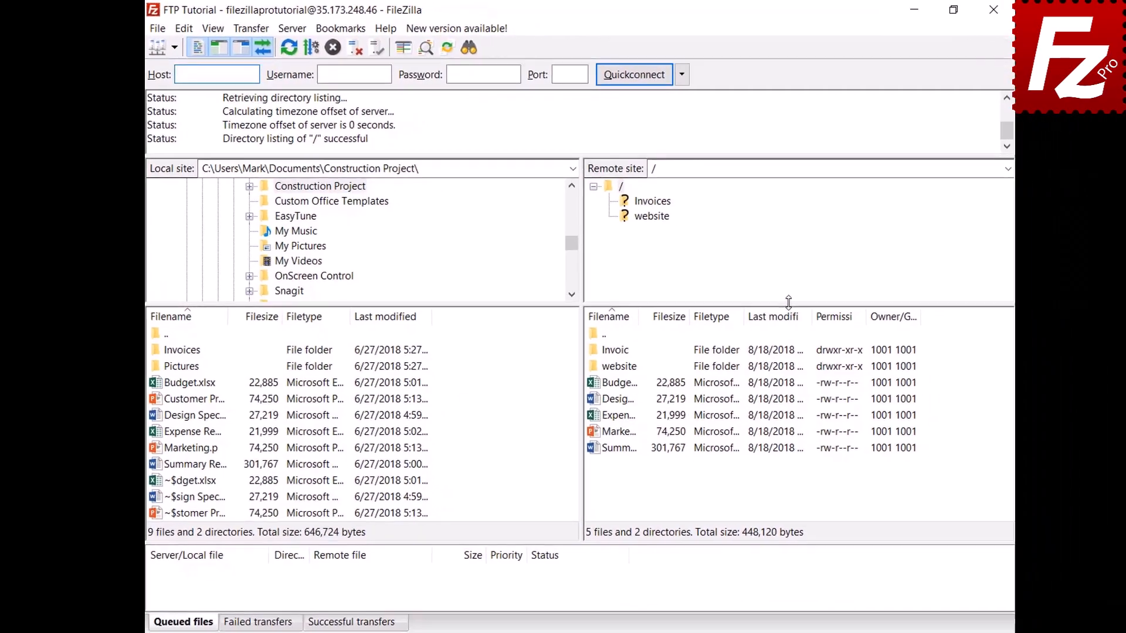
right_click(186, 360)
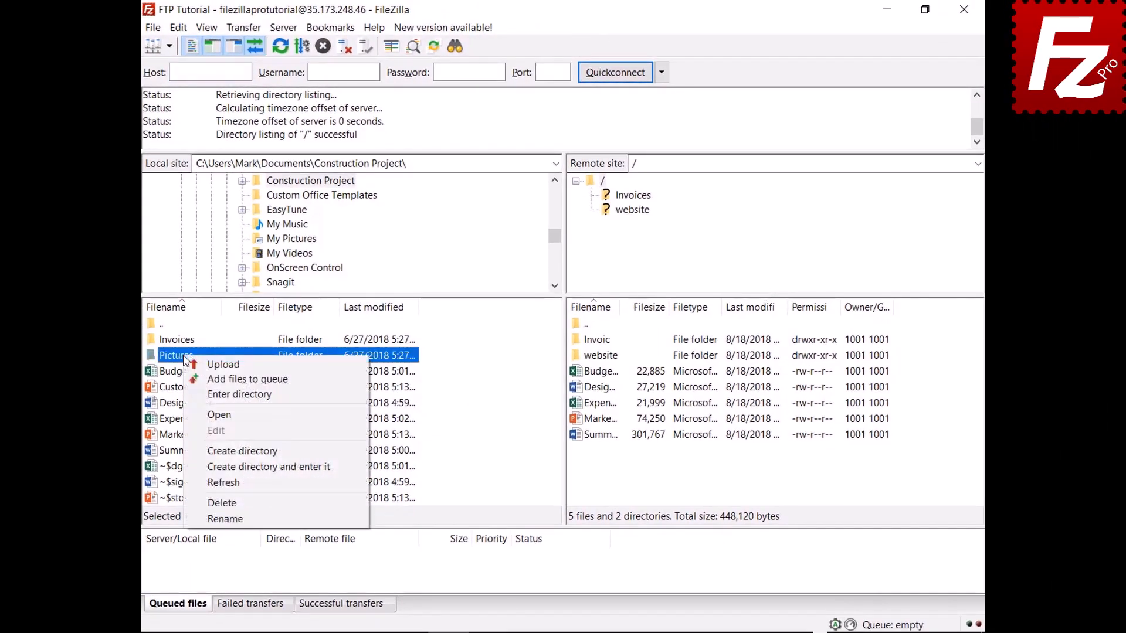
click(247, 380)
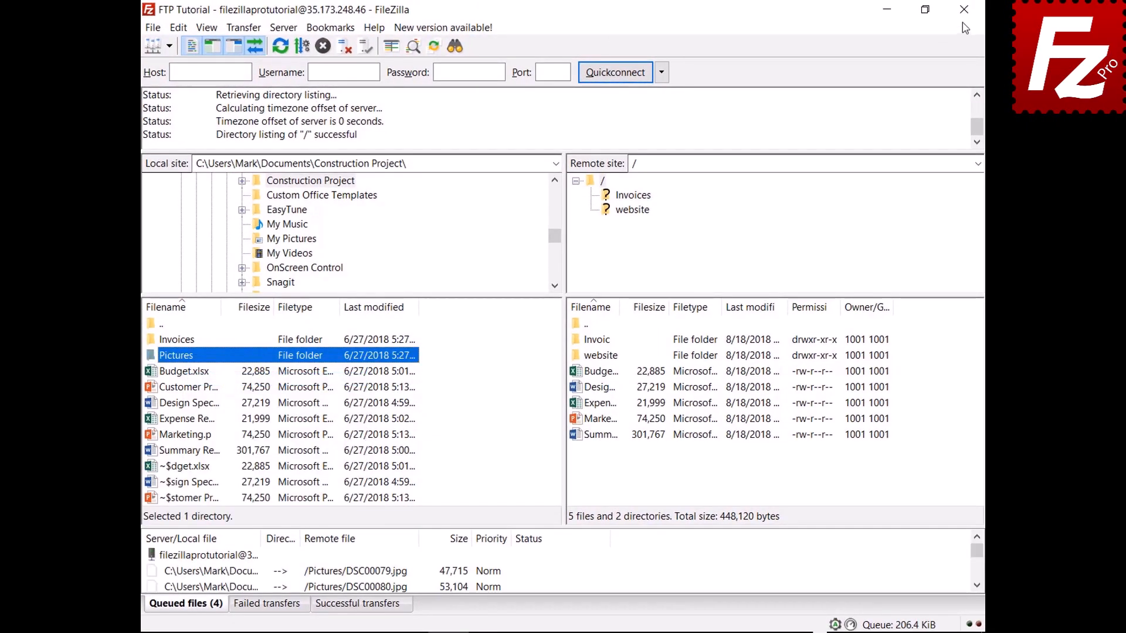
- Close and reopen FileZilla Pro, then process the saved queue to upload the pictures
click(964, 12)
double_click(178, 121)
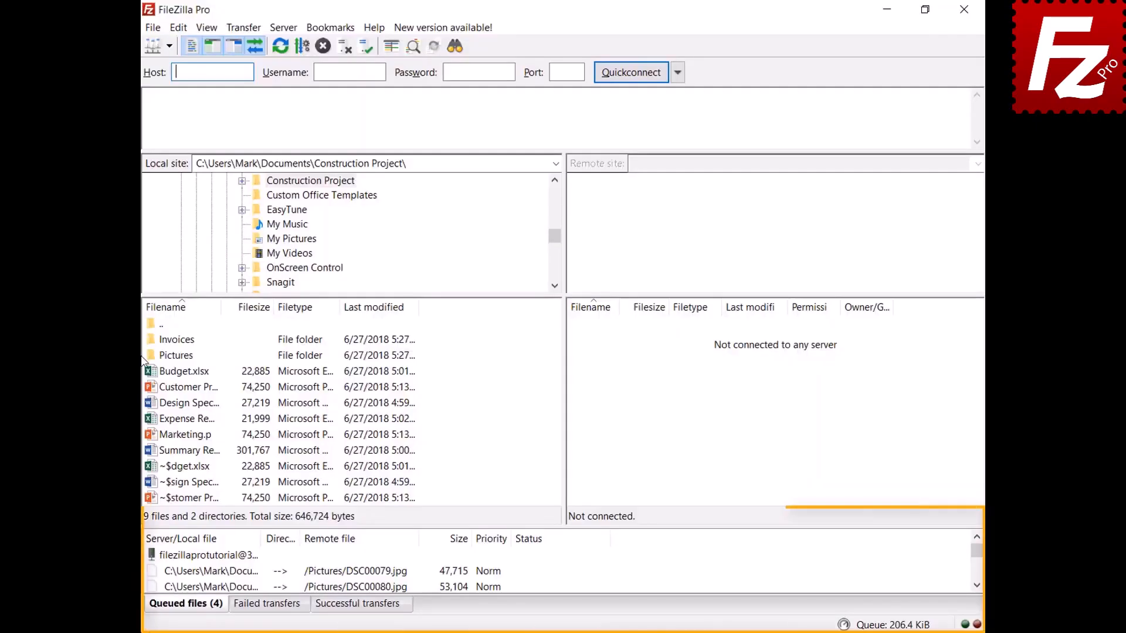
right_click(223, 558)
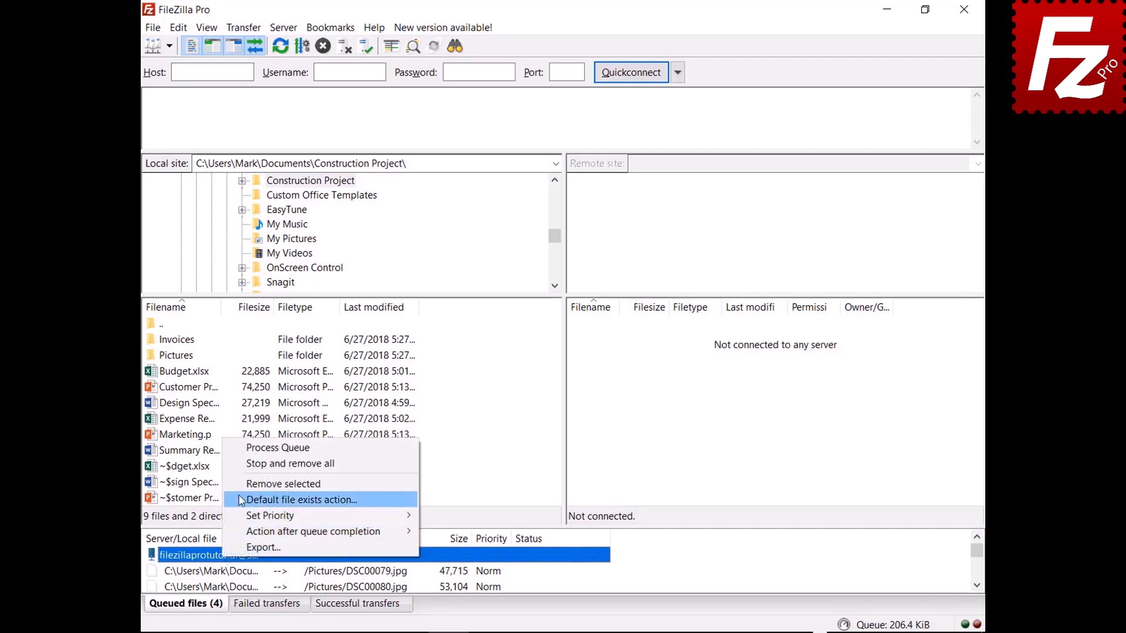
click(247, 449)
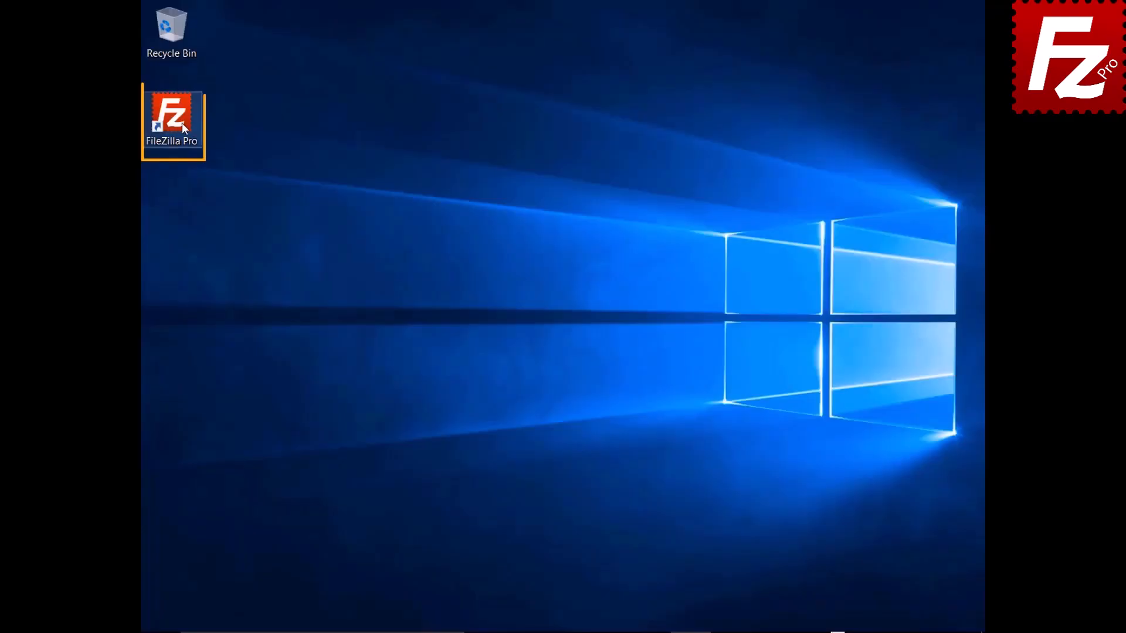
- Launch FileZilla Pro and connect to the FTP Tutorial site from Site Manager
double_click(180, 122)
click(171, 45)
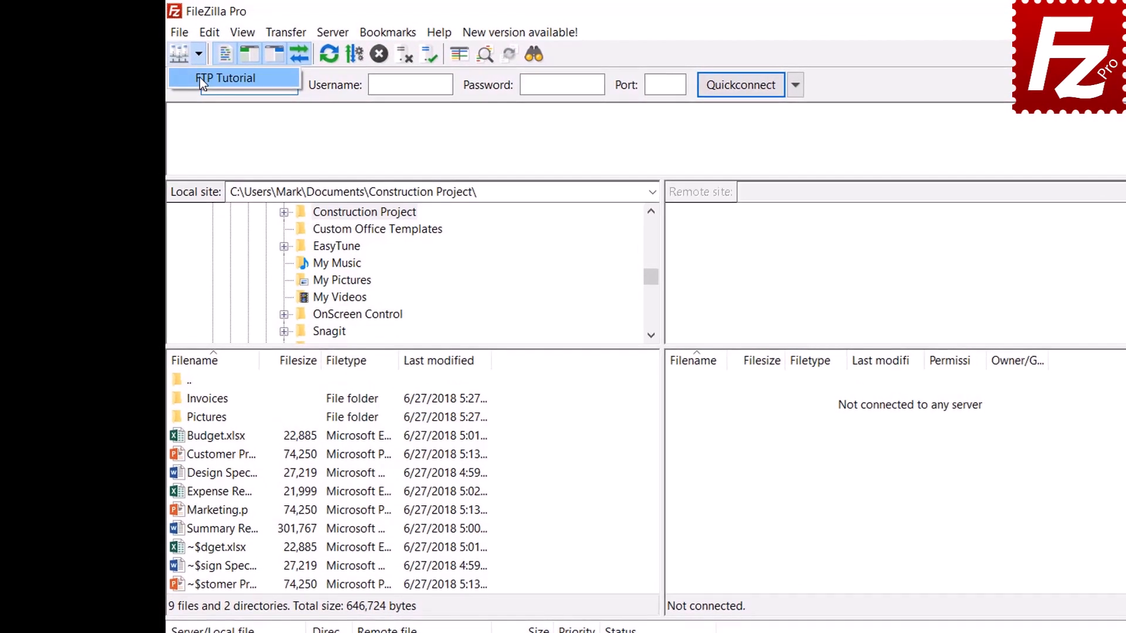
click(200, 76)
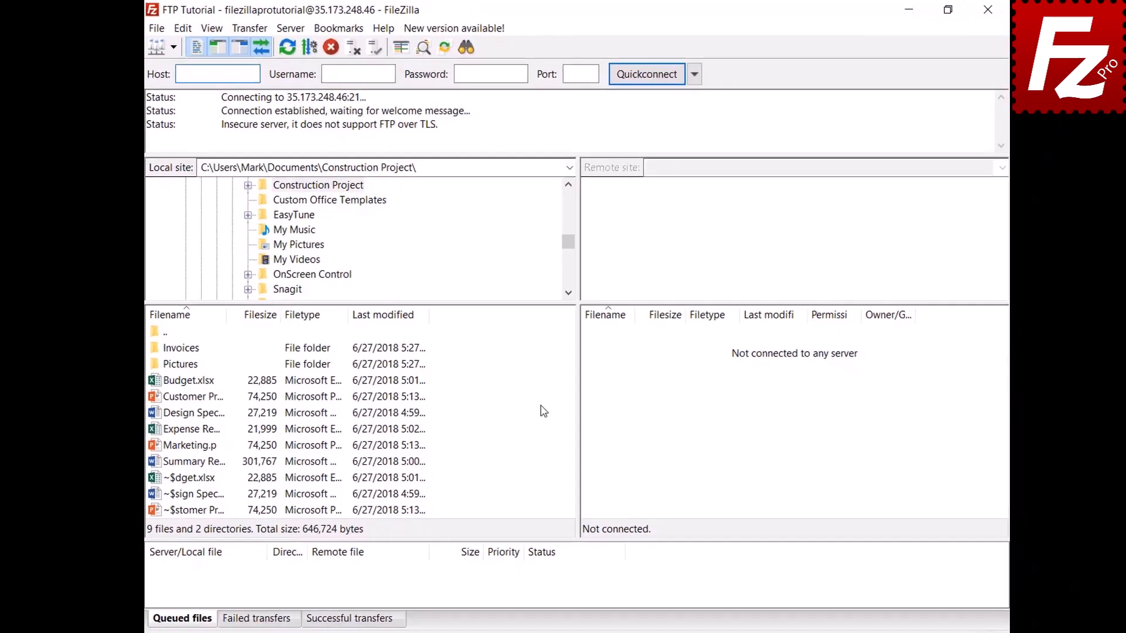
- Add the local Marketing.pptx to the transfer queue, then remove it so the queue is empty
right_click(181, 437)
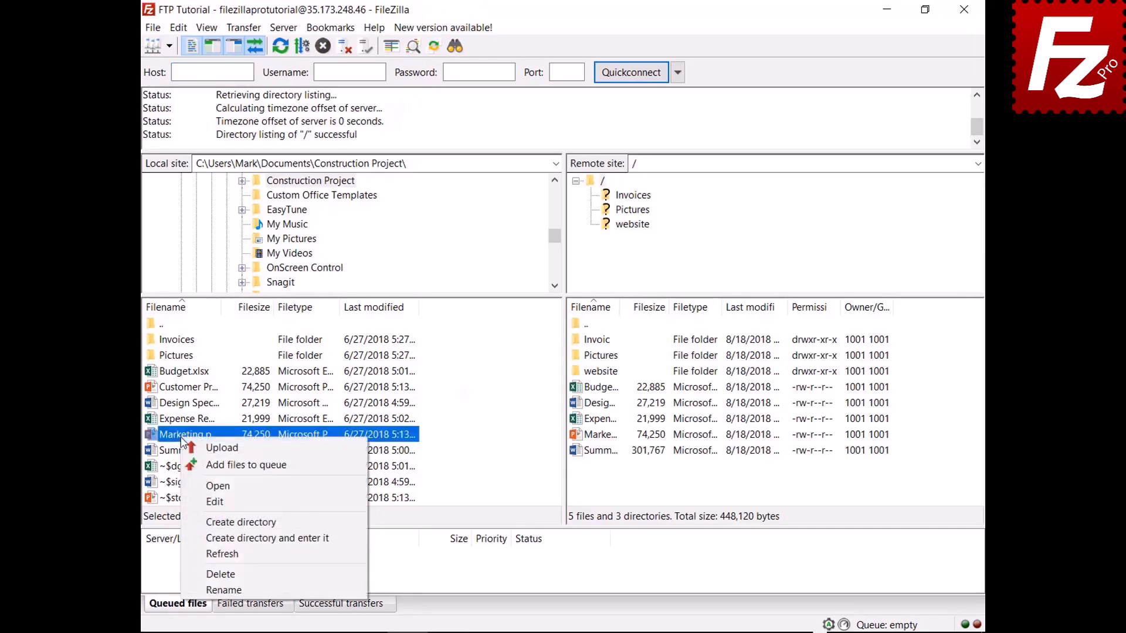
click(189, 464)
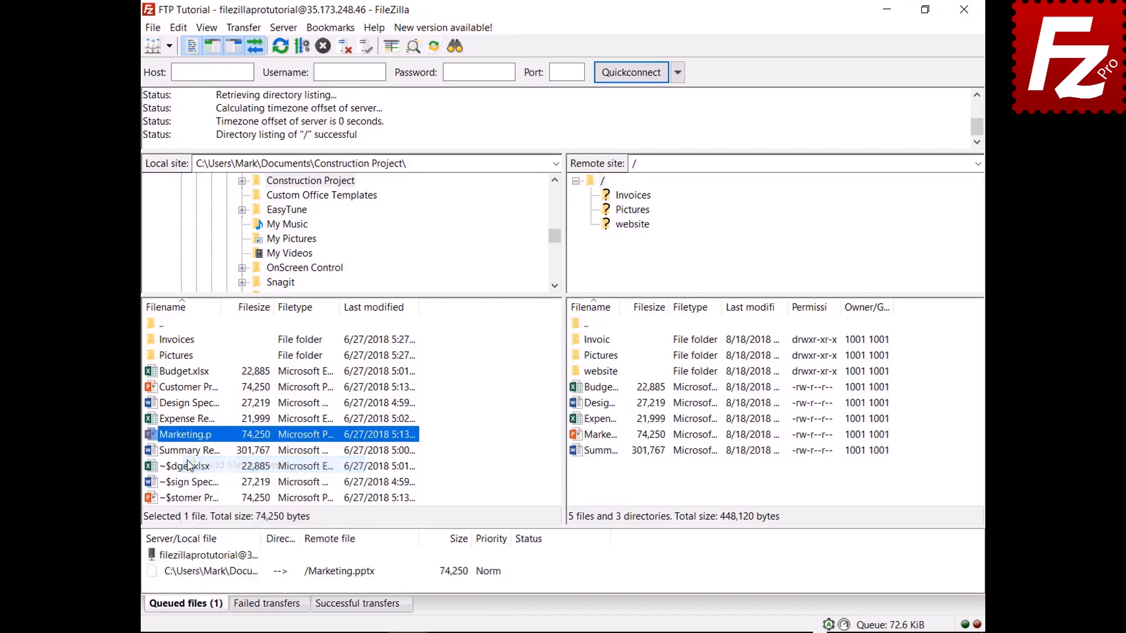
right_click(225, 578)
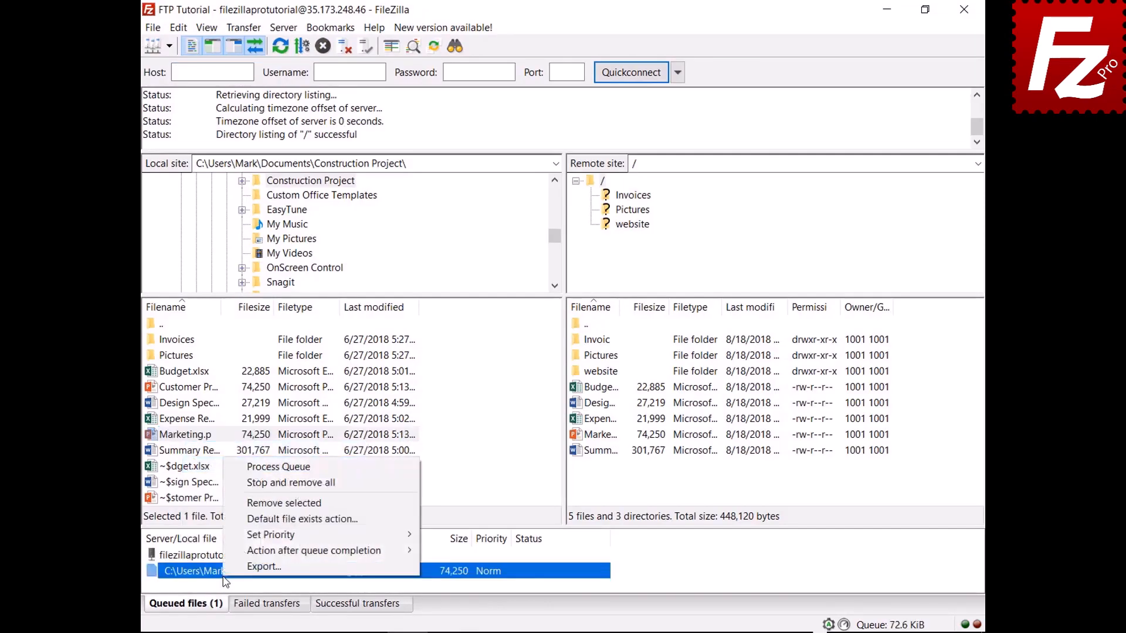
click(243, 483)
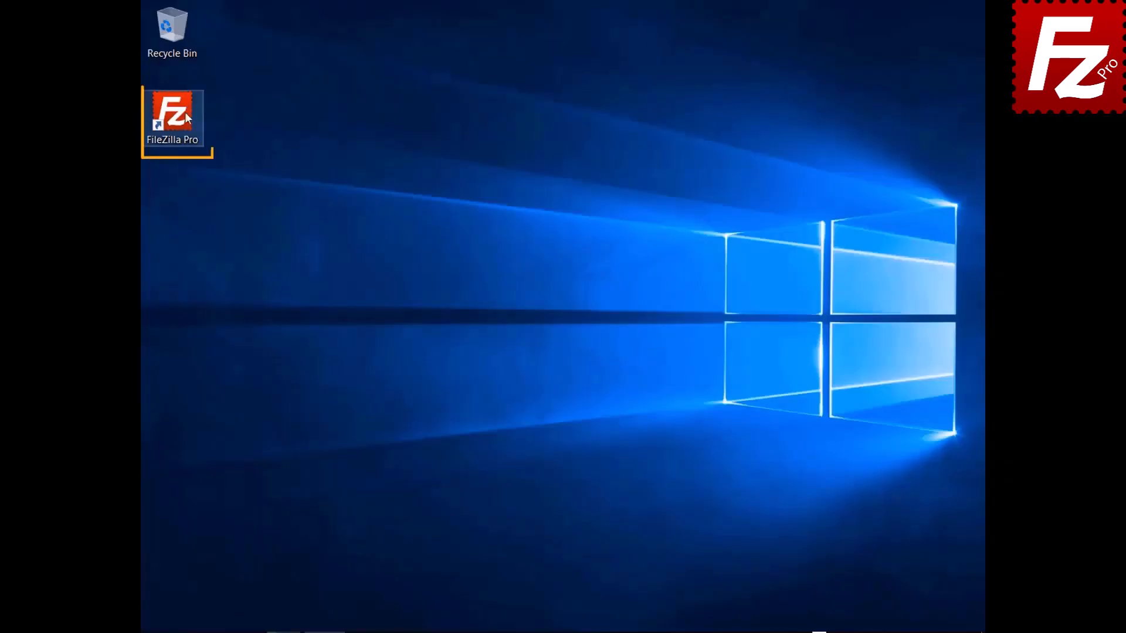
- Launch FileZilla Pro, connect to FTP Tutorial, and open the local and remote website folders
double_click(186, 115)
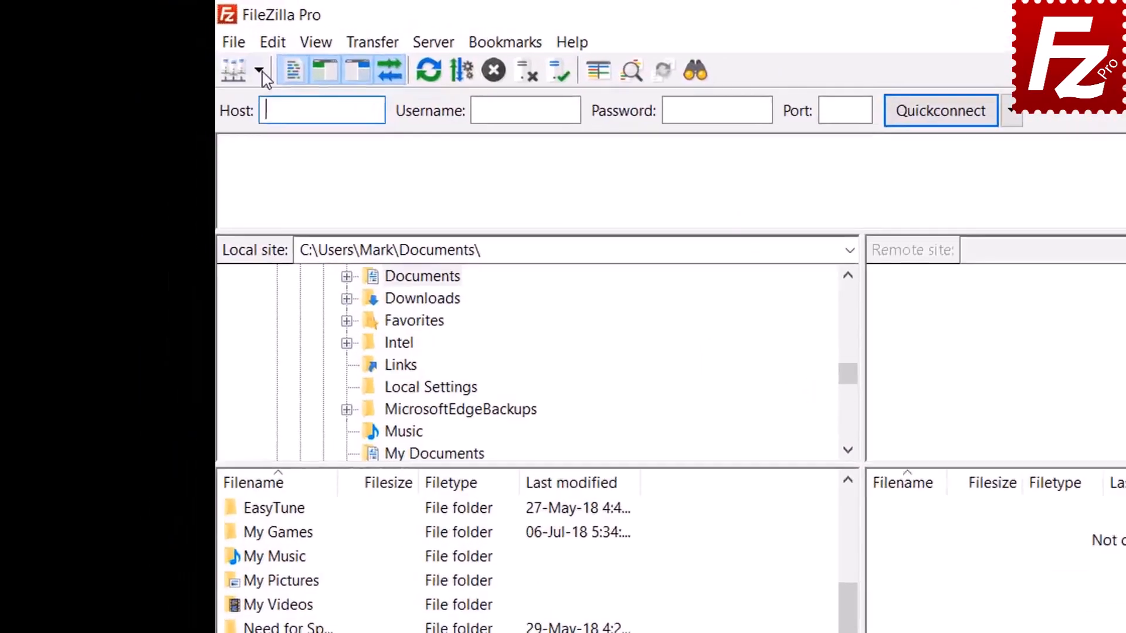
click(168, 46)
click(305, 112)
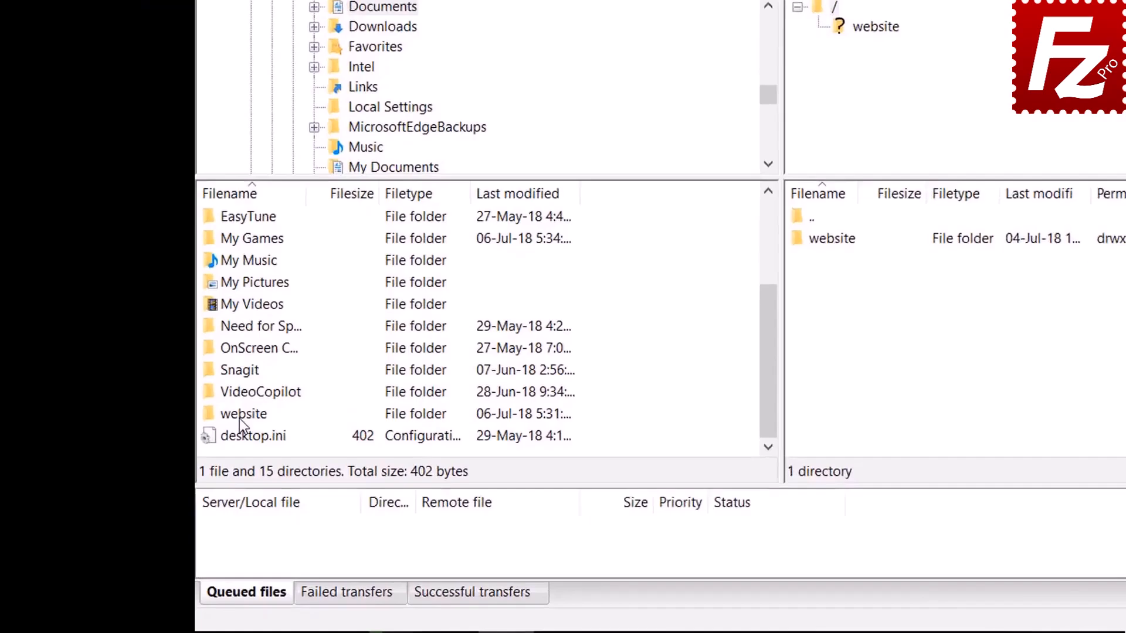
double_click(242, 414)
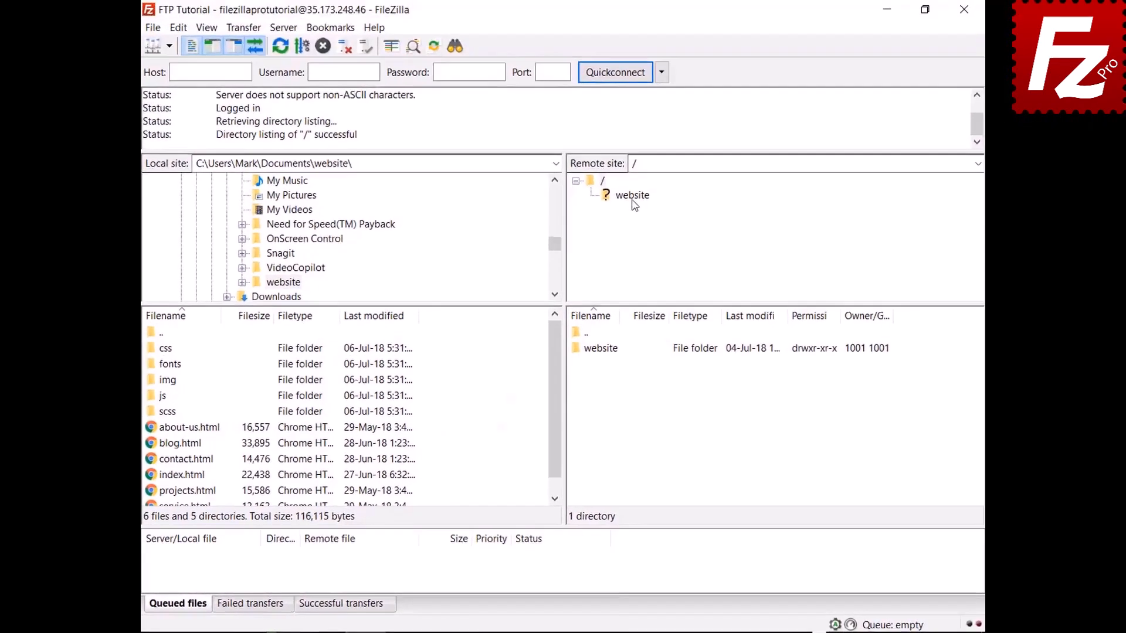
click(636, 206)
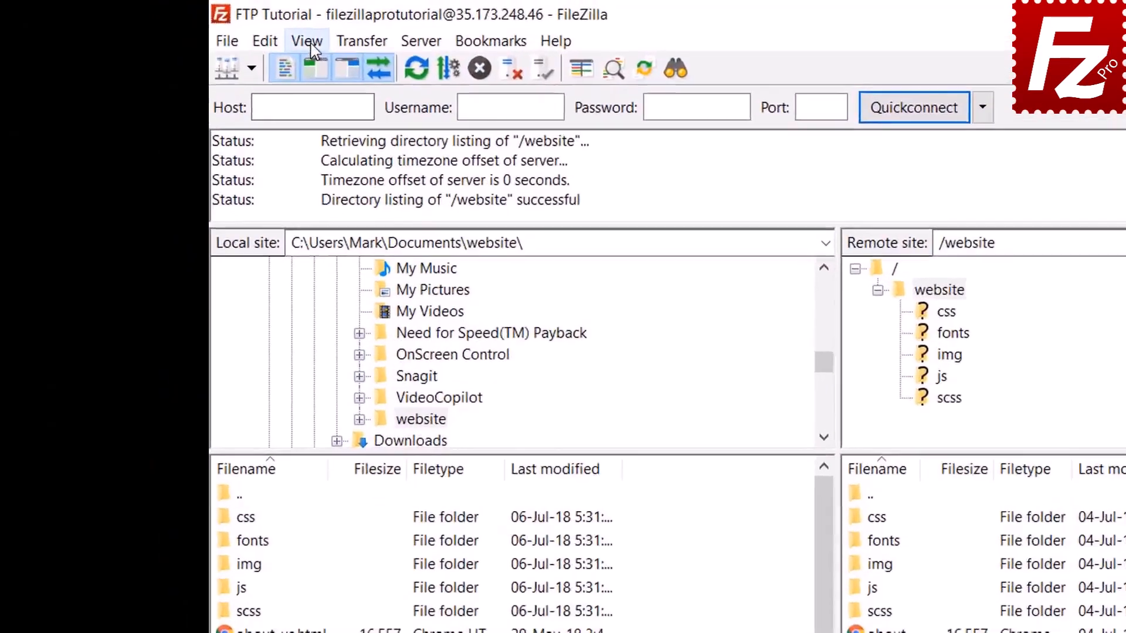
- Enable directory comparison and set it to compare files by size
click(205, 28)
mouse_move(396, 135)
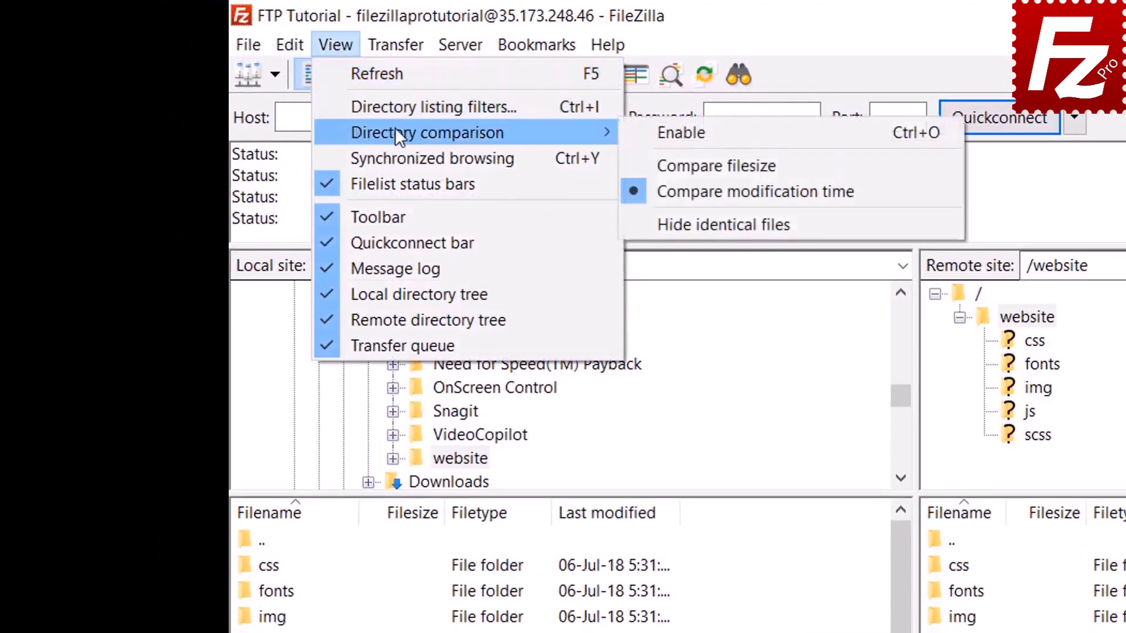
click(645, 130)
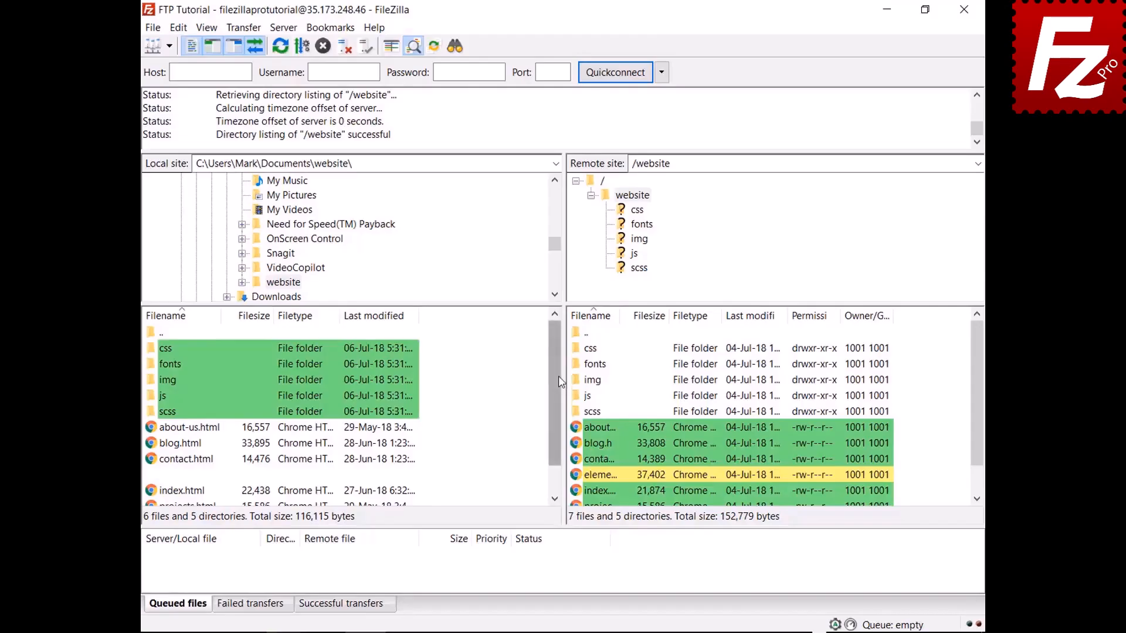
scroll(559, 392, down, 1)
scroll(555, 431, down, 1)
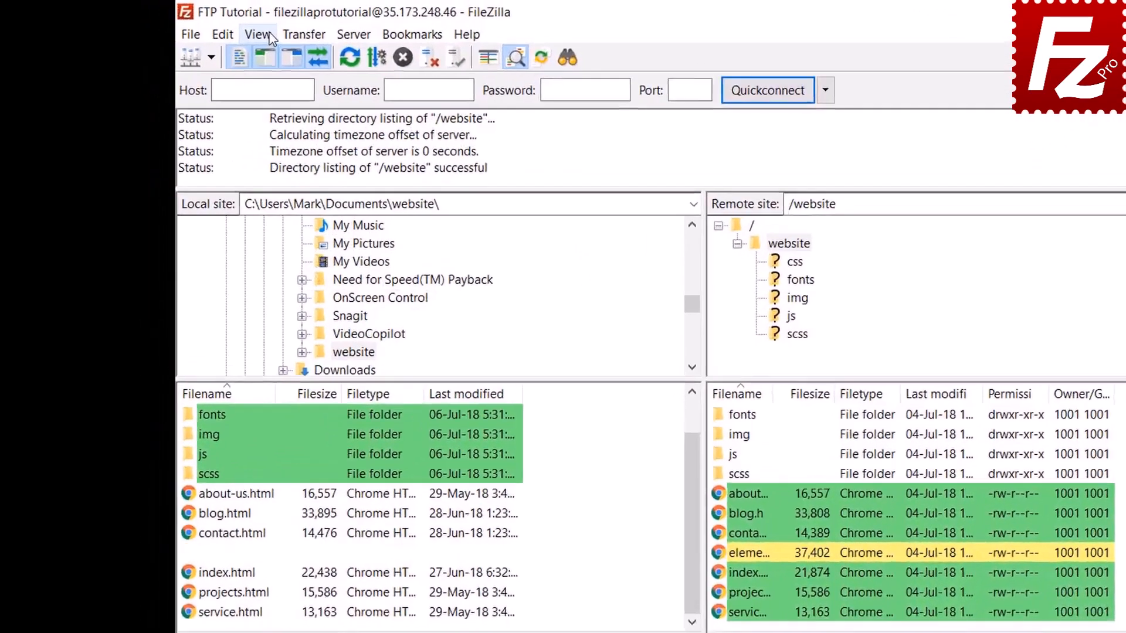
click(206, 27)
mouse_move(315, 109)
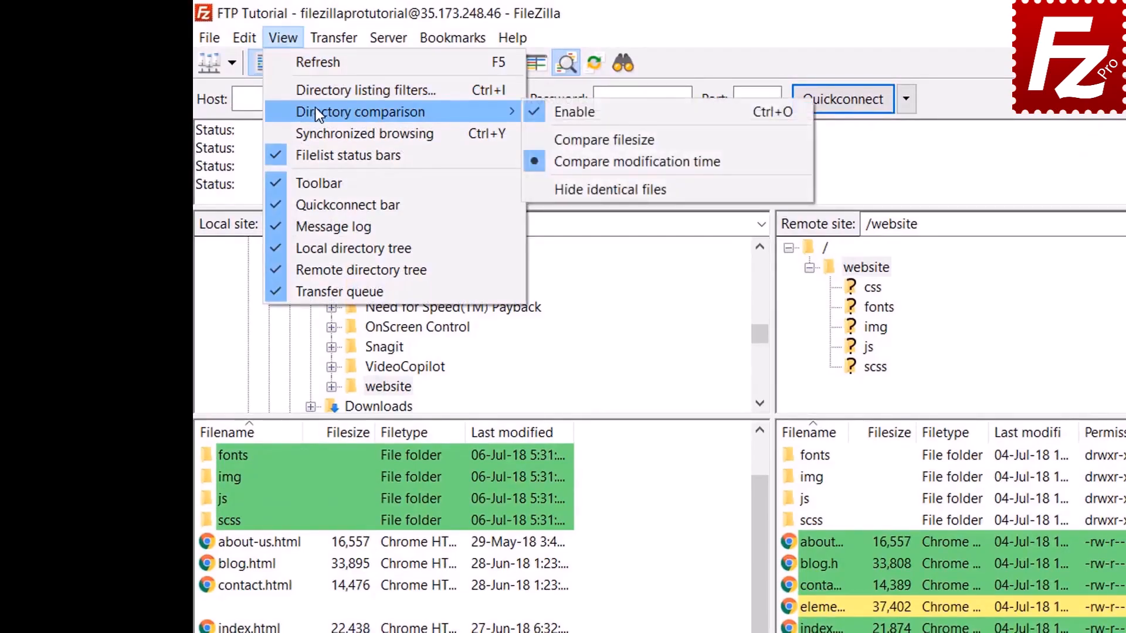
click(598, 138)
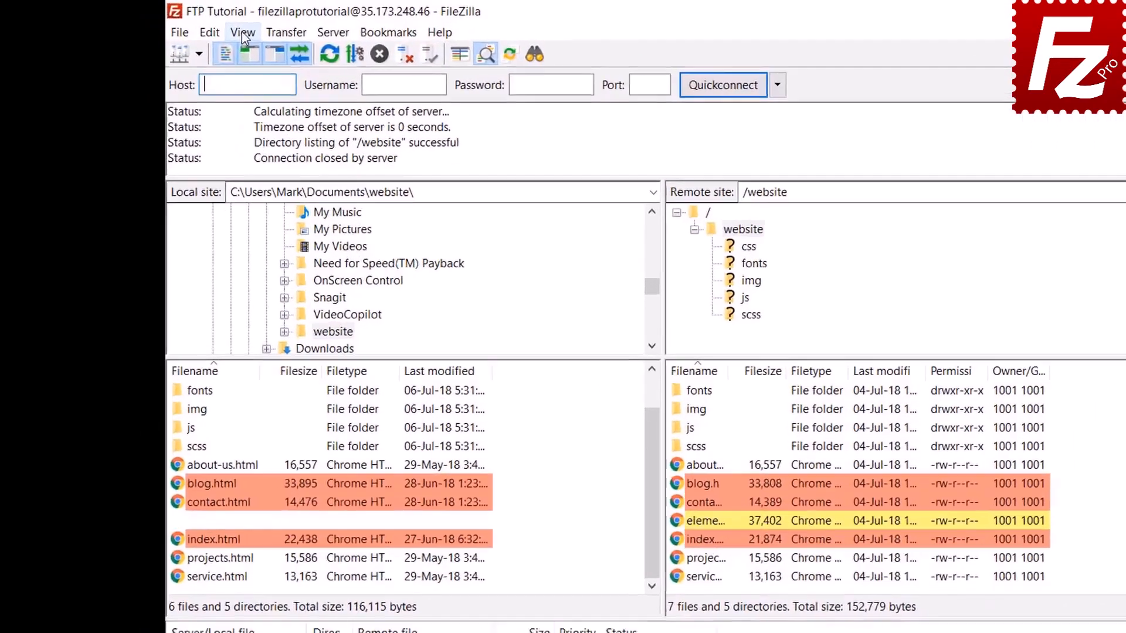
- Turn on synchronized browsing, enter the css folder on both sides, then open img
click(206, 27)
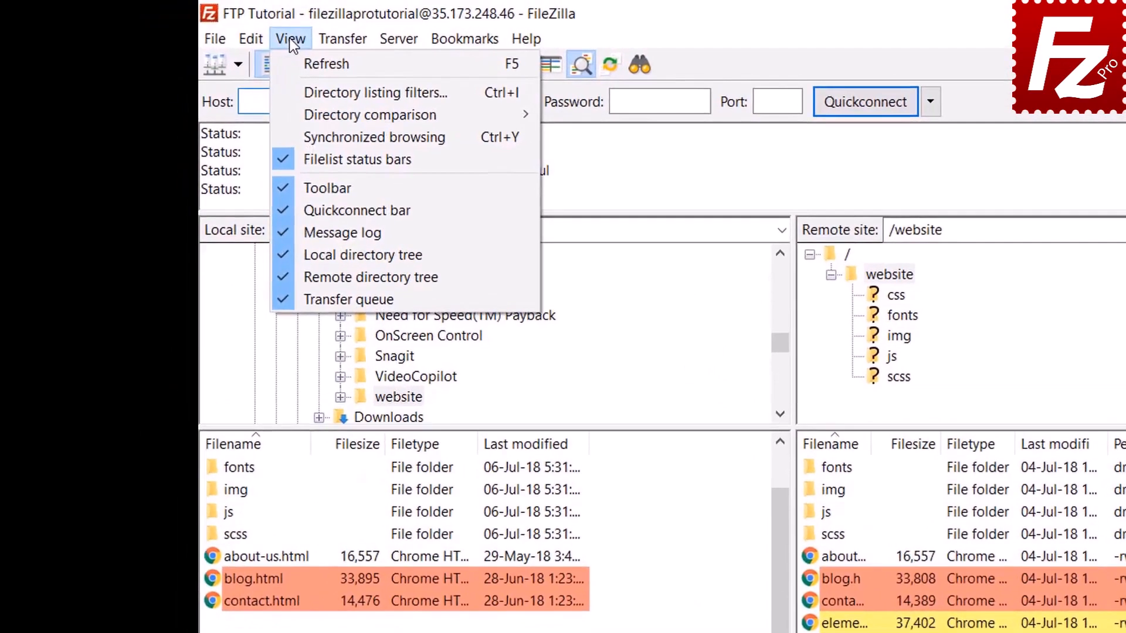
click(328, 136)
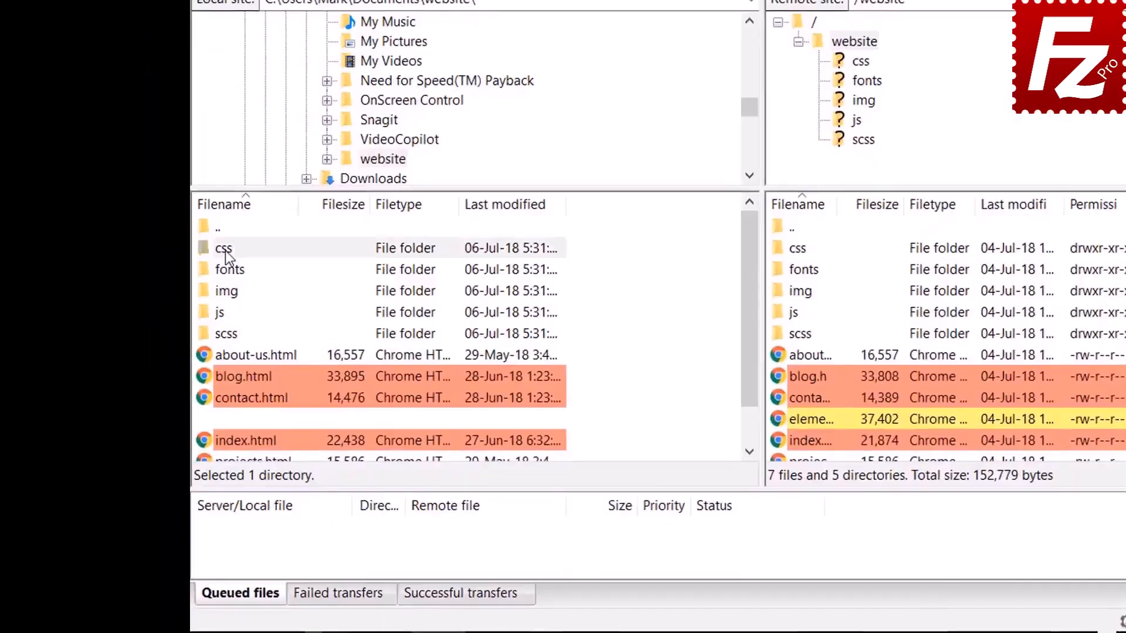
click(175, 365)
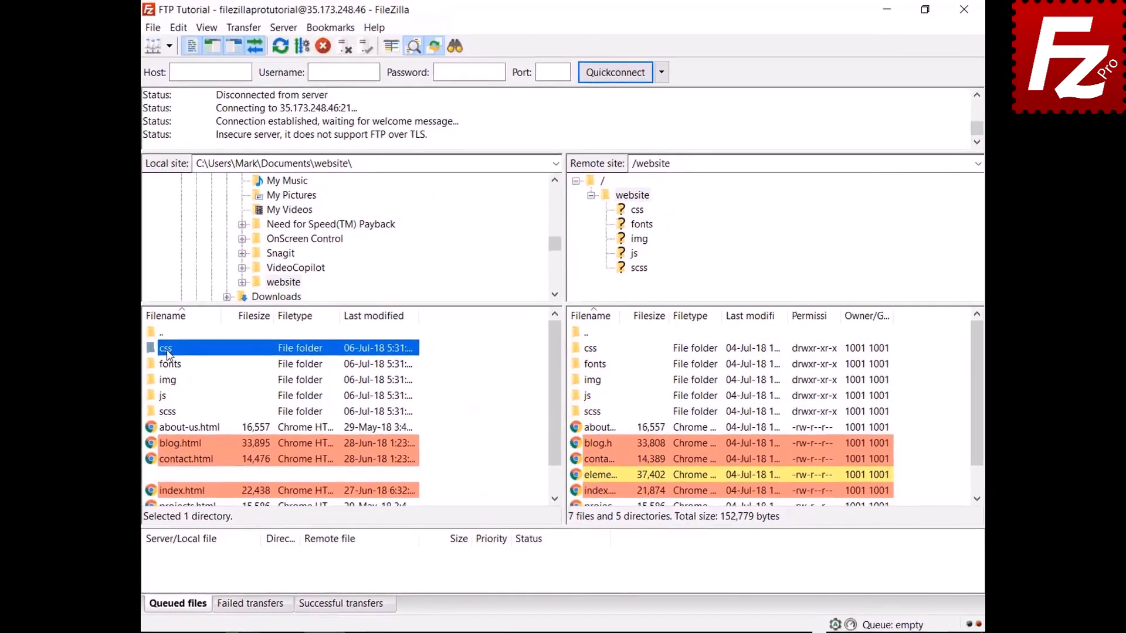
double_click(233, 238)
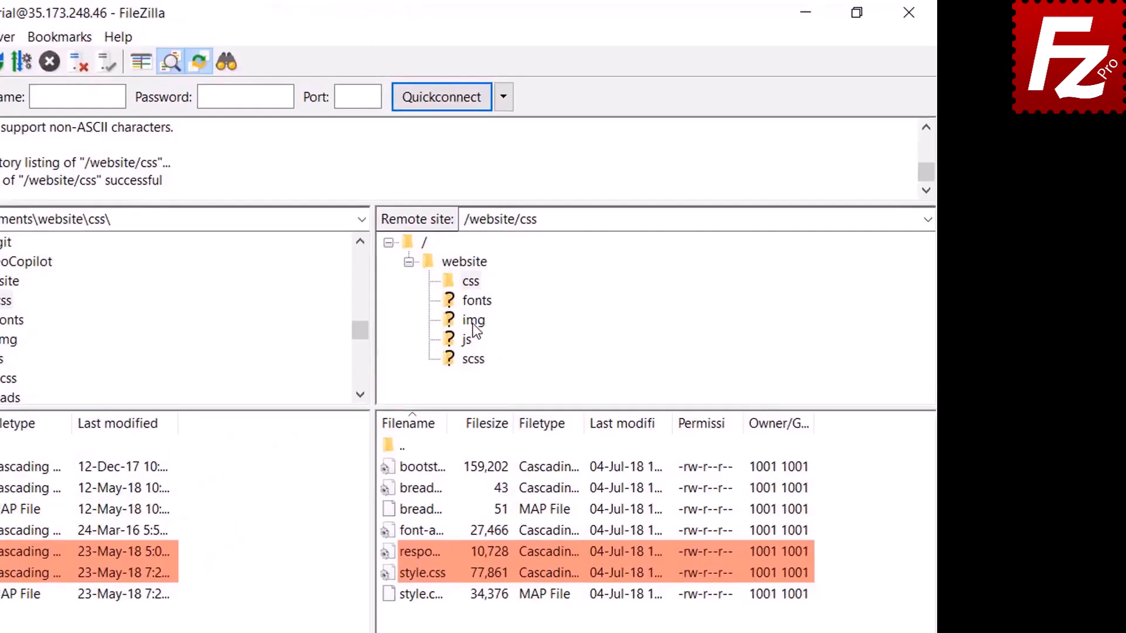
click(472, 322)
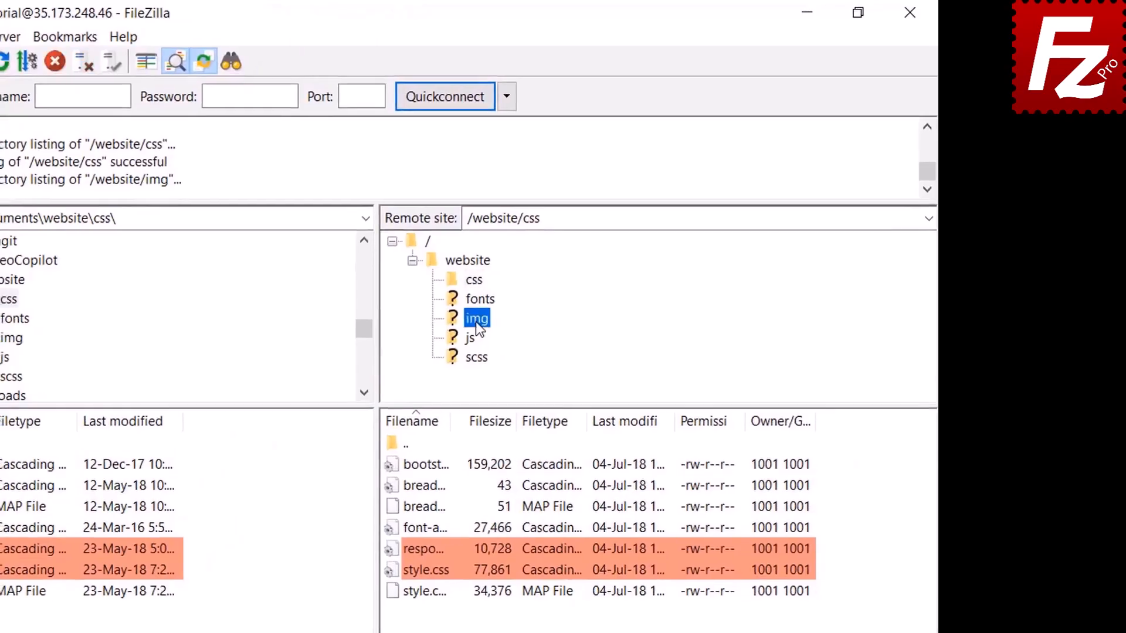
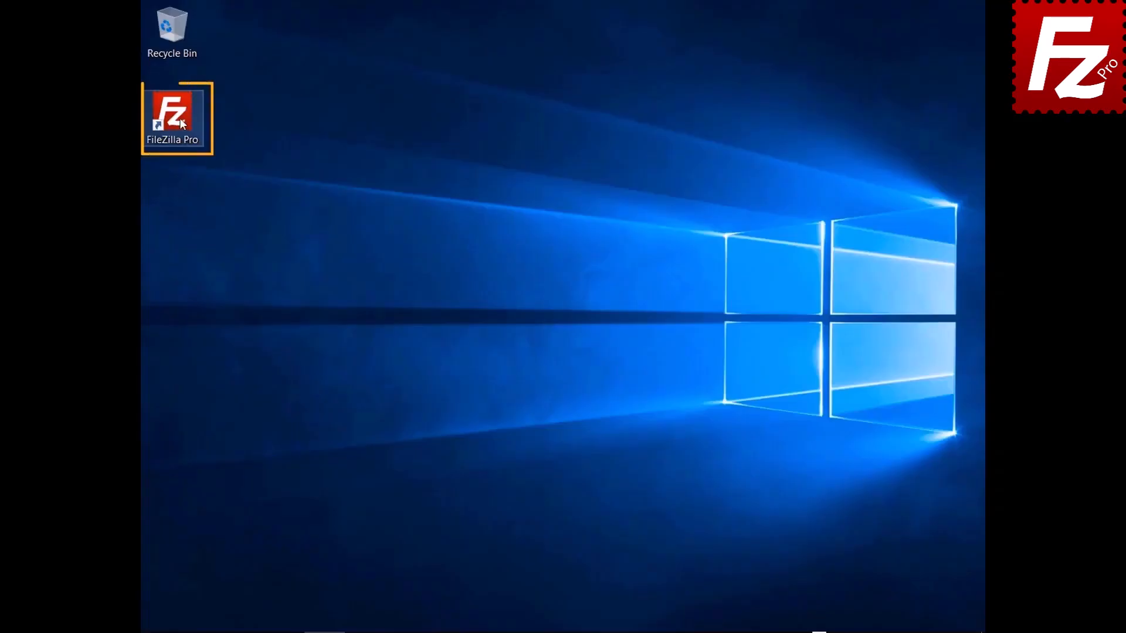
- Launch FileZilla Pro, connect to FTP Tutorial, and open Construction Project locally and remotely
double_click(180, 118)
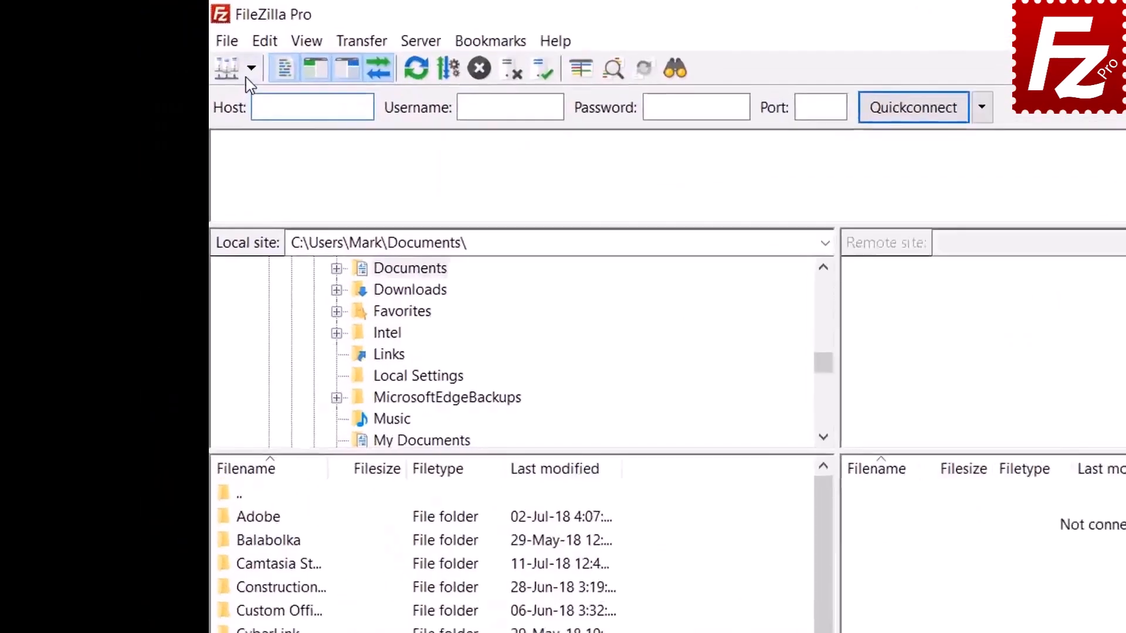
click(172, 47)
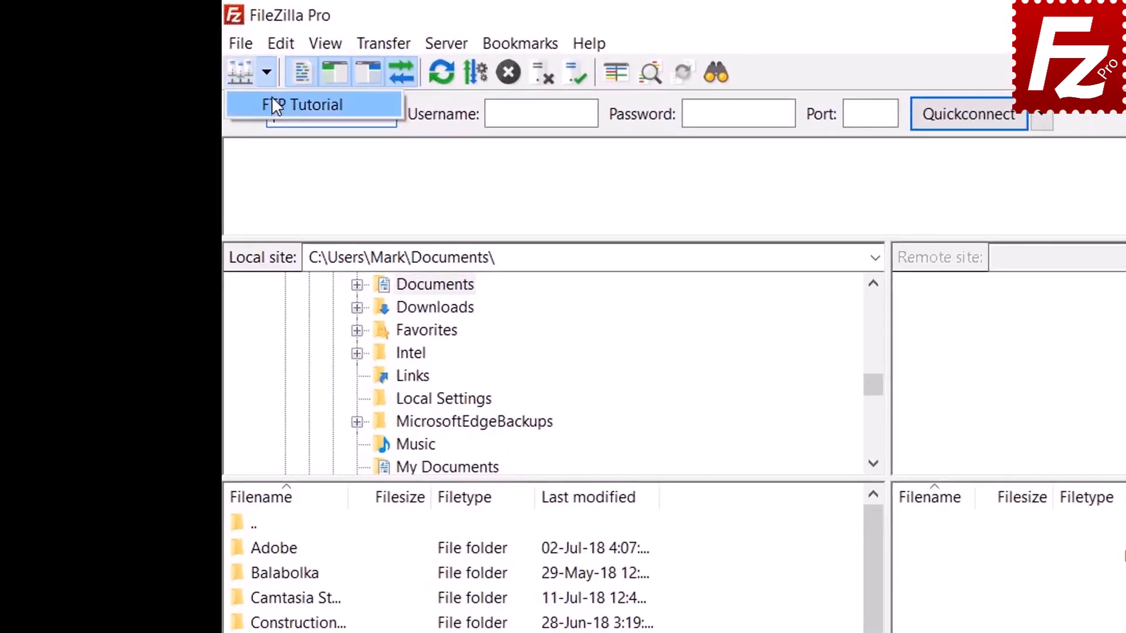
click(175, 62)
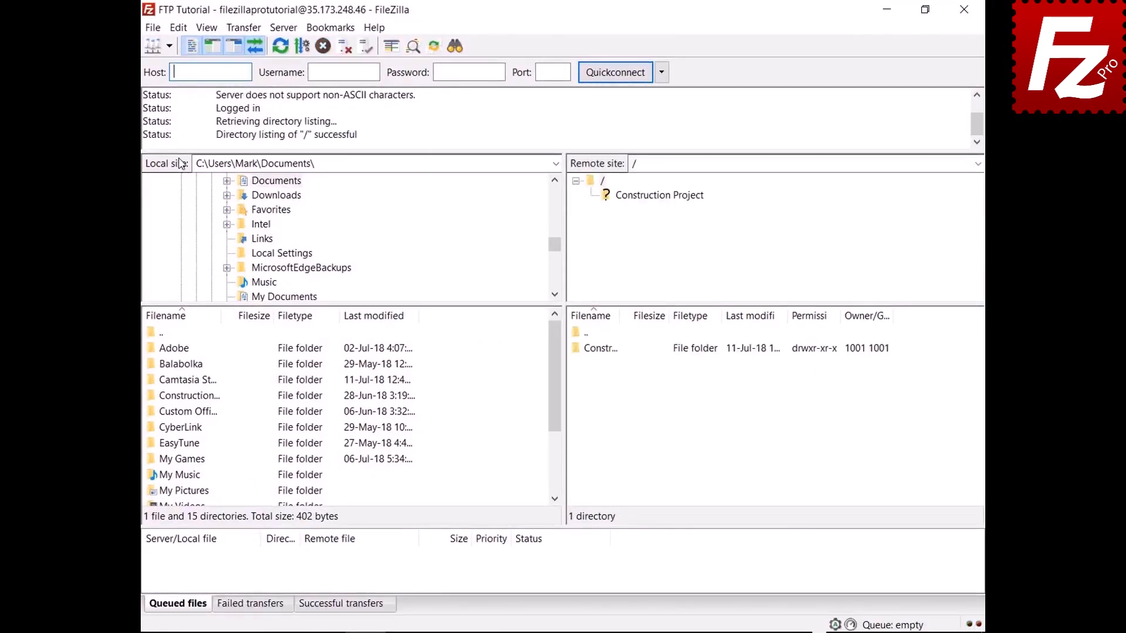
double_click(204, 397)
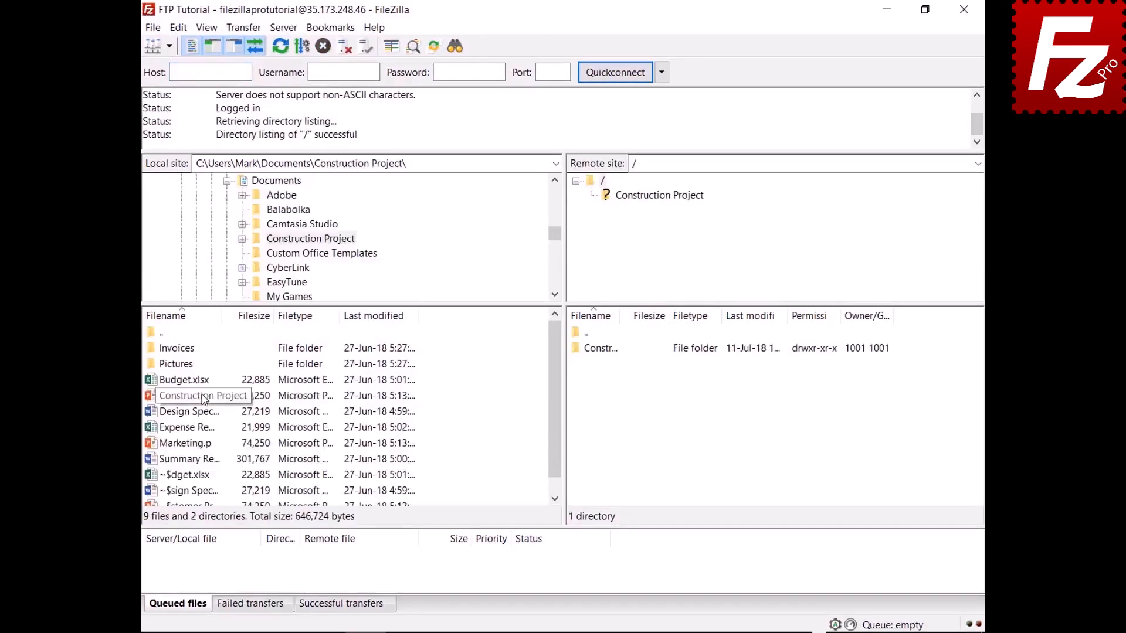
double_click(614, 350)
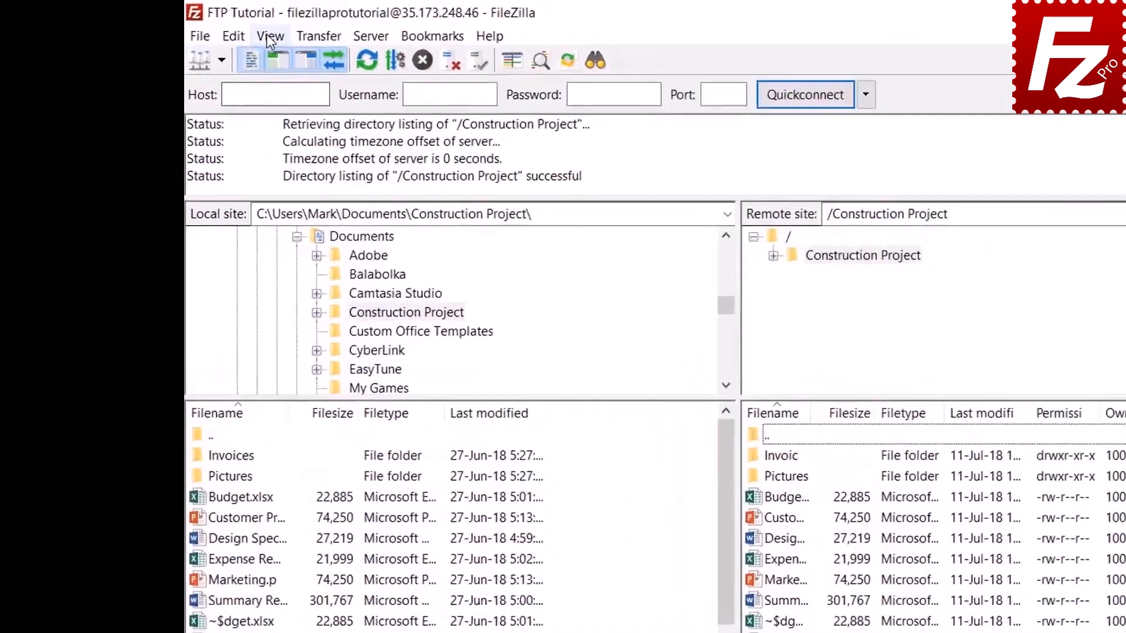
- Open the directory listing filters and their filter rule editor
click(207, 27)
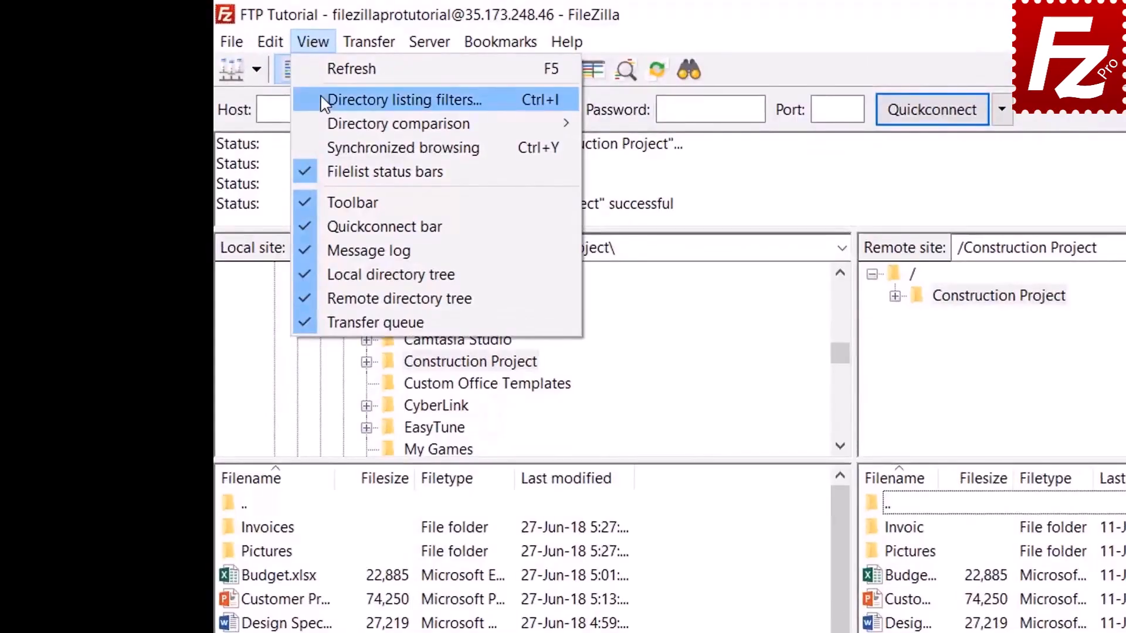
click(322, 99)
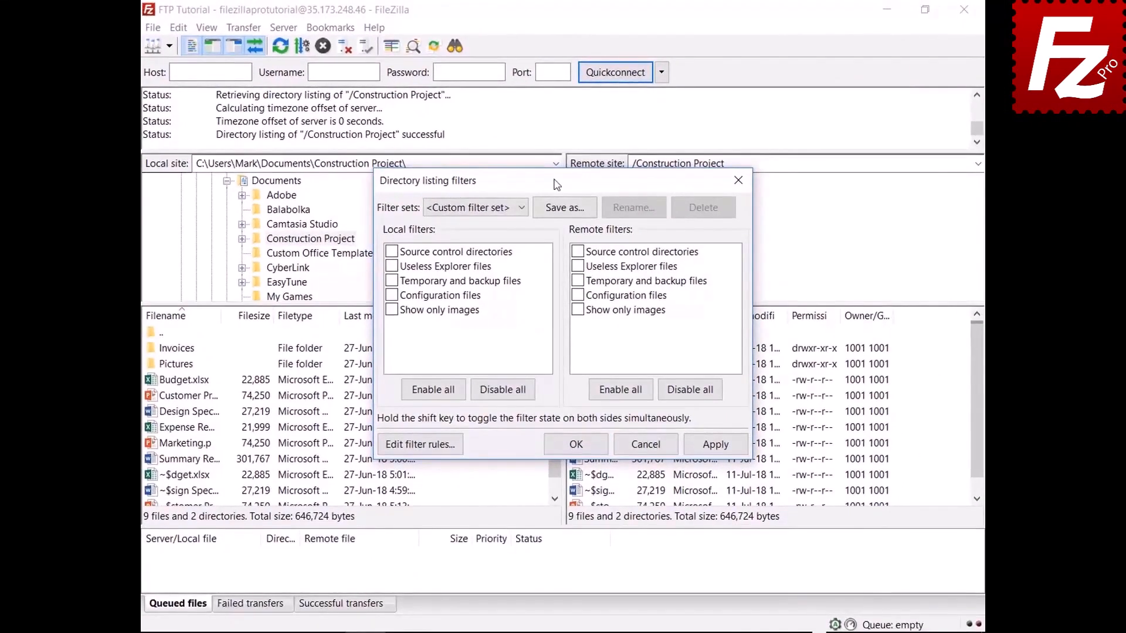
drag(557, 185, 554, 45)
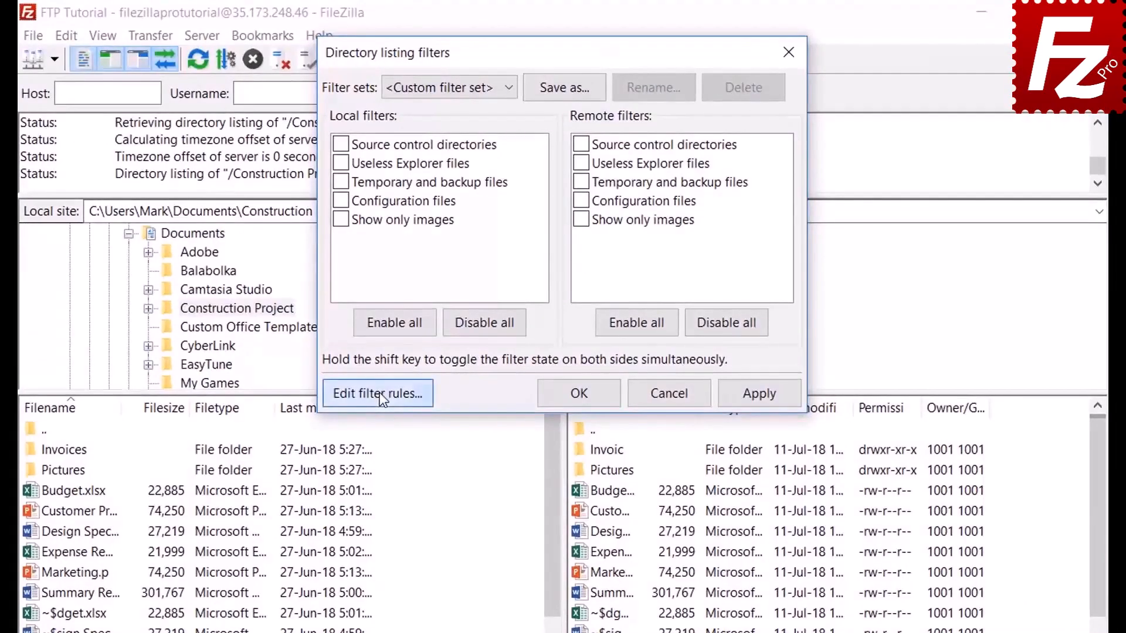
click(419, 304)
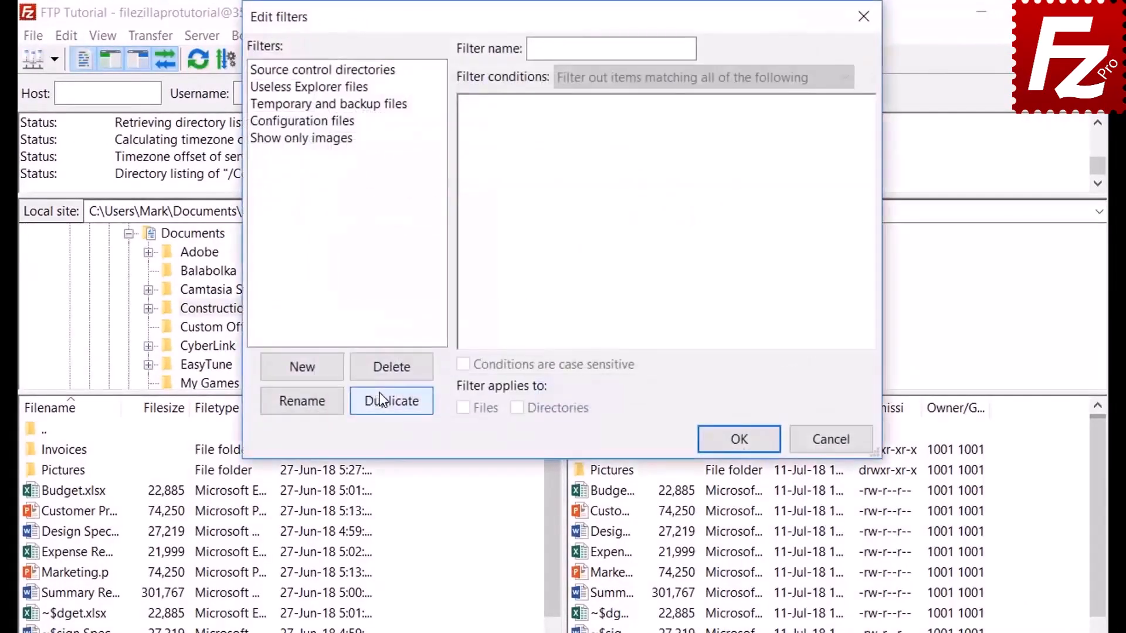
- Add a new filter named 'Microsoft Office Temporaries'
click(320, 372)
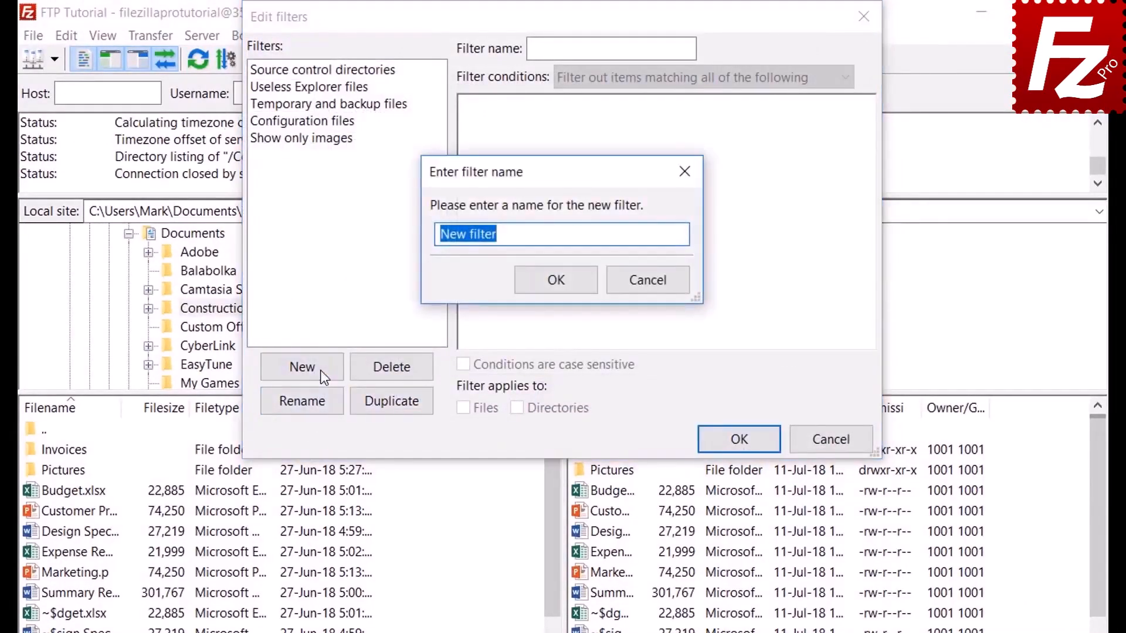
key(BackSpace)
text(Micr)
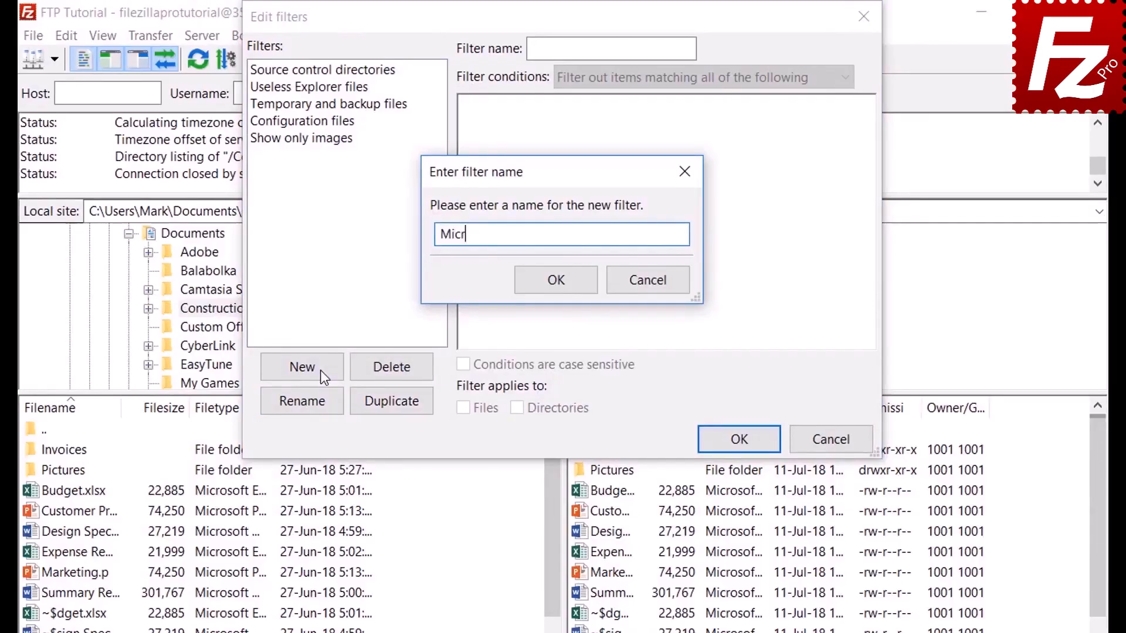
text(osoft Office Temporaries)
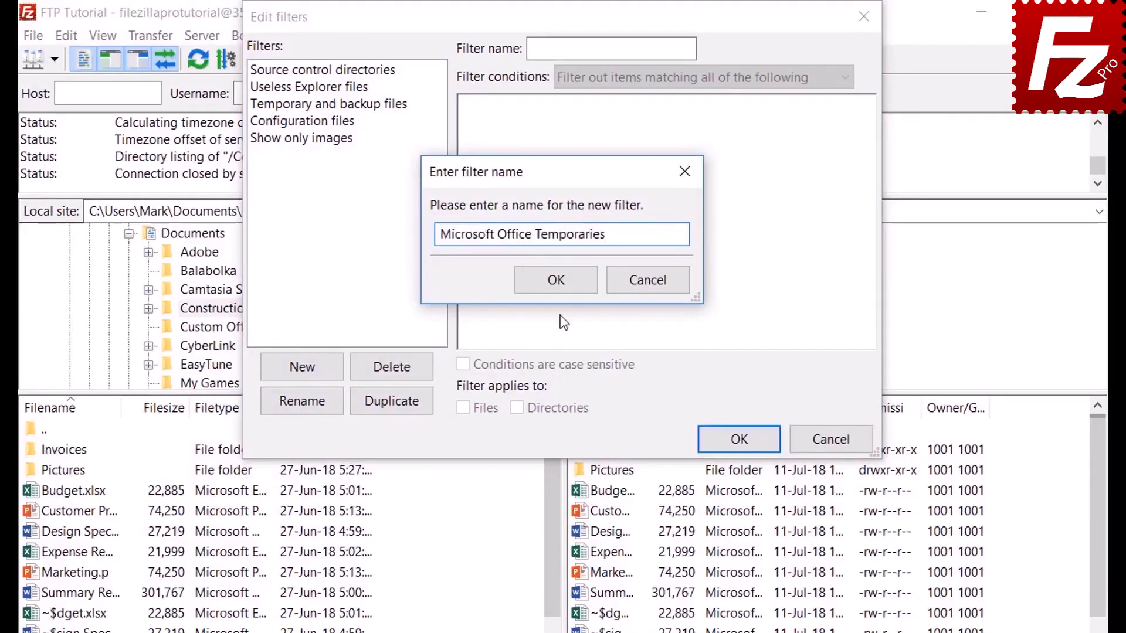
click(560, 281)
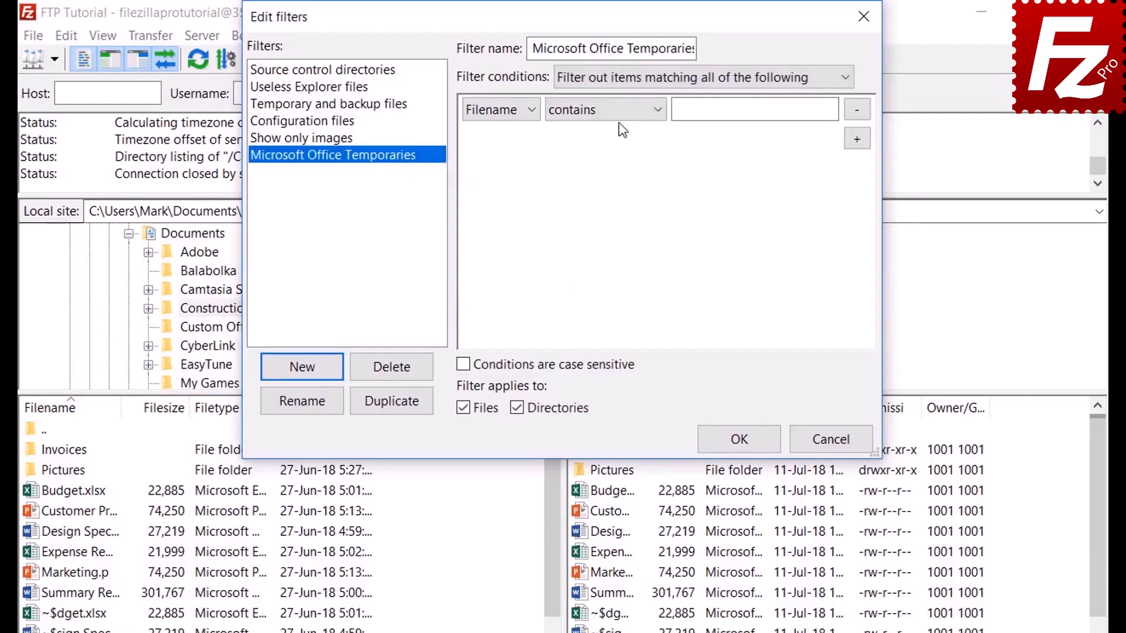
- Look through the match-all, file size and attribute condition options, leaving their choices unchanged
click(616, 76)
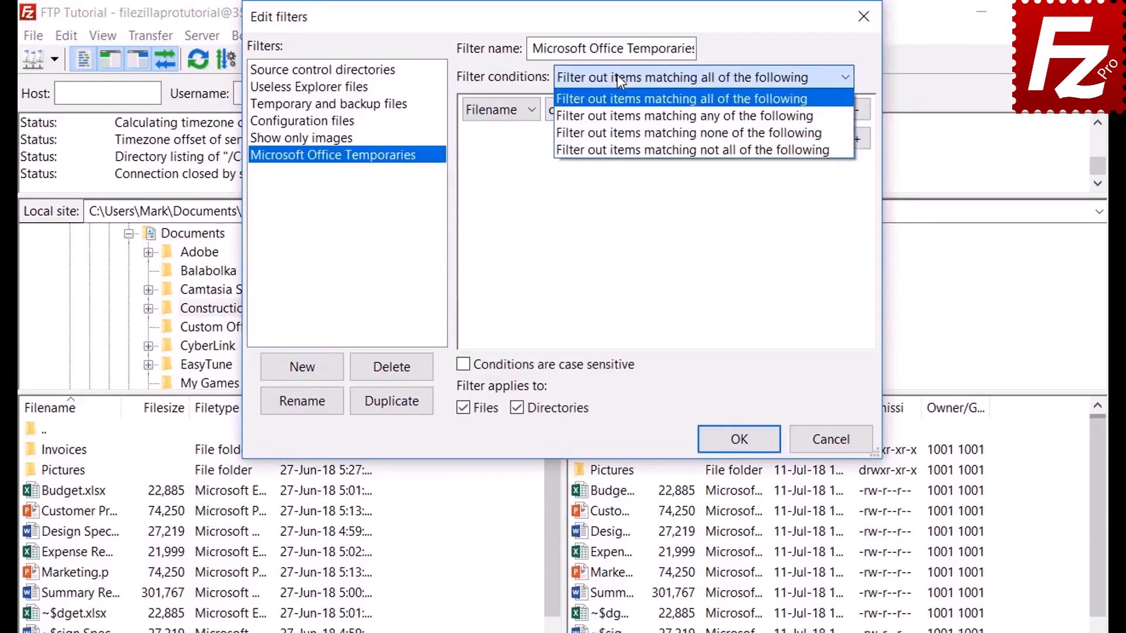
click(617, 75)
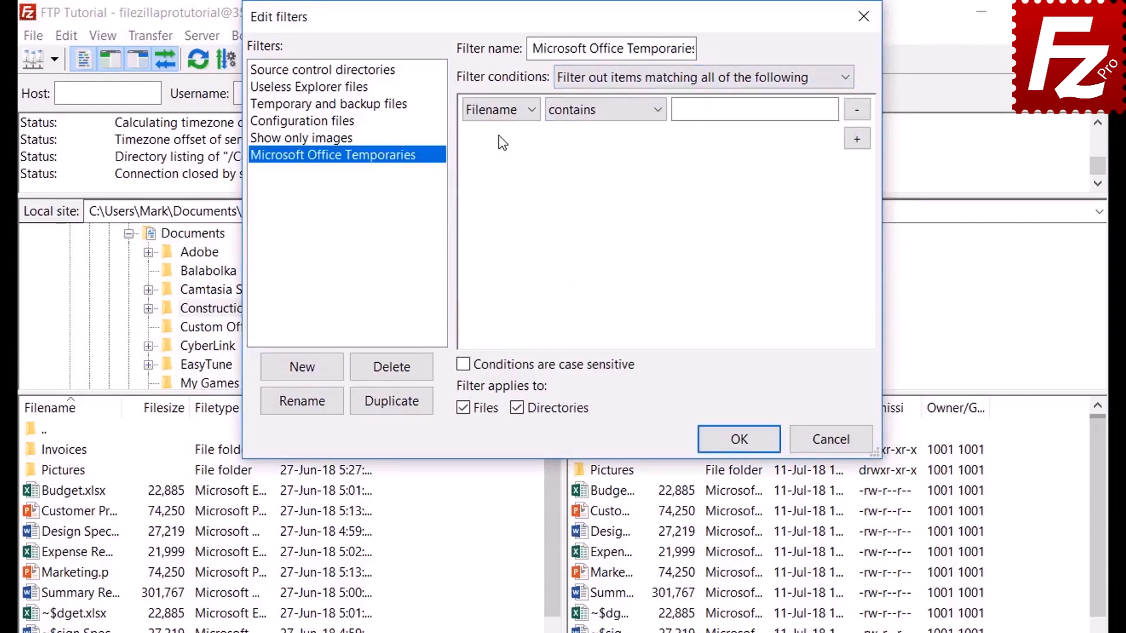
click(502, 110)
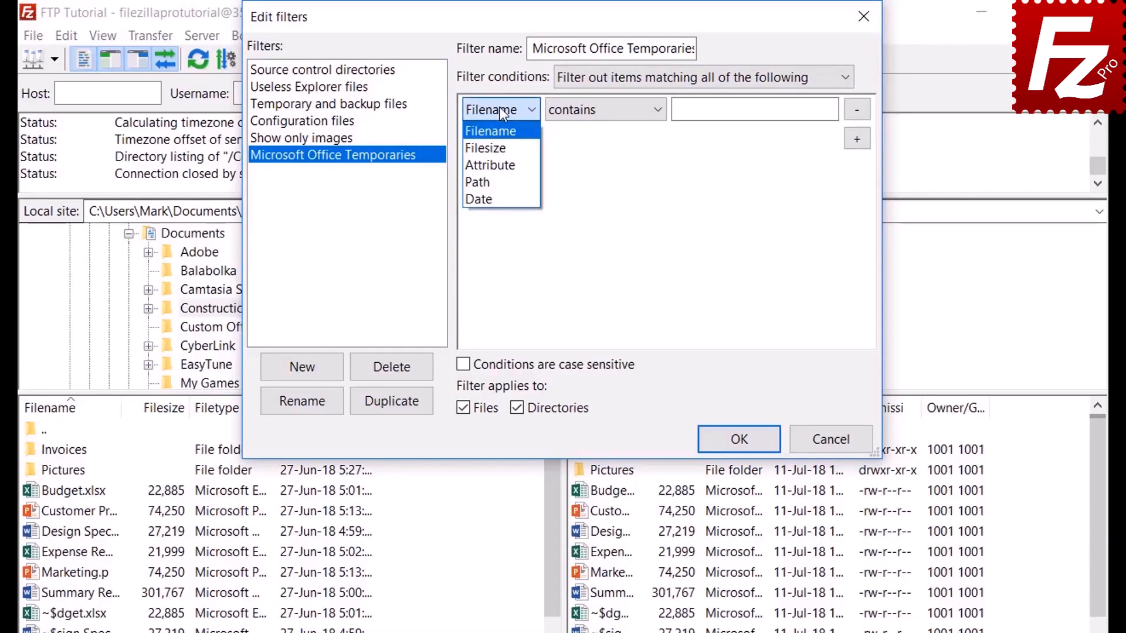
click(502, 148)
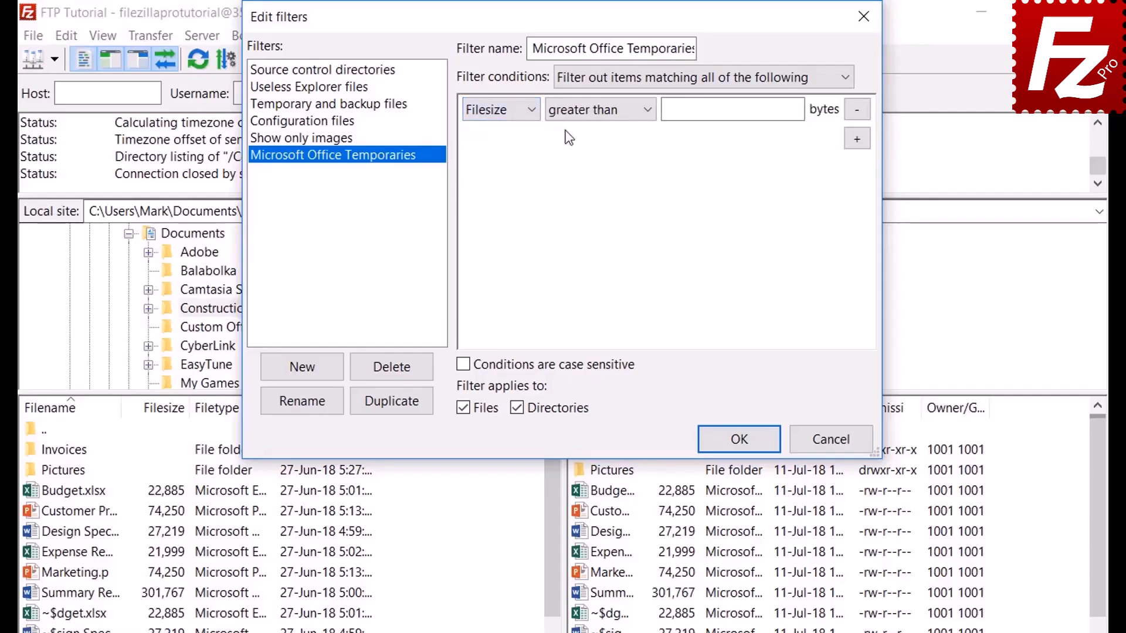
click(590, 113)
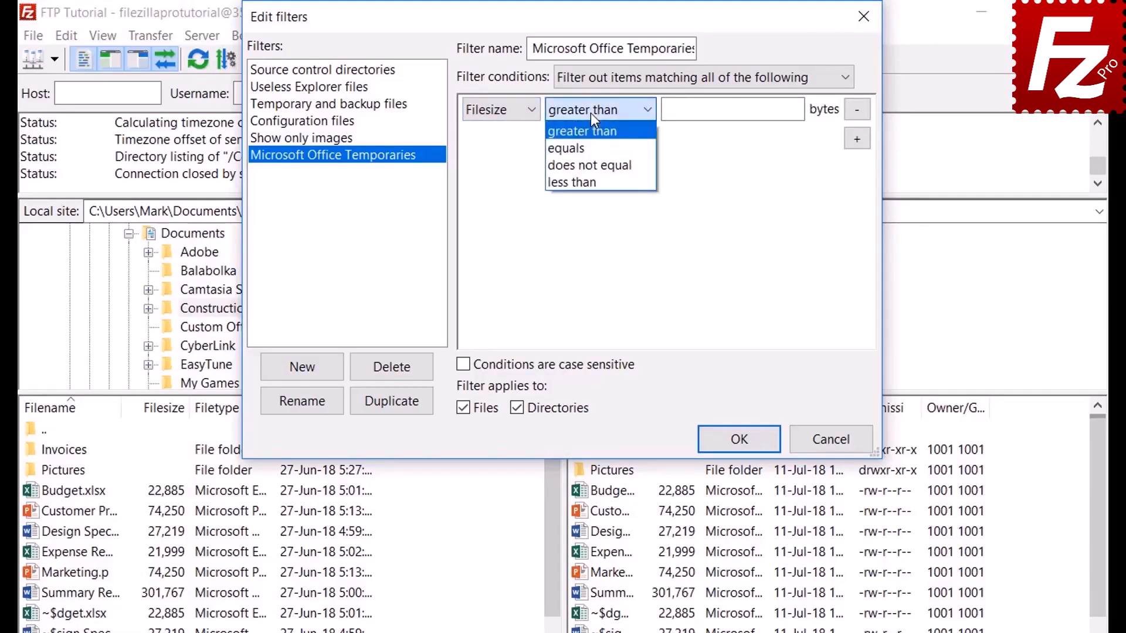
click(590, 113)
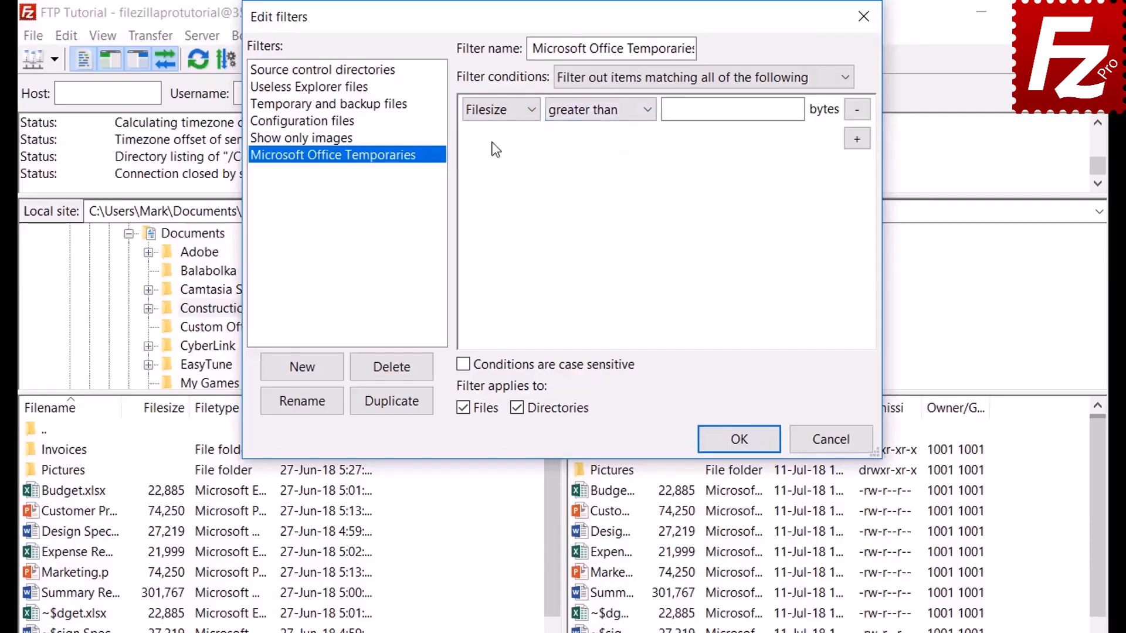
click(502, 111)
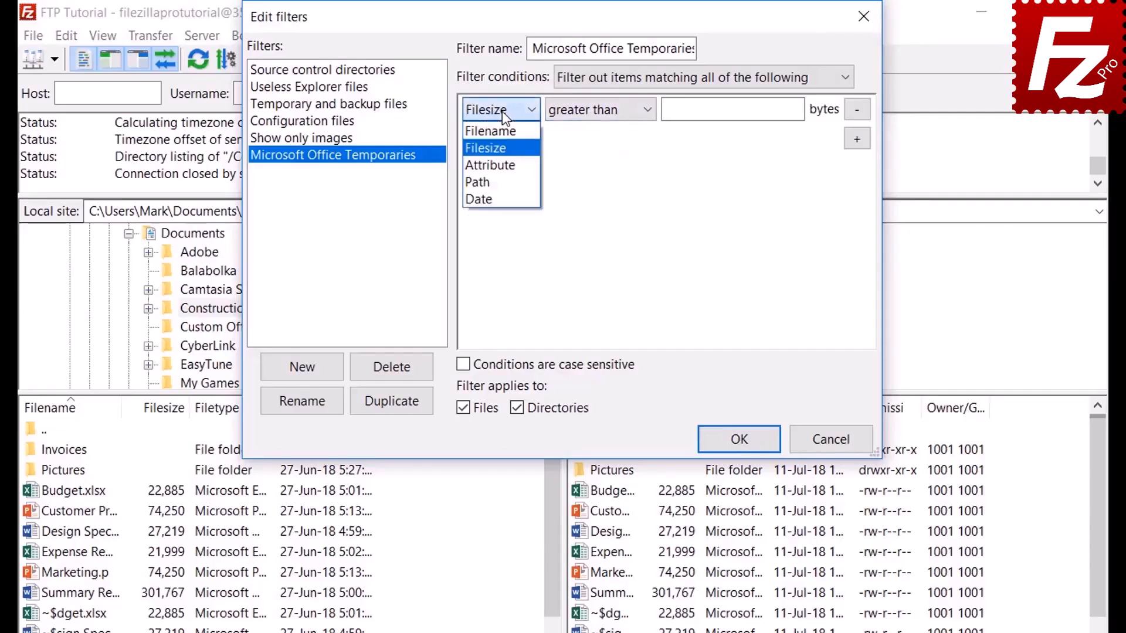
click(502, 163)
click(580, 111)
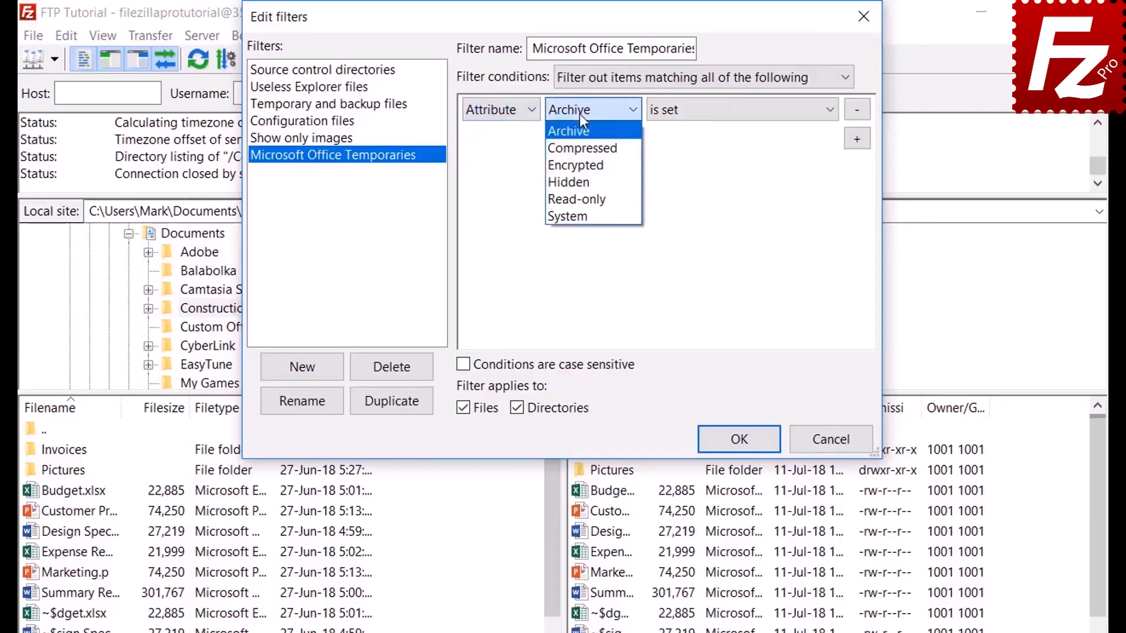
click(580, 114)
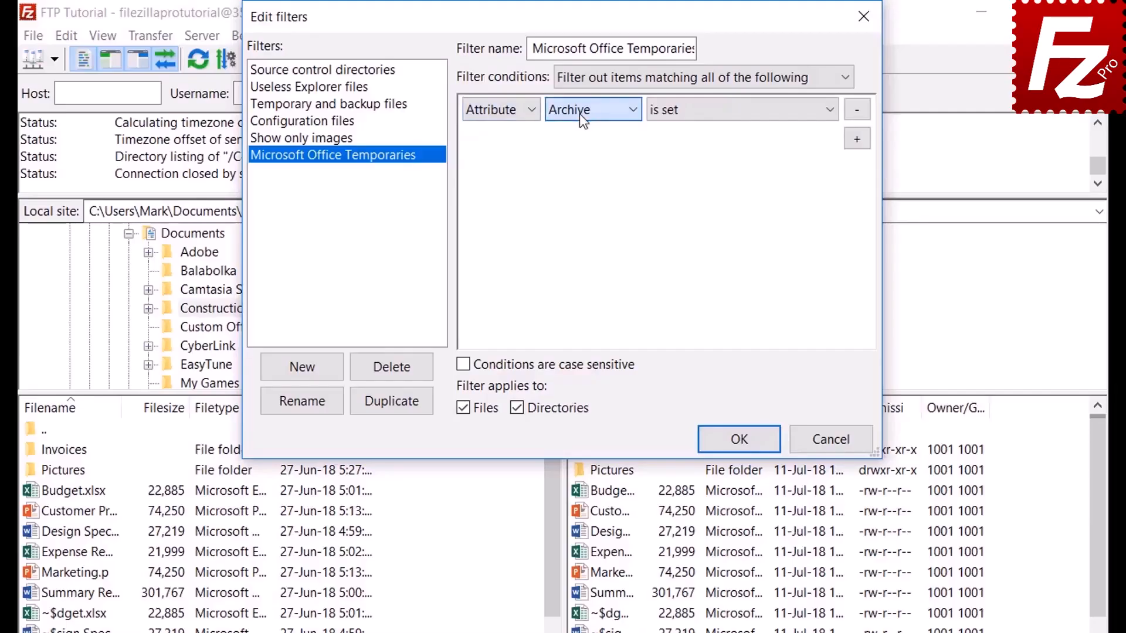
click(703, 119)
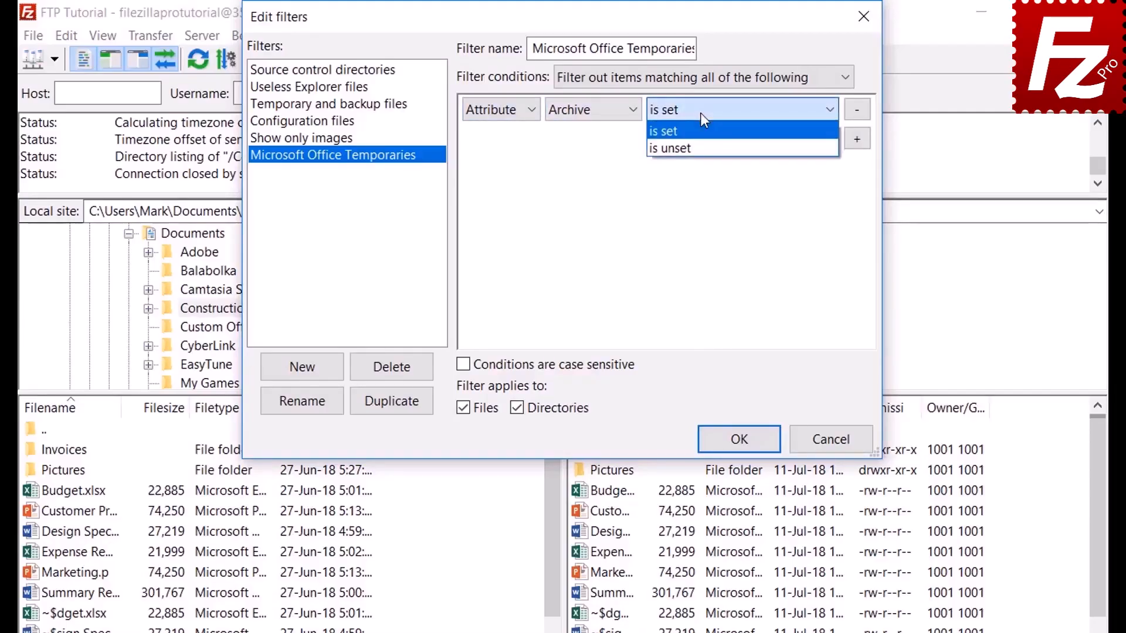
click(703, 119)
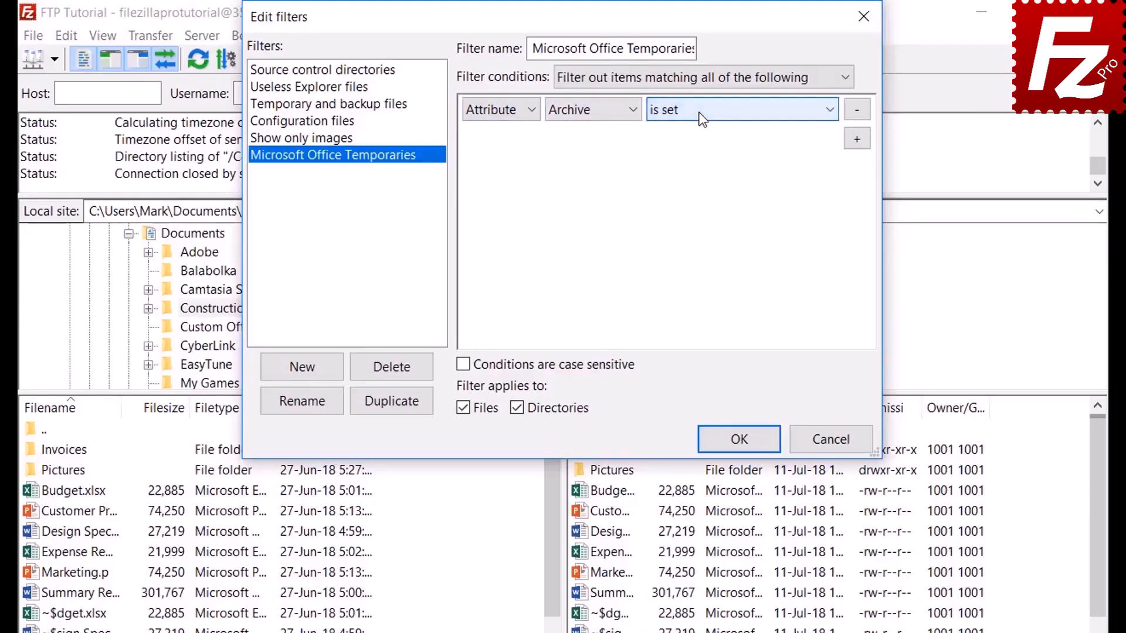
- Try the path and date condition types, keeping their default comparisons
click(496, 115)
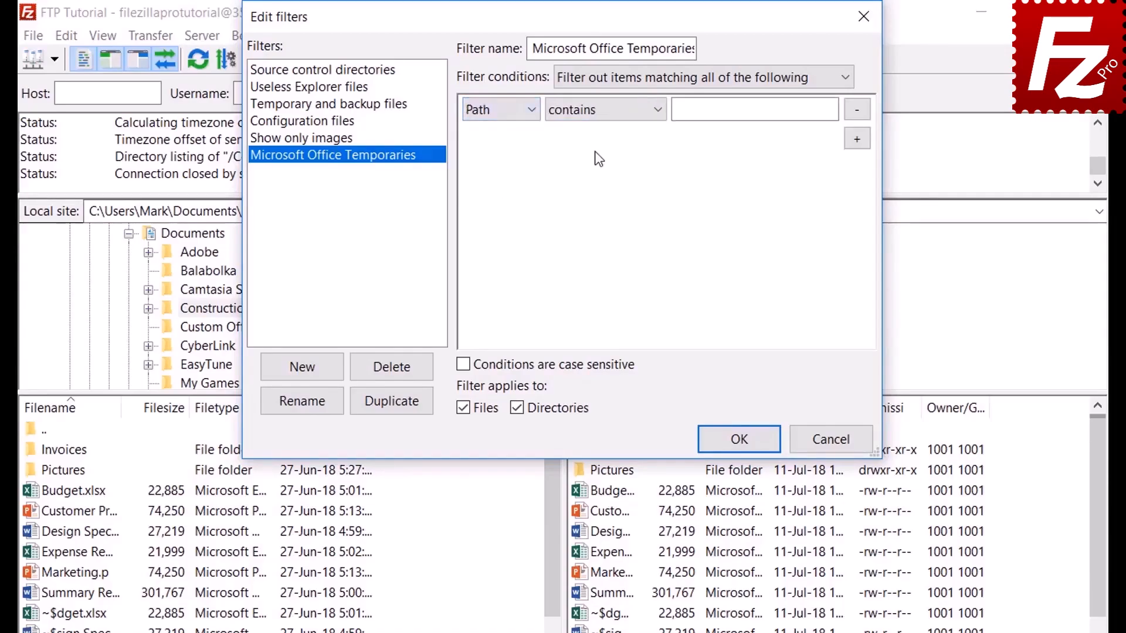
click(597, 111)
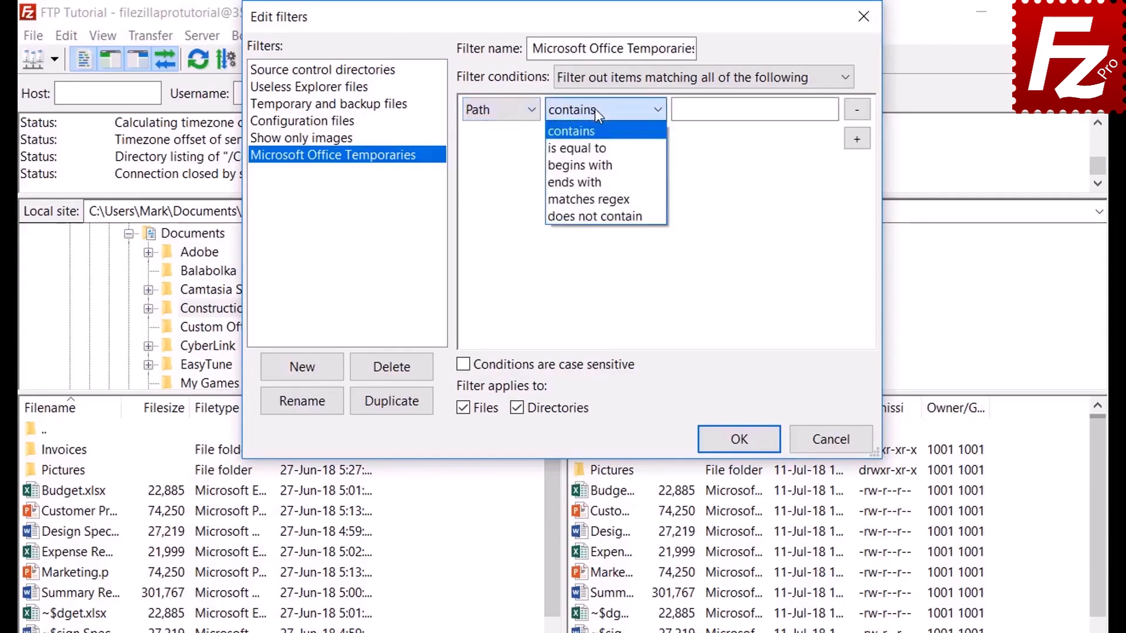
click(594, 108)
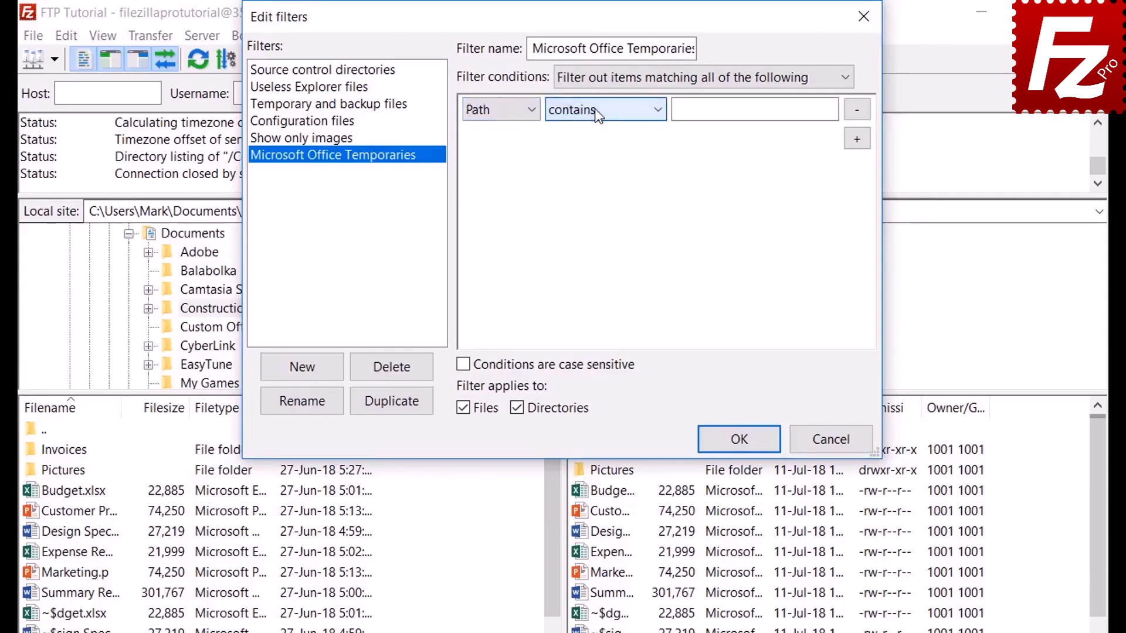
click(495, 110)
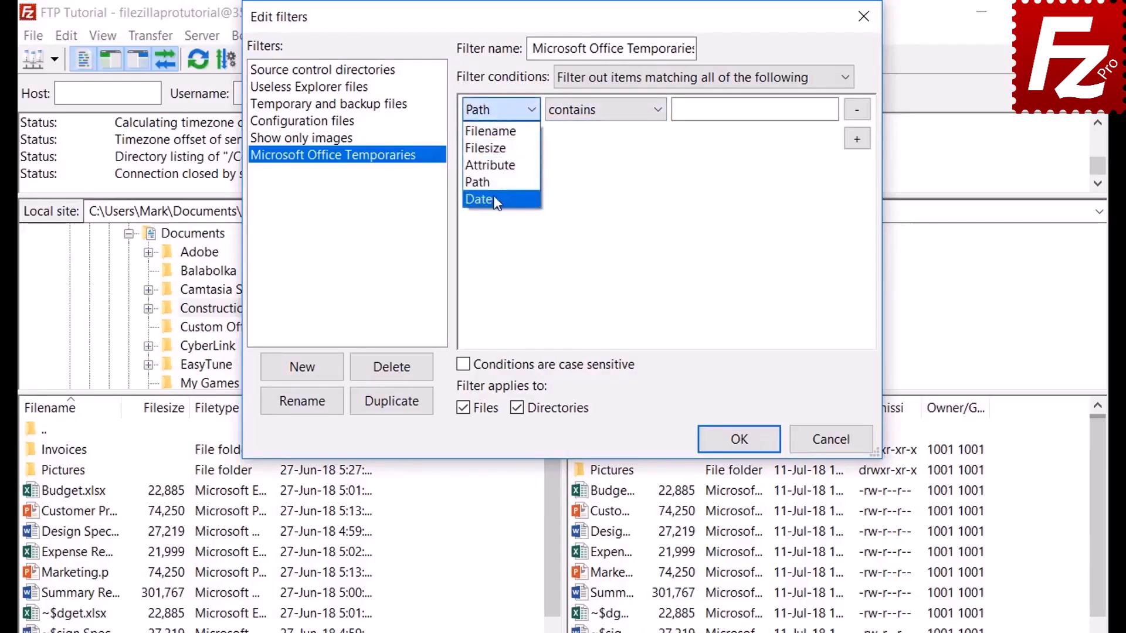
click(494, 196)
click(596, 112)
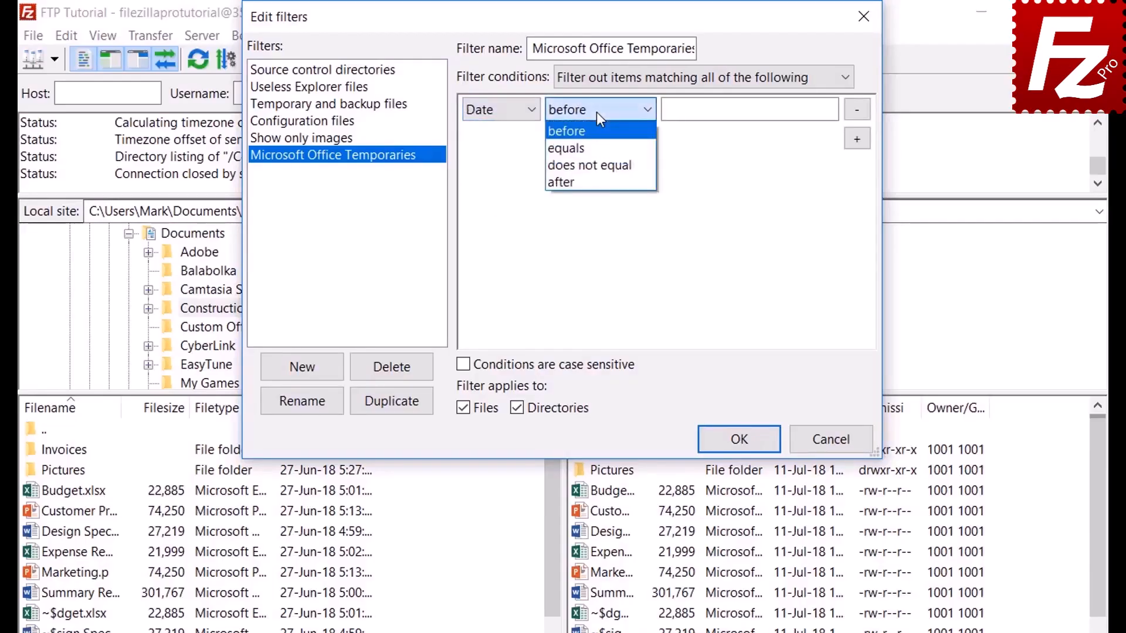
click(597, 111)
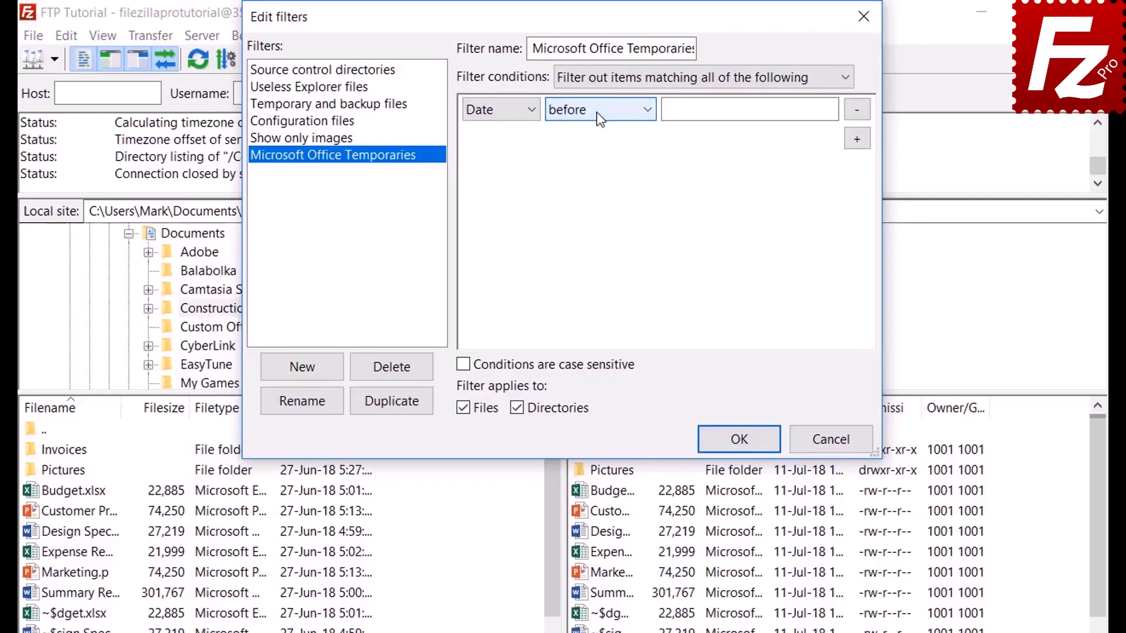
- Set the filter condition to Filename begins with
click(491, 111)
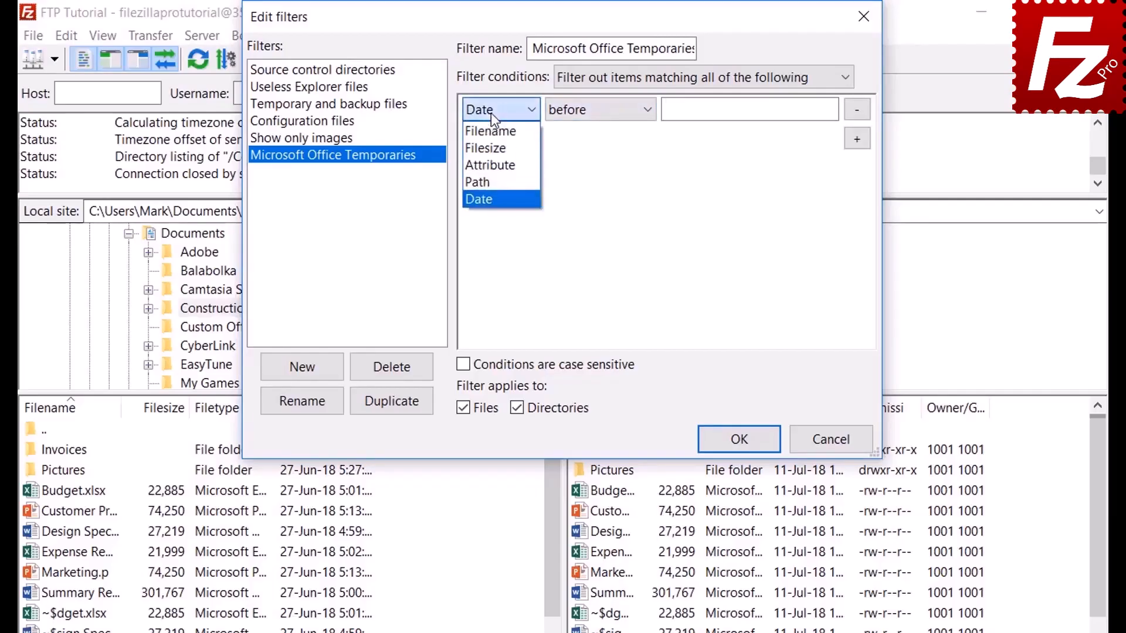
click(490, 131)
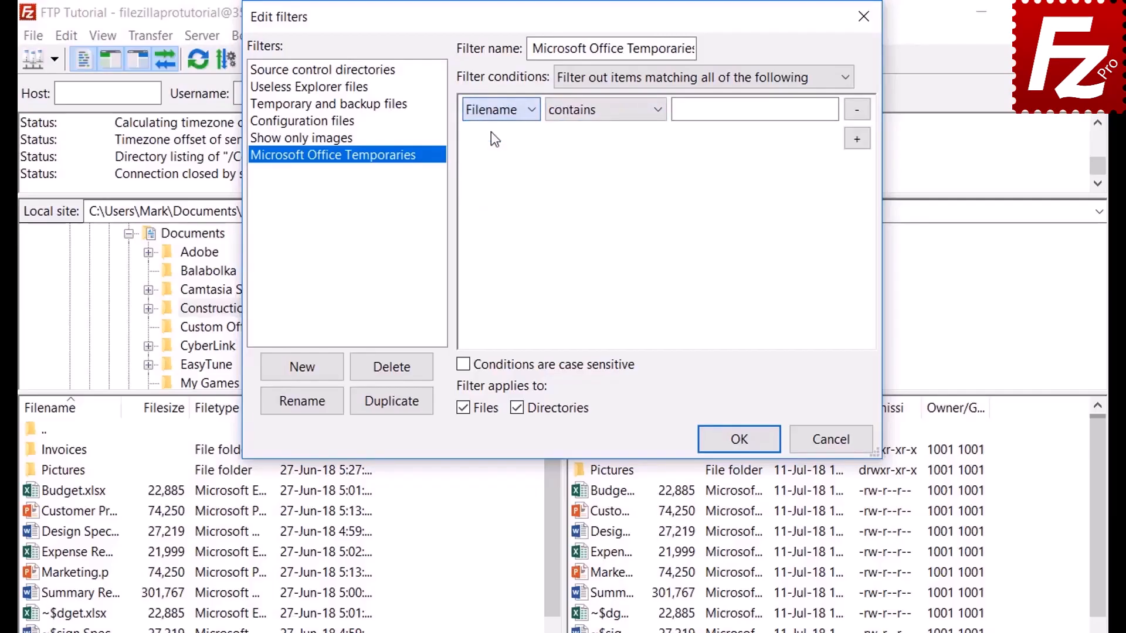
click(586, 115)
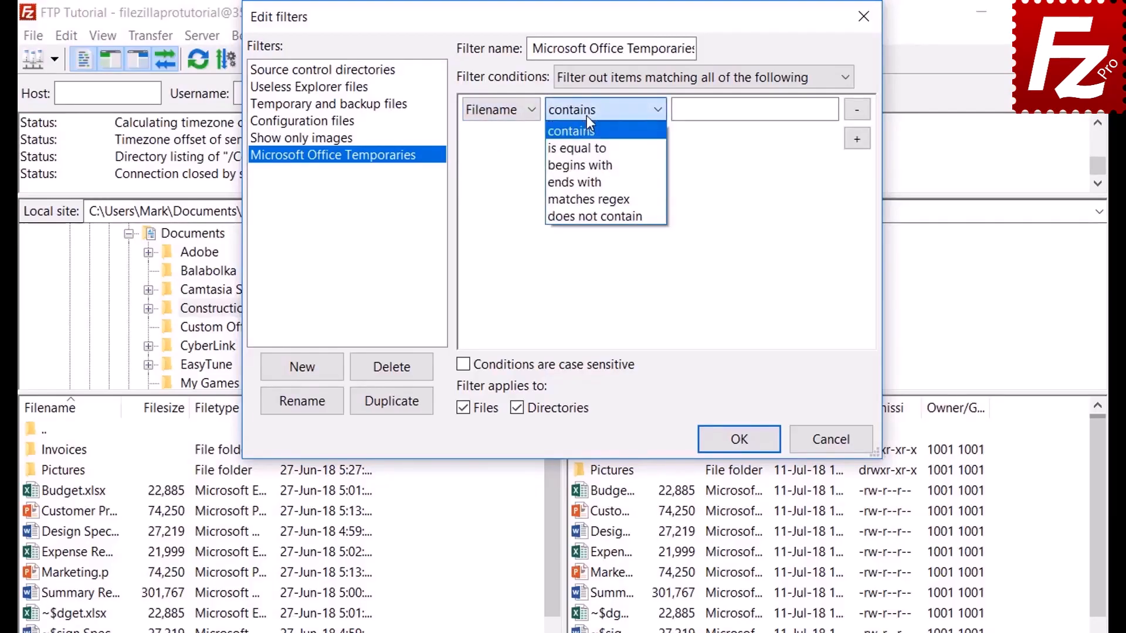
click(589, 165)
click(699, 116)
- Enter ~$ as the filename prefix, limit the filter to files only, and save the rules
text(~$)
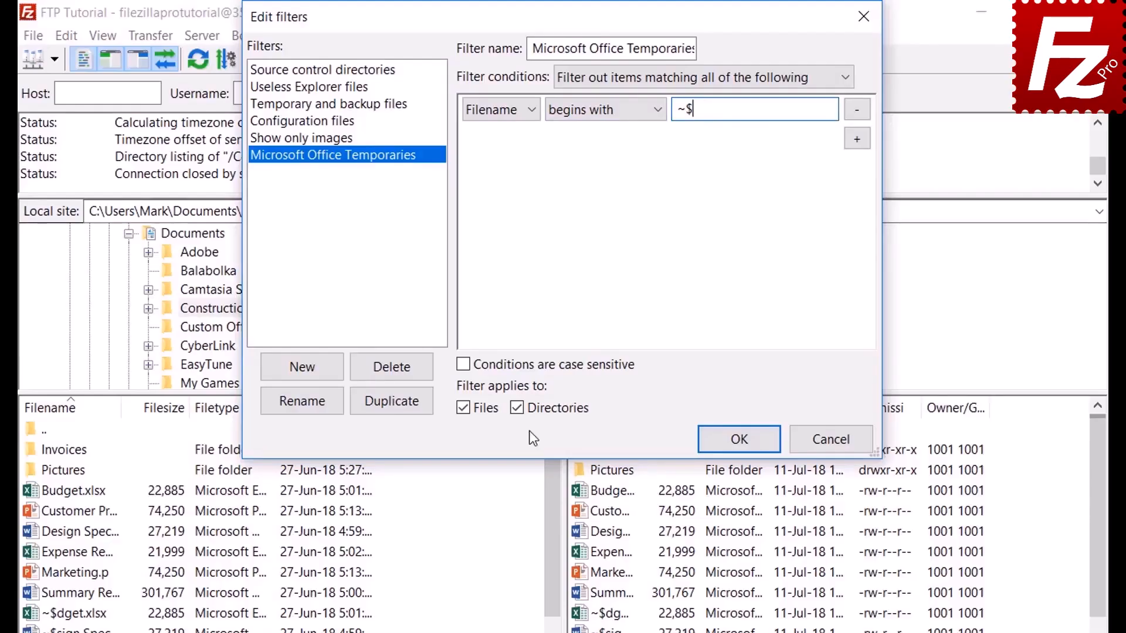
click(518, 407)
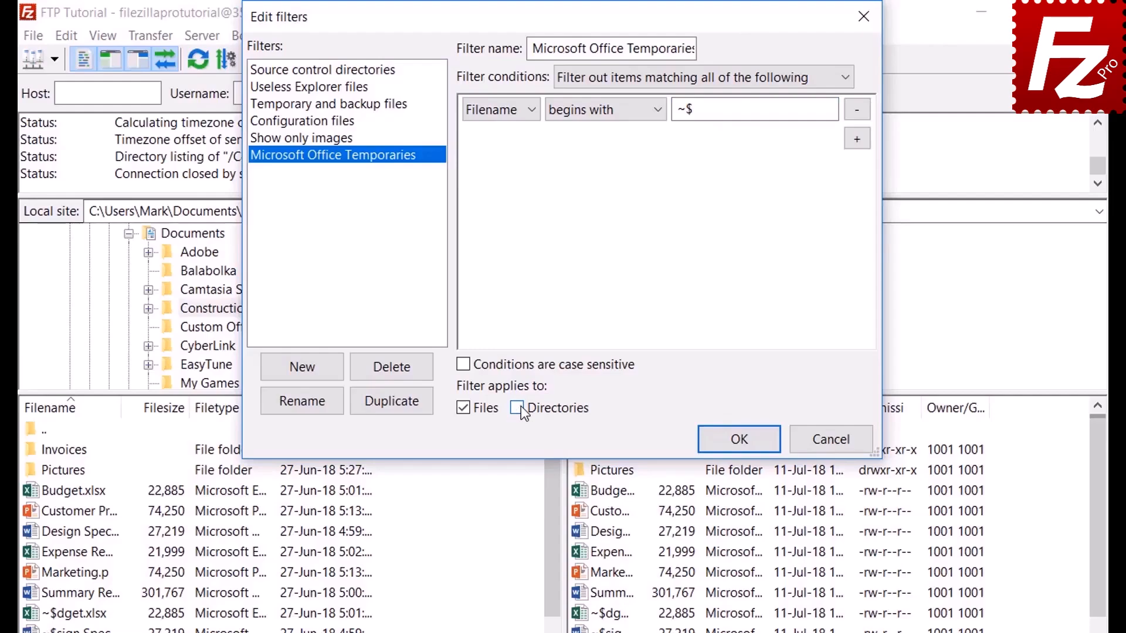
click(739, 439)
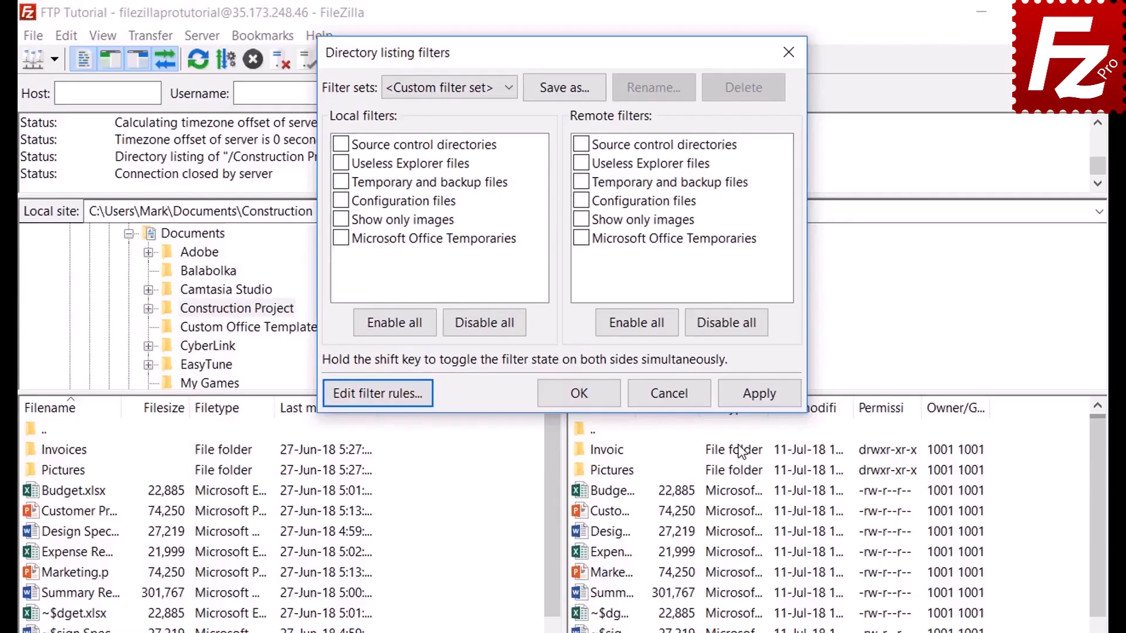
- Apply the Microsoft Office Temporaries filter to the remote listing only
click(341, 239)
click(760, 394)
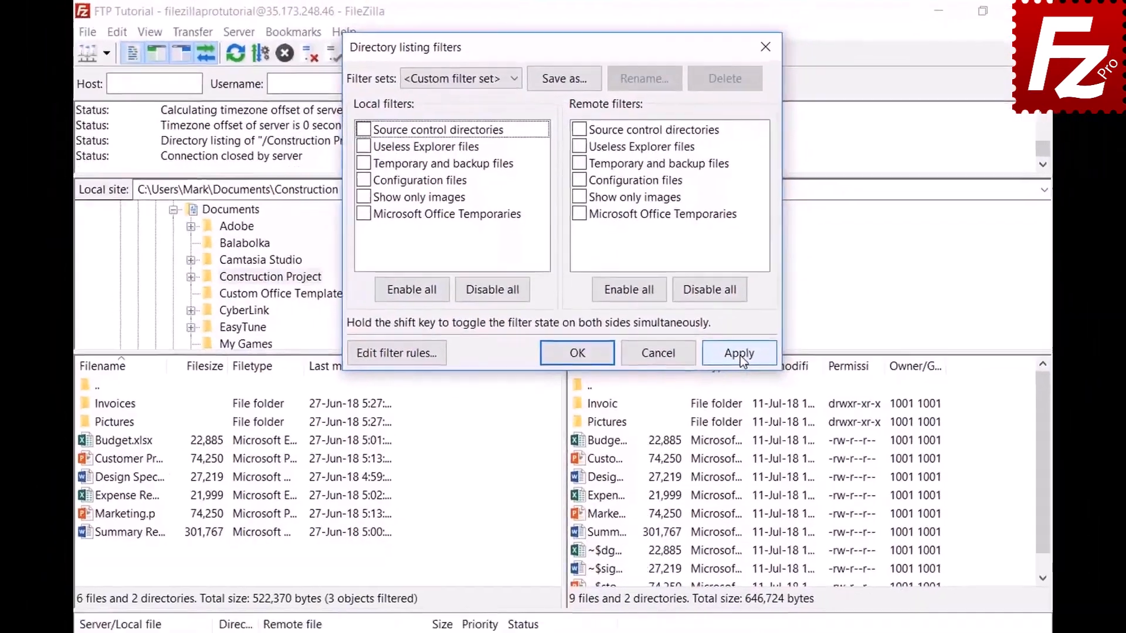
click(755, 388)
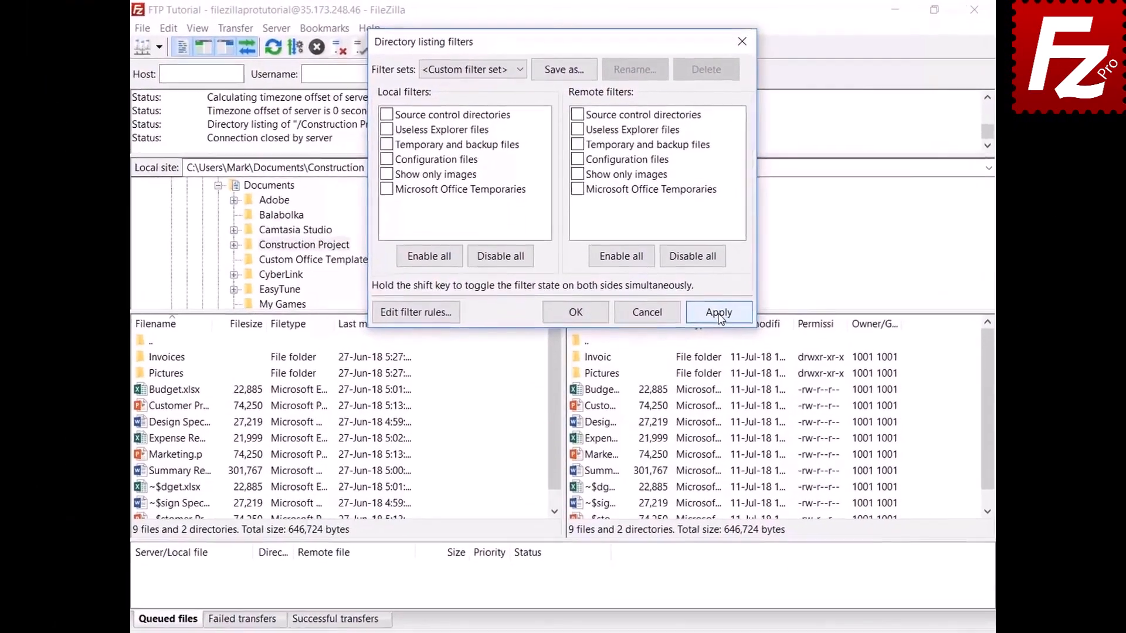
click(577, 190)
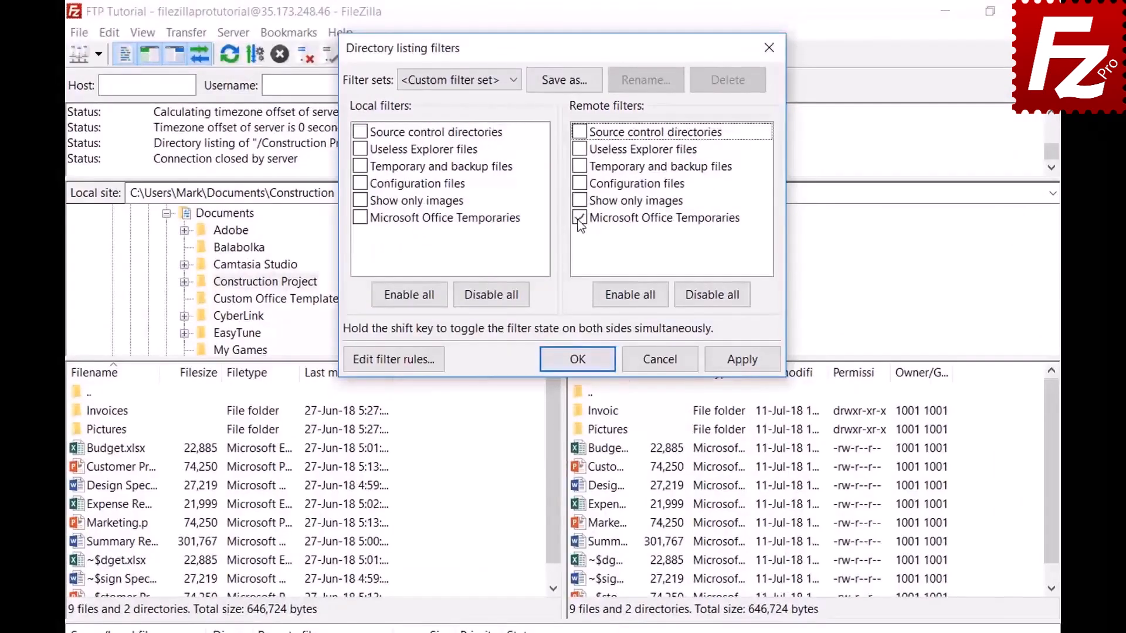
click(740, 362)
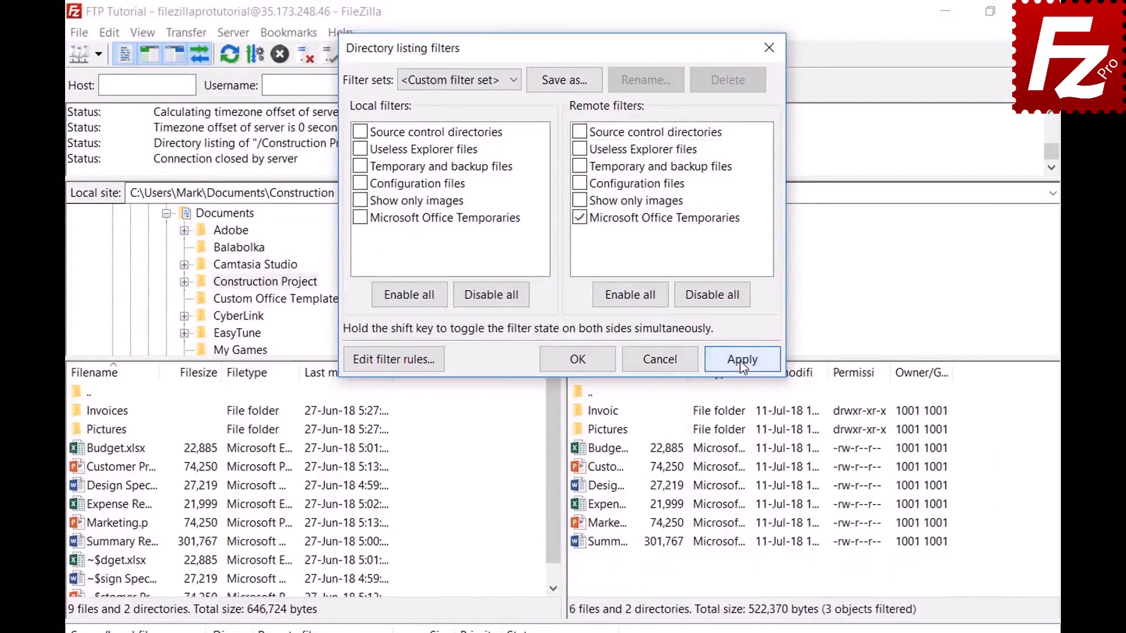
- Save the filter settings as a set named 'Project' and close the dialog
click(565, 81)
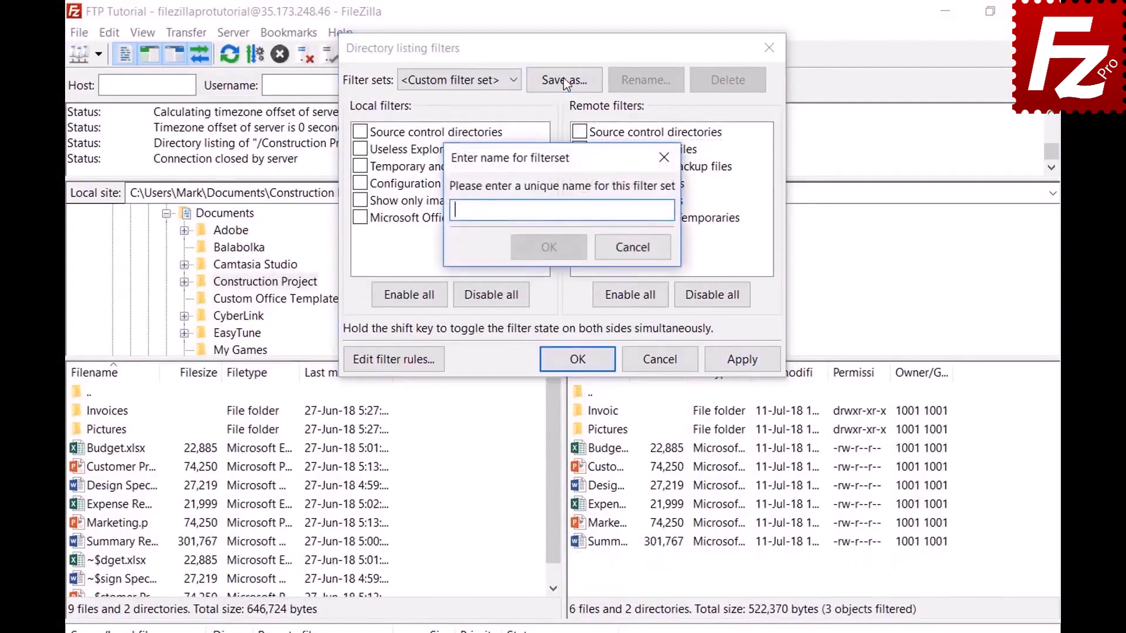
text(Project)
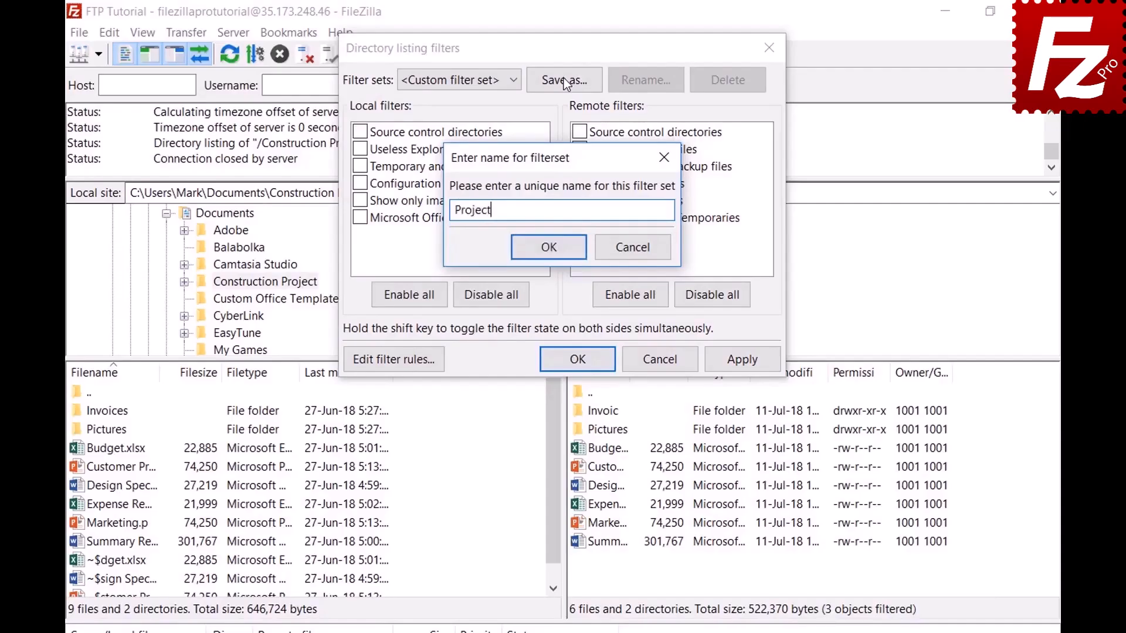
click(549, 247)
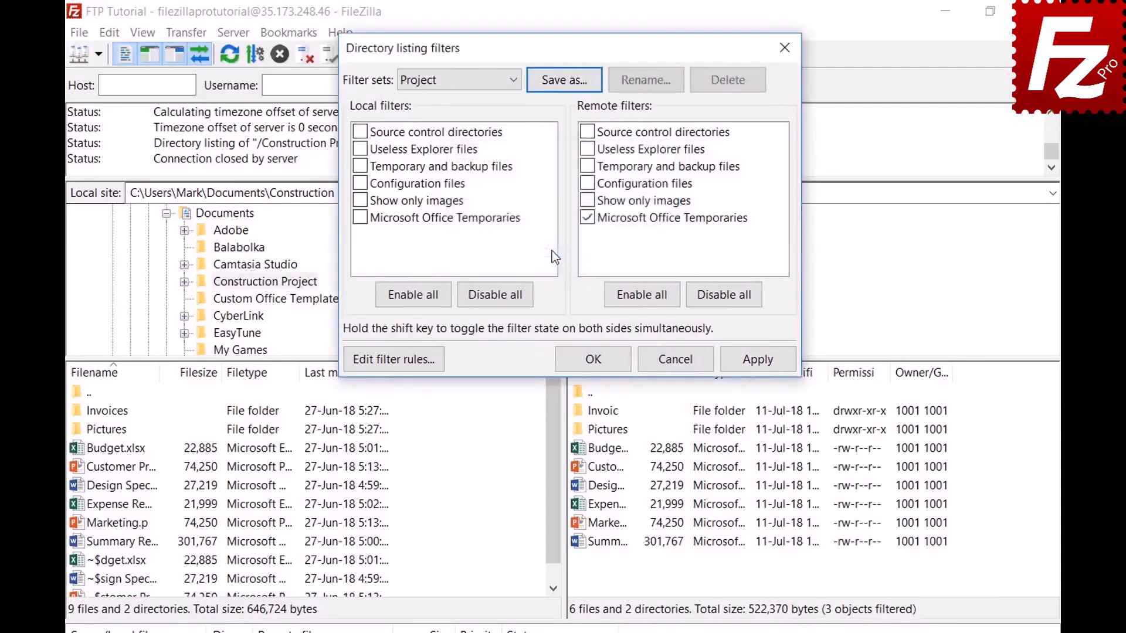
click(596, 358)
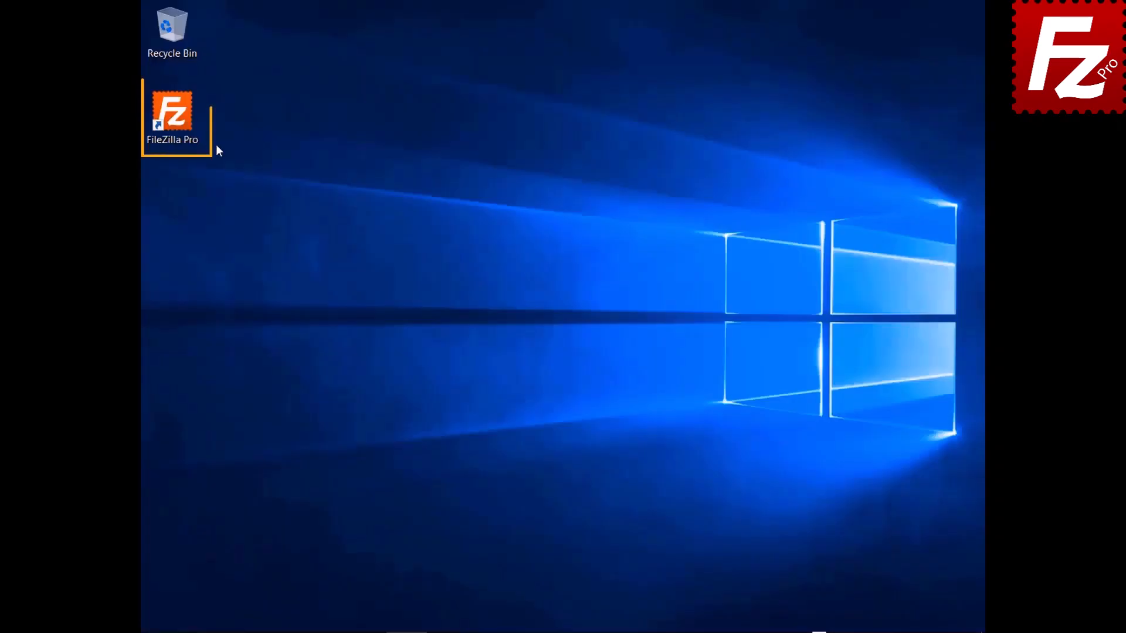
- Launch FileZilla Pro and connect to the saved FTP connection site
click(171, 121)
double_click(171, 121)
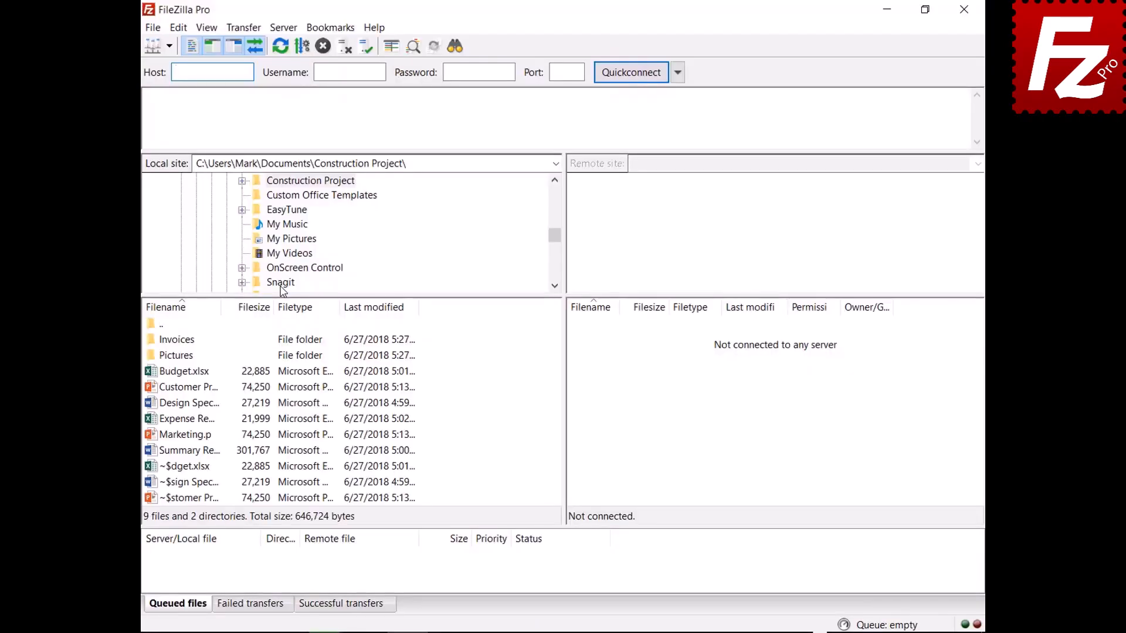
click(169, 45)
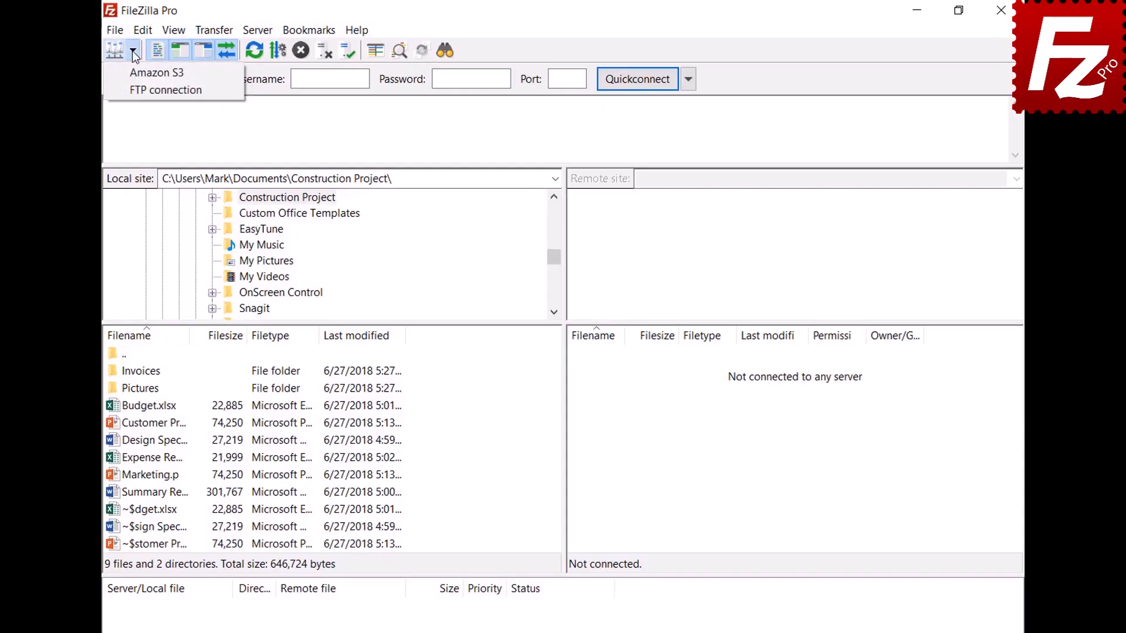
click(141, 91)
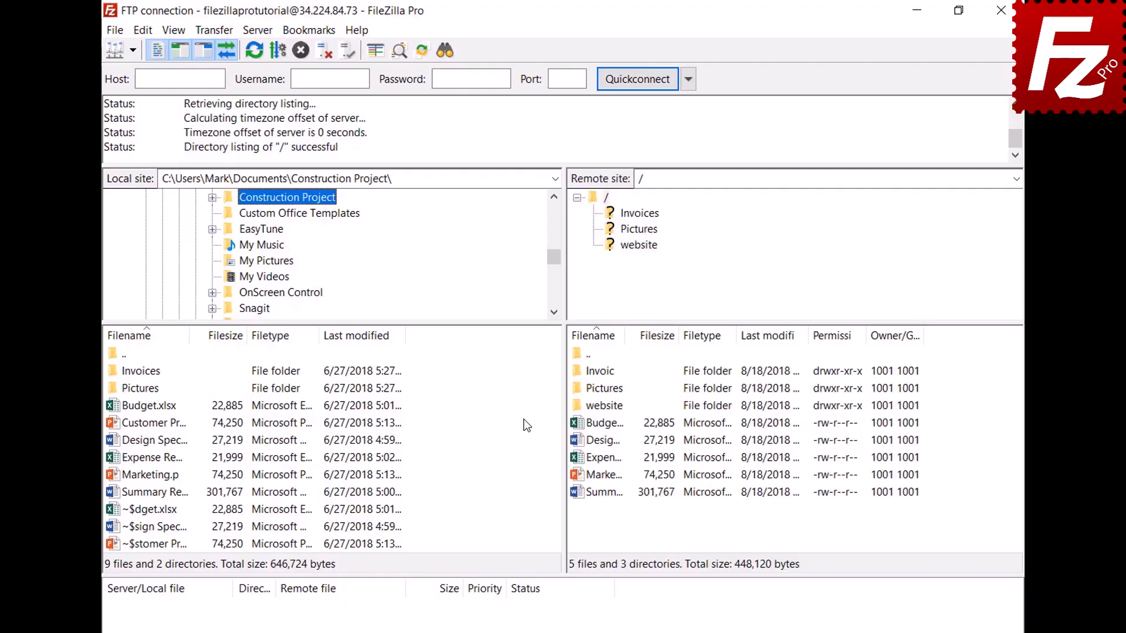
- Open a second tab and connect it to the saved Amazon S3 site
click(116, 32)
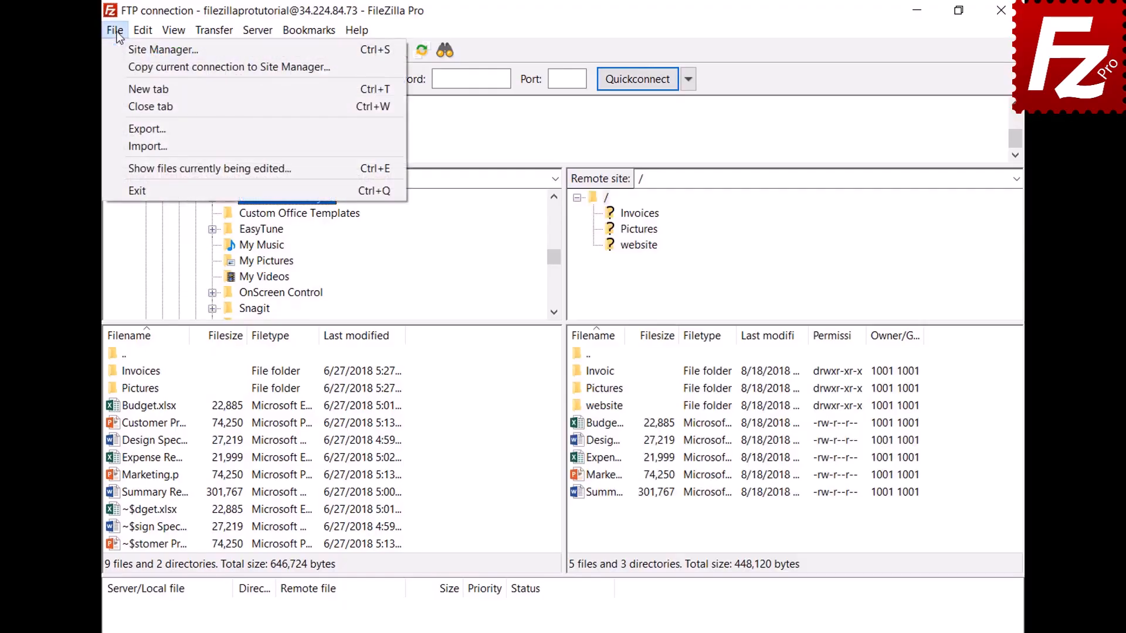
click(125, 81)
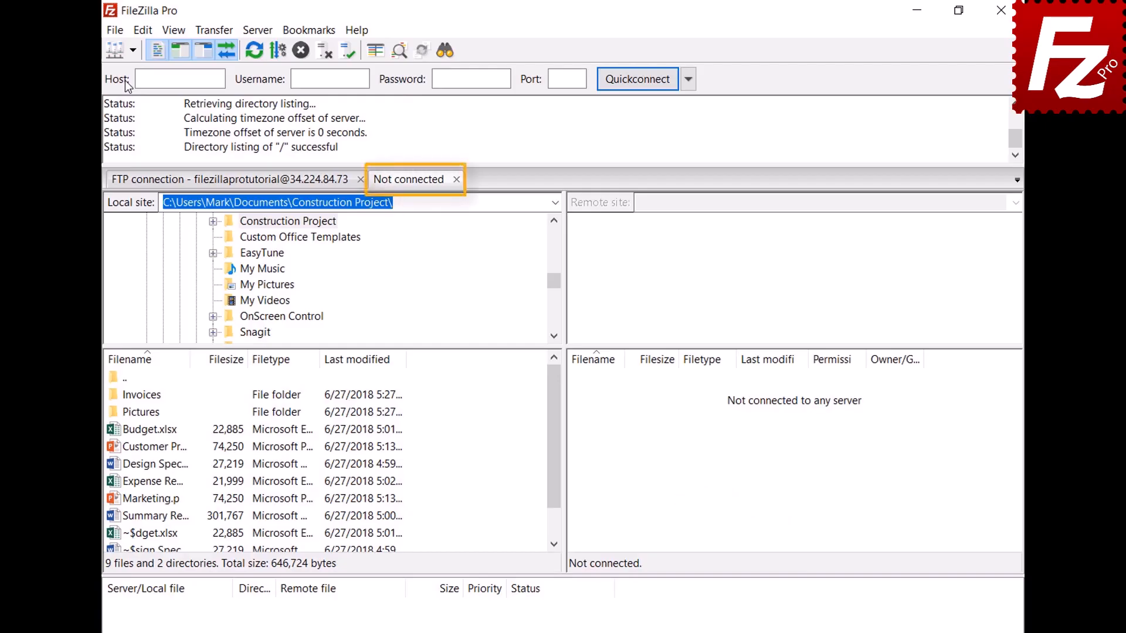
click(271, 186)
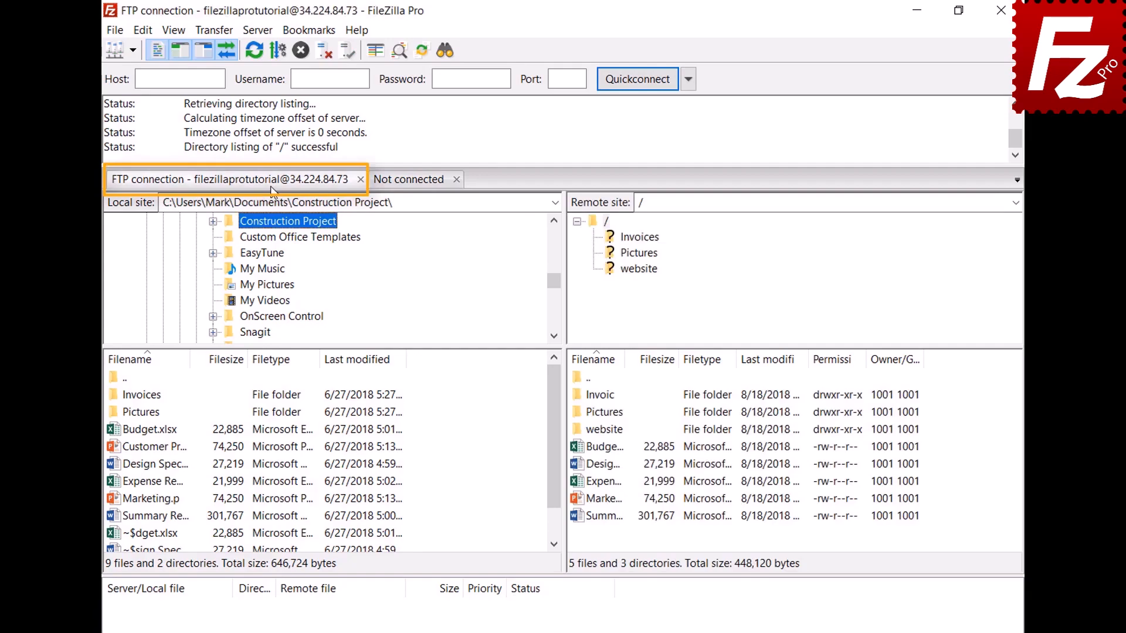
click(411, 181)
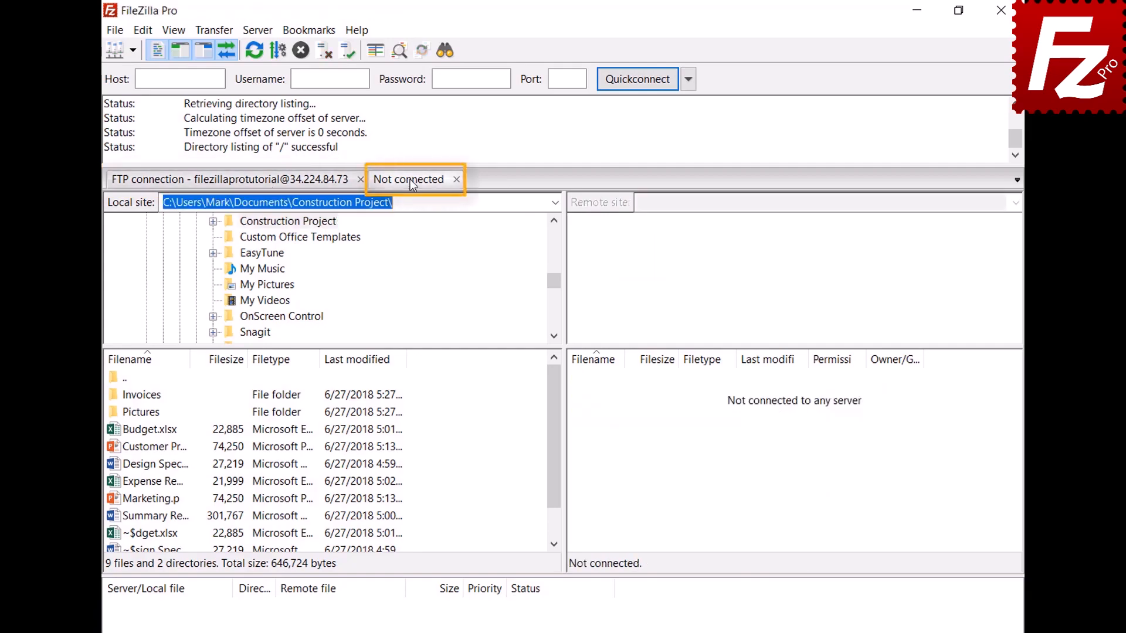
click(132, 50)
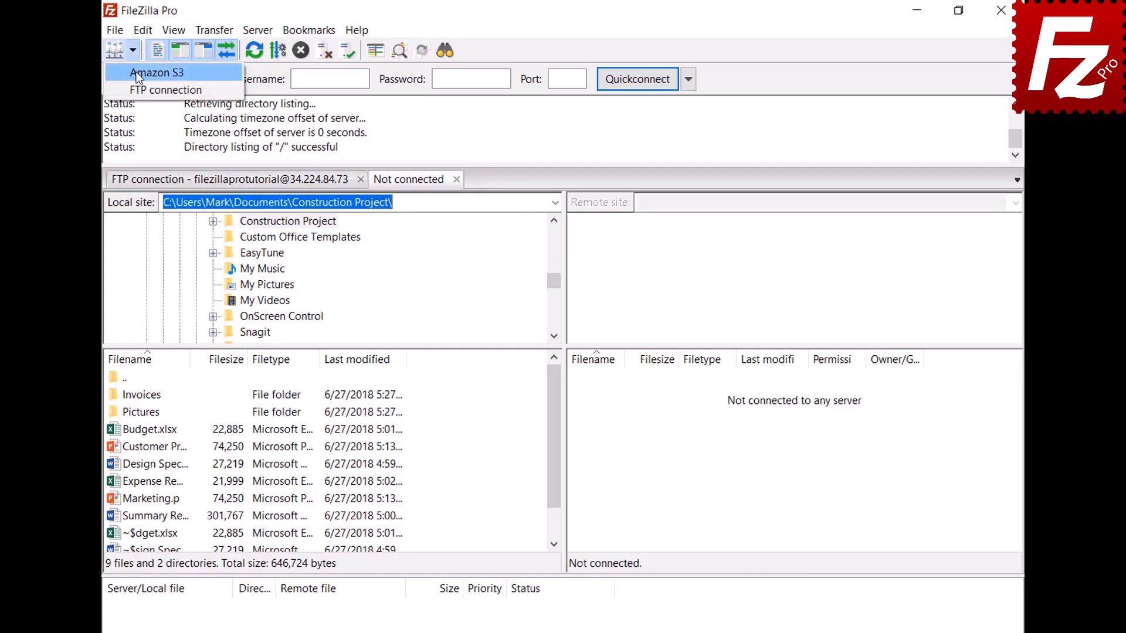
click(139, 74)
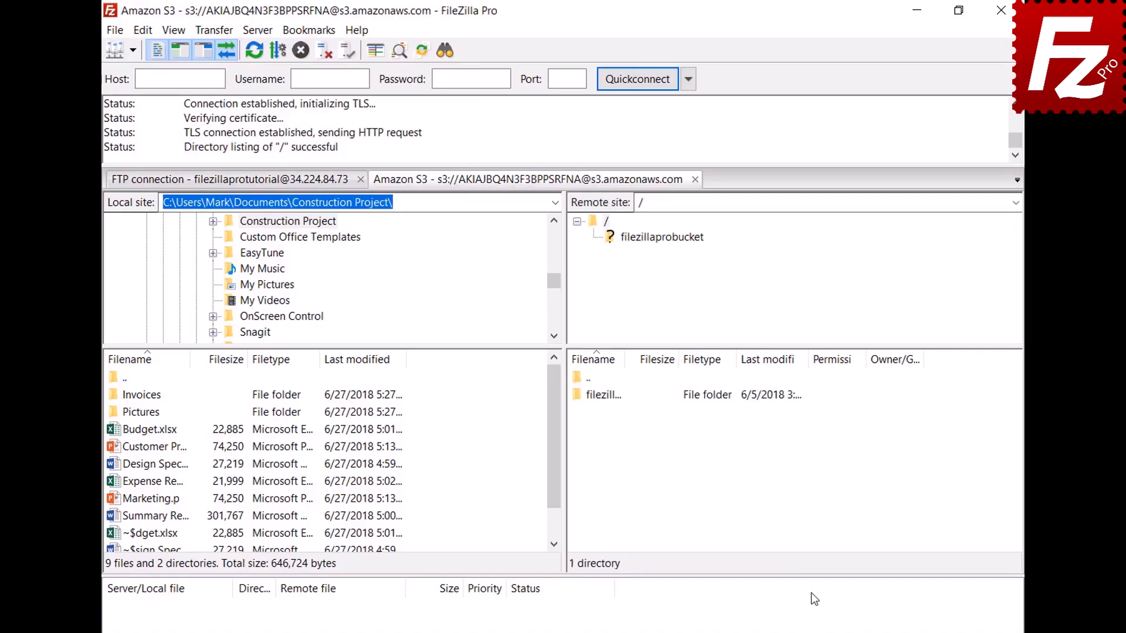
click(285, 186)
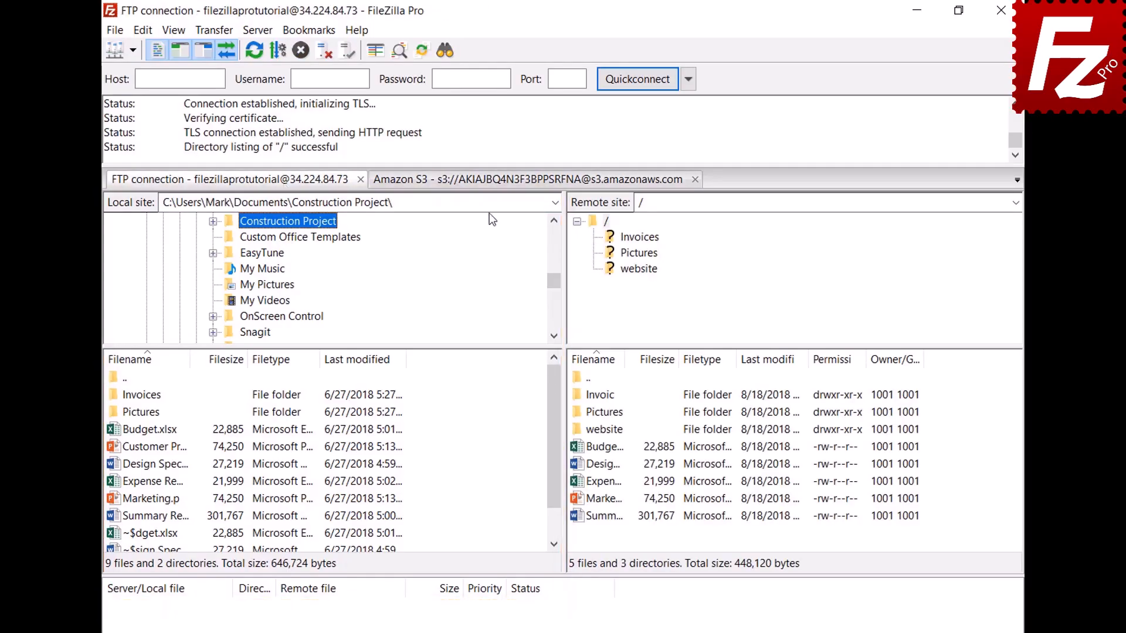
click(489, 182)
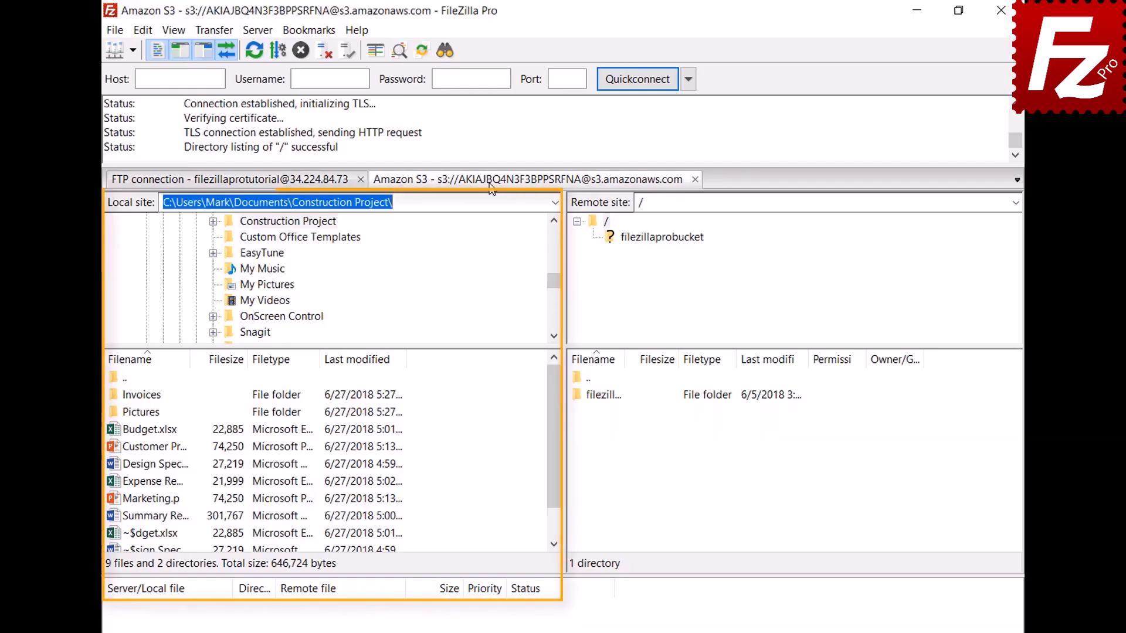
- Set the Interface startup option to restore tabs and reconnect
click(144, 30)
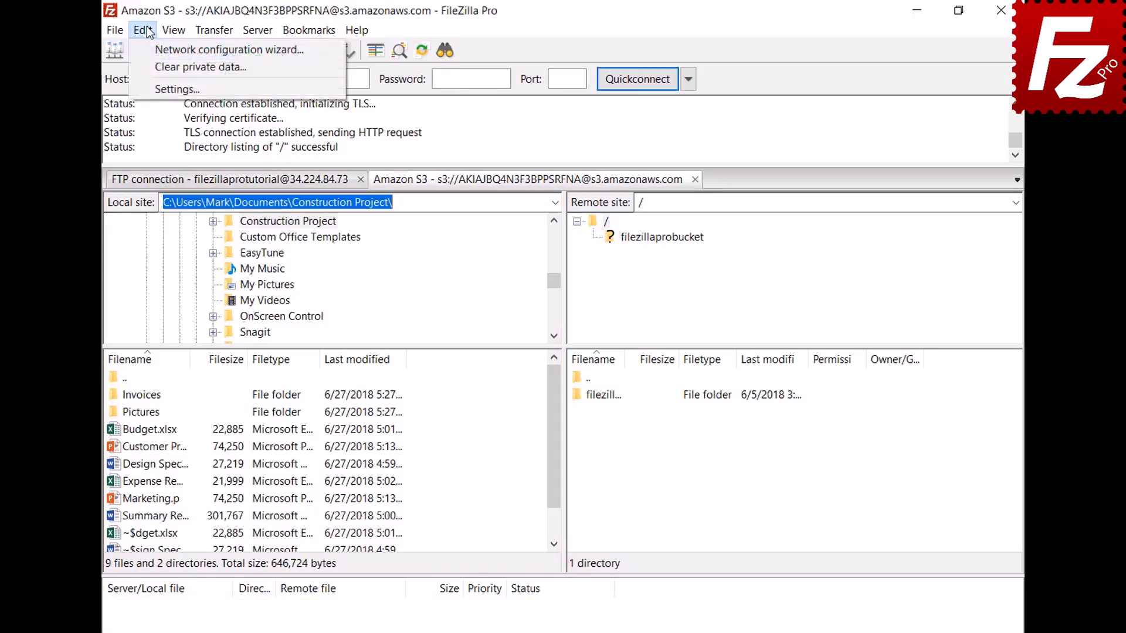
click(157, 86)
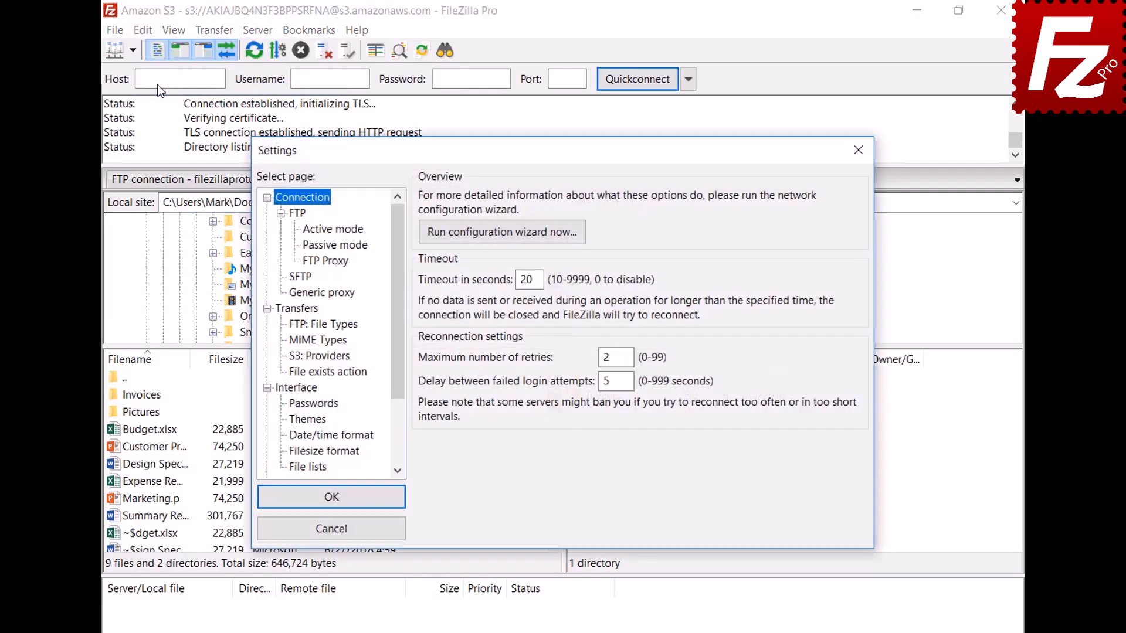
click(313, 390)
click(426, 409)
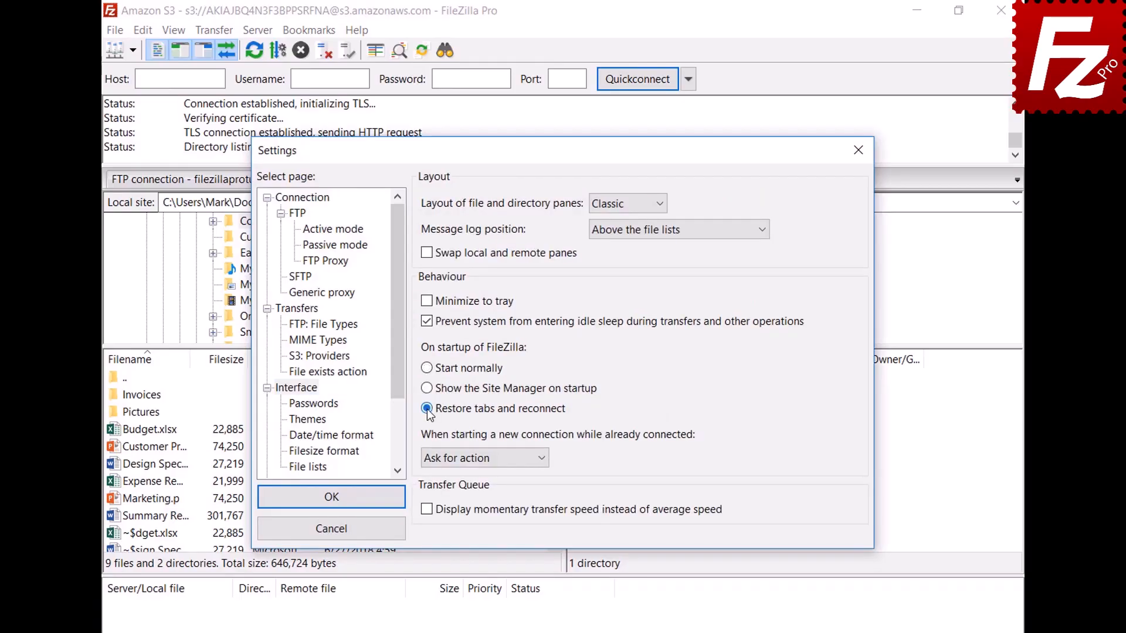
click(339, 498)
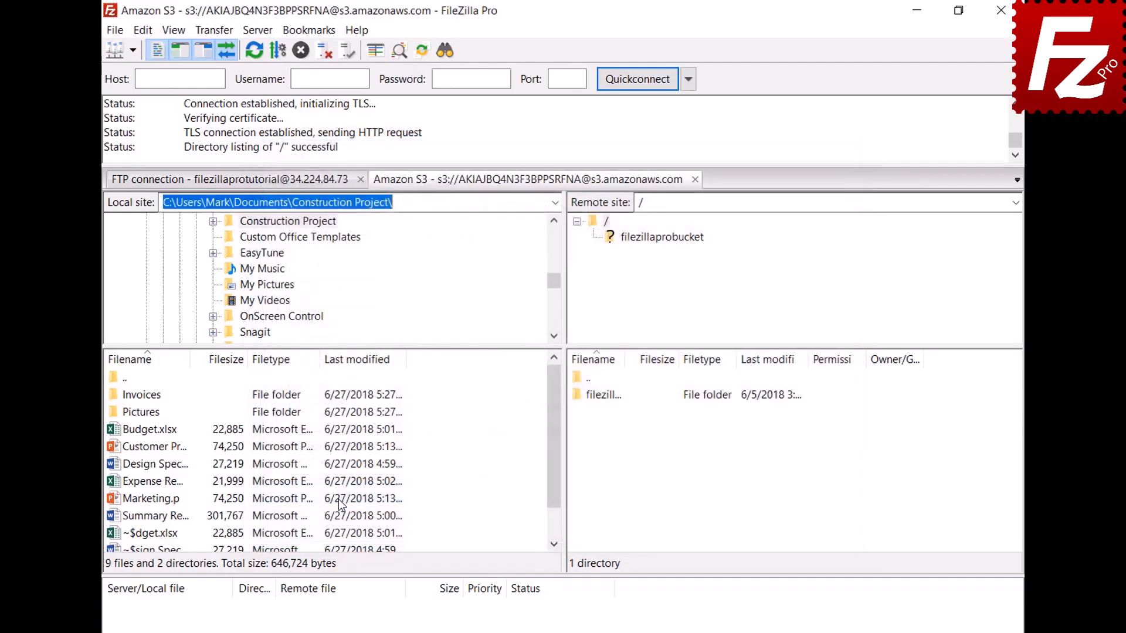
- Restart FileZilla Pro and close the restored Amazon S3 tab
click(1000, 10)
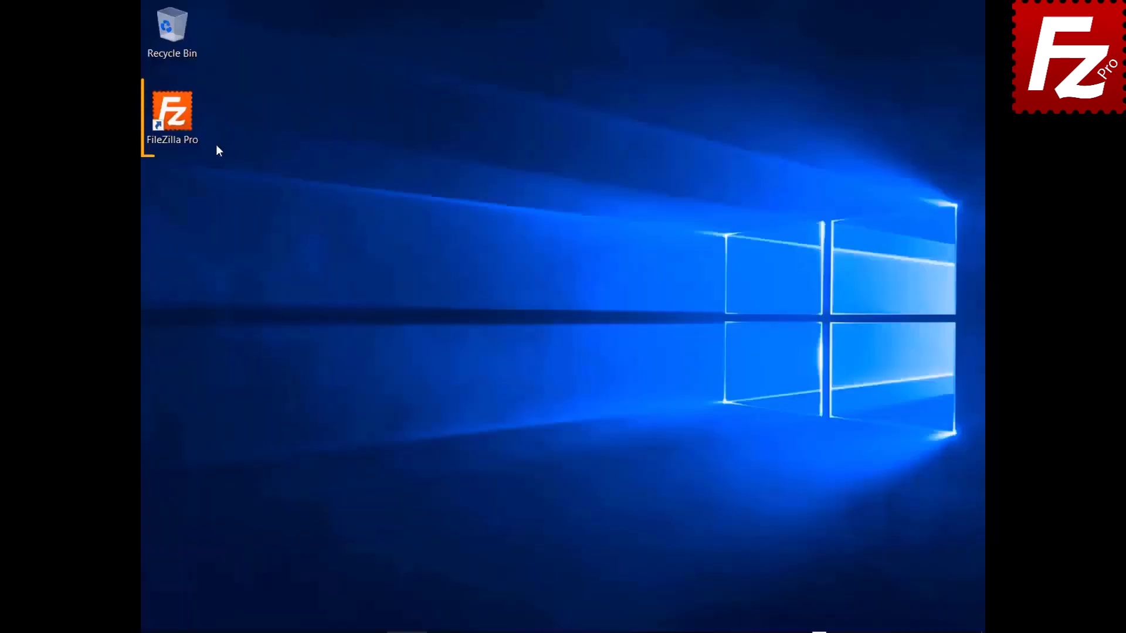
double_click(193, 136)
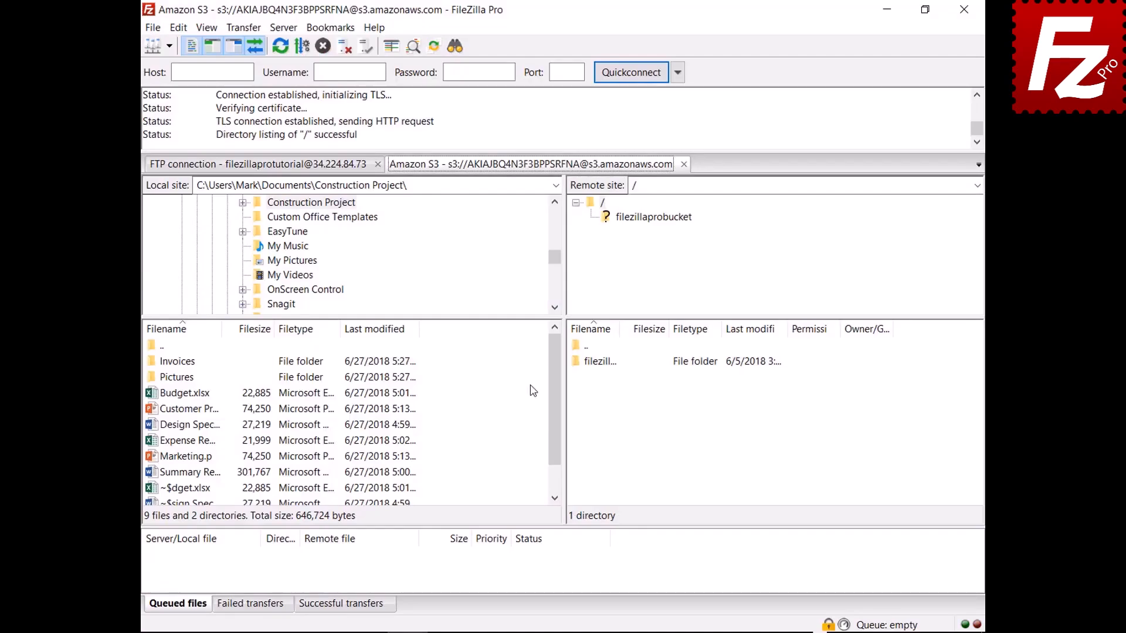
click(684, 164)
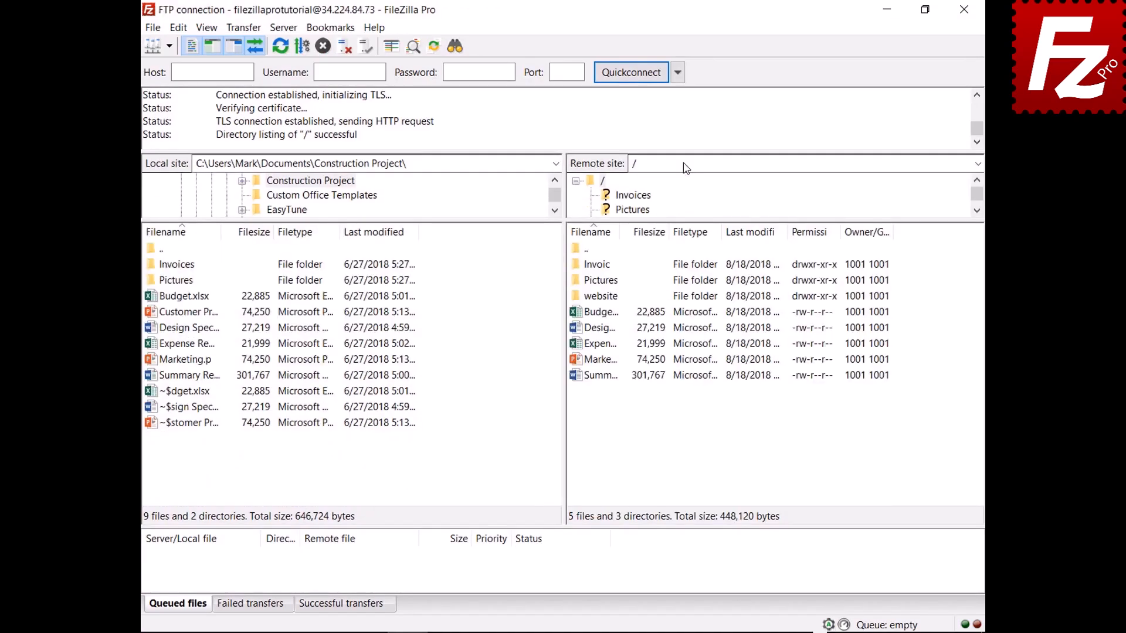
- Make new connections open in a new tab, then connect to Amazon S3
click(178, 28)
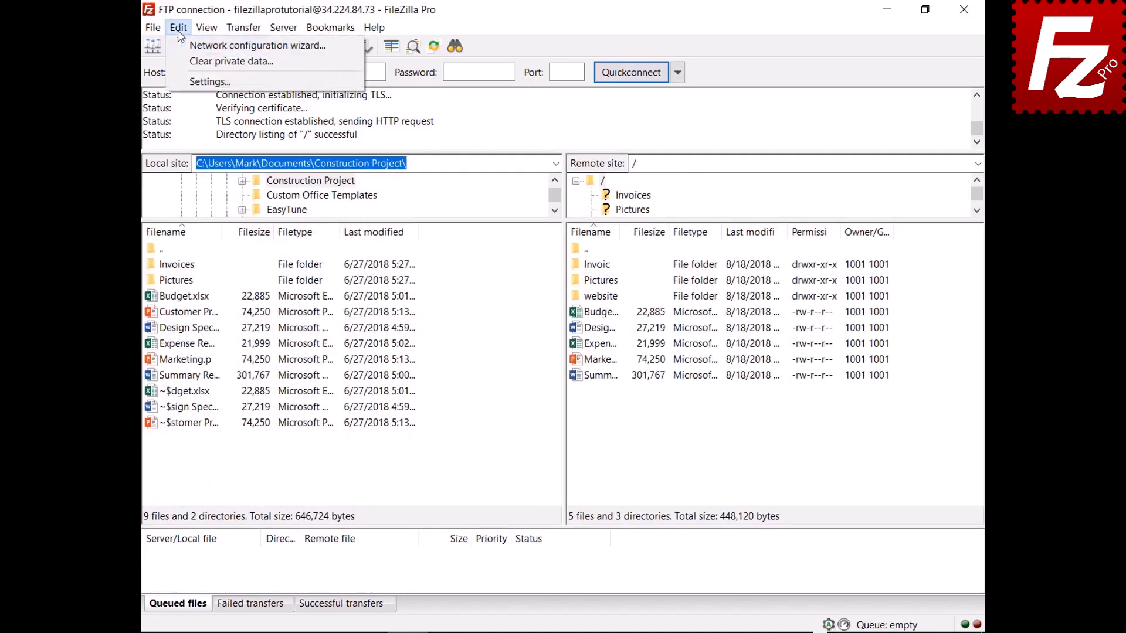
click(196, 82)
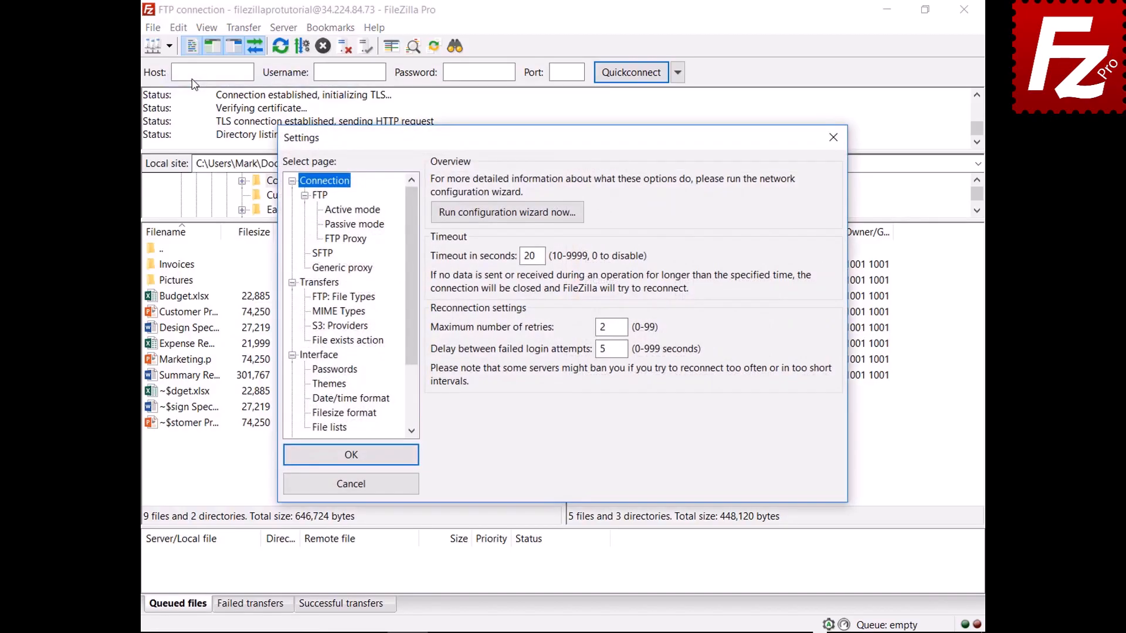
click(330, 355)
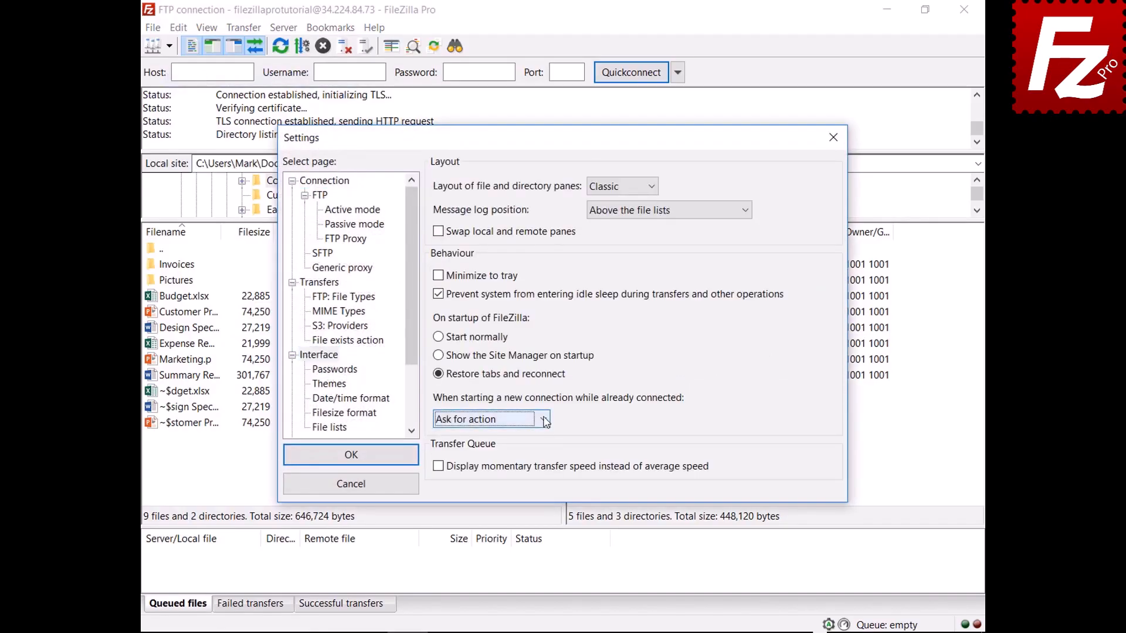
click(544, 420)
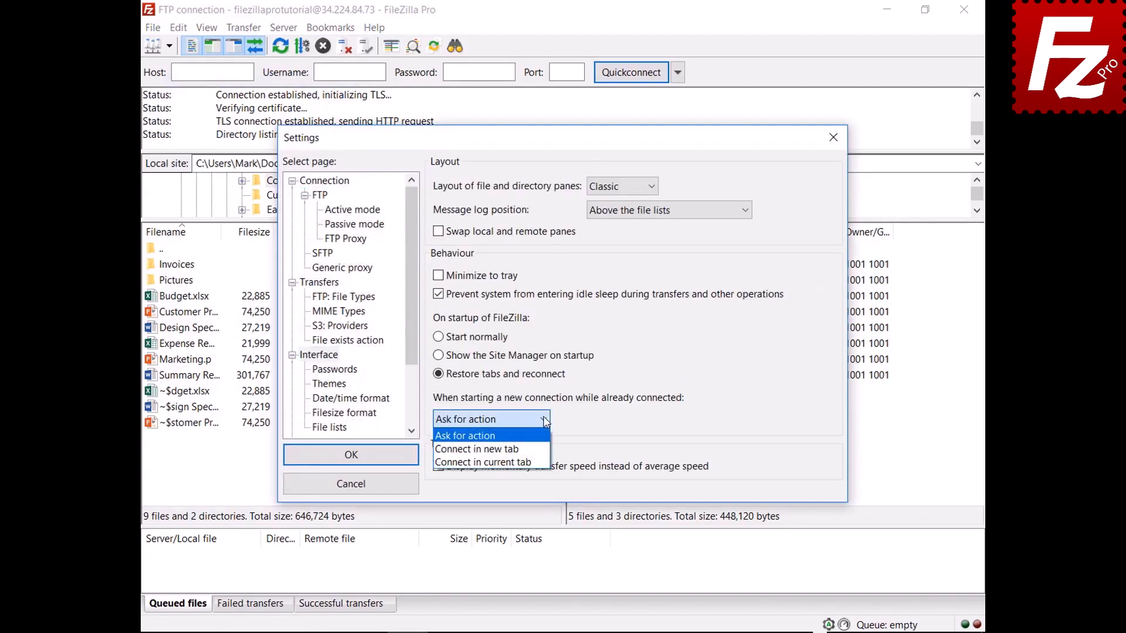
click(539, 449)
click(352, 455)
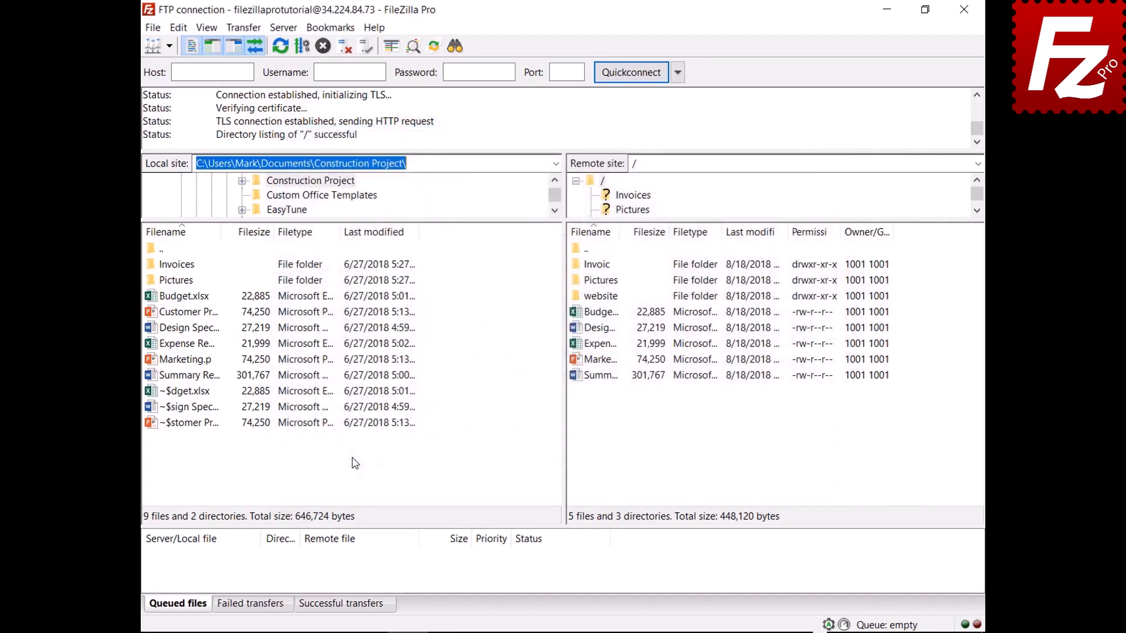
click(168, 46)
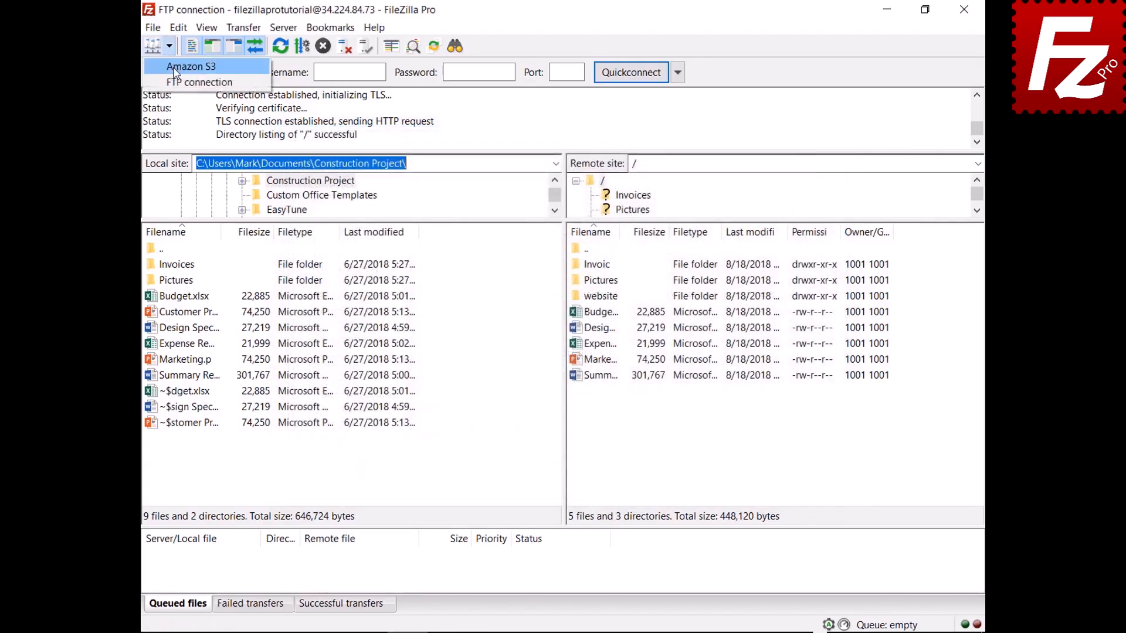
click(175, 68)
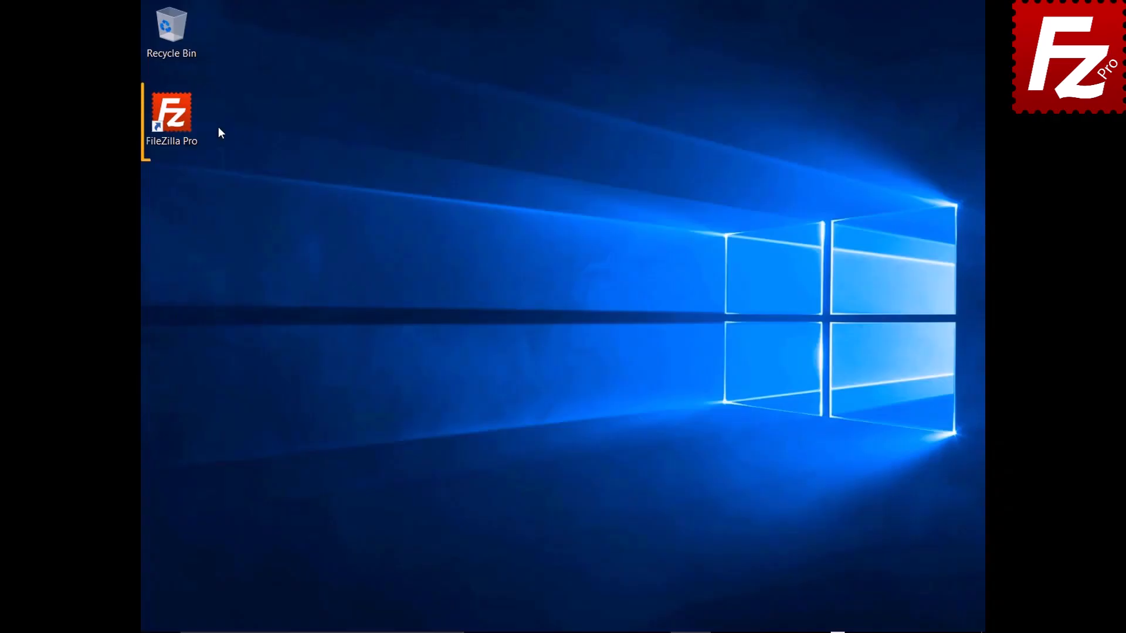
- Relaunch FileZilla Pro from its desktop shortcut
double_click(176, 121)
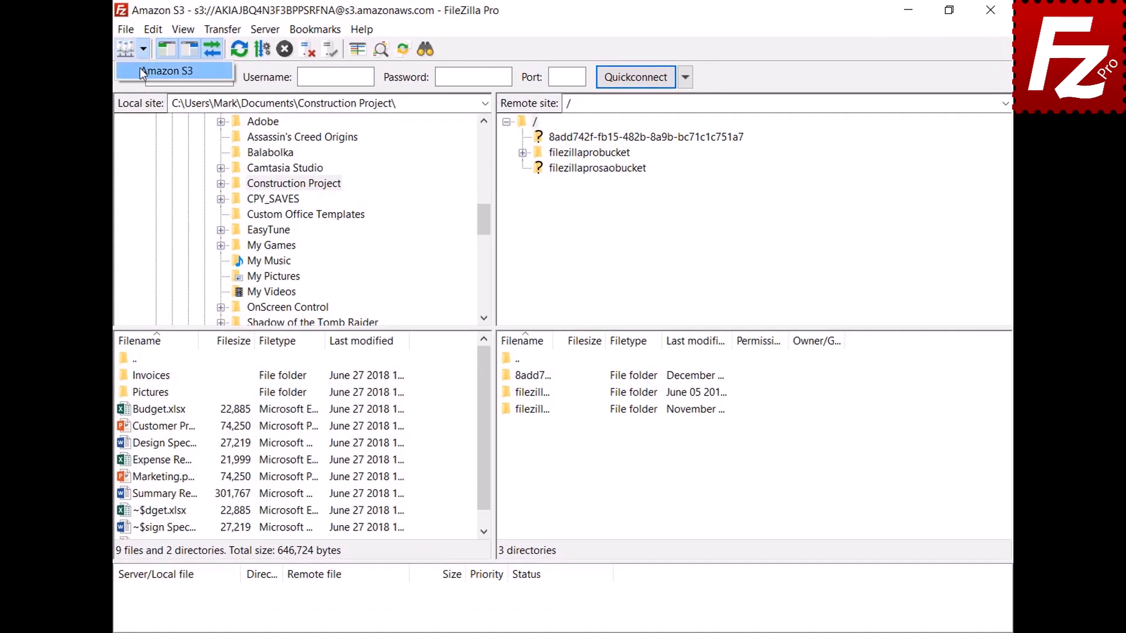
- Open filezillaprobucket in Amazon S3 and open README.TXT for editing
click(140, 68)
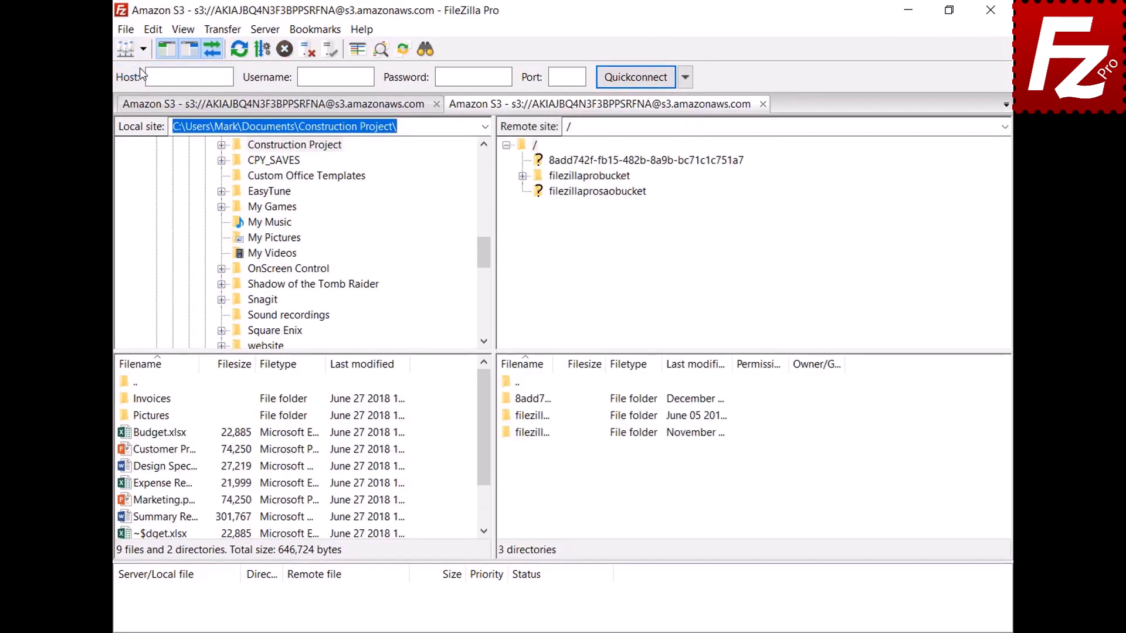
click(597, 177)
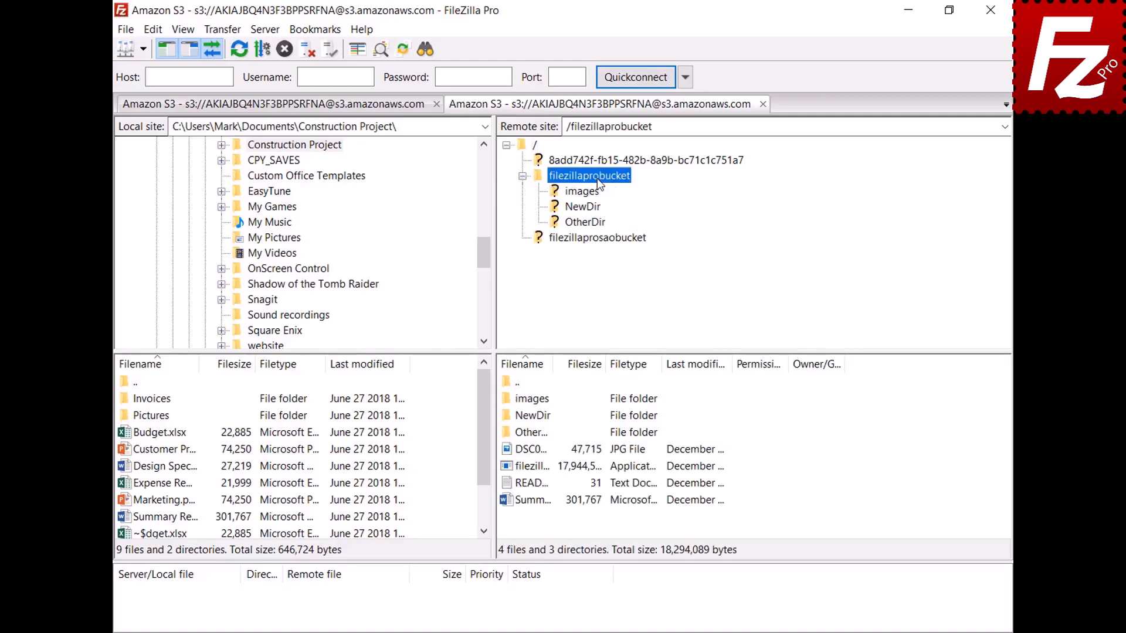
right_click(528, 483)
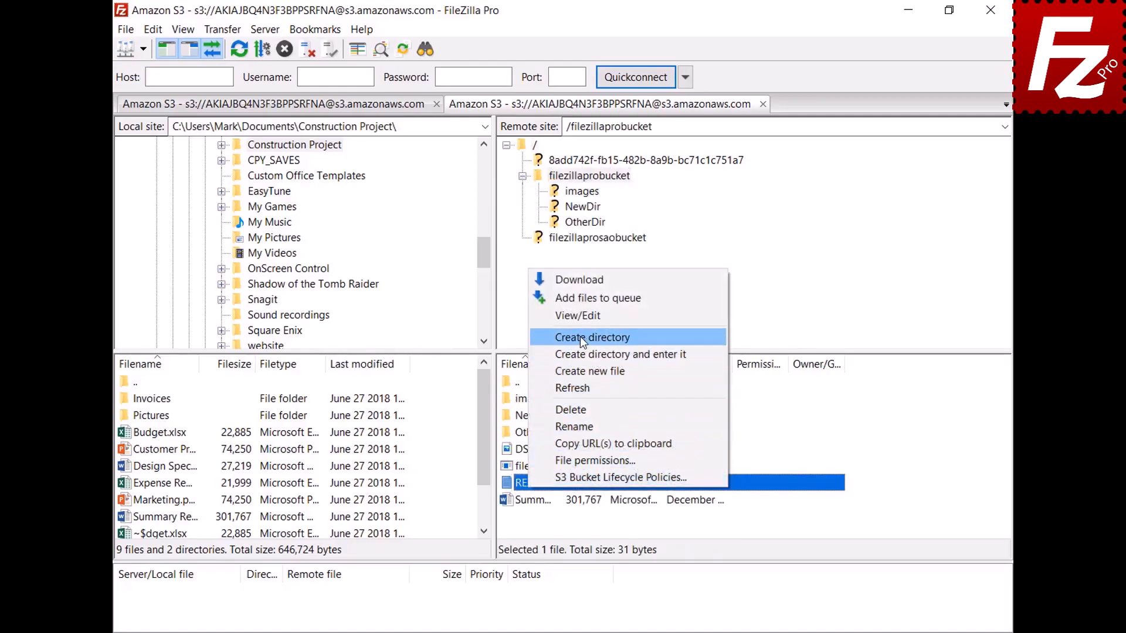
click(580, 319)
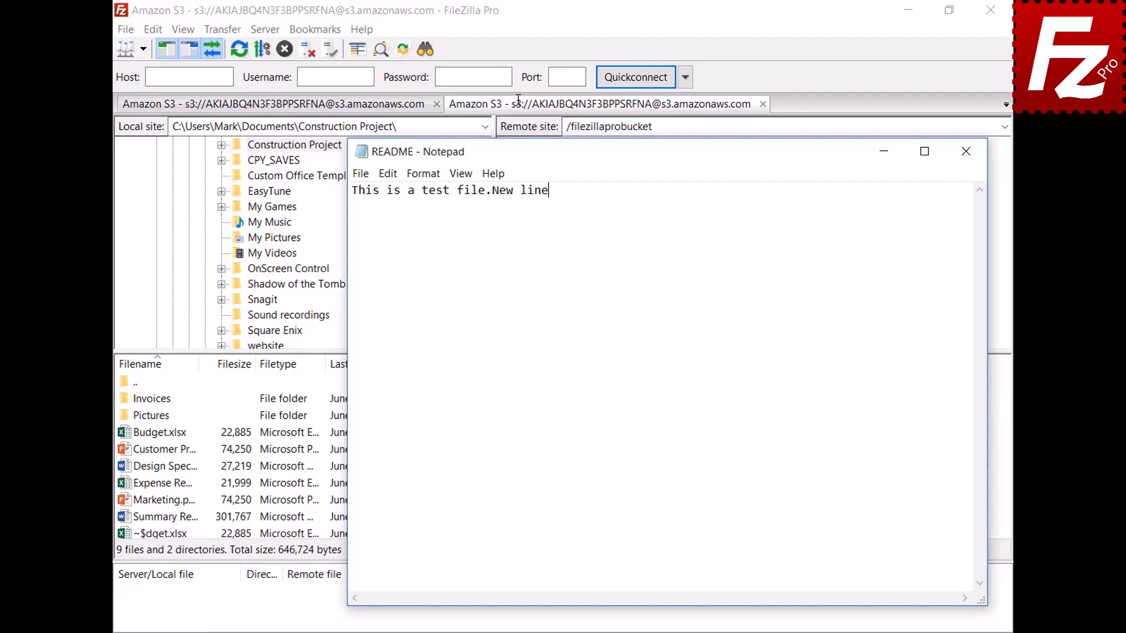
- Add the line 'New line' to README, save it, and upload it back
key(Return)
text(New line)
click(967, 159)
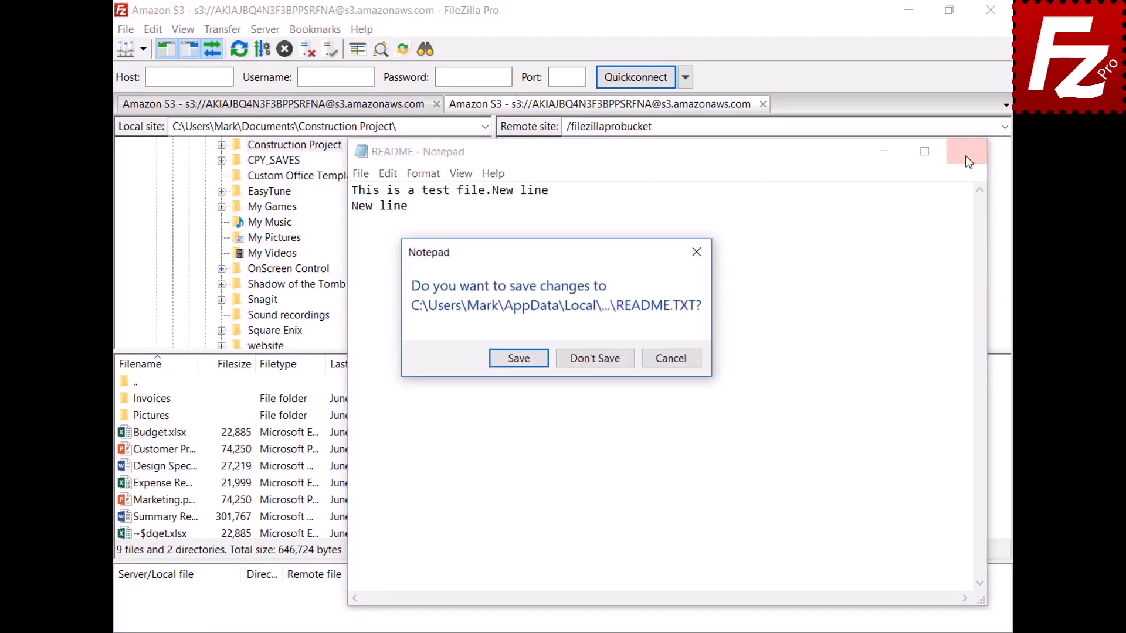
click(517, 359)
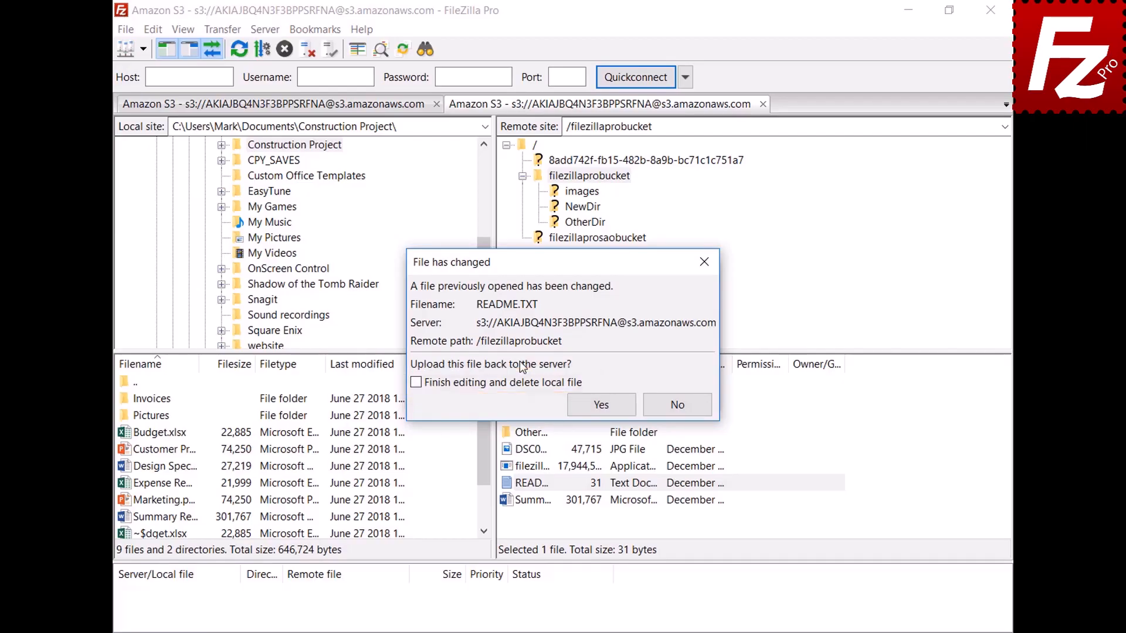
click(601, 406)
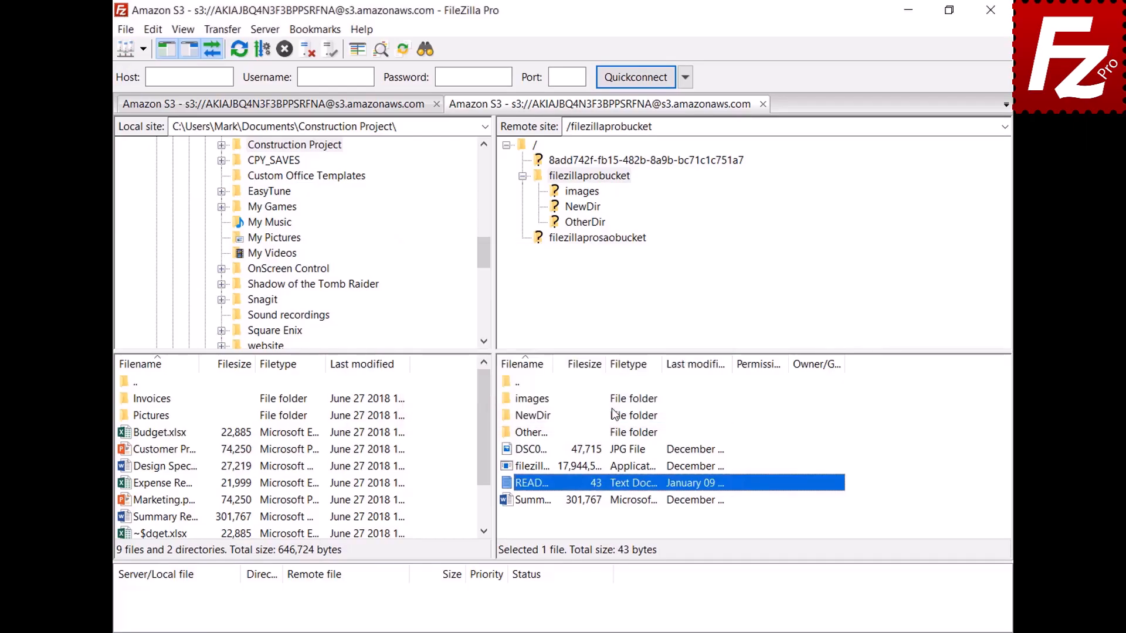
click(124, 29)
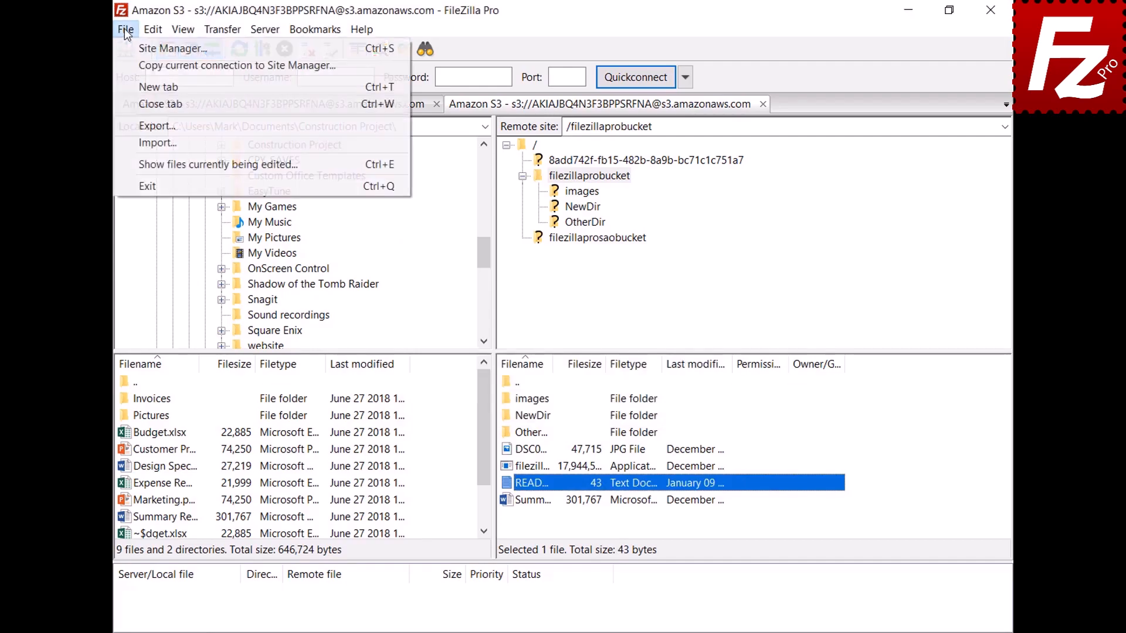
click(148, 164)
click(526, 281)
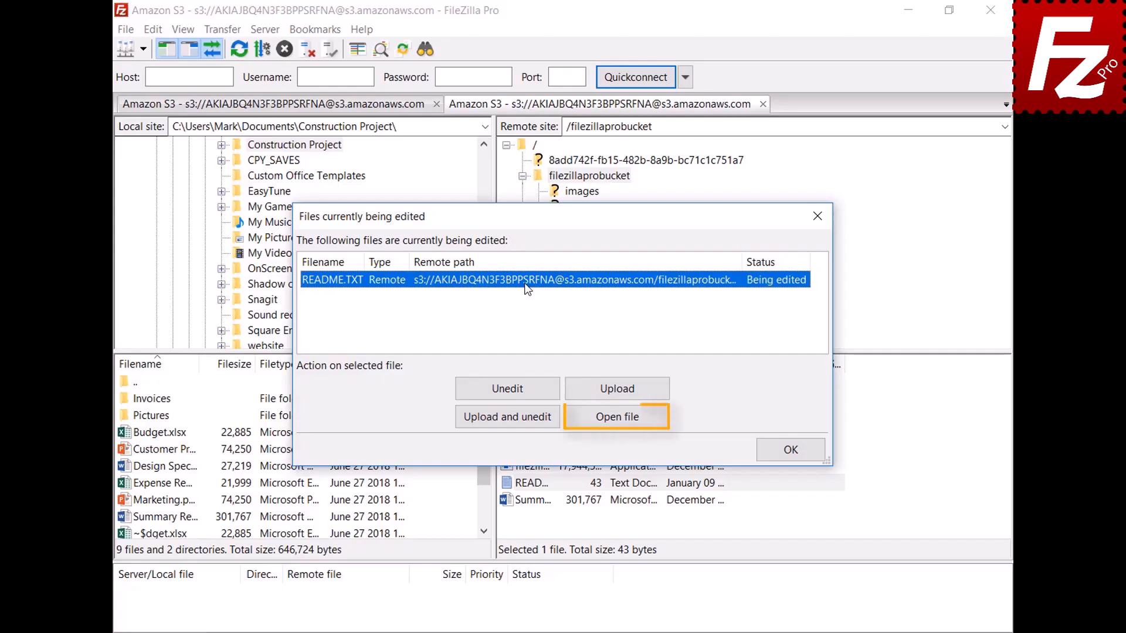
click(790, 450)
- Associate jpg files with mspaint.exe in File editing settings, then right-click the DSC00079 JPG
click(153, 31)
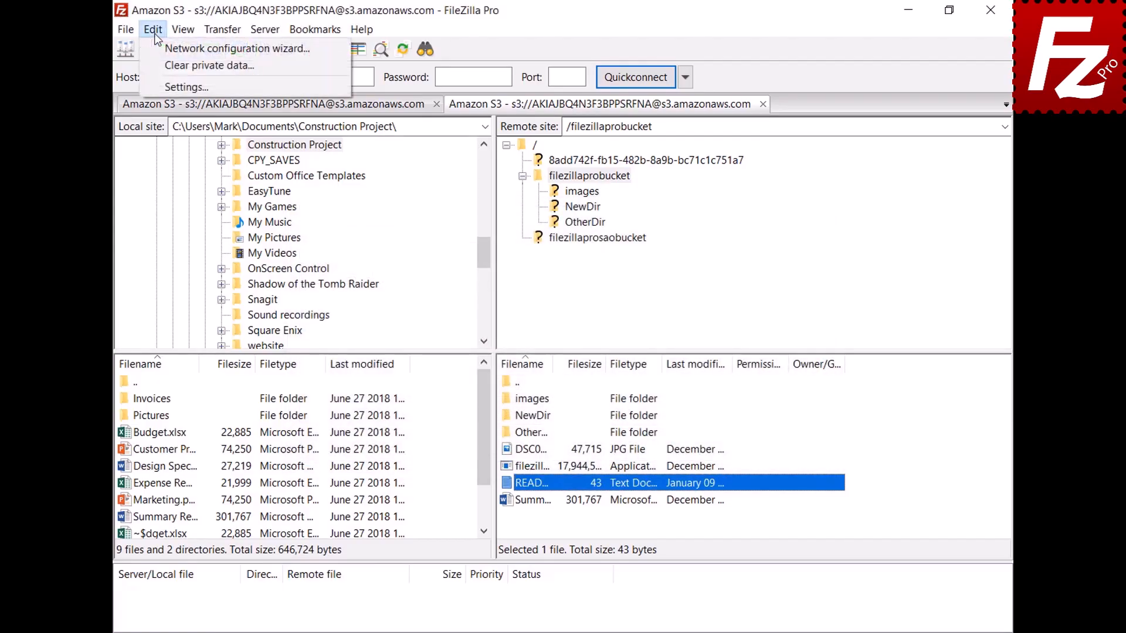
click(160, 88)
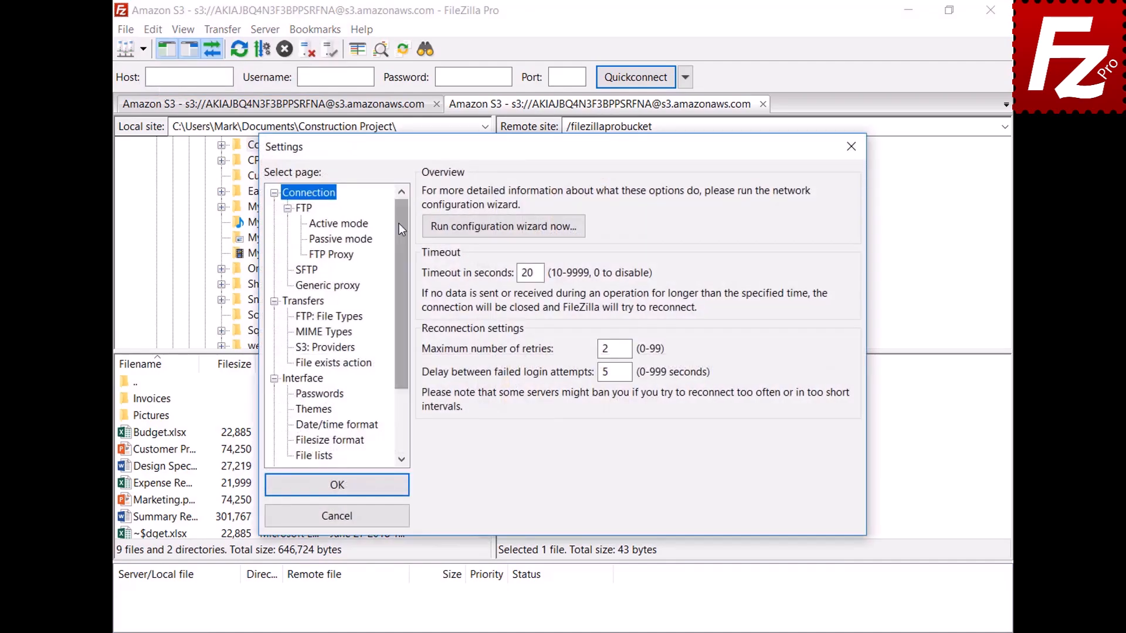
drag(398, 224, 409, 305)
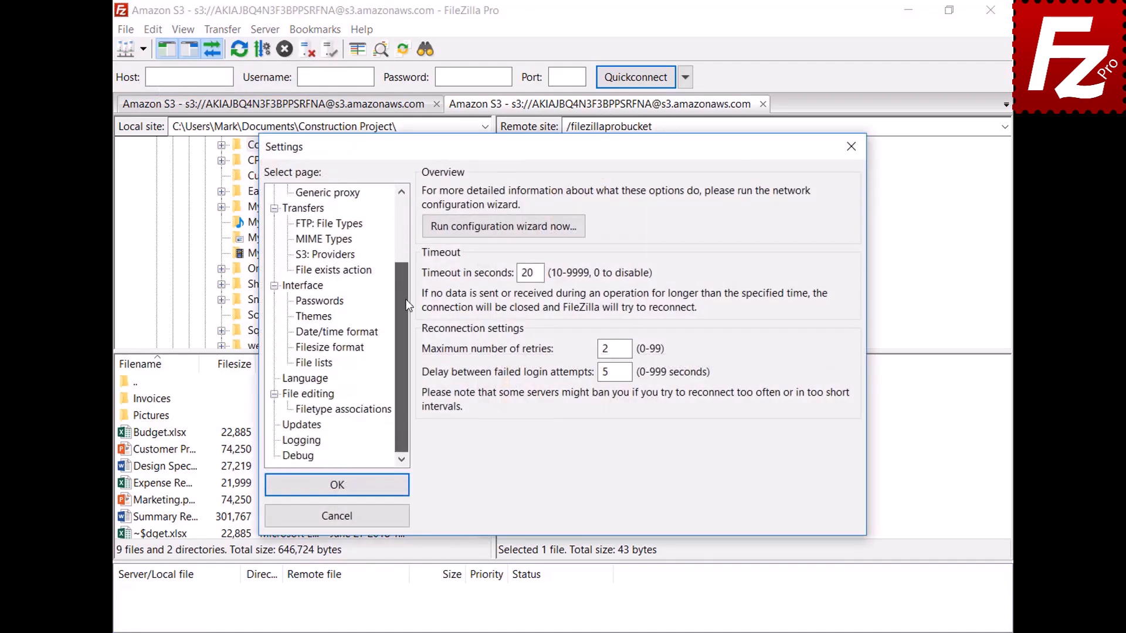
click(290, 395)
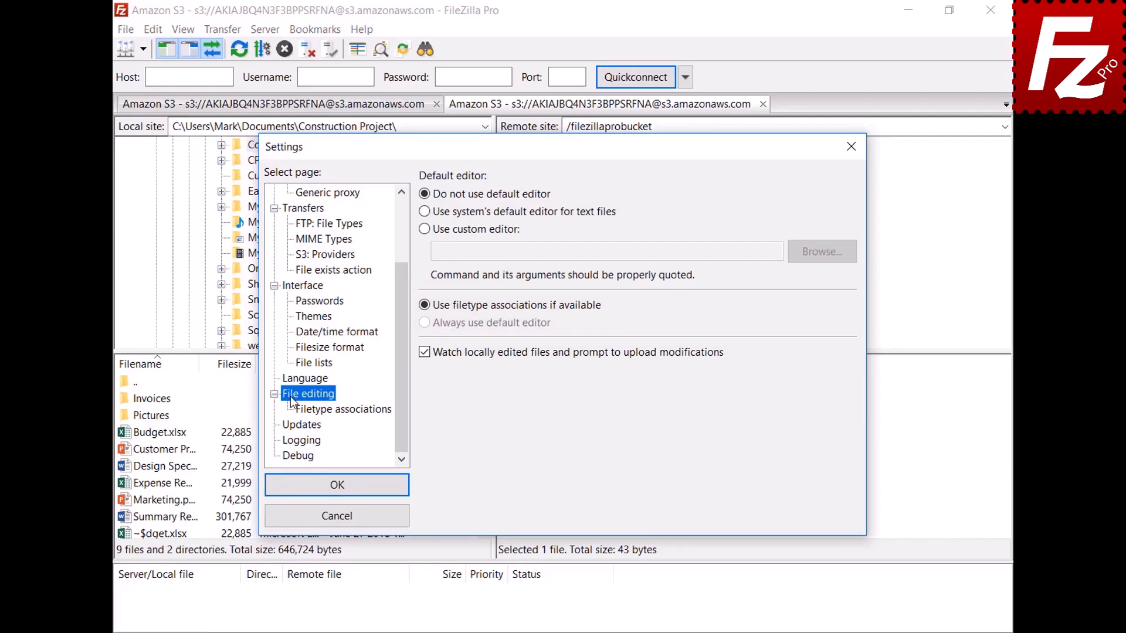
click(351, 410)
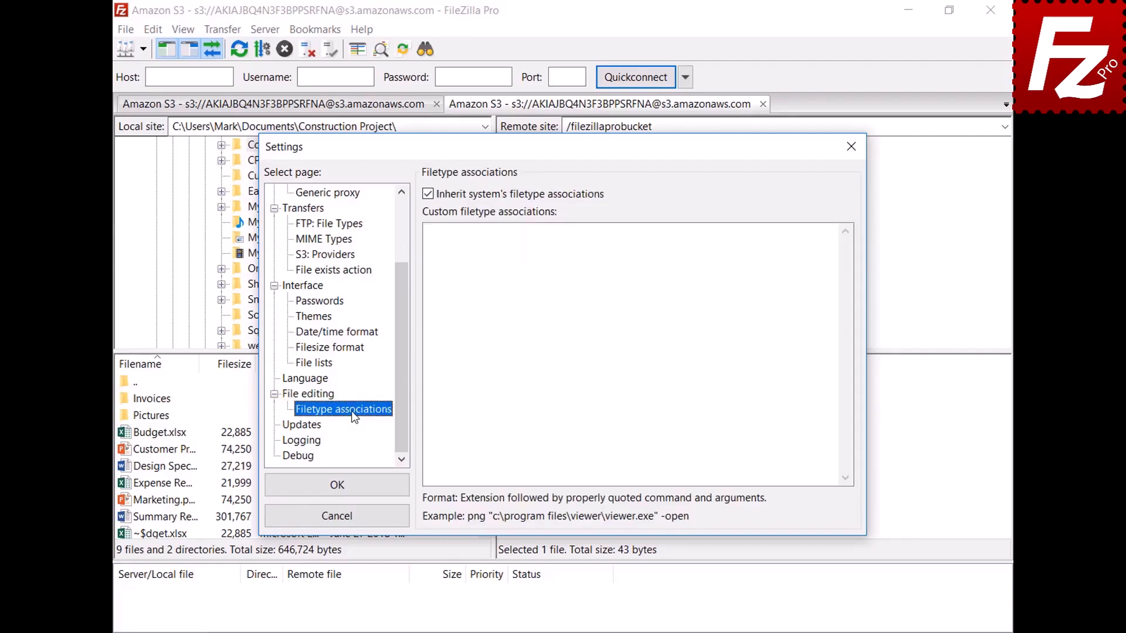
click(812, 245)
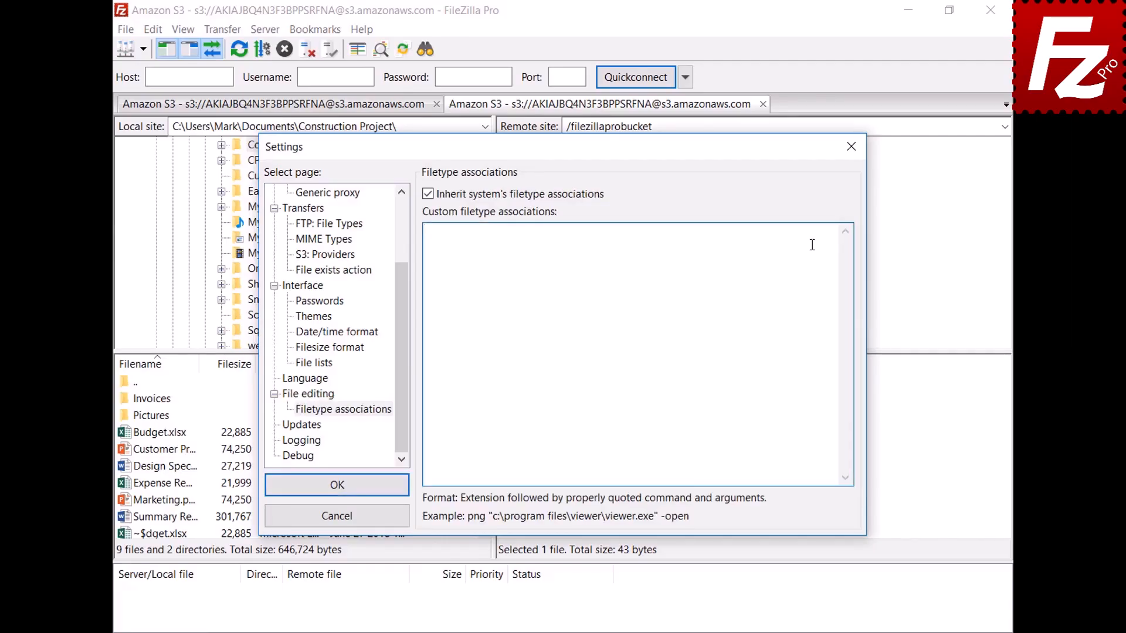
text(jpg "C:\Windows\system32\mspaint.exe")
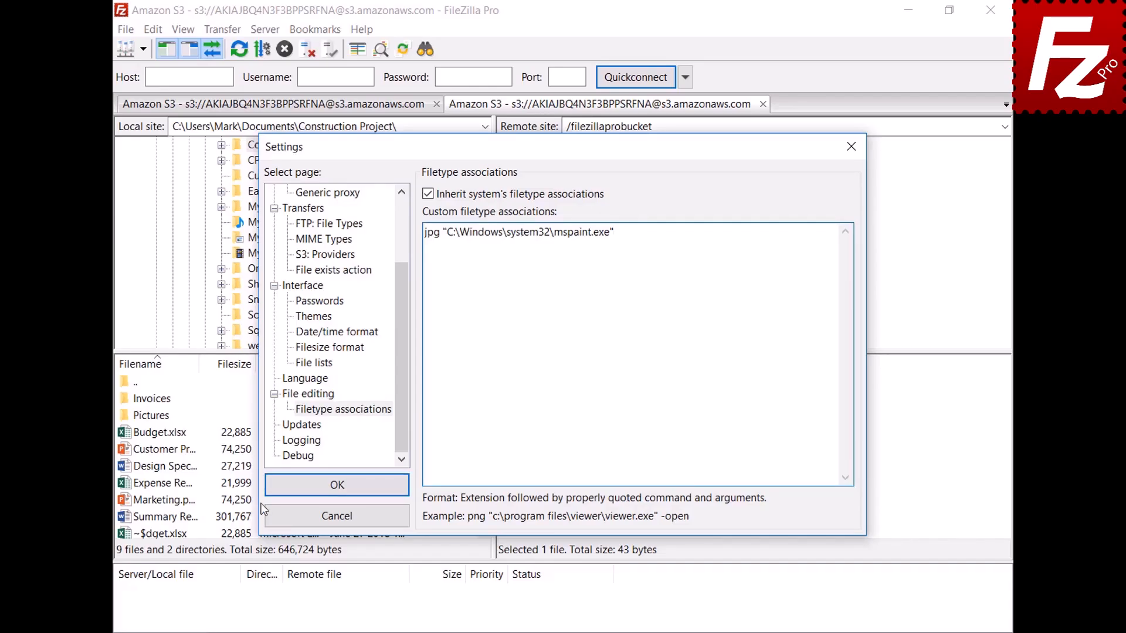
click(337, 485)
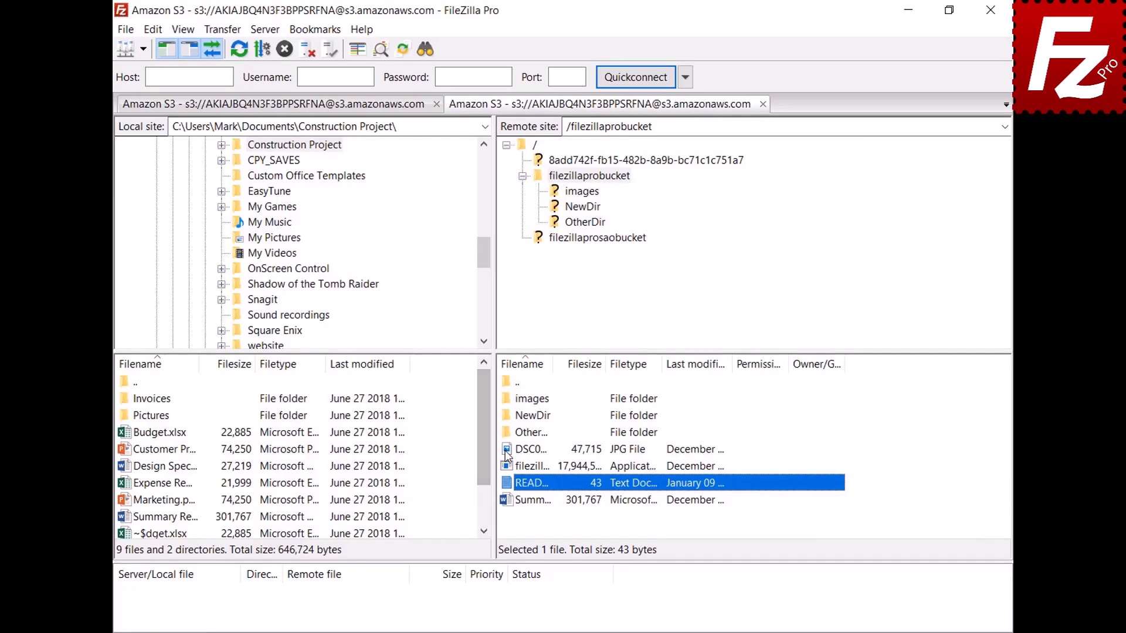
right_click(508, 452)
- Close the image editor and show the File editing page in FileZilla's Settings
click(526, 497)
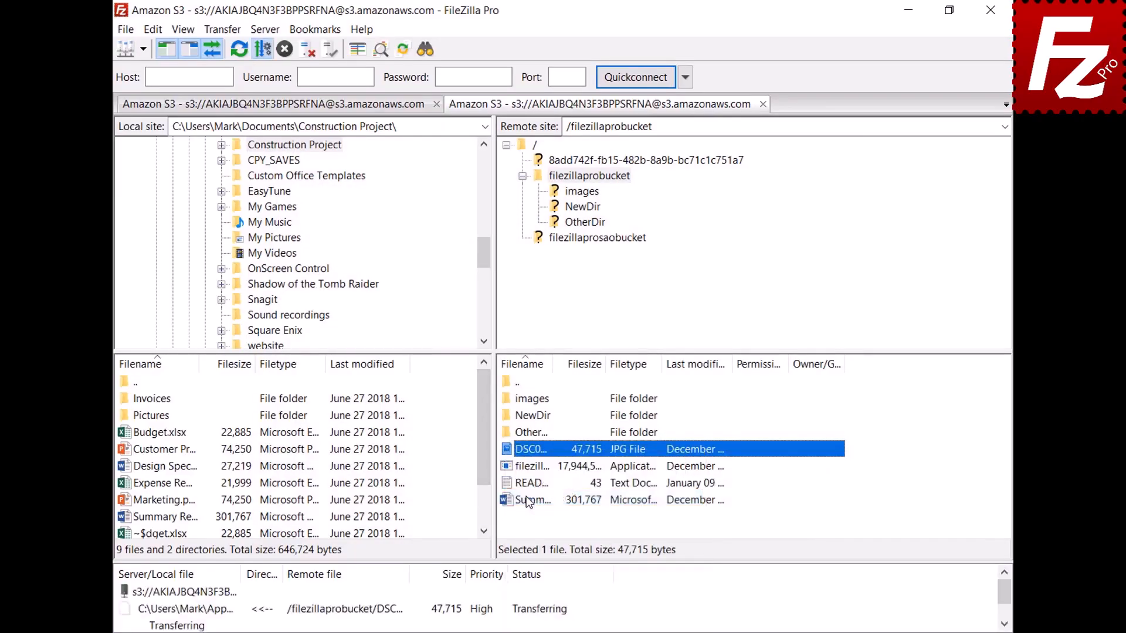
click(893, 80)
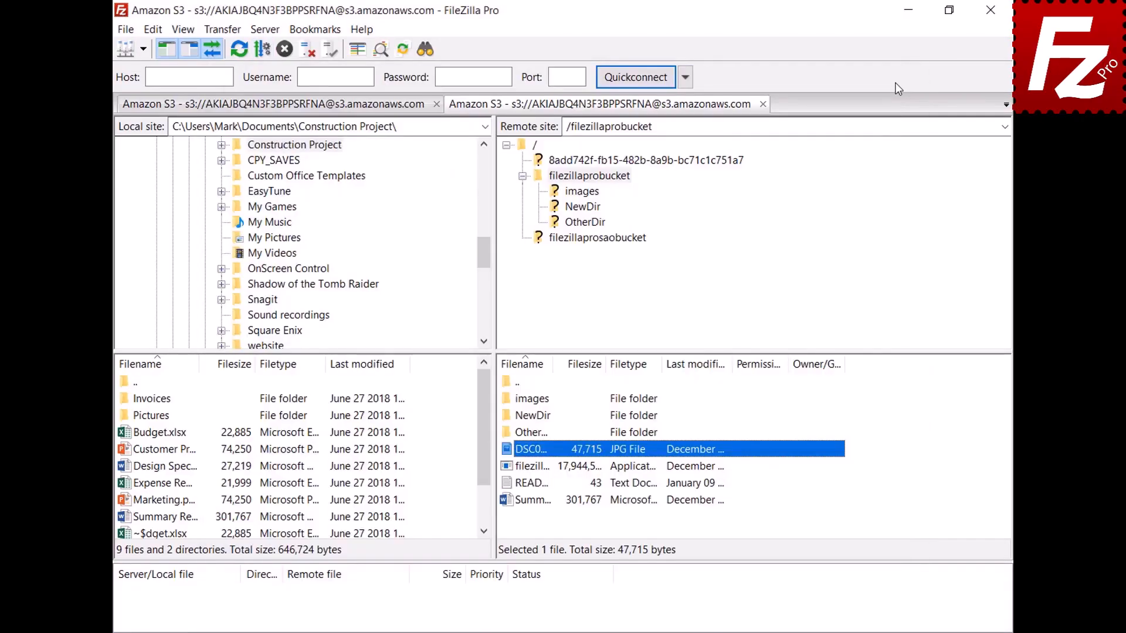
click(152, 30)
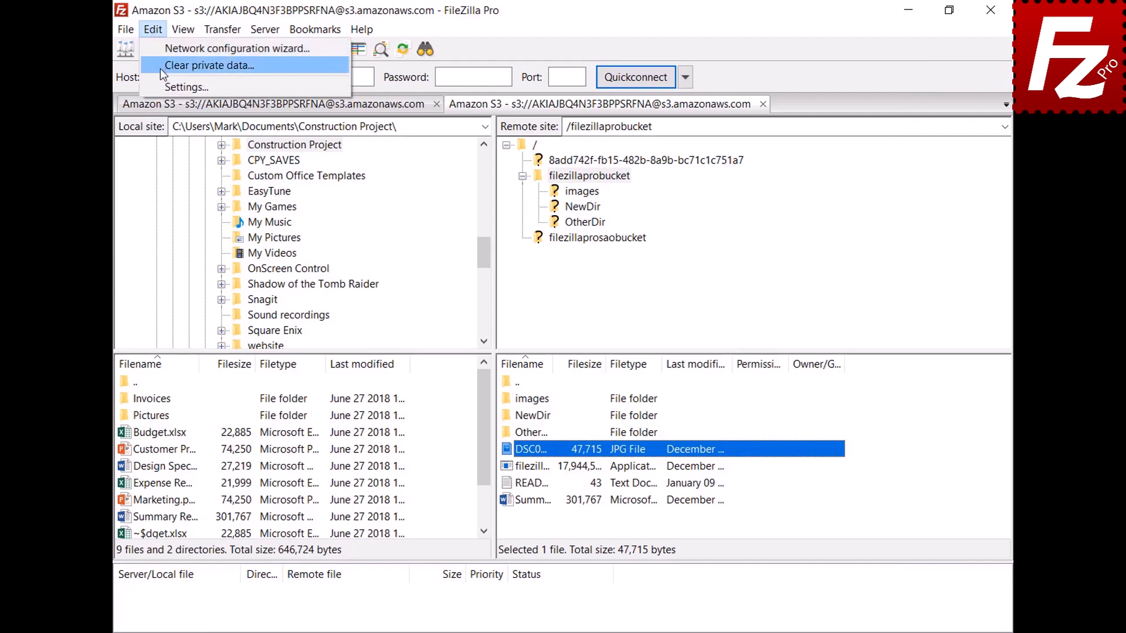
click(163, 86)
scroll(403, 236, down, 2)
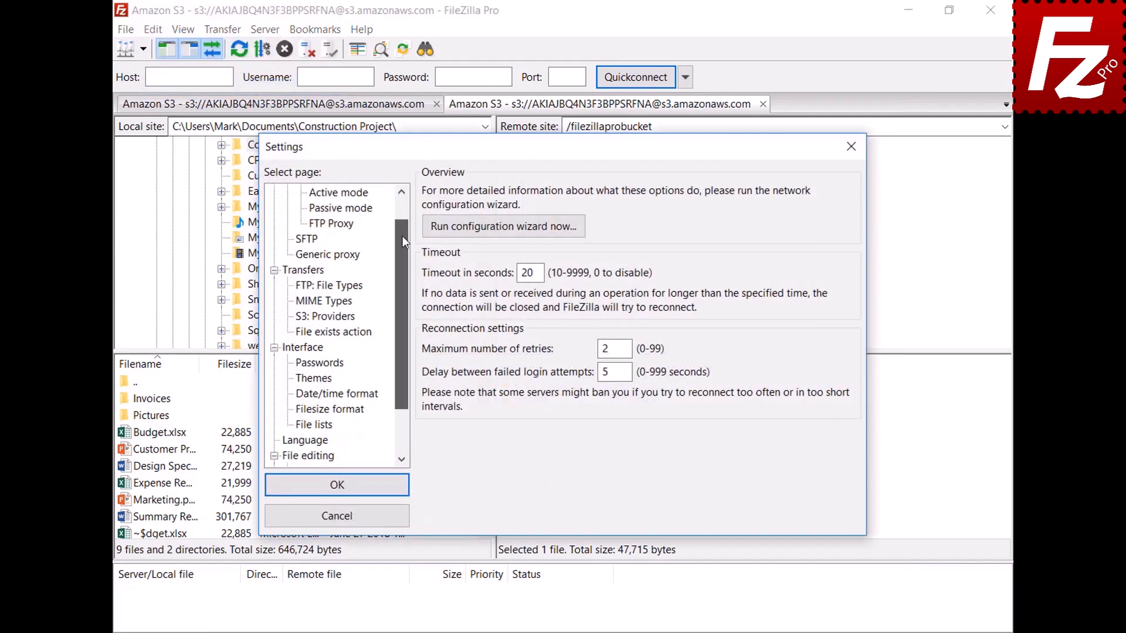
click(290, 395)
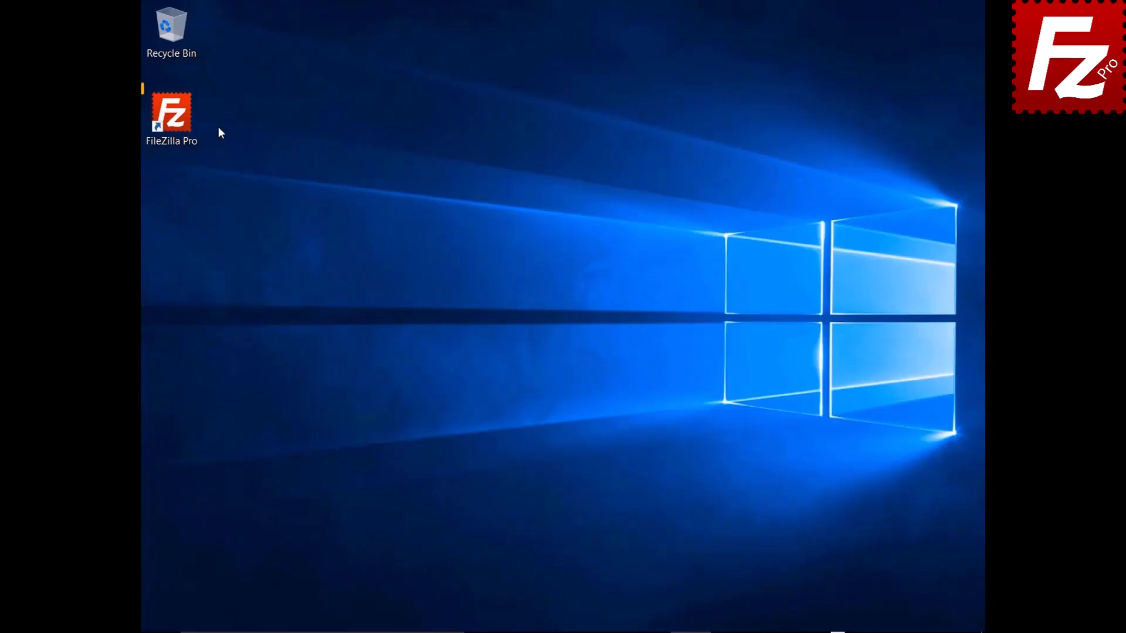
- Launch FileZilla Pro and connect to the saved FTP site
double_click(178, 121)
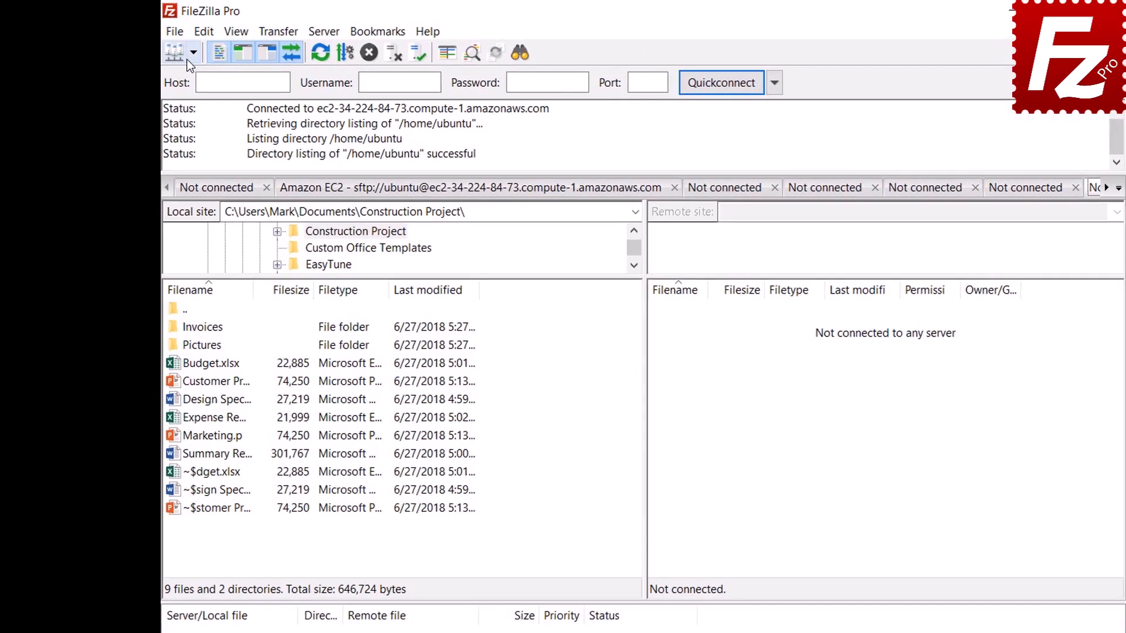
click(168, 46)
click(196, 75)
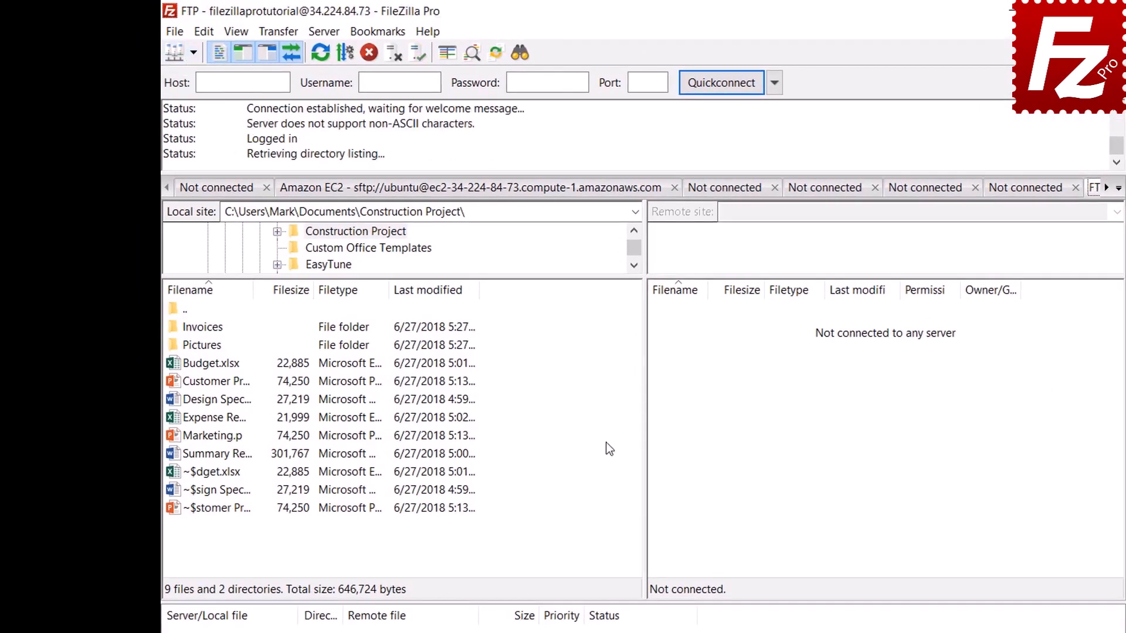
- Add site-specific bookmark 'FTP-Pictures' with local Pictures folder and remote Pictures directory
click(378, 31)
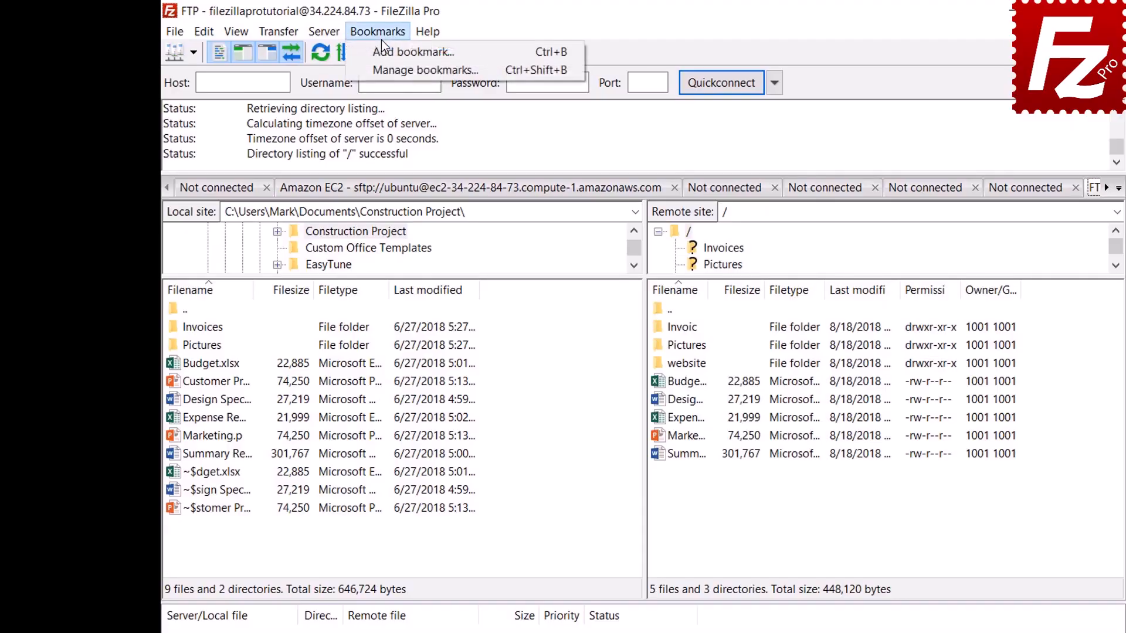
click(382, 54)
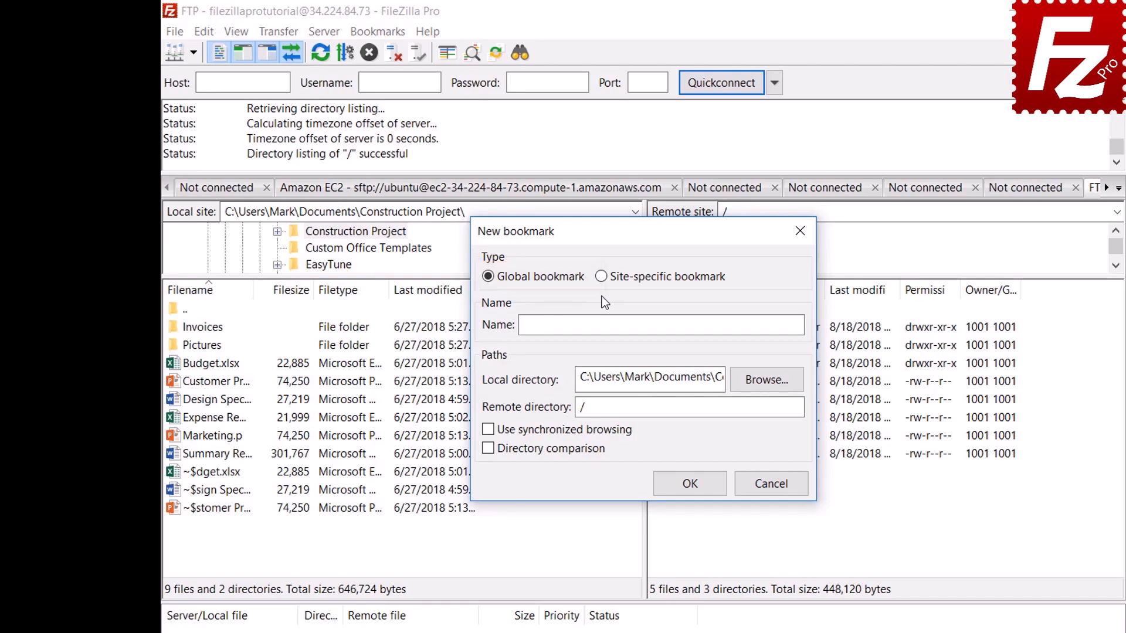
click(603, 279)
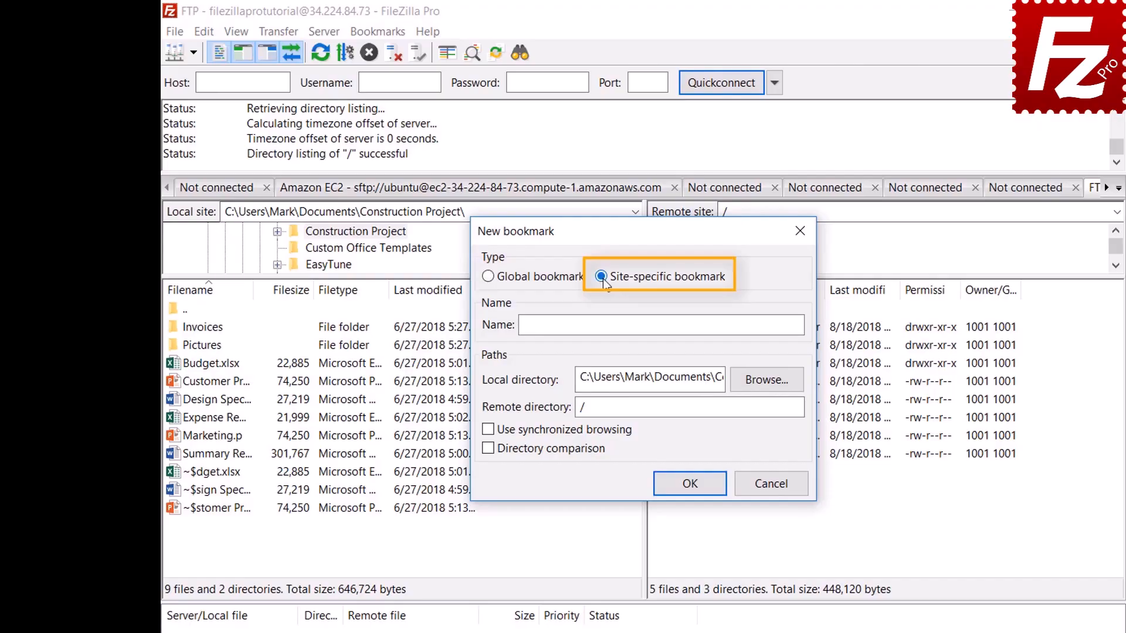
click(745, 322)
text(FTP)
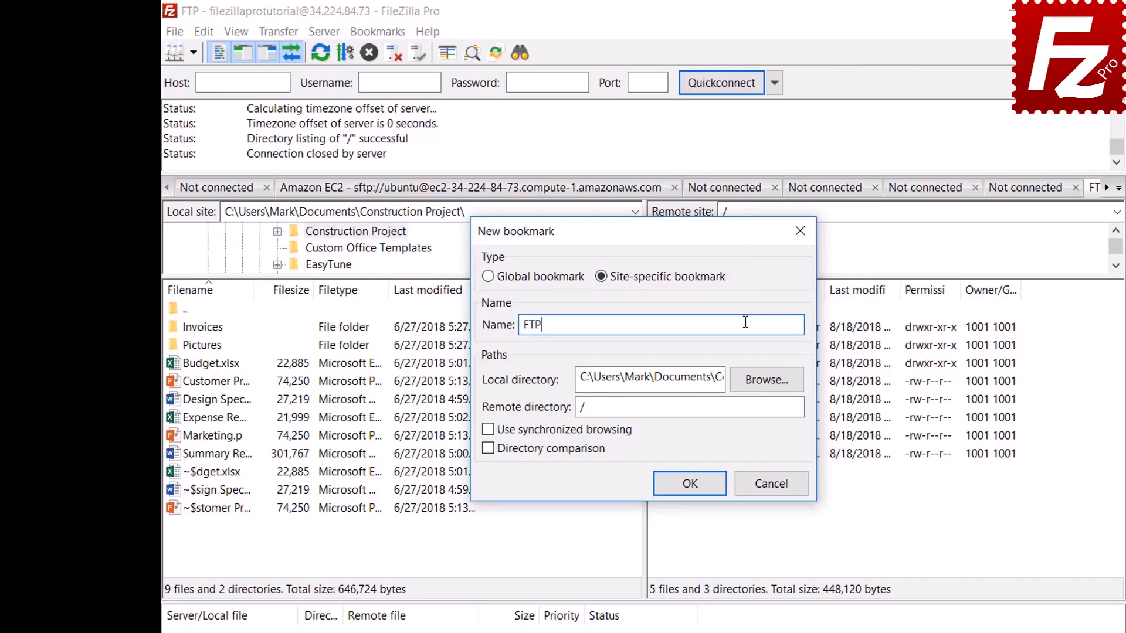
text(-Pictures)
click(768, 381)
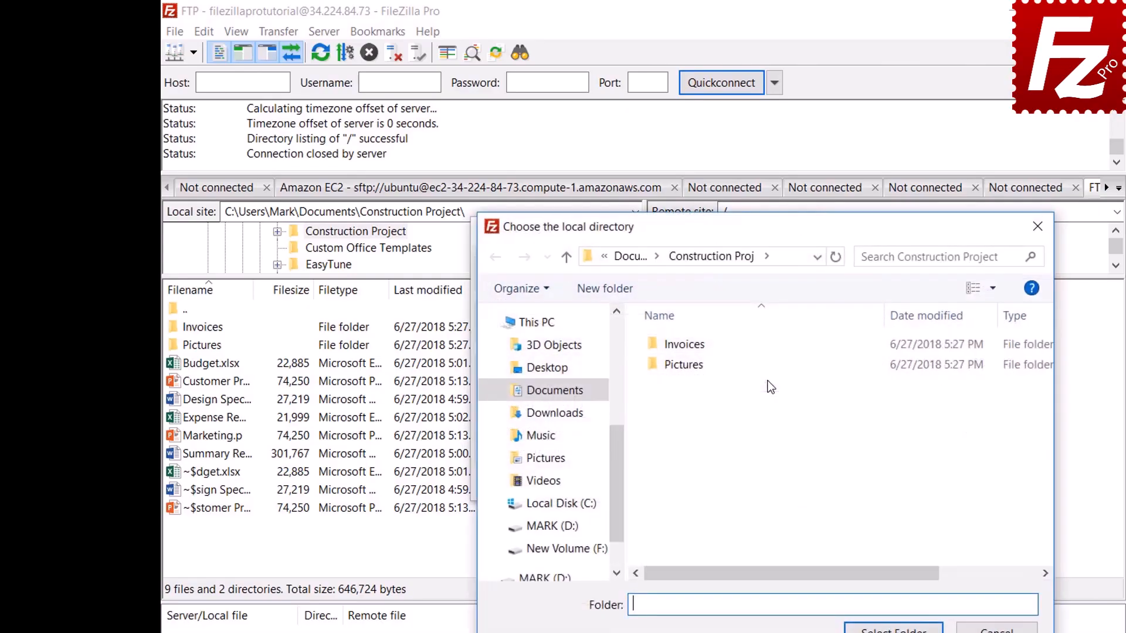
double_click(687, 368)
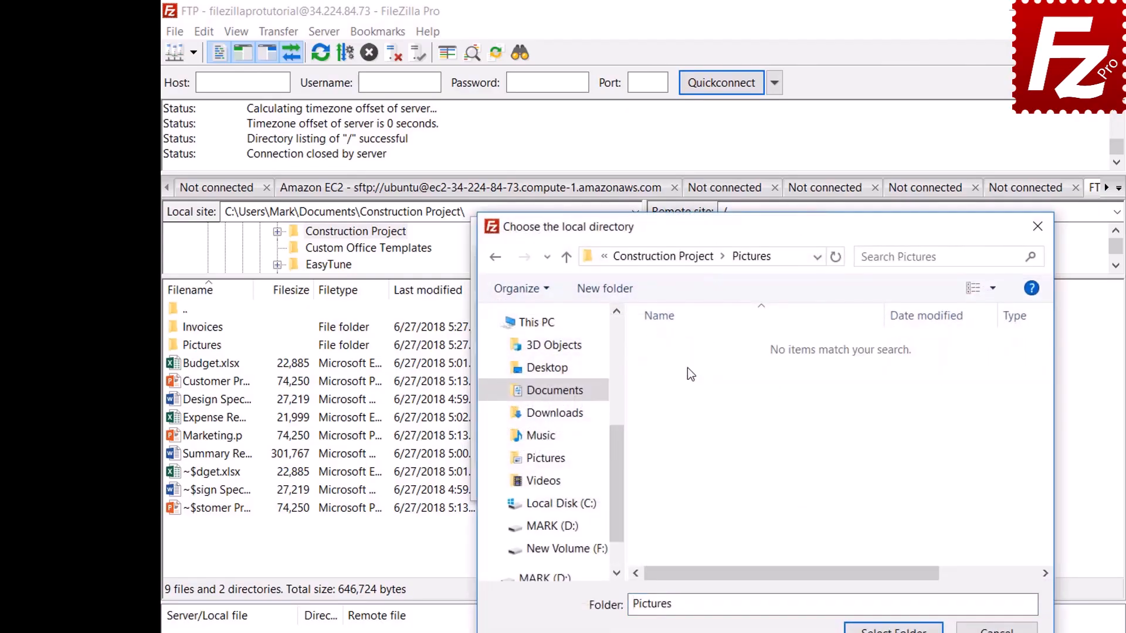
click(893, 629)
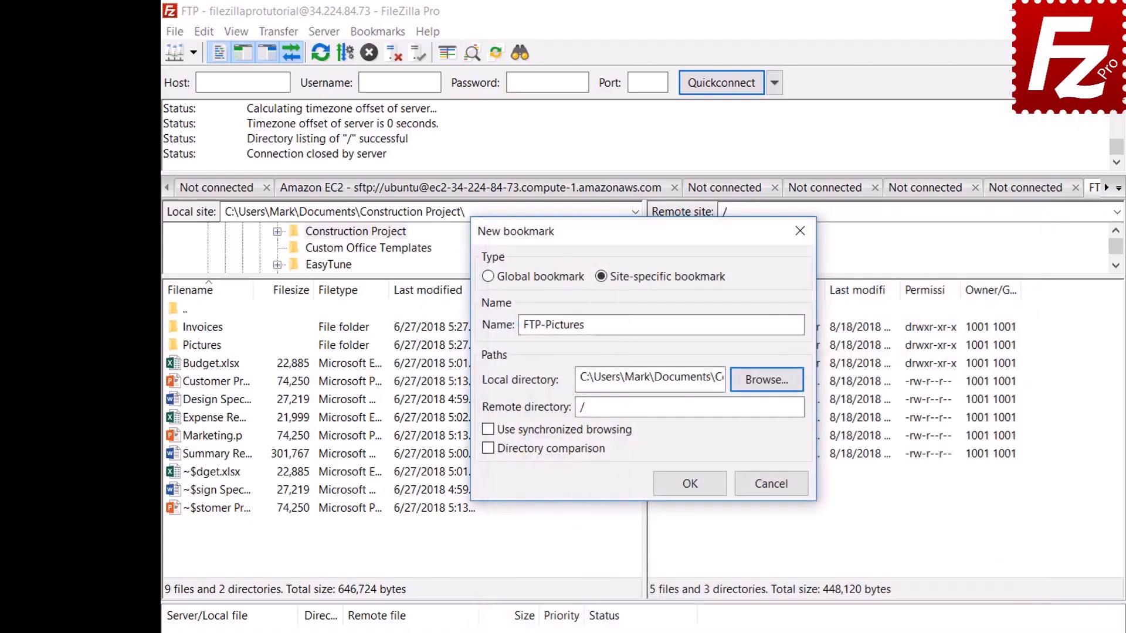
click(769, 410)
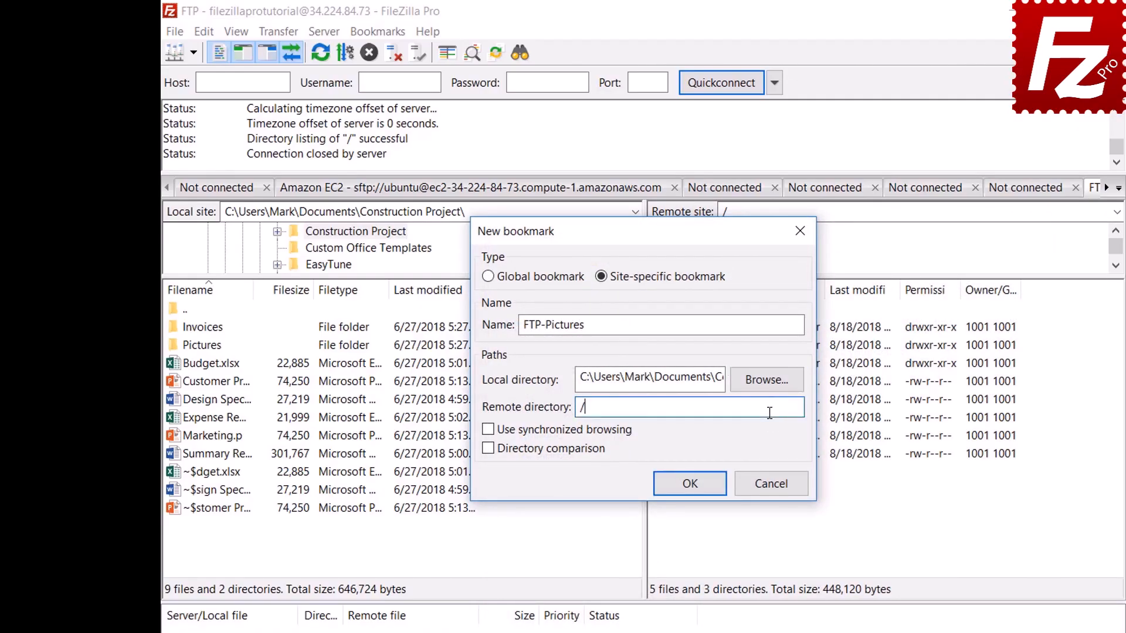
text(Pictures)
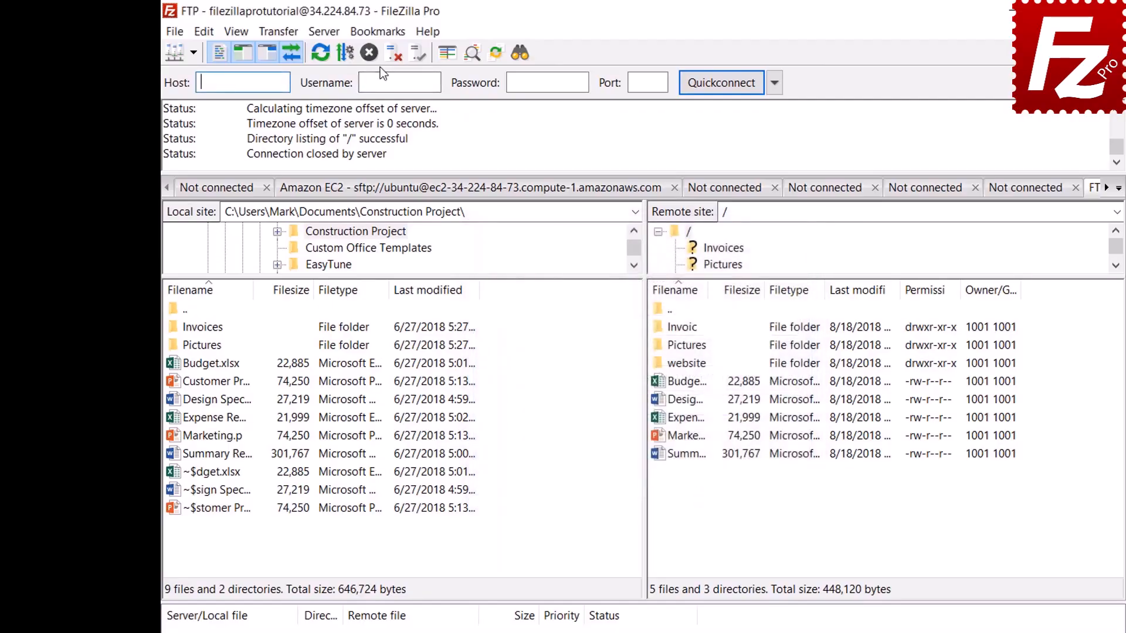
- Jump to the FTP-Pictures bookmark, then disconnect from the FTP server
click(379, 33)
click(380, 93)
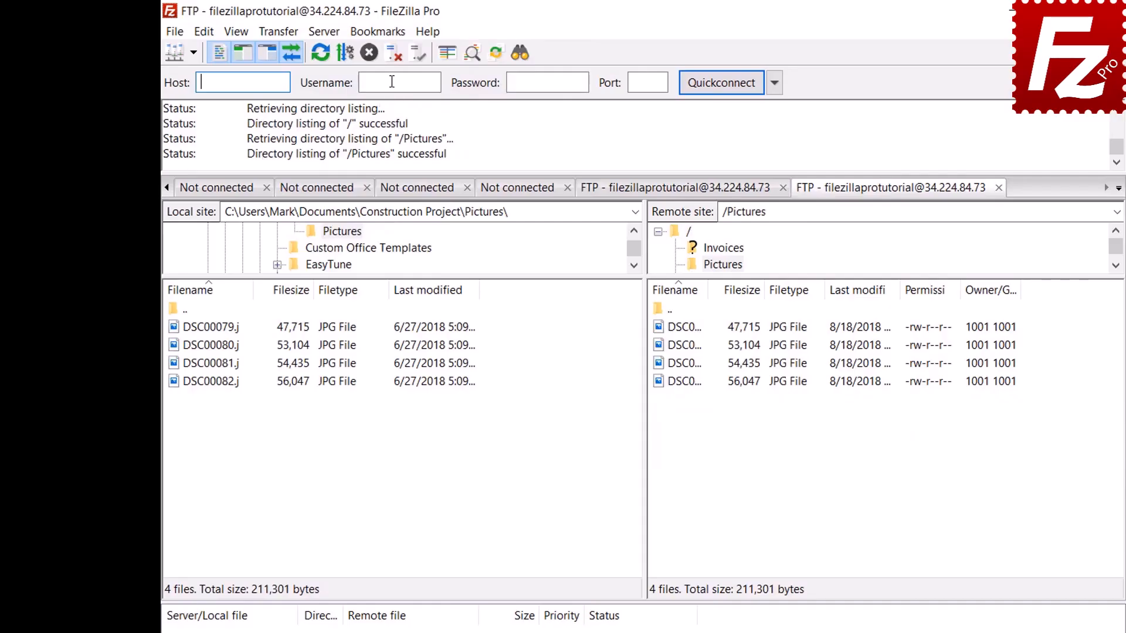
click(393, 56)
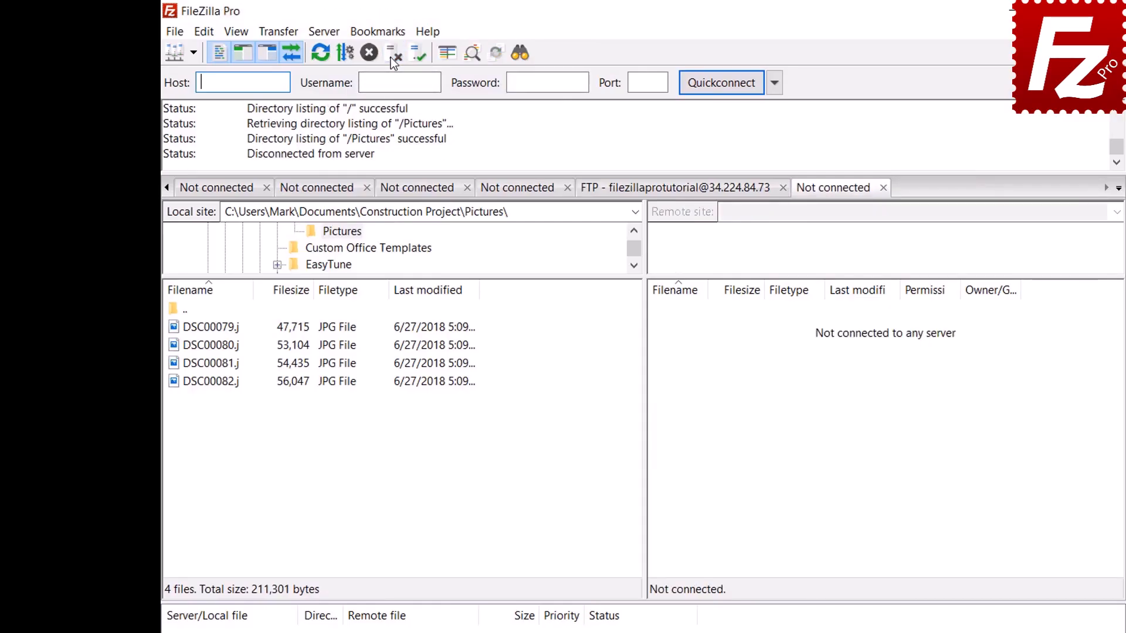
- Connect through the FTP-Pictures entry selected in the Site Manager
click(175, 32)
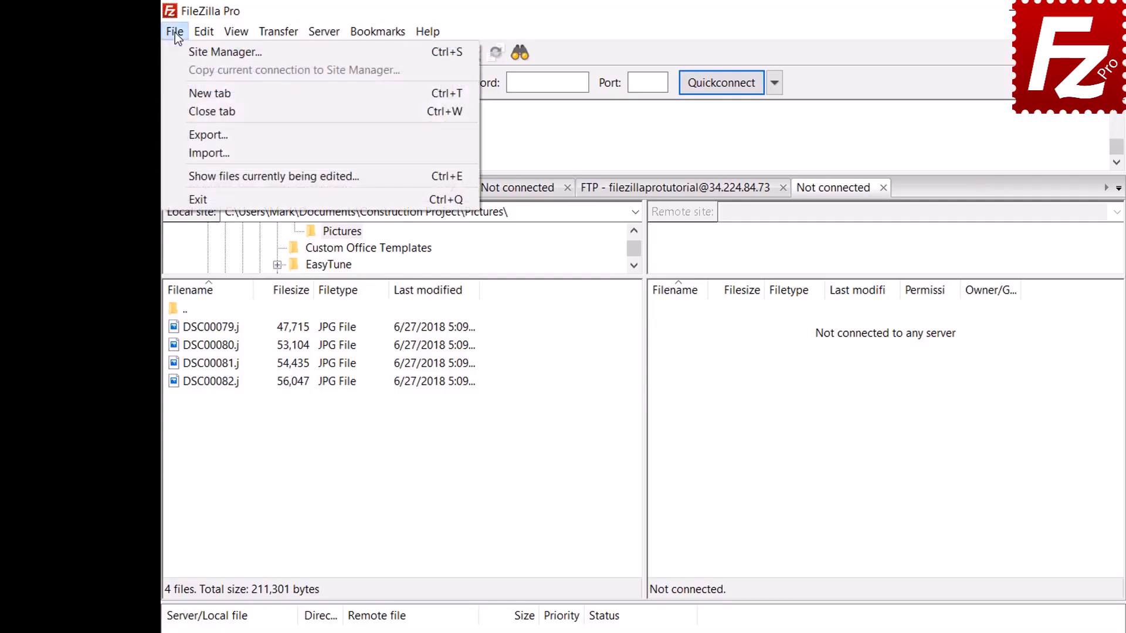
click(183, 52)
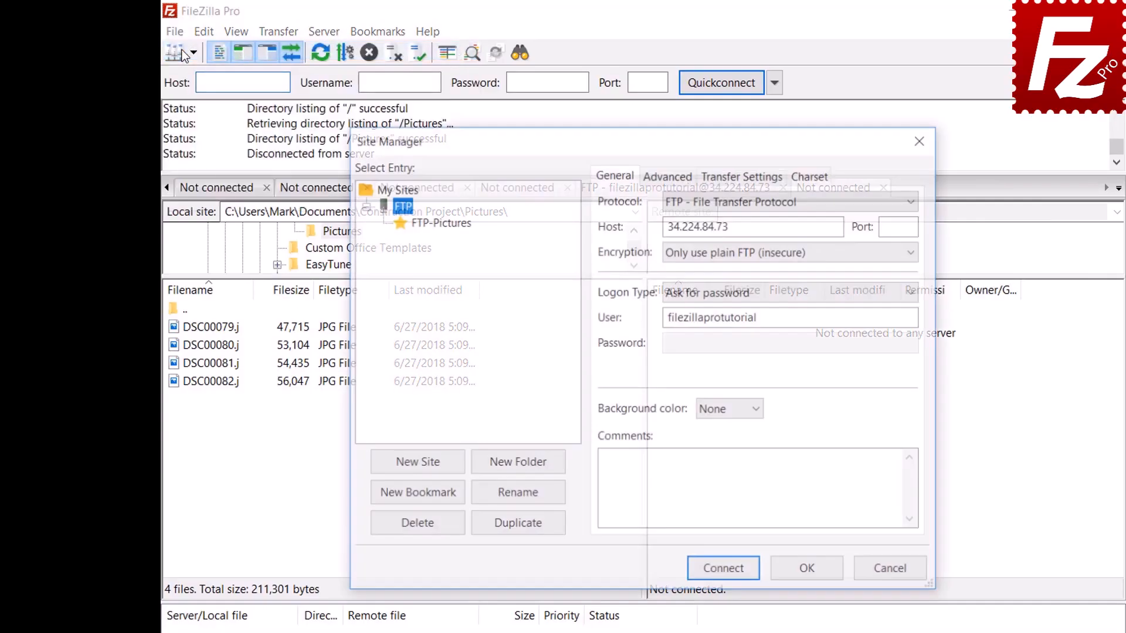
click(444, 226)
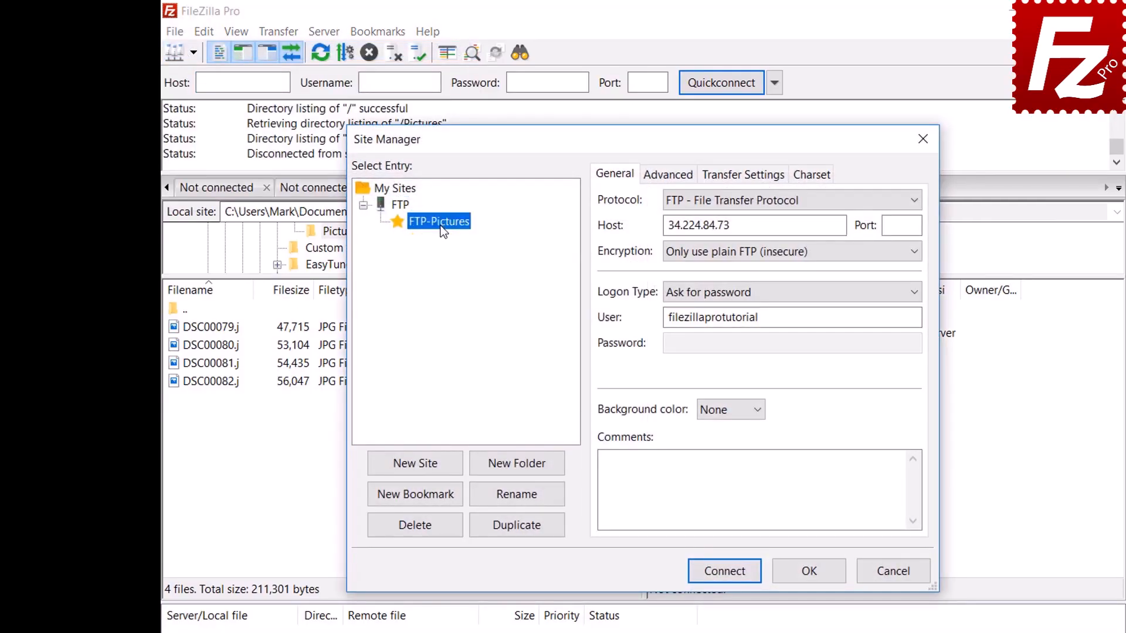
click(730, 573)
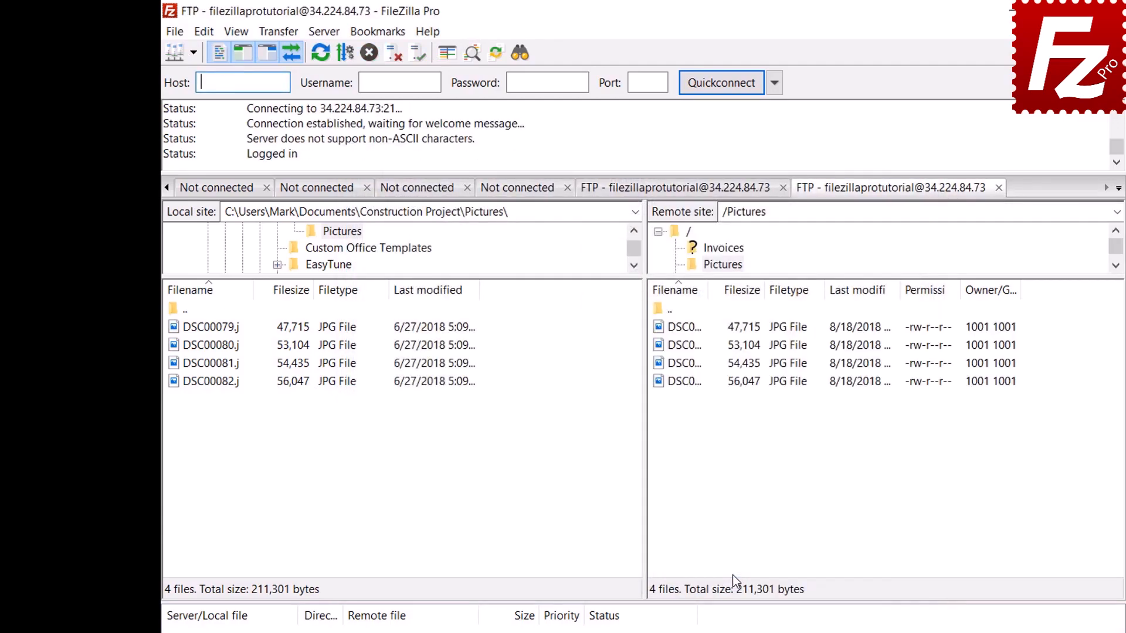
click(385, 34)
- Inspect the FTP-Pictures bookmark's saved directories in the bookmark manager
click(388, 69)
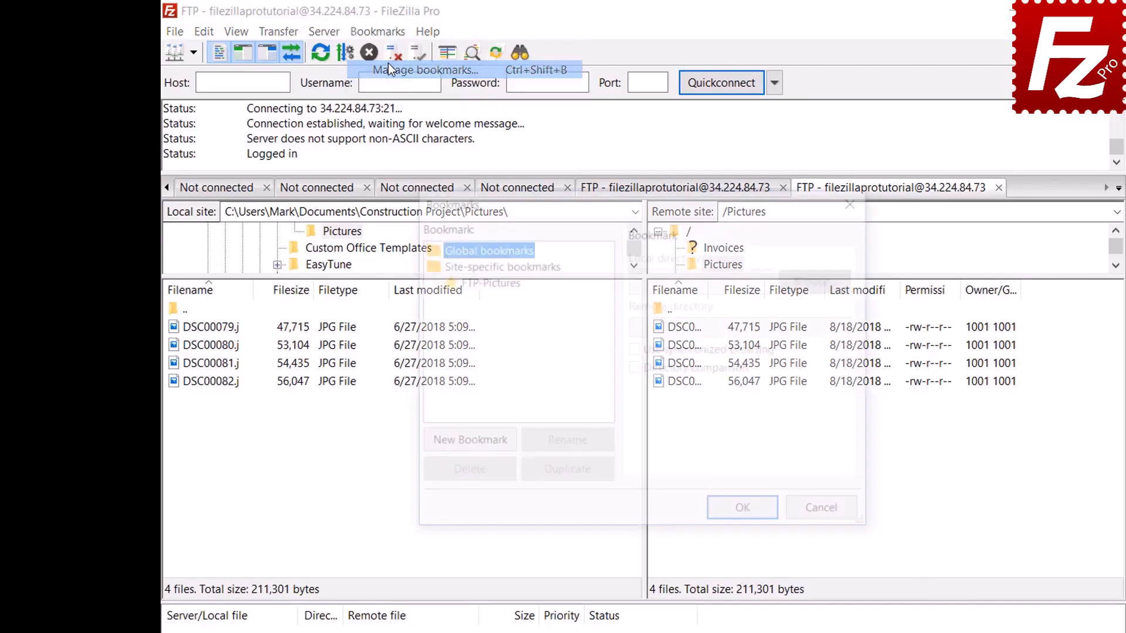
click(491, 281)
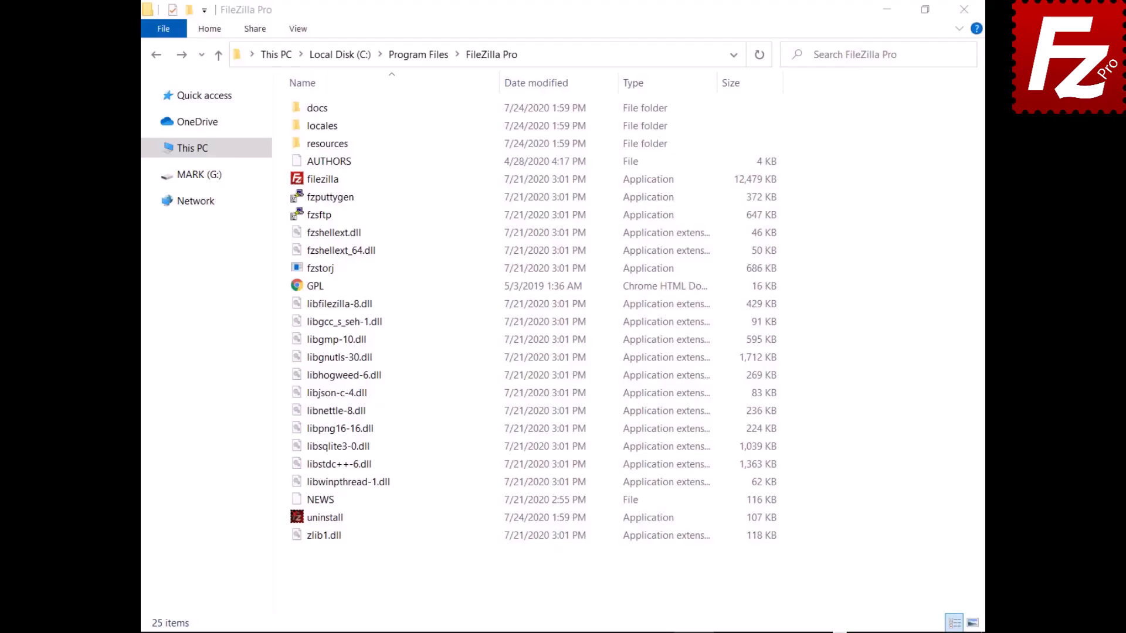
- Open docs\fzdefaults.xml in Notepad
double_click(302, 107)
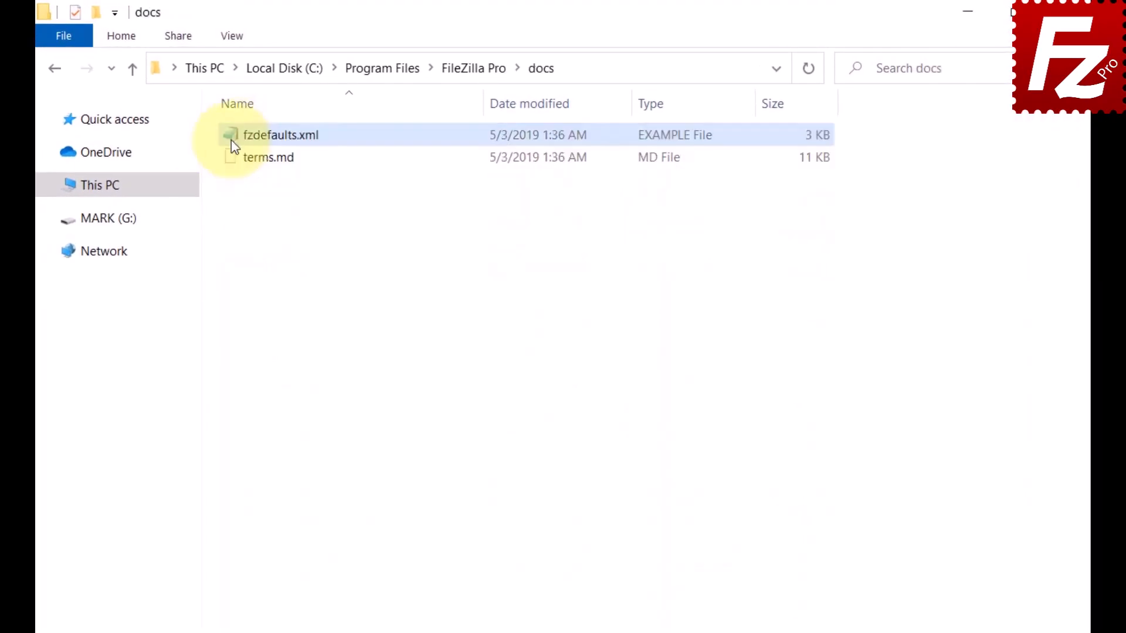
double_click(232, 143)
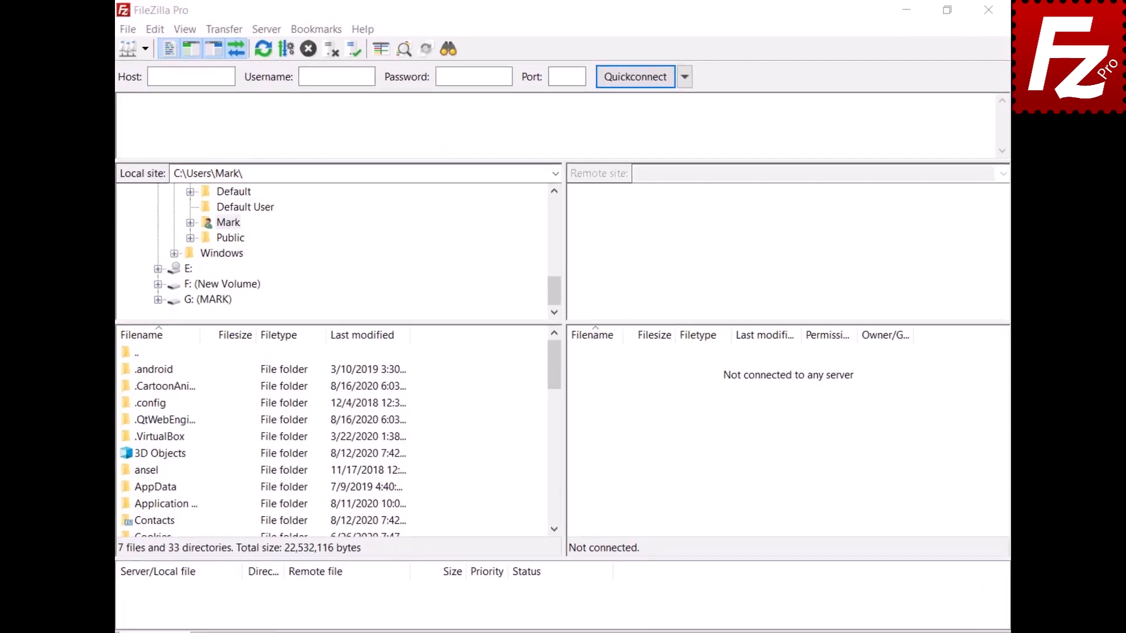
- Export Site Manager entries and settings, saving the file as fzdefaults.xml
click(129, 29)
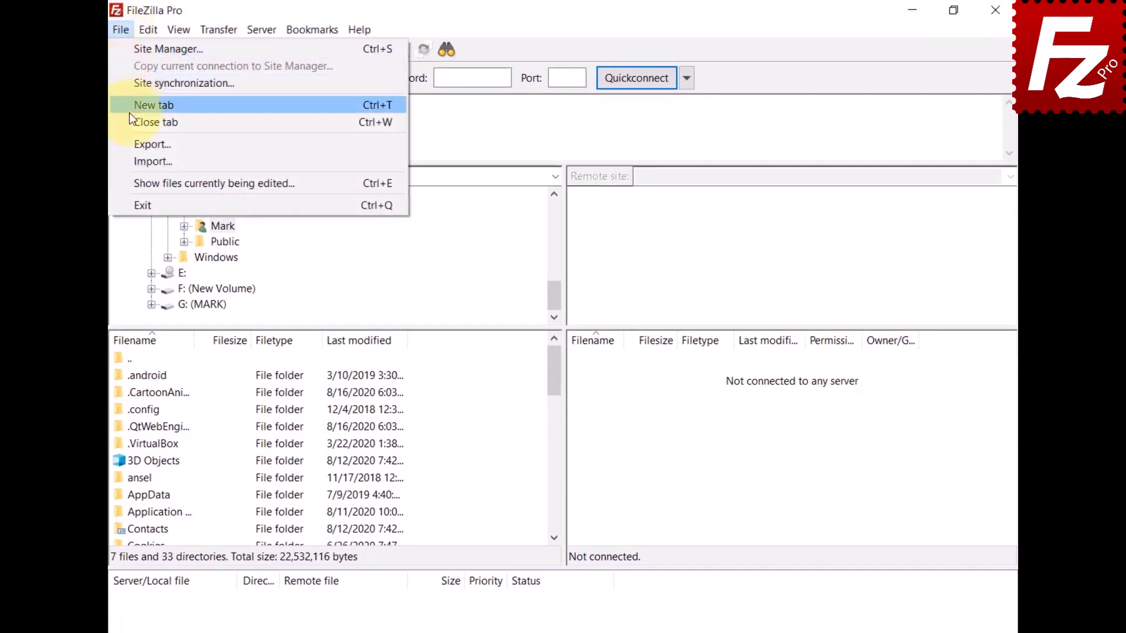
click(132, 142)
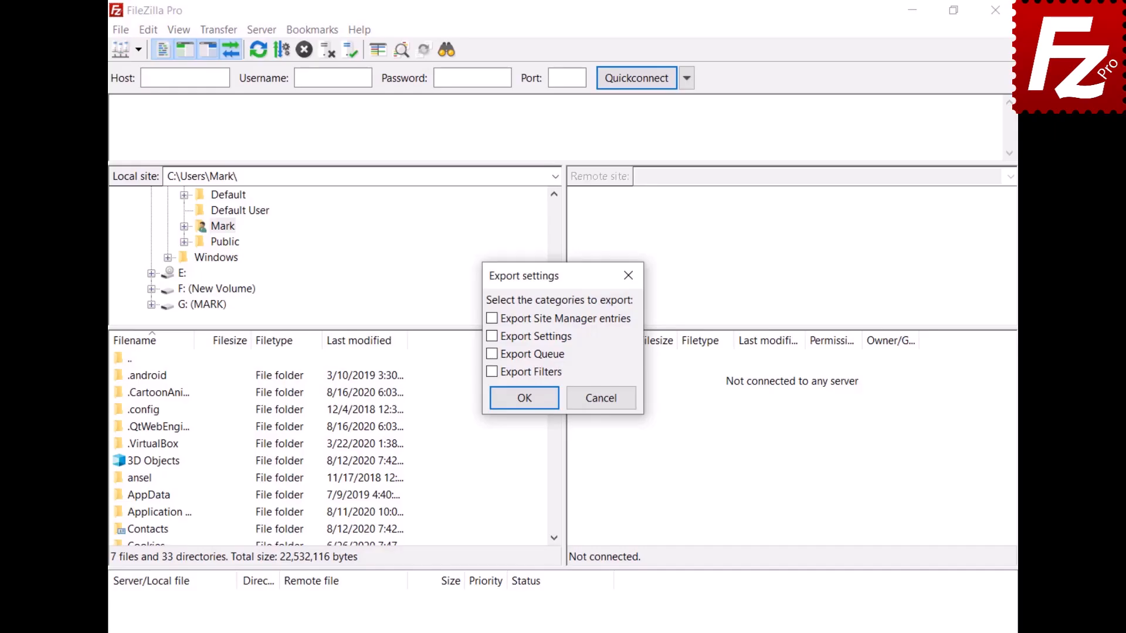
click(493, 320)
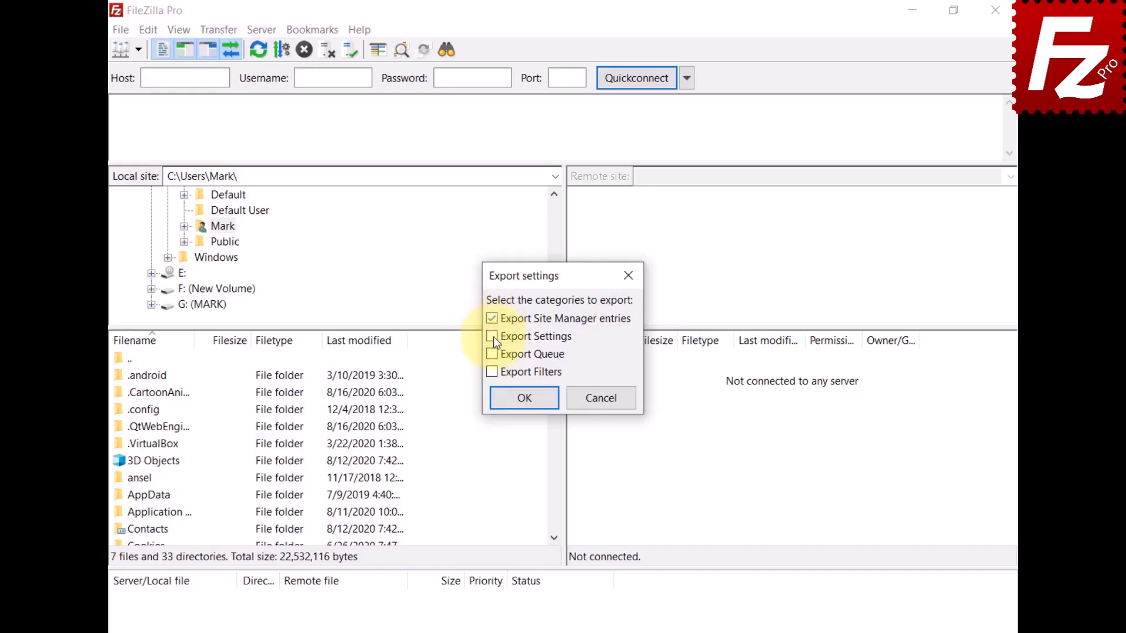
click(527, 405)
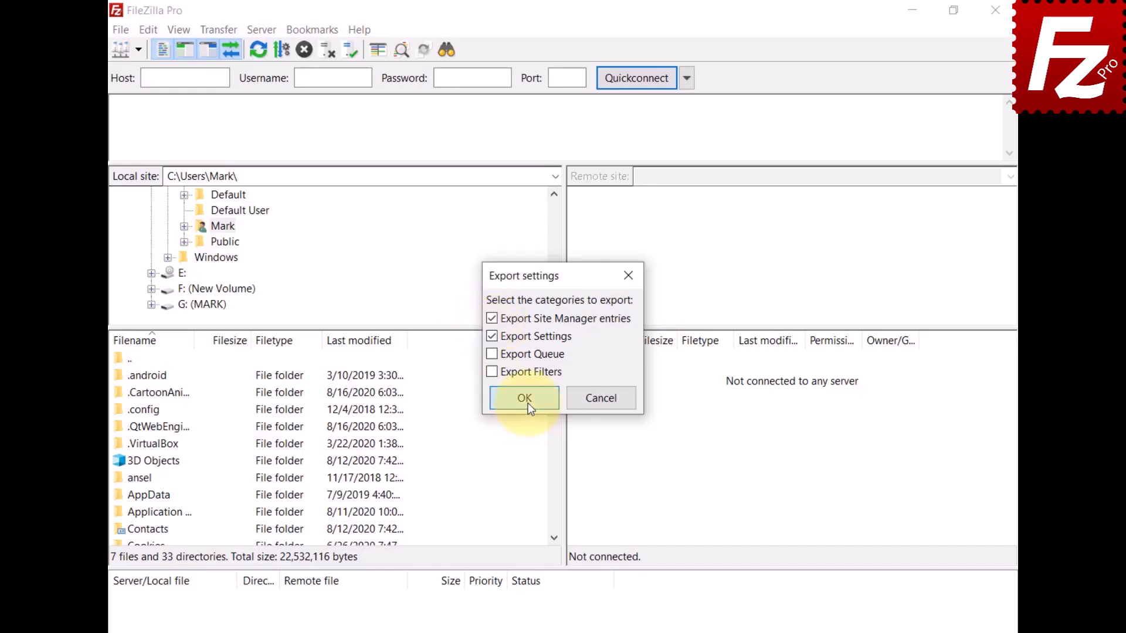
text(fzdefaults.)
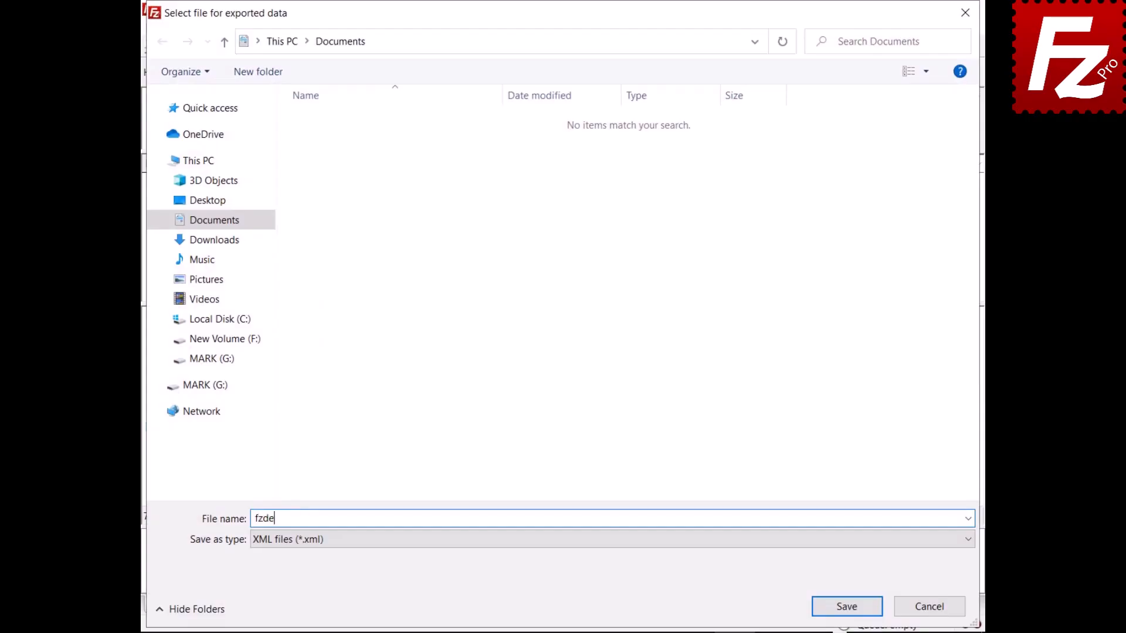
text(xml)
click(847, 606)
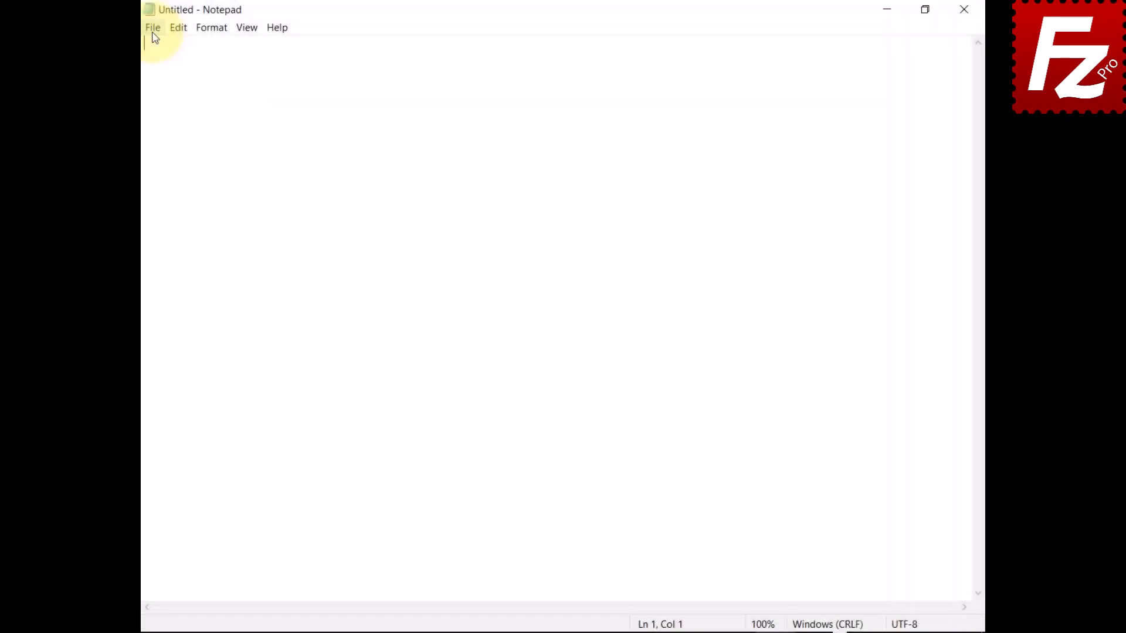
- Open the fzdefaults file from Documents in Notepad
click(153, 29)
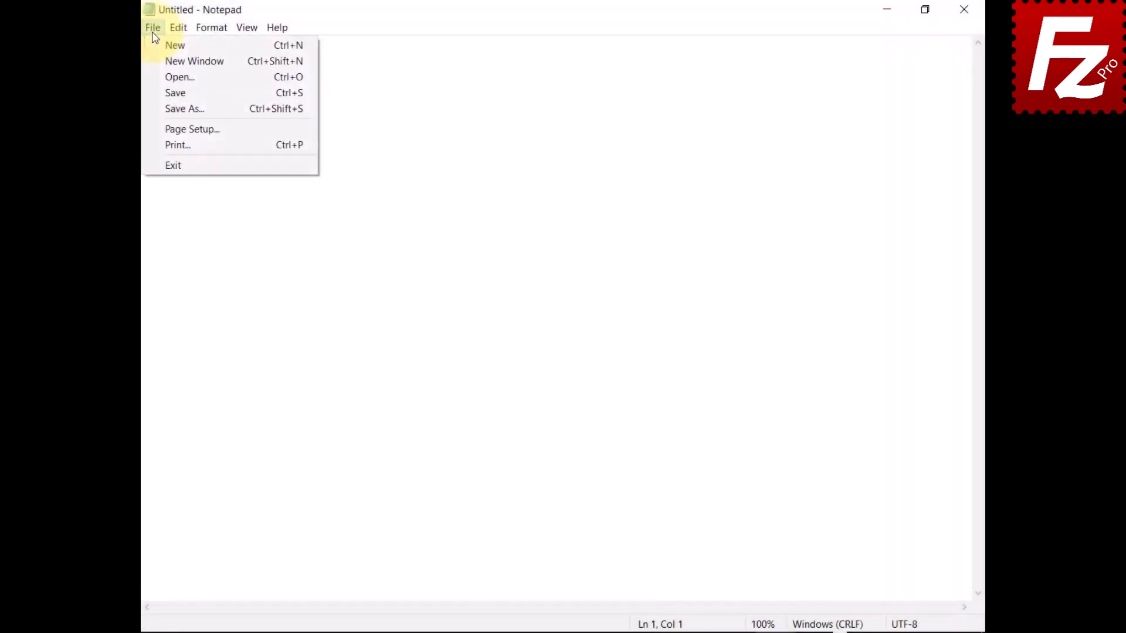
click(153, 77)
click(328, 168)
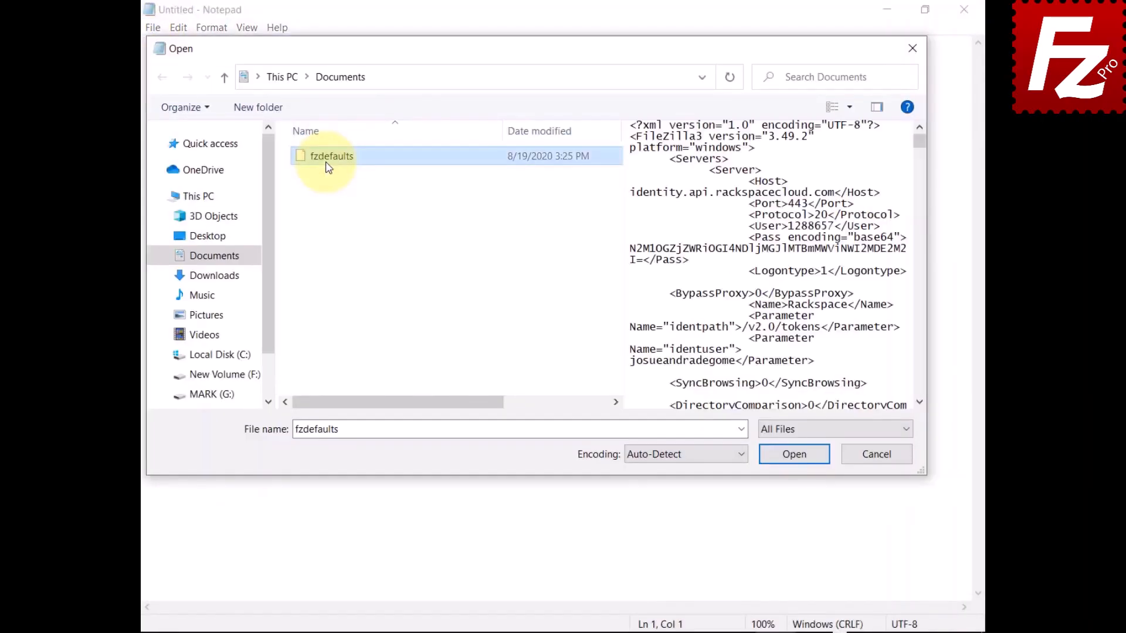
click(791, 458)
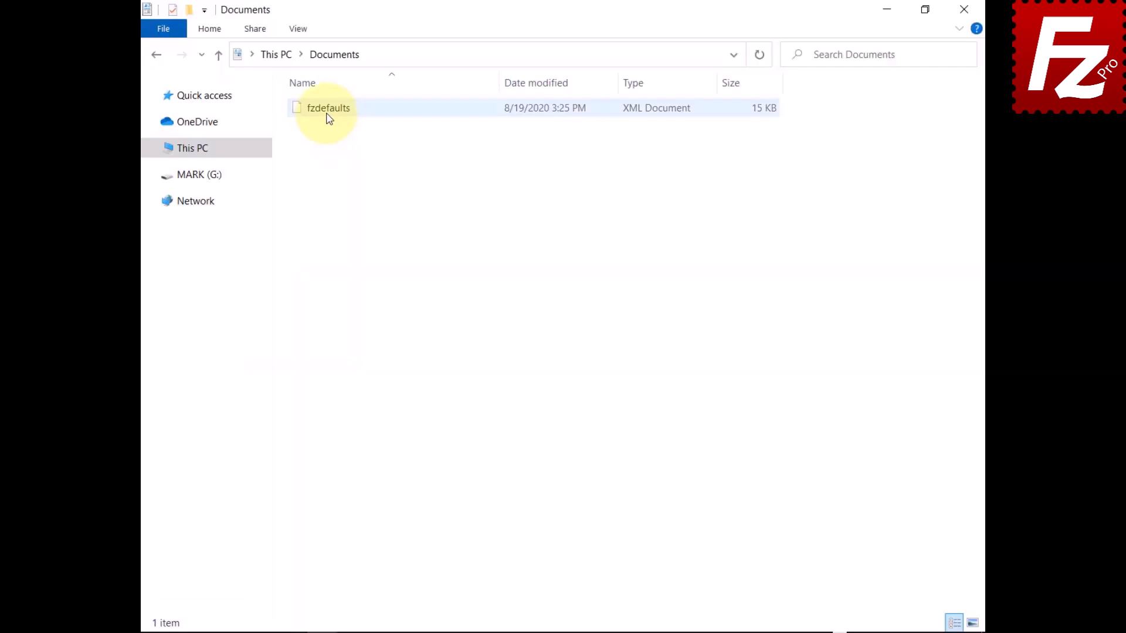
- Copy fzdefaults into %ProgramFiles%\Filezilla Pro, approving the administrator prompt
right_click(328, 117)
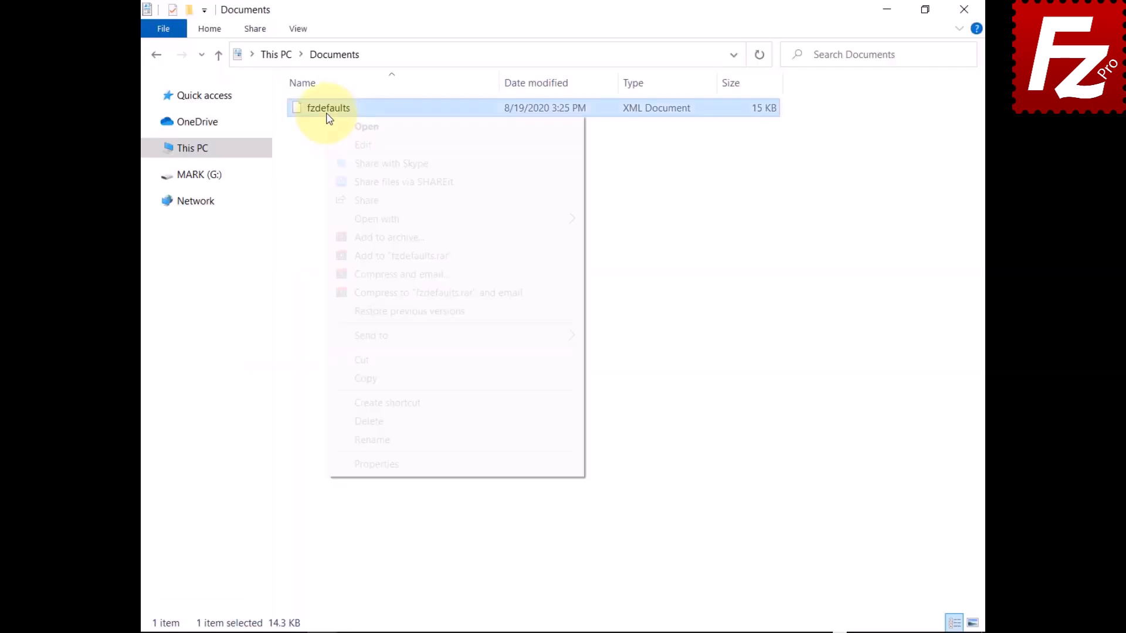
click(343, 378)
click(691, 55)
text(%)
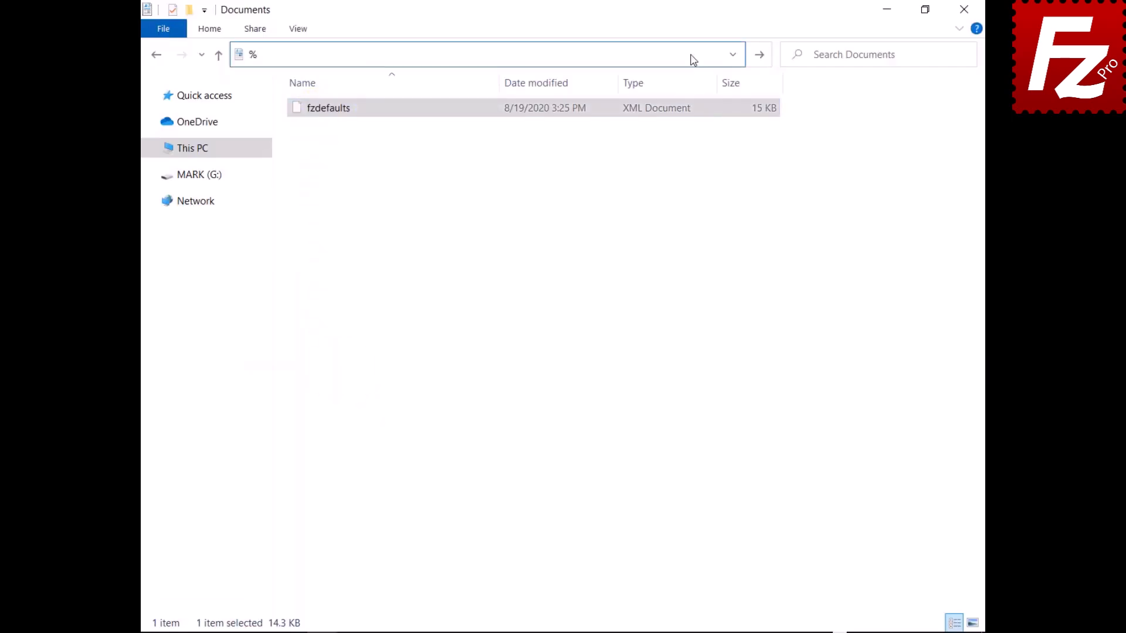
text(ProgramFiles%\Filezilla Pro)
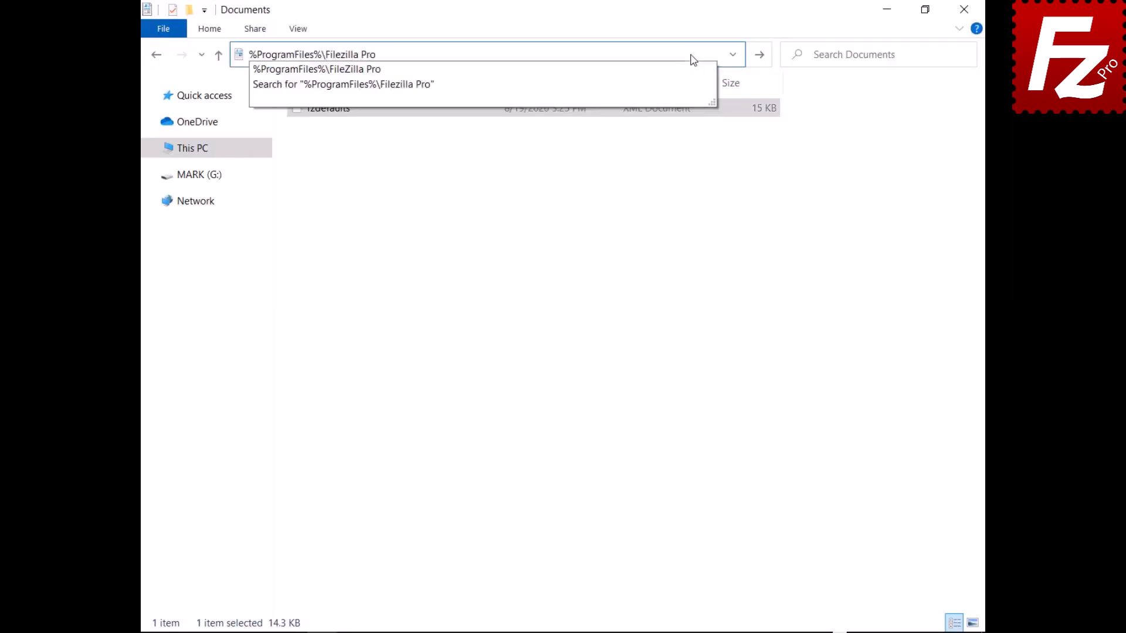
key(Return)
right_click(431, 567)
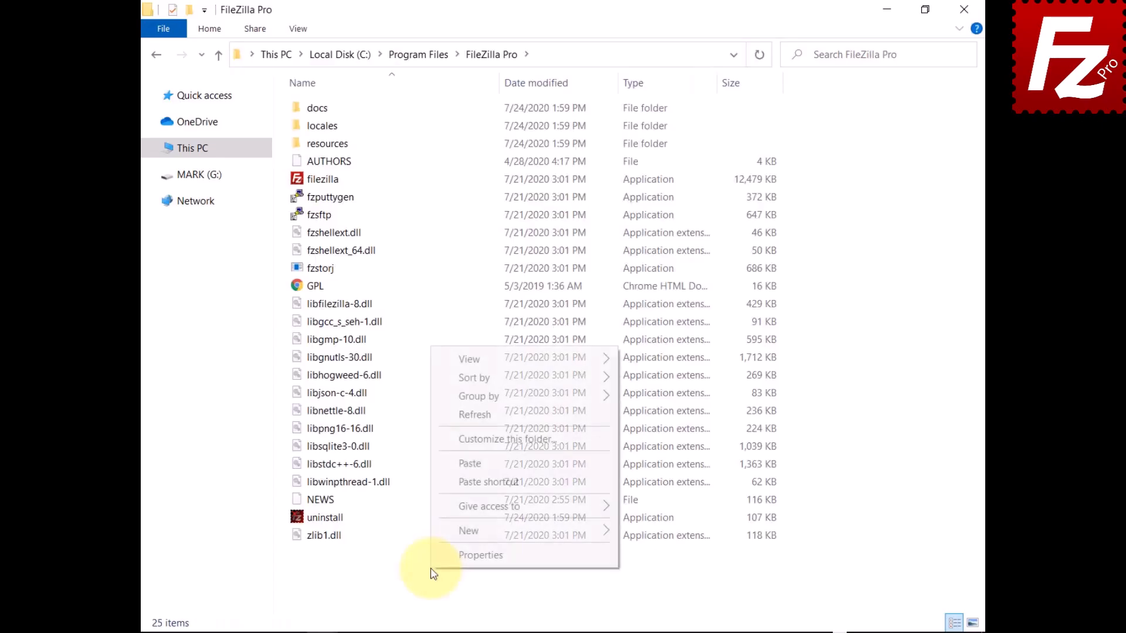
click(464, 465)
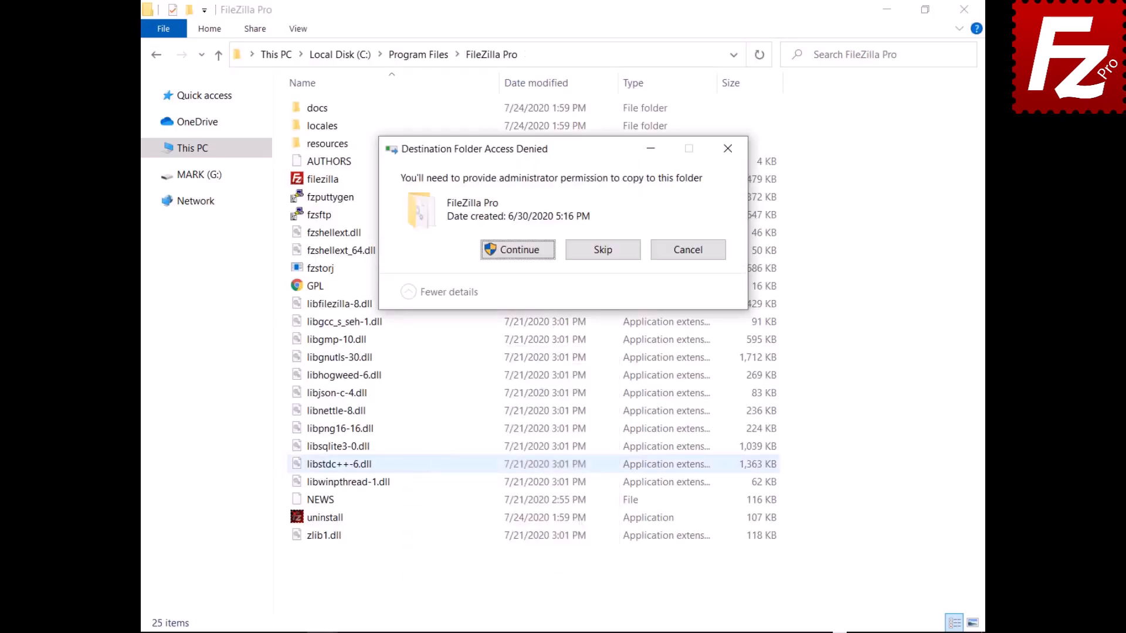
click(520, 262)
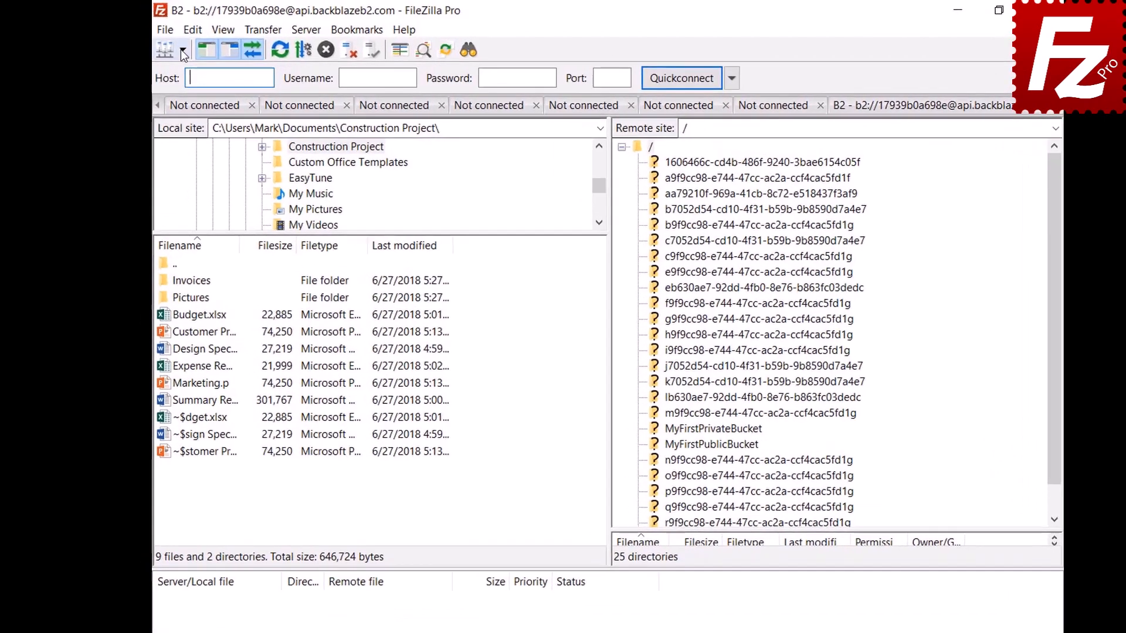
- Connect to the Amazon S3 site and open the Interface settings page
click(183, 50)
click(184, 72)
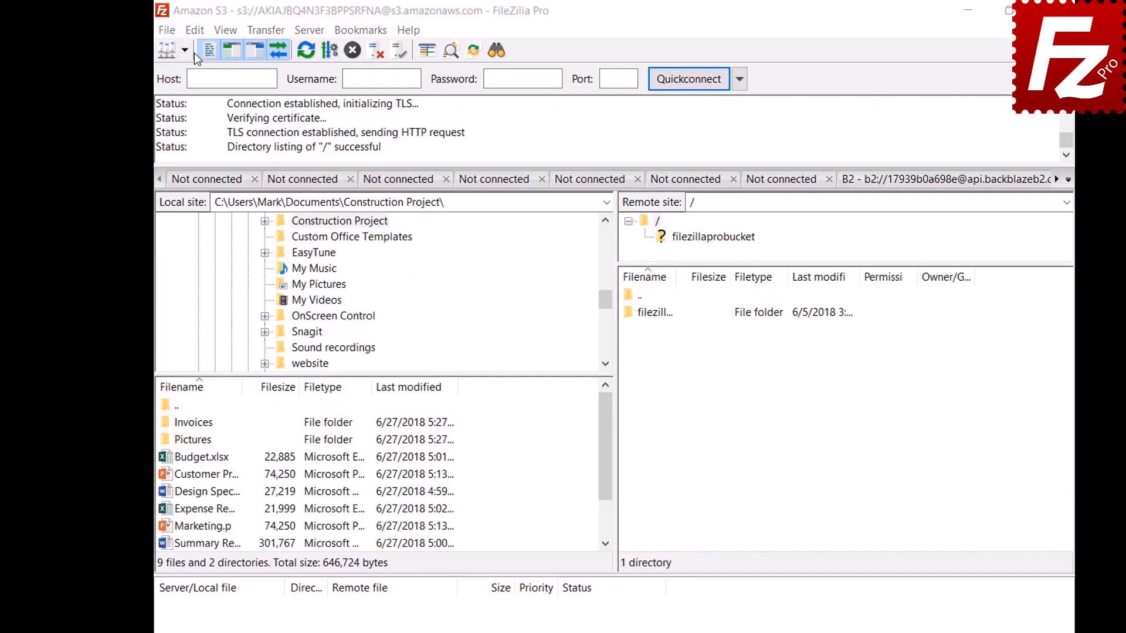
click(195, 30)
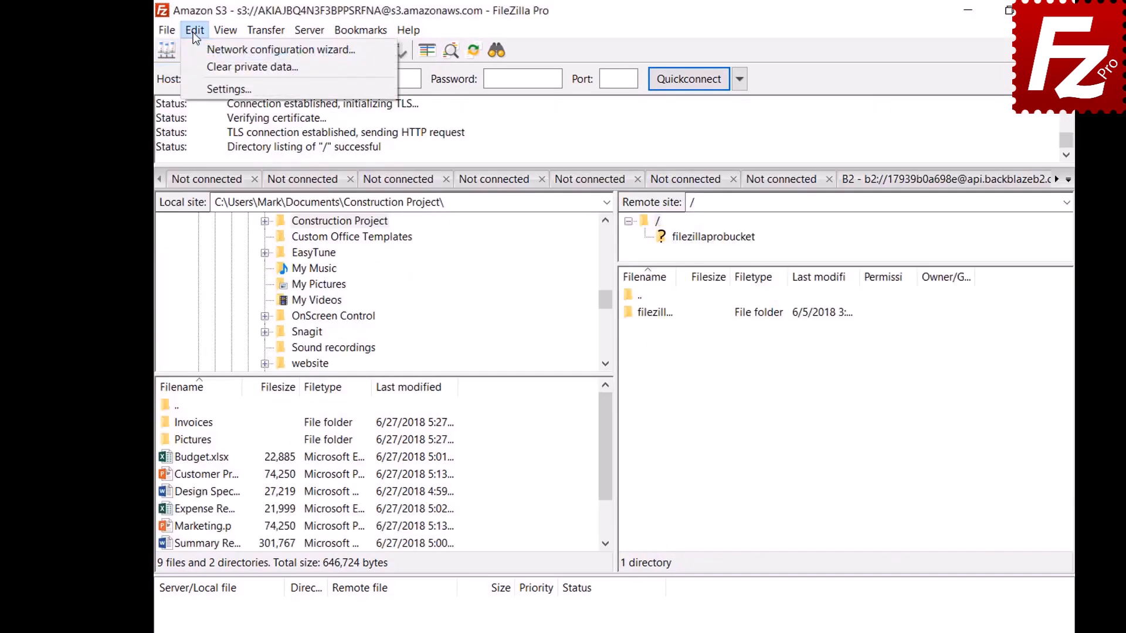
click(197, 93)
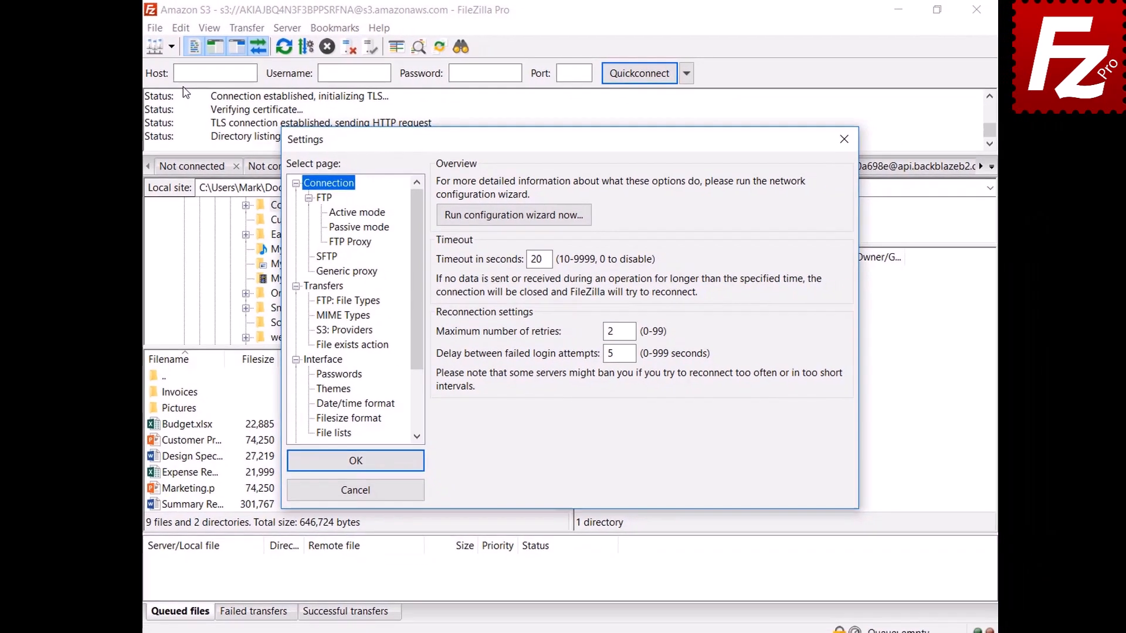
click(307, 359)
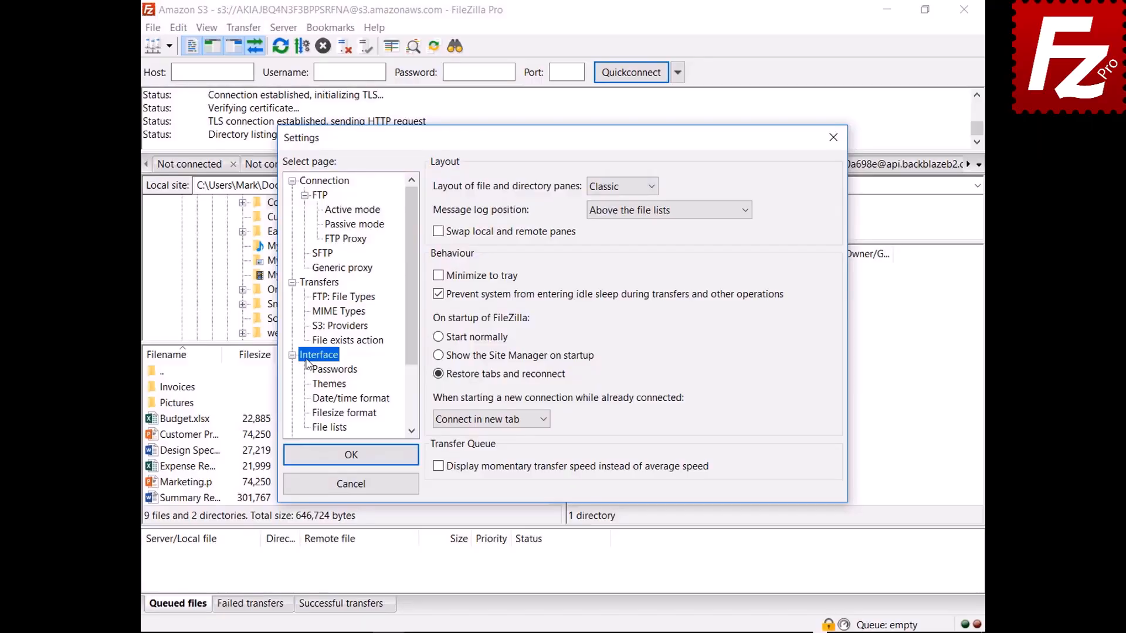
- Preview the Explorer and then the Widescreen pane layouts
click(621, 187)
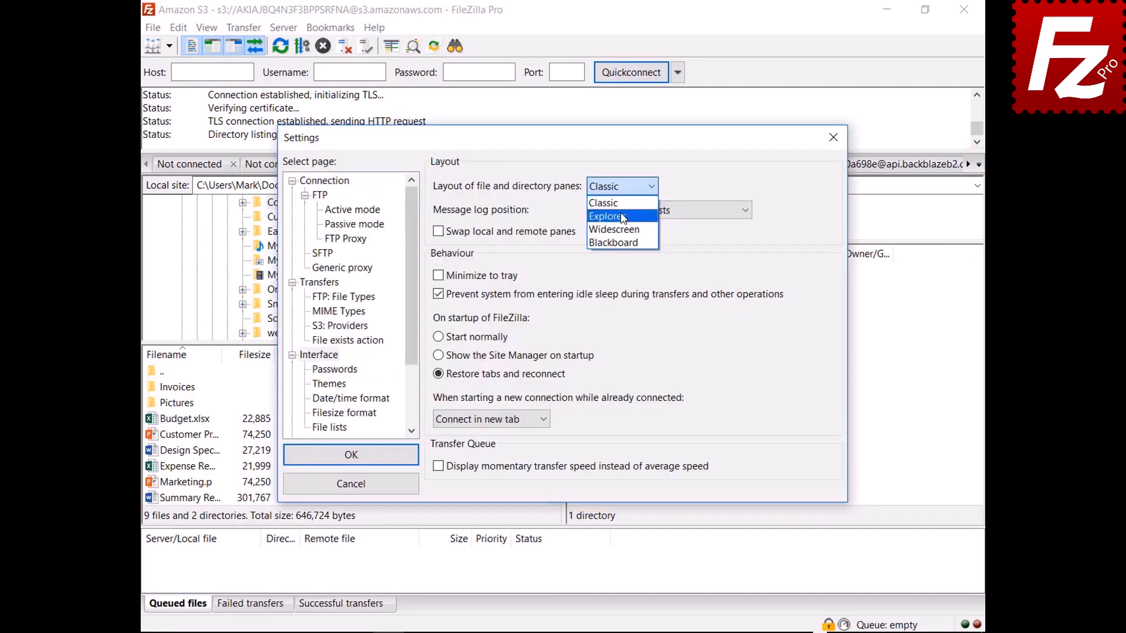
click(621, 212)
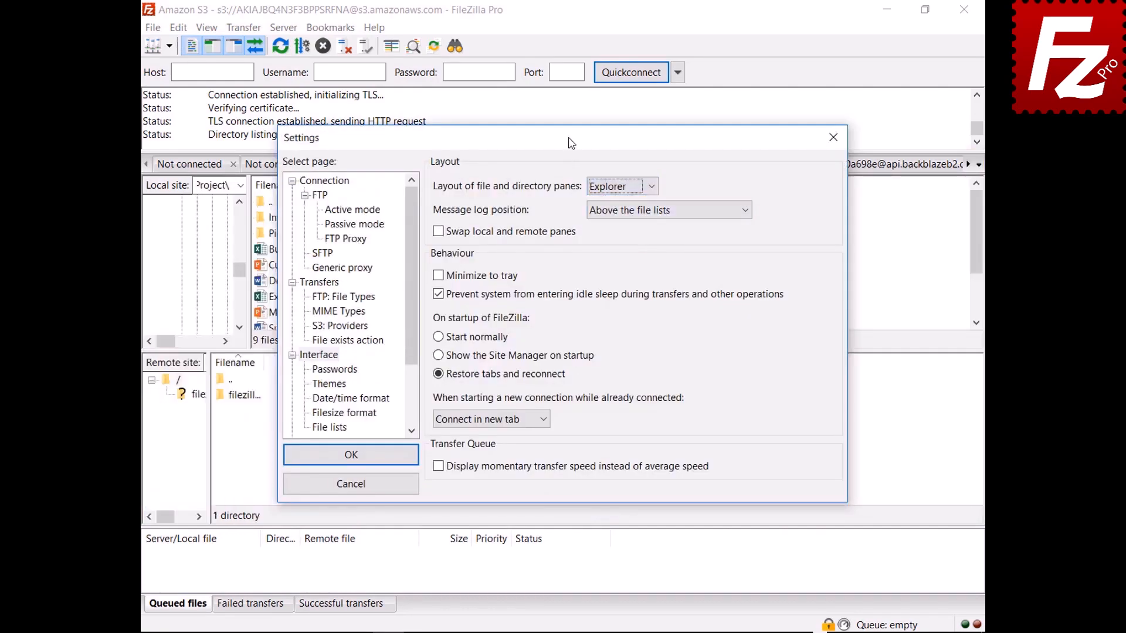
drag(571, 143, 590, 630)
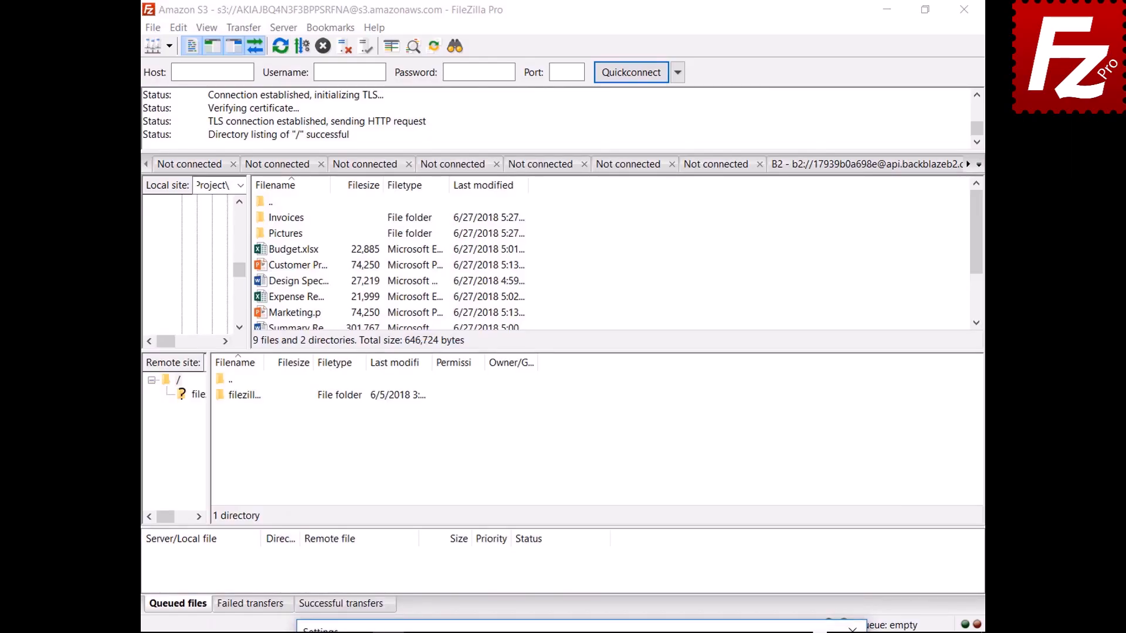
drag(589, 629, 560, 138)
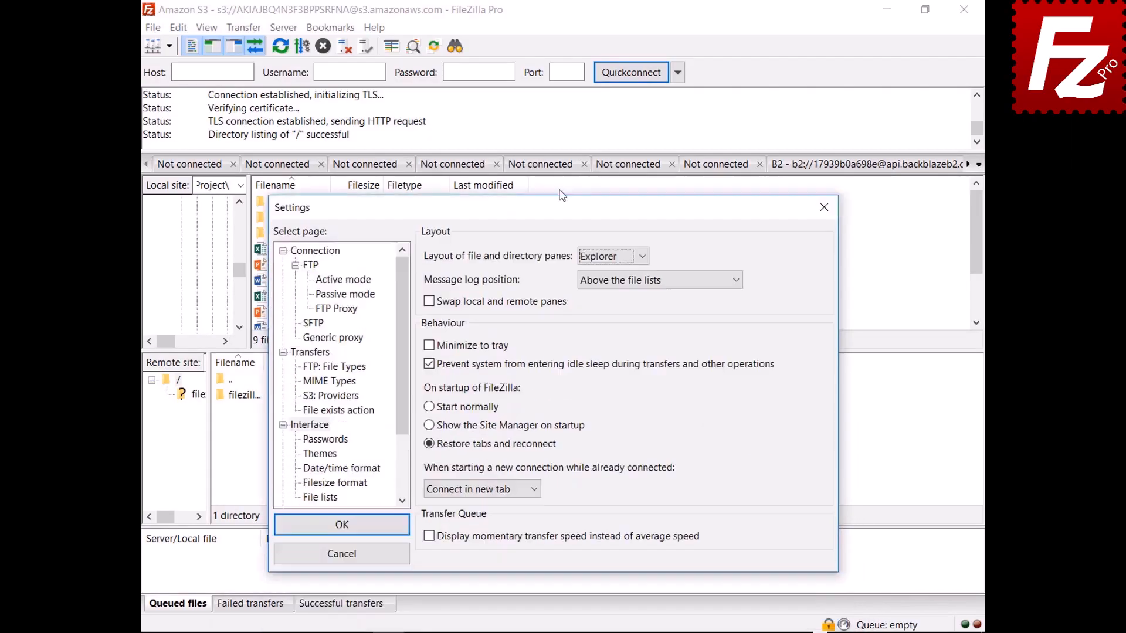
click(611, 188)
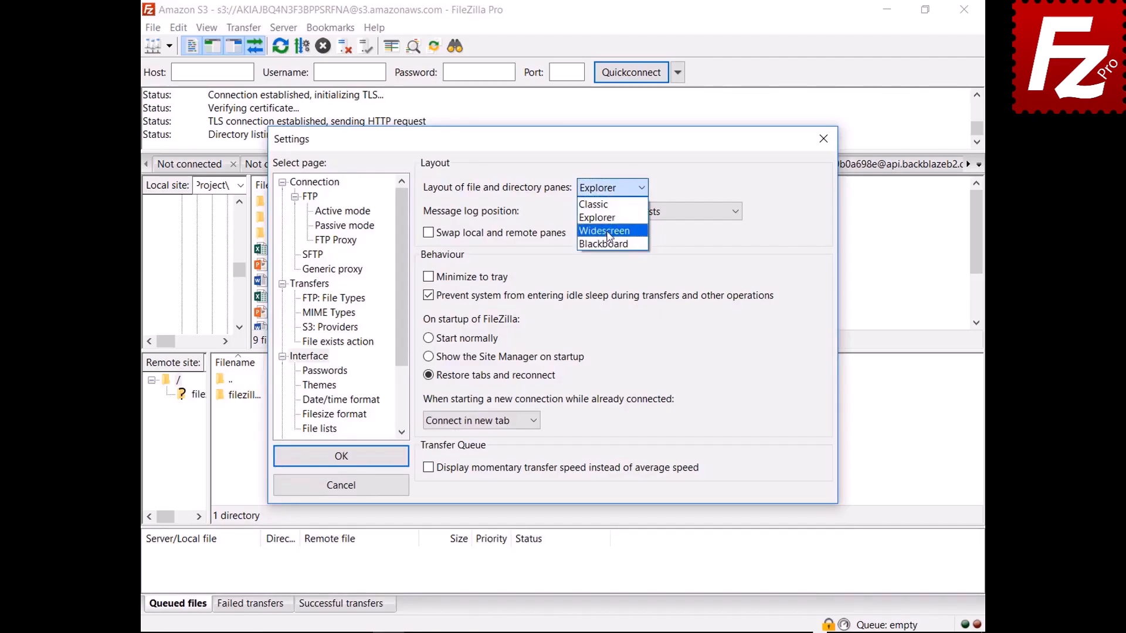
click(604, 231)
mouse_move(568, 150)
mouse_down()
mouse_move(596, 631)
mouse_move(566, 150)
mouse_up()
- Preview the Blackboard layout, then set the layout back to Classic
click(603, 199)
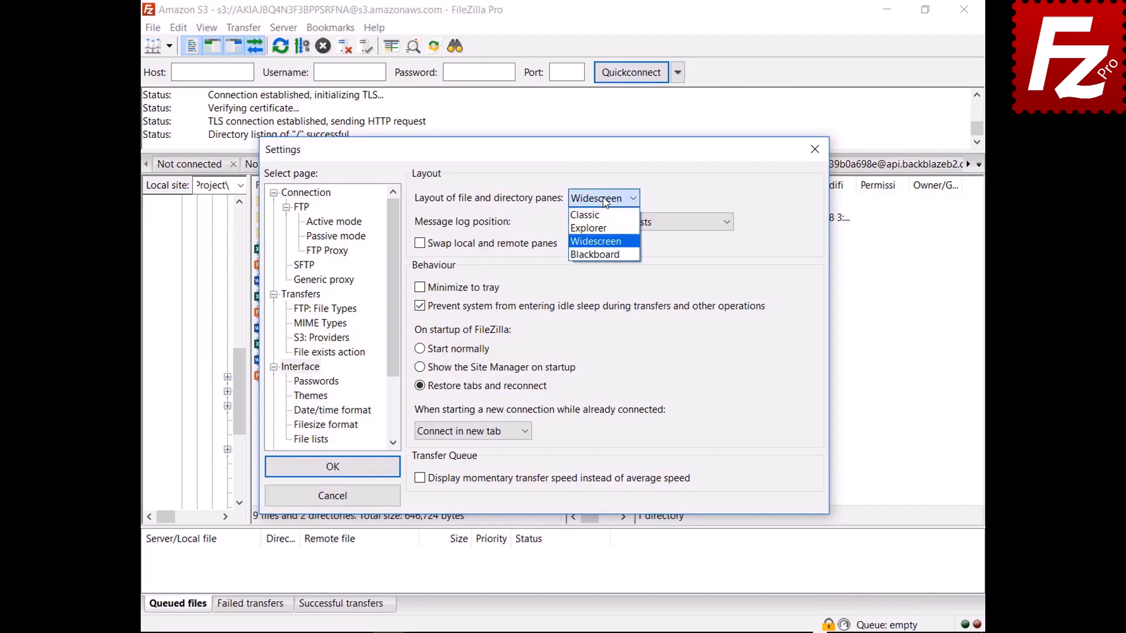
click(599, 256)
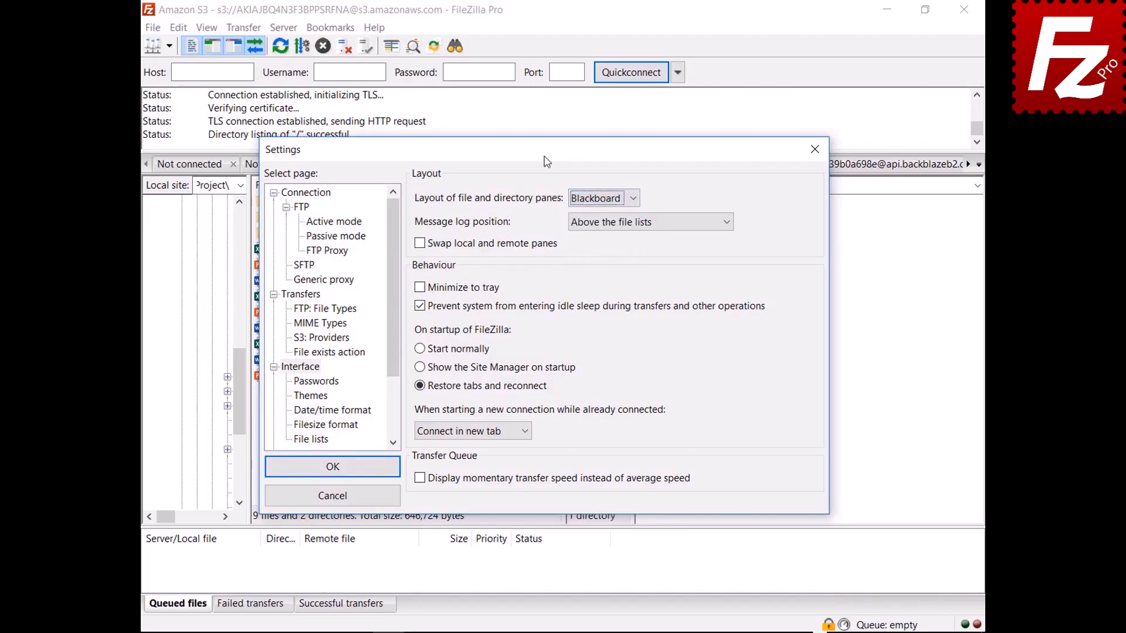
drag(544, 159, 546, 632)
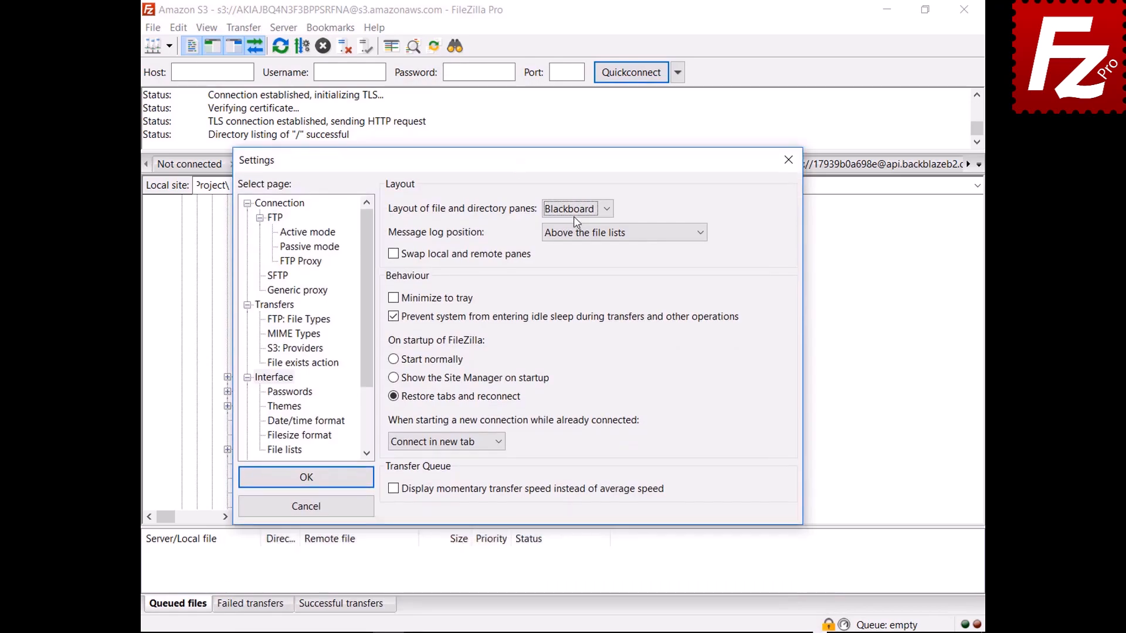
click(575, 209)
click(574, 226)
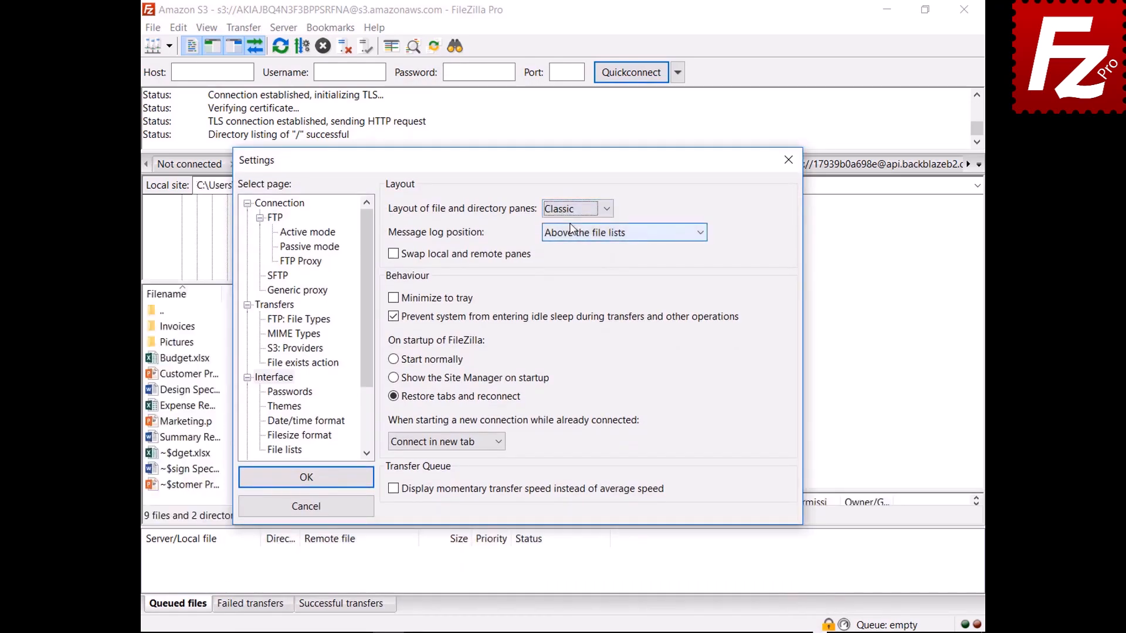
click(605, 233)
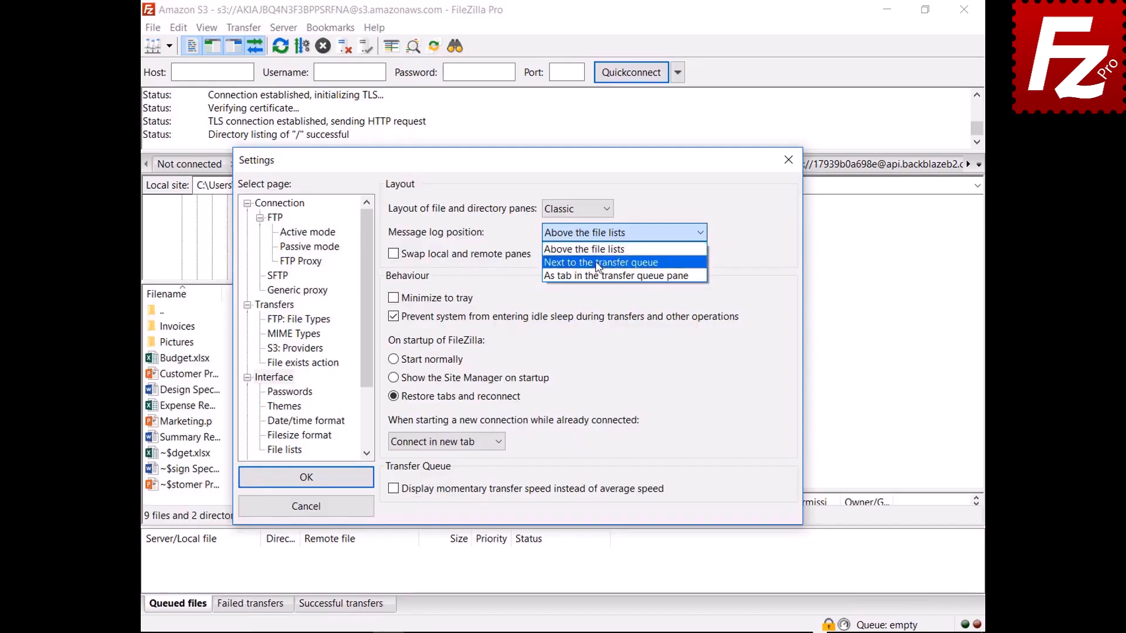
click(598, 255)
drag(524, 166, 547, 122)
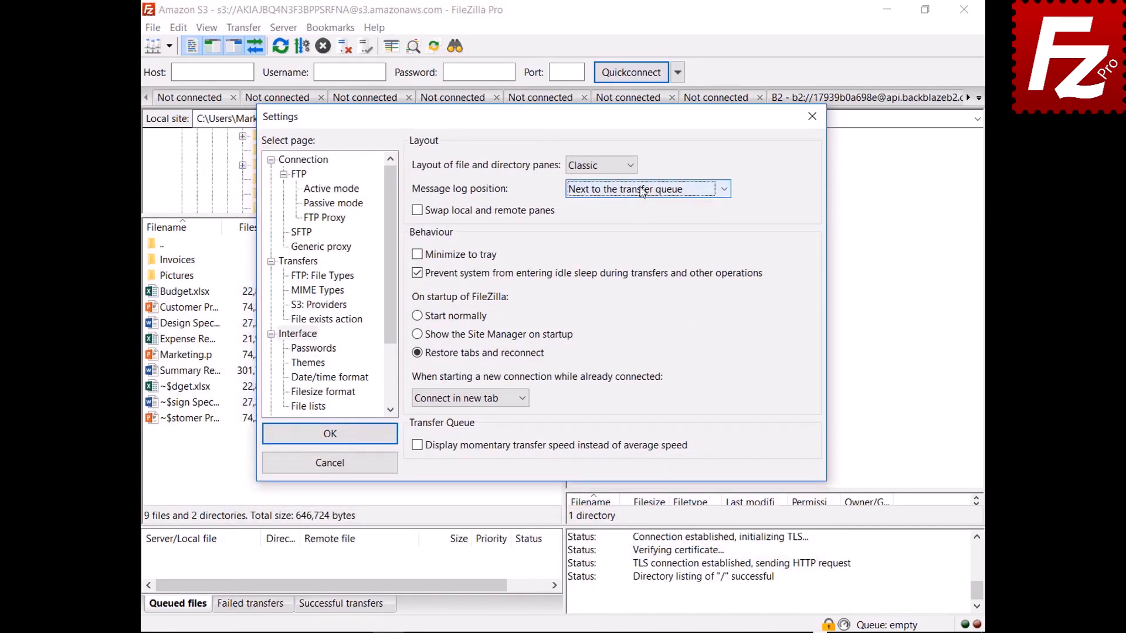
click(642, 191)
click(636, 233)
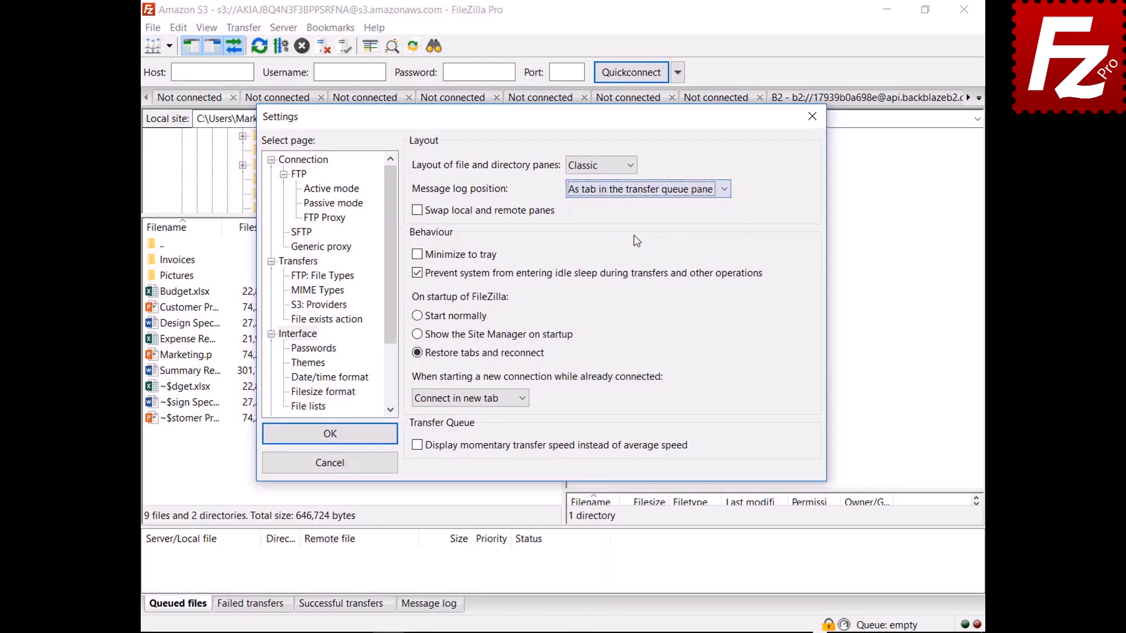
drag(562, 117, 575, 629)
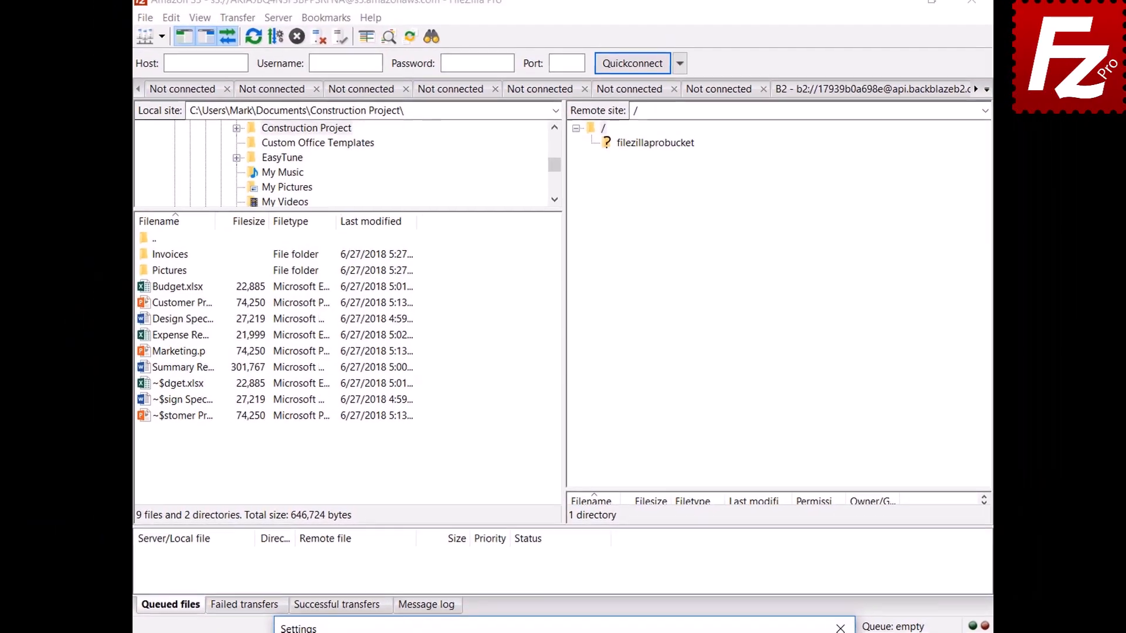
drag(592, 603, 591, 136)
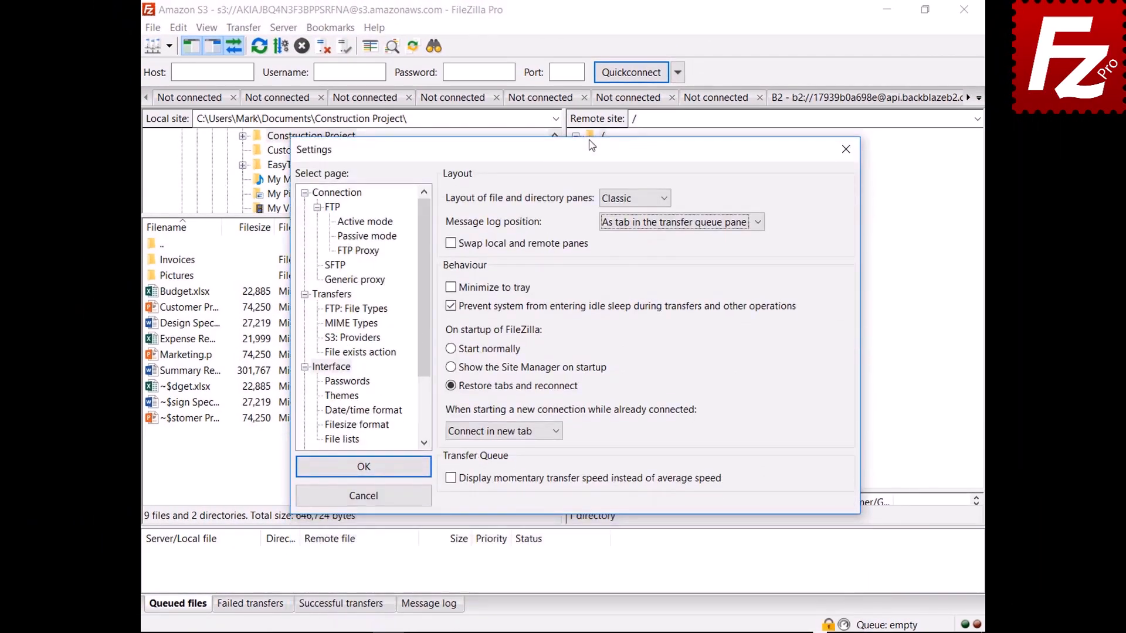
click(451, 287)
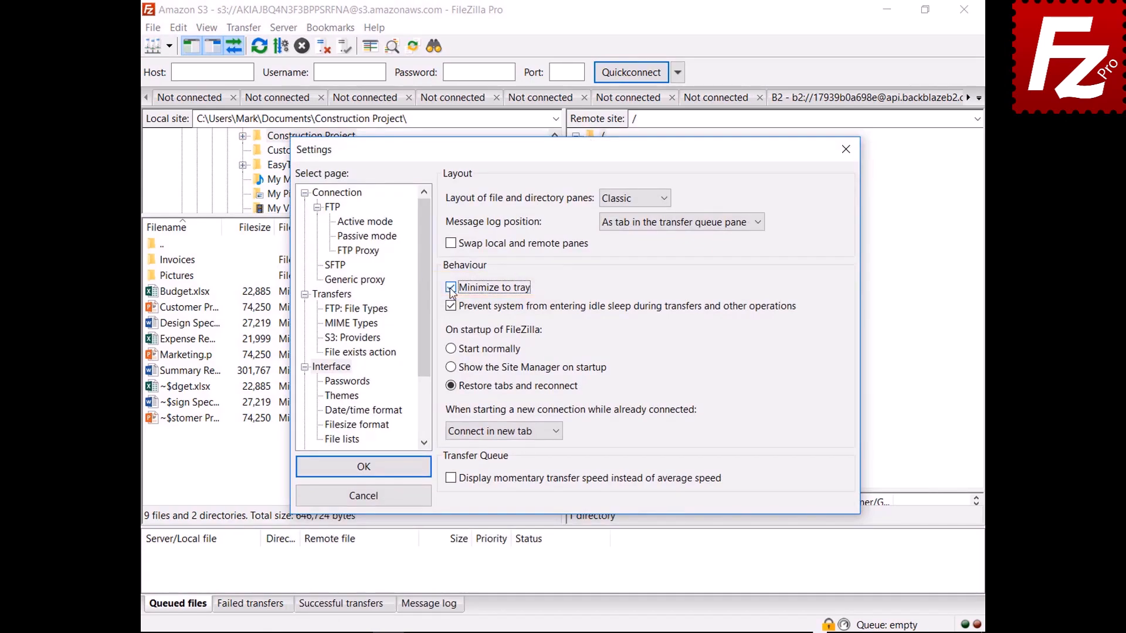
click(362, 468)
click(886, 9)
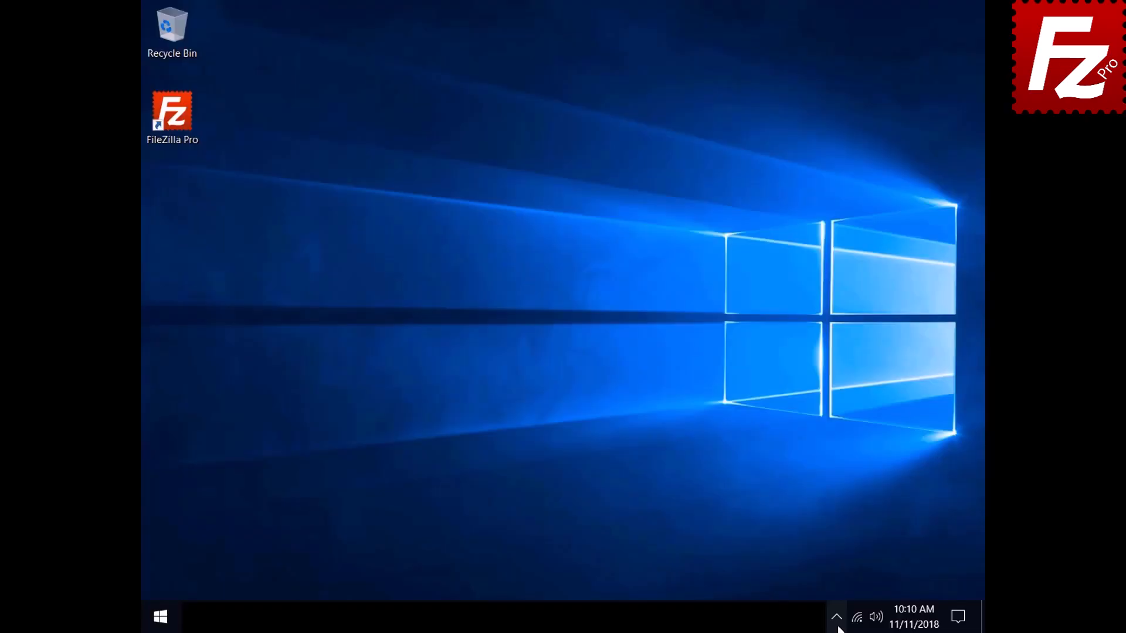
click(837, 621)
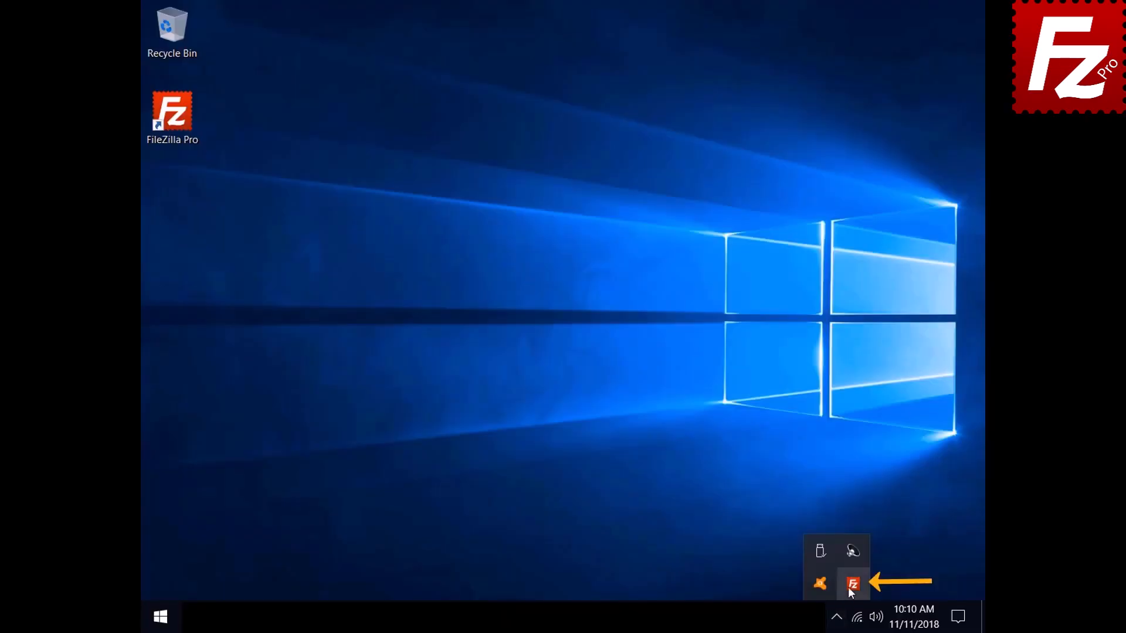
click(848, 587)
click(178, 28)
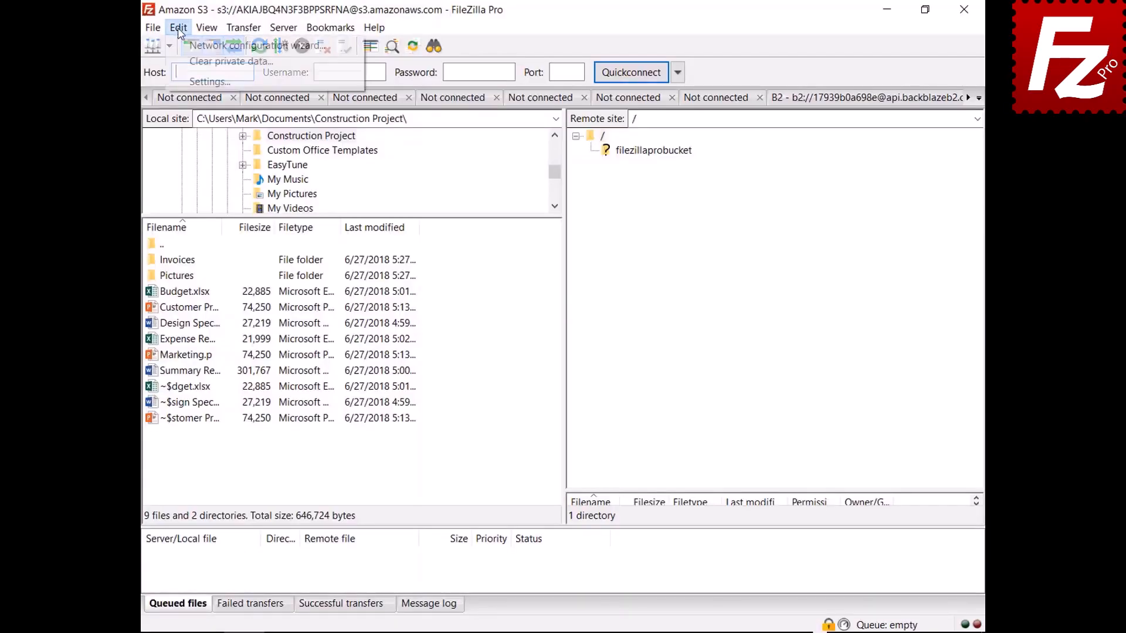
- Change the already-connected behaviour from 'new tab' to 'Connect in current tab'
click(195, 82)
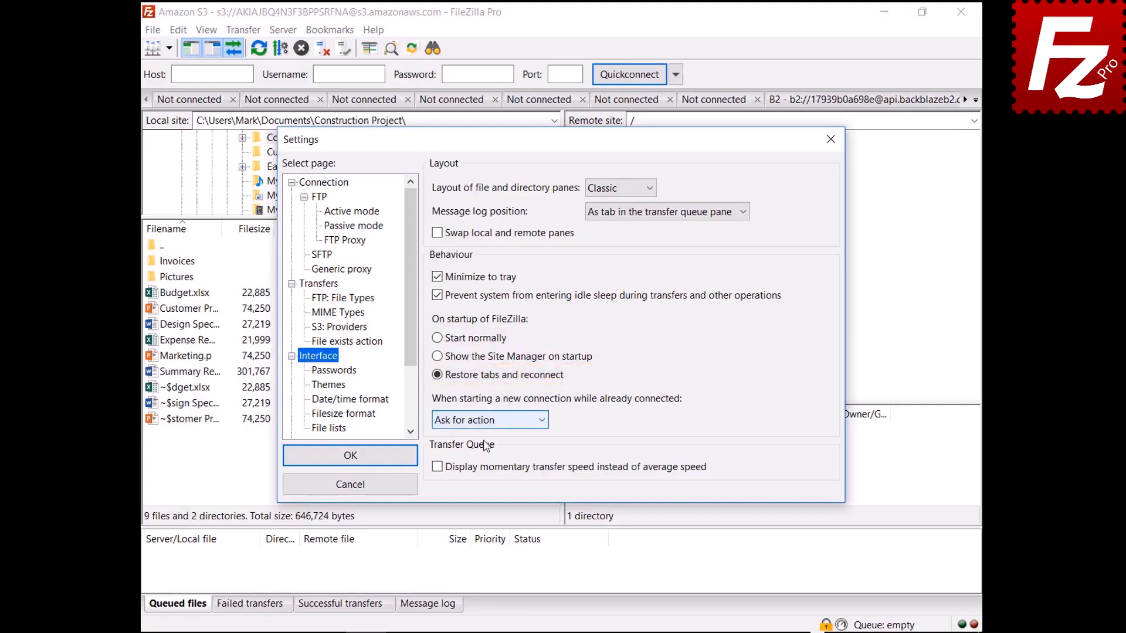
click(484, 421)
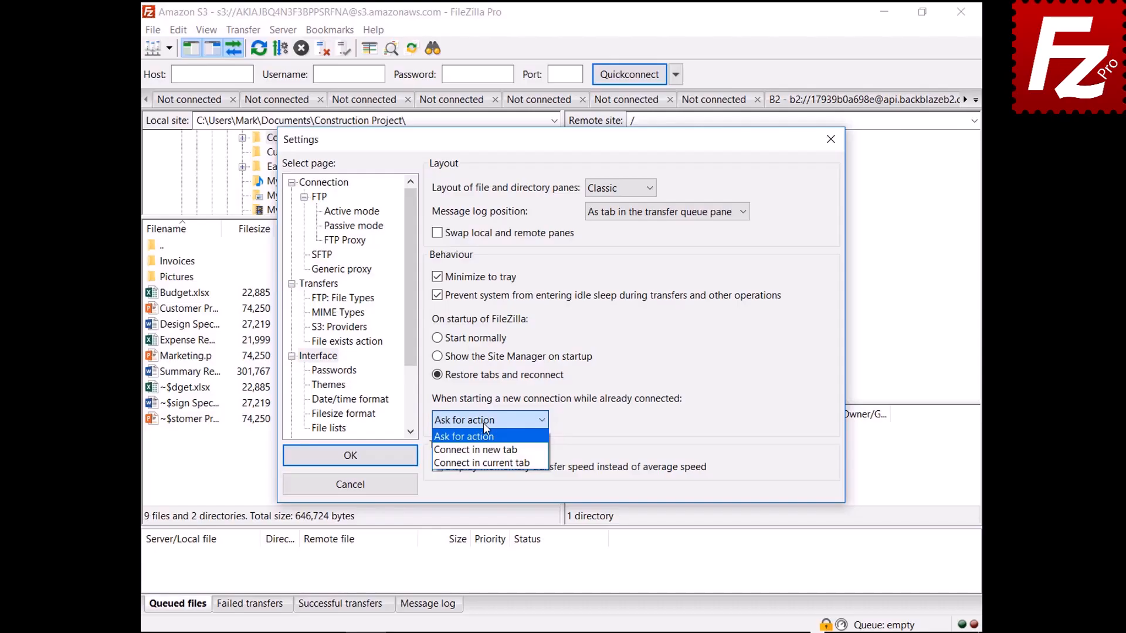
click(483, 452)
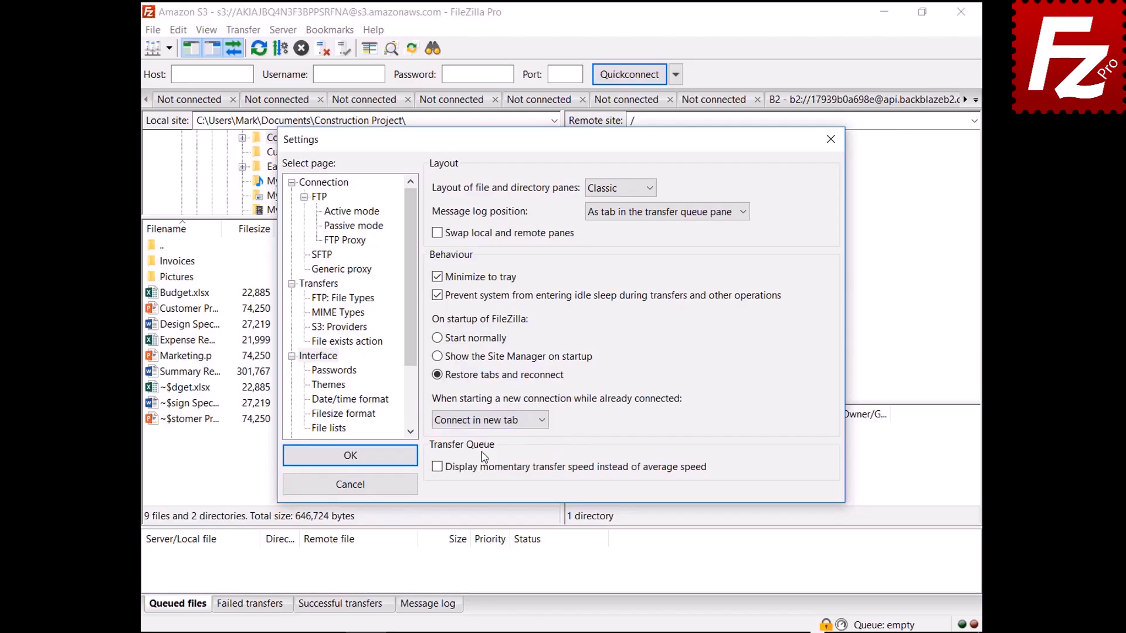
click(485, 419)
click(496, 466)
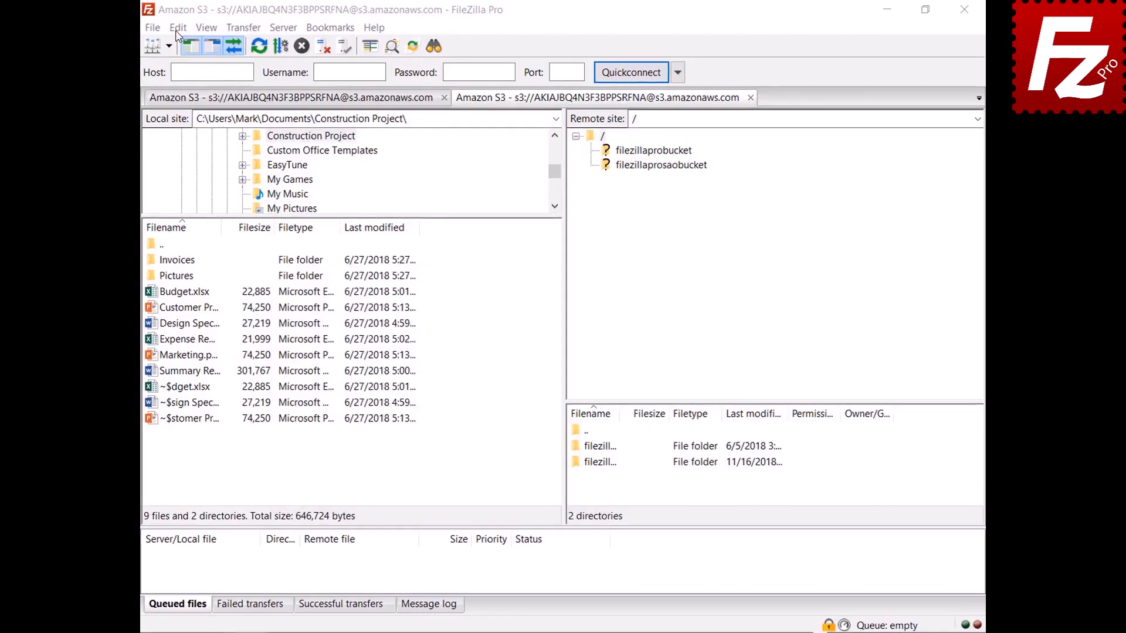
click(177, 29)
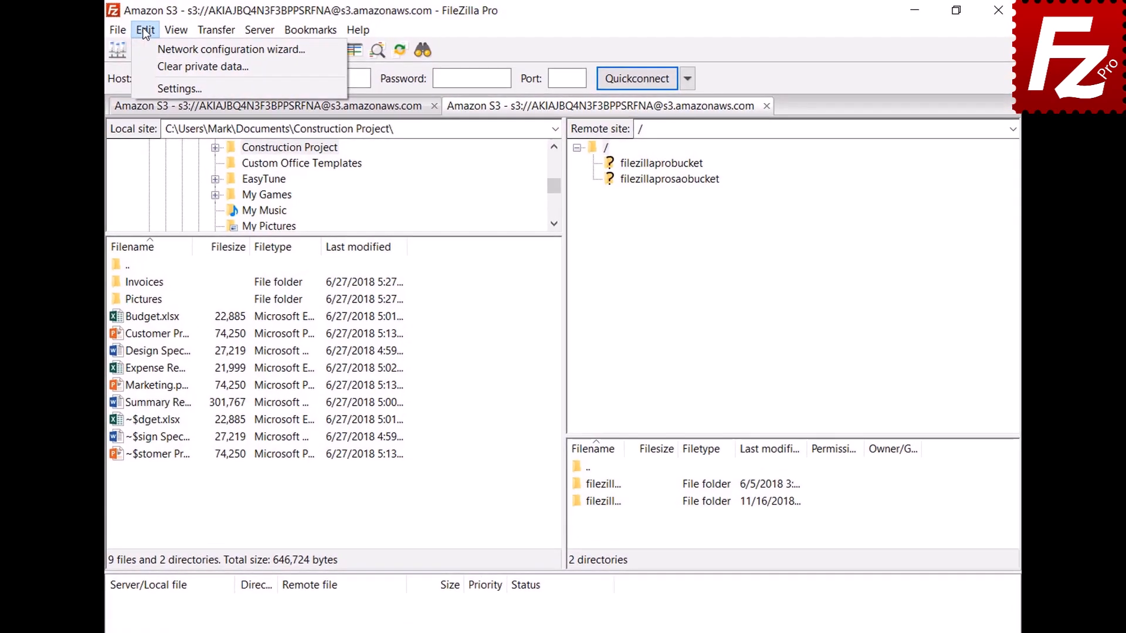
- In Settings > Date/time format, set a custom date format %B %d %Y and time format %H:%M:%S
click(184, 84)
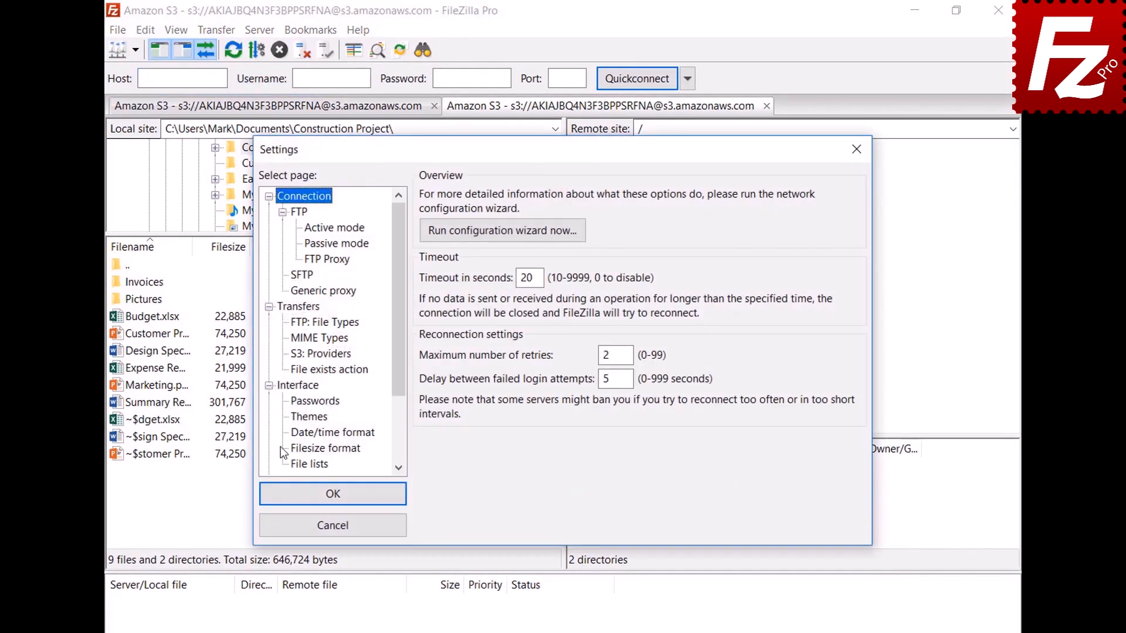
click(295, 434)
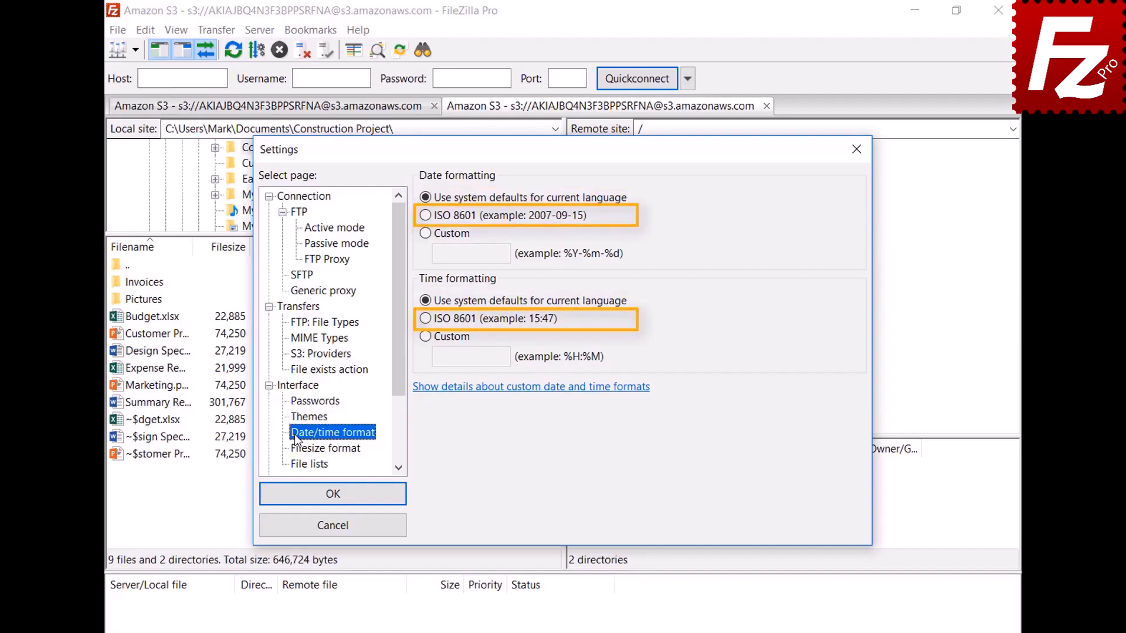
click(425, 234)
text(%B %d %Y)
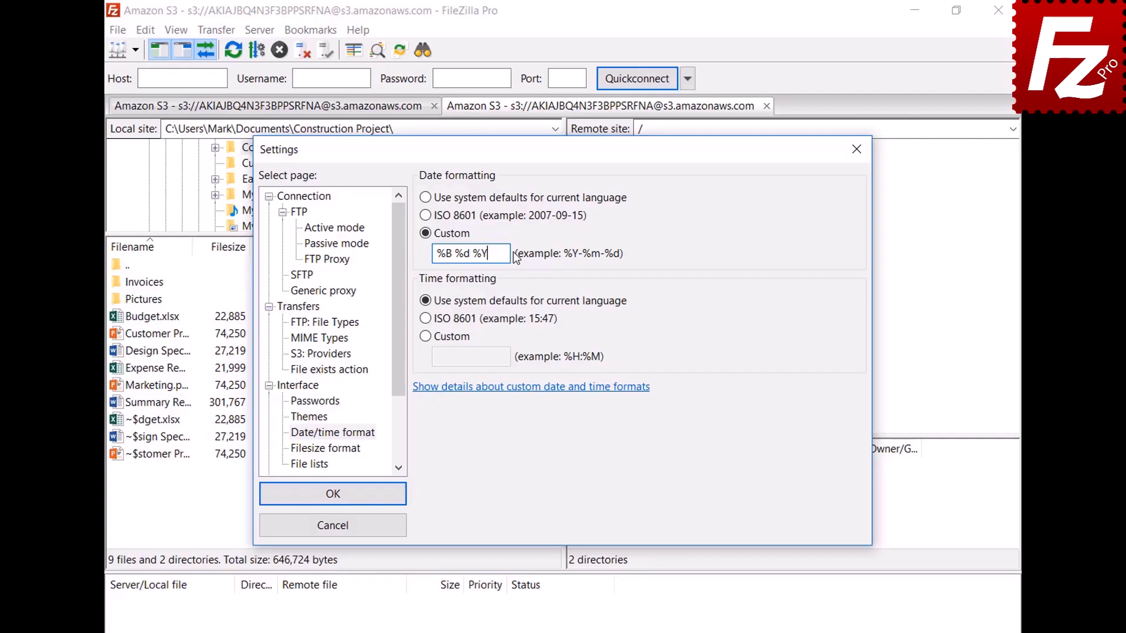
click(425, 337)
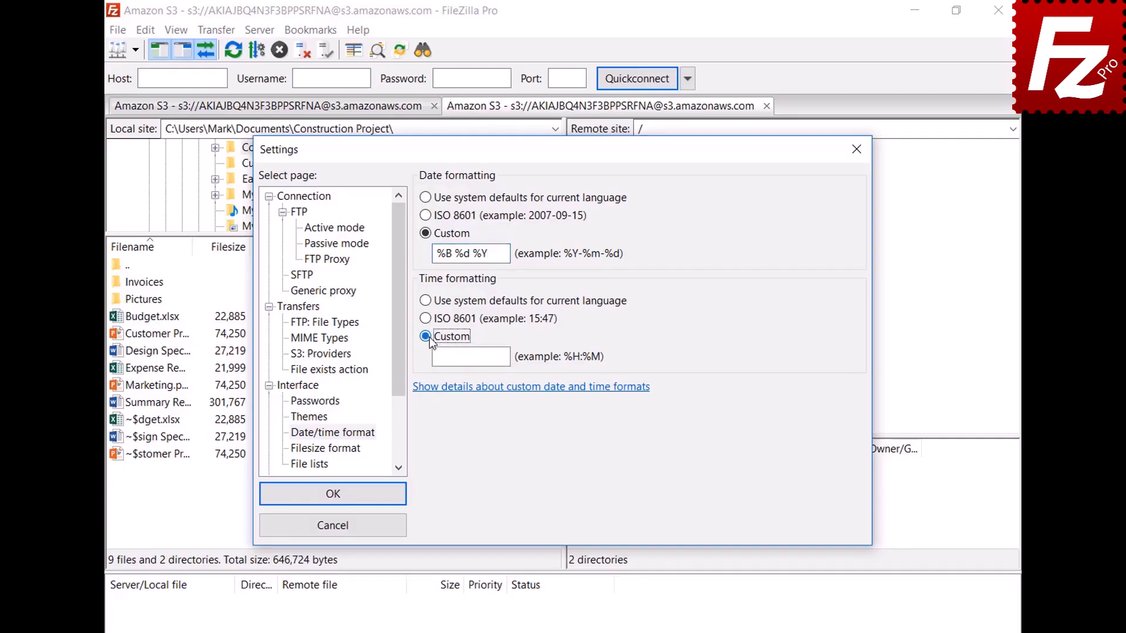
text(%H:%M:%S)
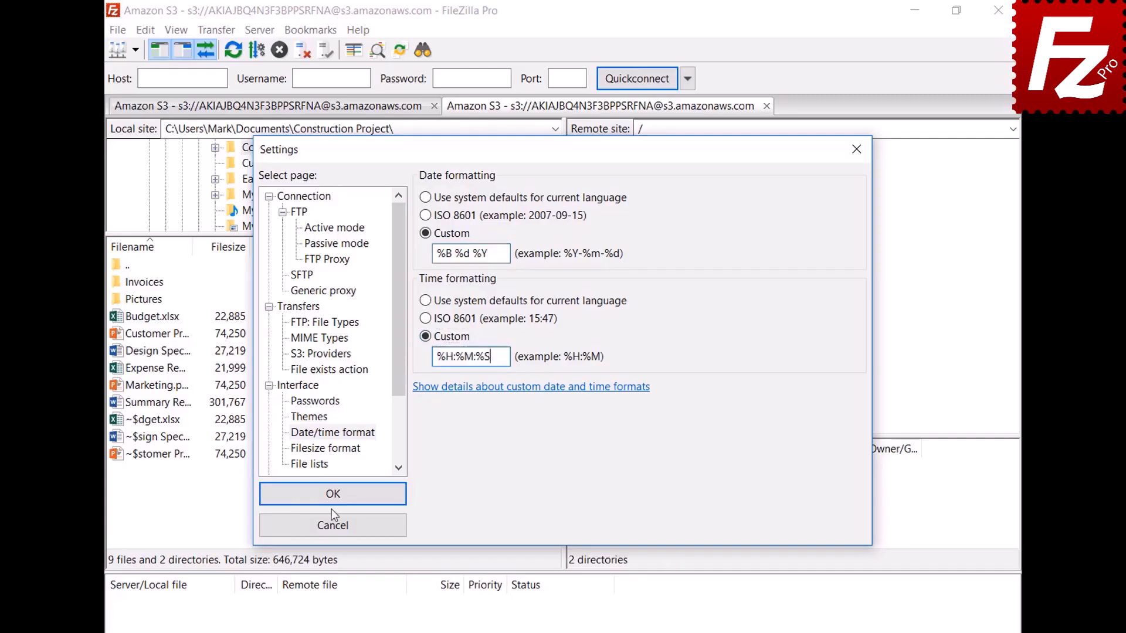
click(332, 494)
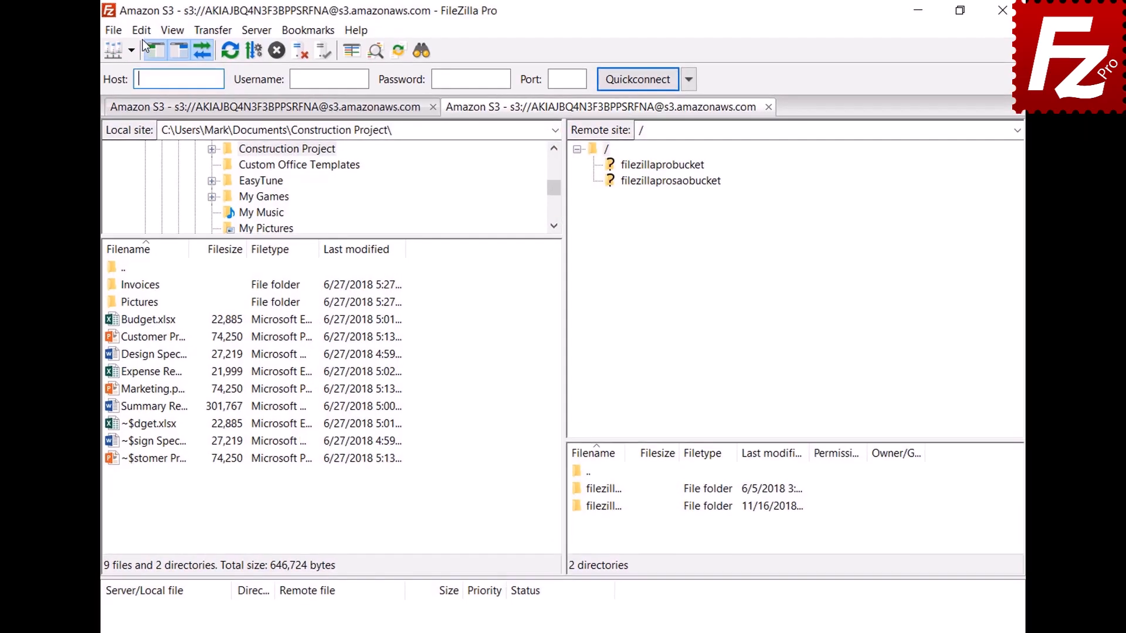
click(145, 30)
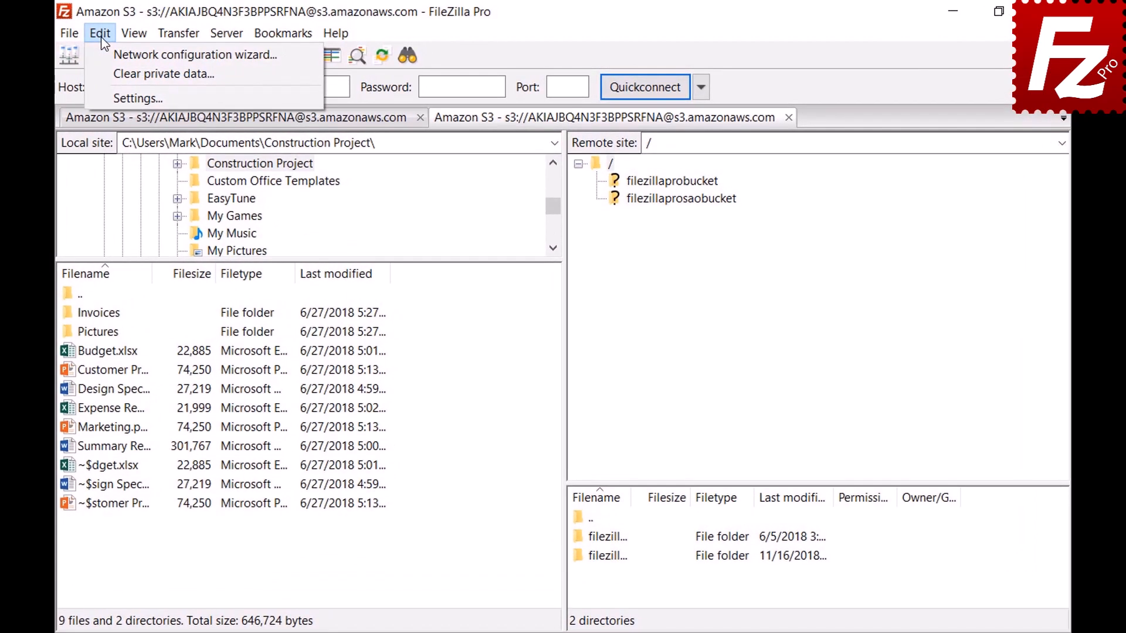
- Show file sizes with decimal prefixes using SI symbols and 2 decimal places, keeping the thousands separator
click(107, 91)
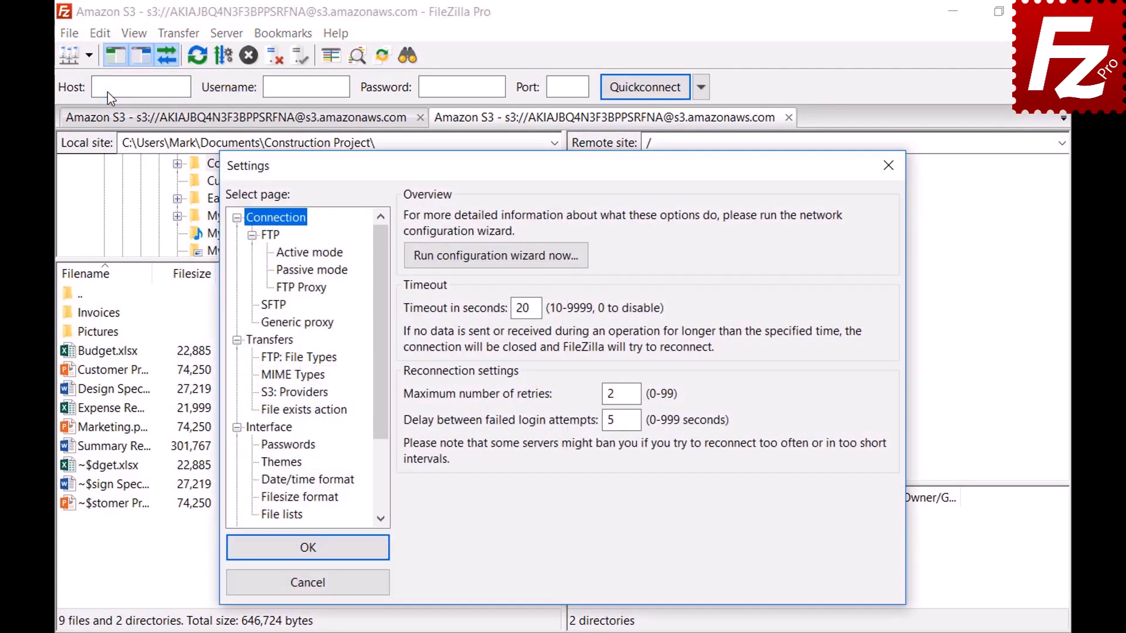
click(266, 499)
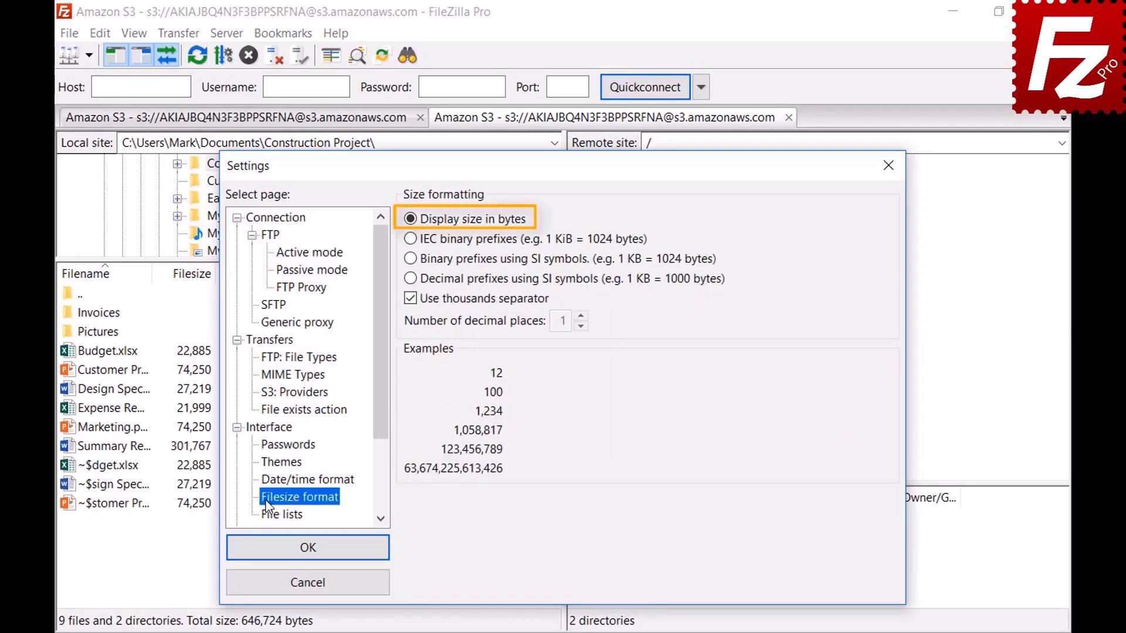
click(411, 299)
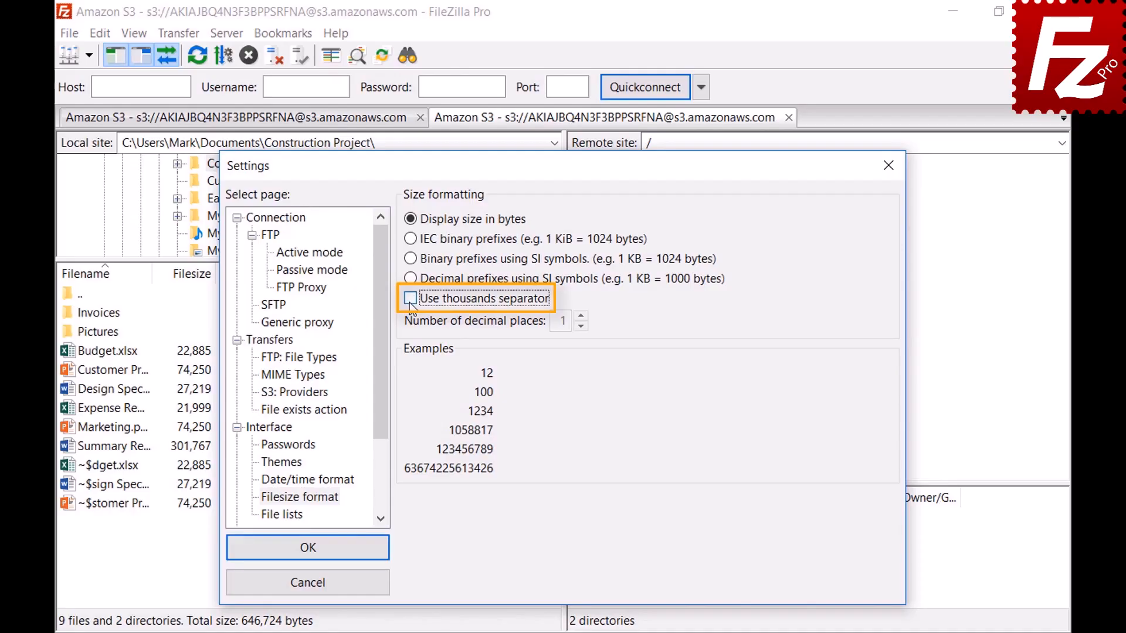
click(410, 300)
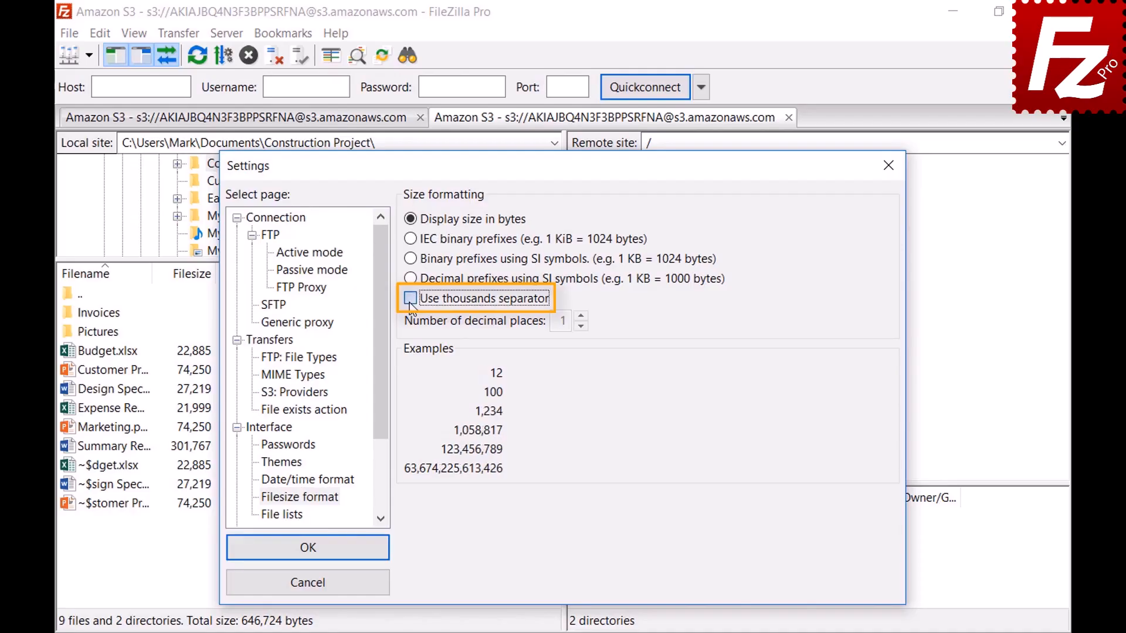
click(409, 240)
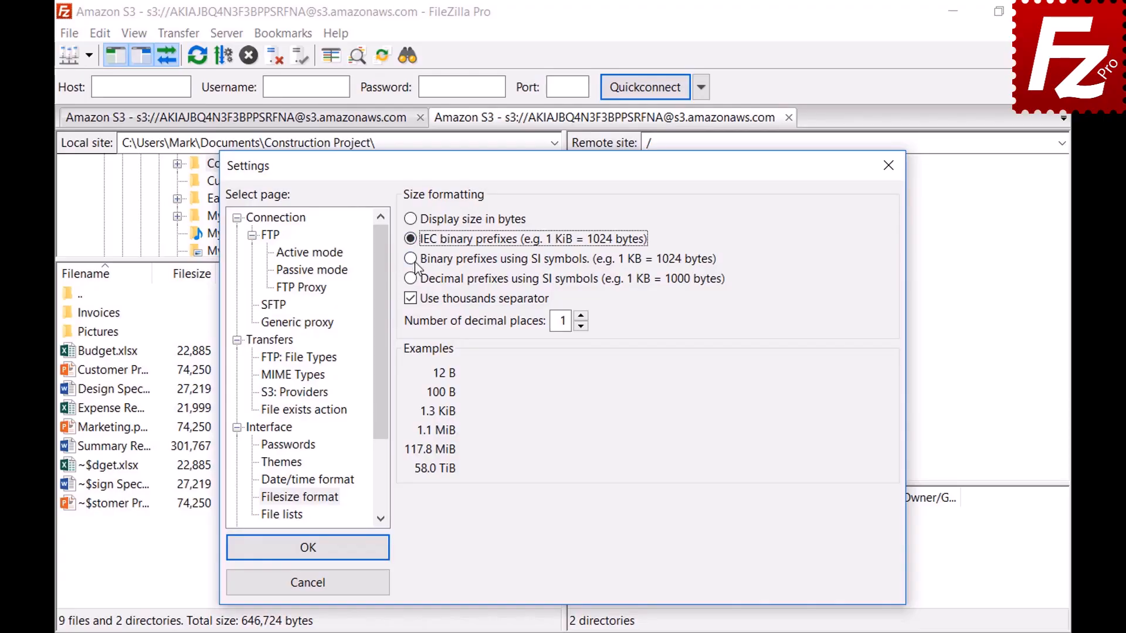
click(411, 260)
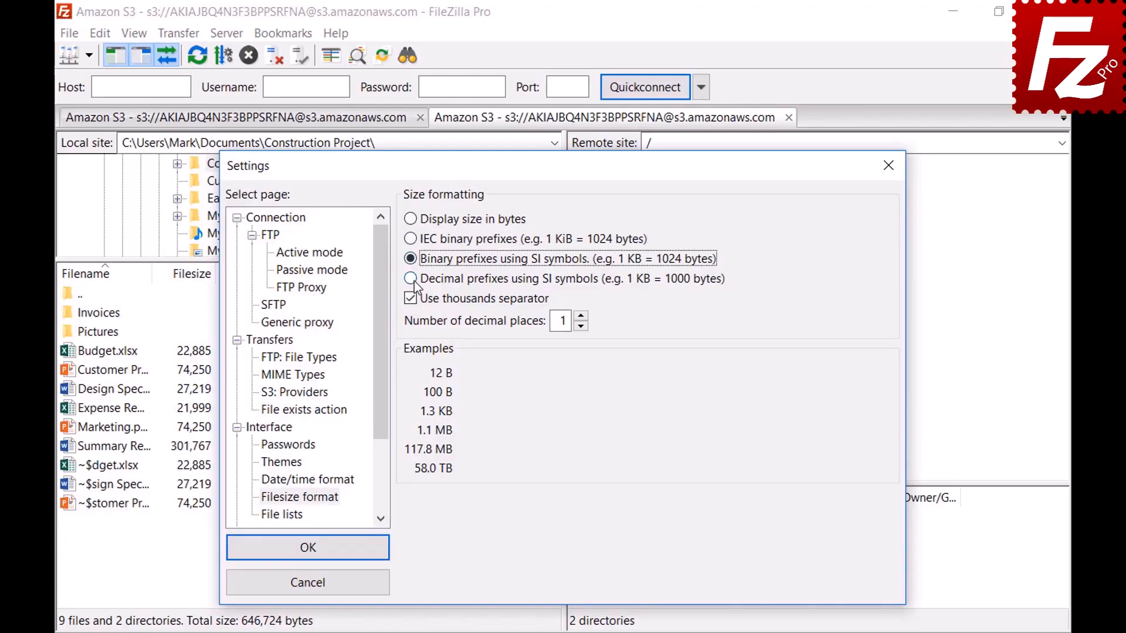
click(411, 280)
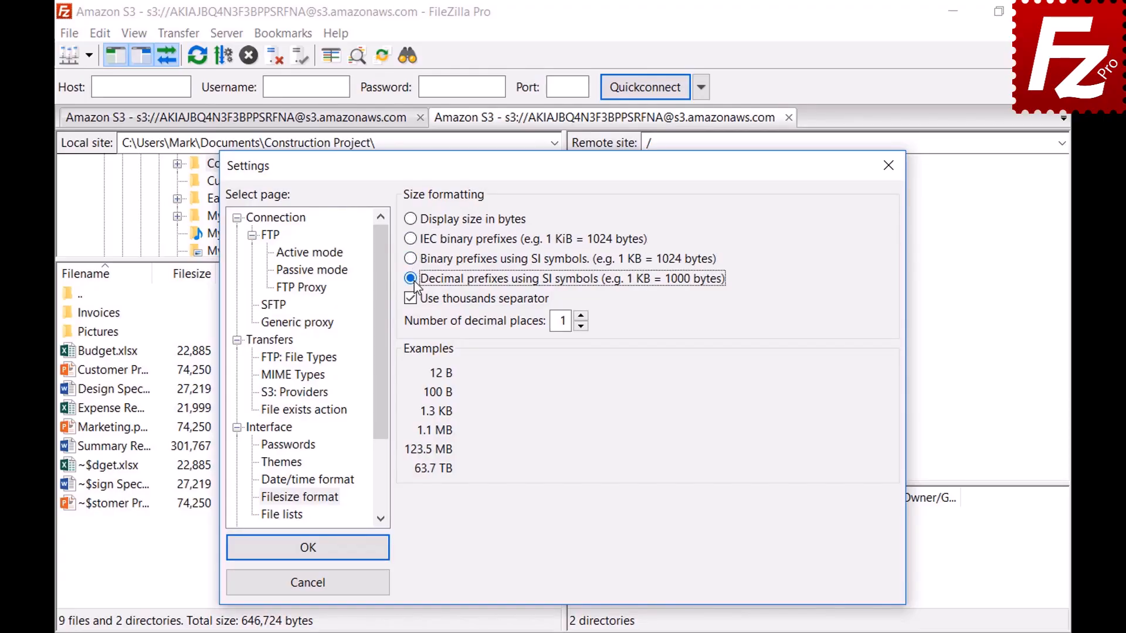
click(580, 316)
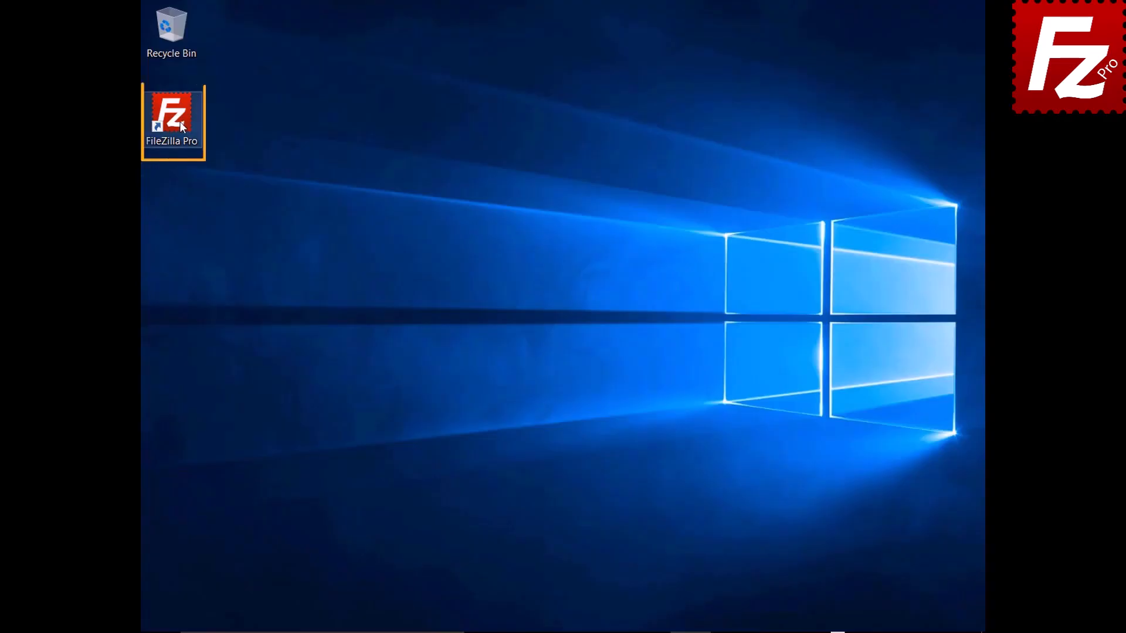
- Launch FileZilla Pro and enable Site Manager data synchronization over FTP
double_click(179, 122)
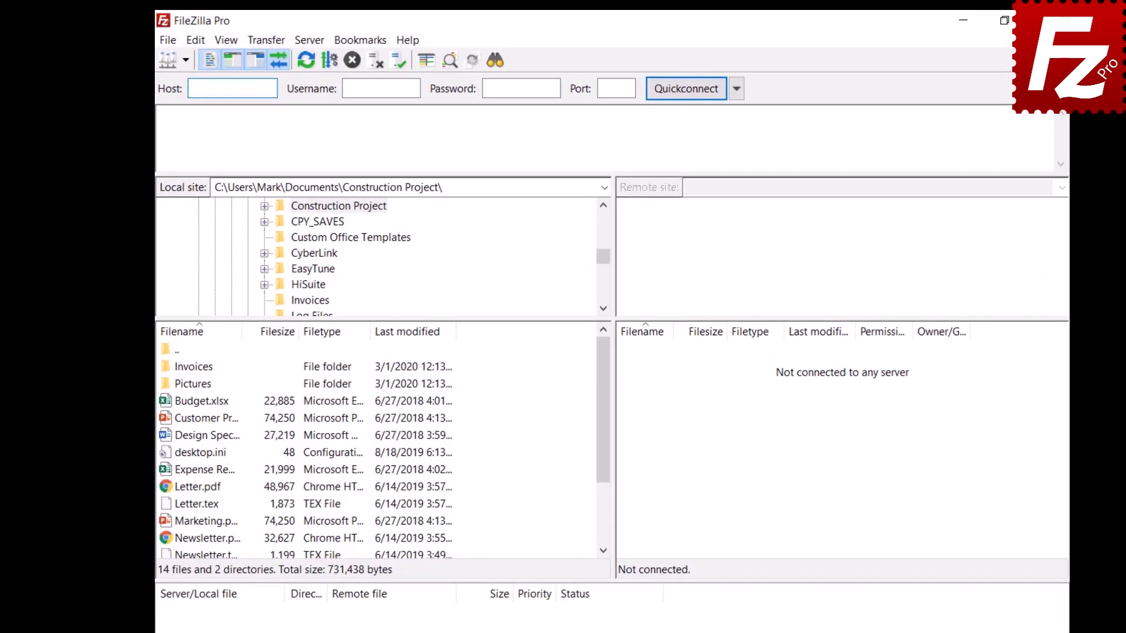
click(169, 43)
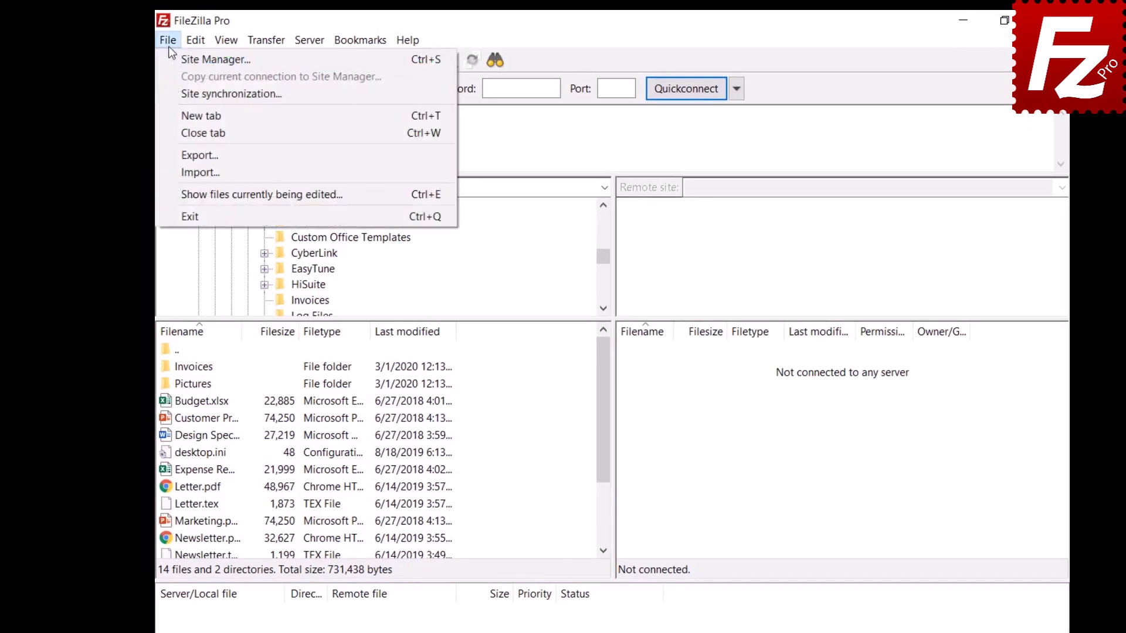
click(175, 92)
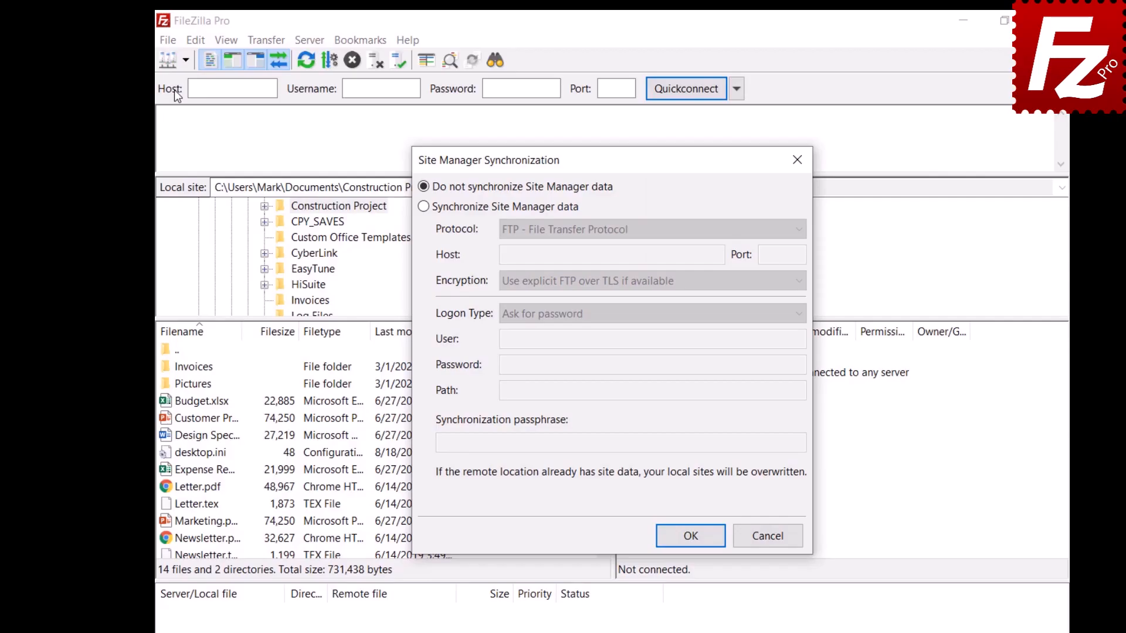
click(423, 208)
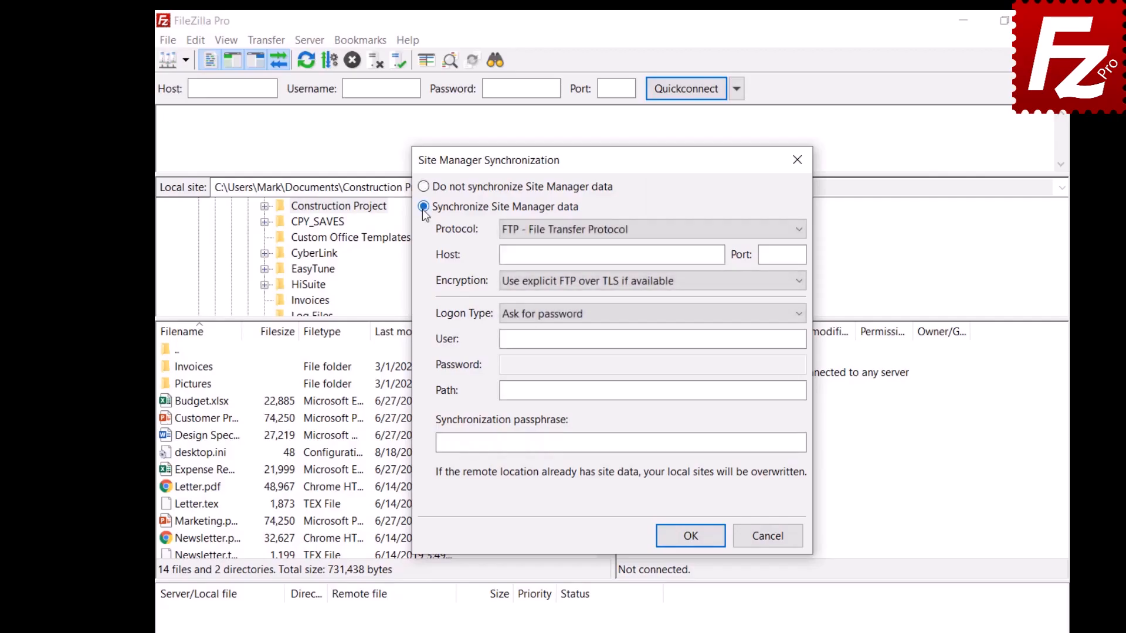
click(636, 237)
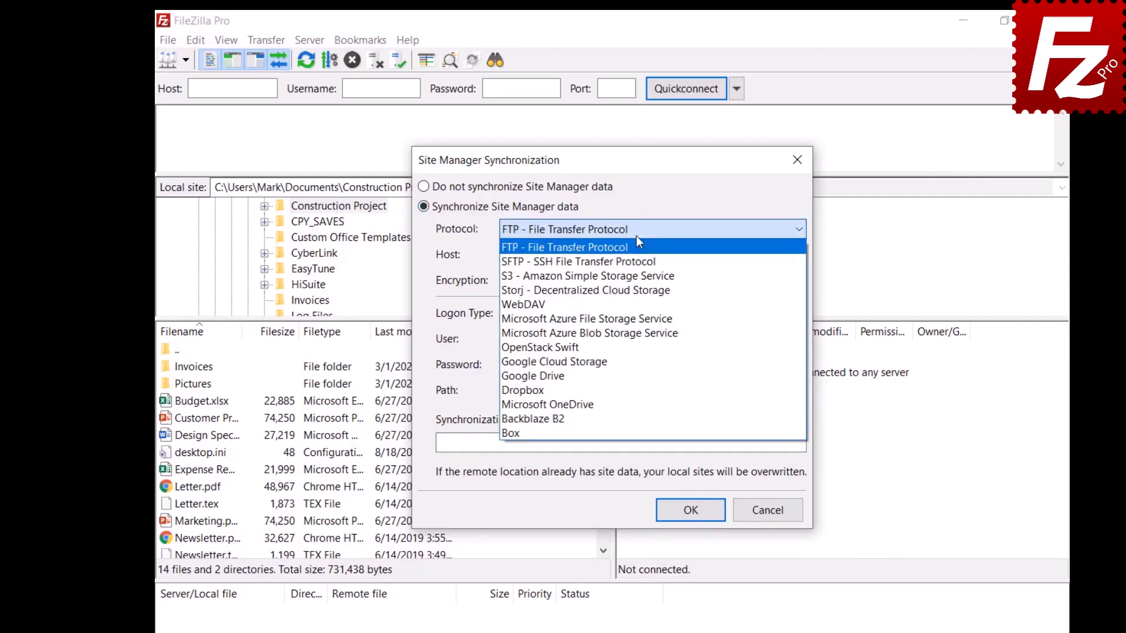
click(636, 237)
- Enter sync host 40.121.111.78, the account user name and password, and path /, then confirm
click(718, 256)
text(40.121.111.78)
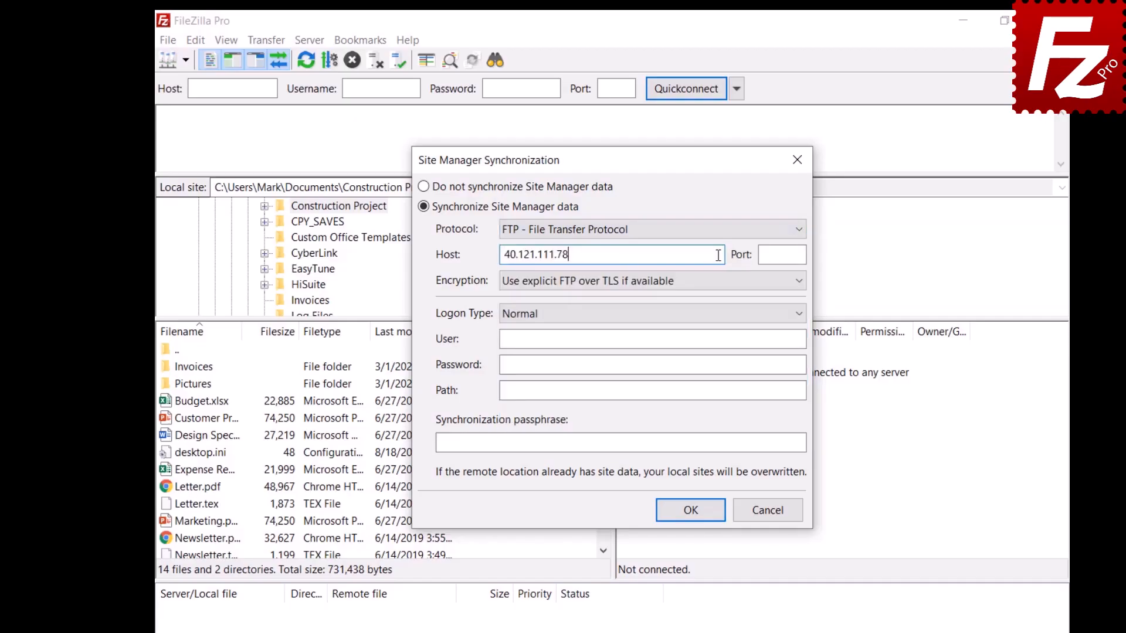
click(766, 340)
text(filezillaprotutorial)
click(777, 363)
text(**********)
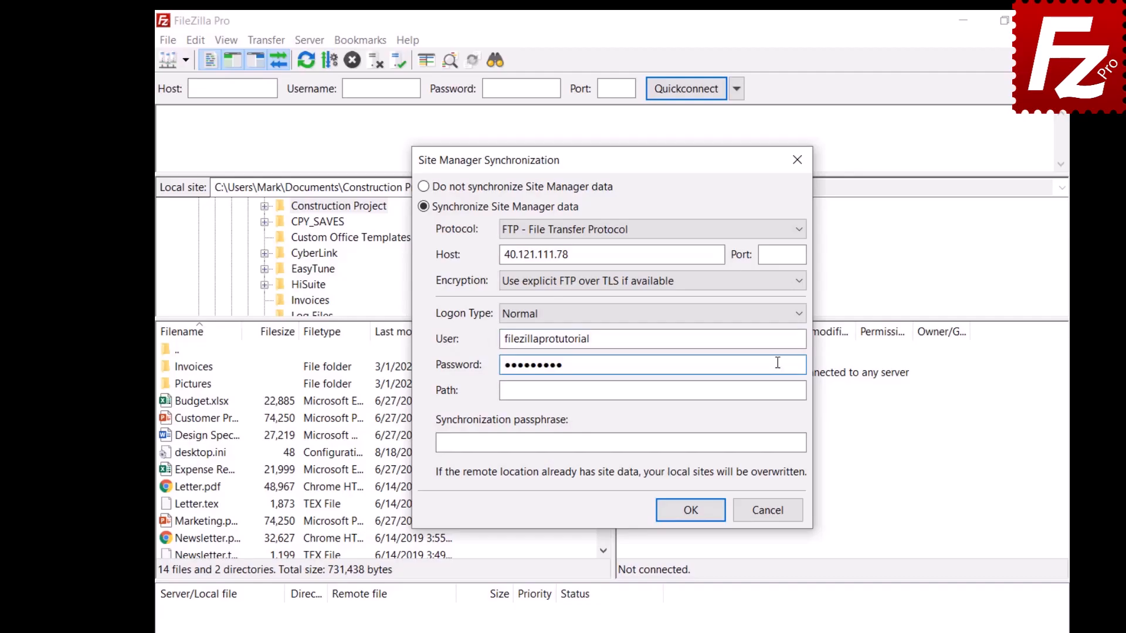
click(778, 391)
text(/)
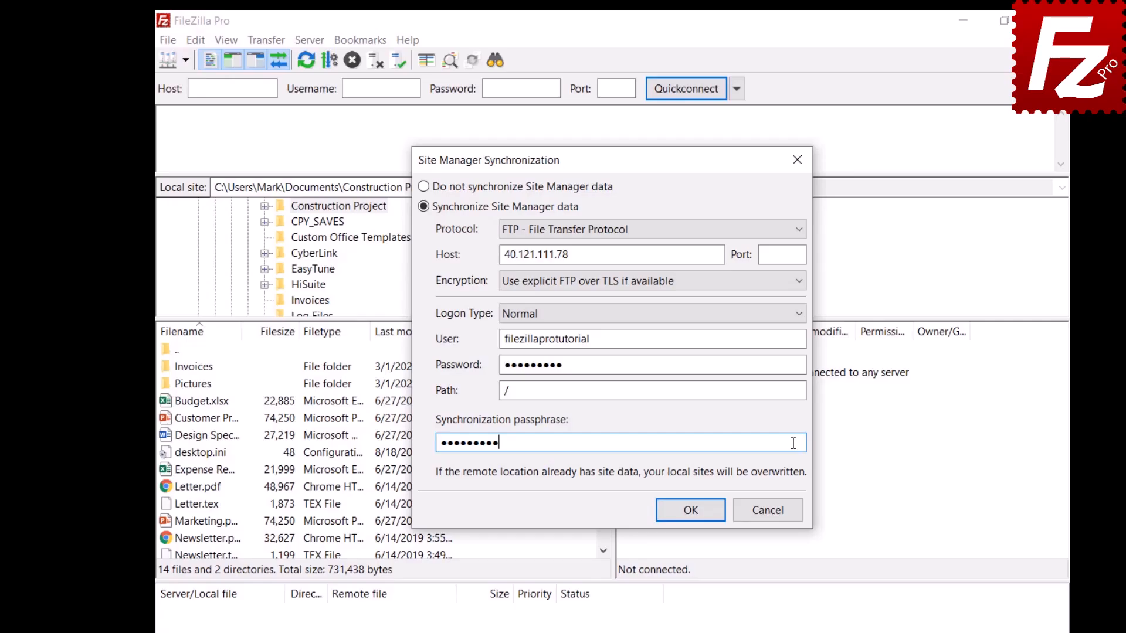
click(692, 517)
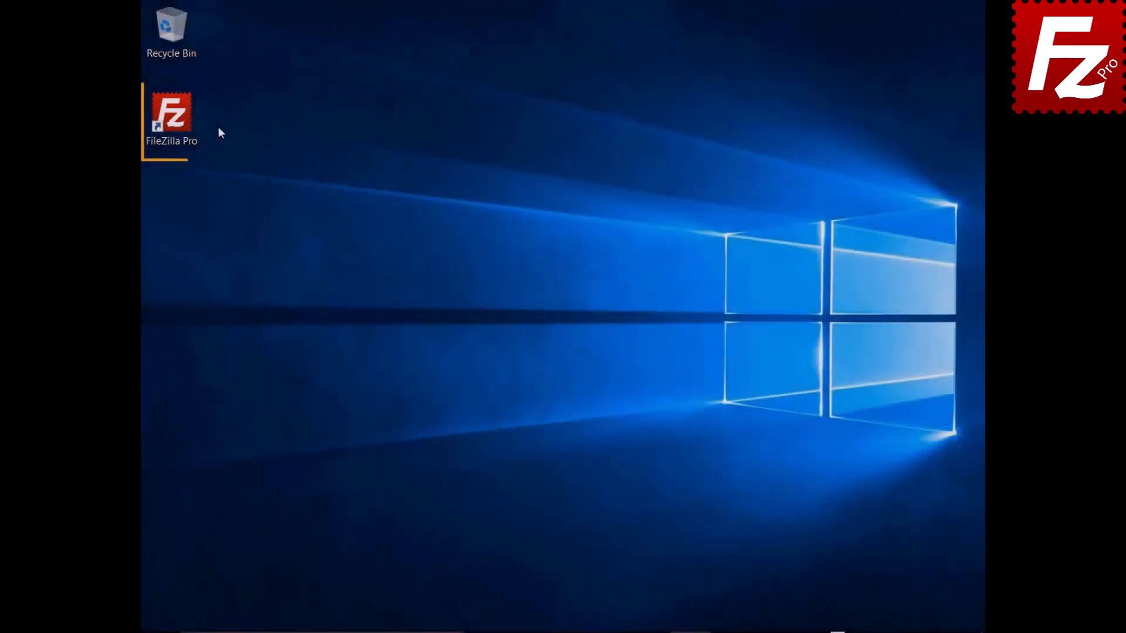
- Relaunch FileZilla Pro and turn Site Manager data synchronization on again
double_click(178, 122)
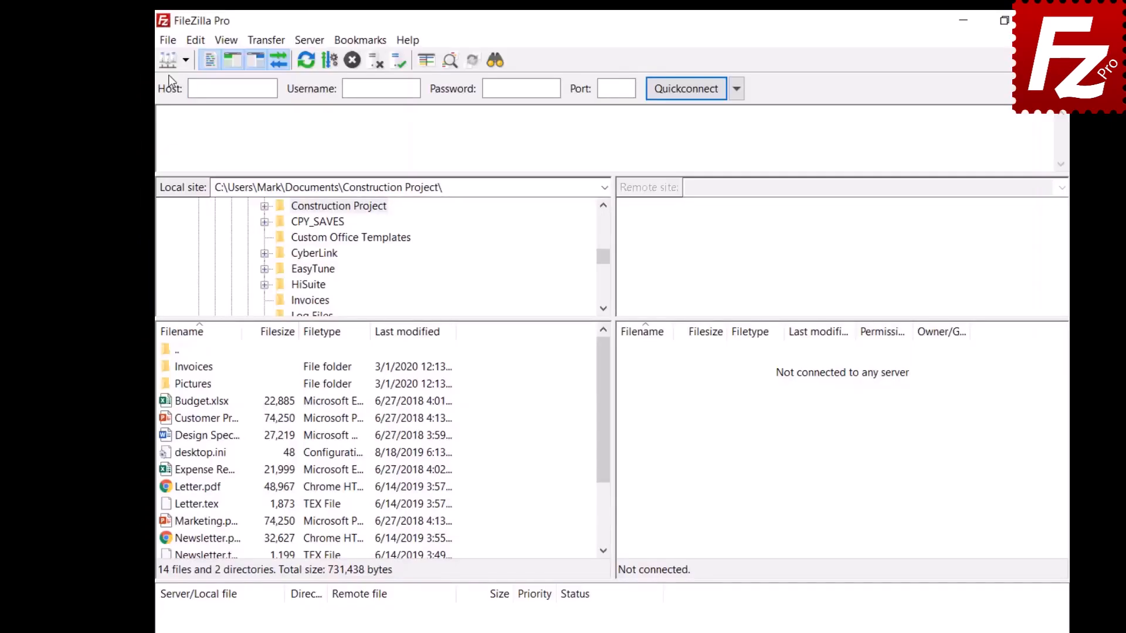
click(169, 45)
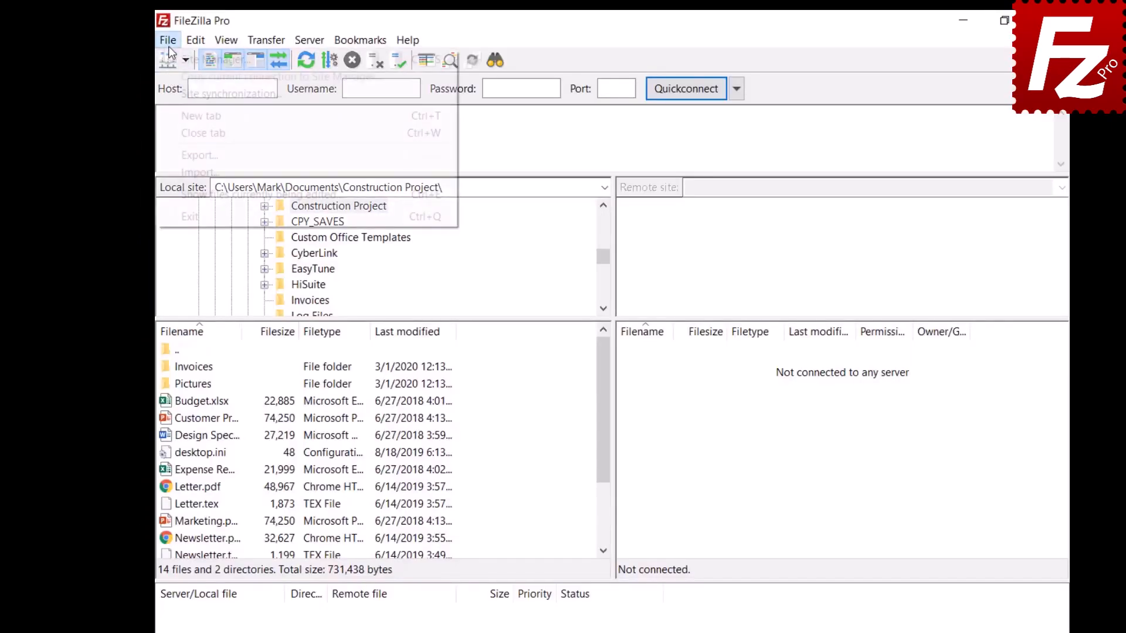
click(175, 93)
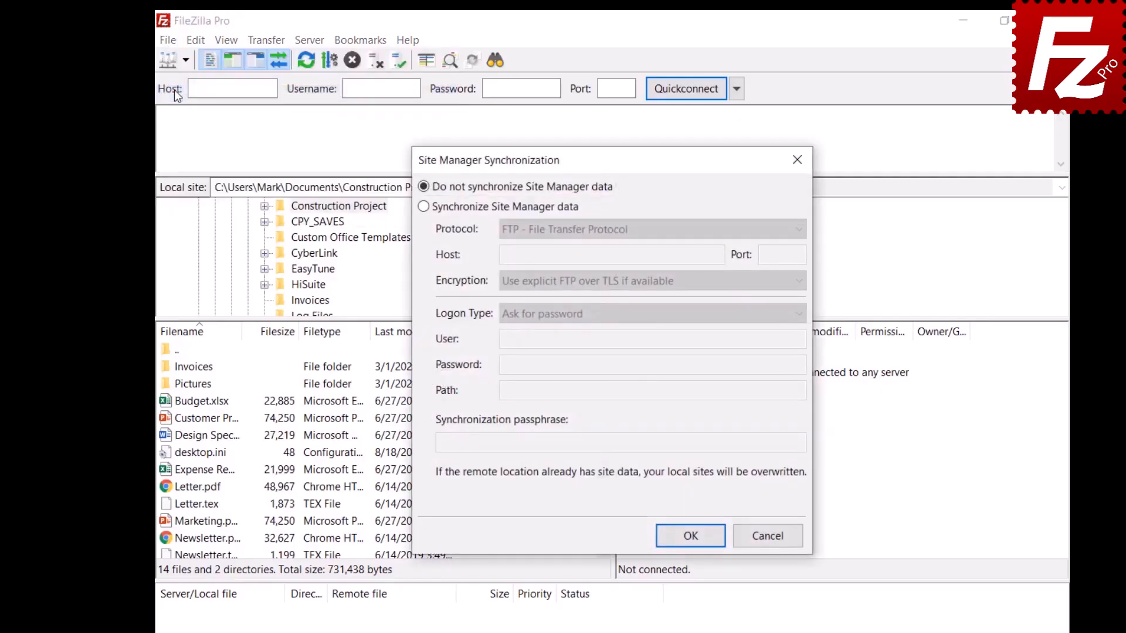
click(423, 206)
click(650, 229)
- Re-enter host 40.121.111.78, the sync account's user name and password, and path /
click(718, 256)
text(40.121.111.78)
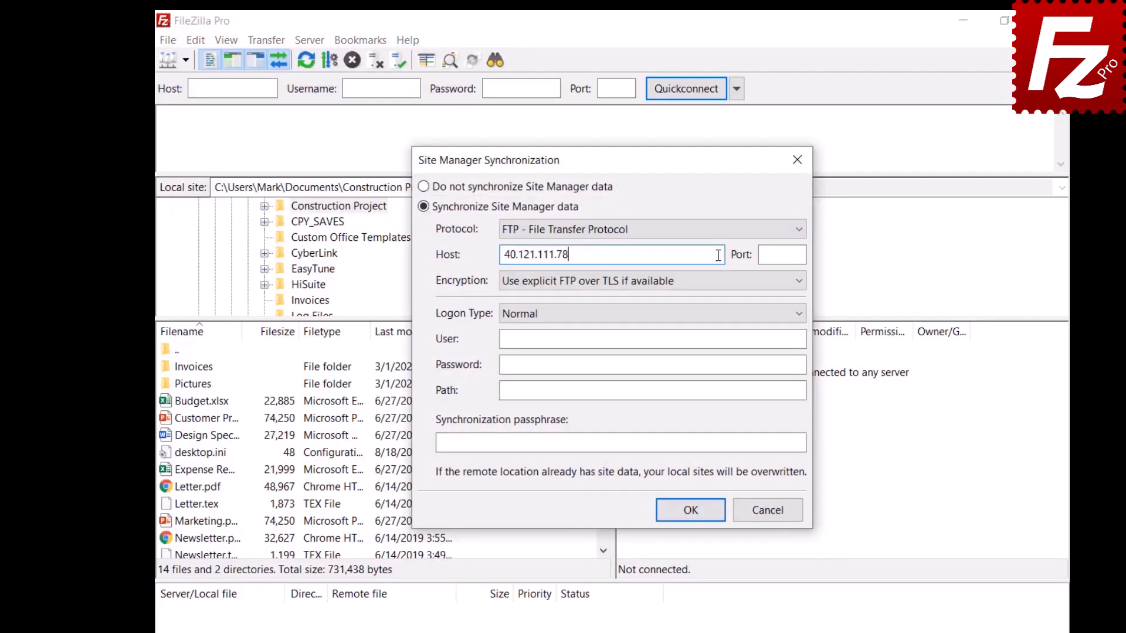
click(777, 339)
text(filezillaprotutorial)
click(777, 364)
text(•••••••••)
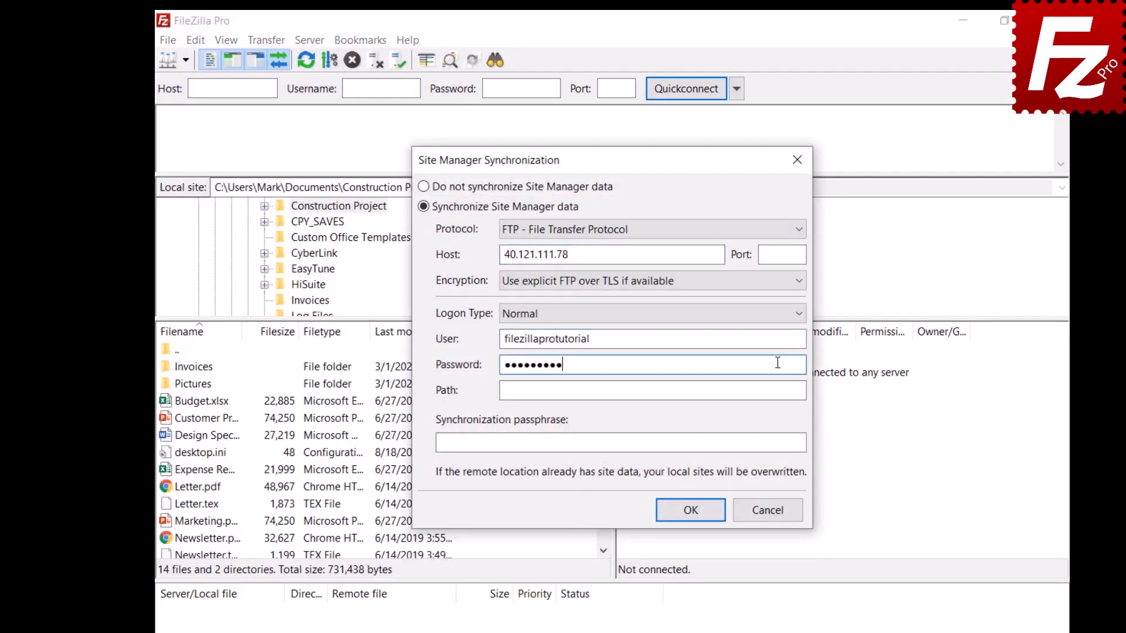
click(777, 391)
text(/)
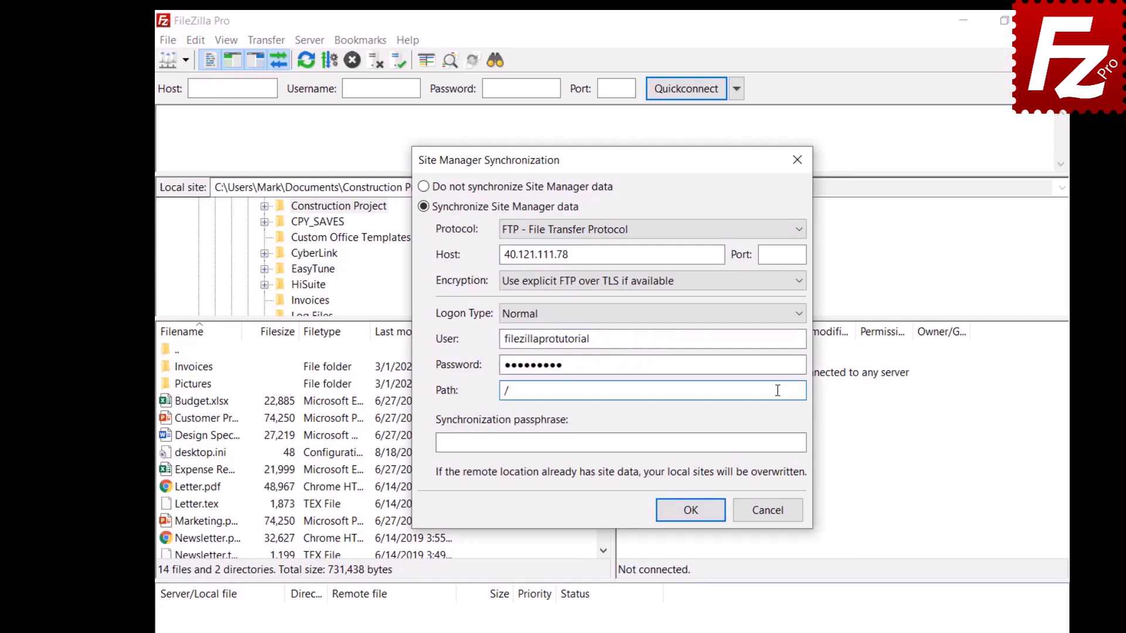
- Add a synchronization passphrase, save the settings, and dismiss the success message
click(793, 443)
text(••••••••••)
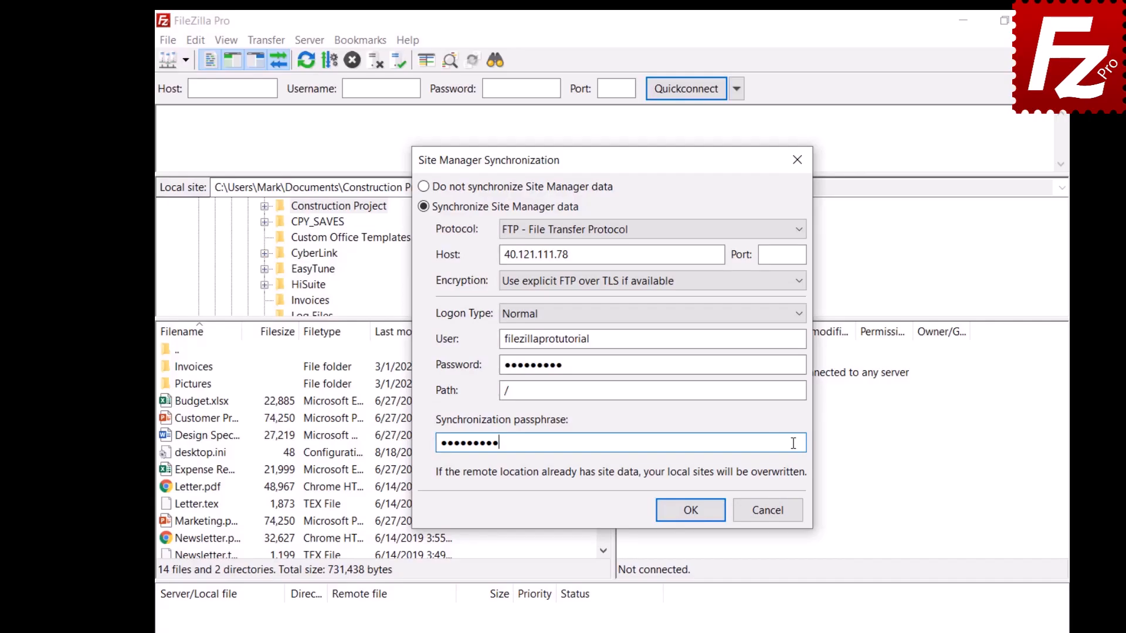
click(690, 510)
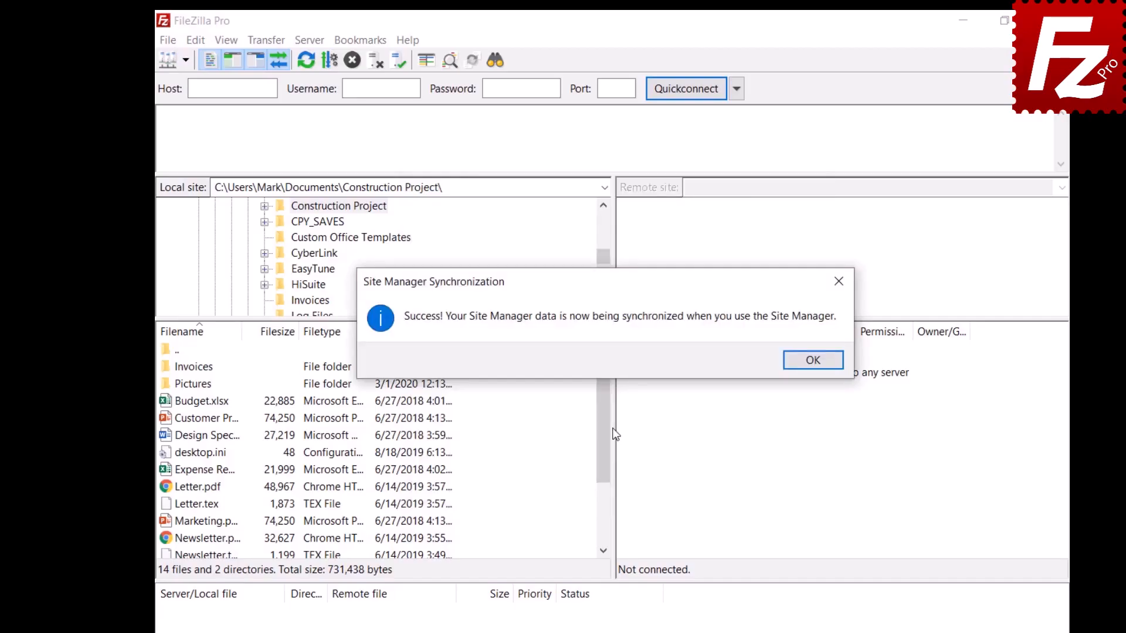
key(Return)
click(168, 40)
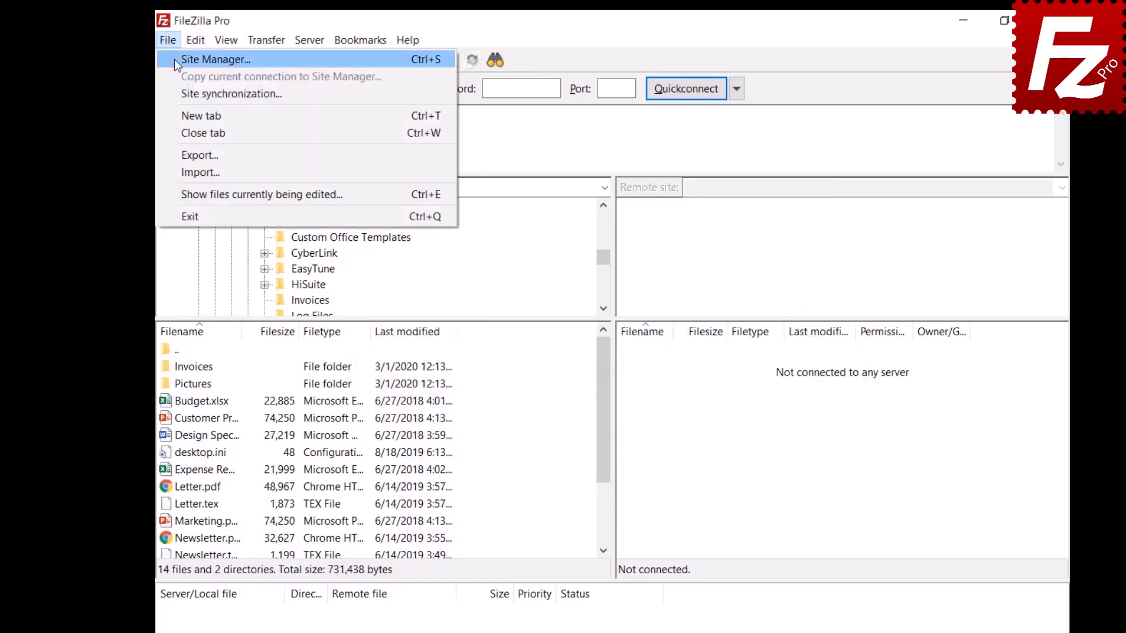
- Create a new site named OneDrive using the Microsoft OneDrive protocol and save it
click(216, 60)
click(396, 453)
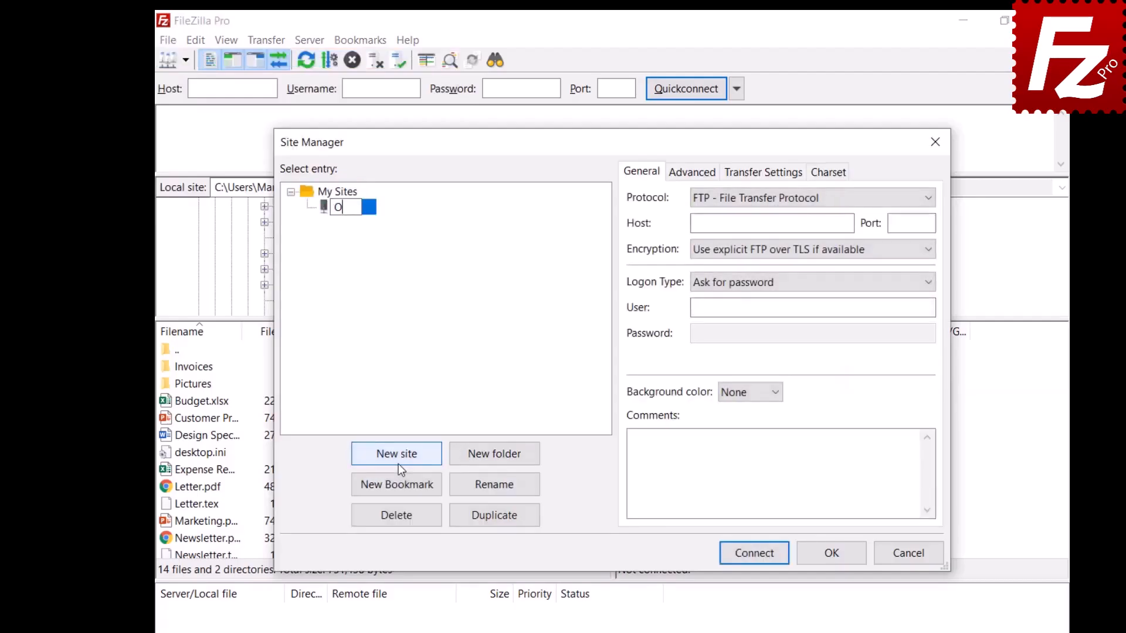
text(OneDrive)
click(783, 206)
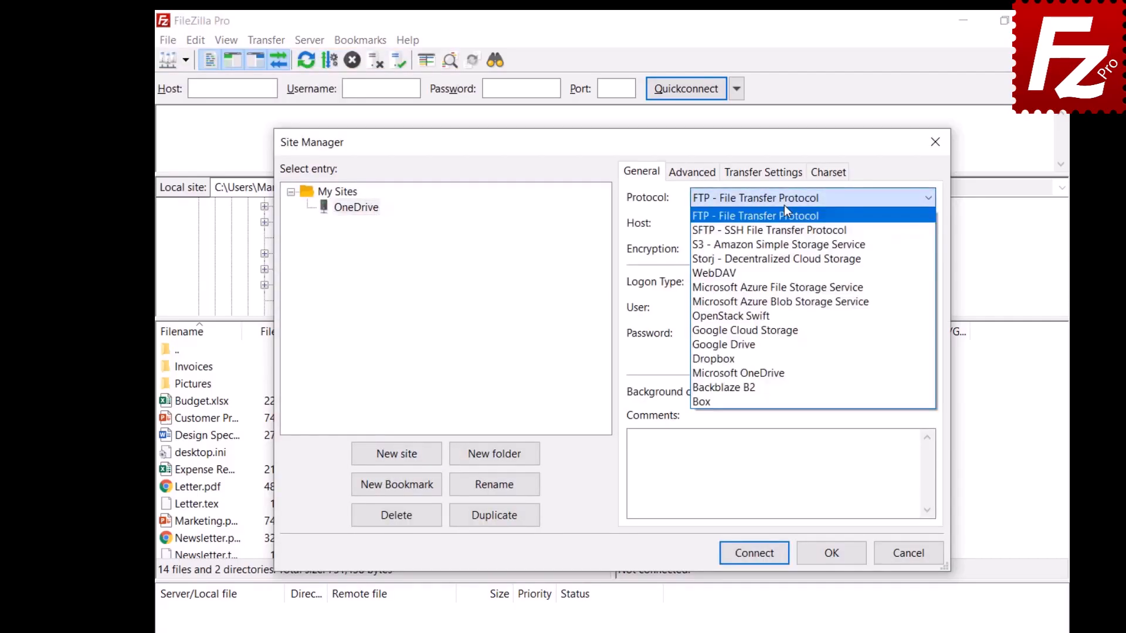
click(772, 369)
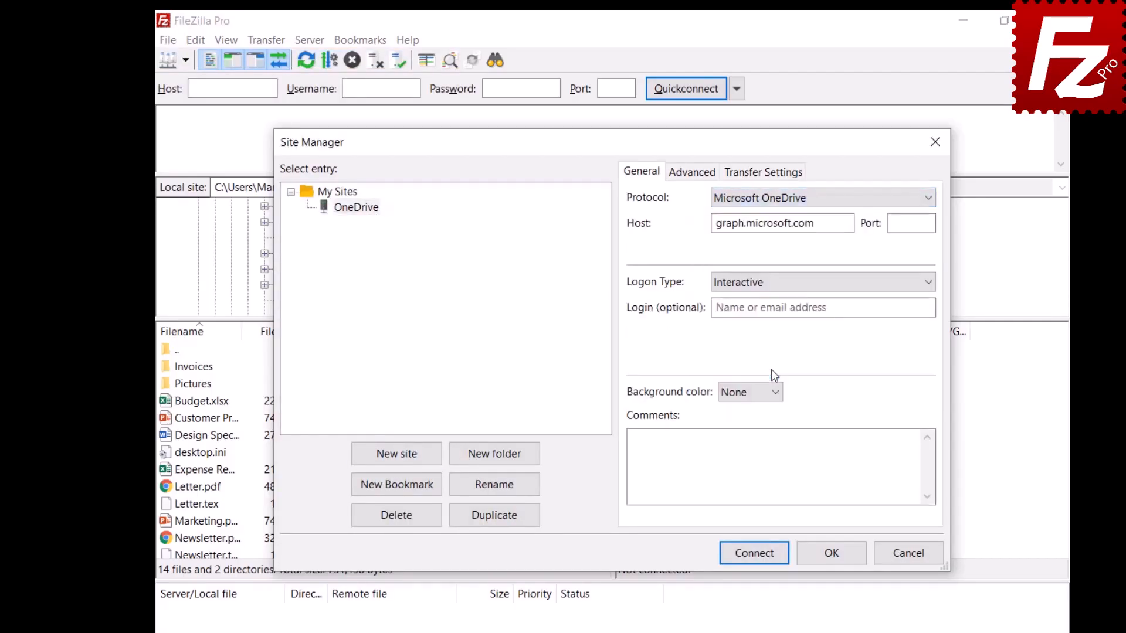
click(834, 561)
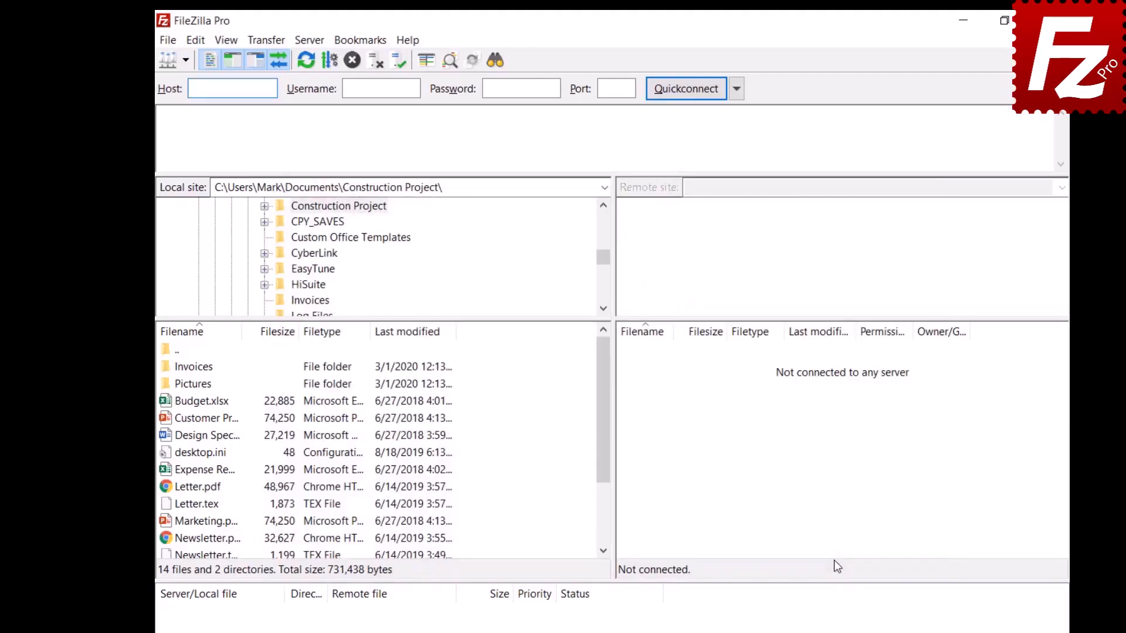
- Reopen the Site Manager to verify the OneDrive entry, then close it
click(162, 39)
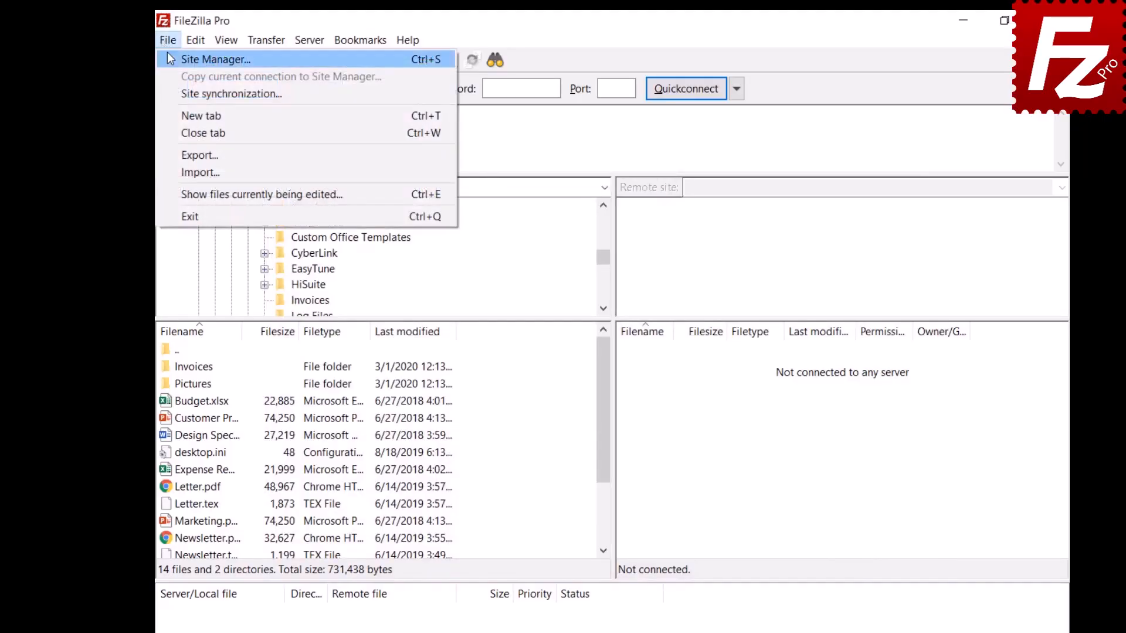
click(167, 54)
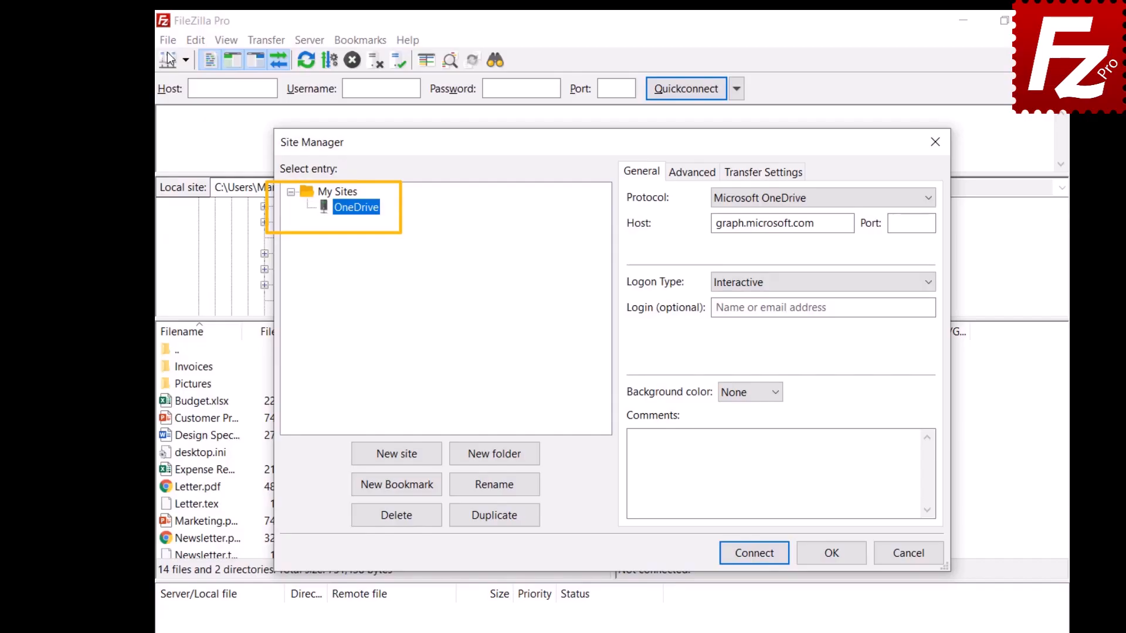
key(Escape)
click(168, 40)
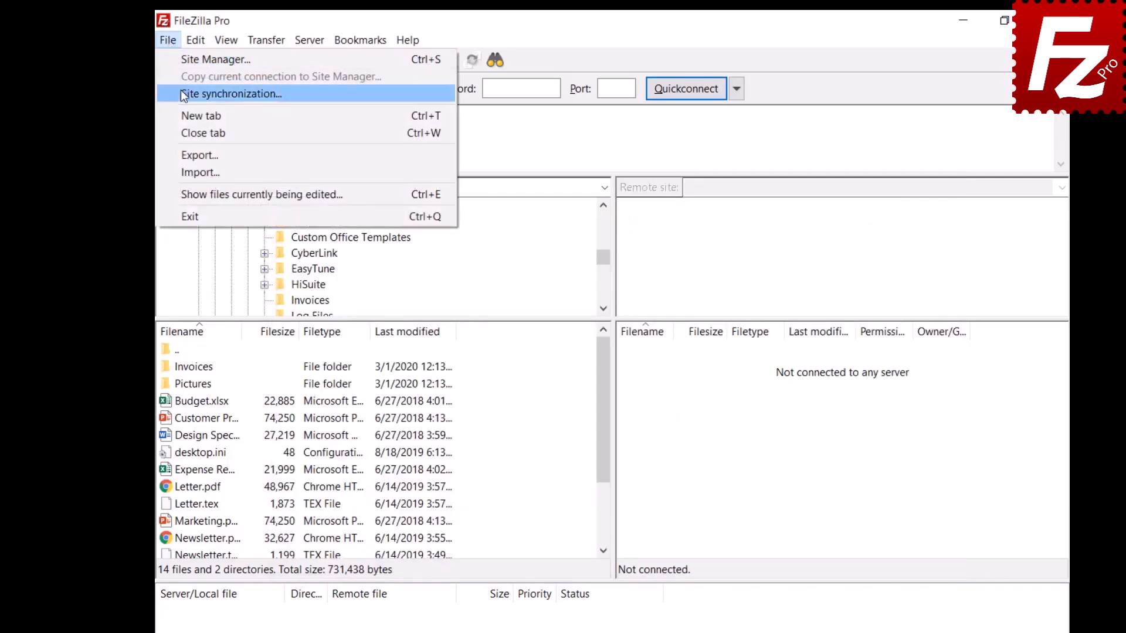
- In Site synchronization, choose 'Do not synchronize Site Manager data' and apply it
click(211, 93)
click(477, 176)
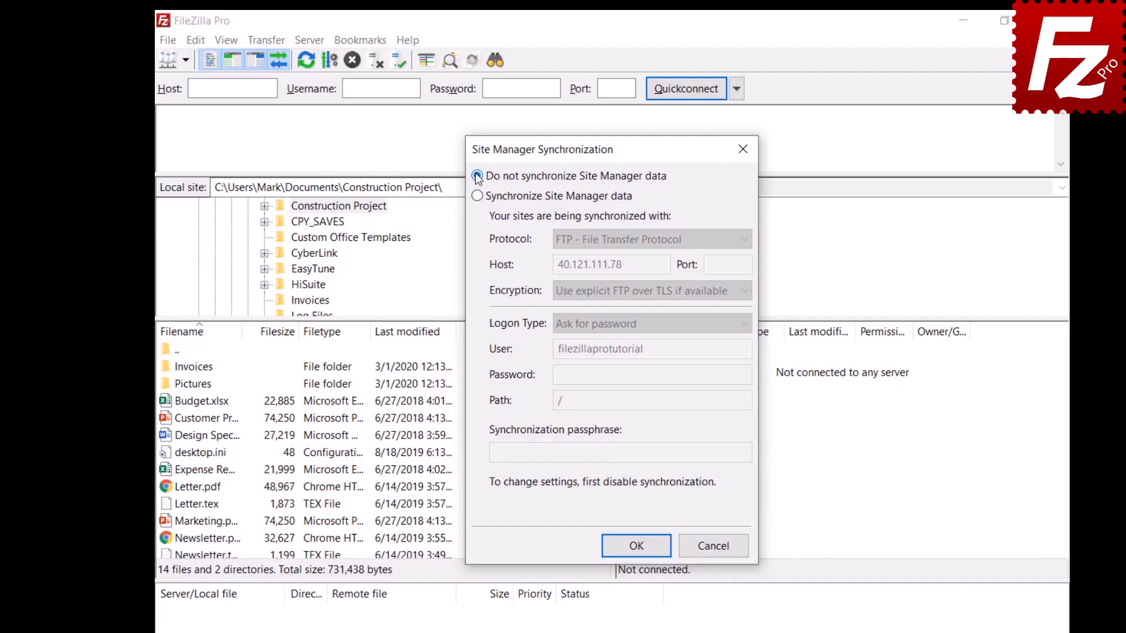
click(640, 551)
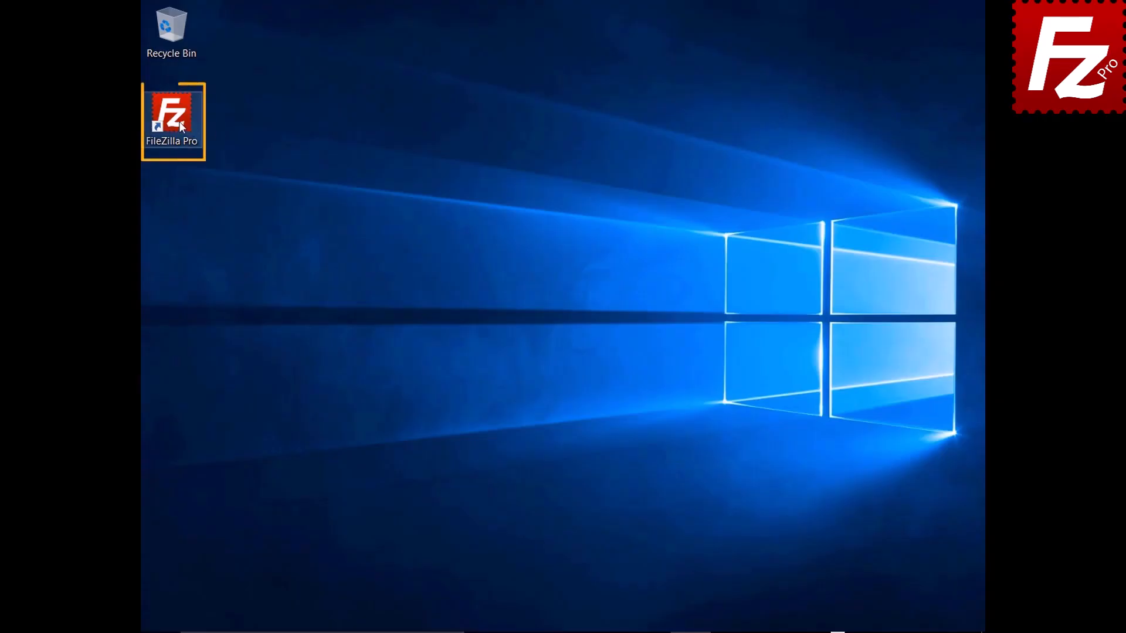
- Launch FileZilla Pro and export Site Manager entries, settings, queue and filters to FileZilla.xml
double_click(178, 122)
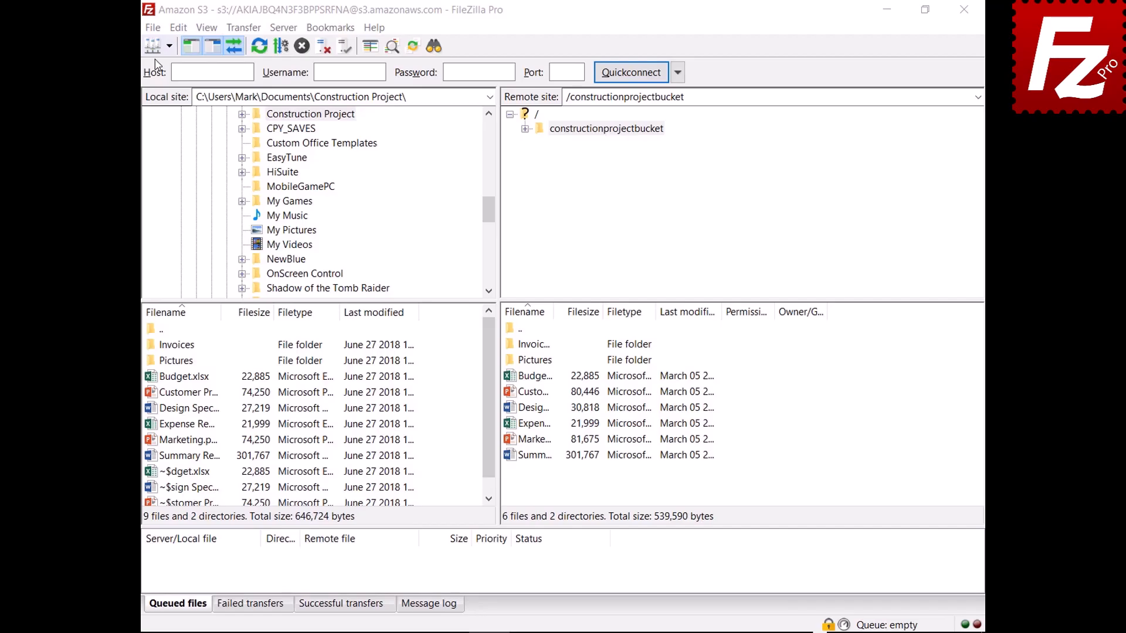
click(154, 29)
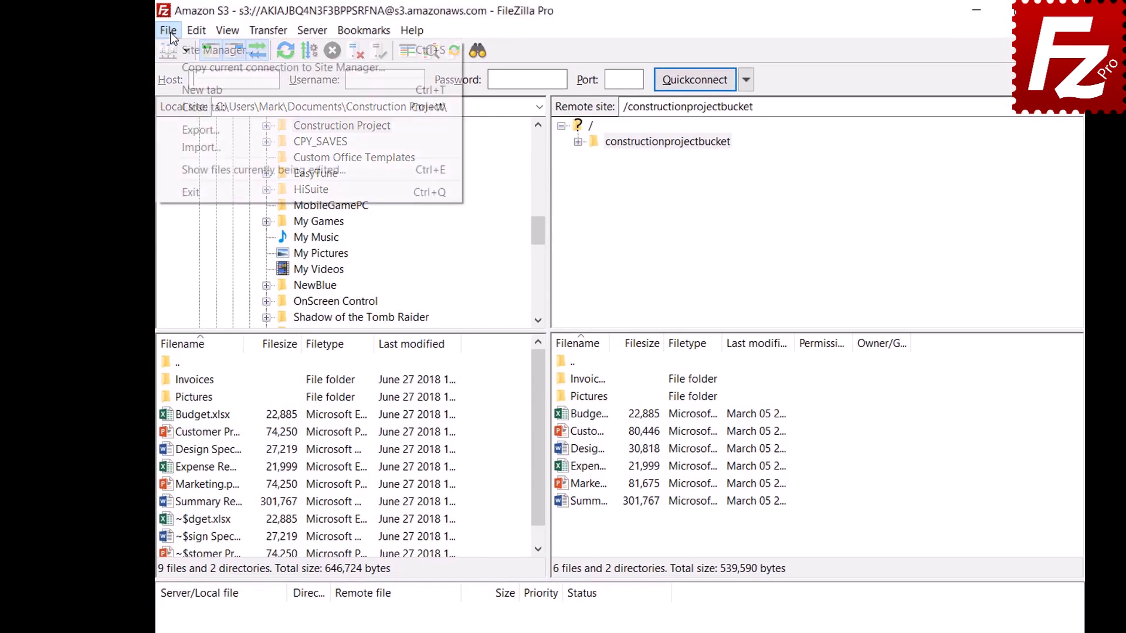
click(176, 129)
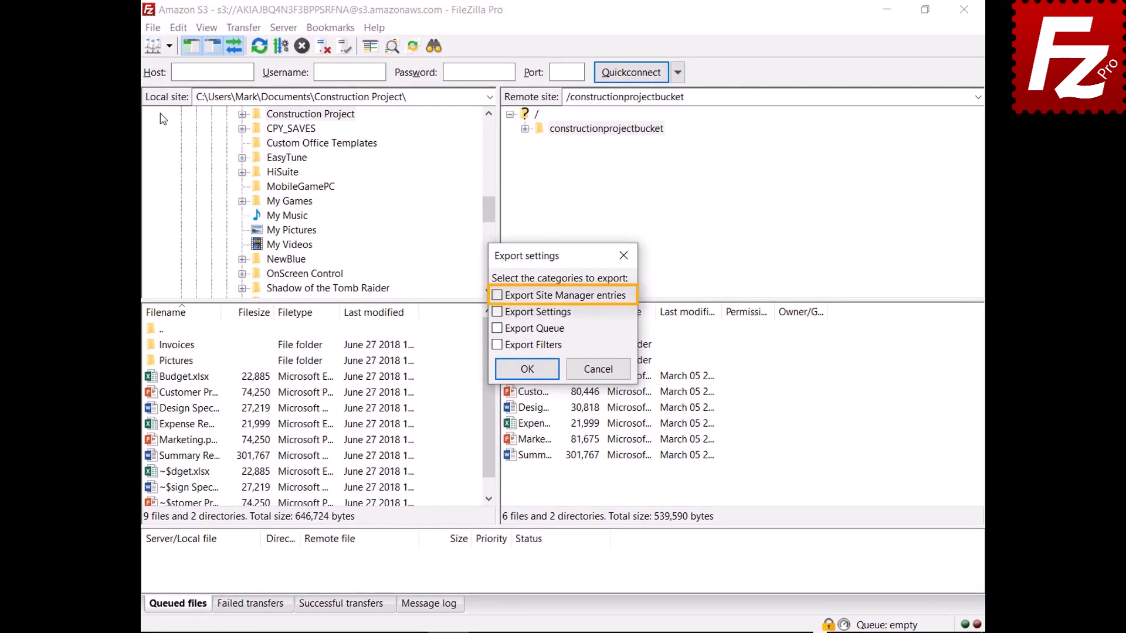
click(497, 296)
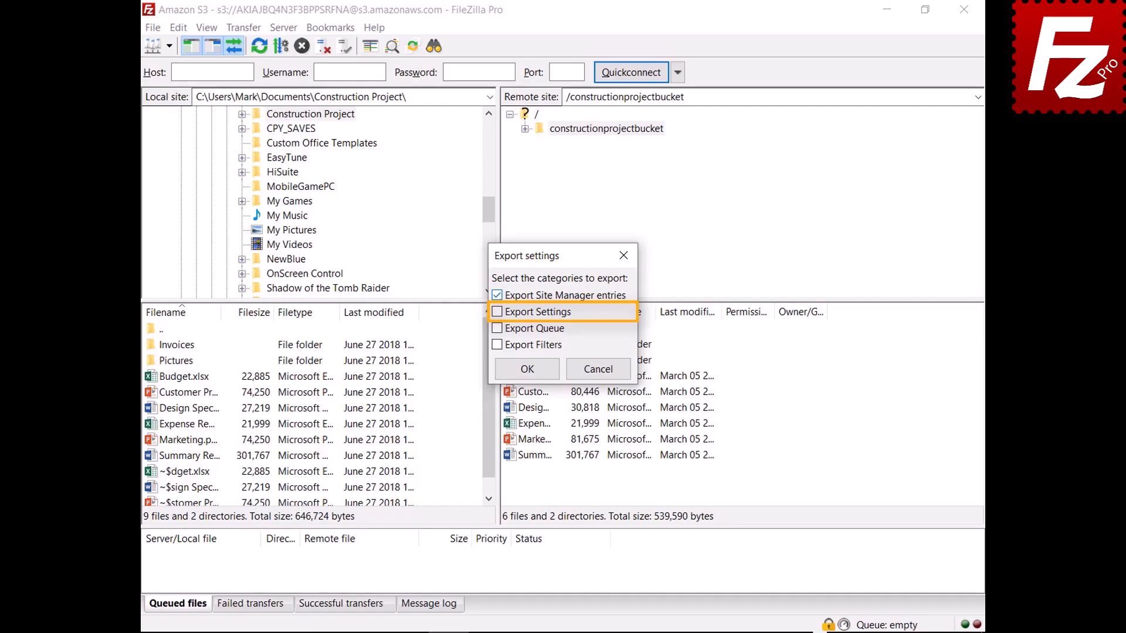
click(497, 313)
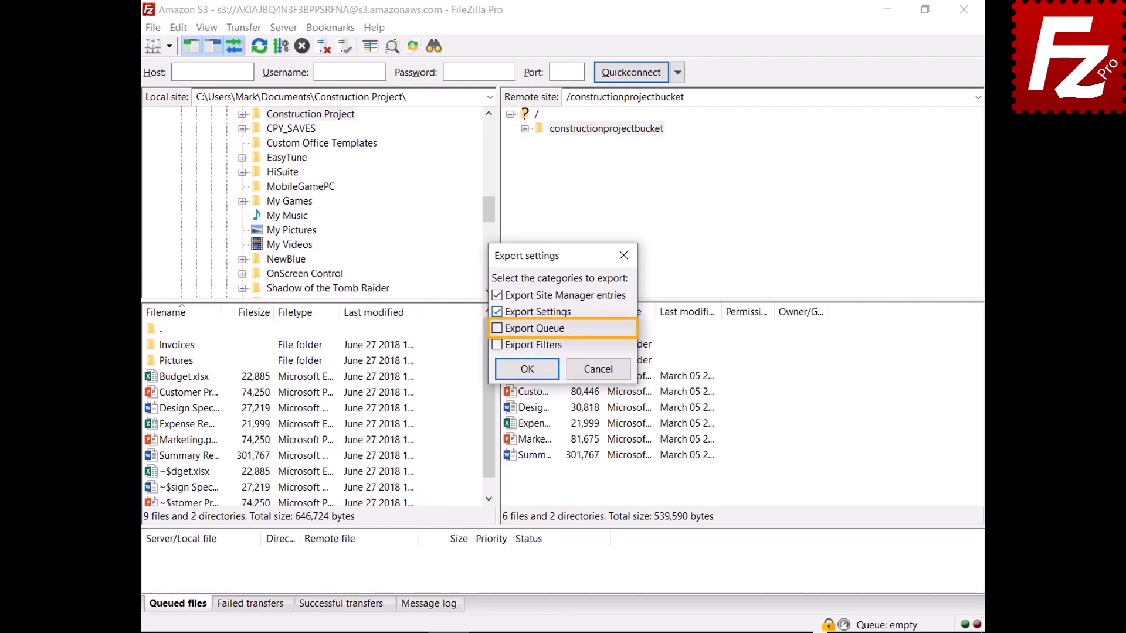
click(496, 329)
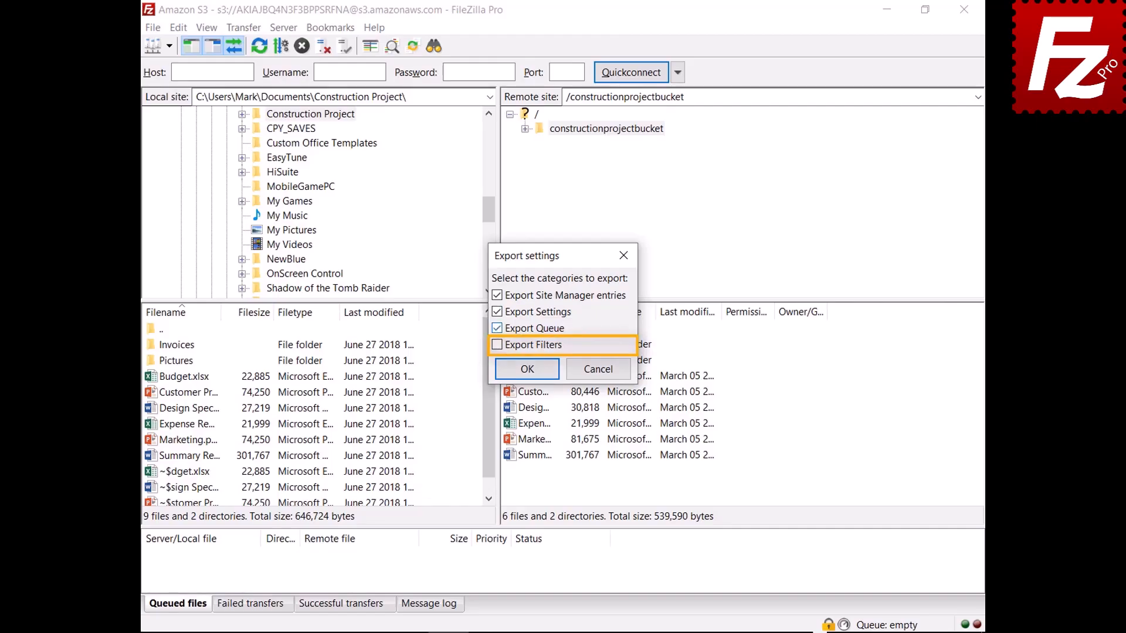
click(497, 345)
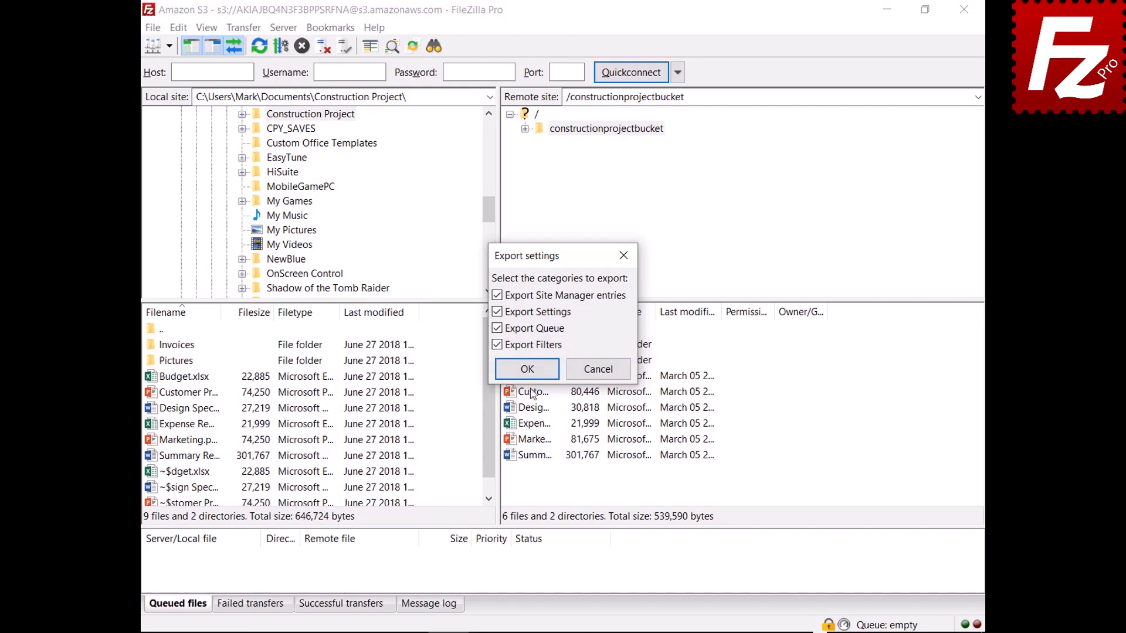
click(526, 376)
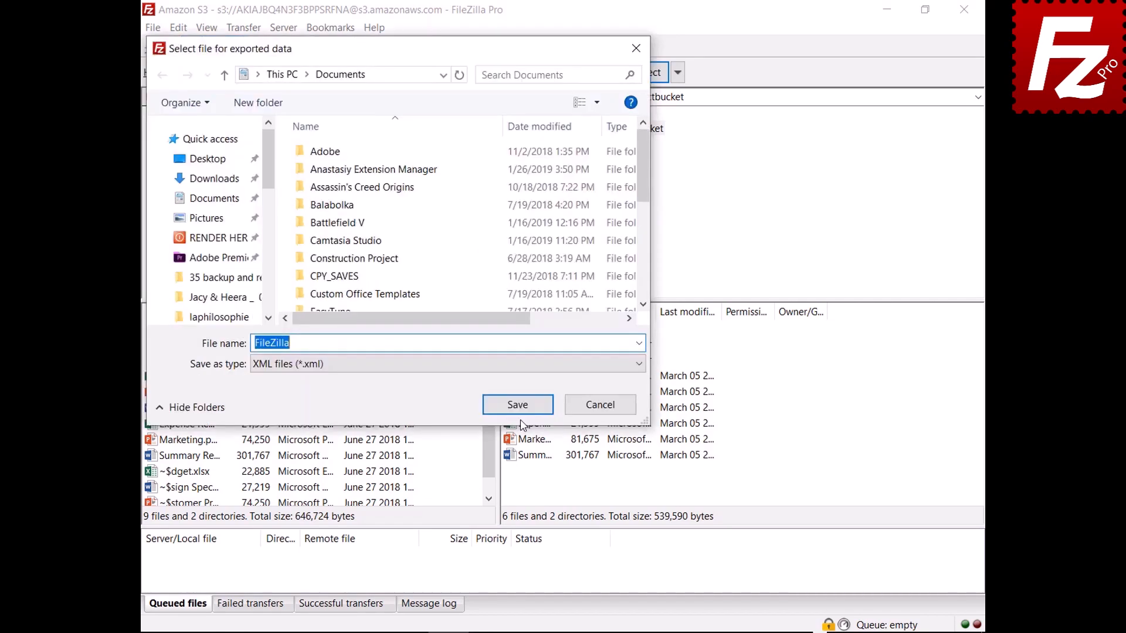
click(518, 406)
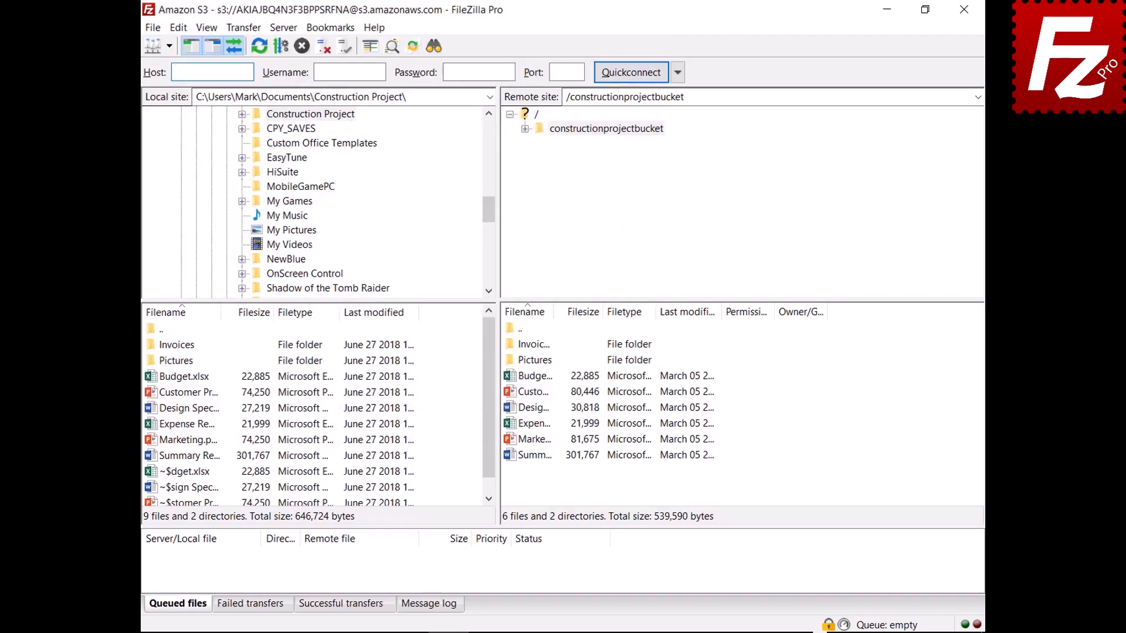
click(153, 27)
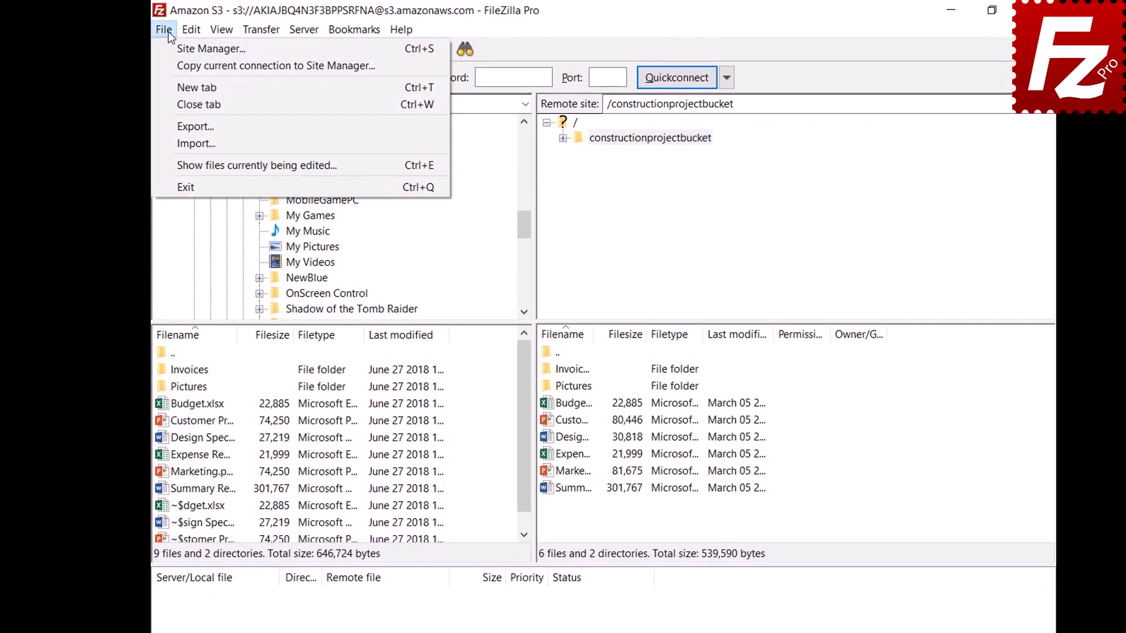
- Choose File > Import... to show the 'Select file to import settings from' dialog
click(168, 146)
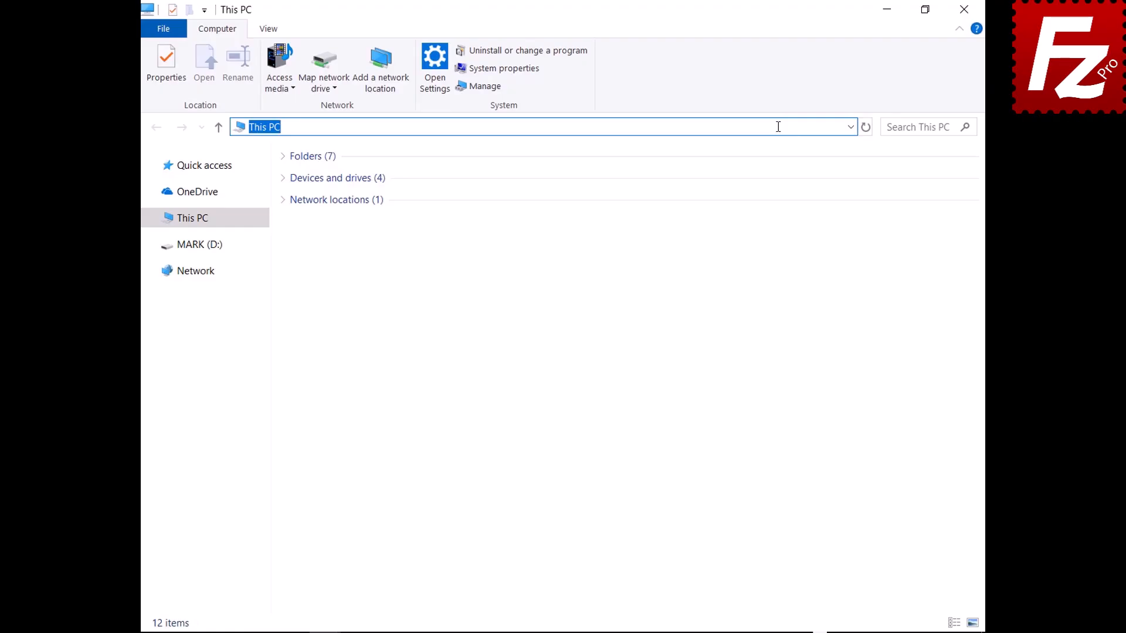
- Go to %APPDATA%\FileZilla and box-select all seven files in the folder
text(%APPDATA%\FileZilla)
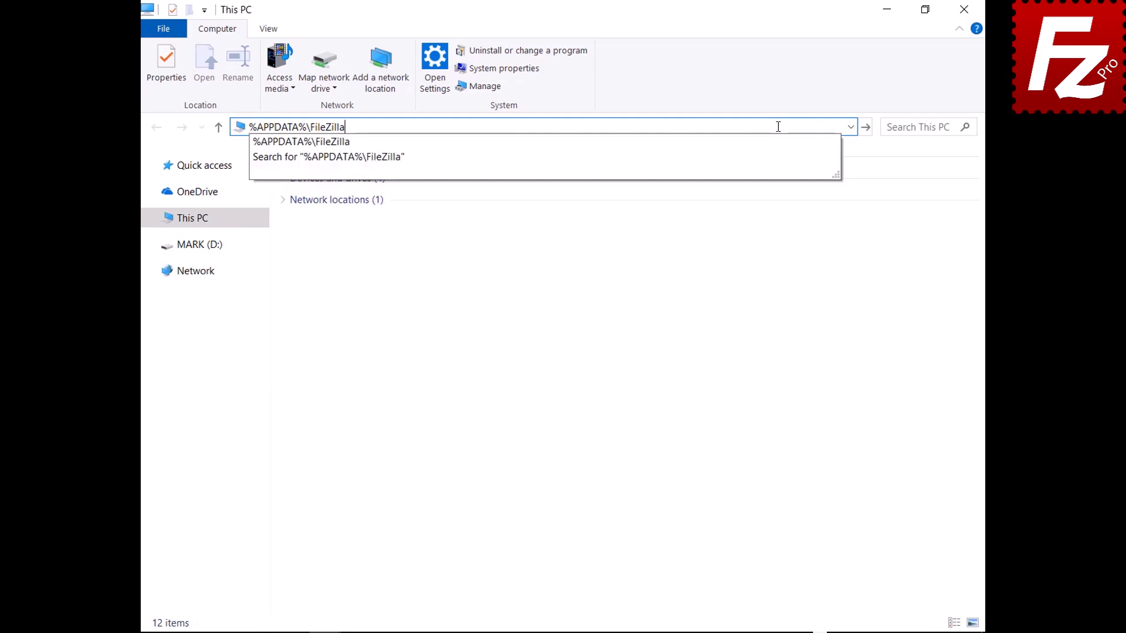
key(Return)
drag(330, 302, 332, 166)
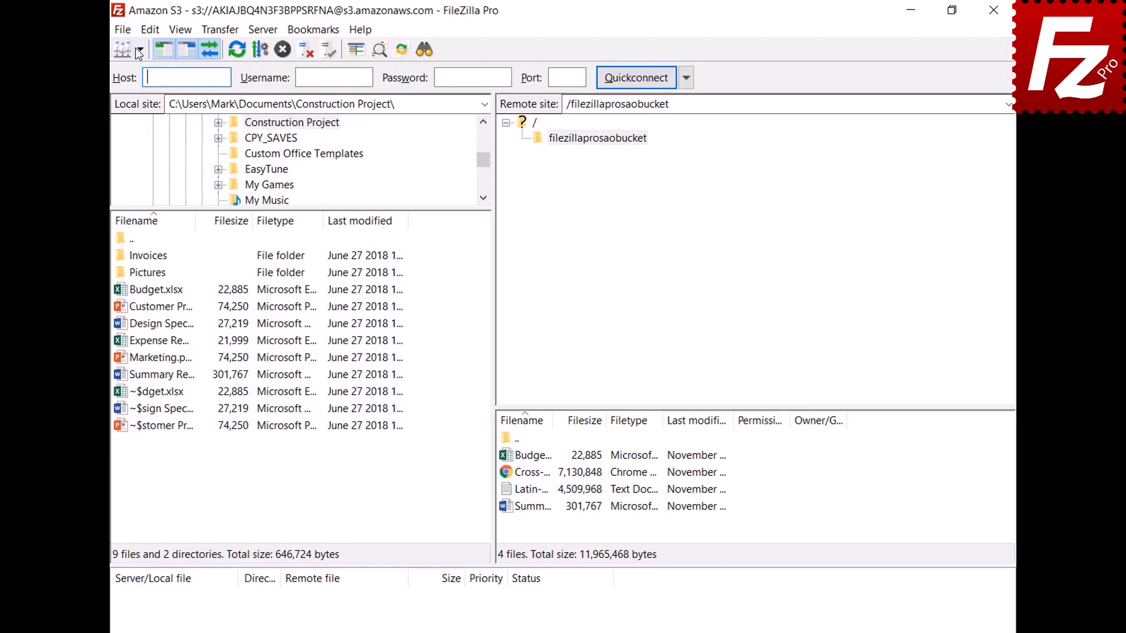
- Connect to the saved Amazon S3 site, enable the detailed message log, and open filezillaprosaobucket
click(133, 50)
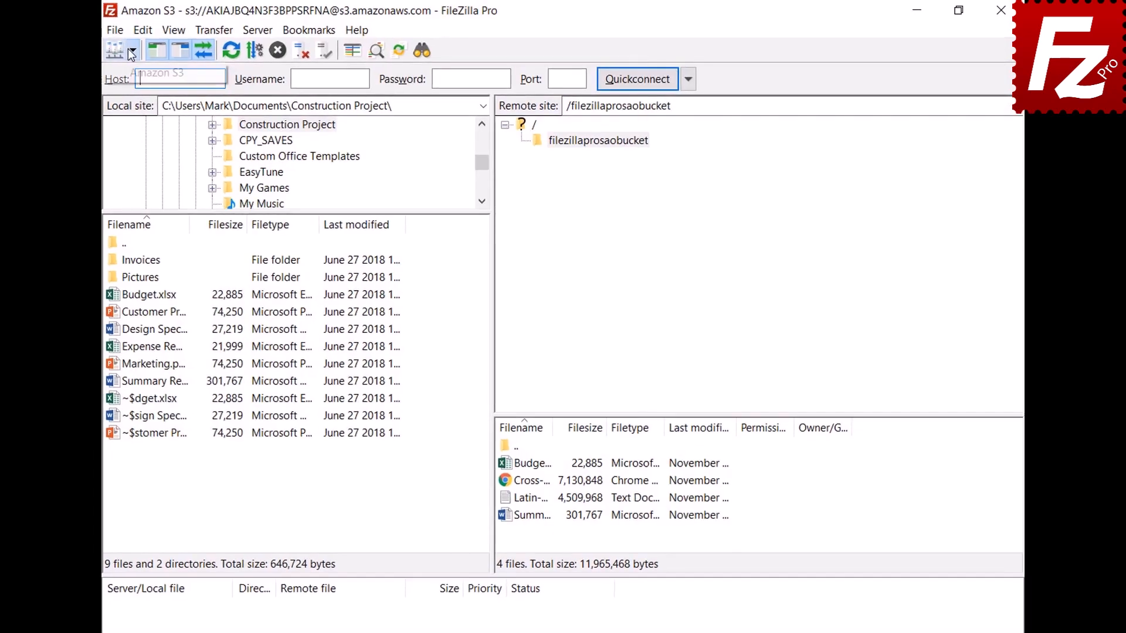
click(128, 72)
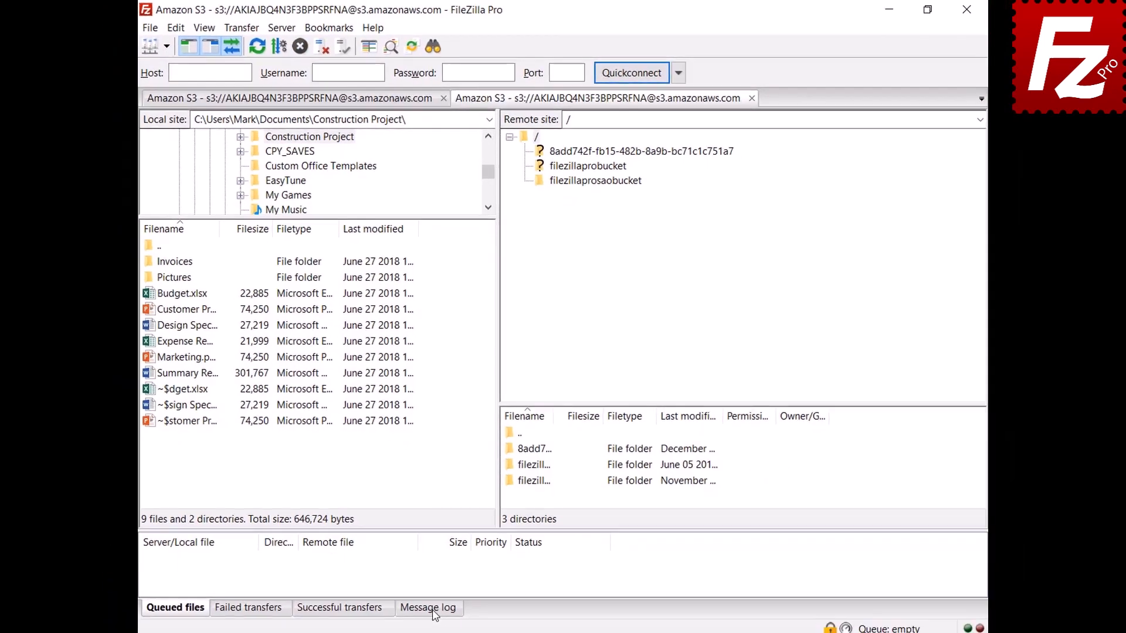
click(434, 606)
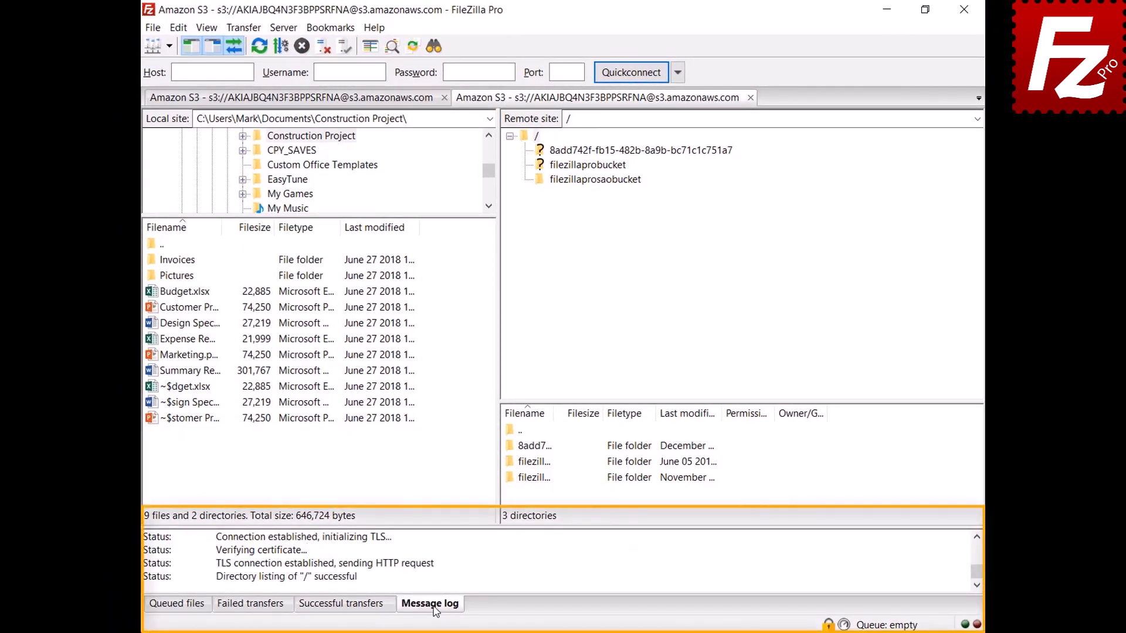
right_click(483, 560)
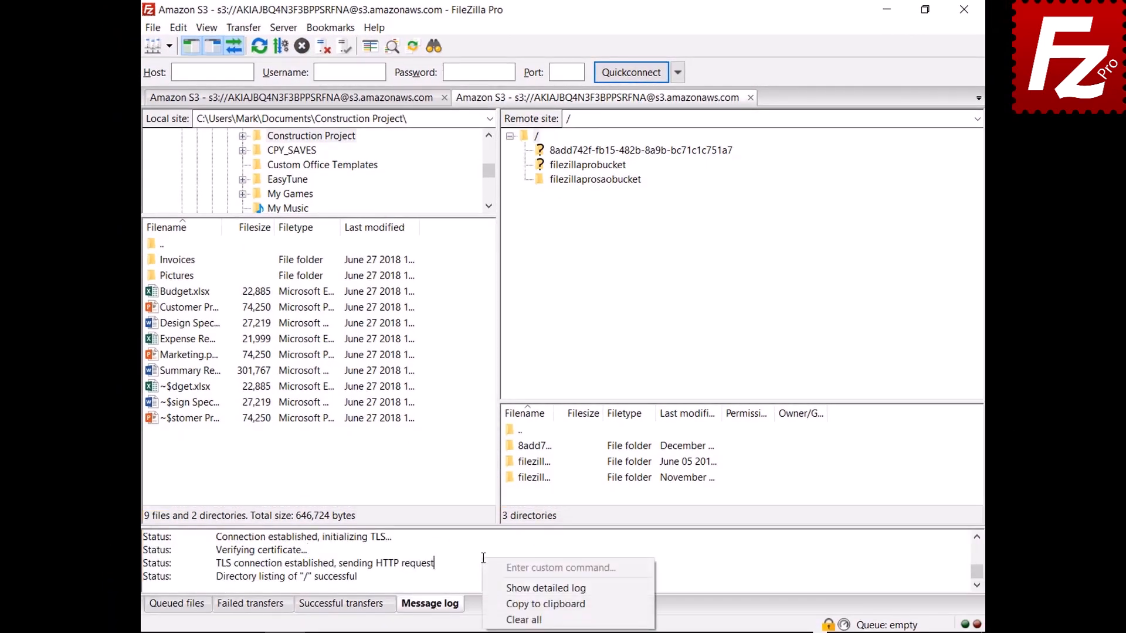
click(498, 588)
click(594, 179)
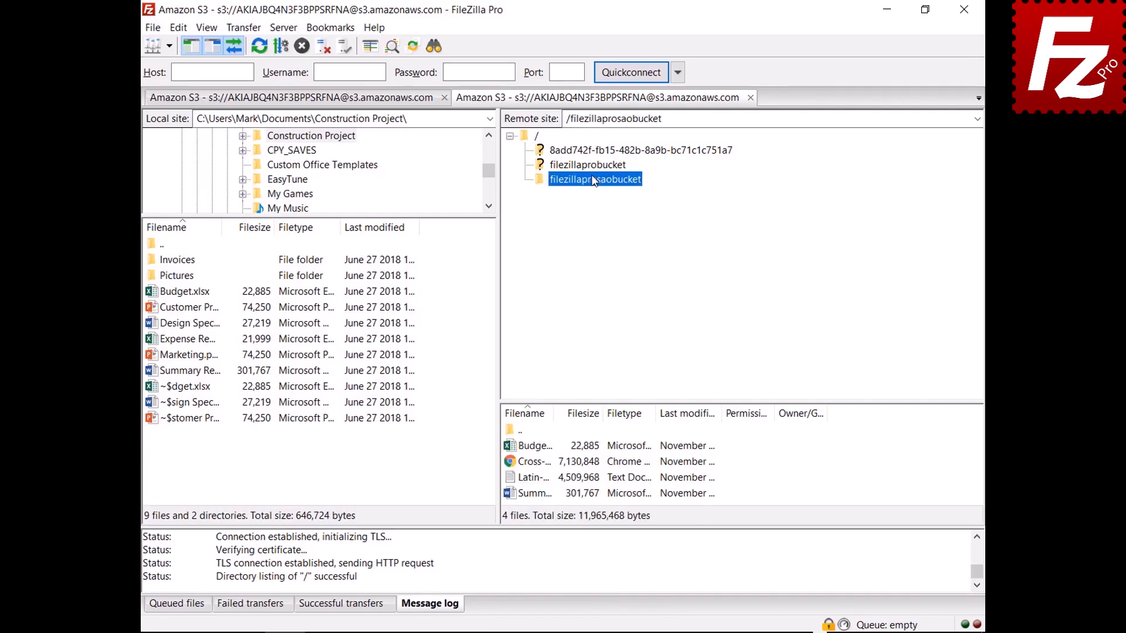
right_click(545, 565)
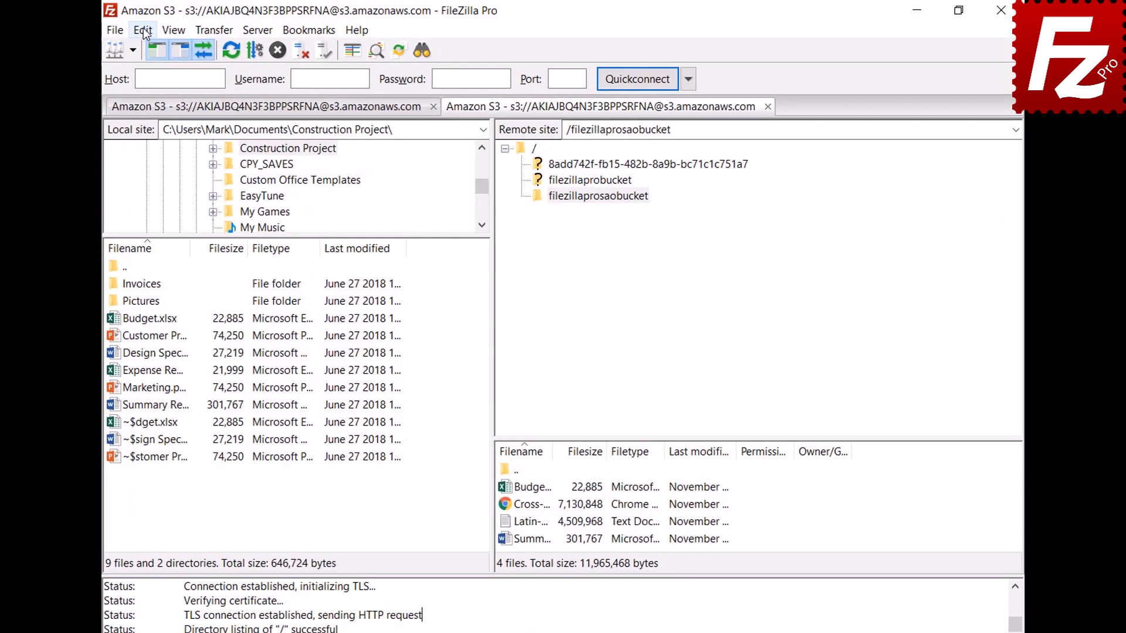
- Enable log timestamps and logging to file, saving it as filezilla.log in Documents
click(142, 30)
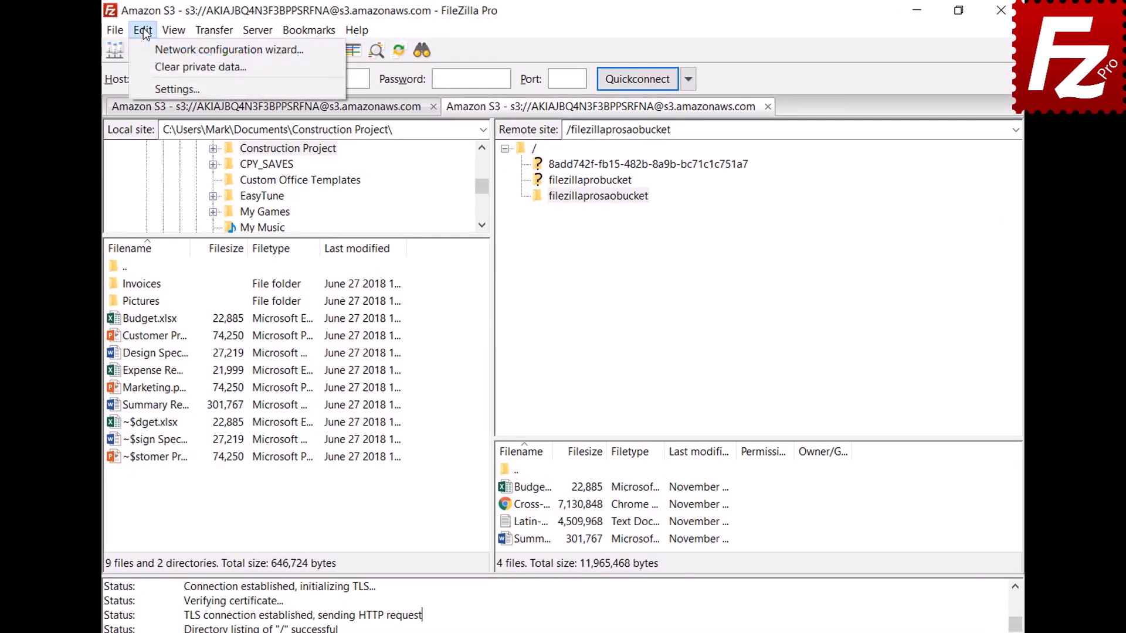
click(151, 88)
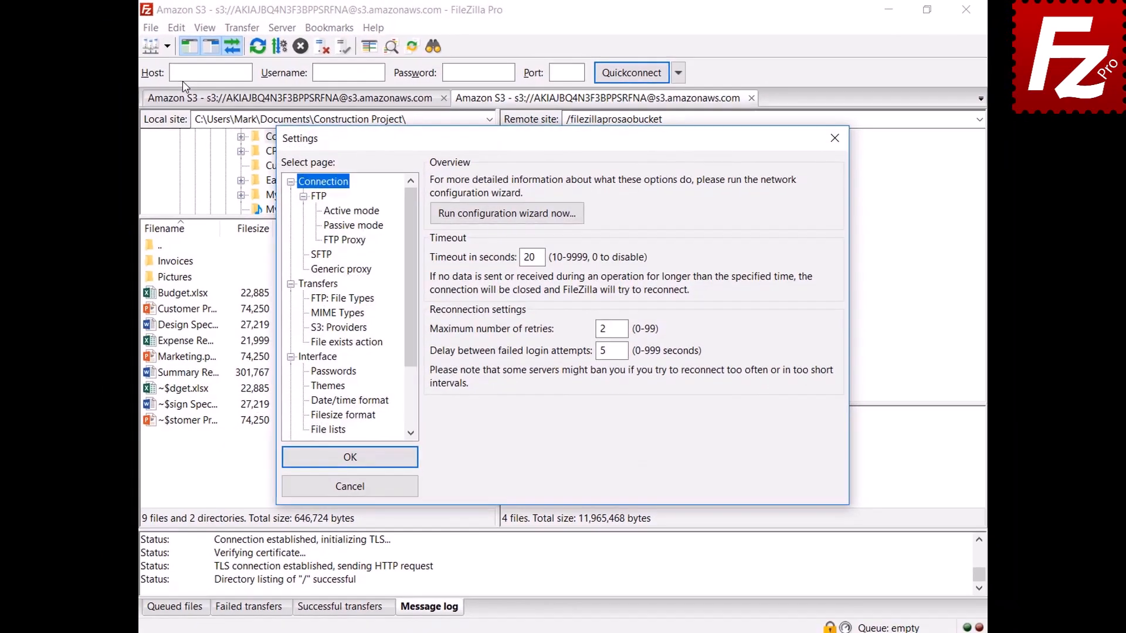
drag(412, 226, 408, 294)
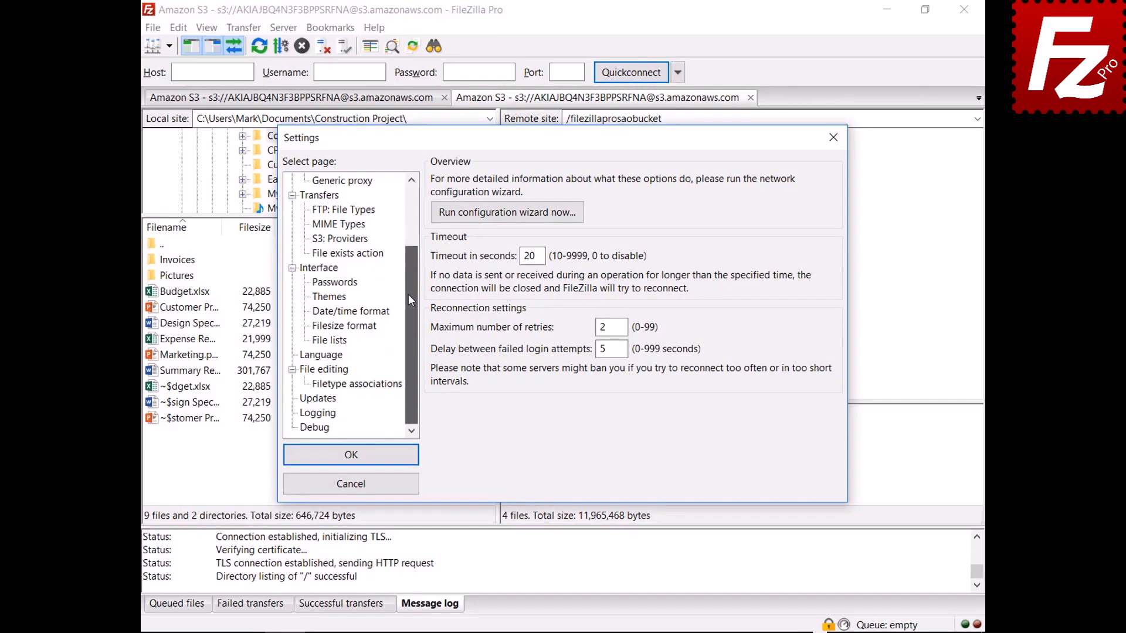
click(318, 413)
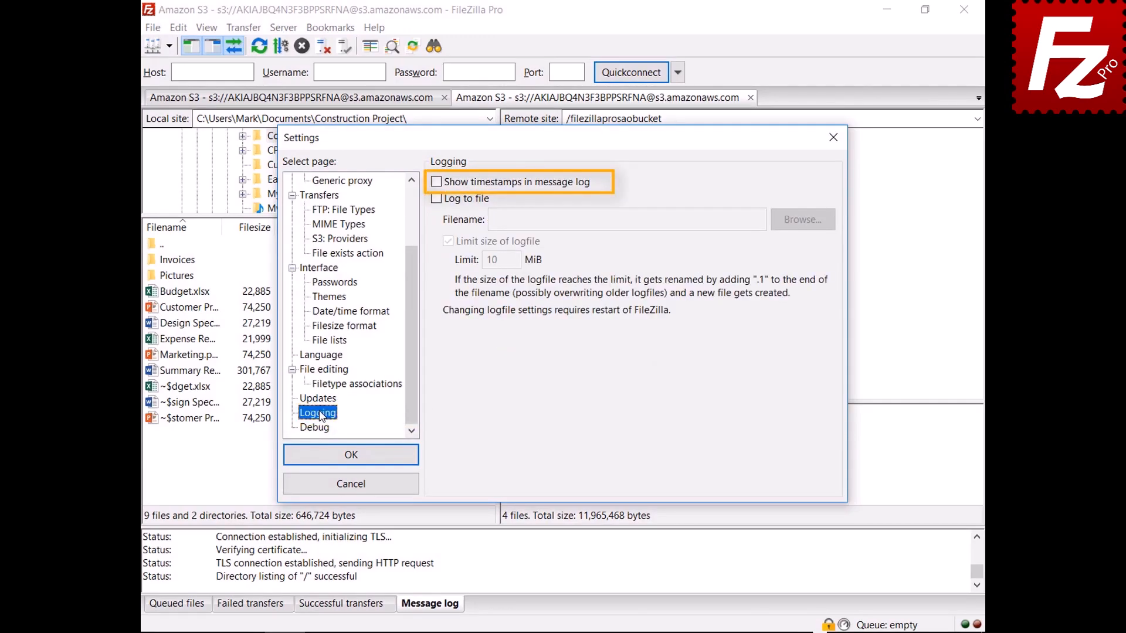
click(435, 183)
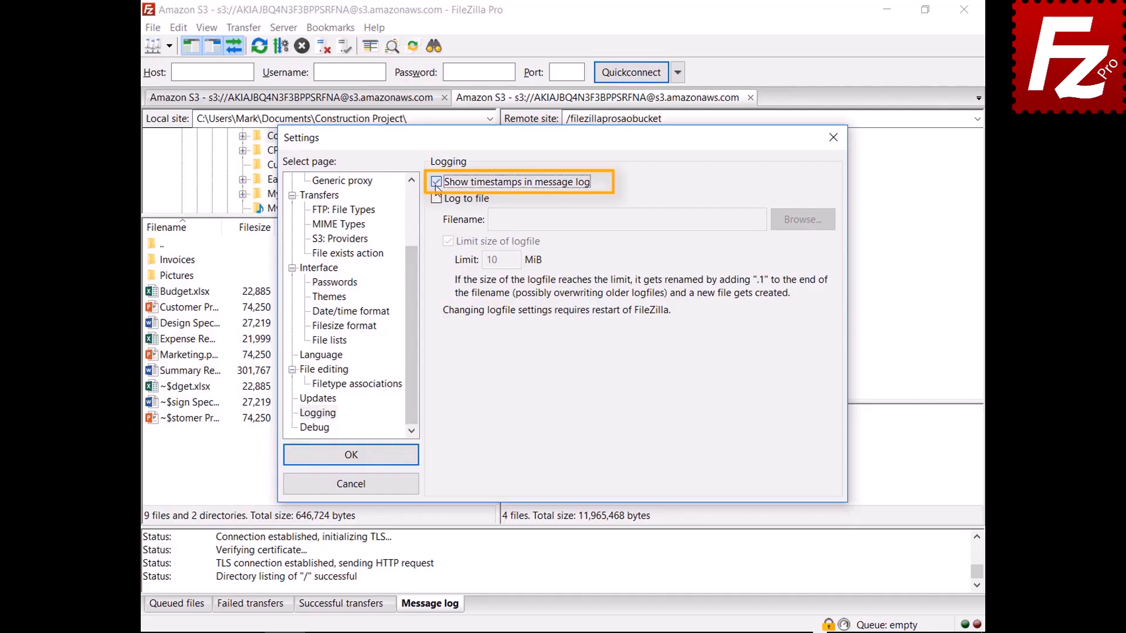
click(437, 199)
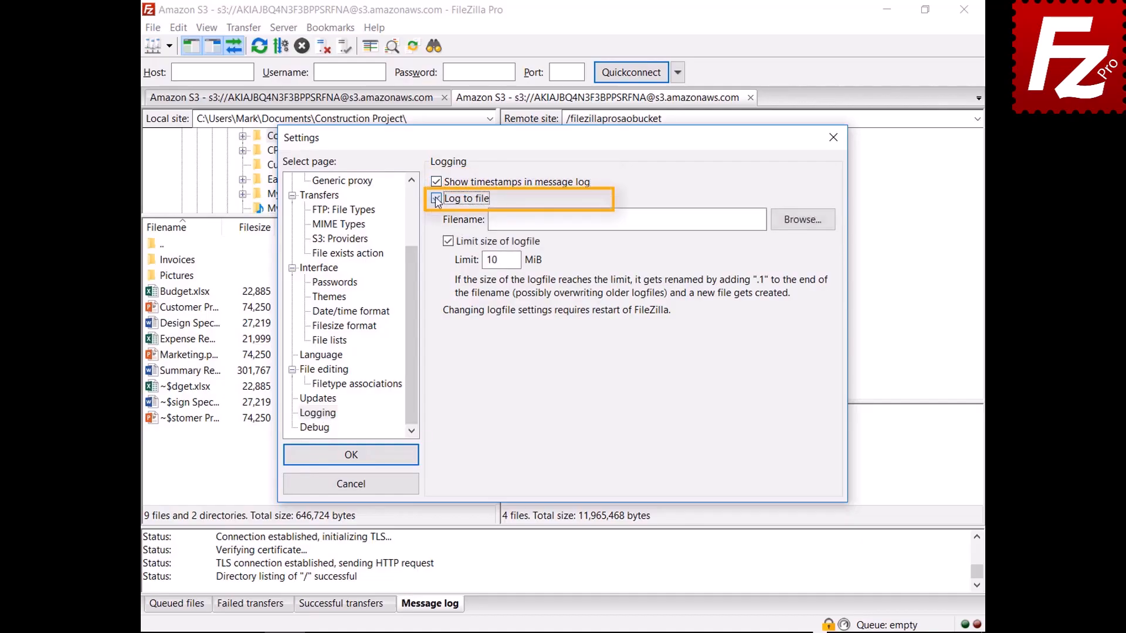
click(800, 228)
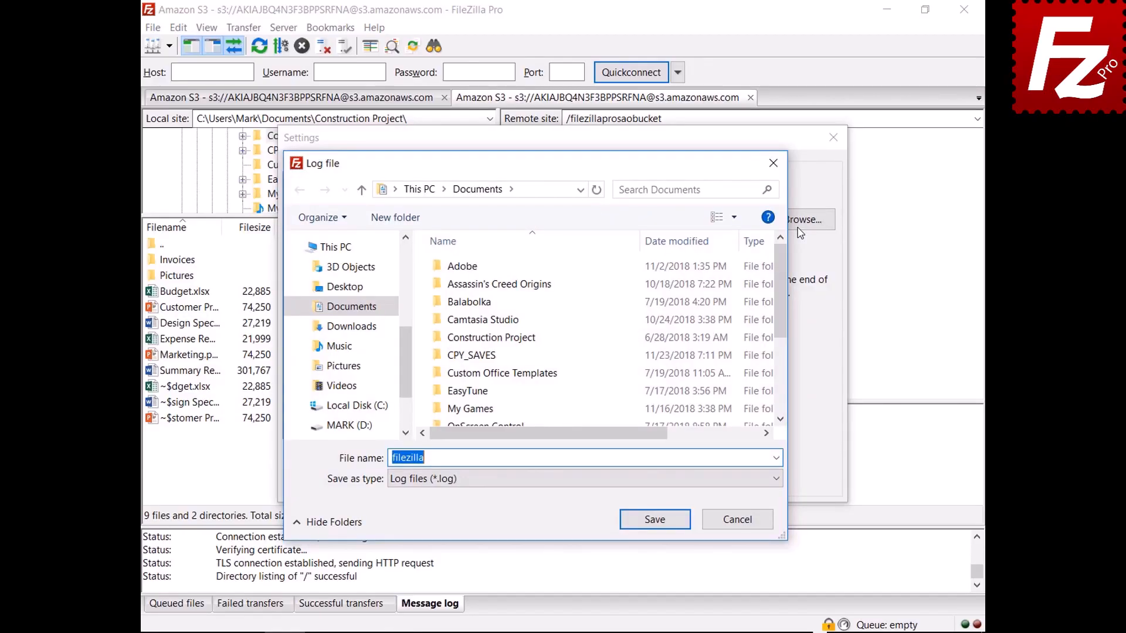
click(655, 521)
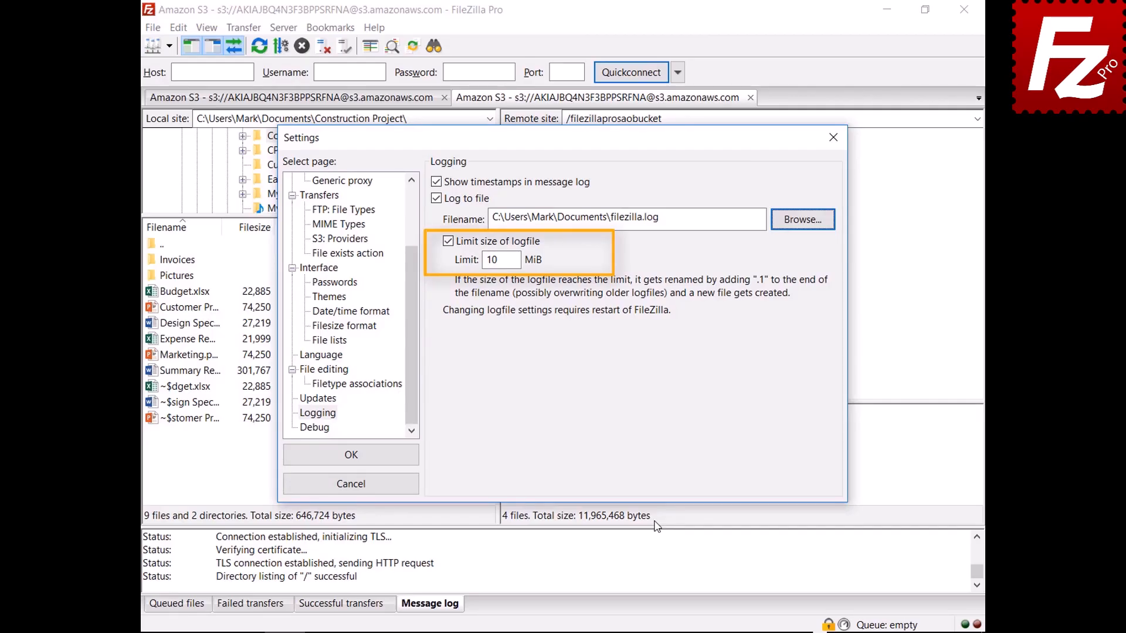
- Switch the FileZilla Pro settings tree to the Debug page
click(325, 432)
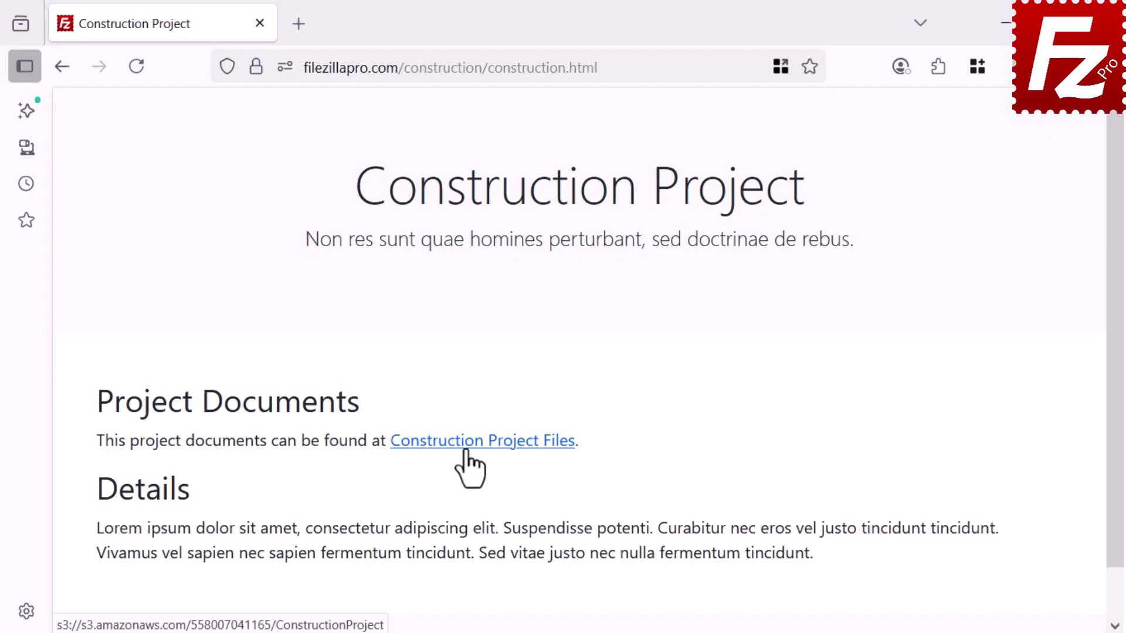
- Follow the Construction Project Files link to open the S3 ConstructionProject folder in FileZilla Pro
click(467, 444)
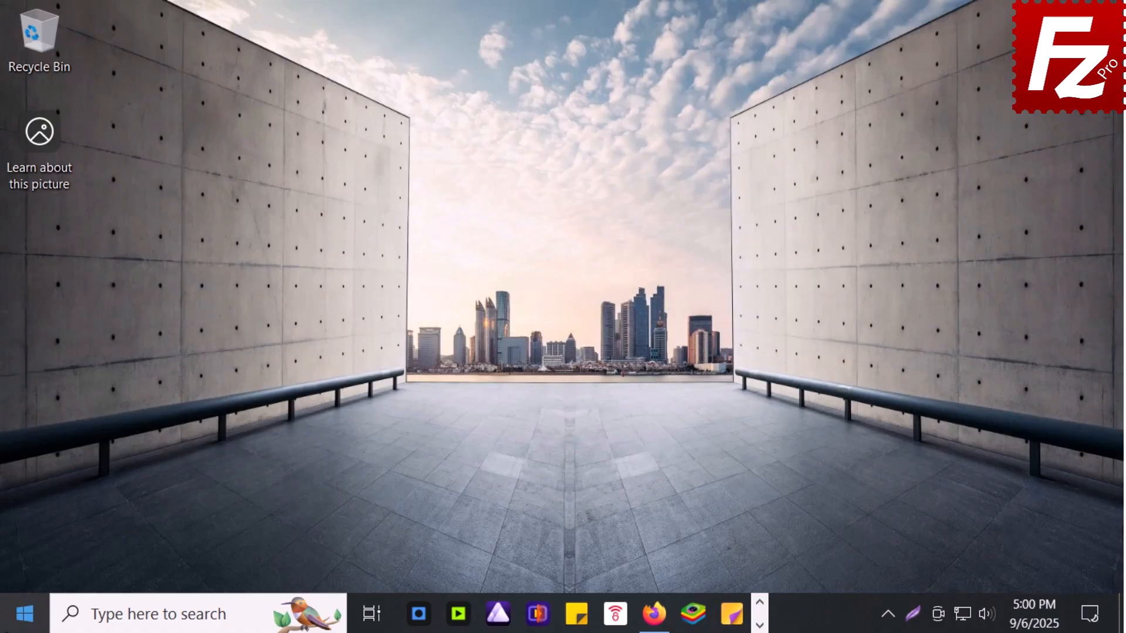
- Under Windows Default apps by protocol, assign FileZilla Pro as the FTP handler
click(24, 615)
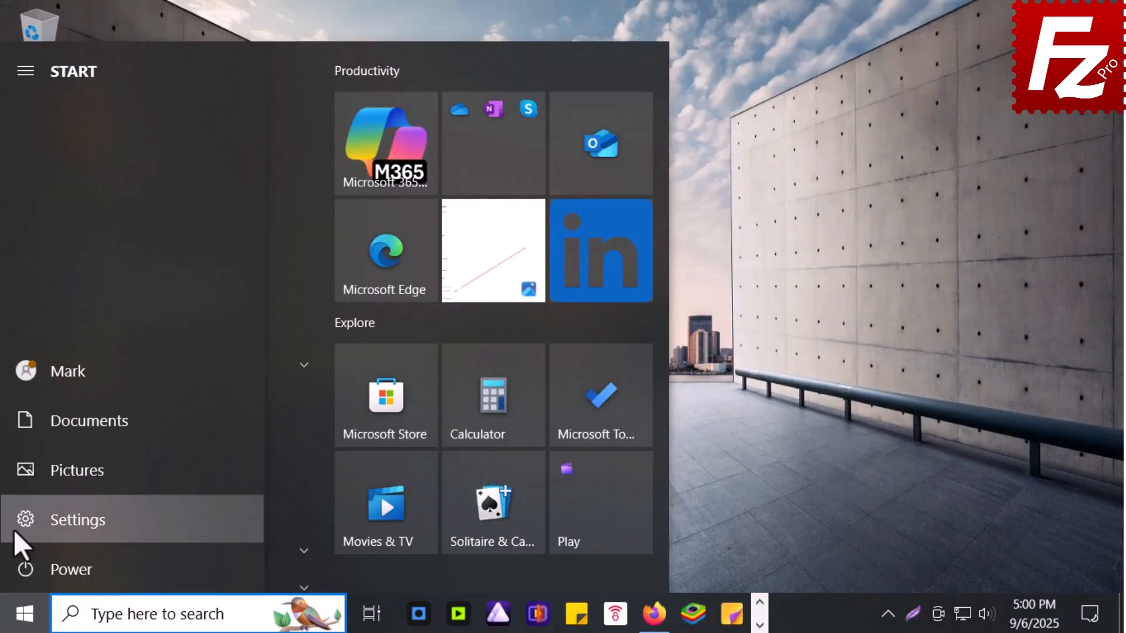
click(13, 530)
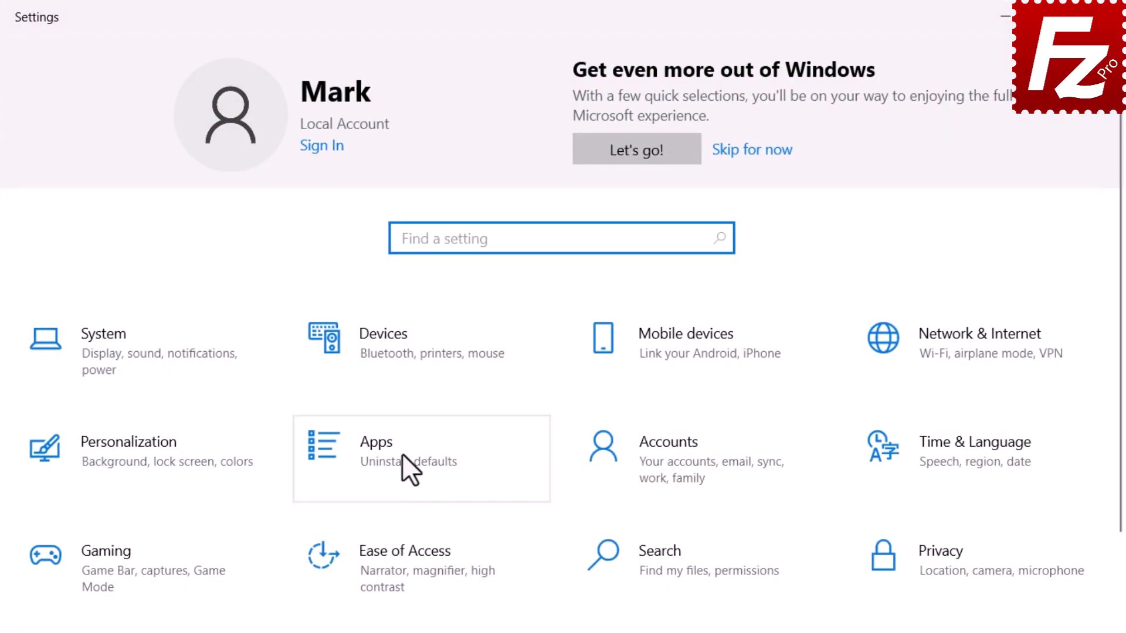
click(402, 455)
click(104, 287)
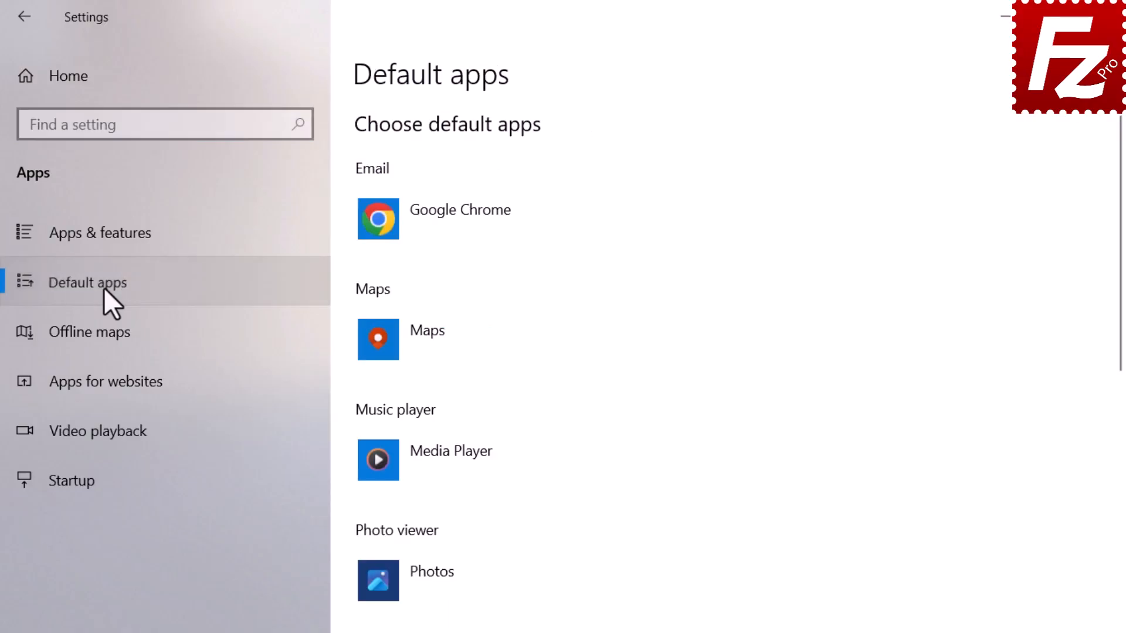
scroll(411, 405, down, 8)
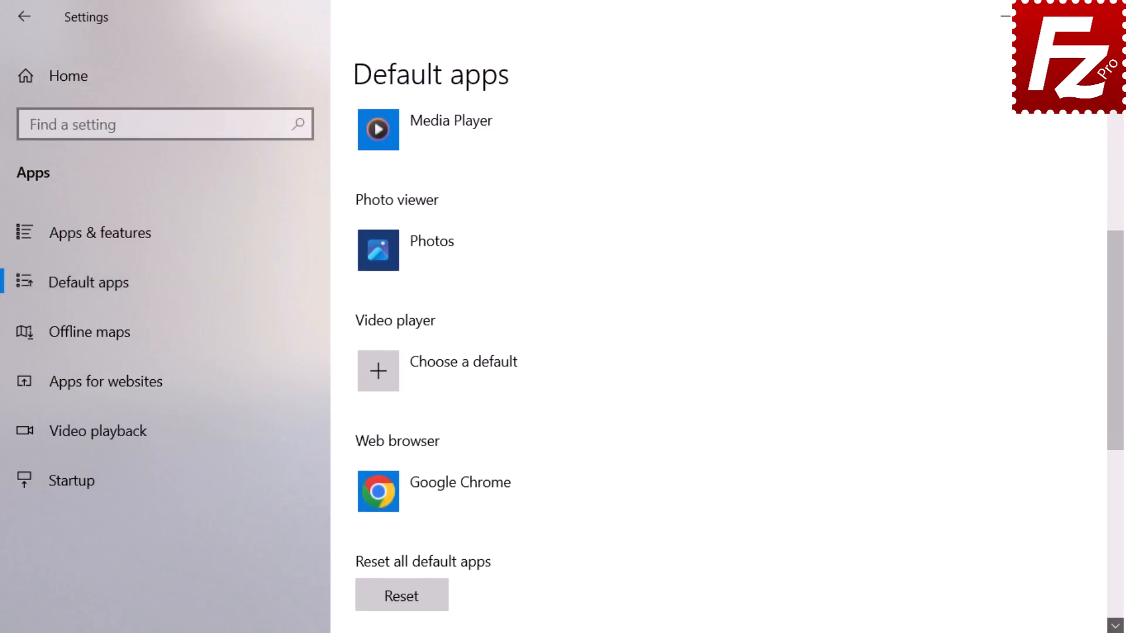
scroll(445, 351, down, 4)
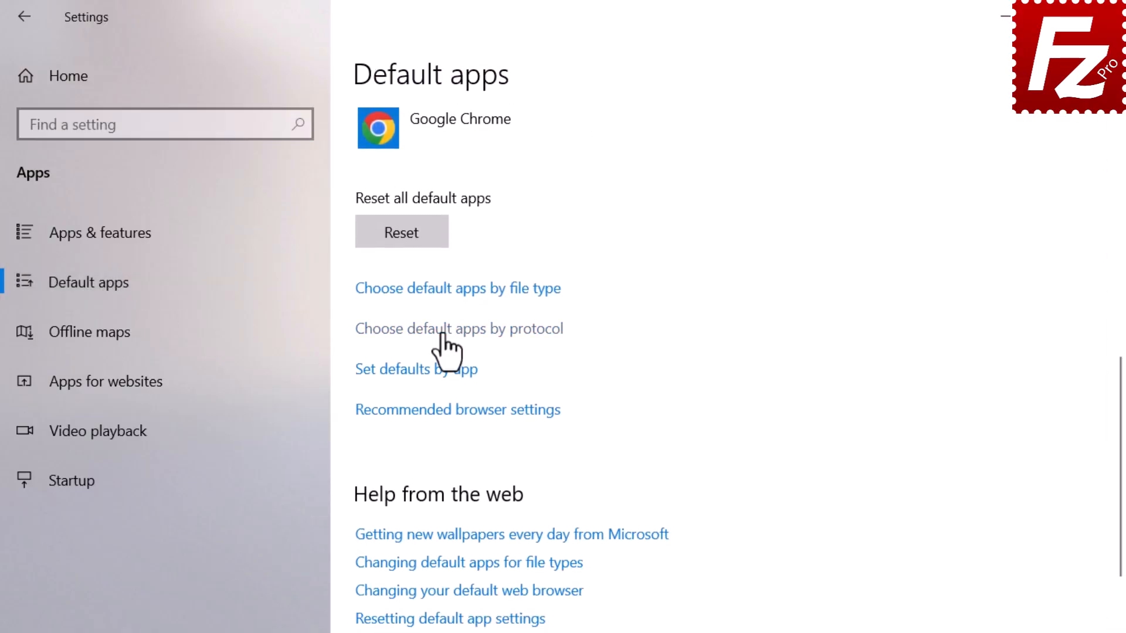
click(442, 331)
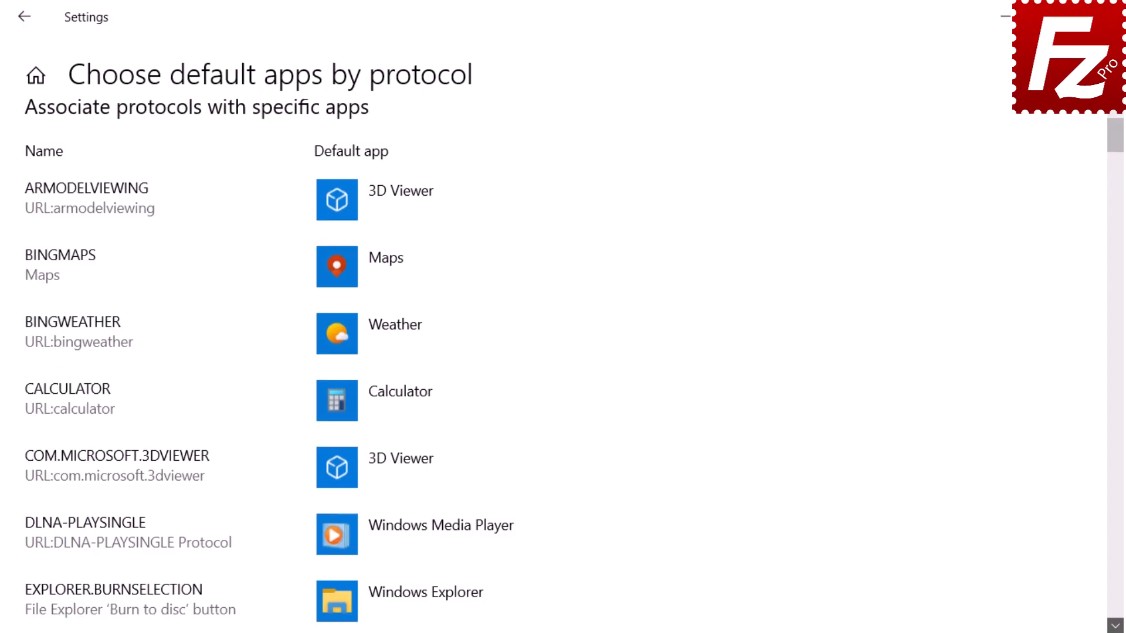
scroll(443, 333, down, 2)
scroll(574, 366, down, 8)
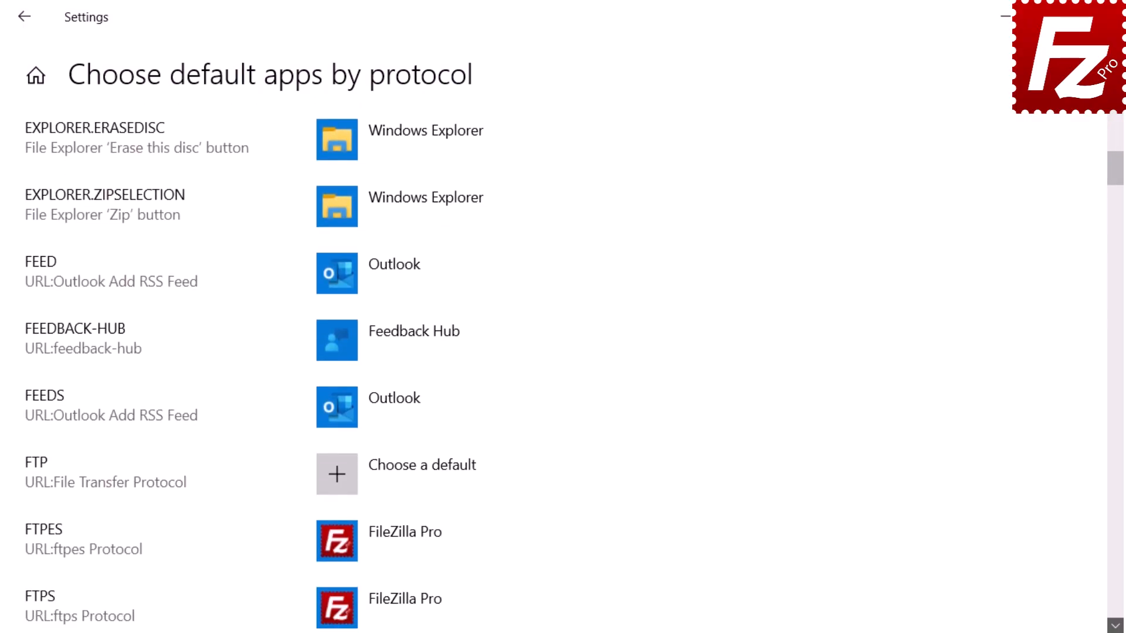
scroll(574, 366, down, 3)
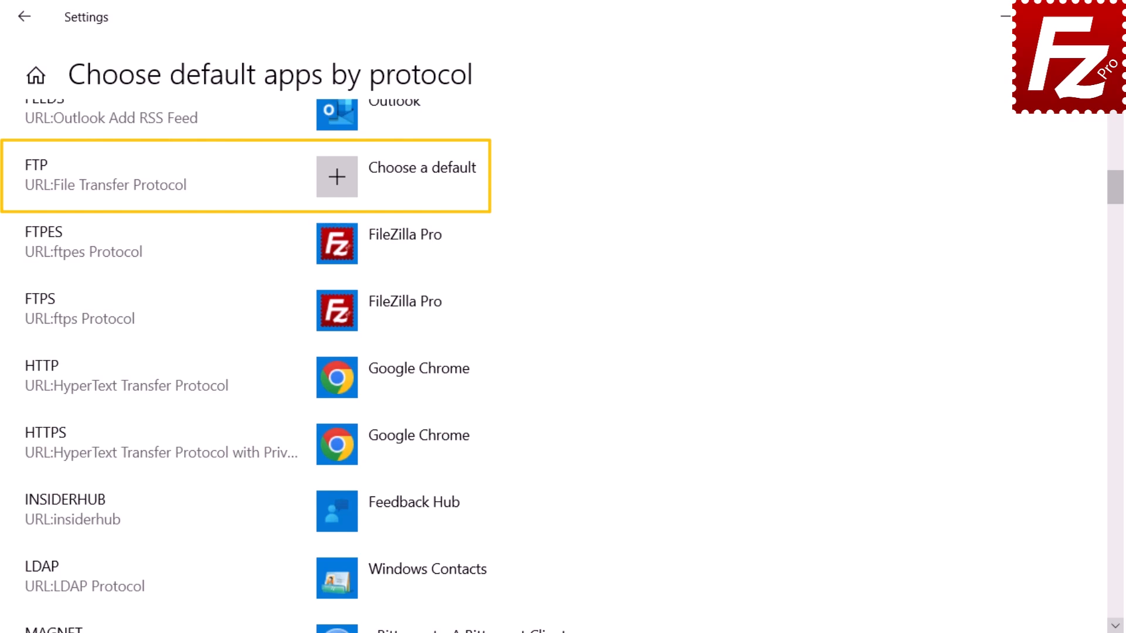
click(372, 169)
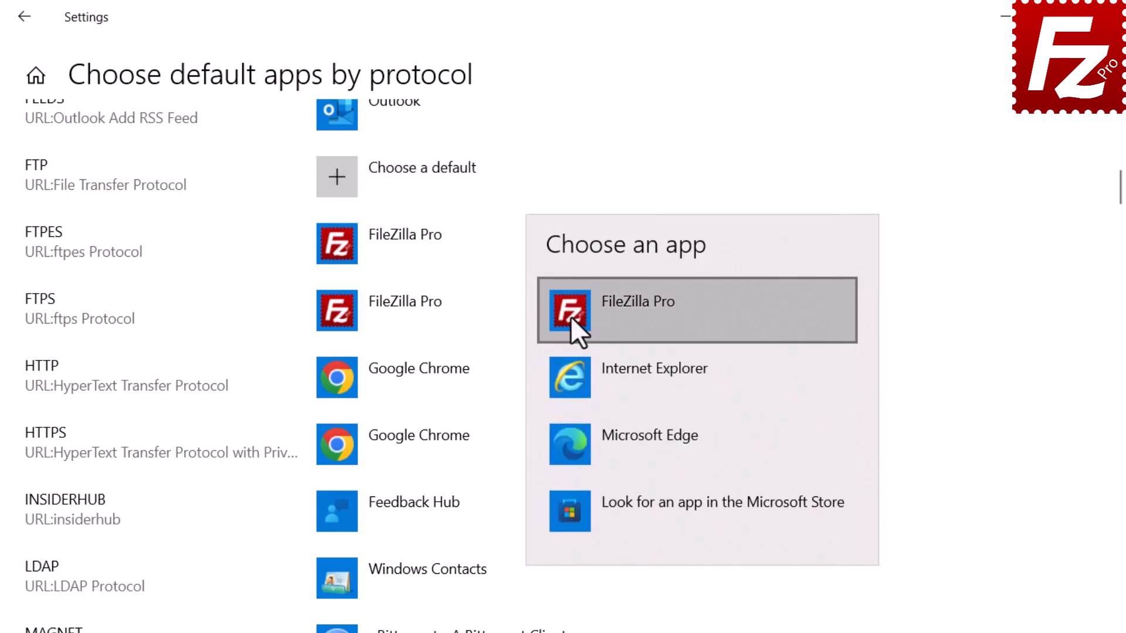
click(569, 321)
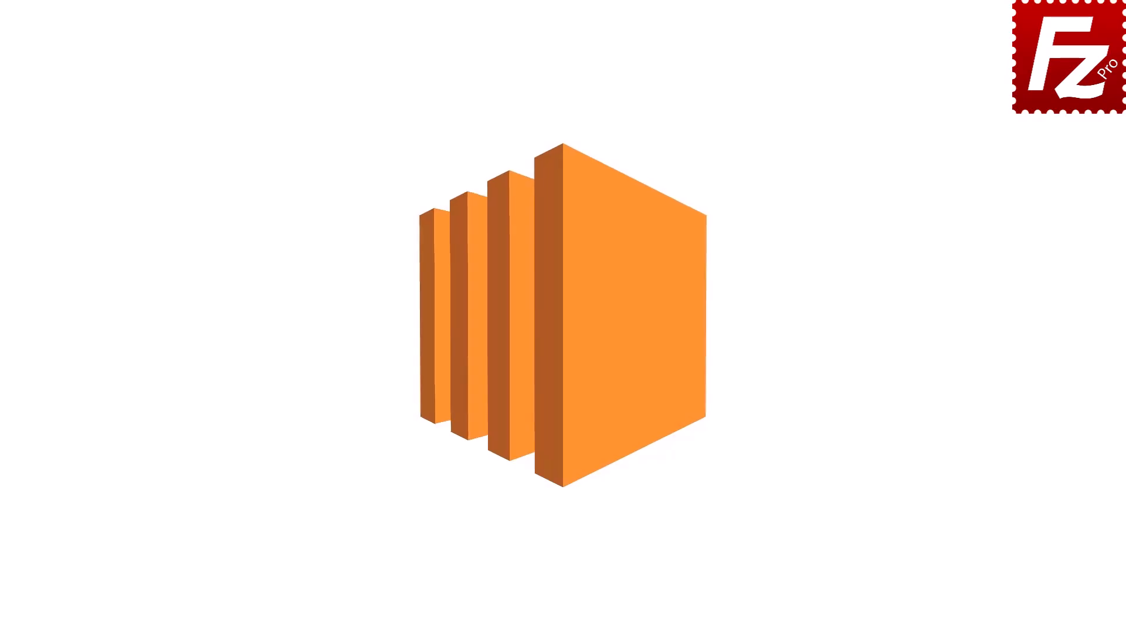
- Launch FileZilla Pro and create a new Site Manager entry named 'Amazon EC2'
double_click(178, 121)
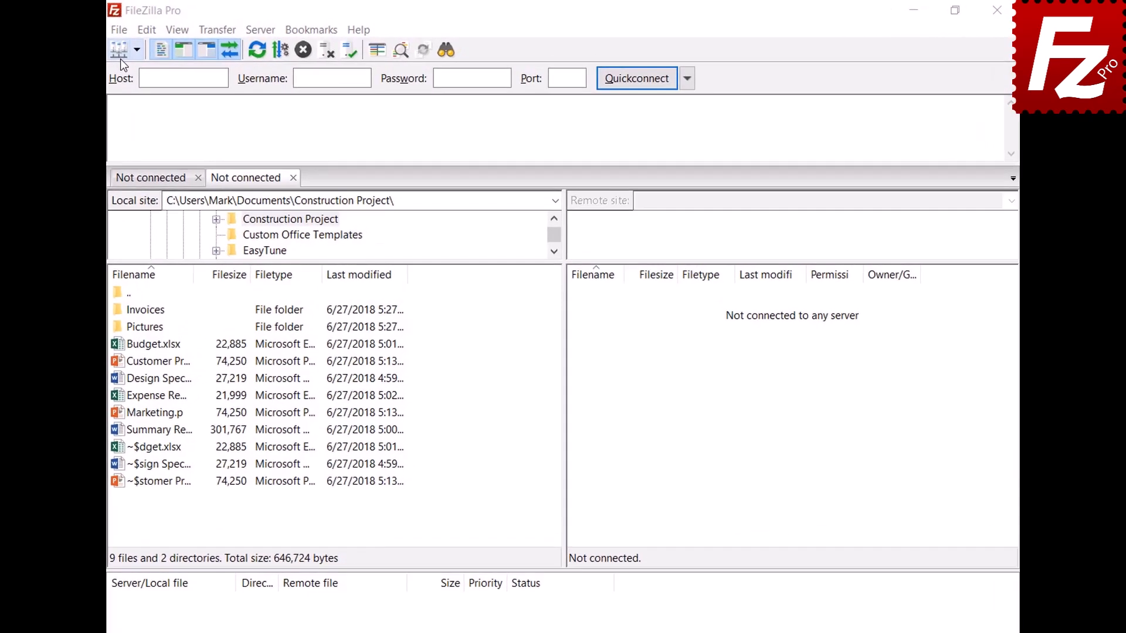
click(110, 30)
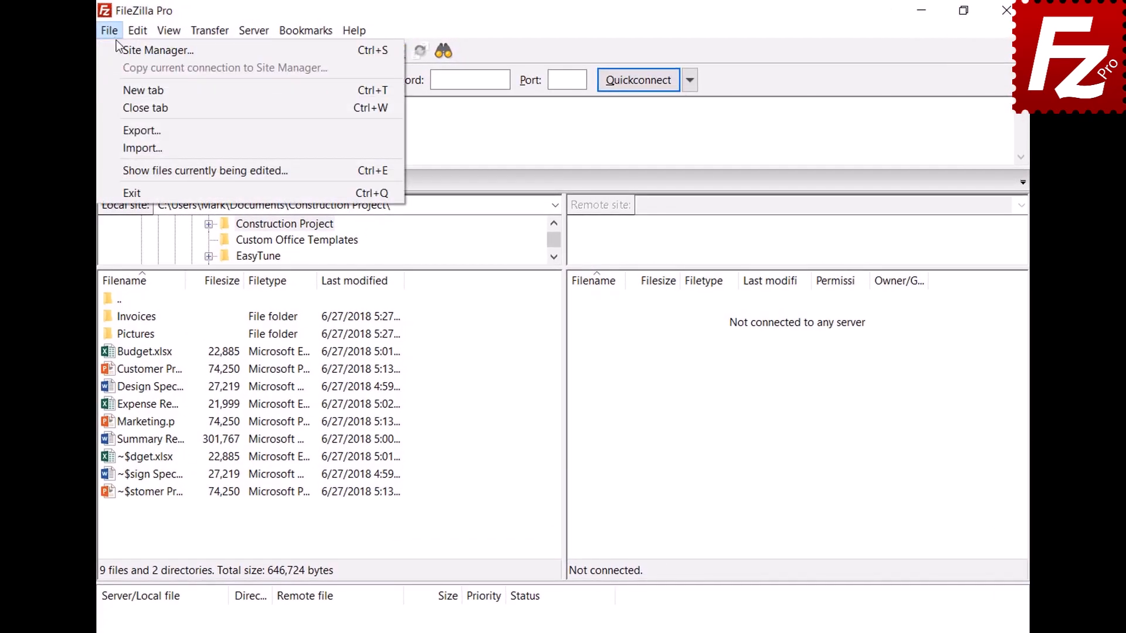
click(118, 47)
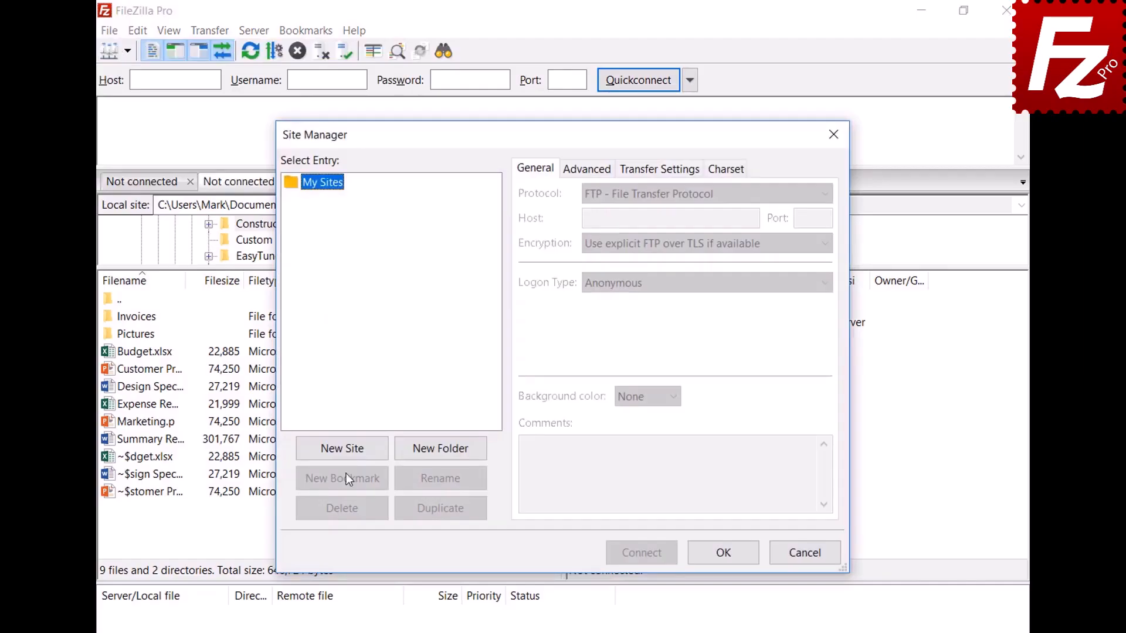
click(344, 449)
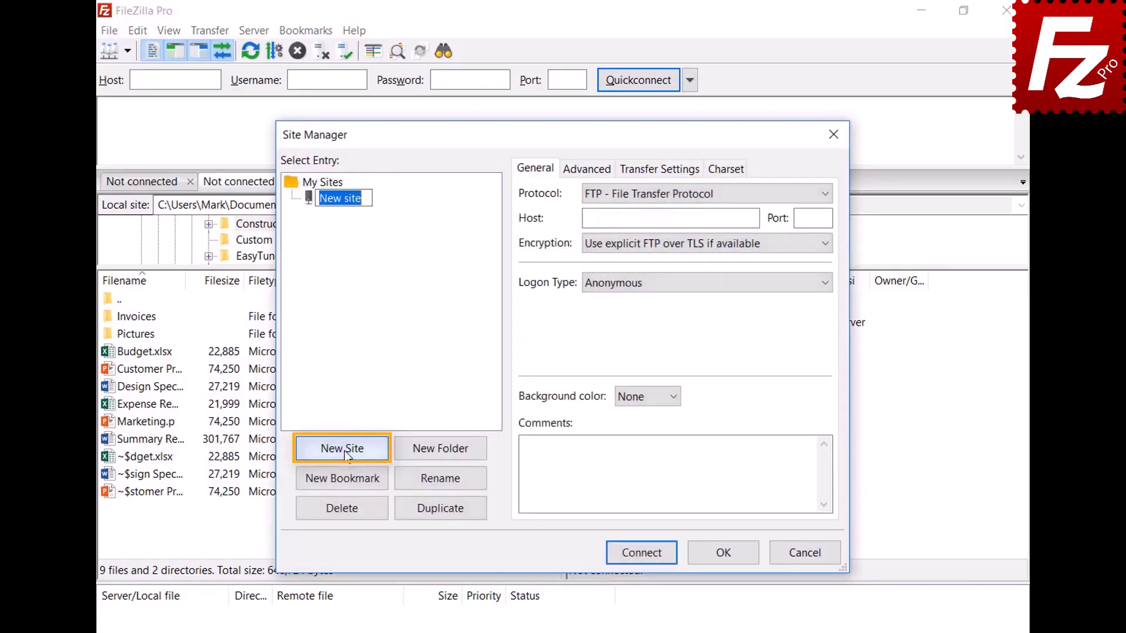
text(Amazon EC2)
key(Return)
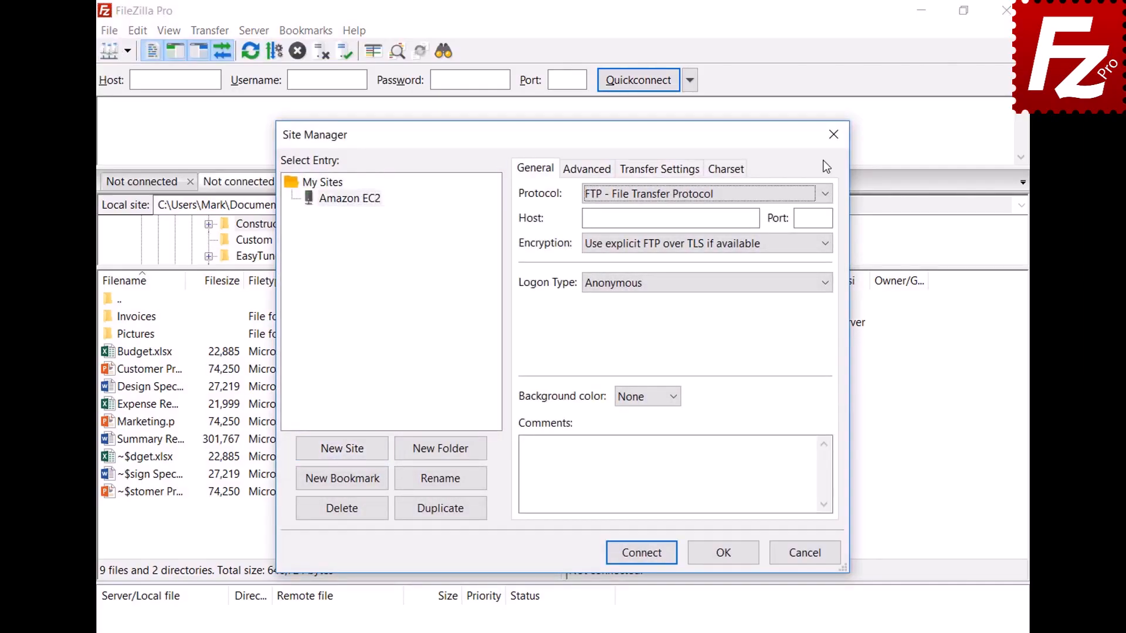
- Set the site's protocol to SFTP and paste the EC2 host address
click(825, 194)
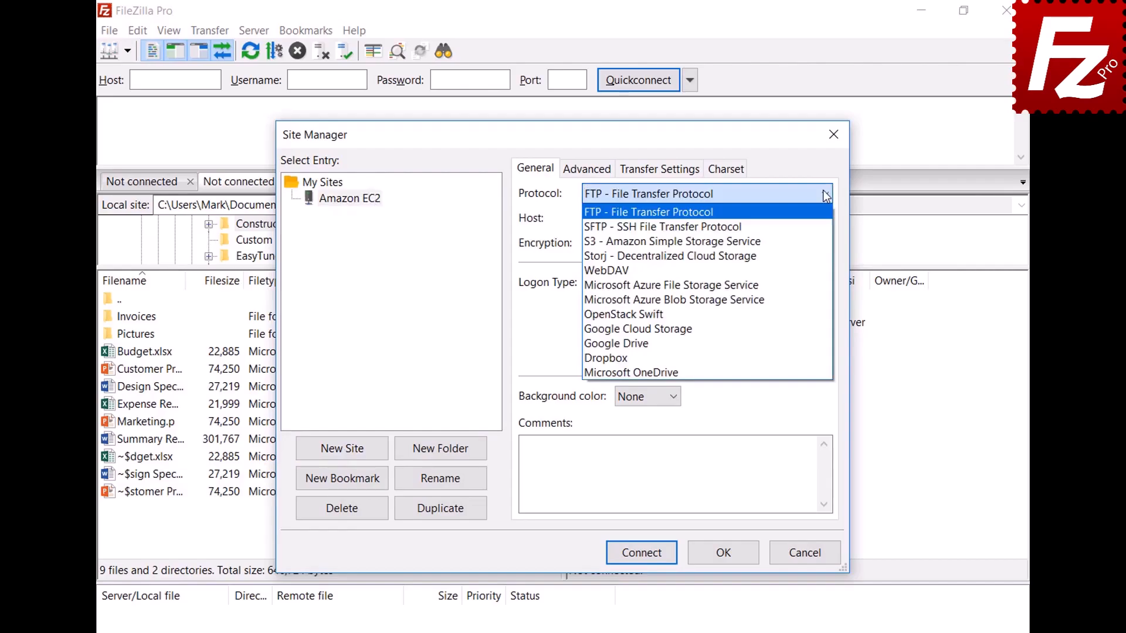
click(826, 227)
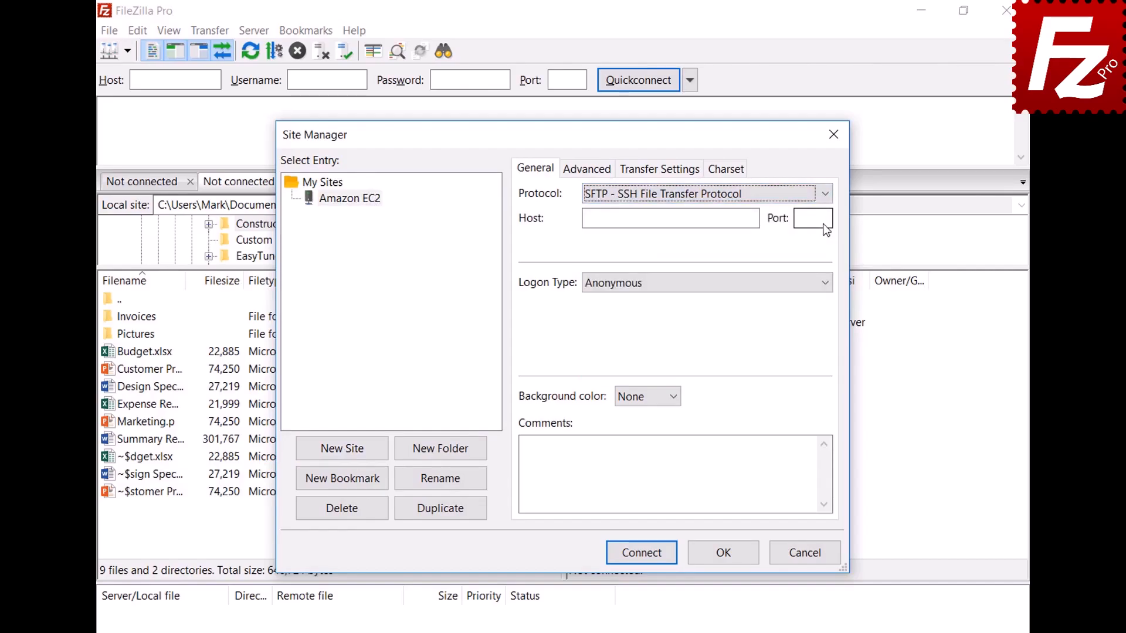
click(706, 218)
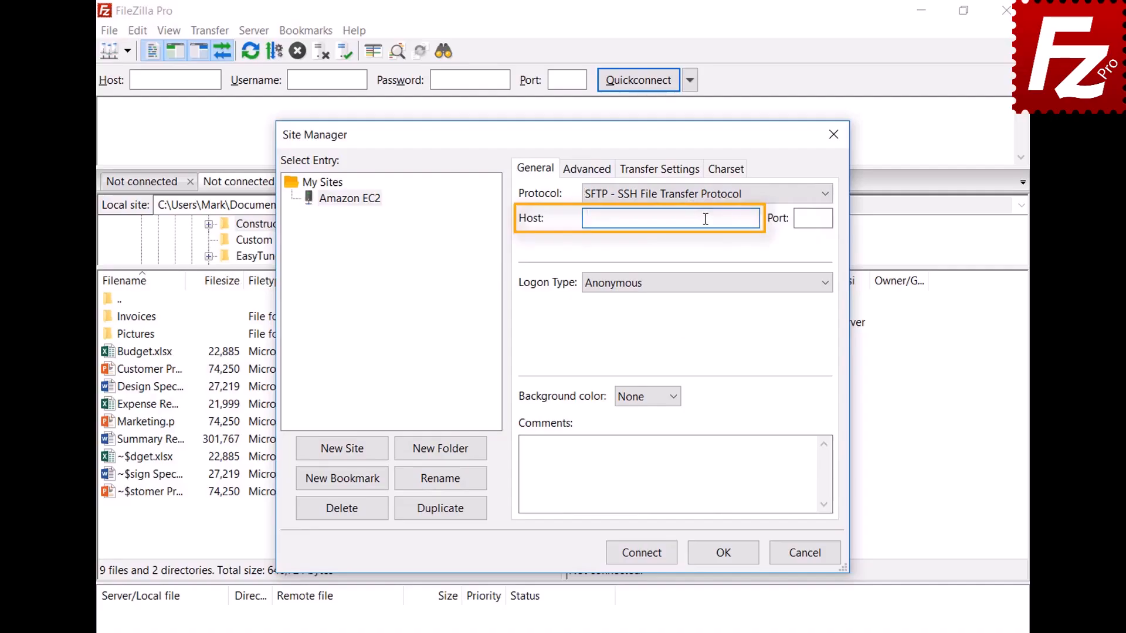
key(ctrl+v)
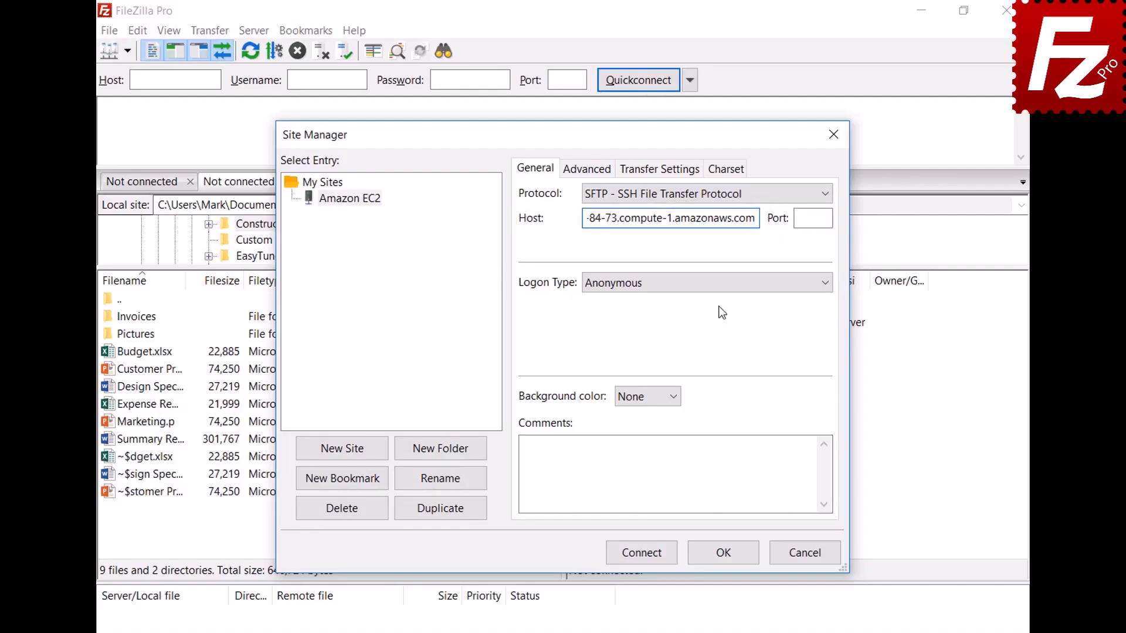
- Use Key file logon as user 'ubuntu' with the AWSKeyPair.pem key file
click(719, 287)
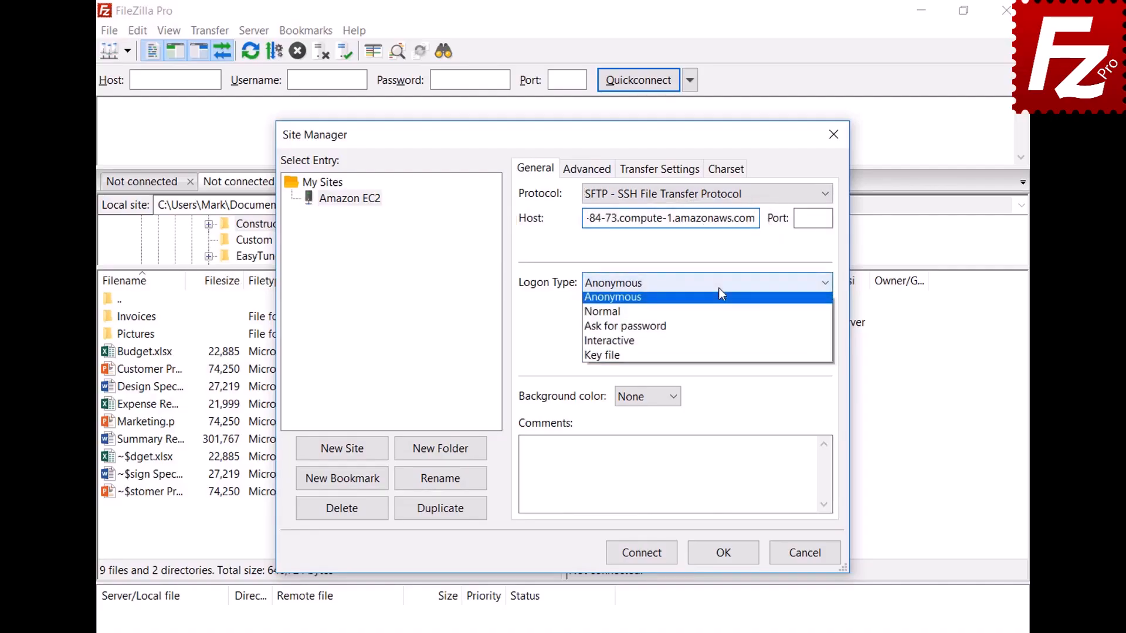
click(718, 359)
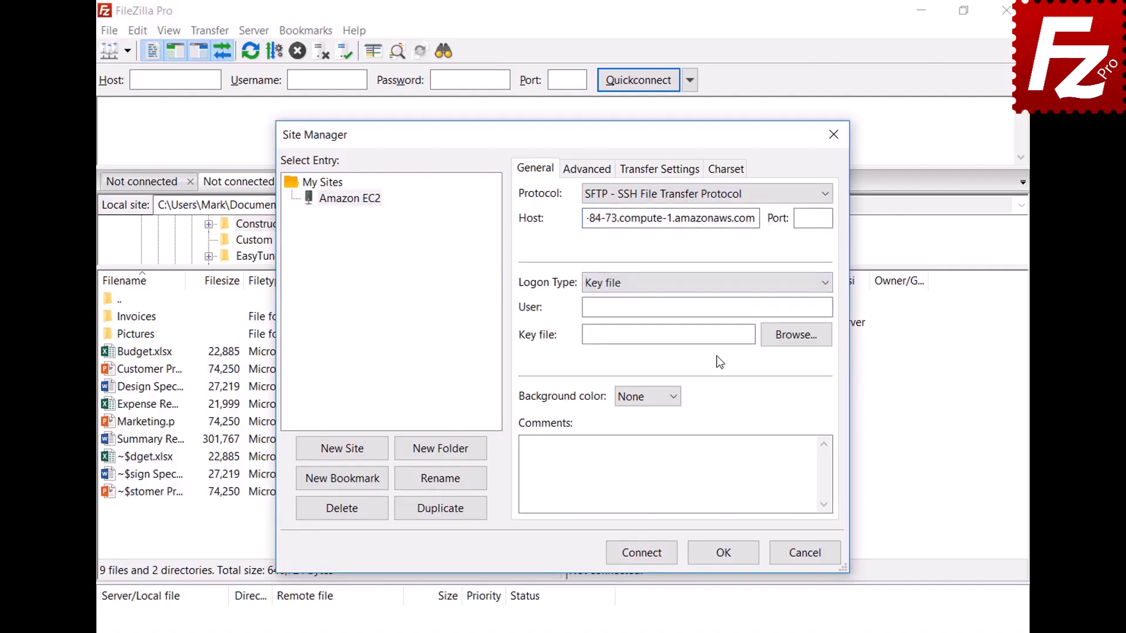
click(724, 308)
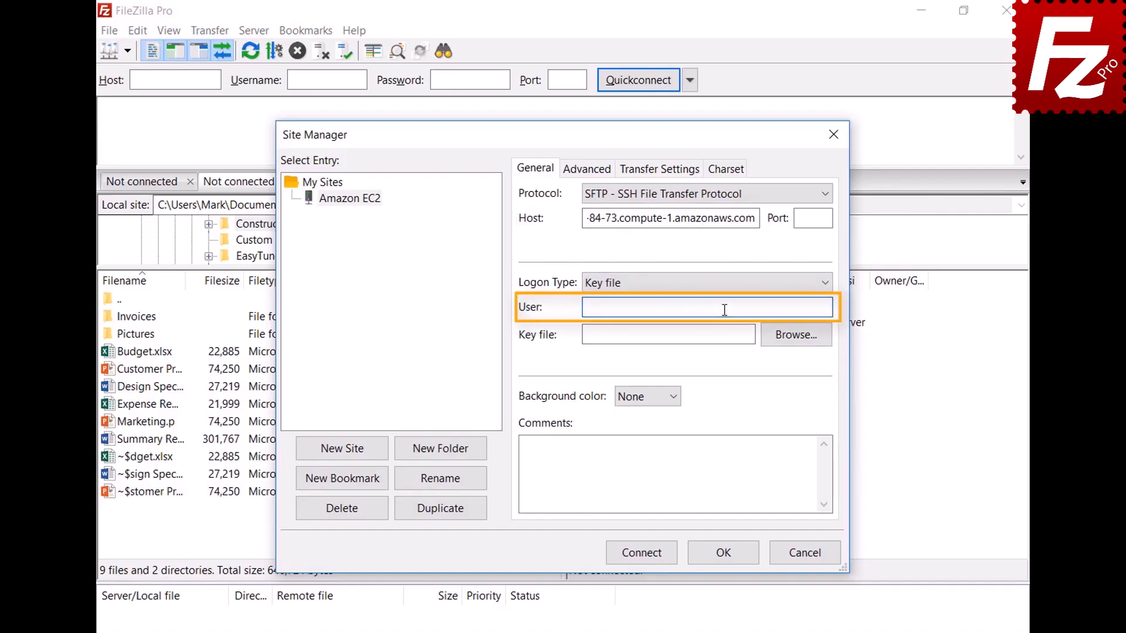
text(ubuntu)
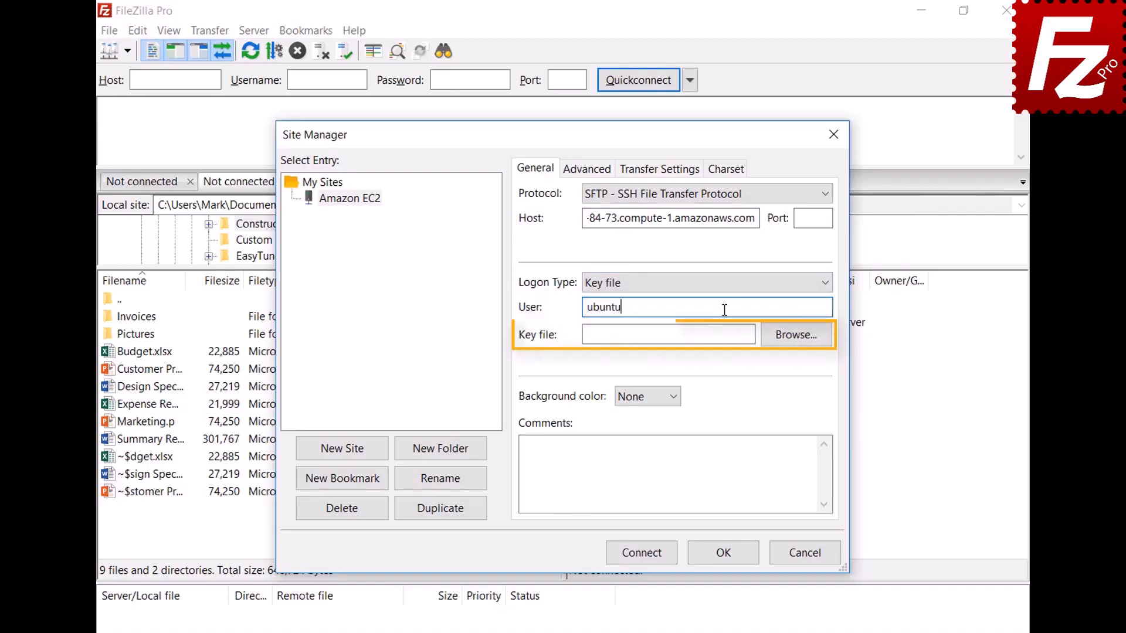
click(796, 334)
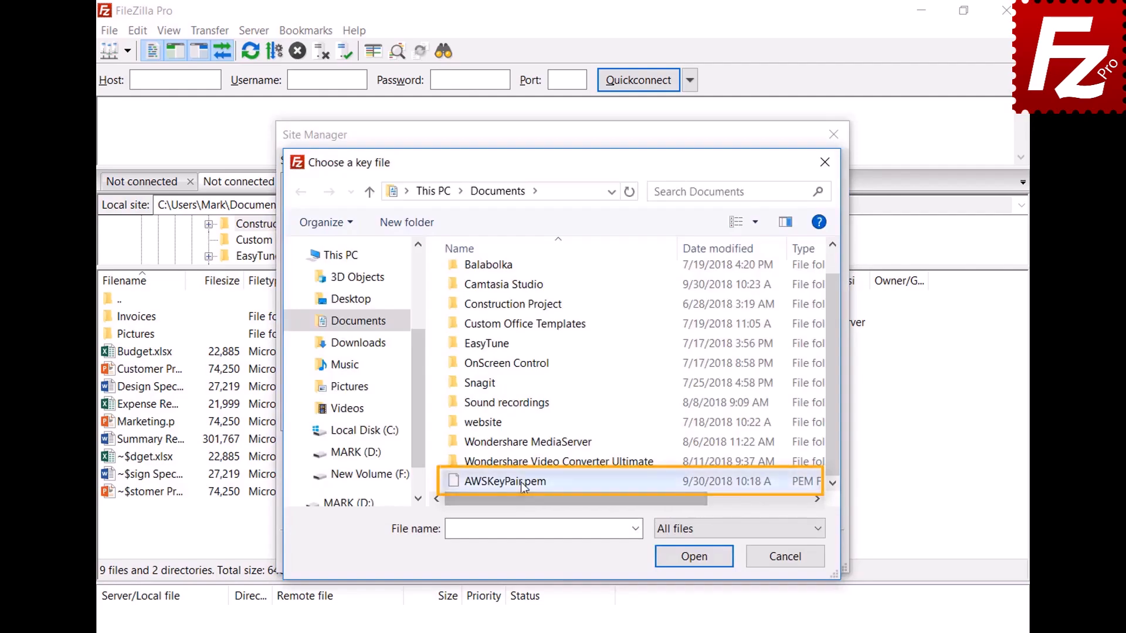
double_click(524, 481)
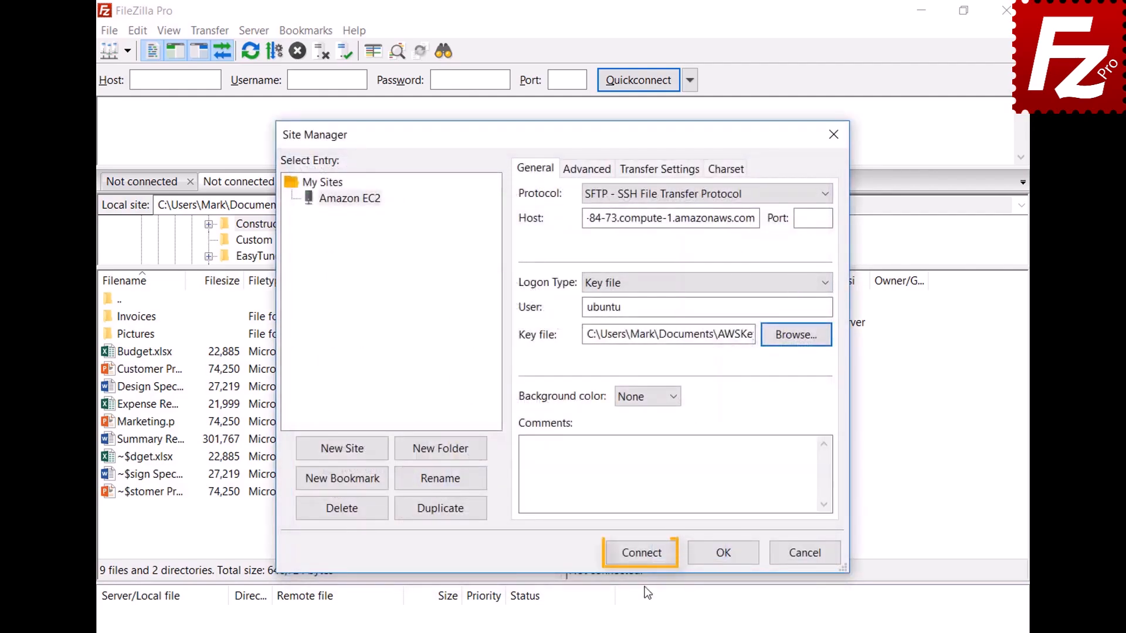
- Connect to the Amazon EC2 site and always trust its unknown host key
click(645, 560)
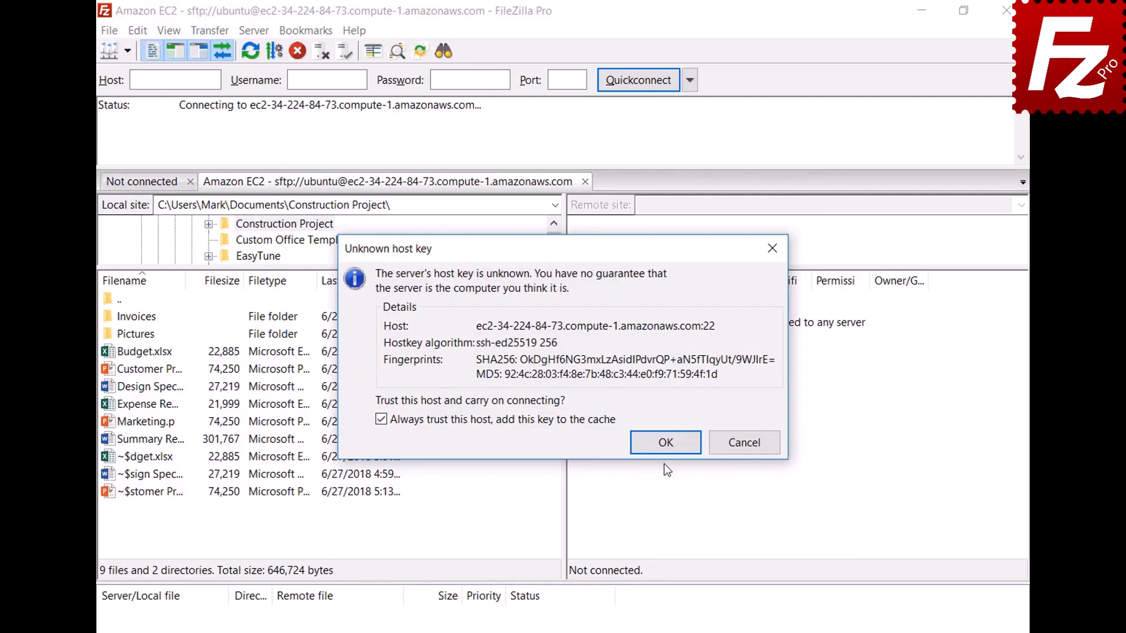
click(665, 442)
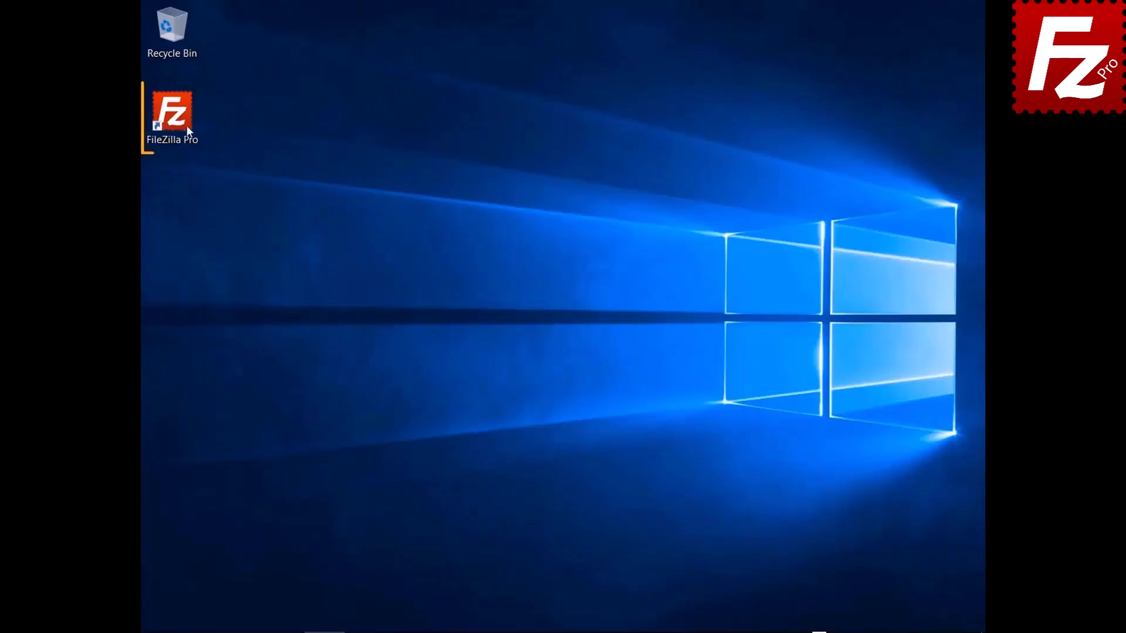
- Launch FileZilla Pro and create a new Site Manager entry named 'S3 Connection'
double_click(182, 125)
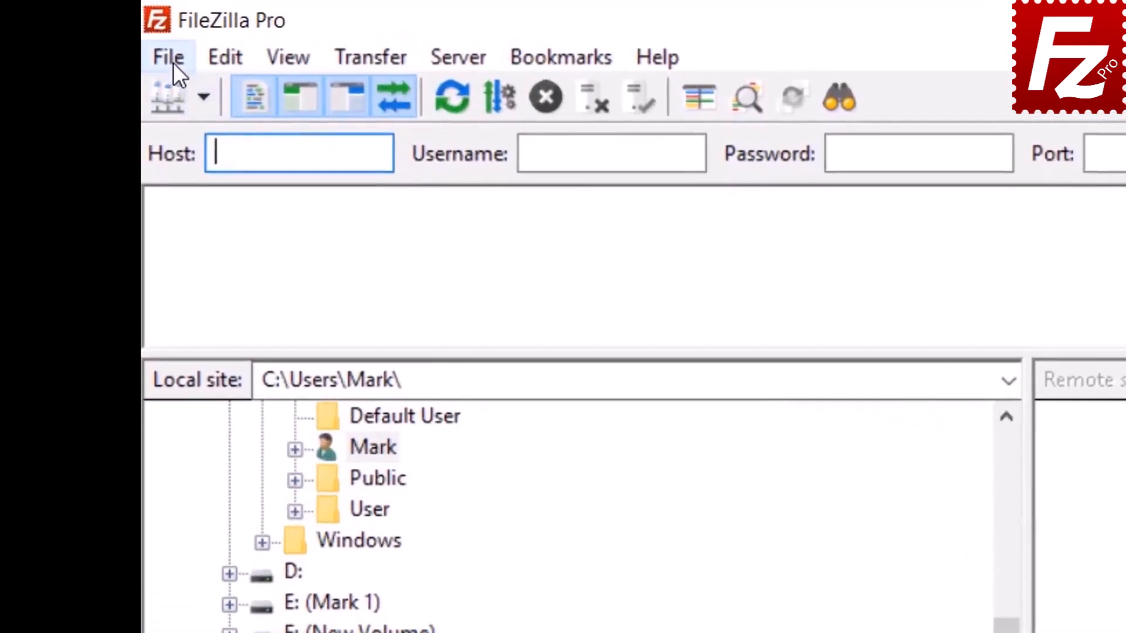
click(156, 29)
click(206, 97)
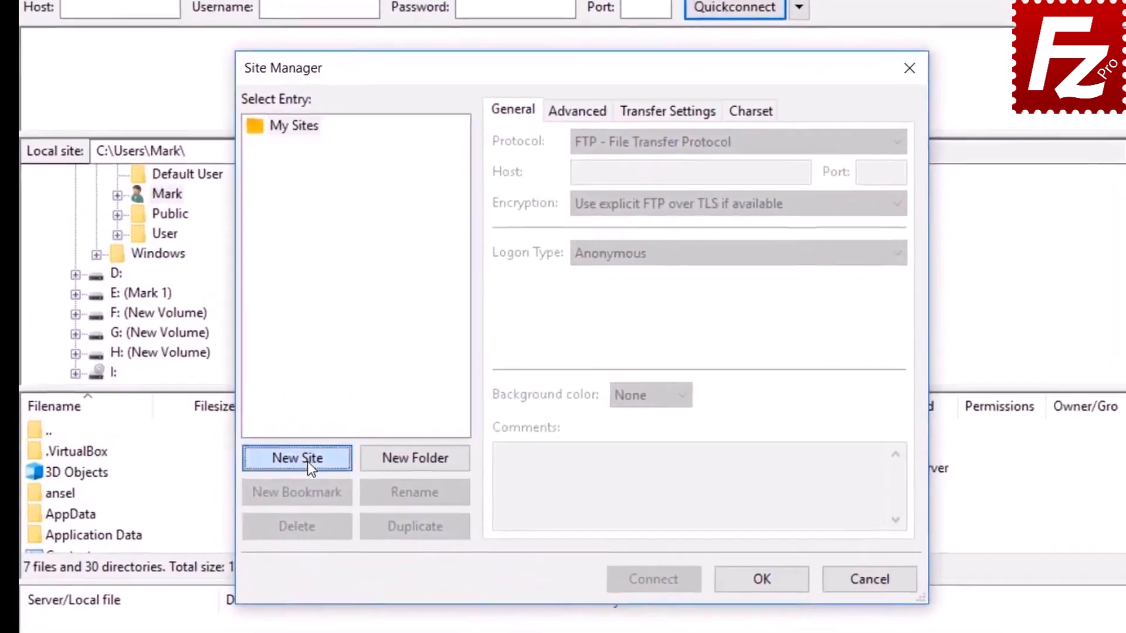
click(372, 424)
text(S3)
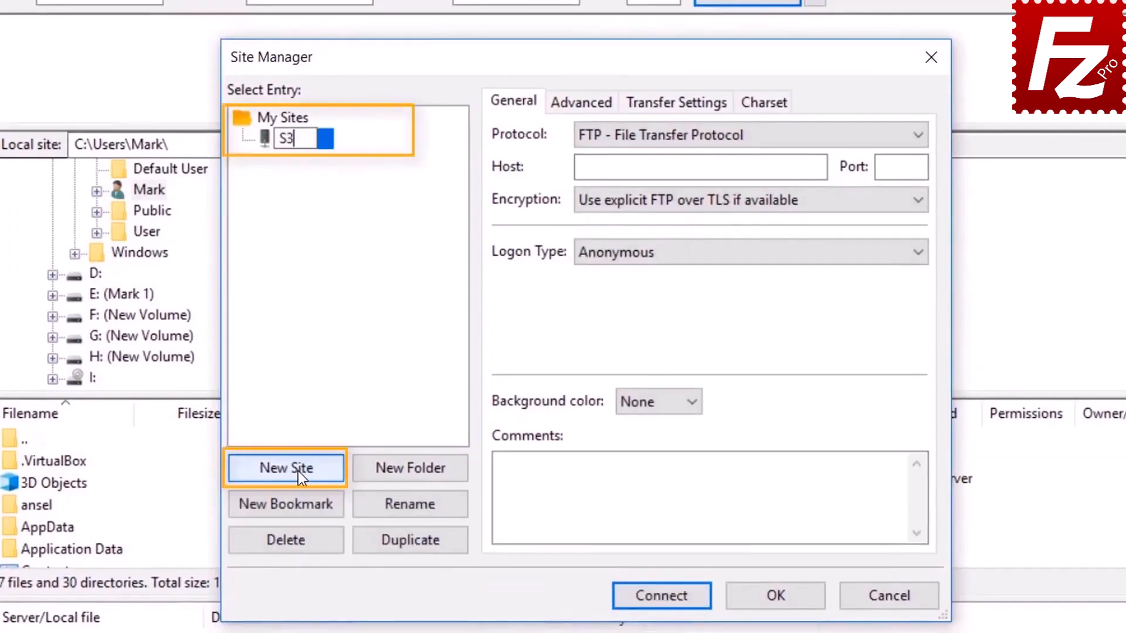
text( Conn)
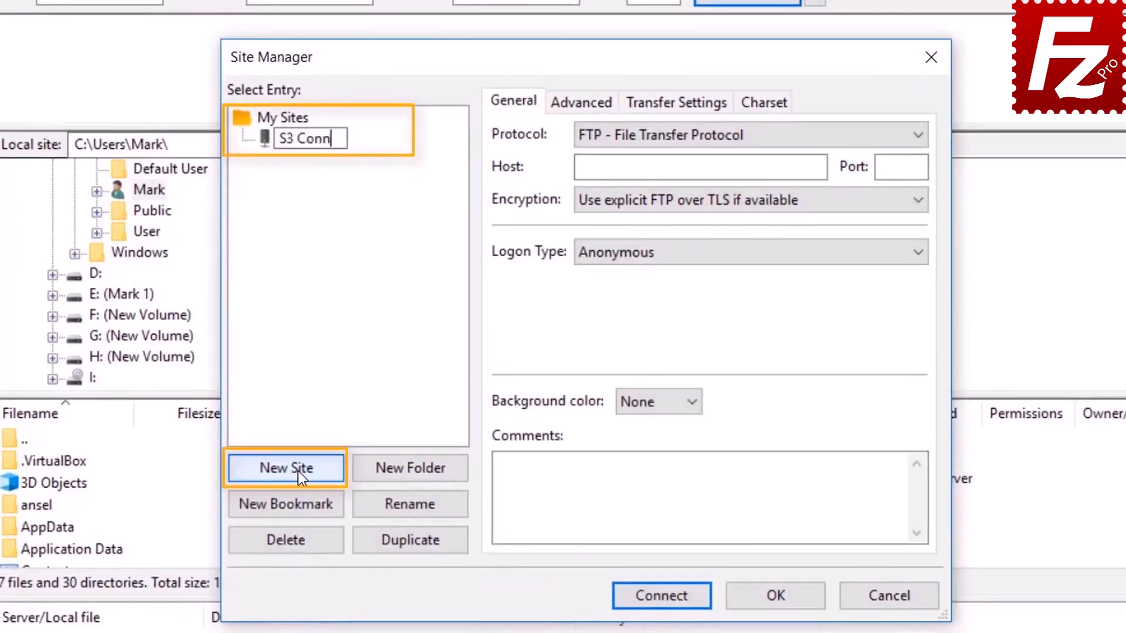
text(ection)
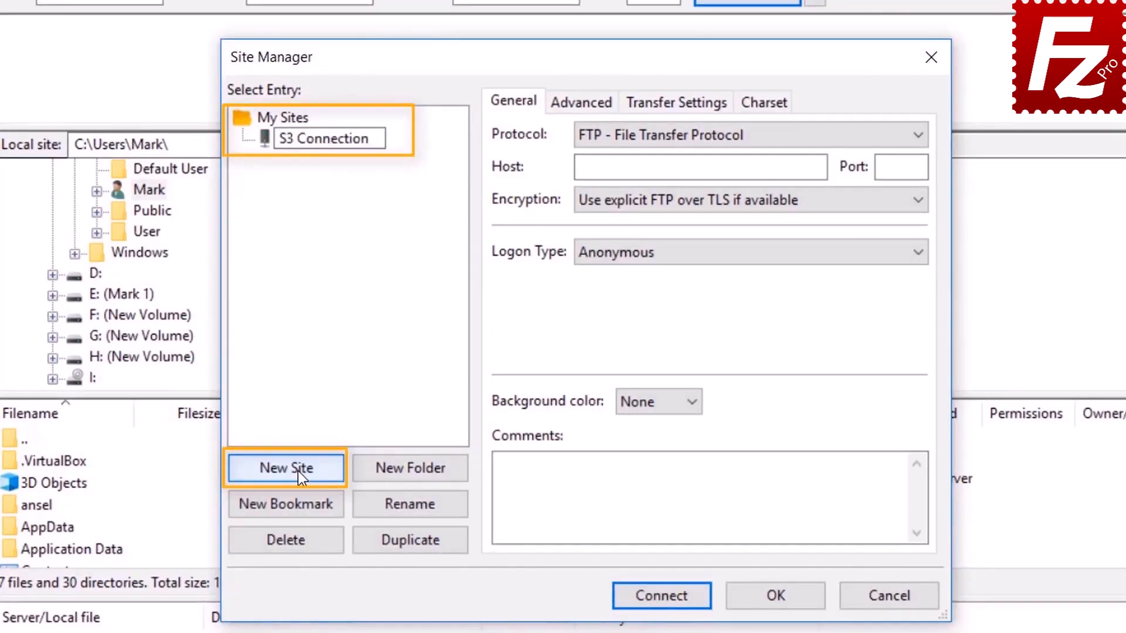
click(727, 136)
- Set the site's protocol to Amazon S3 with Normal logon type
click(727, 136)
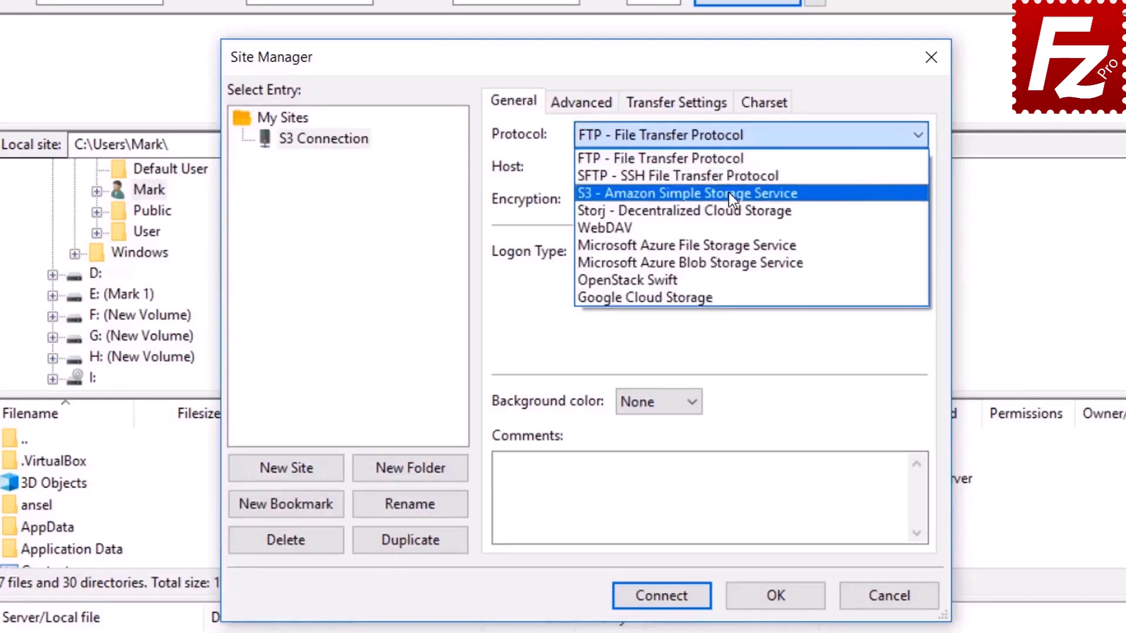
click(731, 195)
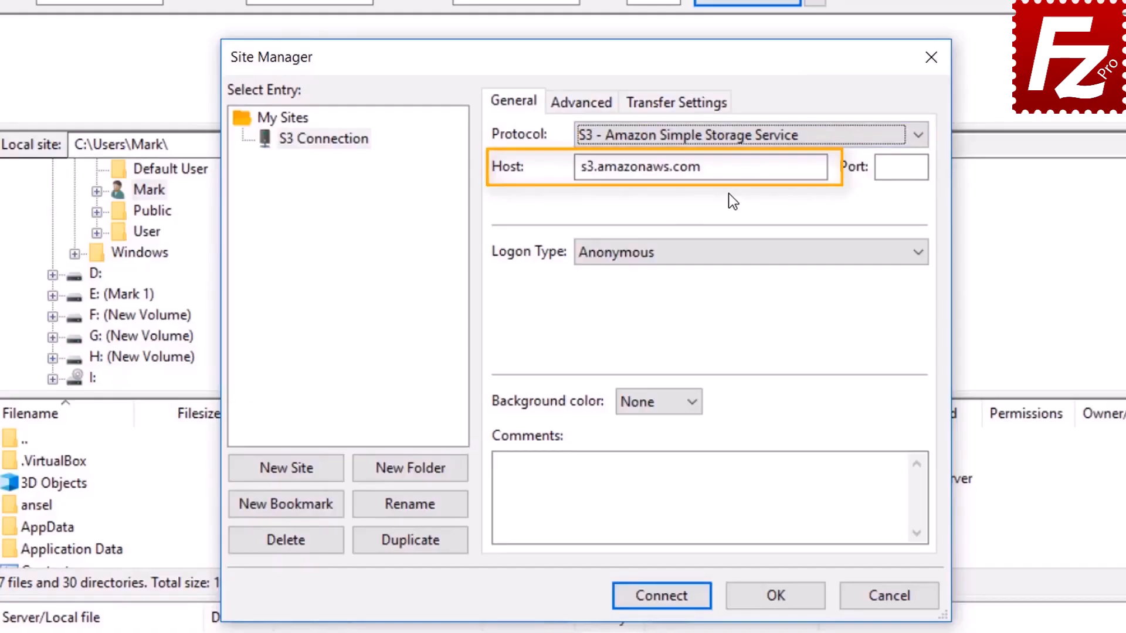
click(722, 256)
click(721, 289)
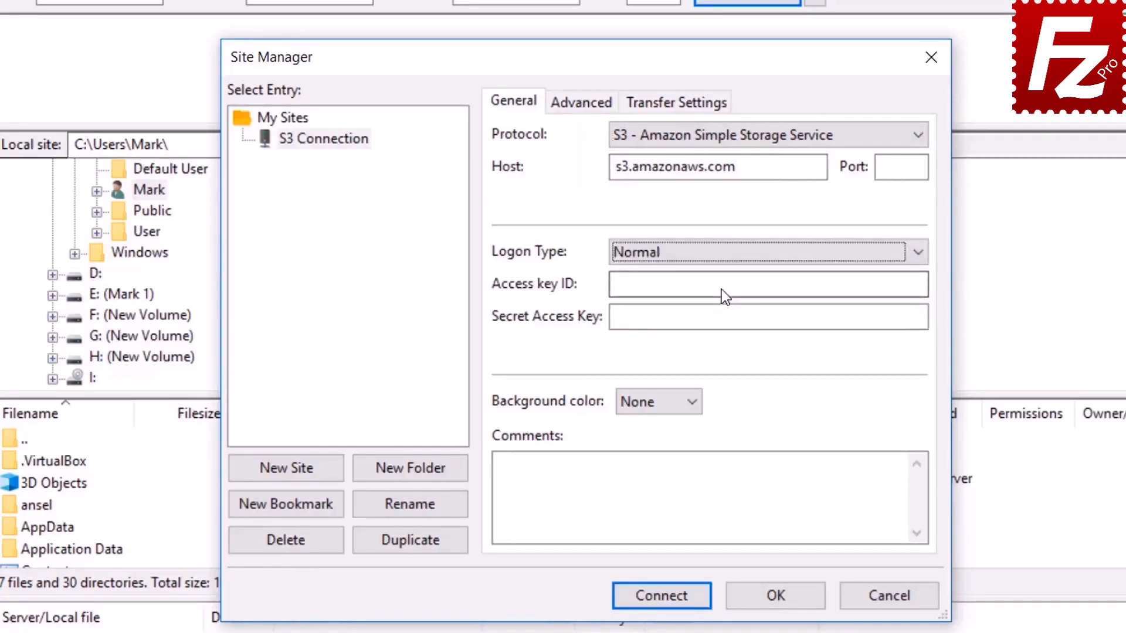
- Paste the access key ID and secret access key, connect, and allow saving passwords
click(721, 290)
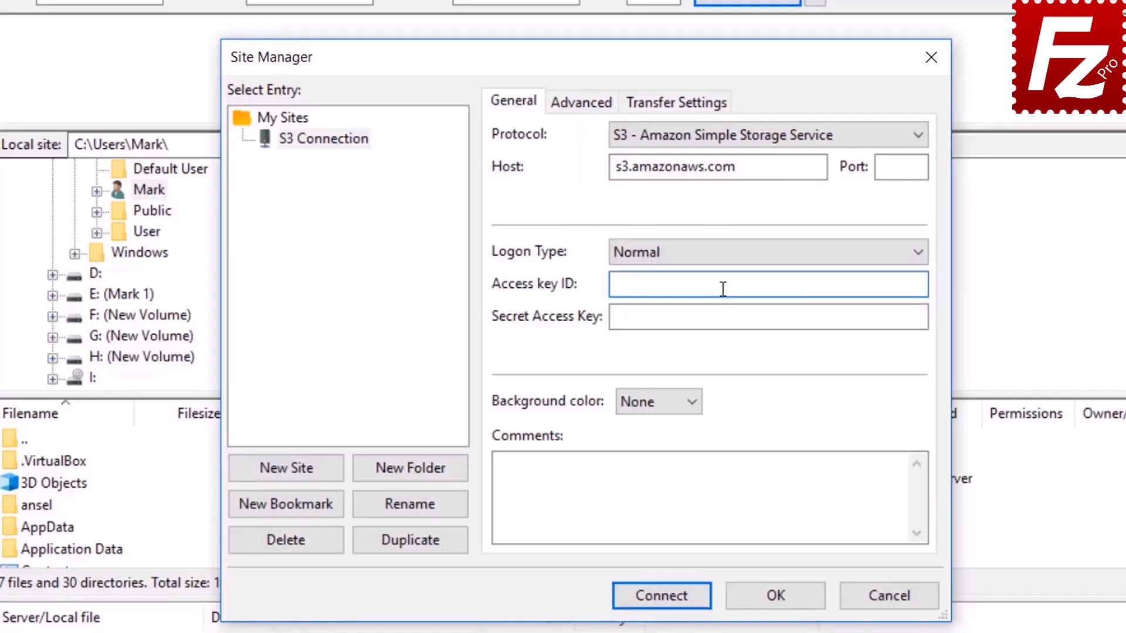
key(ctrl+v)
click(729, 316)
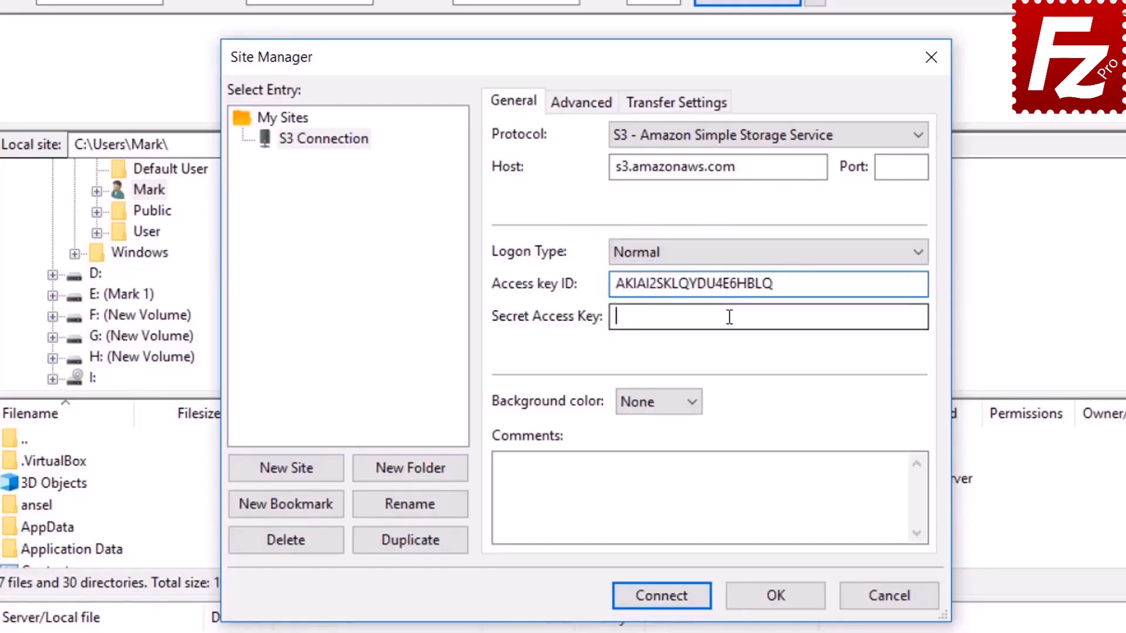
key(ctrl+v)
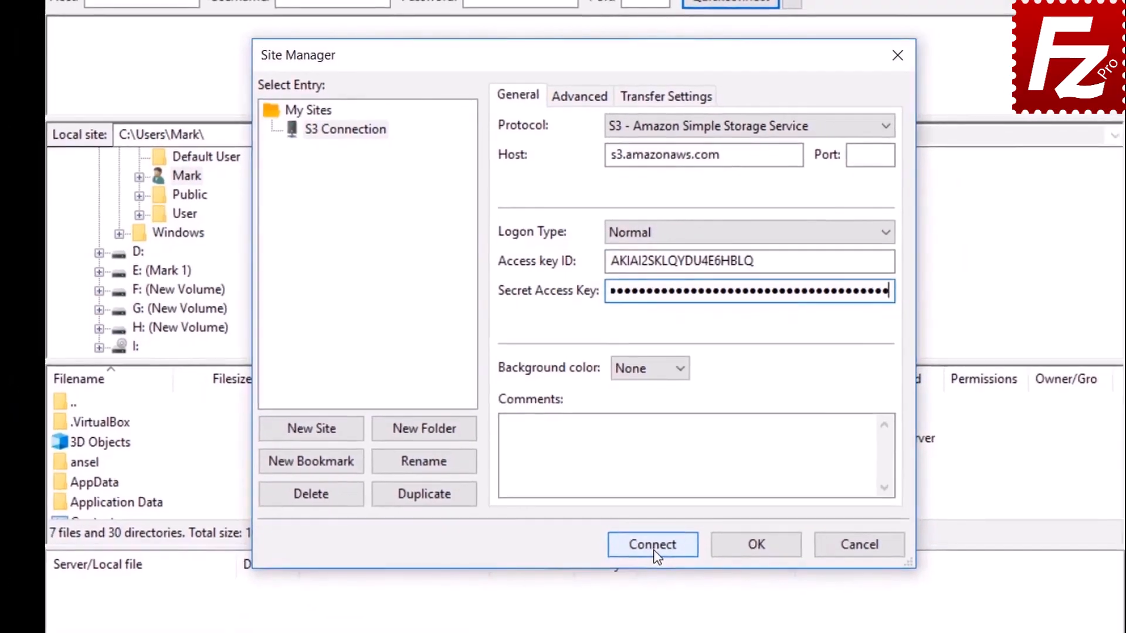
click(660, 591)
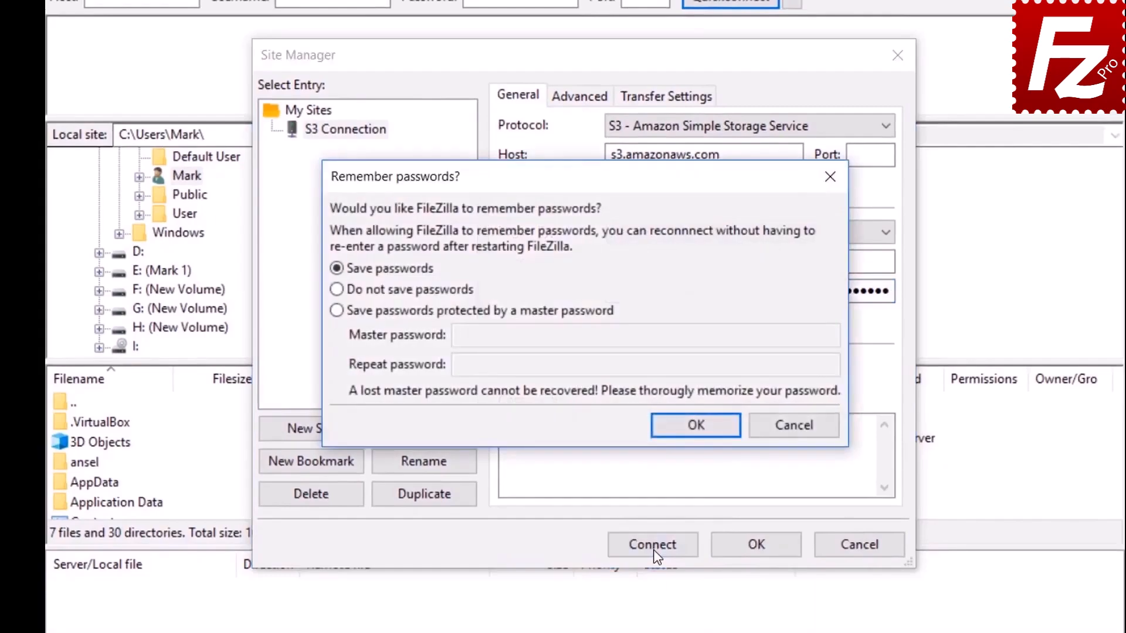
click(696, 426)
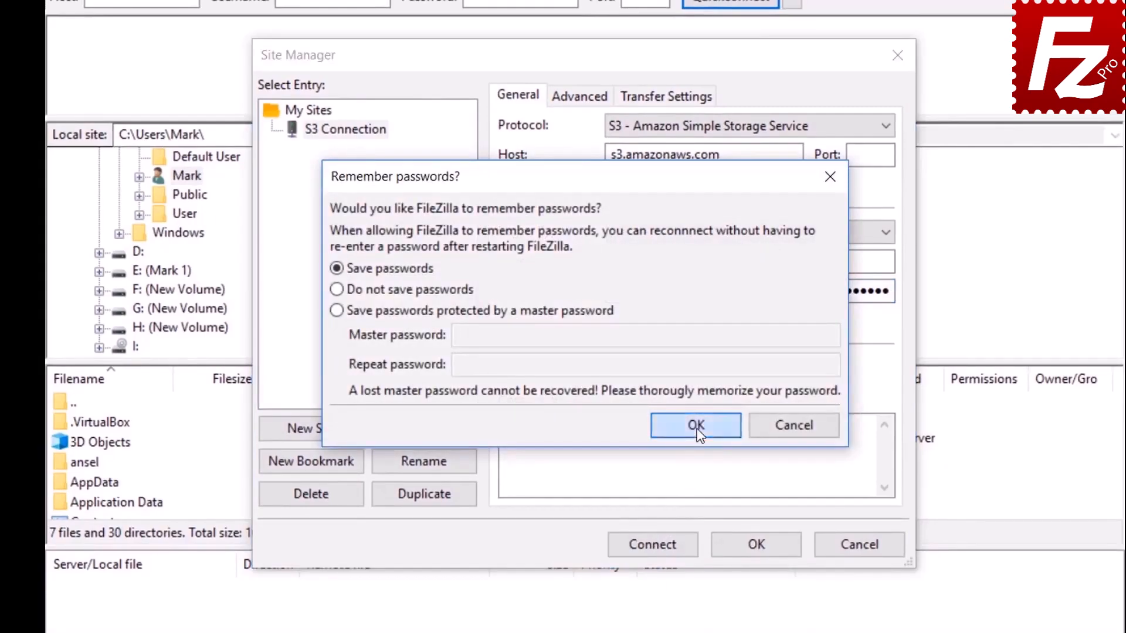
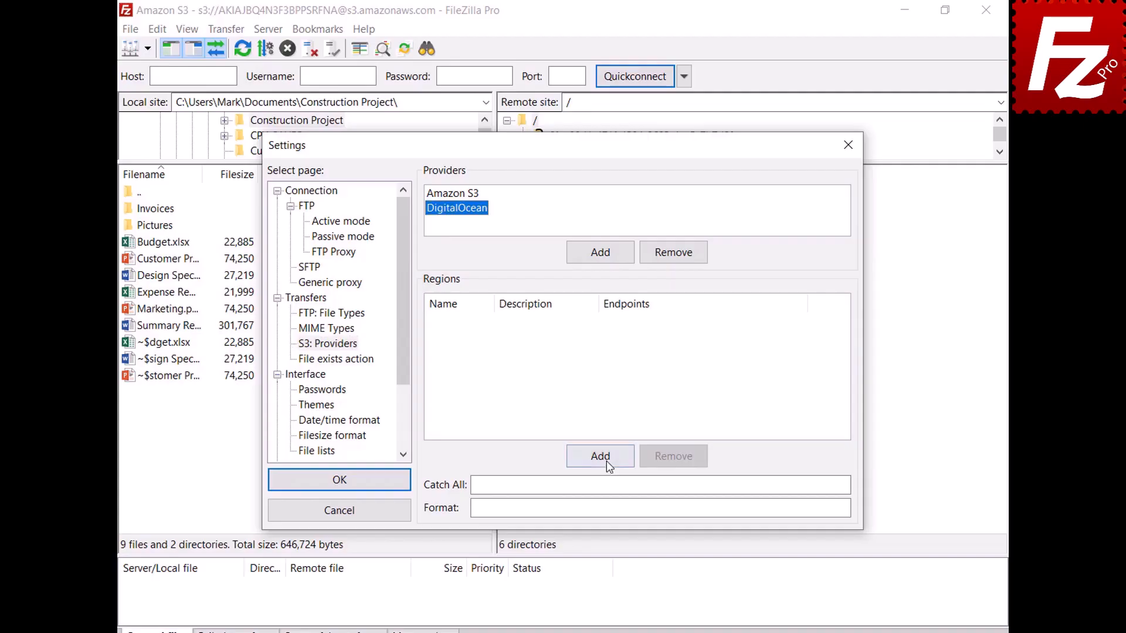
- Add DigitalOcean regions nyc3 (New York 3) and sgp1 (Singapore 1) with their endpoints
click(606, 461)
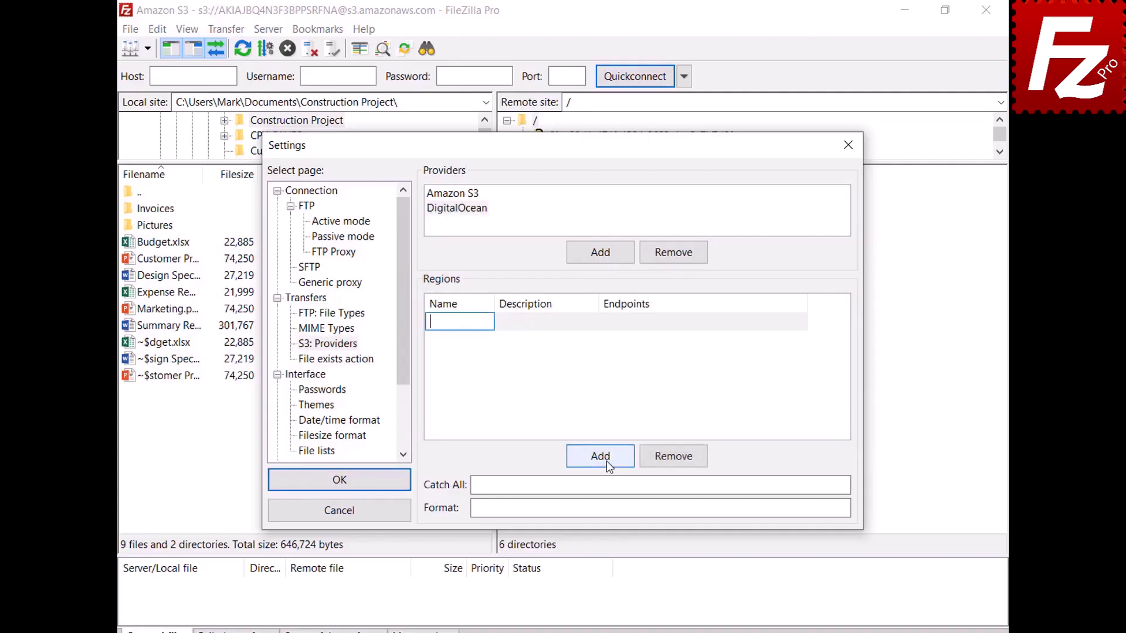
text(nyc3)
click(594, 322)
text(New York 3)
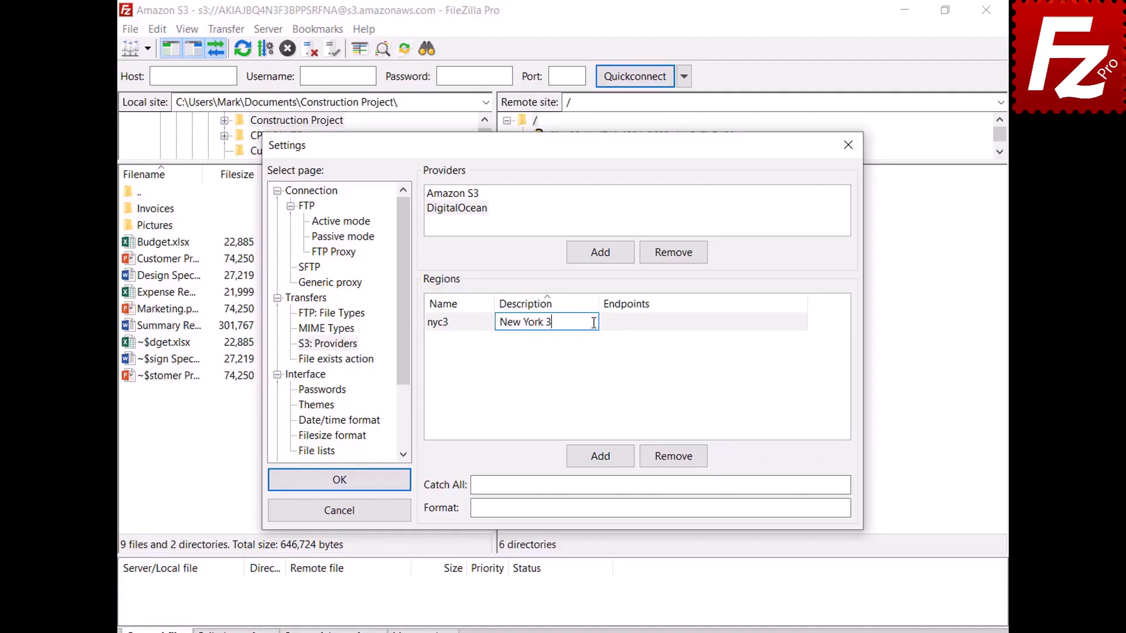
click(803, 322)
text(nyc3.digitaloceanspaces.com)
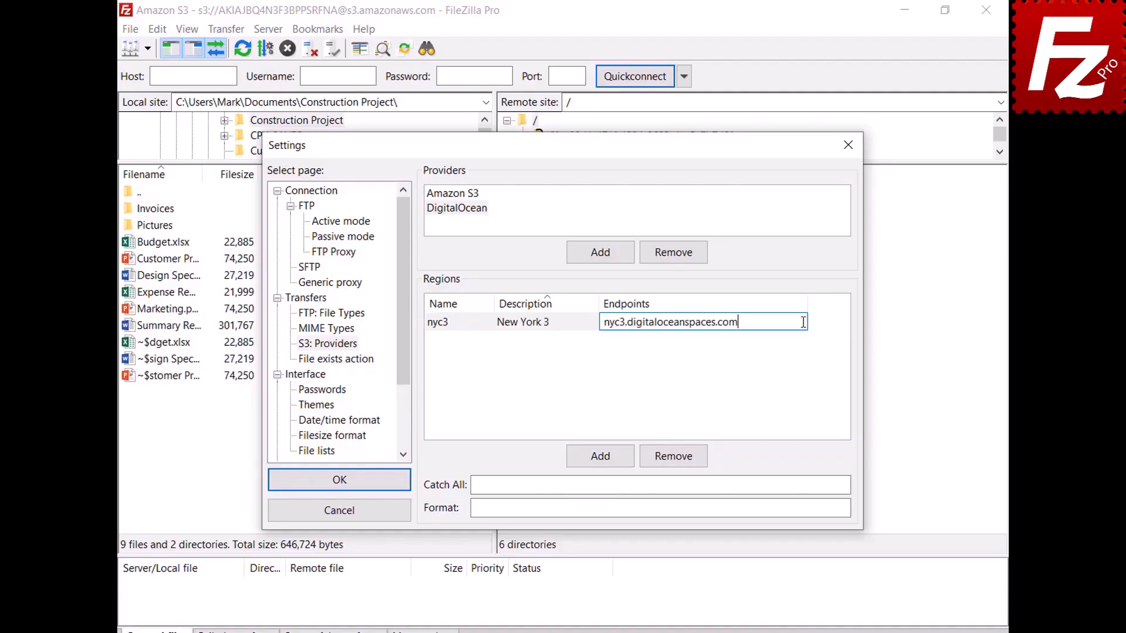
click(601, 461)
text(sgp1)
key(Tab)
text(Singapore 1)
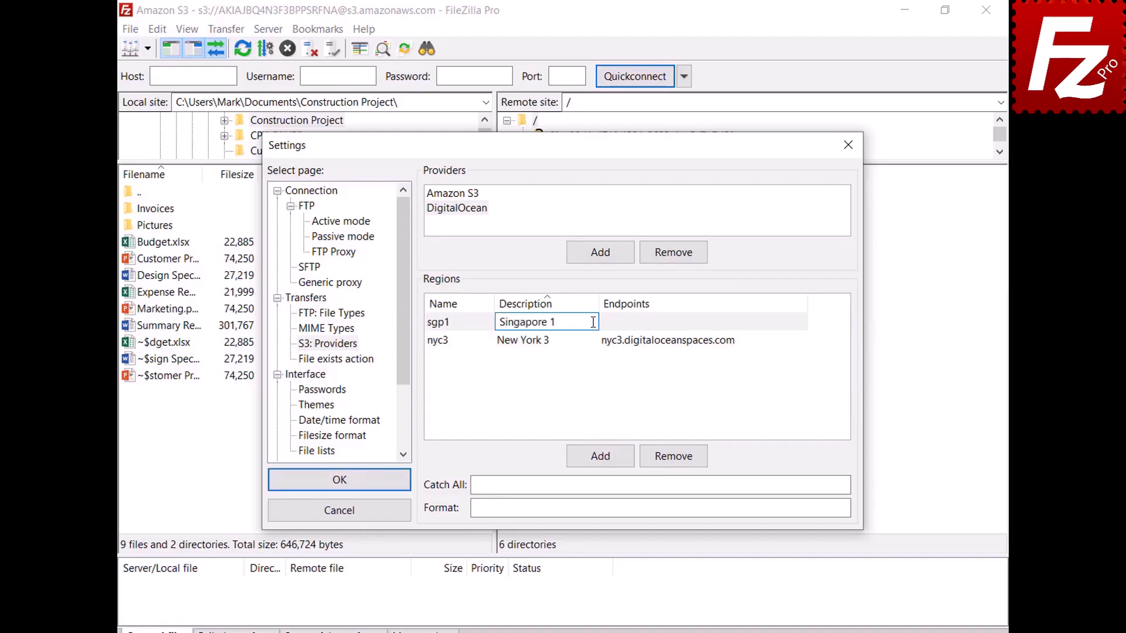
key(Return)
click(739, 345)
text(sgp1.digitaloceanspaces.com)
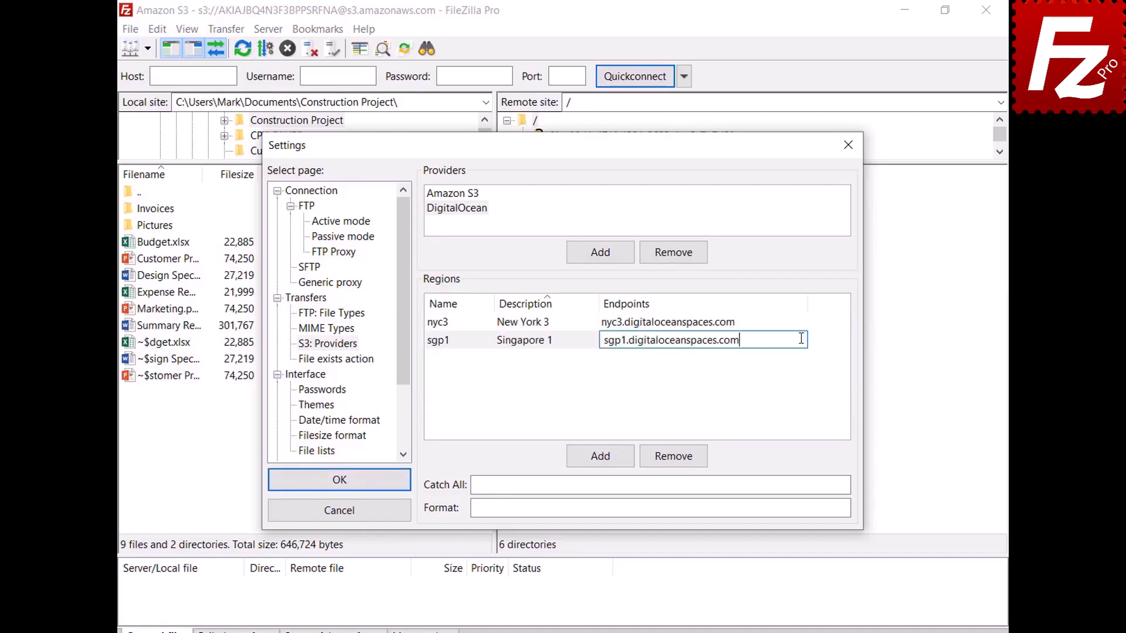
key(Return)
- Add regions ams3 (Amsterdam 3) and sfo2 (San Francisco 2) with their endpoints
click(603, 459)
text(ams3)
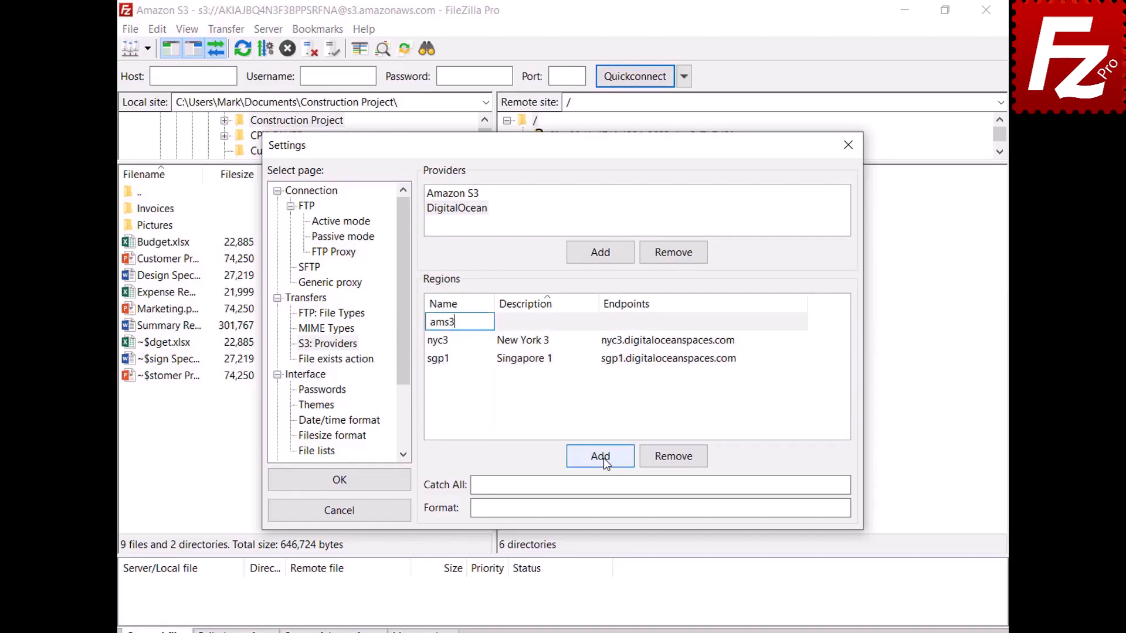
key(Tab)
text(Amsterdam 3)
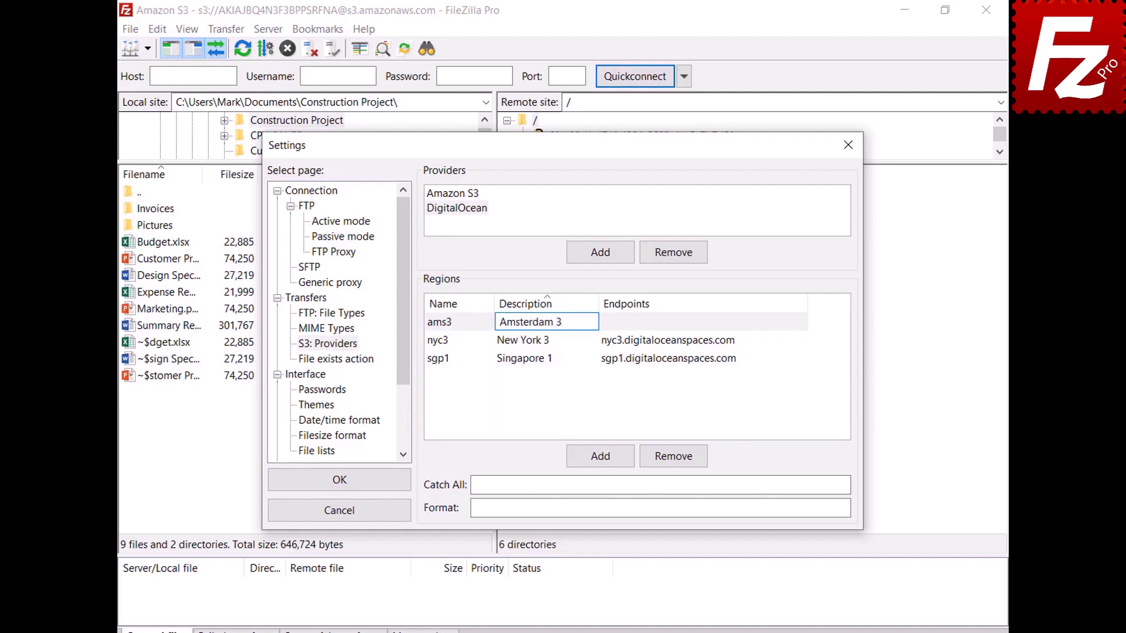
click(801, 322)
text(ams3.digitaloceanspaces.com)
key(Return)
click(600, 466)
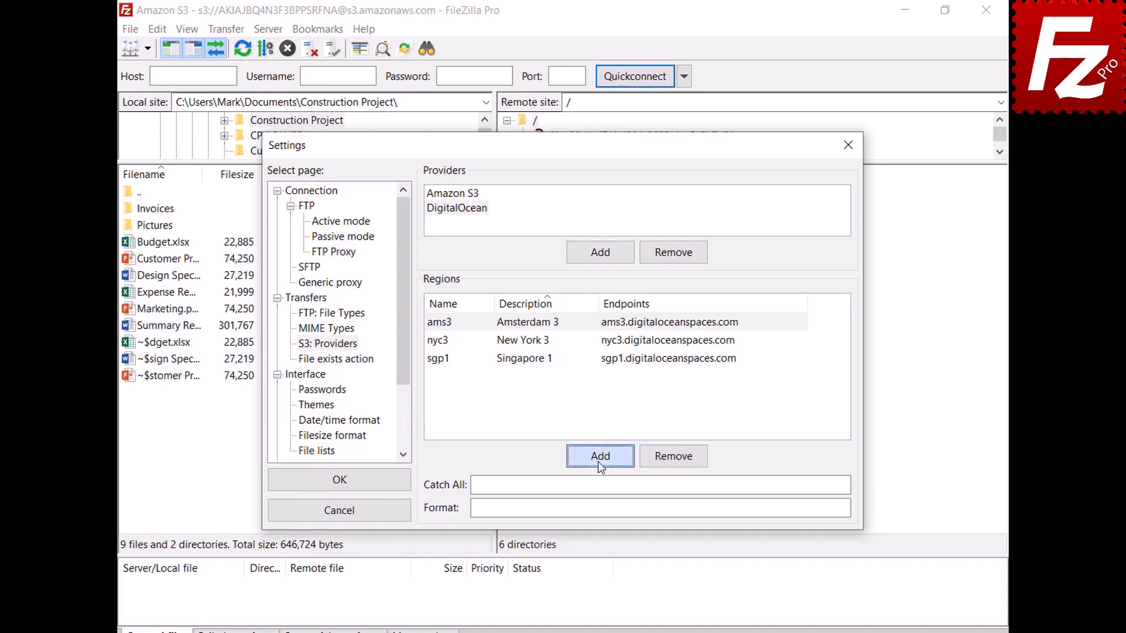
text(sfo2)
click(592, 321)
text(Sa)
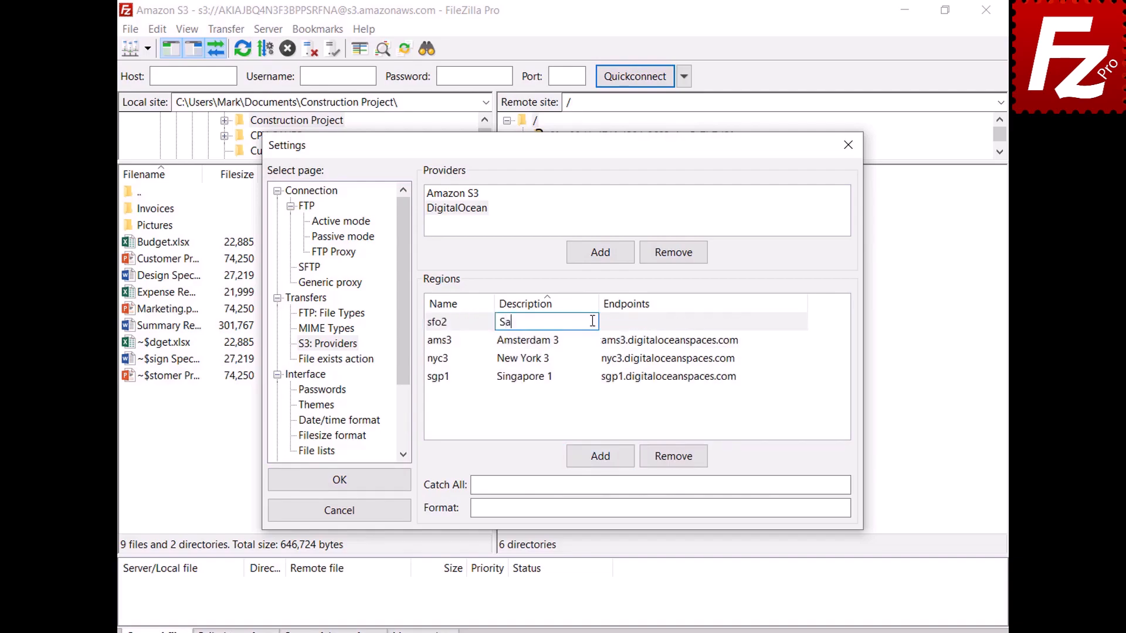
text(n Francisco 2)
key(Return)
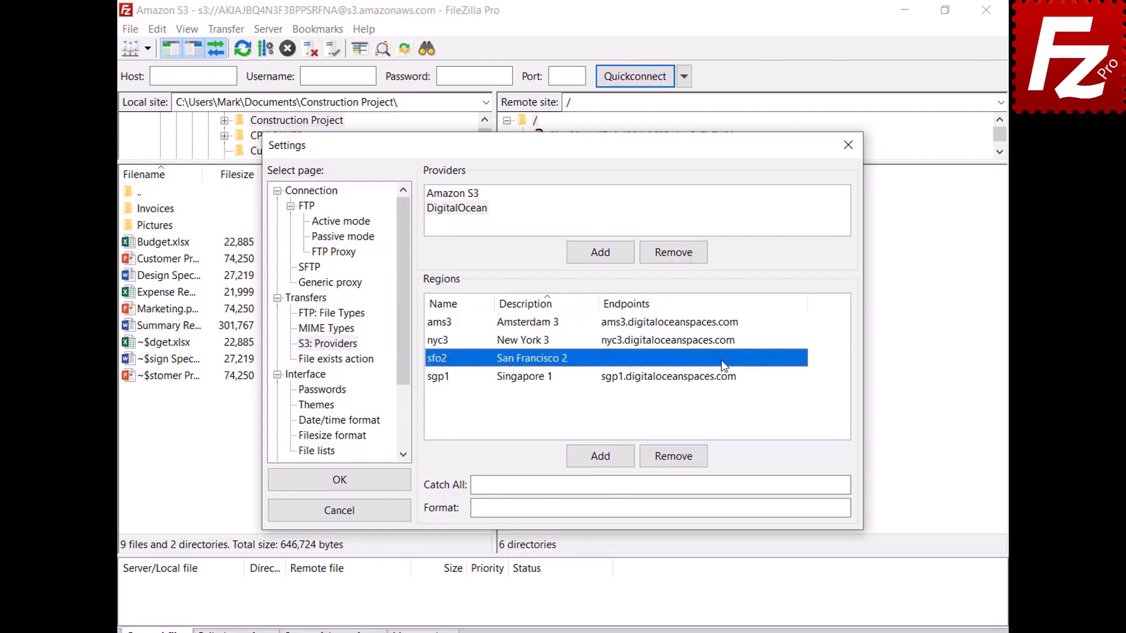
click(724, 365)
text(sfo2.digitaloceanspaces.com)
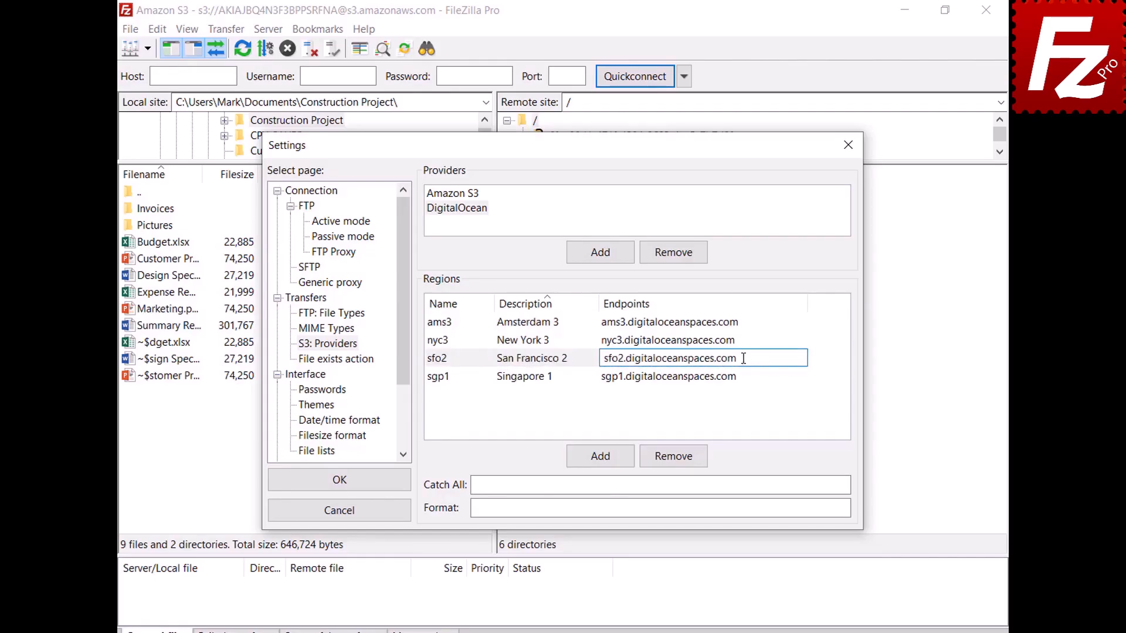
key(Return)
- Fill in the catch-all domain and bucket/region URL format, then save the provider settings
click(817, 484)
text(.digitaloceanspaces.com)
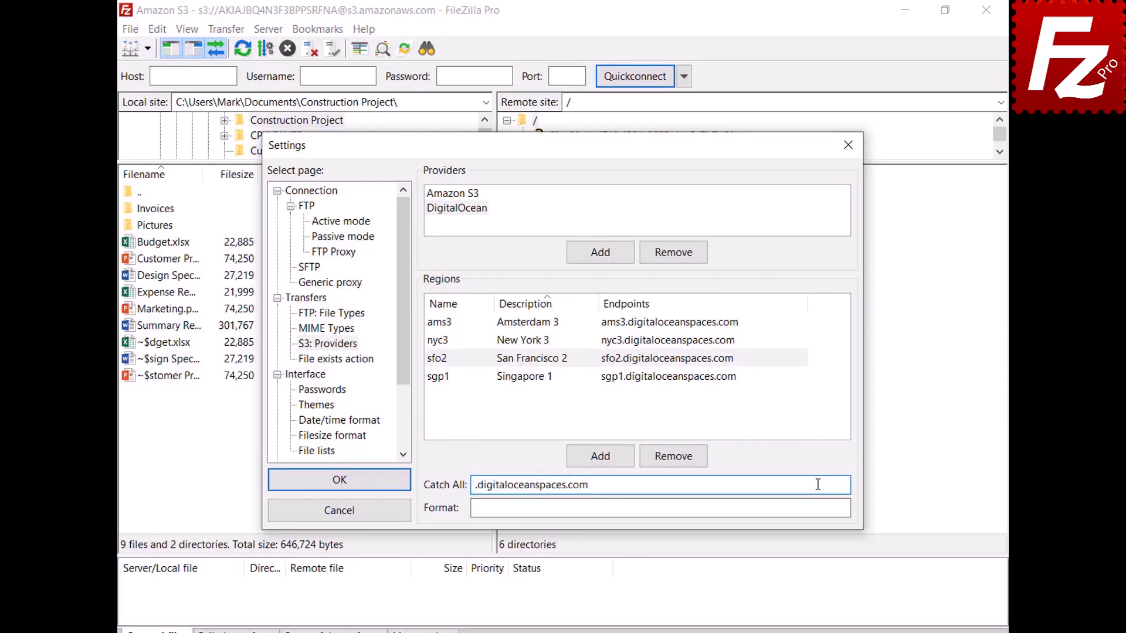
click(821, 508)
text({BUCKET}.{REGION}.digitaloceanspaces.com)
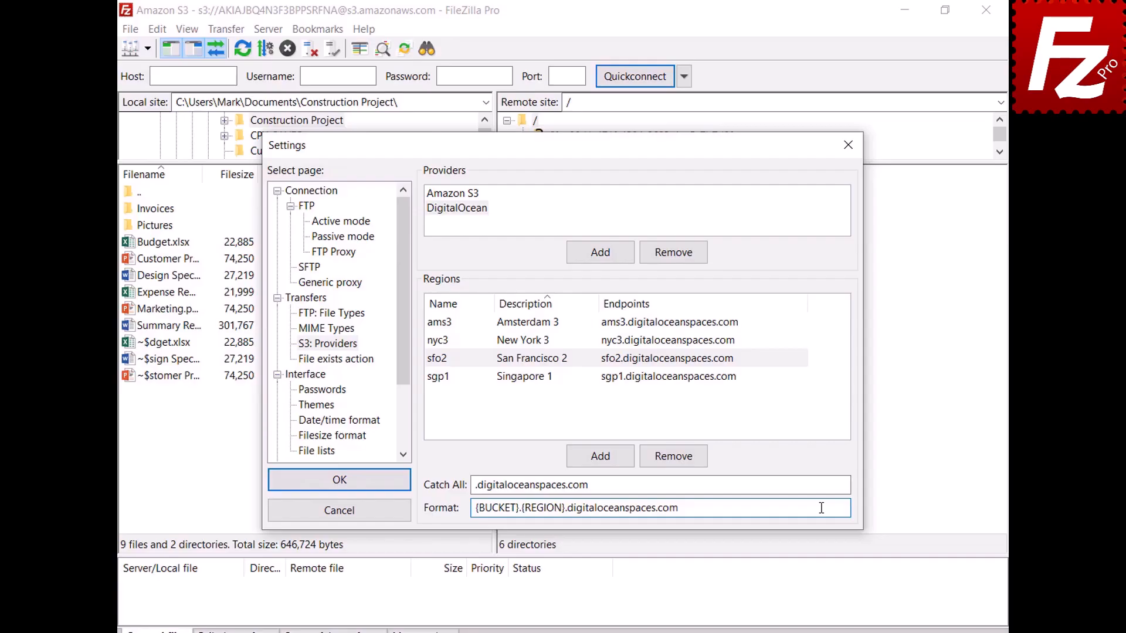
click(339, 488)
- Create a new Site Manager entry named 'Digital Ocean'
click(132, 30)
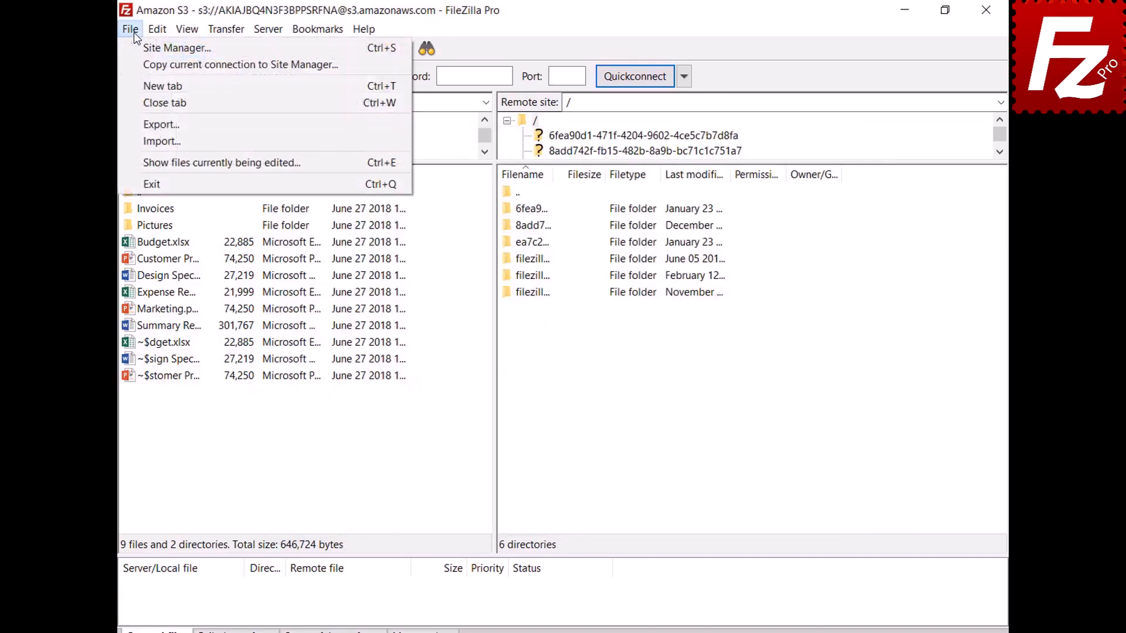
click(135, 52)
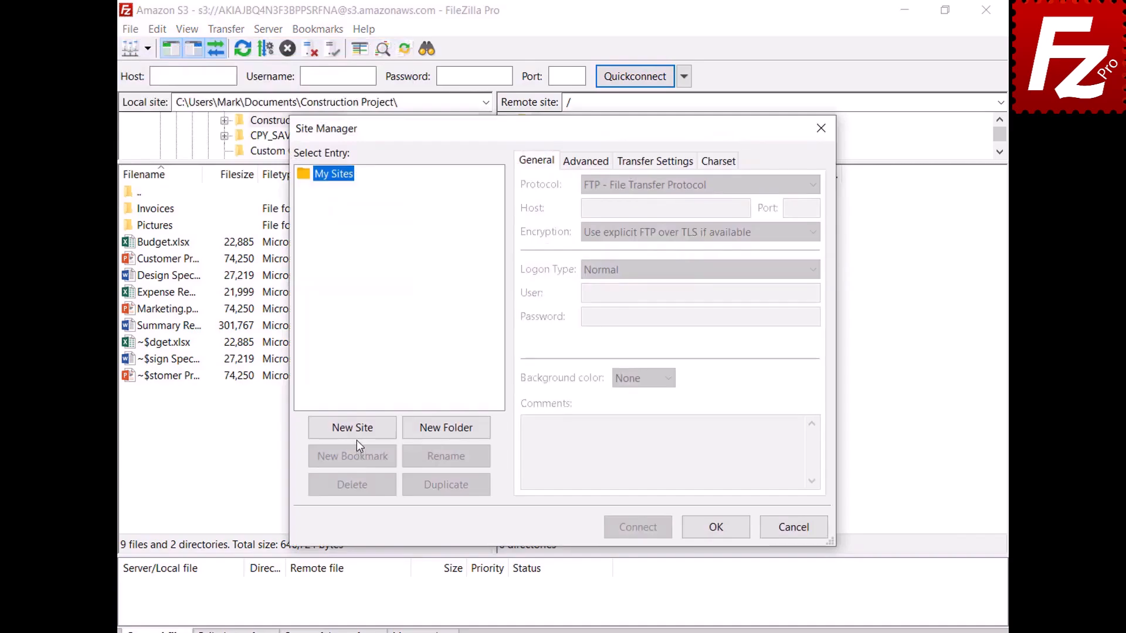
click(357, 434)
text(Digital Ocean)
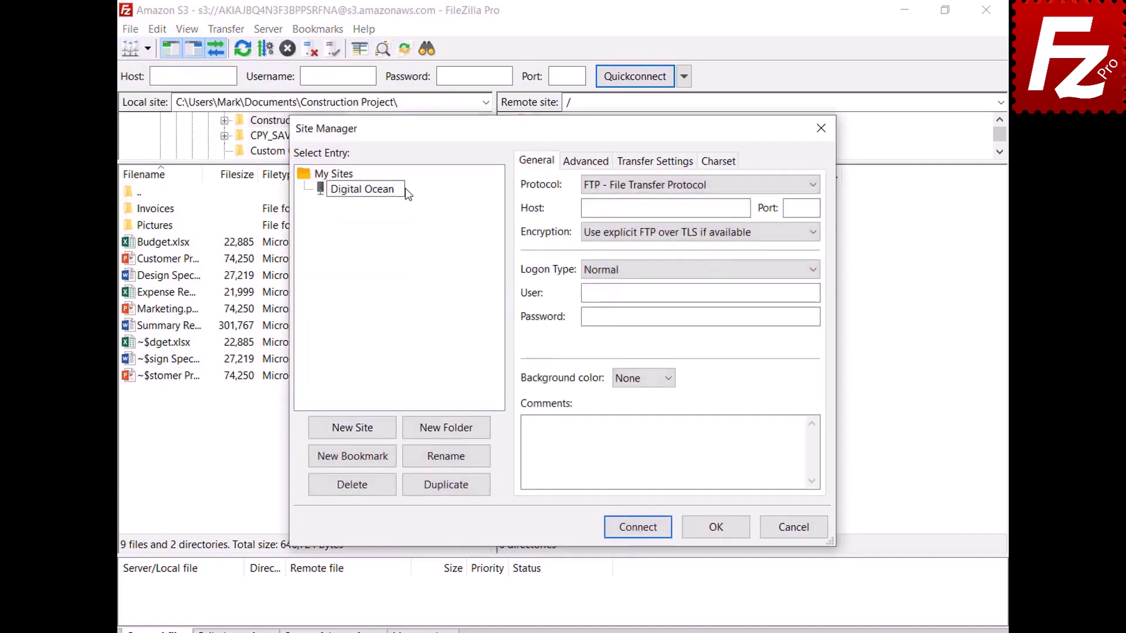
key(Return)
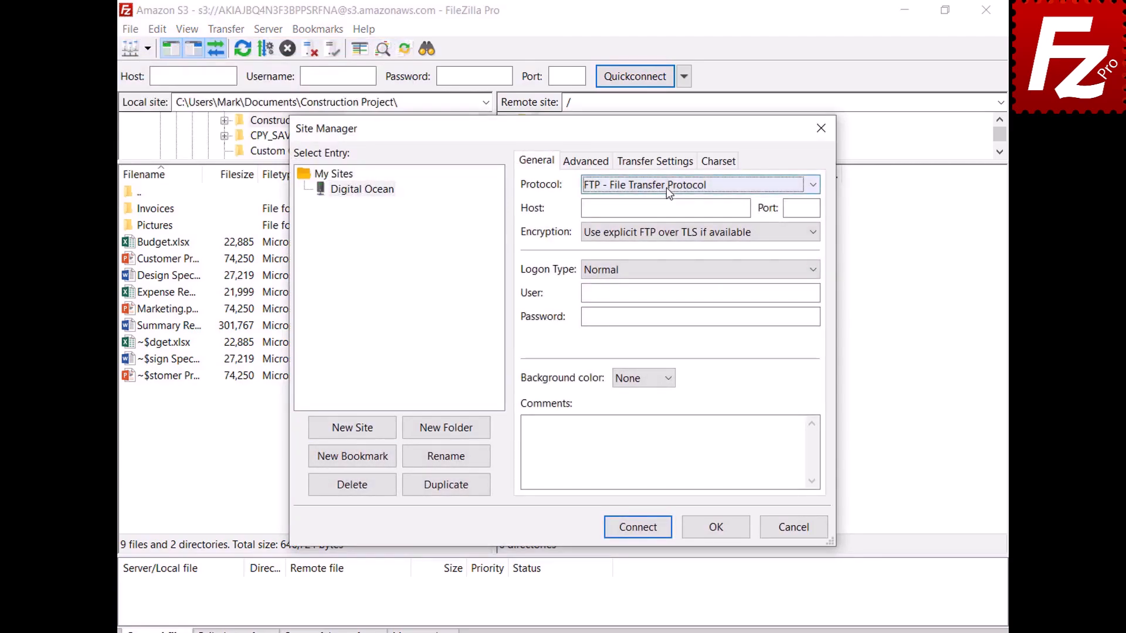
- Set the site's protocol to S3 with host sfo3.digitaloceanspaces.com
click(666, 188)
click(671, 229)
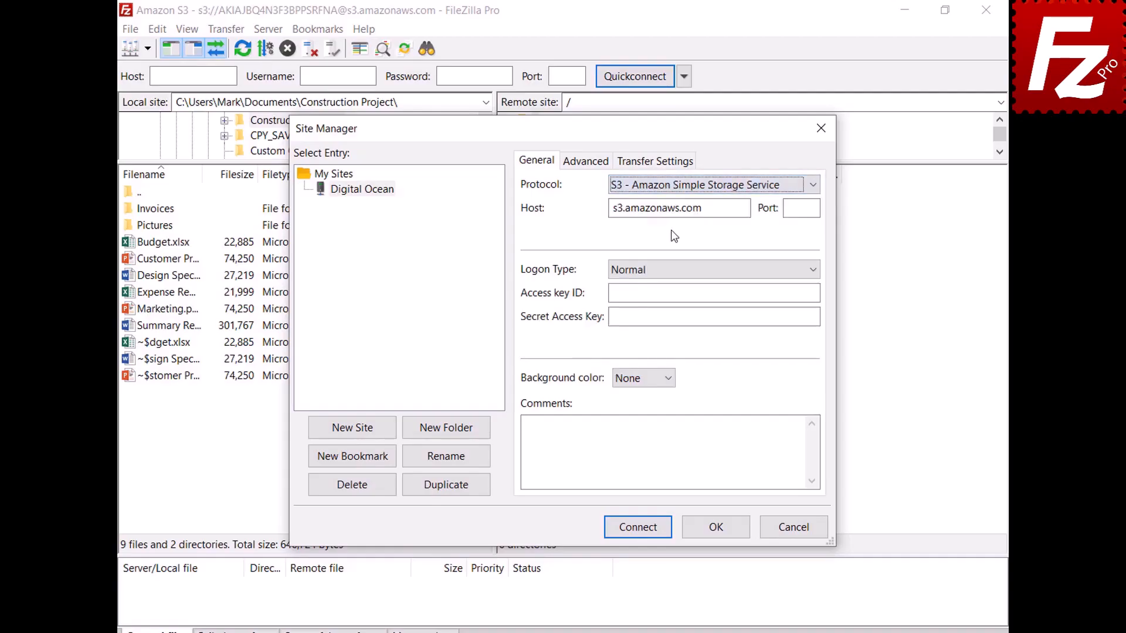
double_click(744, 208)
key(BackSpace)
text(sfo3.digitaloceanspaces.com)
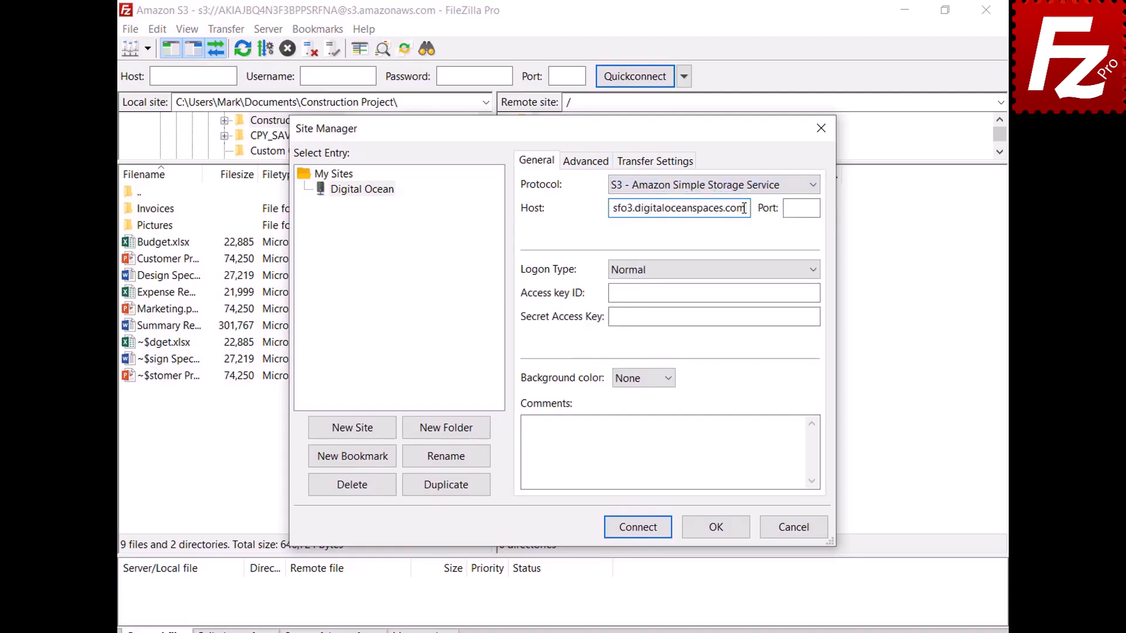
- Paste the access key ID and secret access key, then connect
click(814, 293)
key(ctrl+v)
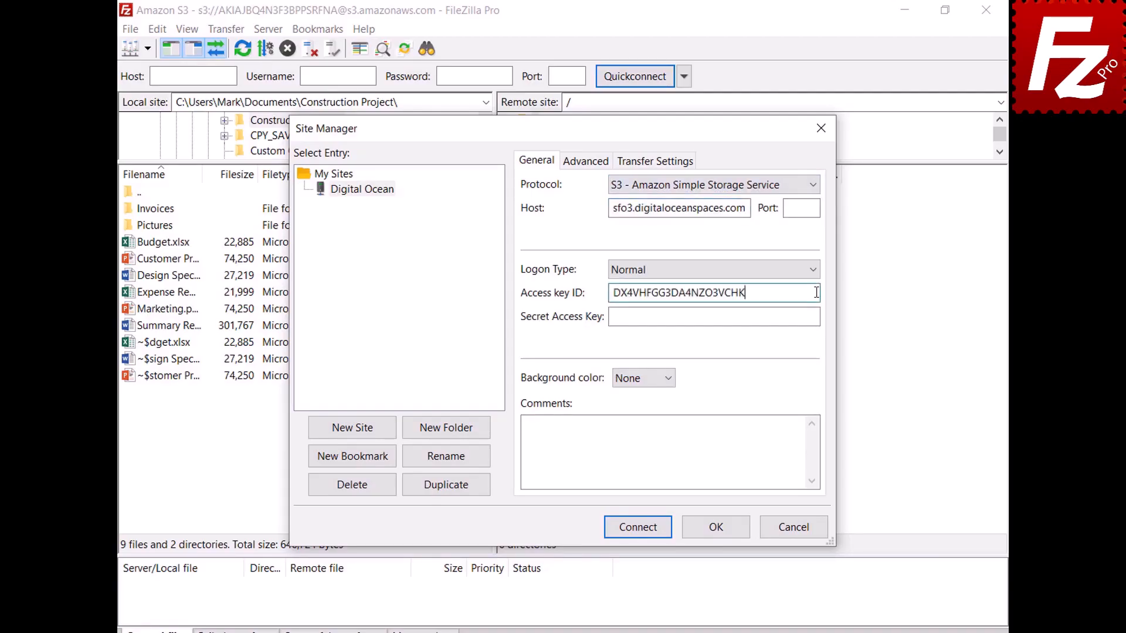
click(813, 318)
key(ctrl+v)
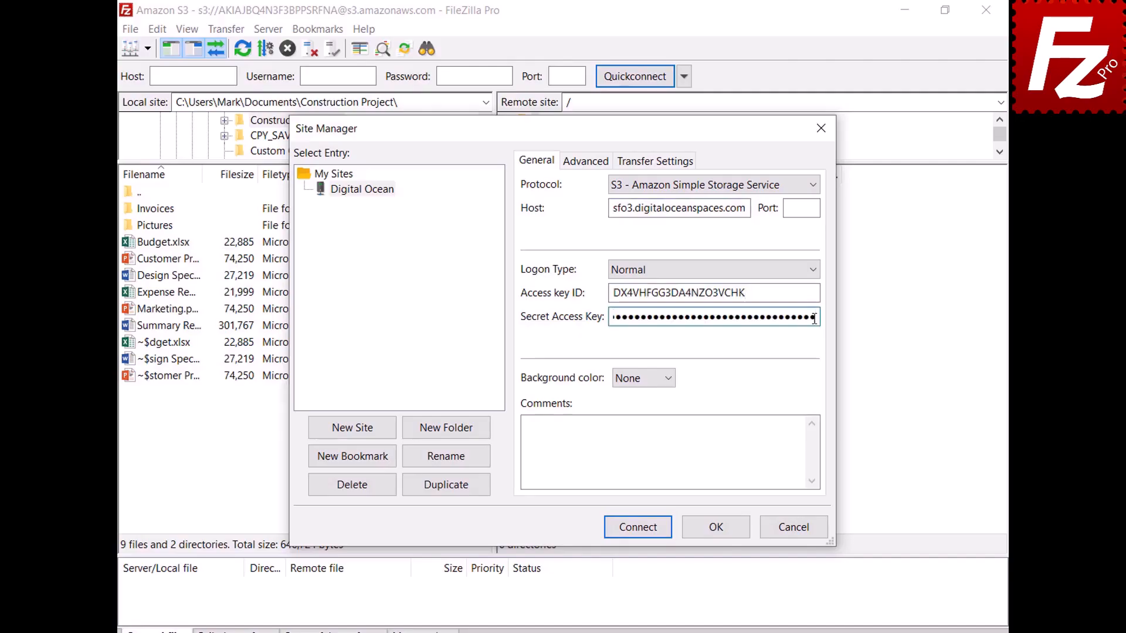
click(641, 532)
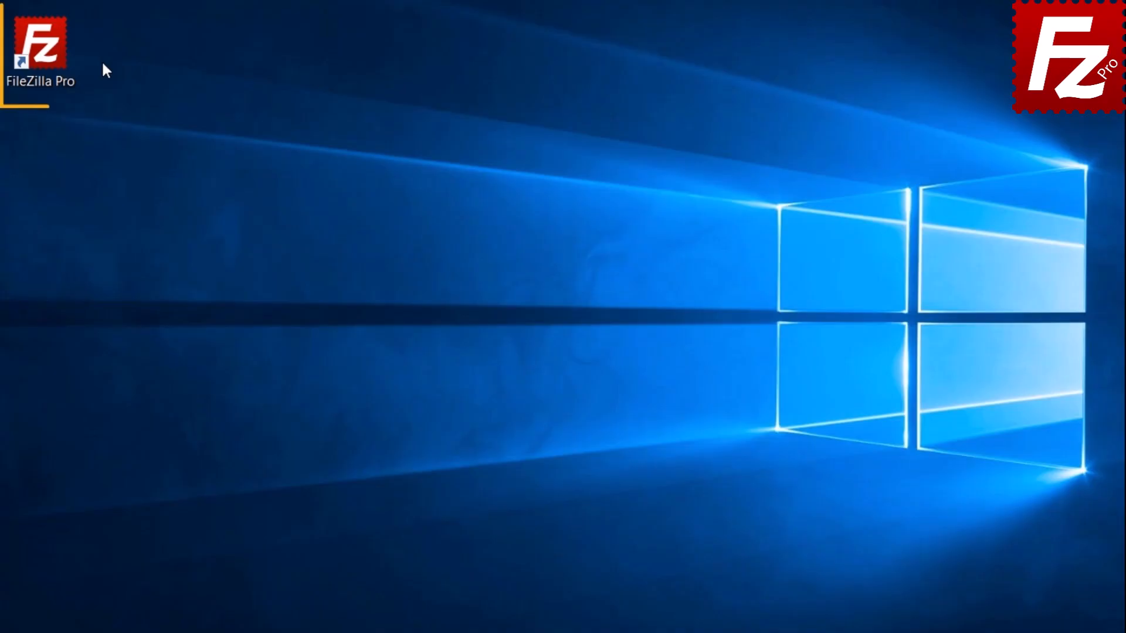
- Launch FileZilla Pro and create a new Site Manager entry named 'Cloudflare R2'
double_click(50, 56)
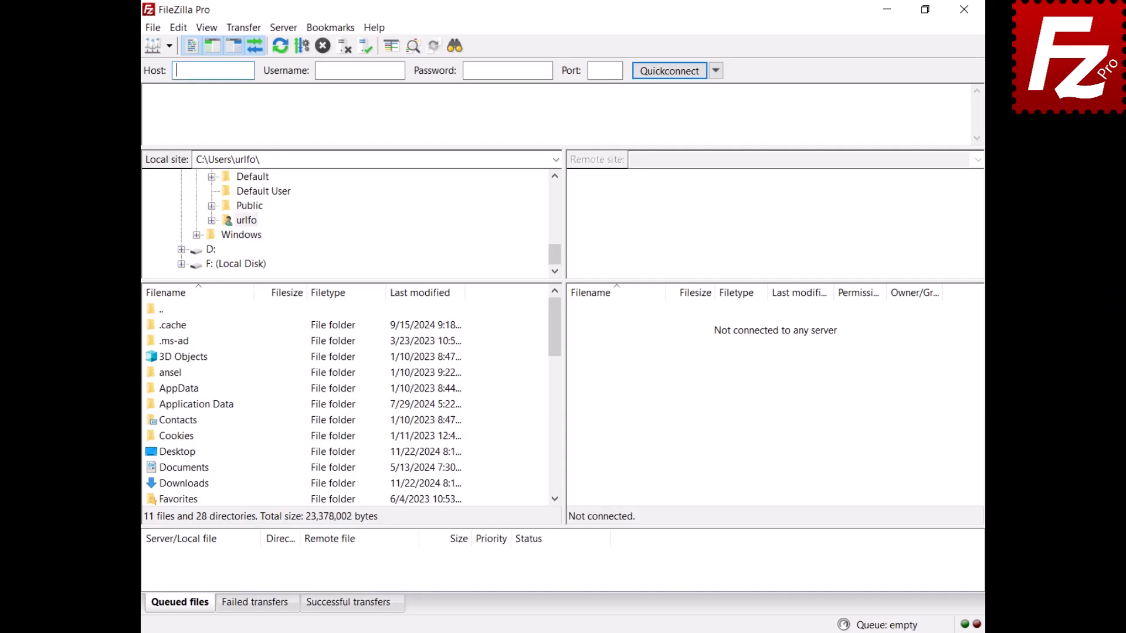
click(151, 29)
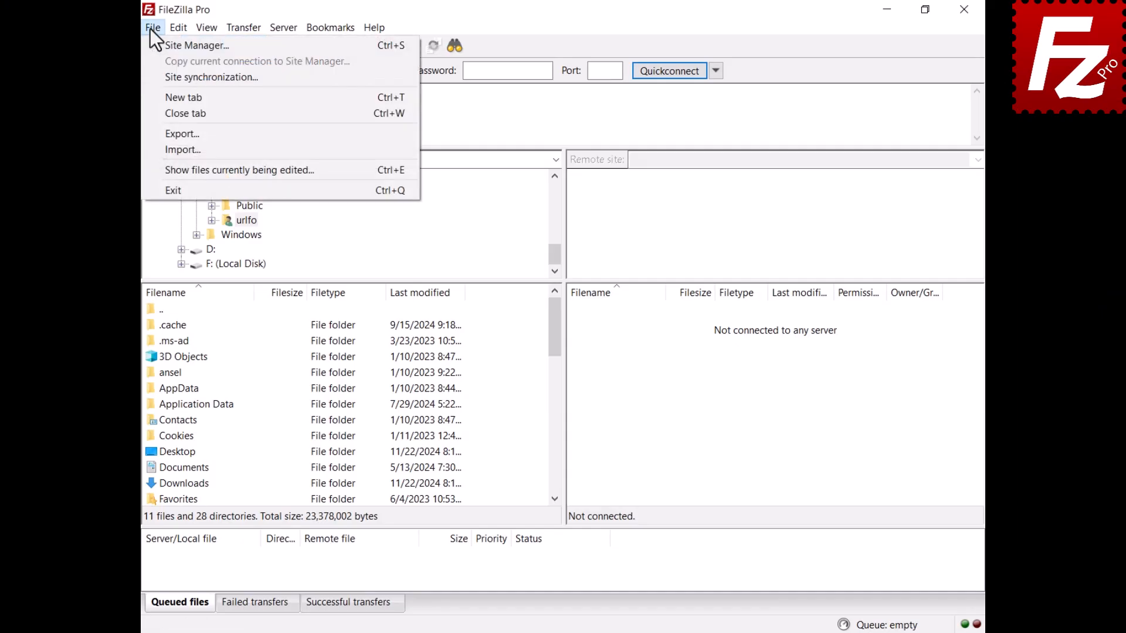
click(176, 45)
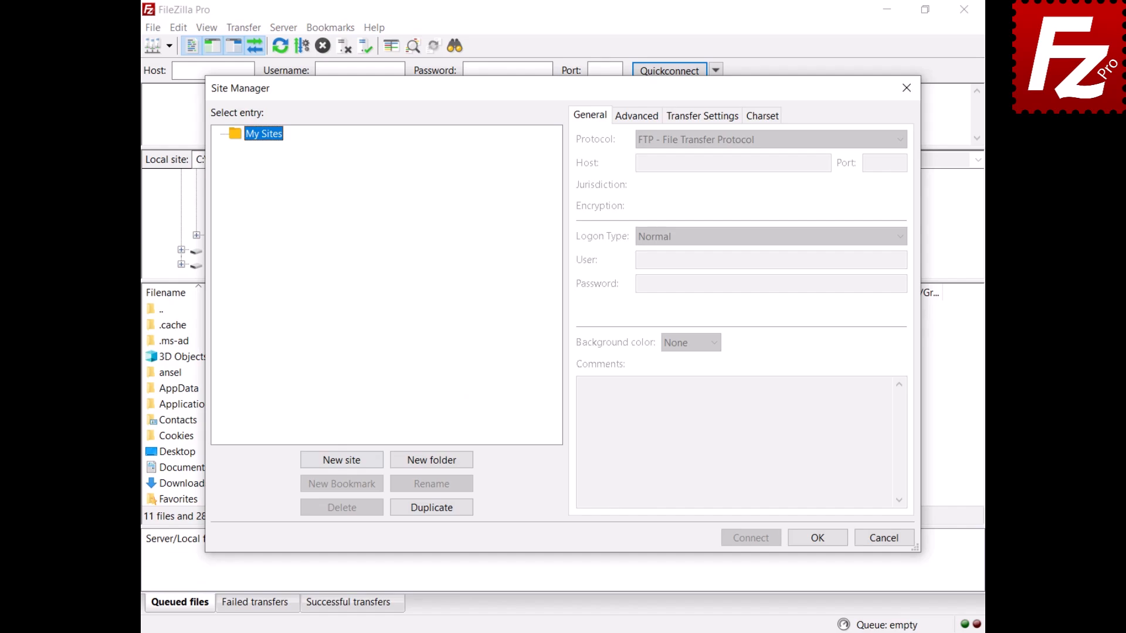
click(343, 463)
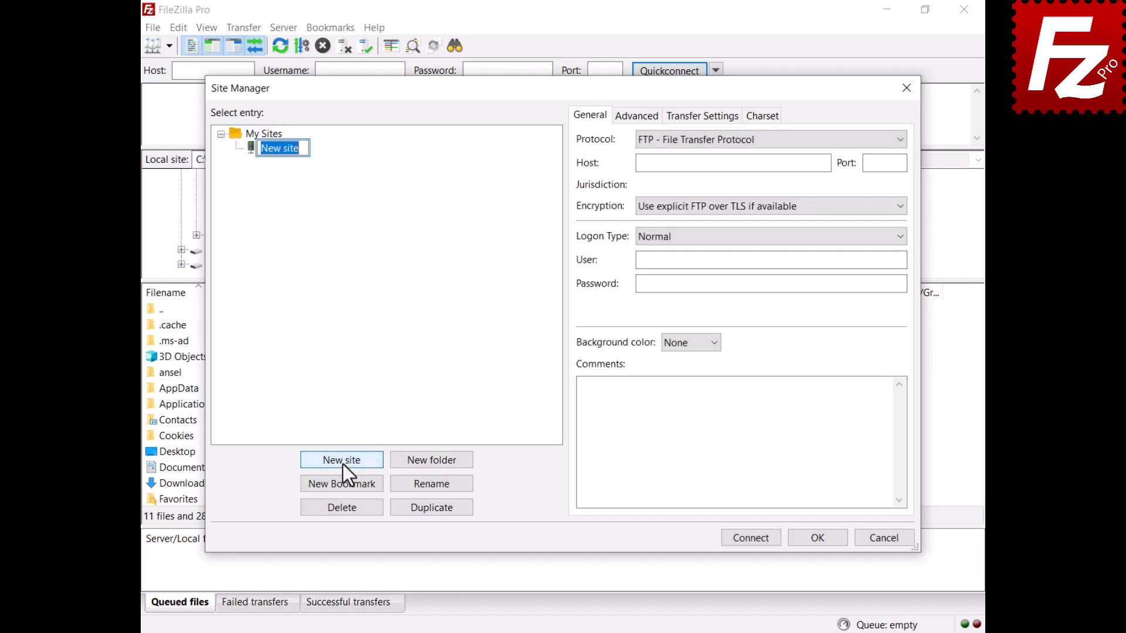
text(Cloudflare R2)
key(Return)
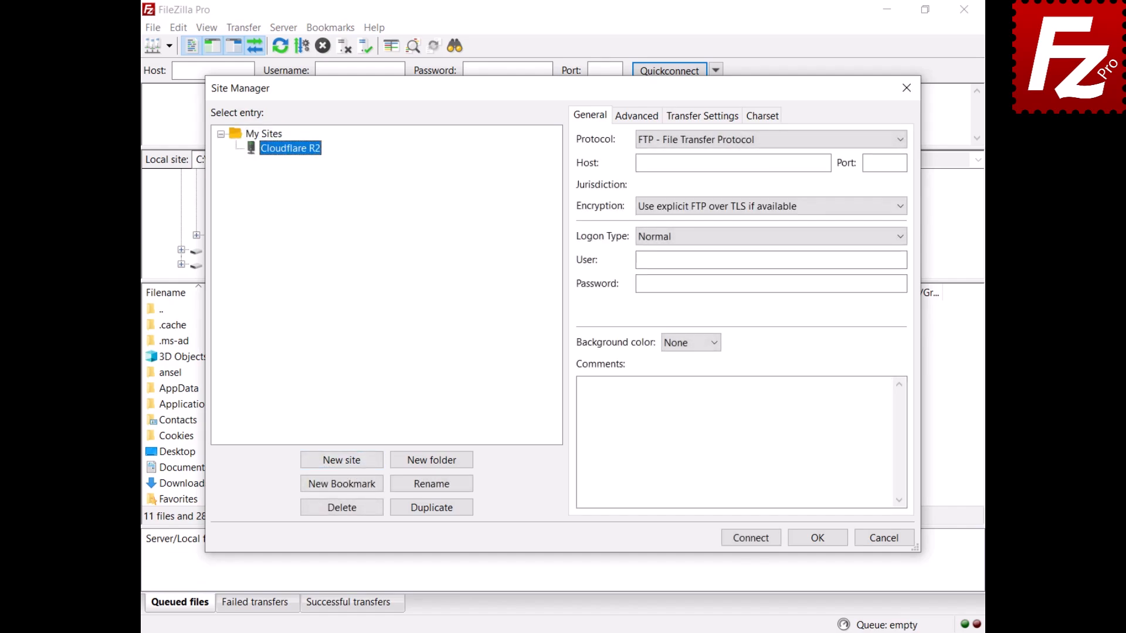
- Set the protocol to Cloudflare R2 with North America jurisdiction and connect
click(755, 143)
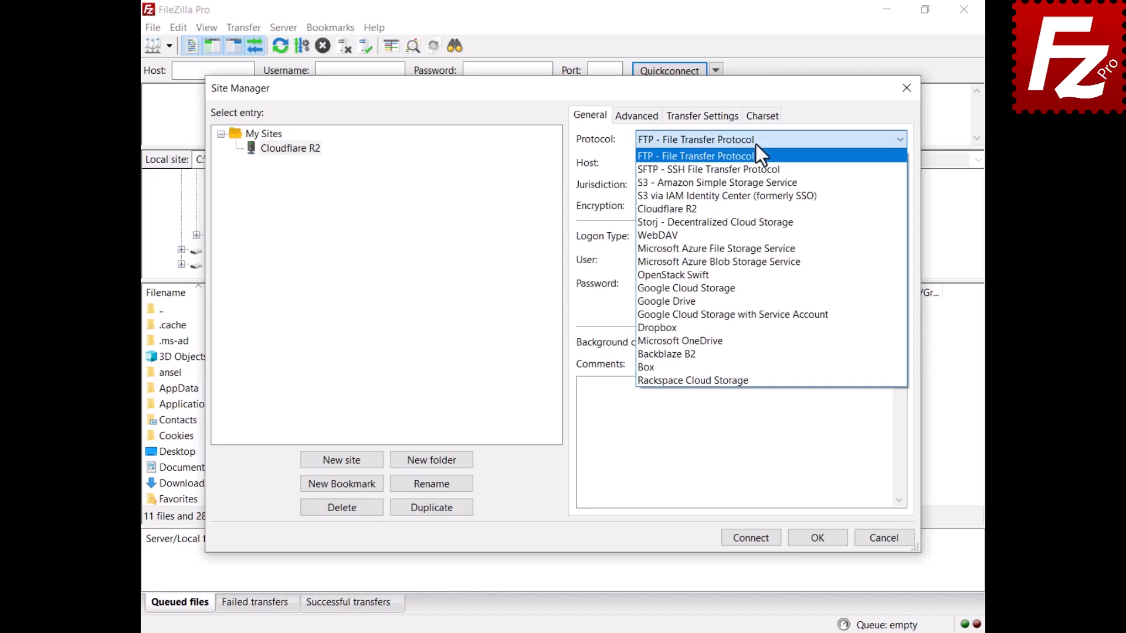
click(754, 209)
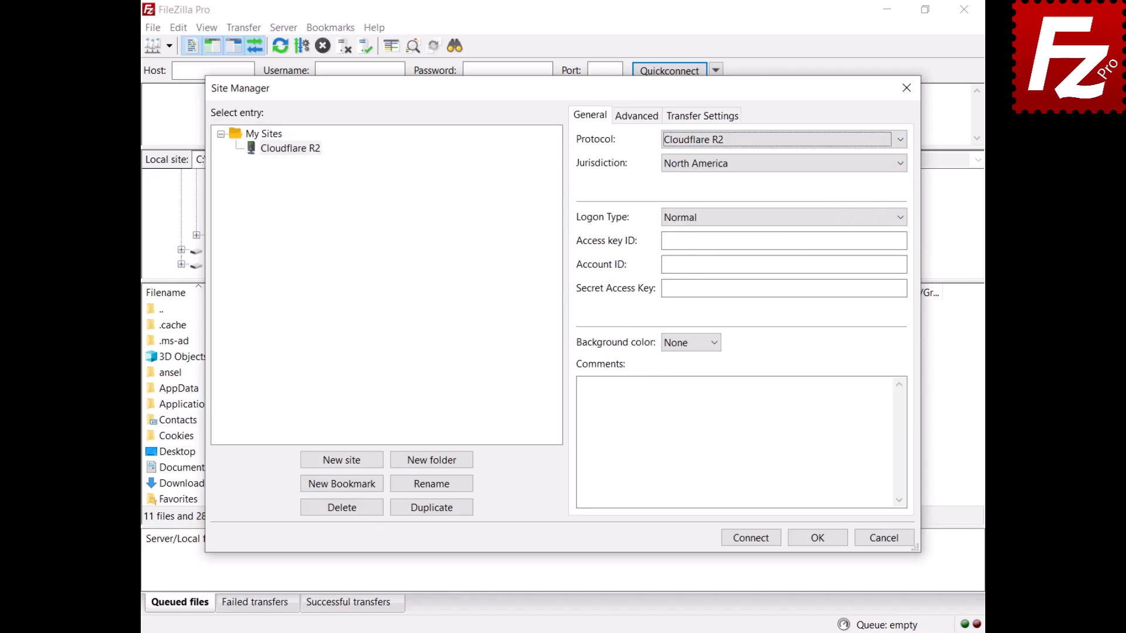
click(777, 167)
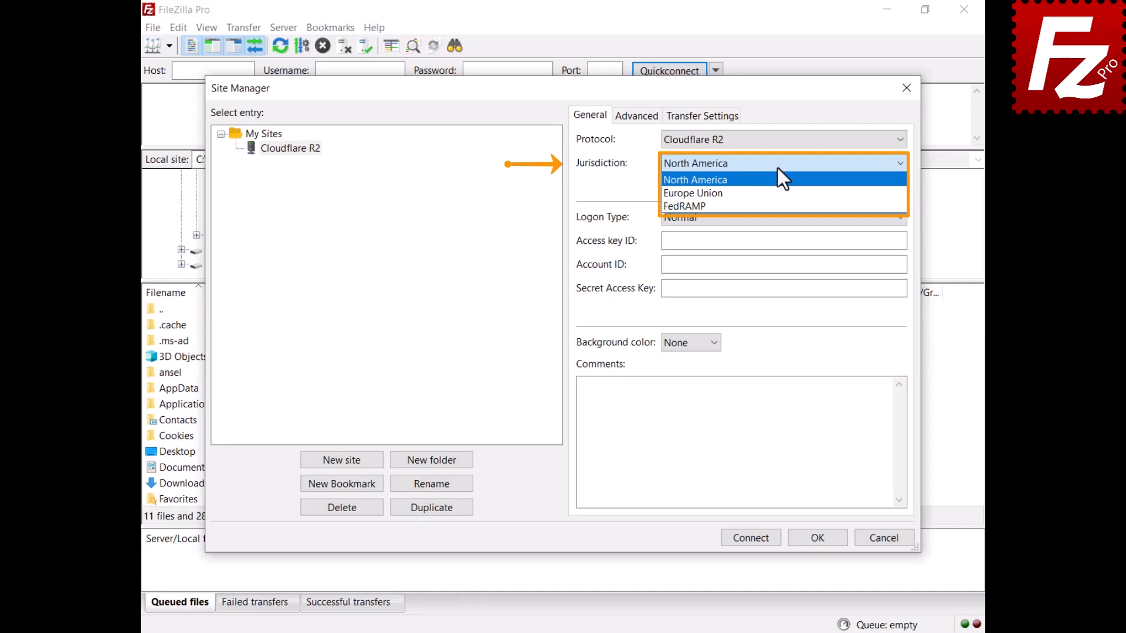
click(777, 167)
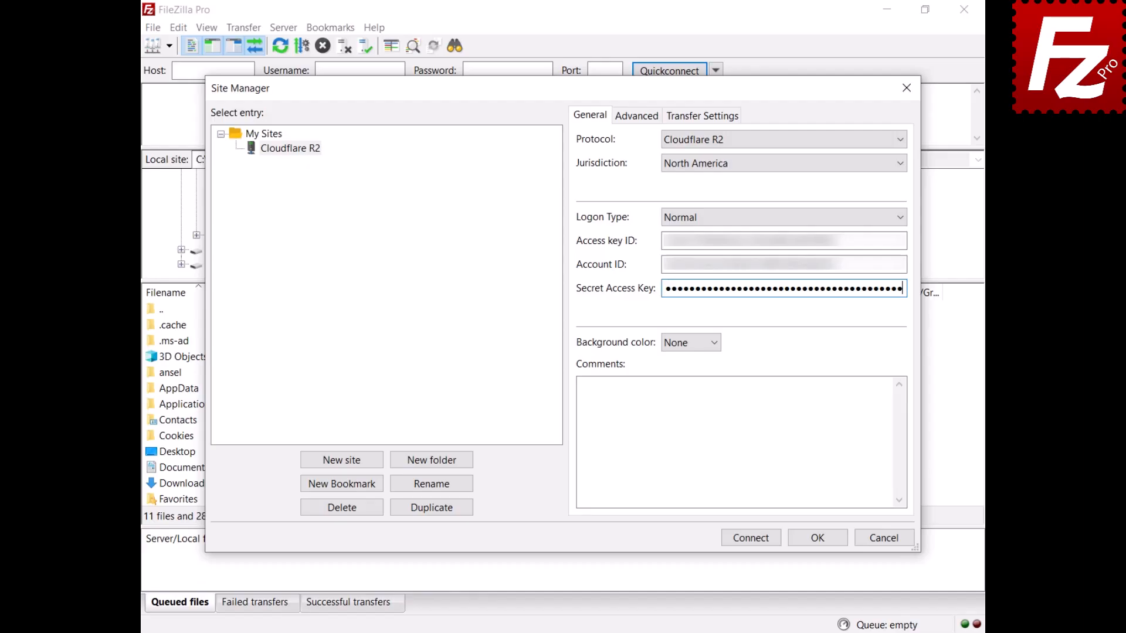
click(751, 538)
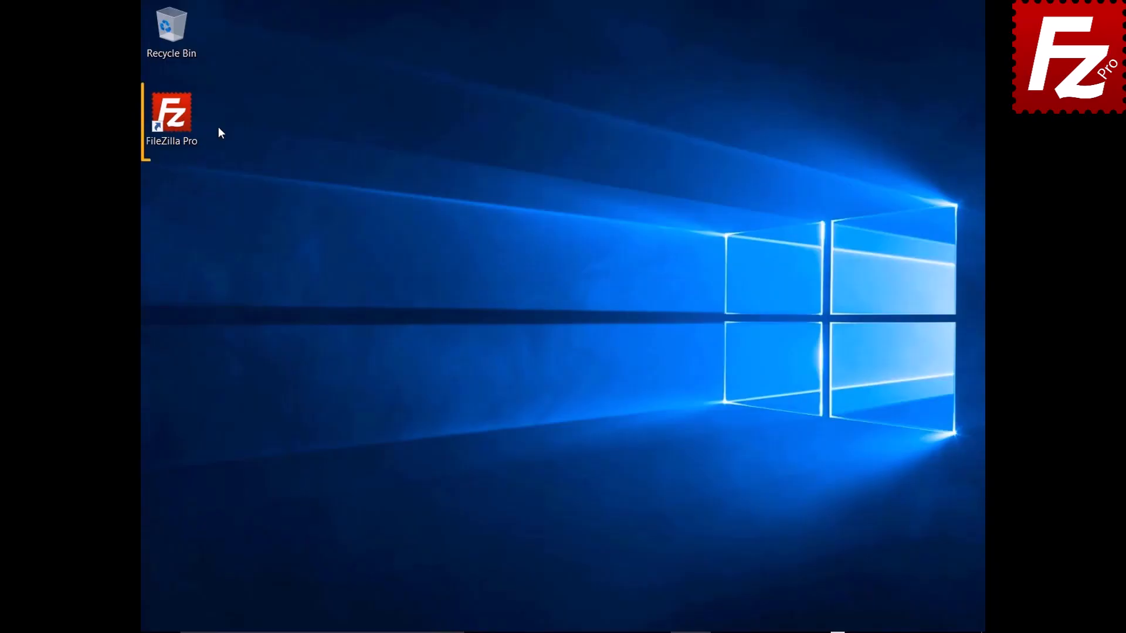
- Launch FileZilla Pro and connect to the saved S3 site
double_click(178, 122)
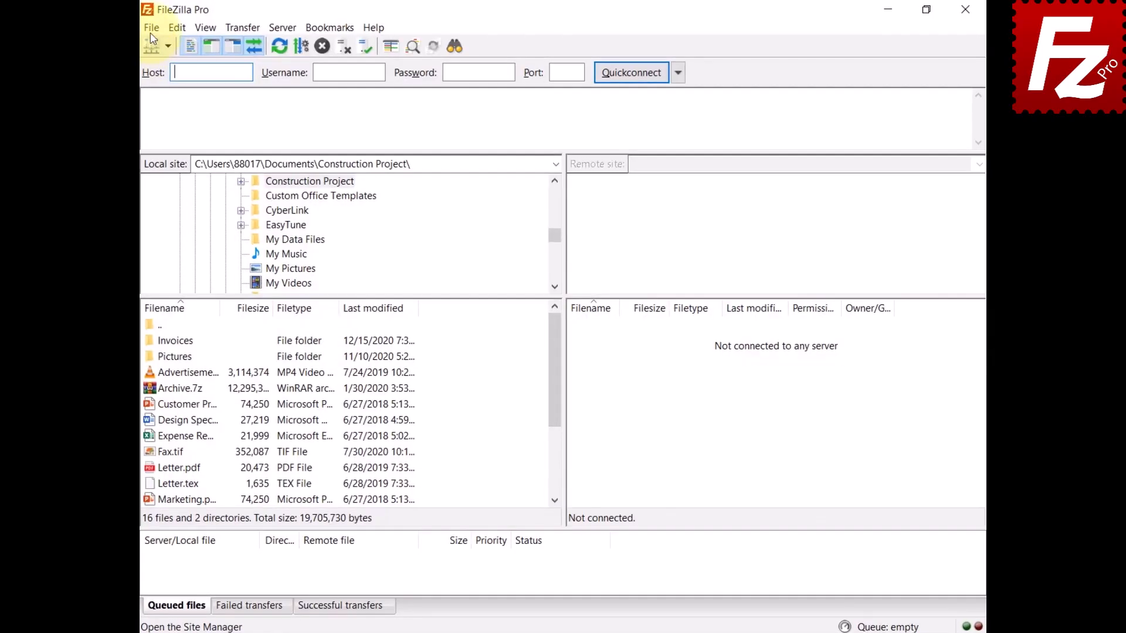
click(151, 28)
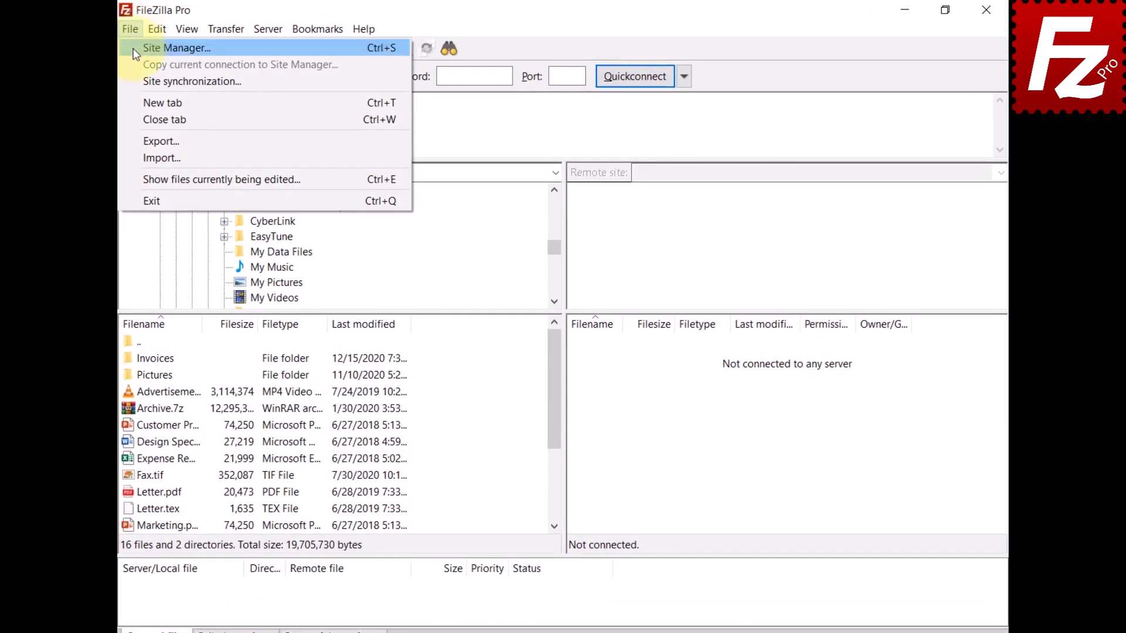
click(159, 43)
click(749, 522)
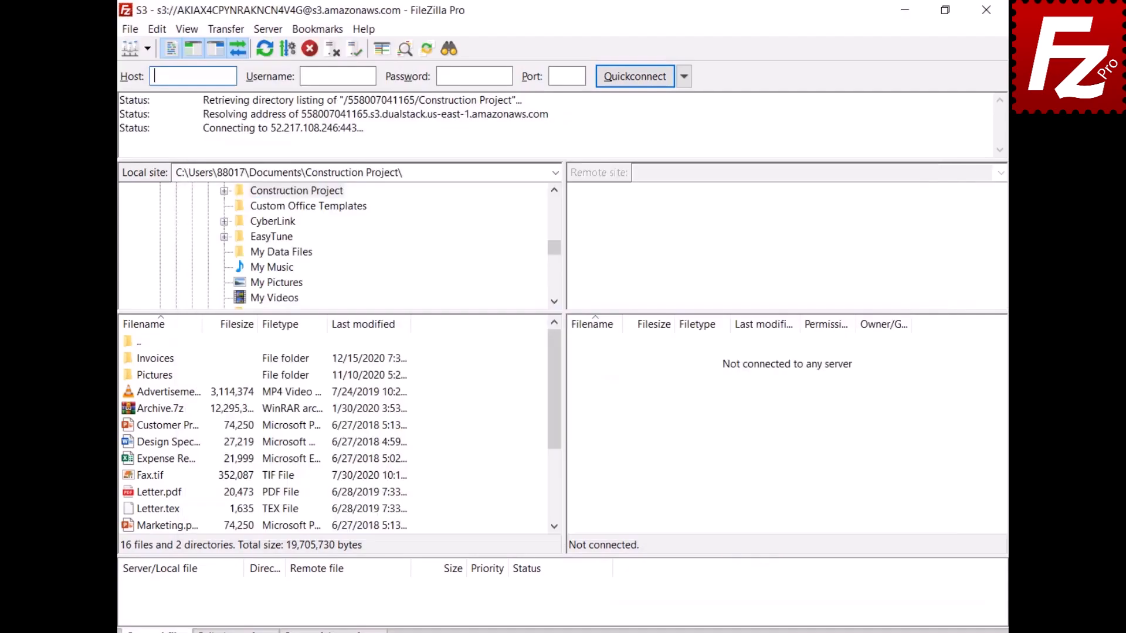
- Run a recursive local-to-remote sync, ignoring identical files, and approve the previewed changes
click(222, 29)
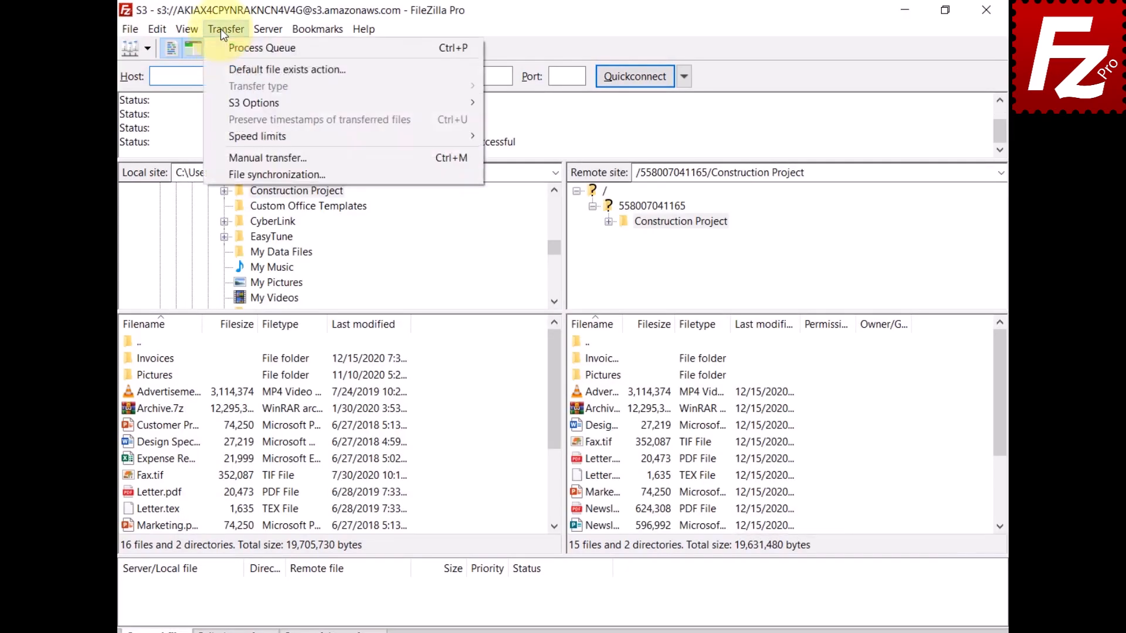
click(216, 174)
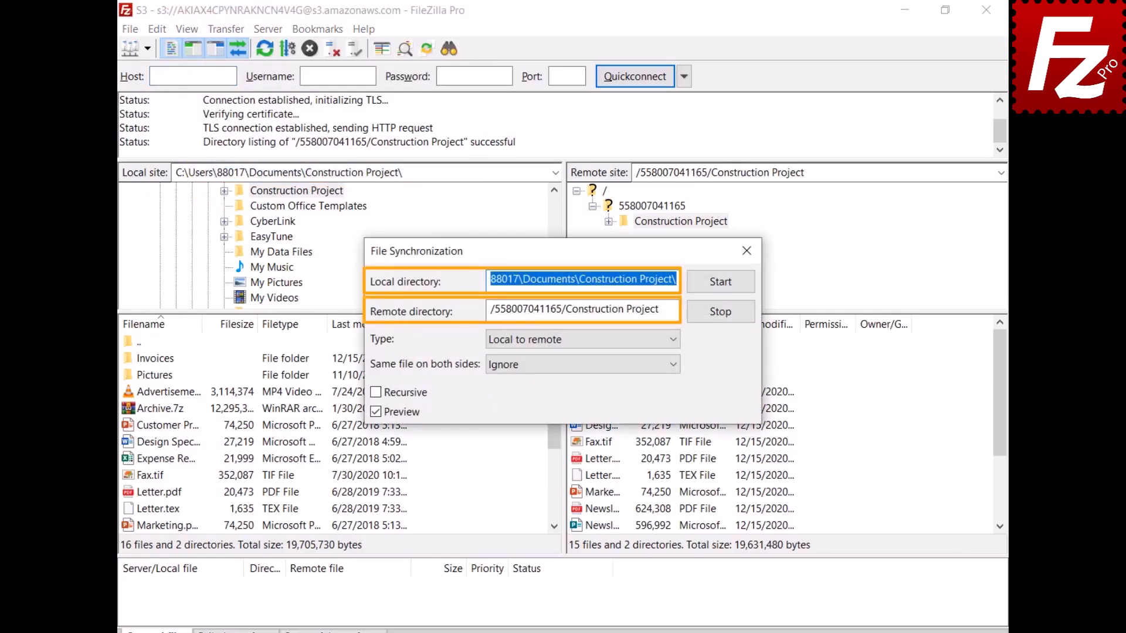
click(674, 340)
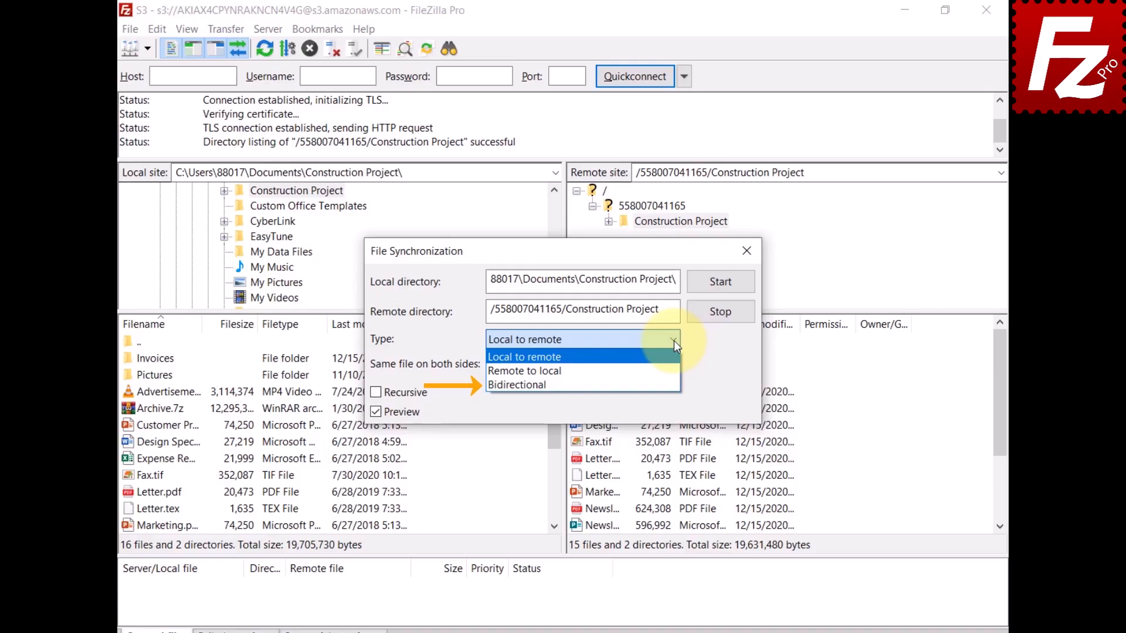
click(673, 340)
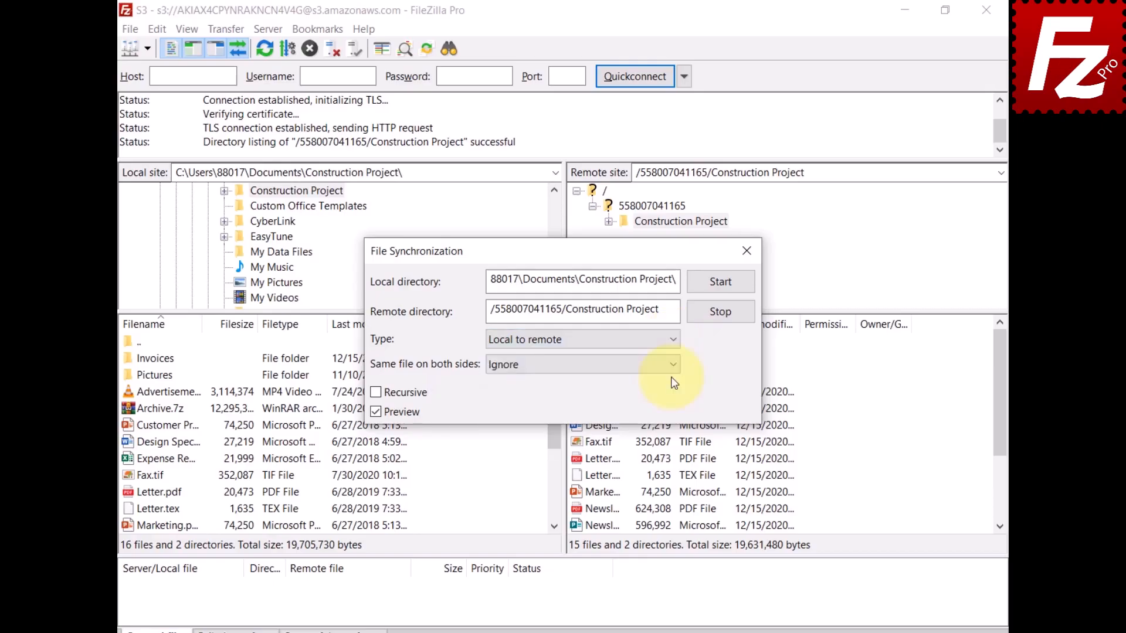
click(672, 368)
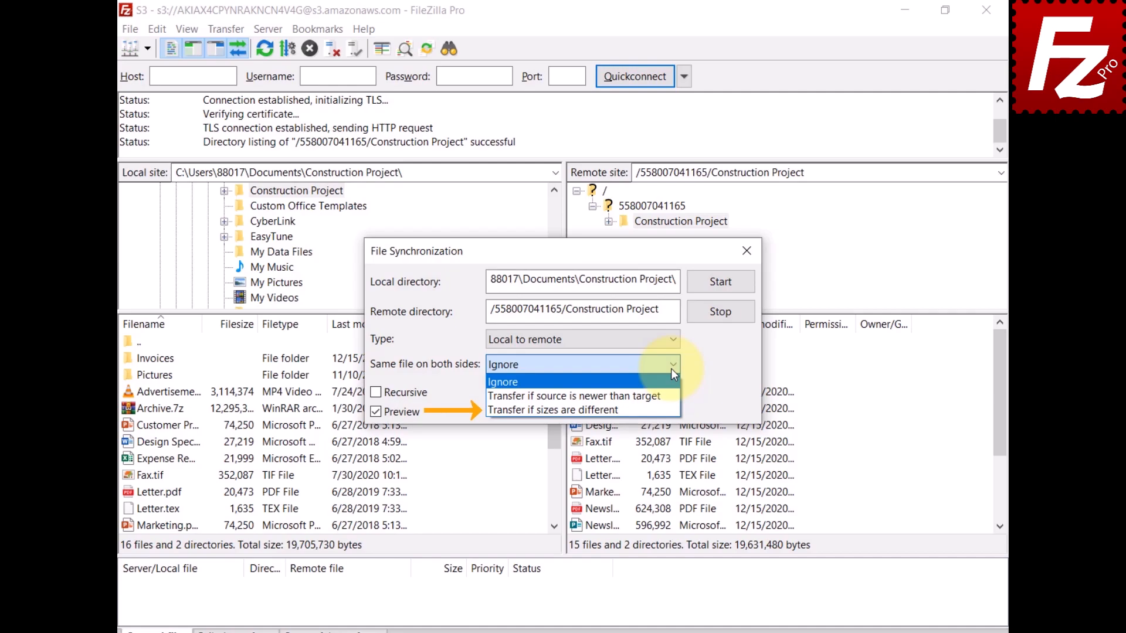
click(670, 368)
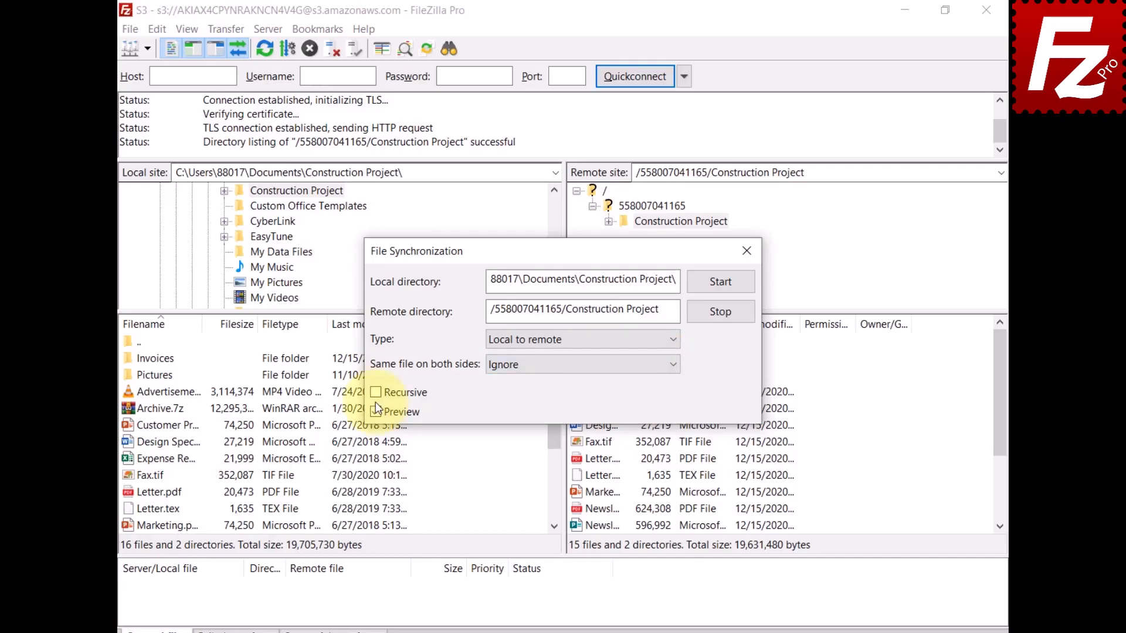
click(376, 394)
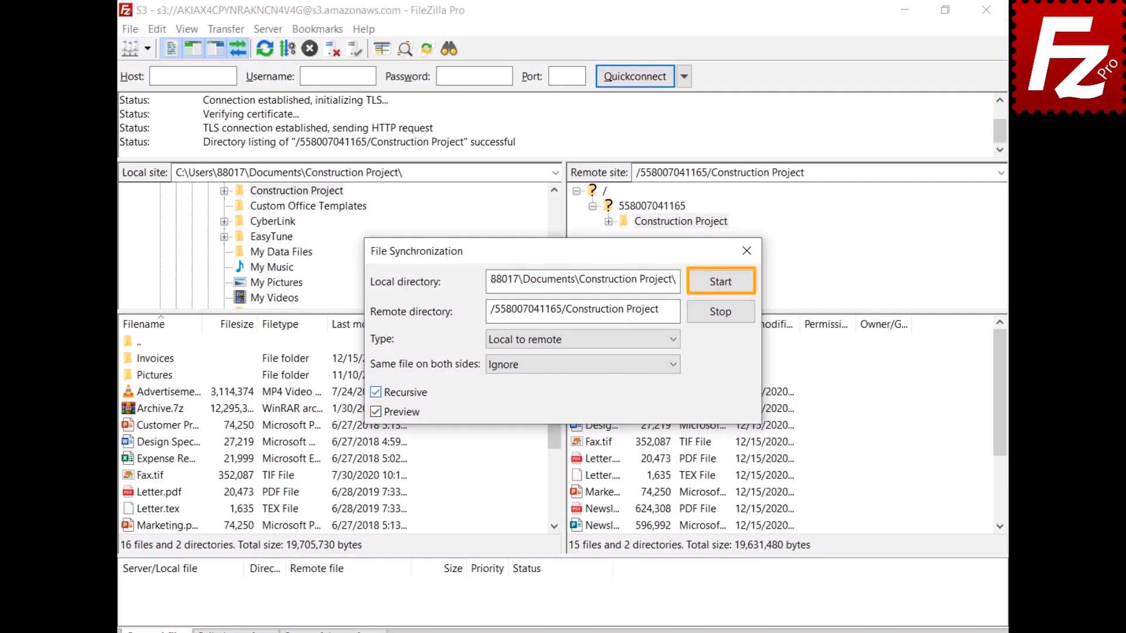
click(721, 283)
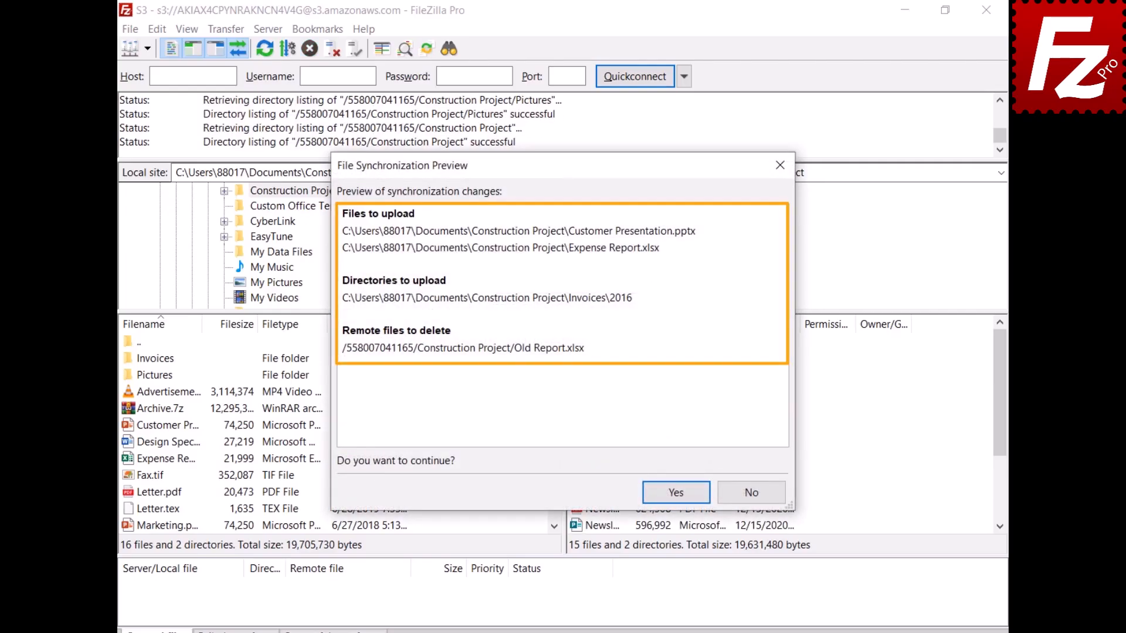
click(676, 492)
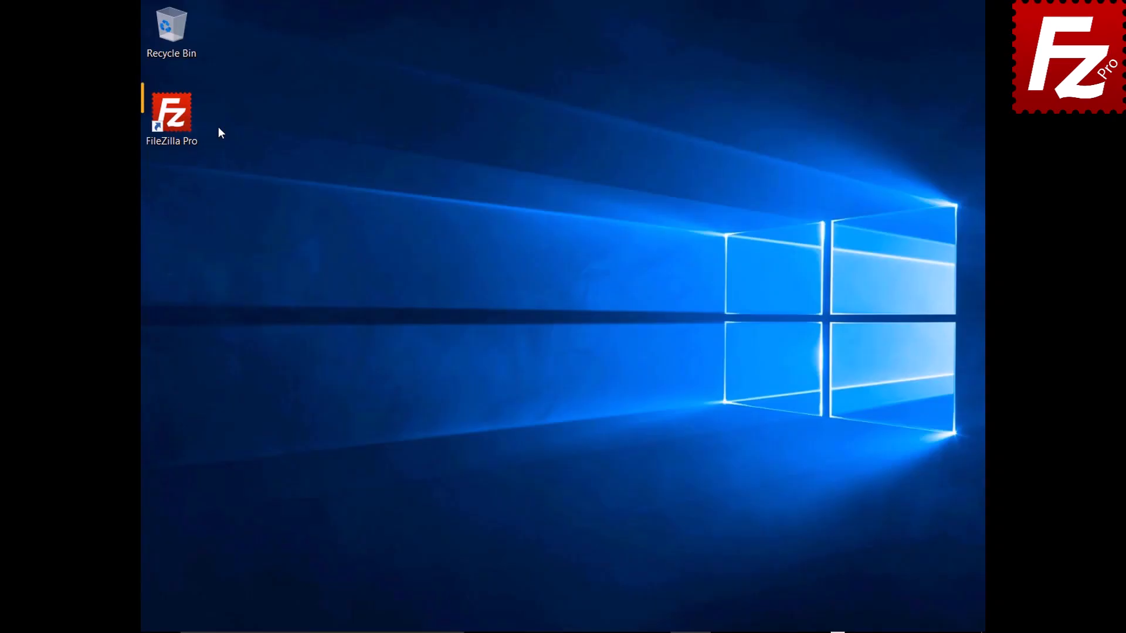
- Launch FileZilla Pro and connect to the saved S3 site
double_click(179, 121)
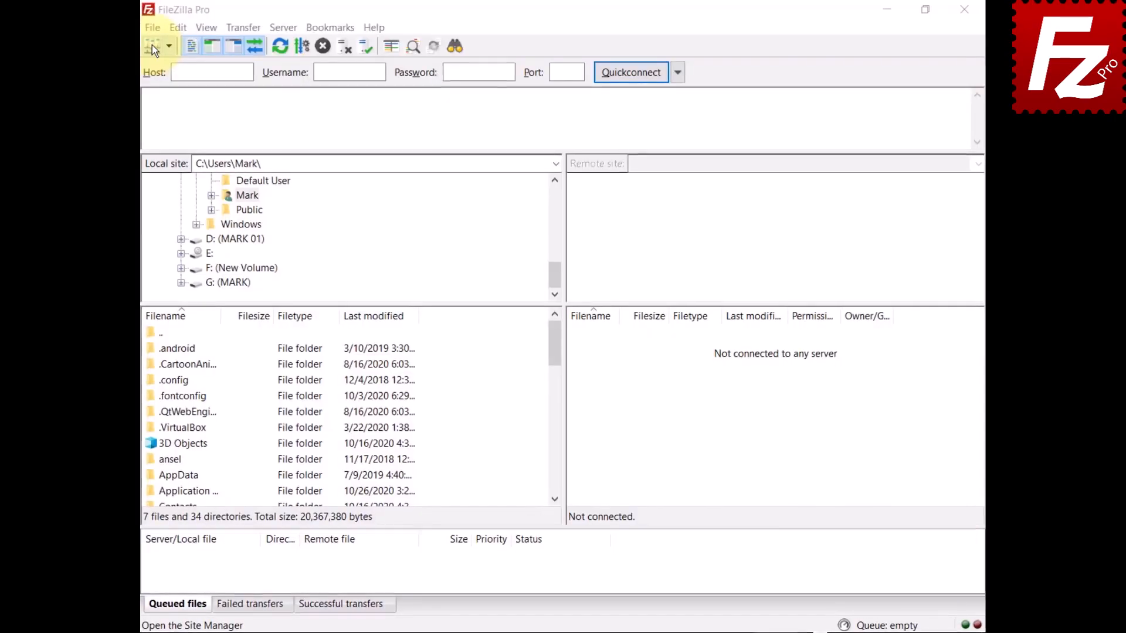
click(129, 28)
click(136, 48)
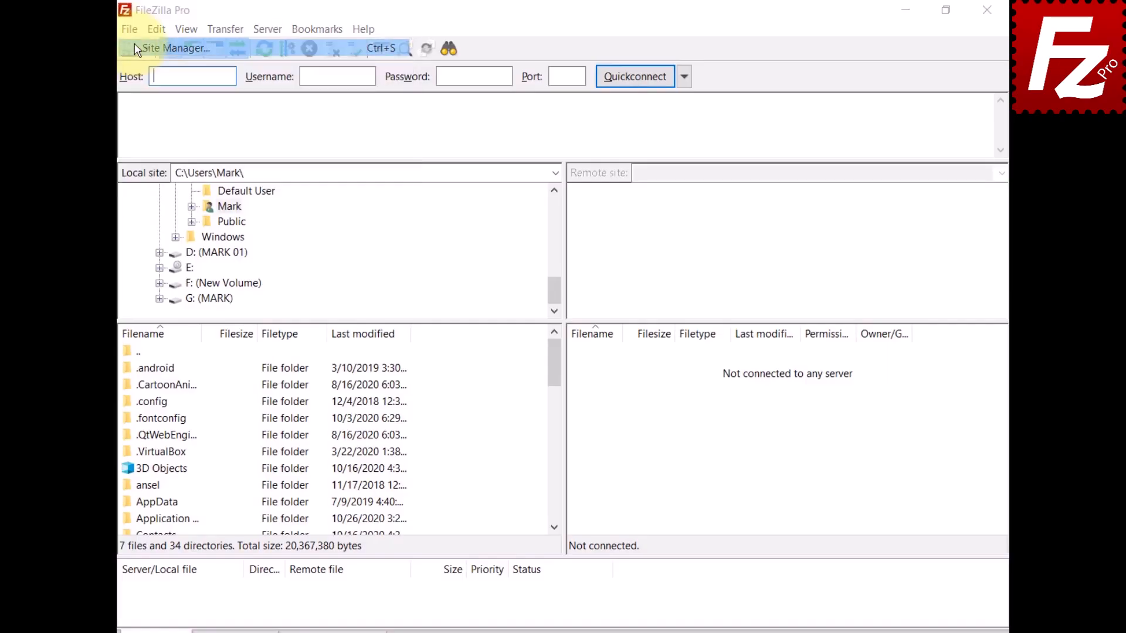
click(750, 523)
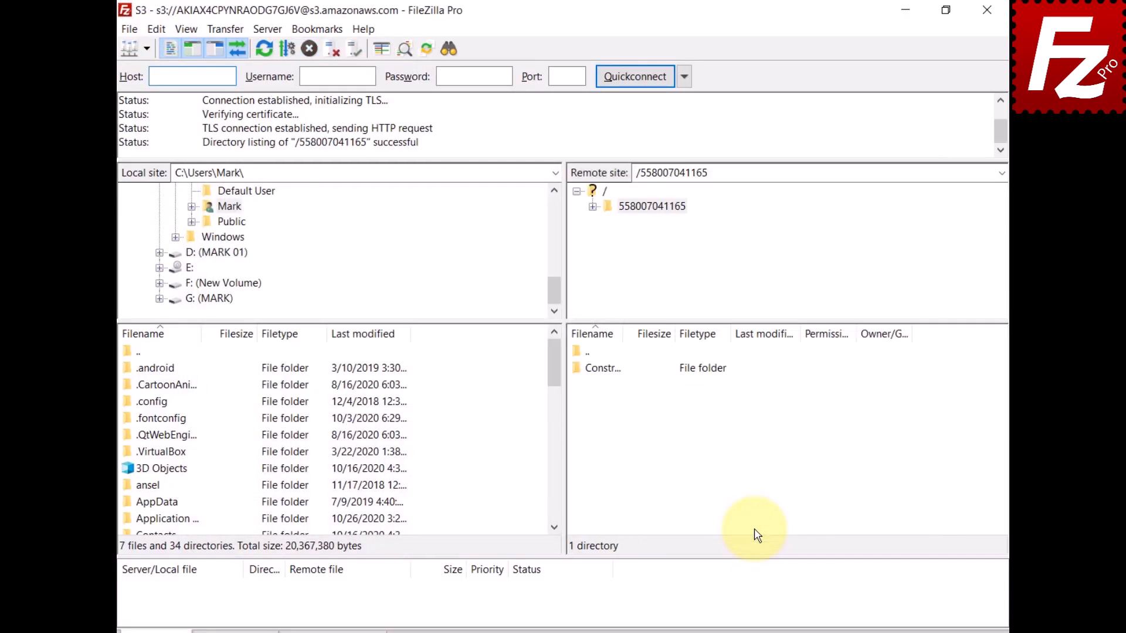
- Show the S3 Canned ACL choices for uploads, with None in effect
click(221, 28)
mouse_move(227, 108)
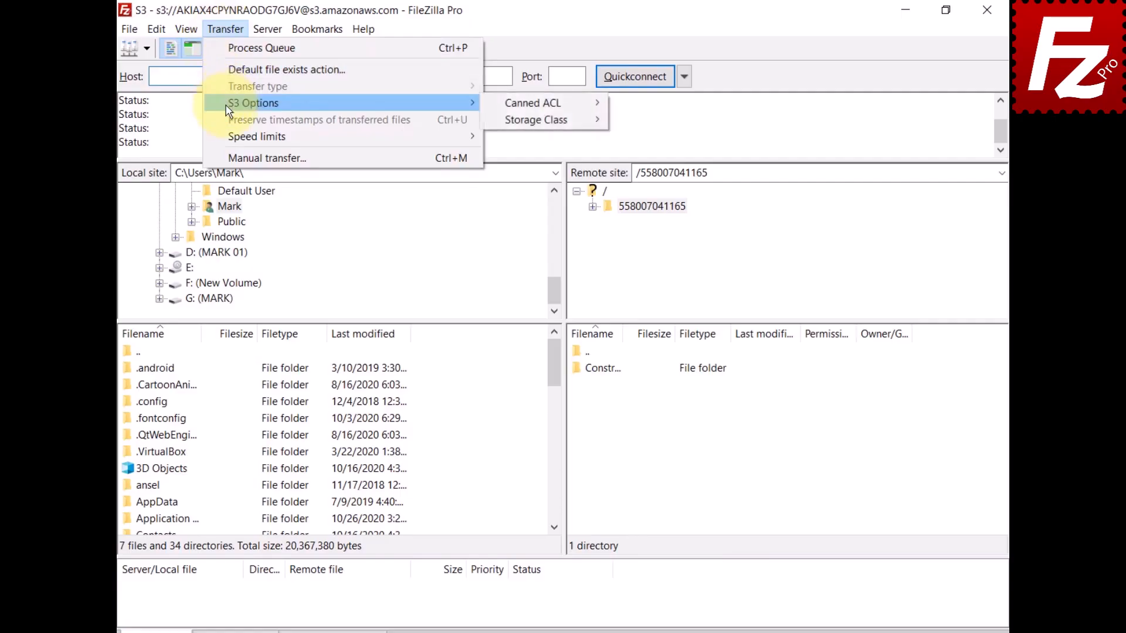
mouse_move(524, 108)
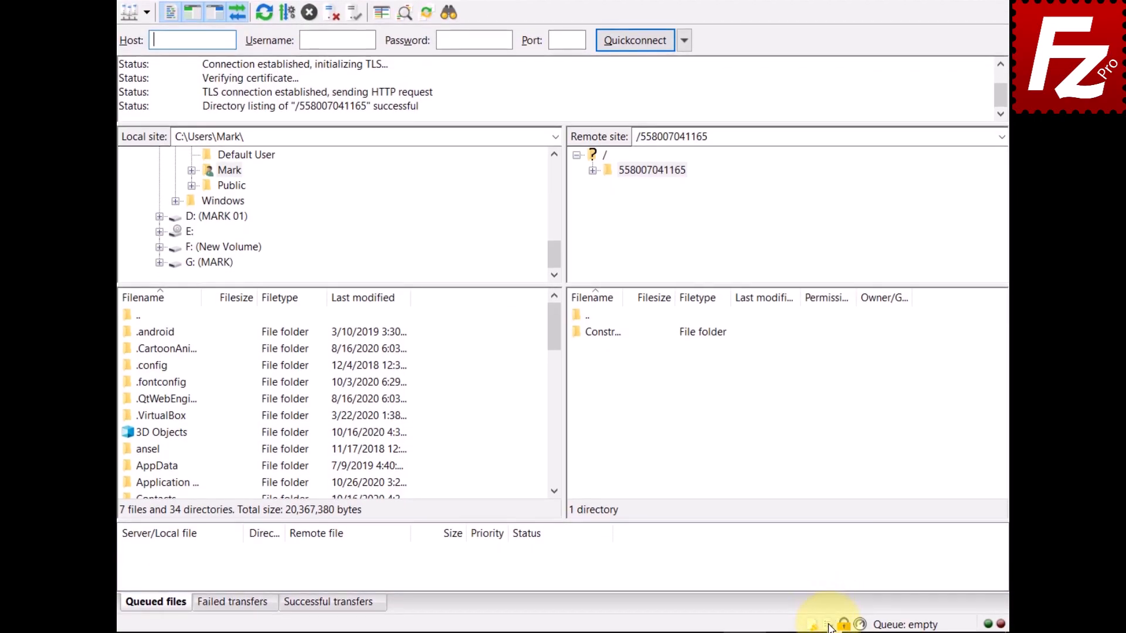
click(829, 626)
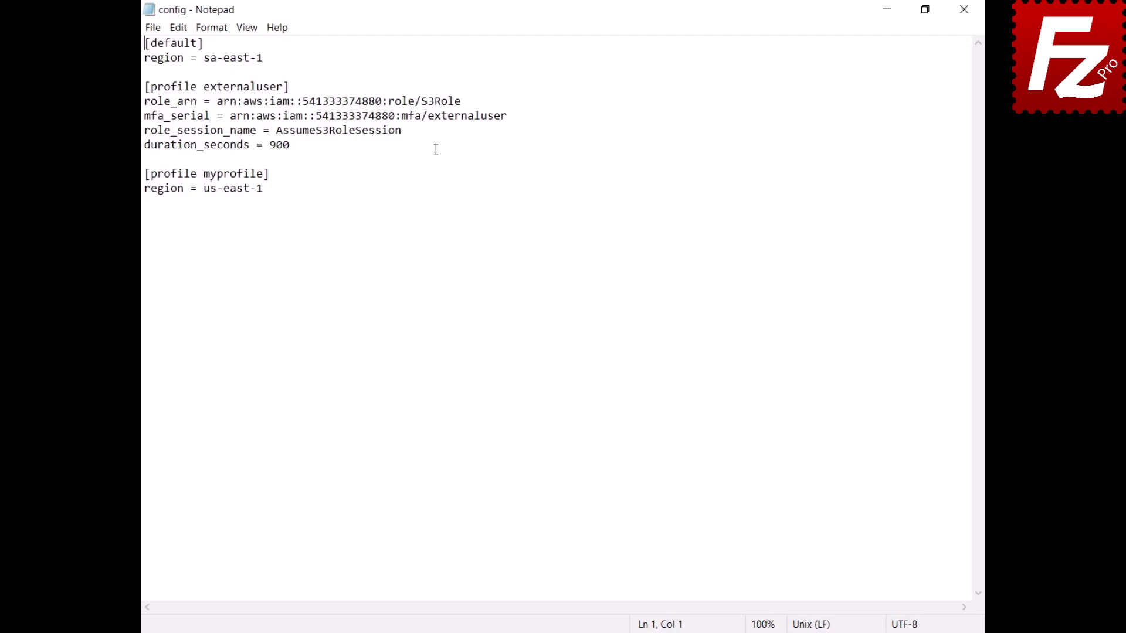
- Close the Notepad window showing the AWS config file
click(964, 9)
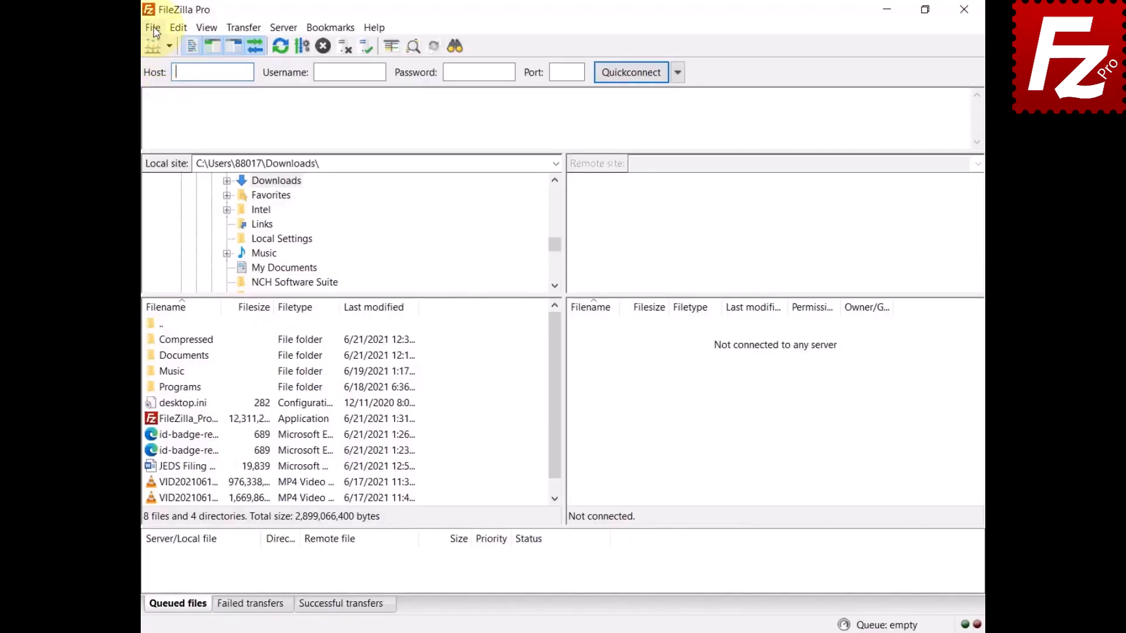
- Create a new site using the S3 - Amazon Simple Storage Service protocol
click(153, 27)
click(157, 41)
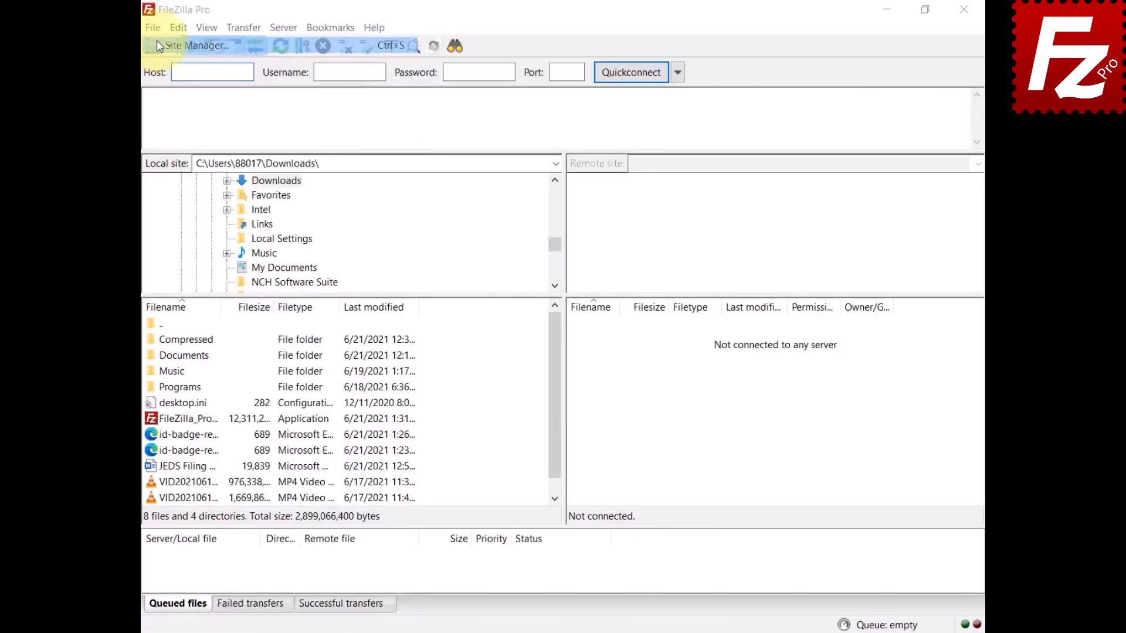
click(340, 404)
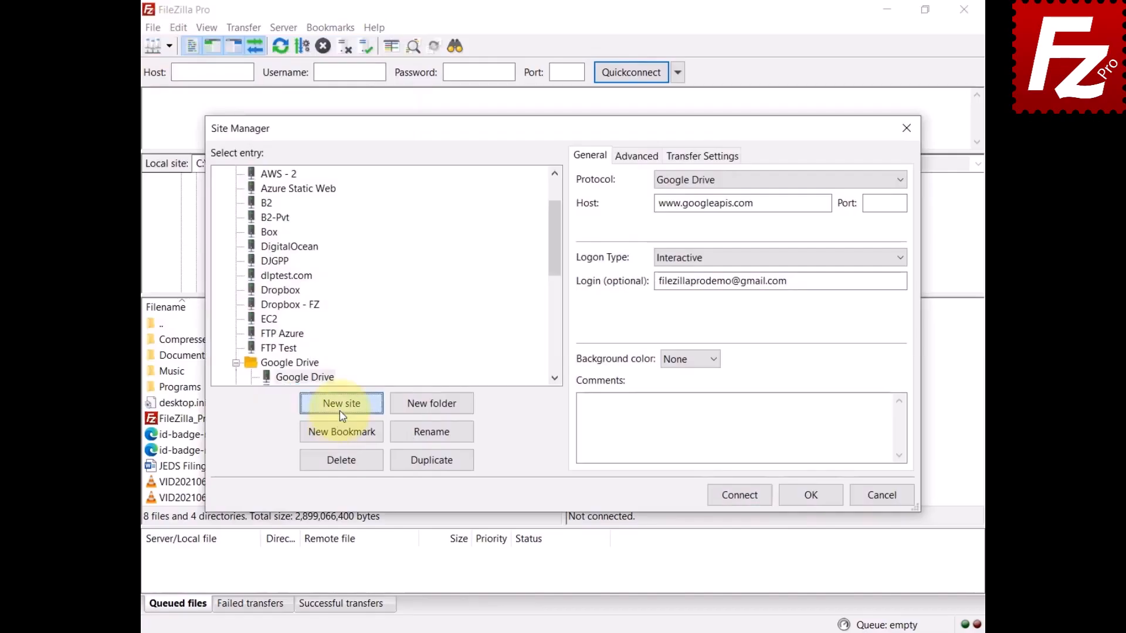
click(898, 183)
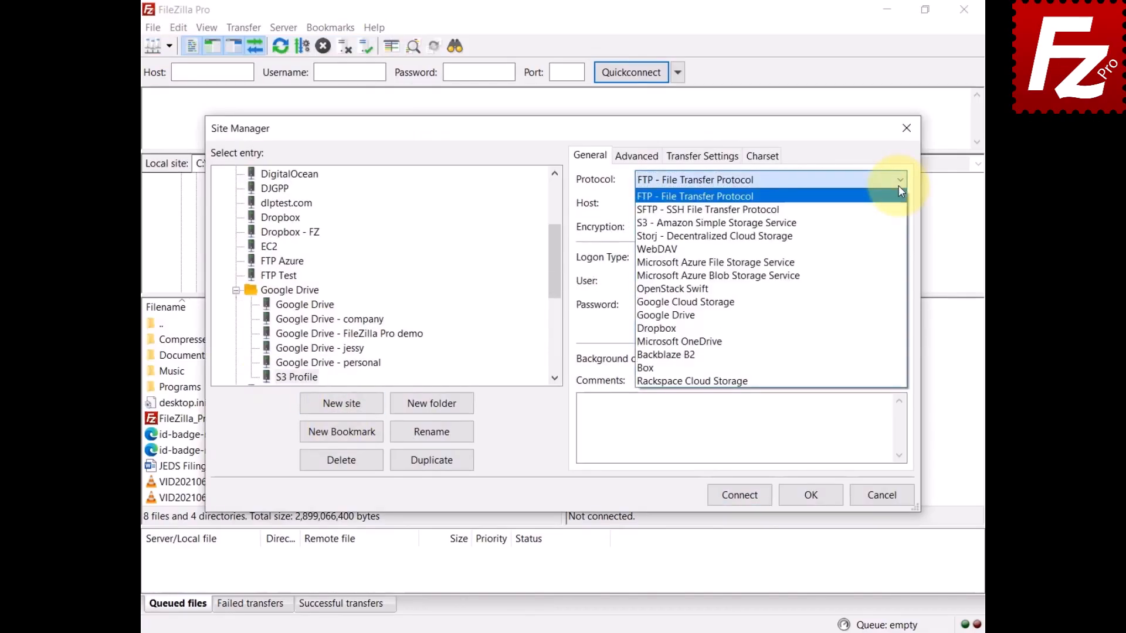
click(897, 223)
- Set the logon type to Profile with profile 'myprofile' and connect
click(898, 256)
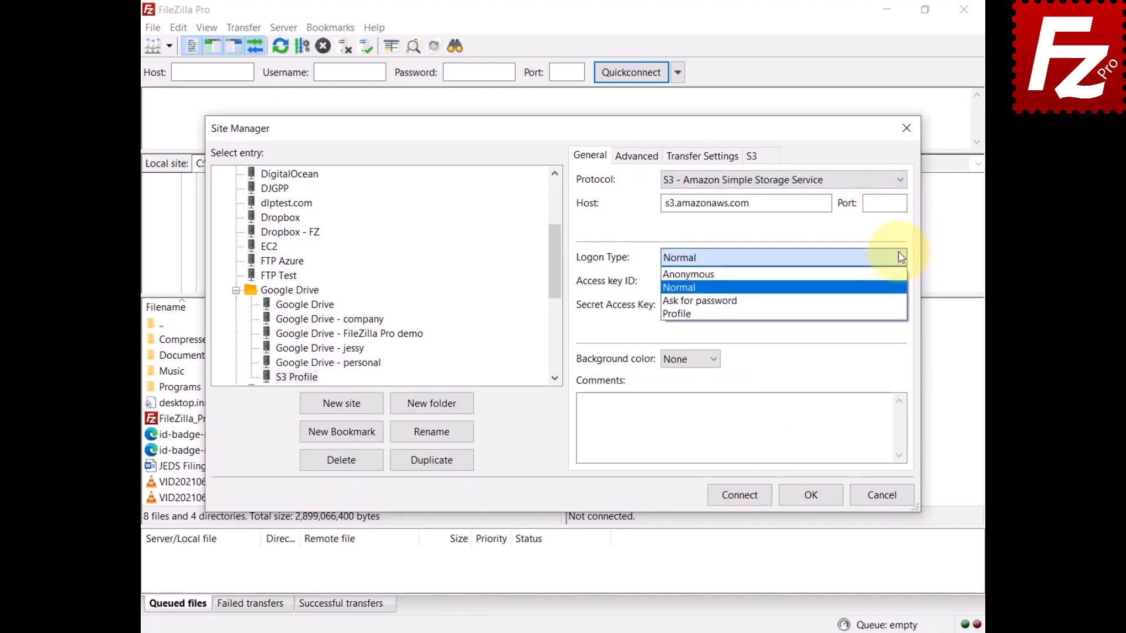
click(887, 323)
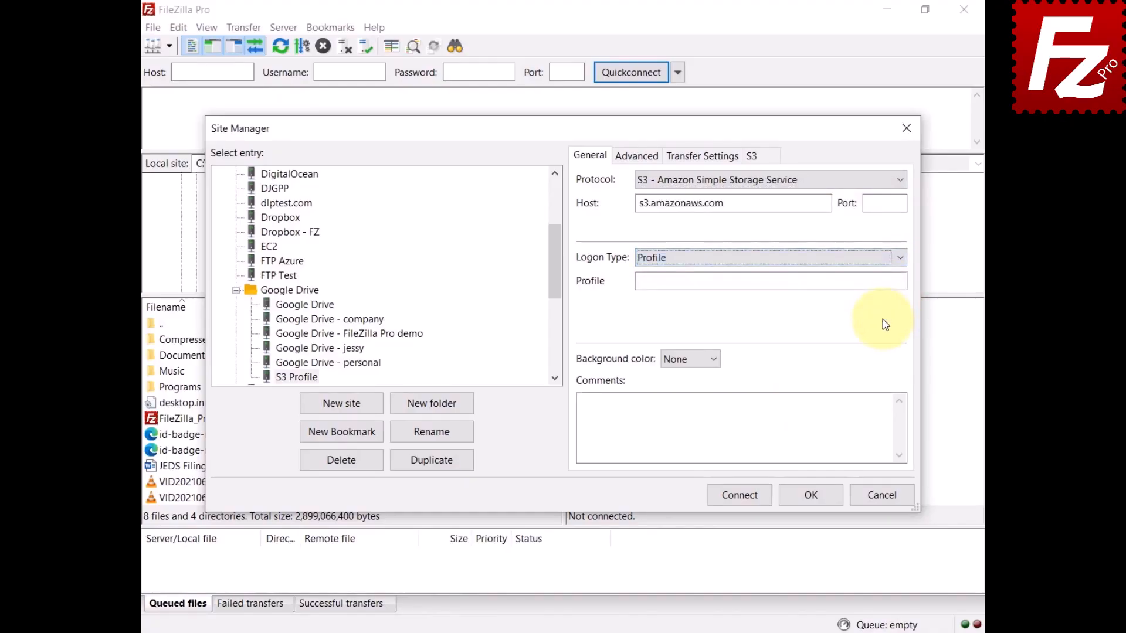
key(Tab)
text(myprofil)
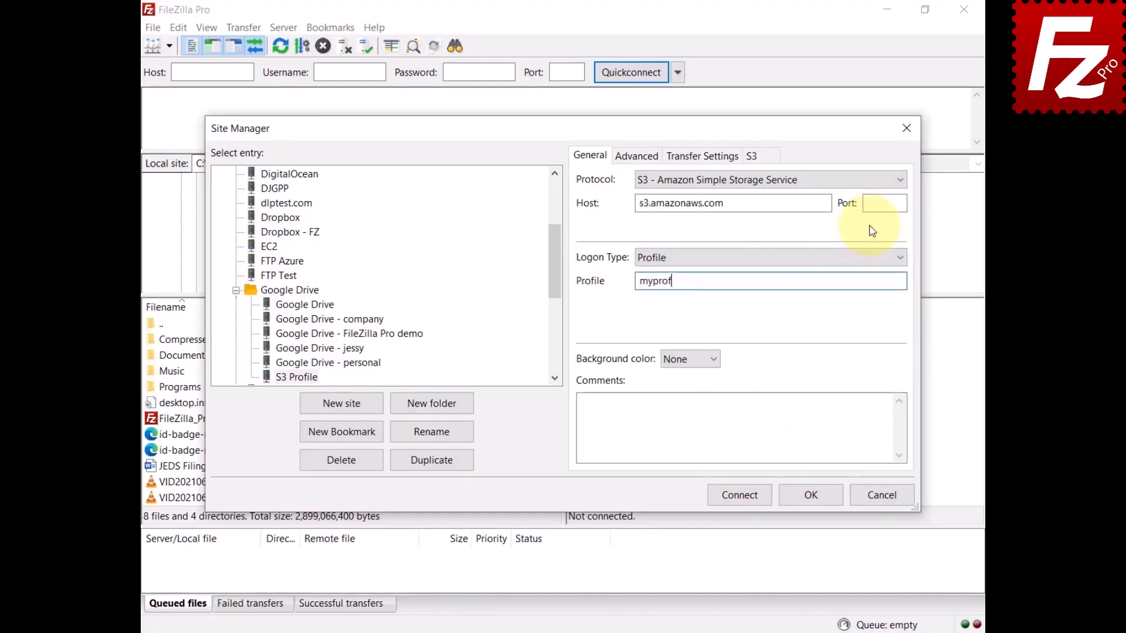
text(e)
click(739, 495)
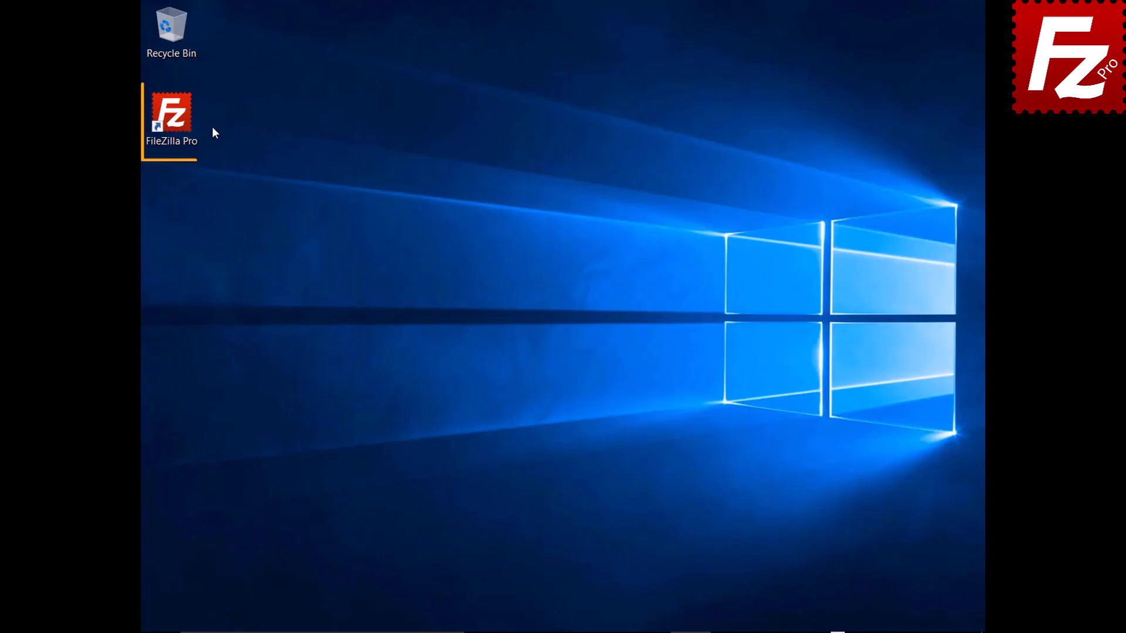
- Launch FileZilla Pro and connect to the saved S3 site
double_click(178, 121)
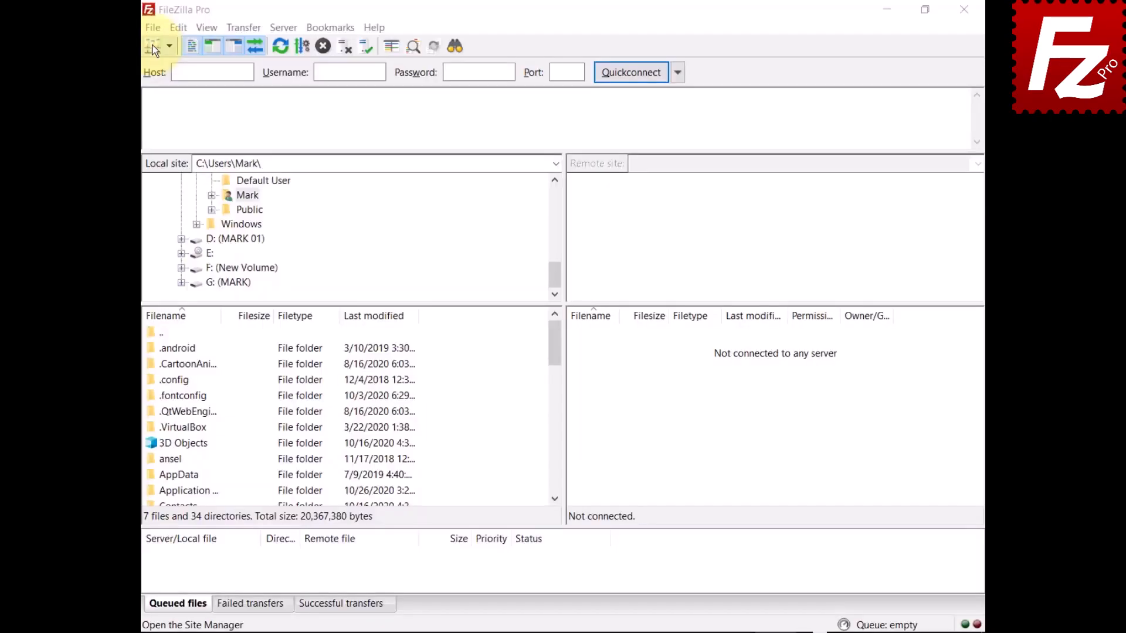
click(153, 28)
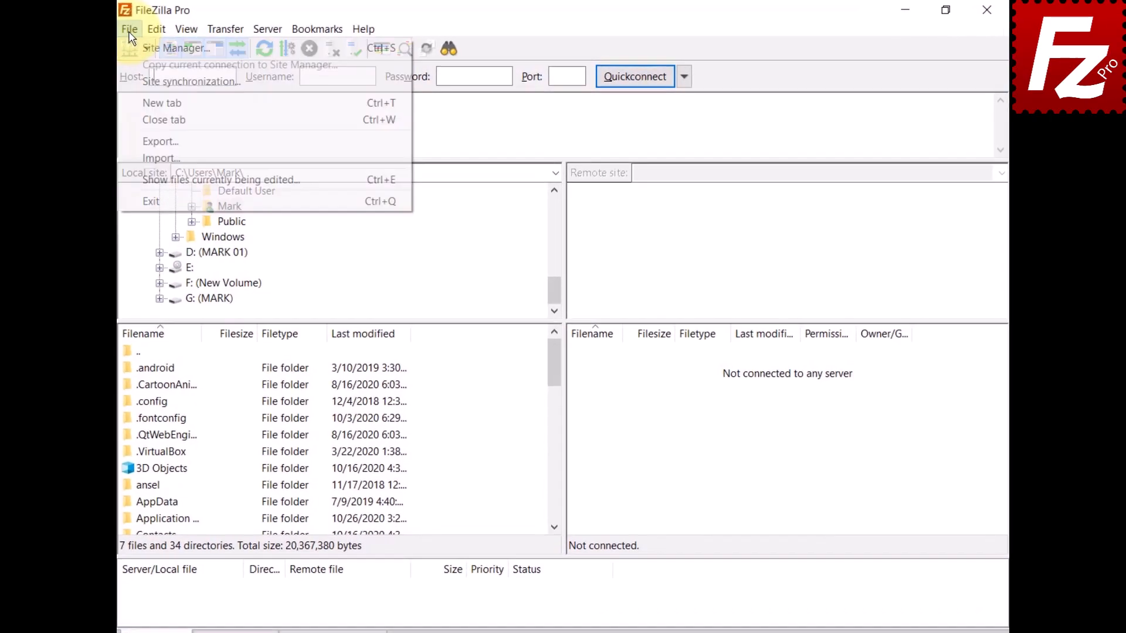
click(134, 49)
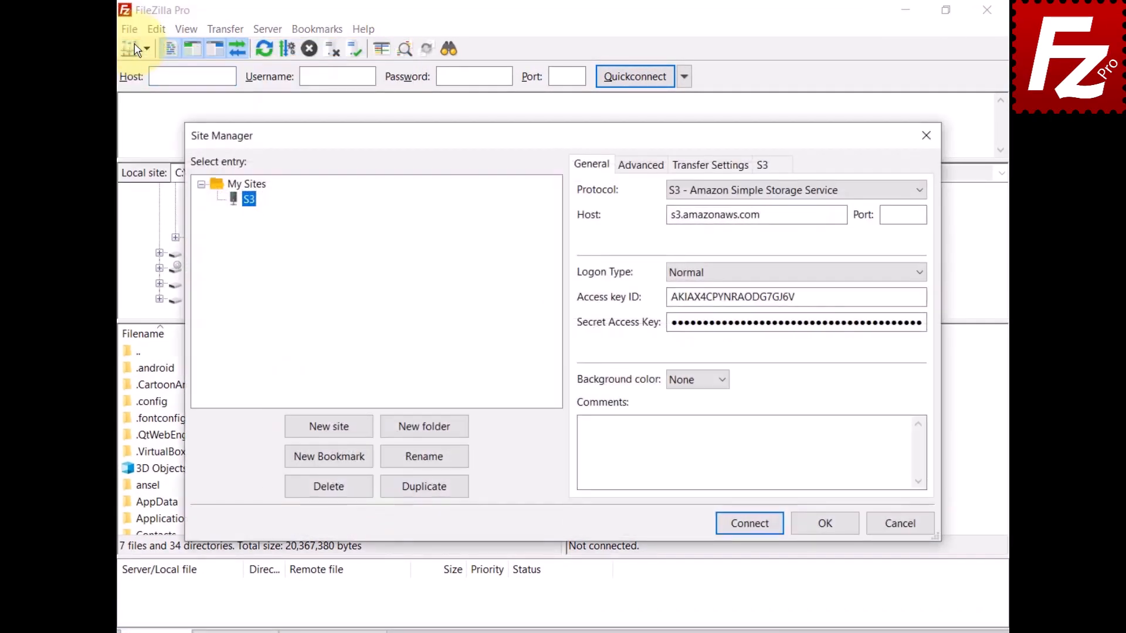
click(747, 522)
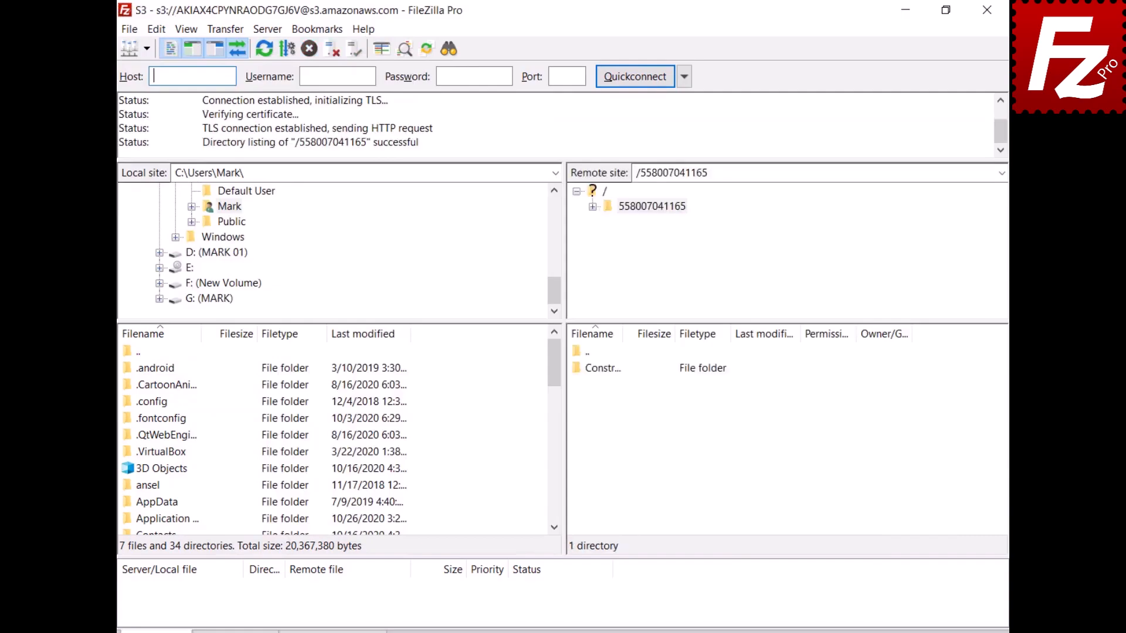
- Show the S3 Storage Class choices for uploads
click(221, 31)
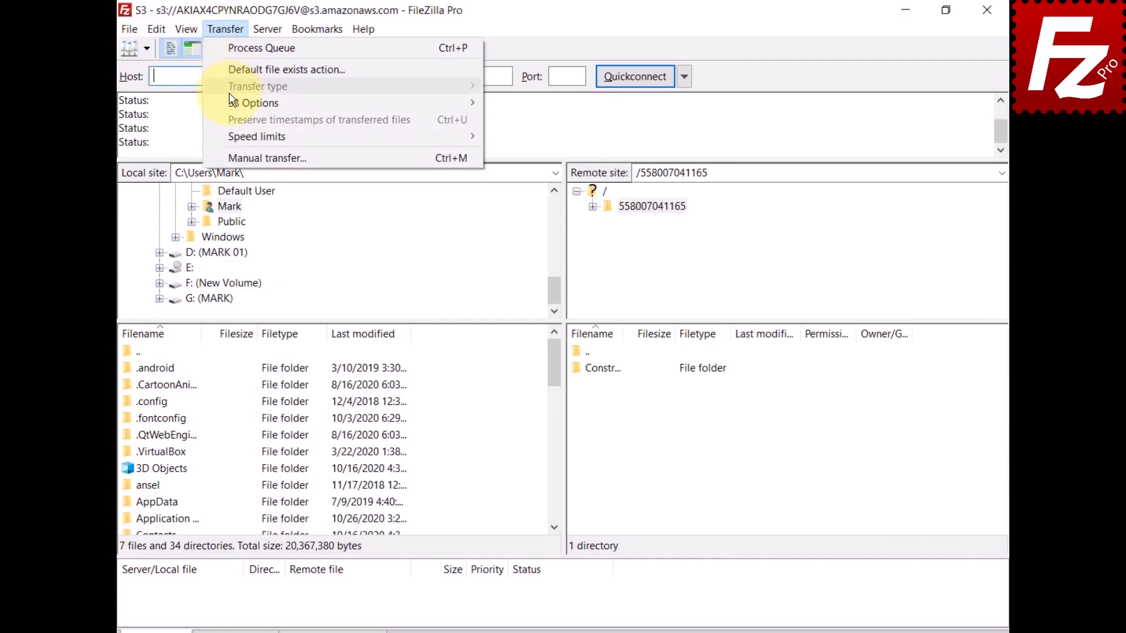
mouse_move(232, 107)
mouse_move(501, 129)
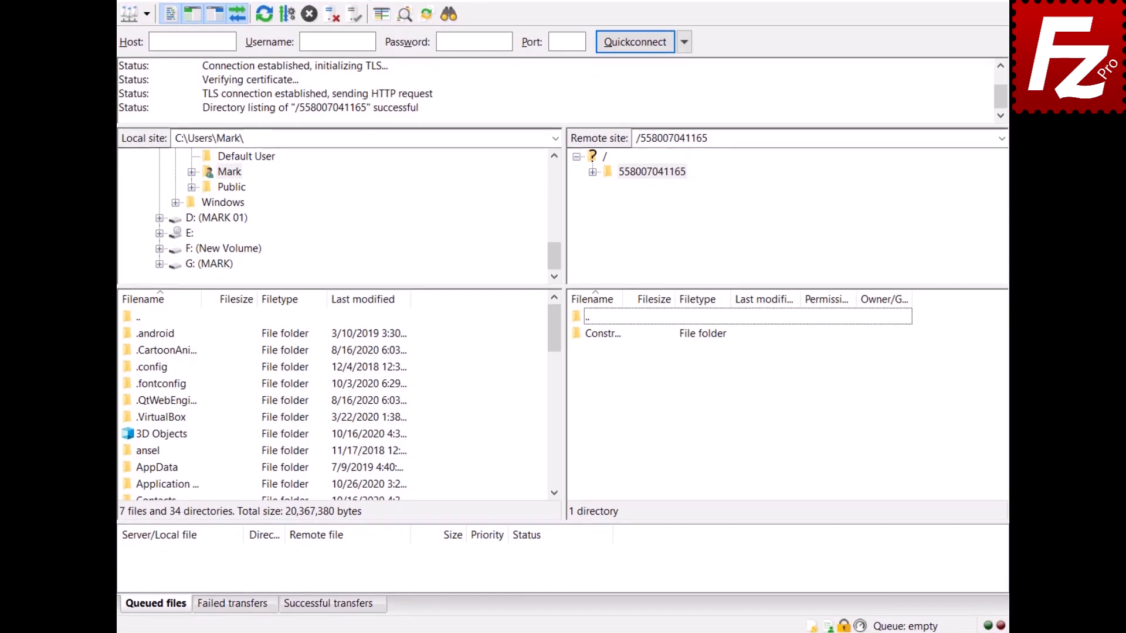
click(812, 625)
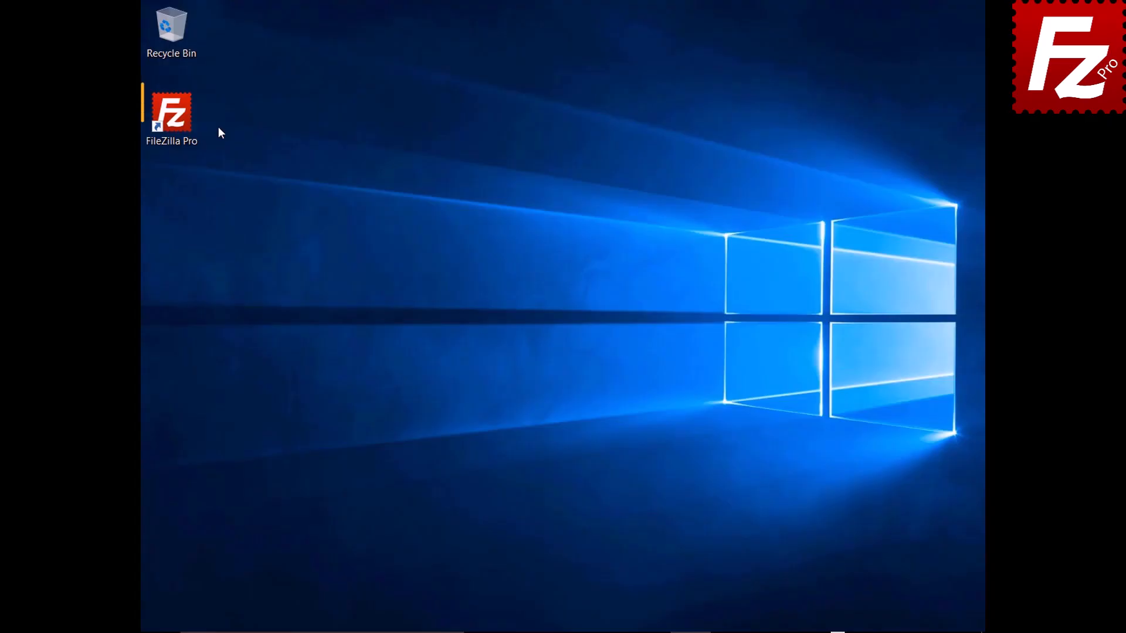
- Launch FileZilla Pro and connect to the saved S3 site
double_click(179, 122)
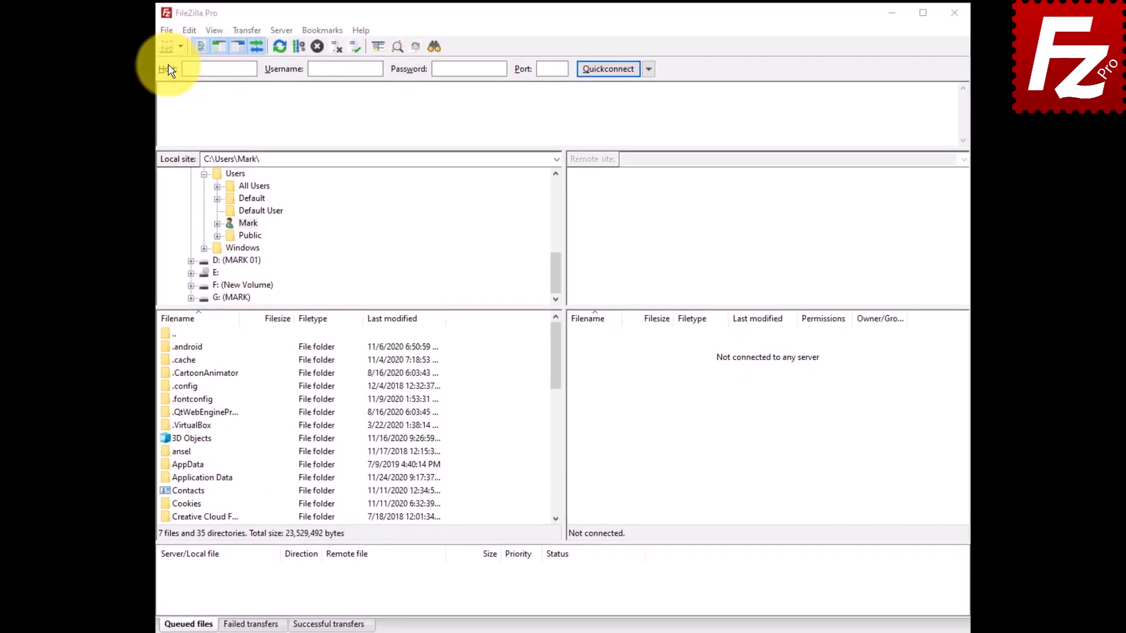
click(155, 34)
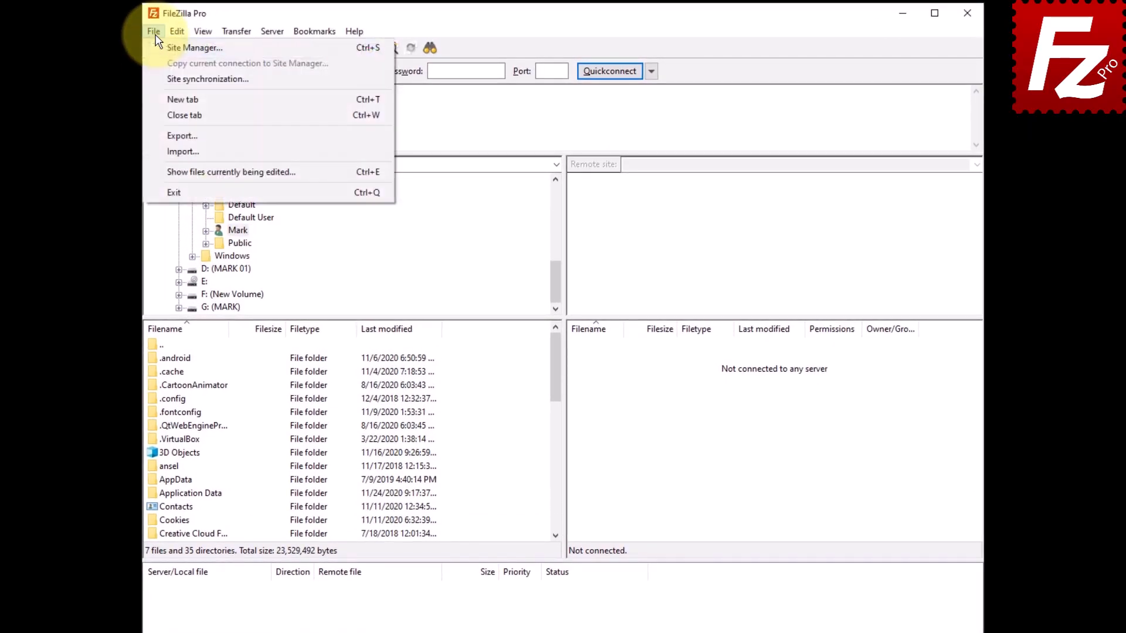
click(157, 47)
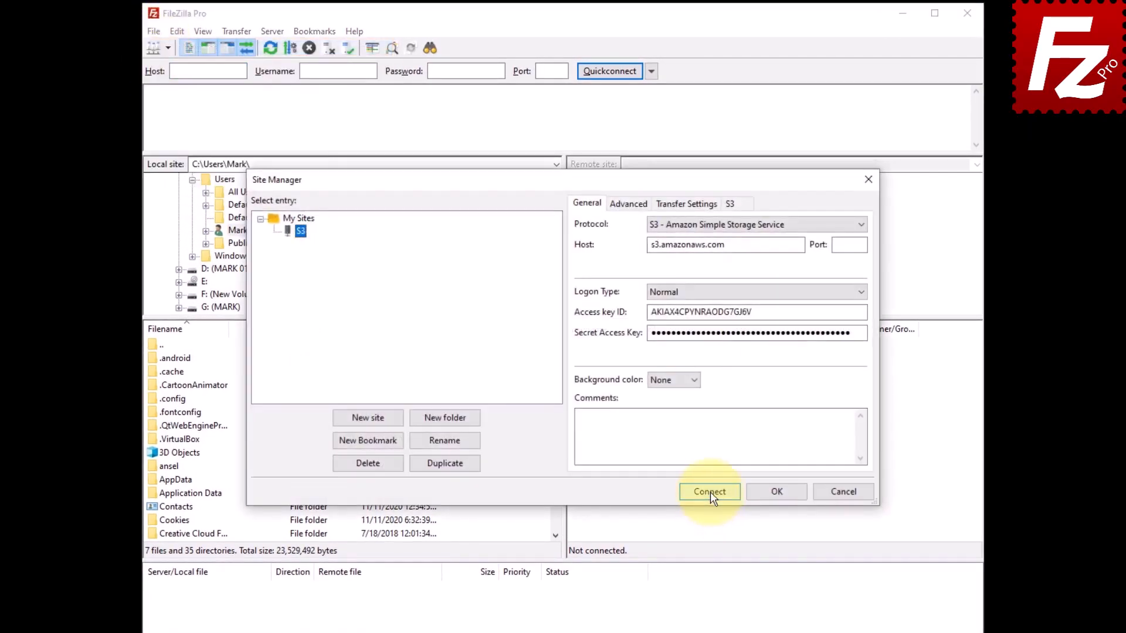
click(710, 491)
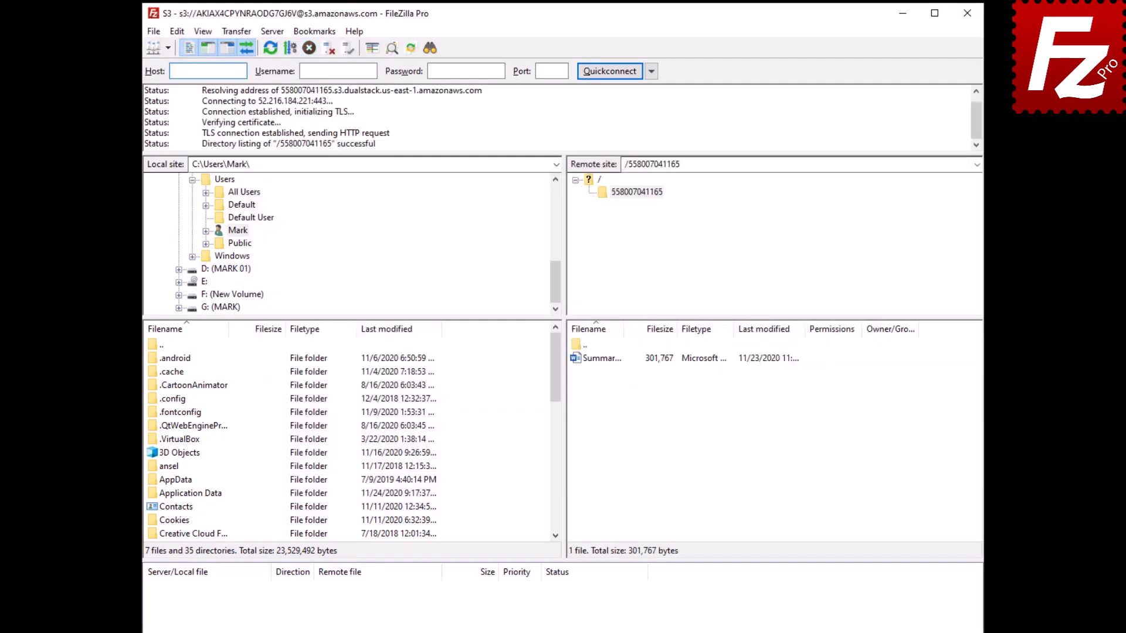
- Open the S3 permissions and properties of Summary Report.docx
click(595, 360)
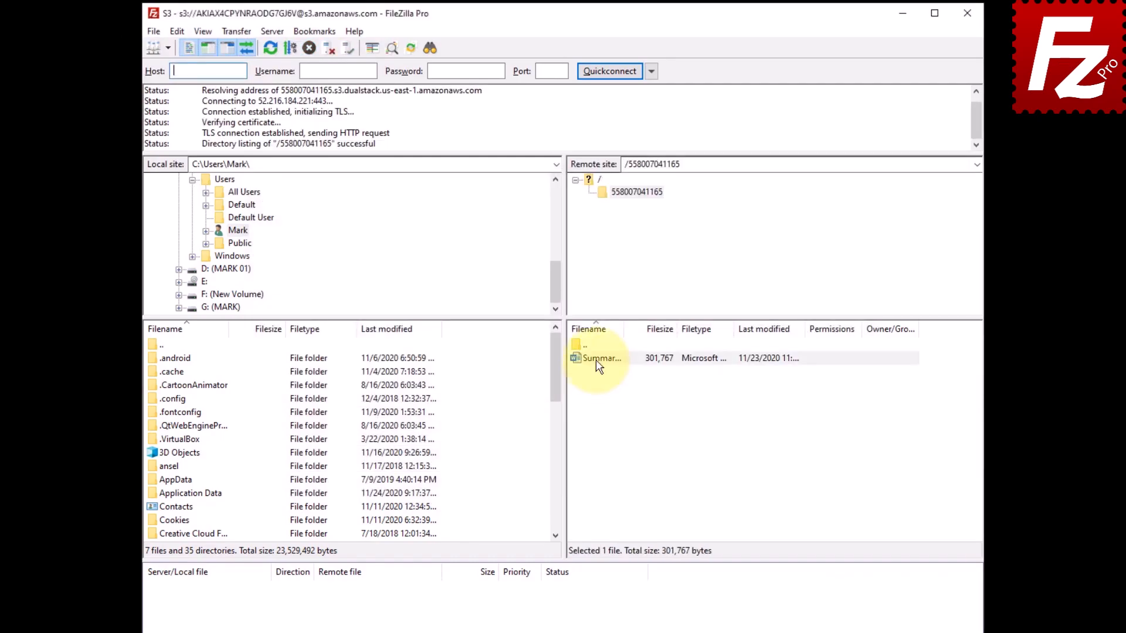
right_click(596, 360)
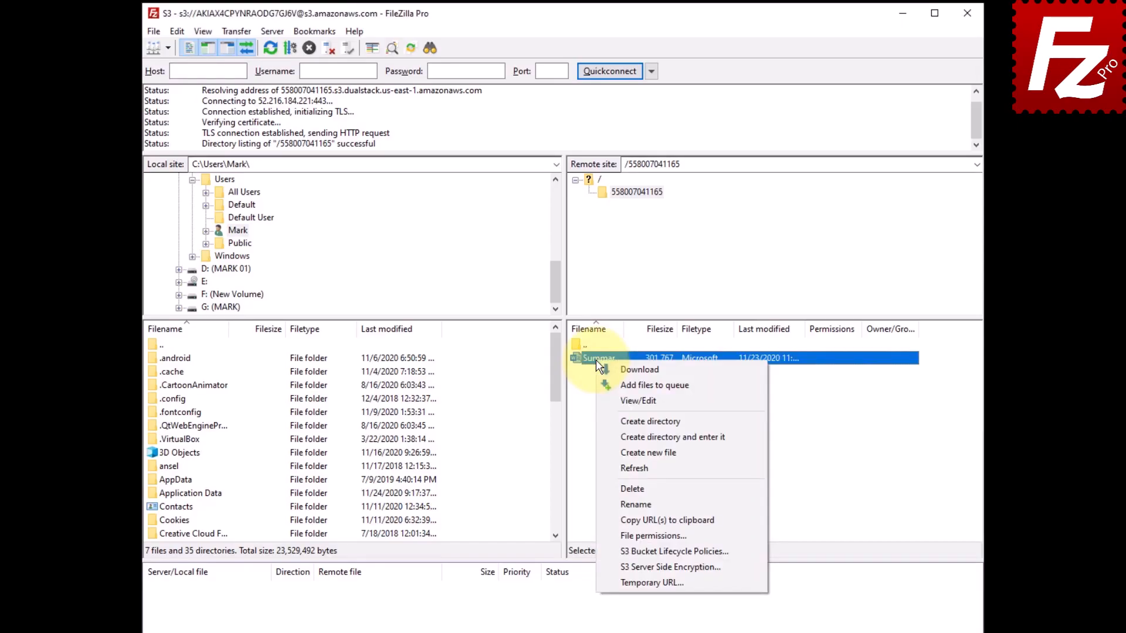
click(604, 536)
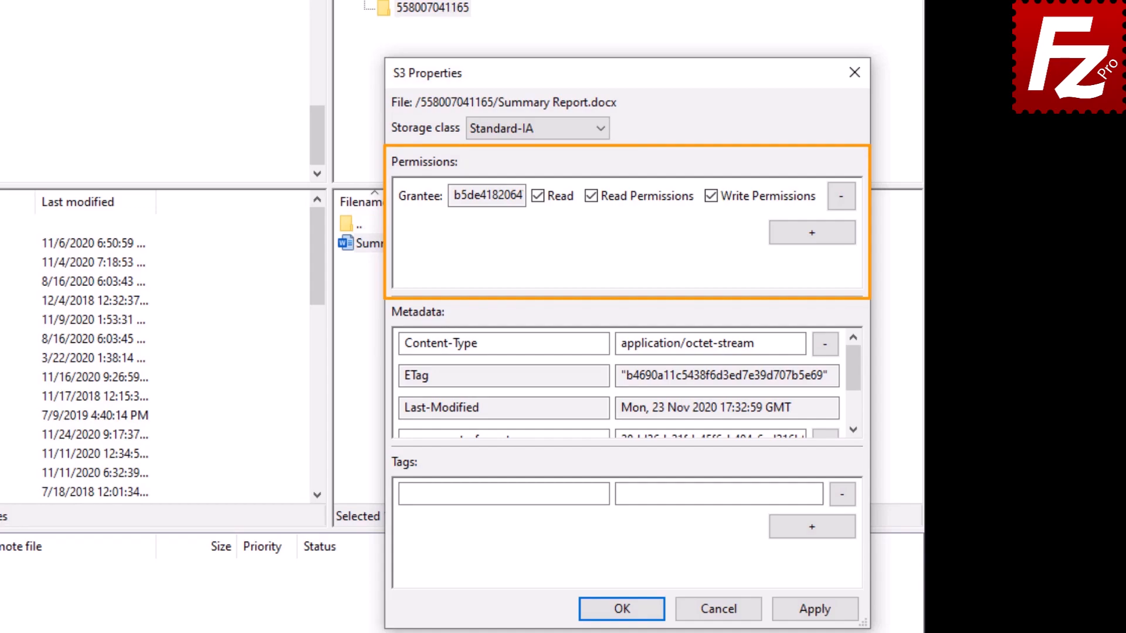
- Add an Everyone grantee with Read access, review the metadata, and save
click(812, 233)
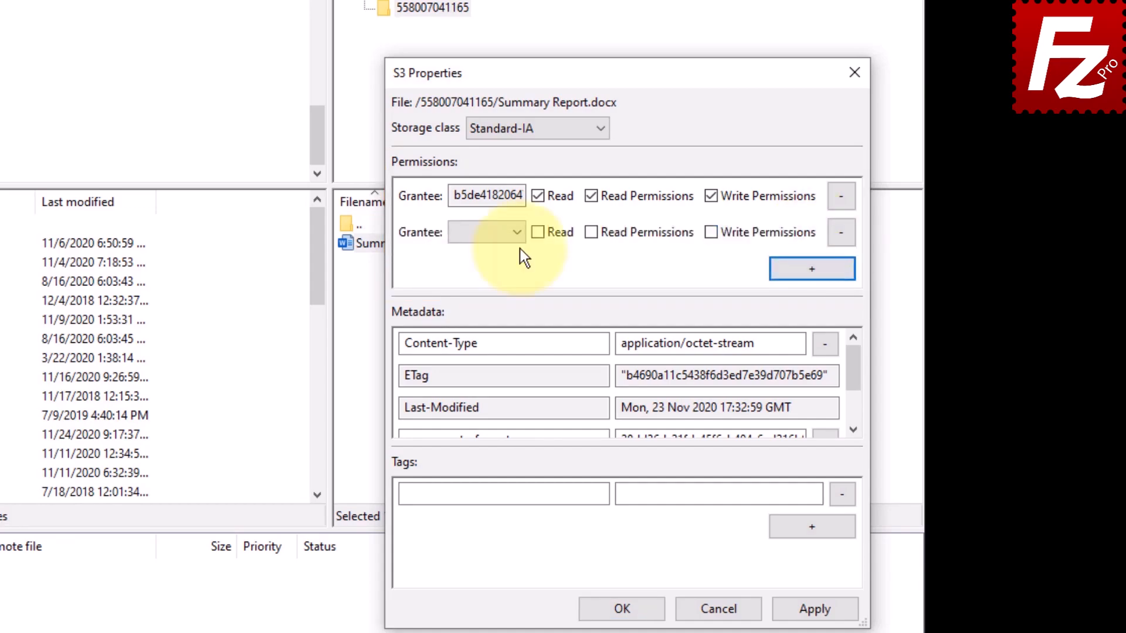
click(519, 230)
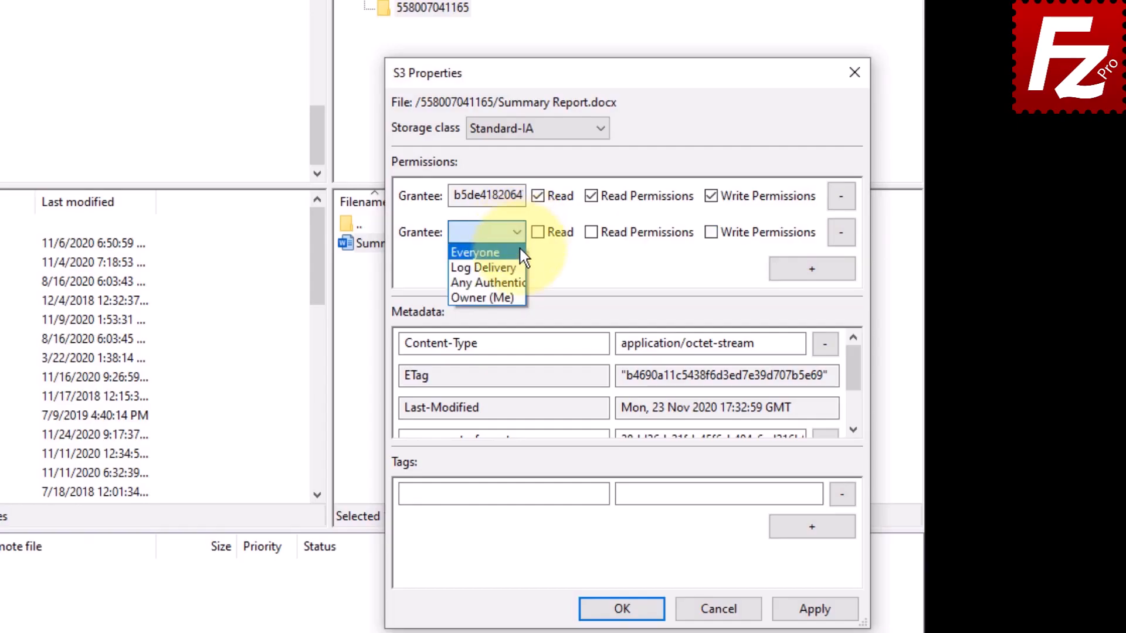
click(519, 251)
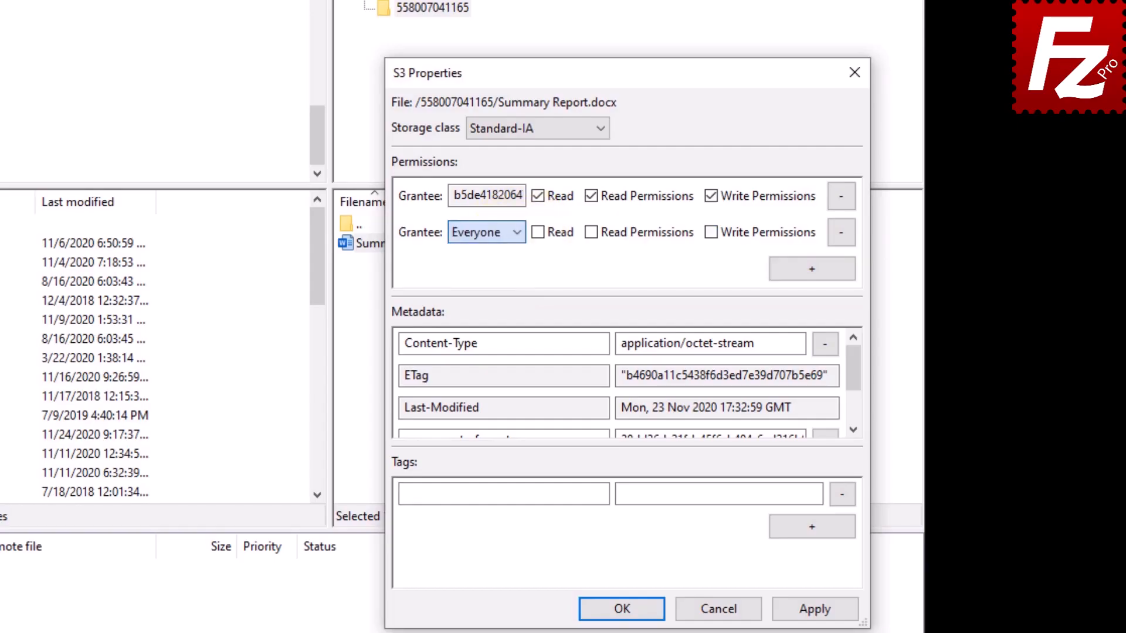
click(540, 234)
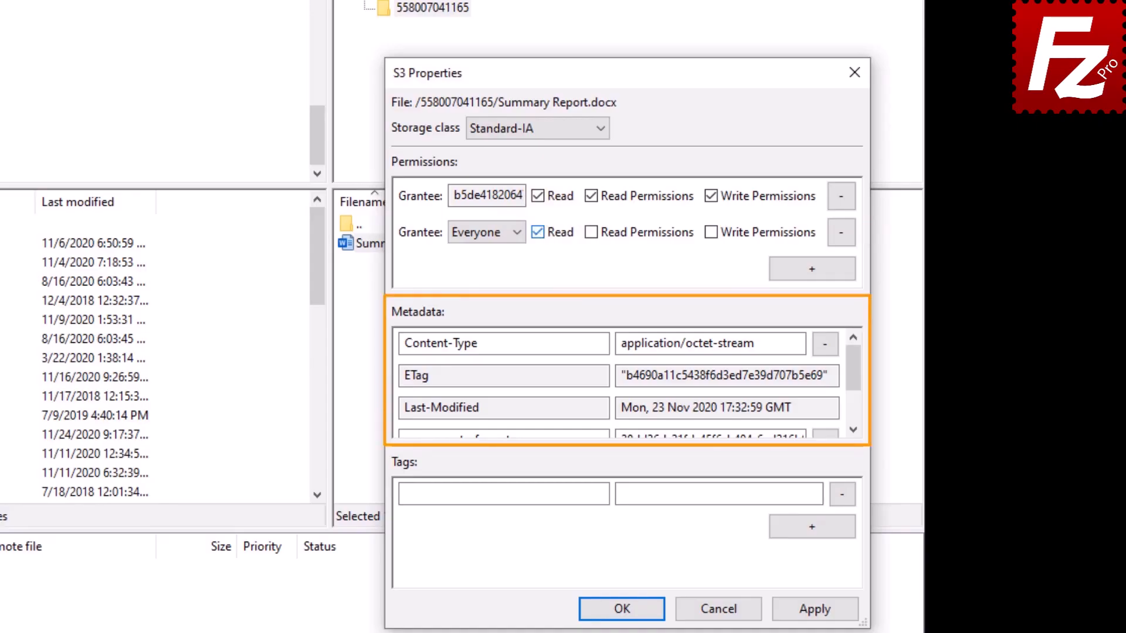
drag(853, 368, 857, 401)
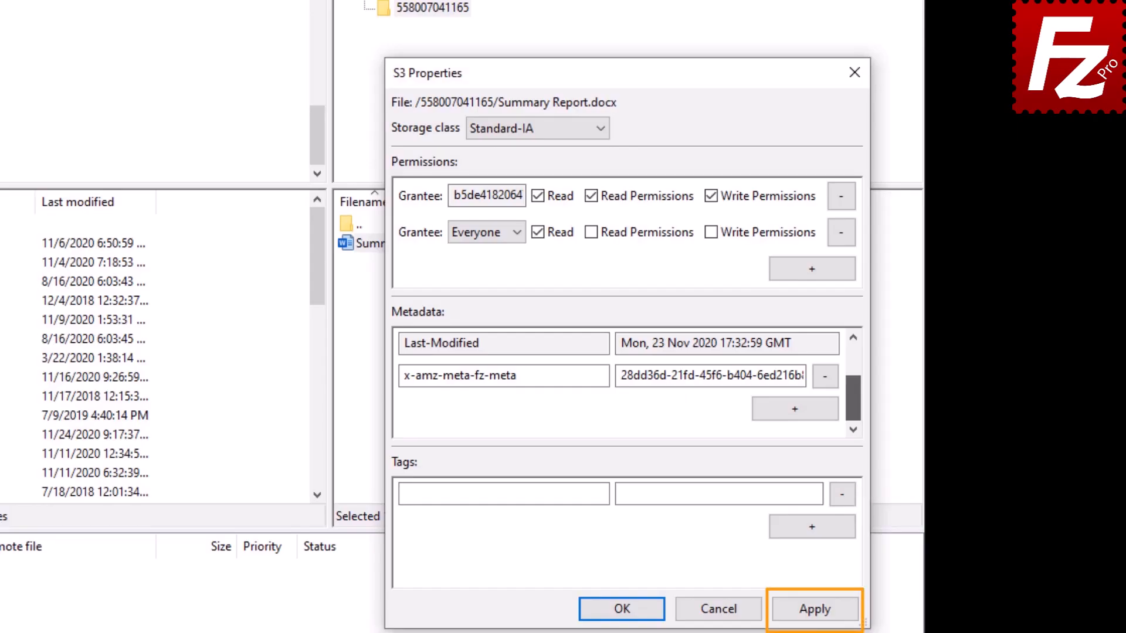
click(622, 609)
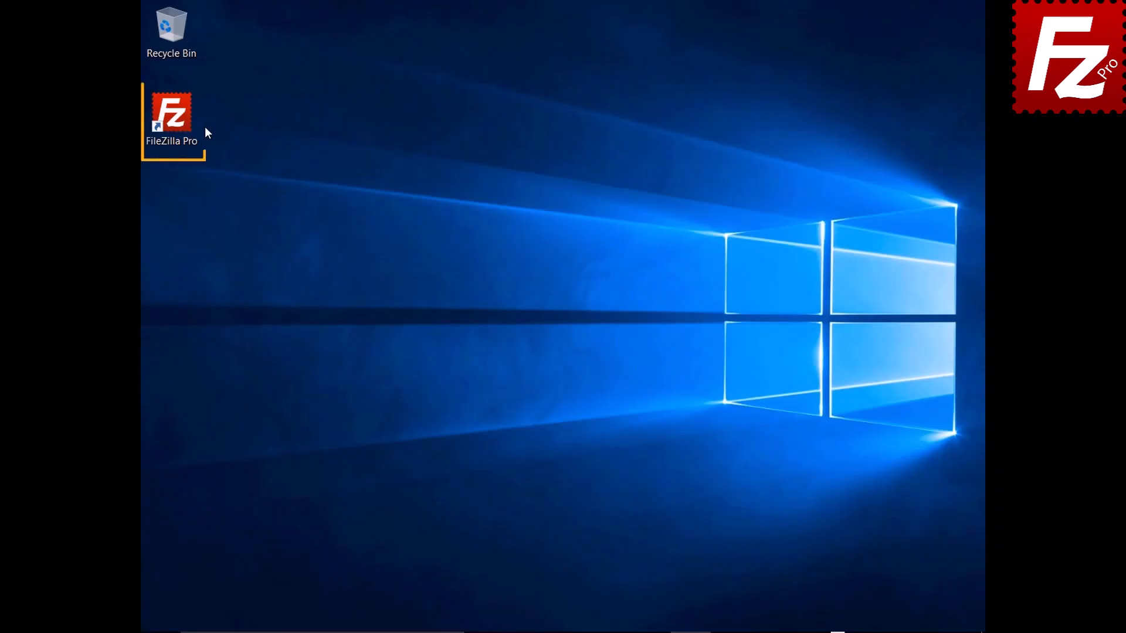
- Launch FileZilla Pro and connect to the saved Amazon S3 site in a new tab
double_click(179, 122)
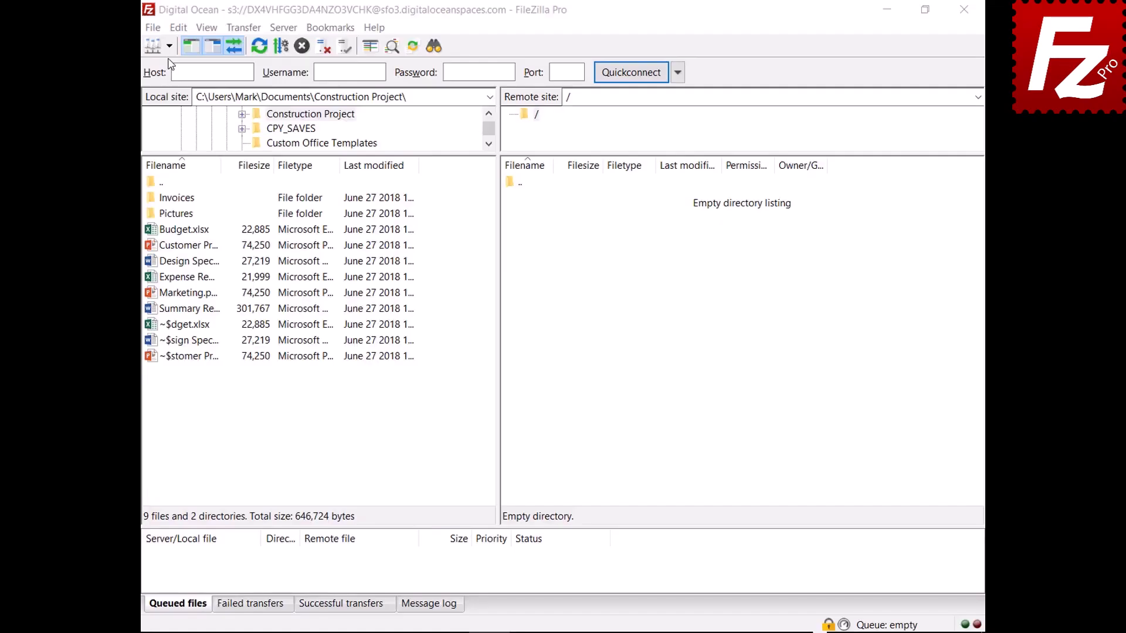
click(169, 47)
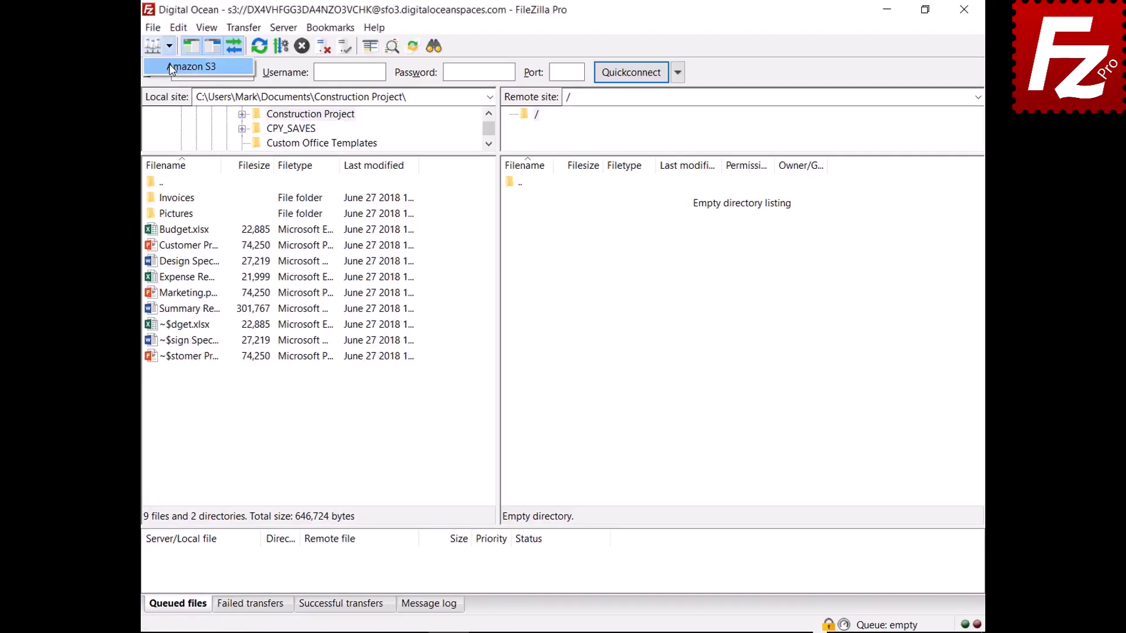
click(173, 67)
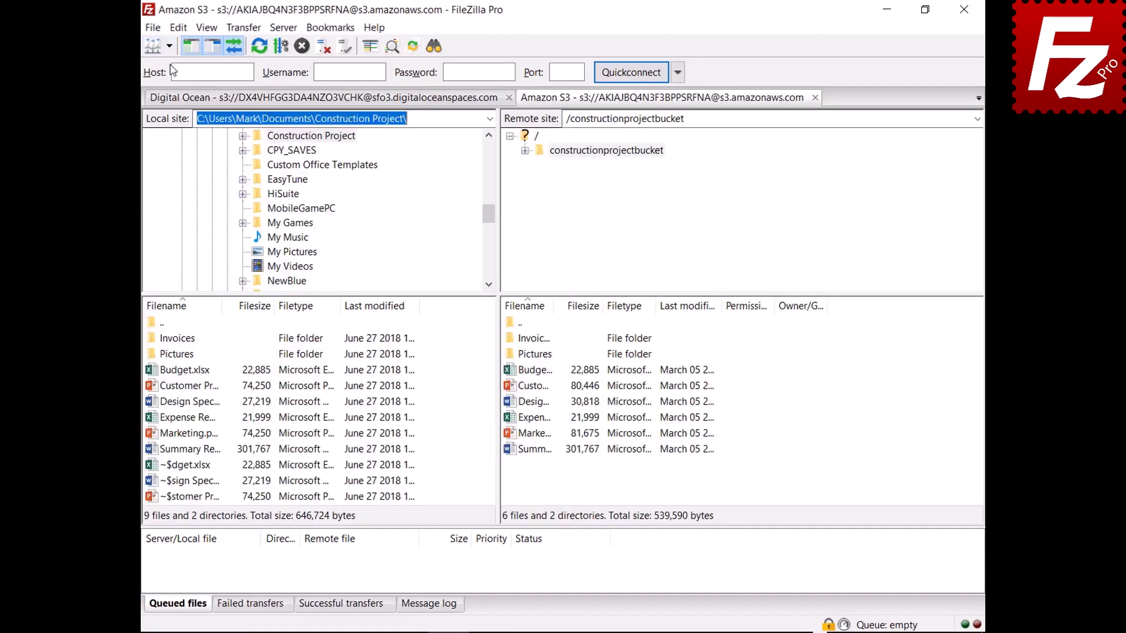
- Set the Budget file's server-side encryption to AWS KMS and close the dialog
right_click(510, 378)
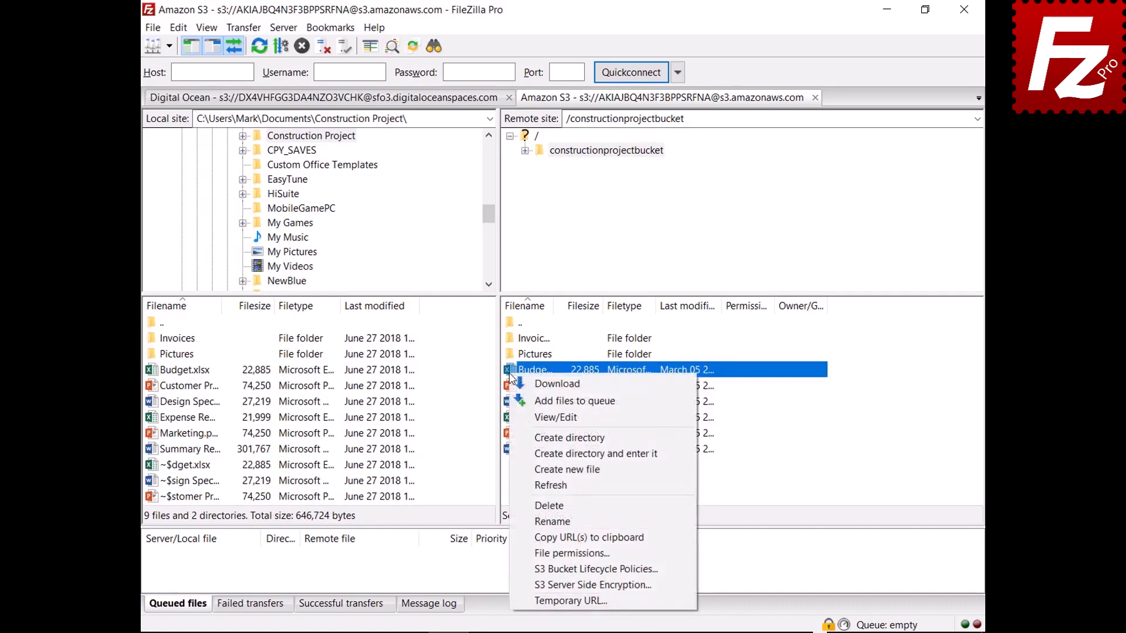
click(529, 586)
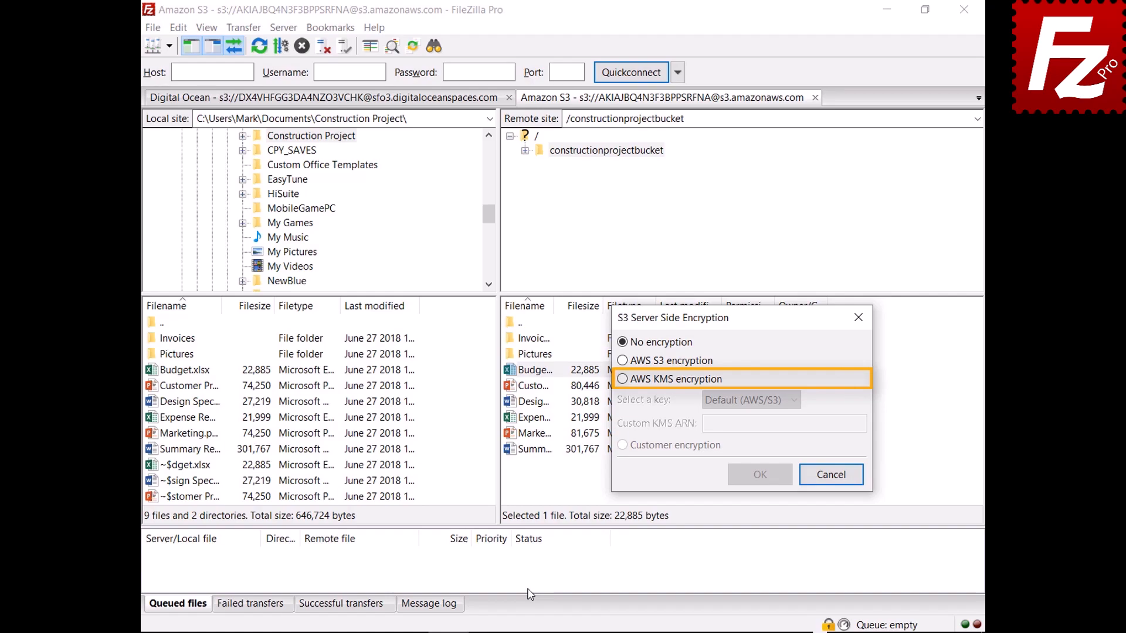
click(622, 379)
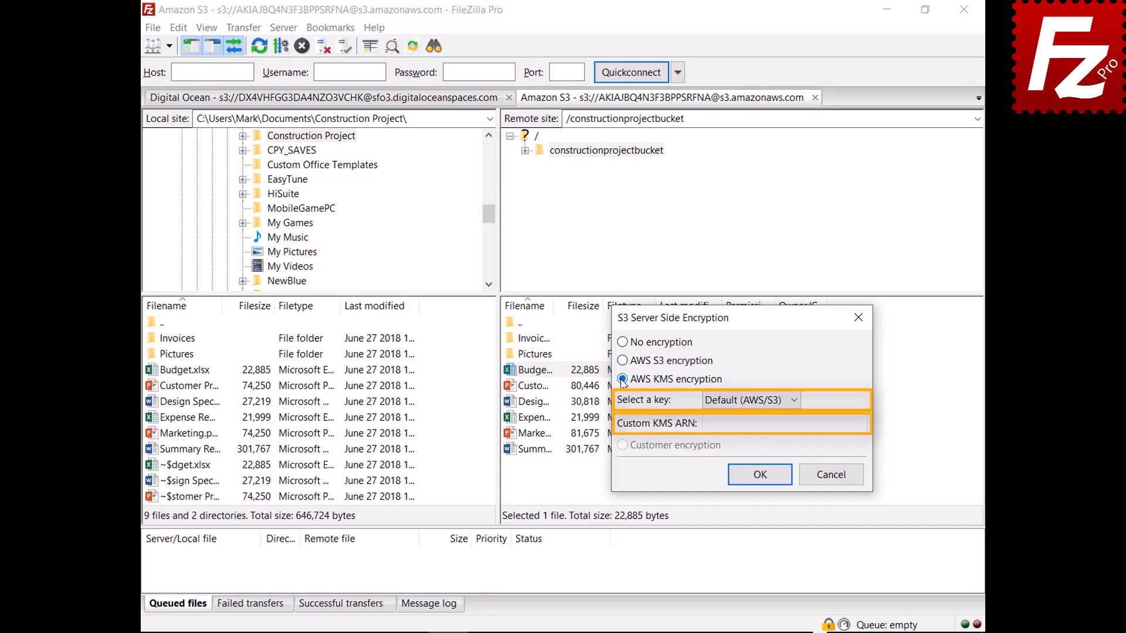
click(830, 475)
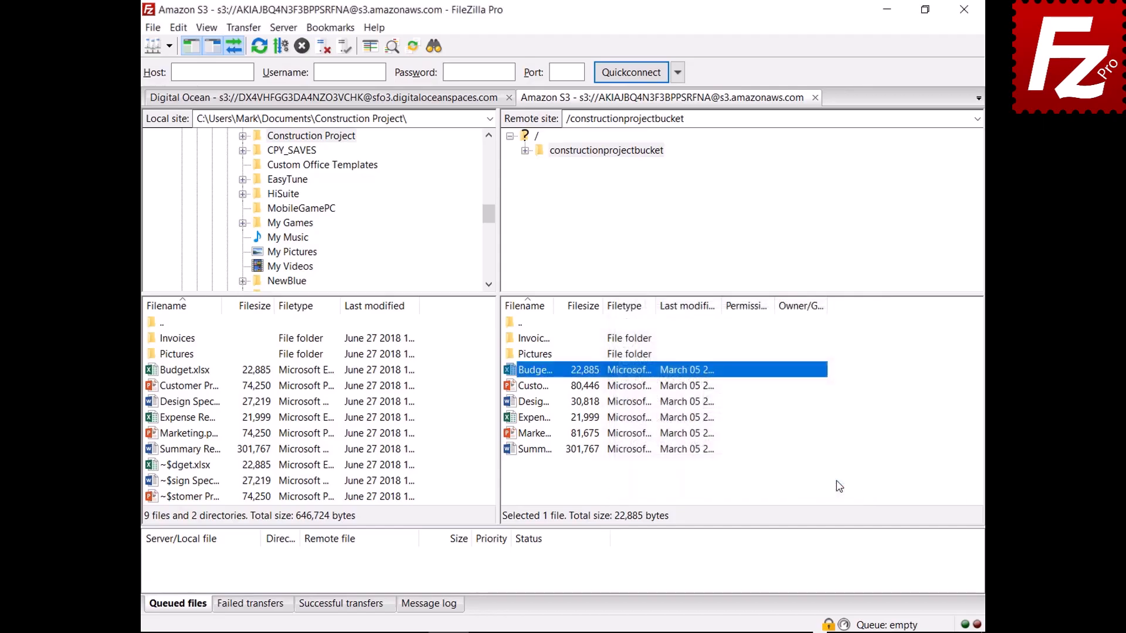
click(152, 27)
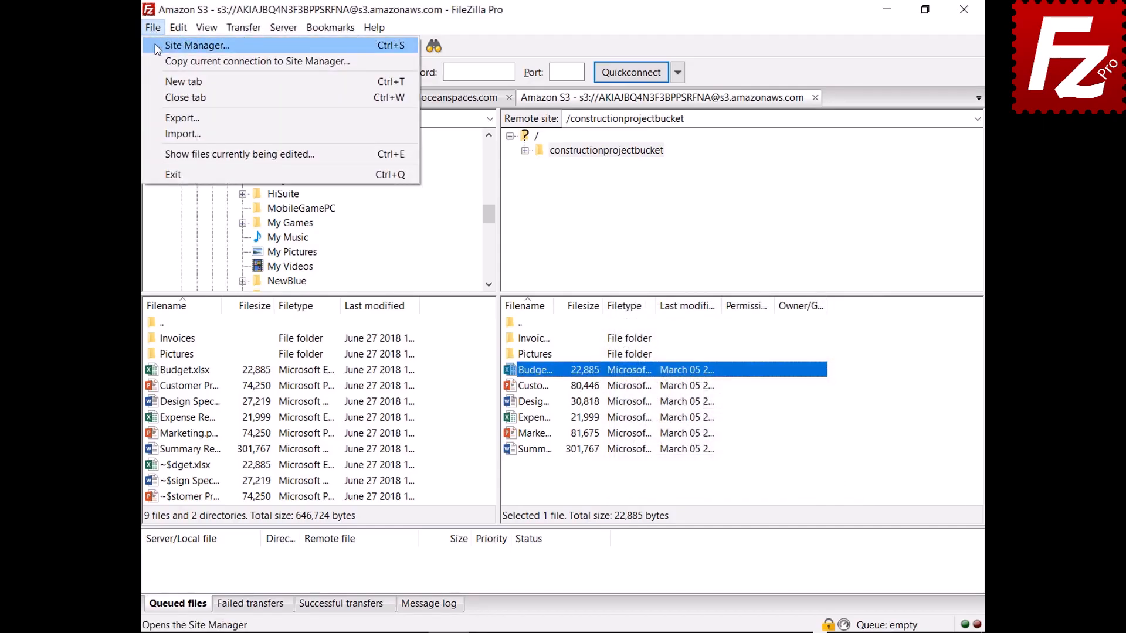
- Try the site's AWS S3, AWS KMS and customer-provided key encryption options, then cancel
click(157, 47)
click(717, 153)
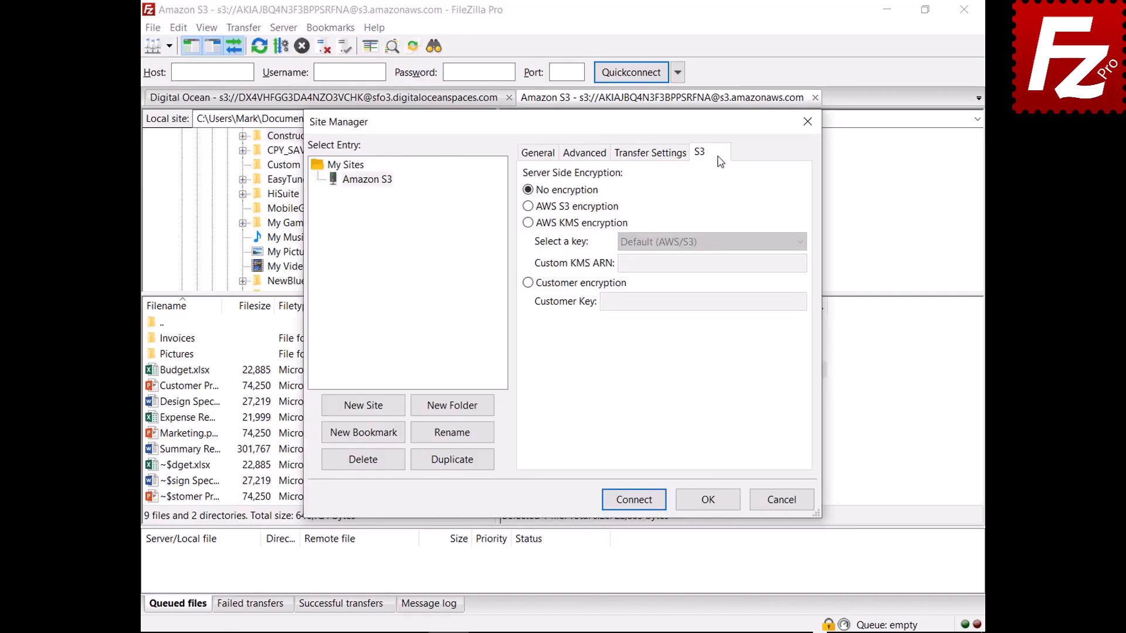
click(528, 206)
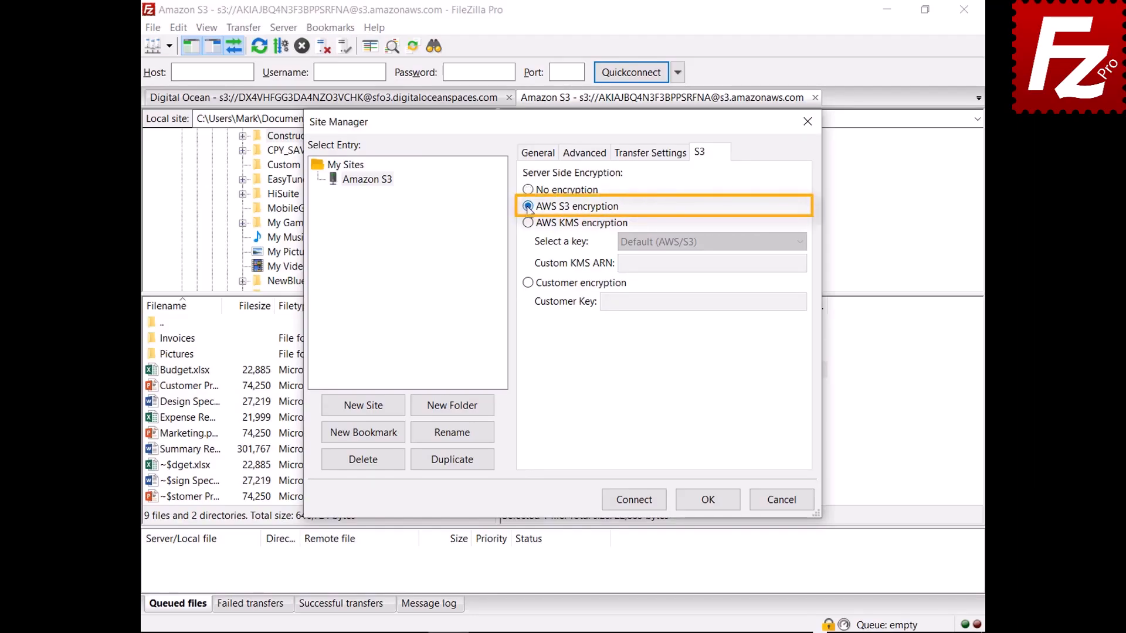
click(528, 223)
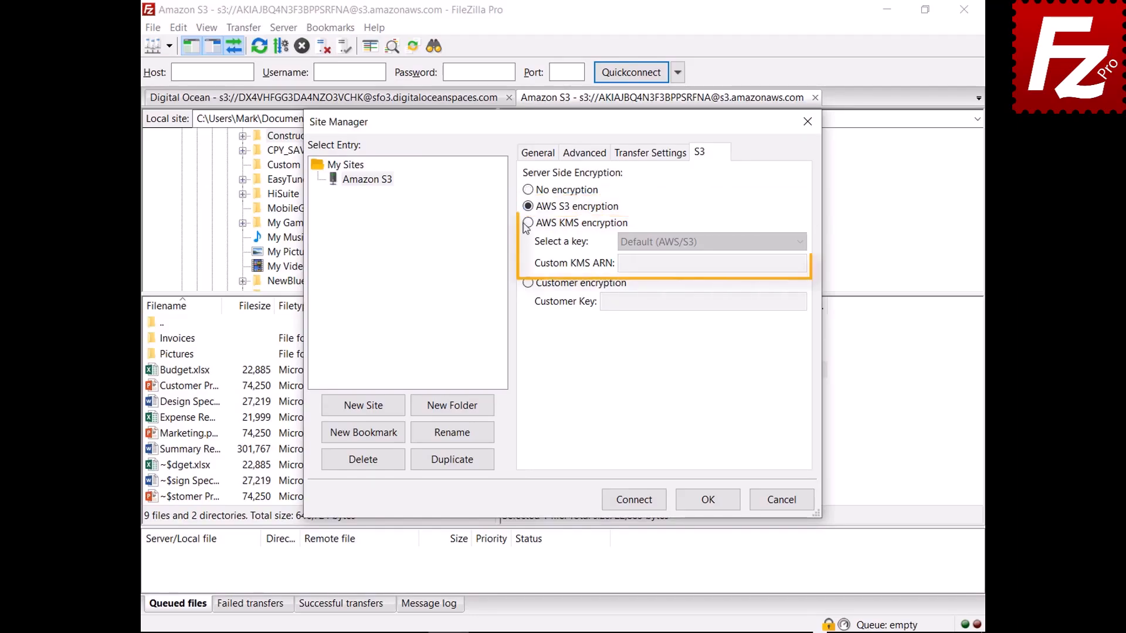
click(800, 243)
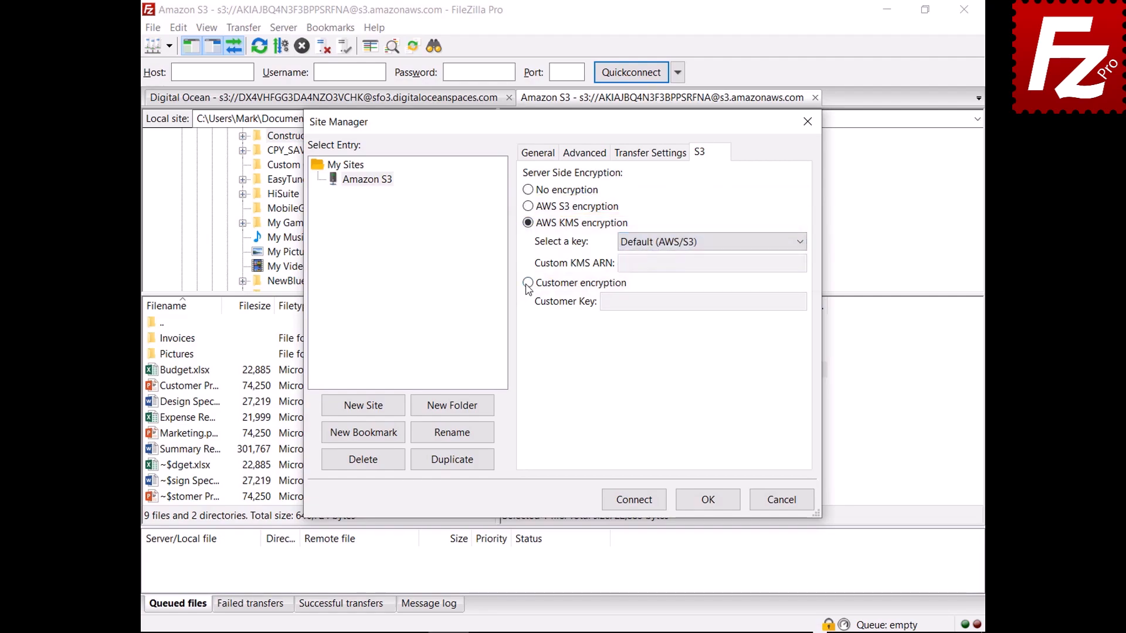
click(528, 284)
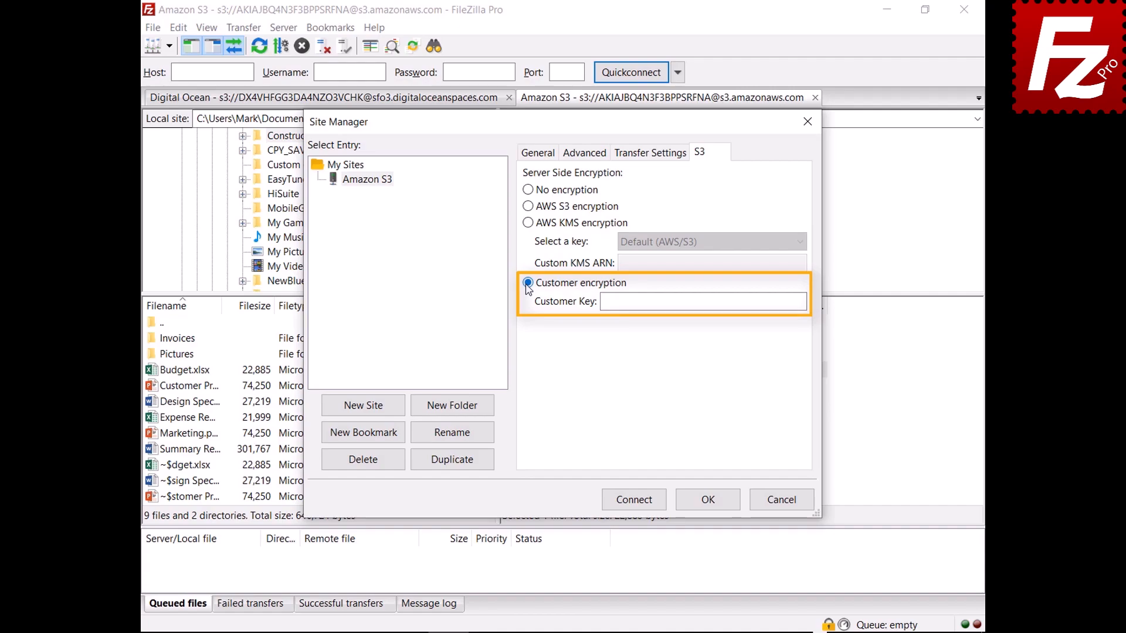
click(787, 505)
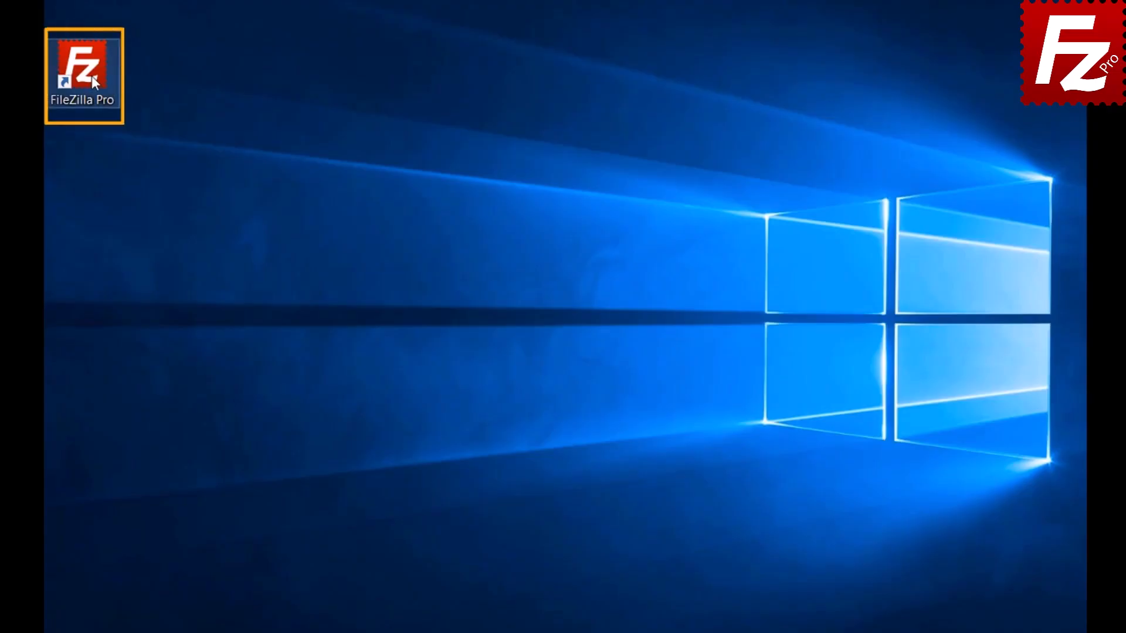
- Launch FileZilla Pro and view the Amazon S3 provider's regions in Settings > S3: Providers
double_click(92, 76)
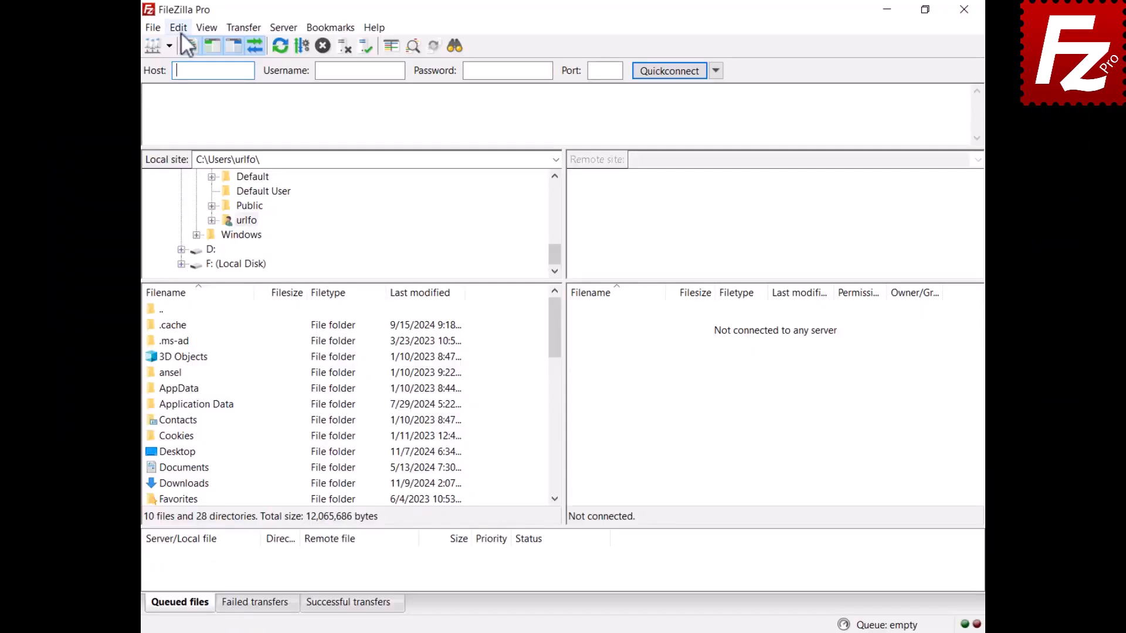
click(180, 31)
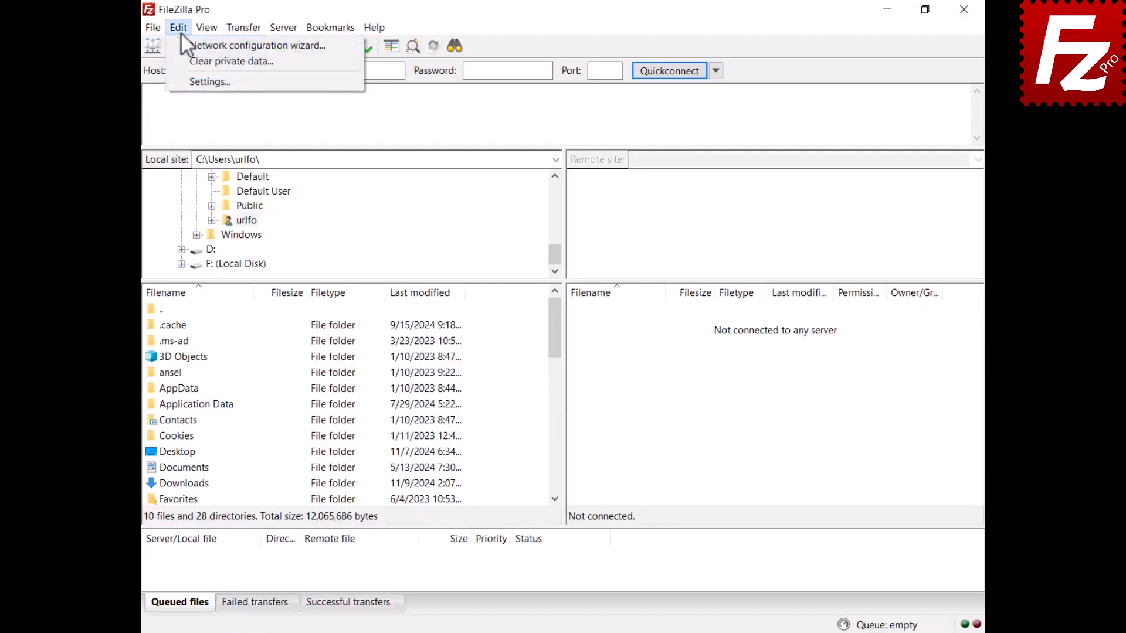
click(185, 83)
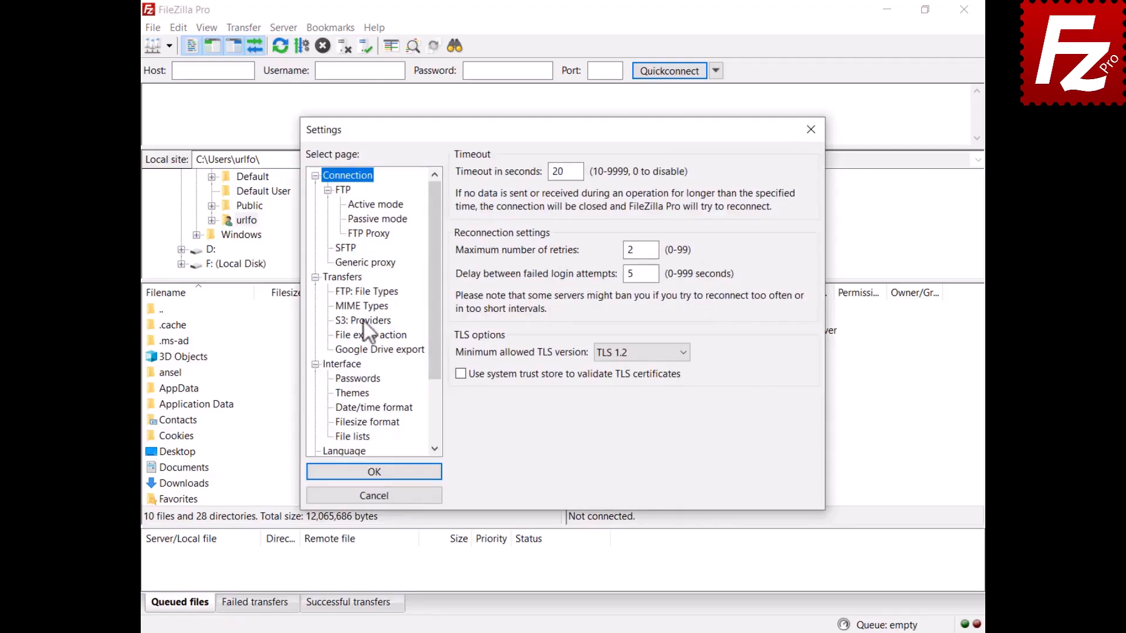
click(364, 321)
click(484, 174)
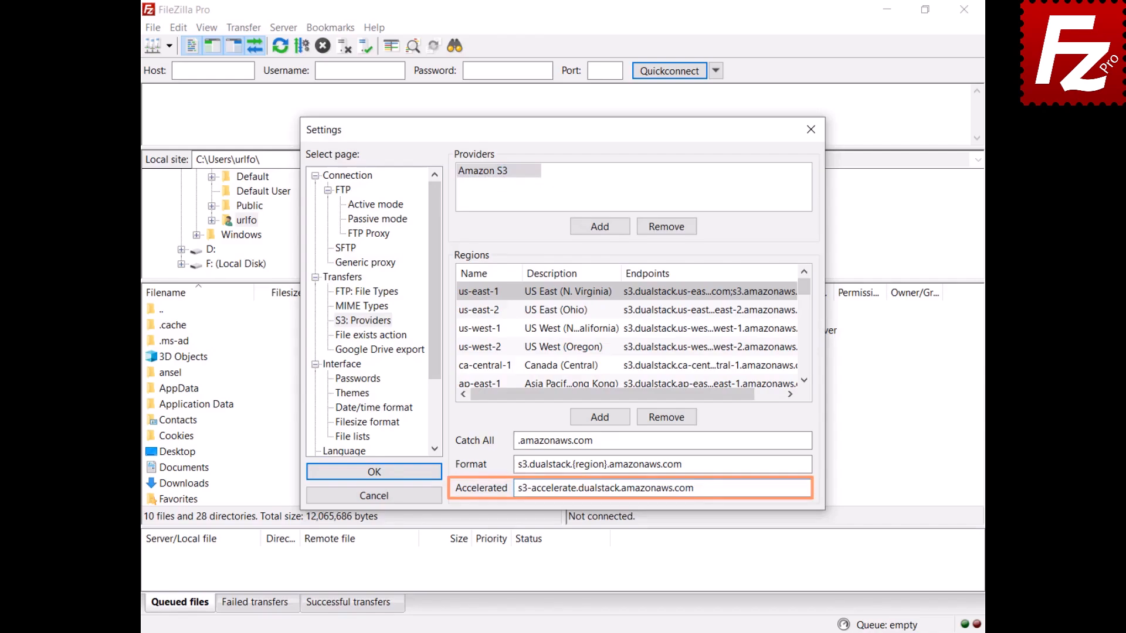
click(373, 472)
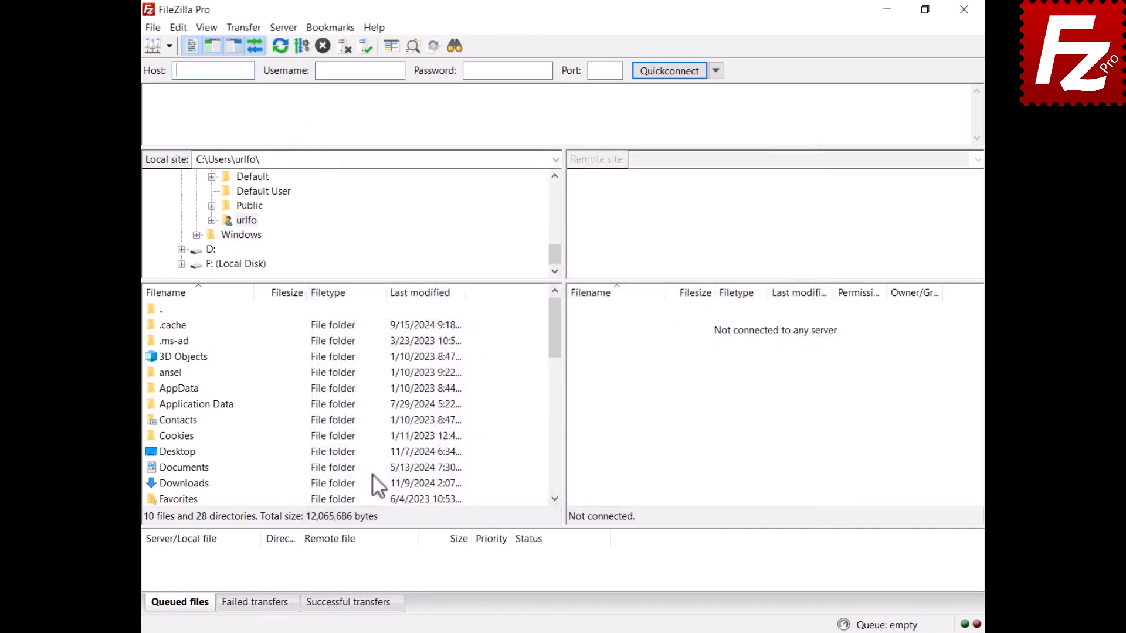
- Create a new site named S3 Accelerated using the Amazon S3 protocol
click(152, 28)
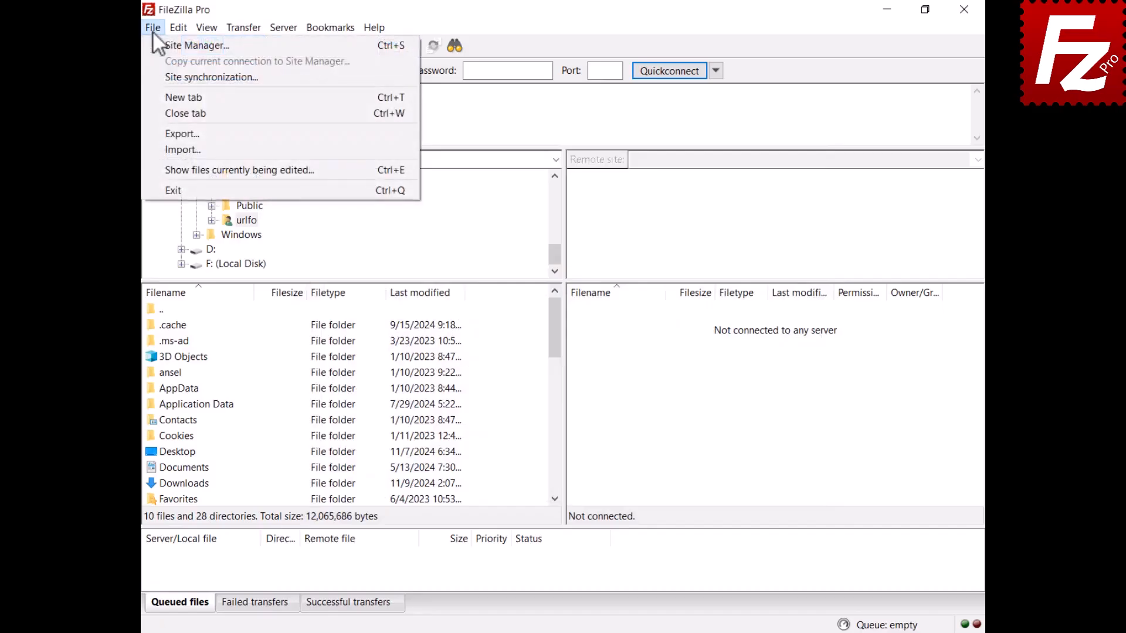
click(176, 46)
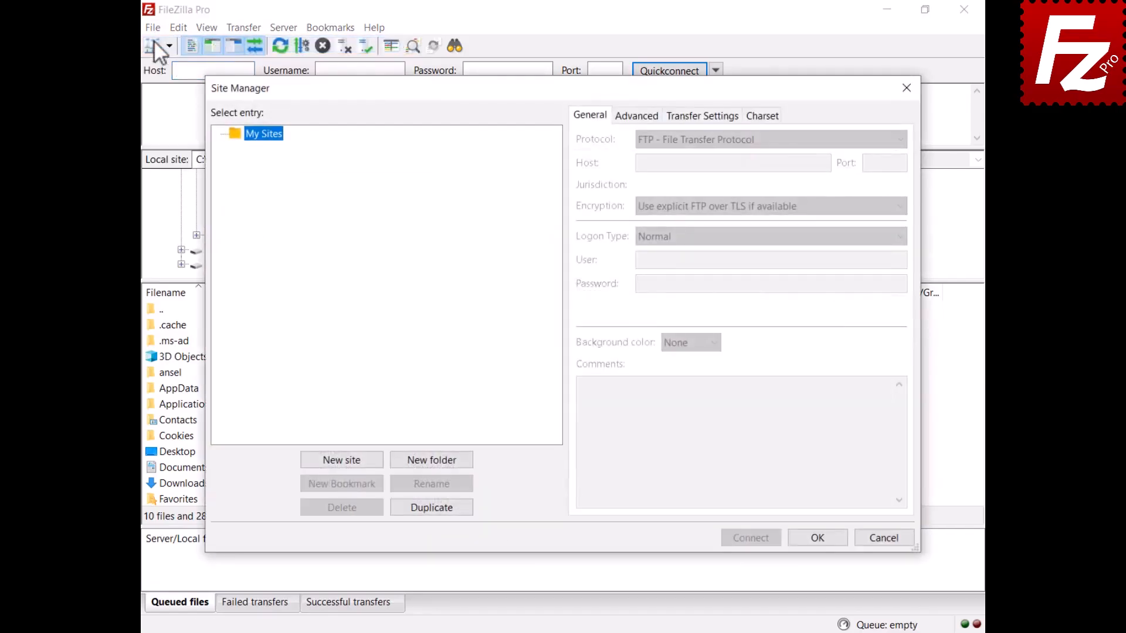
click(343, 459)
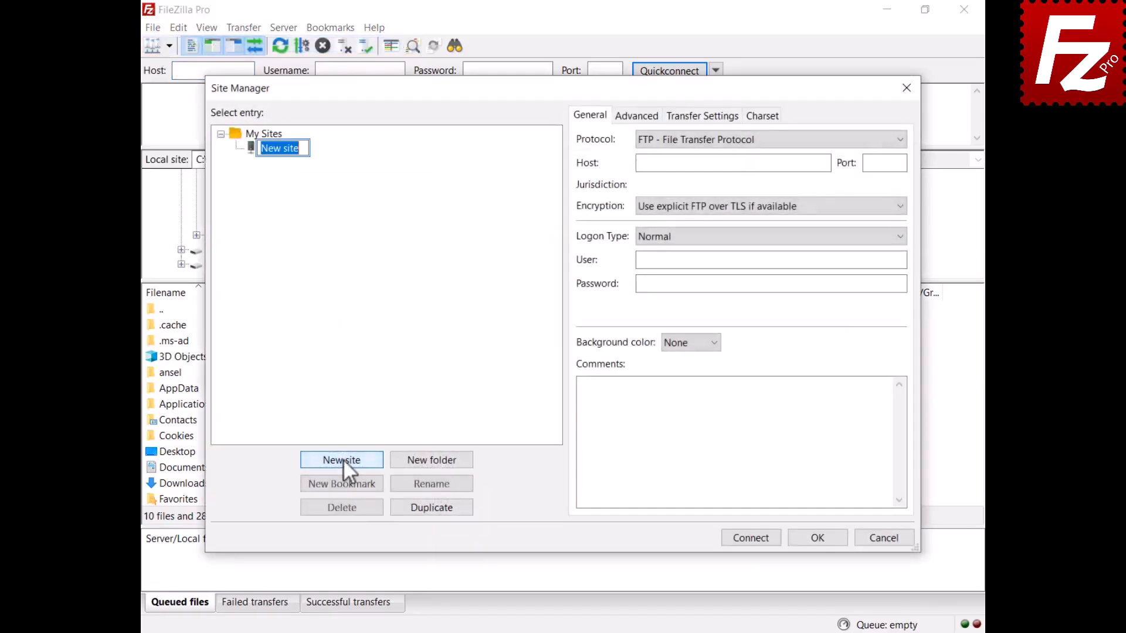
text(S3 Accelerated)
key(Return)
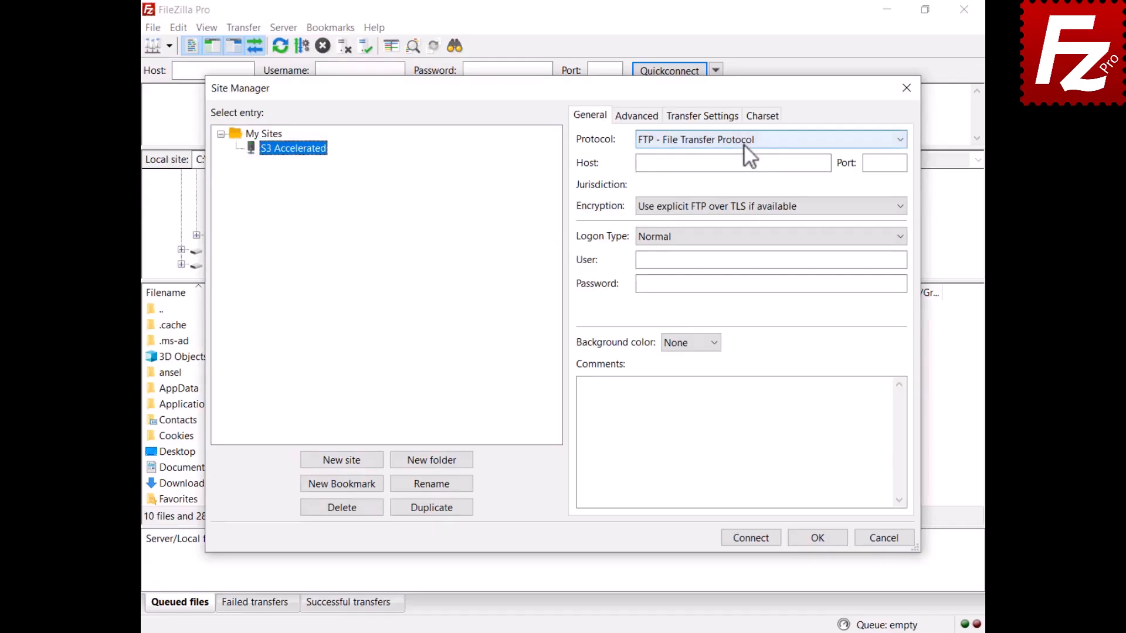
click(743, 144)
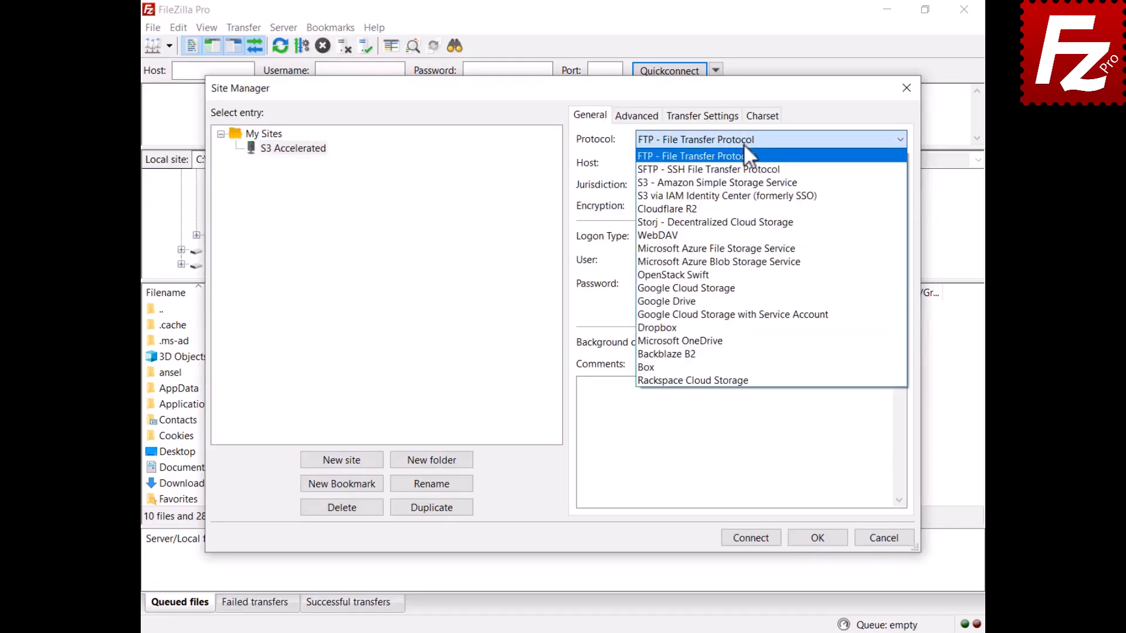
click(748, 190)
- Enter both access keys, enable the accelerated endpoint, connect, and download Archive.7z
click(783, 260)
key(ctrl+v)
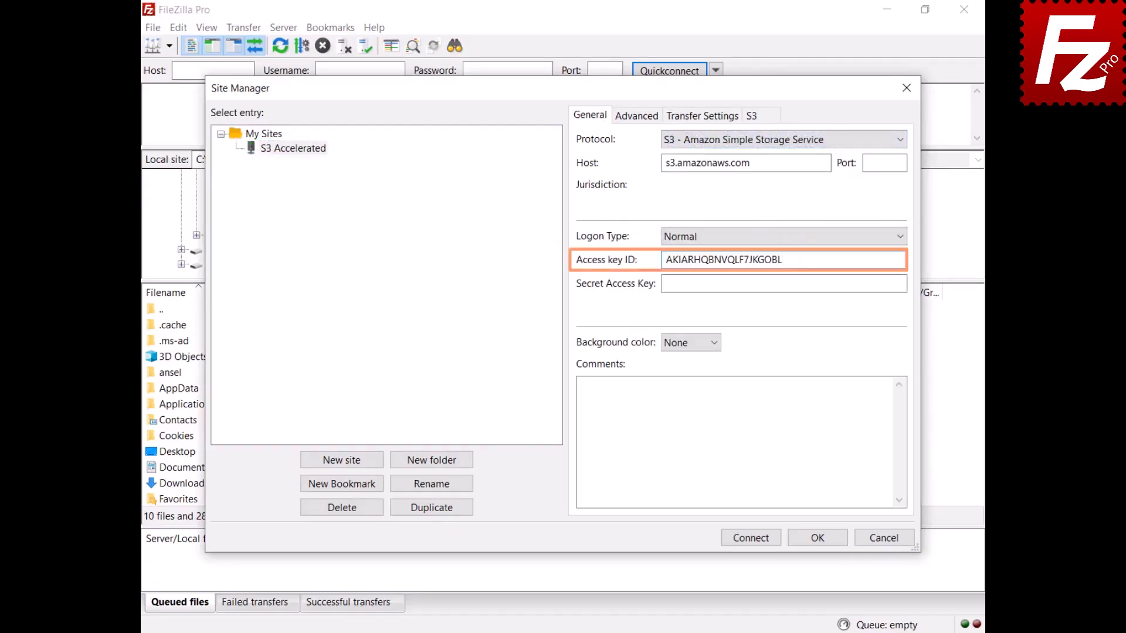
click(783, 284)
key(ctrl+v)
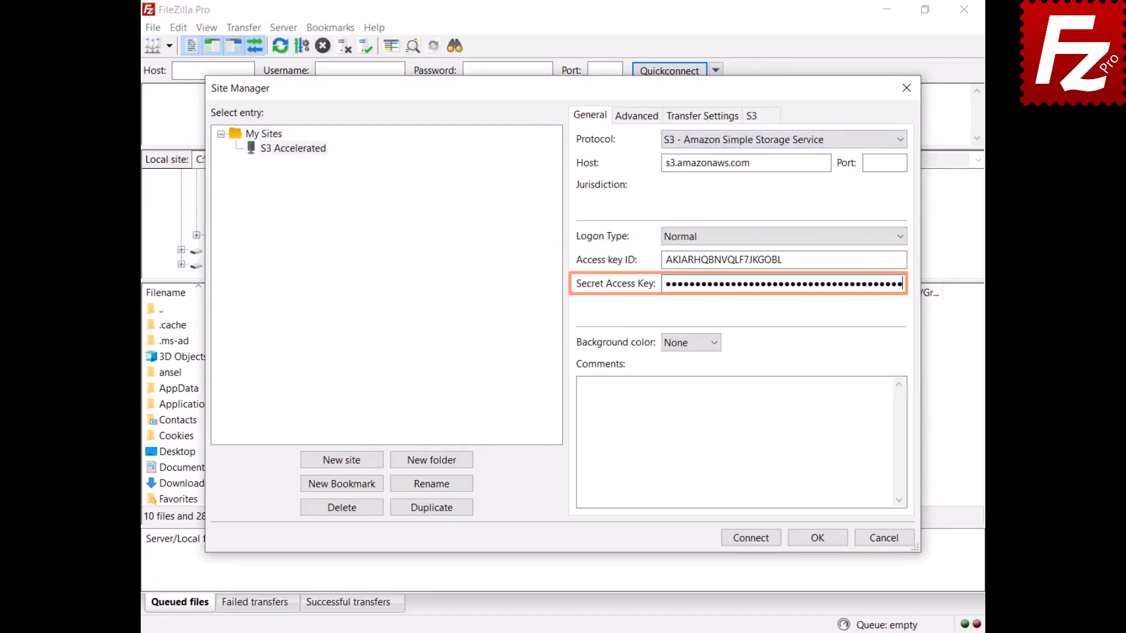
click(761, 113)
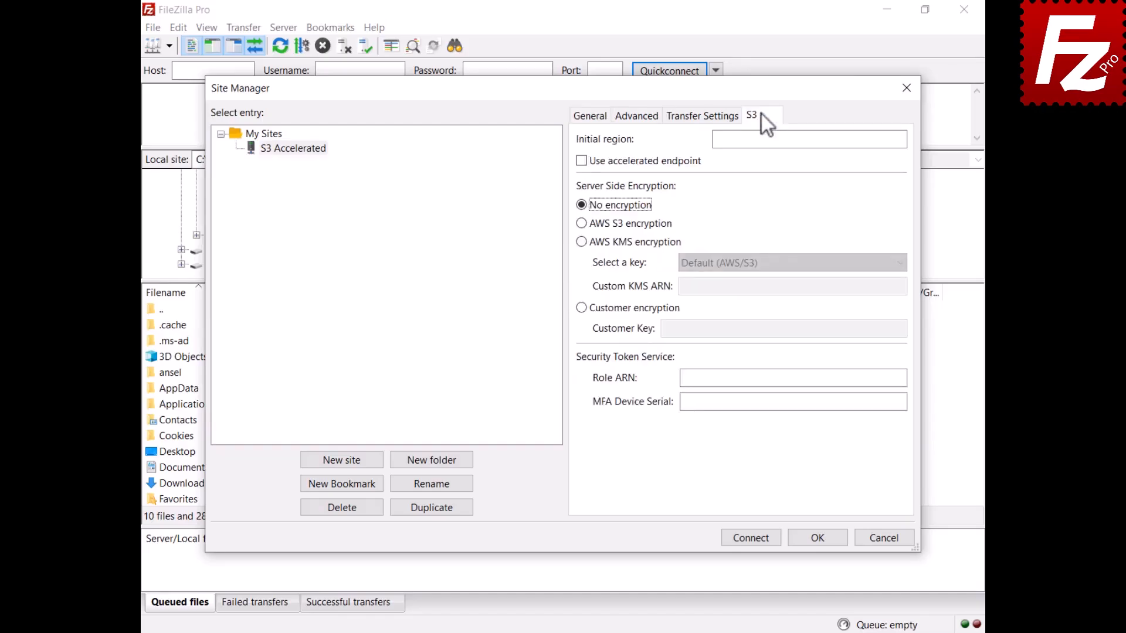
click(580, 162)
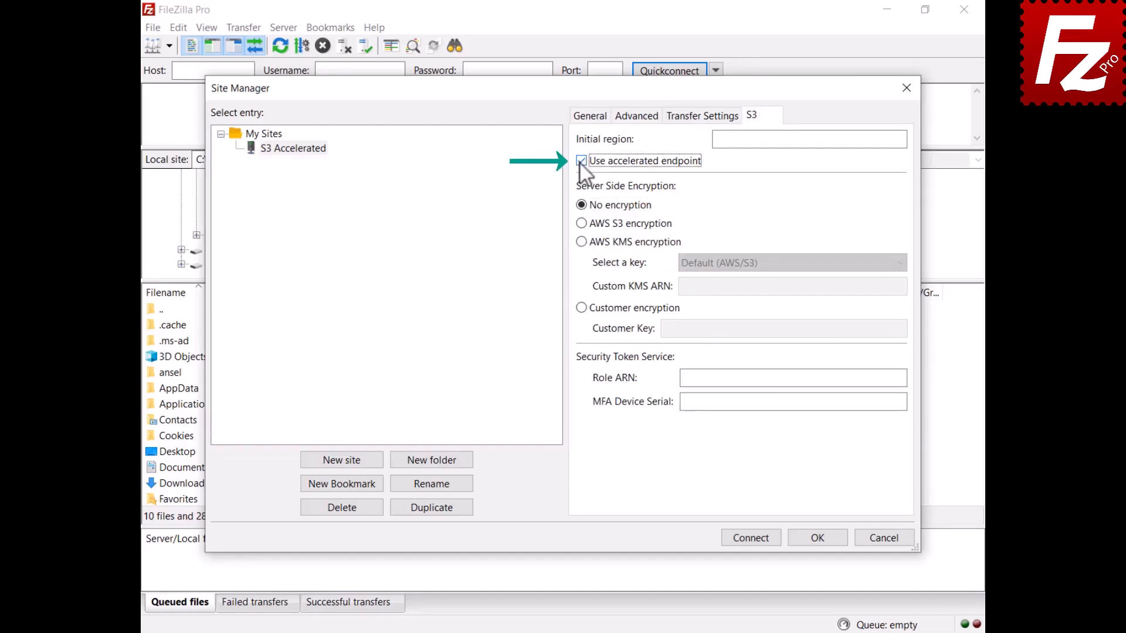
click(752, 542)
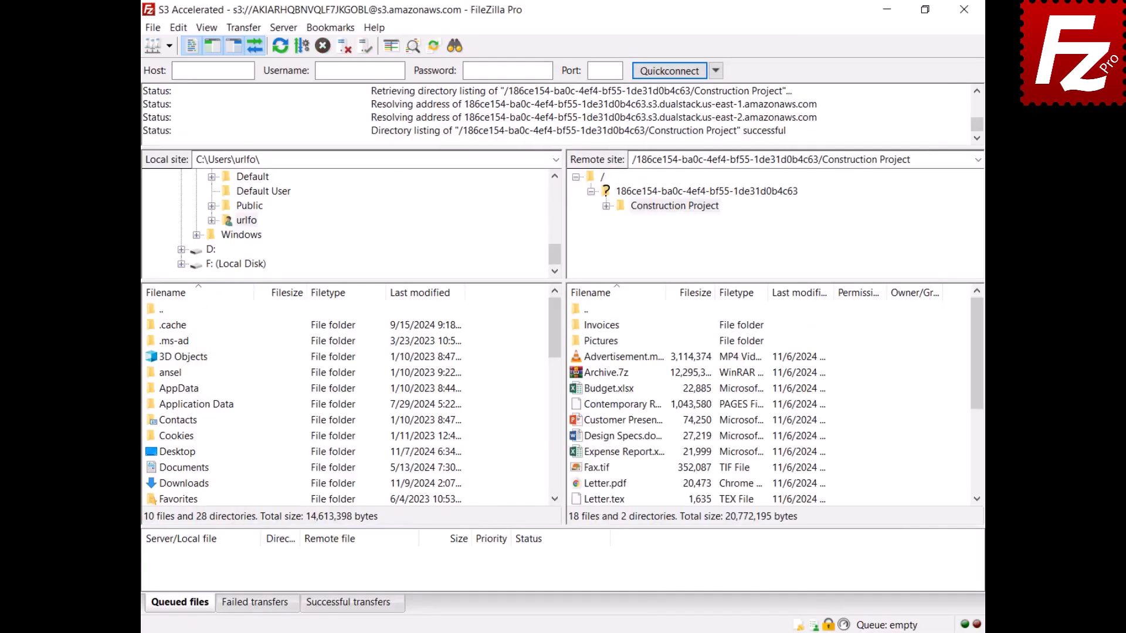
double_click(585, 374)
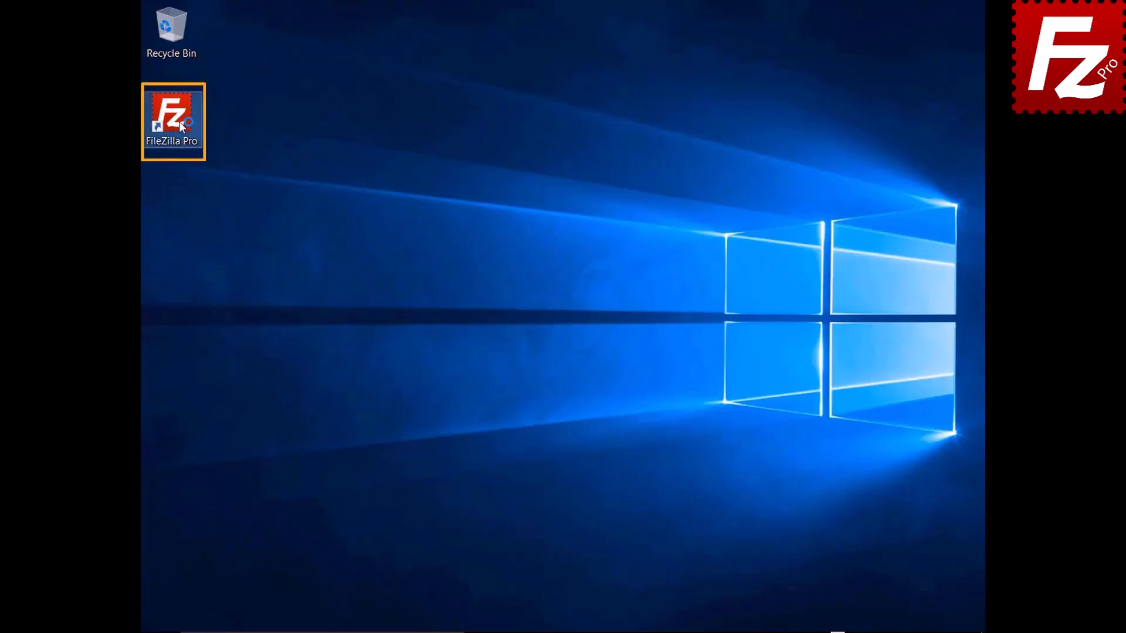
- Launch FileZilla Pro and add an S3 provider named Alibaba Object Storage
double_click(179, 122)
click(159, 28)
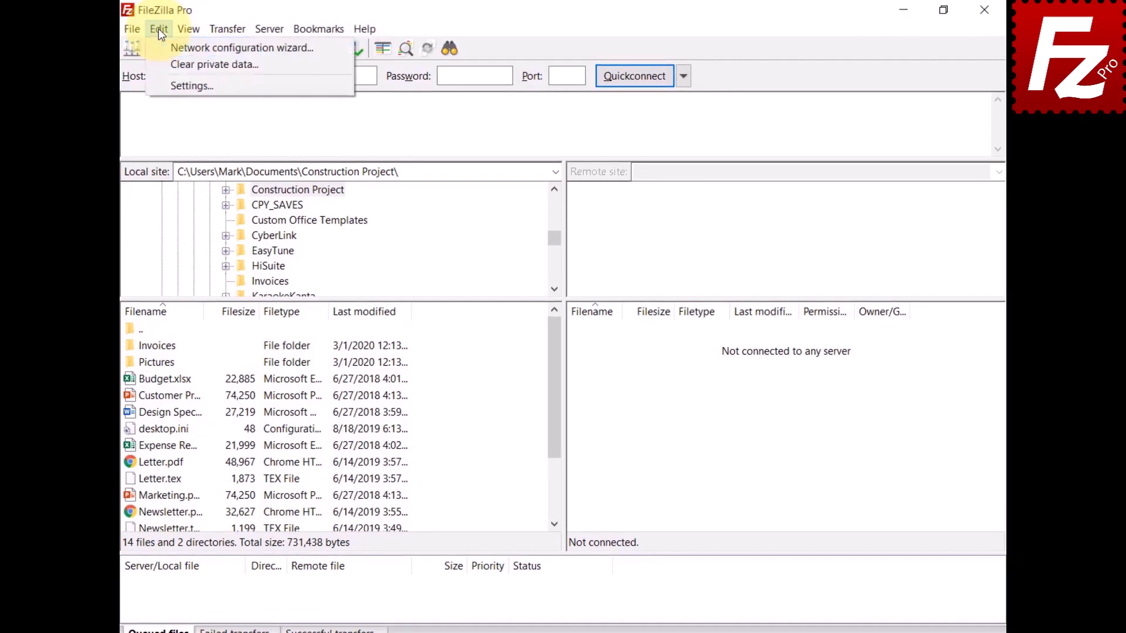
click(160, 82)
click(339, 334)
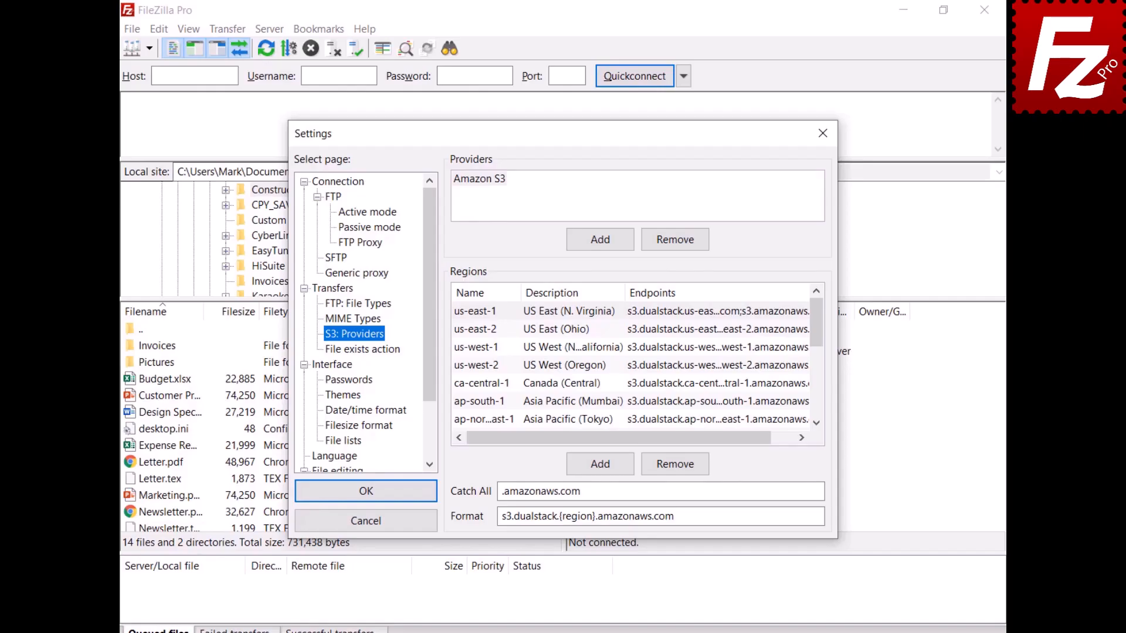
click(600, 240)
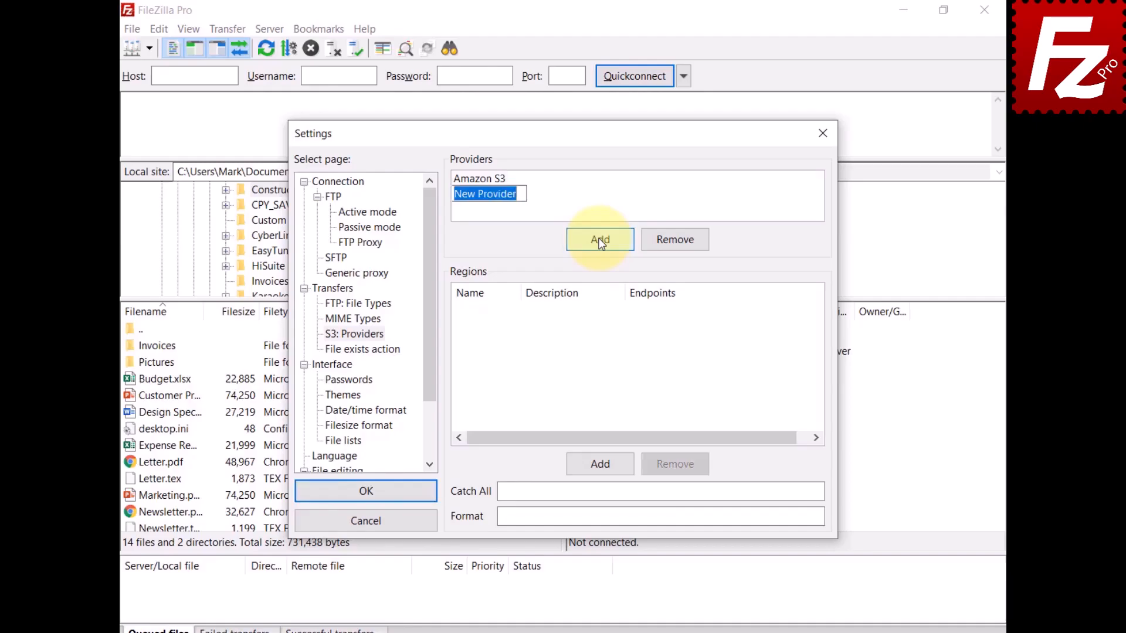
text(Alibaba Object Storage)
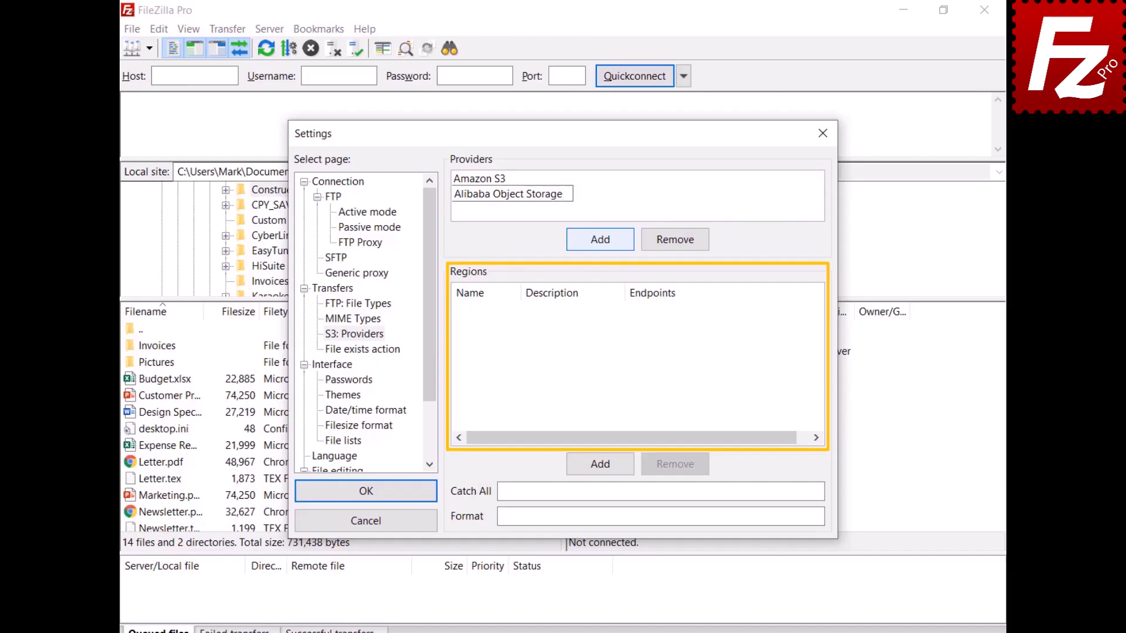
- Add the Hangzhou region with description China (Hangzhou) and its aliyuncs.com endpoint addresses
click(608, 468)
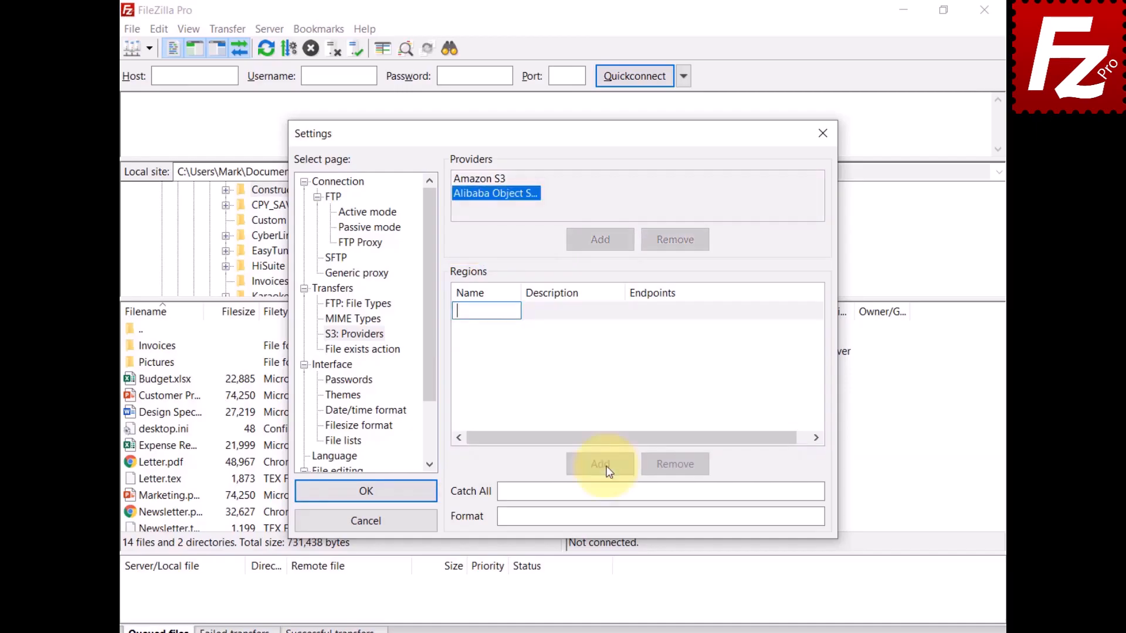
text(oss-cn-hangzhou)
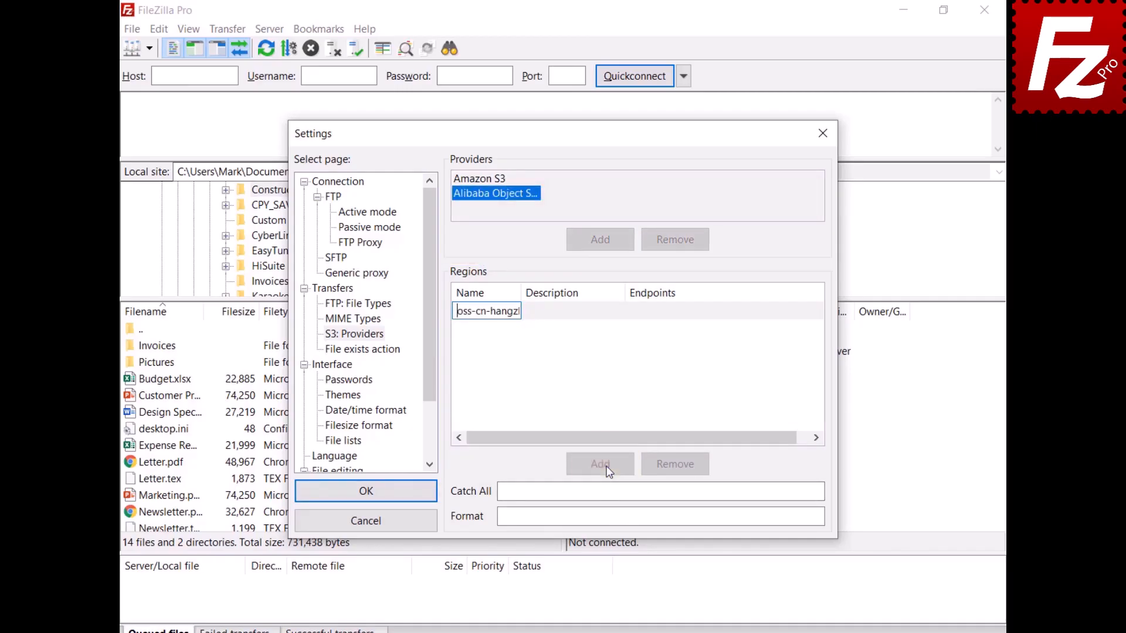
click(568, 317)
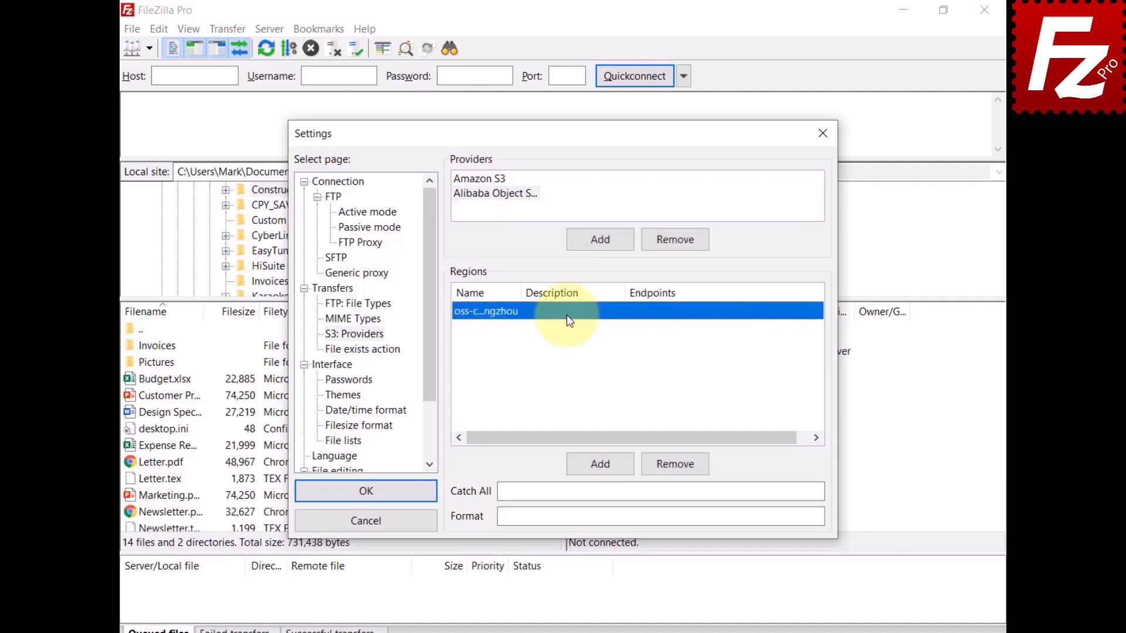
click(568, 316)
text(China (Hangzhou))
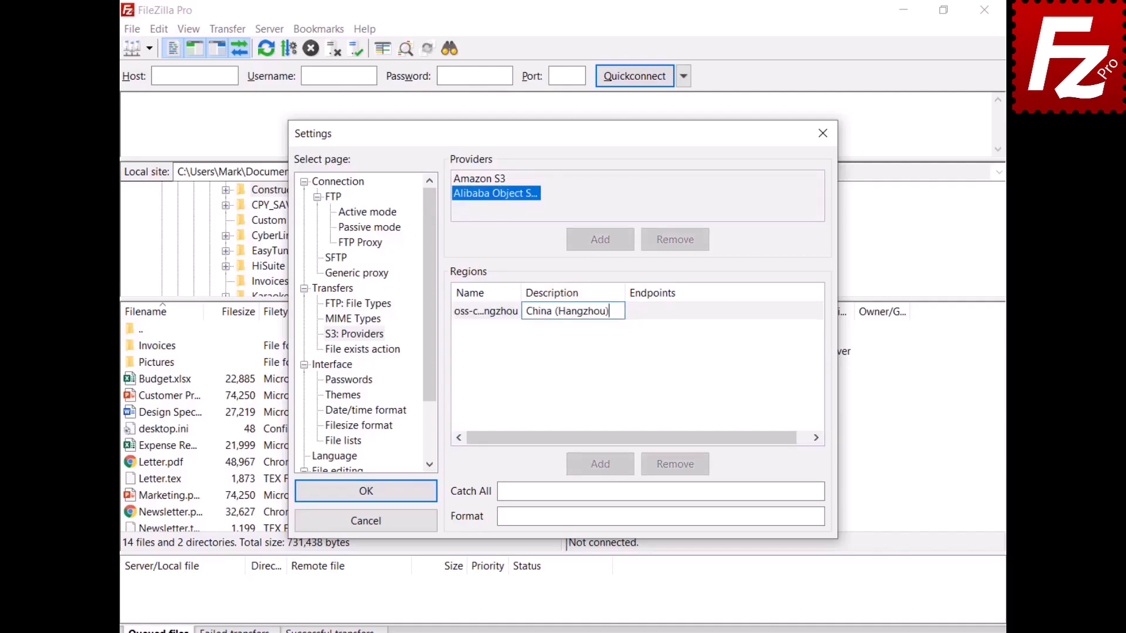
click(681, 314)
click(682, 313)
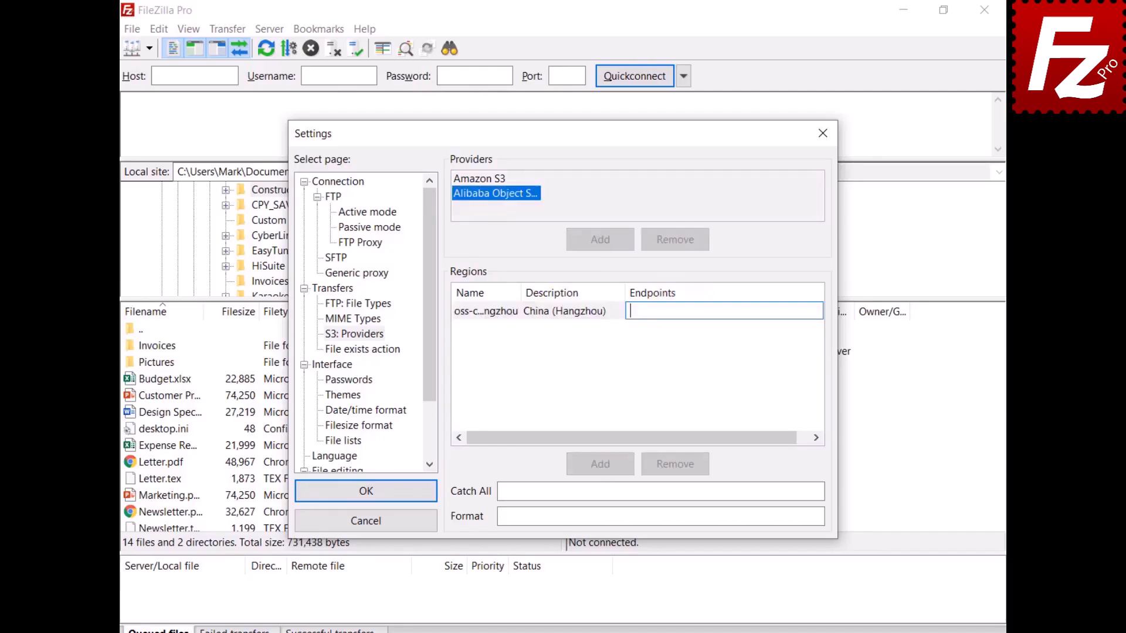
text(oss-cn-hangzhou.aliyuncs.com oss.aliyuncs.com)
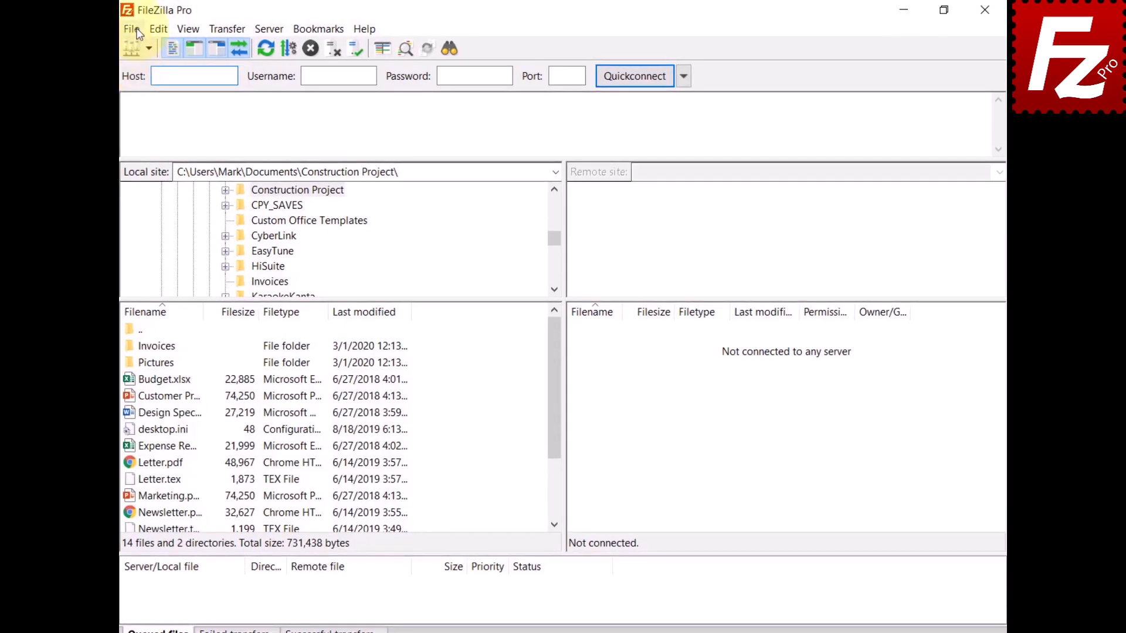
- Create a new site named Alibaba using the S3 protocol
click(132, 29)
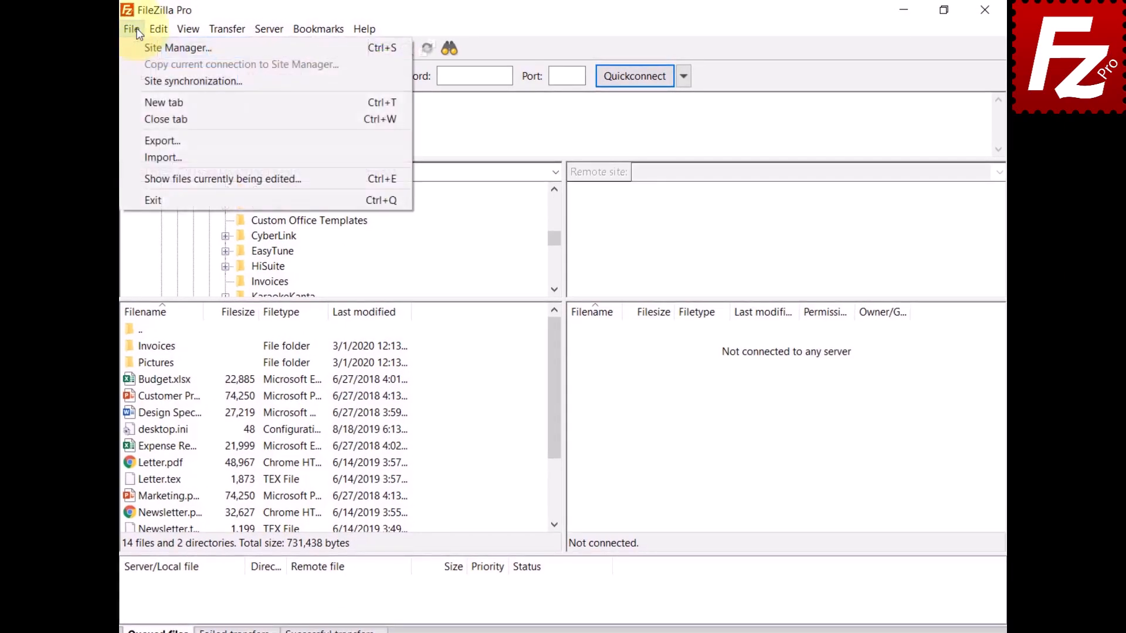
click(143, 47)
click(359, 438)
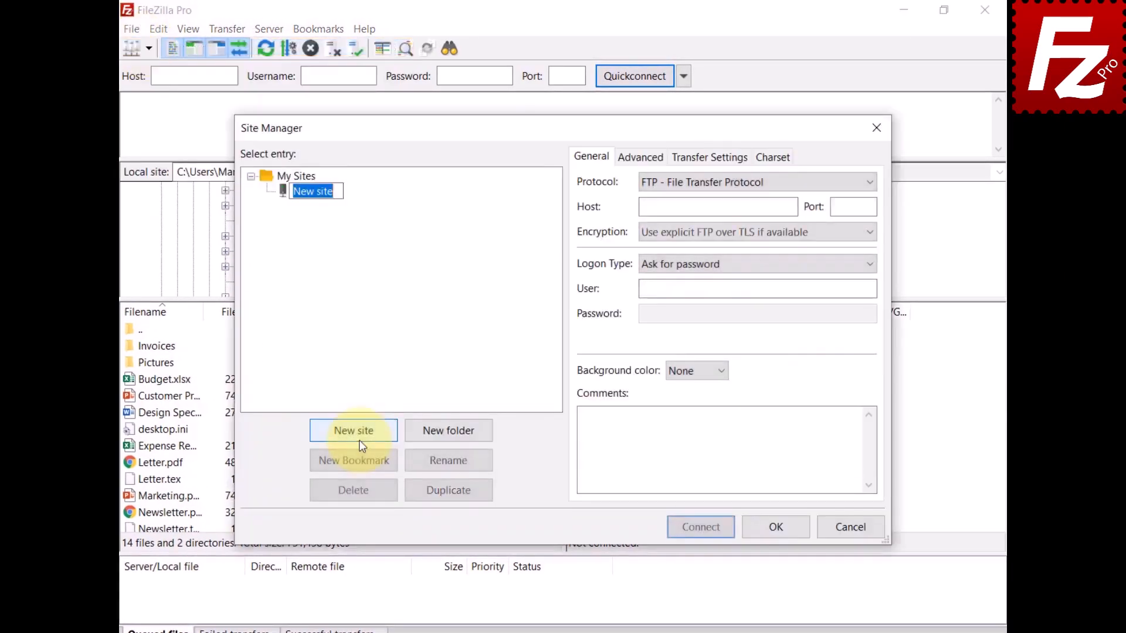
text(Alibaba)
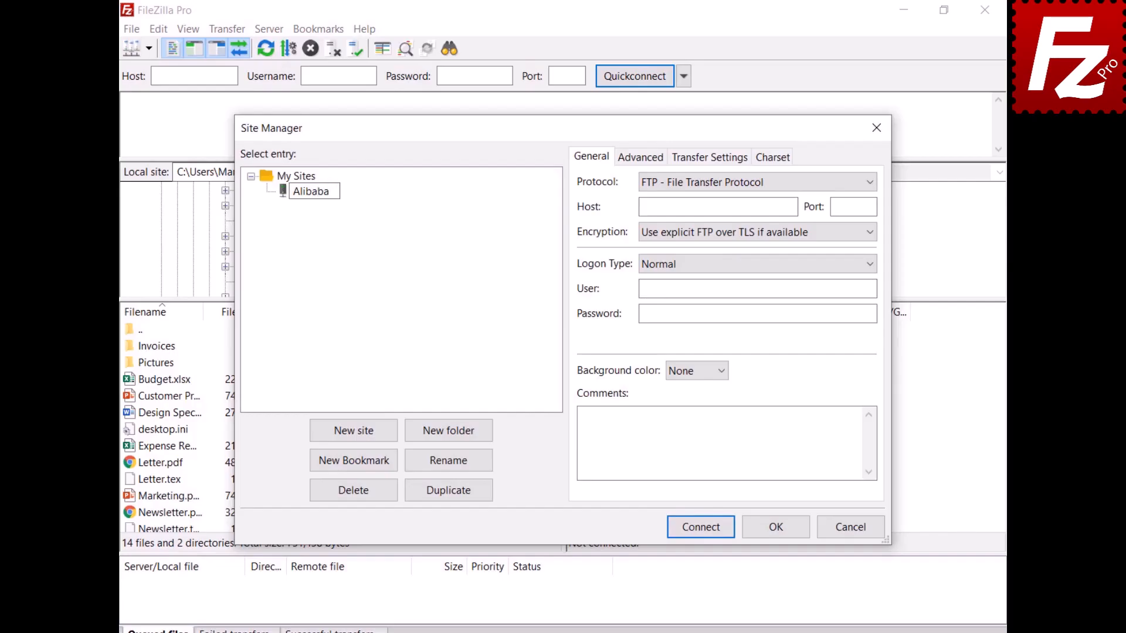
click(818, 182)
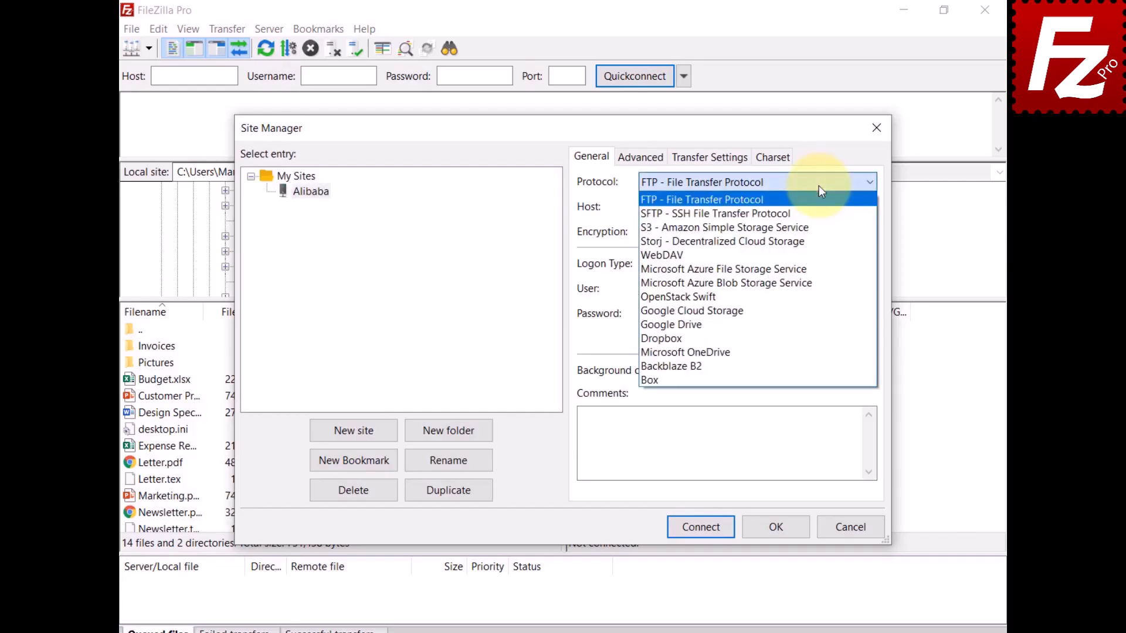
click(826, 229)
- Set the host to oss.aliyuncs.com and enter the access key ID and secret key
key(Tab)
text(oss.aliyuncs.com)
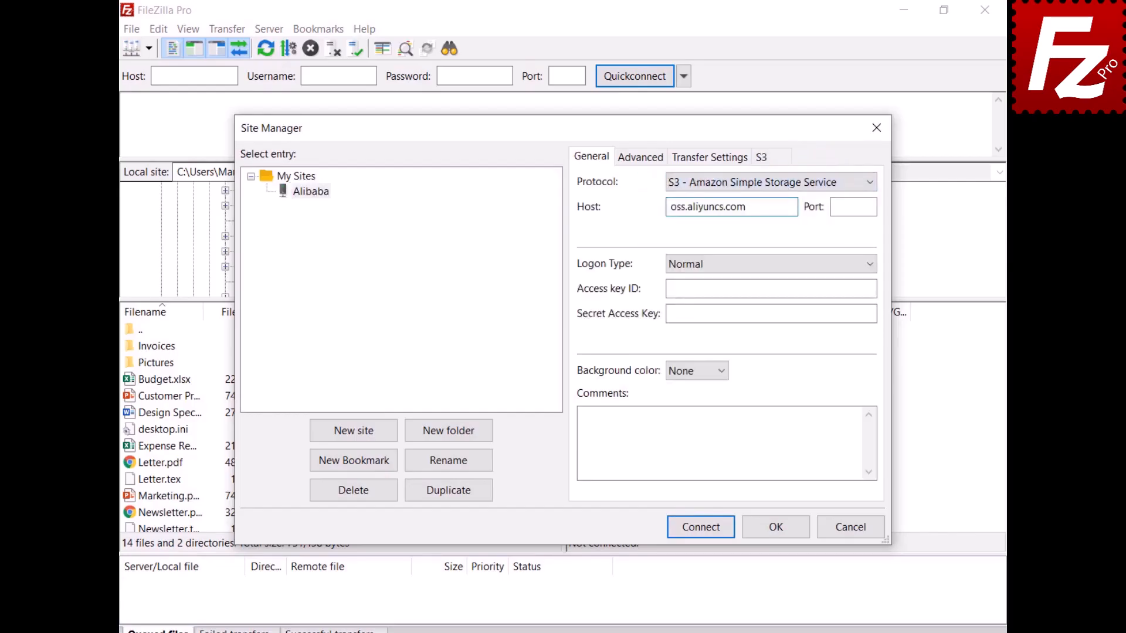
key(Tab)
key(Tab)
key(Tab)
key(ctrl+v)
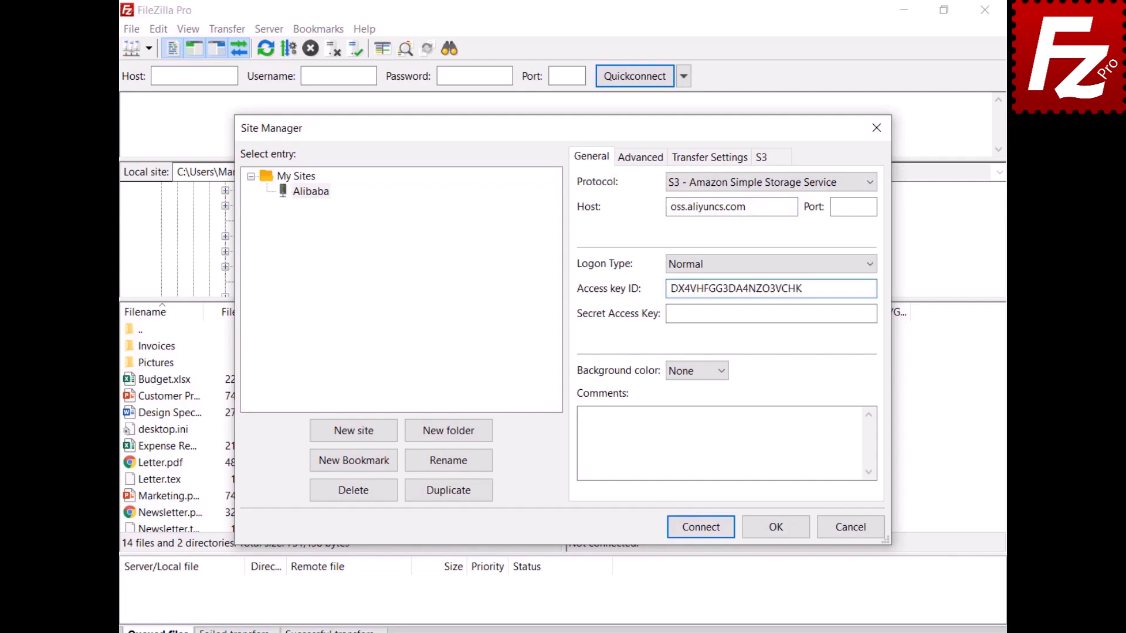
key(Tab)
key(ctrl+v)
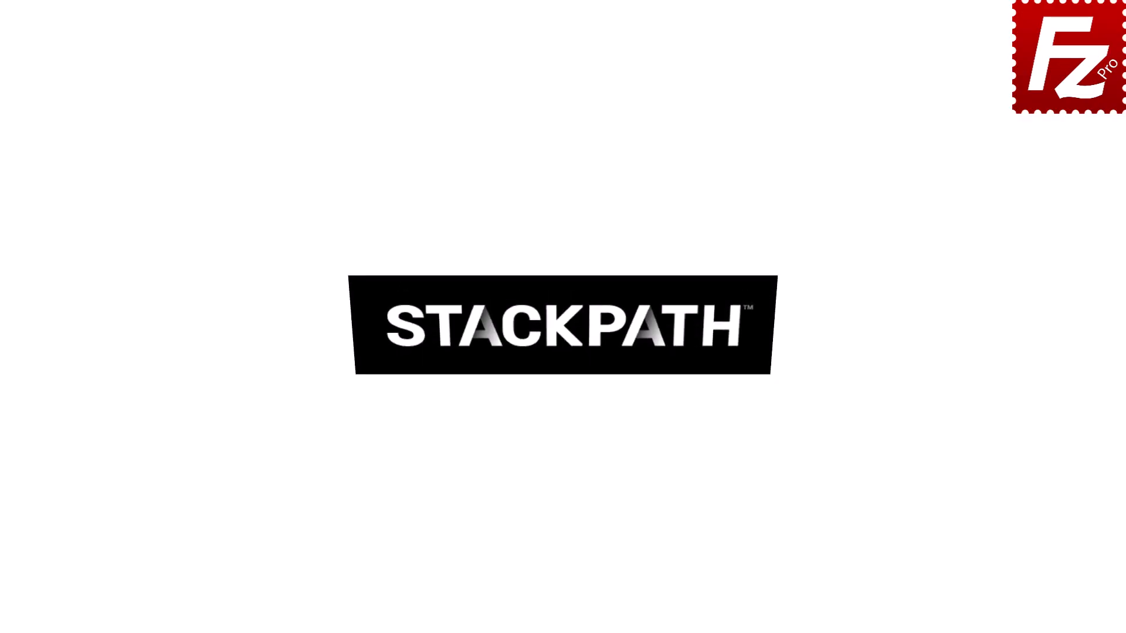
- Launch FileZilla Pro and add an S3 provider named StackPath
double_click(178, 122)
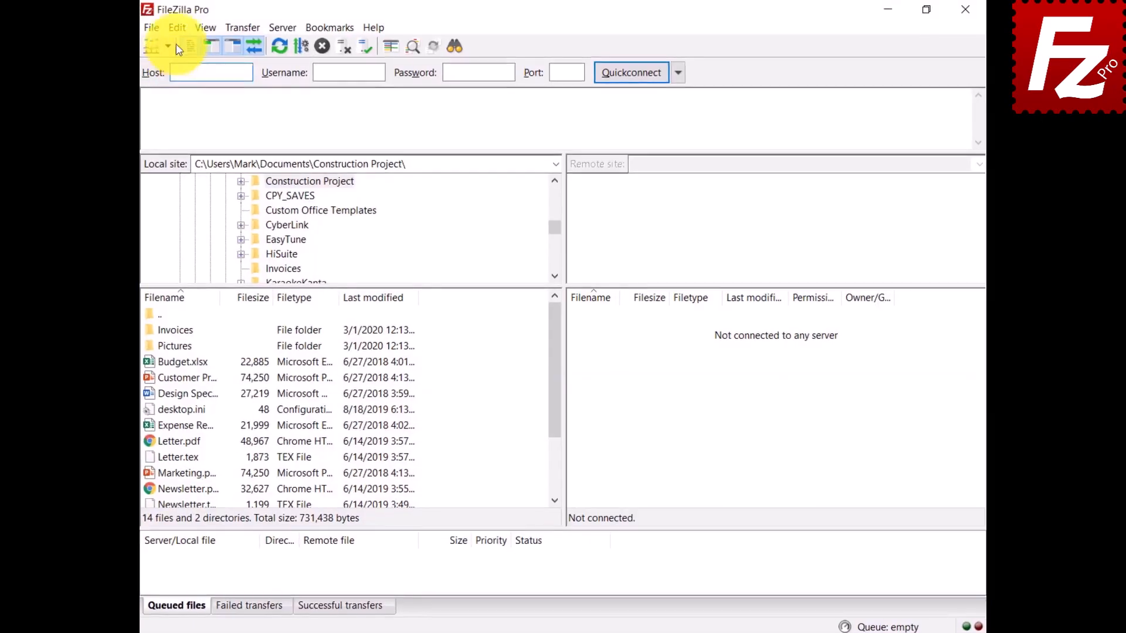
click(158, 29)
click(159, 85)
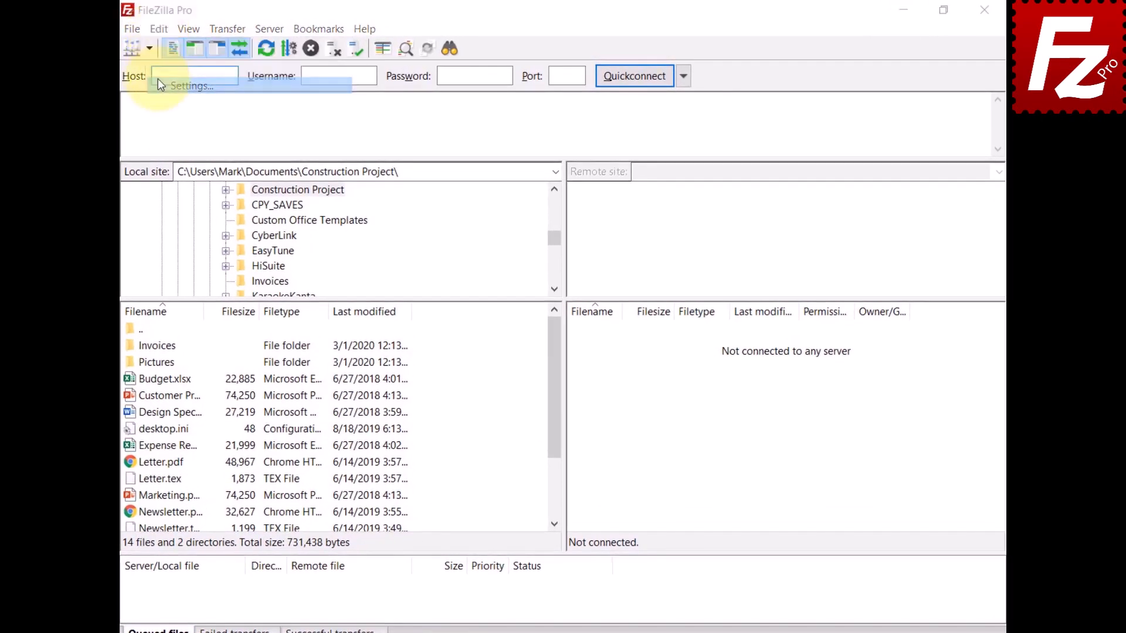
click(339, 336)
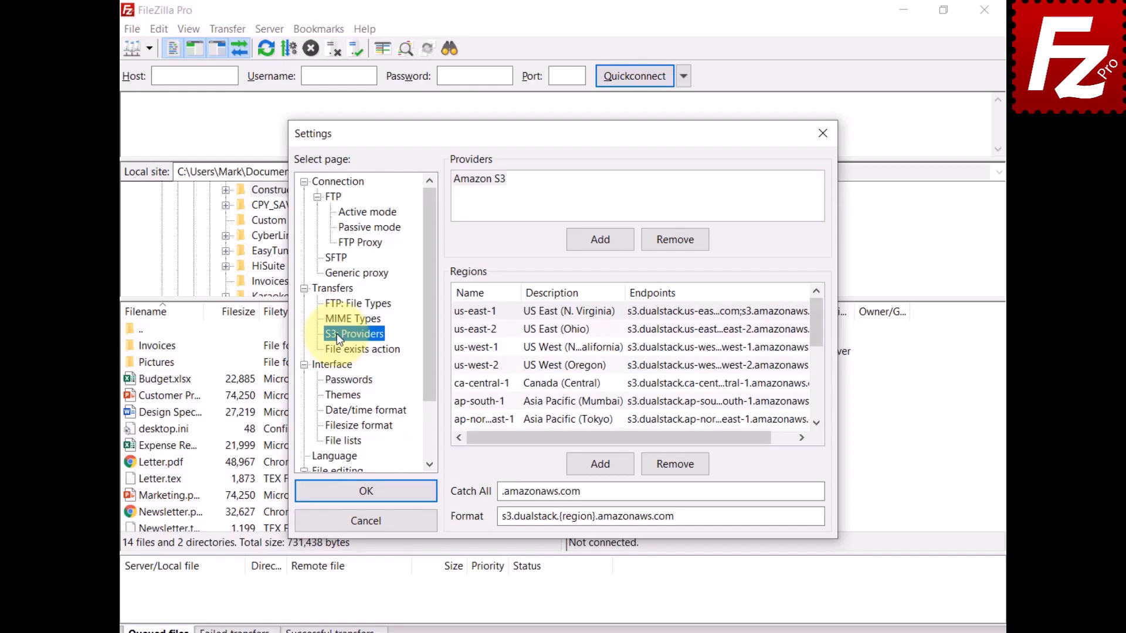
click(605, 239)
text(StackPath)
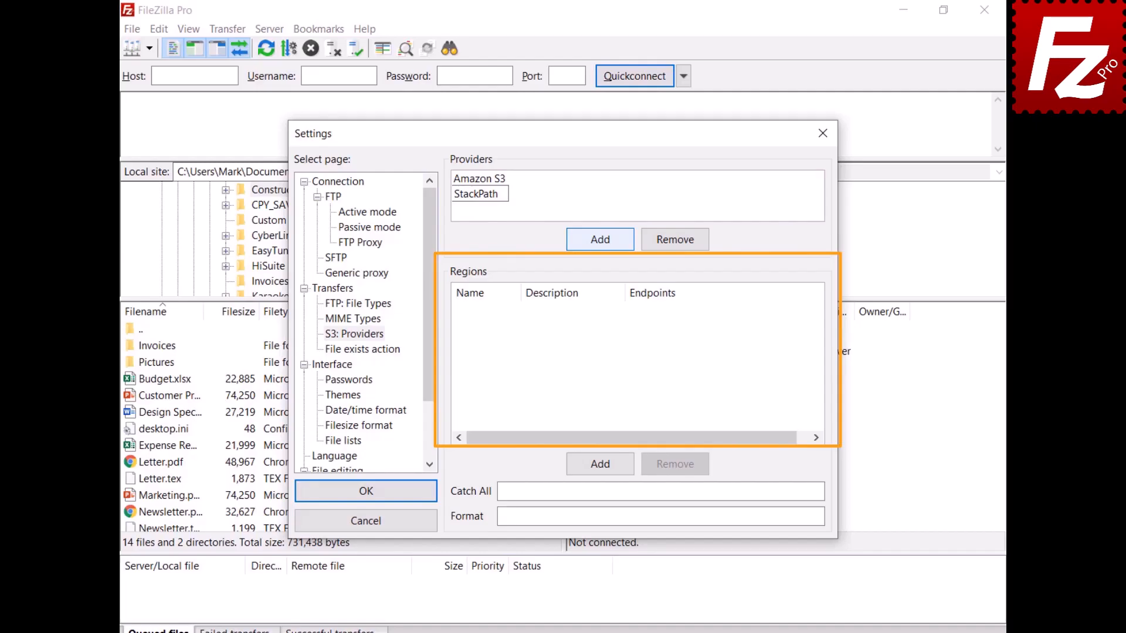
- Add region us-east with description US East 1 and its stackpathstorage.com endpoint
click(604, 466)
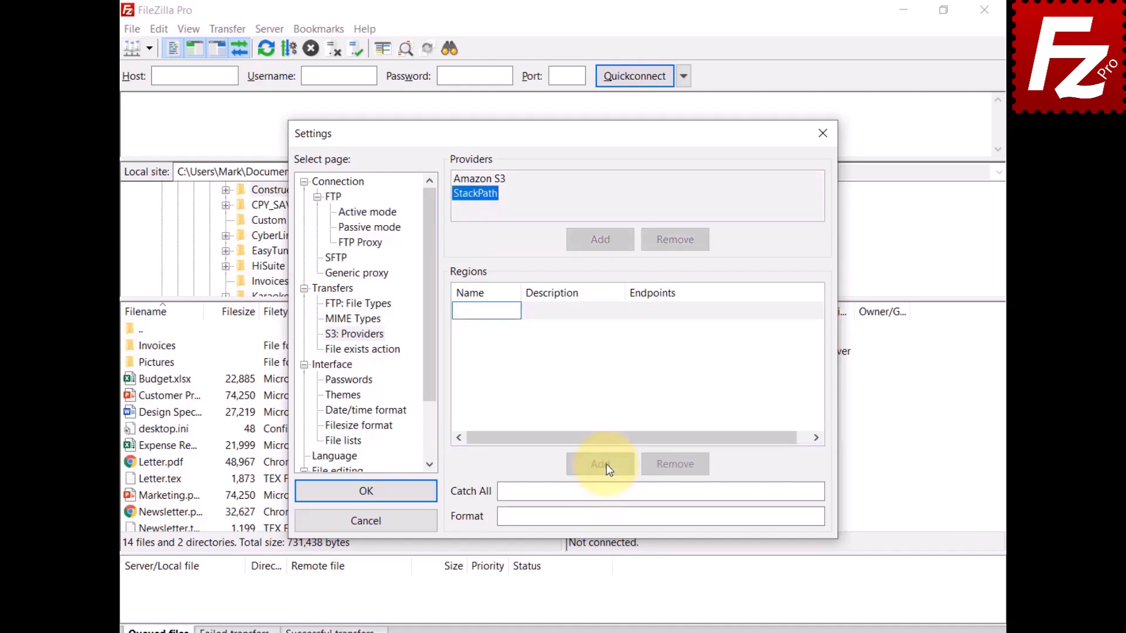
text(us-east)
key(Return)
click(542, 311)
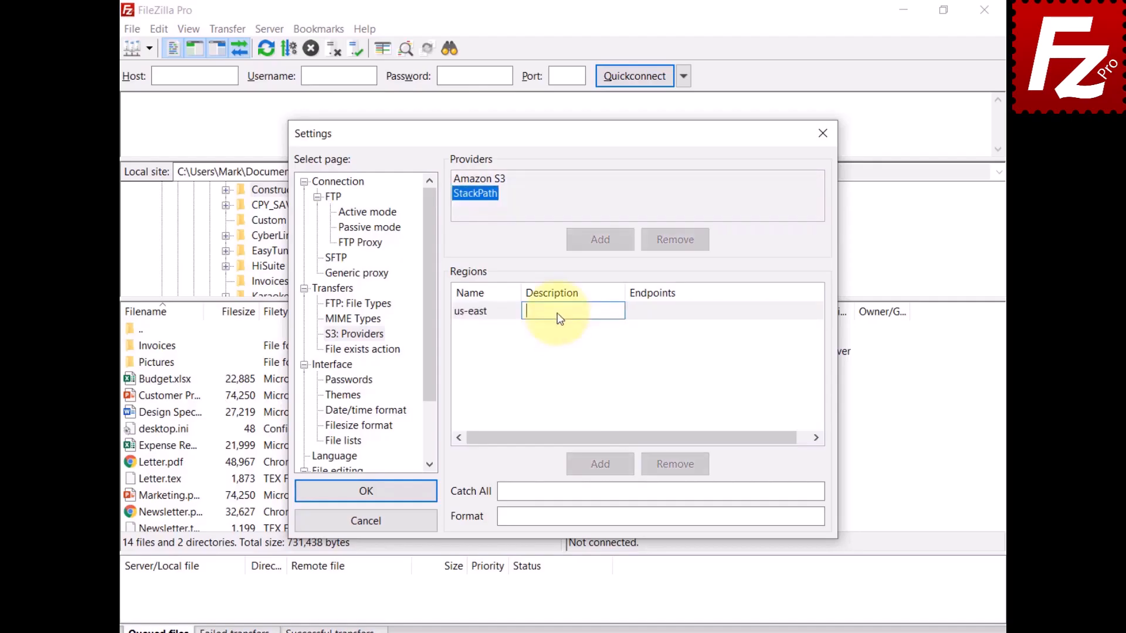
text(US East 1)
key(Return)
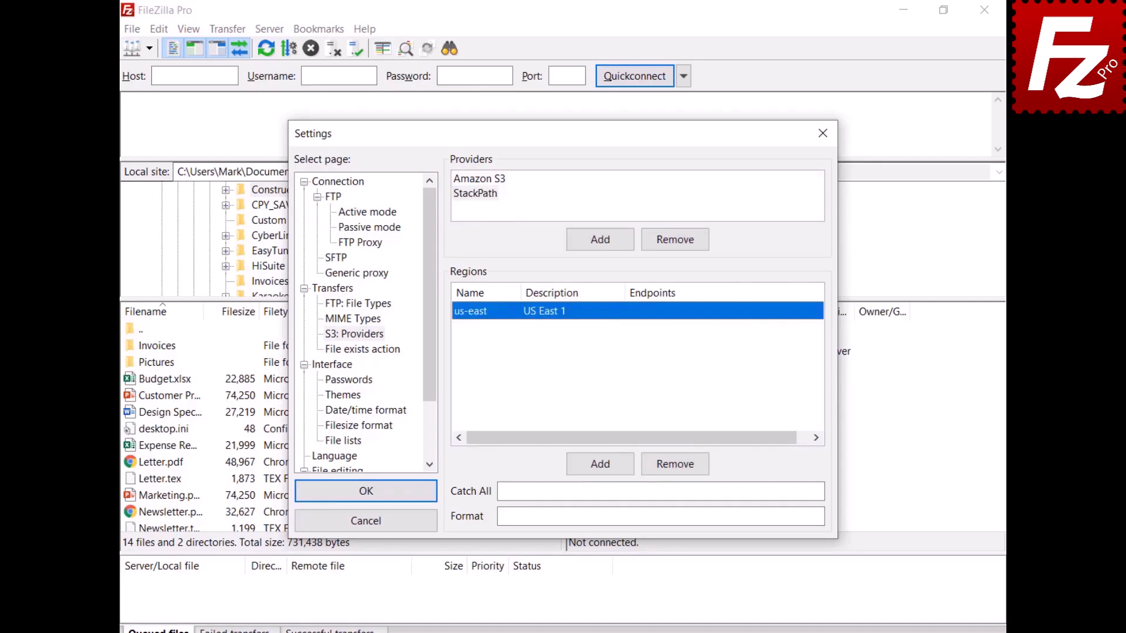
click(660, 309)
text(s3.us-east.stackpathstorage.com)
key(Return)
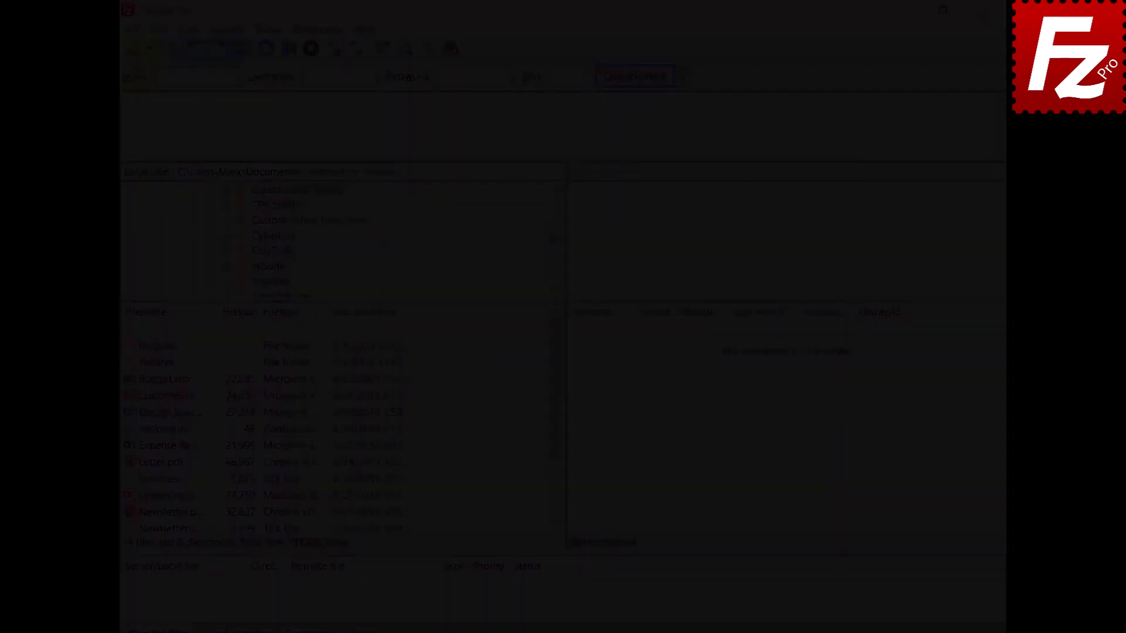
click(132, 29)
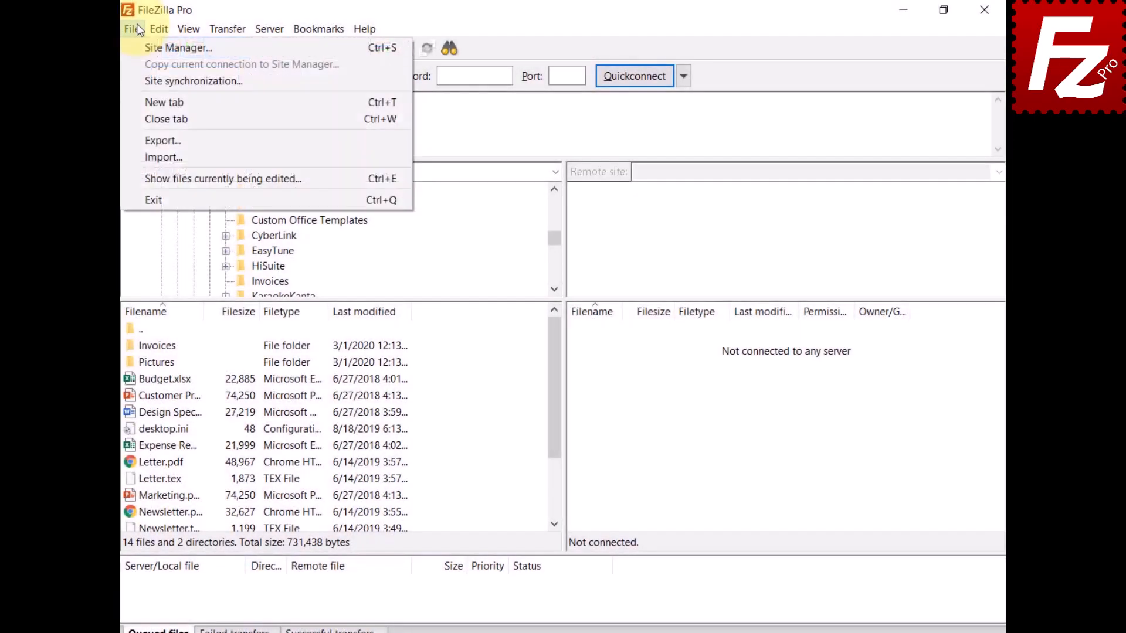
- Create a new site named StackPath using the S3 protocol
click(138, 50)
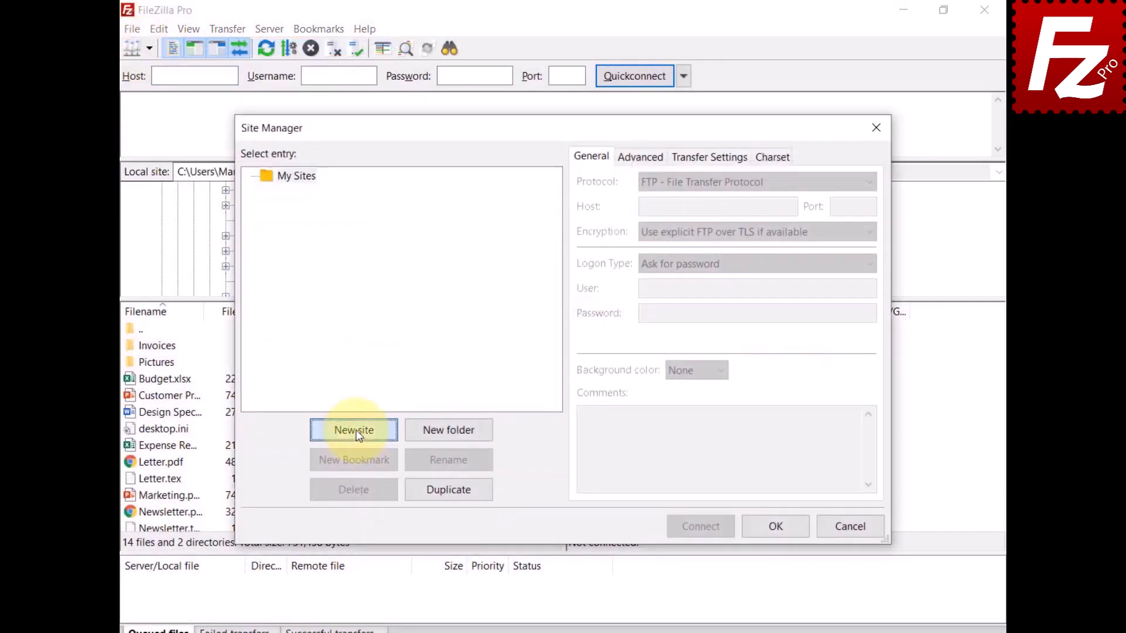
click(357, 431)
text(Stack)
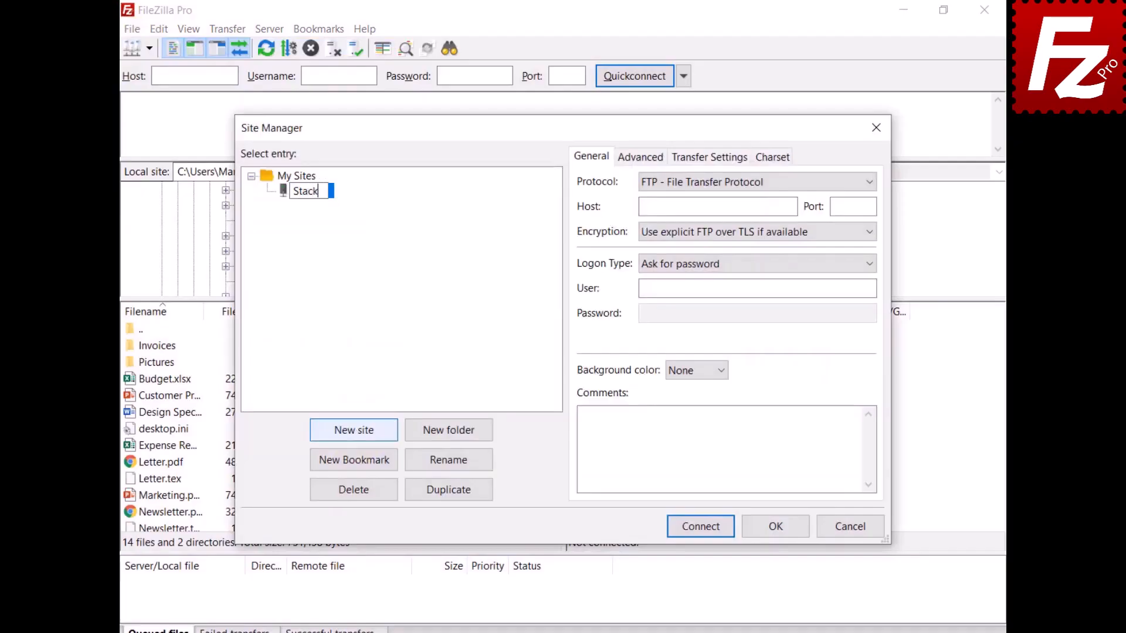
text(Path)
key(Return)
click(759, 182)
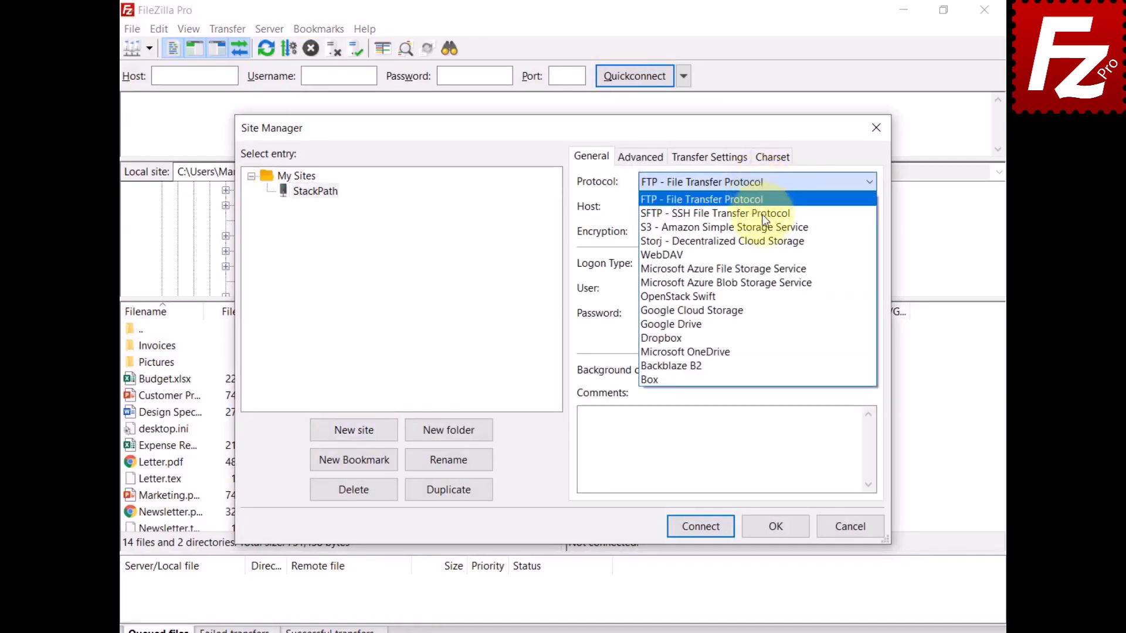
click(724, 227)
- Enter the us-east stackpathstorage.com host and both access keys
text(s3.us-east.stackpathstorage.com)
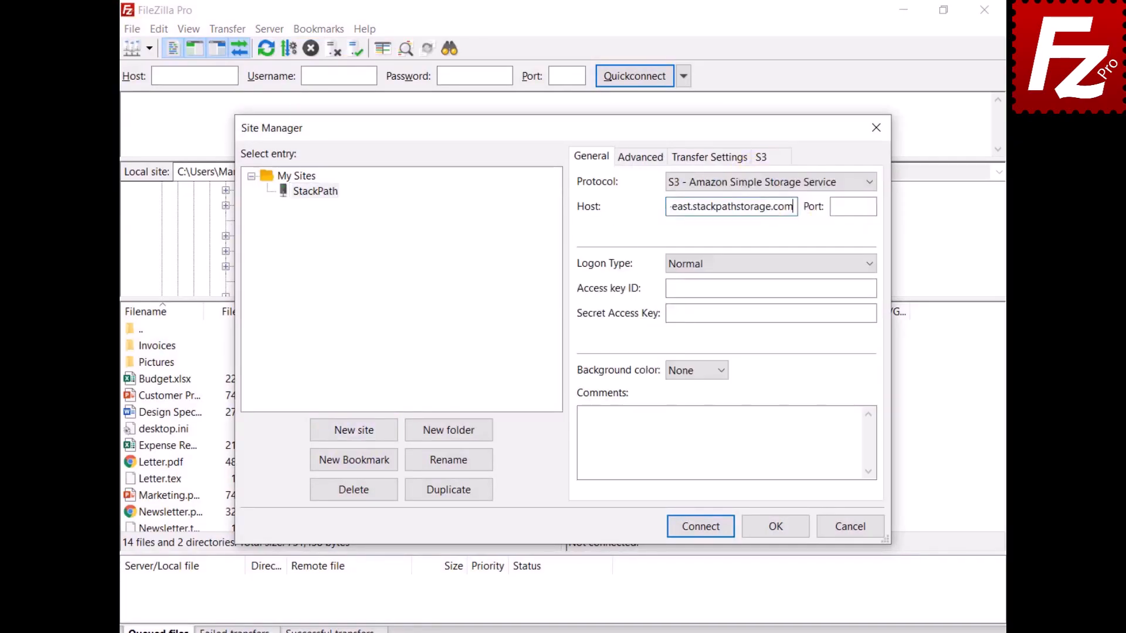
click(771, 288)
key(ctrl+v)
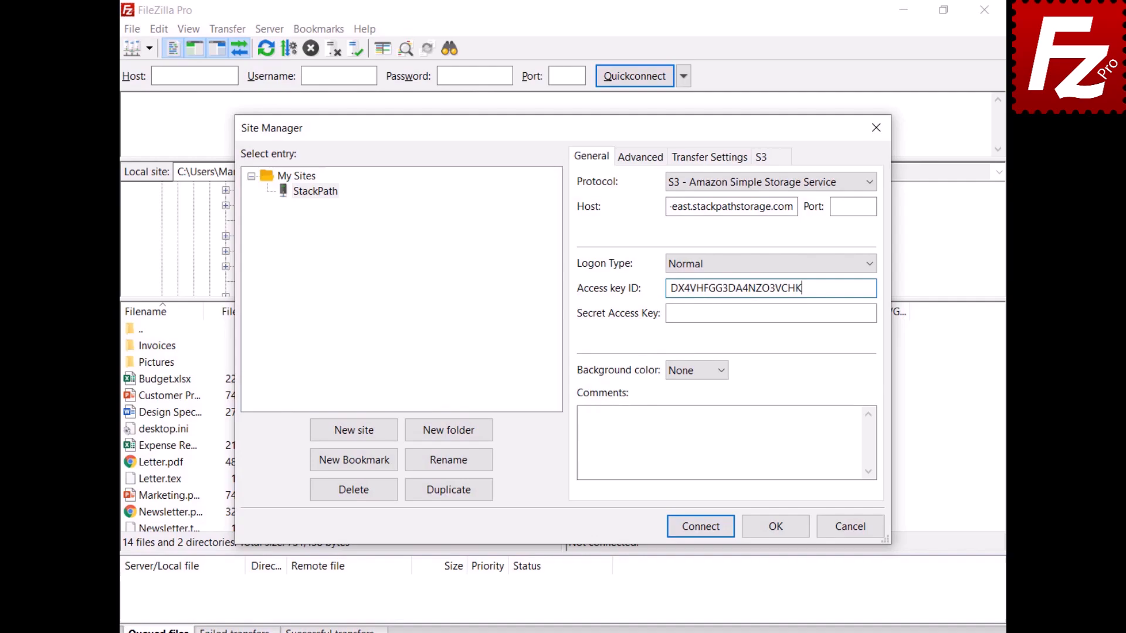
click(770, 313)
key(ctrl+v)
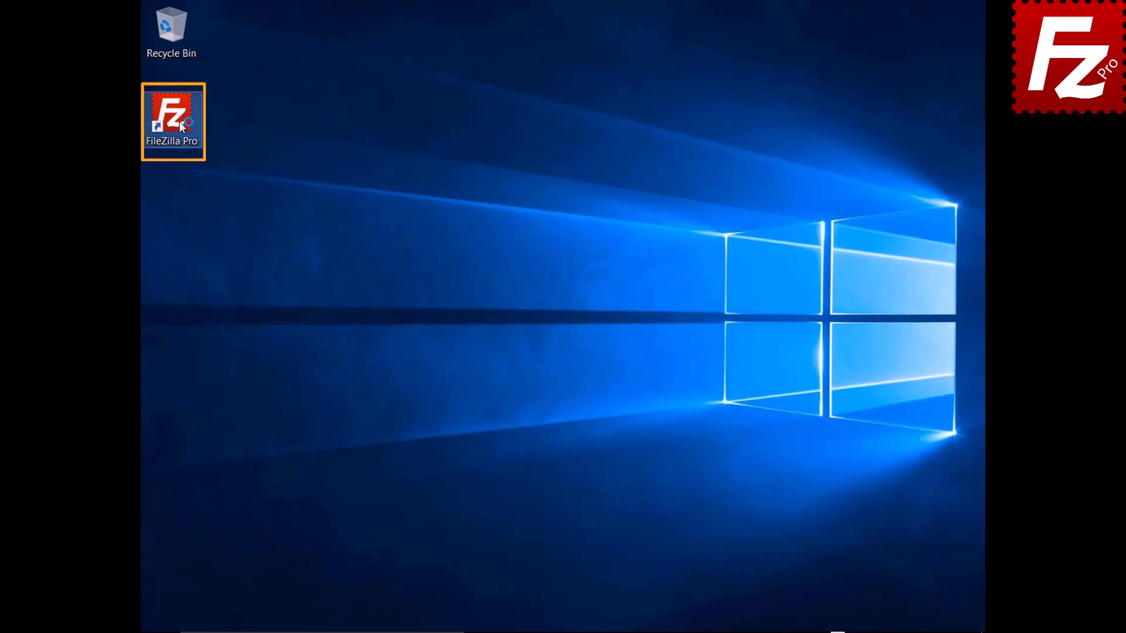
- Launch FileZilla Pro and add an S3 provider named Wasabi
double_click(178, 122)
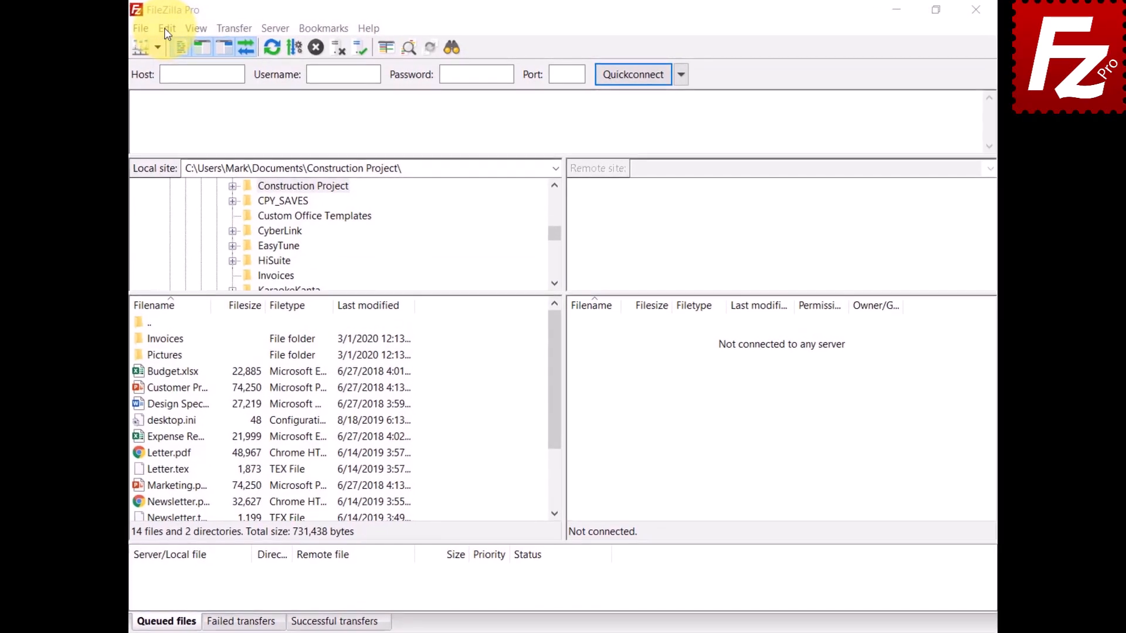
click(165, 28)
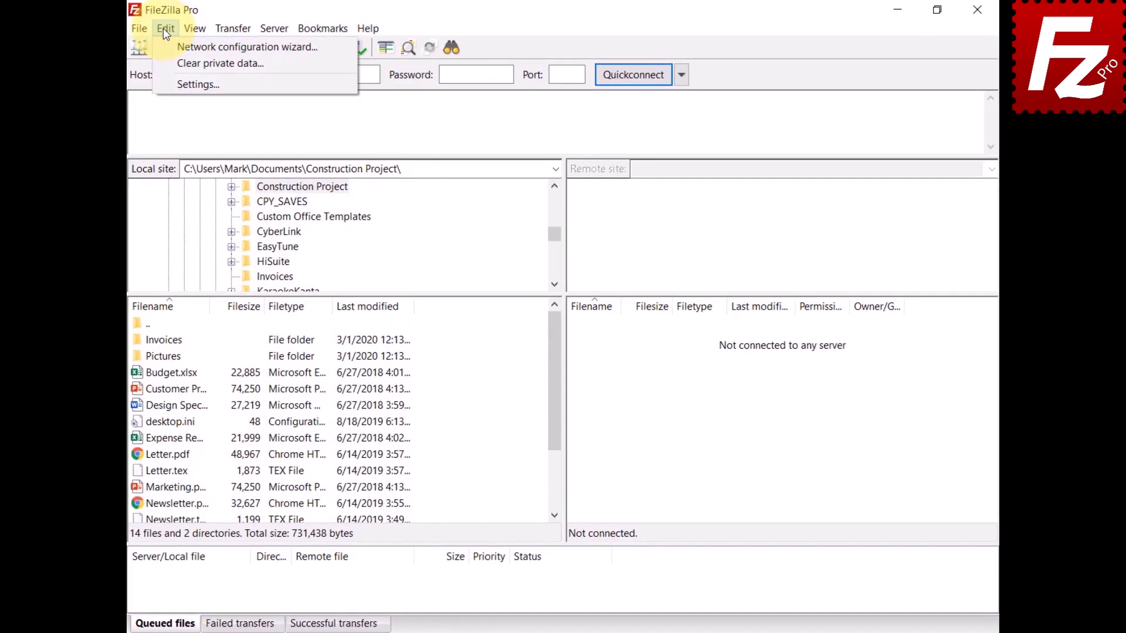
click(163, 81)
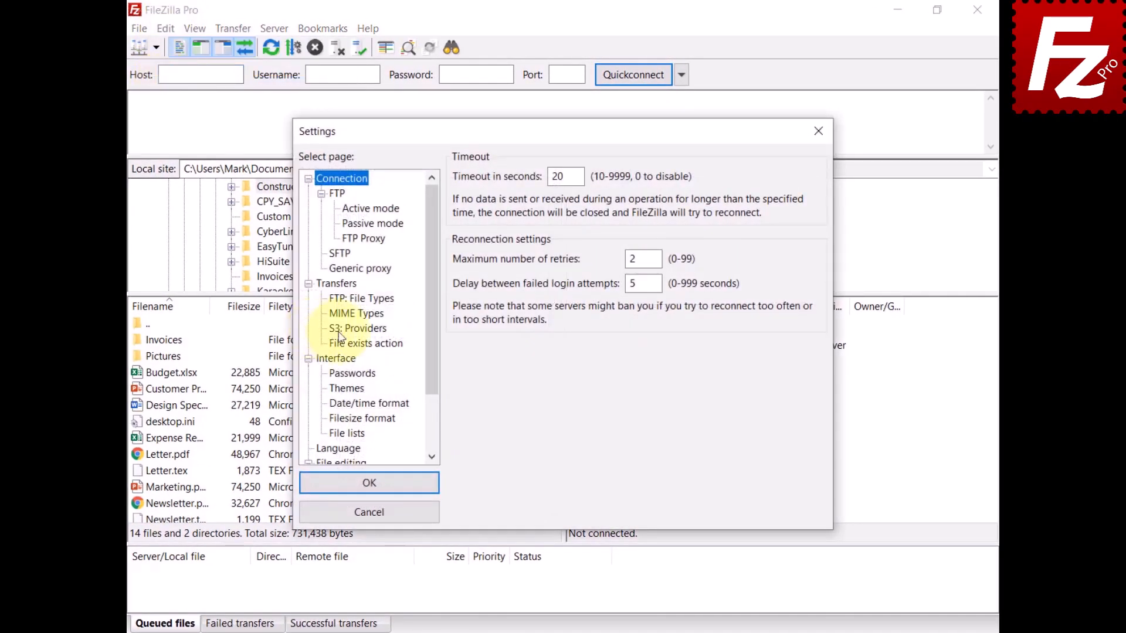
click(340, 332)
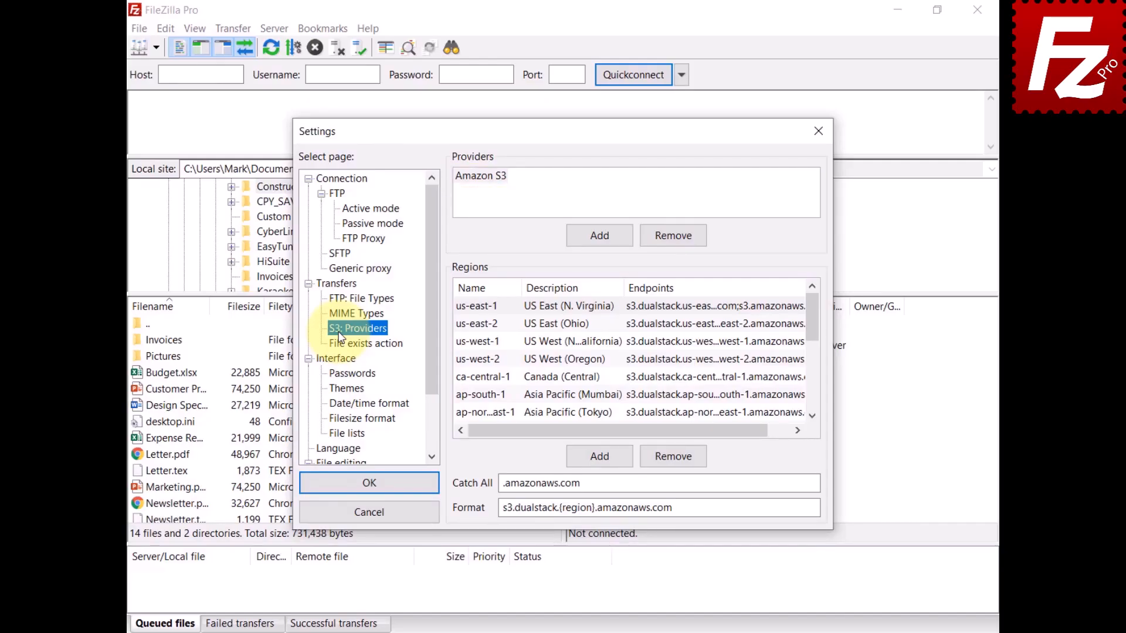
click(599, 235)
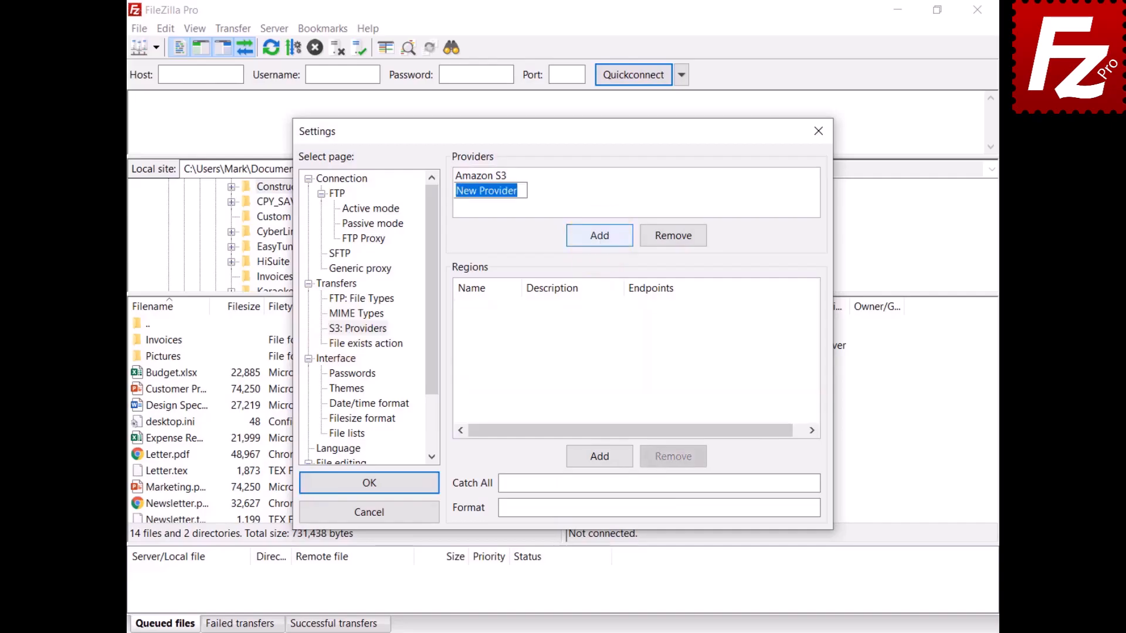
text(Wasabi)
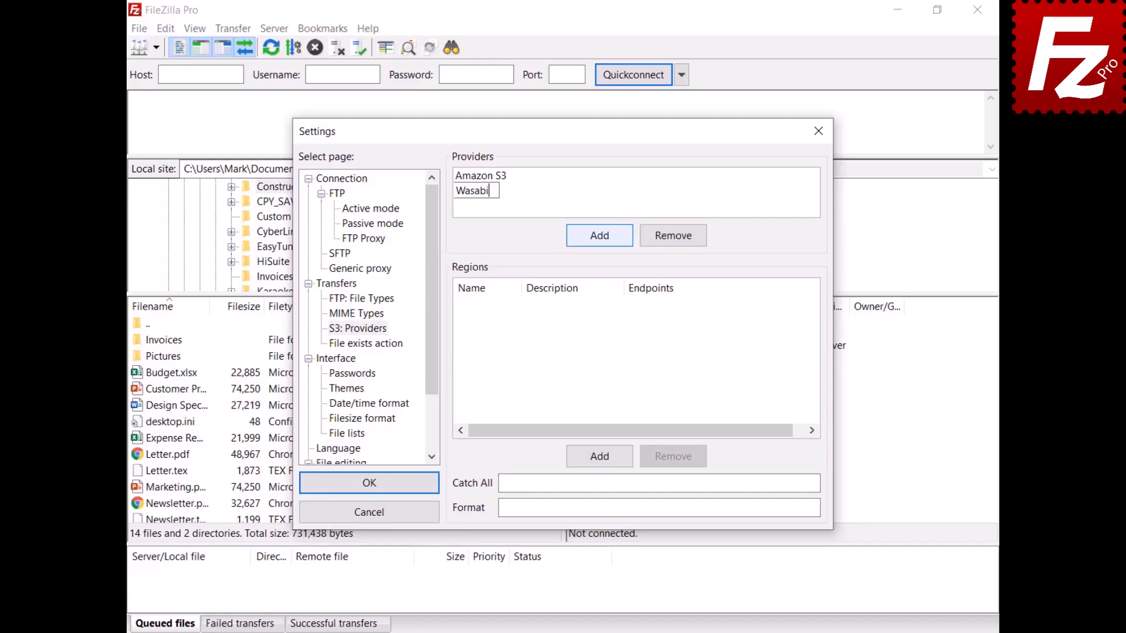
- Add region us-east-1 with description US East 1
click(599, 459)
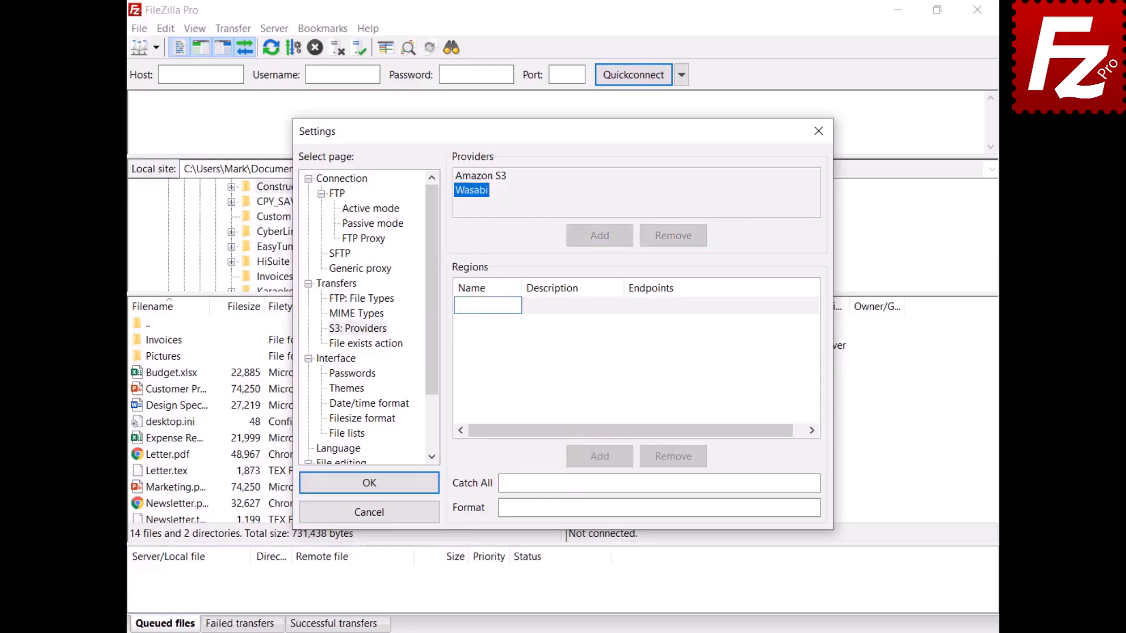
text(us-east-1)
key(Return)
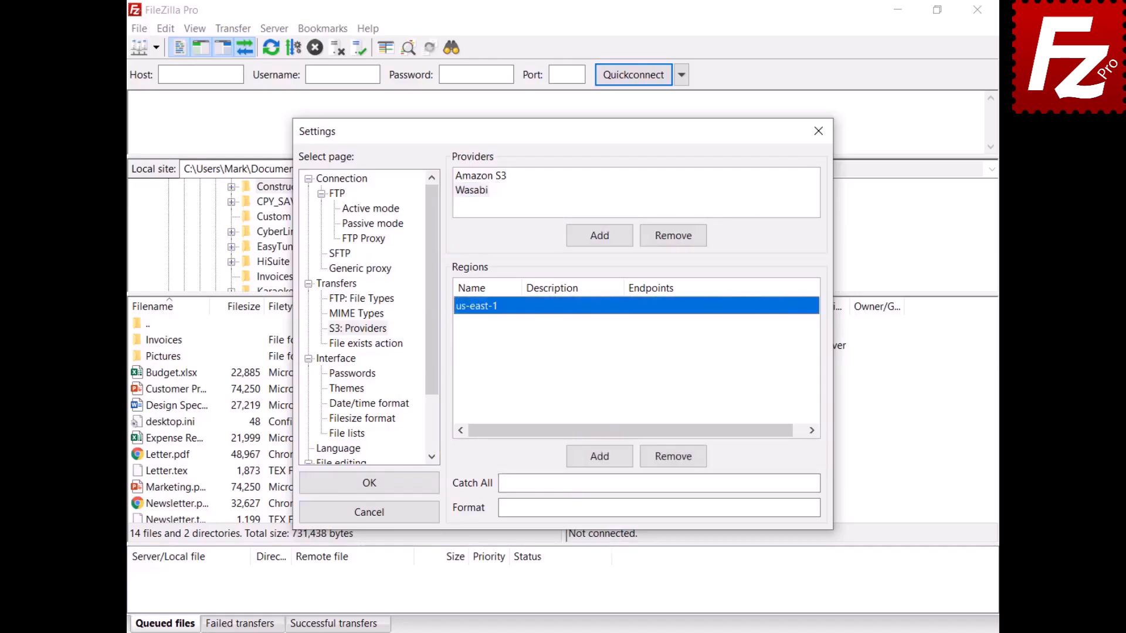
click(557, 305)
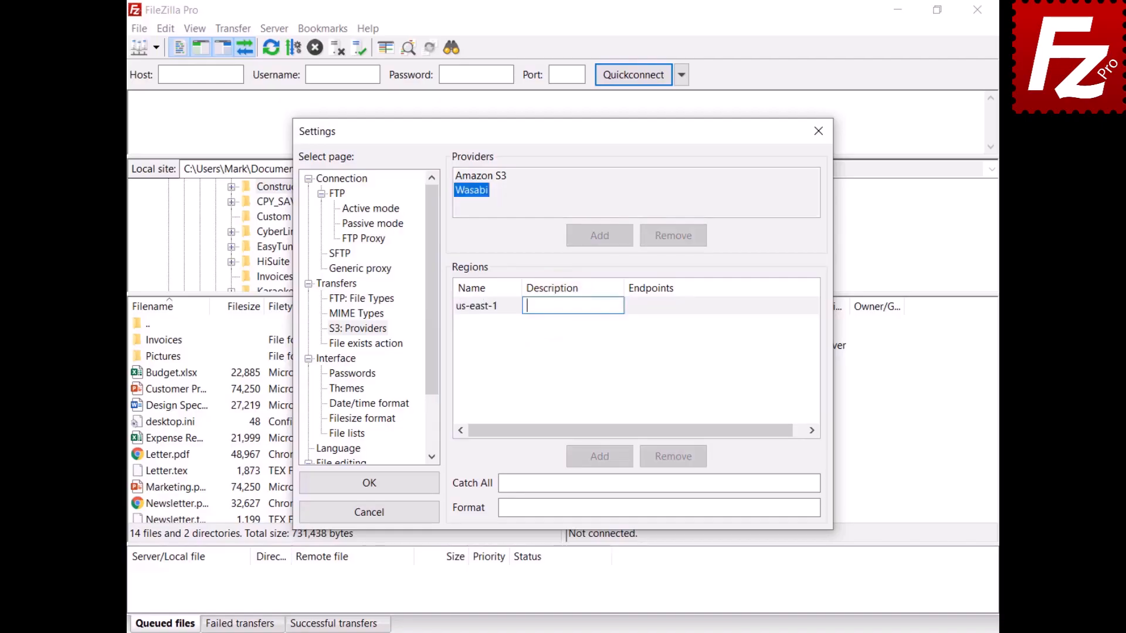
text(US East 1)
key(Return)
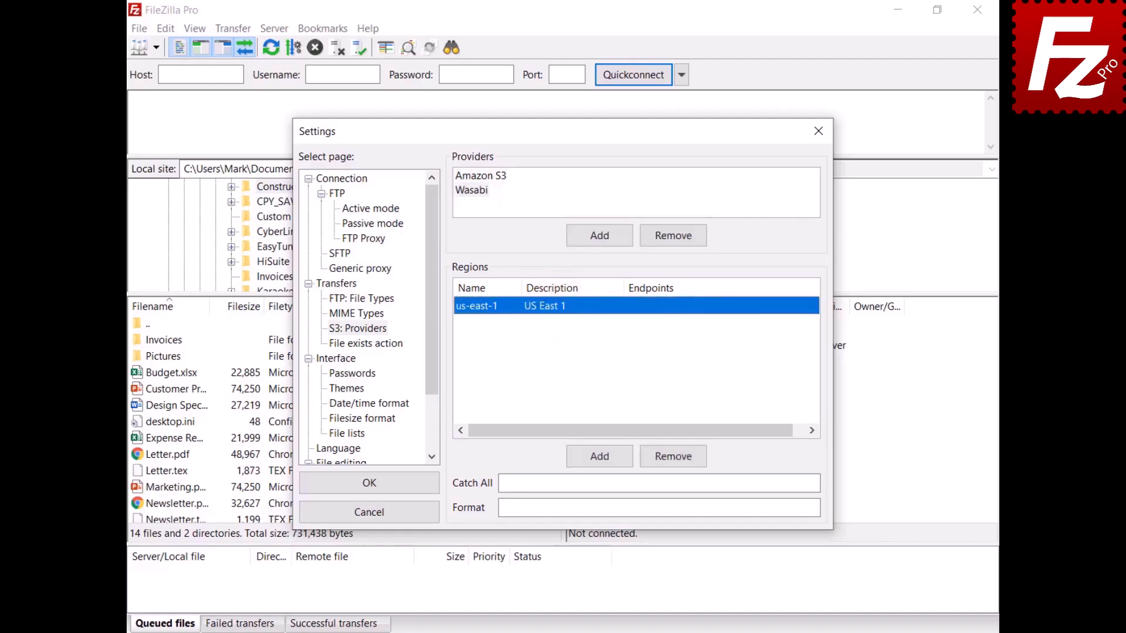
- Set the region endpoint to s3.wasabisys.com and fill in the Wasabi endpoint format
click(659, 307)
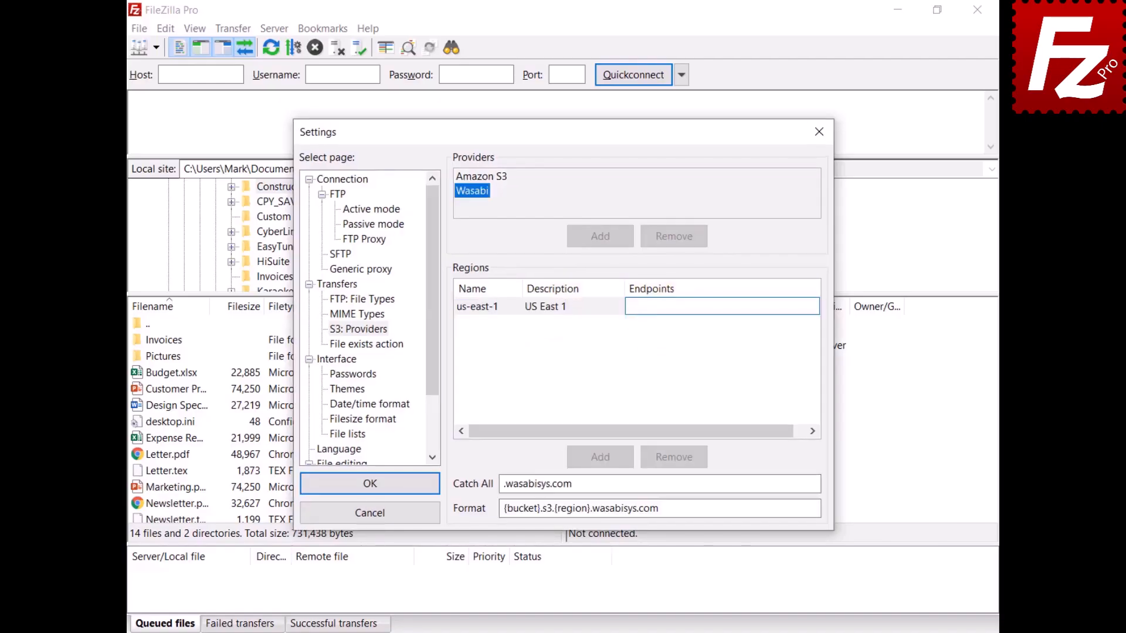
text(s3.wasabisys.com)
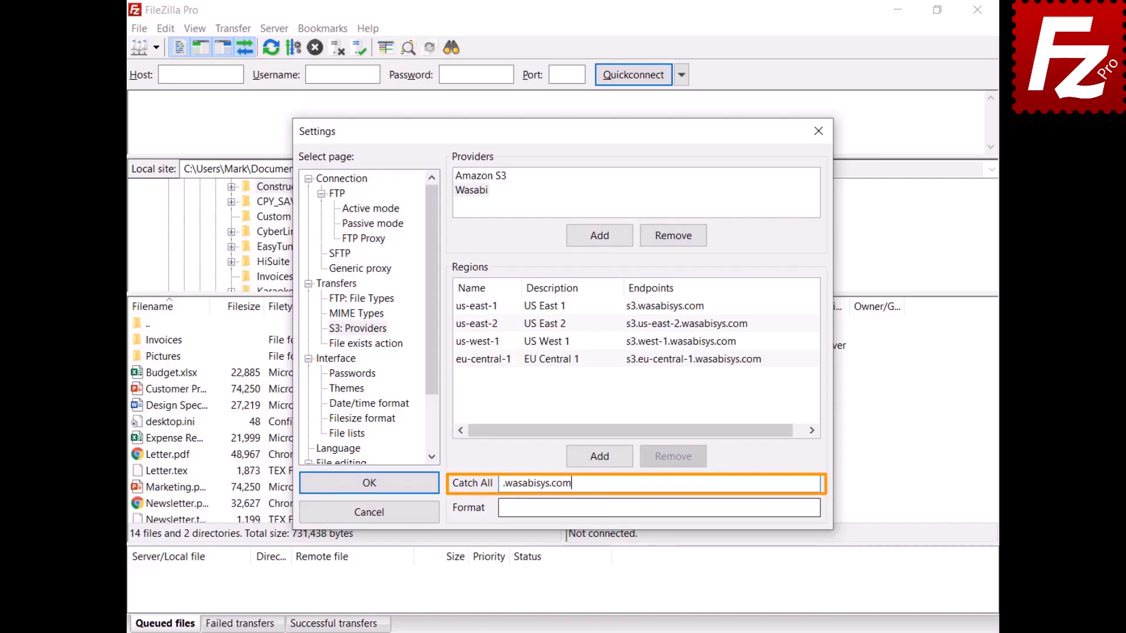
key(Tab)
text({bucket}.s3.{region}.wasabisys.com)
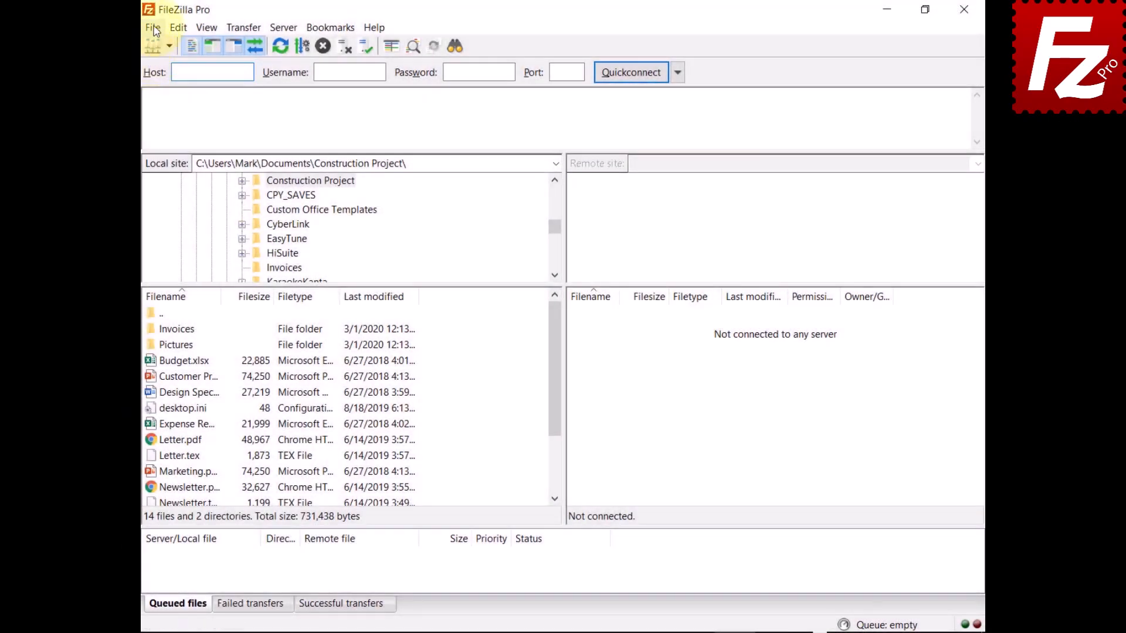
click(154, 28)
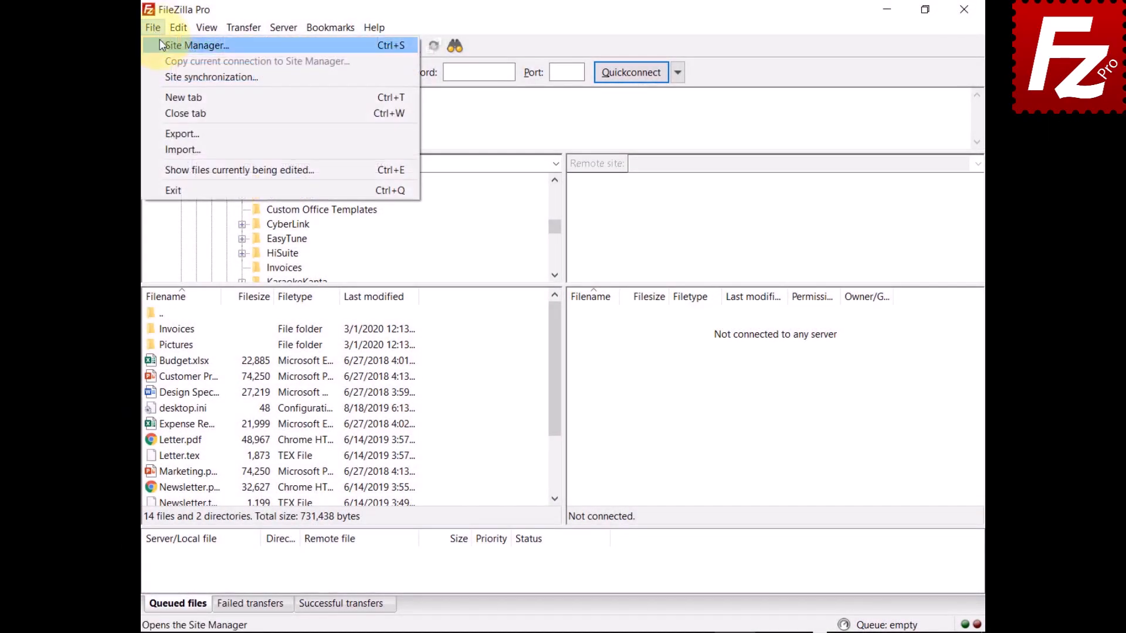
- Create a new site named Wasabi using the S3 protocol
click(162, 44)
click(365, 413)
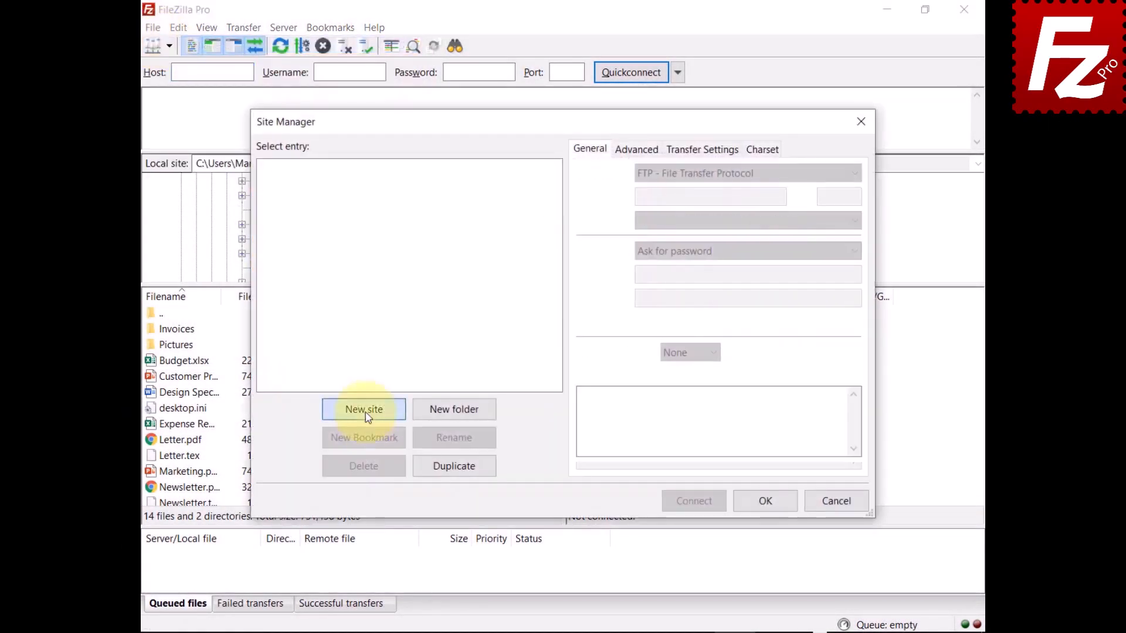
text(Wasabi)
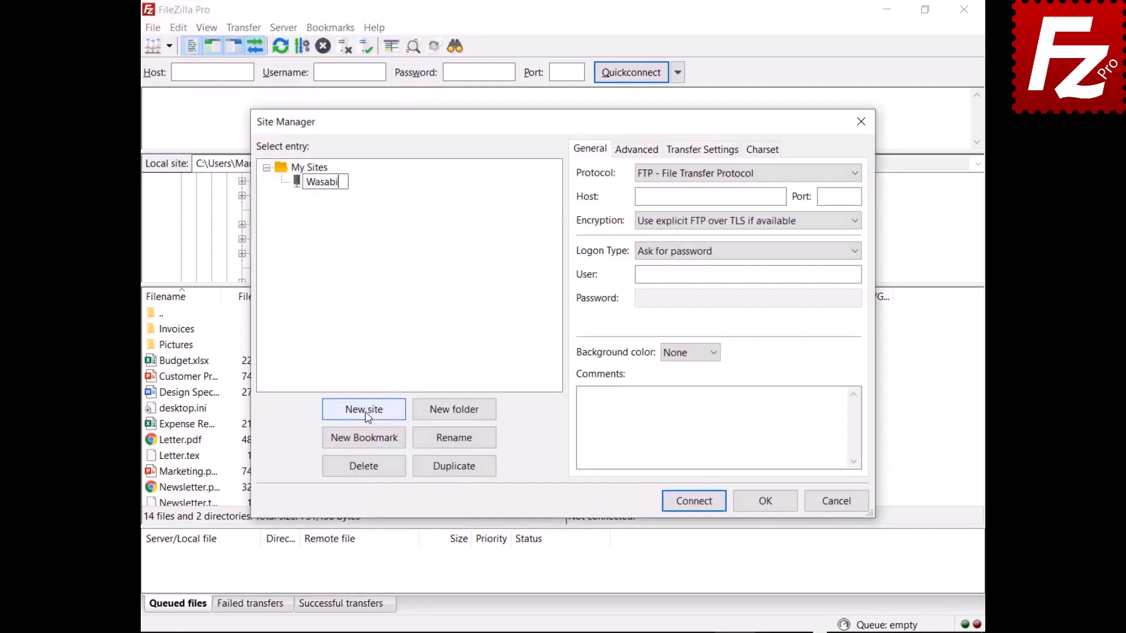
click(724, 173)
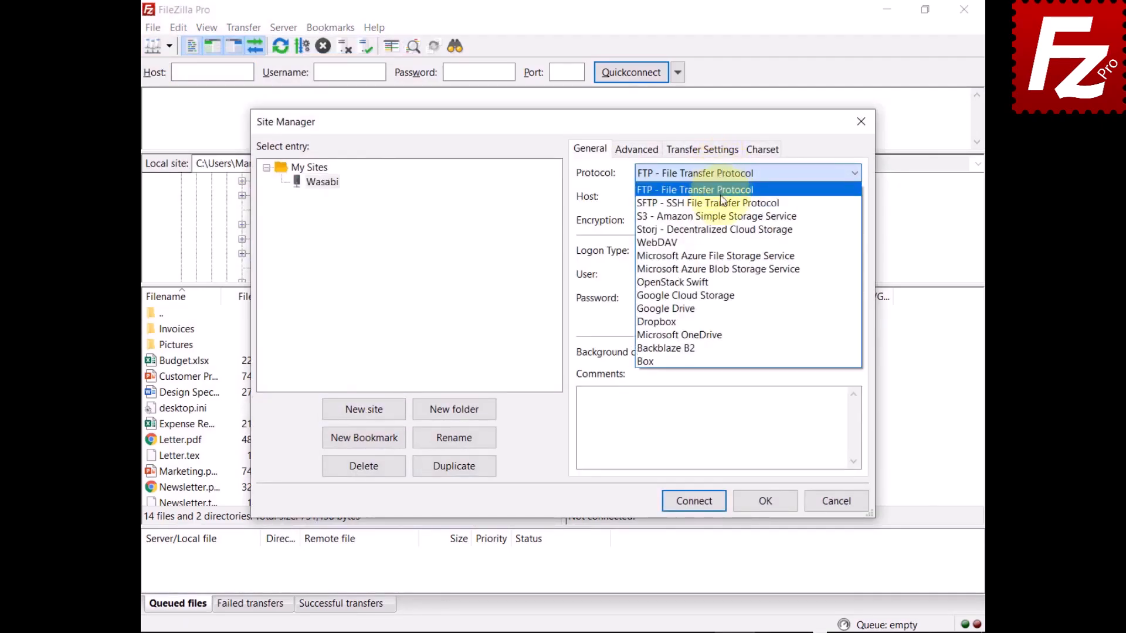
click(681, 213)
- Set the host to s3.wasabisys.com and fill in the access key ID and secret access key
key(Tab)
text(s3.wasabisys.com)
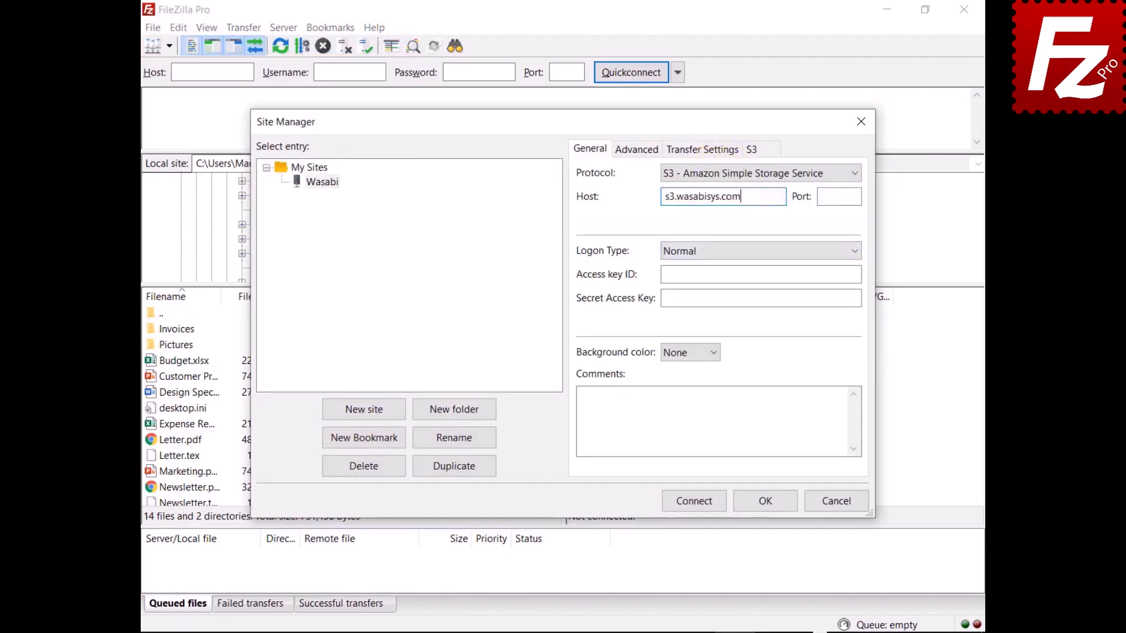
click(790, 274)
key(ctrl+v)
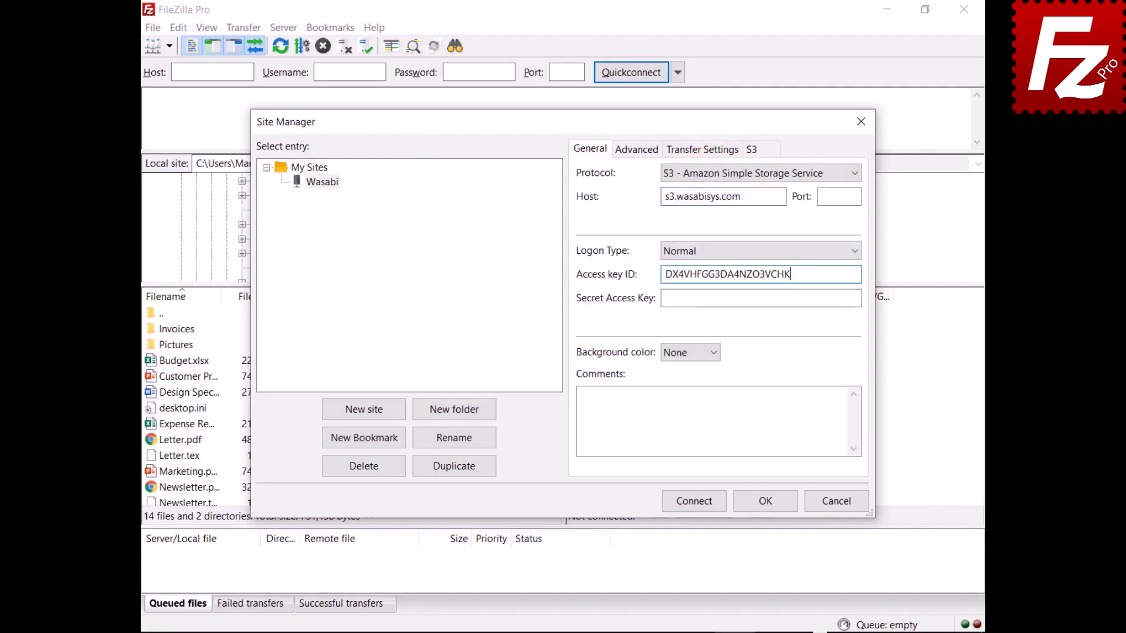
click(859, 298)
key(ctrl+v)
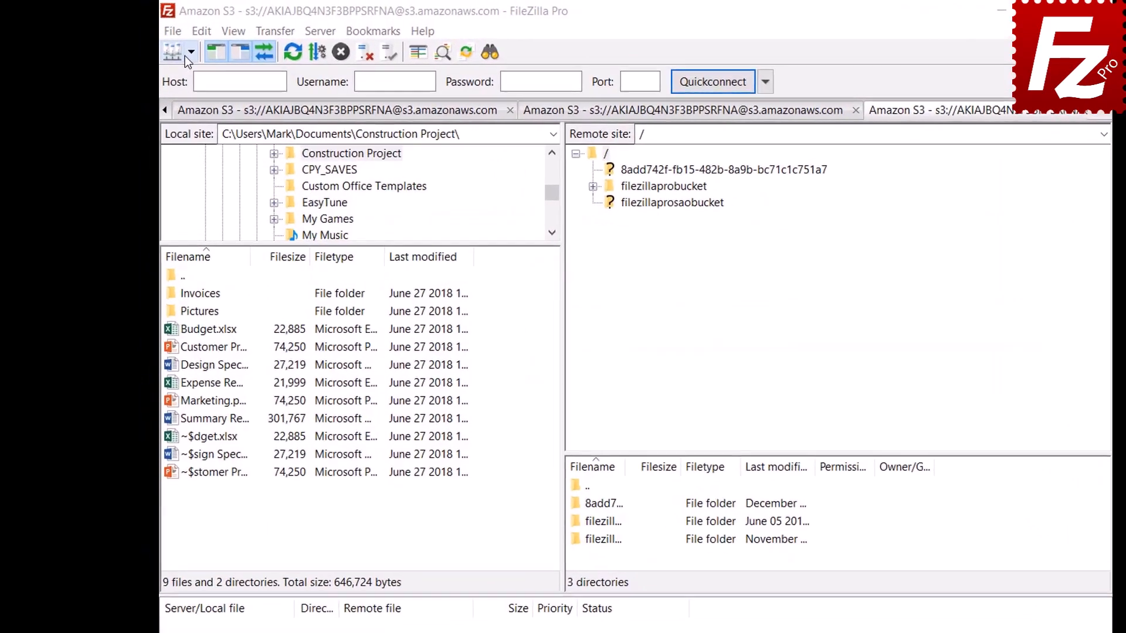
- Connect to the saved Amazon S3 site and open filezillaprobucket's S3 Bucket Lifecycle Policies
click(191, 53)
click(218, 76)
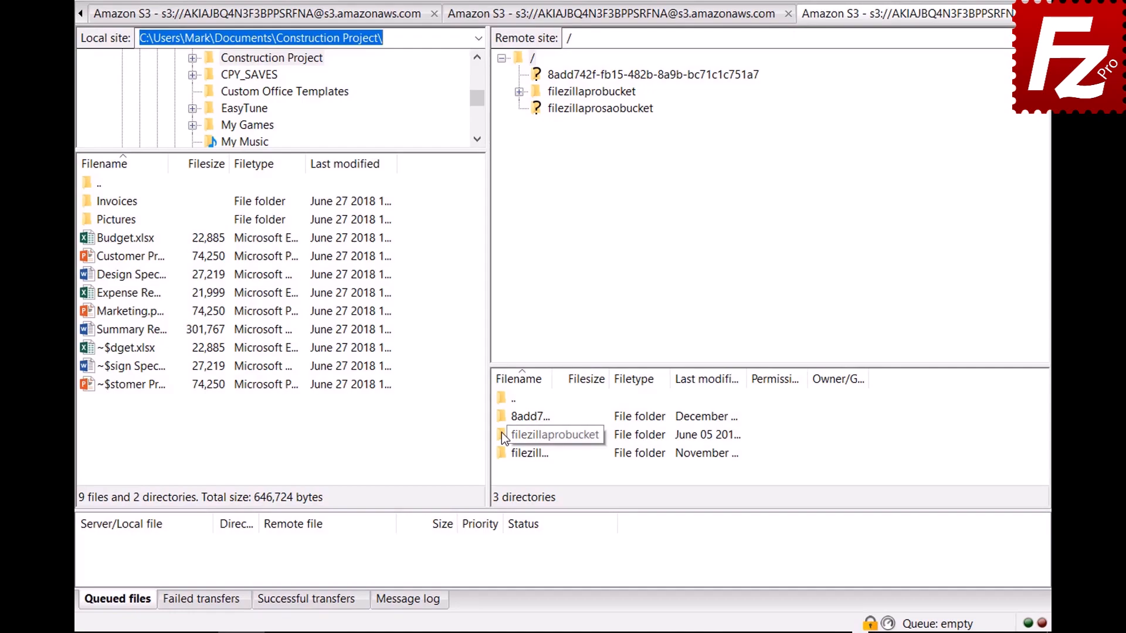
right_click(501, 433)
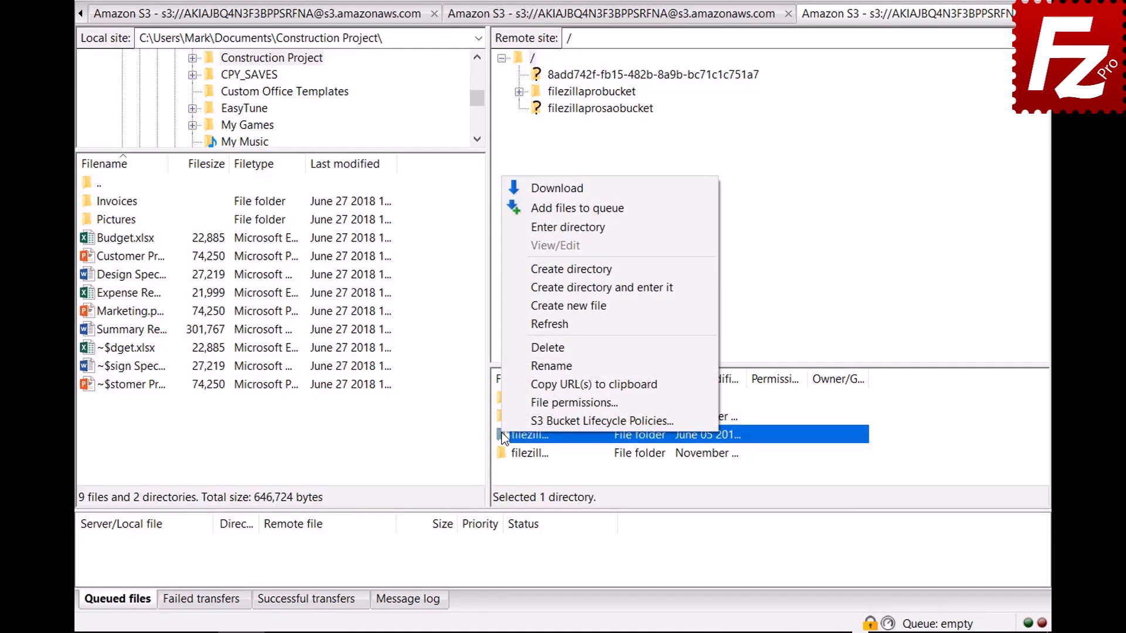
click(504, 418)
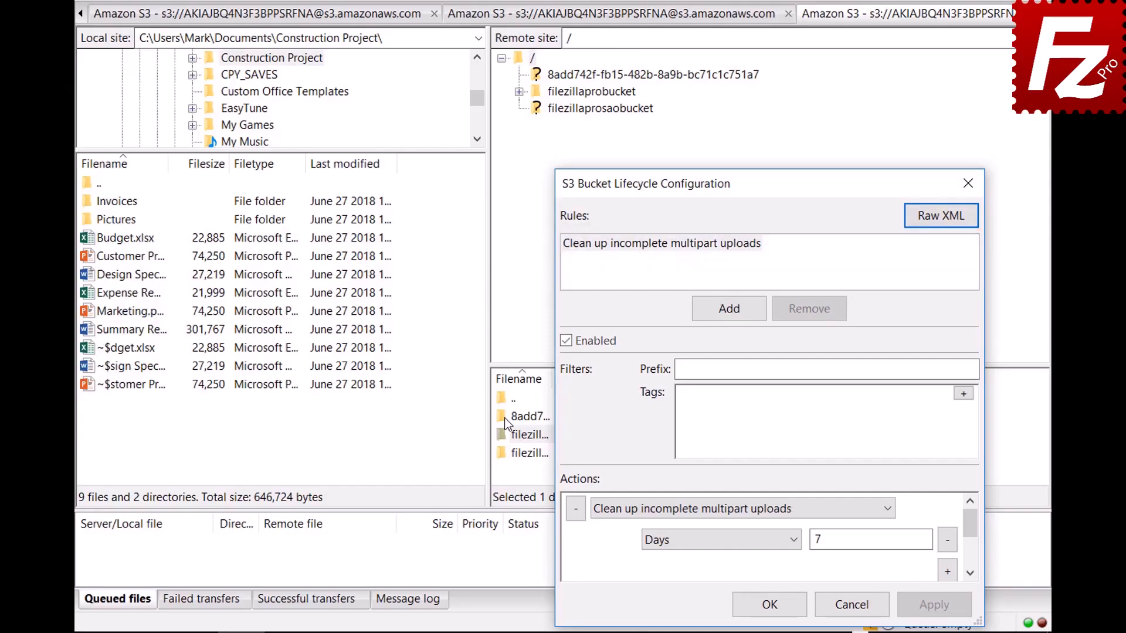
- Add an enabled lifecycle rule named 'Archive old site images' with prefix images/
click(729, 309)
text(Archive old site images)
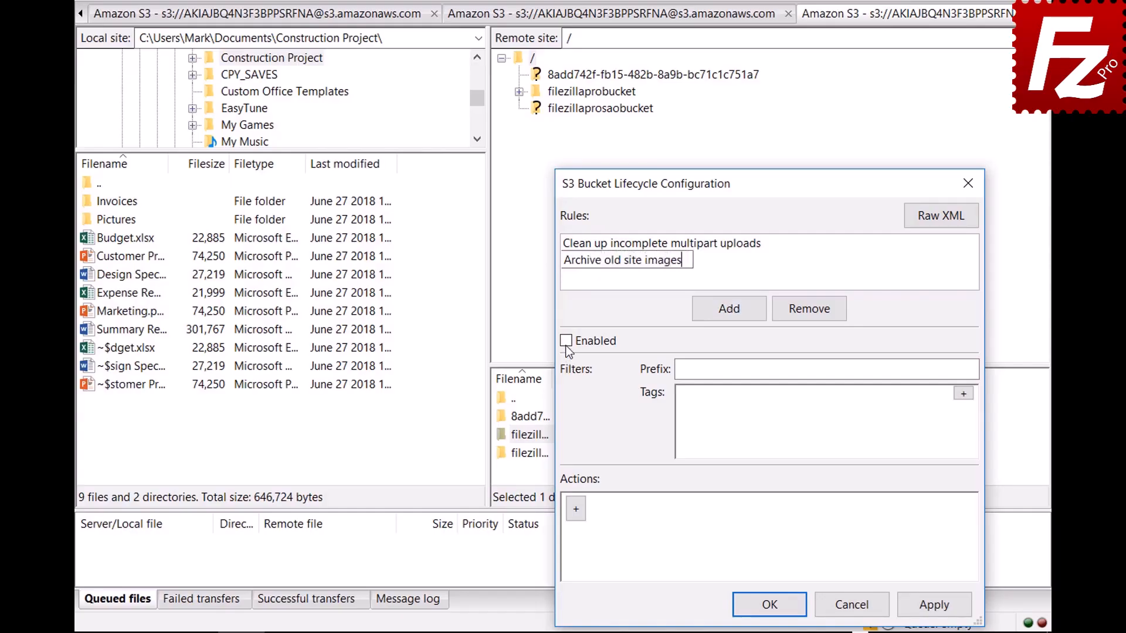
key(Return)
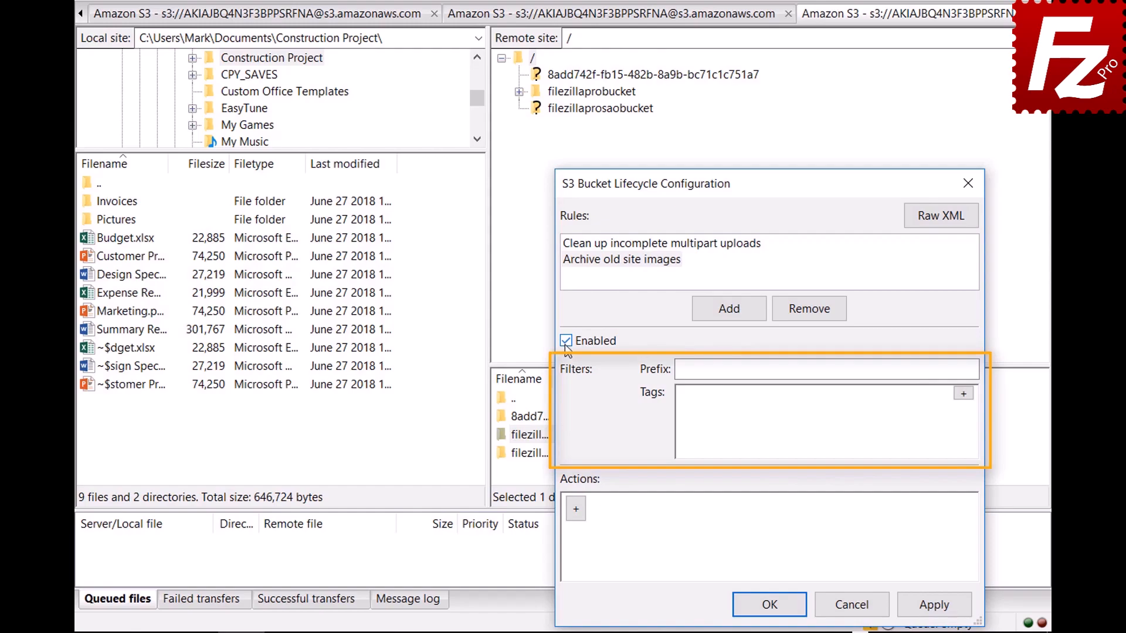
click(862, 369)
text(images/)
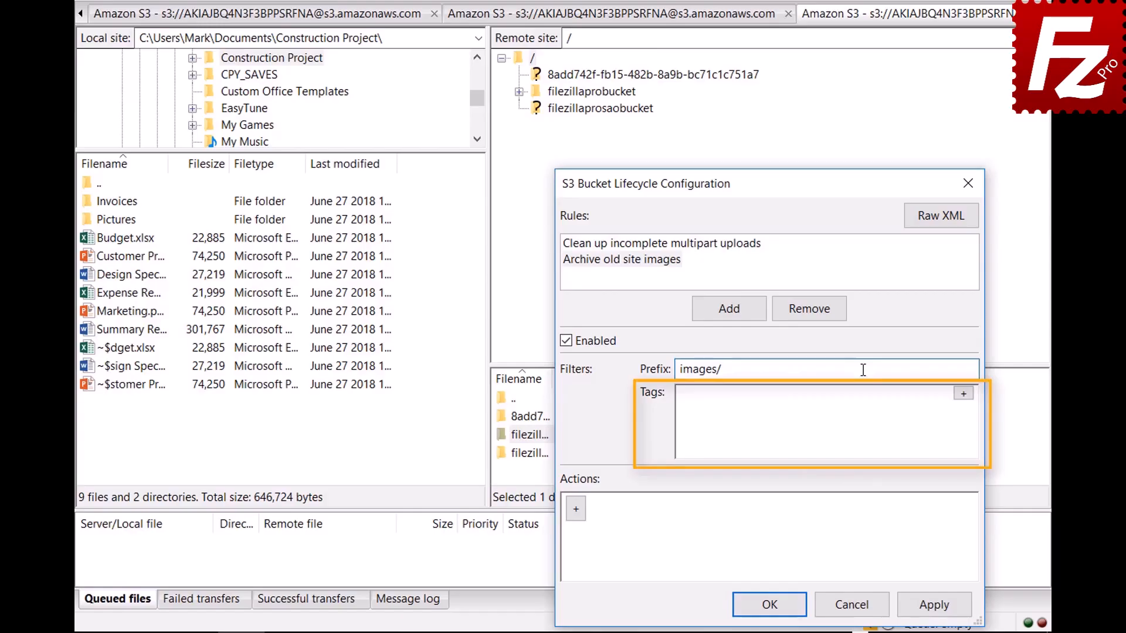
- Add a tag filter location = site to the rule
click(964, 394)
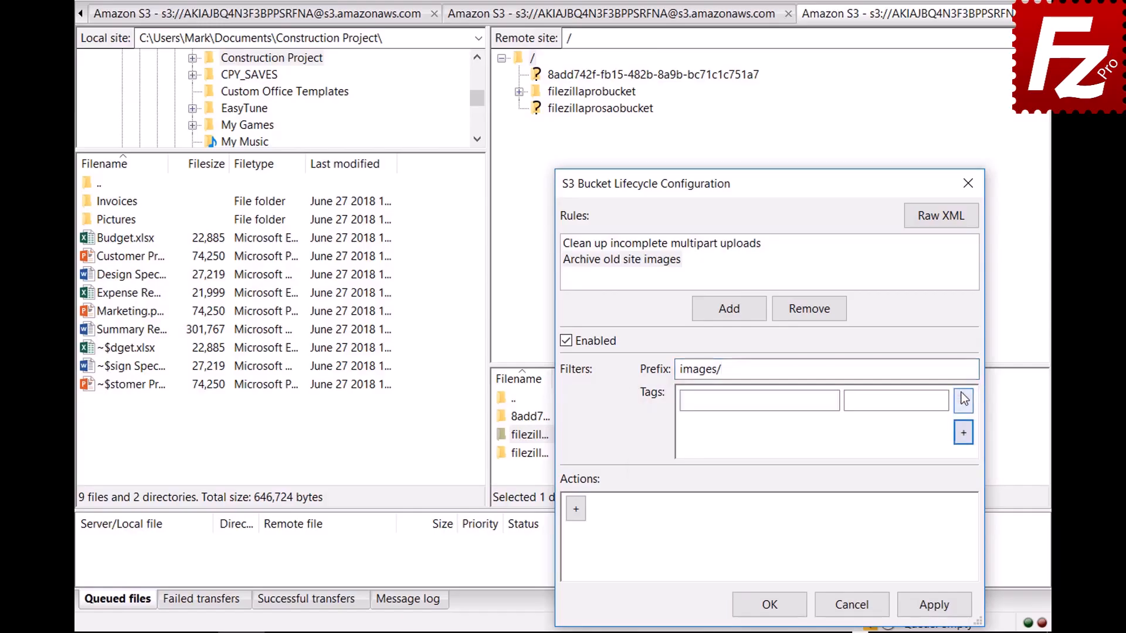
click(834, 399)
text(location)
click(942, 400)
text(site)
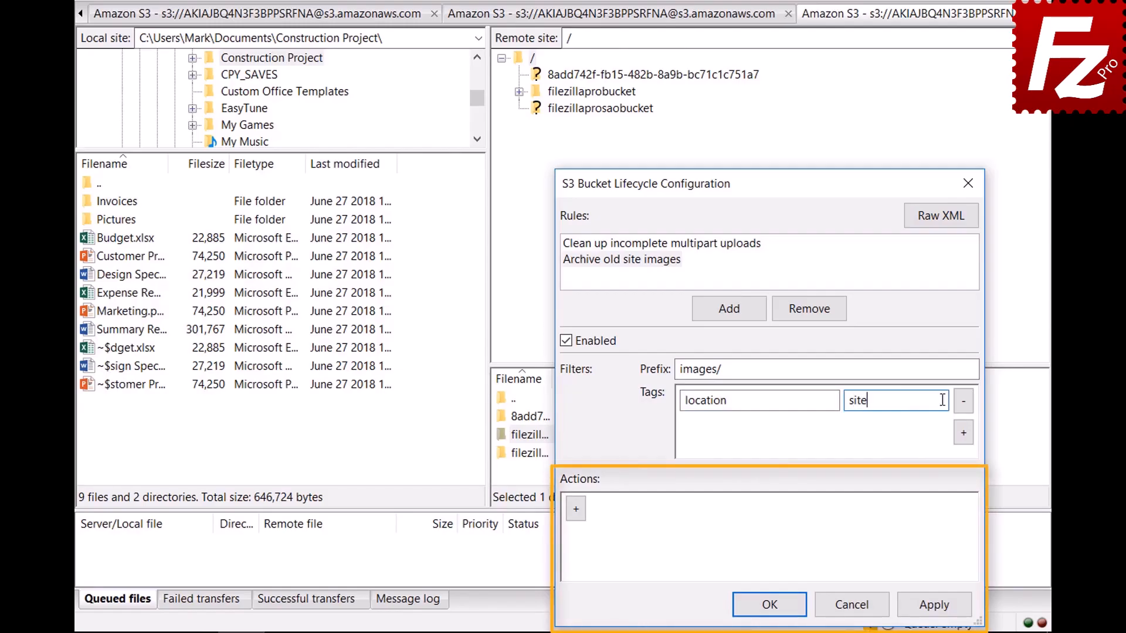
- Add a current-version Transition action with Days = 30 and Glacier storage class
click(576, 516)
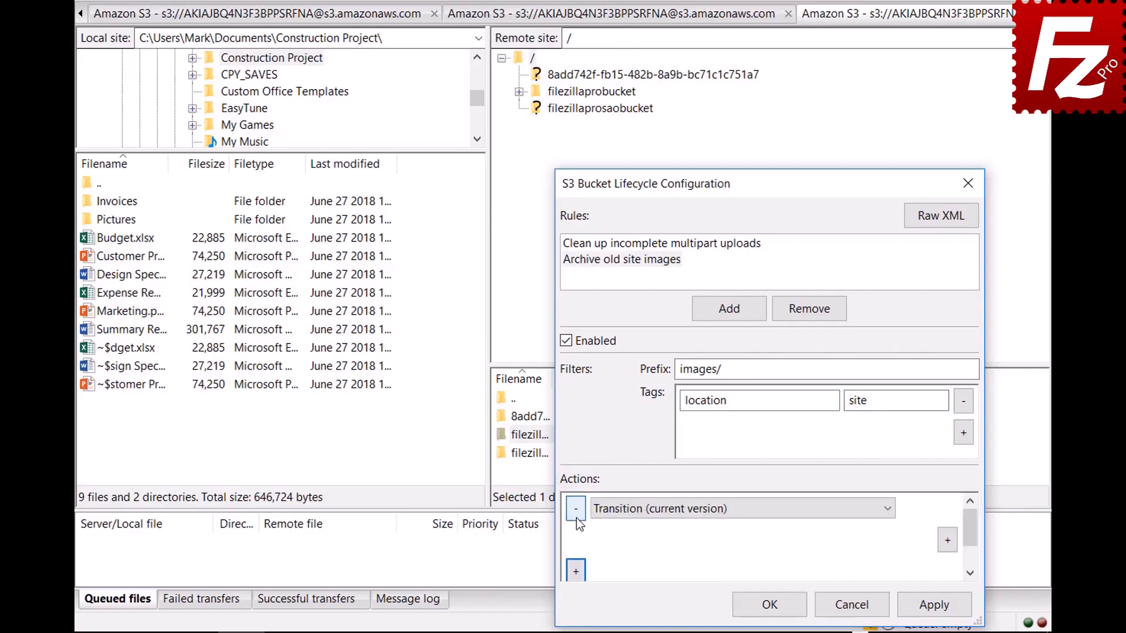
click(888, 514)
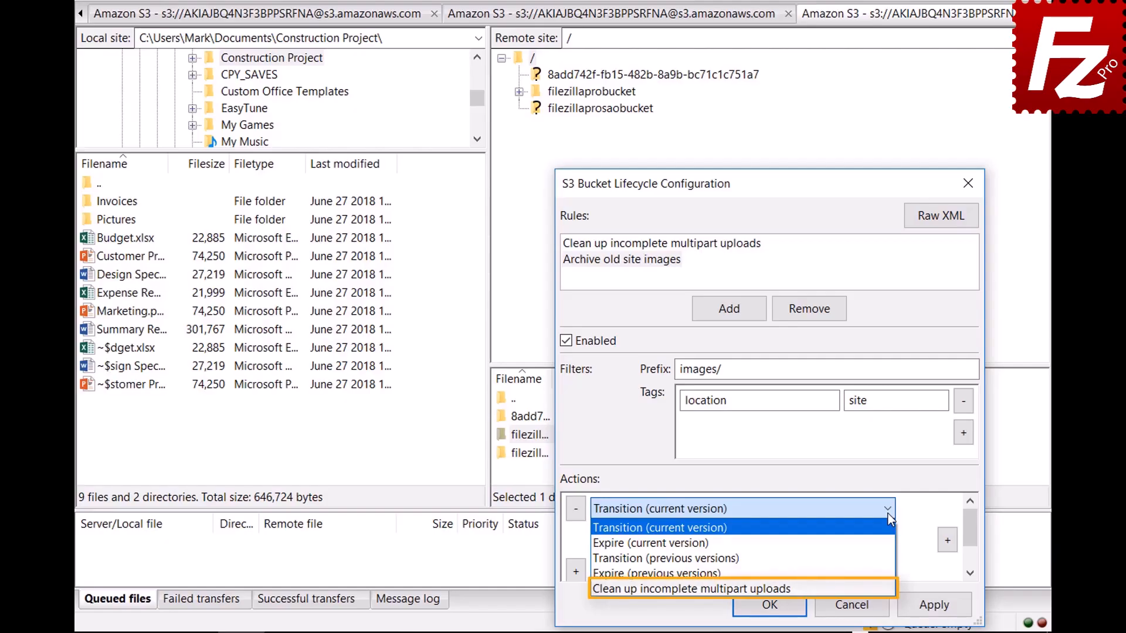
click(888, 514)
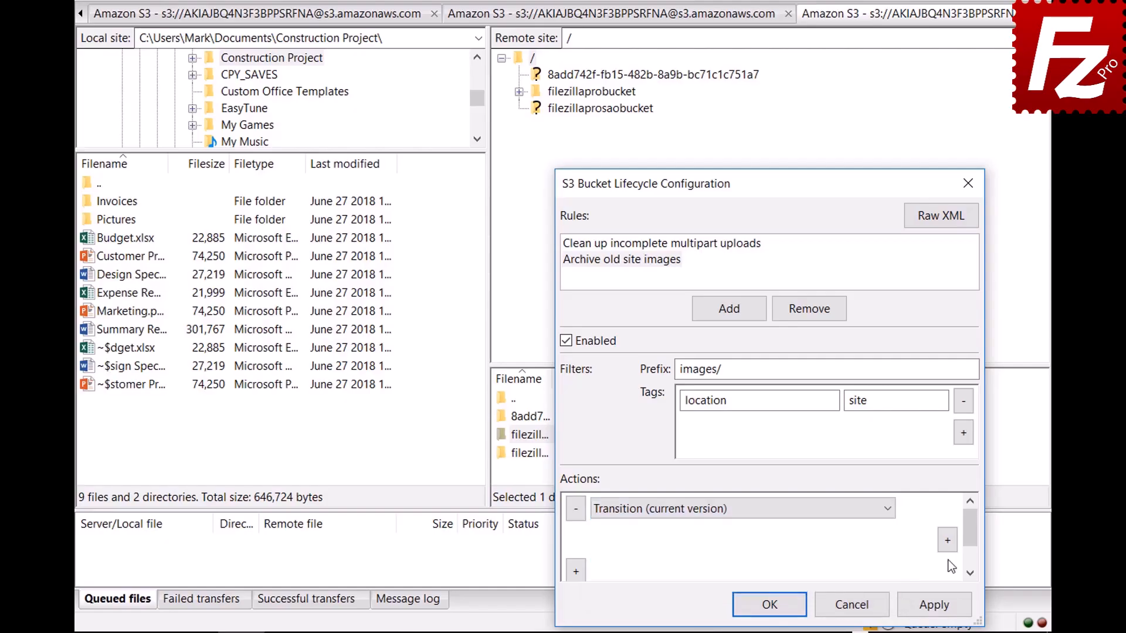
click(948, 541)
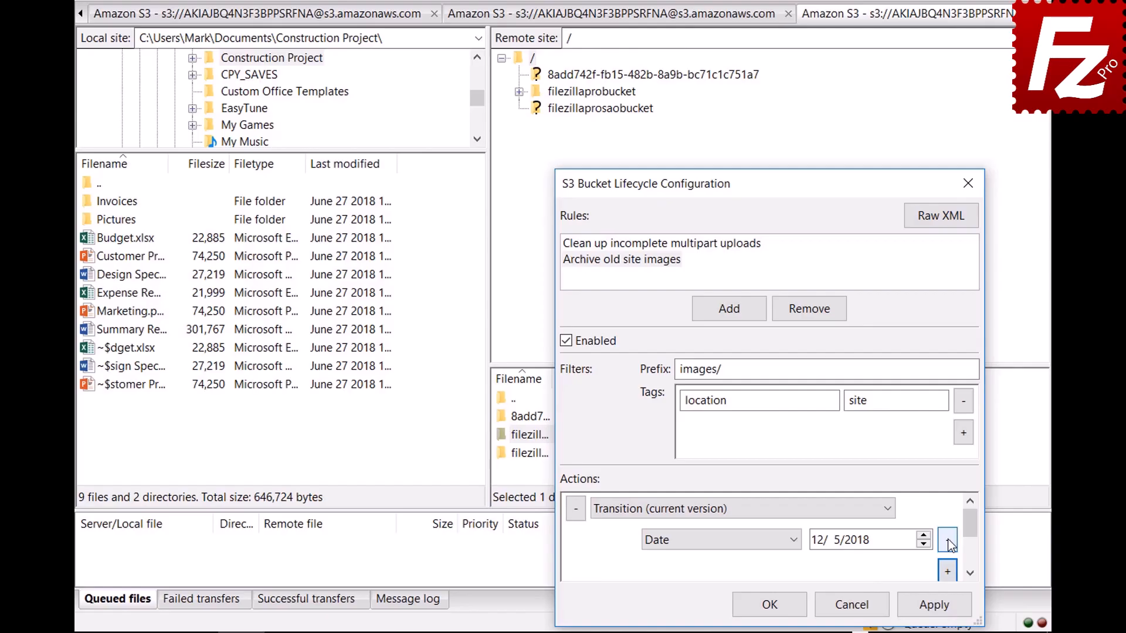
click(795, 541)
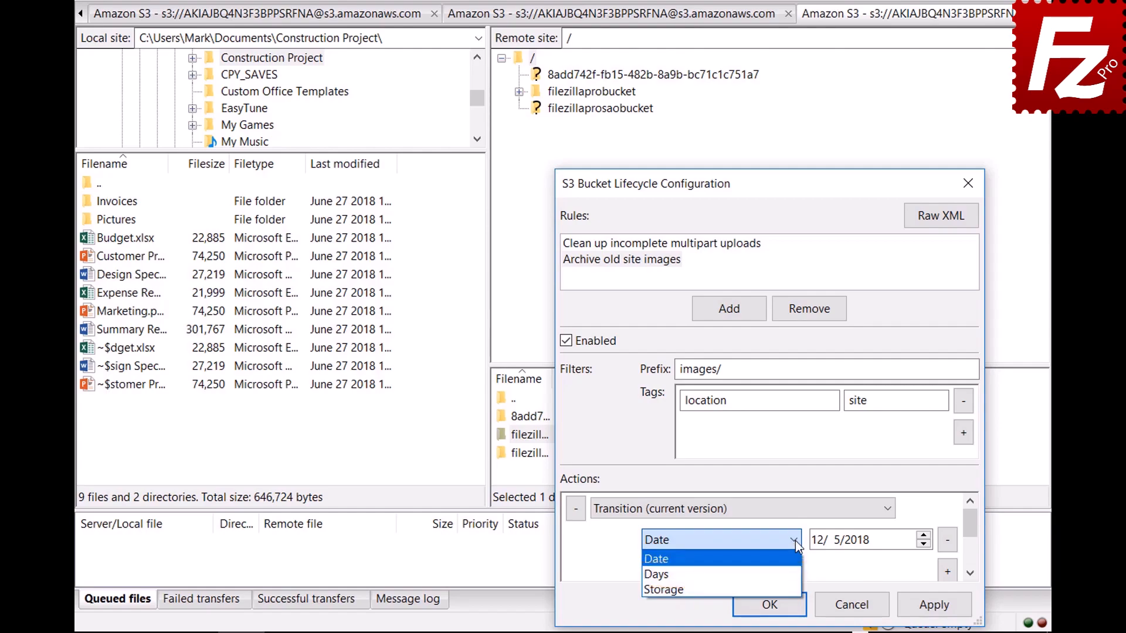
click(798, 575)
click(947, 571)
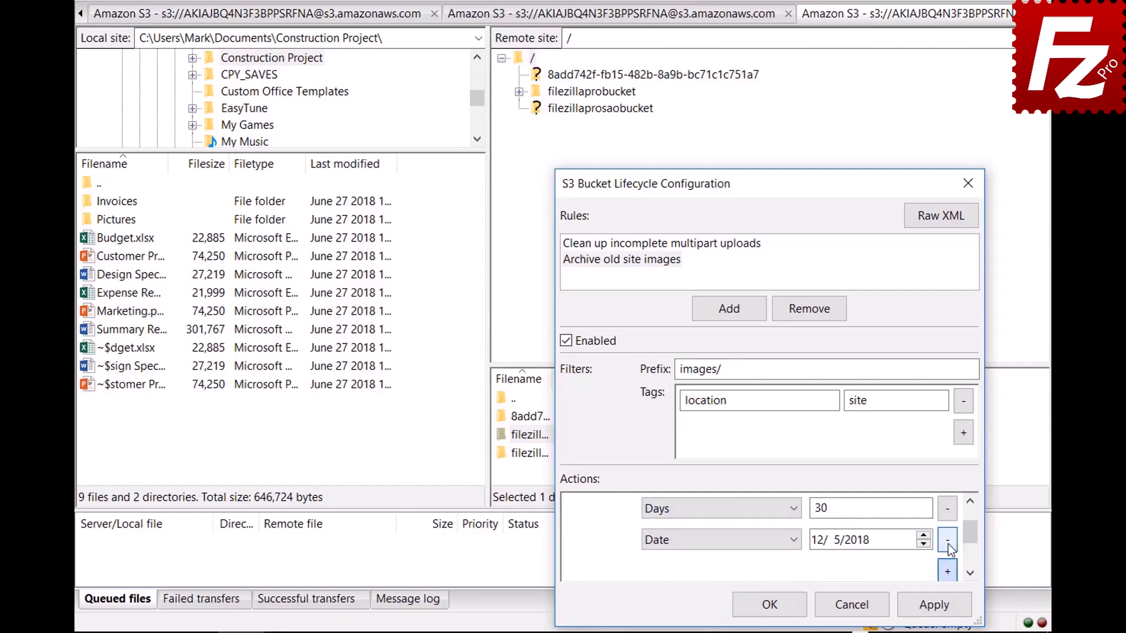
click(716, 539)
click(719, 587)
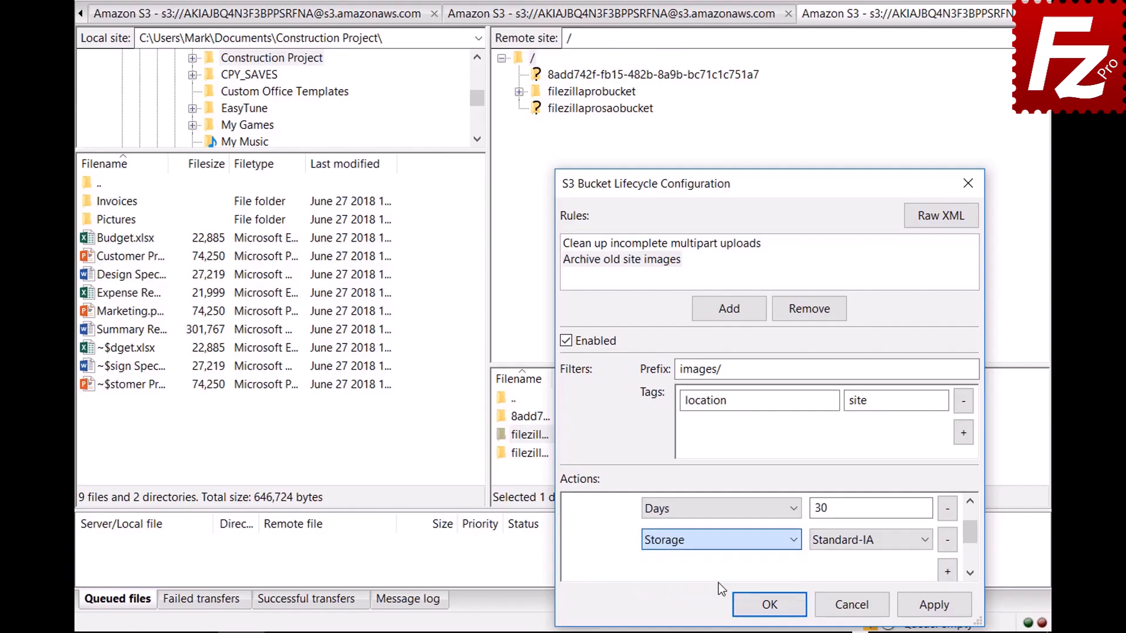
click(846, 546)
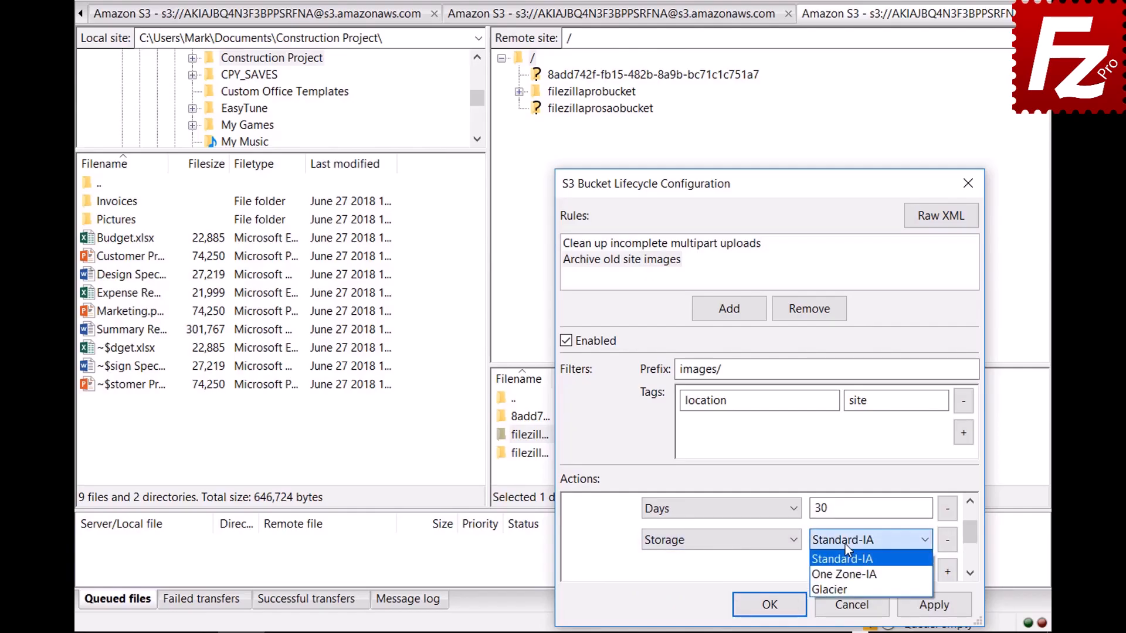
click(846, 584)
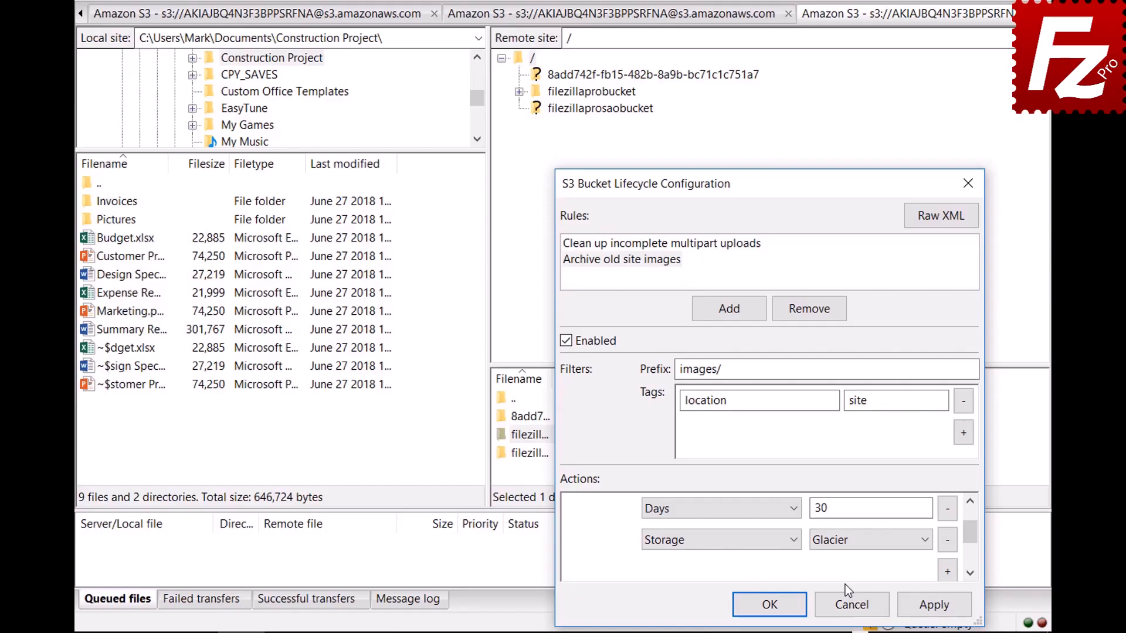
- Save and close the lifecycle configuration, then launch a fresh FileZilla Pro window
click(752, 604)
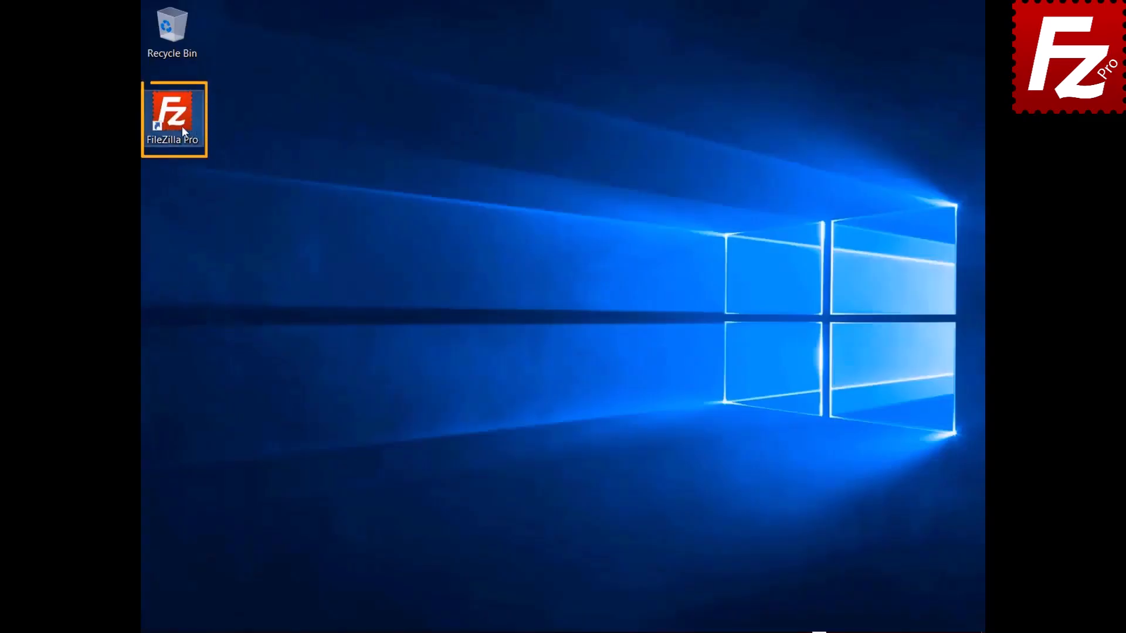
double_click(183, 128)
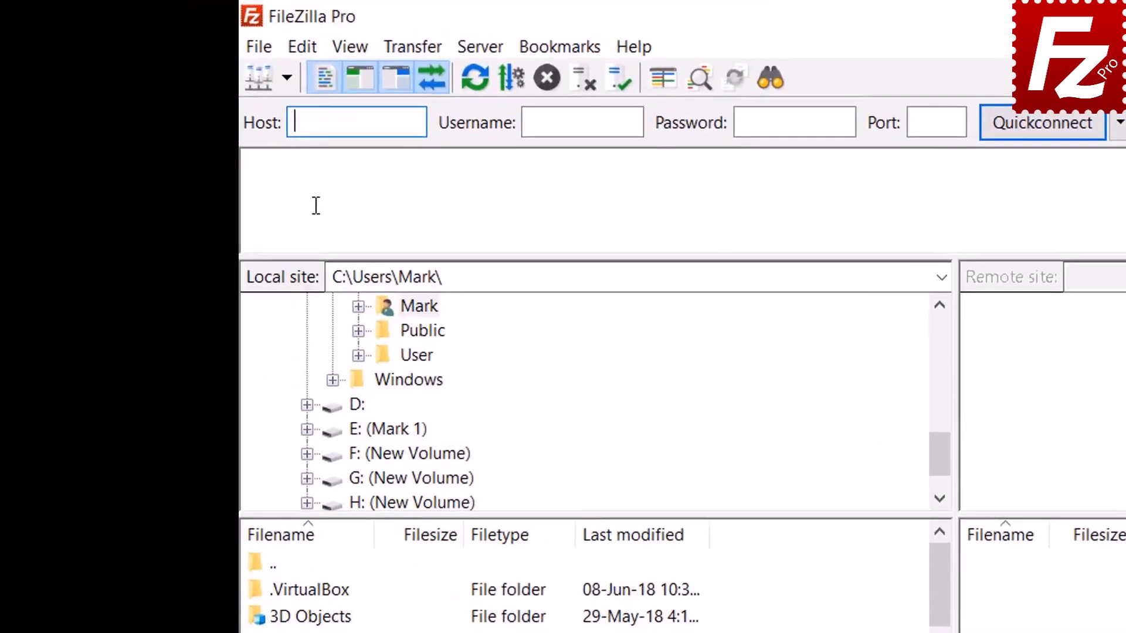
- In the Site Manager, create a new site named 'Azure File Connection' under My Sites
click(262, 52)
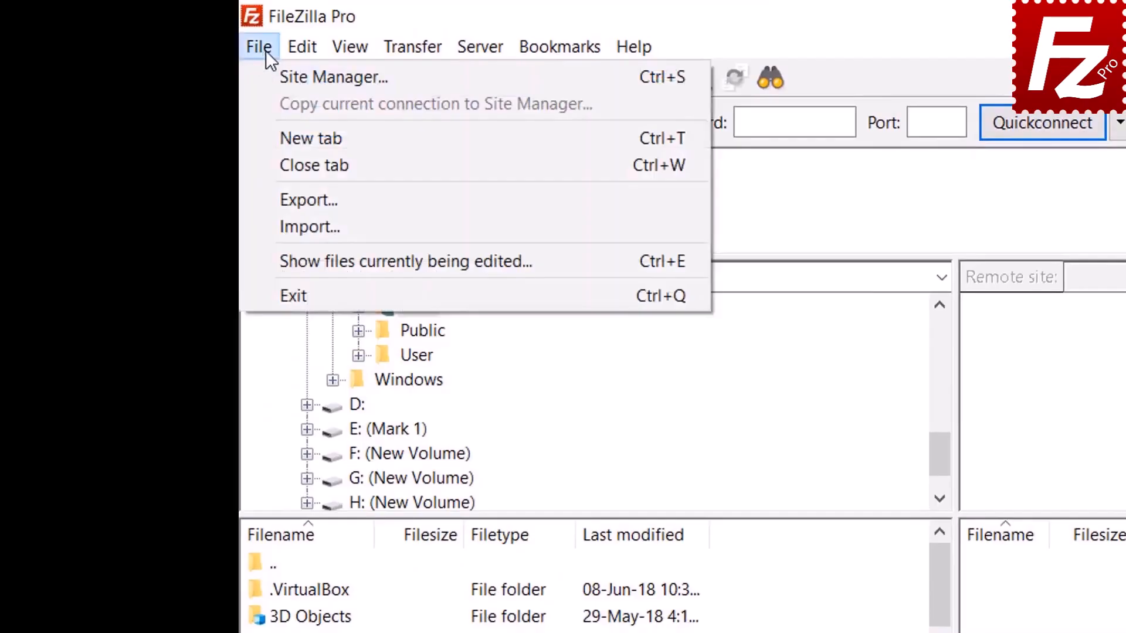
click(283, 76)
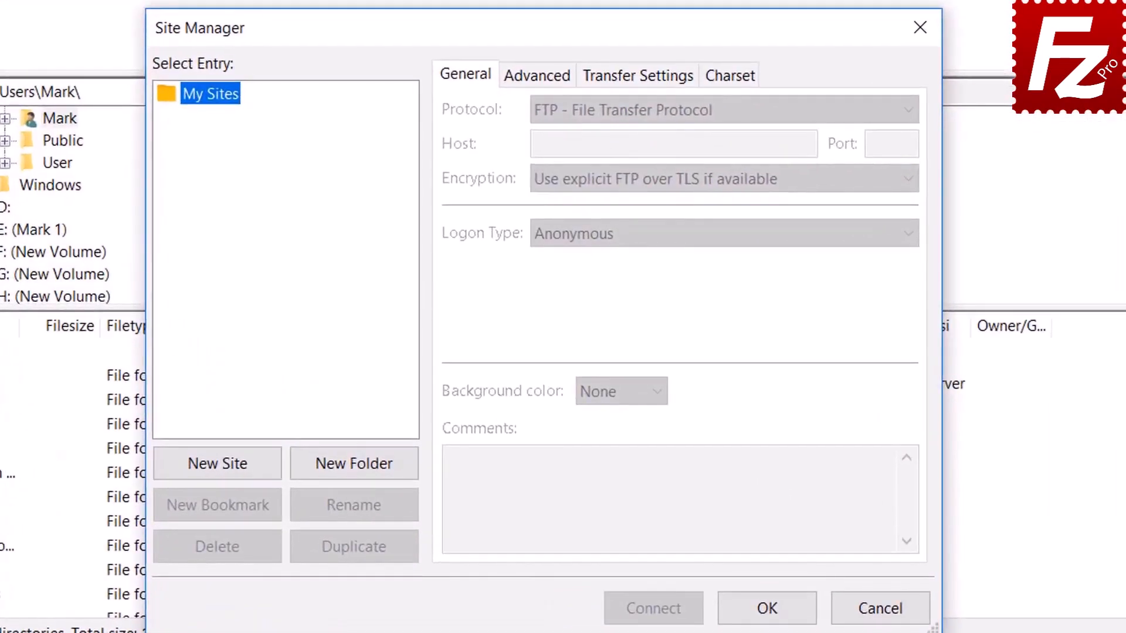
click(222, 465)
text(Az)
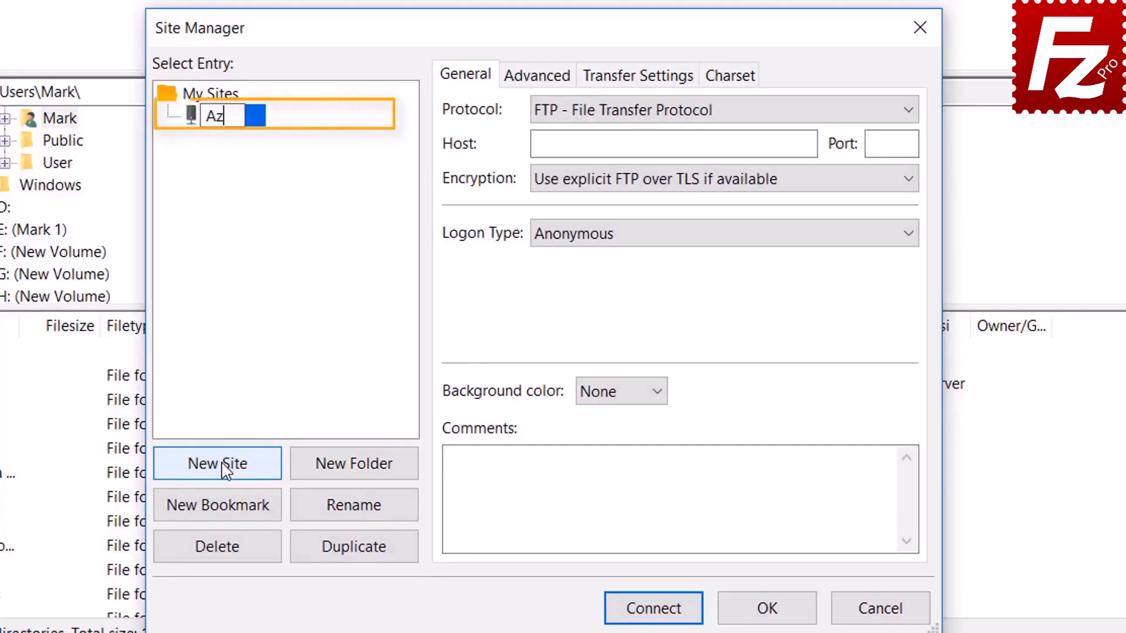
text(ure F)
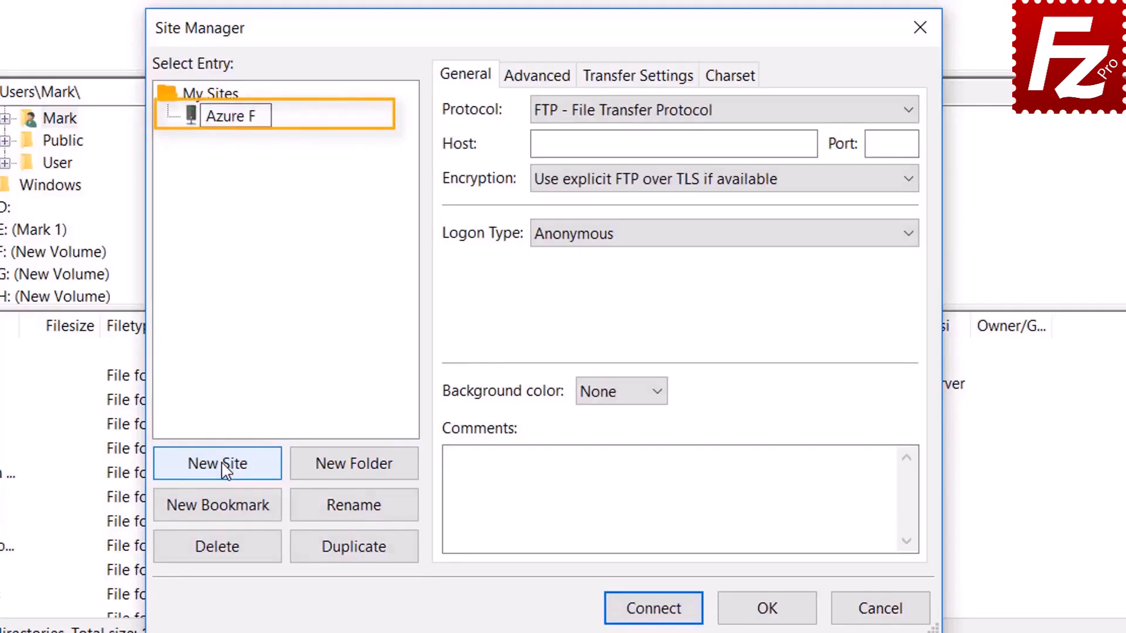
text(ile Con)
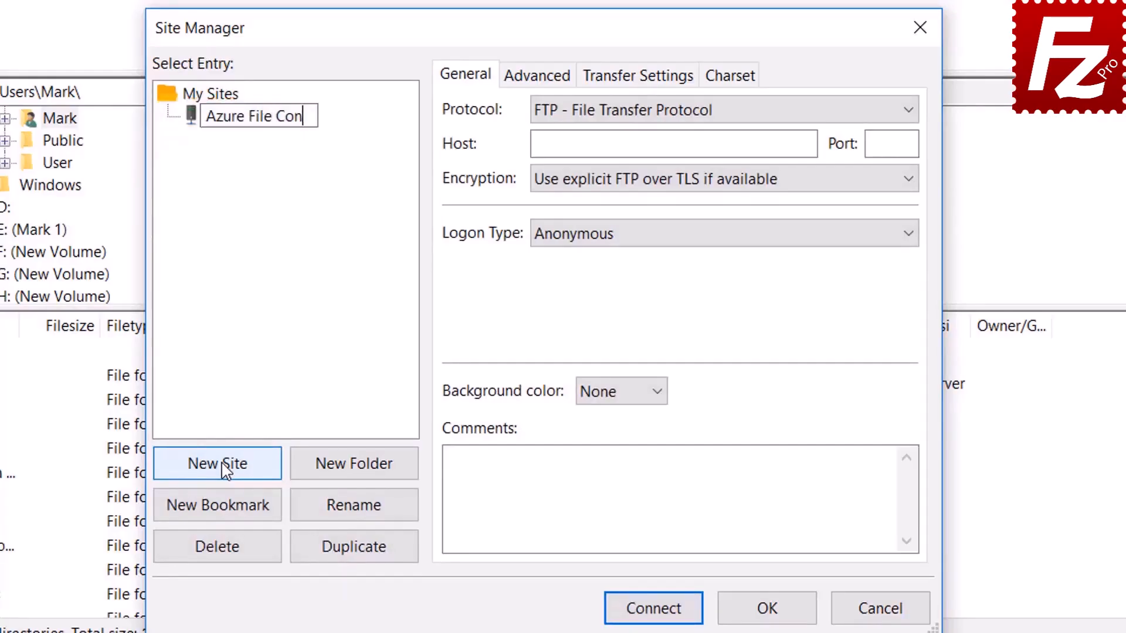
text(nection)
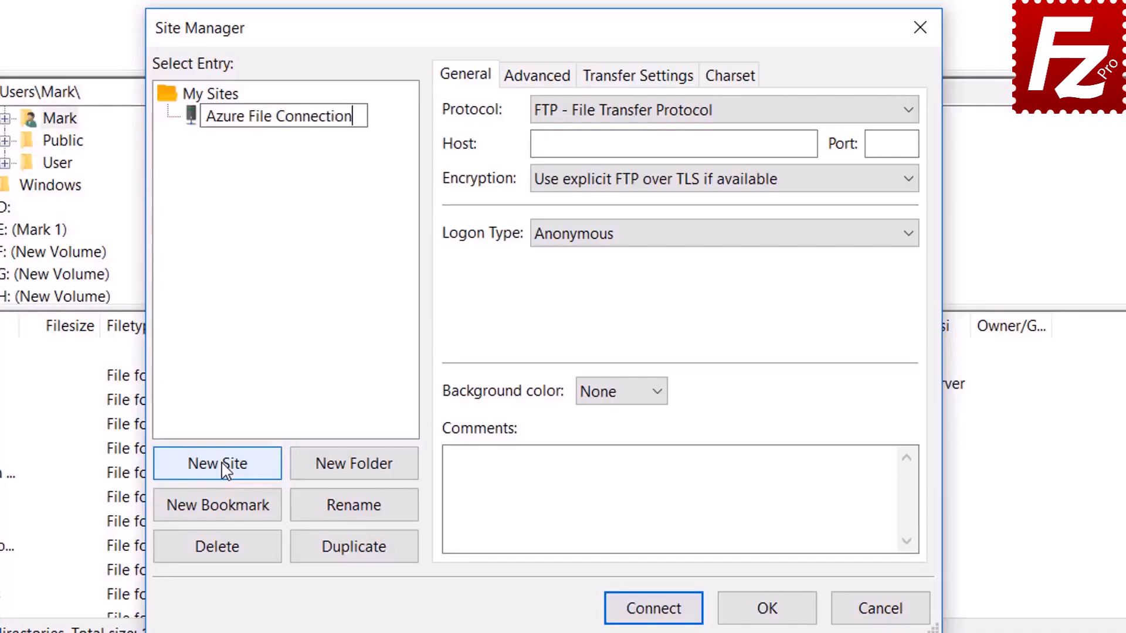
key(Return)
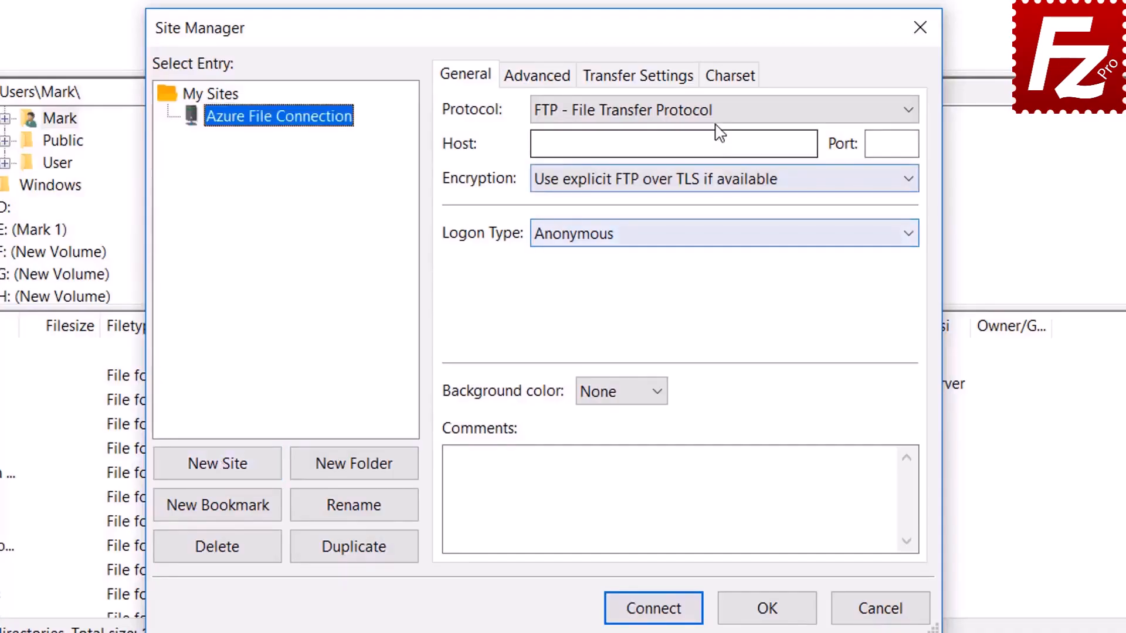
click(718, 113)
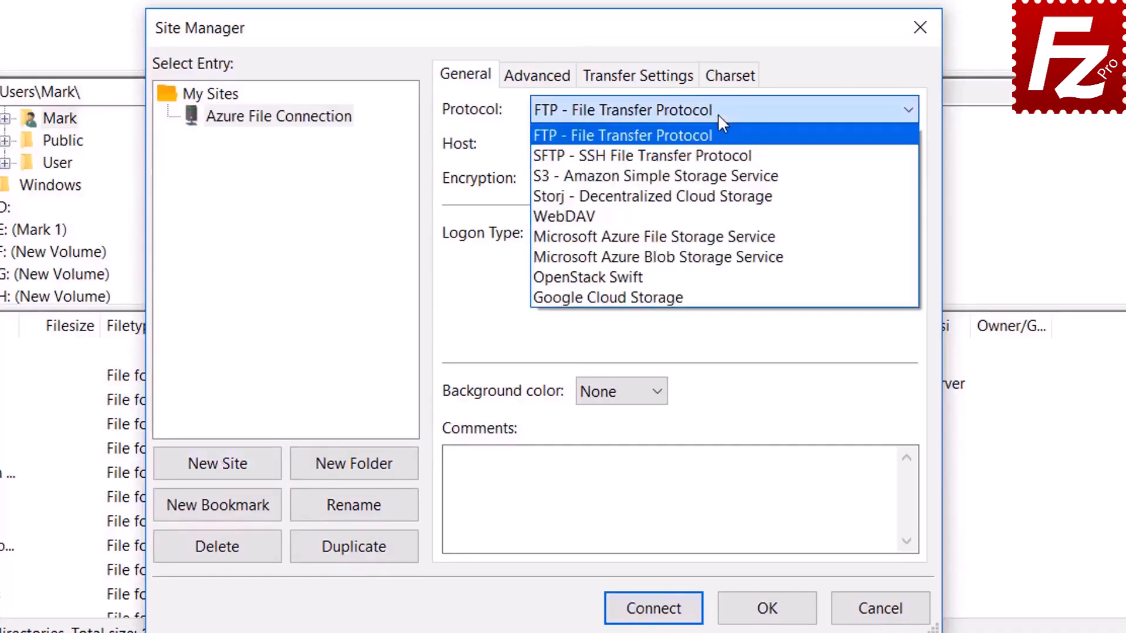
- Set the protocol to Microsoft Azure File Storage Service and enter the storage account name and access key
click(716, 237)
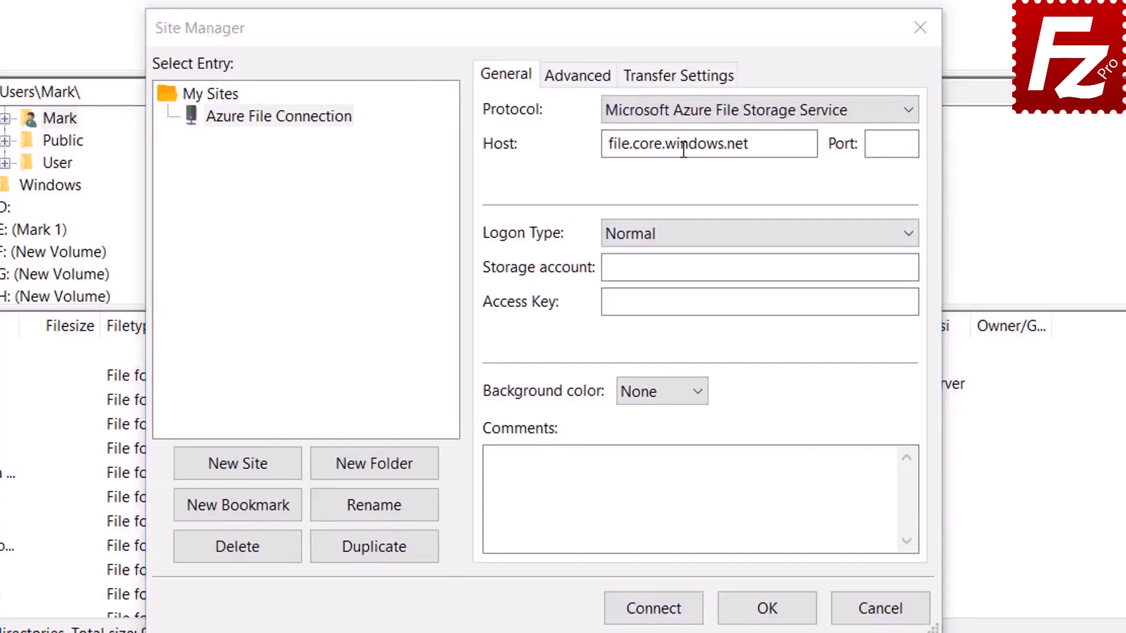
click(687, 118)
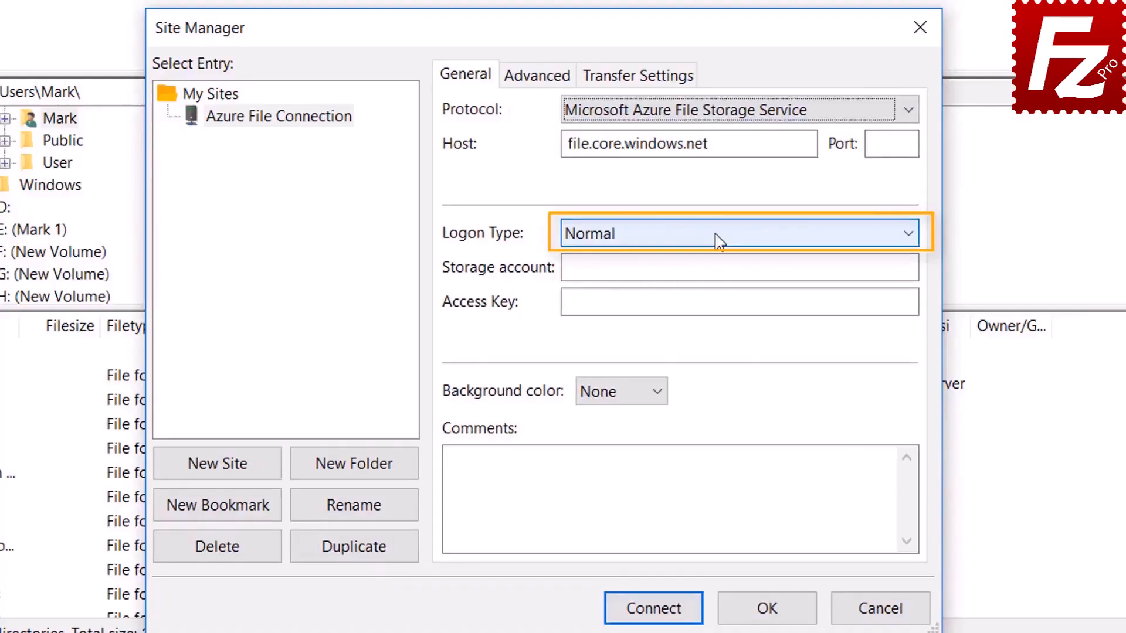
click(701, 267)
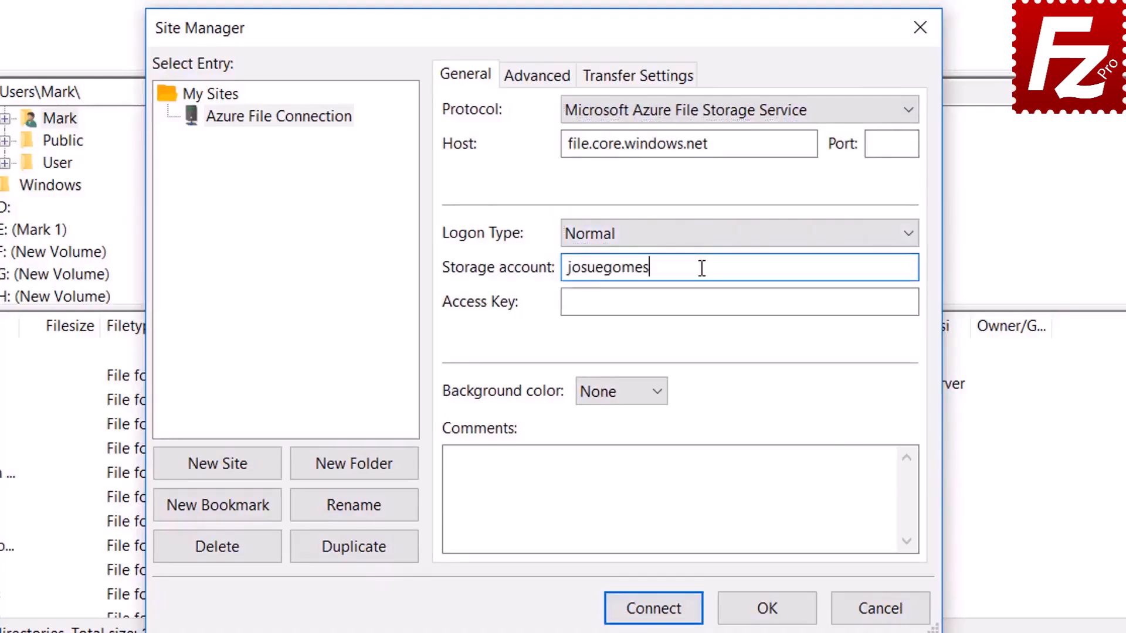
click(618, 304)
key(ctrl+v)
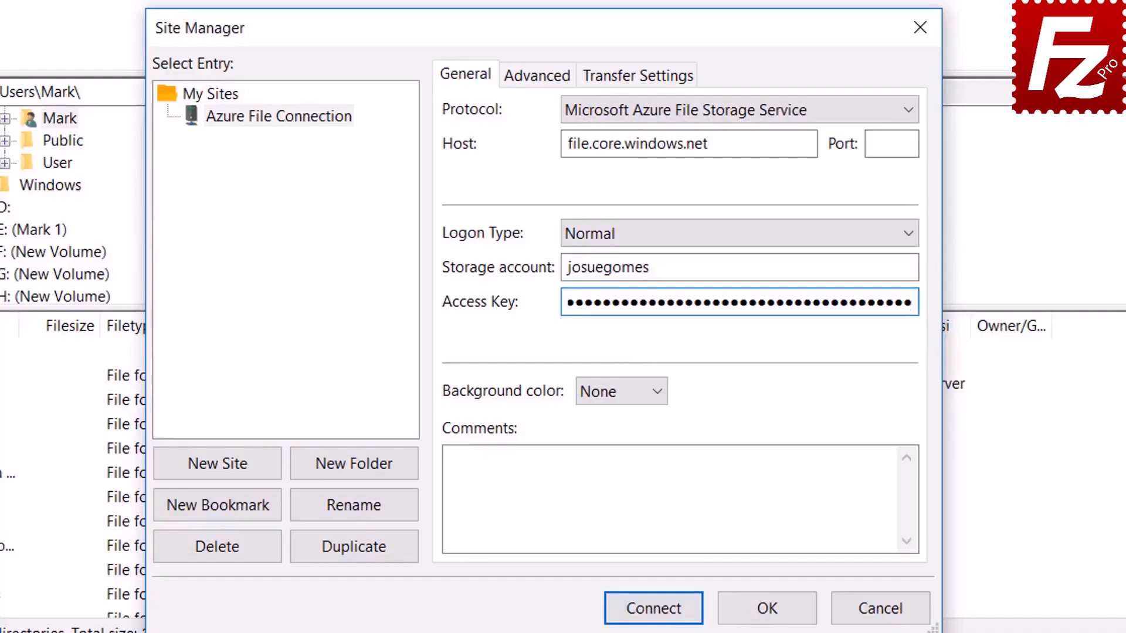
- Connect to the Azure site, always trusting its certificate
click(656, 609)
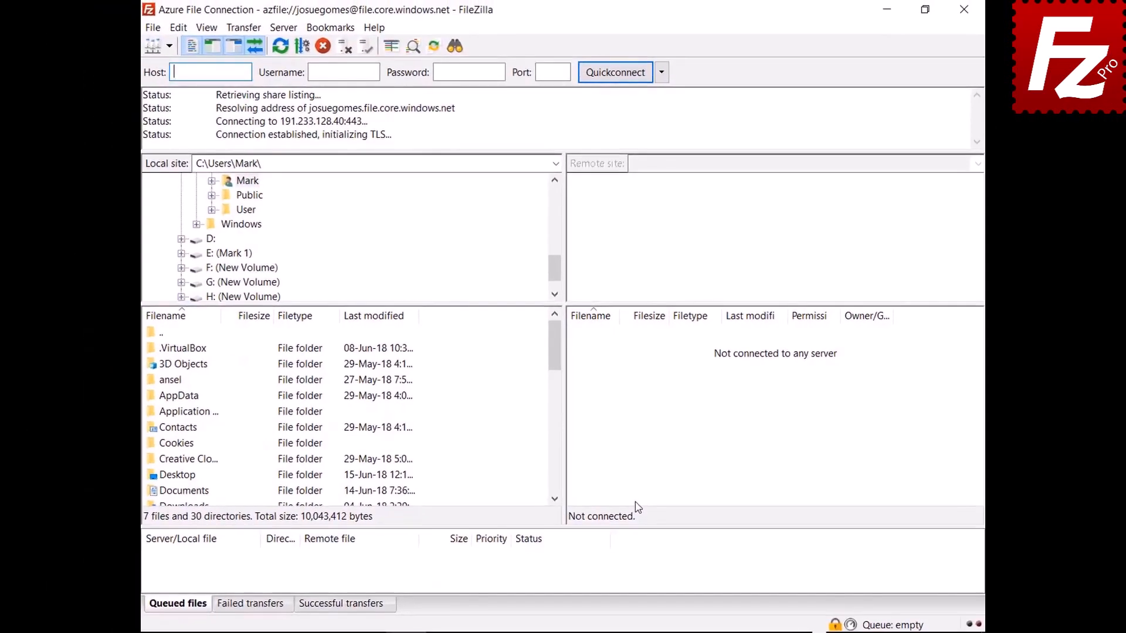
click(550, 524)
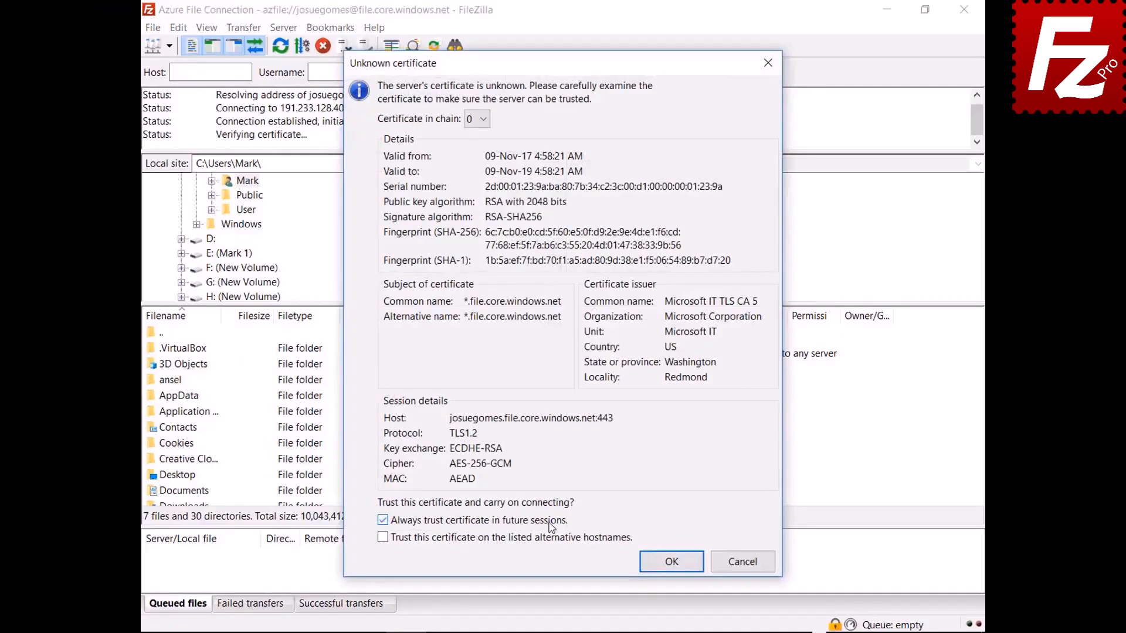
click(671, 561)
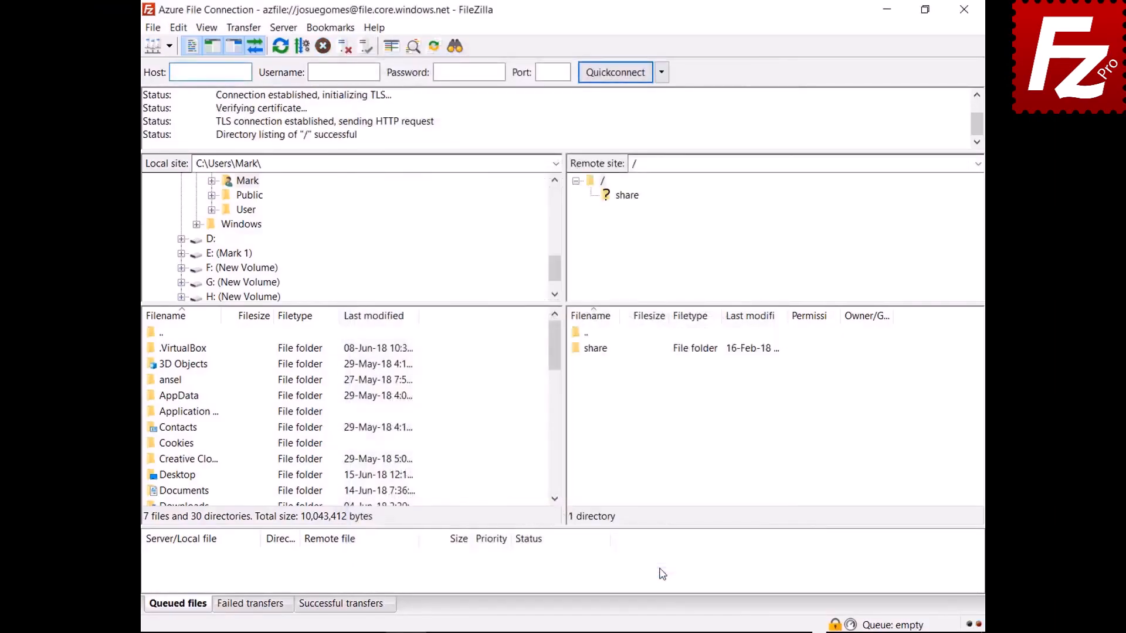
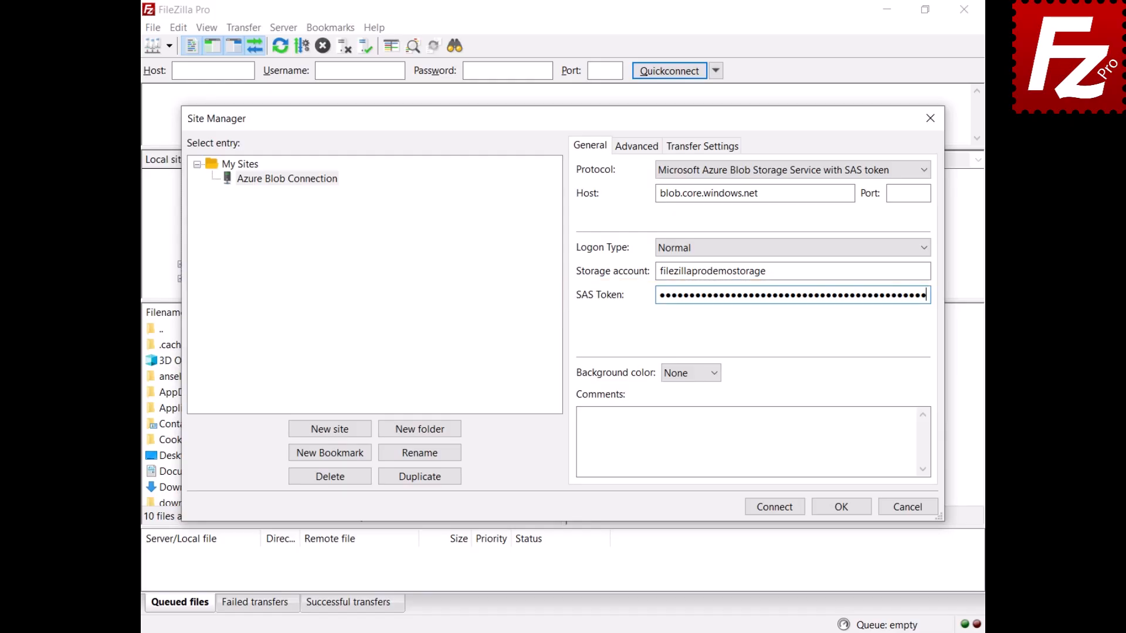
- Set a default remote directory for the Azure Blob site and connect to the storage account
click(637, 148)
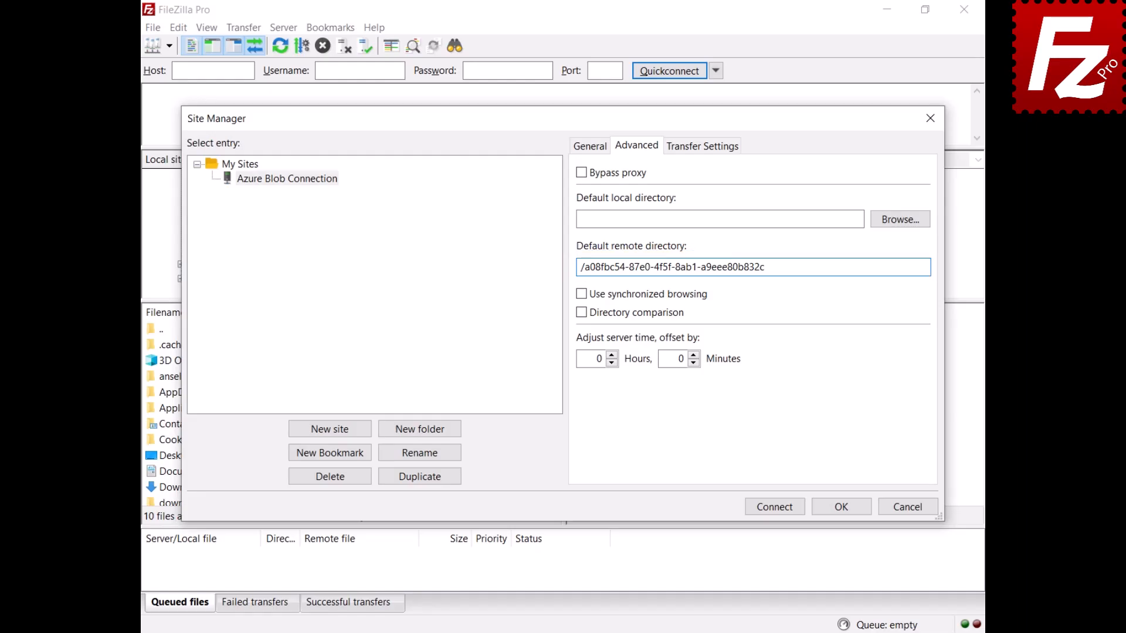
click(775, 508)
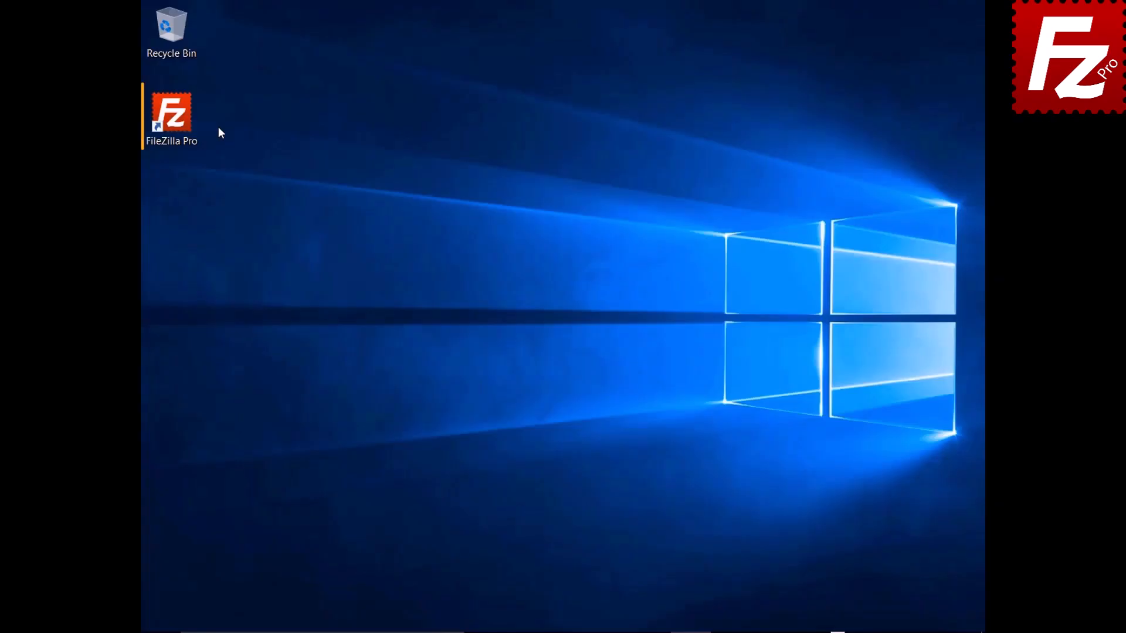
- Launch FileZilla Pro and add a new site named 'Google Drive' in the Site Manager
double_click(171, 117)
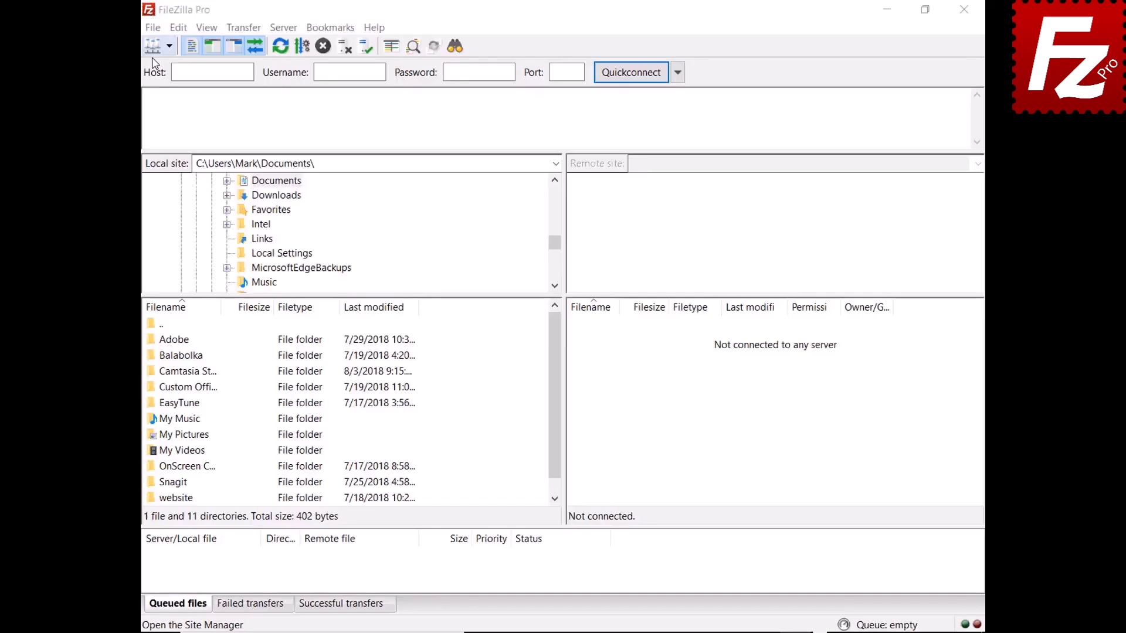
click(154, 27)
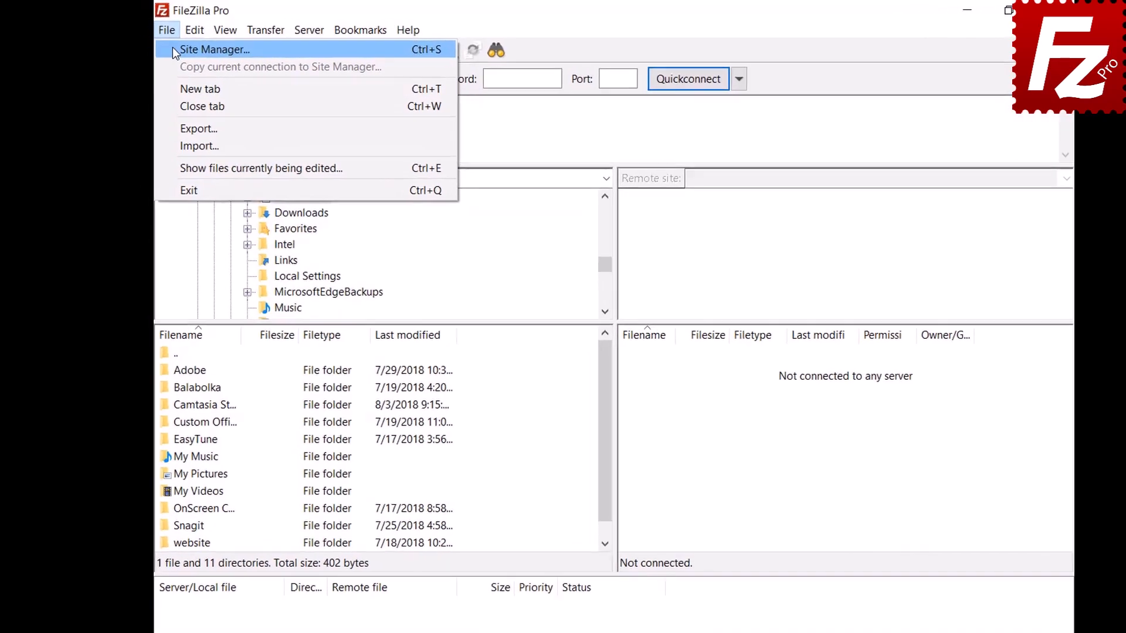
click(172, 50)
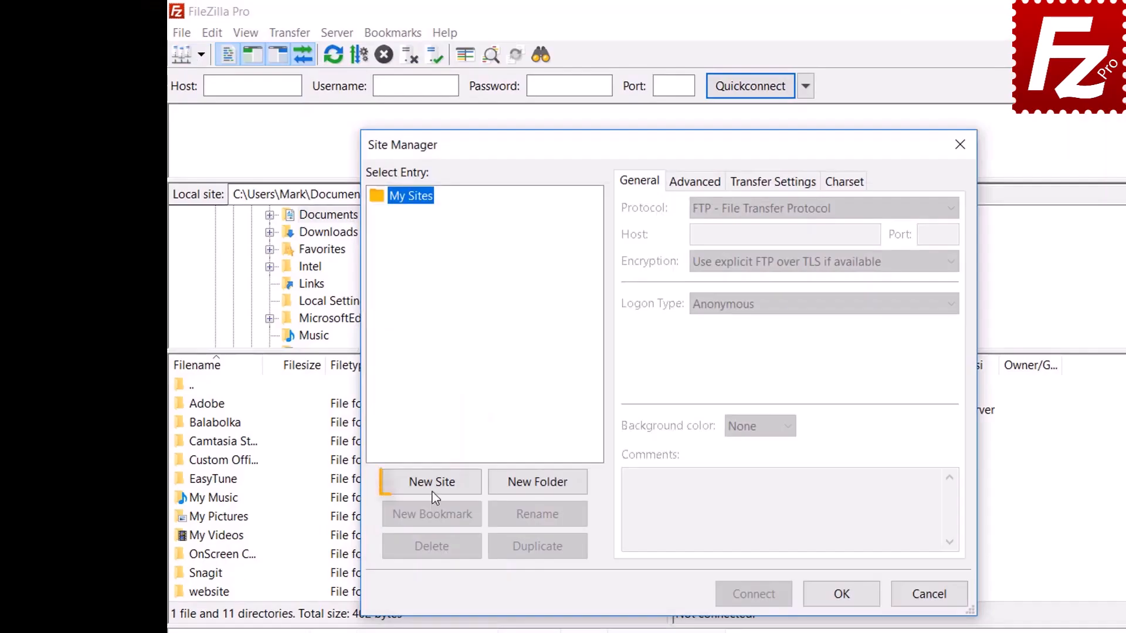
click(431, 484)
text(Google Drive)
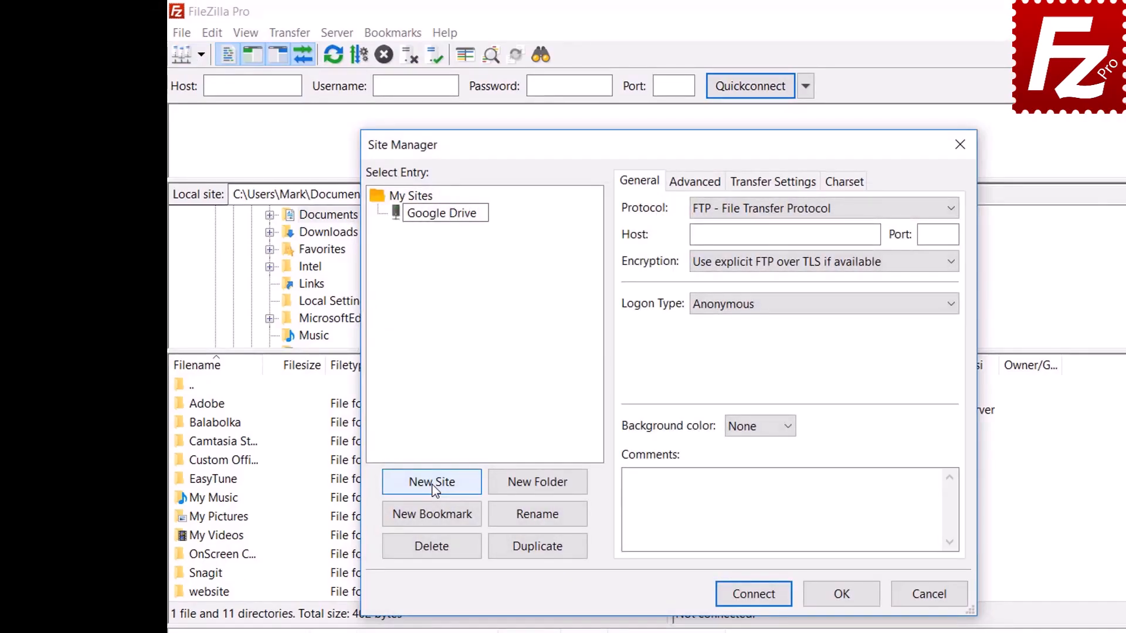
- Set the protocol to Google Drive, enter the Google account e-mail, and connect
click(776, 216)
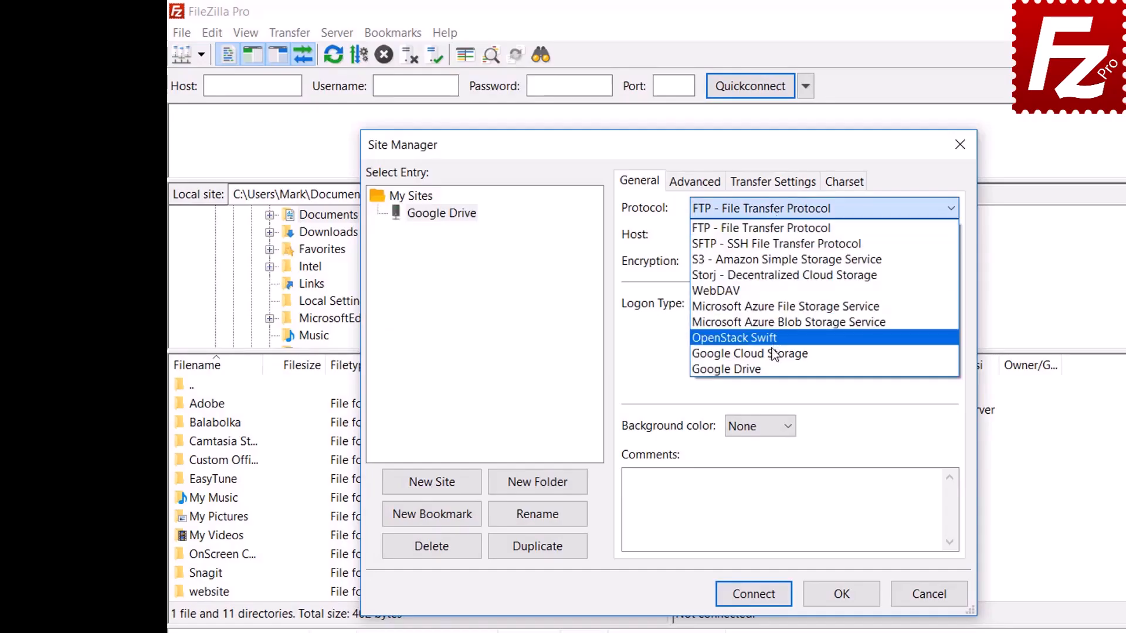
click(772, 367)
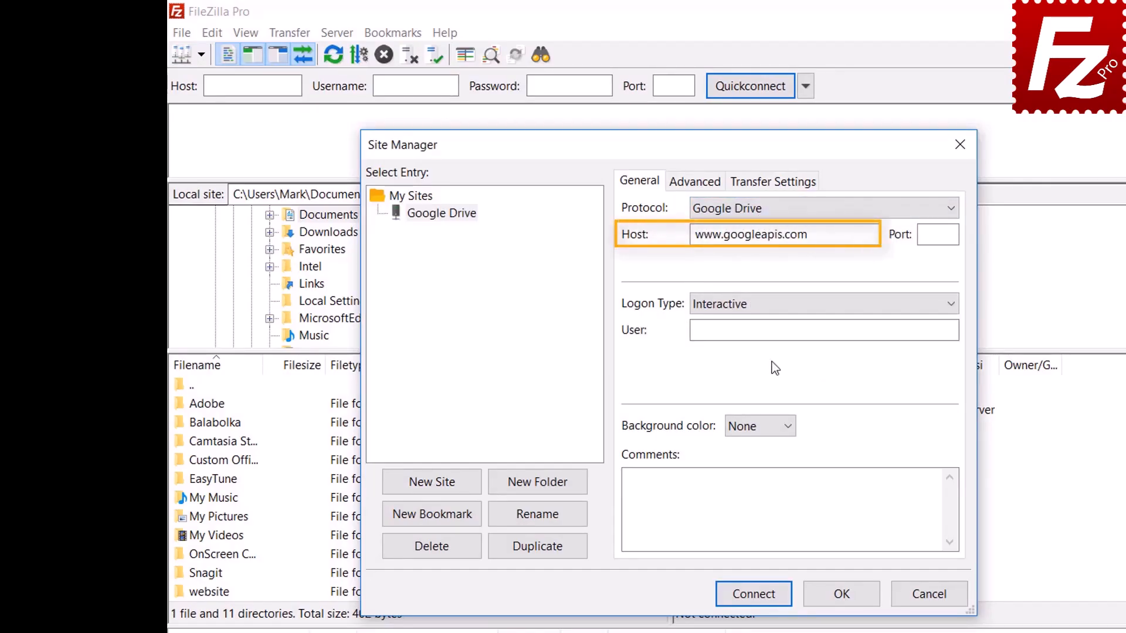
click(850, 327)
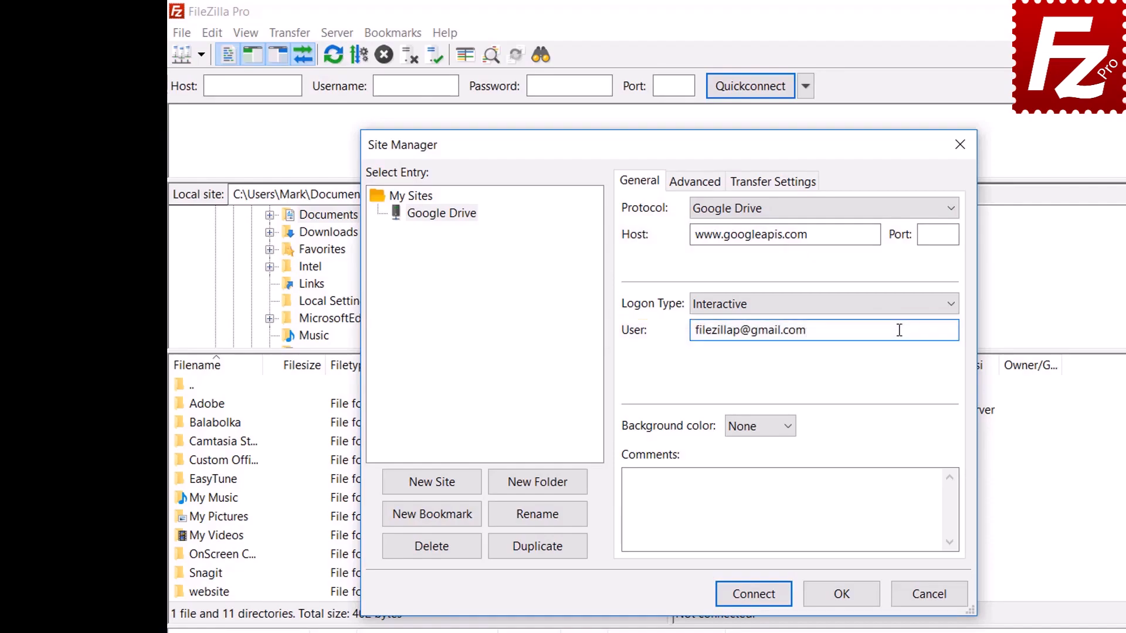
click(753, 593)
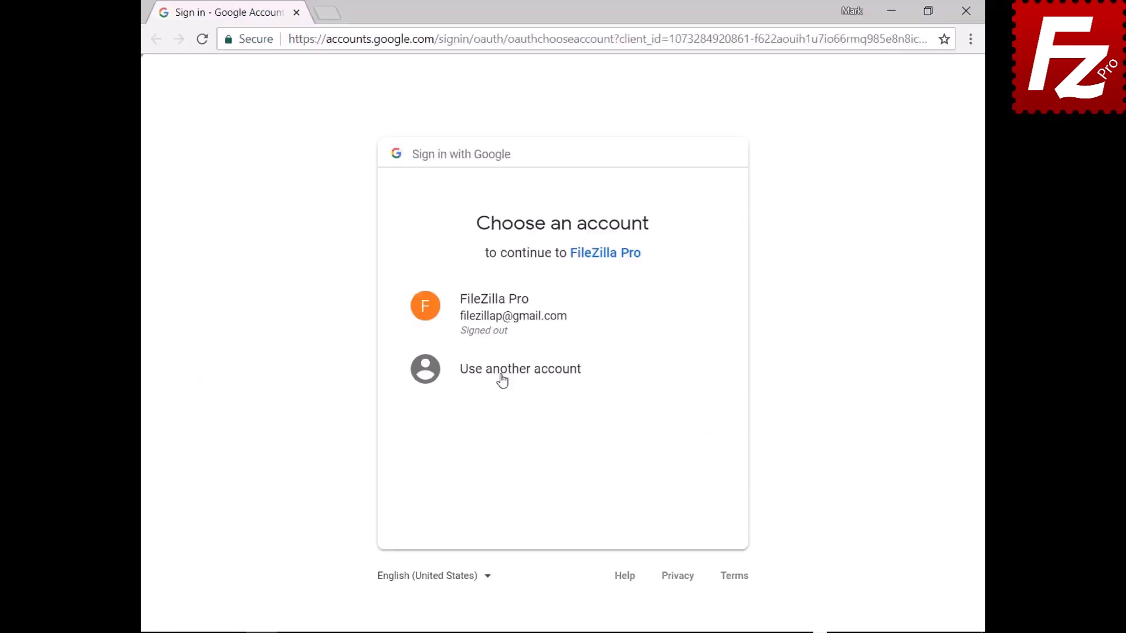
- Sign in with the existing Google account, allow FileZilla Pro access, and close the browser
click(498, 326)
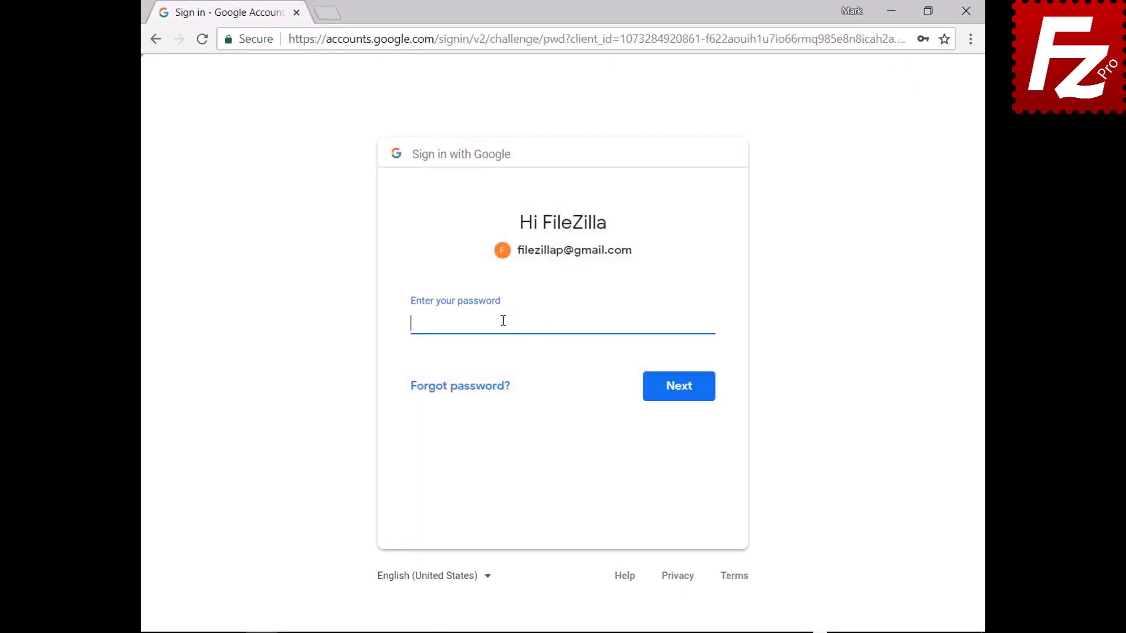
key(ctrl+v)
click(680, 395)
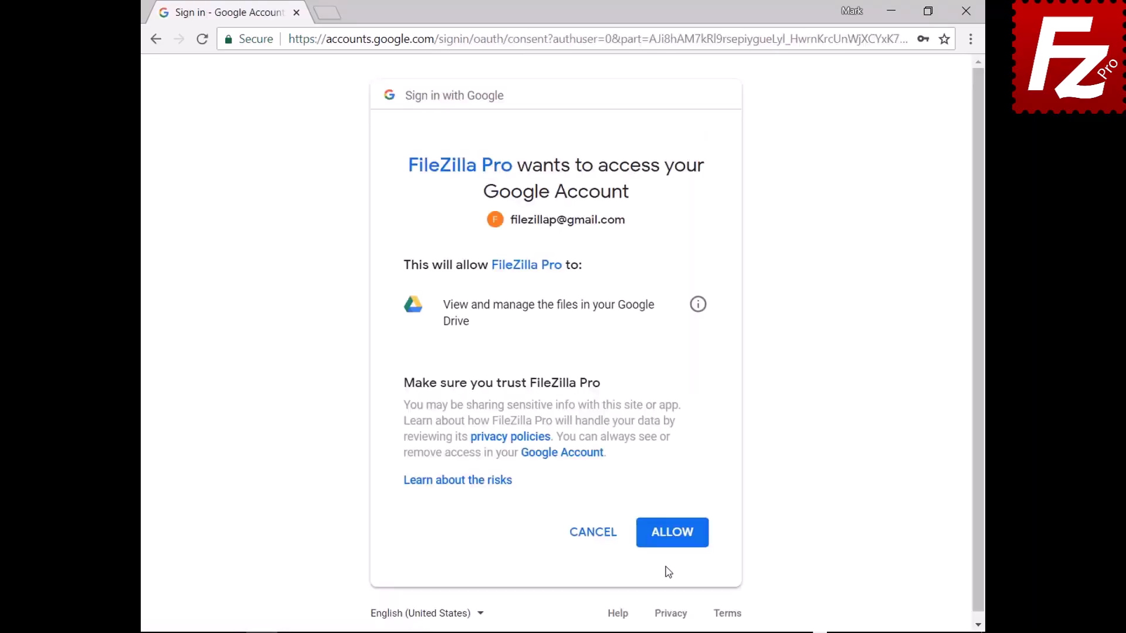
click(675, 534)
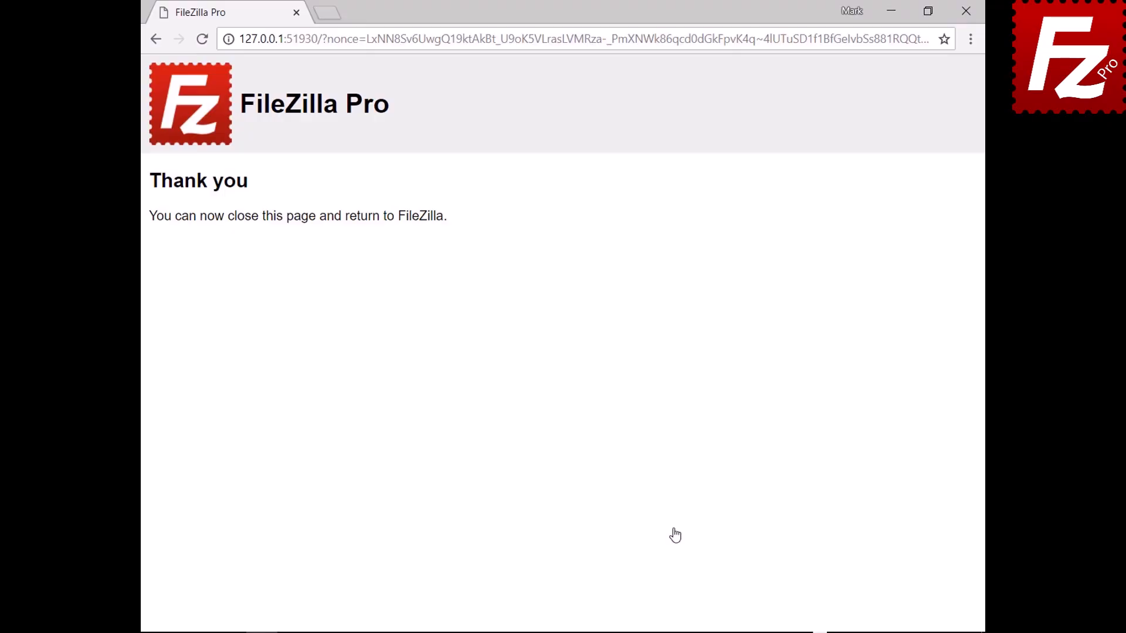
click(965, 12)
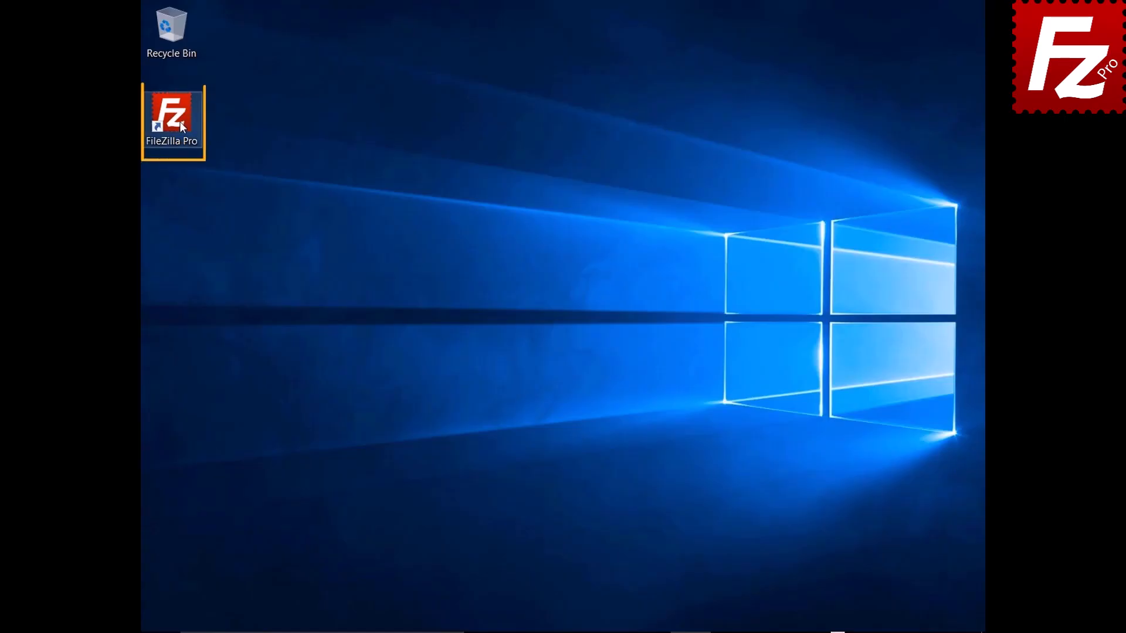
- Relaunch FileZilla Pro and connect to the saved Google Drive site
double_click(178, 122)
click(118, 26)
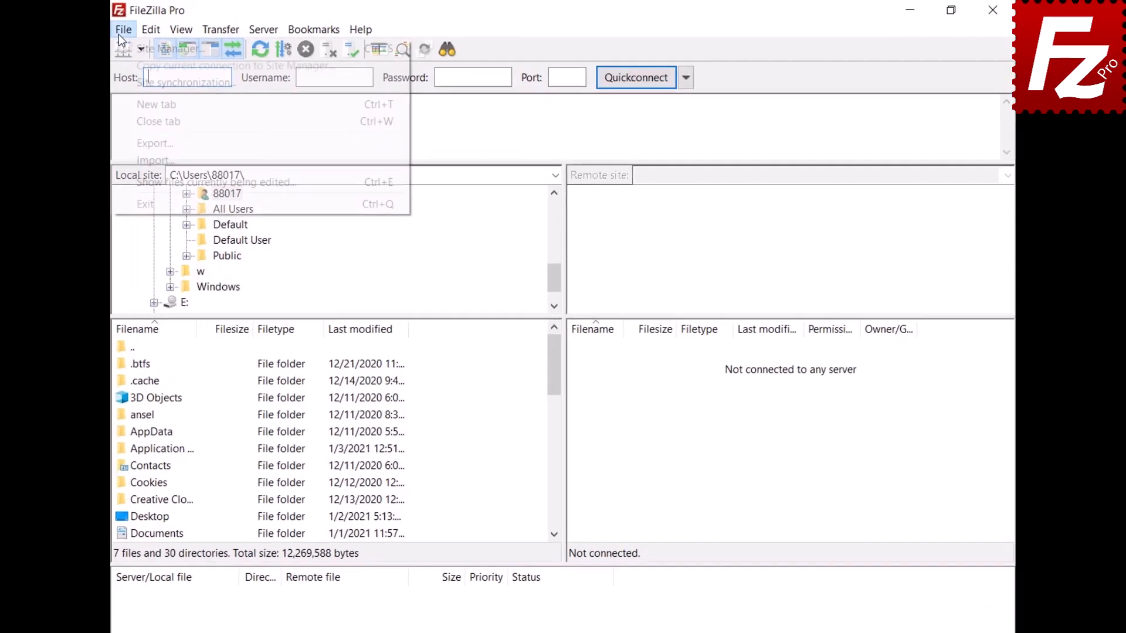
click(80, 52)
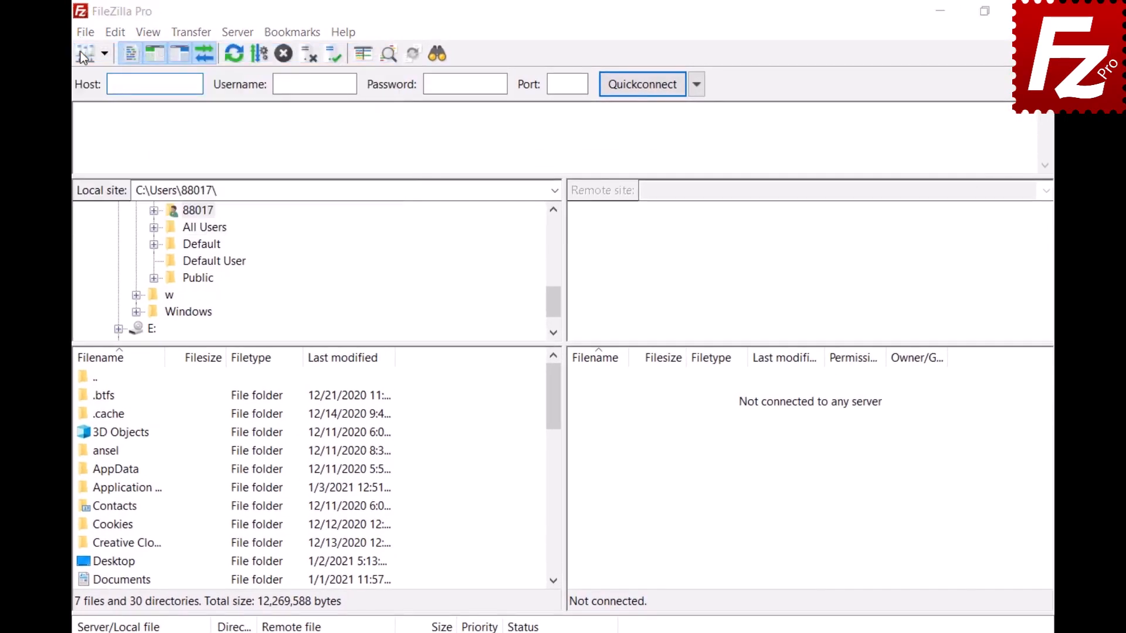
click(768, 576)
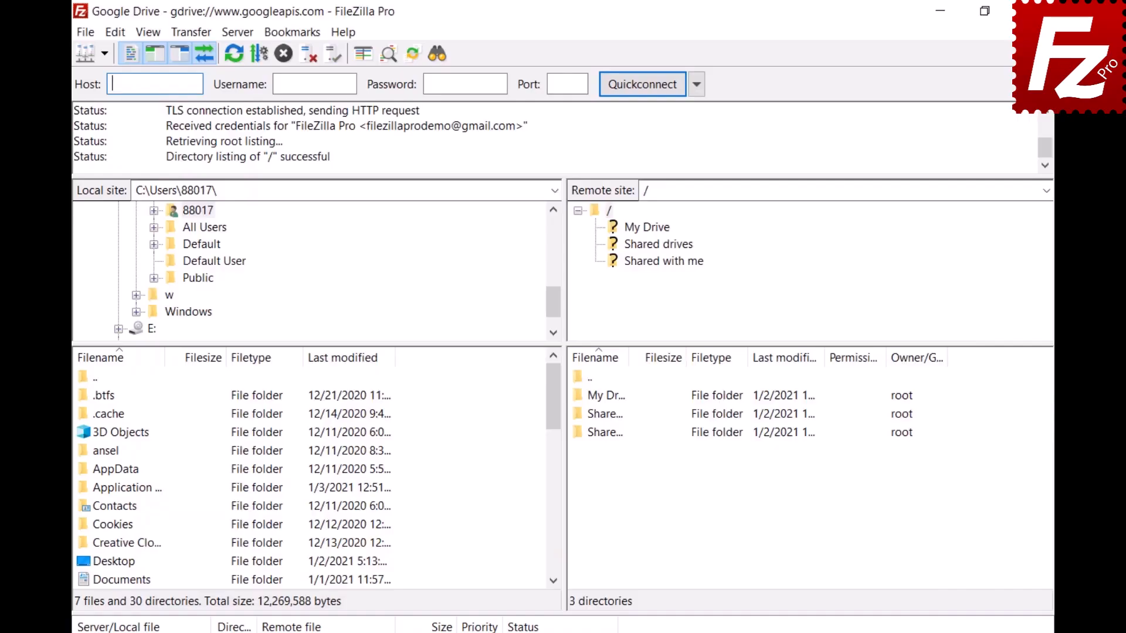
- Open the Share settings for Audio.ogg in My Drive/Construction Project
click(645, 227)
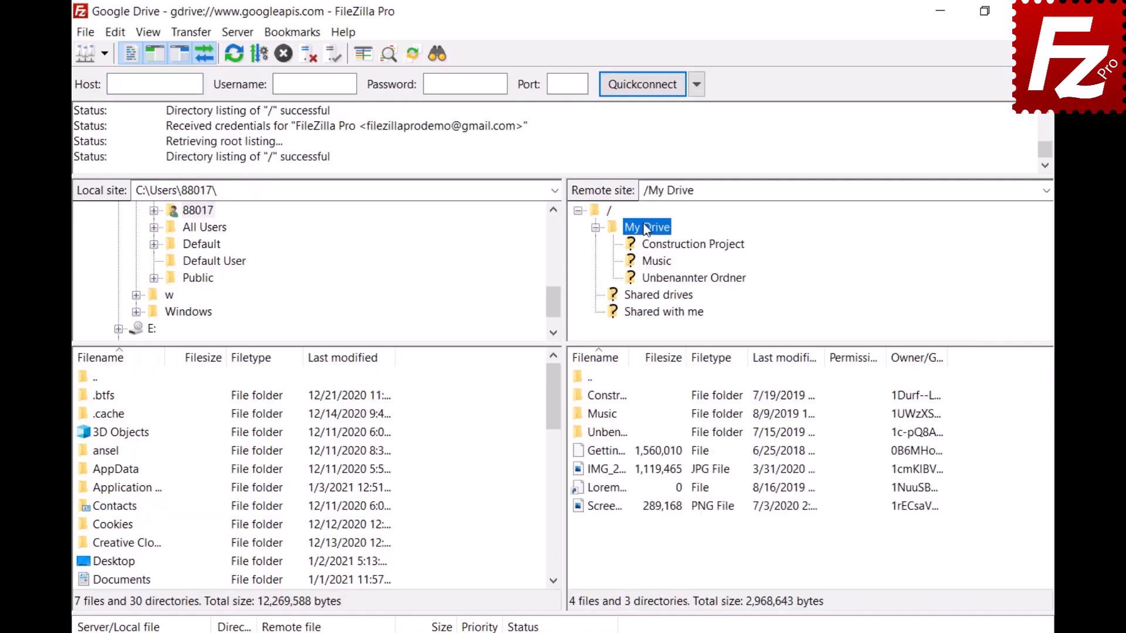
click(660, 245)
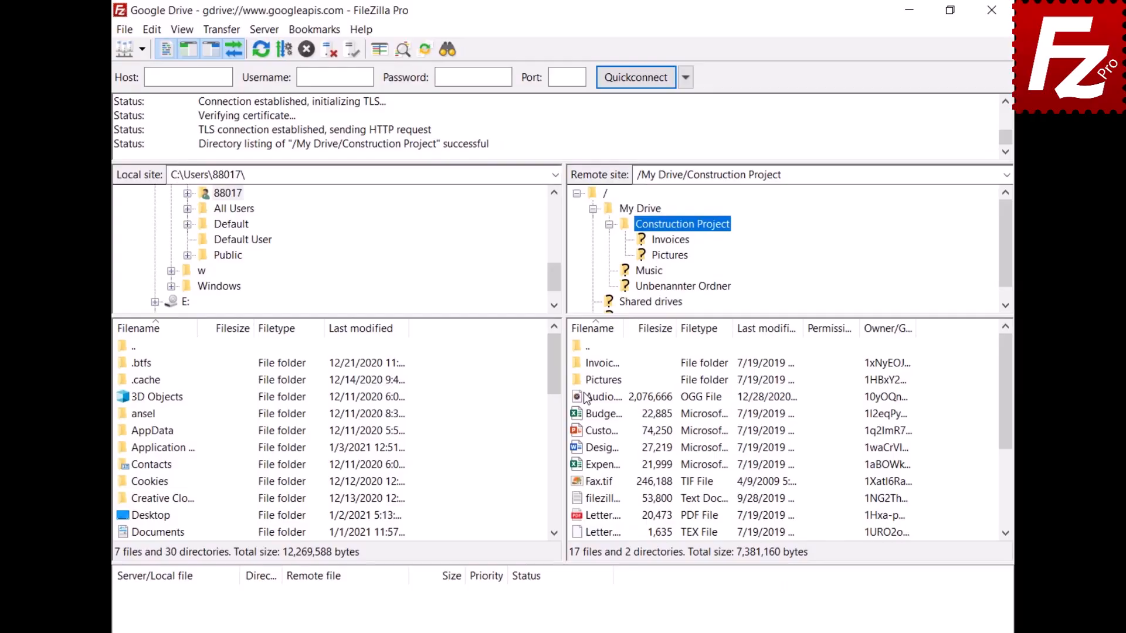
click(587, 432)
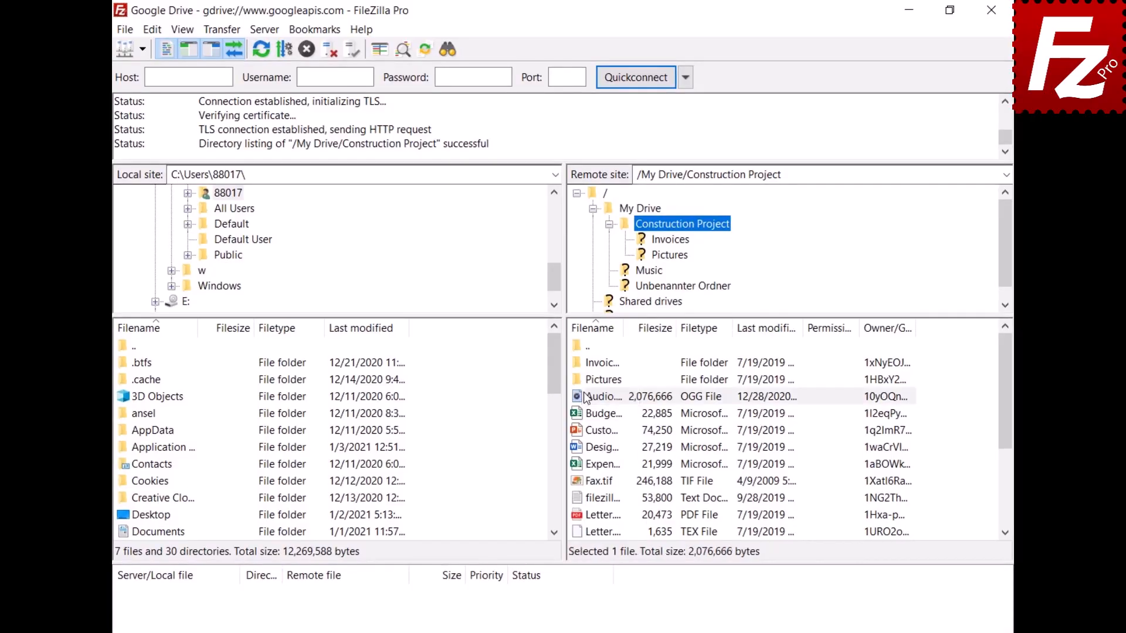
right_click(587, 432)
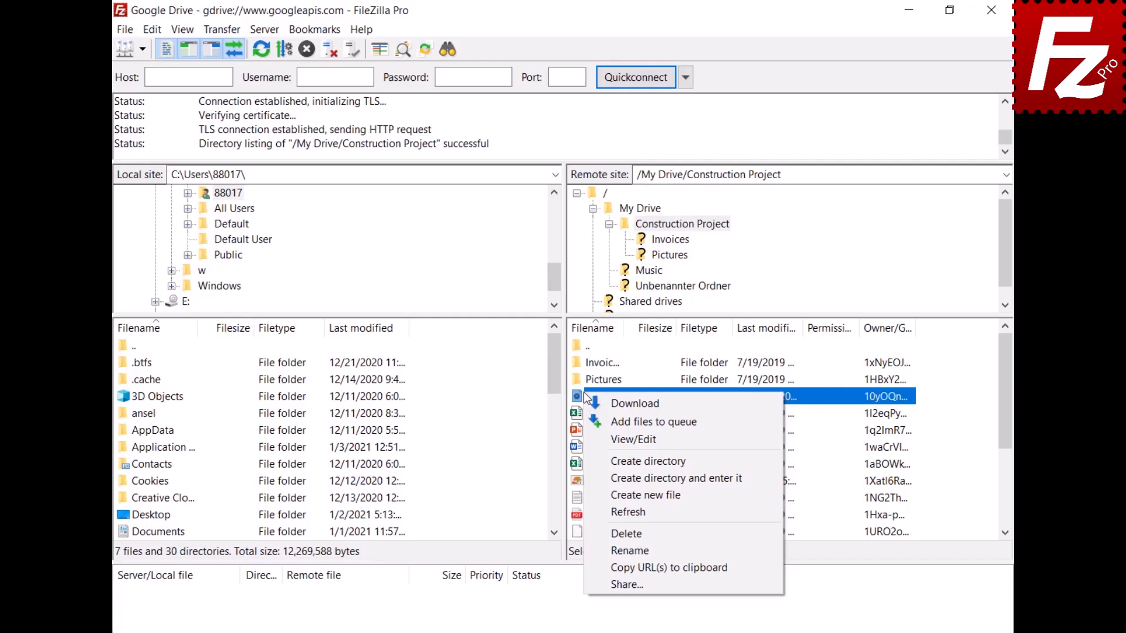
click(616, 584)
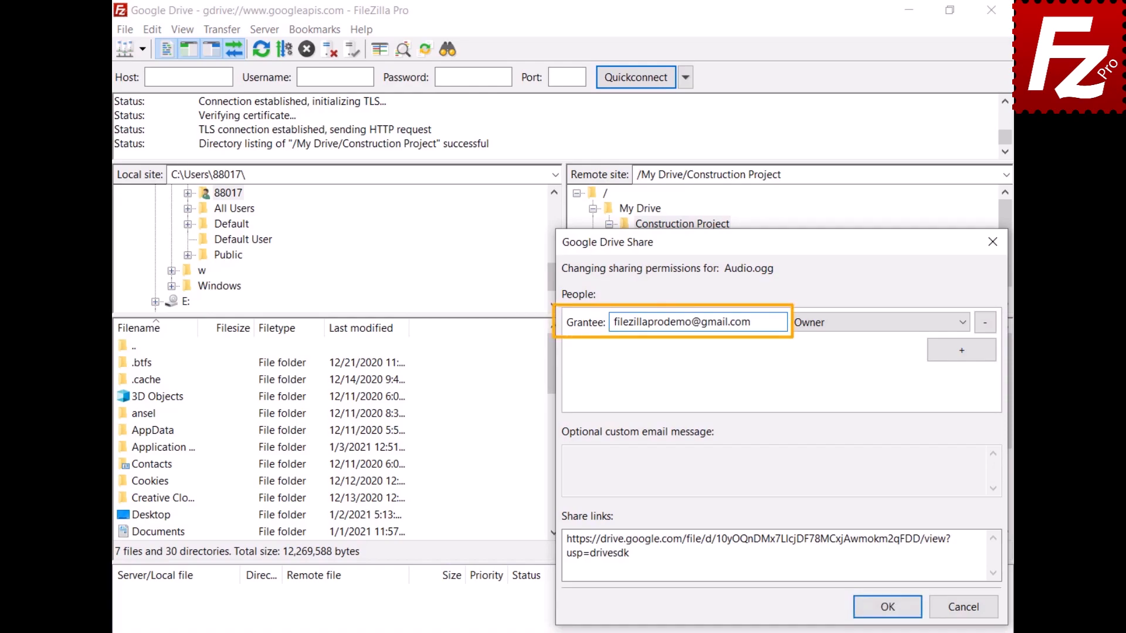
- Add a collaborator to Audio.ogg with Can Comment permission and message 'Shared with FileZilla Pro'
click(961, 350)
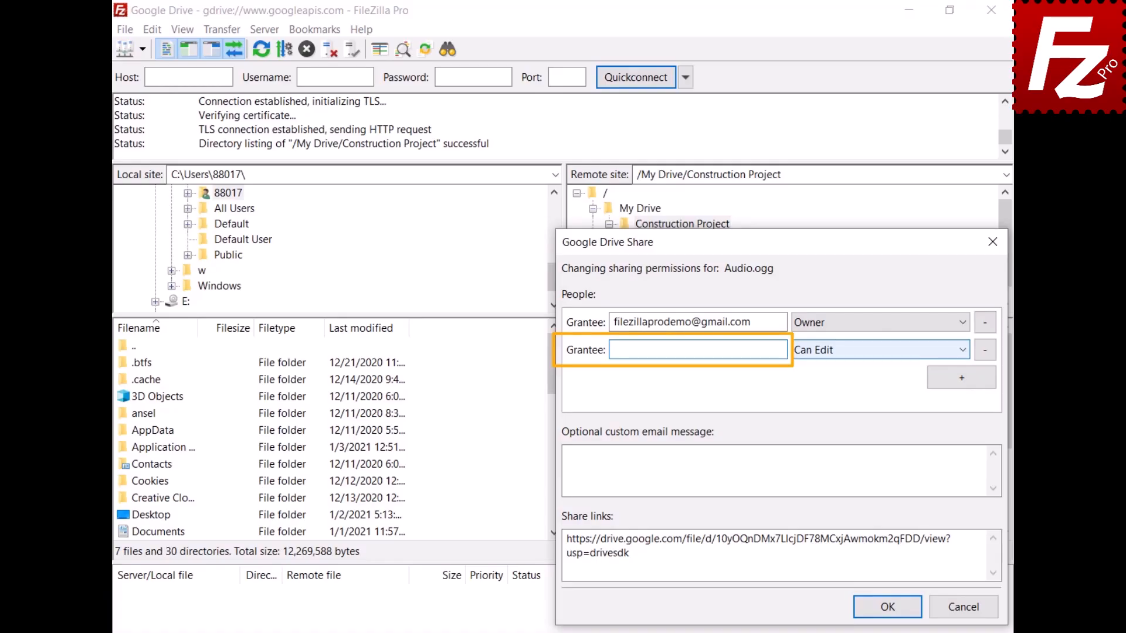
key(ctrl+v)
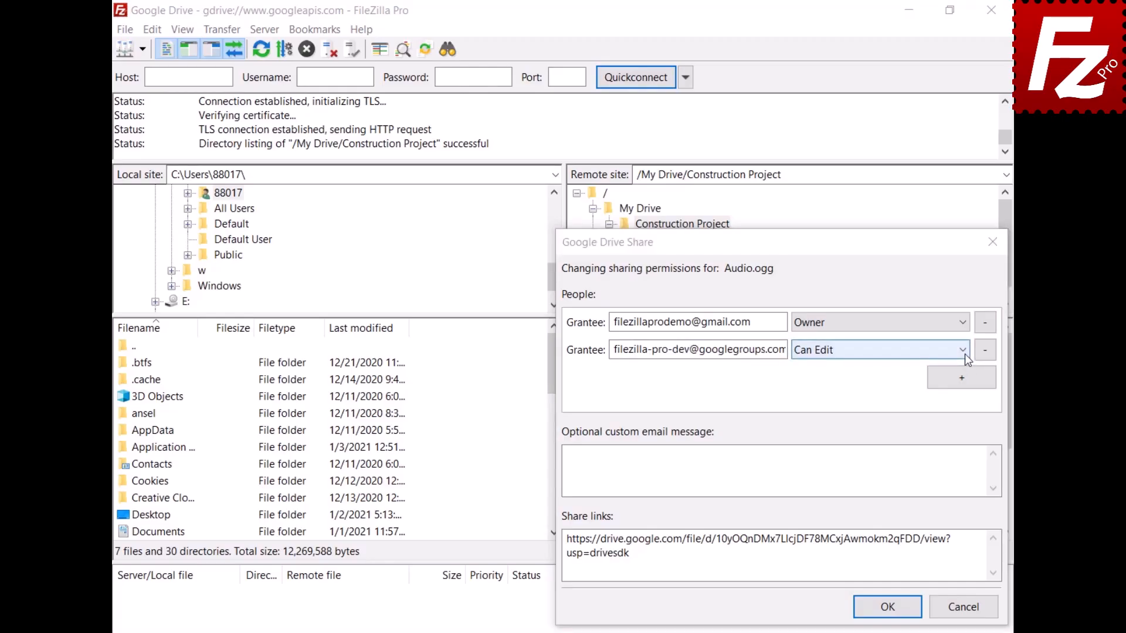
click(963, 351)
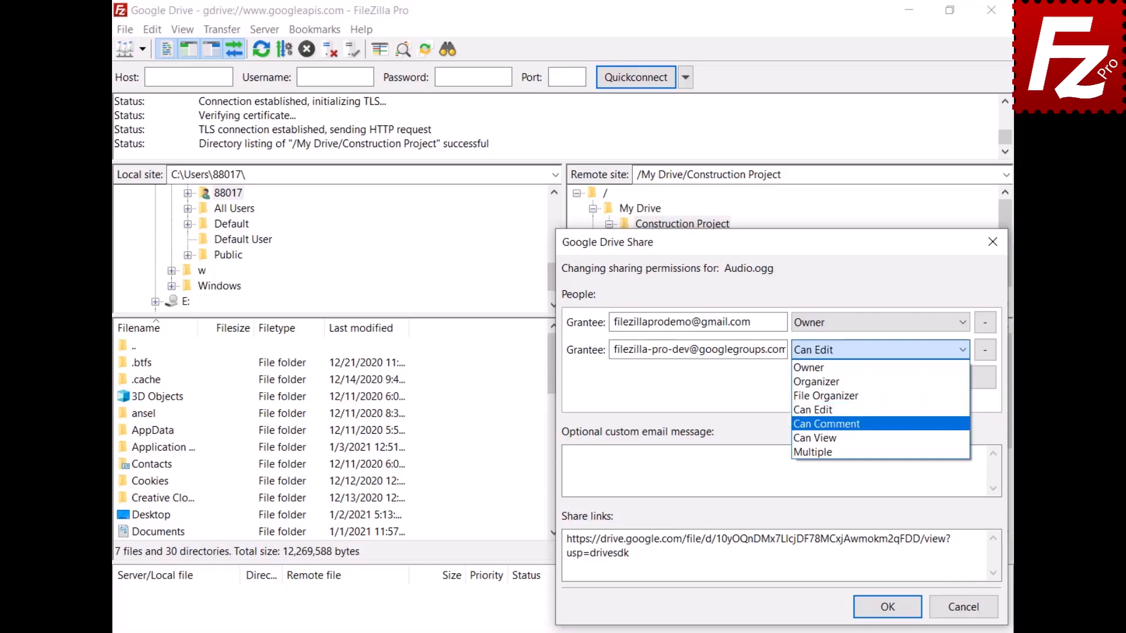
click(960, 424)
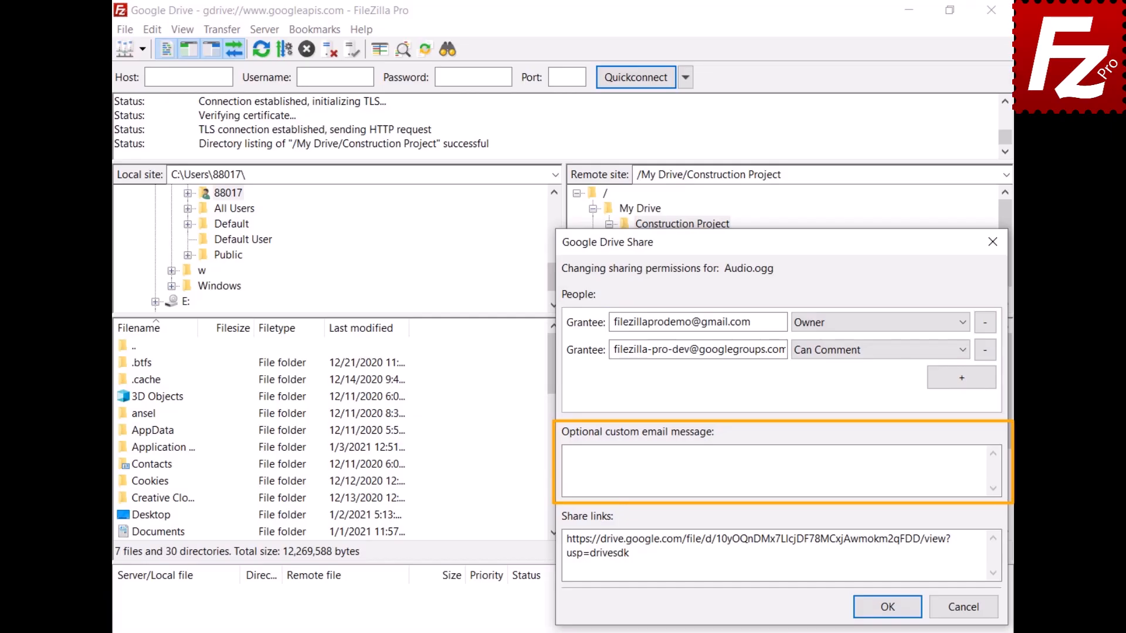
click(774, 471)
text(Shared with FileZilla Pro)
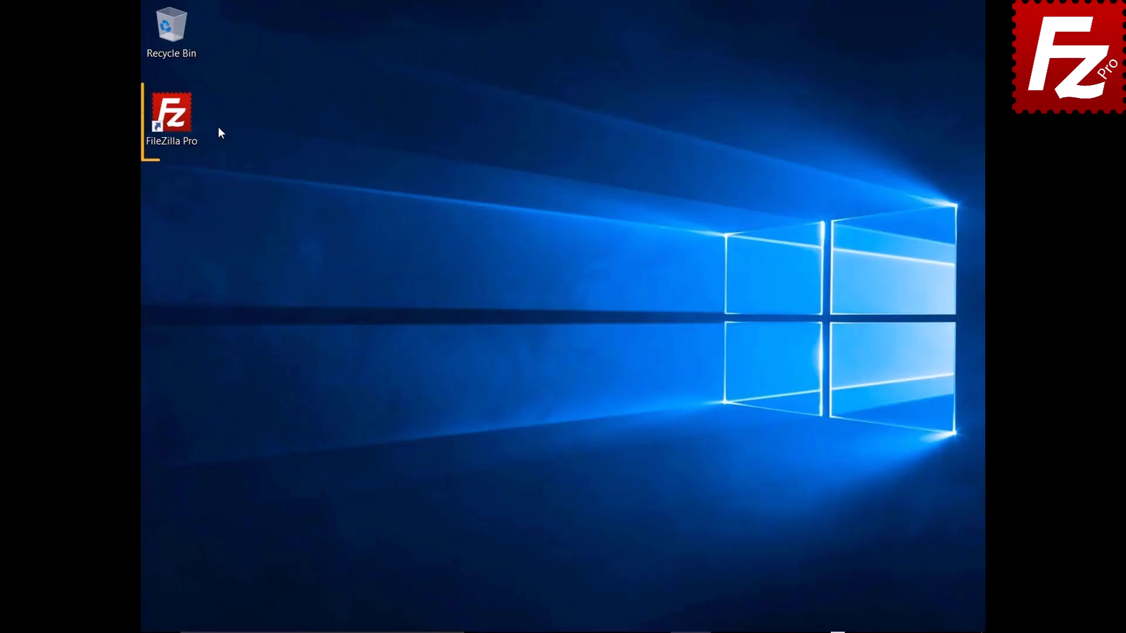
- Relaunch FileZilla Pro and connect to the saved Google Drive site
double_click(176, 120)
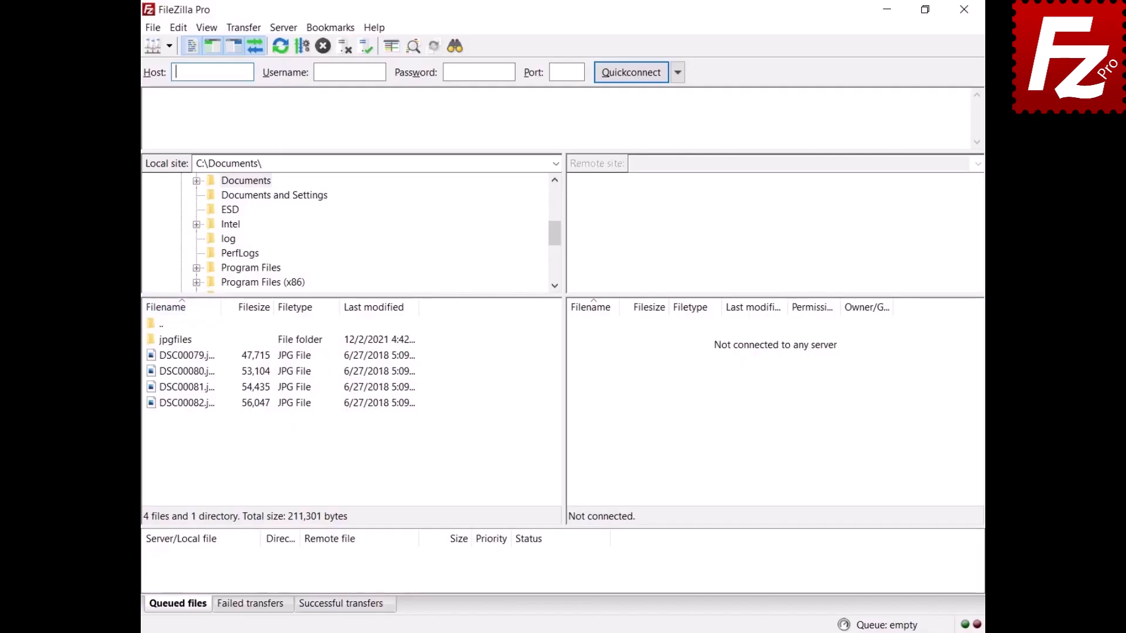
click(169, 46)
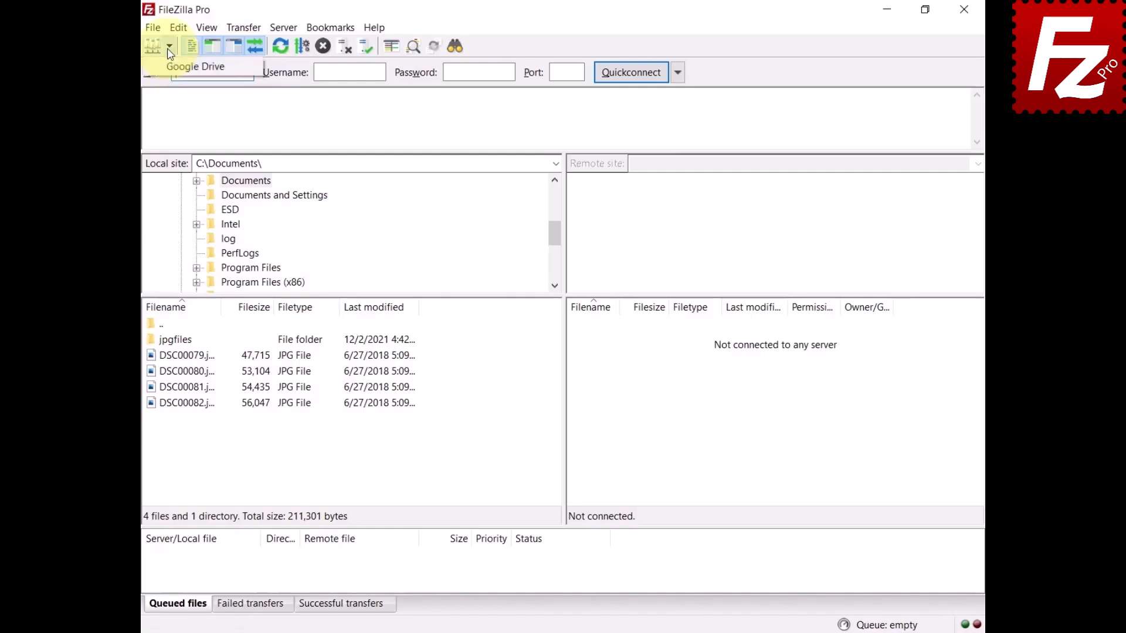
click(167, 65)
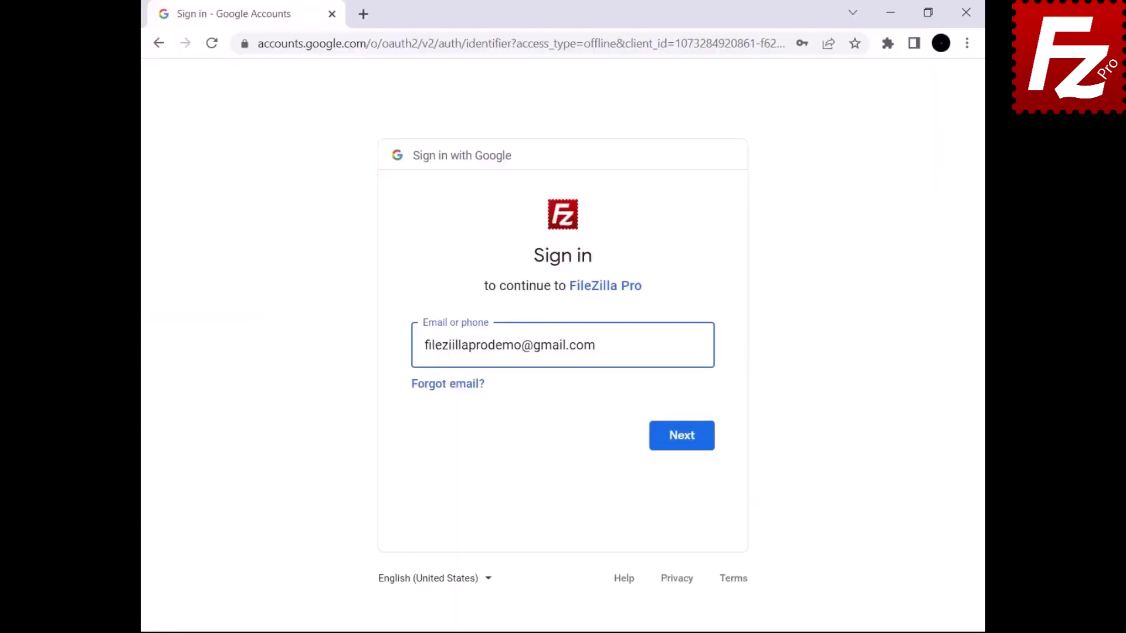
- Sign in to Google, allow FileZilla Pro access to Drive files, and close the browser
click(680, 454)
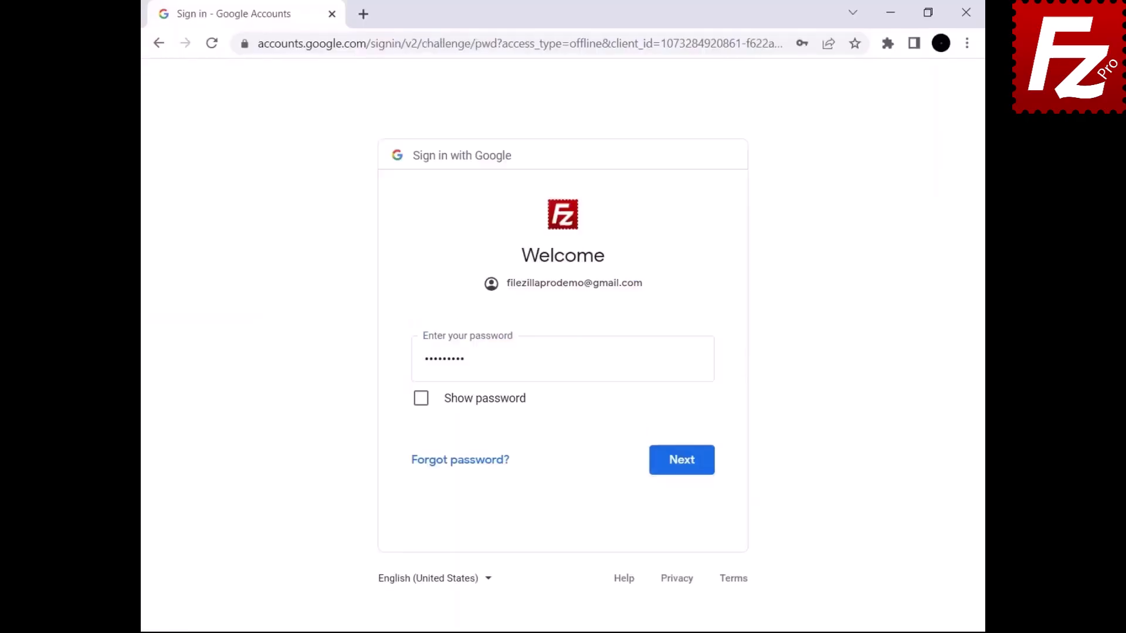
click(679, 472)
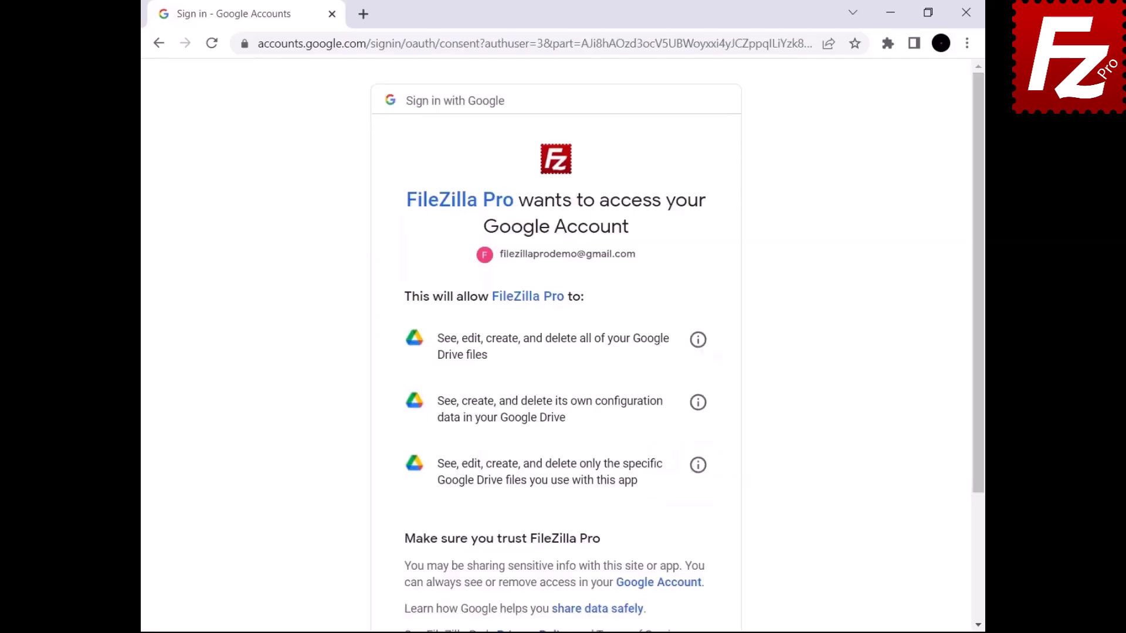
scroll(556, 352, down, 3)
click(628, 528)
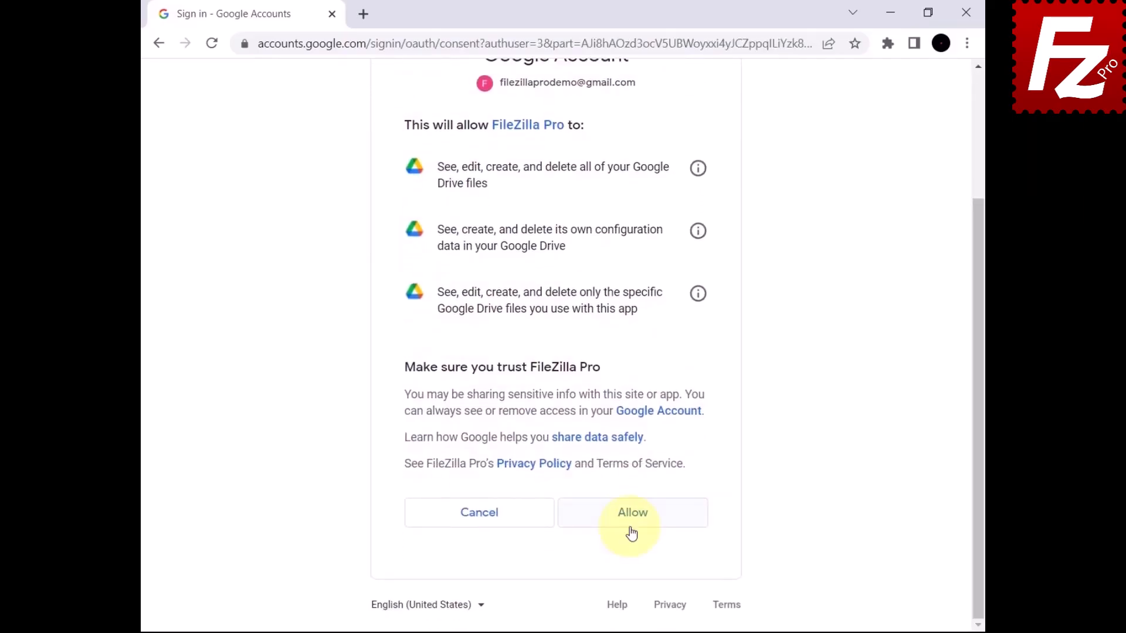
click(966, 12)
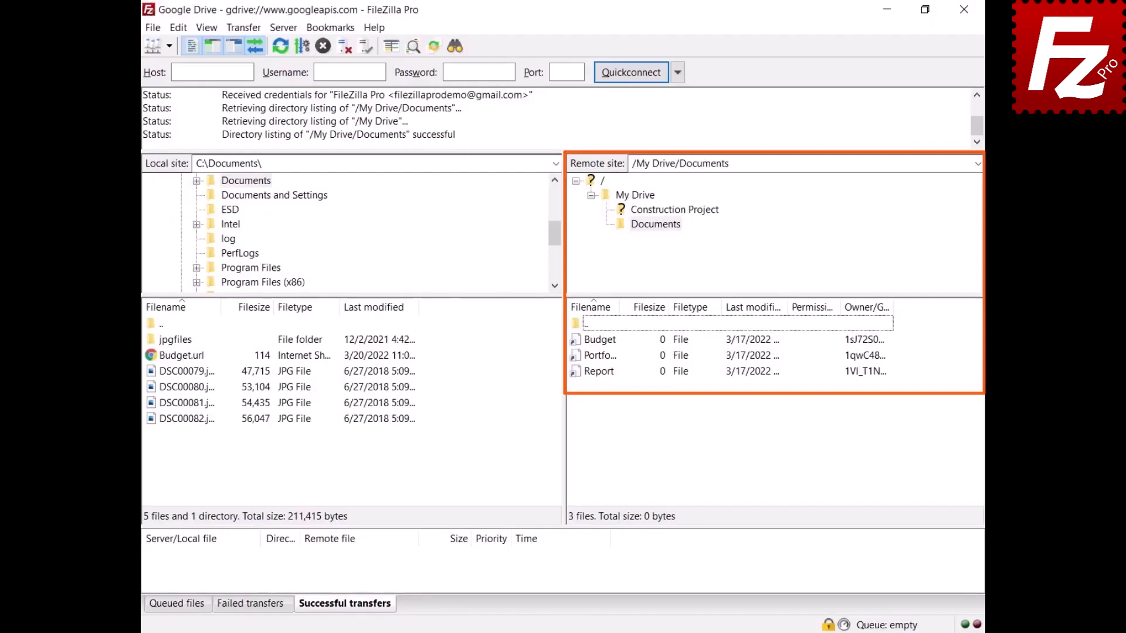
- Download the Budget file, then export it as a Microsoft Office document (Budget.xlsx)
right_click(596, 342)
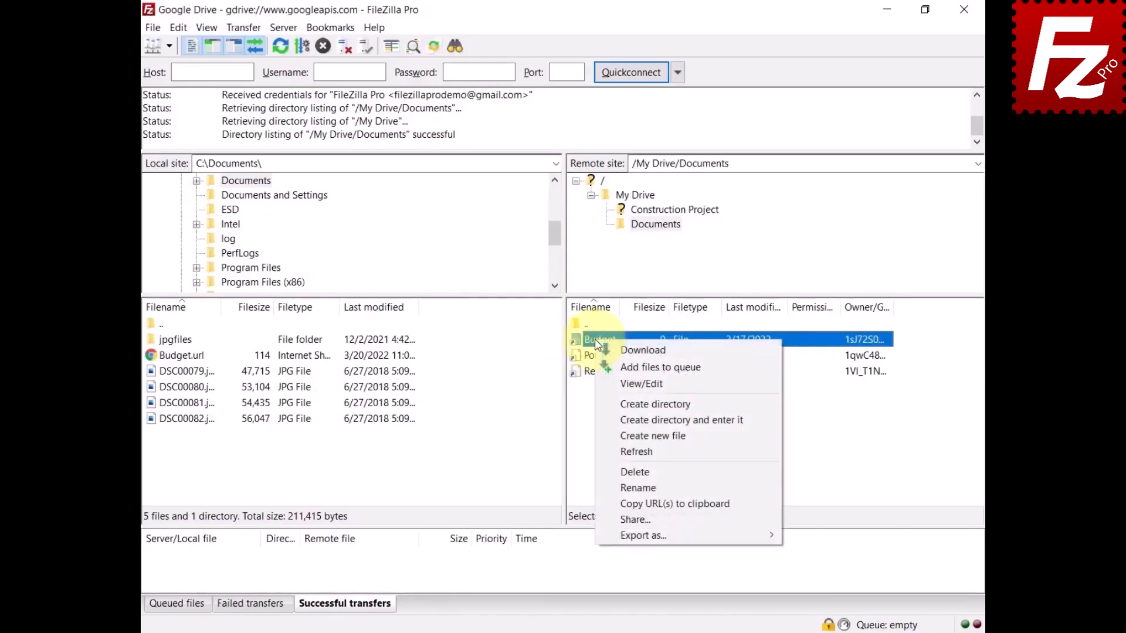
click(610, 349)
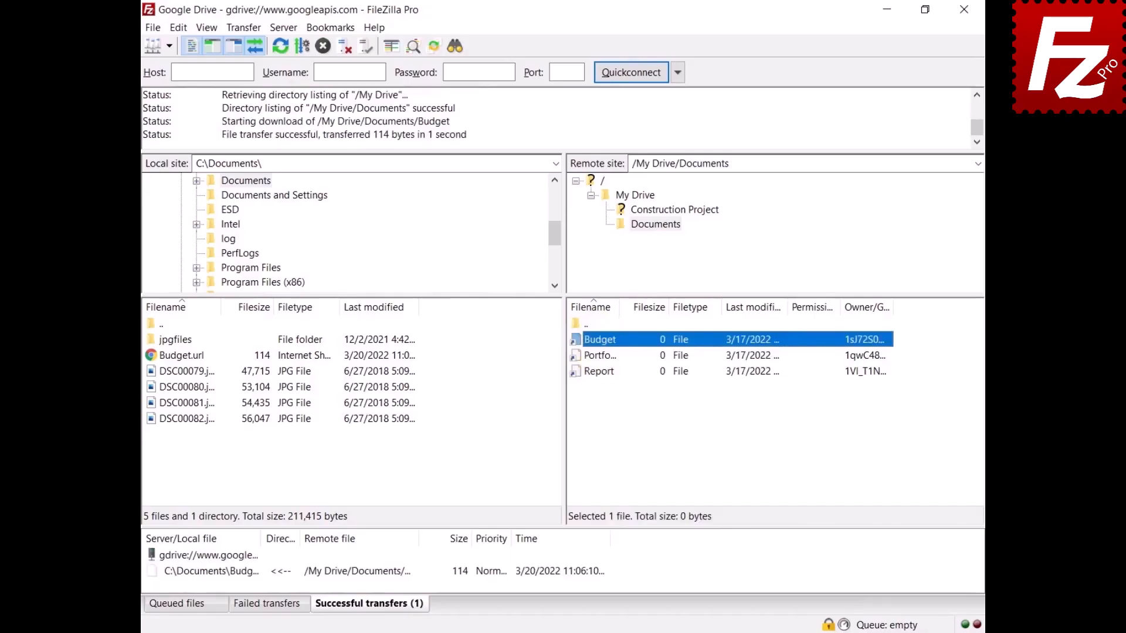
right_click(596, 343)
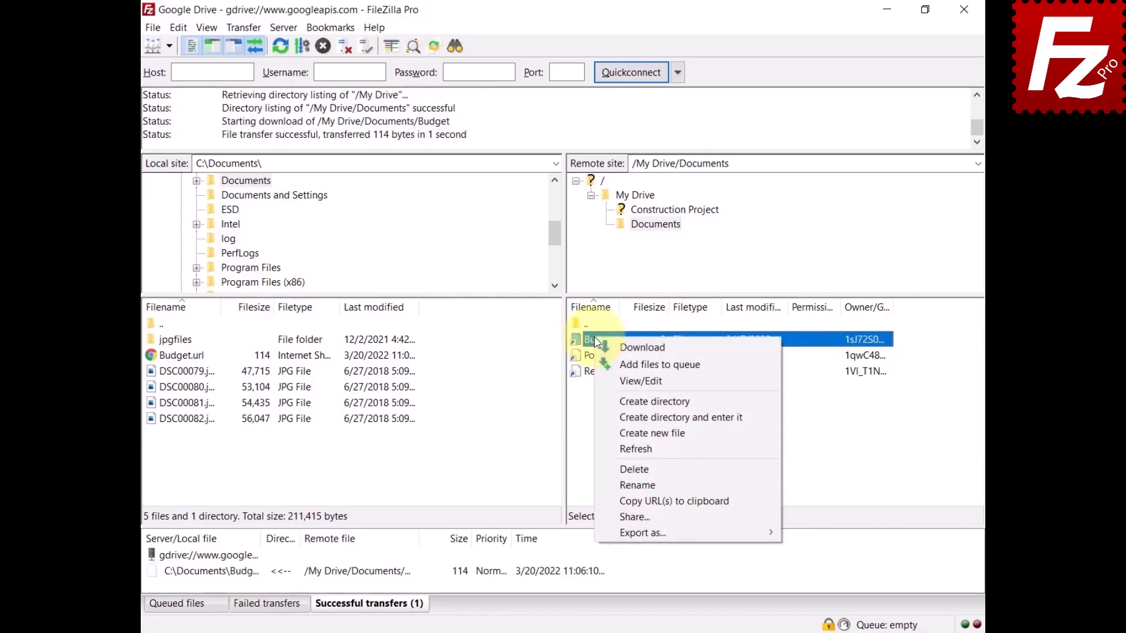
mouse_move(616, 533)
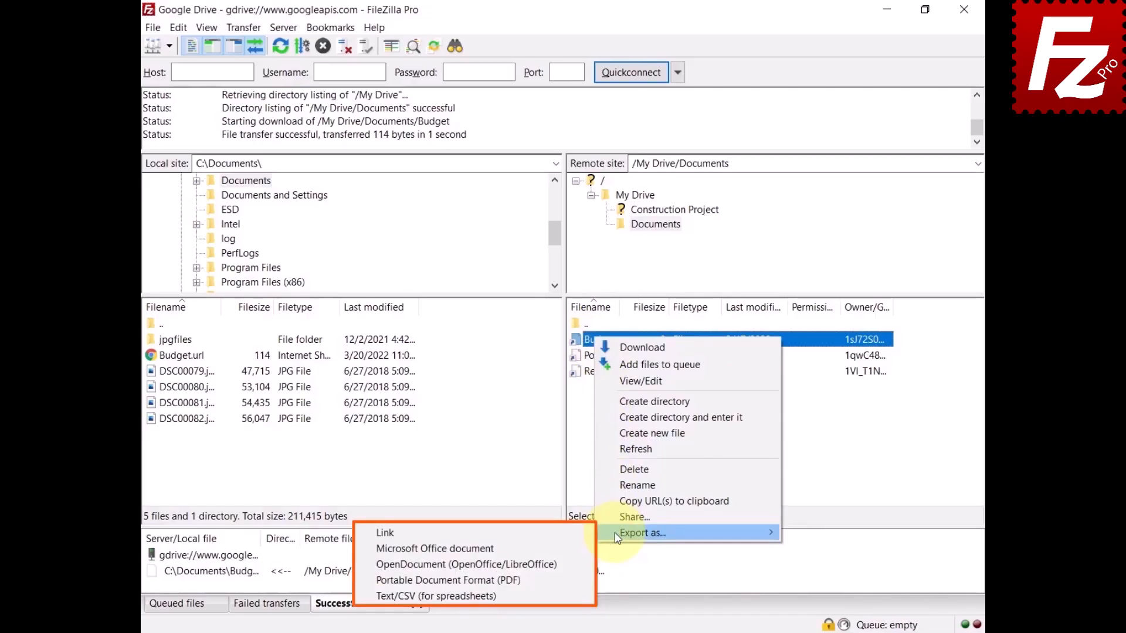
click(568, 547)
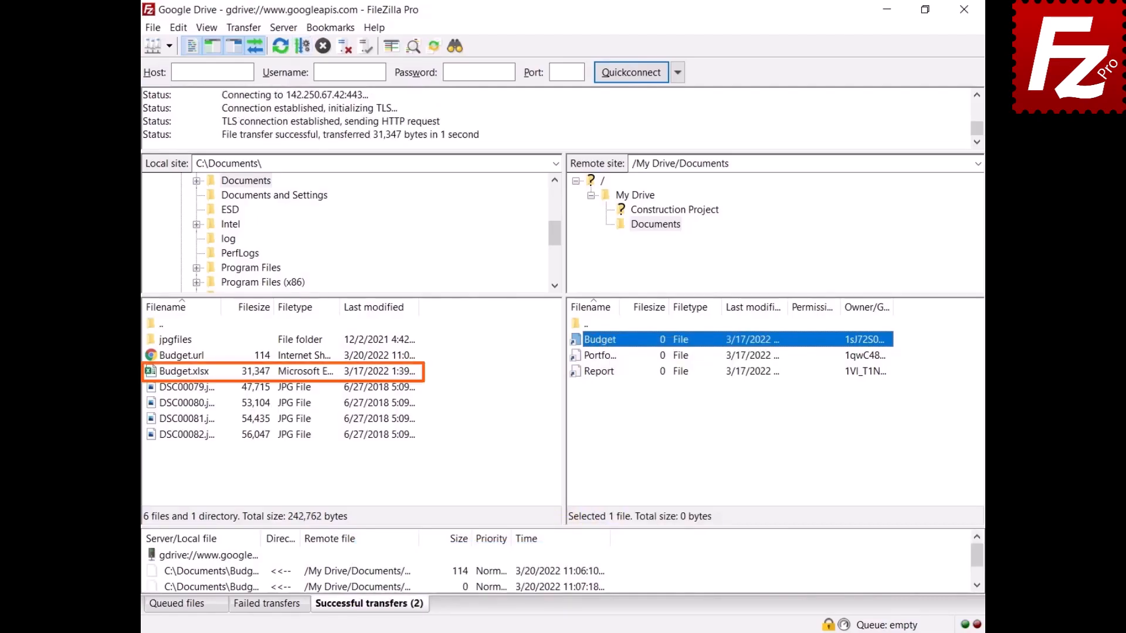
click(179, 28)
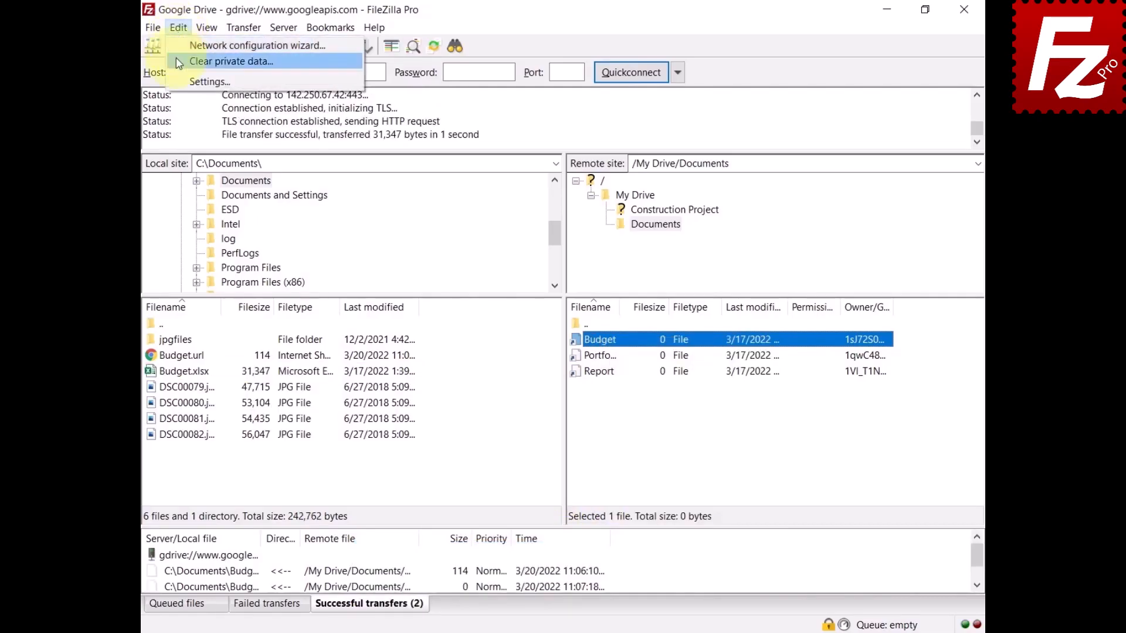
- Make PDF the default Google Drive export format, then download Report as Report.pdf
click(180, 82)
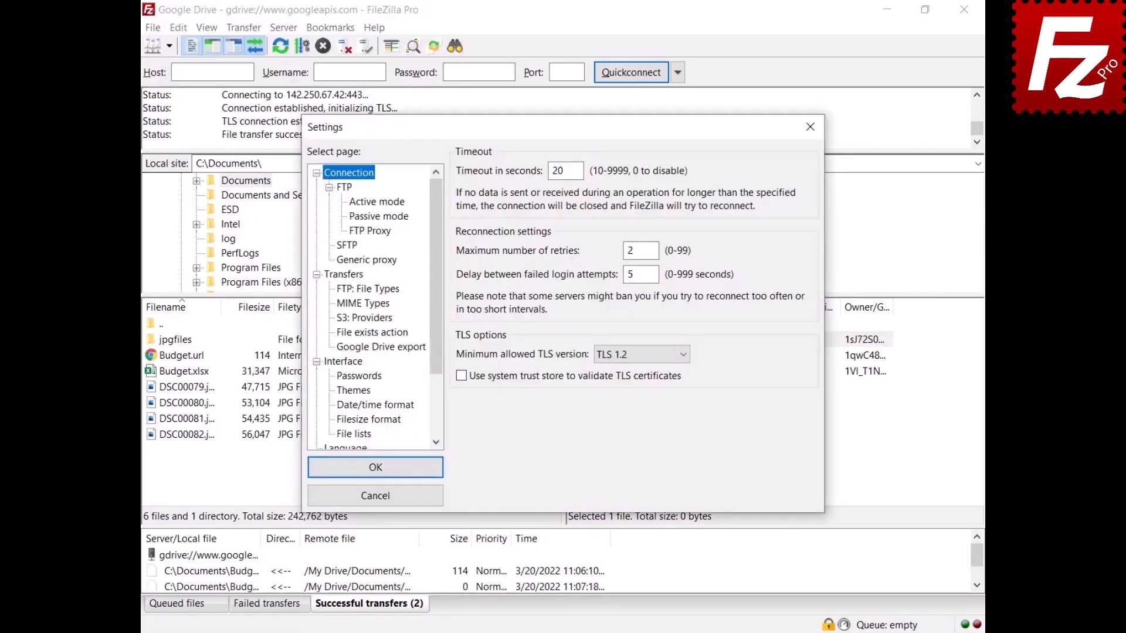
click(382, 347)
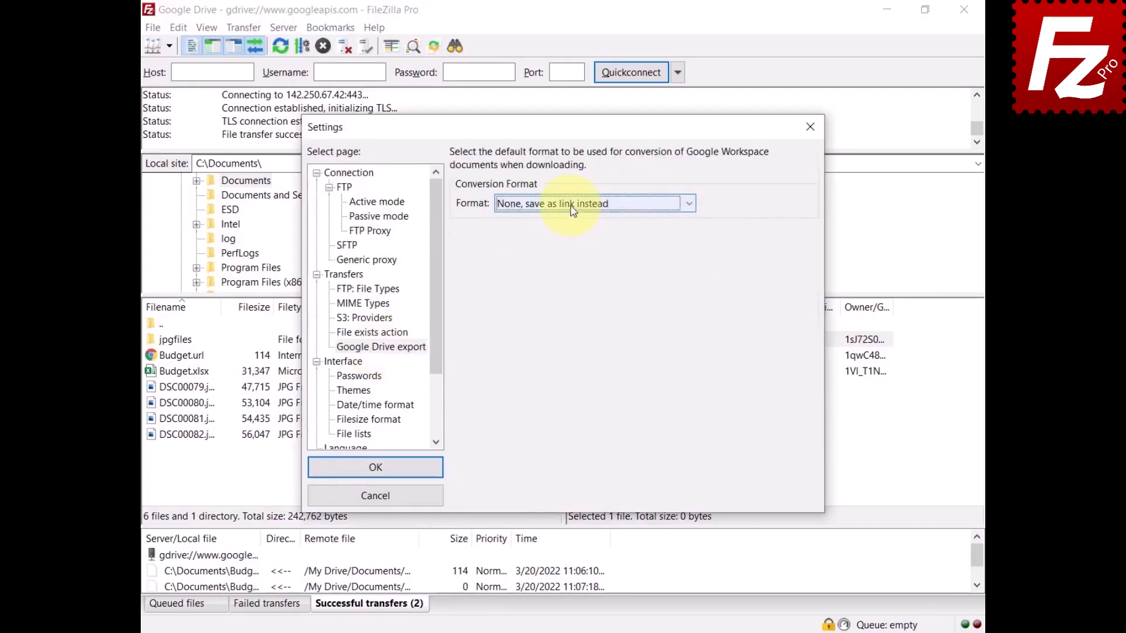
click(574, 204)
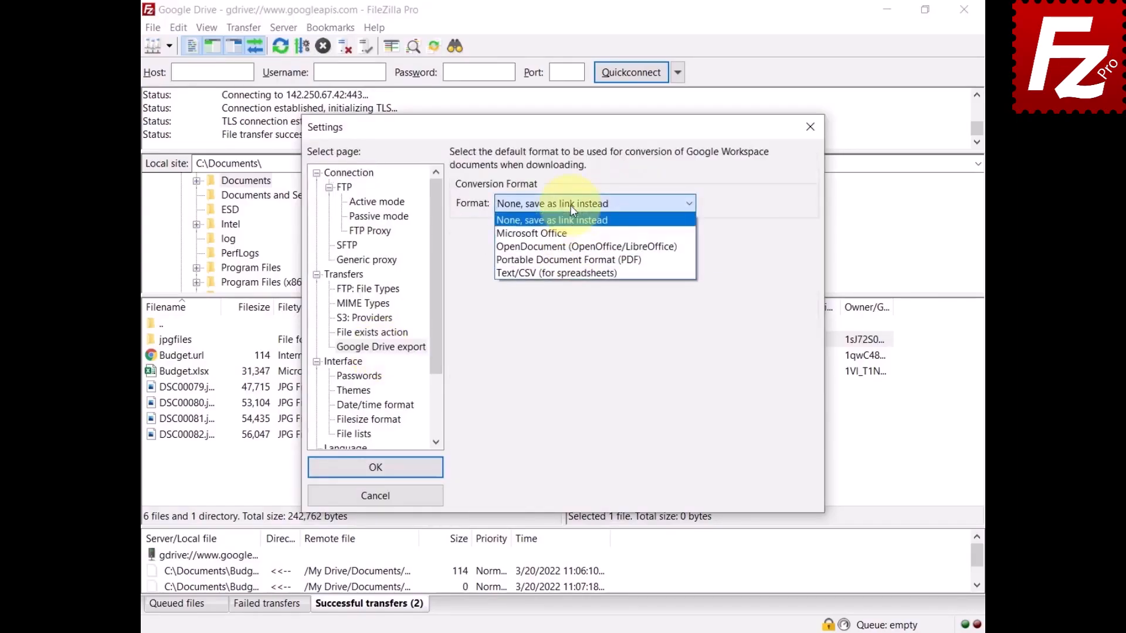
click(575, 259)
click(376, 468)
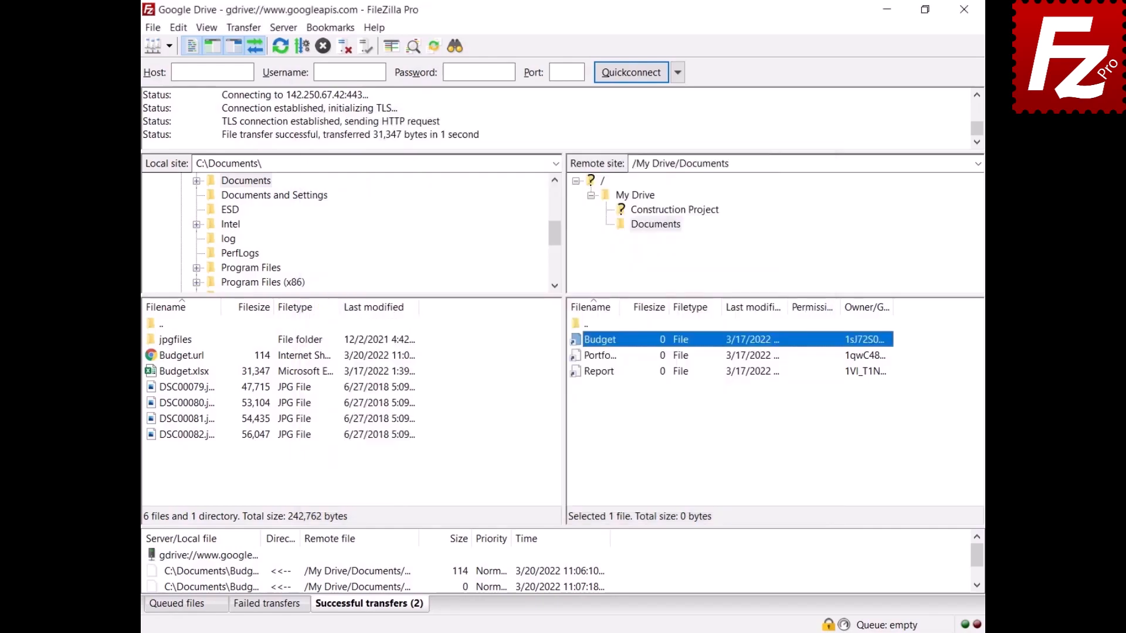
right_click(599, 374)
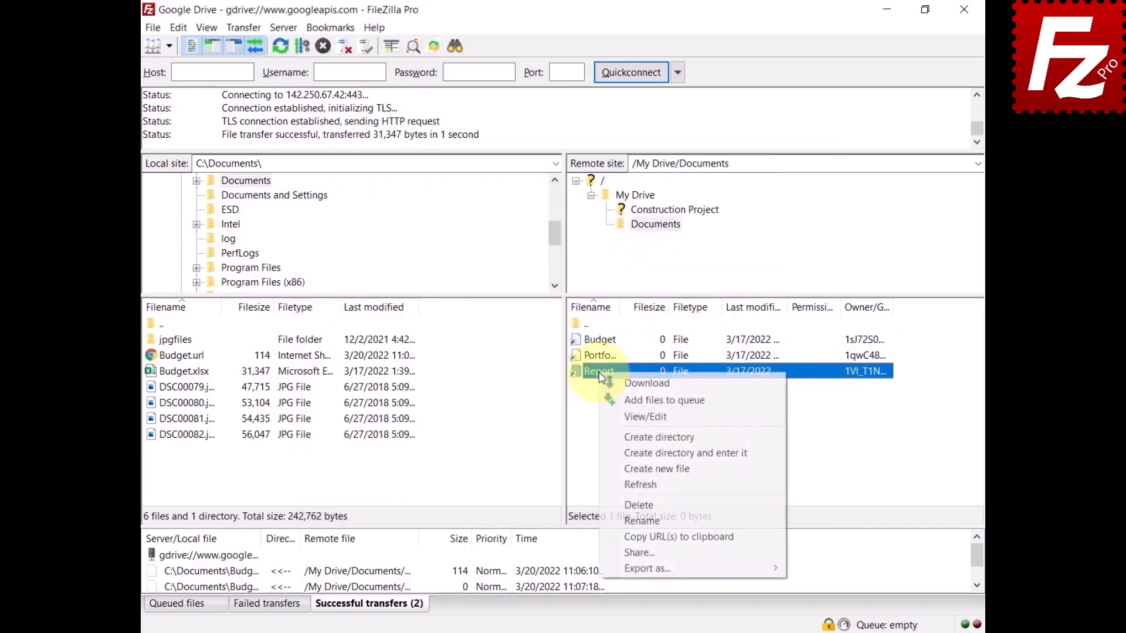
click(621, 380)
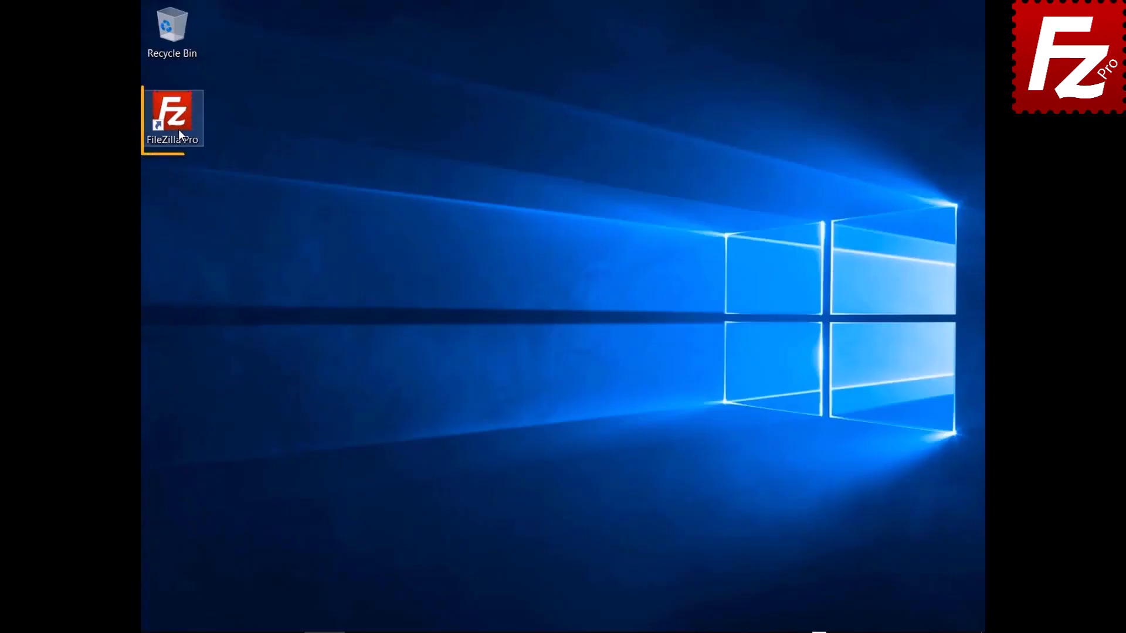
- Relaunch FileZilla Pro without a connection and bring up the Site Manager
double_click(179, 131)
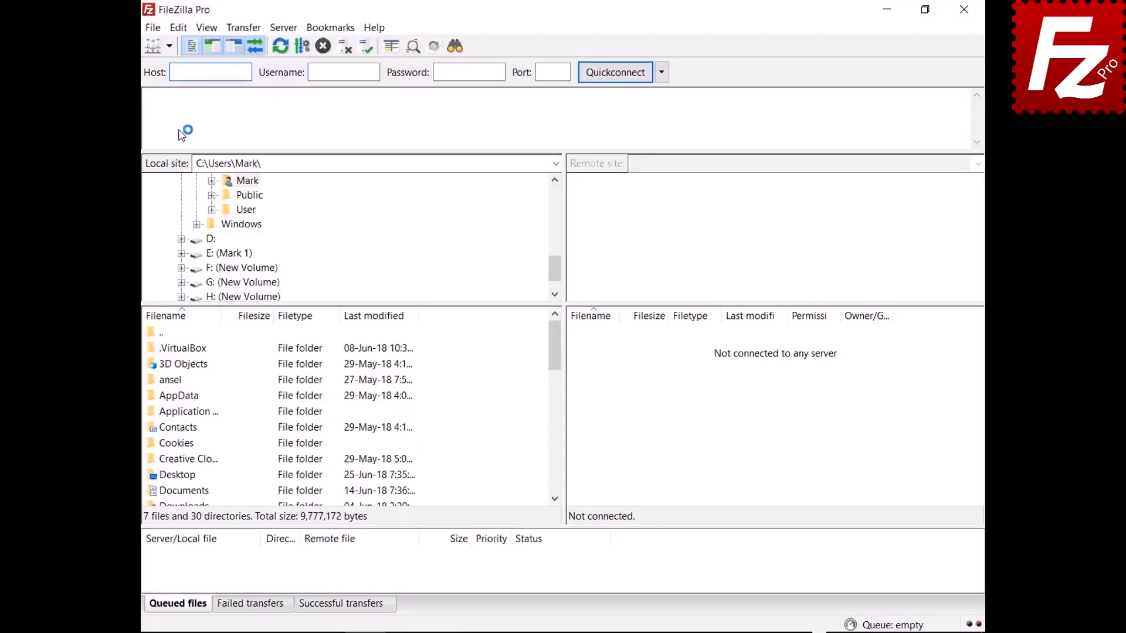
click(152, 28)
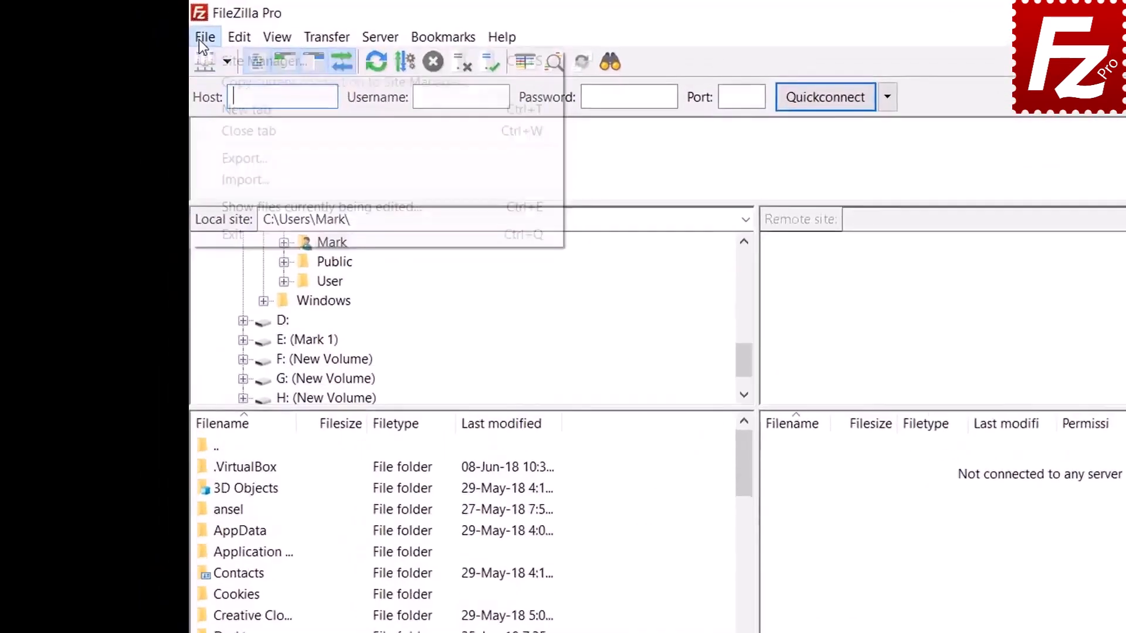
click(164, 45)
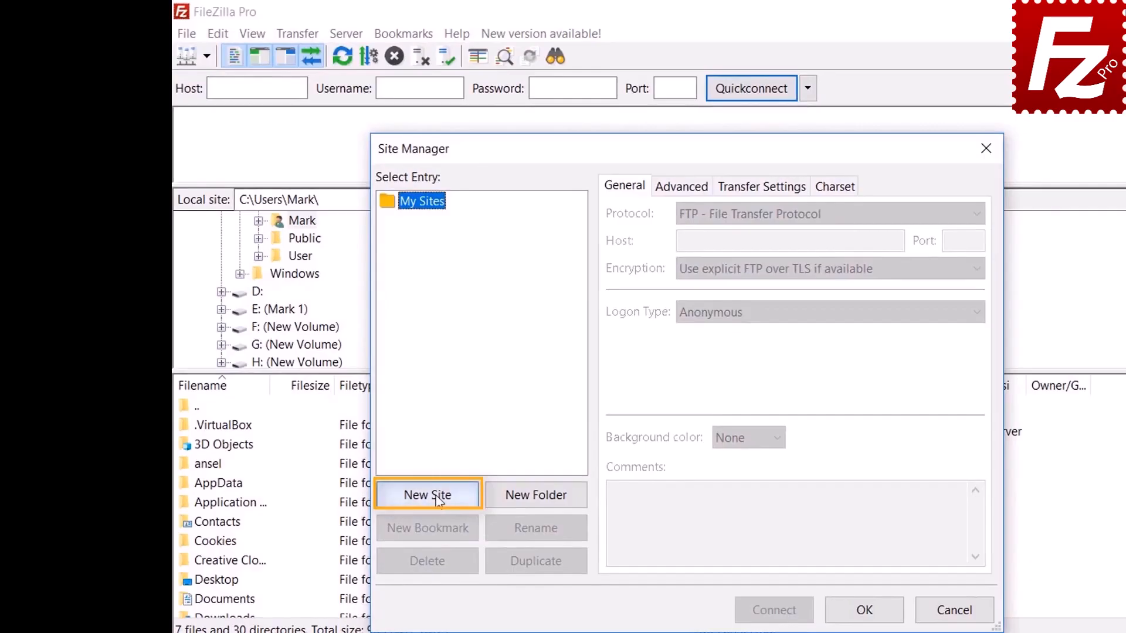
- Add a new site named 'Google Cloud Connection'
click(438, 499)
text(Google C)
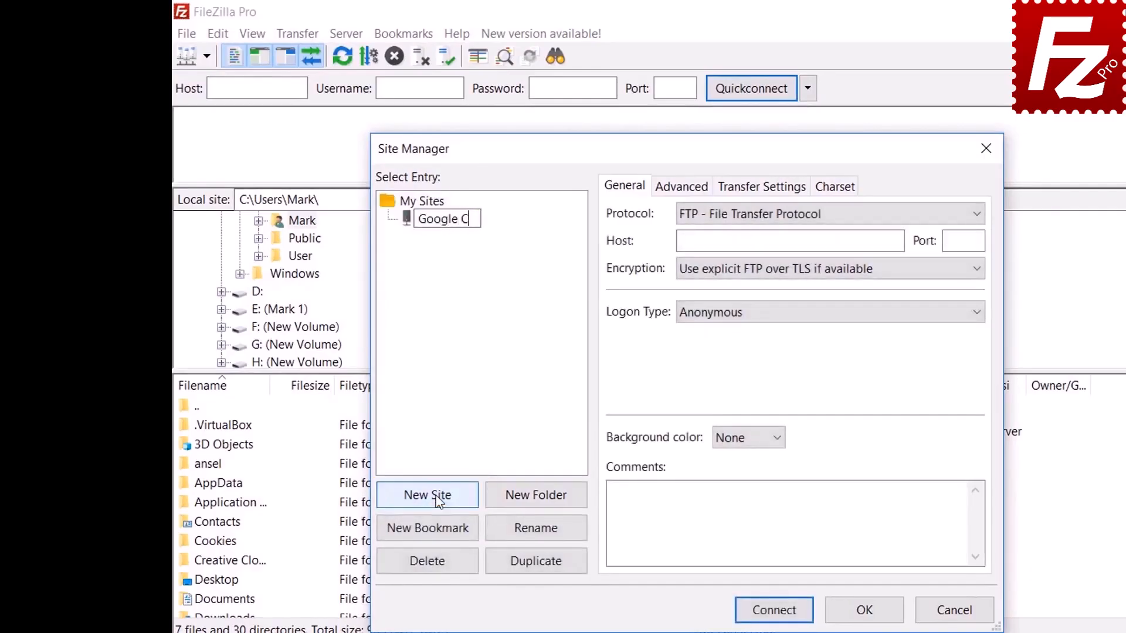
text(loud Connection)
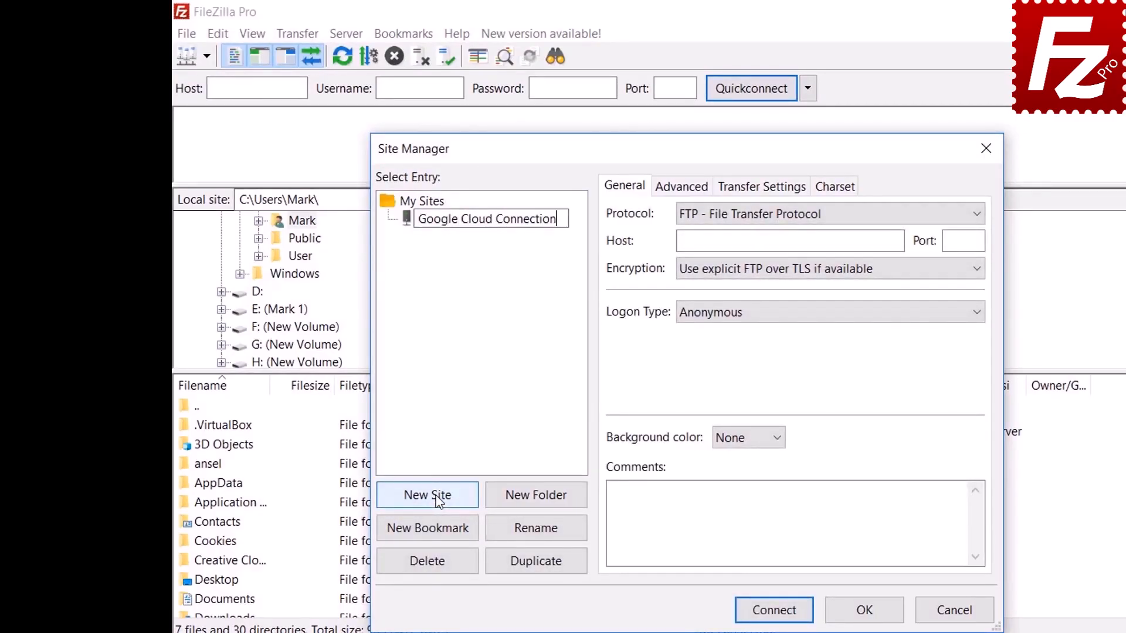
key(Return)
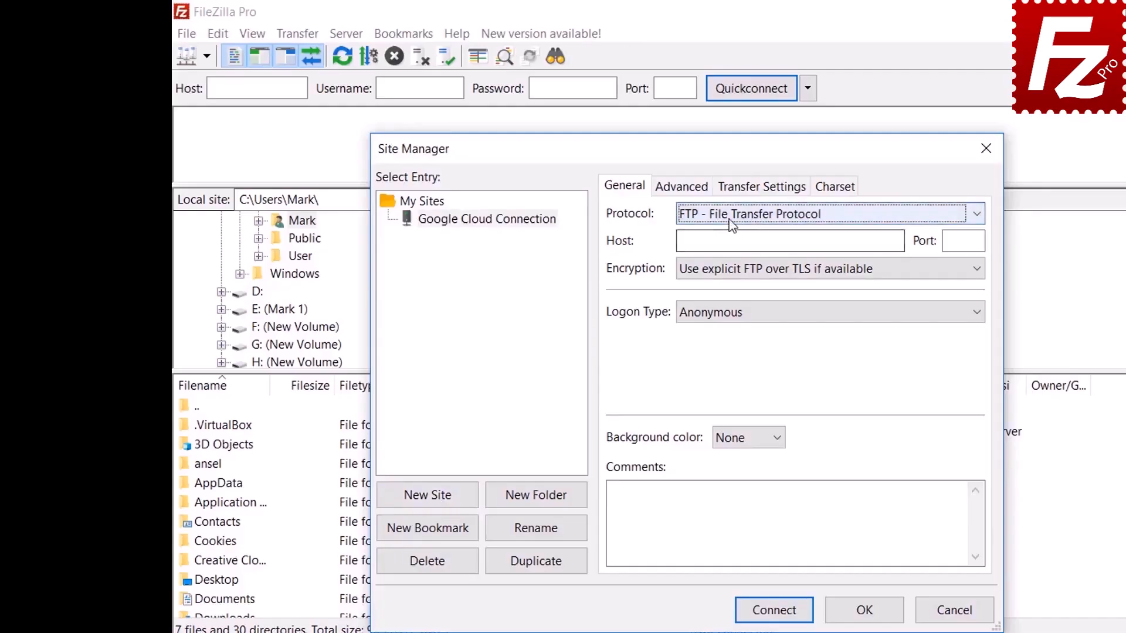
- Set protocol to Google Cloud Storage, project ID 'filezilla-pro', and enter the account e-mail
click(728, 216)
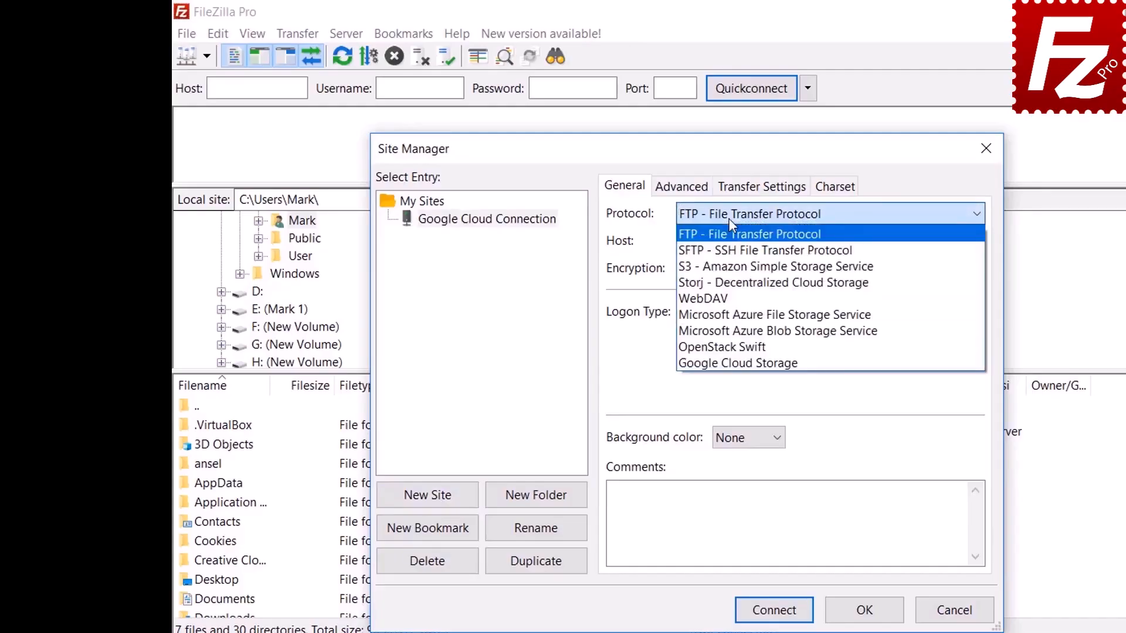
click(722, 363)
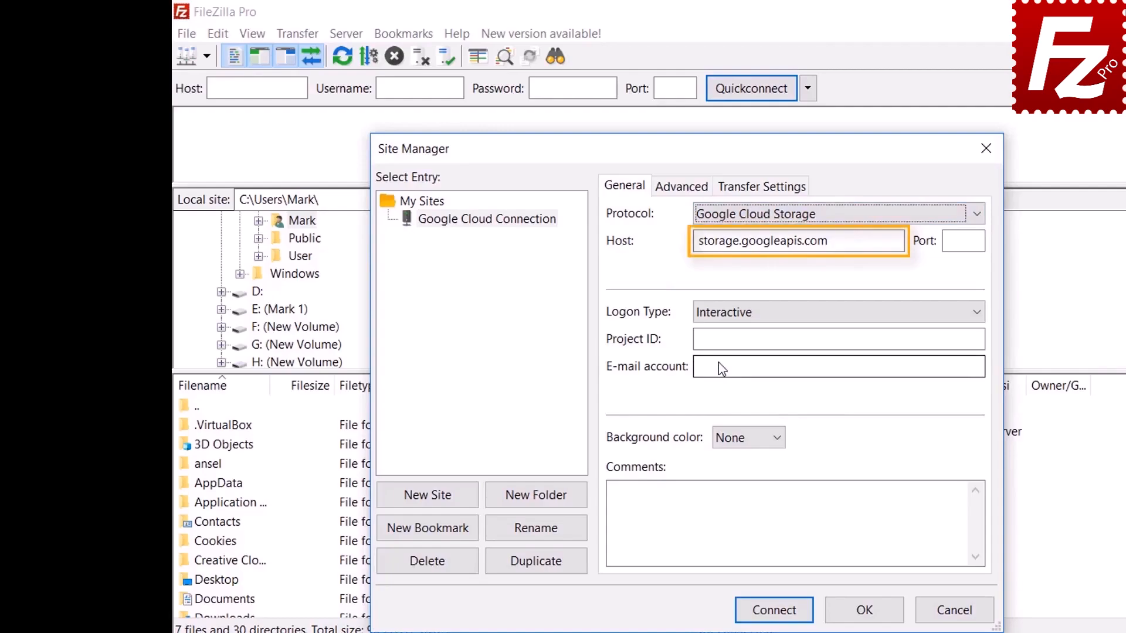
text(filezi)
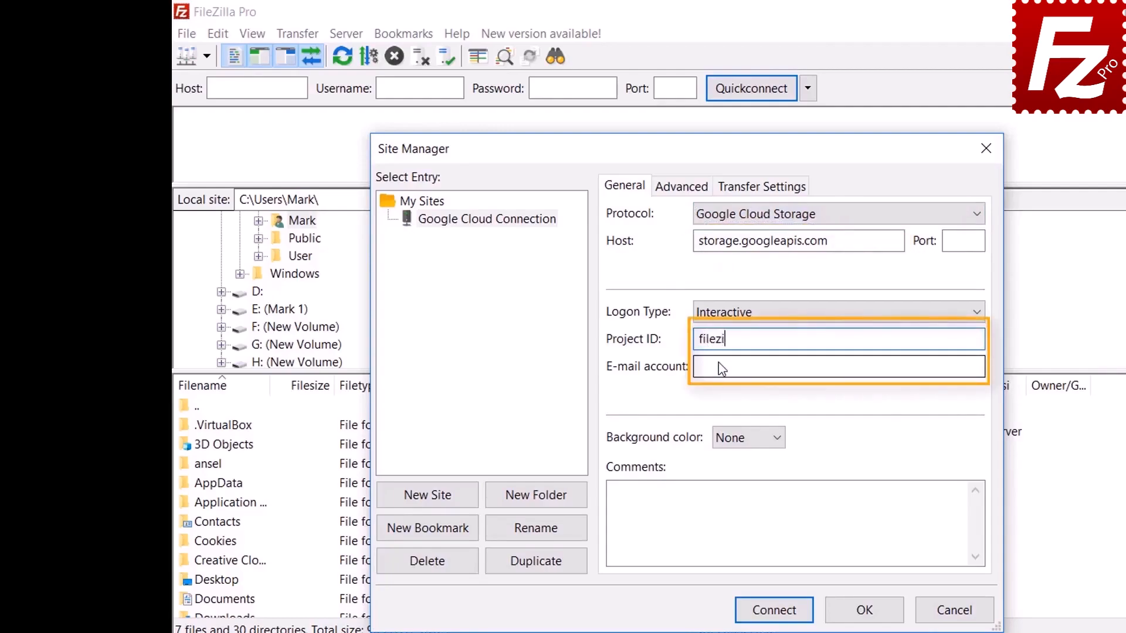
text(lla-pro)
click(722, 367)
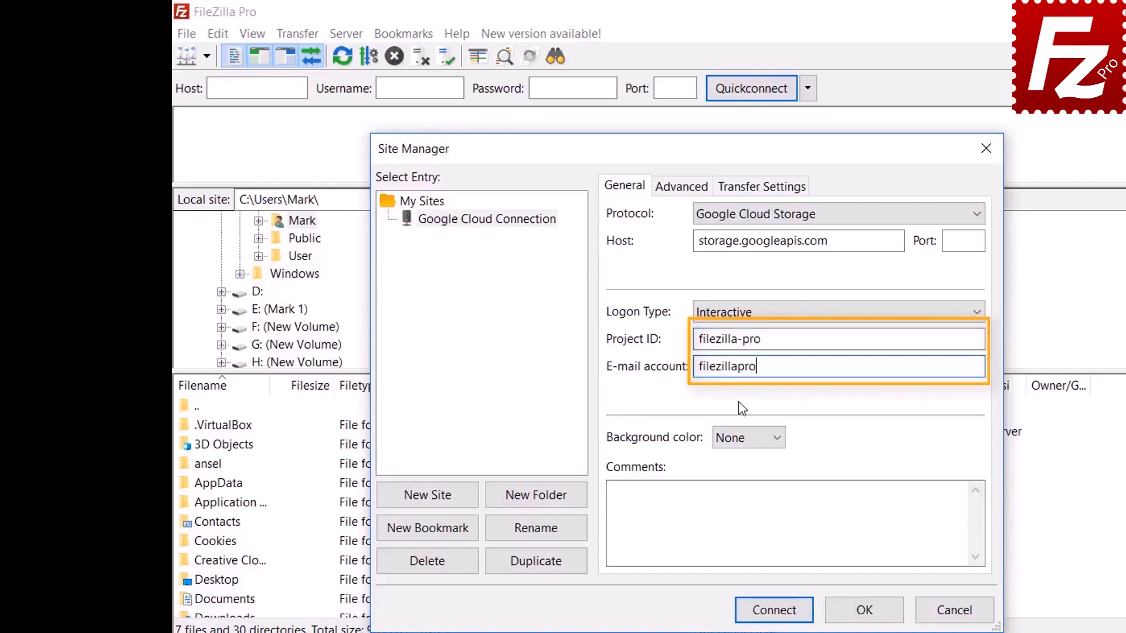
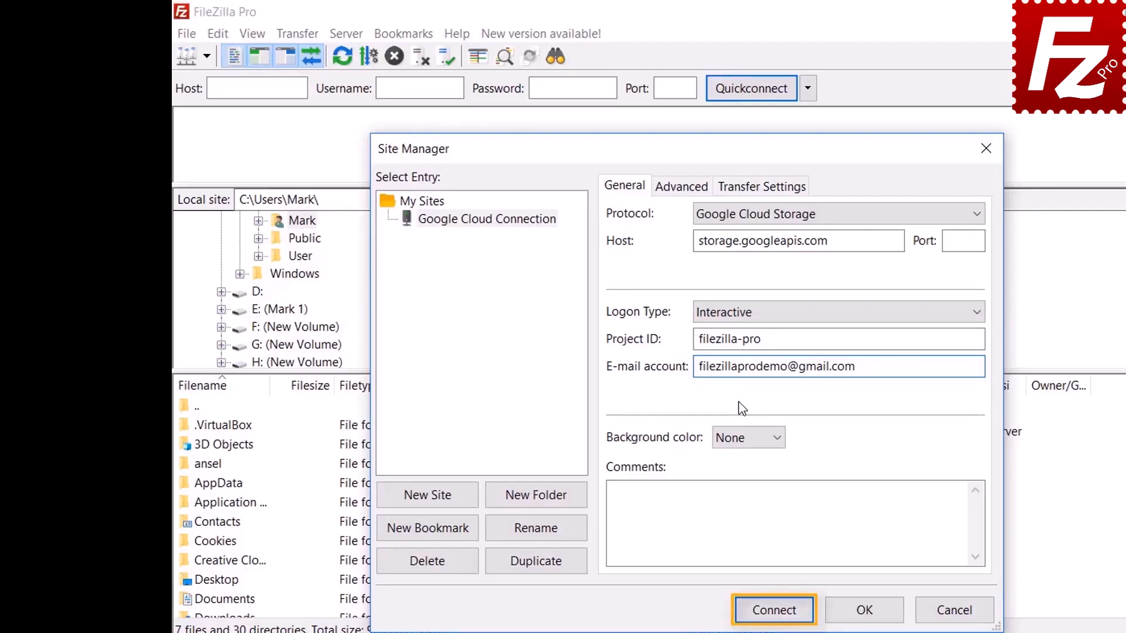
- Connect, then sign in with the Google account e-mail and password and allow Cloud Storage access
click(775, 611)
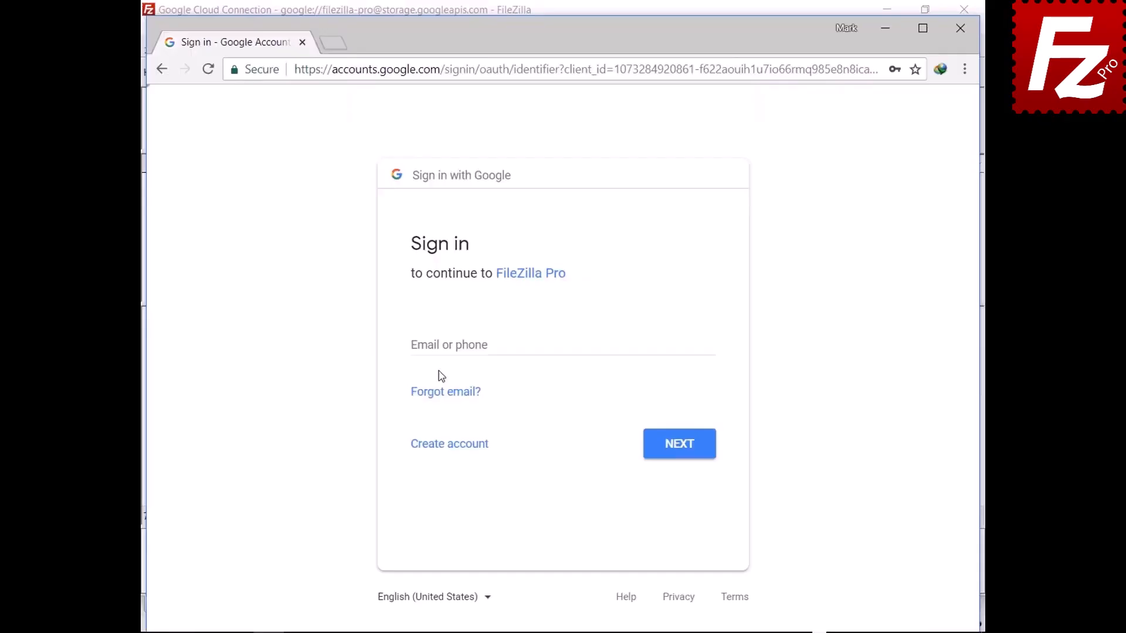
click(445, 345)
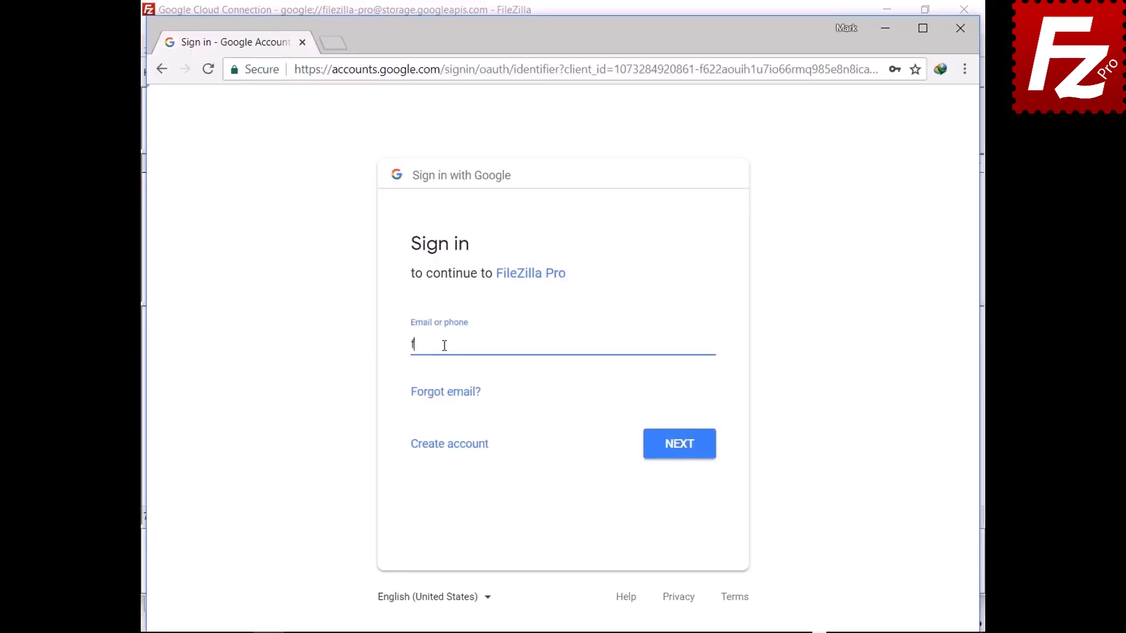
click(677, 449)
text(•••••••••)
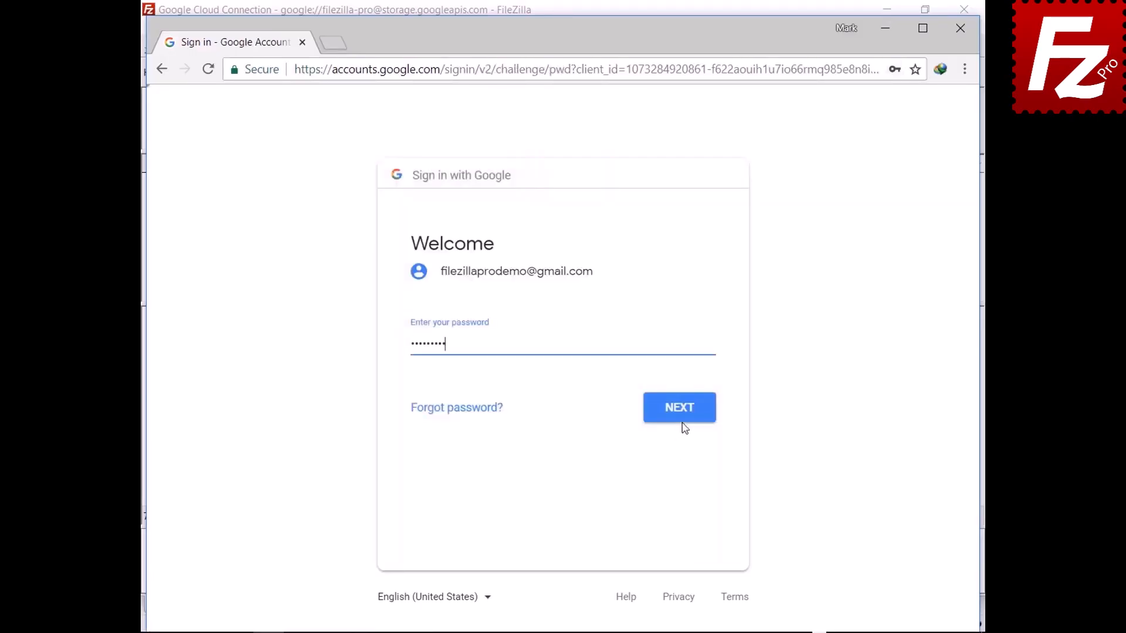
click(682, 416)
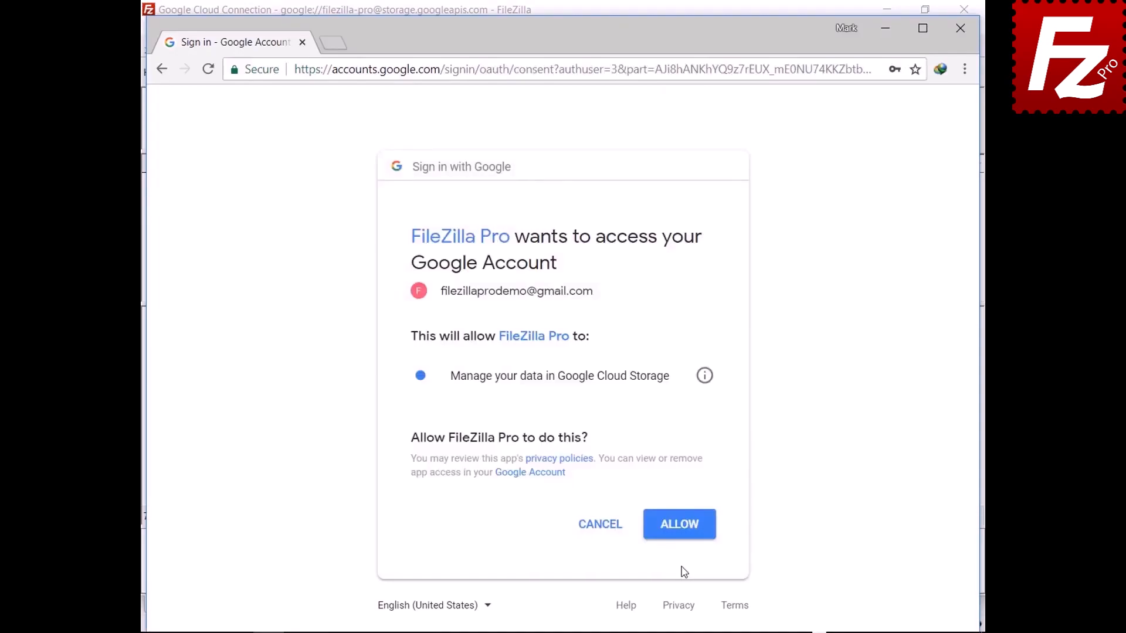
click(680, 531)
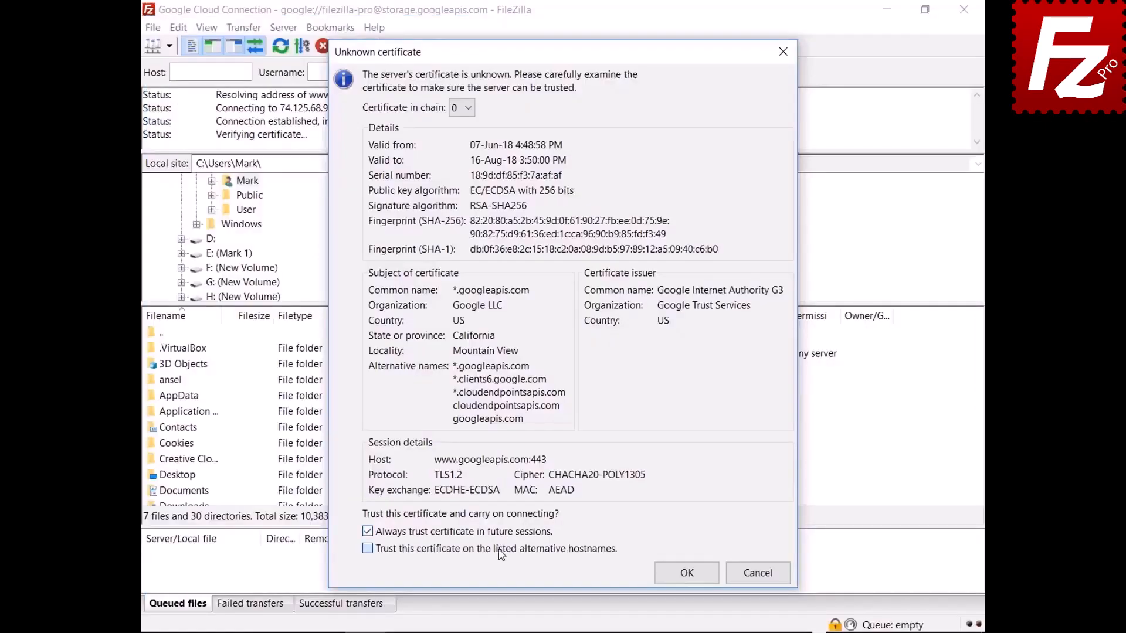
- Trust both unknown Google server certificates so the connection completes
click(686, 574)
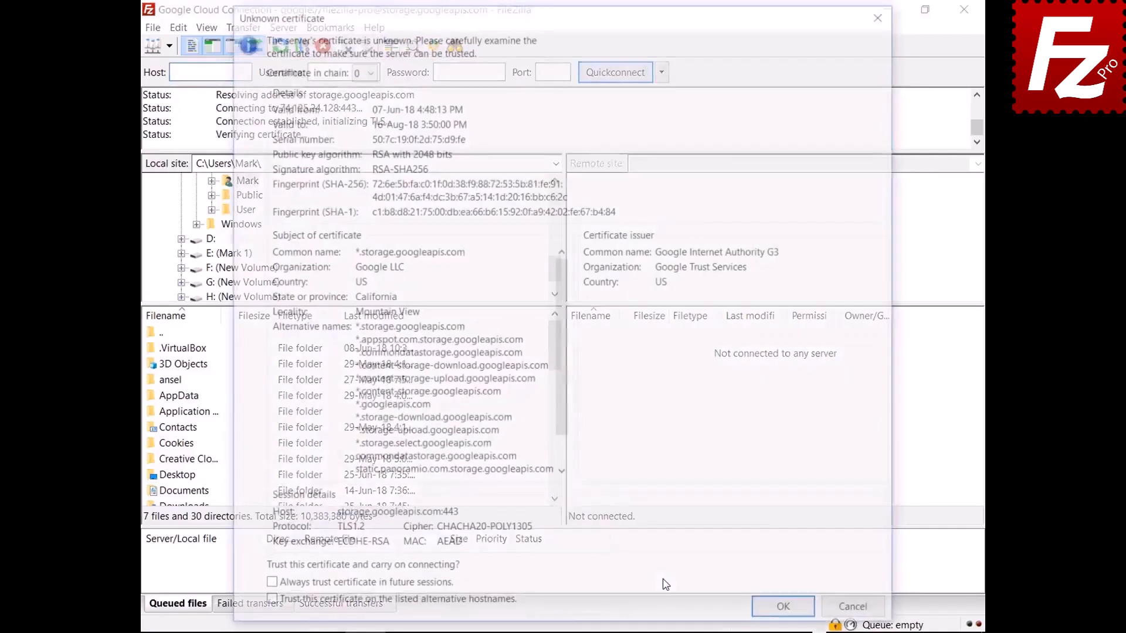
click(786, 612)
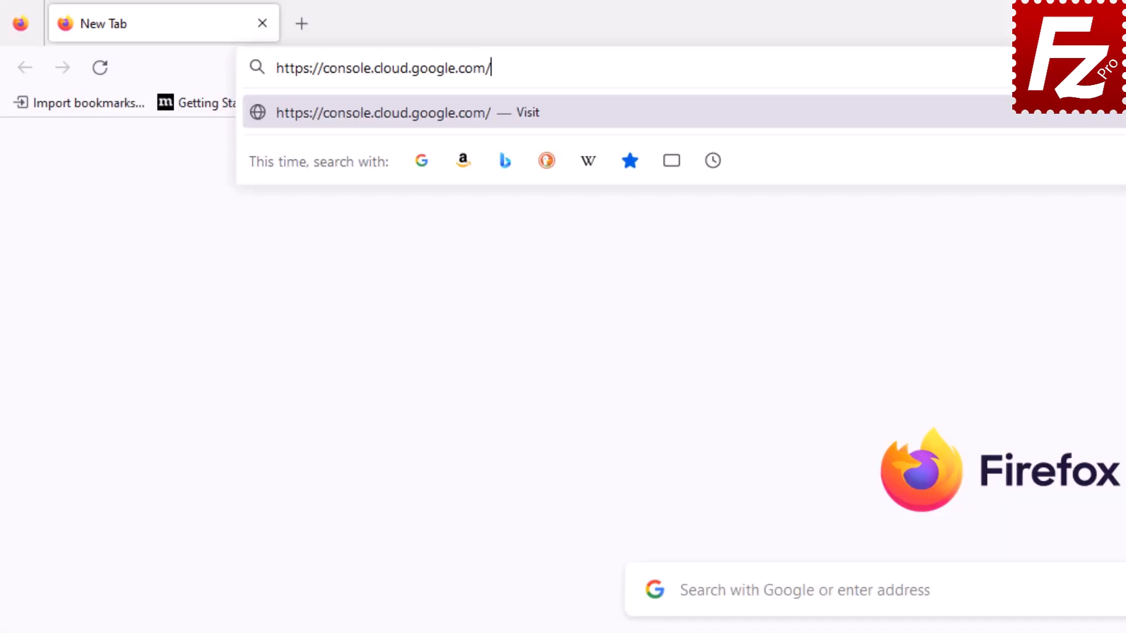
- Load console.cloud.google.com and sign in with the account e-mail and password
key(Return)
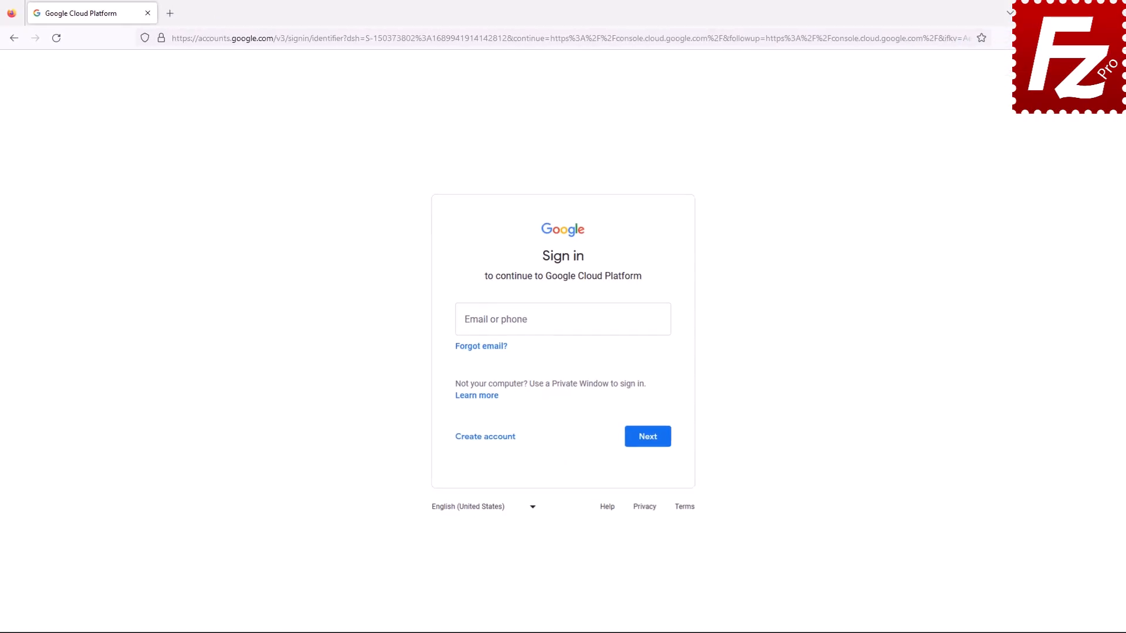
click(646, 441)
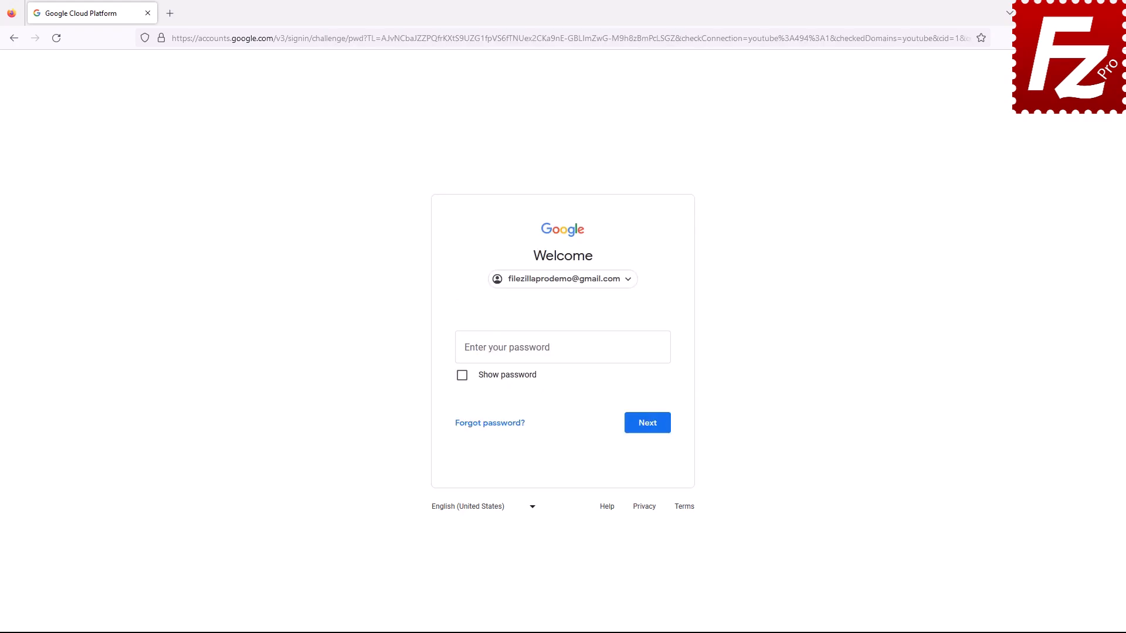
key(ctrl+v)
click(647, 428)
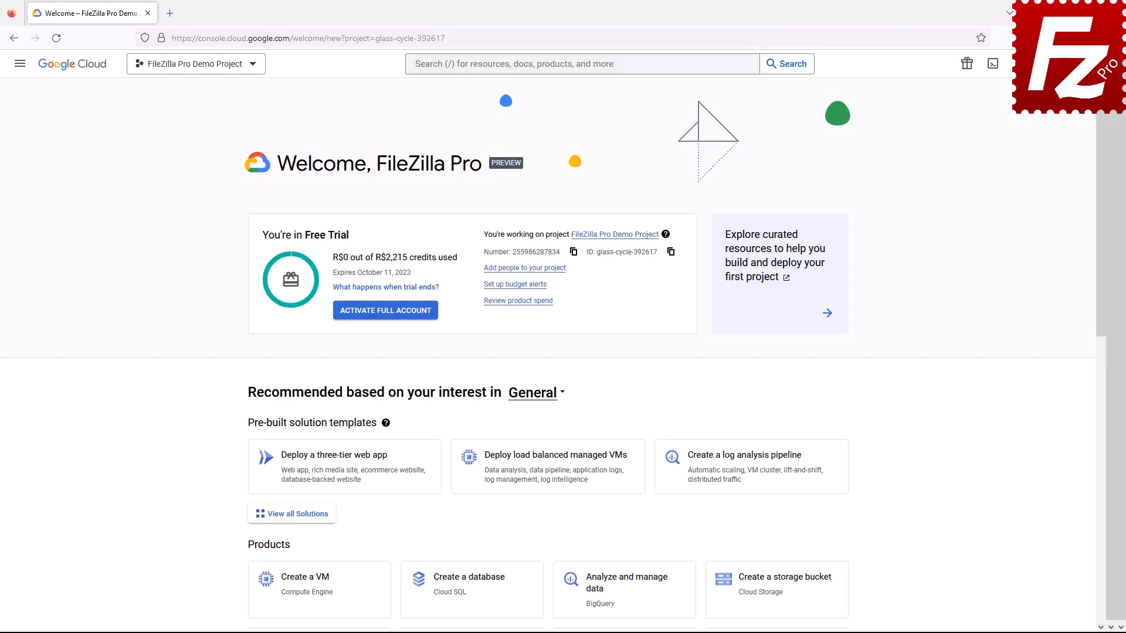
- Create and download a new JSON key for the FileZilla Pro Demo service account
click(20, 66)
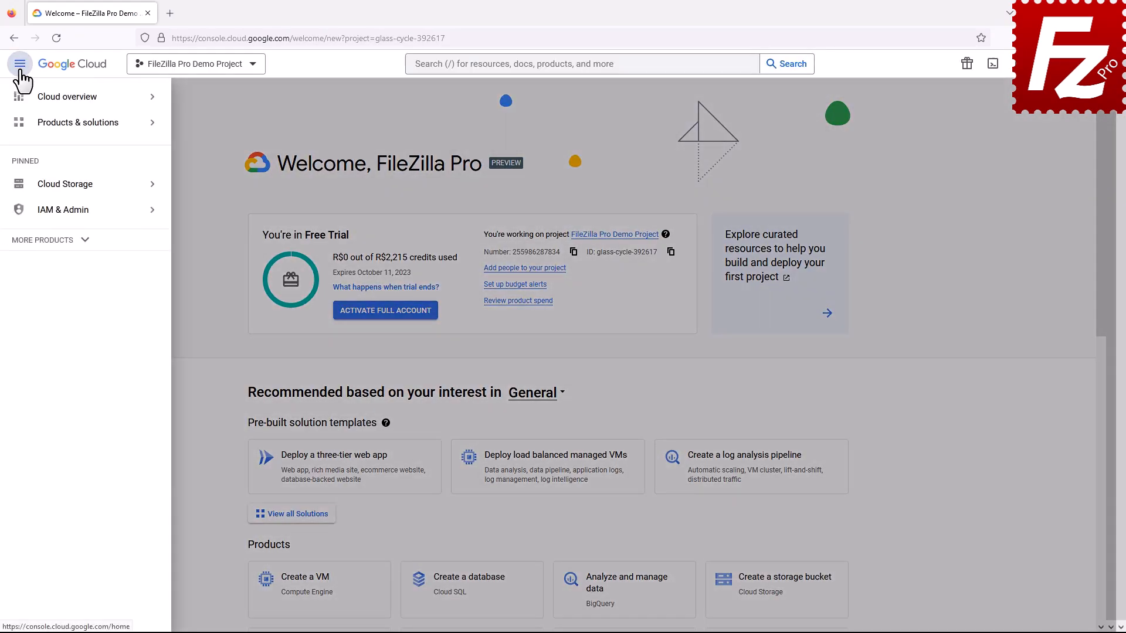
click(26, 212)
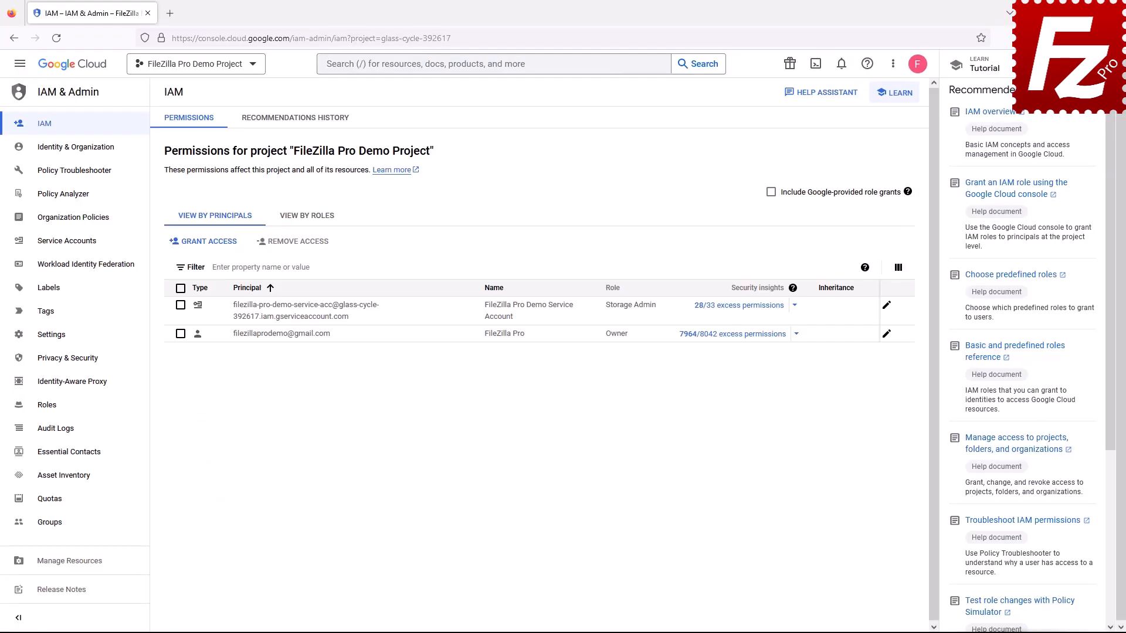
click(70, 257)
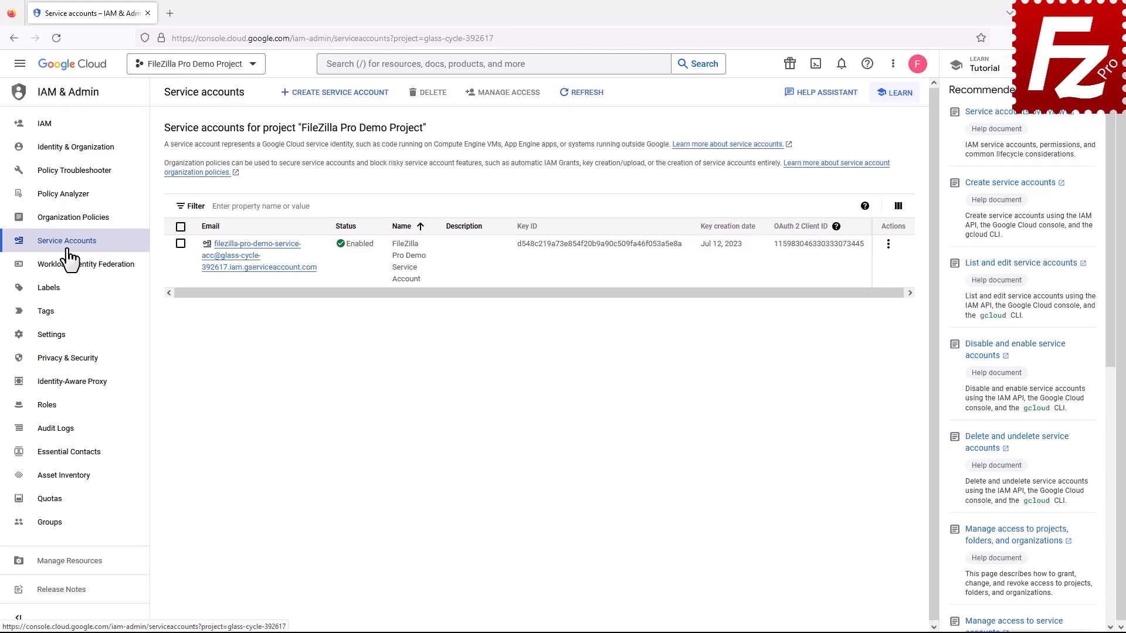
click(254, 267)
click(307, 122)
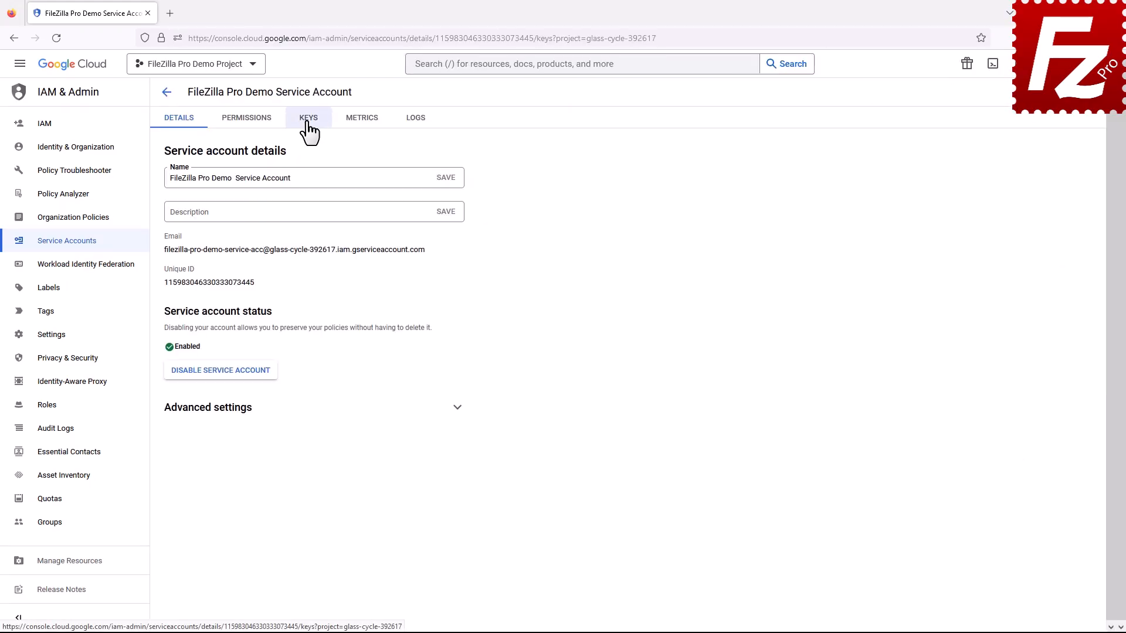
click(189, 269)
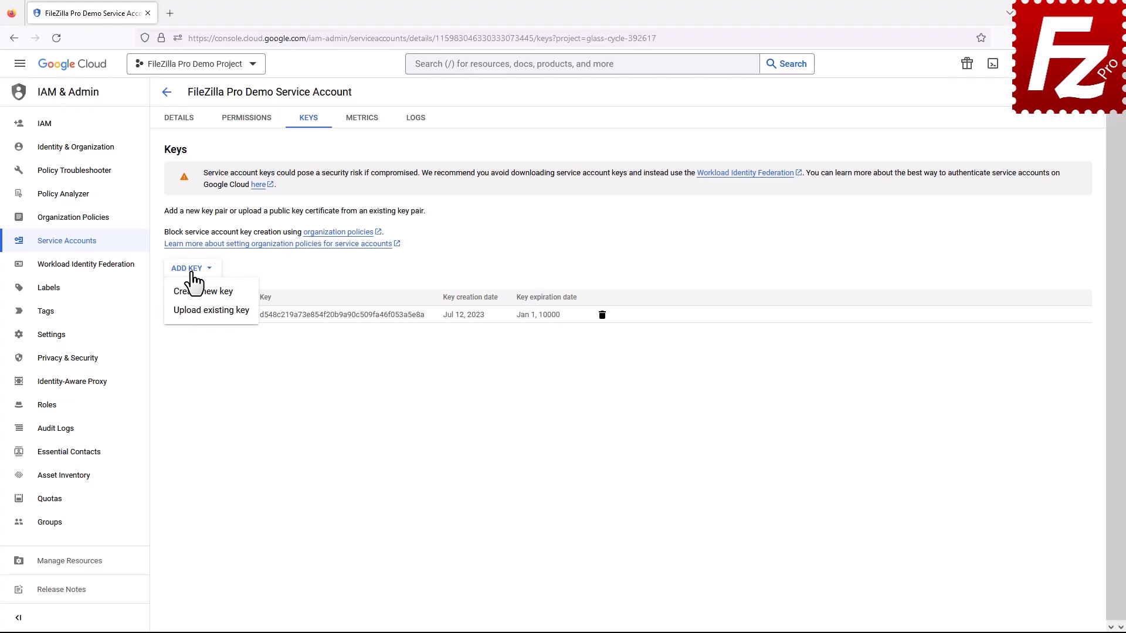
click(198, 293)
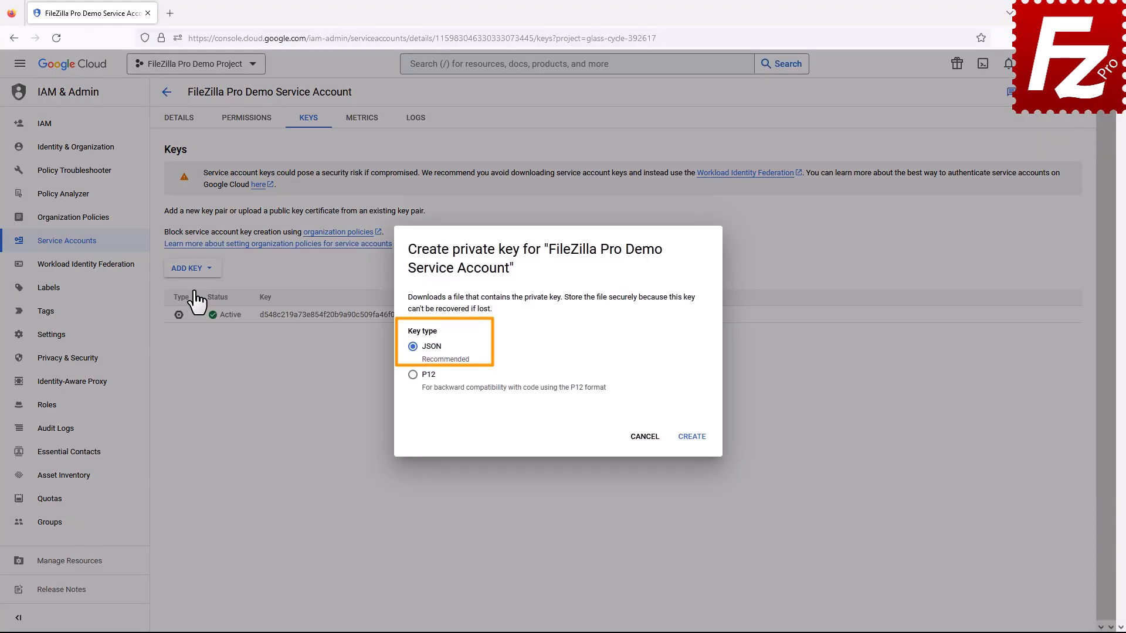
click(690, 437)
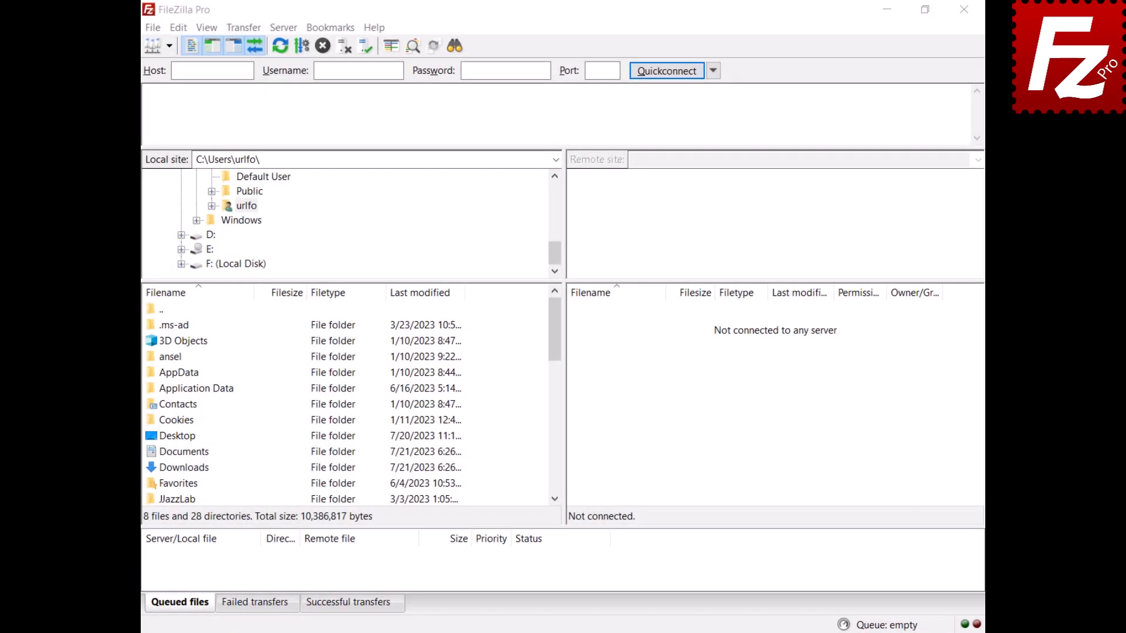
- Add a new Site Manager entry named 'Google Cloud'
click(152, 30)
click(154, 48)
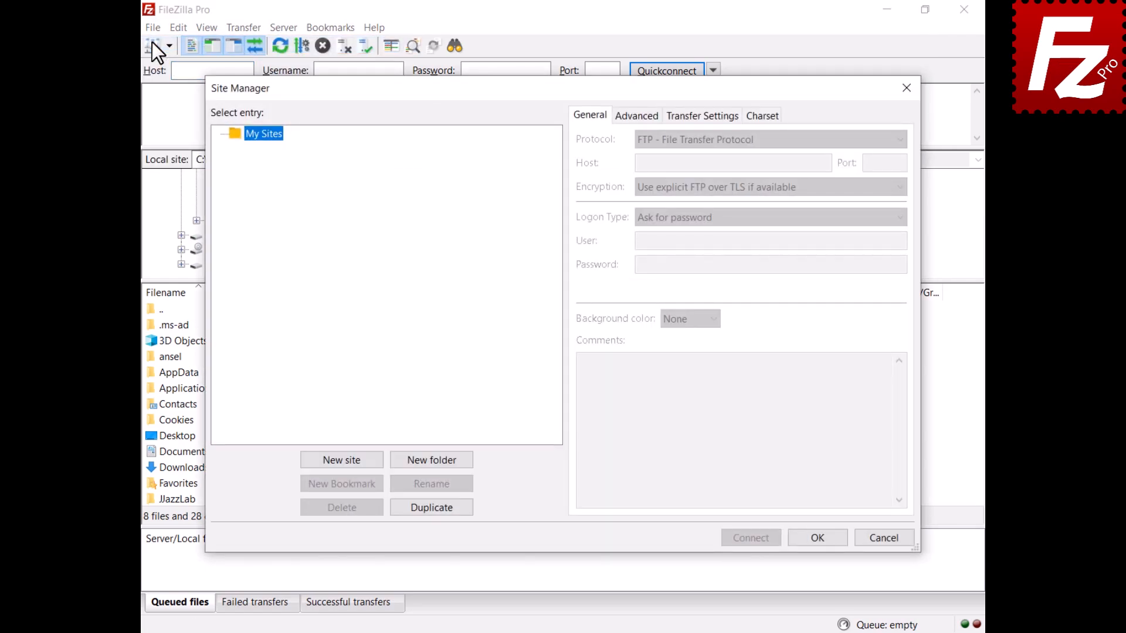
click(342, 461)
text(Google Cloud)
key(Return)
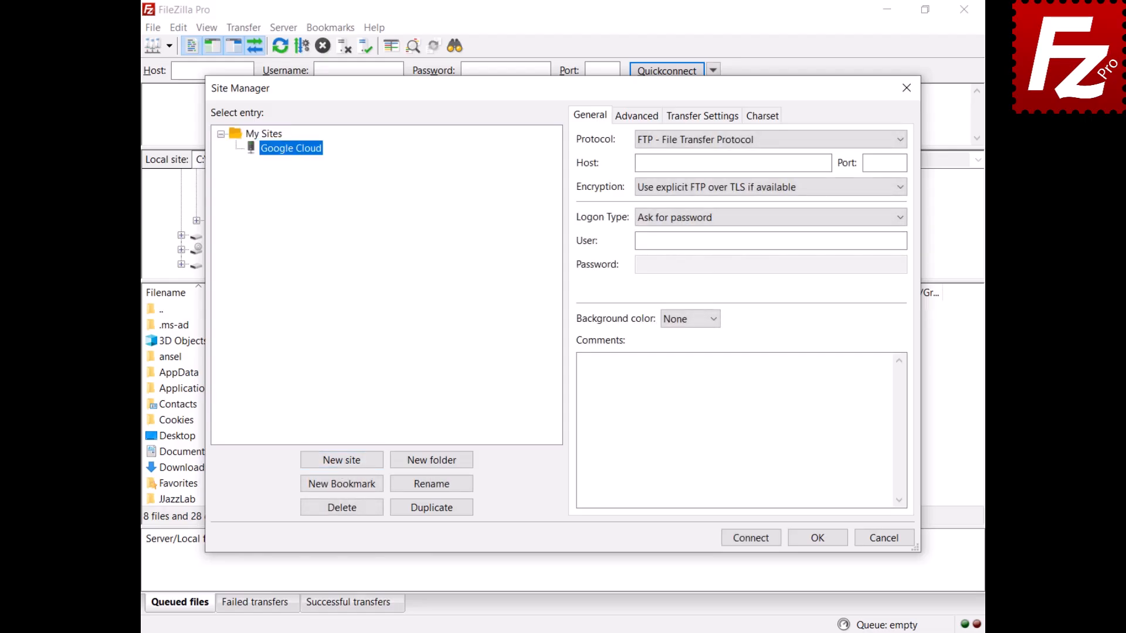
- Use Google Cloud Storage with Service Account, select the downloaded JSON key, and connect
click(747, 144)
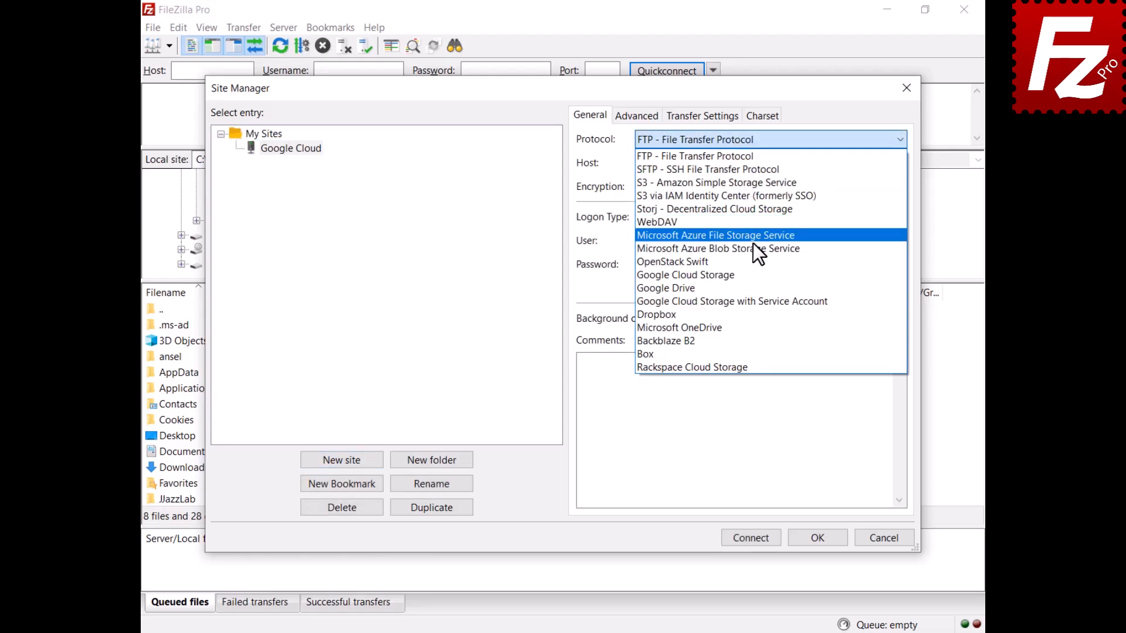
click(765, 305)
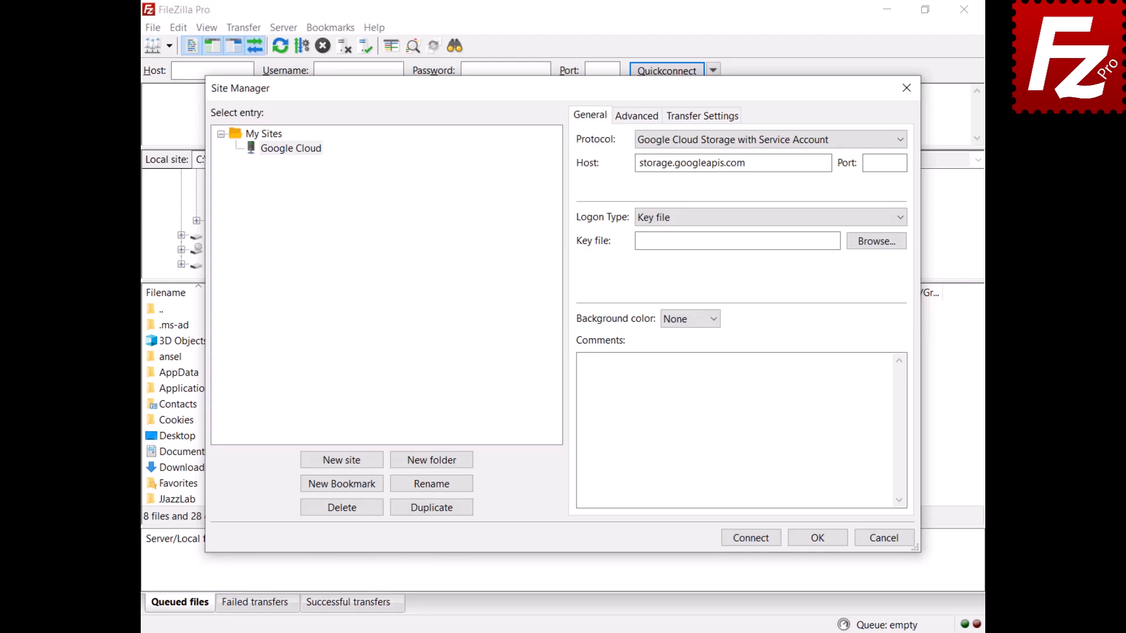
click(875, 245)
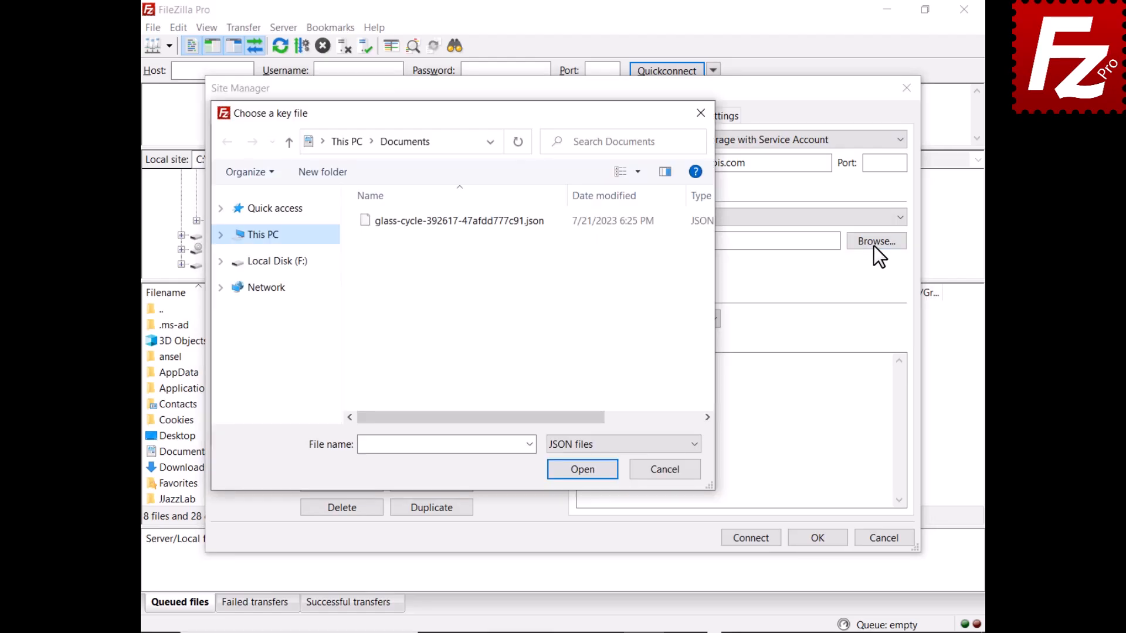
double_click(449, 221)
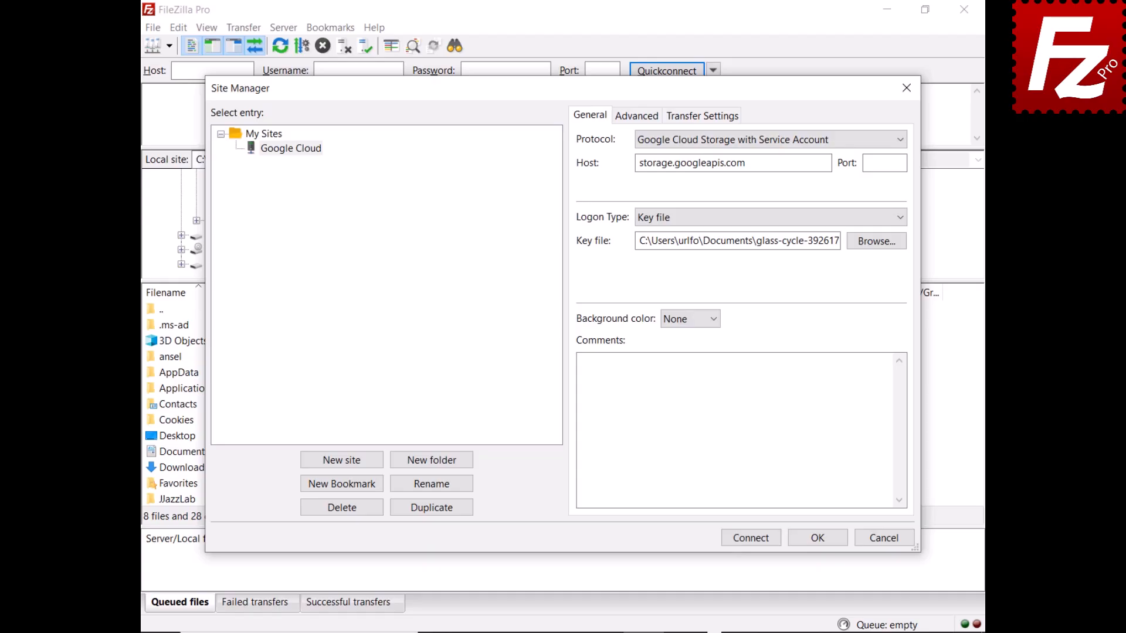
click(752, 540)
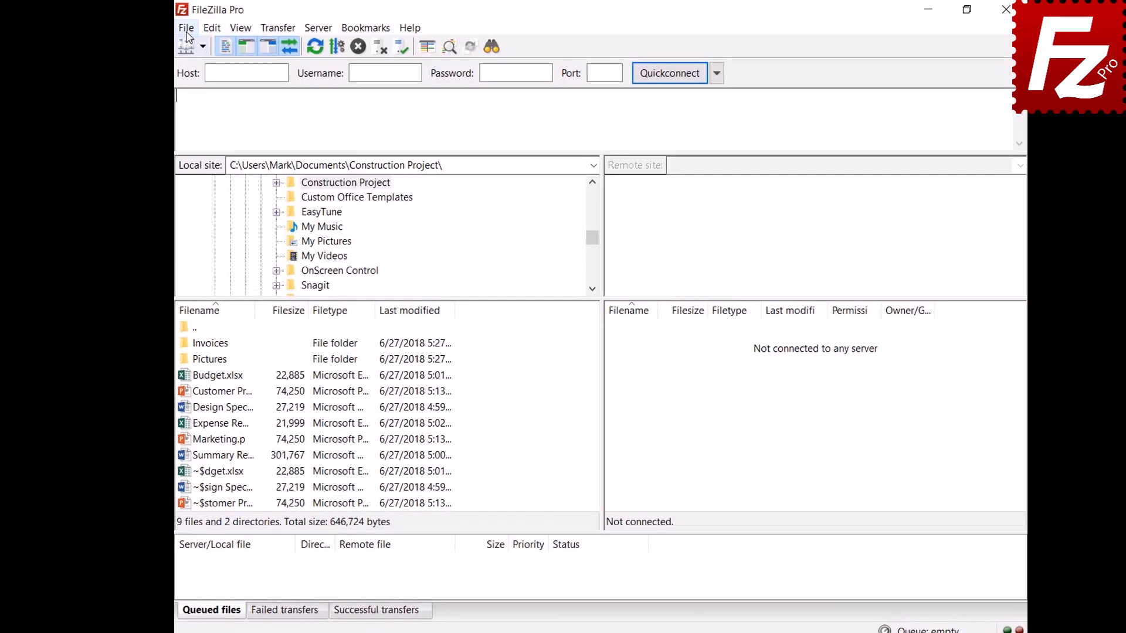
- Create a site named 'Dropbox' with the Dropbox protocol and connect to it
click(168, 30)
click(154, 46)
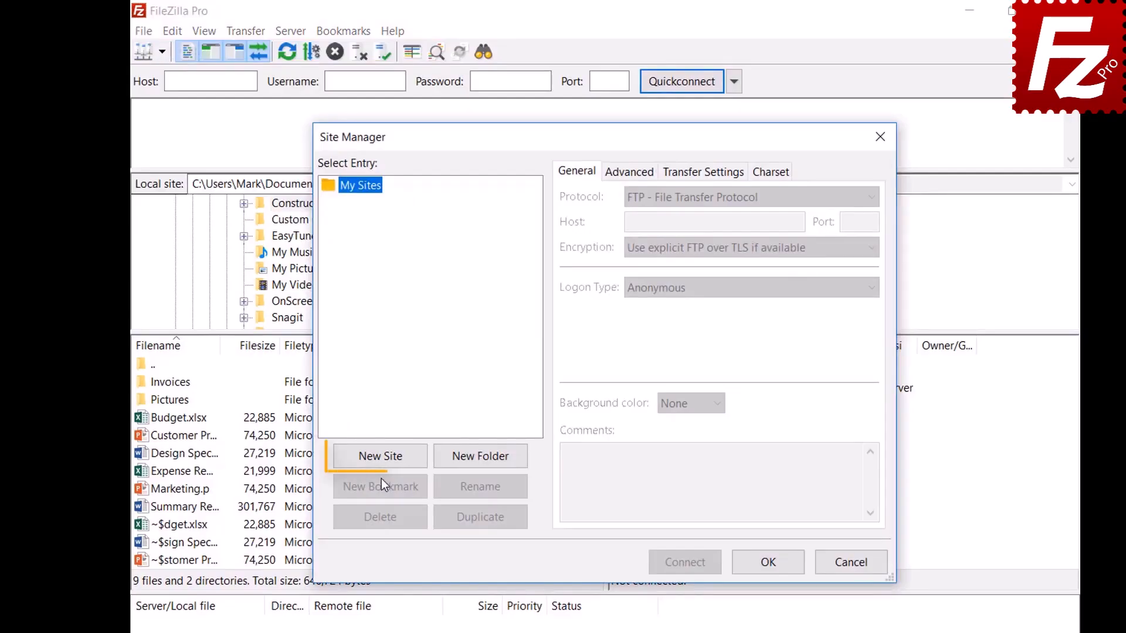
click(383, 460)
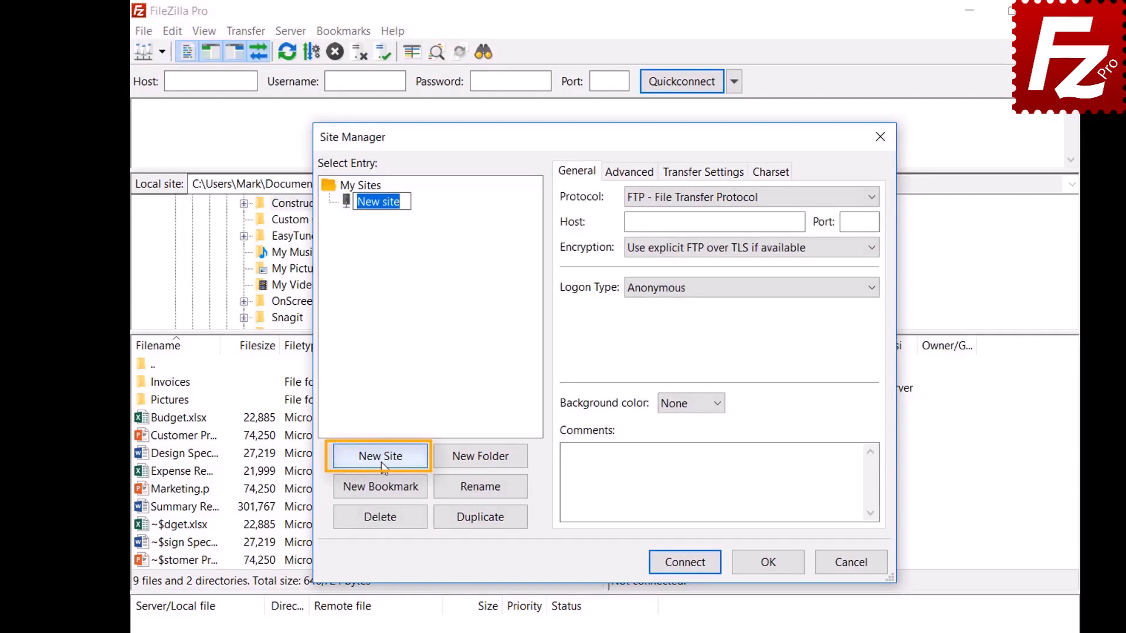
text(D)
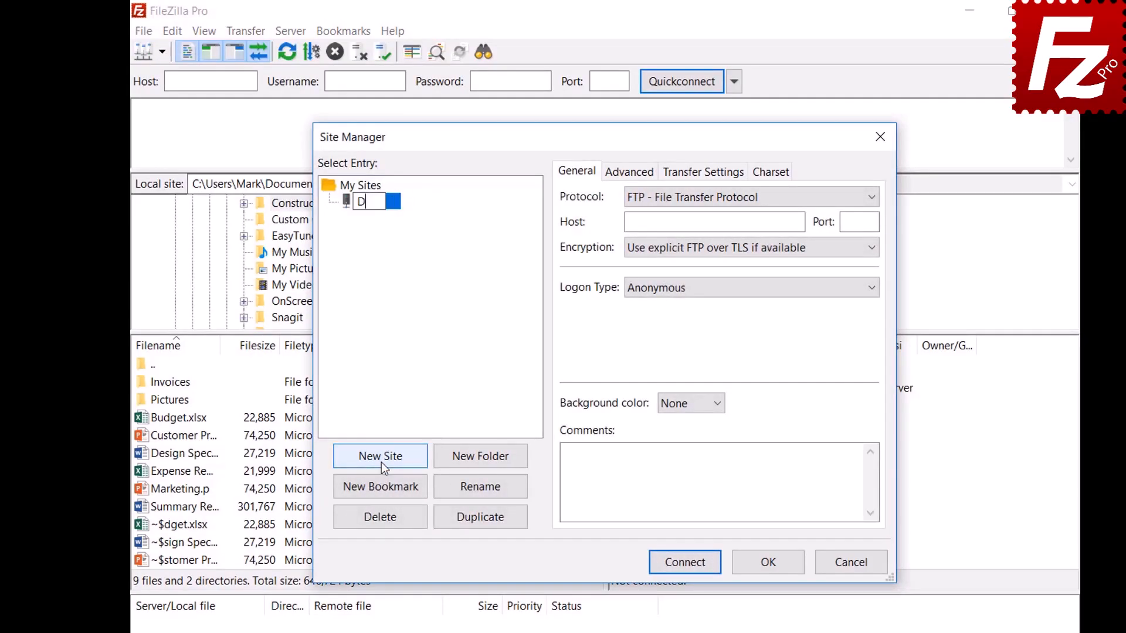
text(ropbox)
click(822, 198)
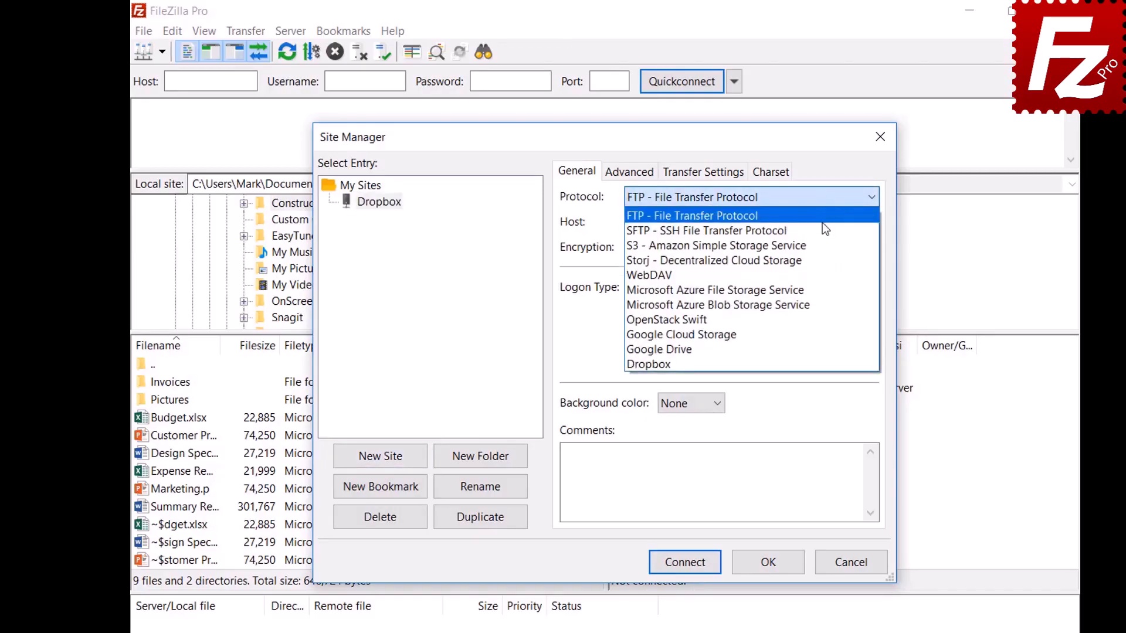
click(822, 364)
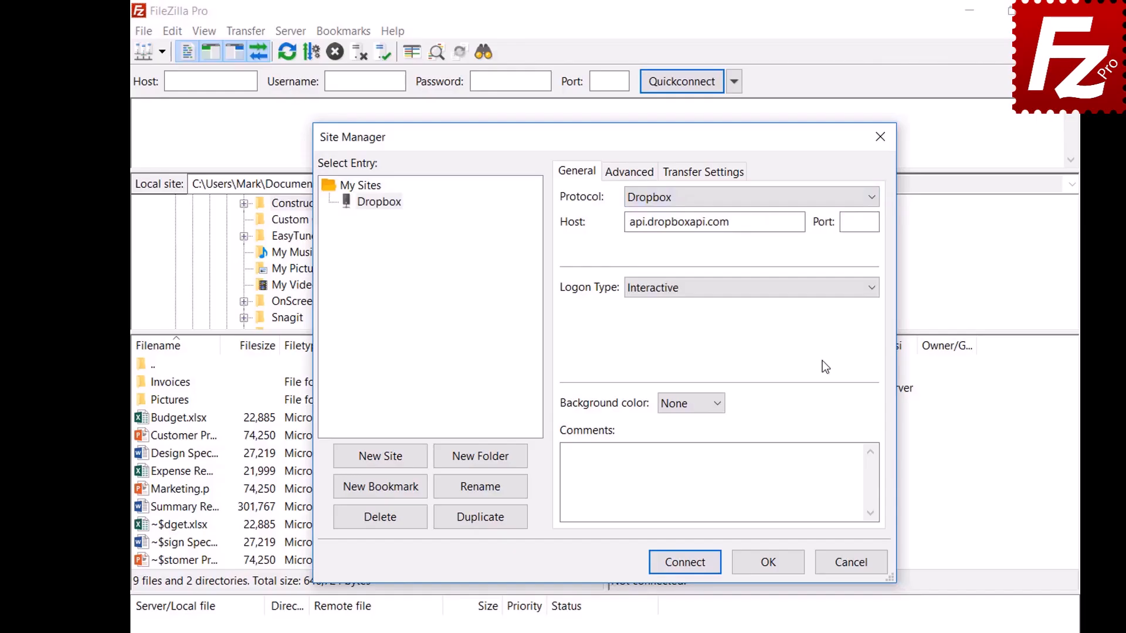
click(683, 563)
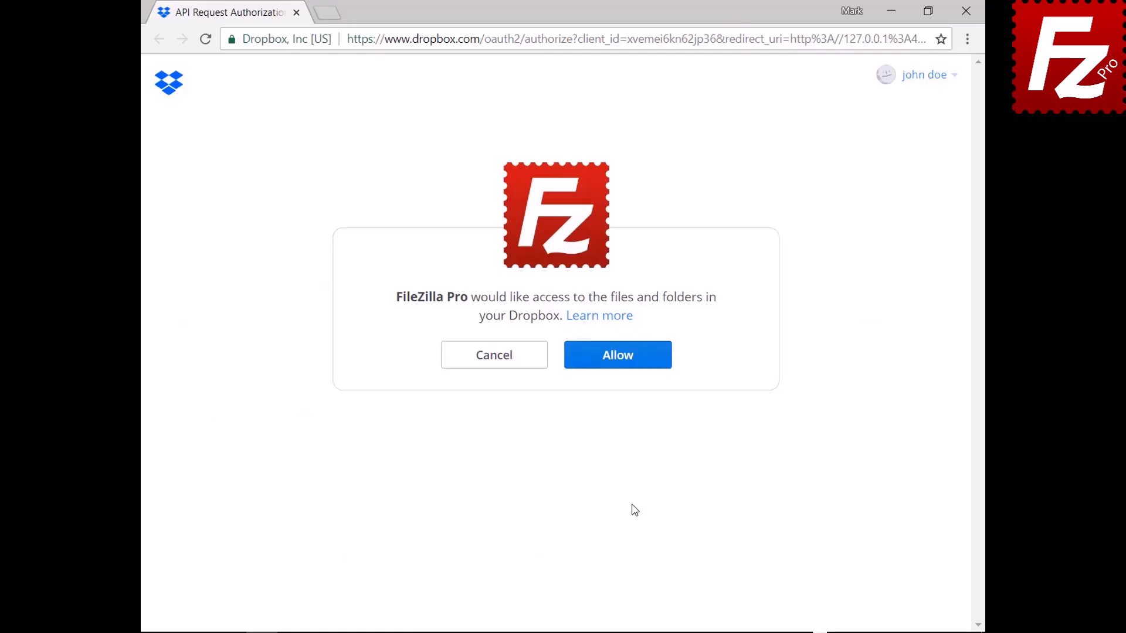
- Allow FileZilla Pro to access the Dropbox account's files and folders
click(626, 367)
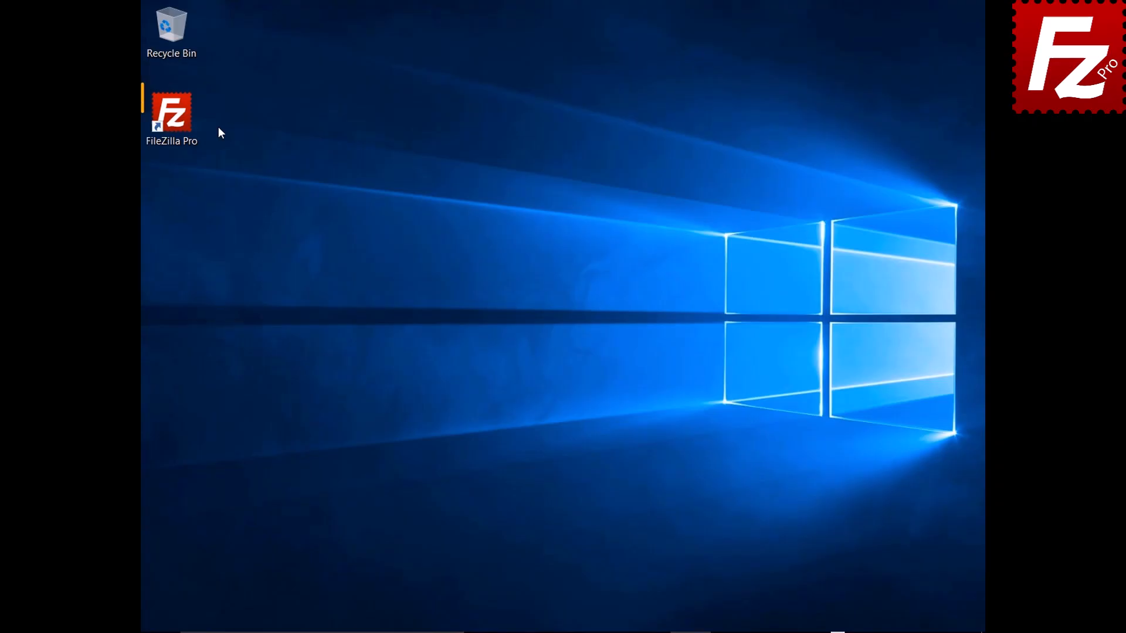
- Launch FileZilla Pro and add a new Site Manager entry named 'Dropbox'
double_click(176, 120)
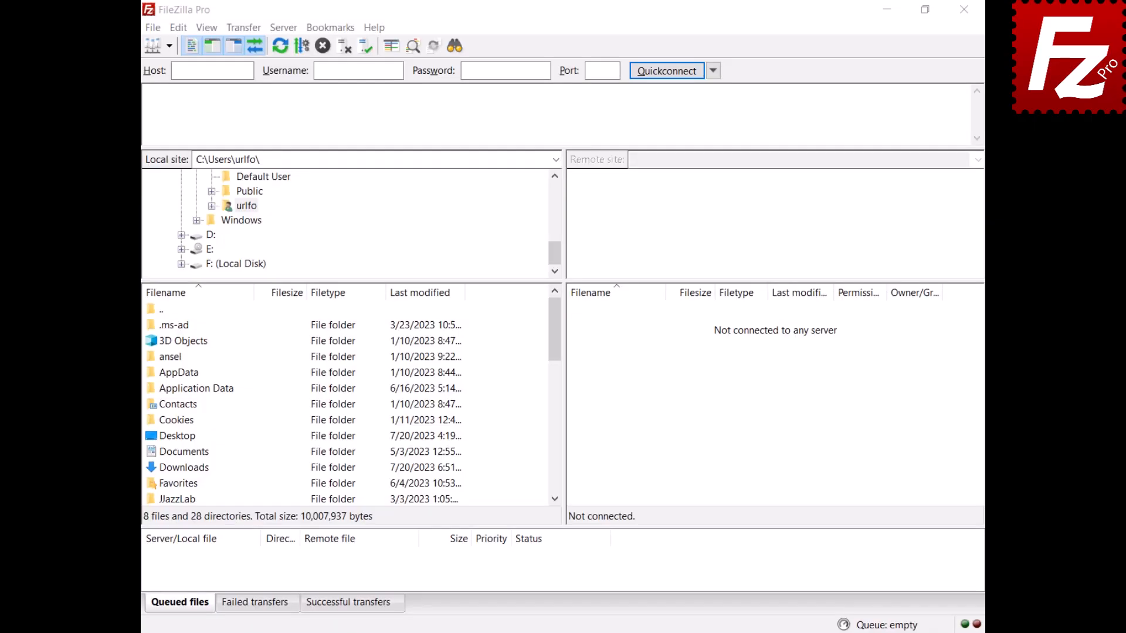
click(153, 32)
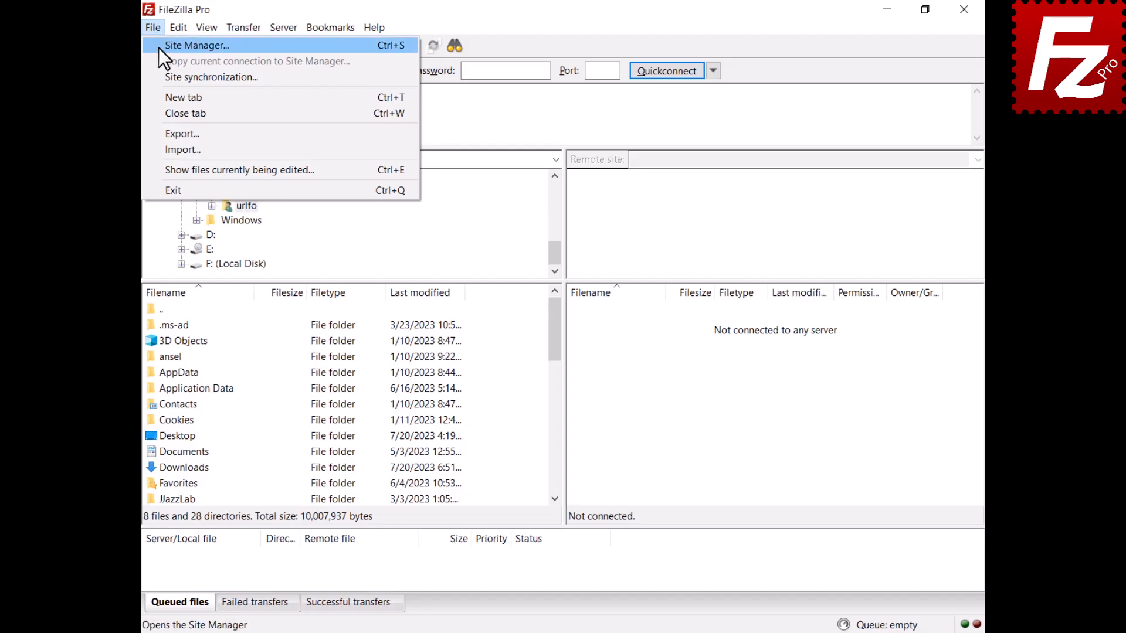
click(158, 47)
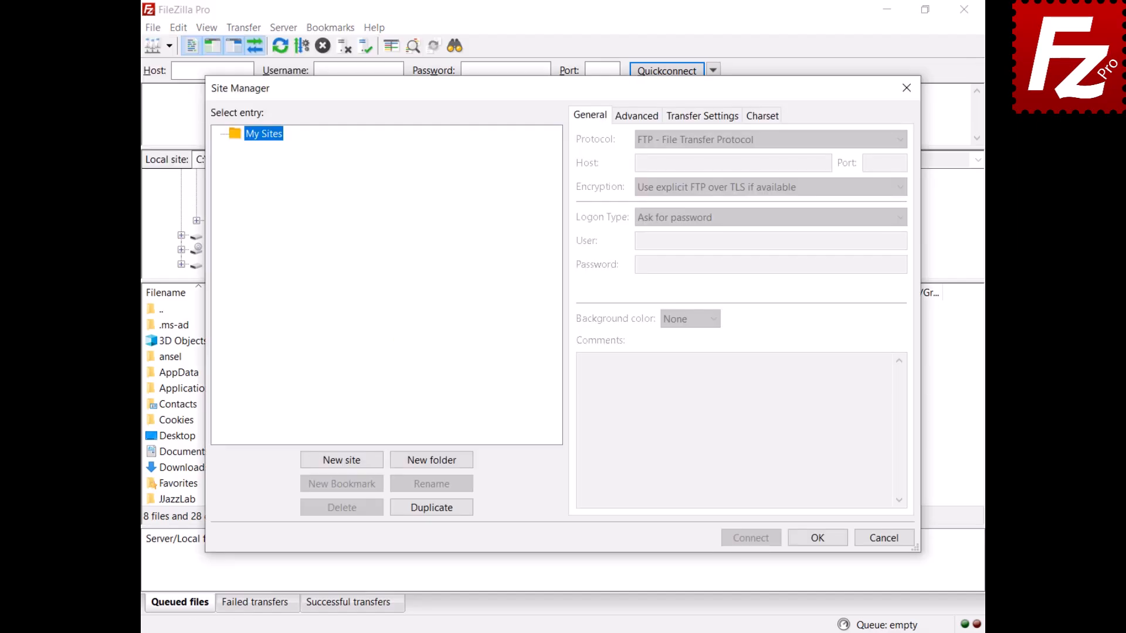
click(340, 459)
text(Dropbox)
key(Return)
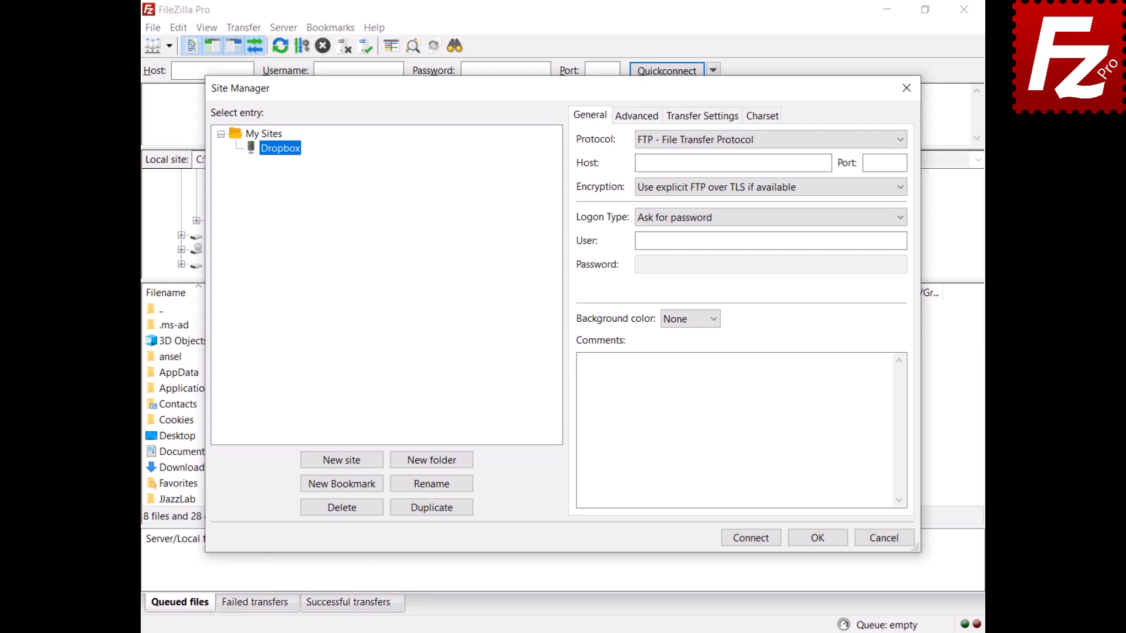
- Set the protocol to Dropbox, connect, and continue the Dropbox login to the password step
click(750, 144)
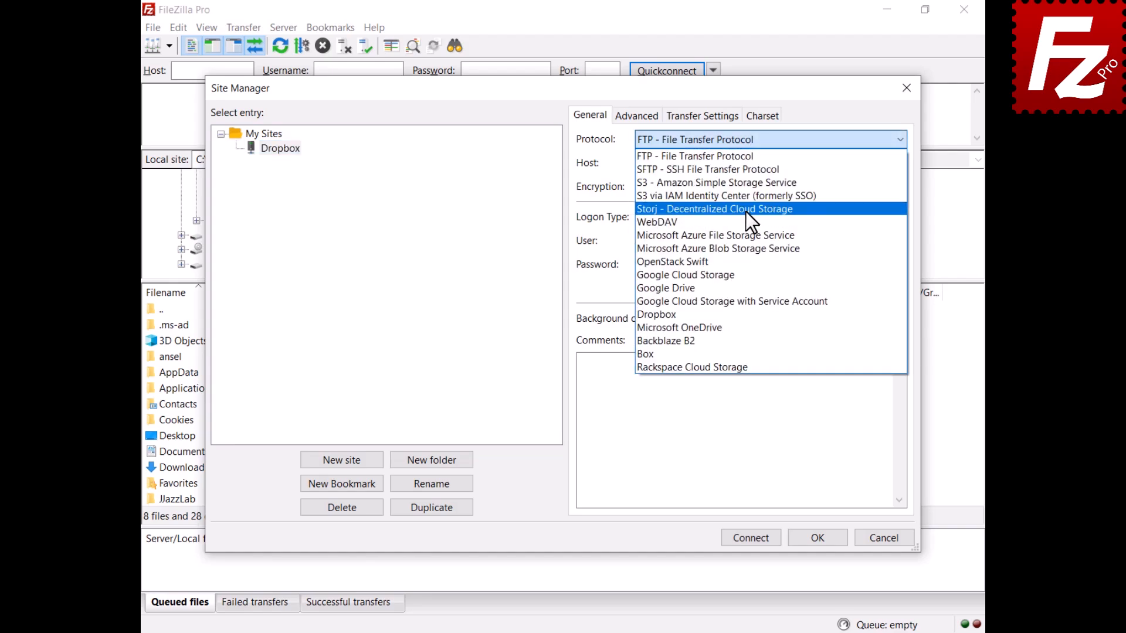
click(737, 315)
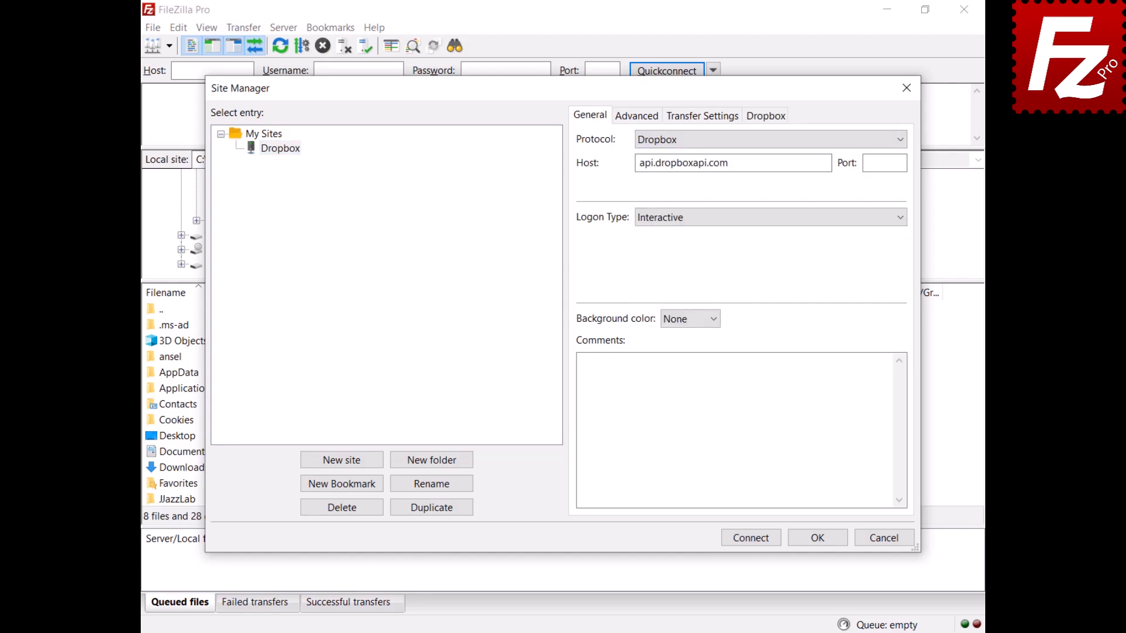
click(750, 537)
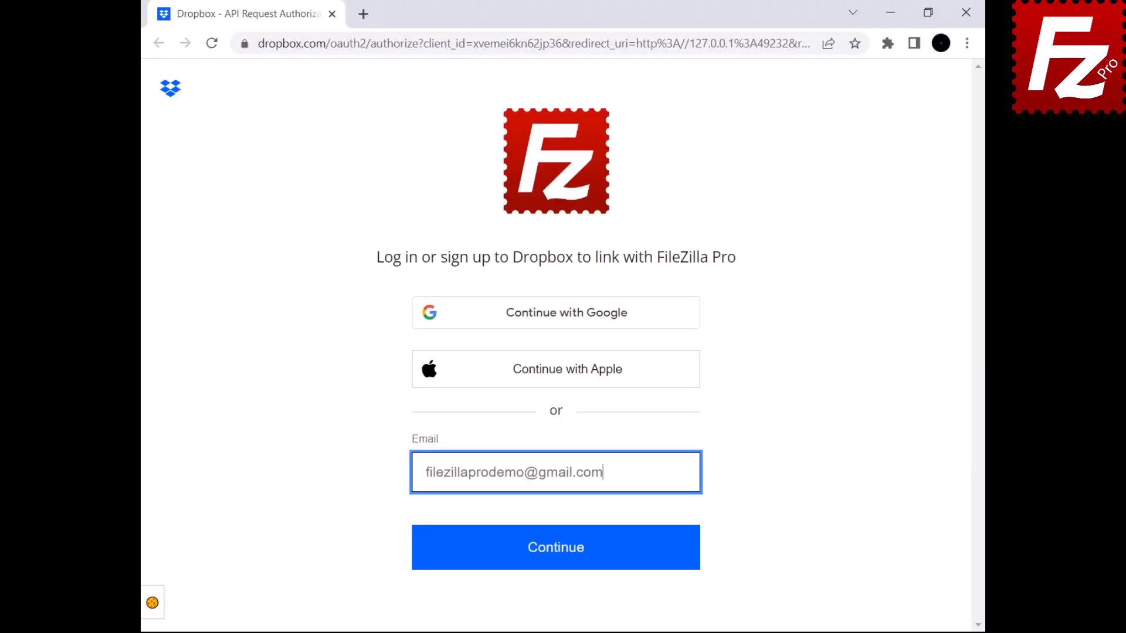
click(551, 560)
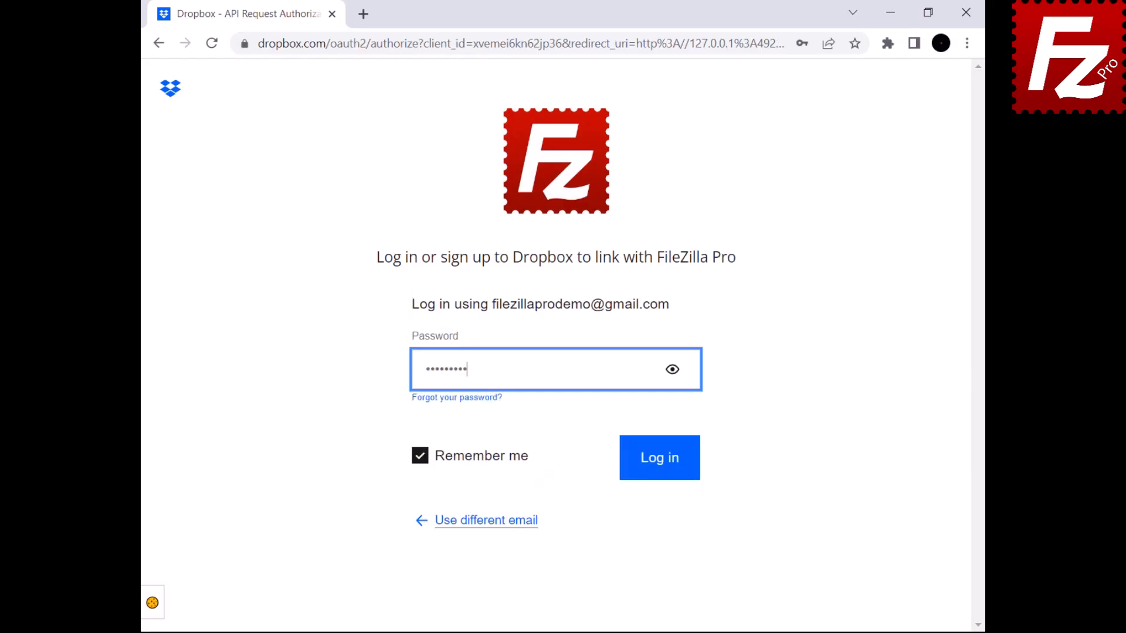
- Log in to Dropbox, allow FileZilla Pro access, and close the browser
click(660, 476)
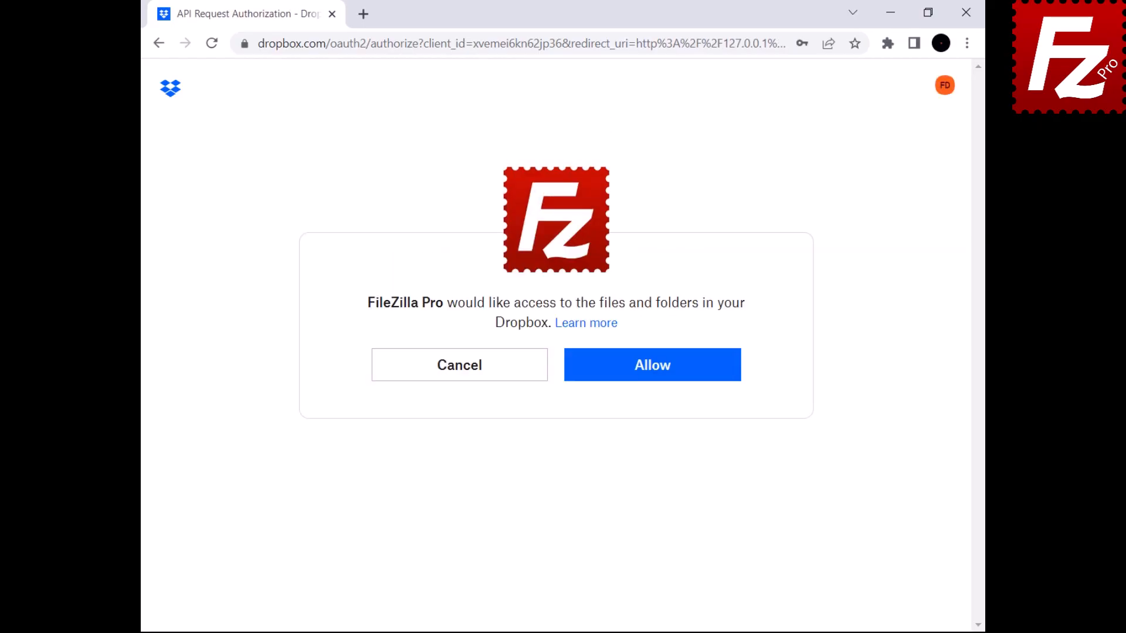
click(651, 370)
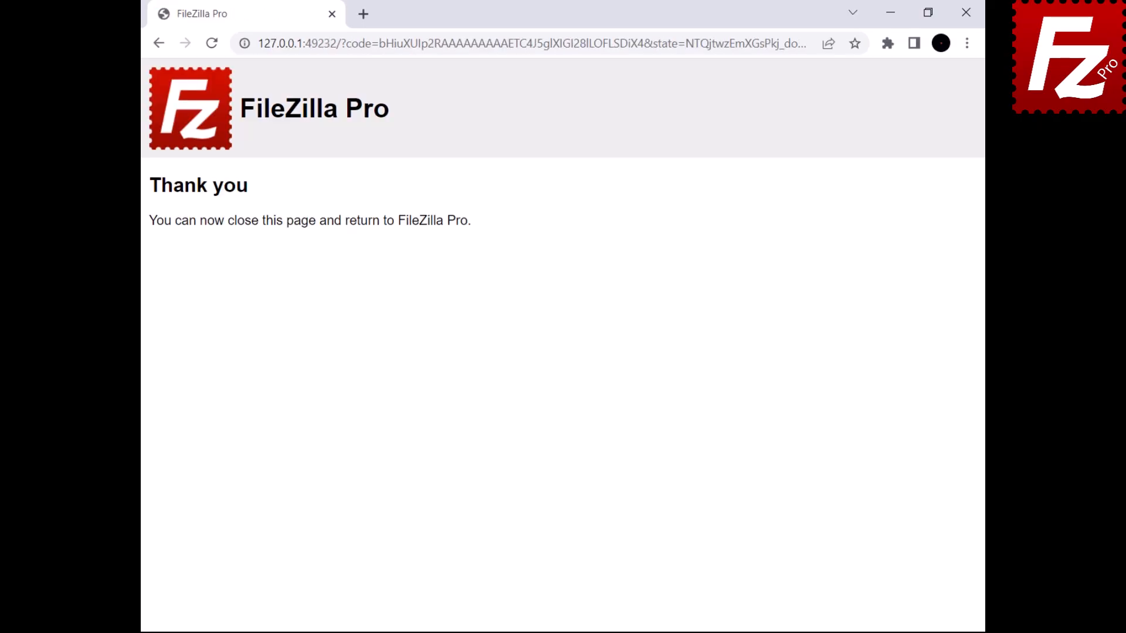
click(972, 13)
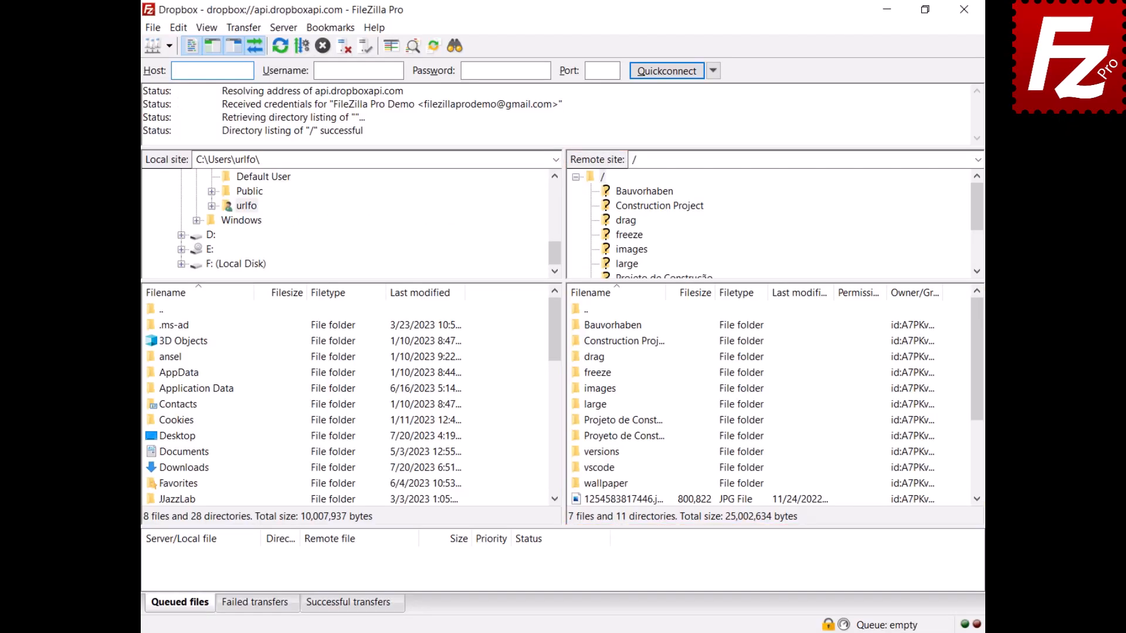
- Share Construction Project via a Viewer link open to anyone with the link
right_click(589, 342)
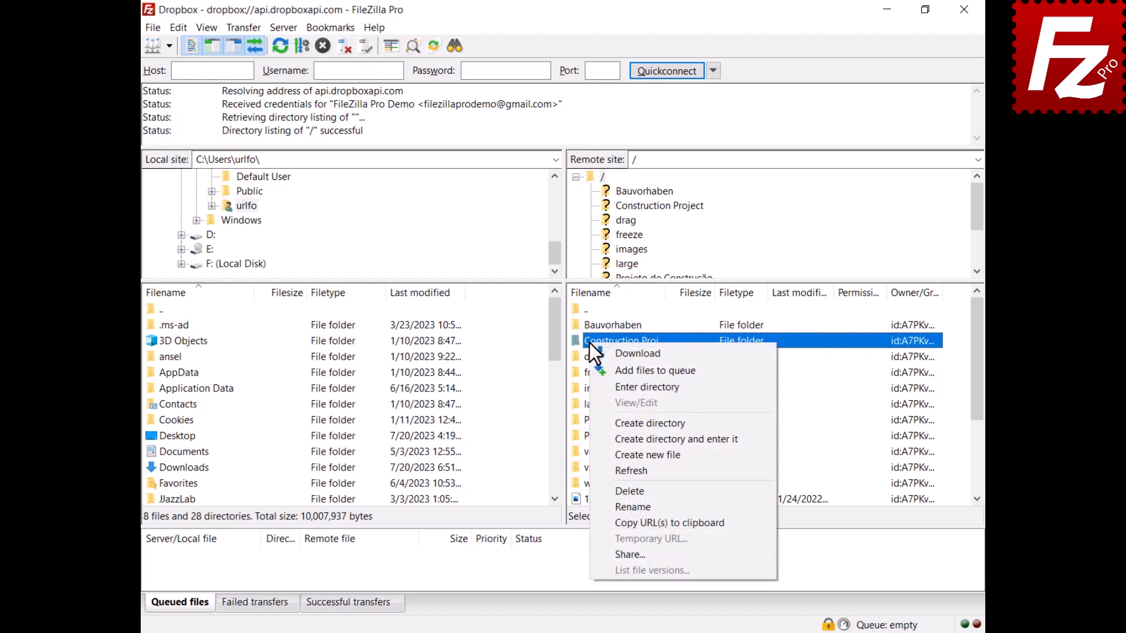
click(618, 556)
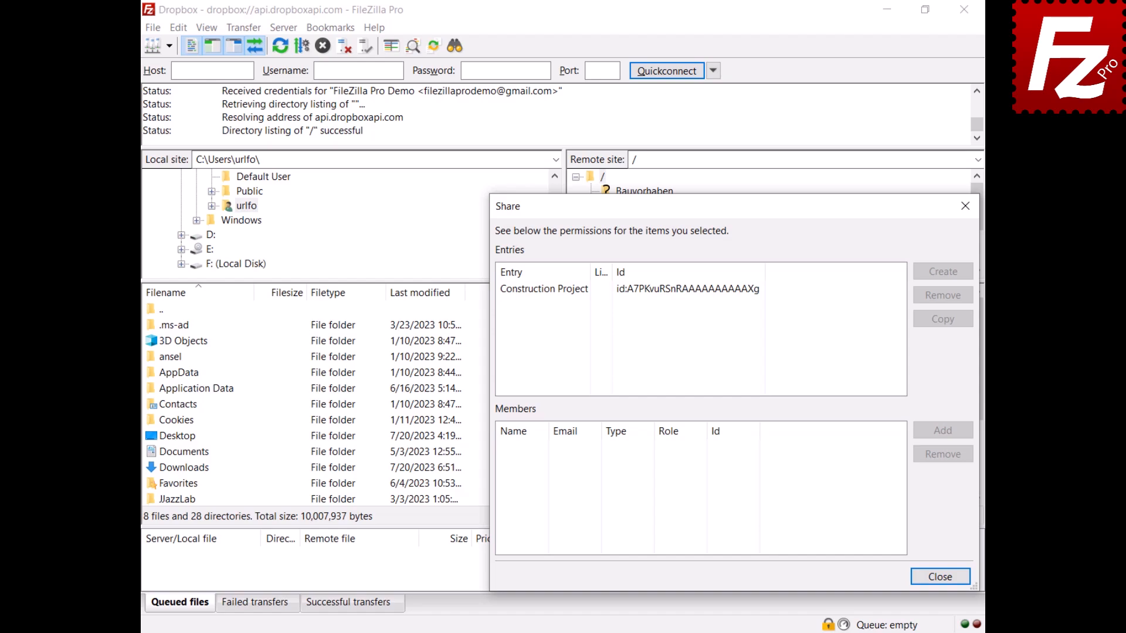
click(544, 295)
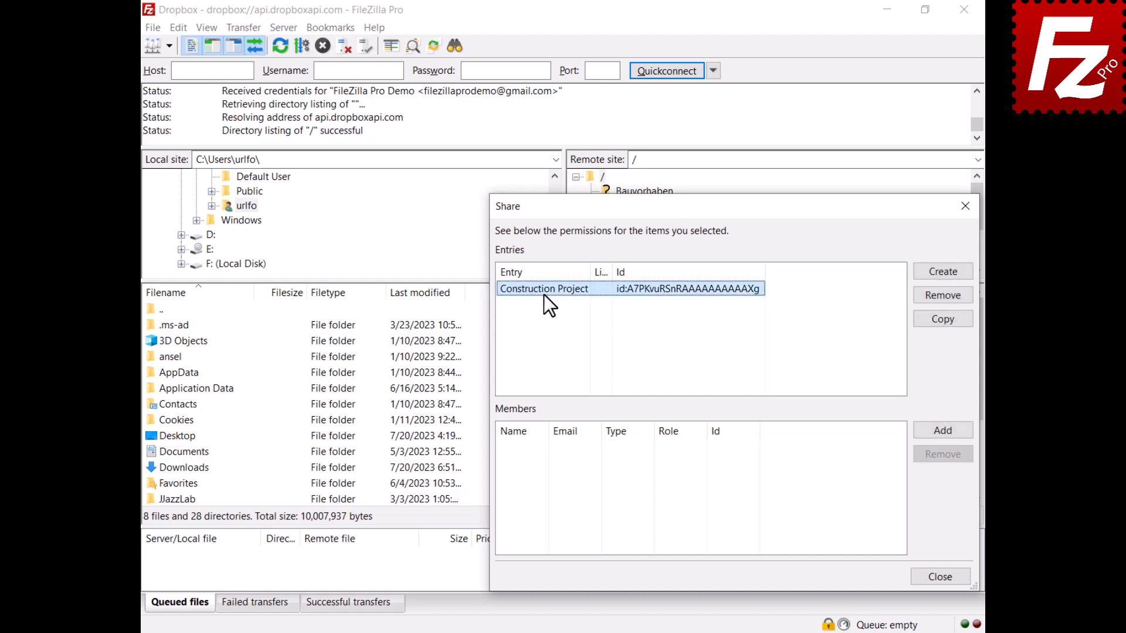
click(944, 274)
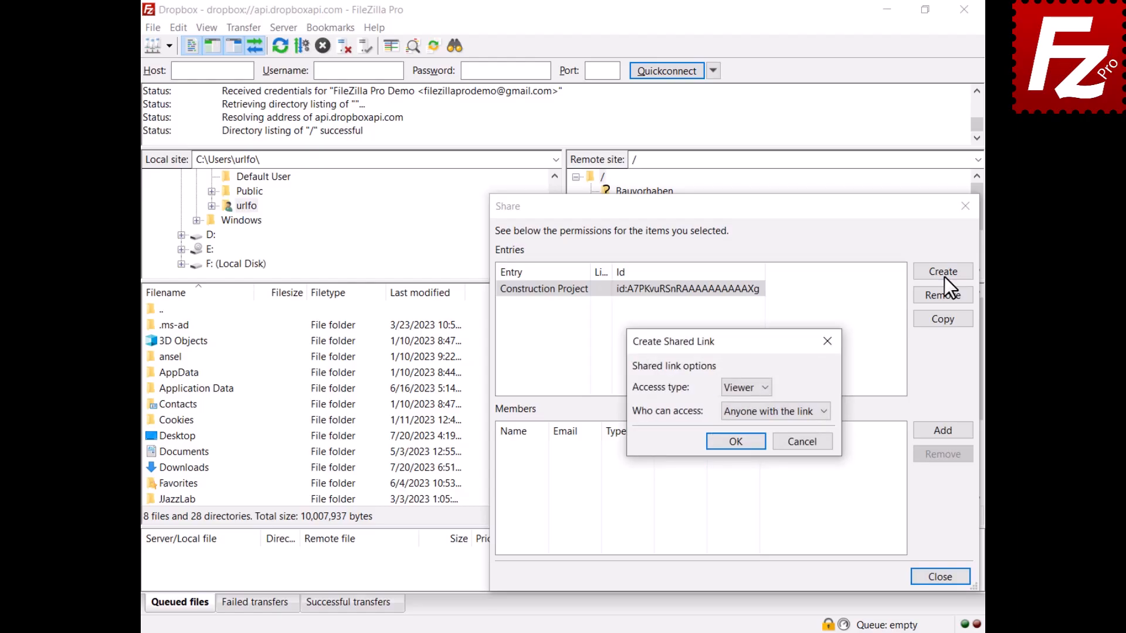
click(764, 389)
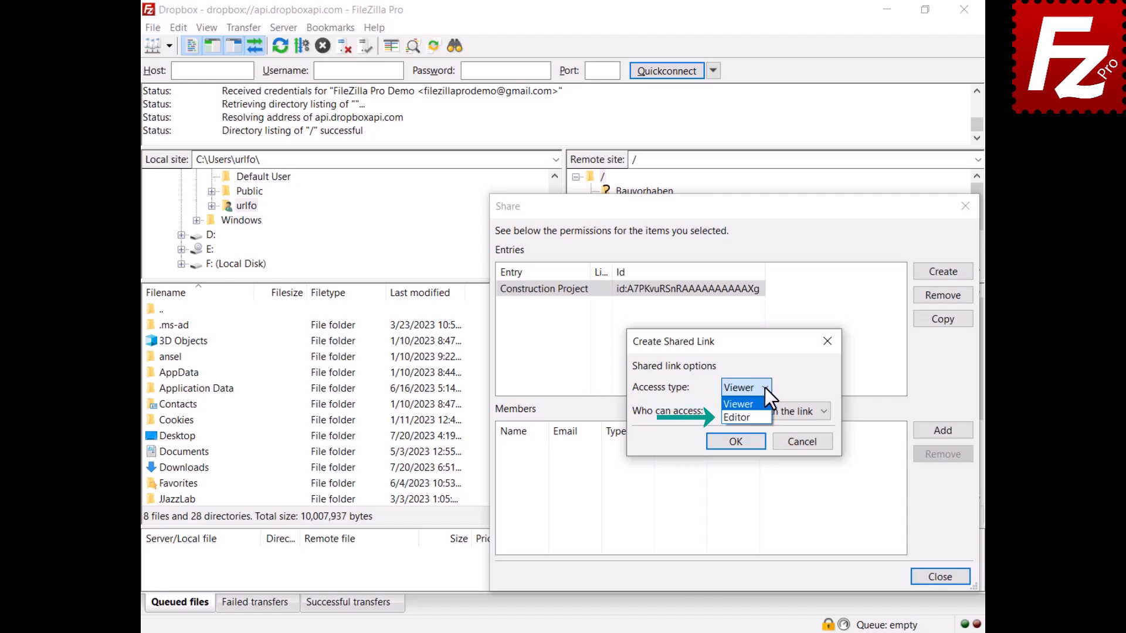
click(764, 389)
click(824, 412)
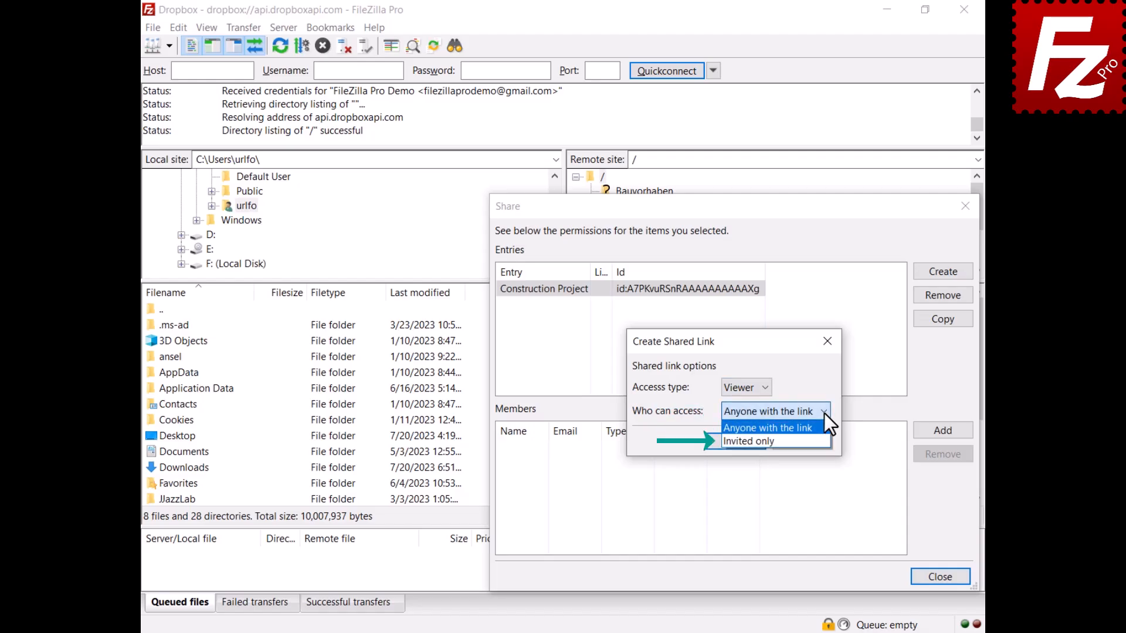
click(825, 413)
click(735, 443)
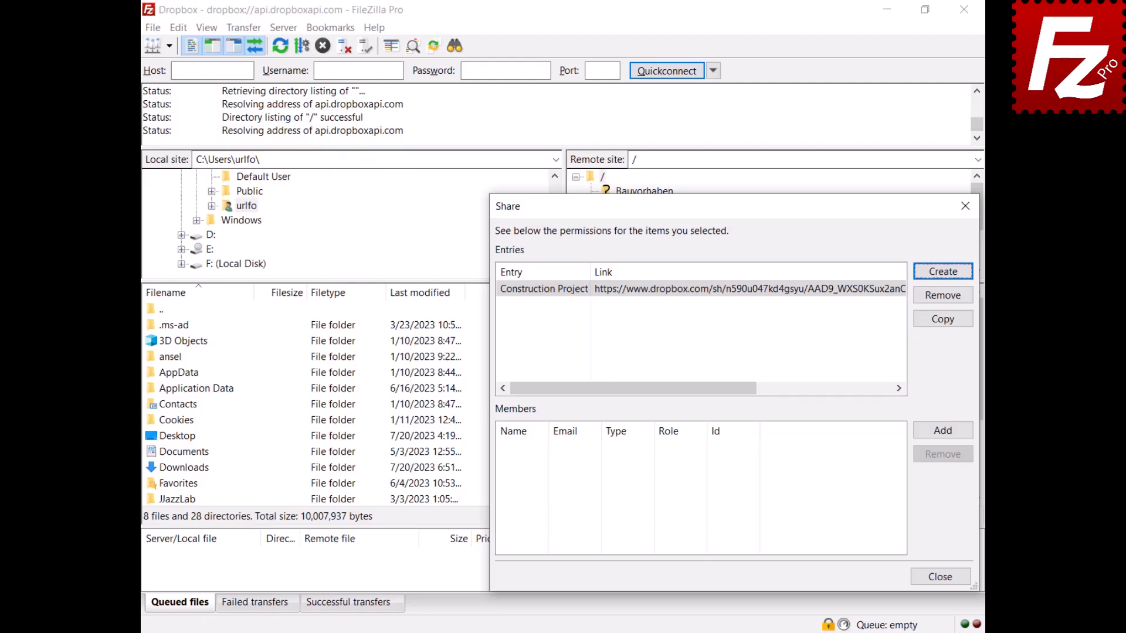
- Add a member by pasting the collaborator's e-mail with the Viewer role, then select the new entry
click(940, 432)
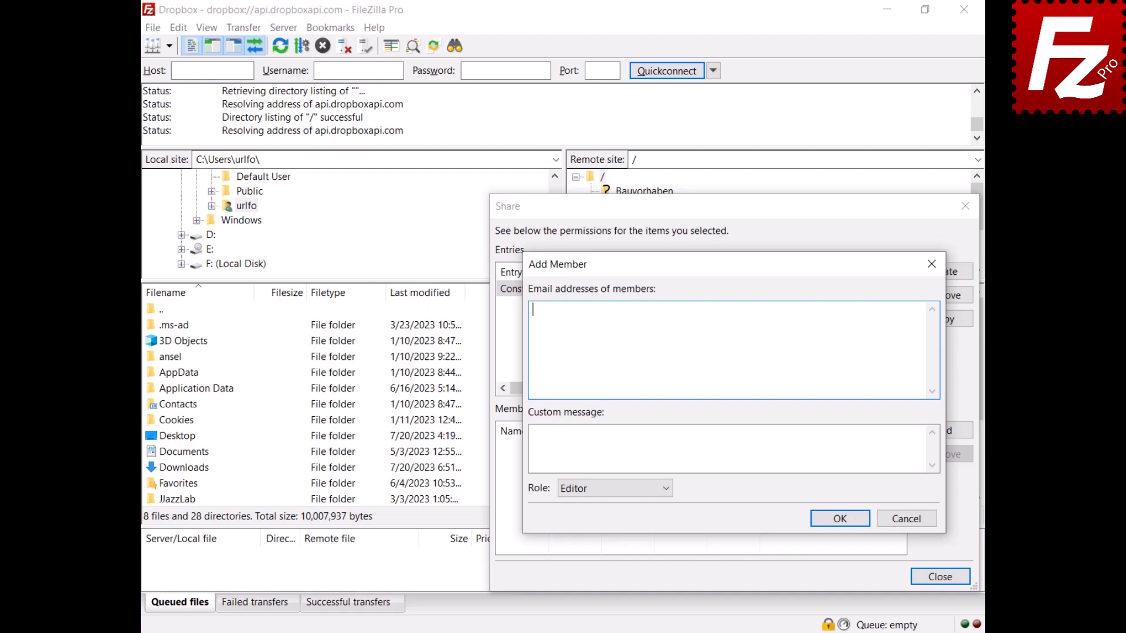
key(ctrl+v)
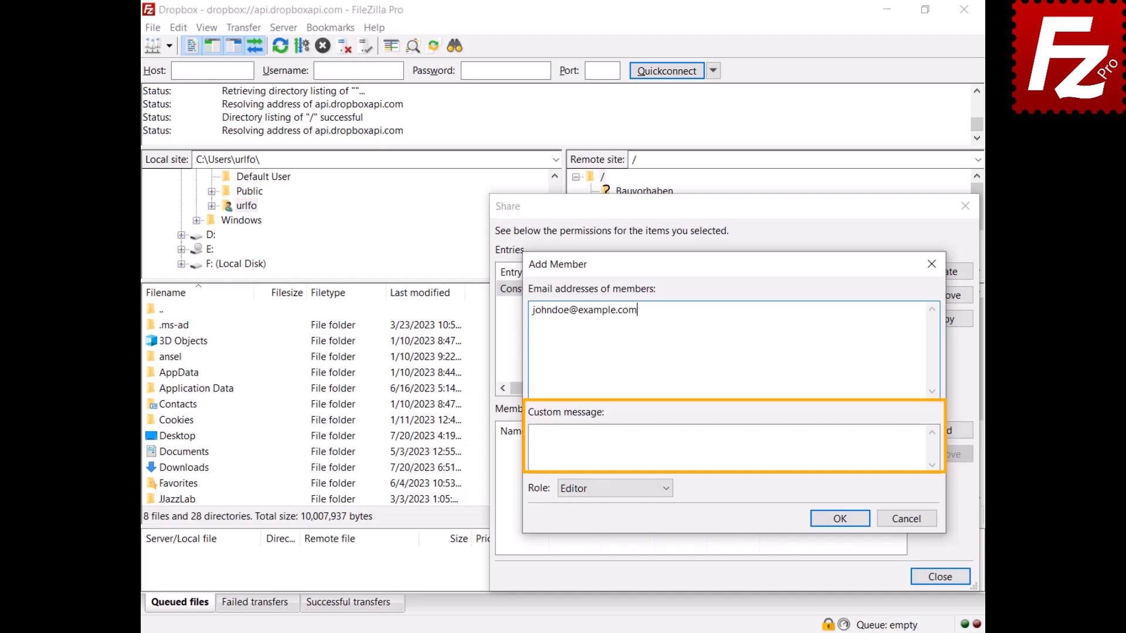
click(666, 495)
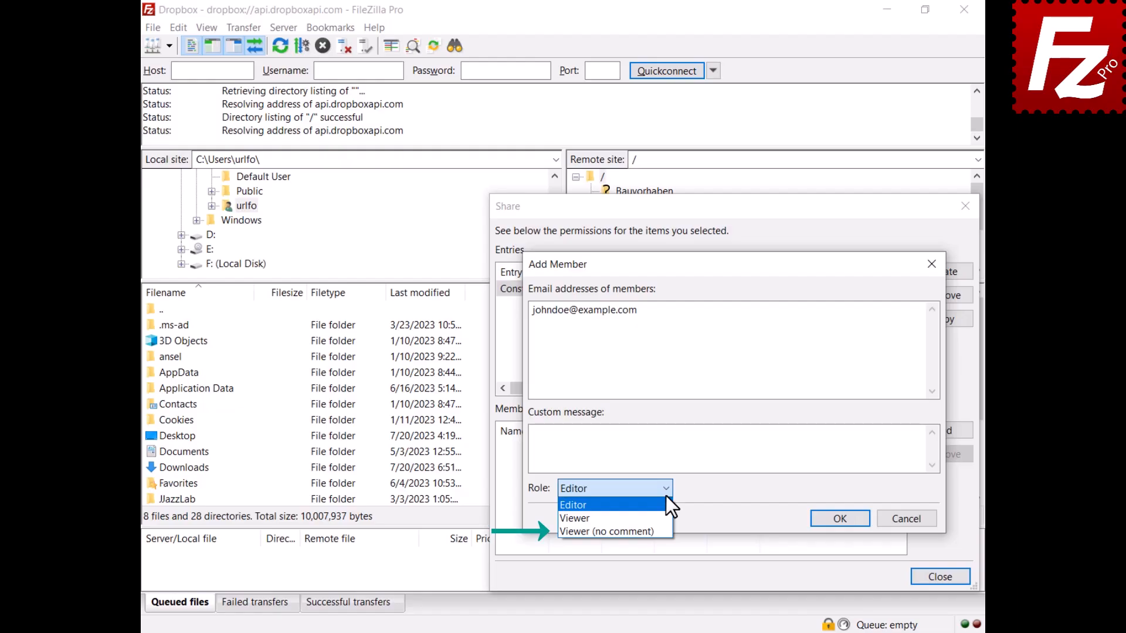
click(666, 513)
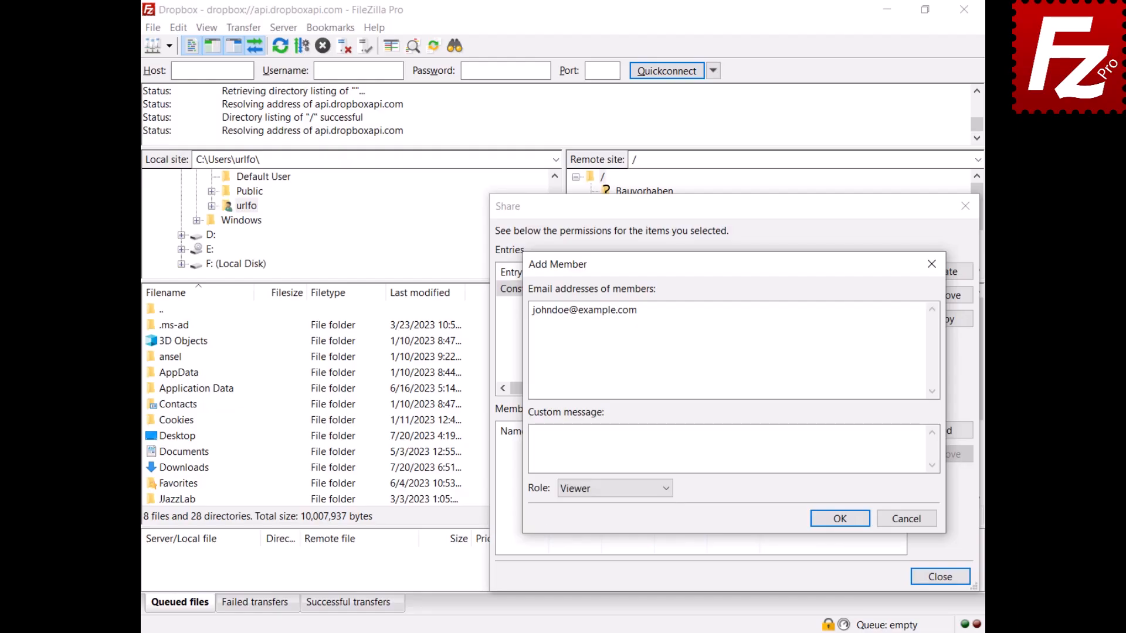
click(838, 518)
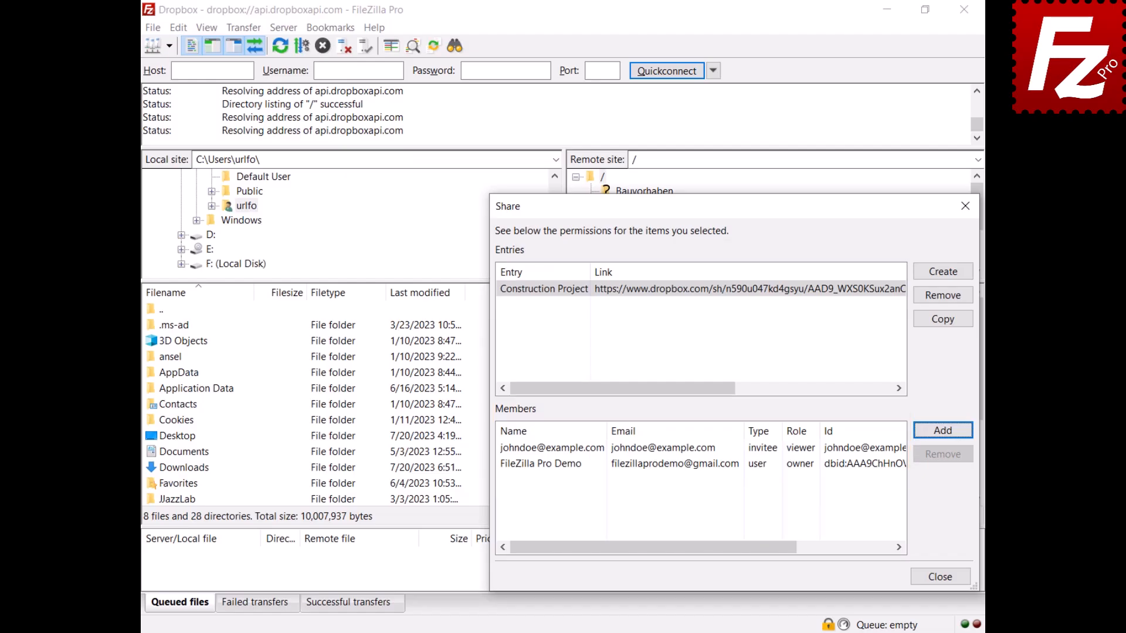
click(508, 449)
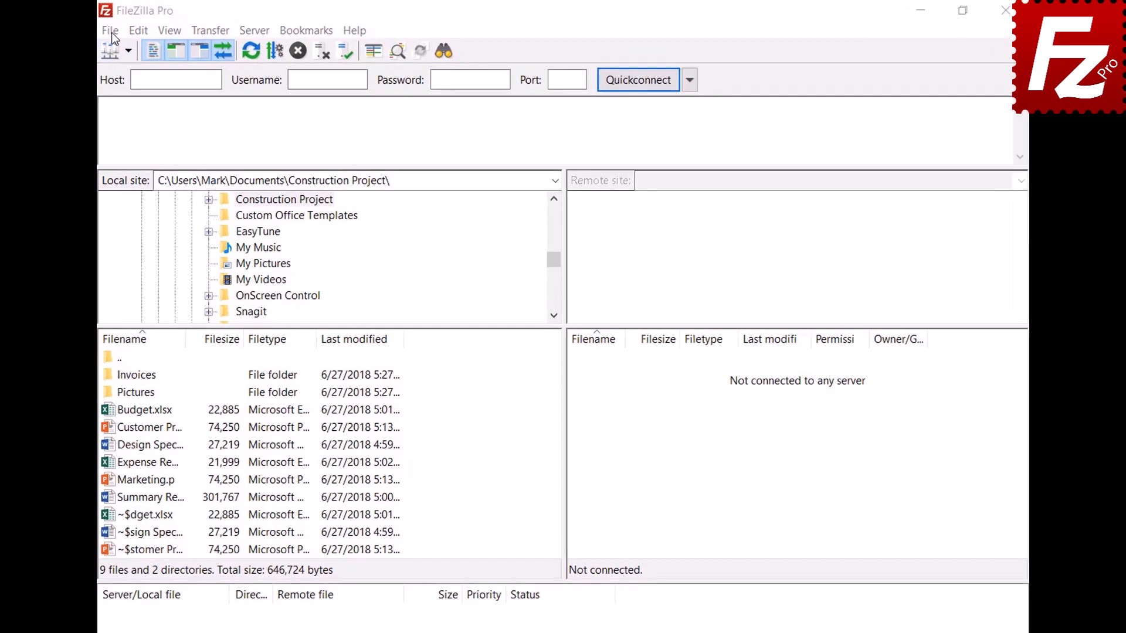
- Create a Site Manager entry named OneDrive with the Microsoft OneDrive protocol and connect to it
click(107, 31)
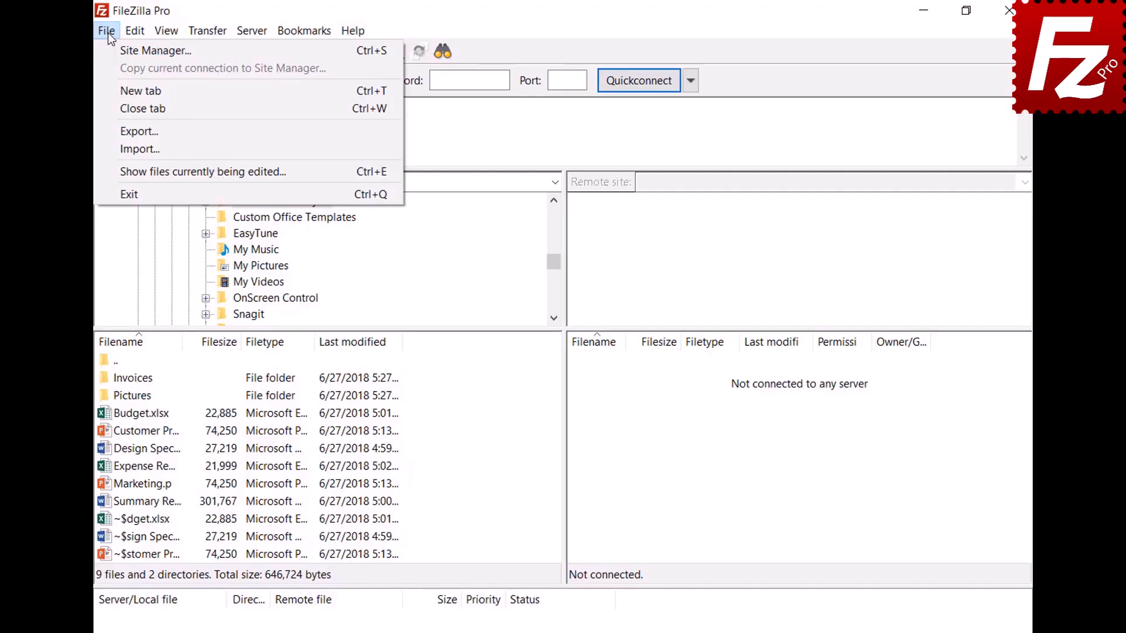
click(108, 46)
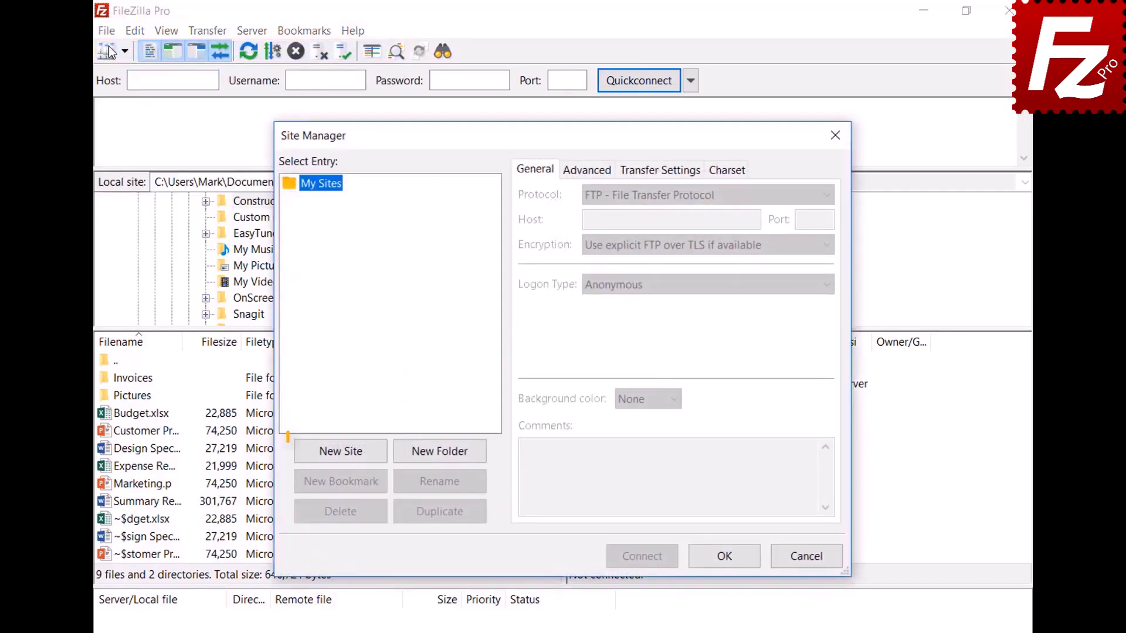
click(342, 452)
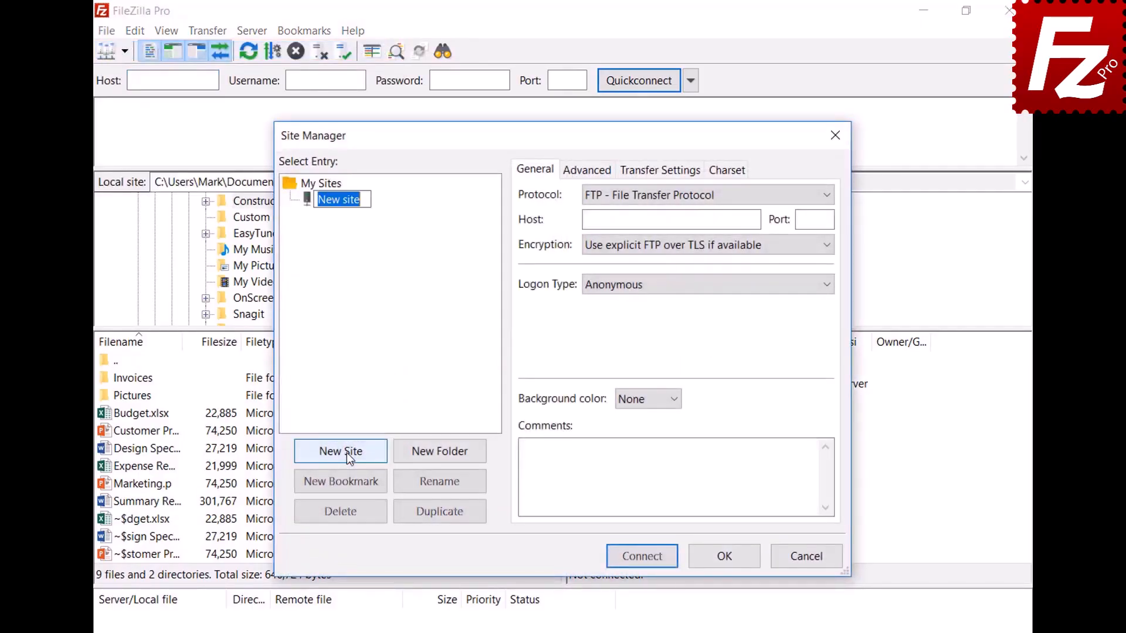
text(OneDri)
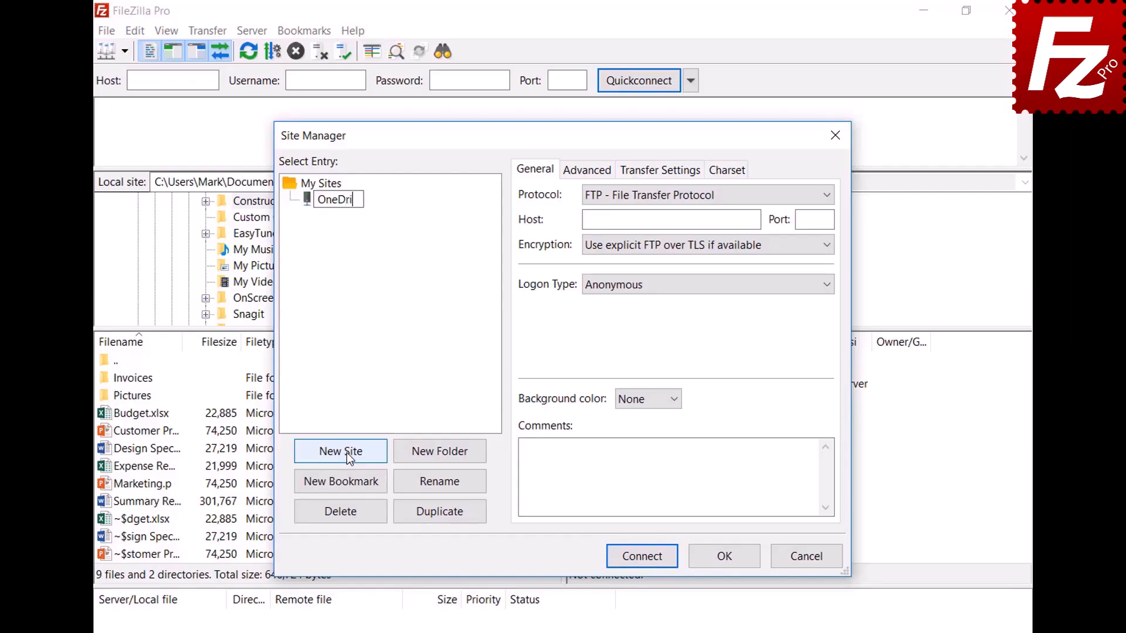
text(ve)
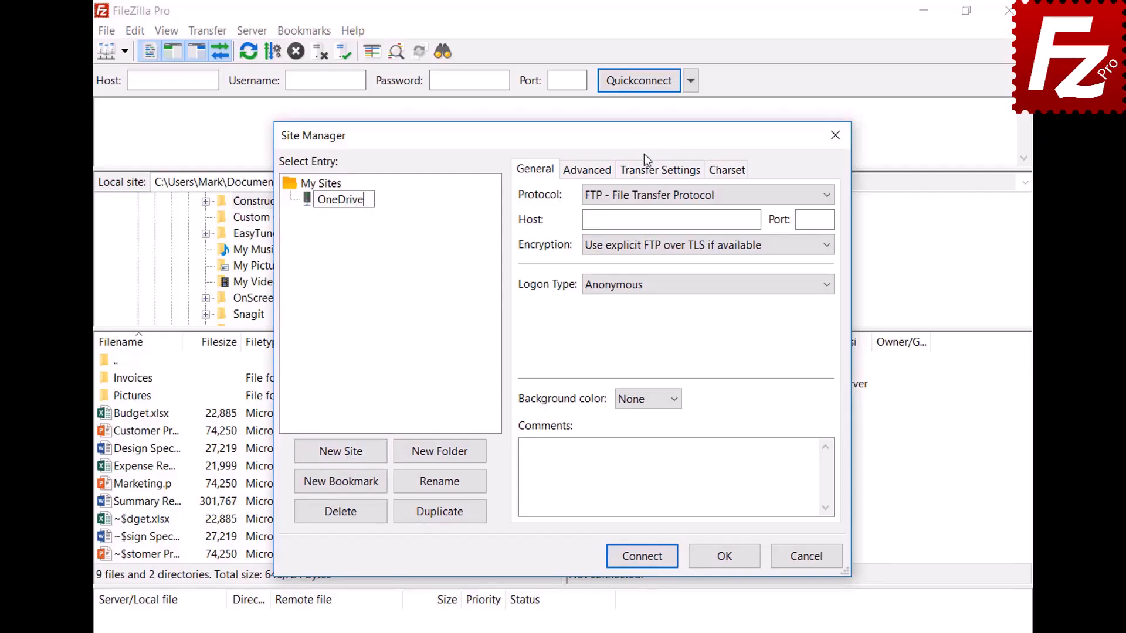
click(644, 195)
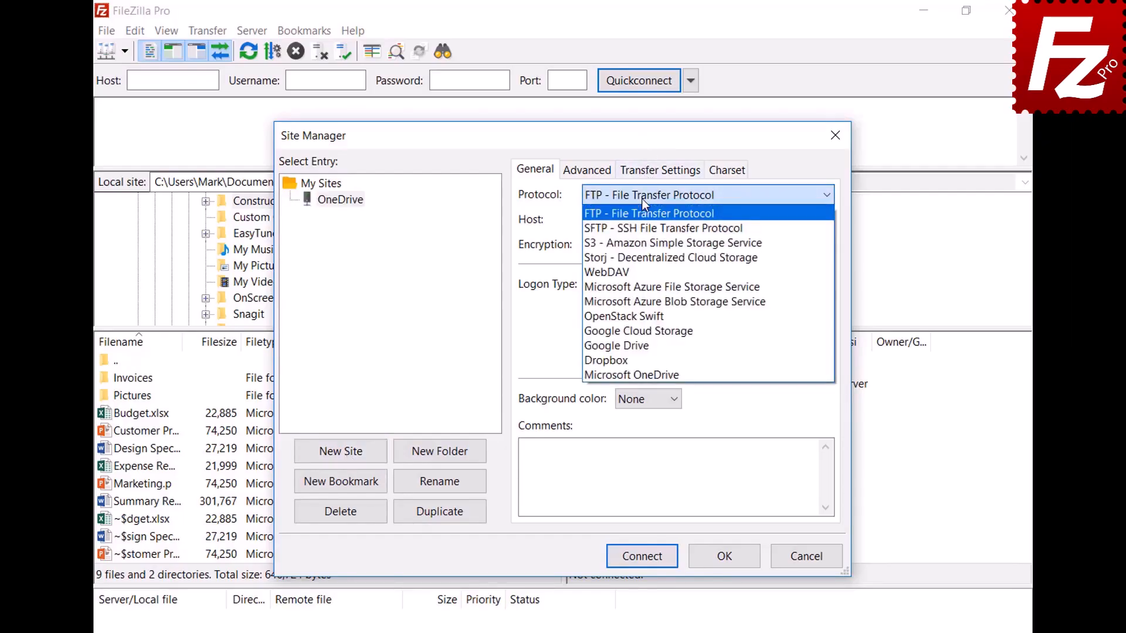
click(646, 373)
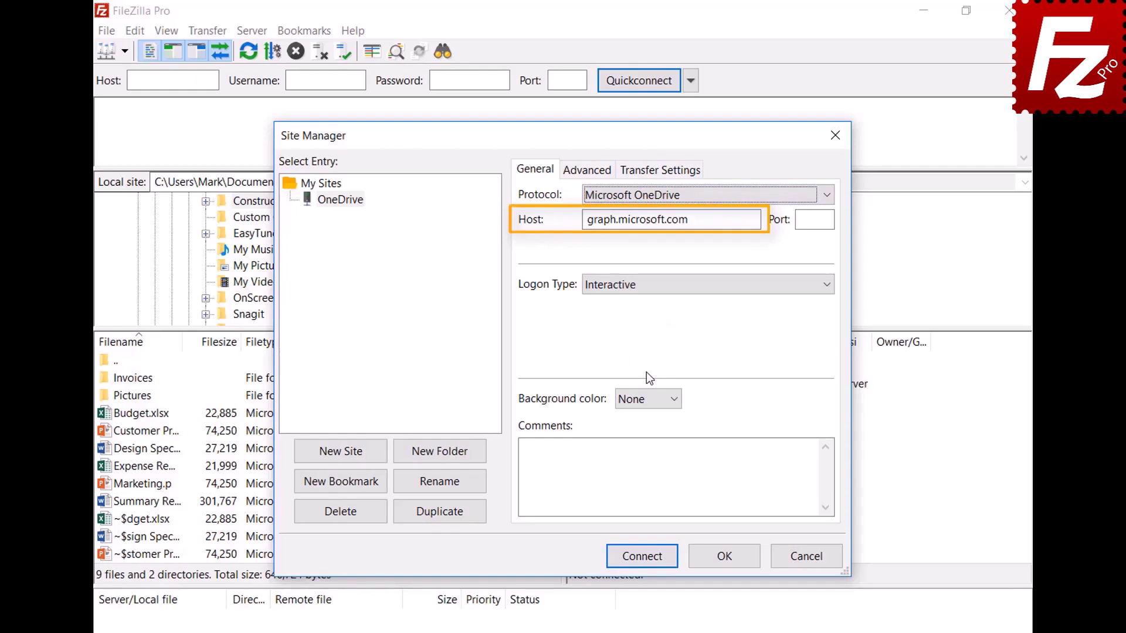
click(640, 558)
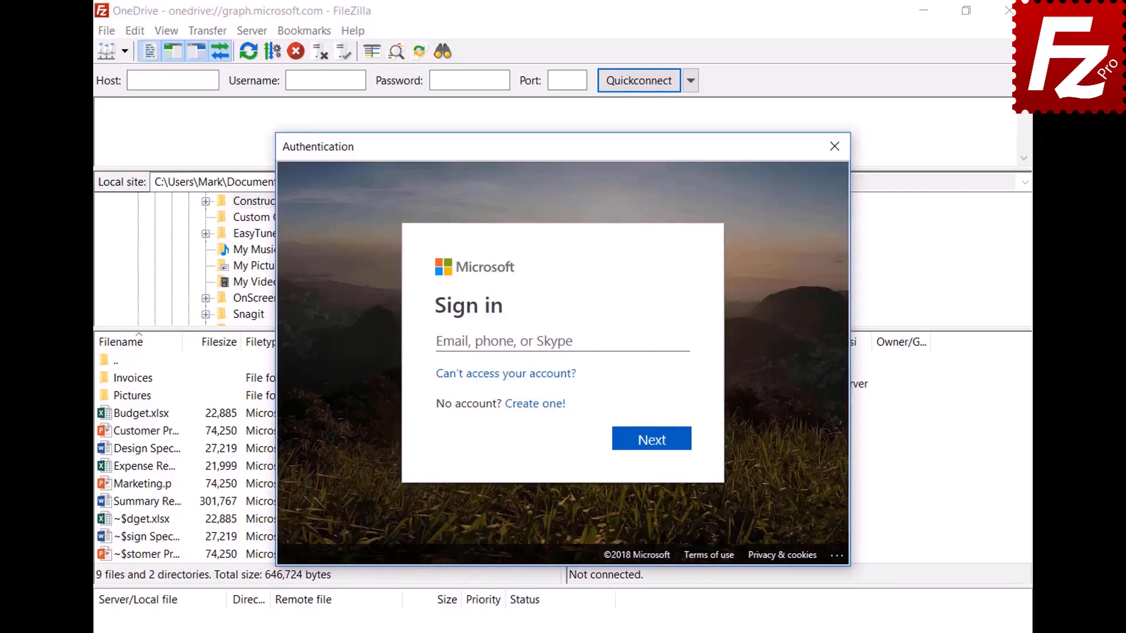
- Sign in with the Microsoft account e-mail and password, then grant FileZilla Pro file access
click(629, 342)
key(ctrl+v)
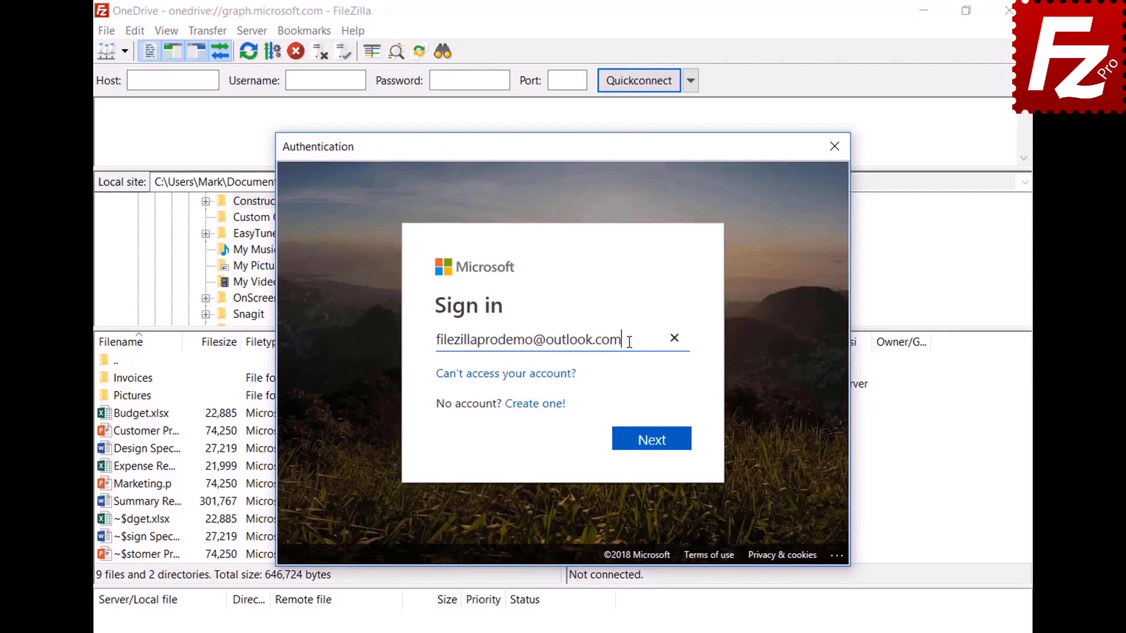
click(653, 448)
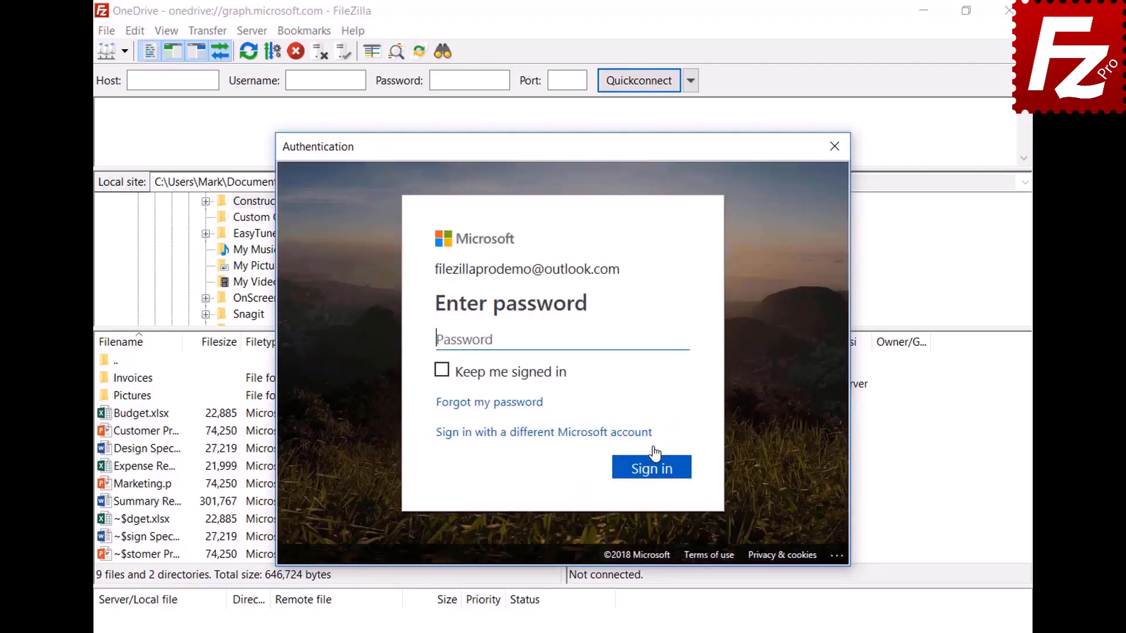
key(ctrl+v)
click(657, 478)
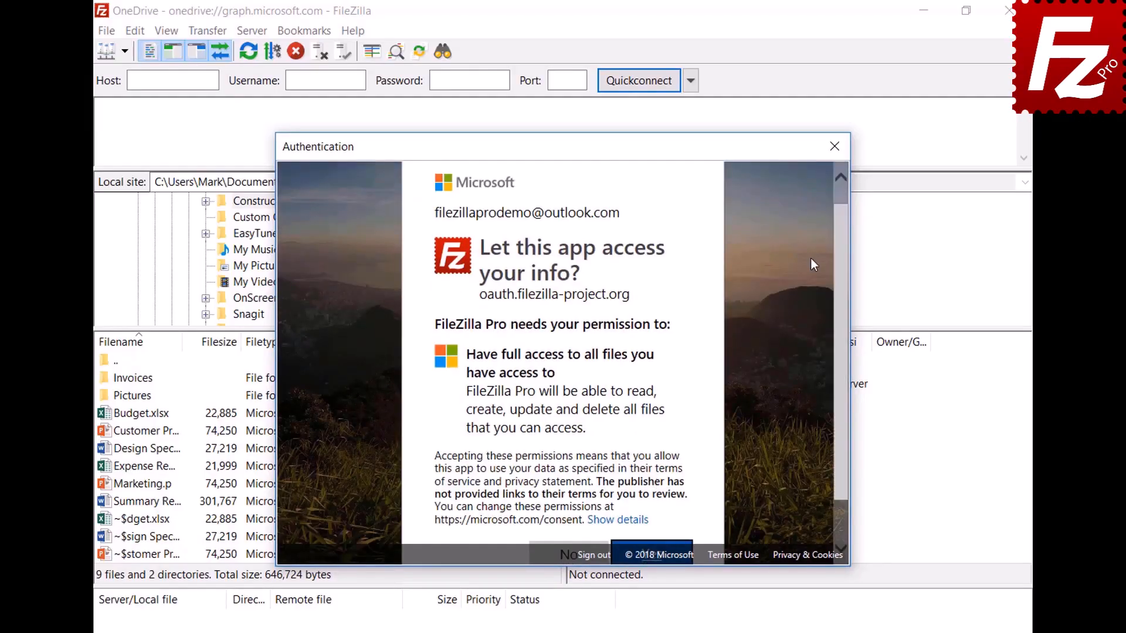
scroll(842, 261, down, 2)
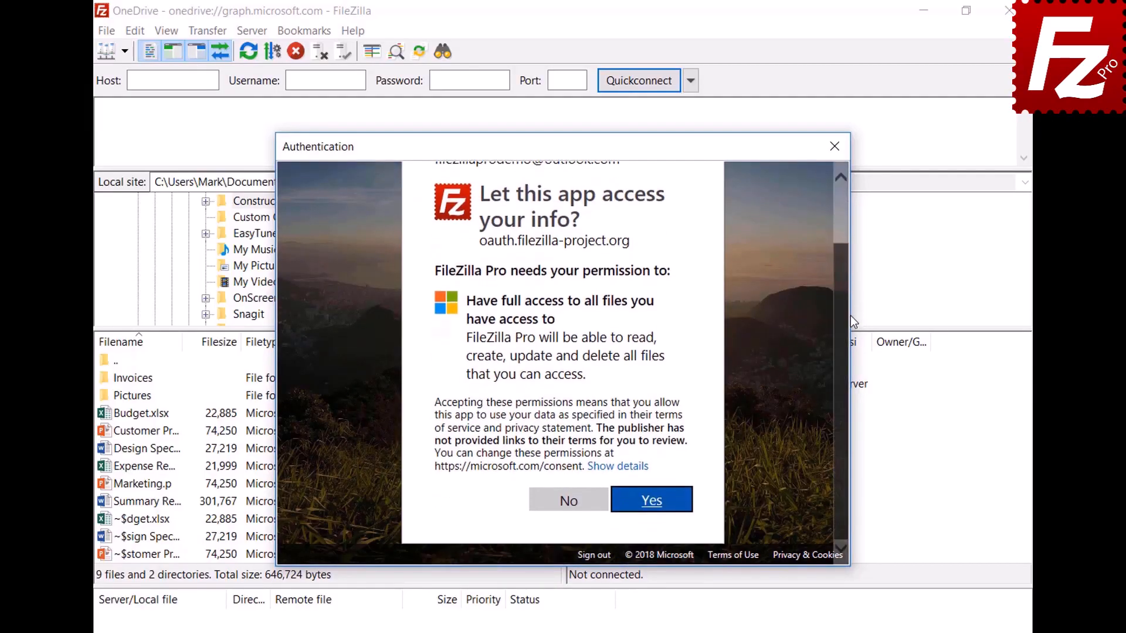
click(655, 509)
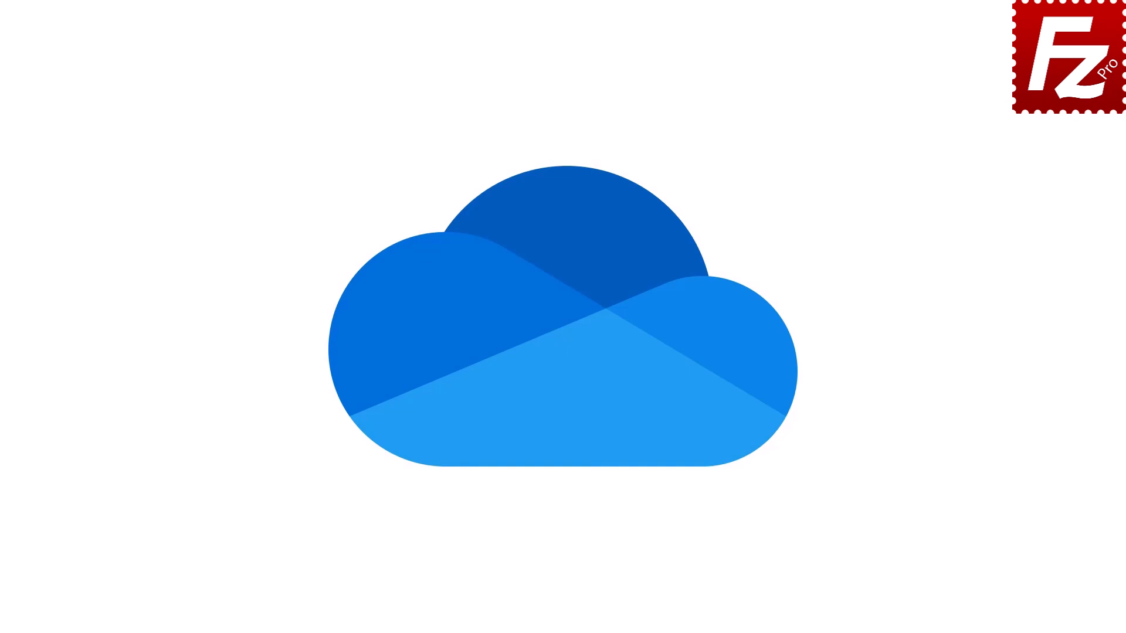
click(129, 159)
text(OneDrive)
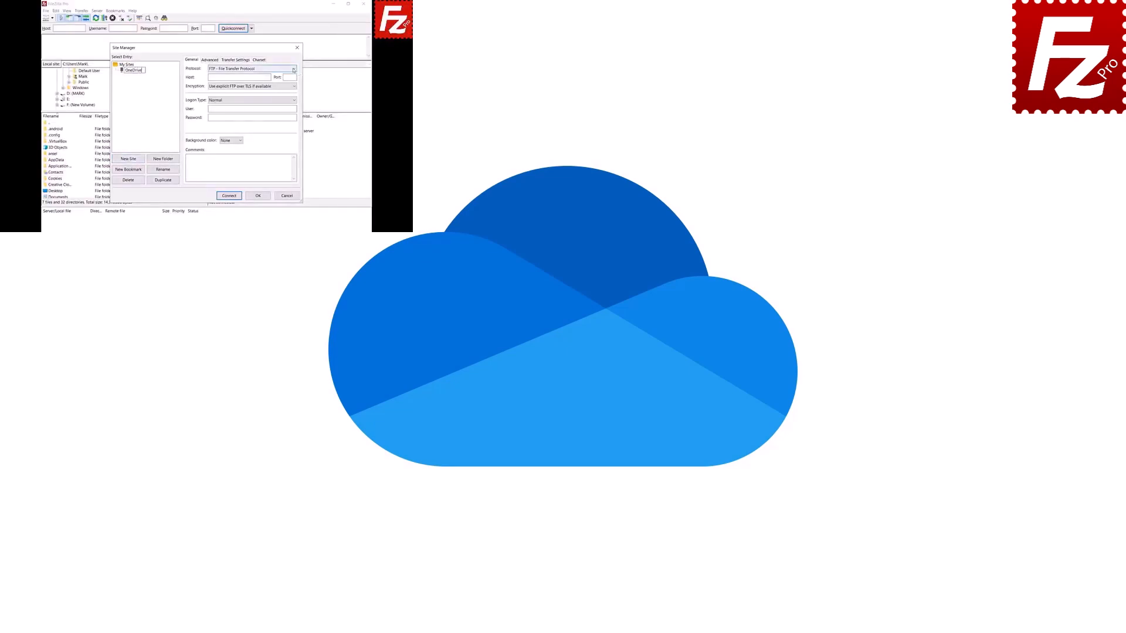
click(294, 69)
click(295, 132)
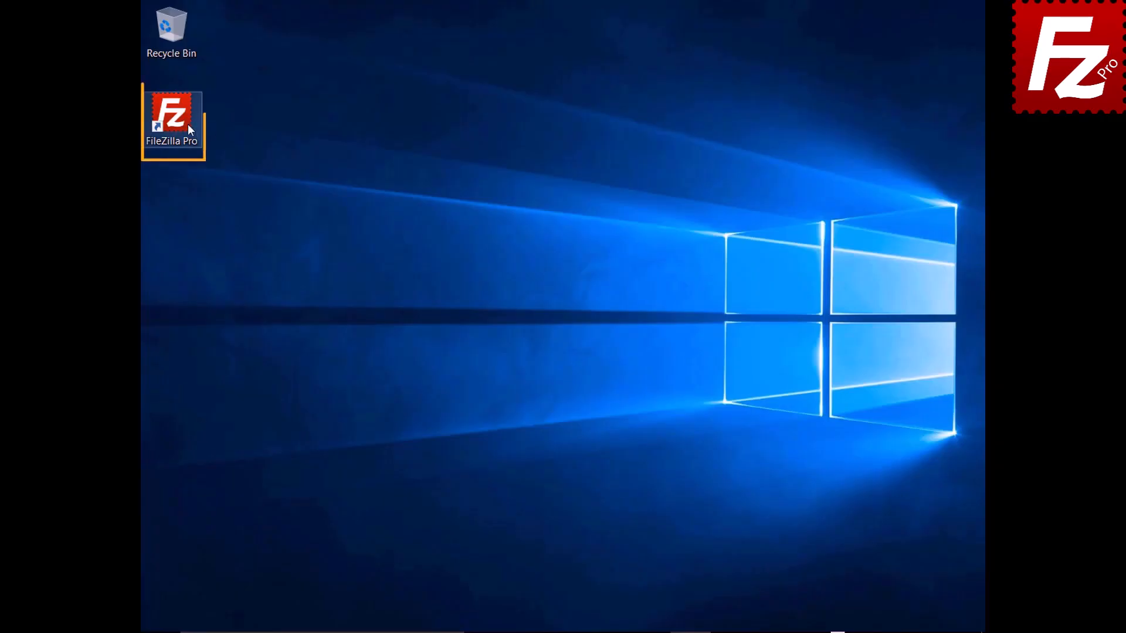
- Relaunch FileZilla Pro, connect to the saved OneDrive site, sign in, and copy the authorization code
double_click(179, 121)
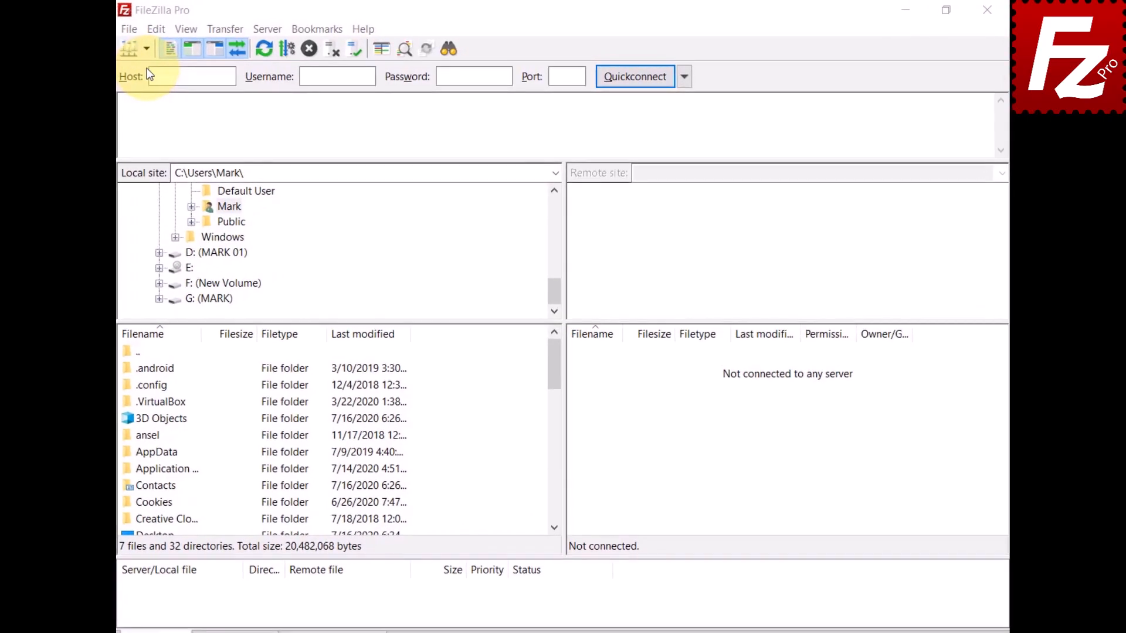
click(148, 50)
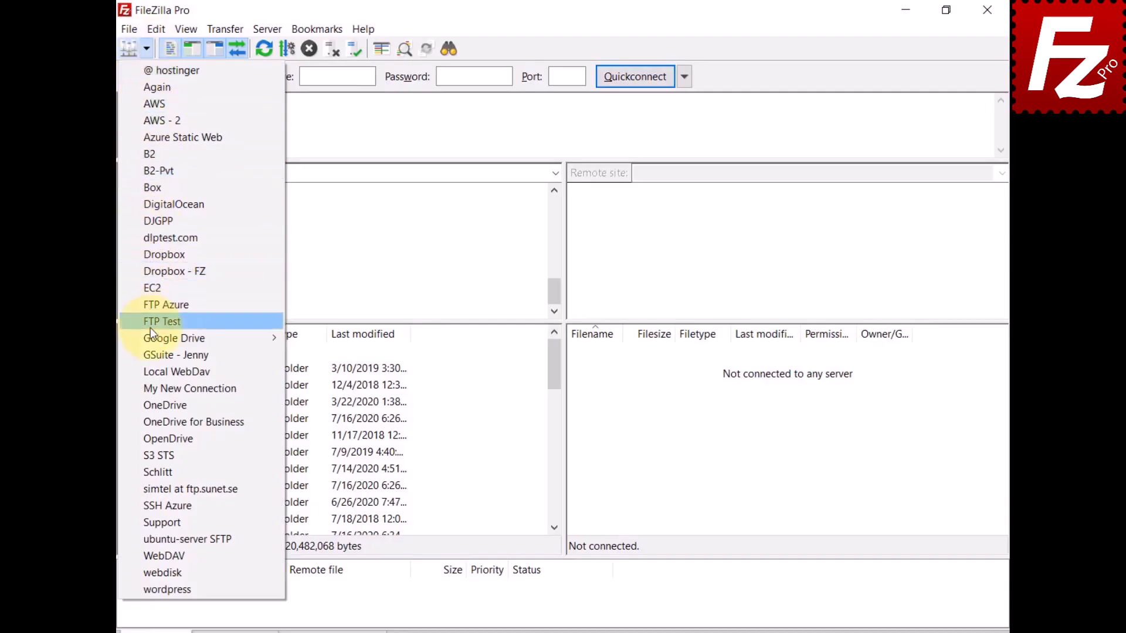
click(154, 405)
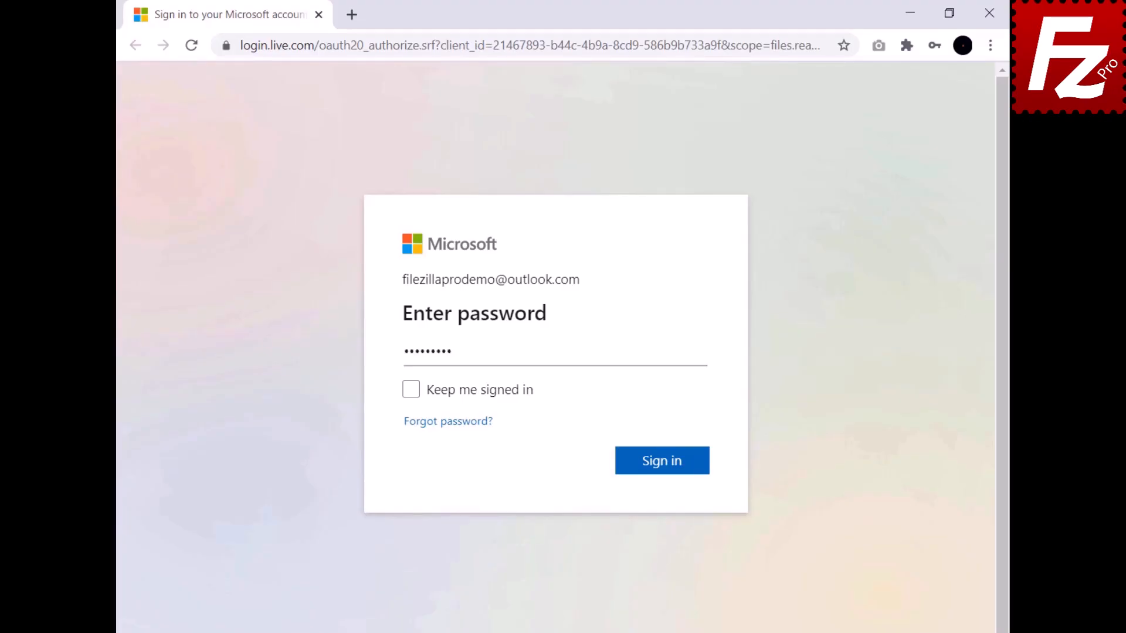
click(662, 468)
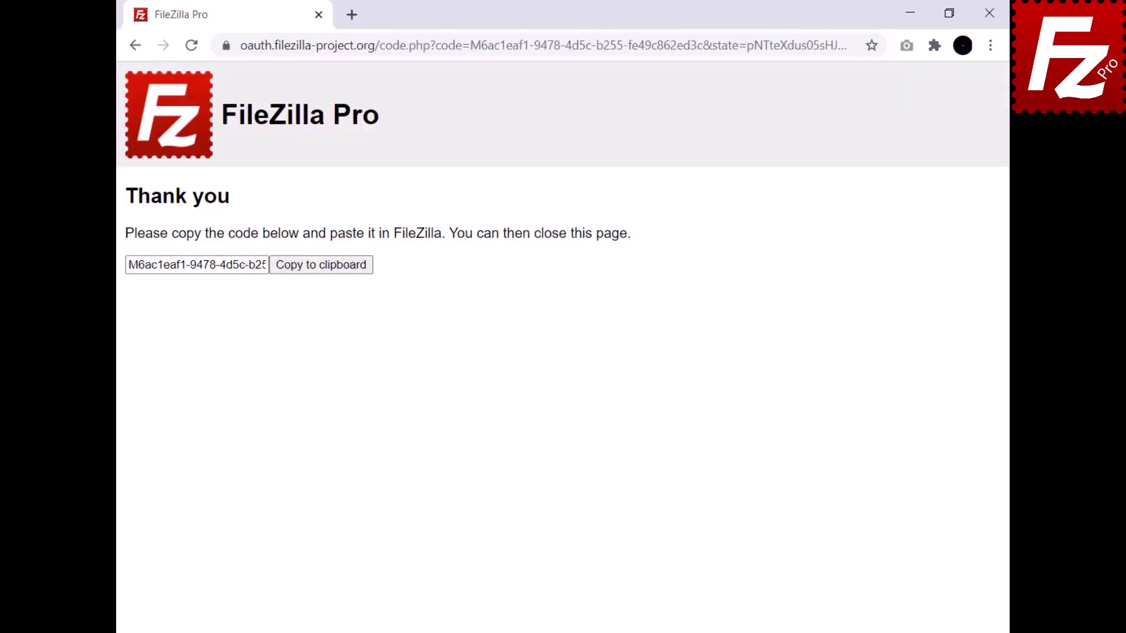
click(320, 271)
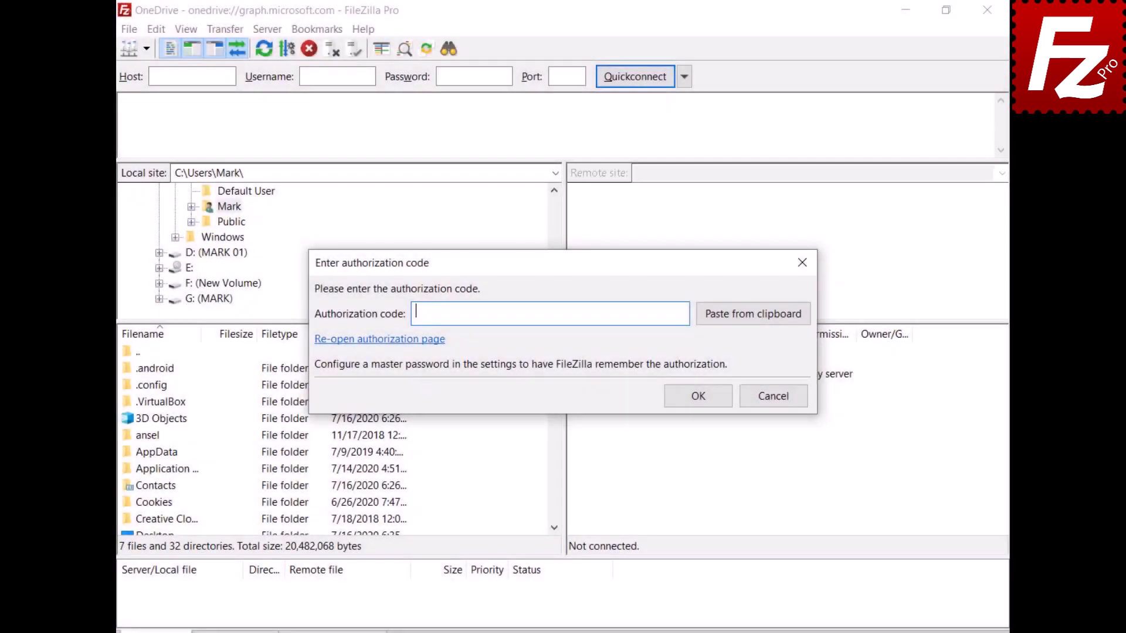
- Submit the authorization code, open the Construction Project remote folder, and select Budget
key(ctrl+v)
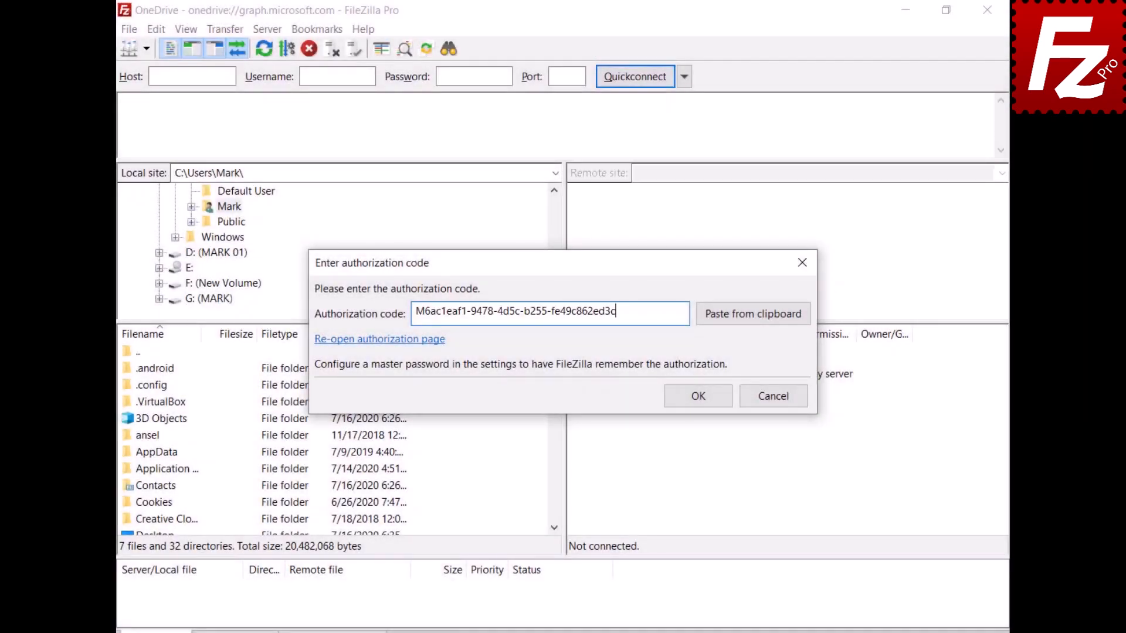
click(705, 396)
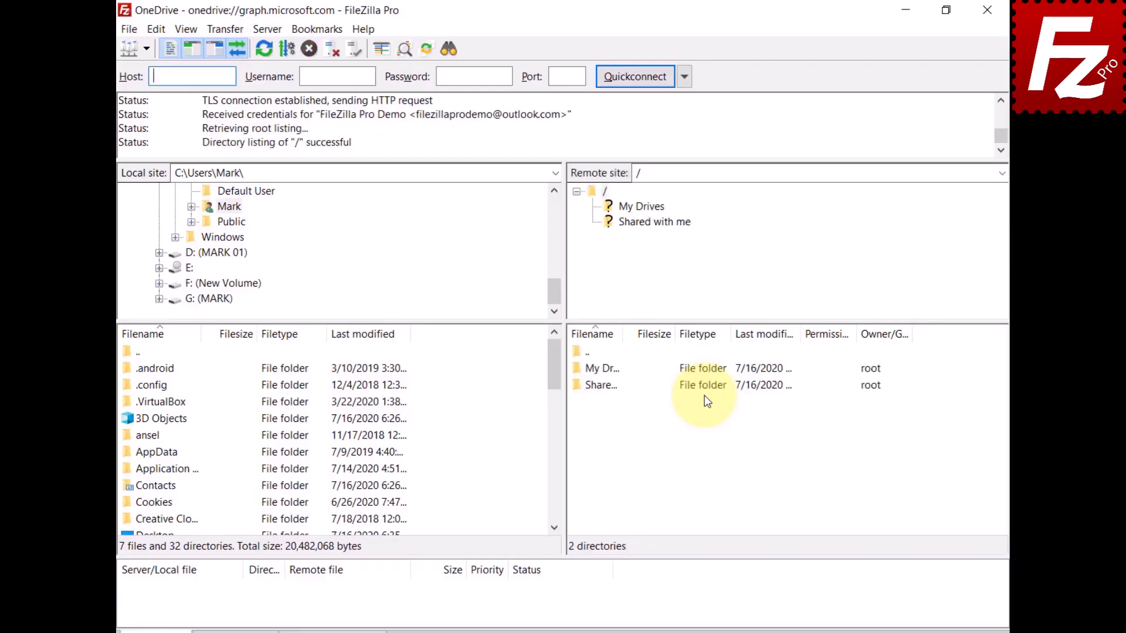
key(ctrl+v)
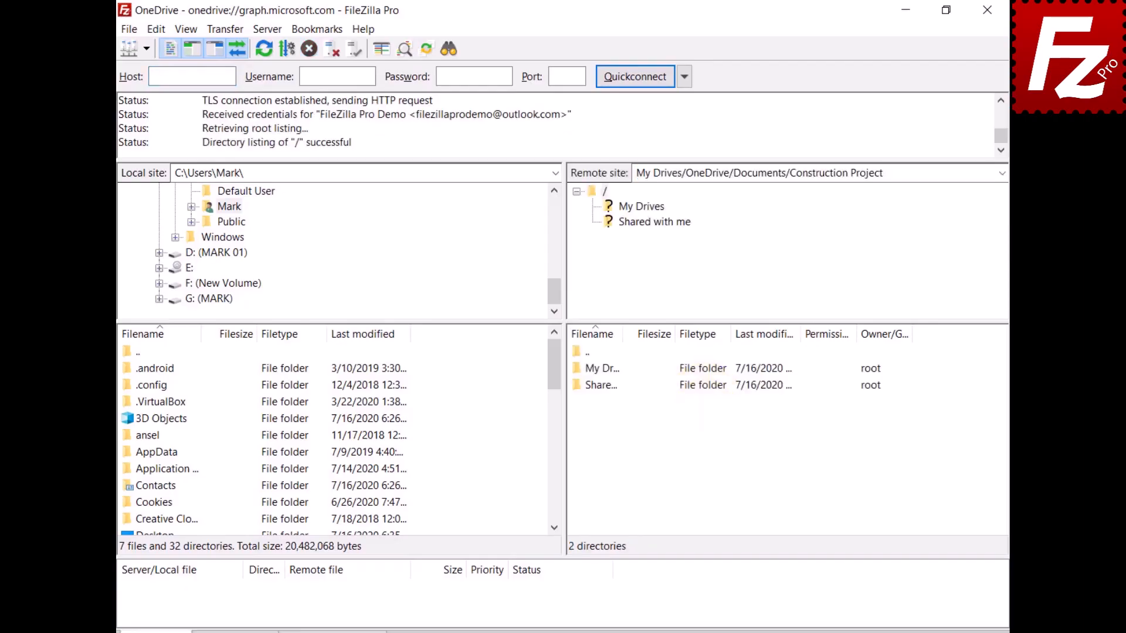
key(Return)
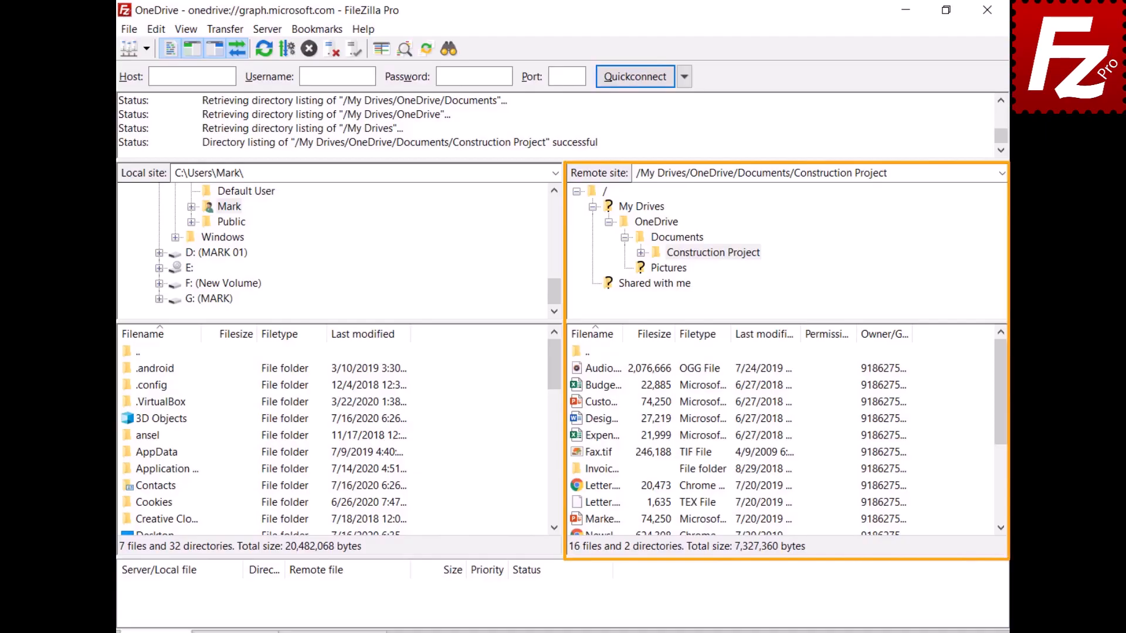
click(578, 387)
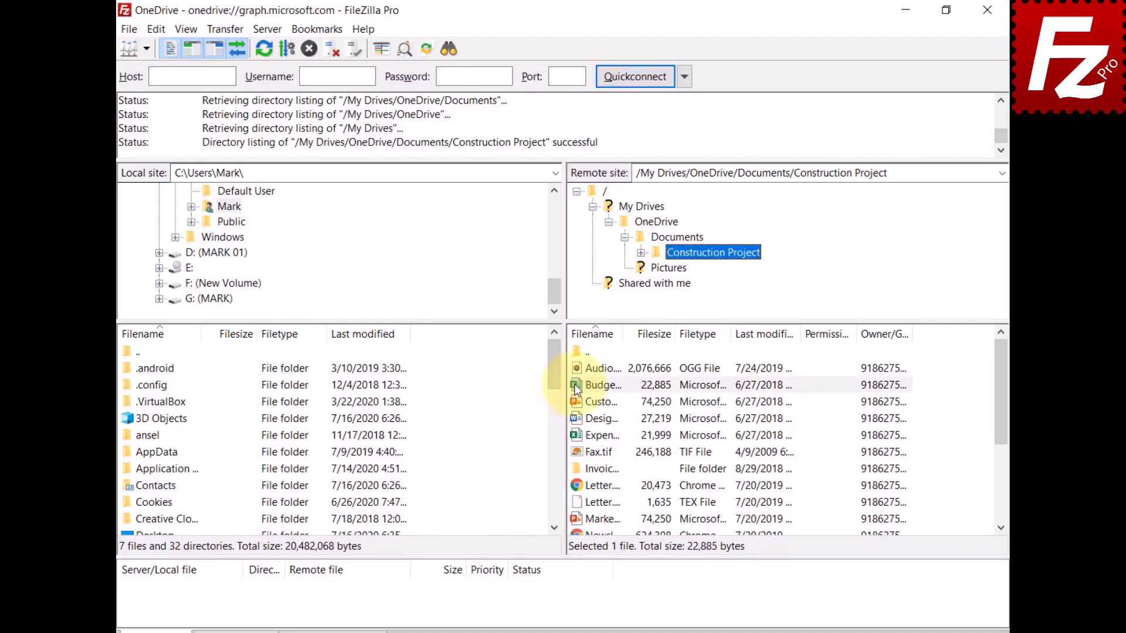
- Share Budget.xlsx with a collaborator as Can Edit, message 'Shared with Filezilla Pro', plus a View link
right_click(577, 388)
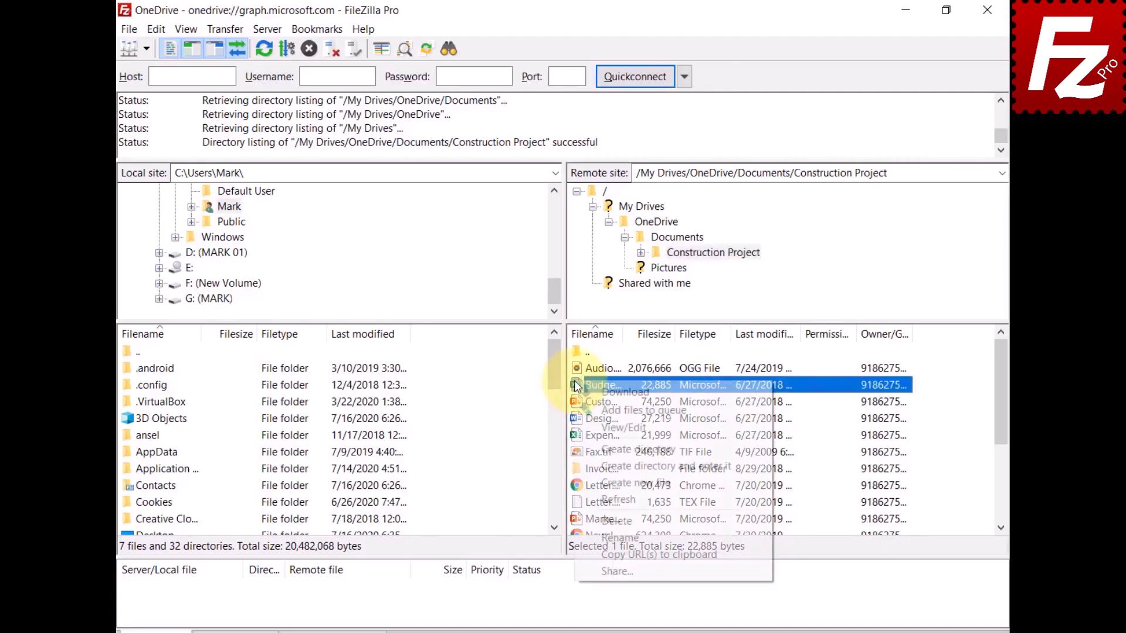
click(603, 566)
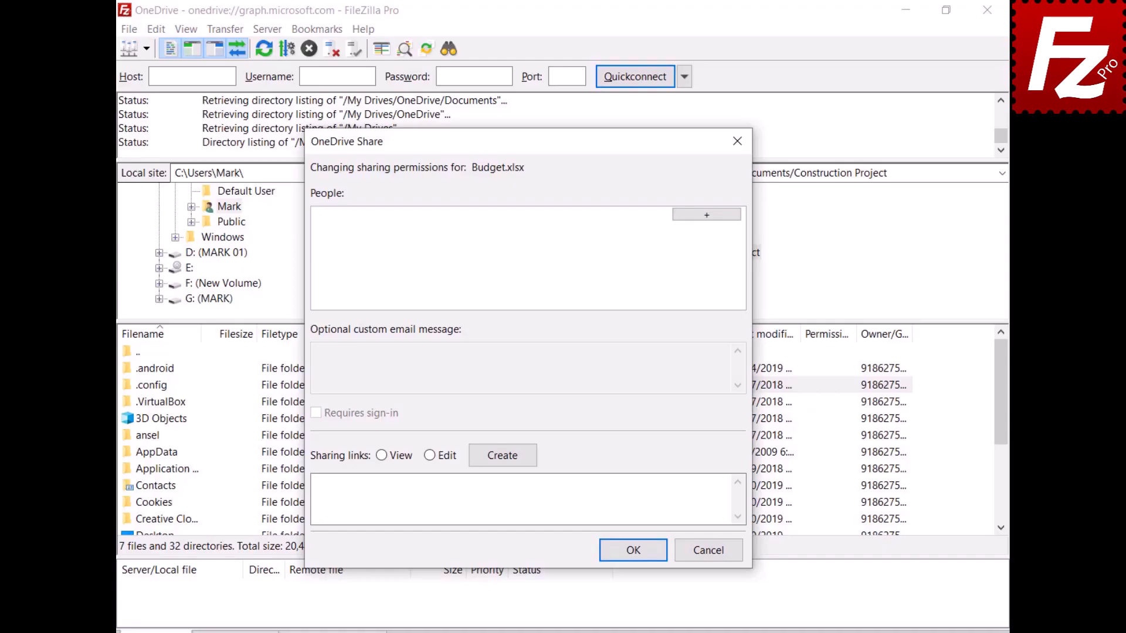
click(706, 215)
key(ctrl+v)
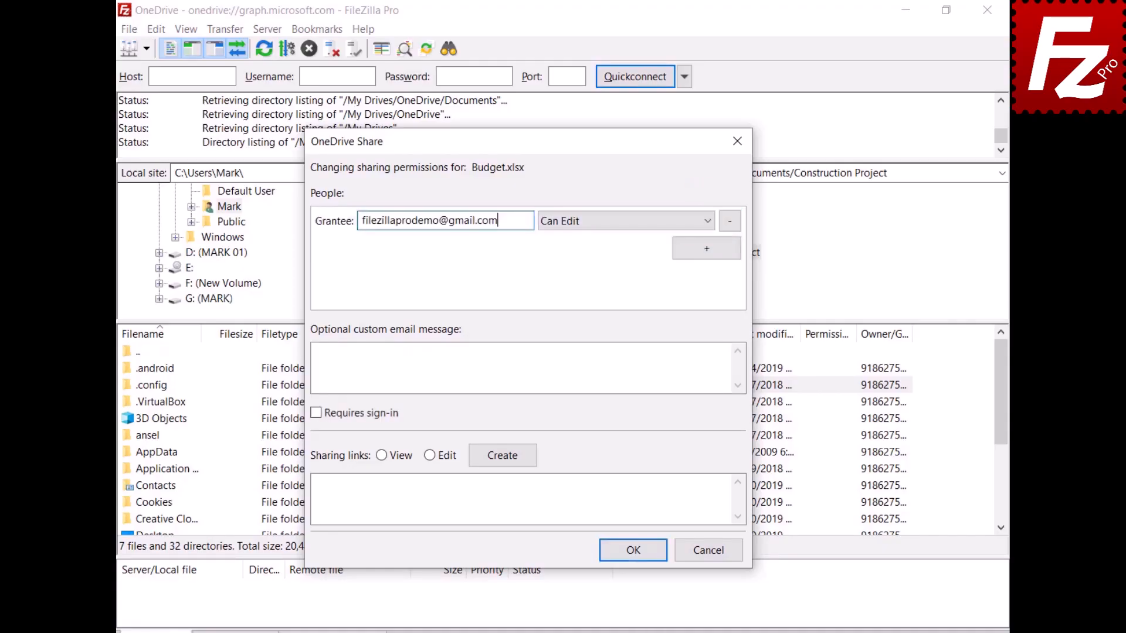
click(596, 228)
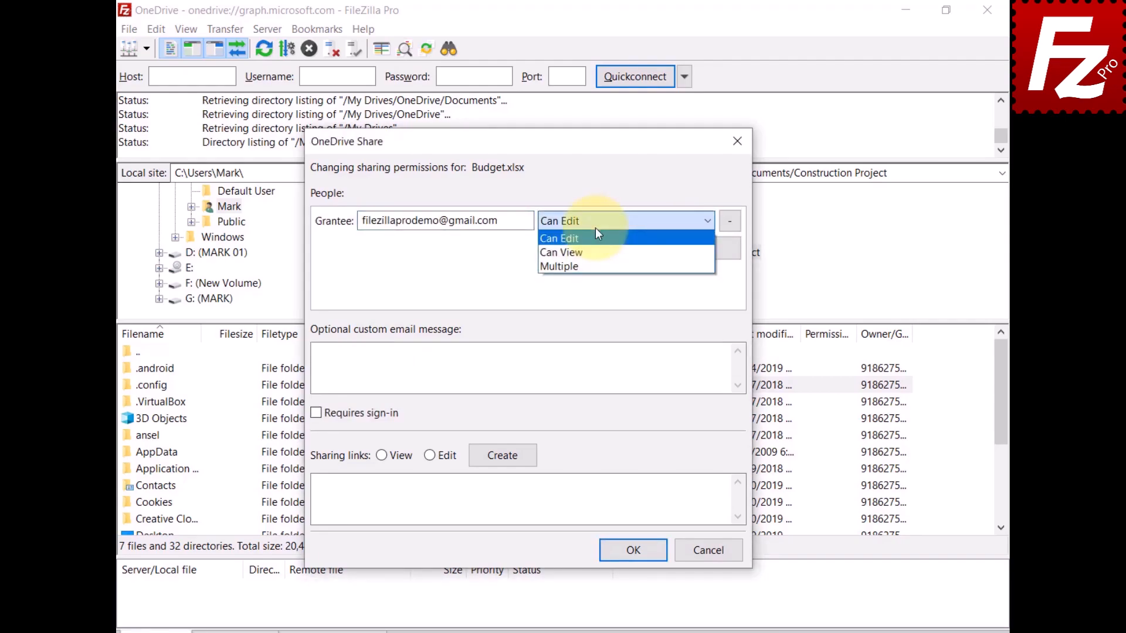
click(317, 351)
text(Shared w)
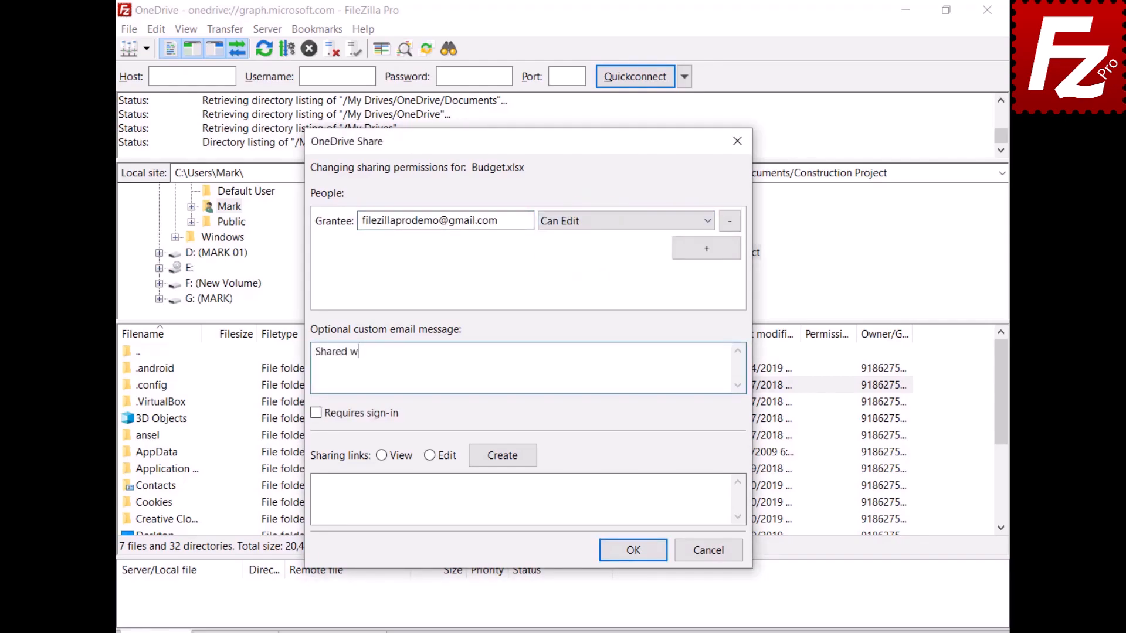
text(ith Filezilla Pro)
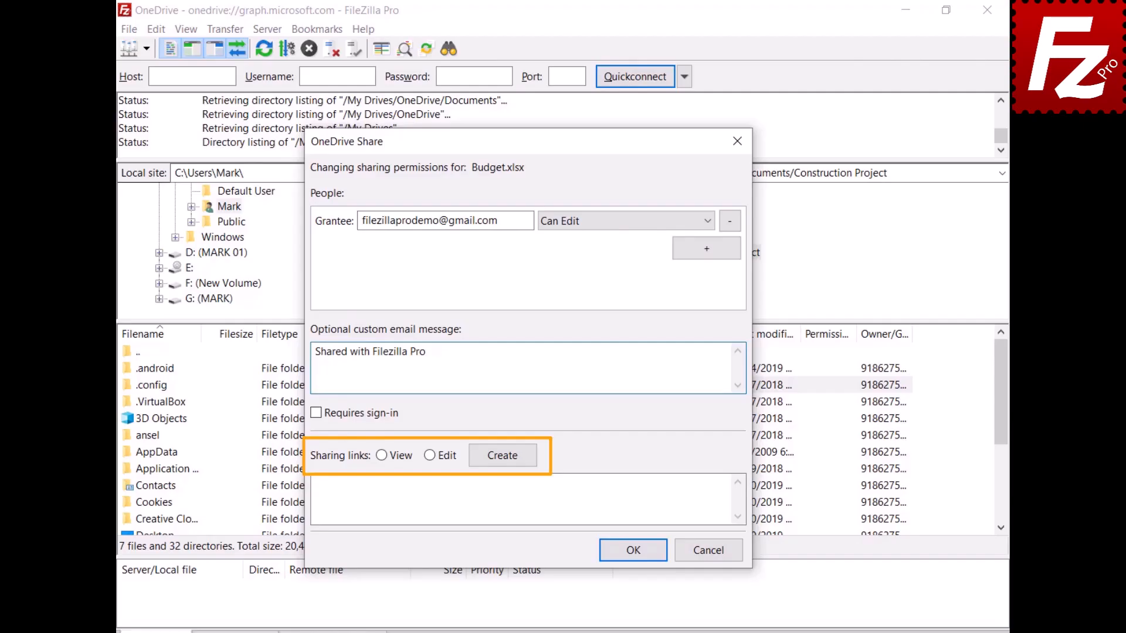
click(379, 458)
click(503, 455)
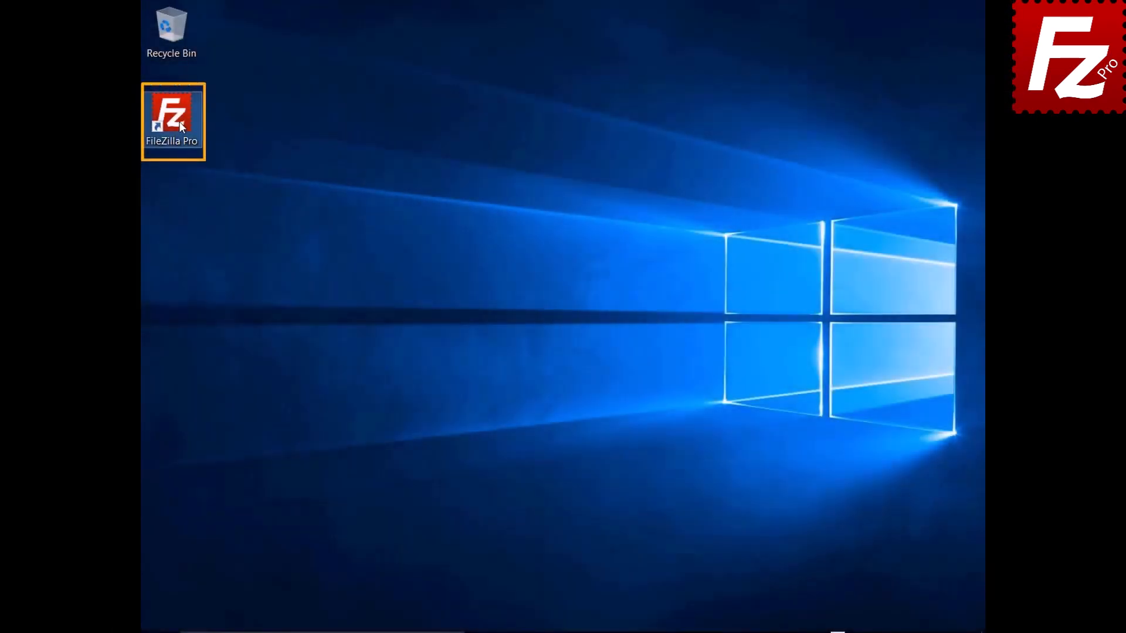
- Relaunch FileZilla Pro and add a site 'OneDrive for Business' using the Microsoft OneDrive protocol
double_click(179, 121)
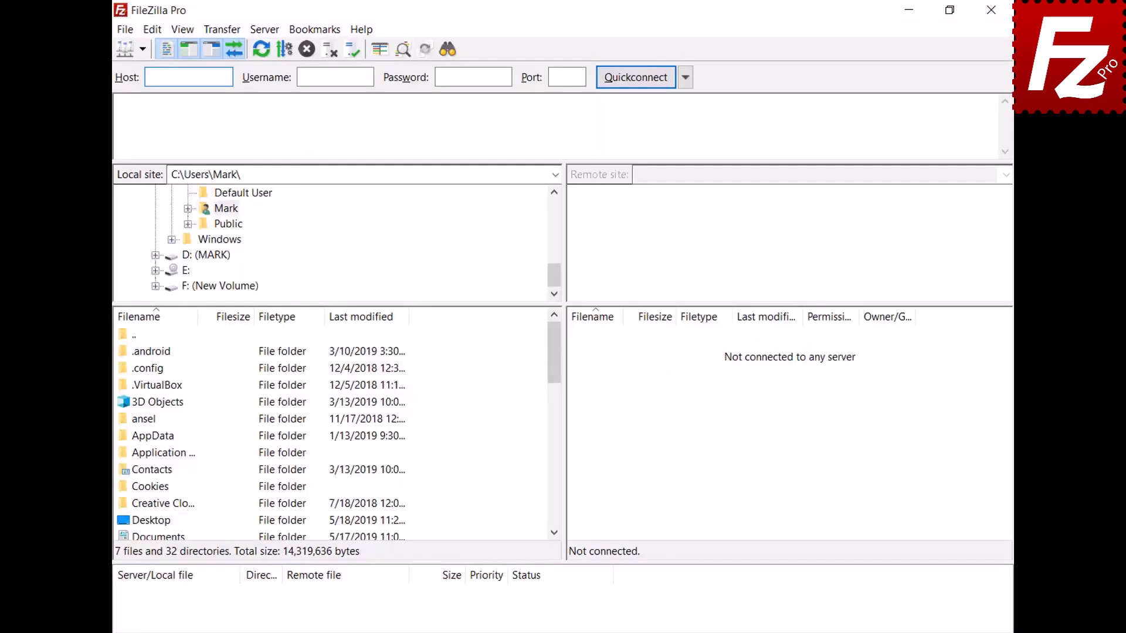
click(125, 30)
click(131, 54)
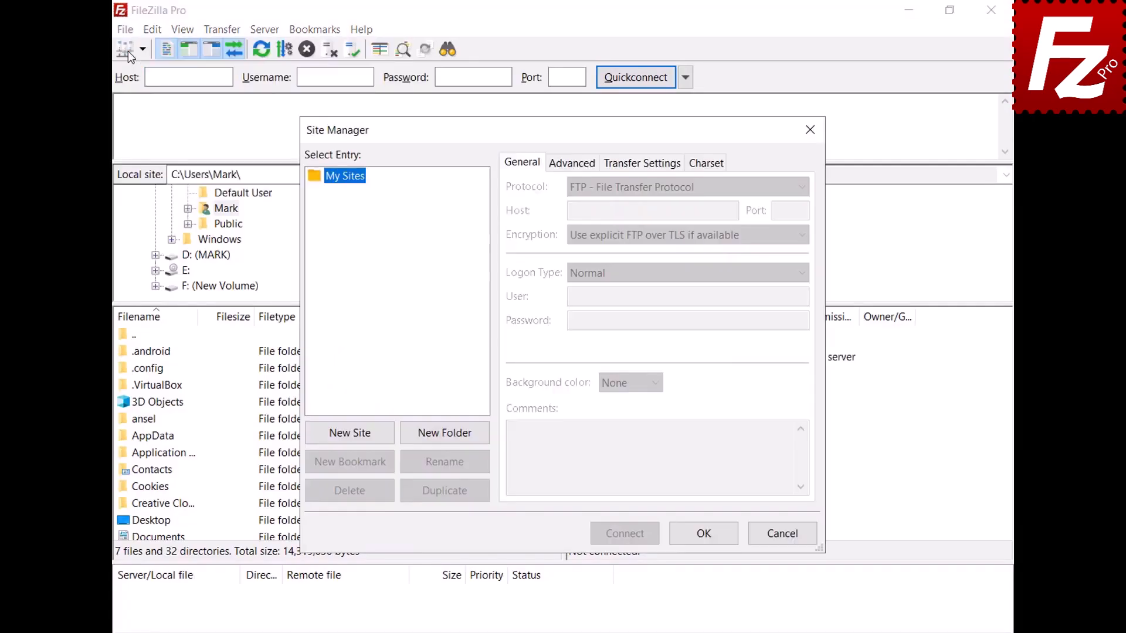
click(356, 439)
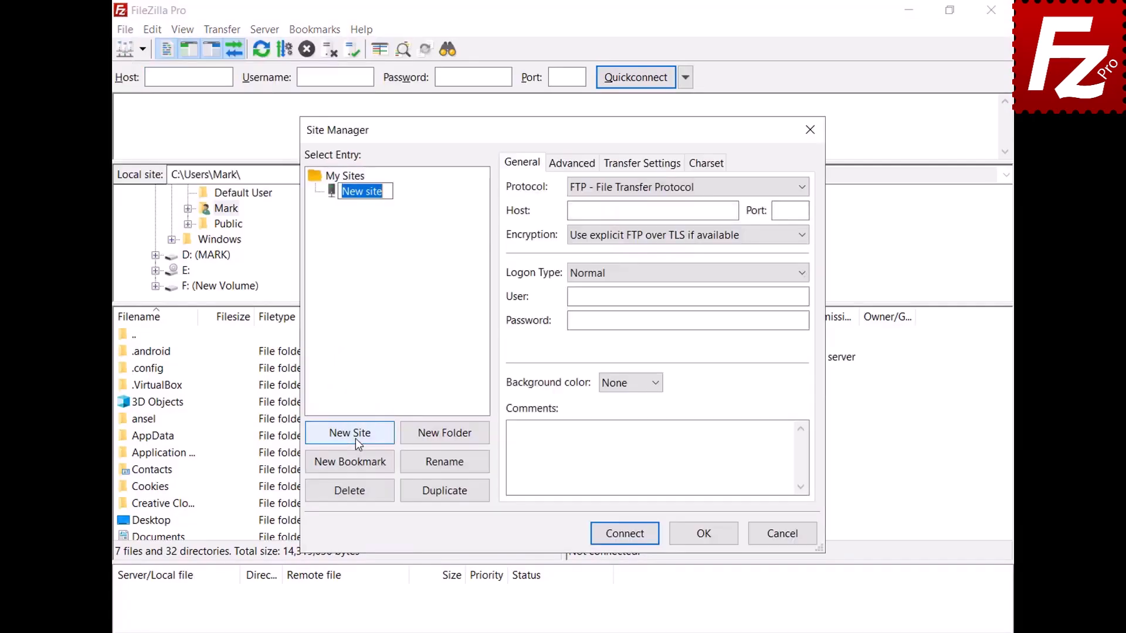
text(OneDrive )
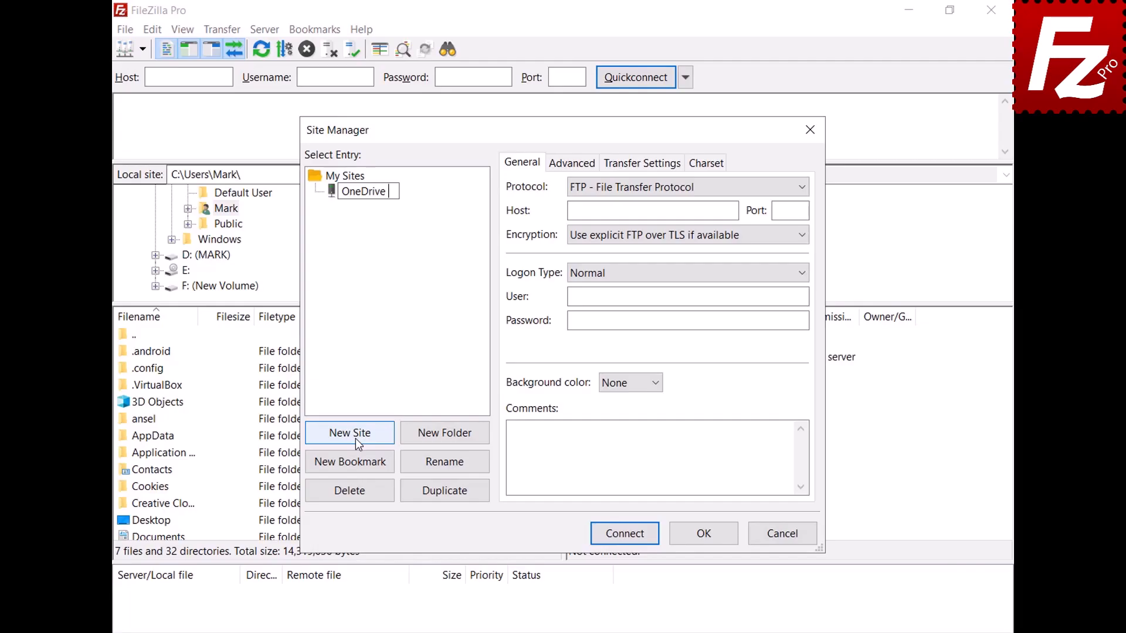
text(for Business)
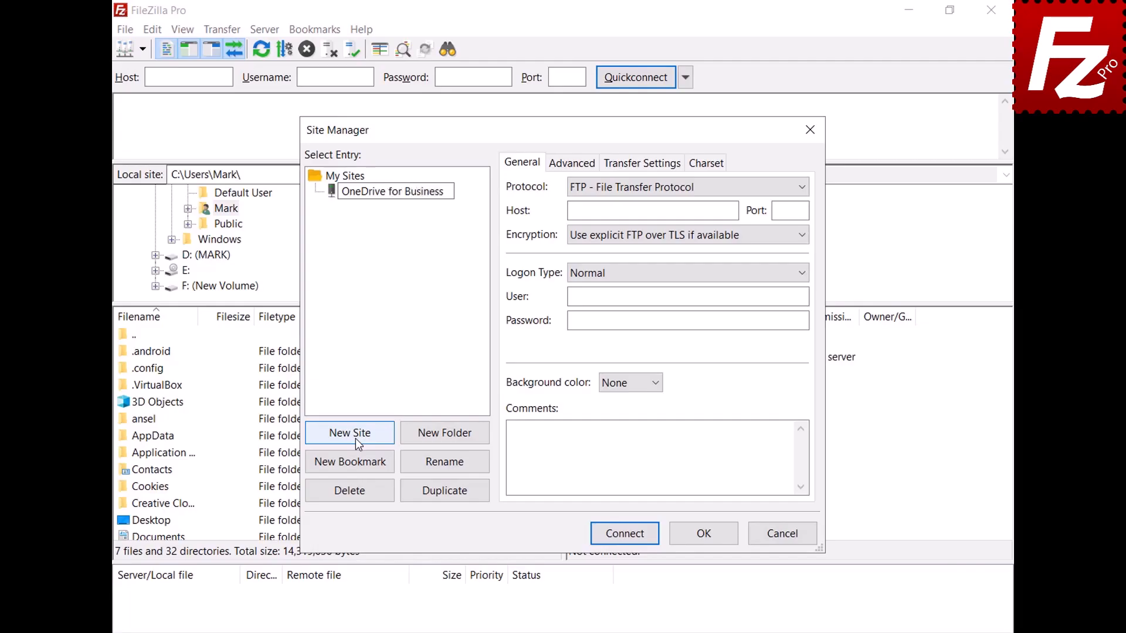
click(807, 188)
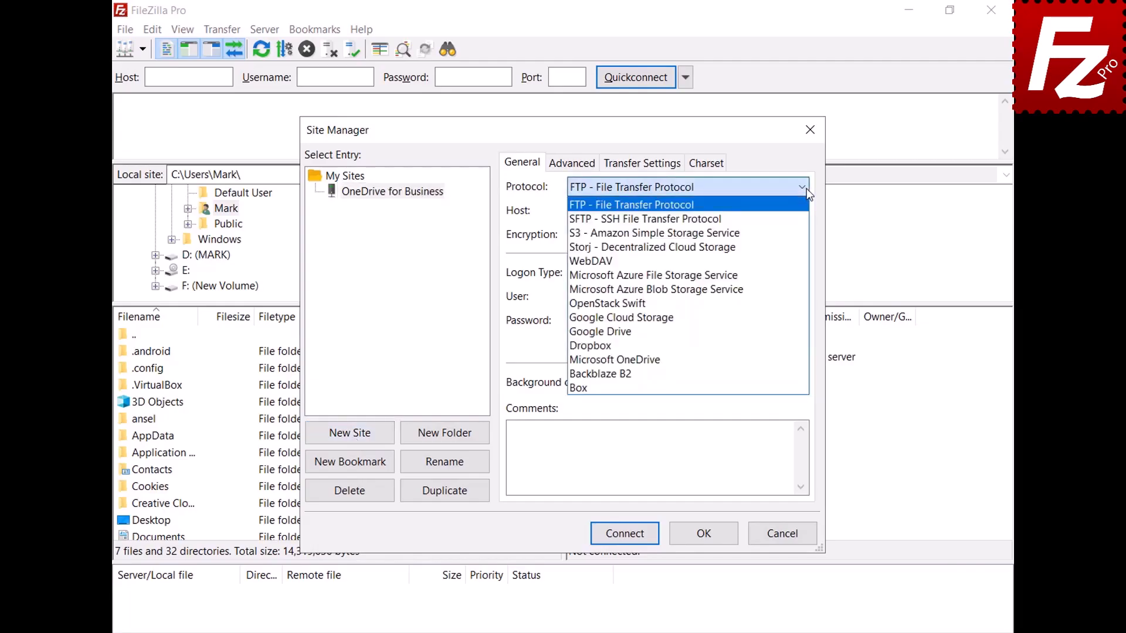
click(790, 359)
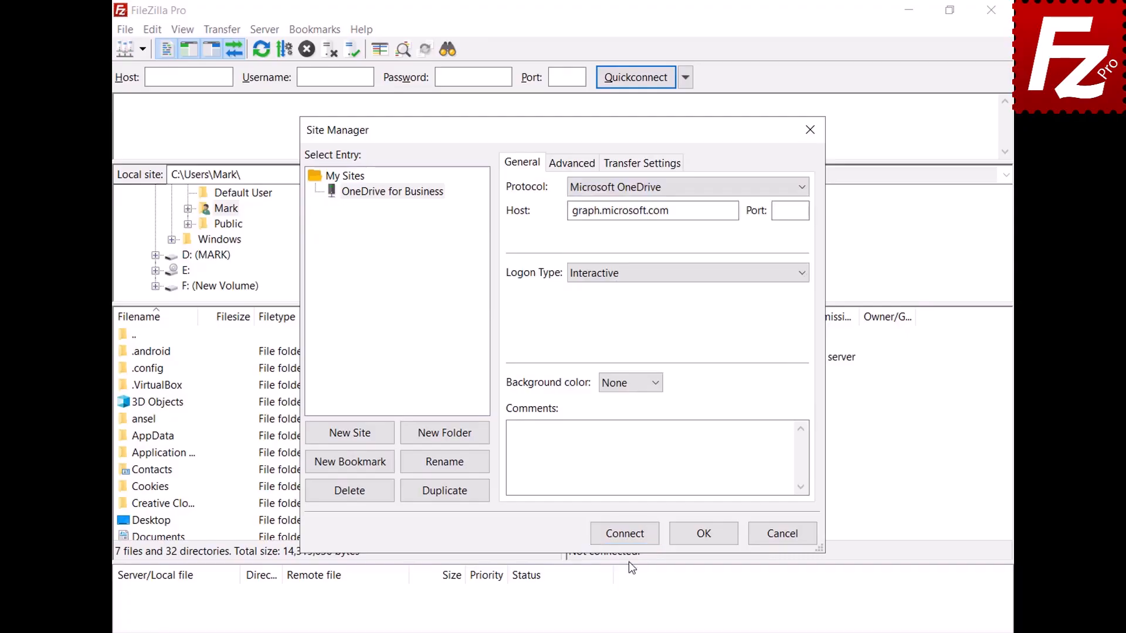
- Connect the site and sign in with the business account e-mail and password
click(625, 534)
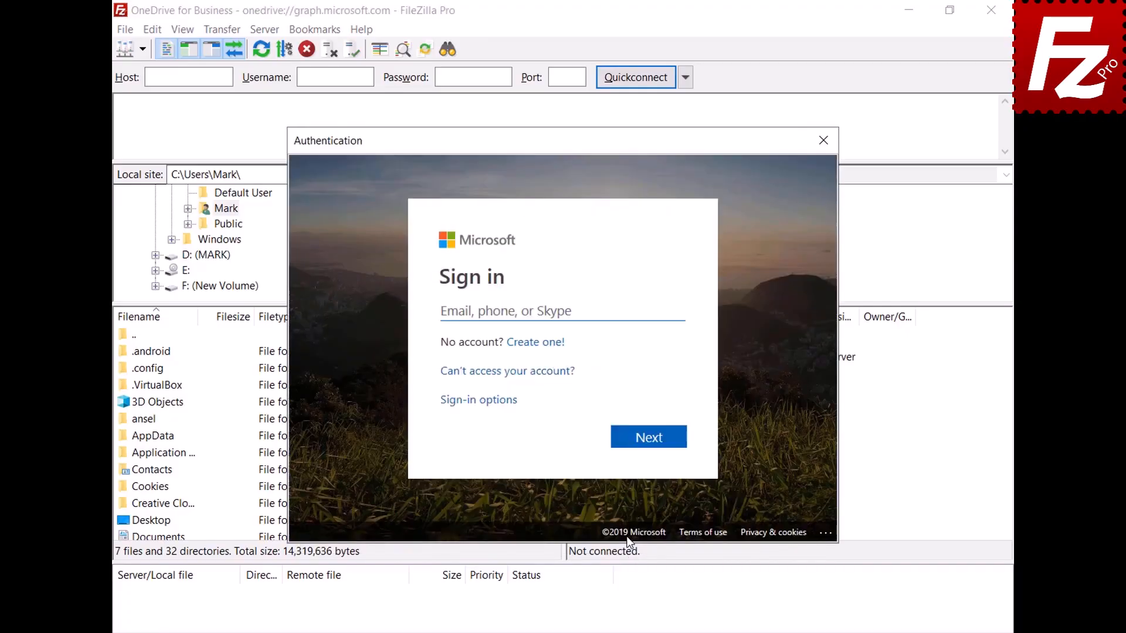
key(ctrl+v)
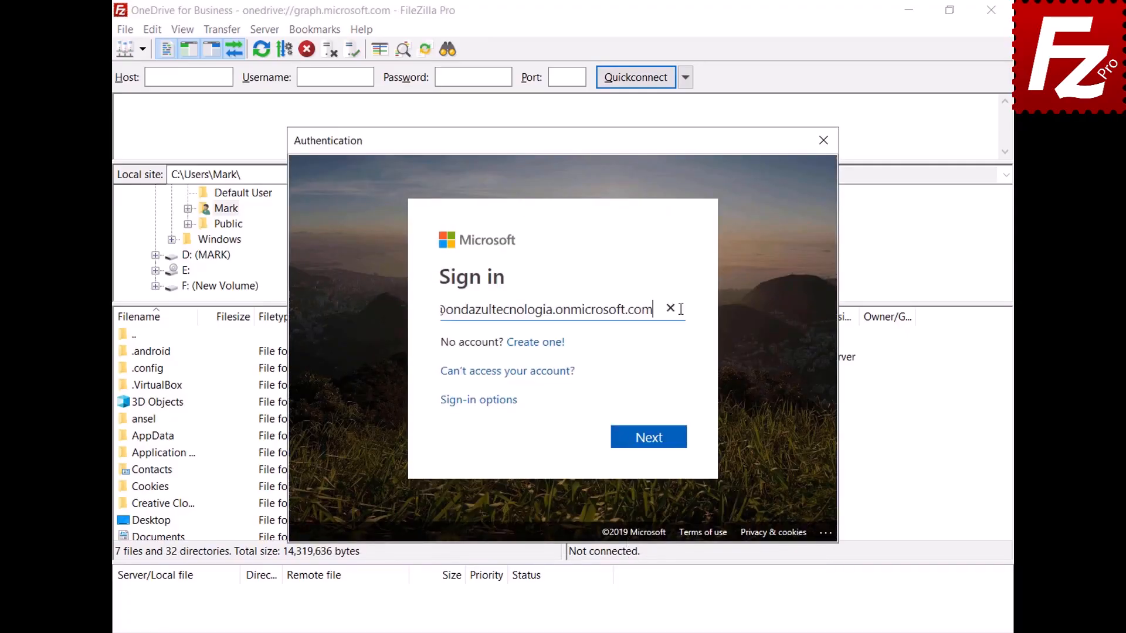
click(654, 452)
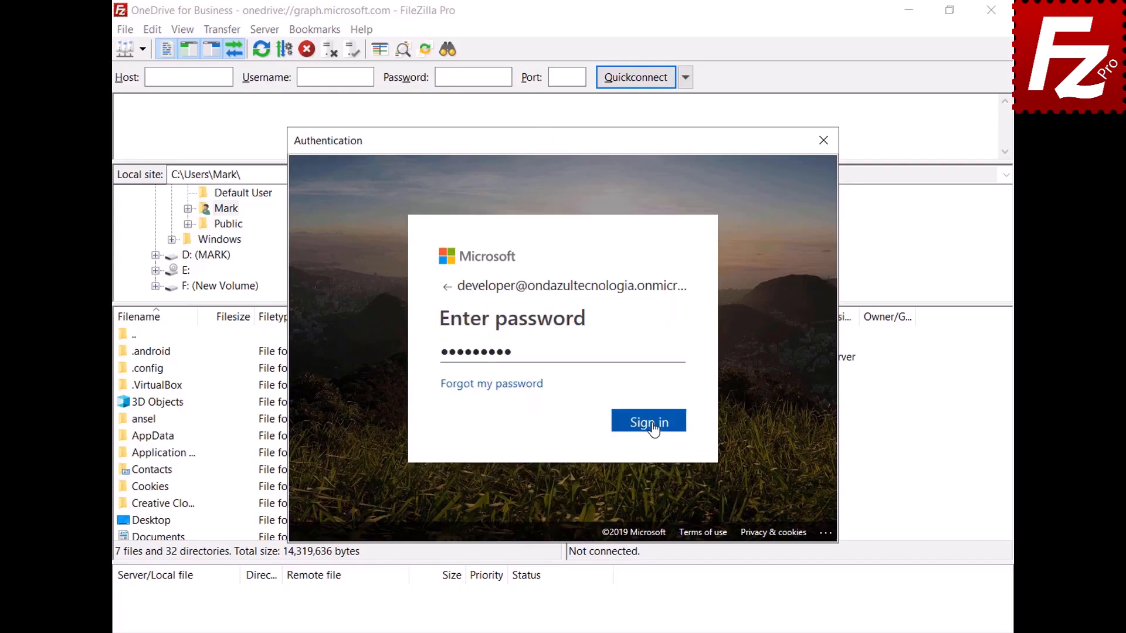
click(651, 421)
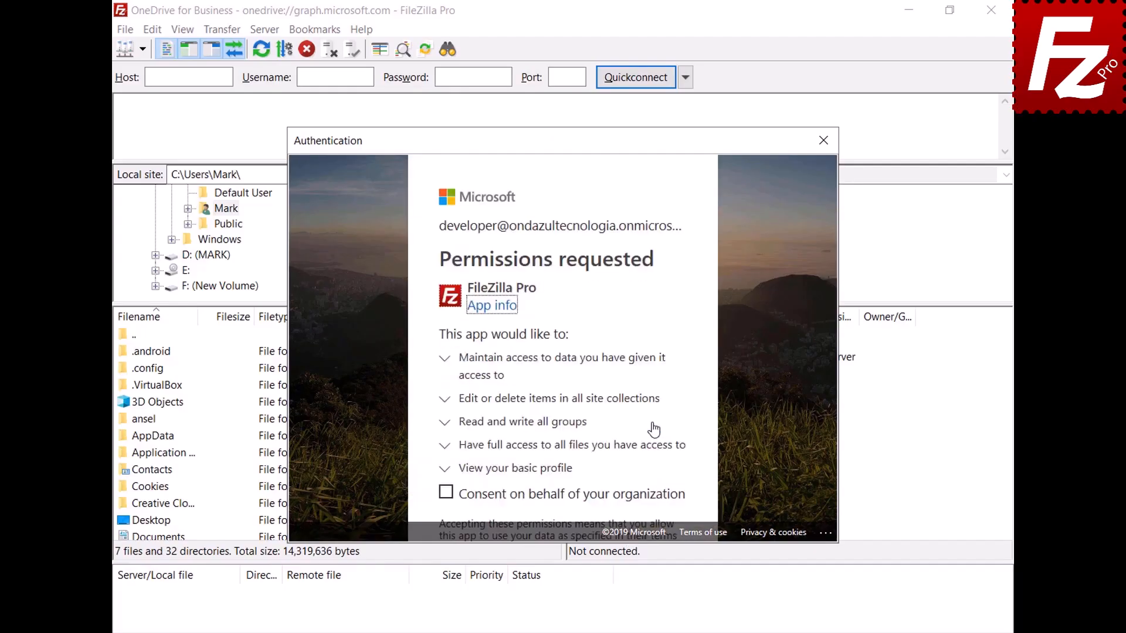
- Consent on behalf of the organization, accept the permissions, and open /My Drives/OneDrive
click(446, 494)
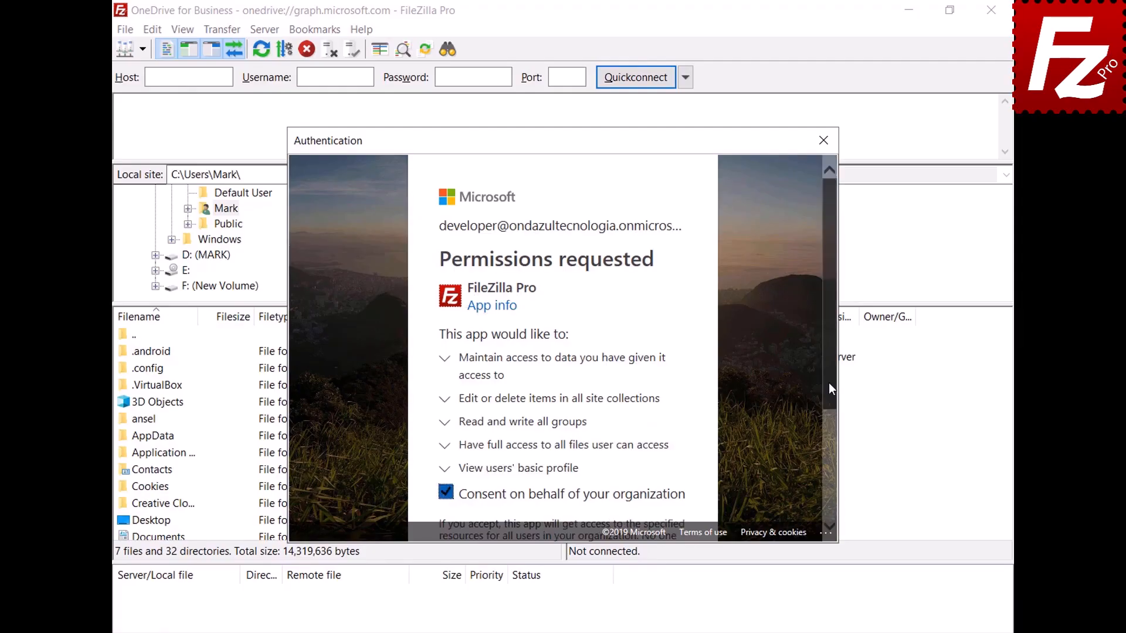
drag(828, 385, 827, 502)
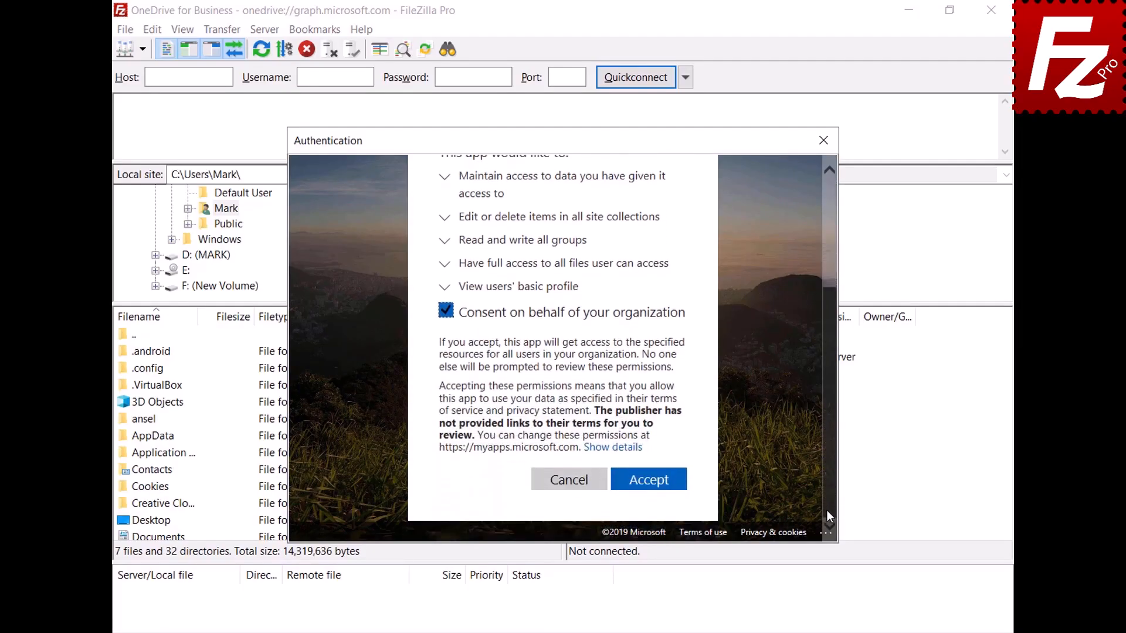
click(645, 483)
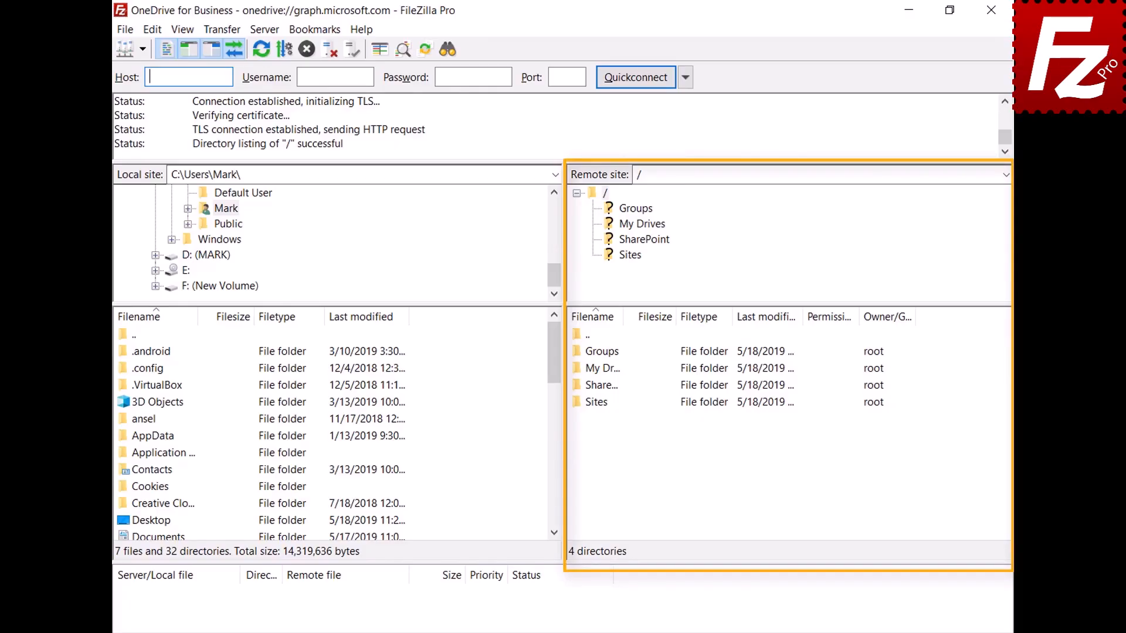
double_click(594, 371)
double_click(597, 355)
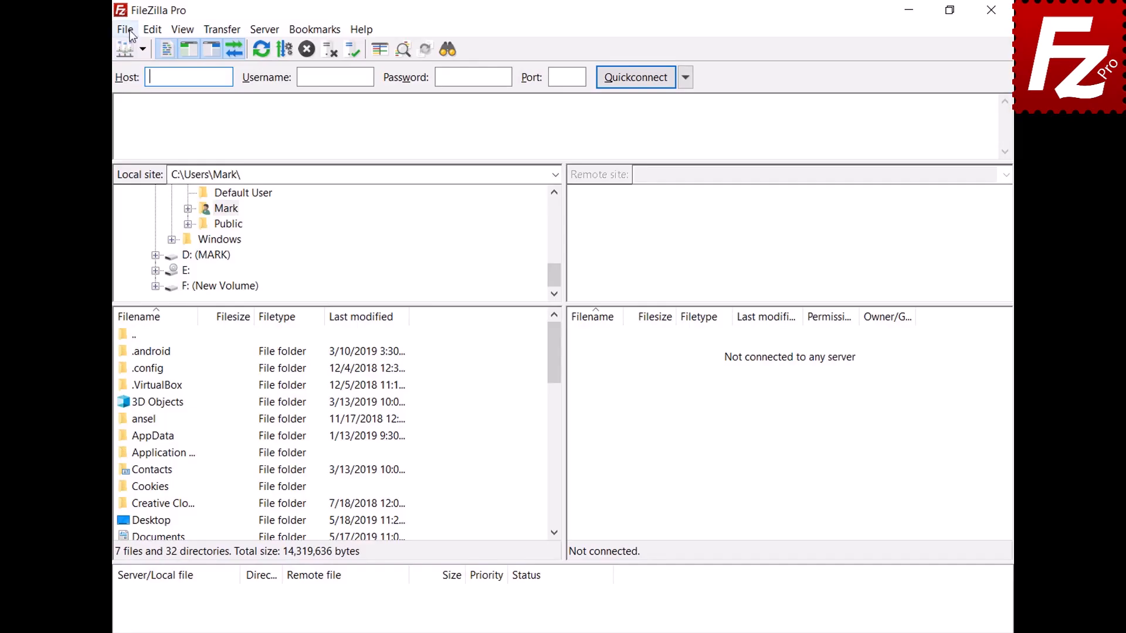
- Add a new site 'OneDrive for Business' with the Microsoft OneDrive protocol
click(125, 30)
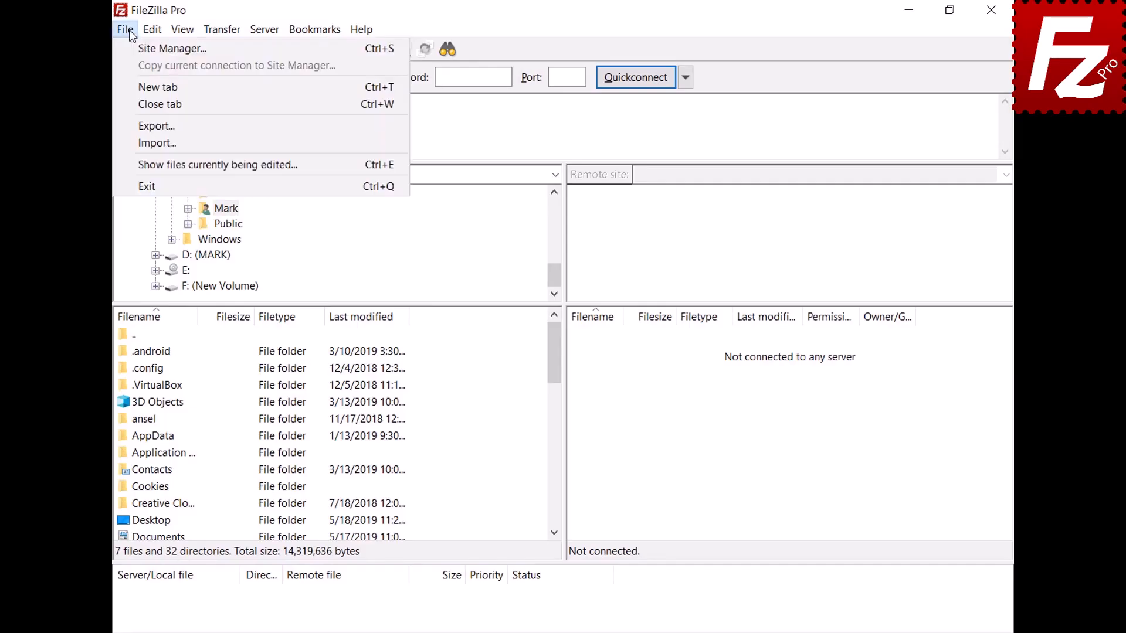
click(134, 49)
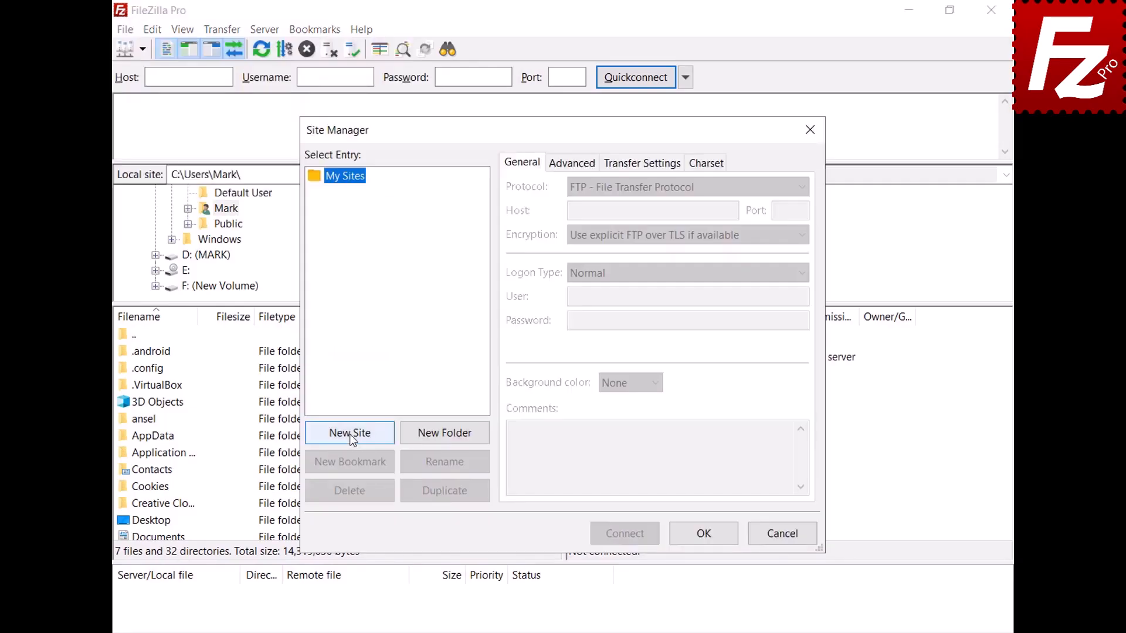
click(350, 434)
text(OneDrive)
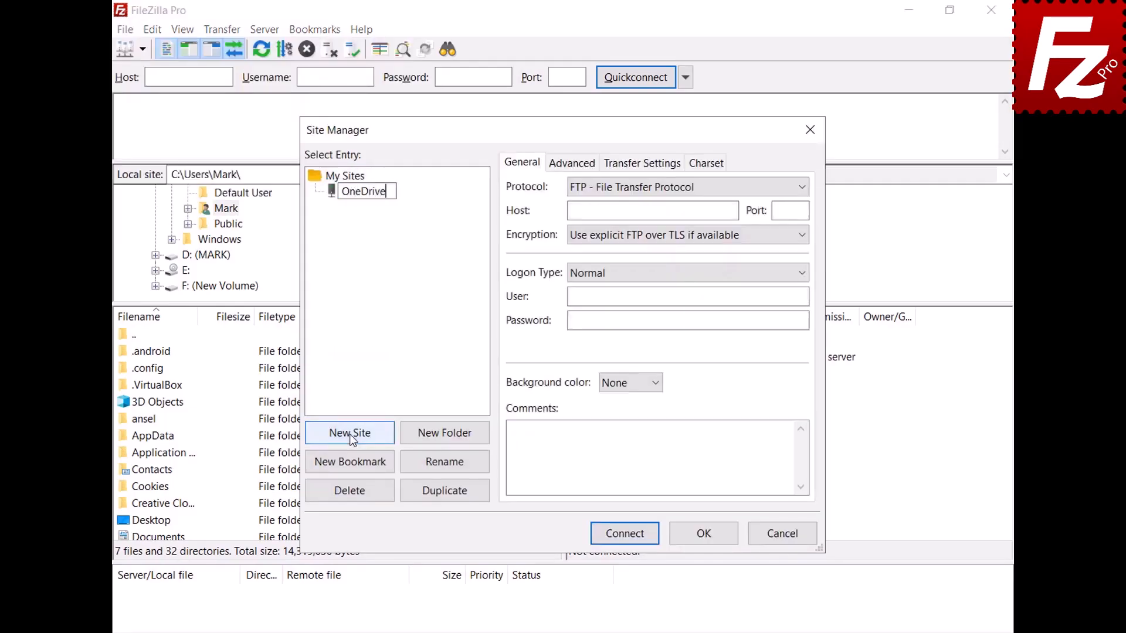
text( for Business)
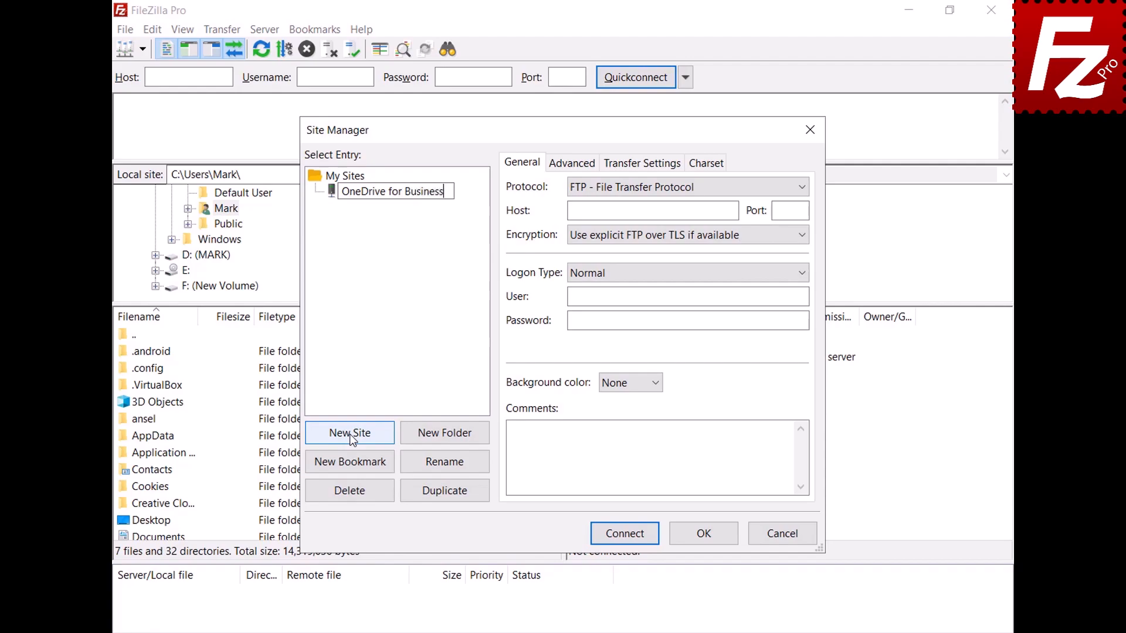
key(Return)
click(802, 187)
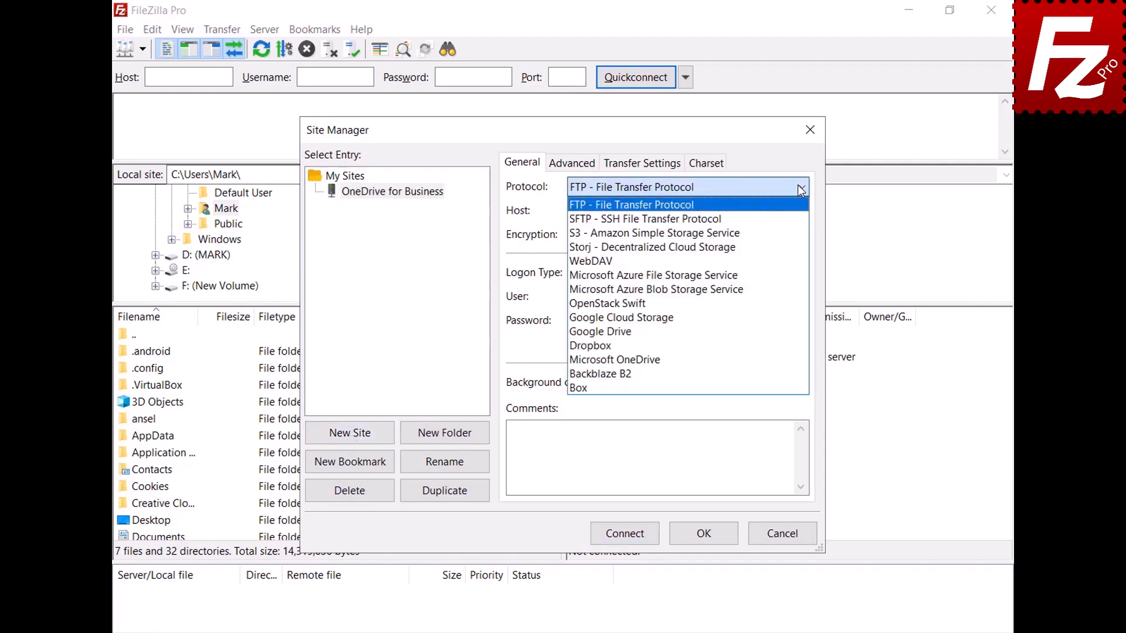
click(778, 364)
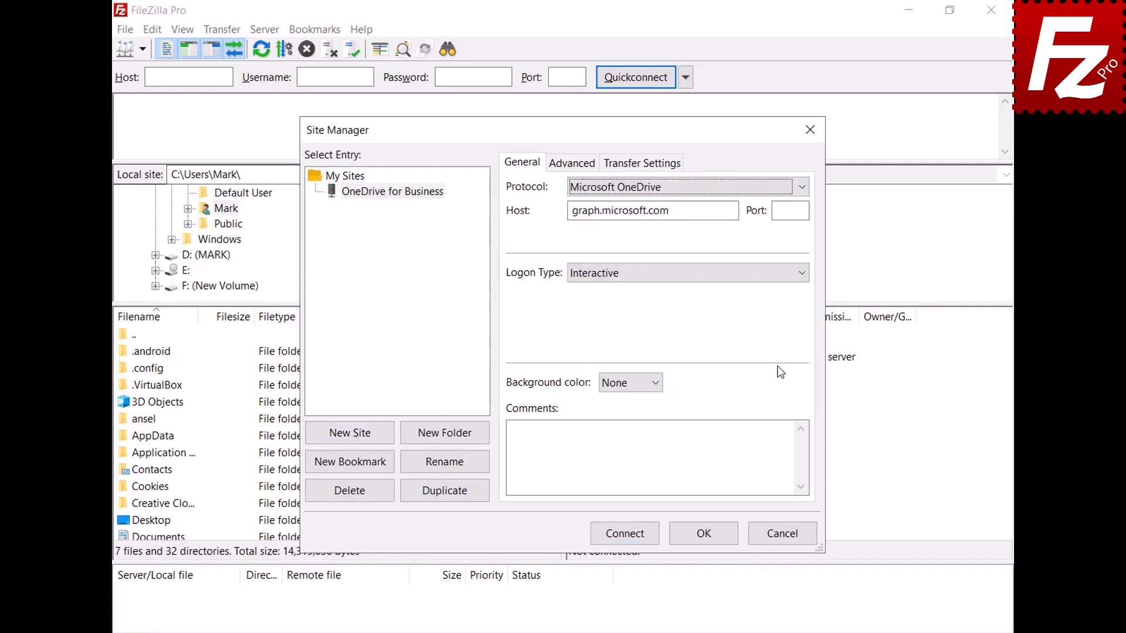
- Connect using a different work Microsoft account and its password, then open My Drives/OneDrive
click(624, 537)
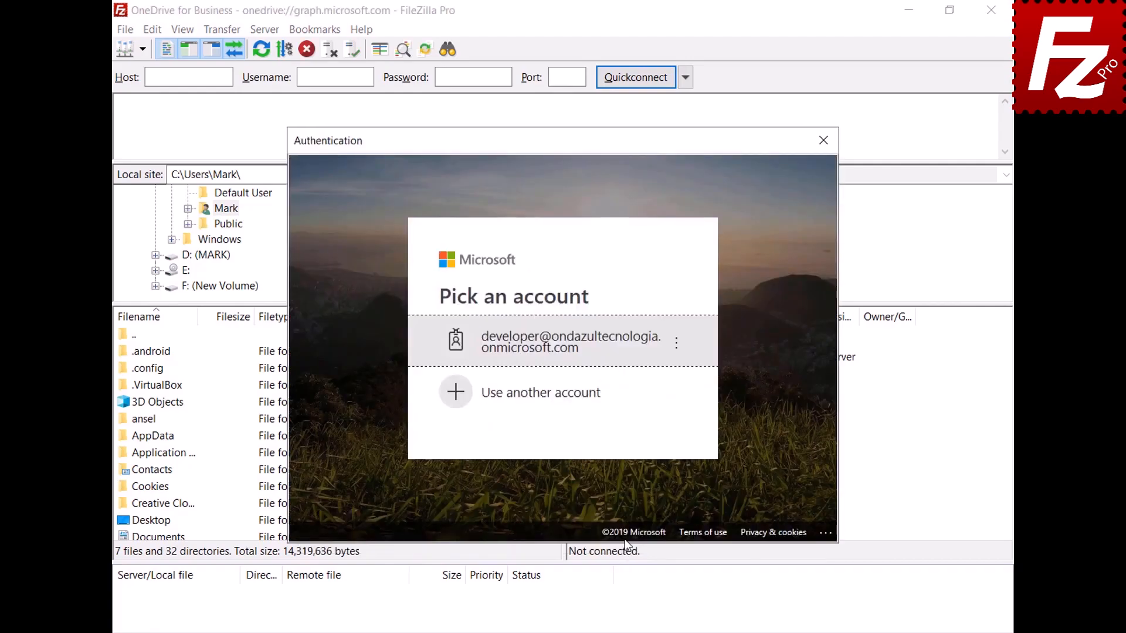
click(593, 395)
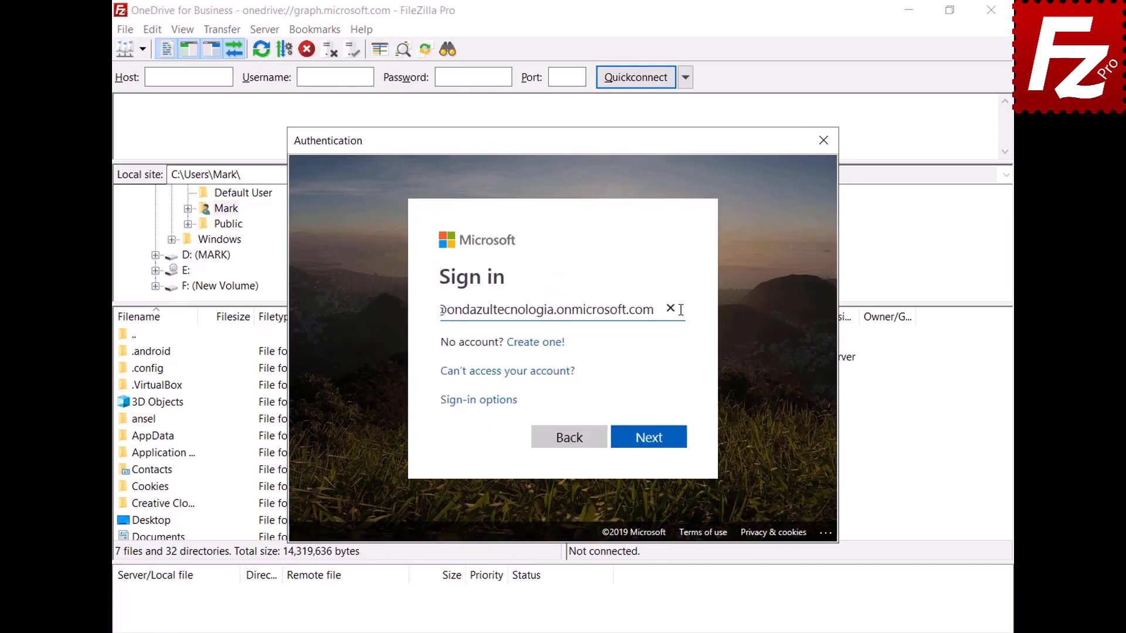
click(653, 438)
text(•••••••••)
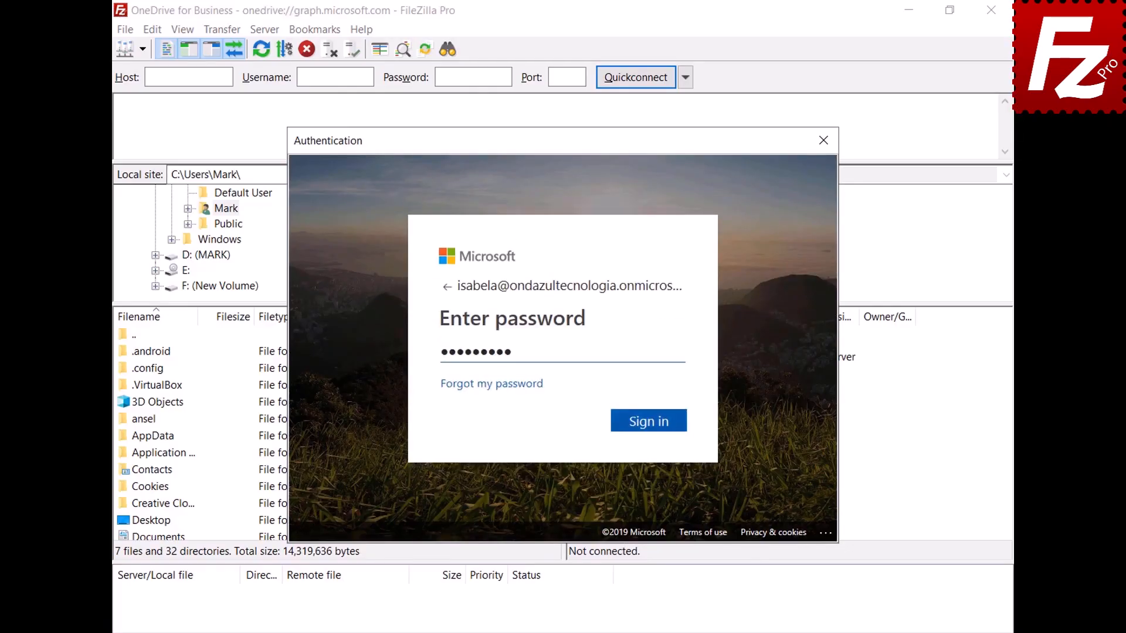
key(Return)
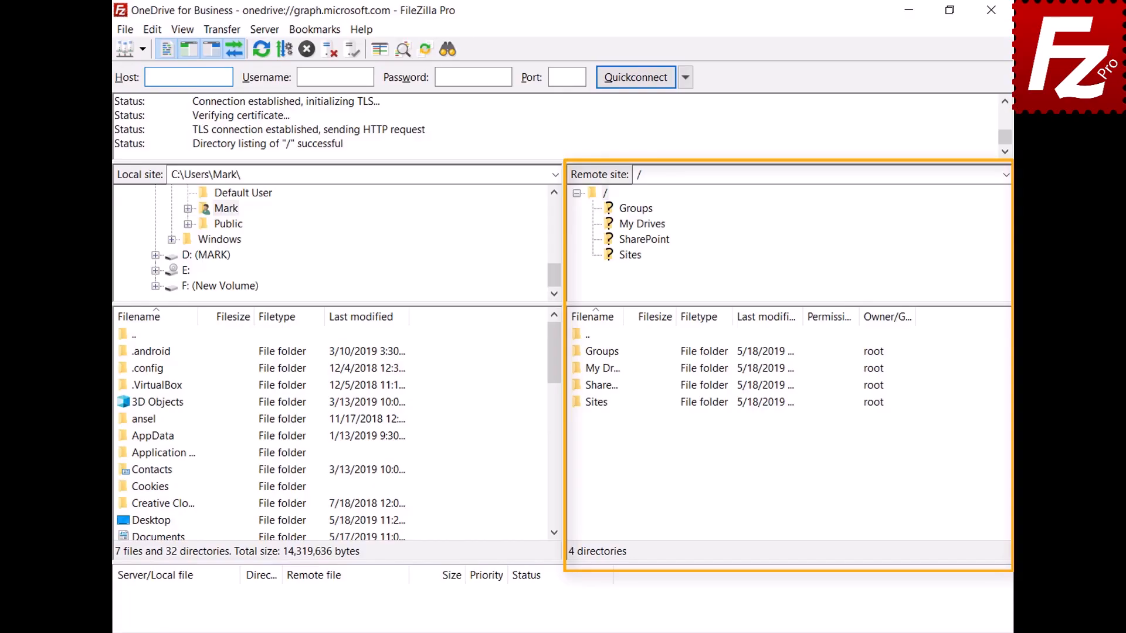
double_click(579, 372)
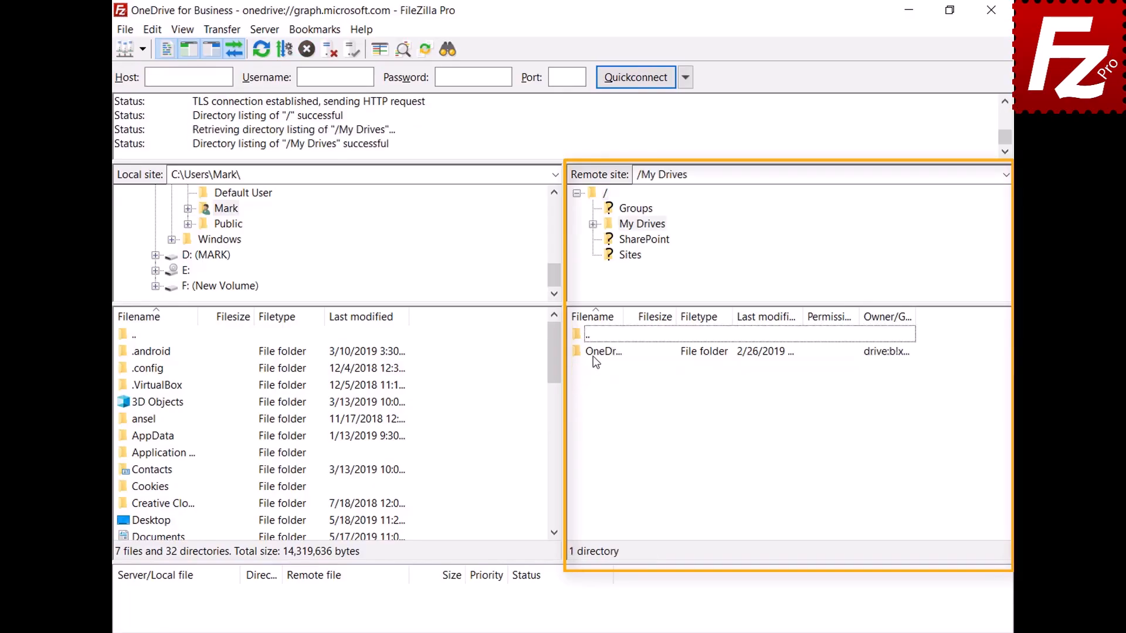
double_click(593, 355)
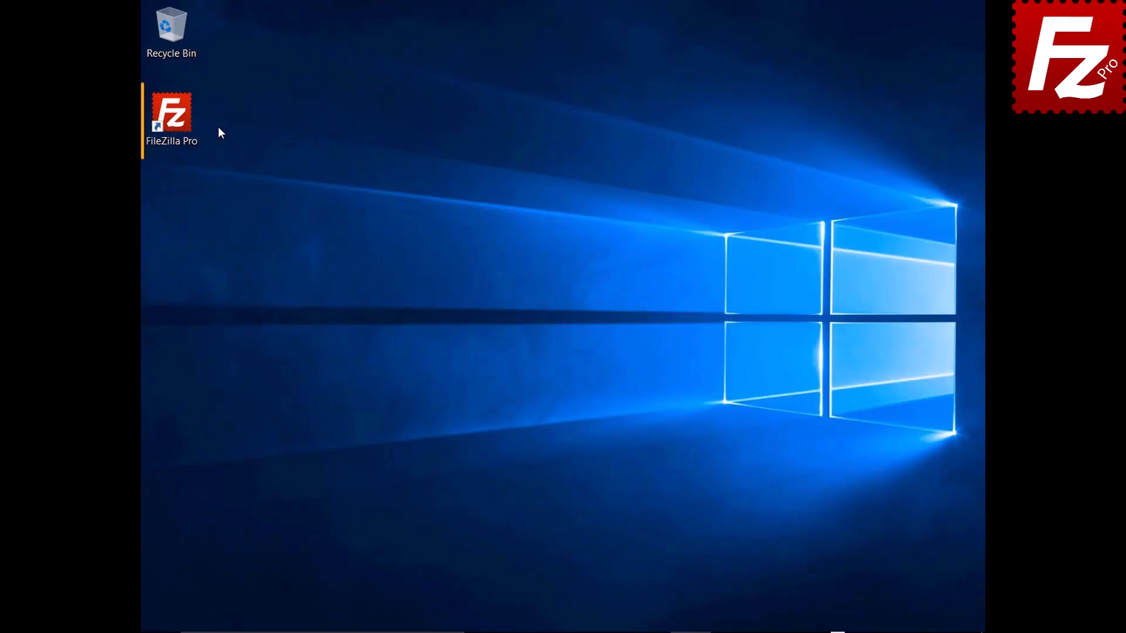
- Open the Amazon S3 site in a new tab and request a Temporary URL for README in filezillaprobucket
double_click(180, 121)
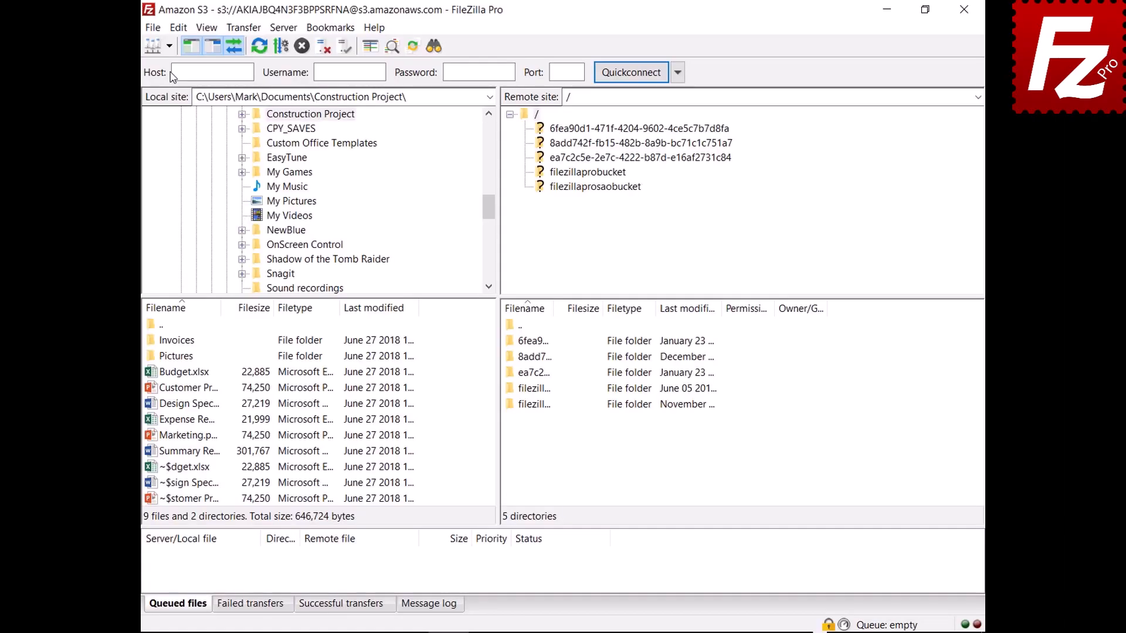
click(169, 46)
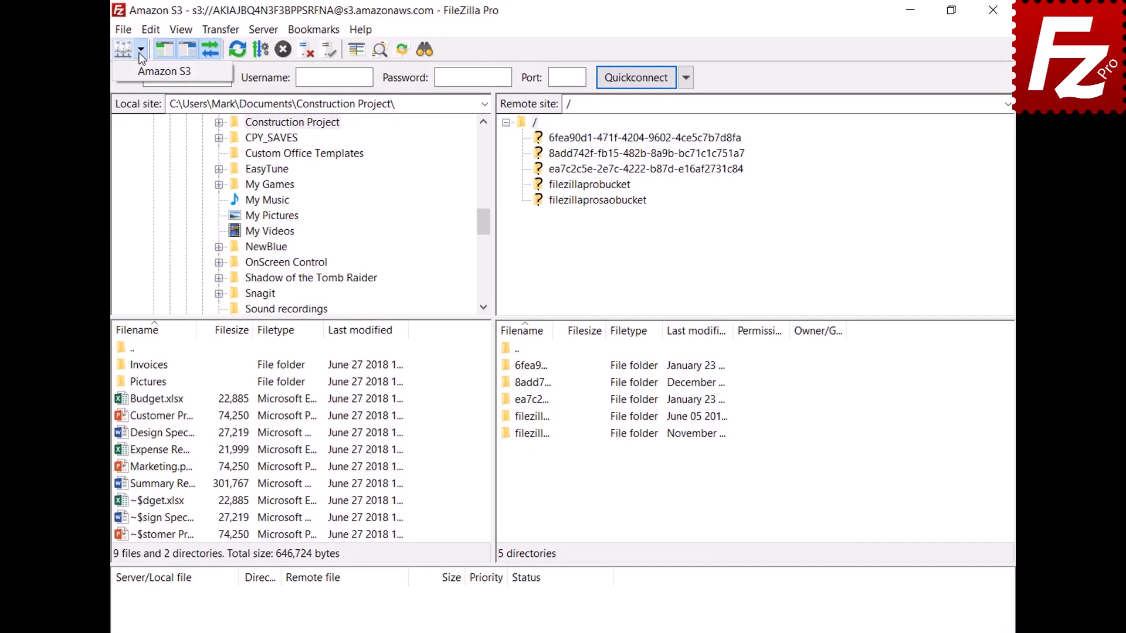
click(141, 71)
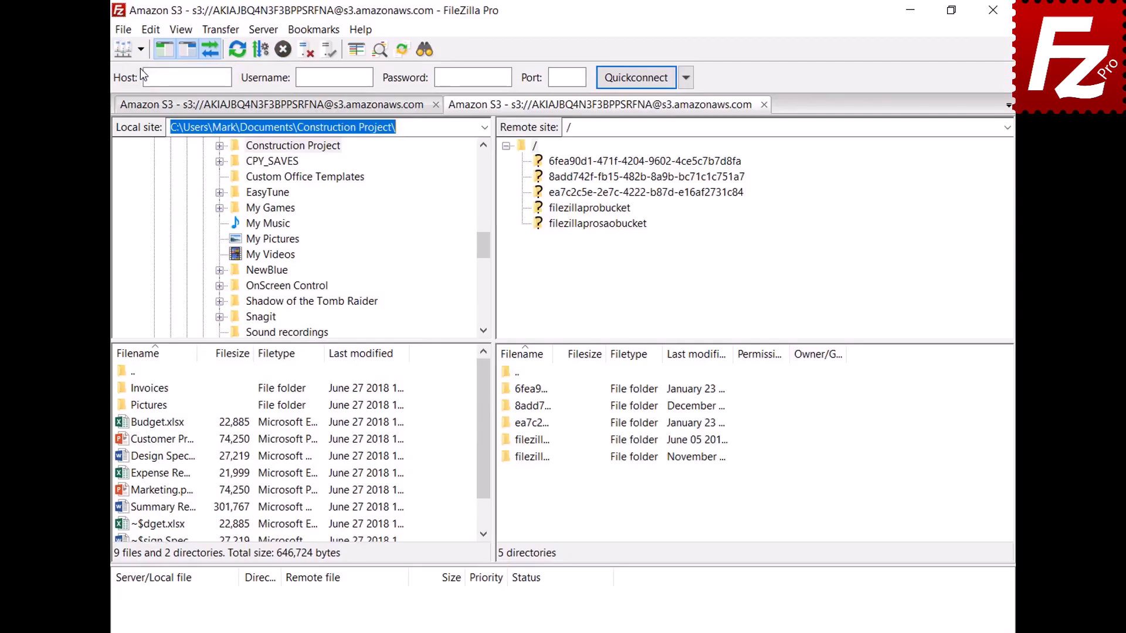
click(590, 212)
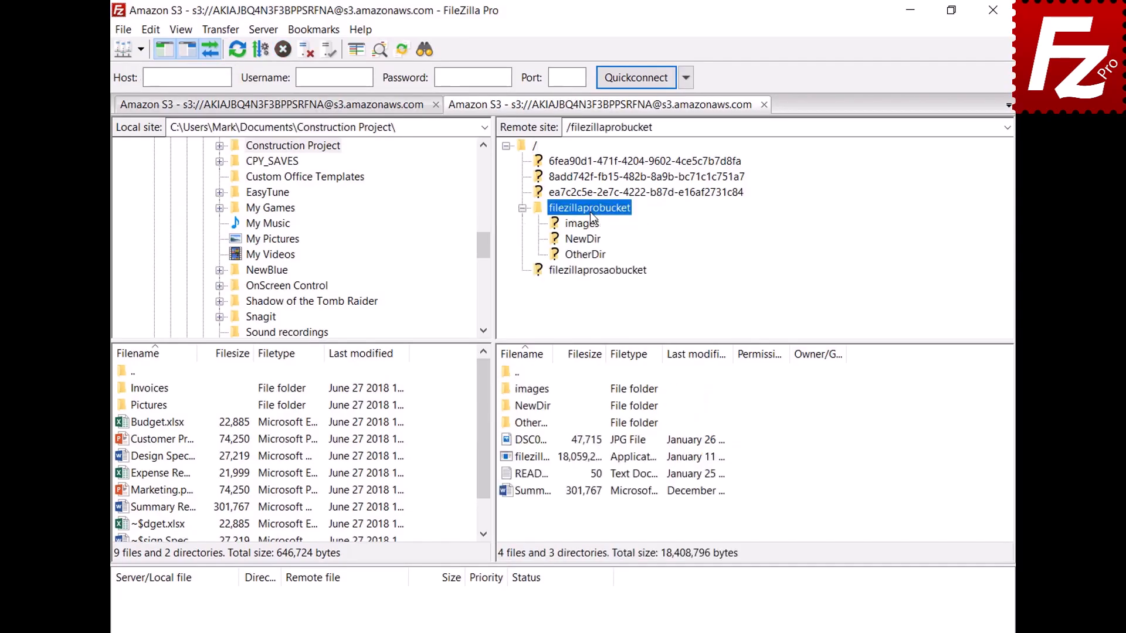
right_click(533, 475)
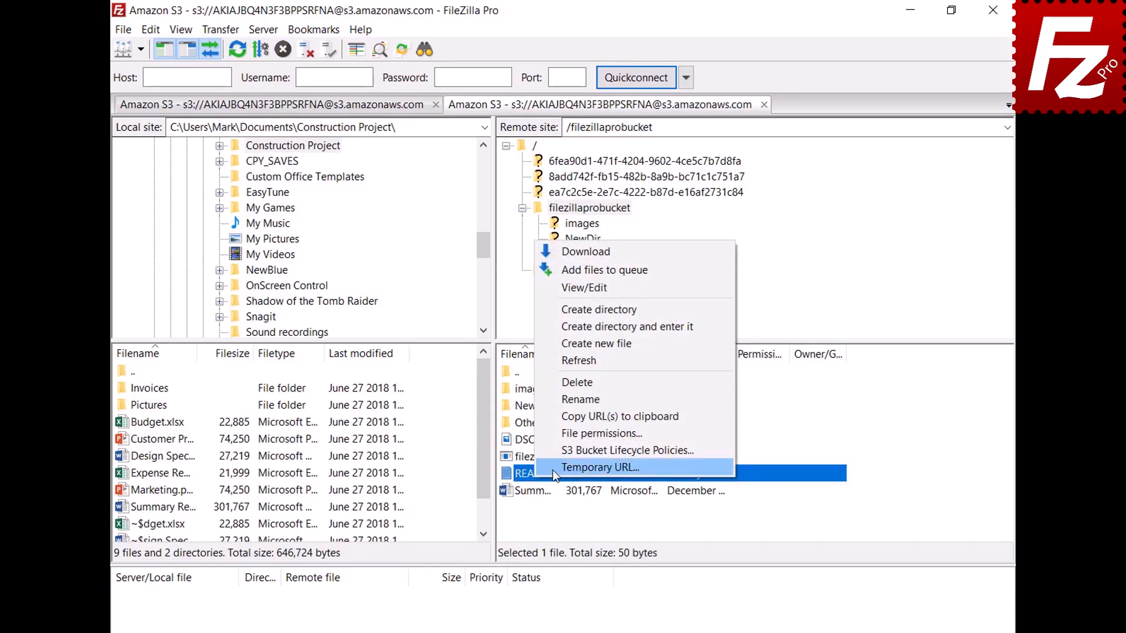
click(553, 470)
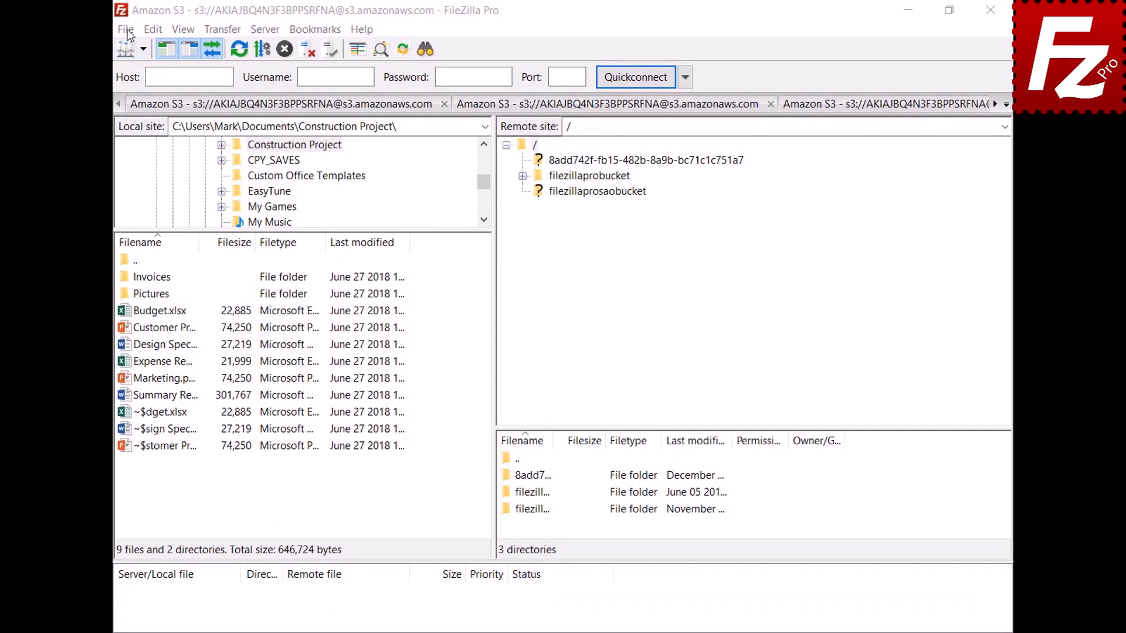
- Add a new site named OneDrive using the Microsoft OneDrive protocol
click(127, 31)
click(129, 48)
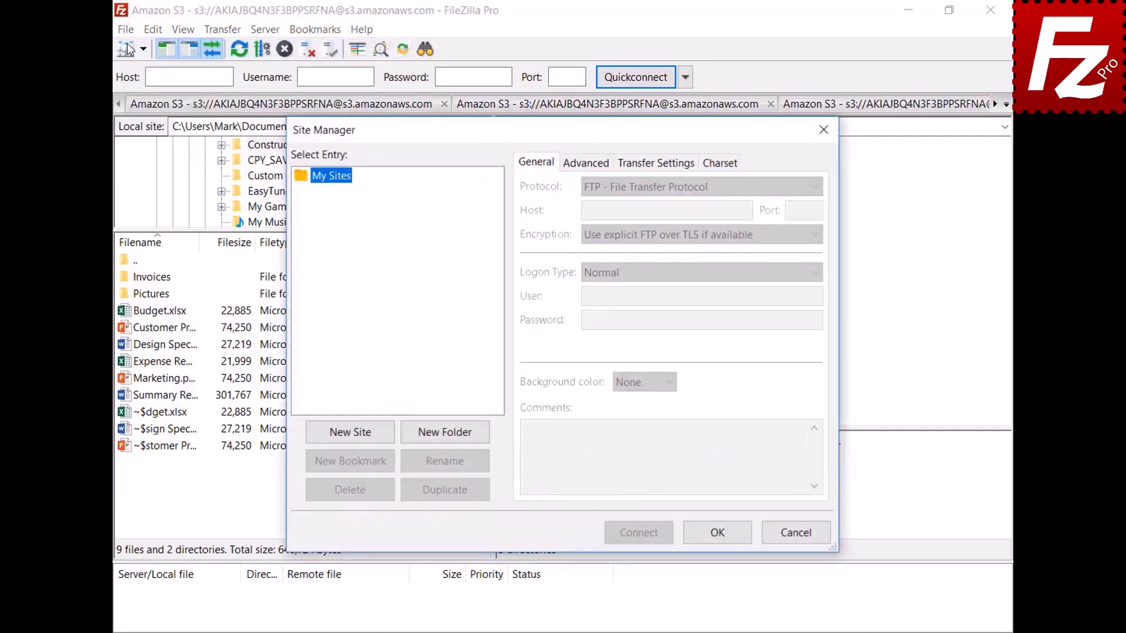
click(352, 434)
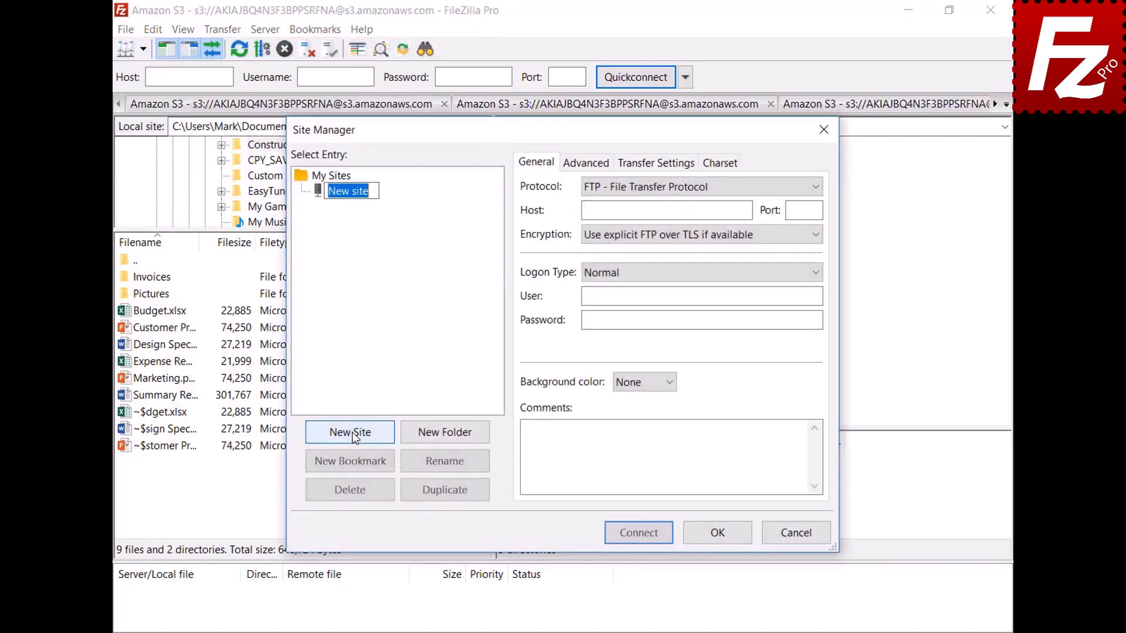
text(OneDri)
text(ve)
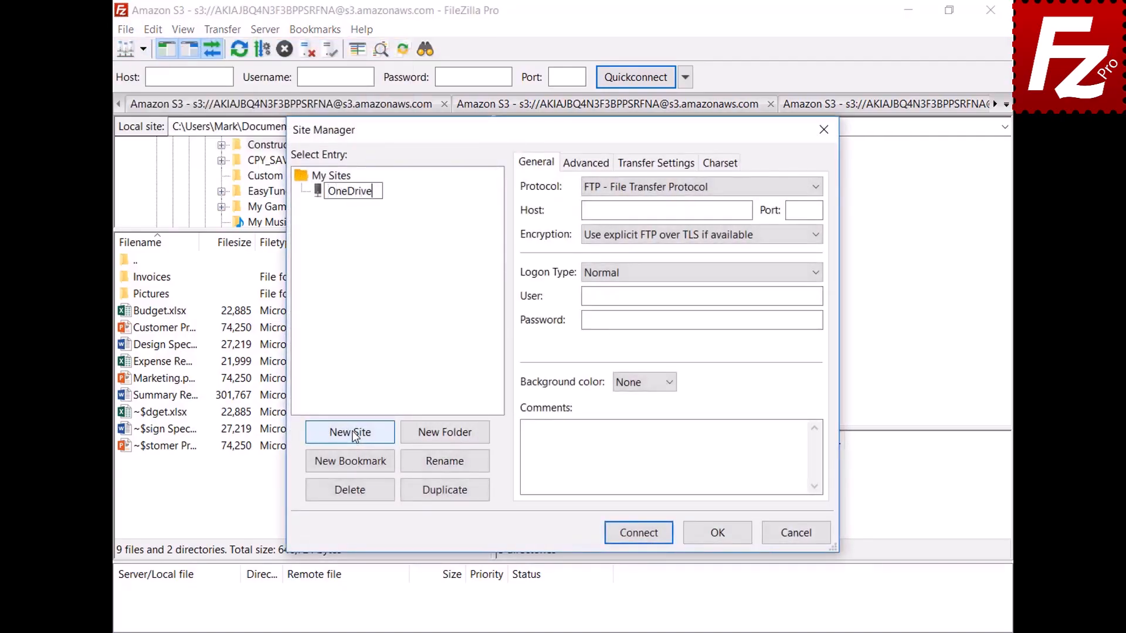
click(815, 188)
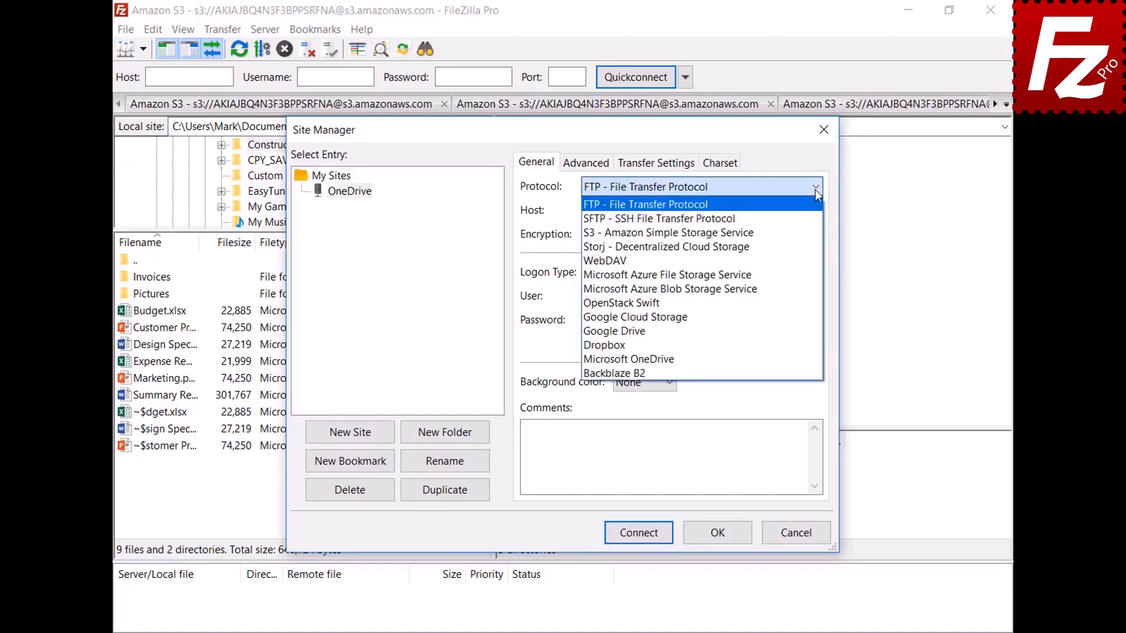
click(811, 360)
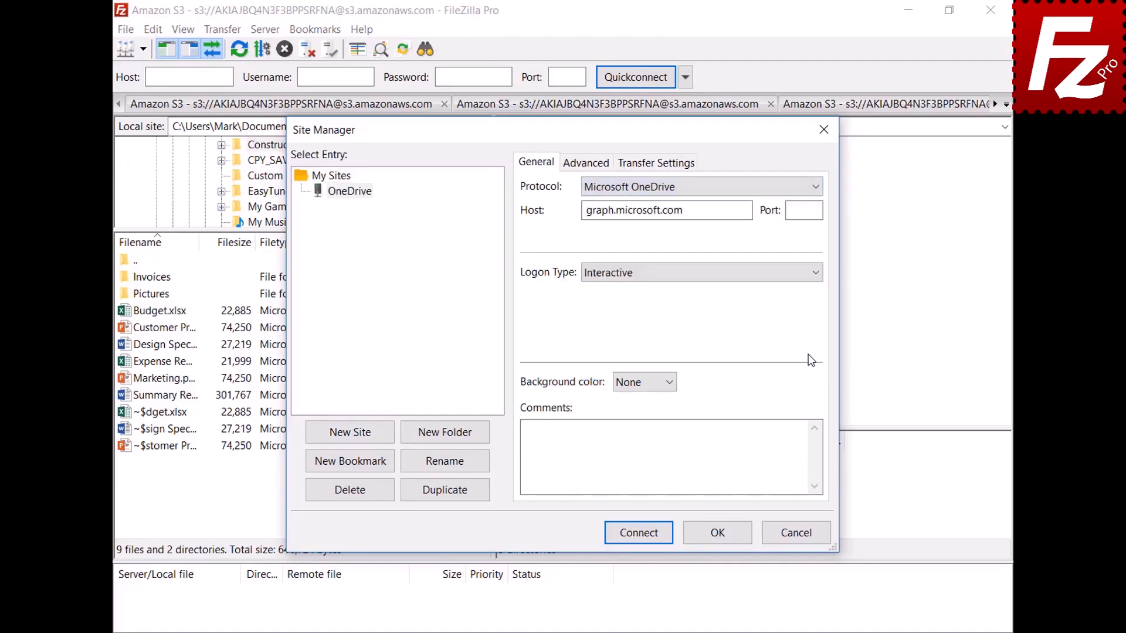
- Connect the OneDrive site, sign in with the account password, then close FileZilla Pro
click(641, 535)
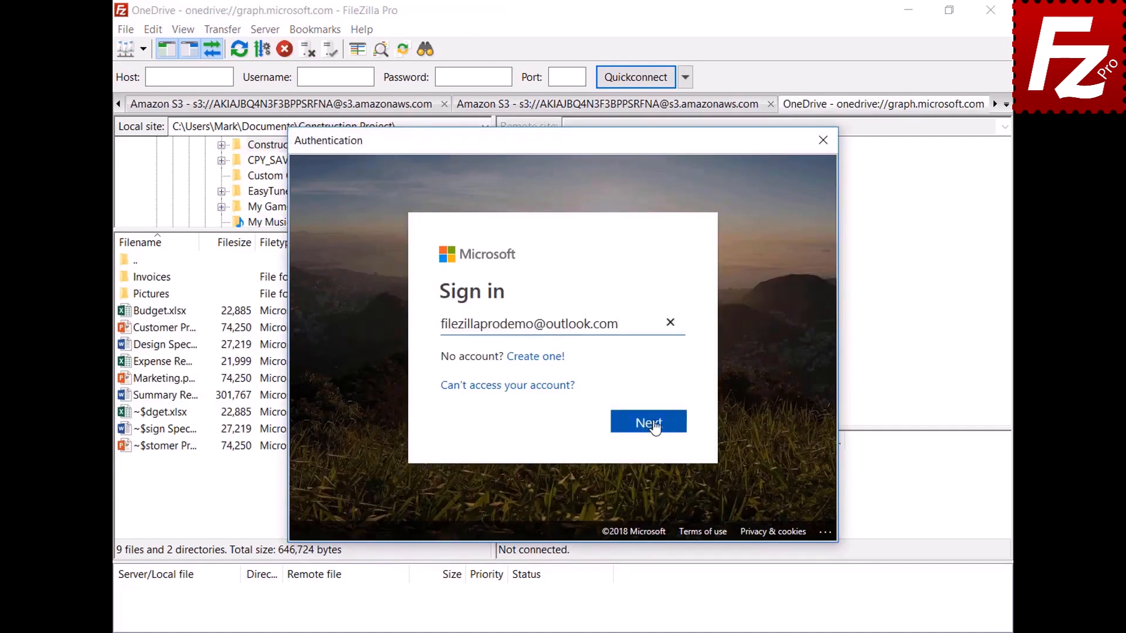
click(655, 427)
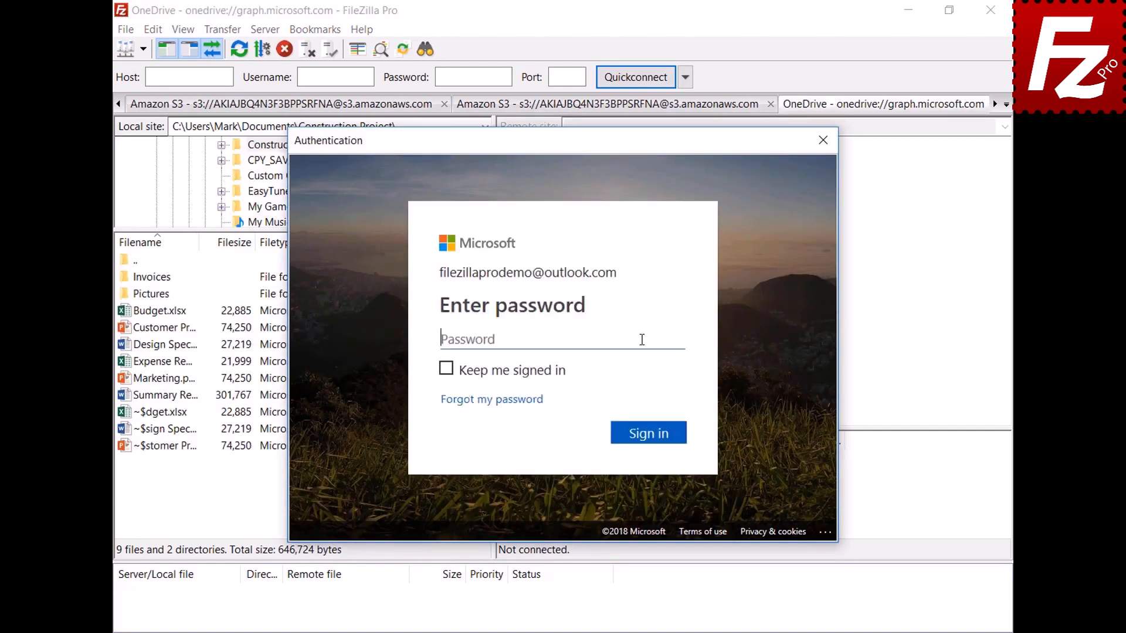
key(ctrl+v)
click(653, 439)
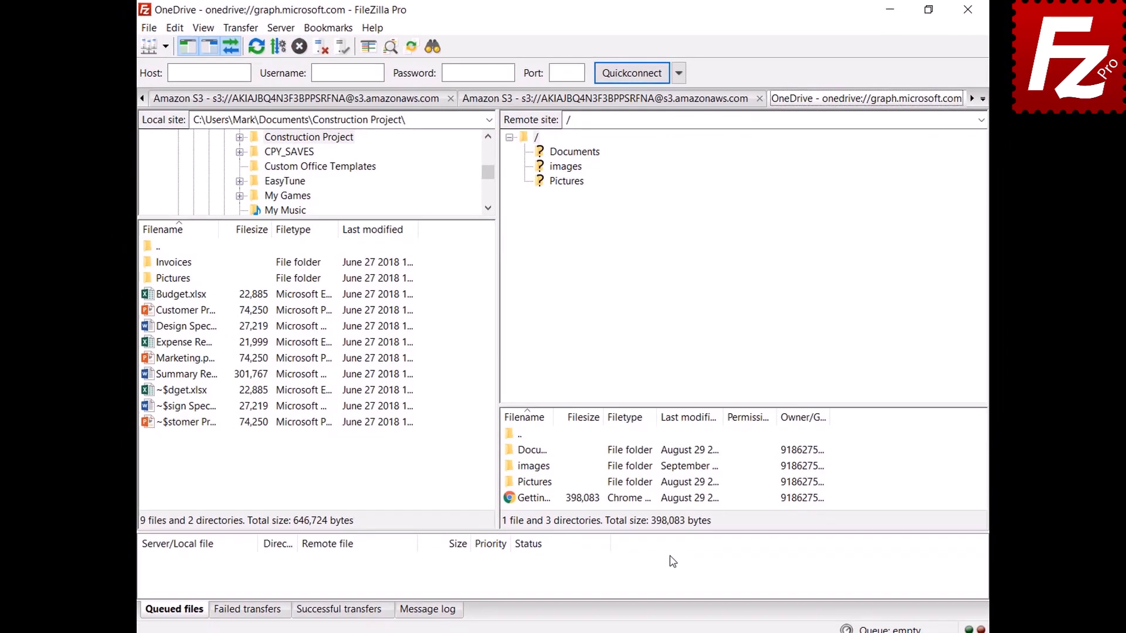
click(965, 12)
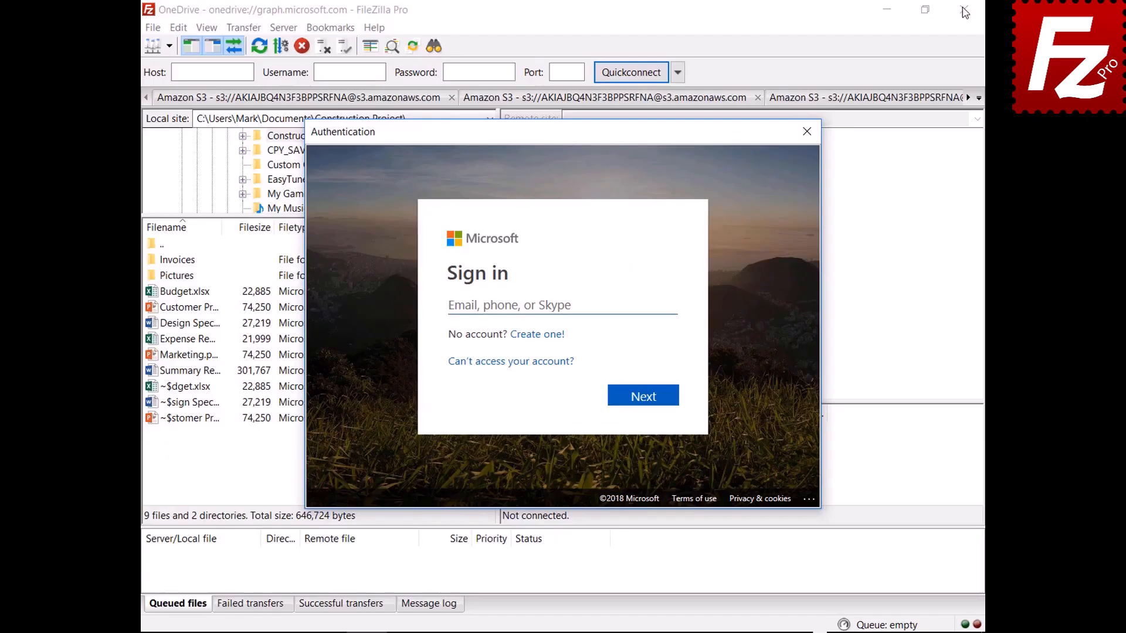
- Sign in again with the personal Outlook account e-mail and password to connect to OneDrive
click(649, 303)
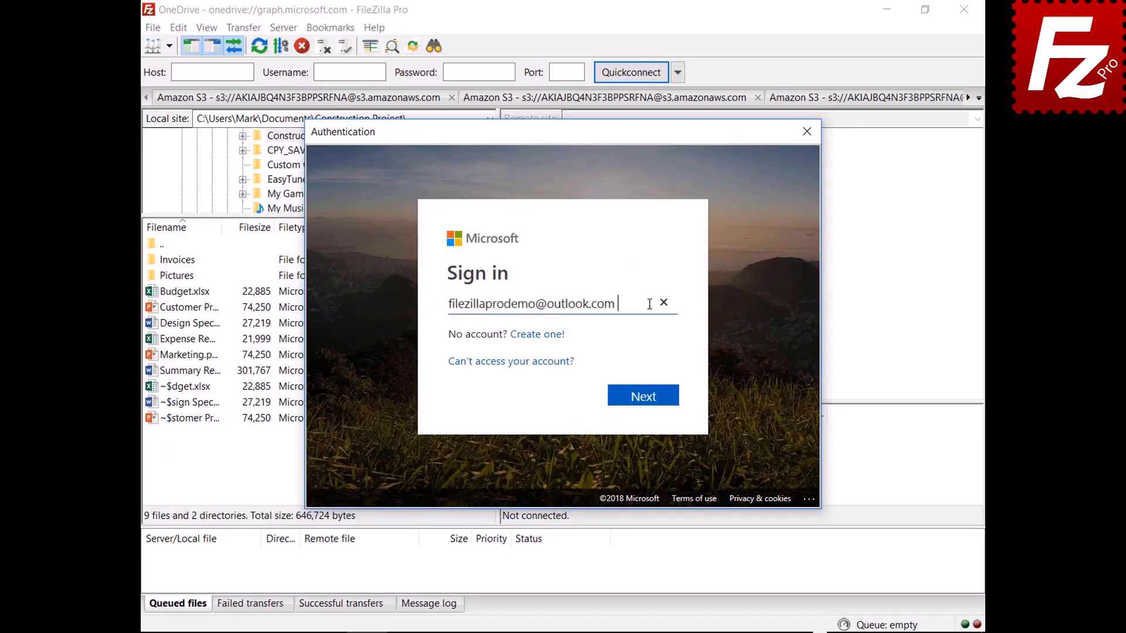
click(645, 404)
key(ctrl+v)
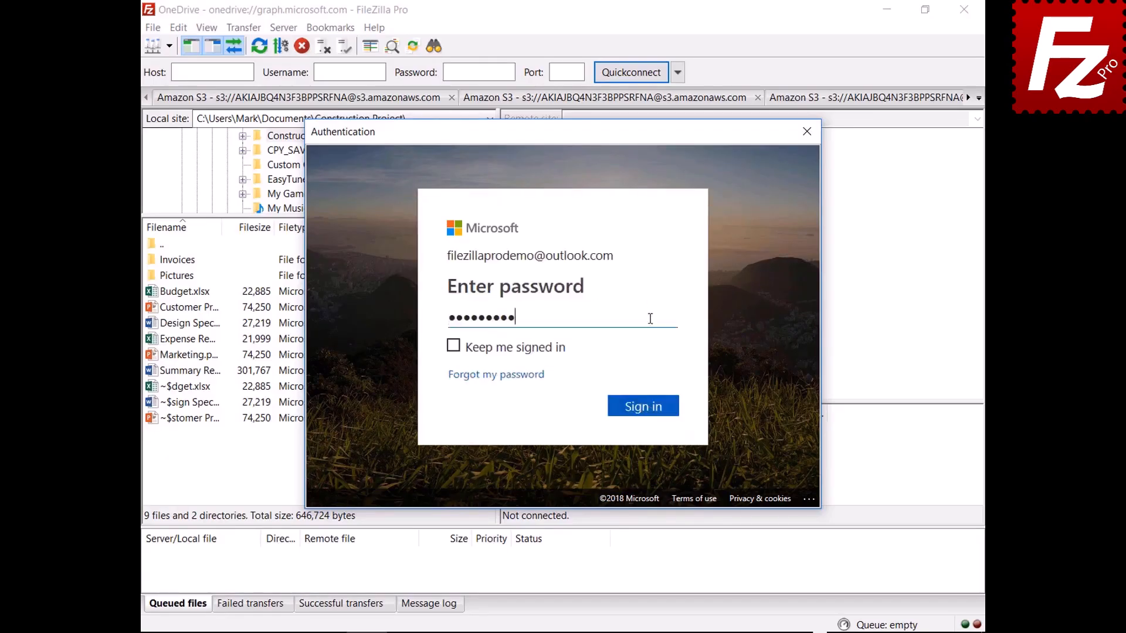
click(645, 416)
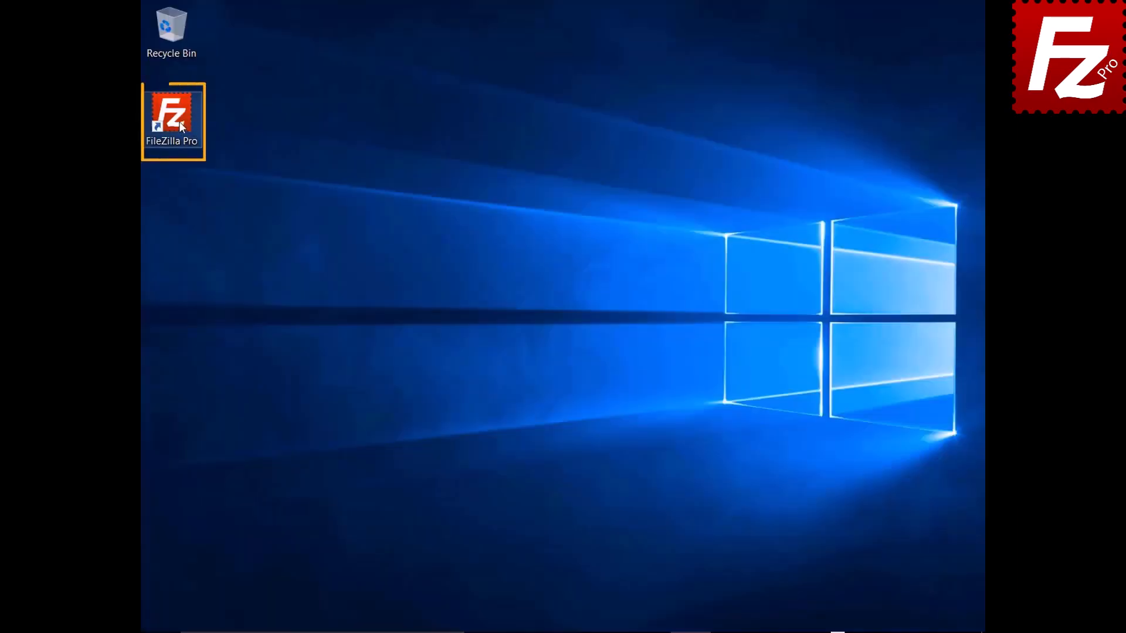
- Relaunch FileZilla Pro and open Edit > Settings
double_click(180, 124)
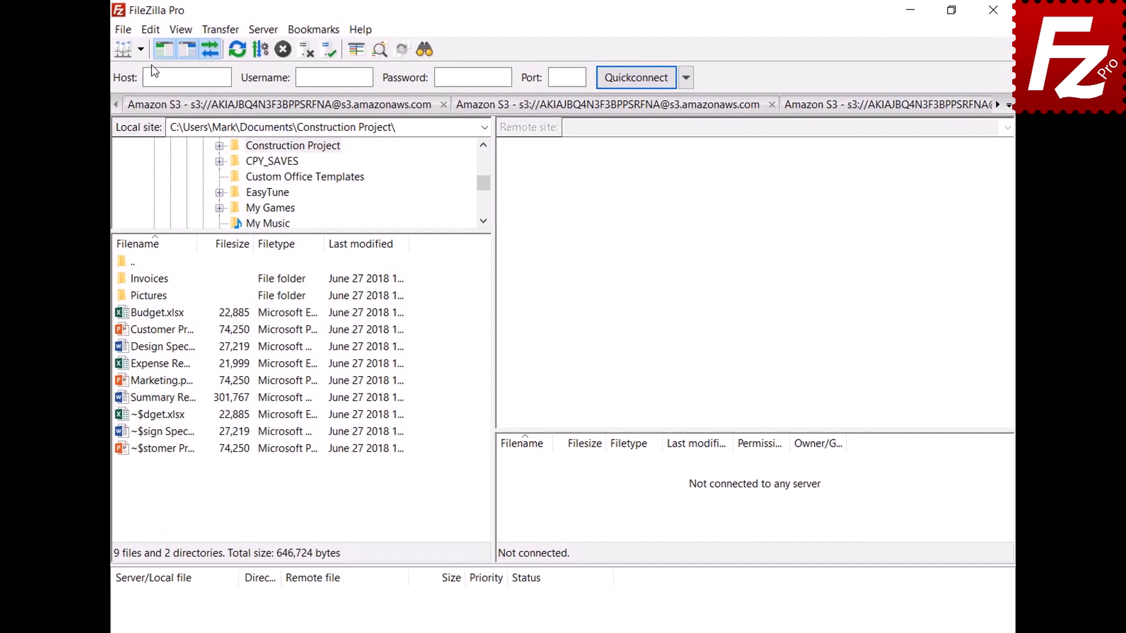
click(150, 29)
click(157, 88)
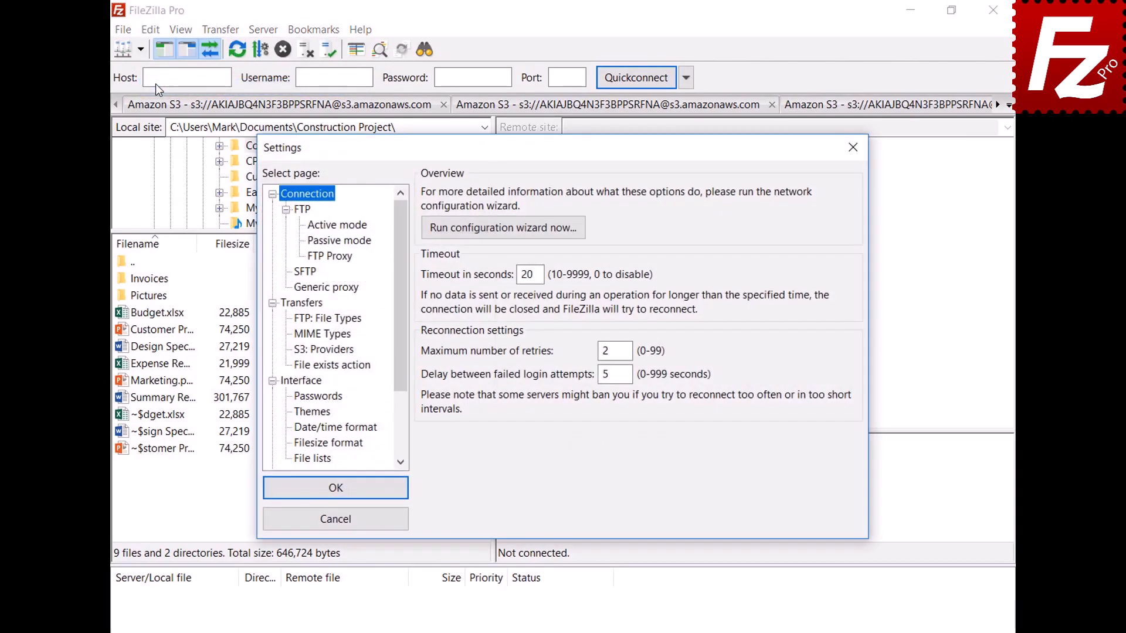
- Protect saved passwords with a master password, entered twice and confirmed
click(296, 400)
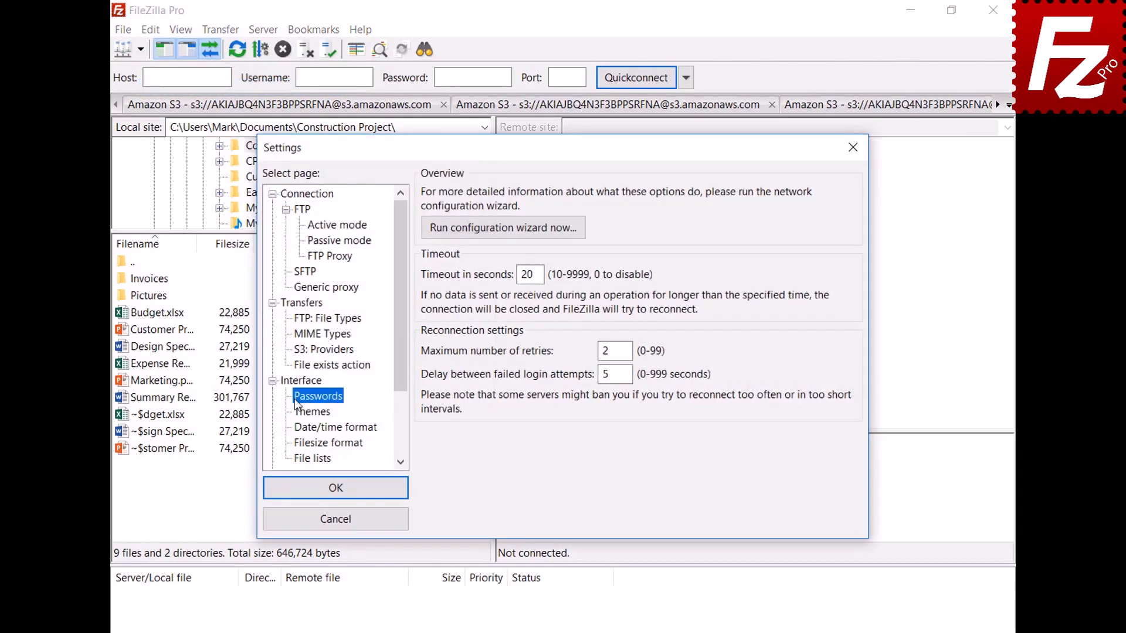
click(430, 237)
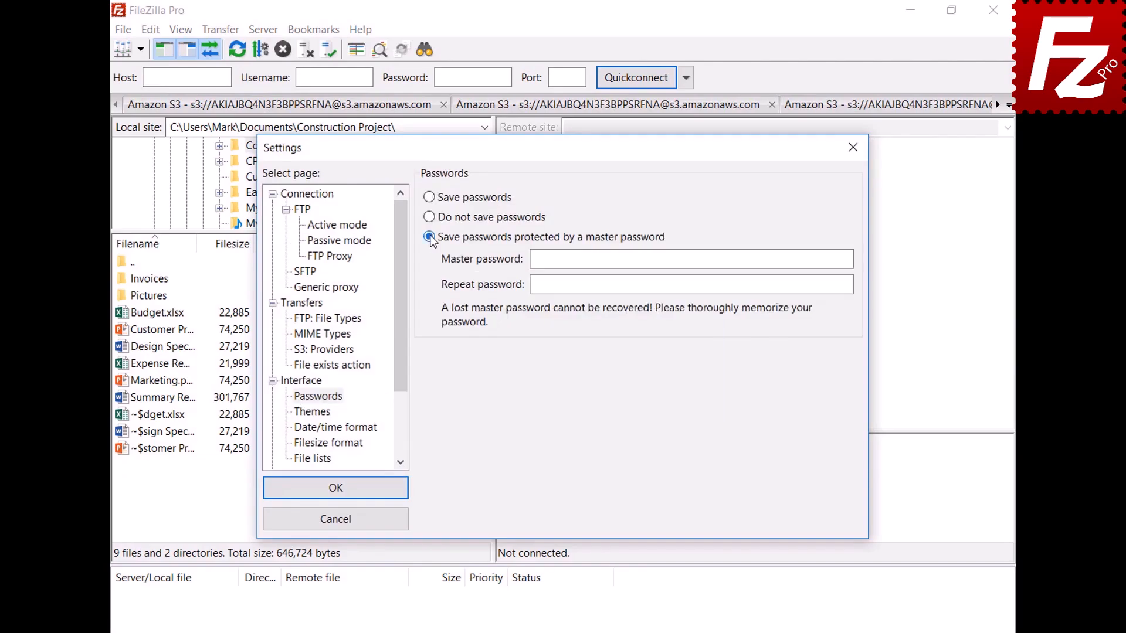
click(822, 259)
text(•••••••••••)
click(845, 284)
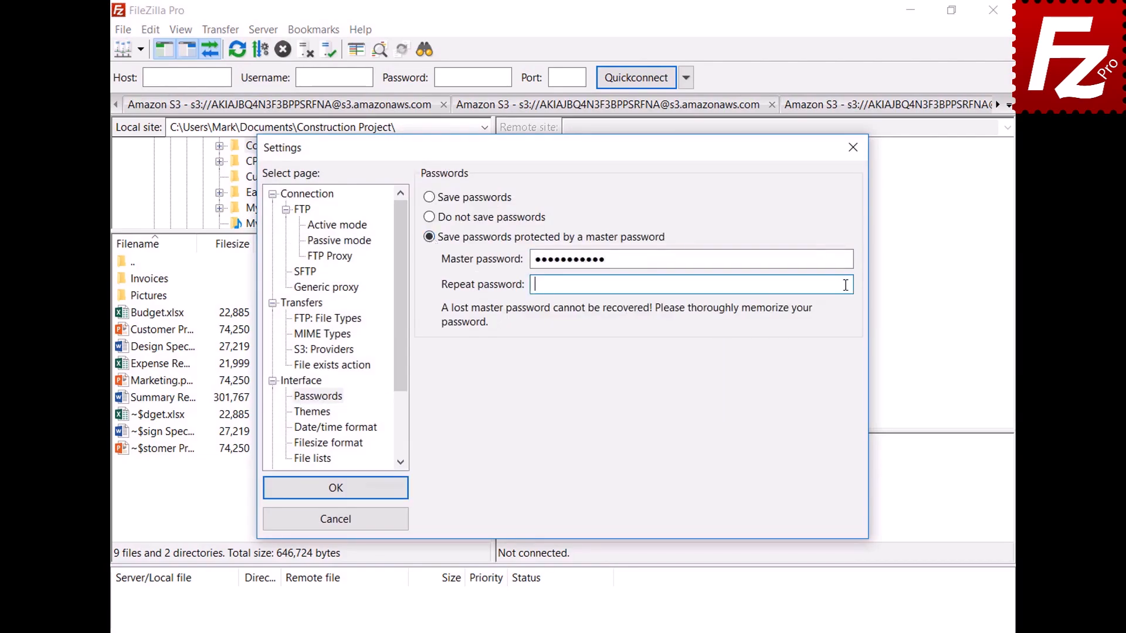
text(•••••••••••)
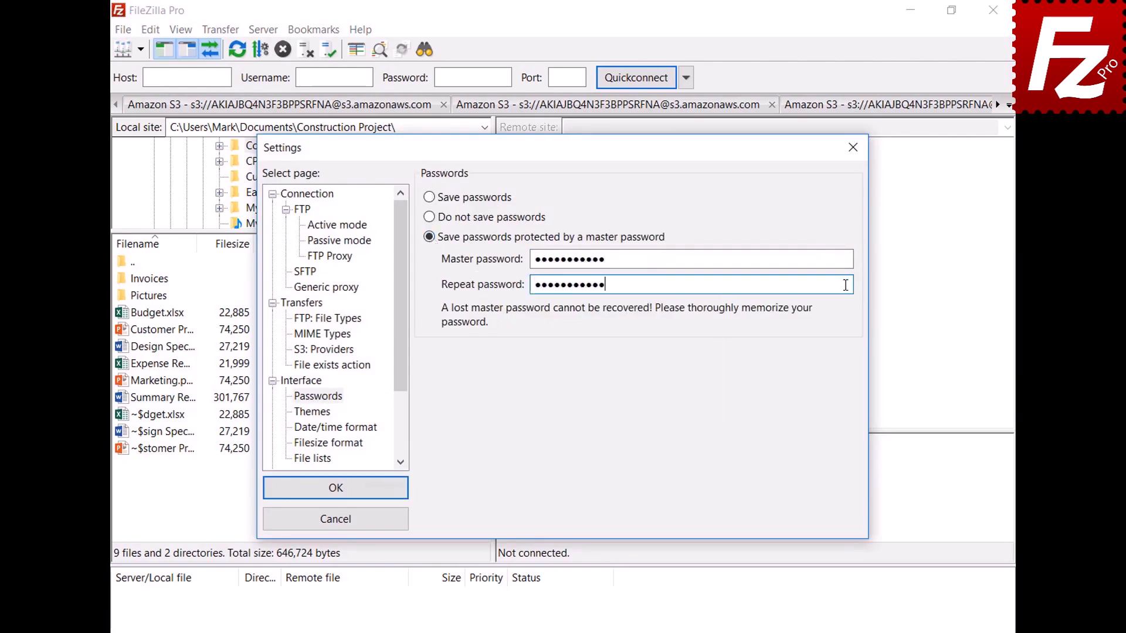
click(335, 488)
- Connect to the saved OneDrive site and sign in with the Microsoft account e-mail and password
click(140, 49)
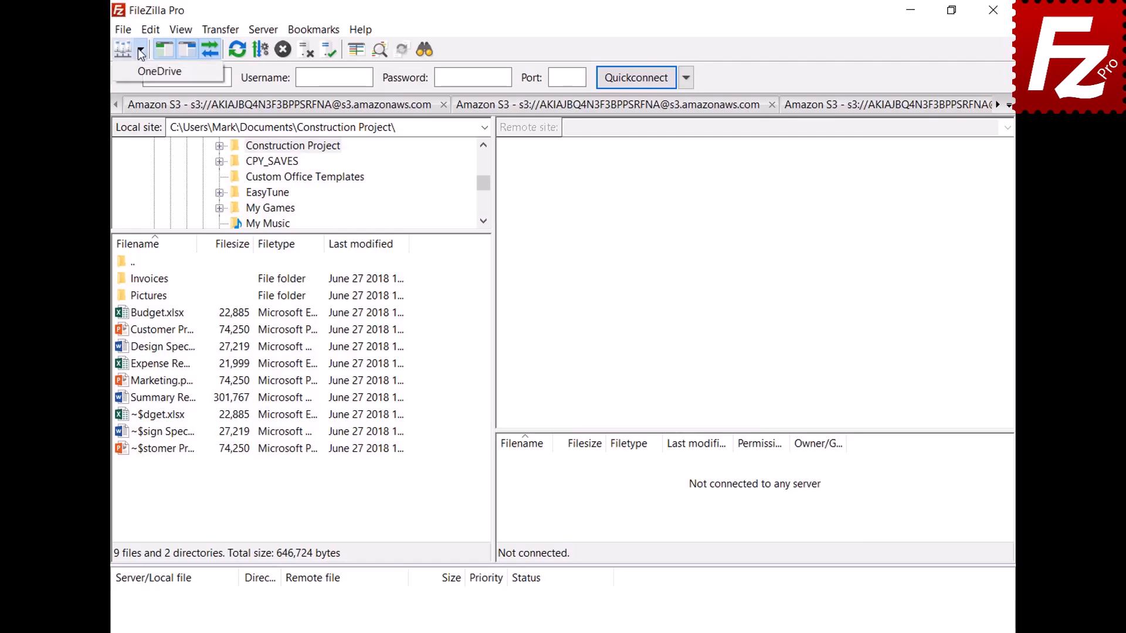
click(141, 71)
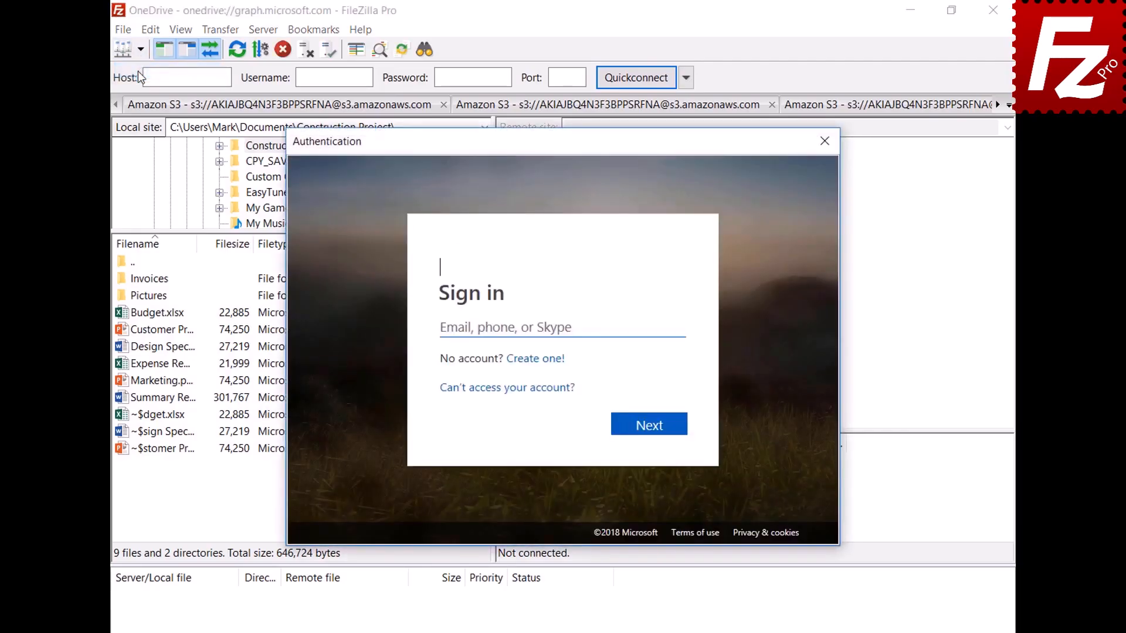
key(ctrl+v)
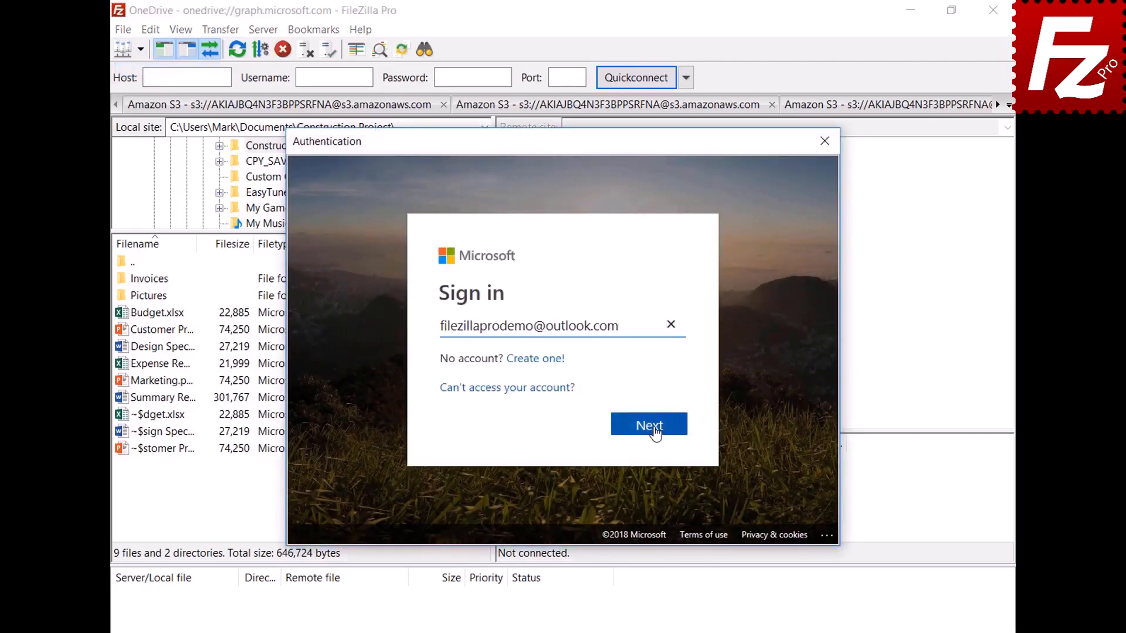
click(654, 427)
key(ctrl+v)
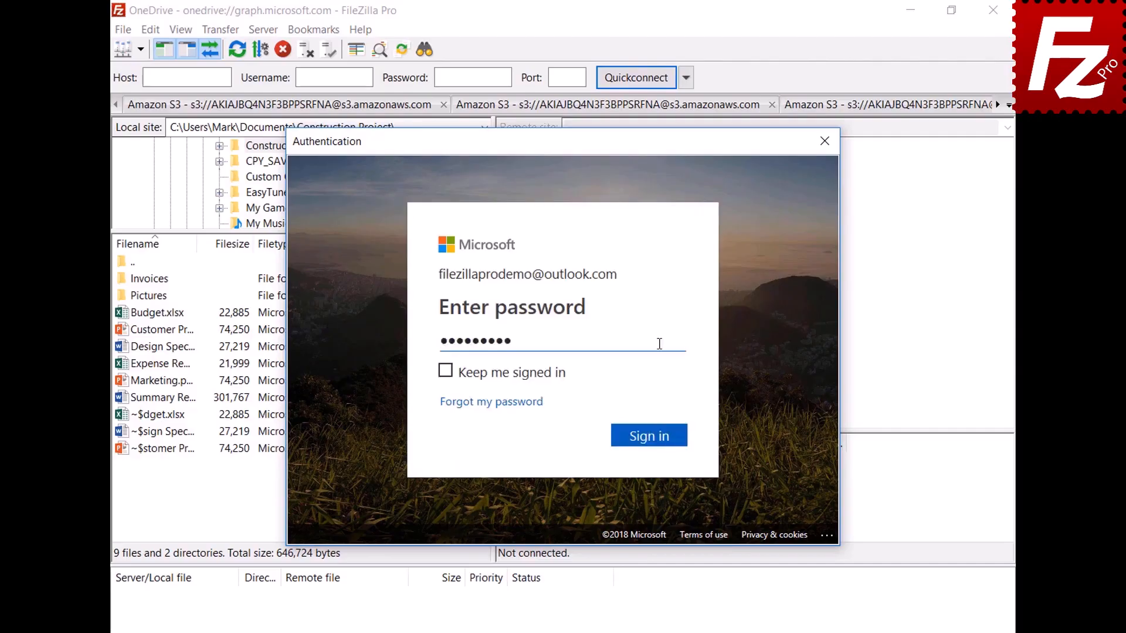
click(654, 443)
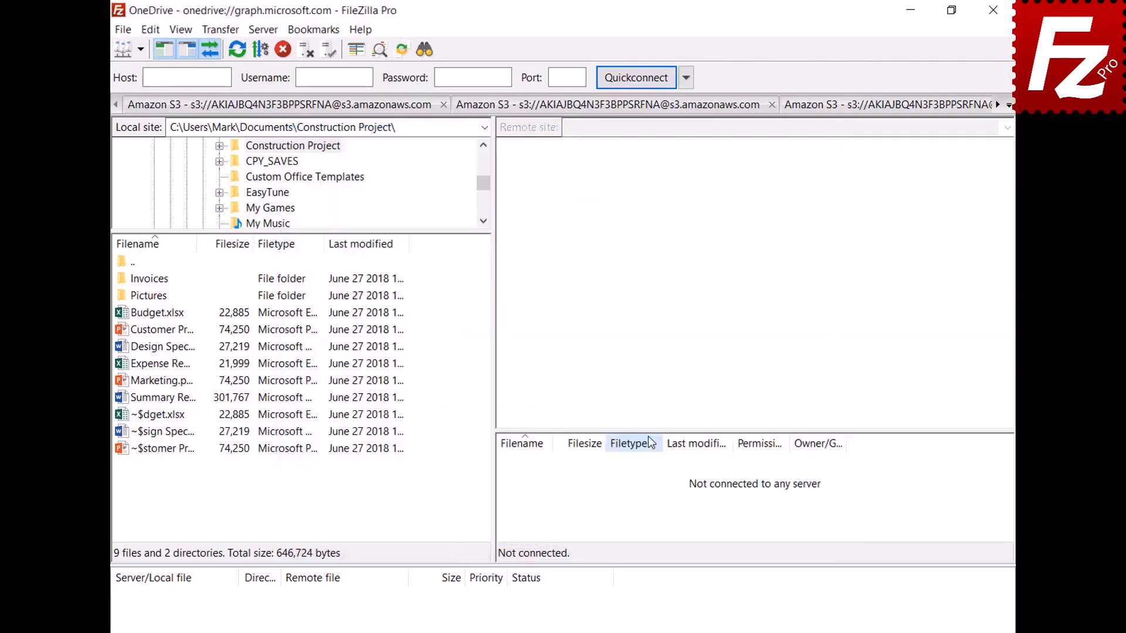
- Restart FileZilla Pro and connect to OneDrive, unlocking the stored token with the master password
click(973, 10)
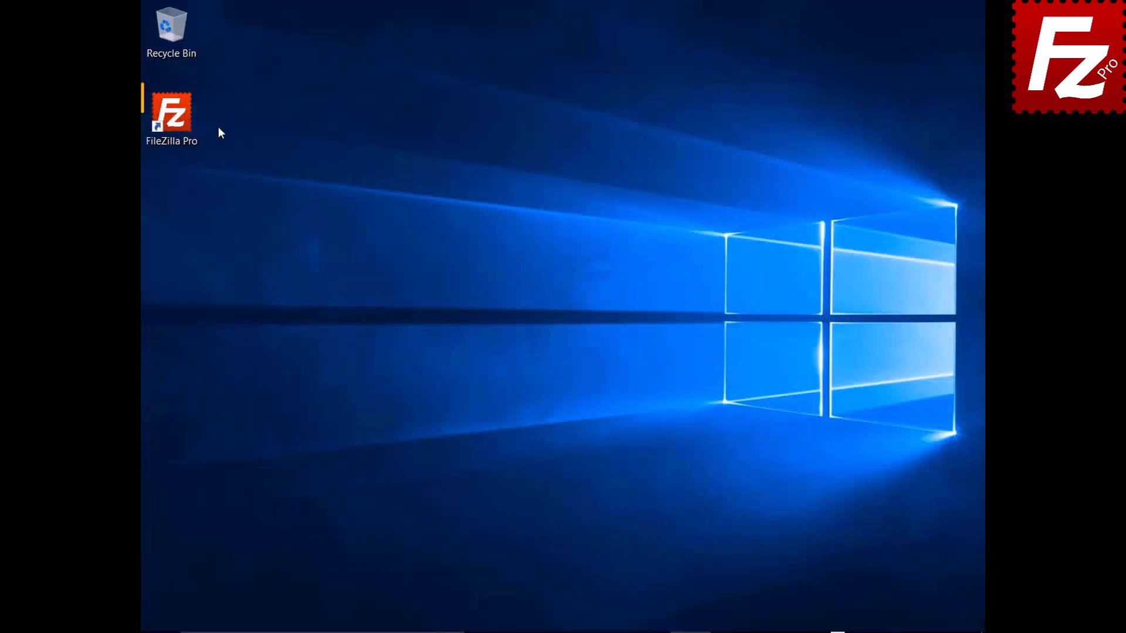
double_click(172, 118)
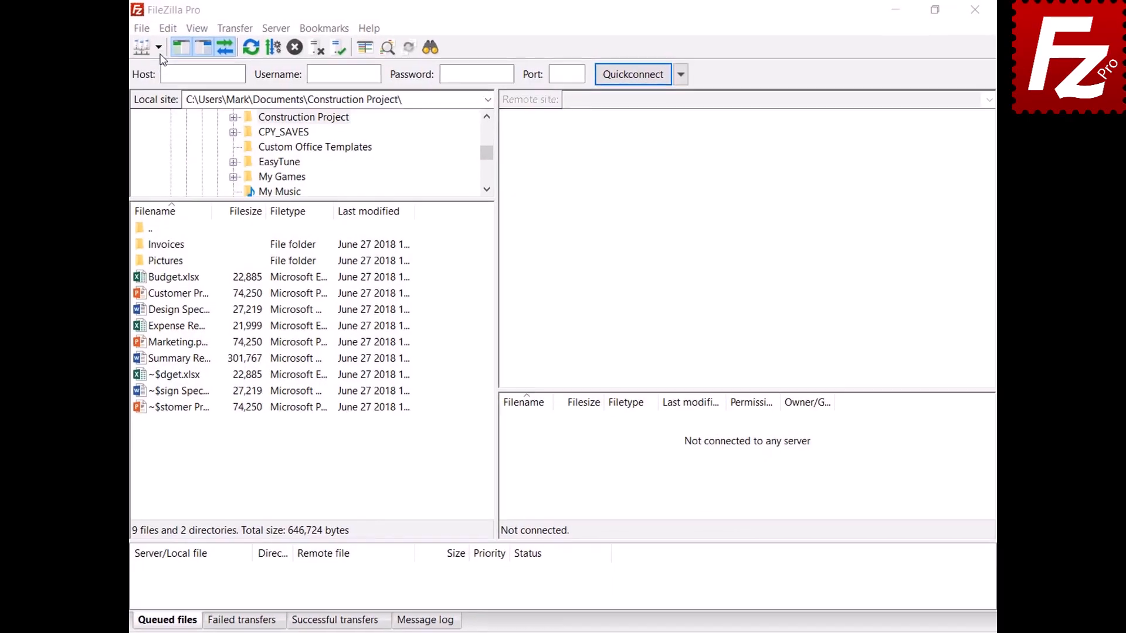
click(141, 50)
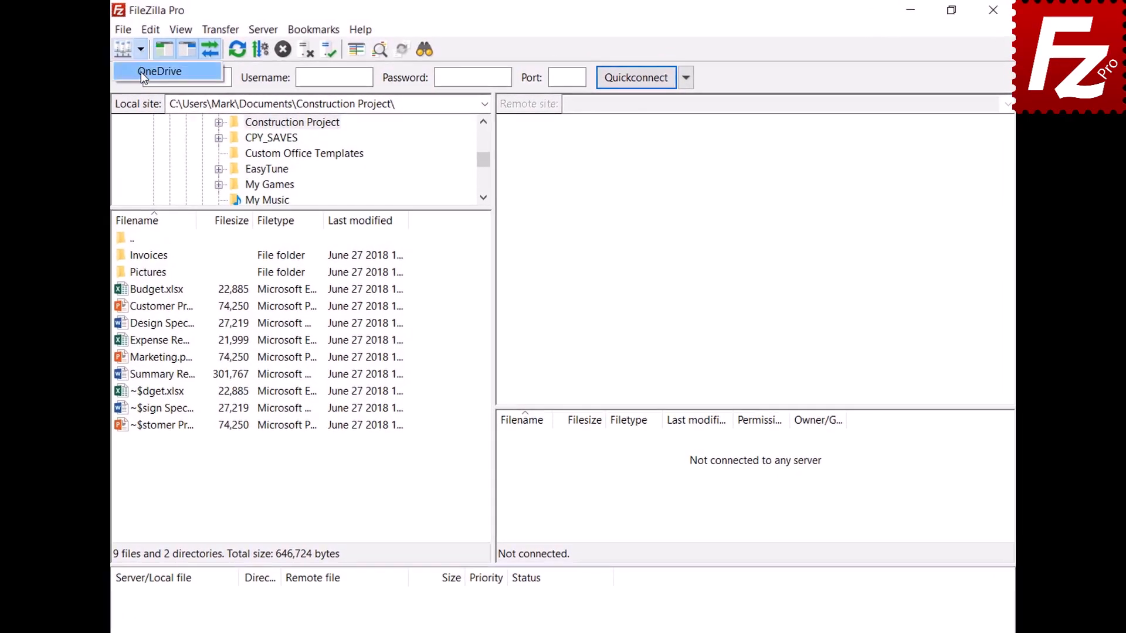
click(141, 72)
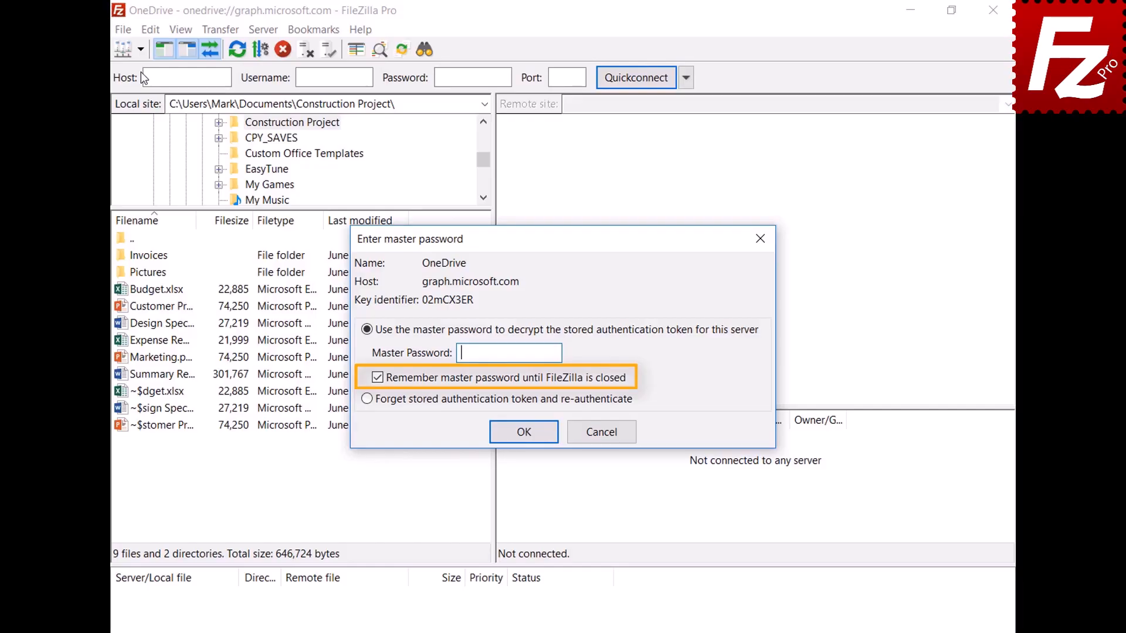
text(•••••••••••)
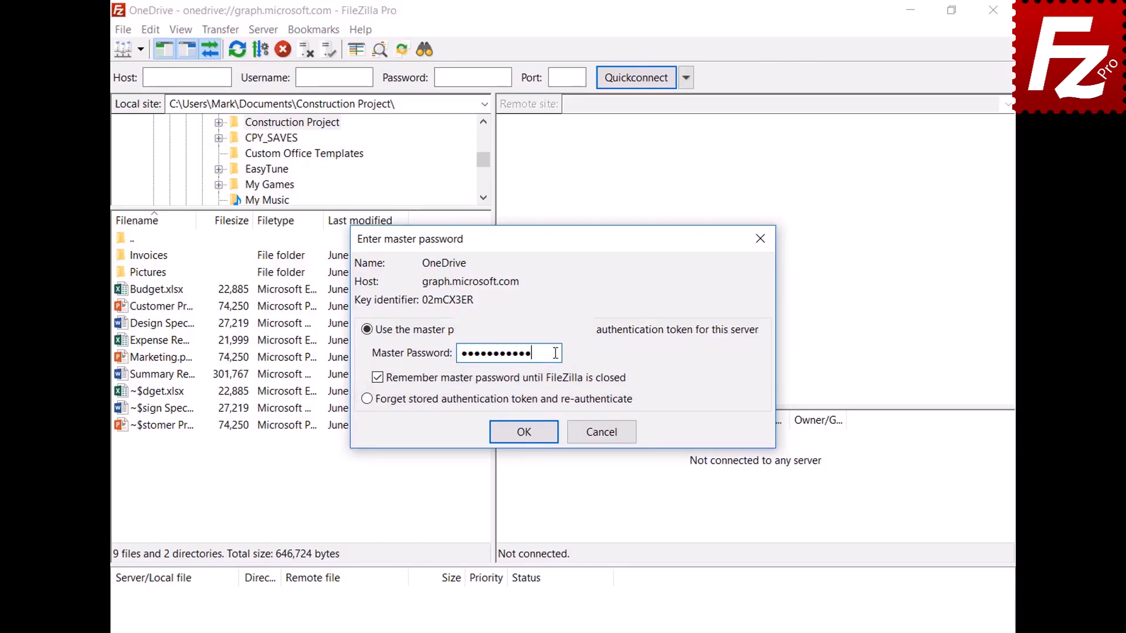
click(525, 432)
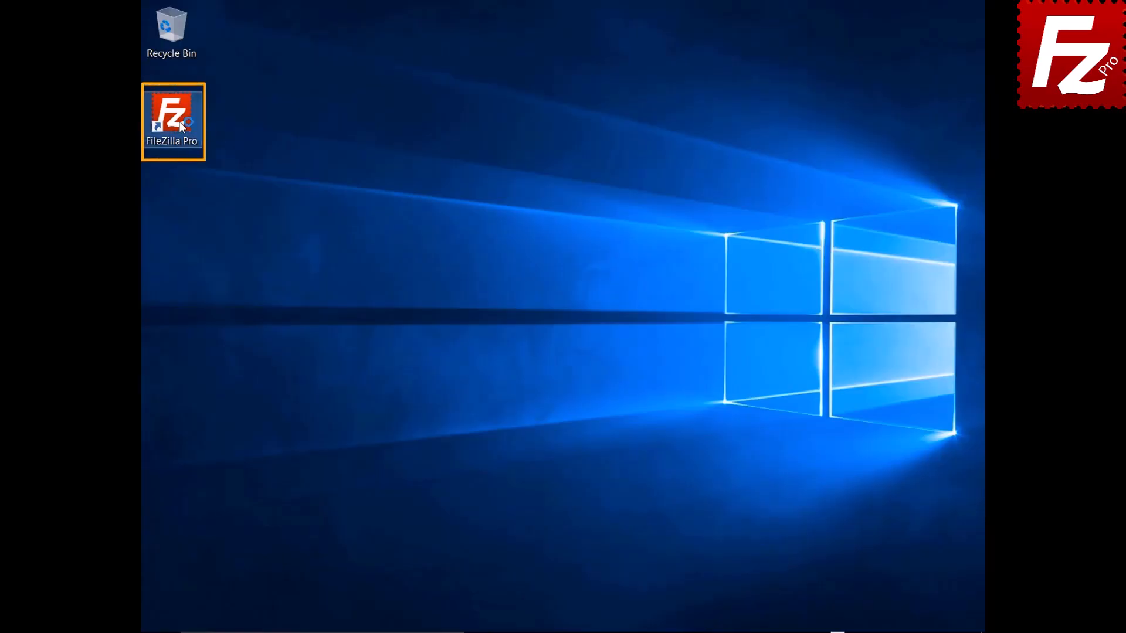
- Launch FileZilla Pro, add a new site named 'B2' using the Backblaze B2 protocol, and connect
double_click(179, 122)
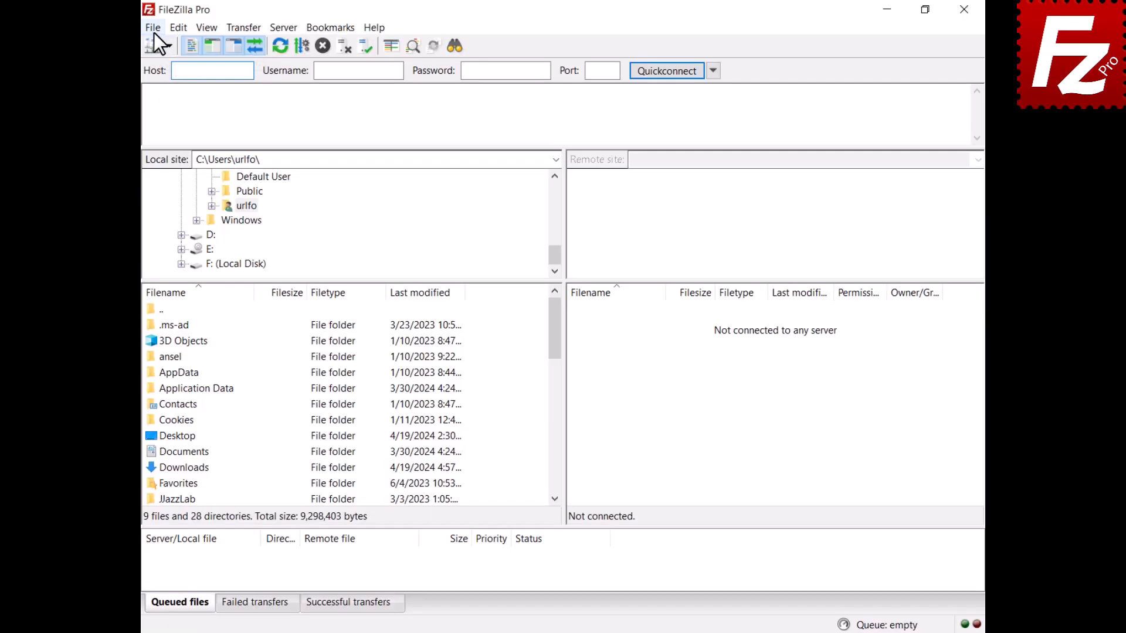
click(154, 30)
click(156, 44)
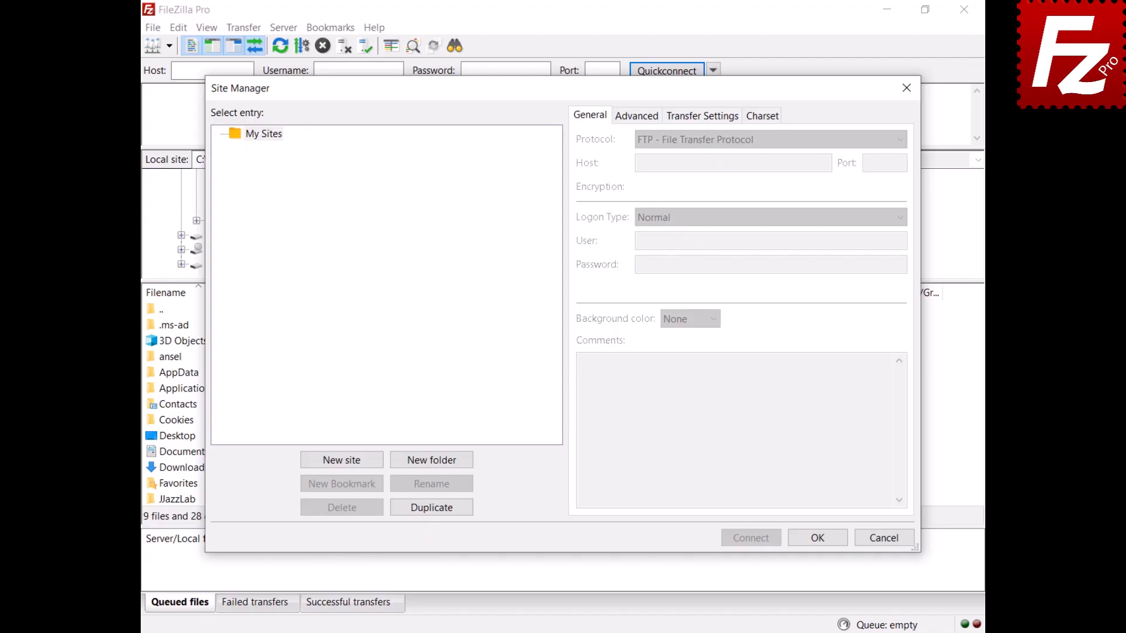
click(343, 460)
text(B)
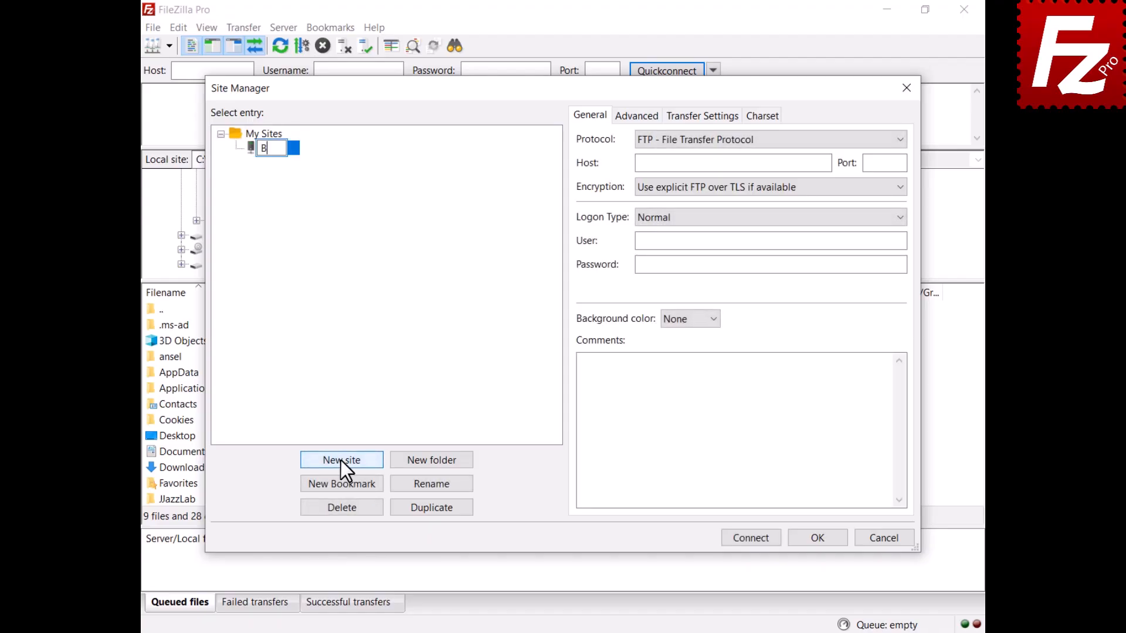
text(2)
click(738, 139)
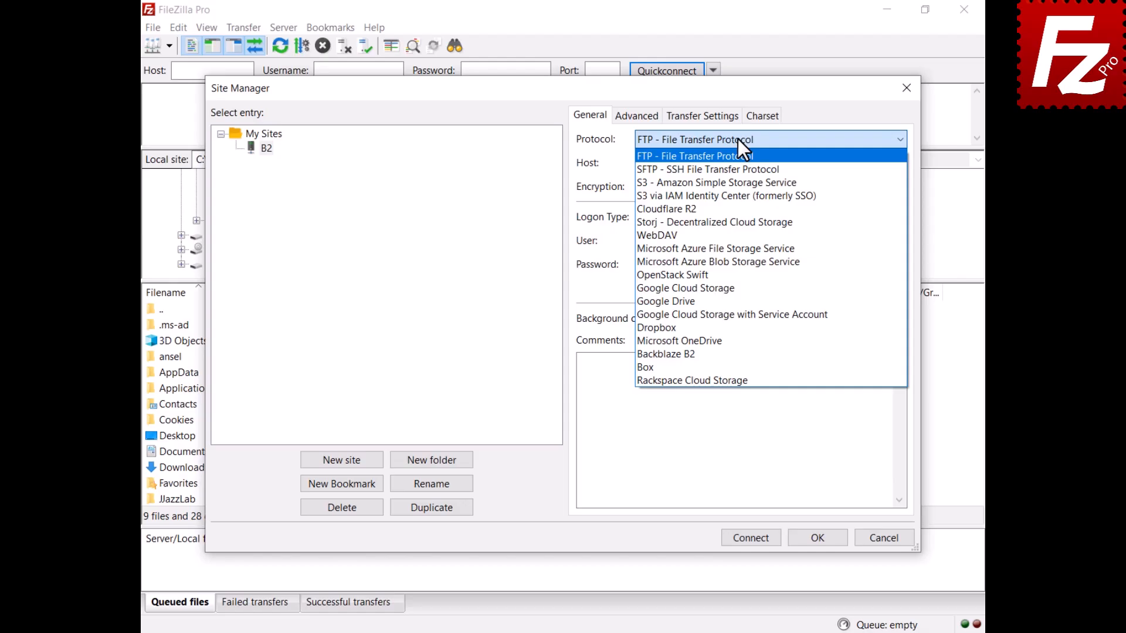
click(725, 354)
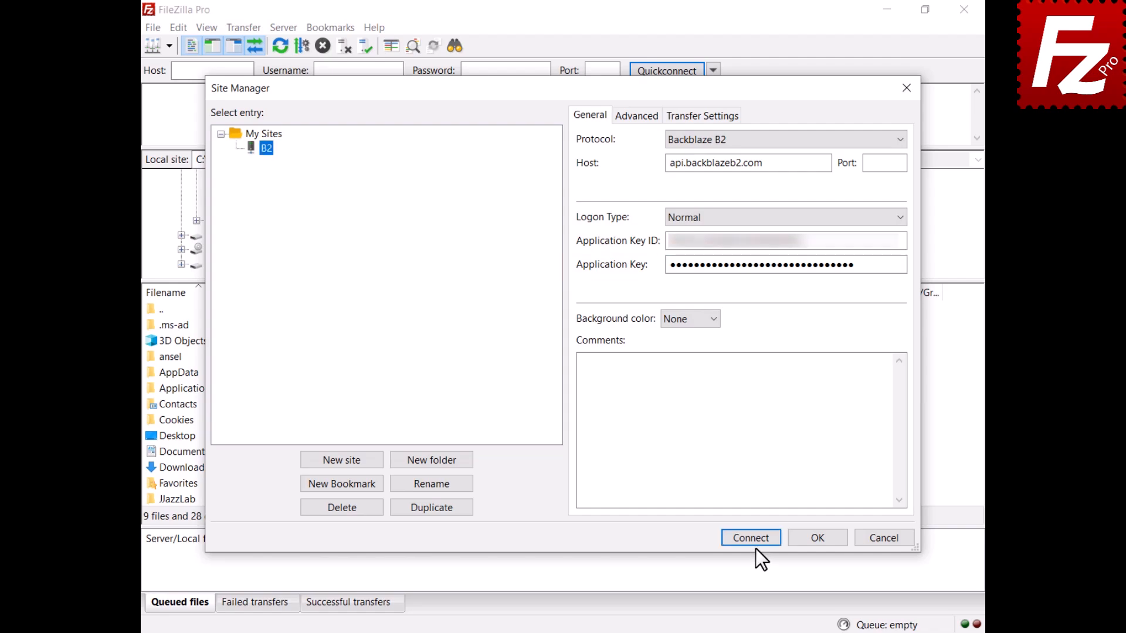
click(750, 539)
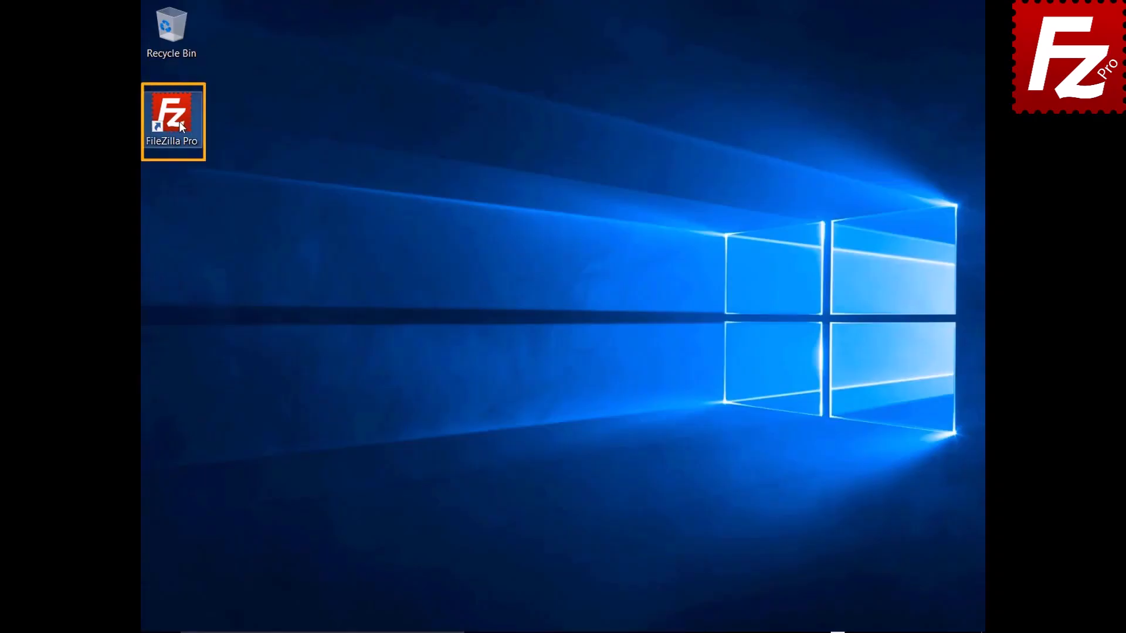
- Launch FileZilla Pro and add a new site named 'WebDav' with the WebDAV protocol
double_click(171, 117)
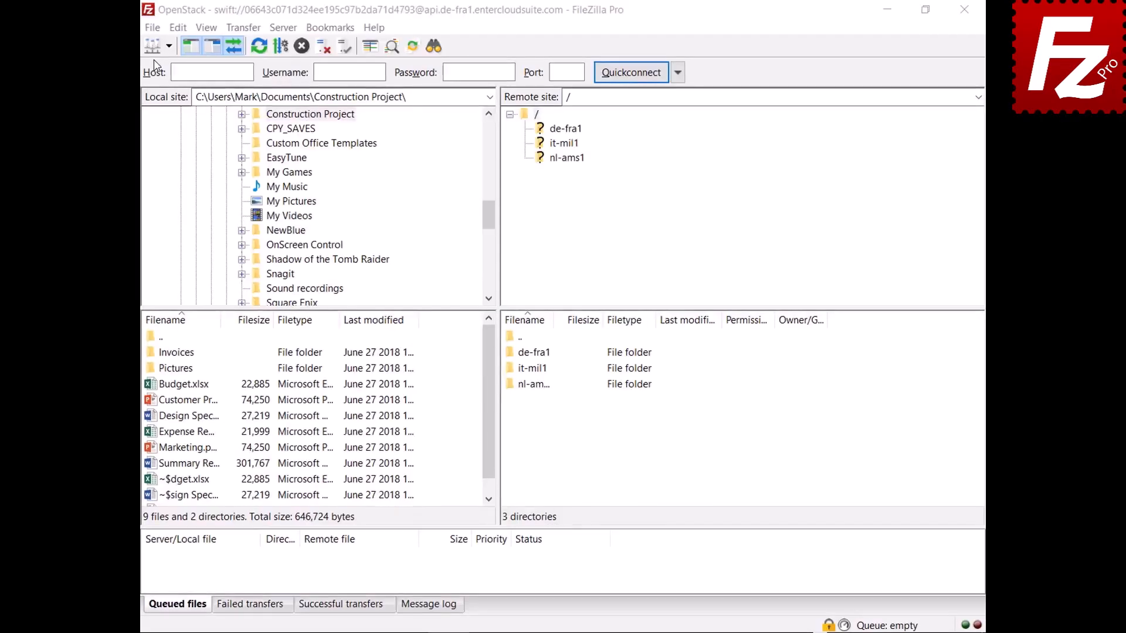
click(153, 28)
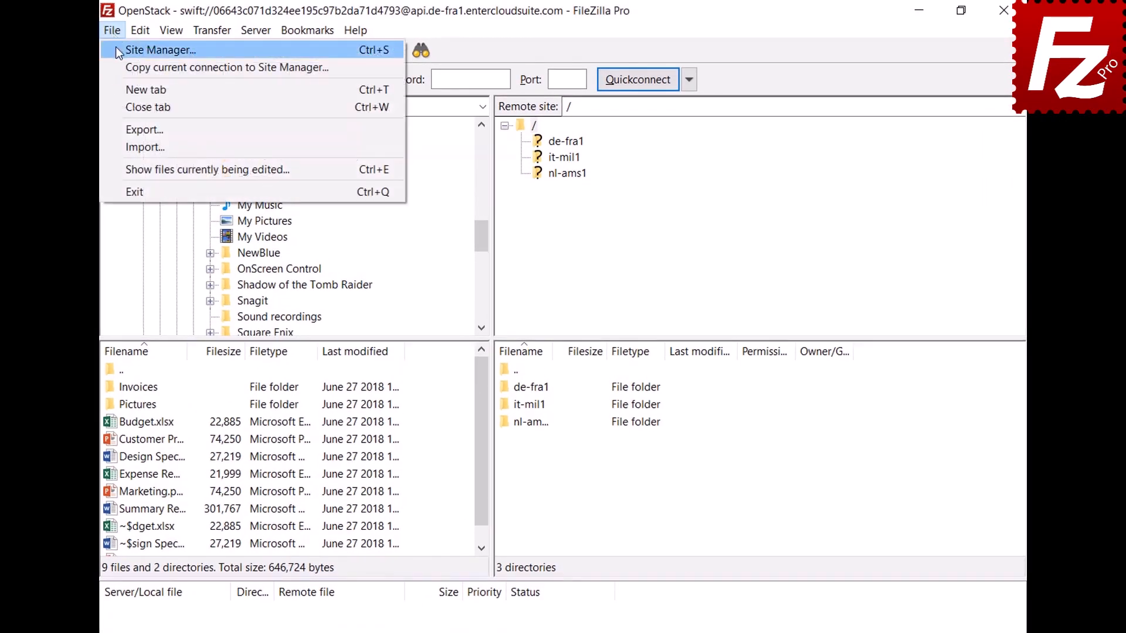
click(115, 48)
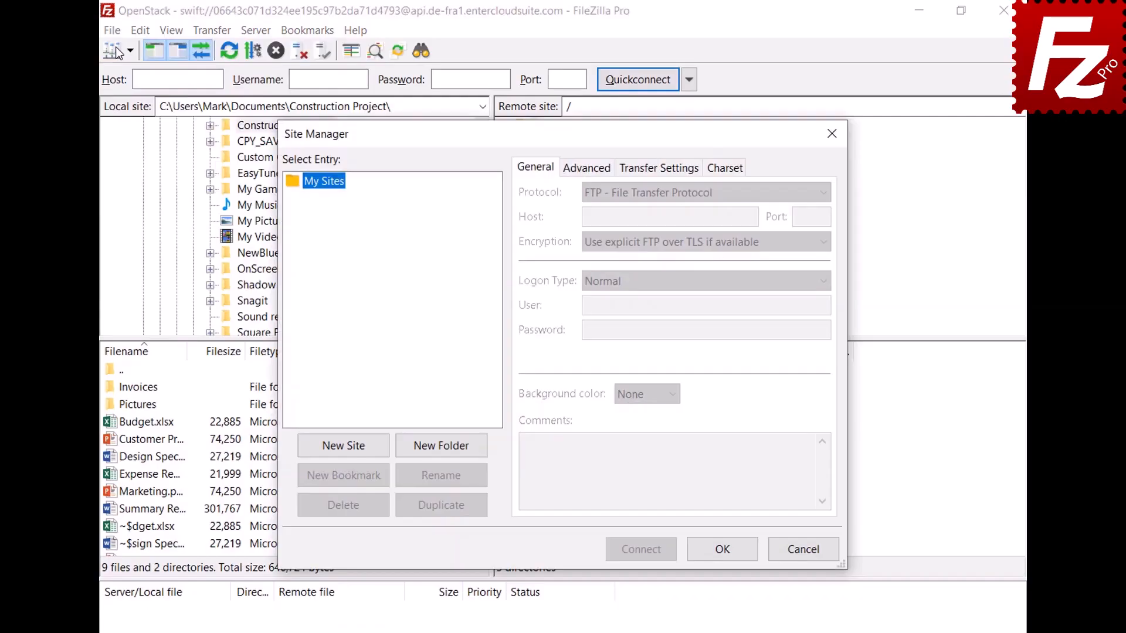
click(347, 452)
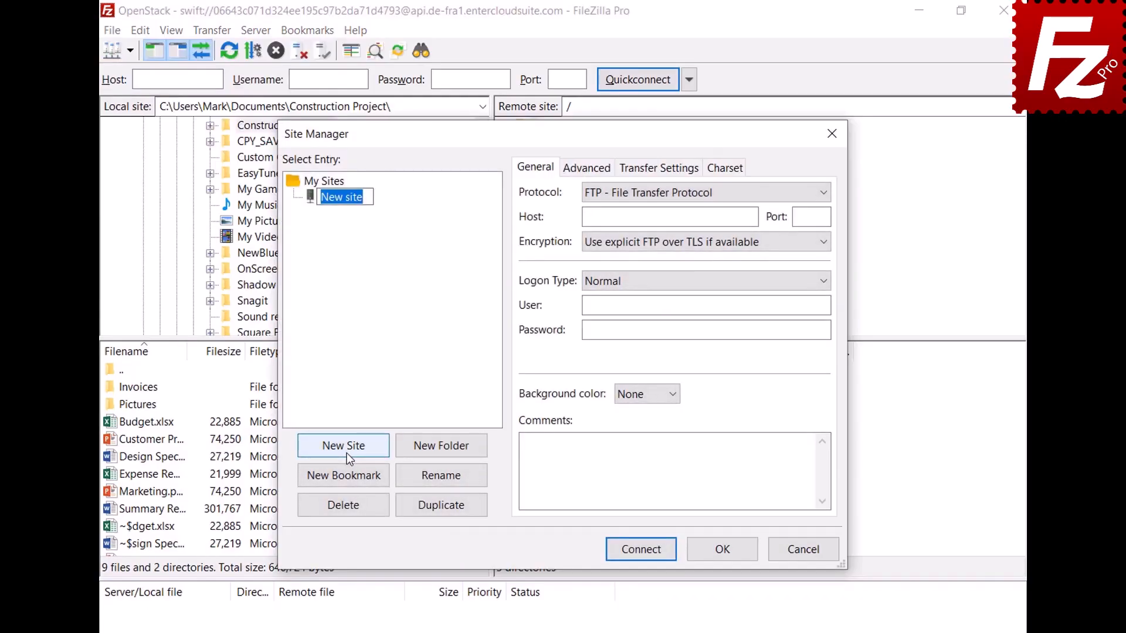
text(WebDav)
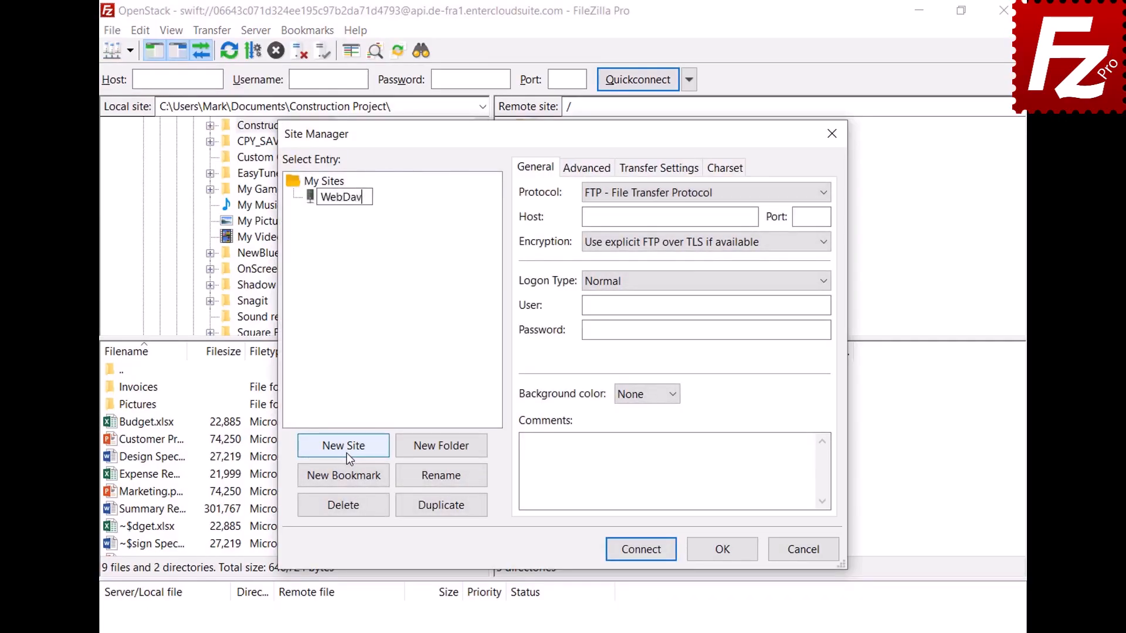
key(Return)
click(780, 192)
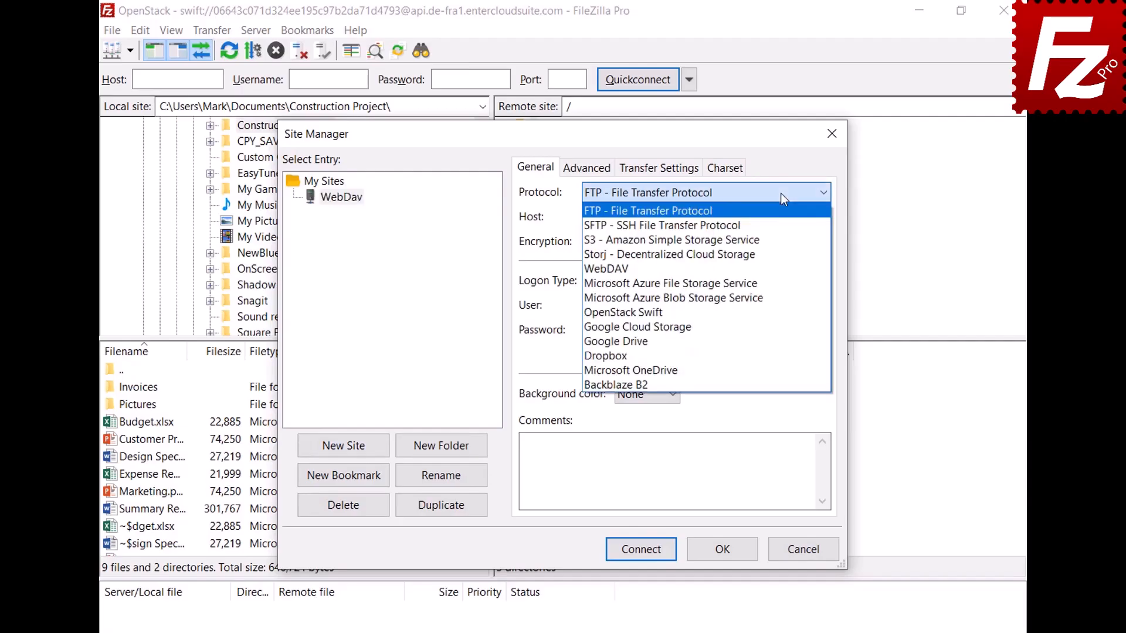
click(772, 264)
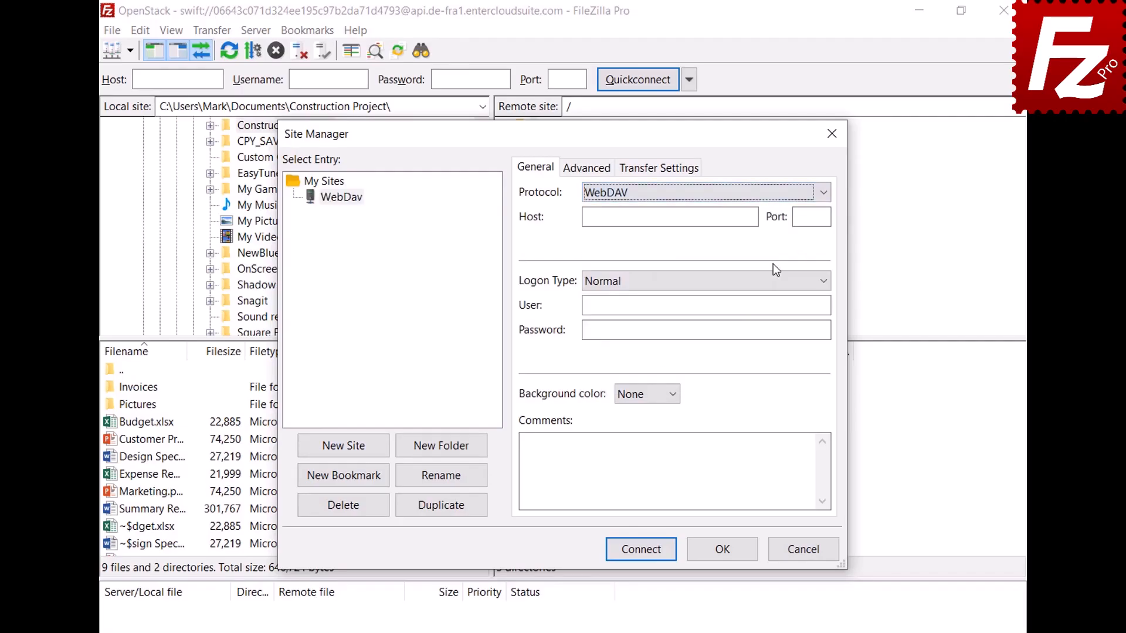
- Fill in host webdav.opendrive.com plus the account's user and password, then connect
click(753, 217)
text(webdav.opendrive.com)
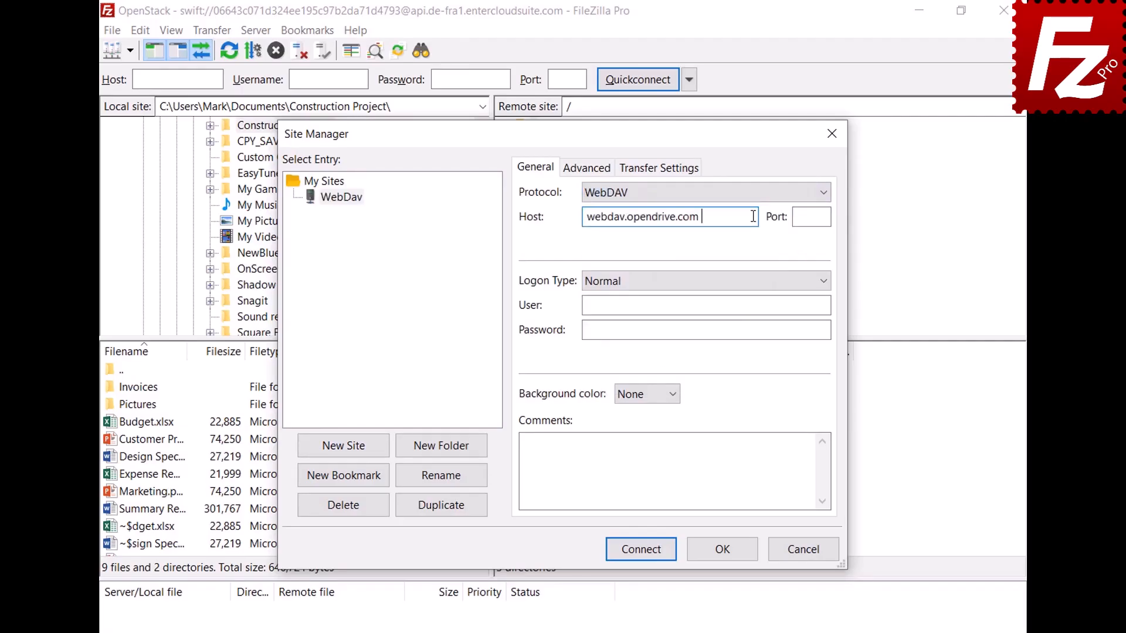
click(816, 305)
key(ctrl+v)
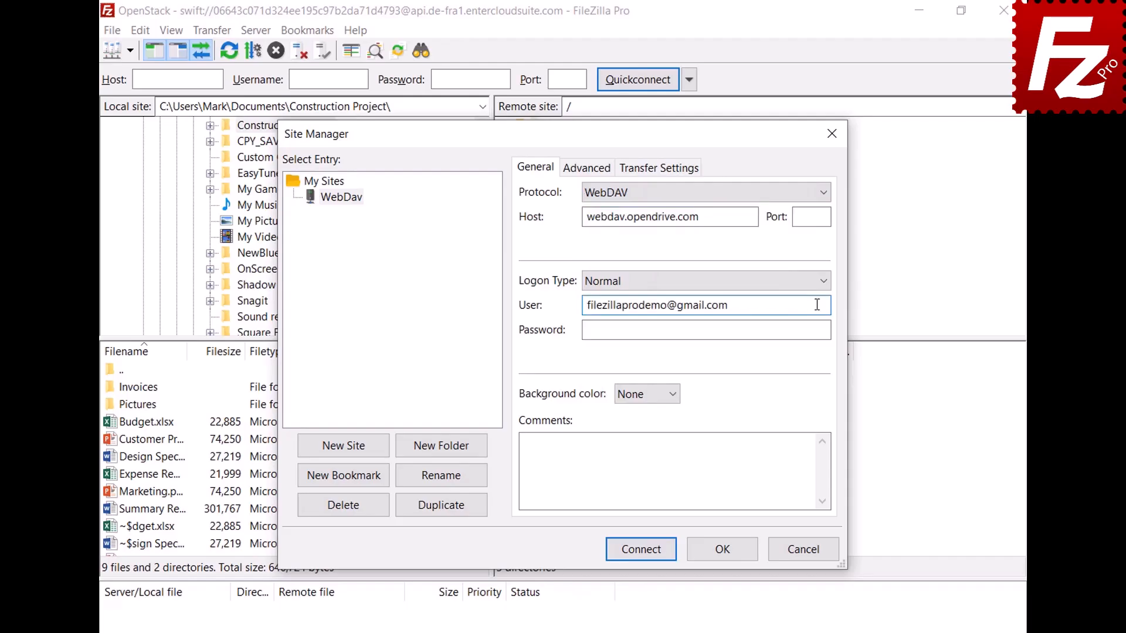
click(814, 329)
key(ctrl+v)
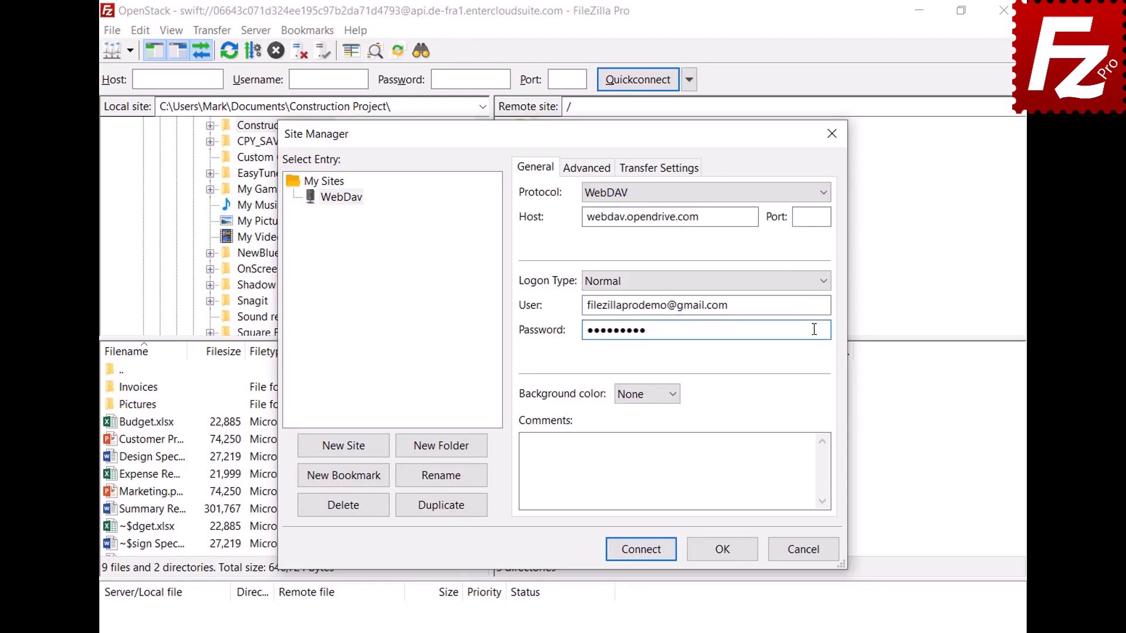
click(645, 554)
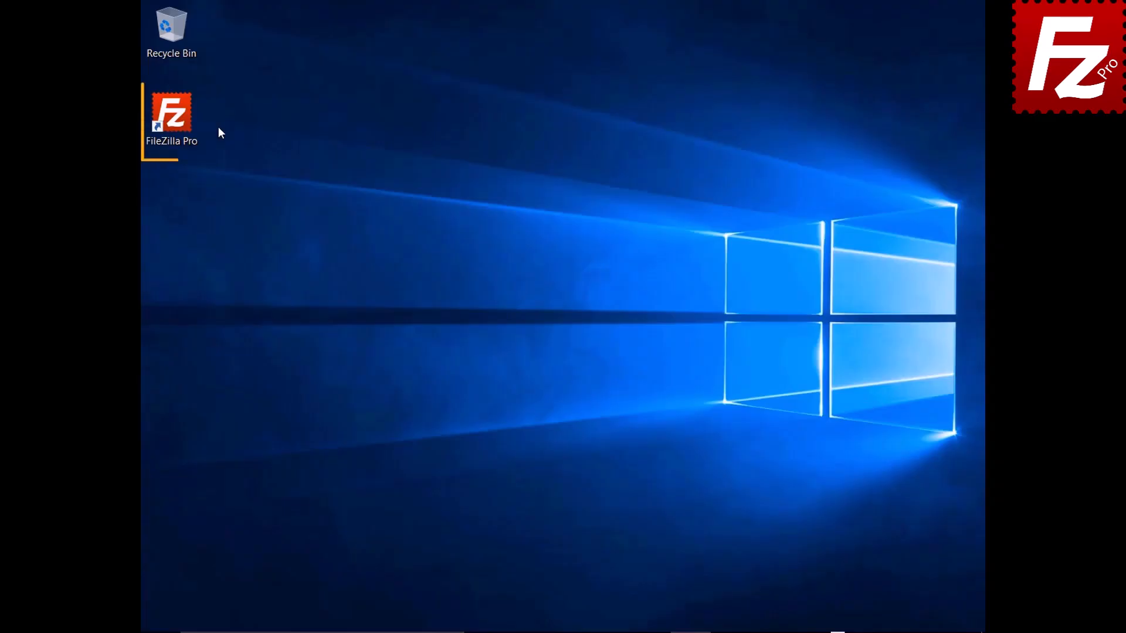
- Launch FileZilla Pro and add a new site named 'OpenStack' using the OpenStack Swift protocol
double_click(178, 121)
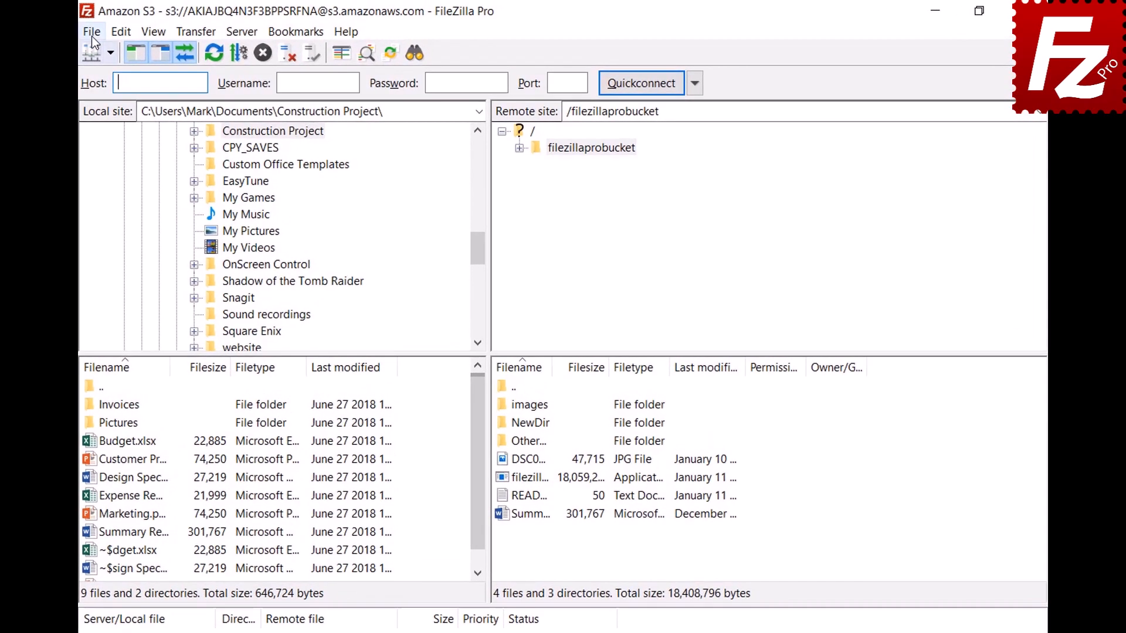
click(152, 30)
click(99, 55)
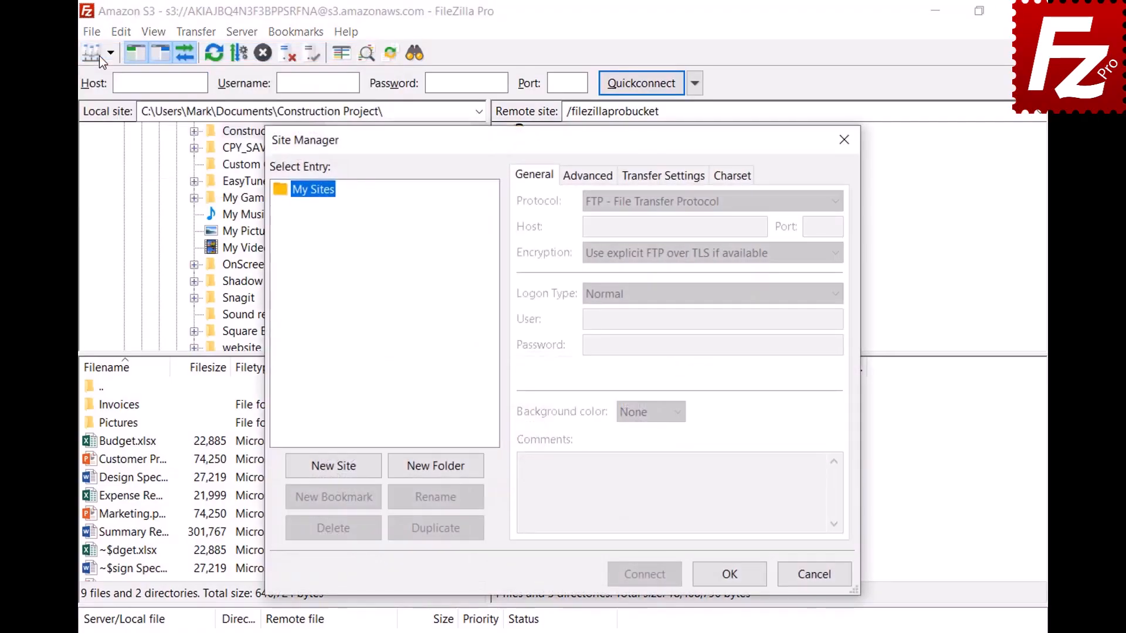
click(334, 467)
text(OpenStack)
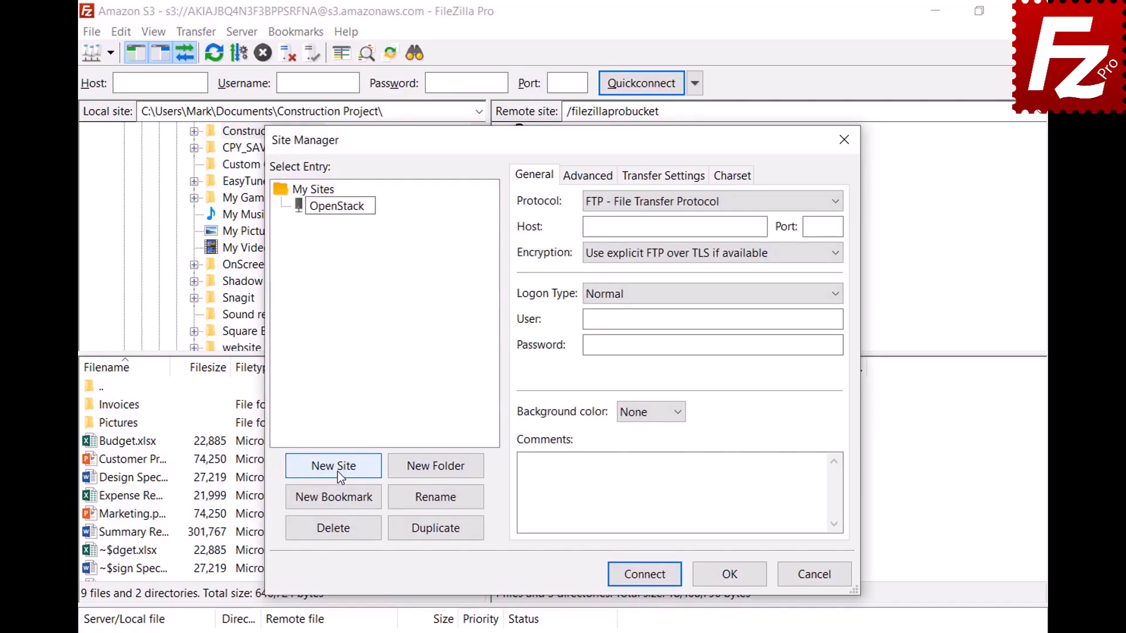
key(Return)
click(723, 203)
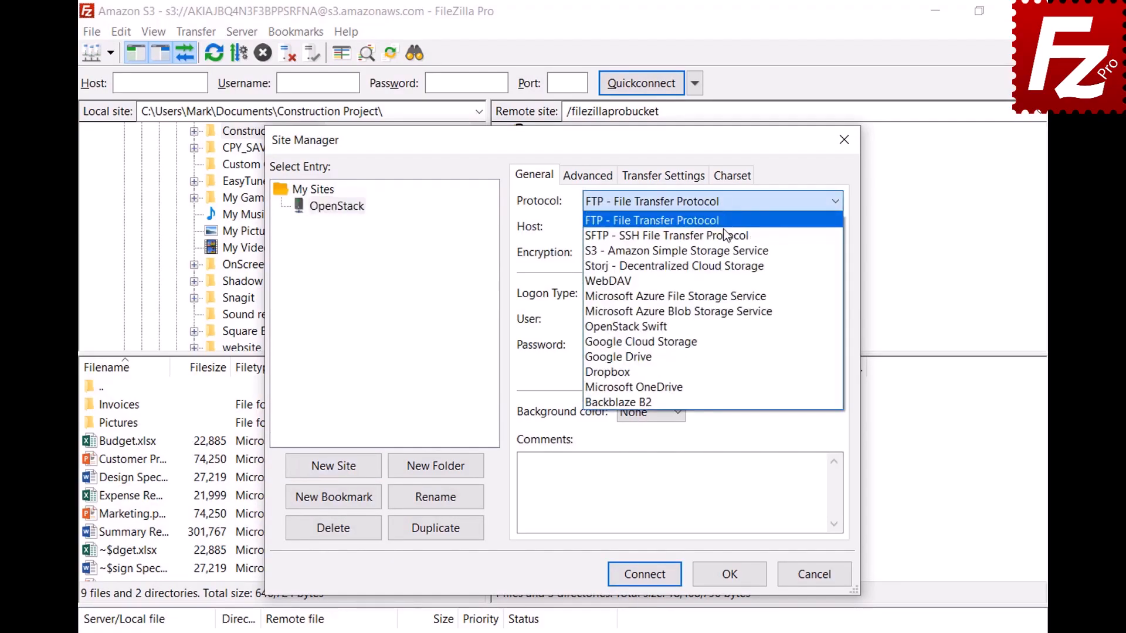
click(722, 332)
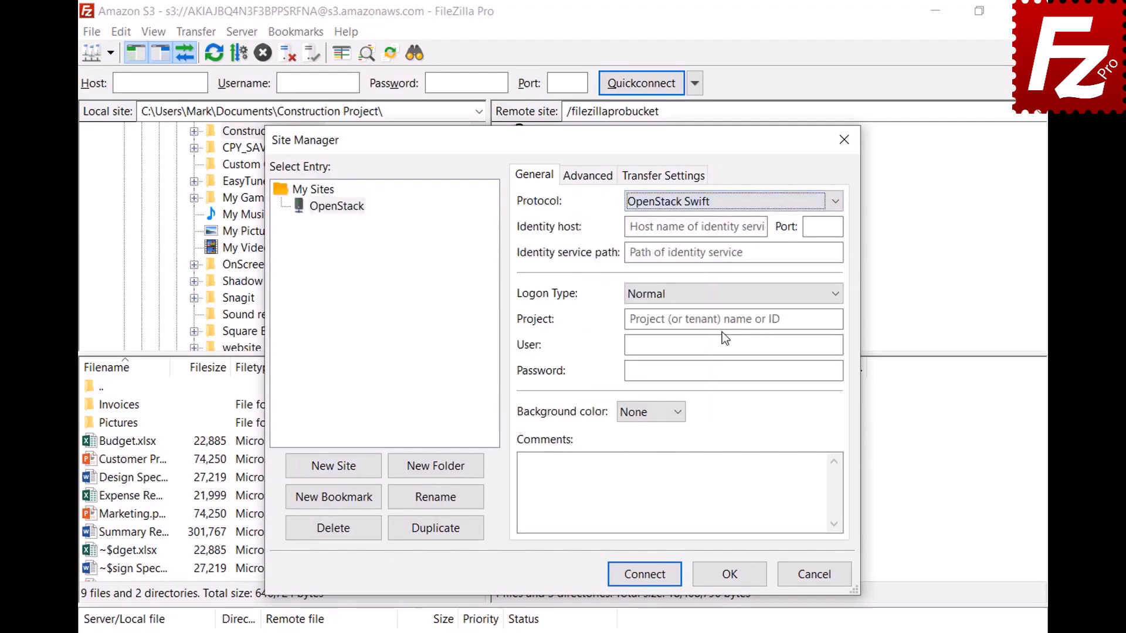
- Enter the identity host, /v2.0/tokens path, project ID, user and password, then connect
click(762, 228)
key(ctrl+v)
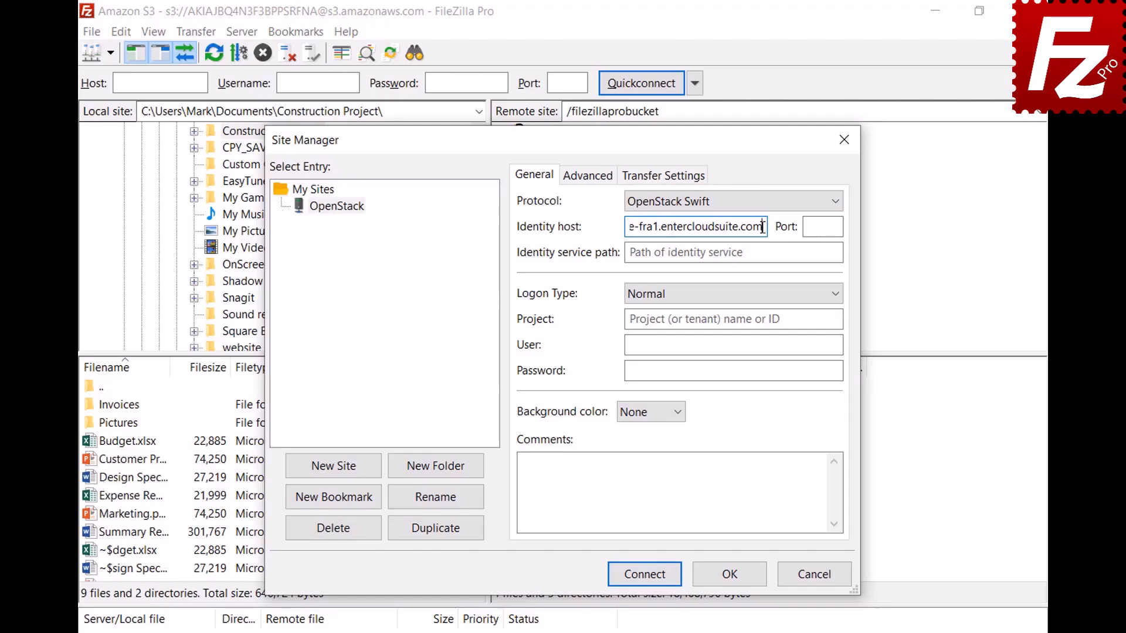
click(831, 252)
text(/v2.0/tokens)
click(834, 319)
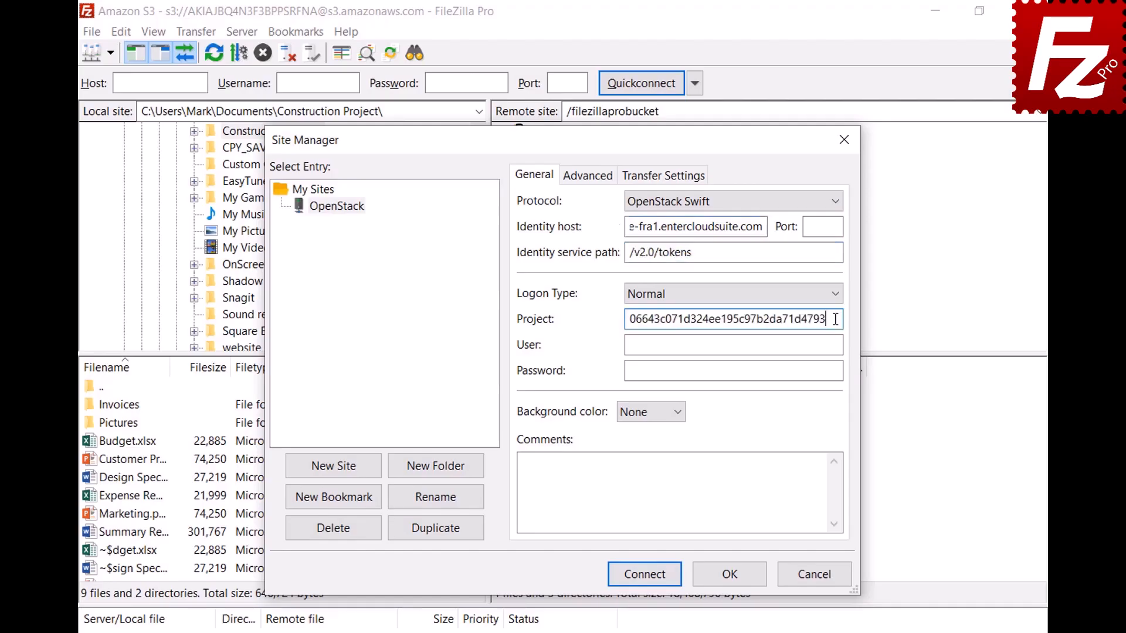
click(837, 344)
key(ctrl+v)
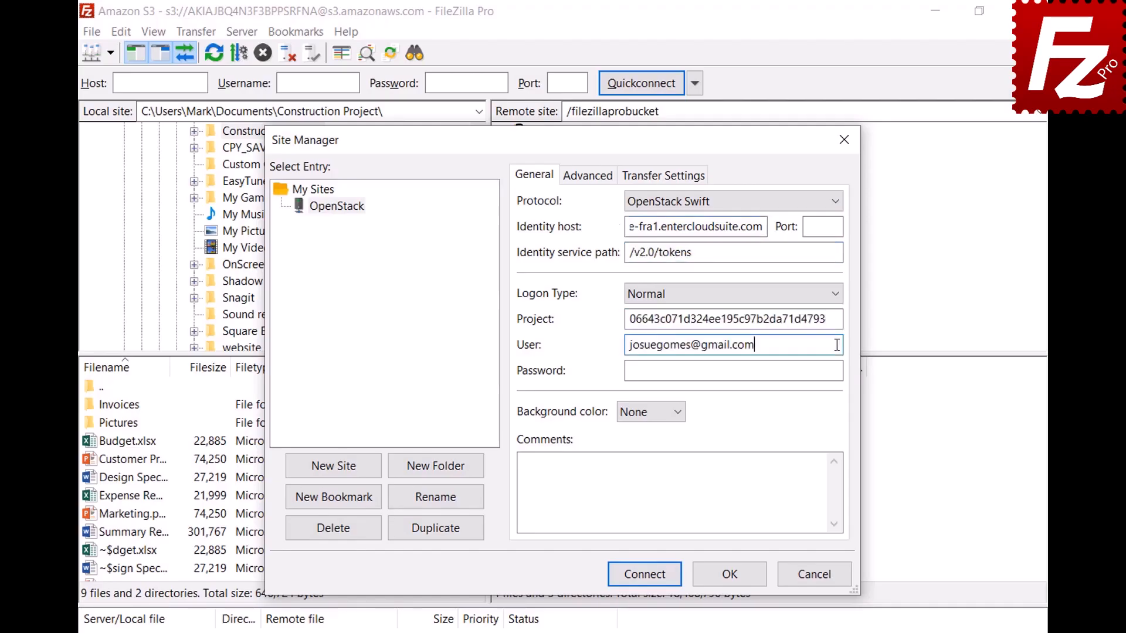
click(839, 371)
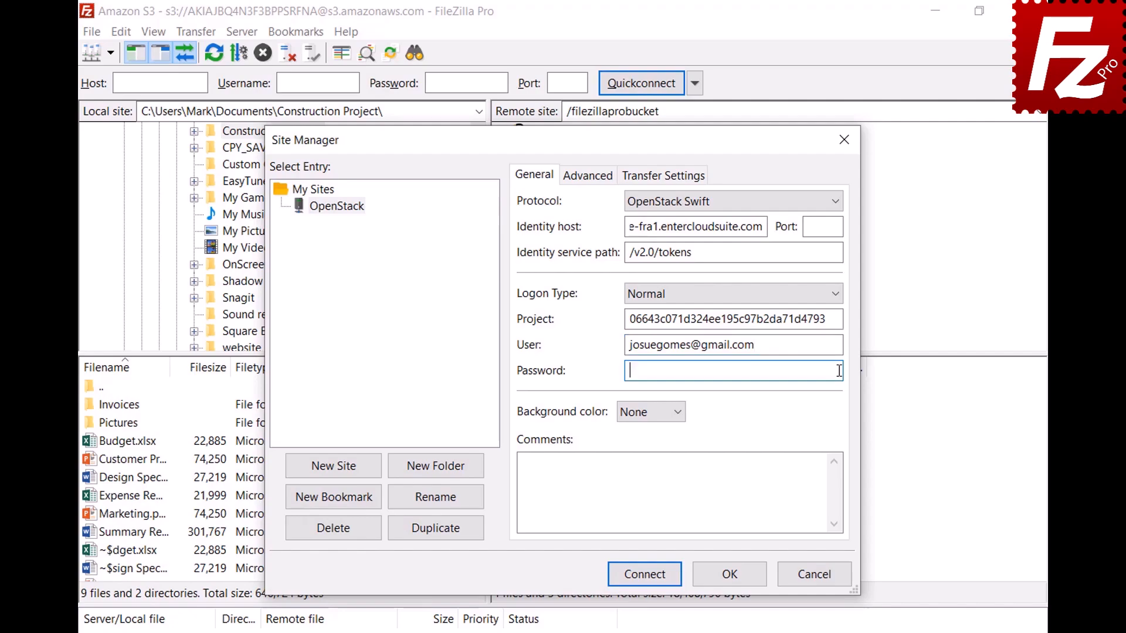
key(ctrl+v)
click(643, 573)
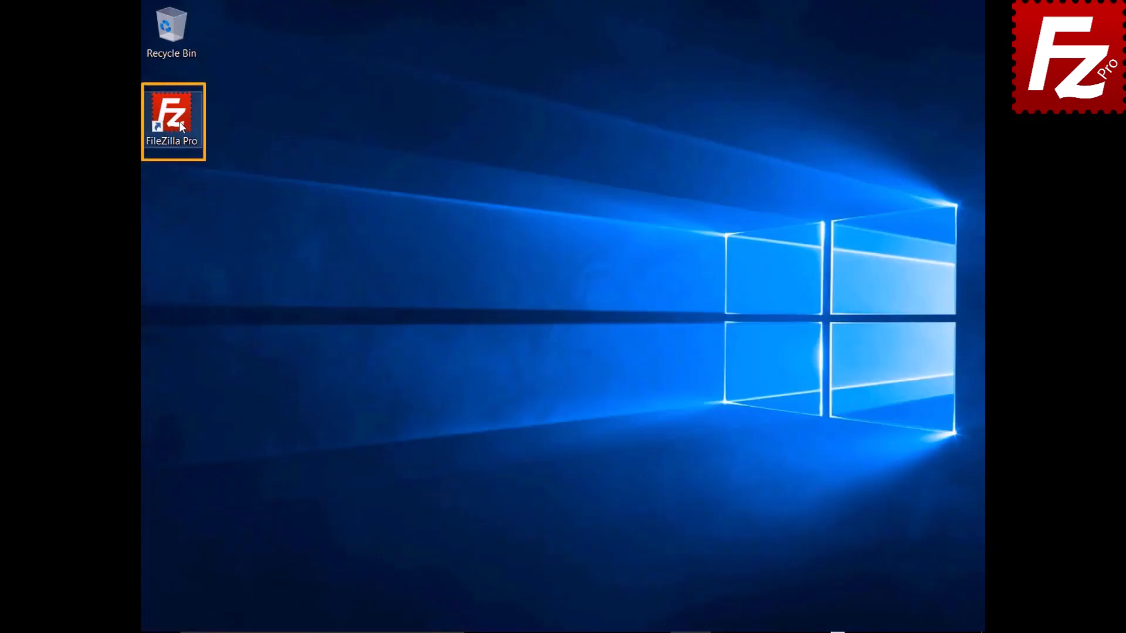
- Launch FileZilla Pro and add a new site named 'Rackspace' with the Rackspace Cloud Storage protocol
double_click(178, 122)
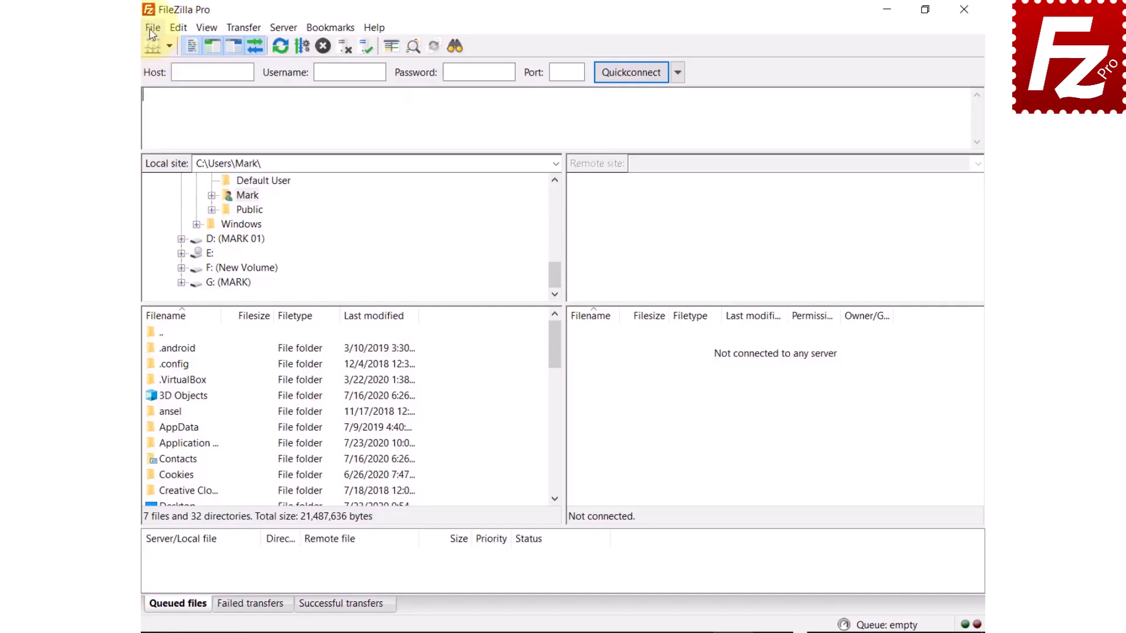
click(120, 29)
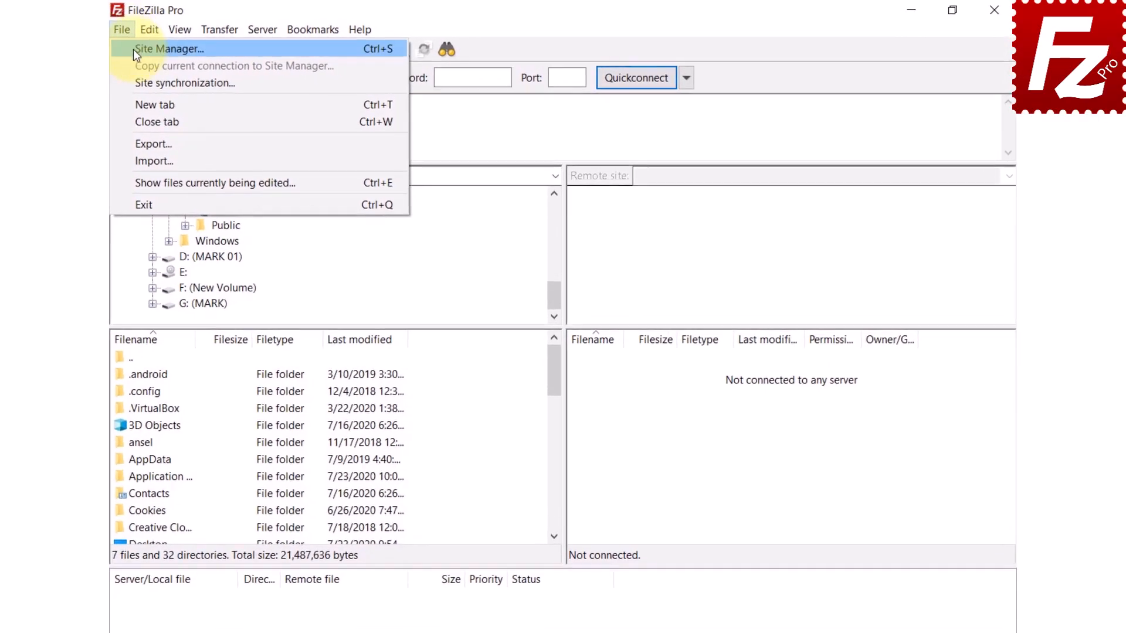
click(132, 49)
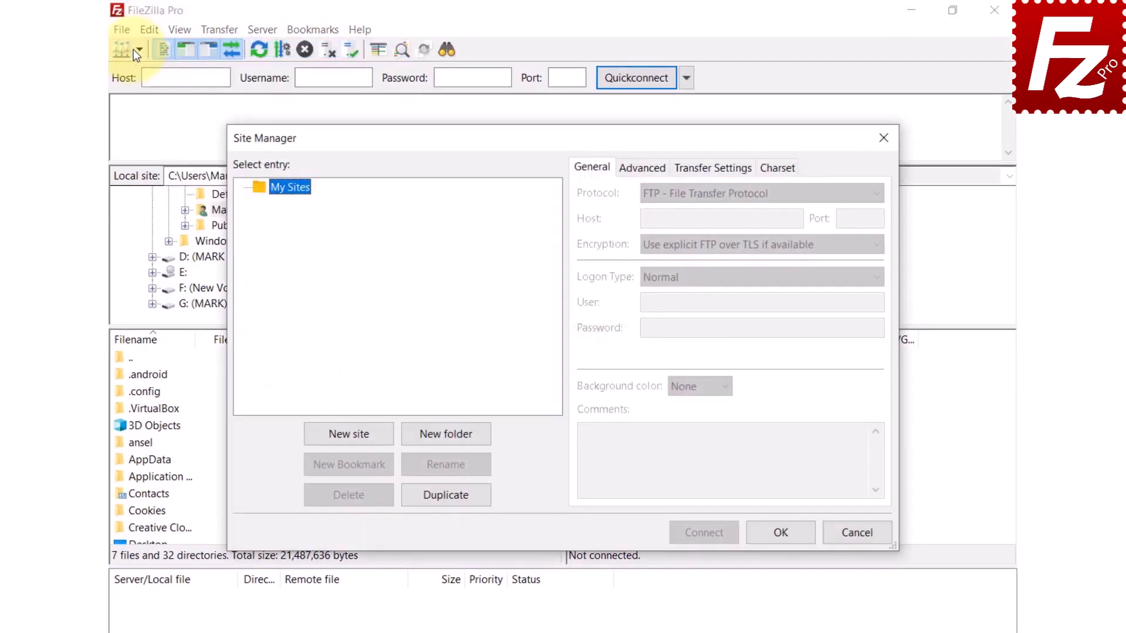
click(357, 438)
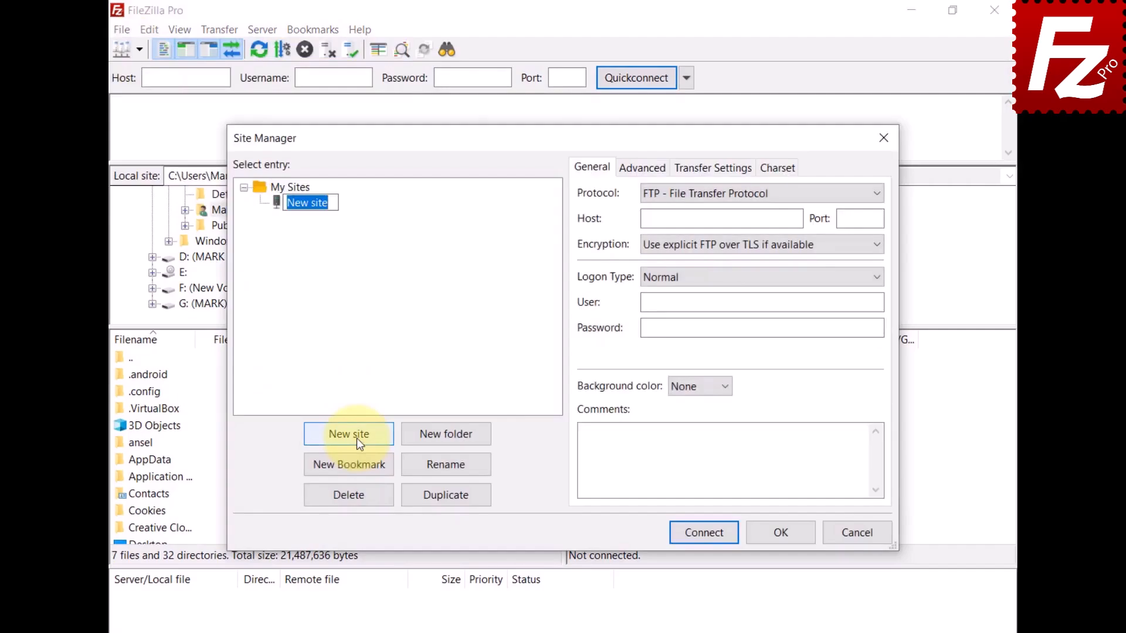
text(Rackspace)
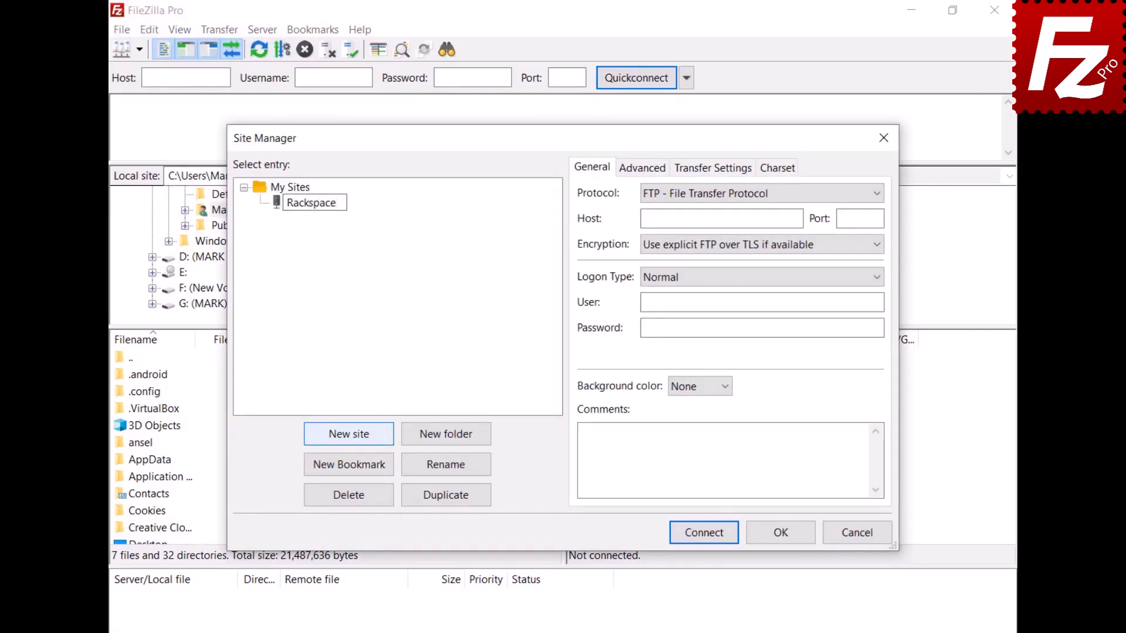
key(Return)
click(738, 195)
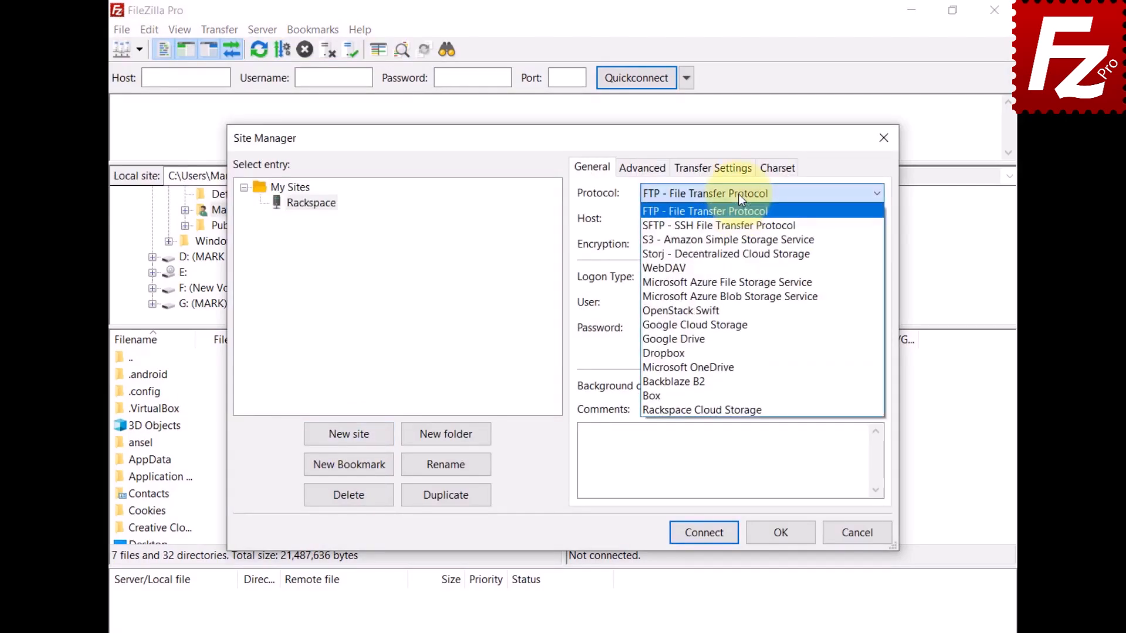
click(738, 411)
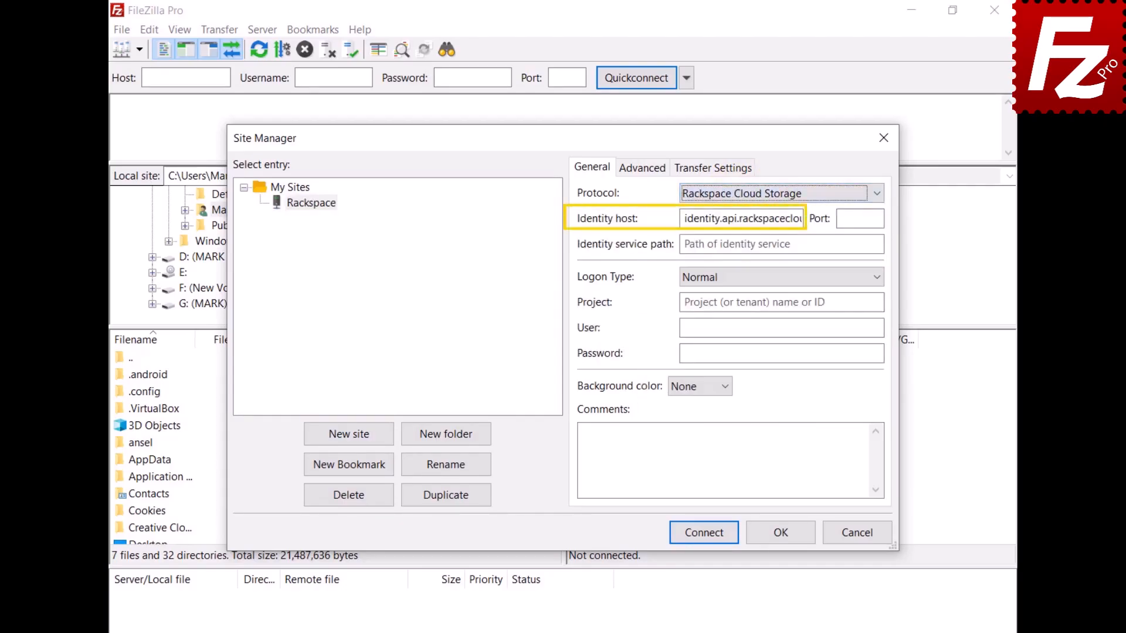
- Enter the /v2.0/tokens path, project number, username and password, connect, and open the IAD folder
click(737, 244)
text(/v2.0/tokens)
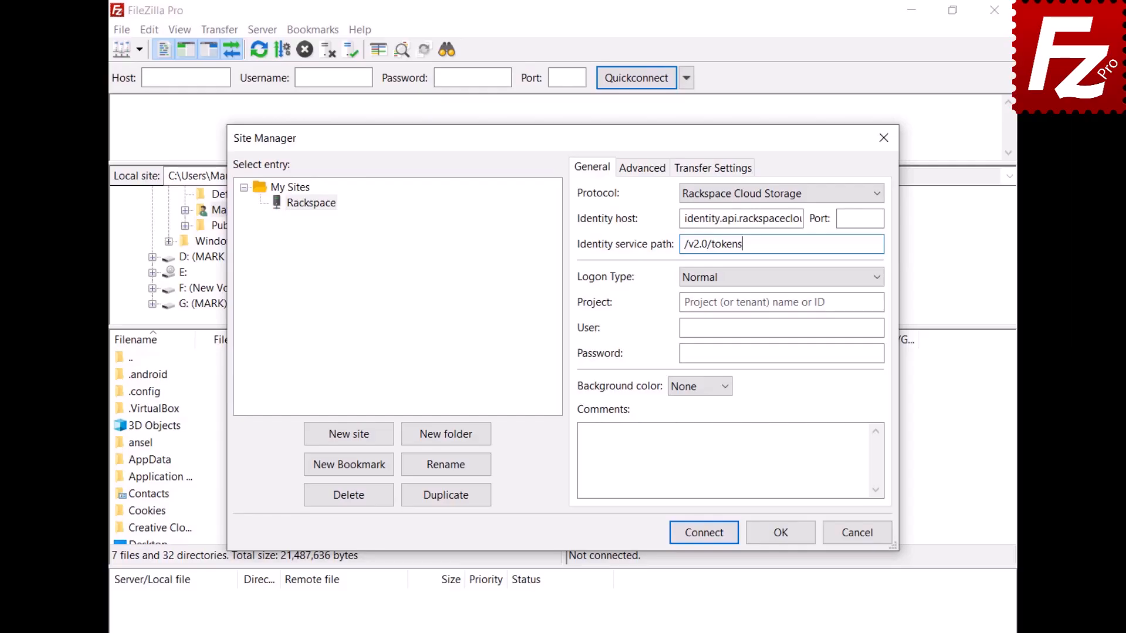
click(738, 303)
text(1288657)
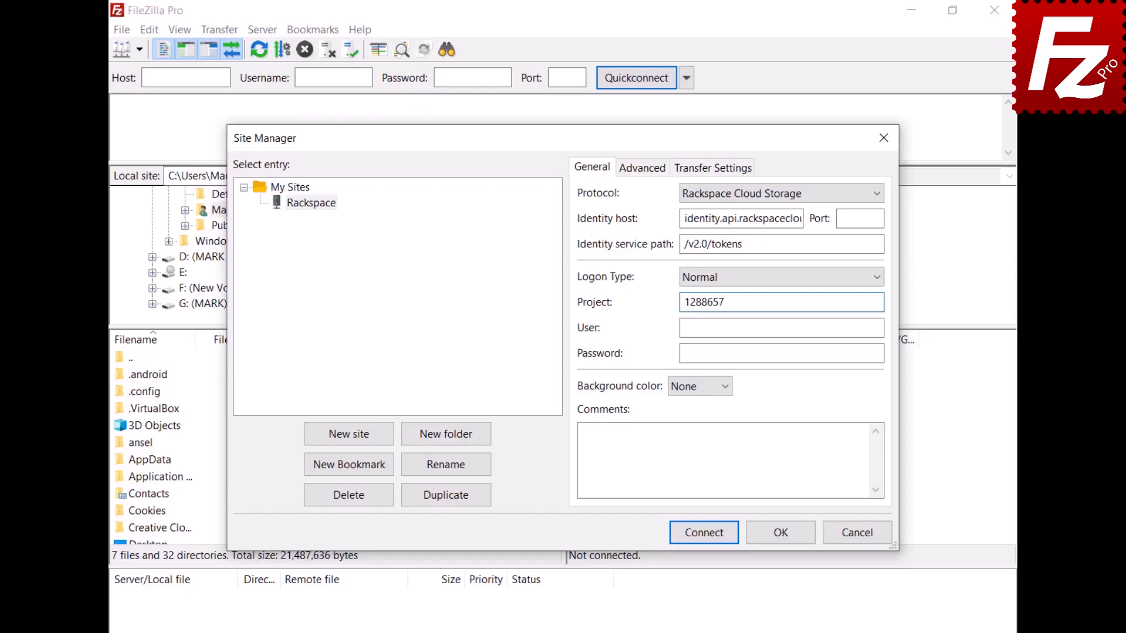
click(737, 327)
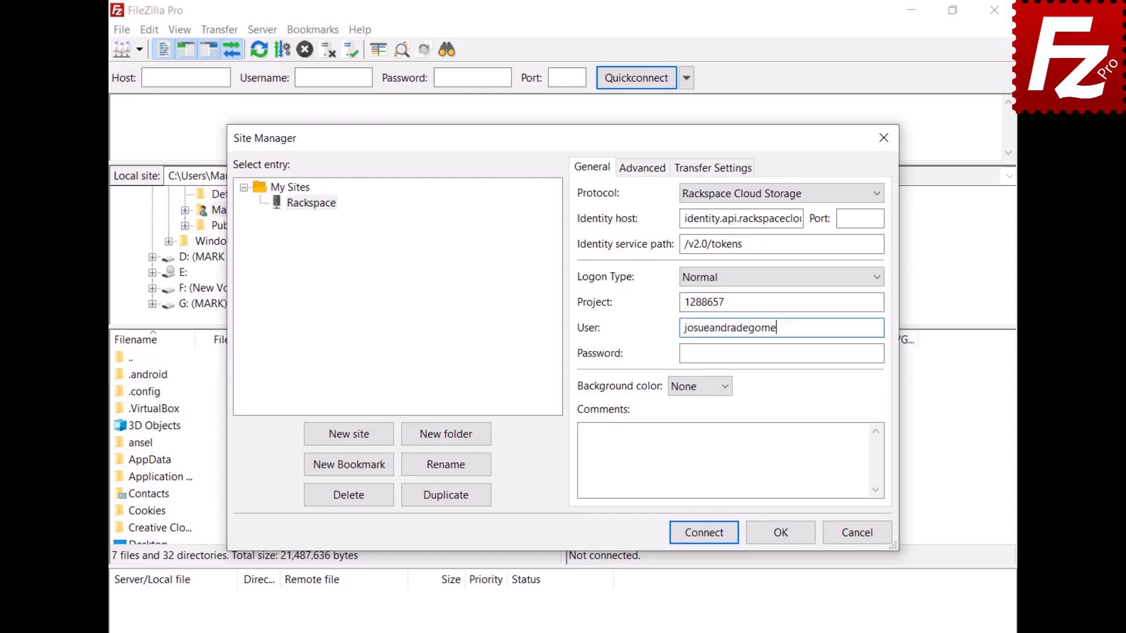
click(738, 354)
key(ctrl+v)
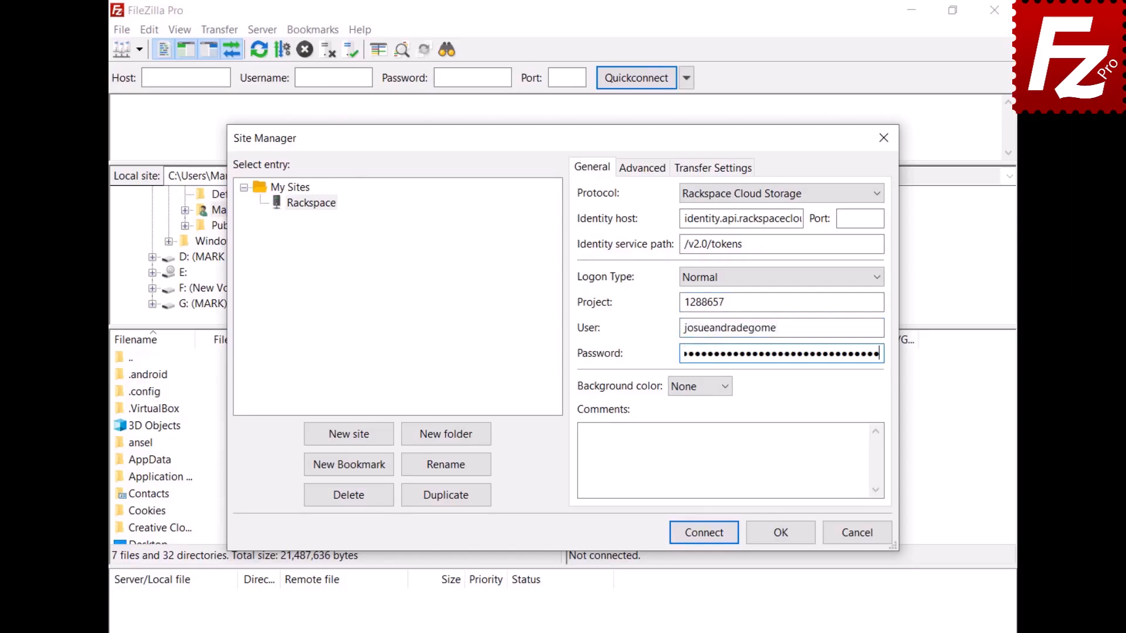
click(703, 535)
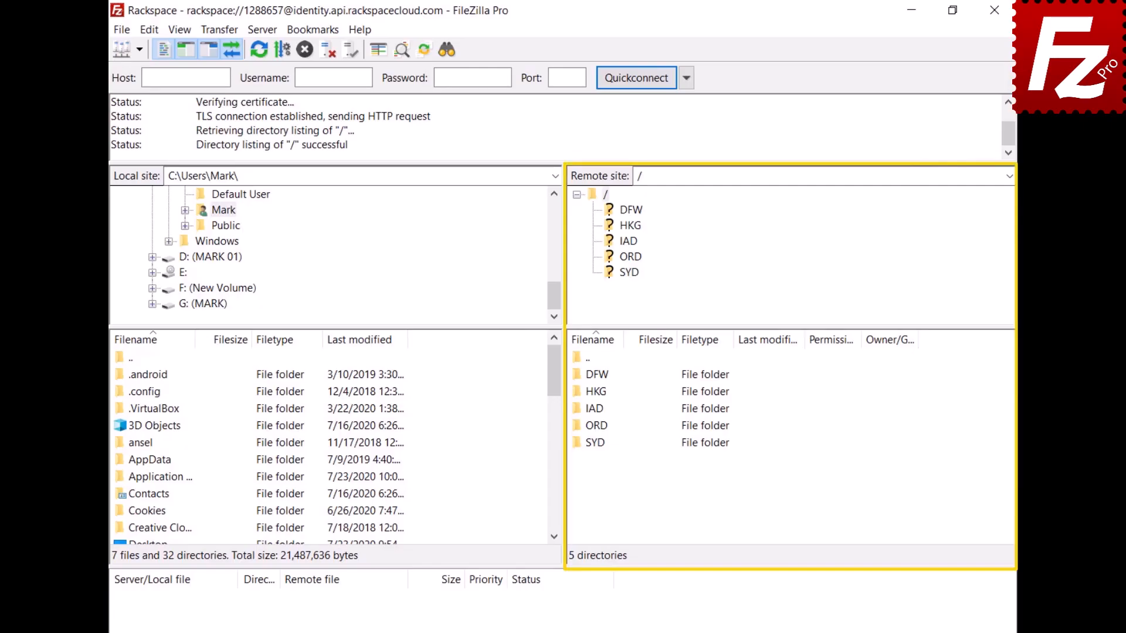
double_click(593, 408)
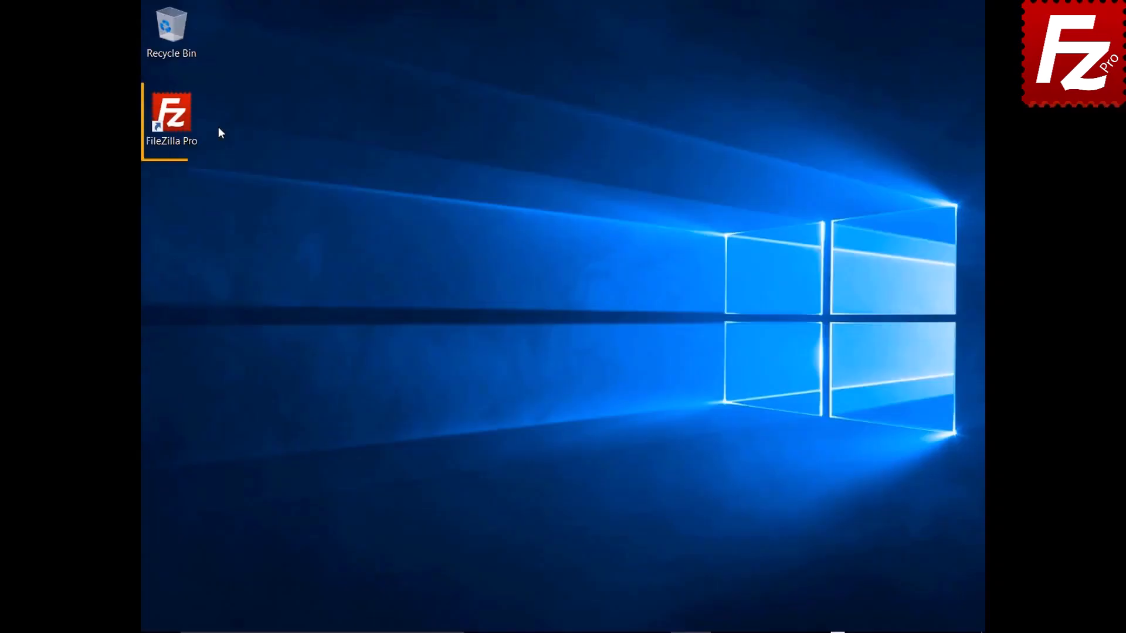
- Launch FileZilla Pro, create a site named 'Box' with the Box protocol, and connect
double_click(179, 124)
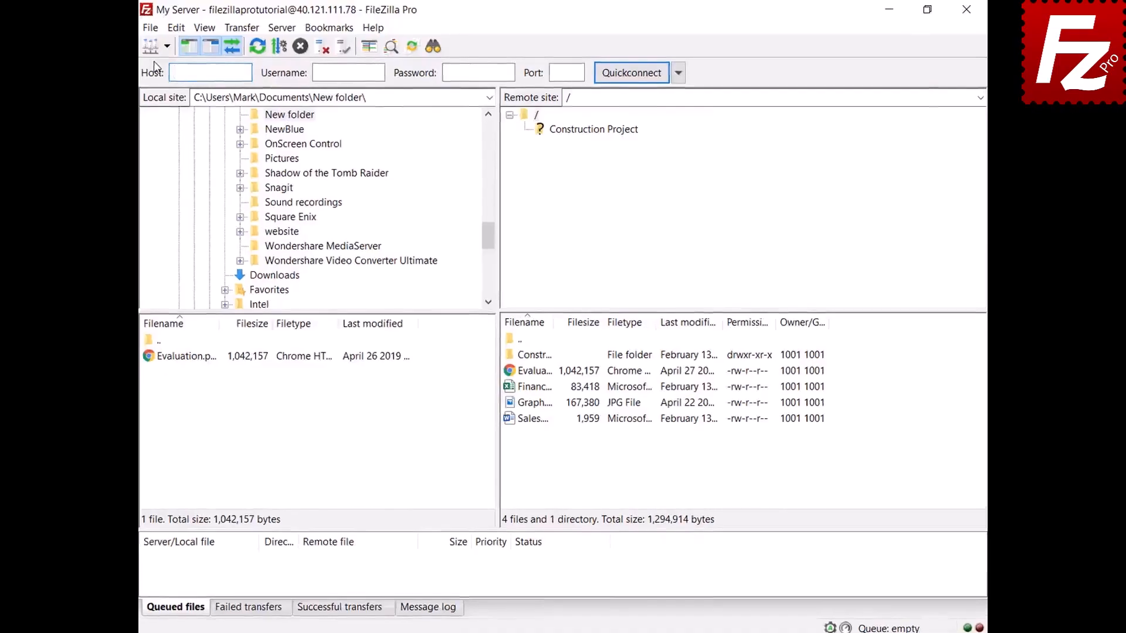
click(149, 30)
click(123, 50)
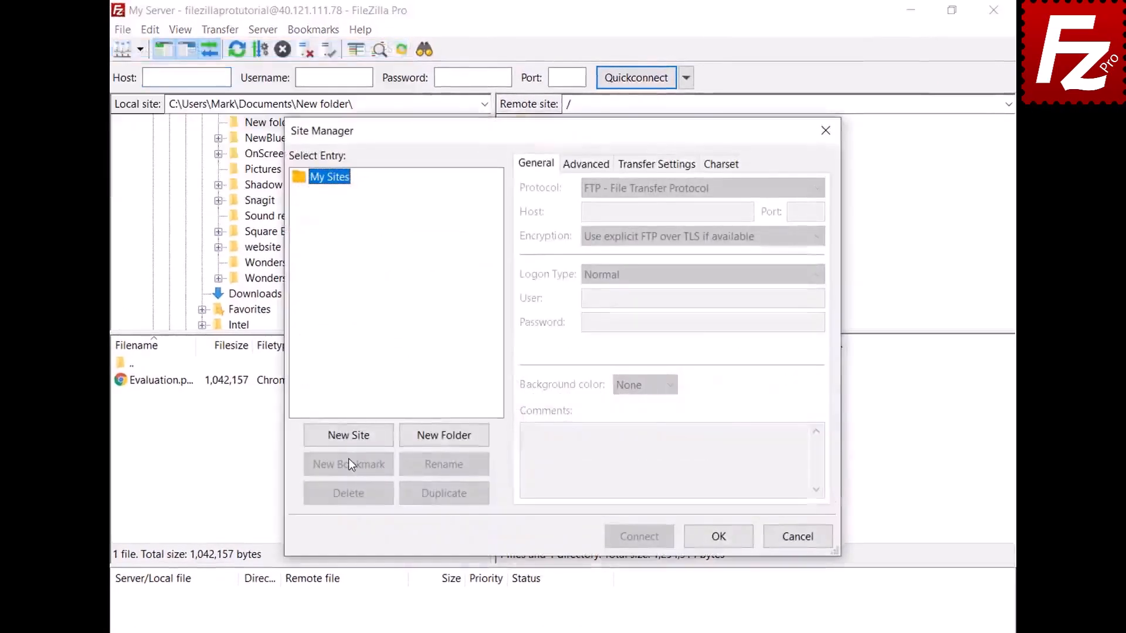
click(349, 443)
text(B)
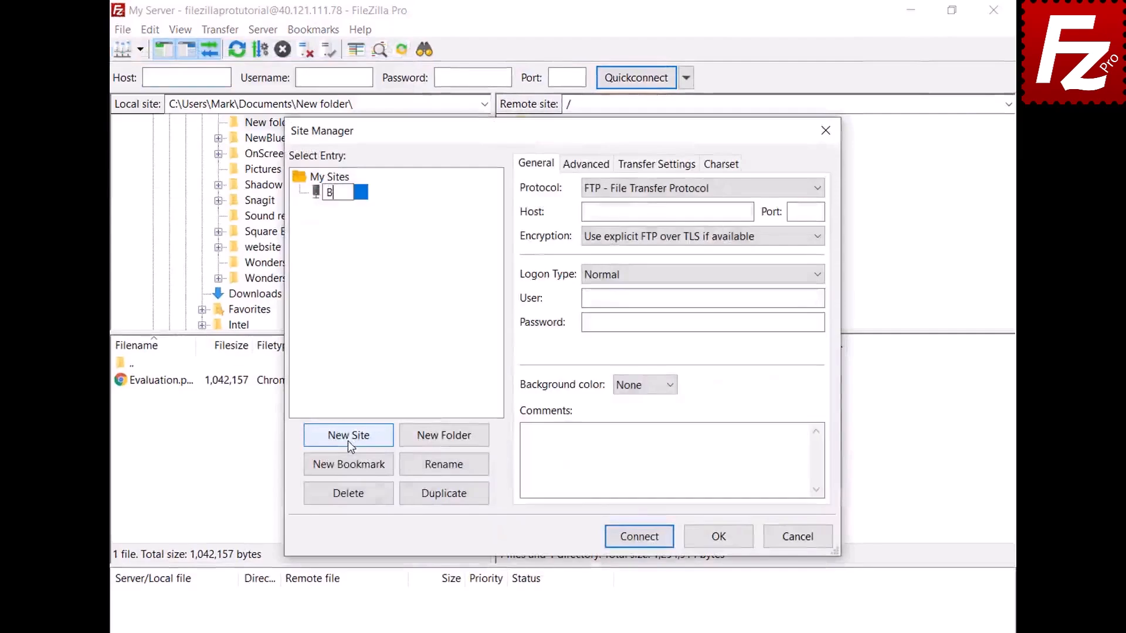
text(ox)
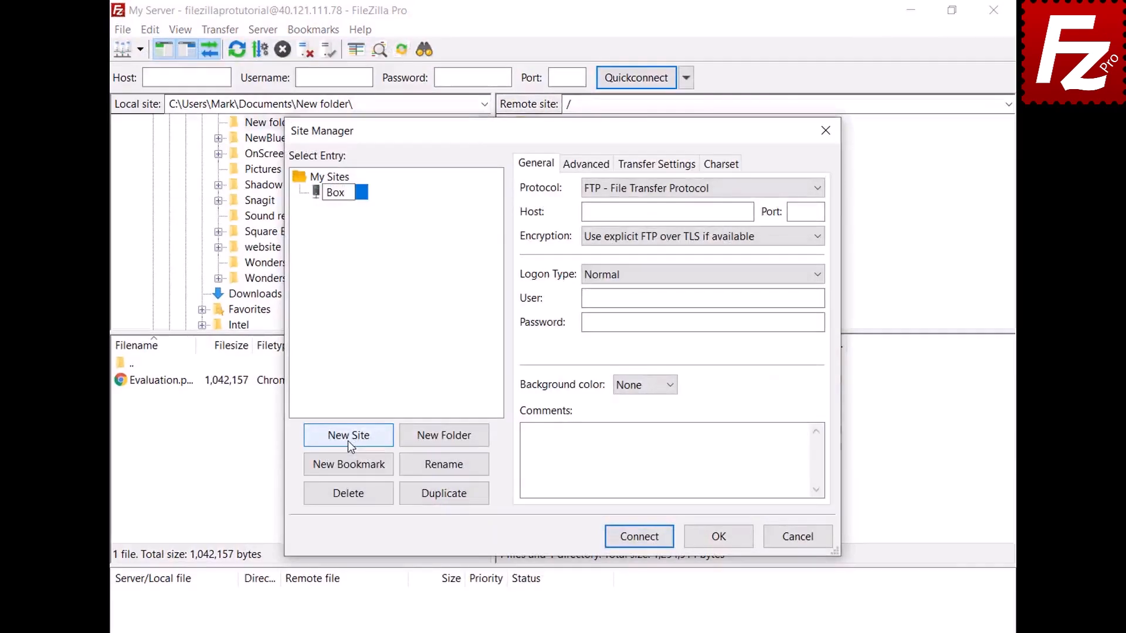
click(815, 189)
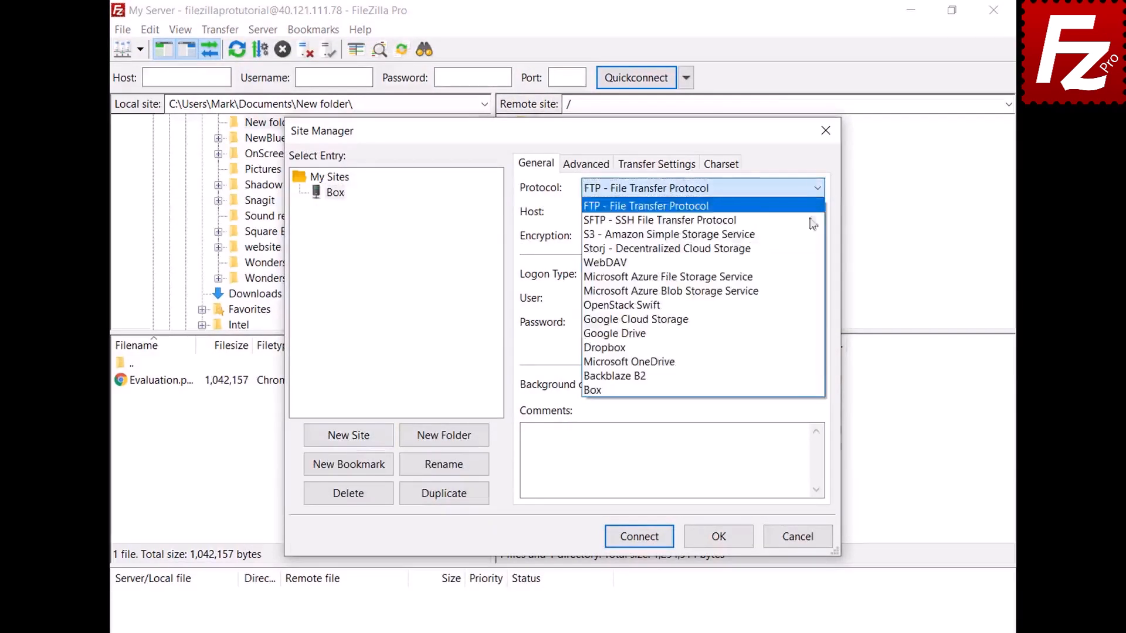
click(795, 390)
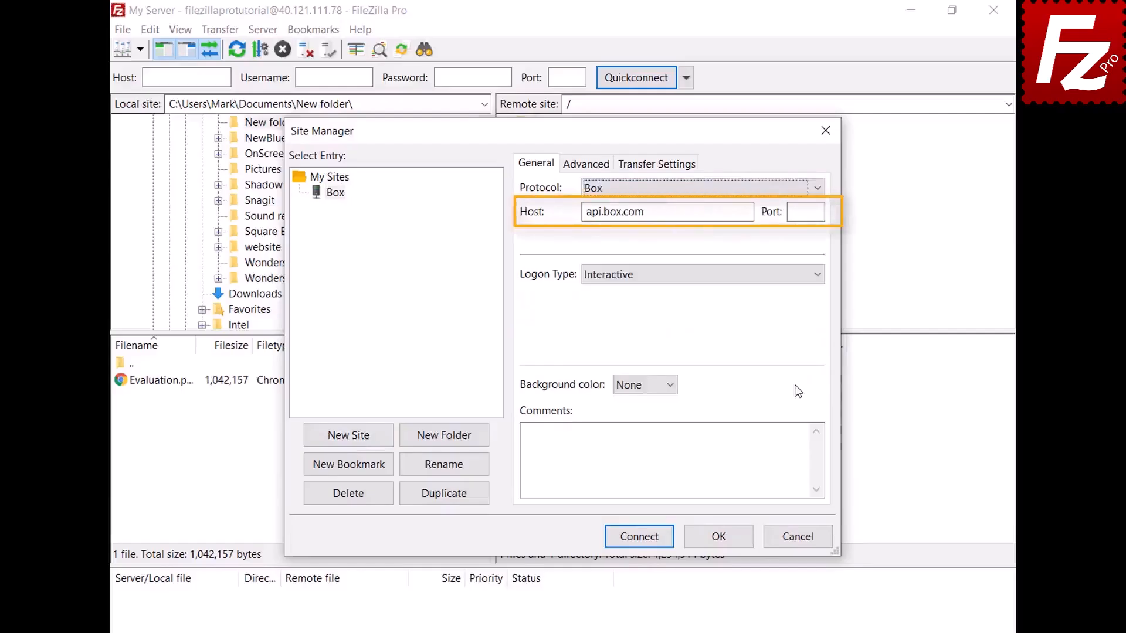
click(638, 538)
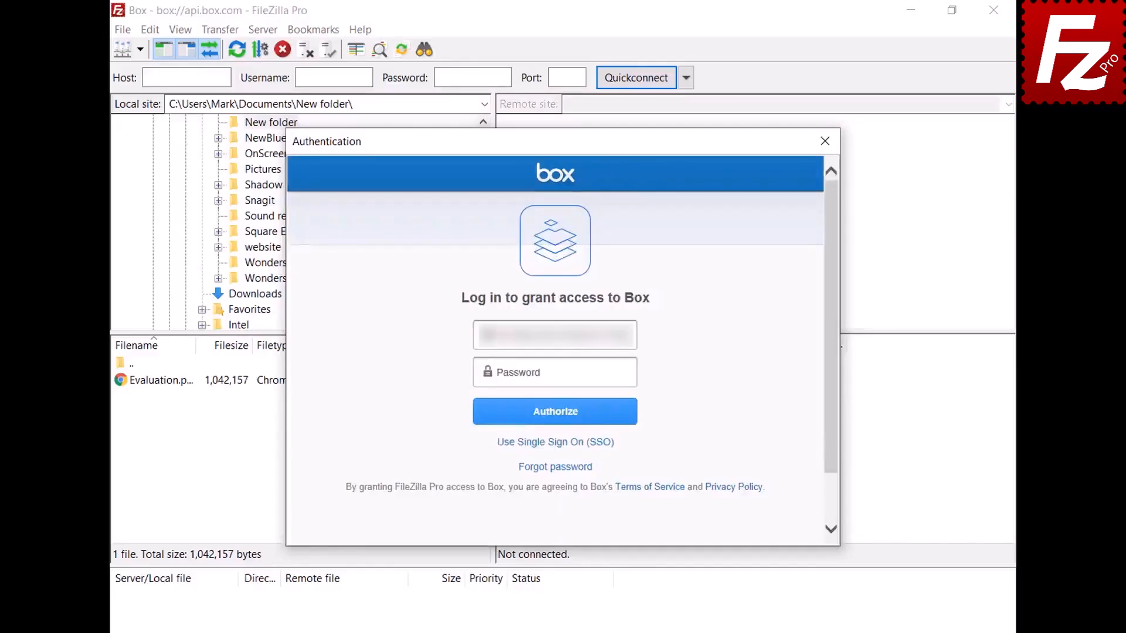
- Enter the Box account password, authorize, and grant FileZilla Pro access to the Box files
click(632, 373)
text(••••••••••)
click(556, 422)
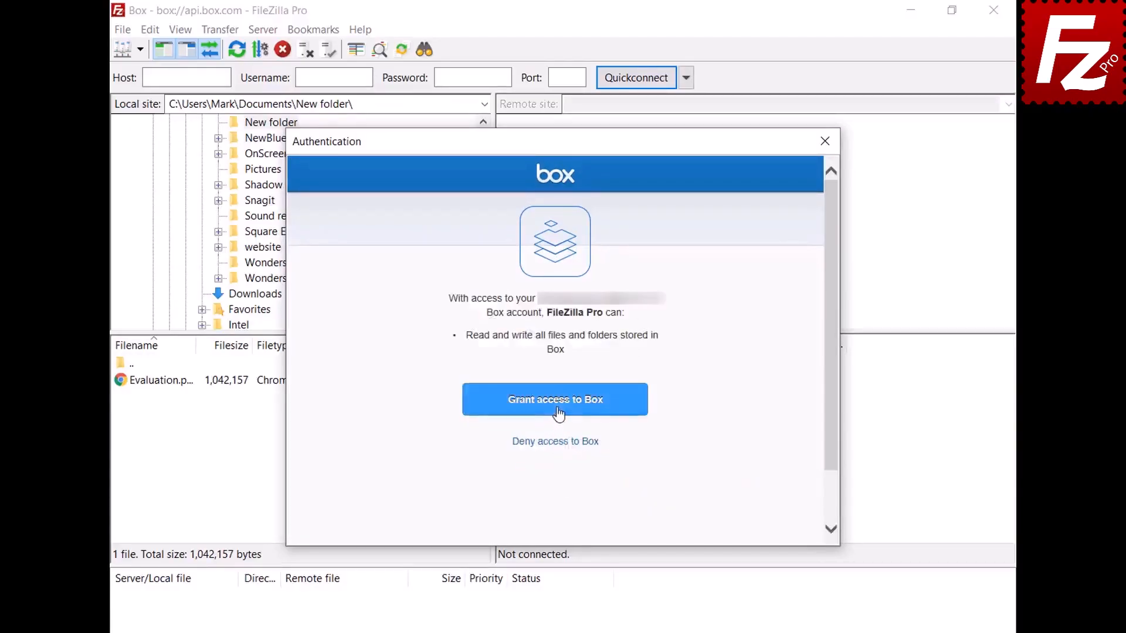
click(557, 409)
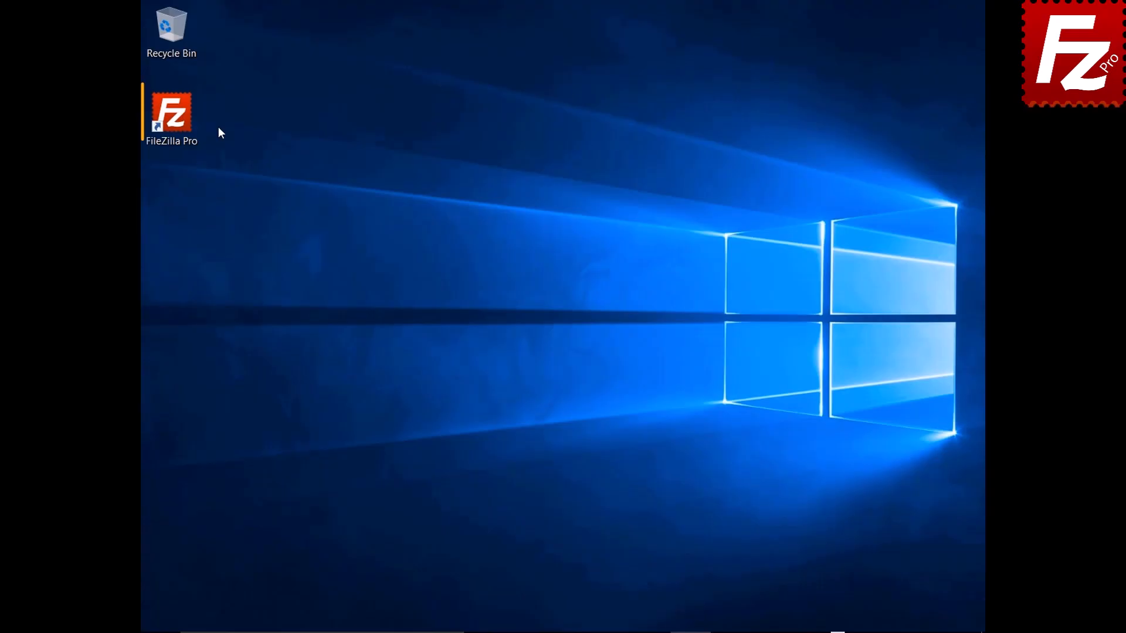
- Launch FileZilla Pro, add another site named 'Box' using the Box protocol, and start connecting
double_click(184, 123)
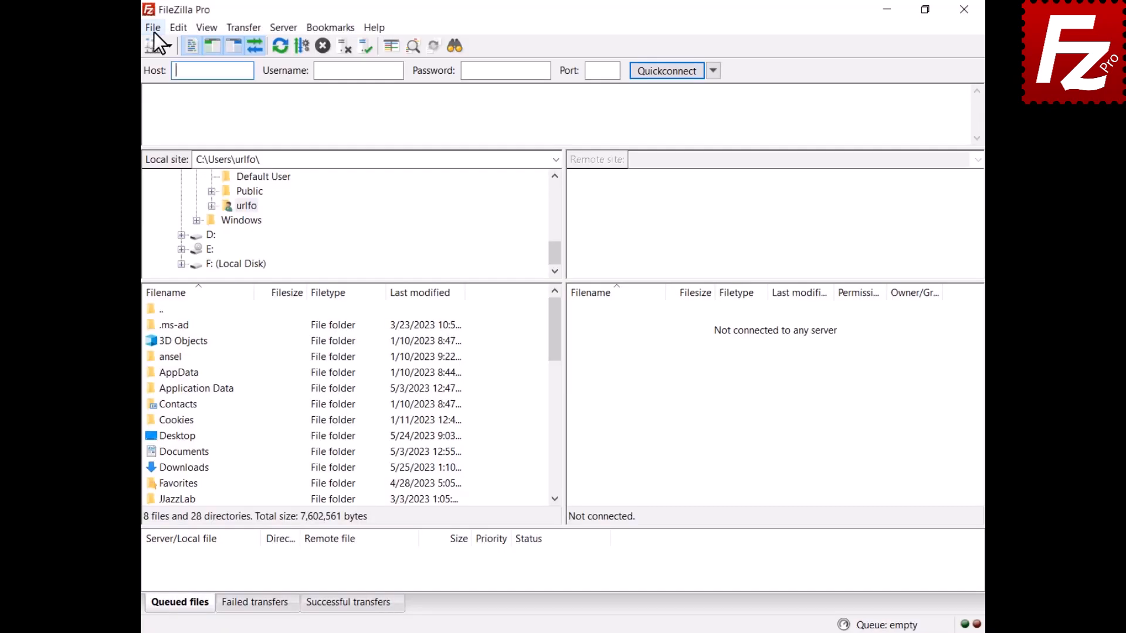
click(153, 31)
click(156, 44)
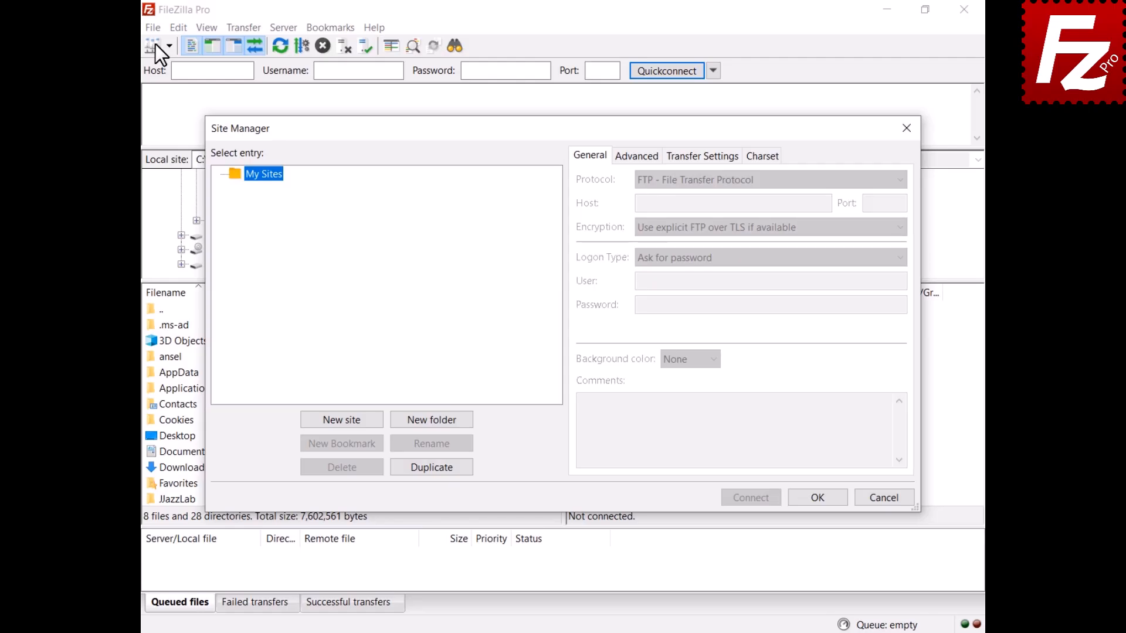
click(342, 420)
text(Box)
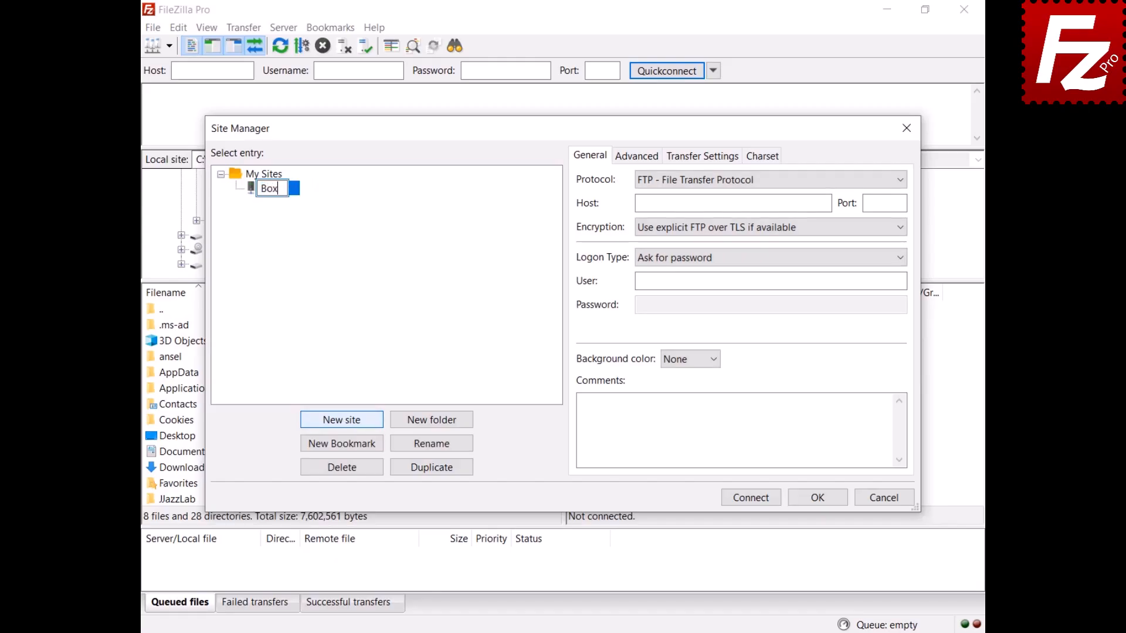
key(Return)
click(738, 181)
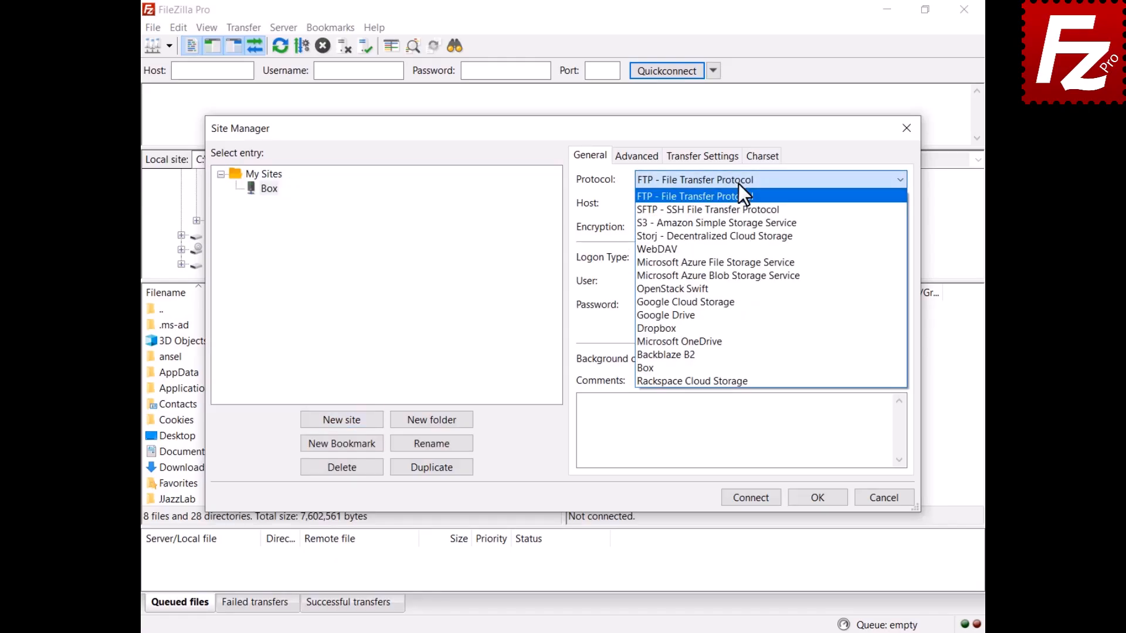
click(745, 368)
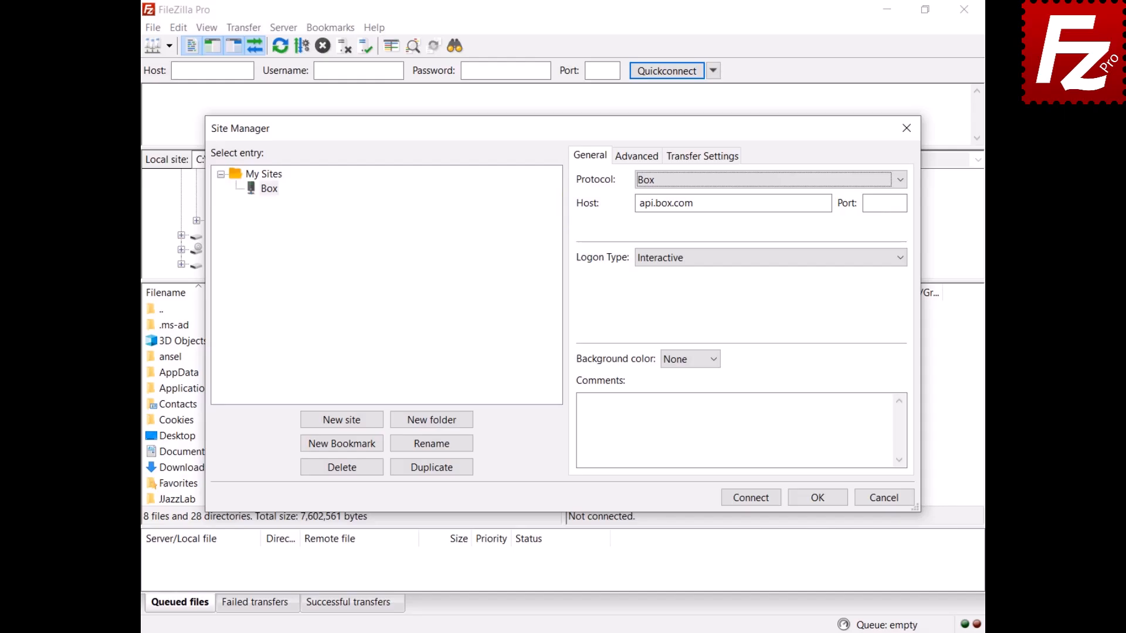
click(750, 500)
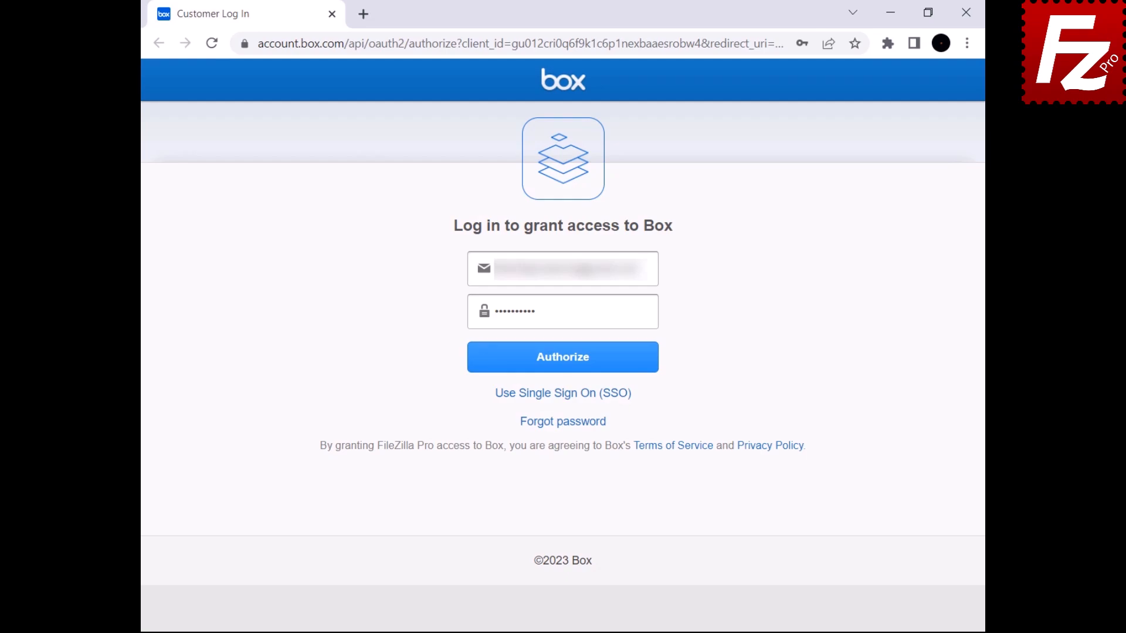
- Log in on the Box page, grant FileZilla Pro access, and copy the returned authorization code
click(558, 367)
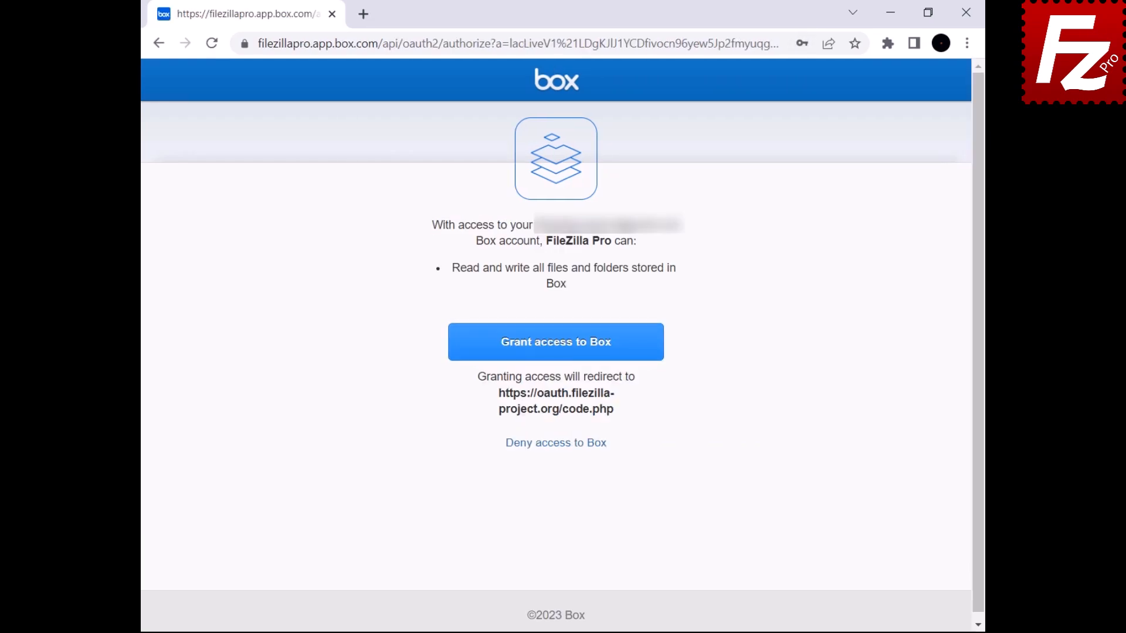
click(555, 352)
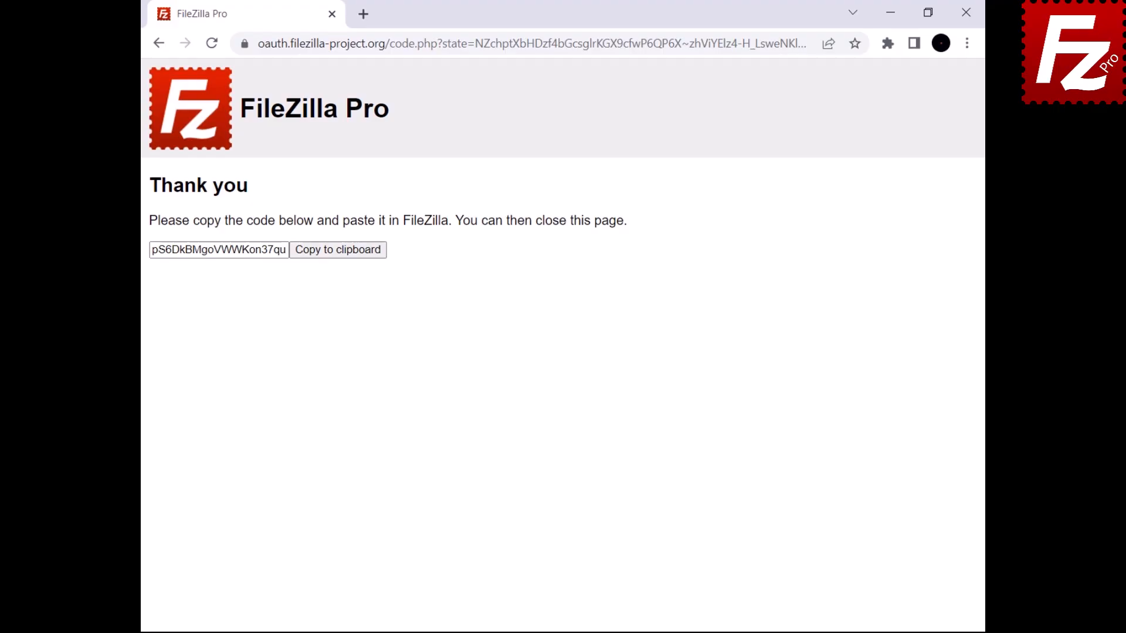
click(336, 252)
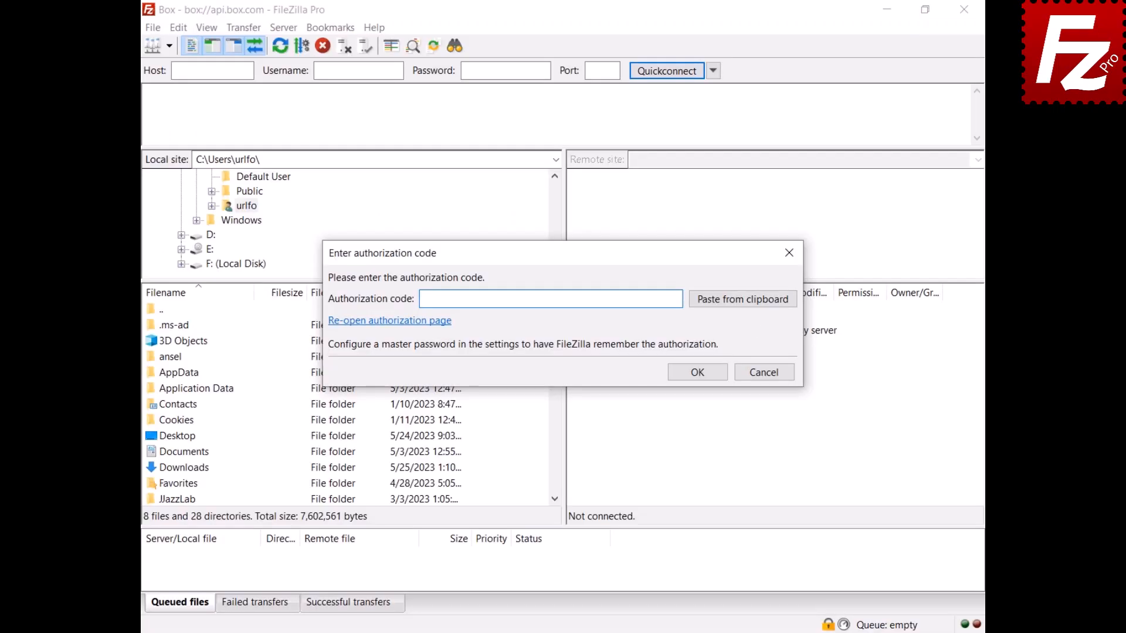
- Paste and submit the Box authorization code, trust Box's certificate, and select Construction Project
click(745, 304)
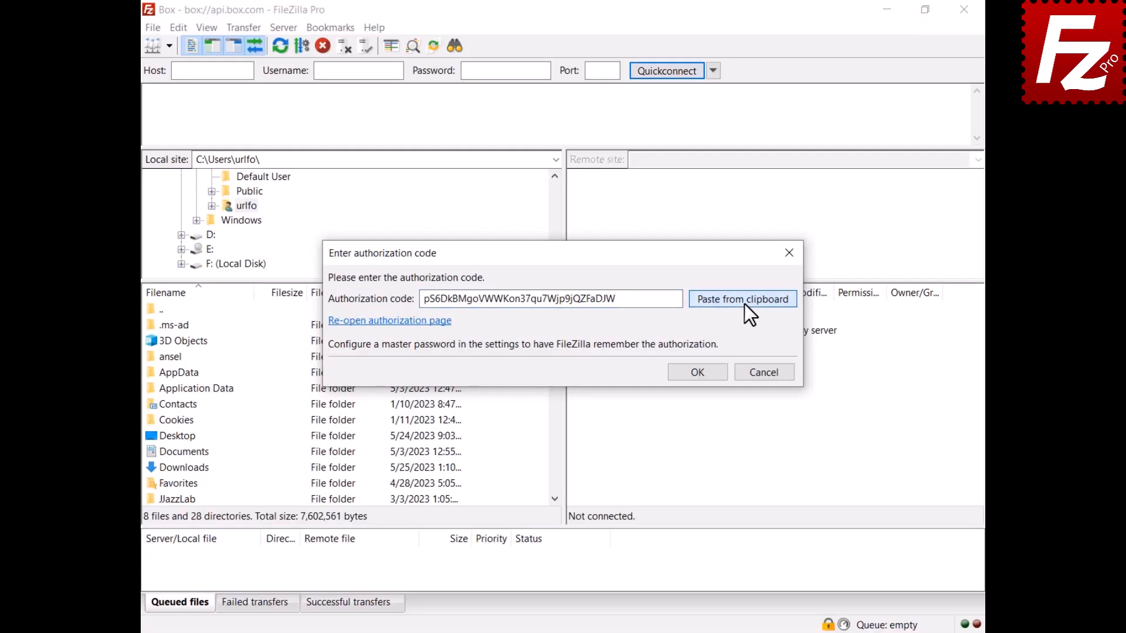
click(697, 375)
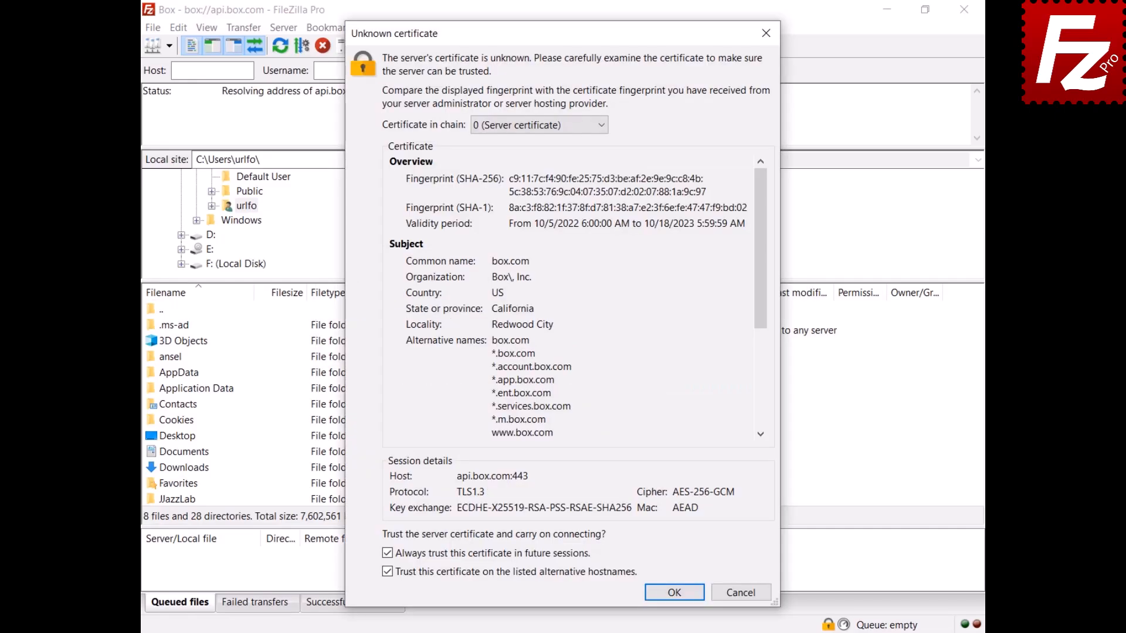
click(674, 593)
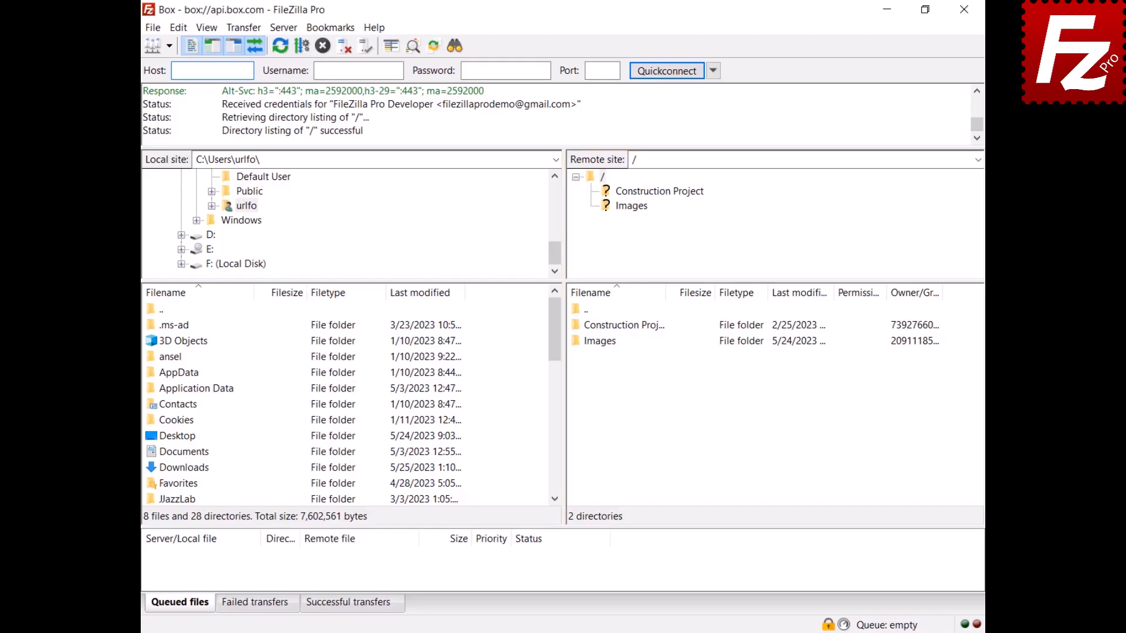
click(586, 326)
- Share the Construction Project folder, creating a new shared link with Access type Open
right_click(586, 326)
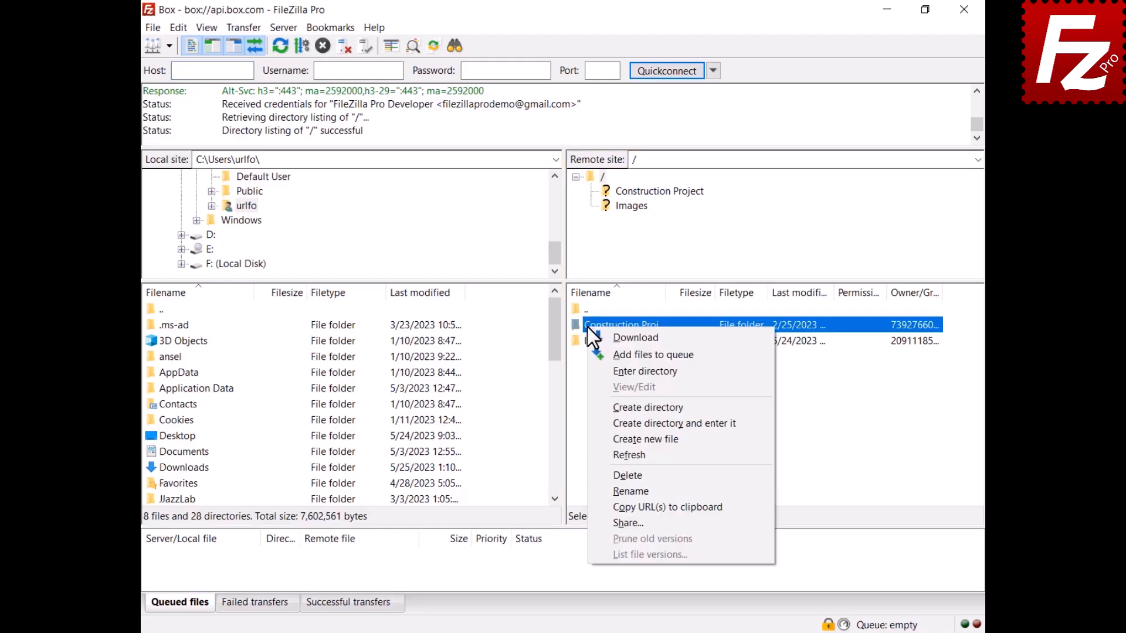
click(626, 522)
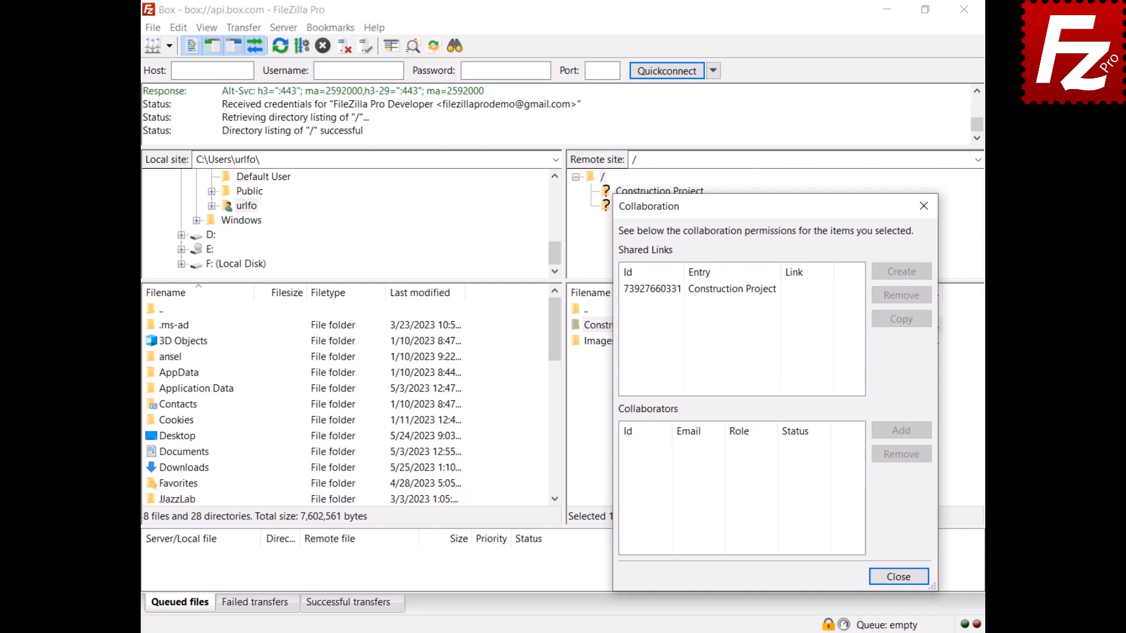
click(724, 291)
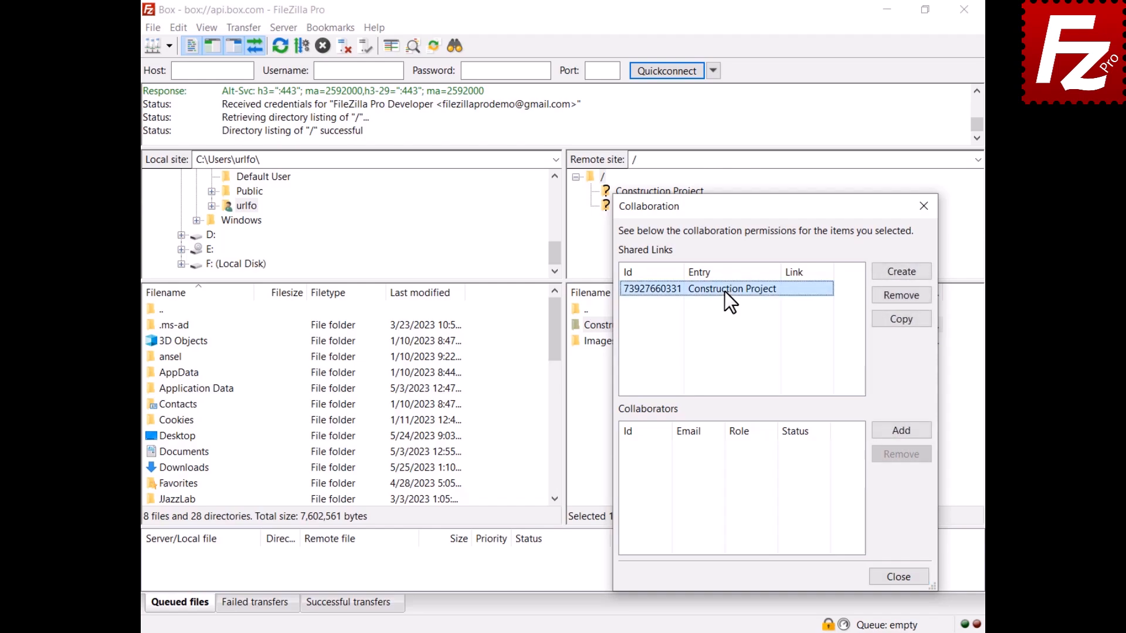
click(901, 272)
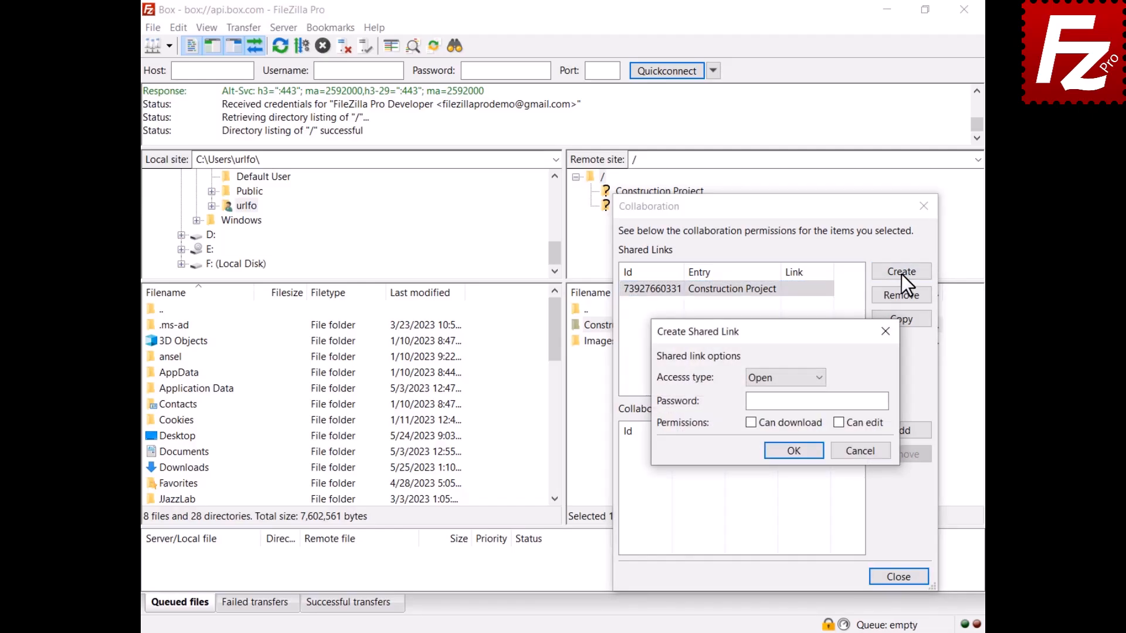
click(784, 383)
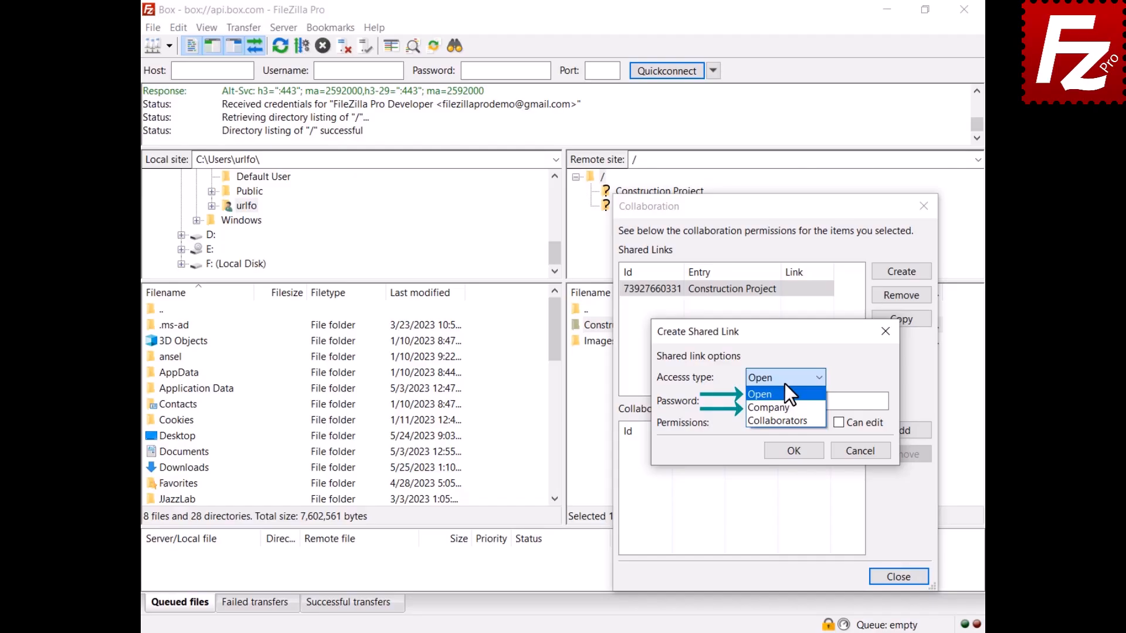
click(784, 385)
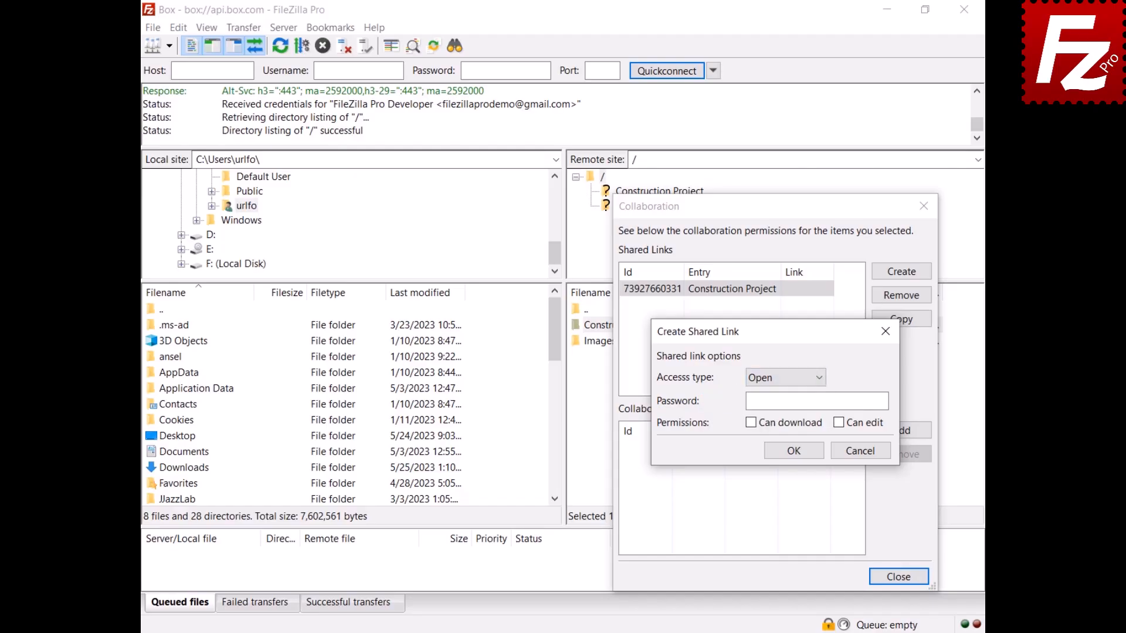
click(794, 451)
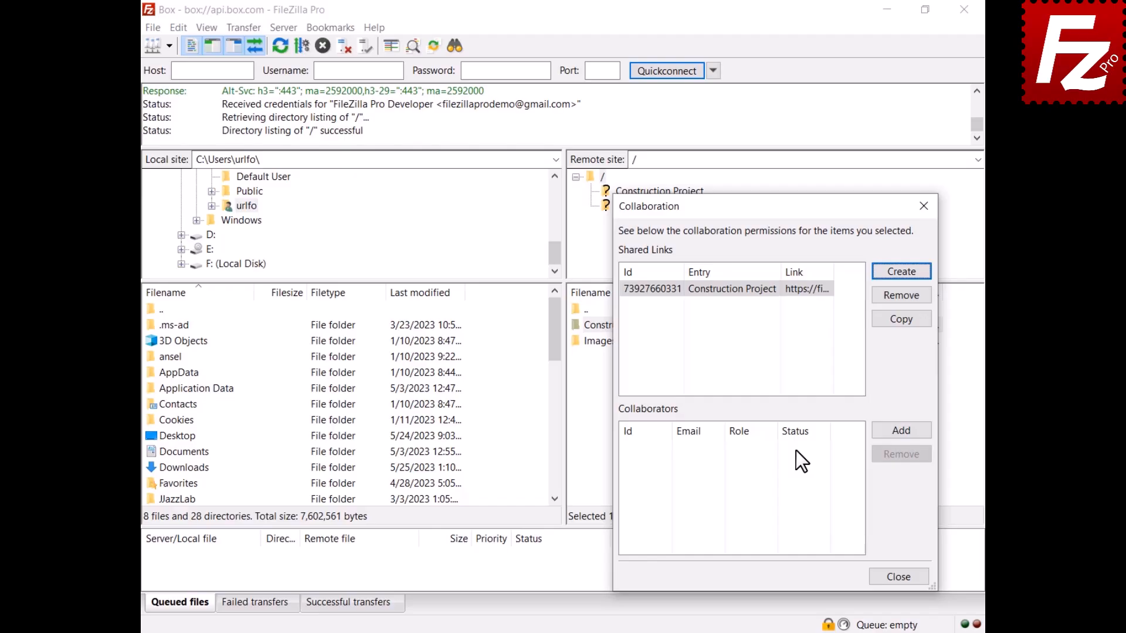
- Add a collaborator by pasted e-mail address, with Notify by email on and role Editor
click(899, 433)
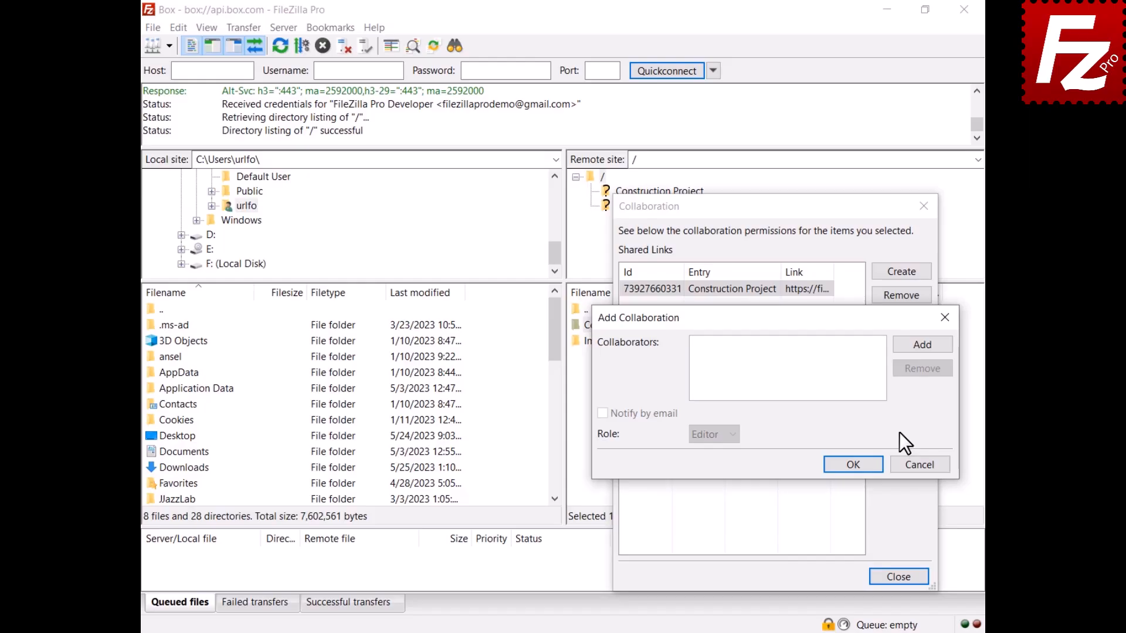
click(923, 347)
key(ctrl+v)
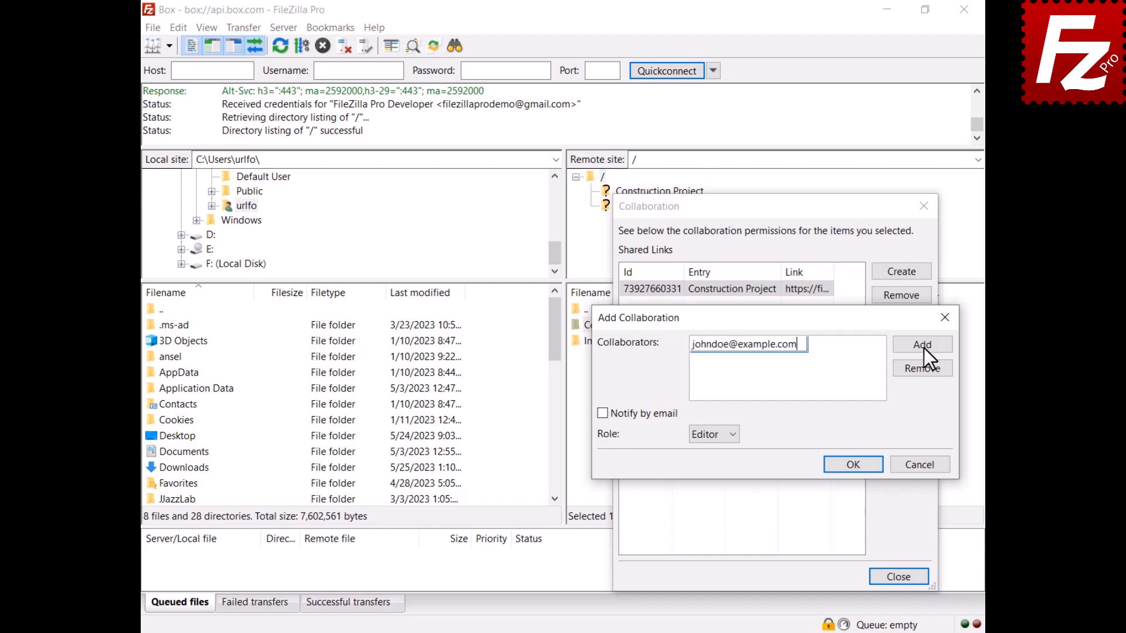
key(Return)
click(602, 413)
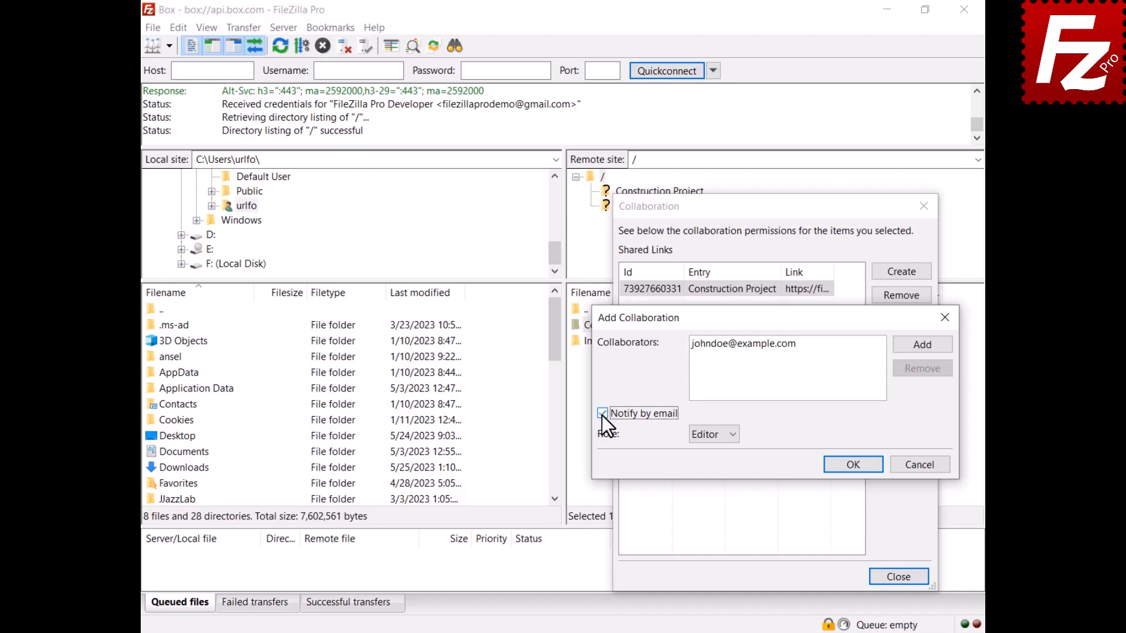
click(712, 438)
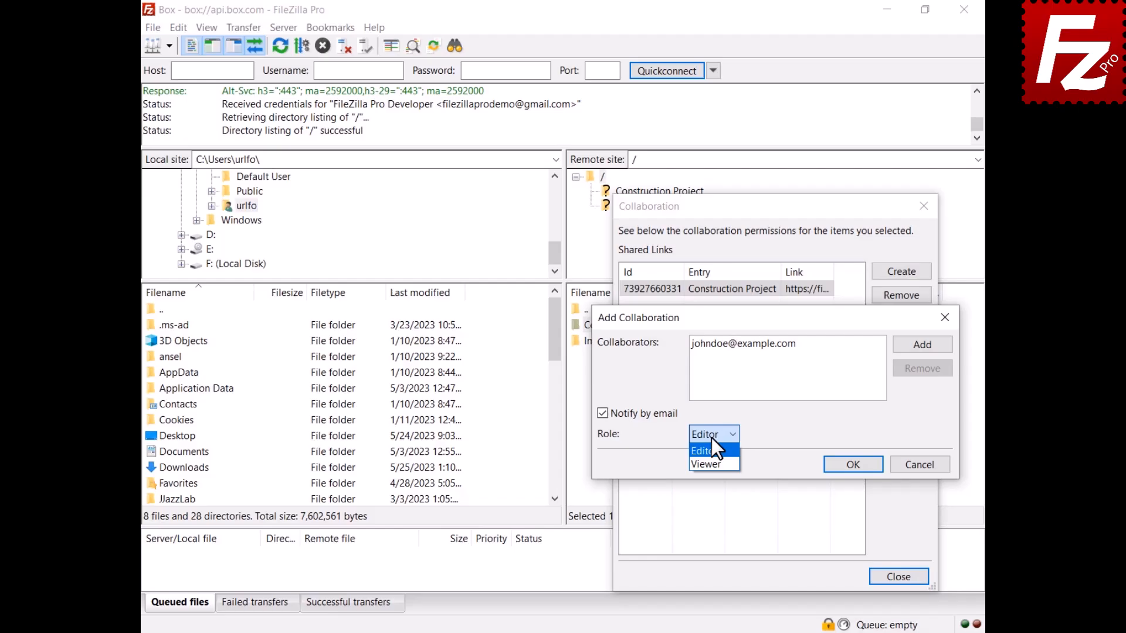
click(712, 438)
click(854, 469)
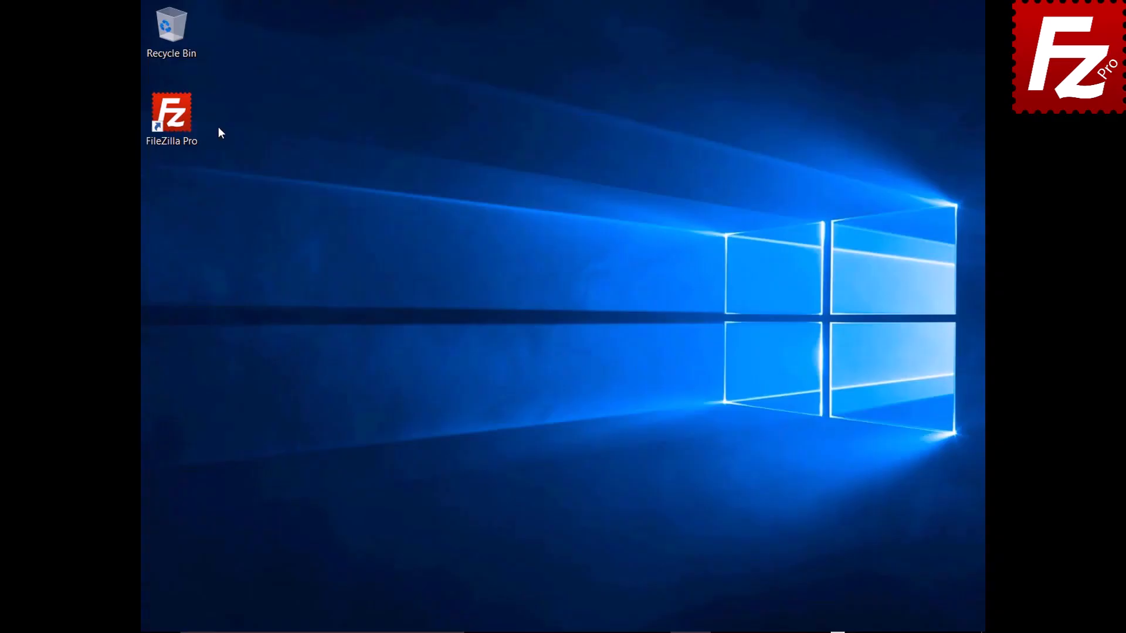
- Launch FileZilla Pro and add a new site named Tardigrade using the Tardigrade protocol
double_click(178, 121)
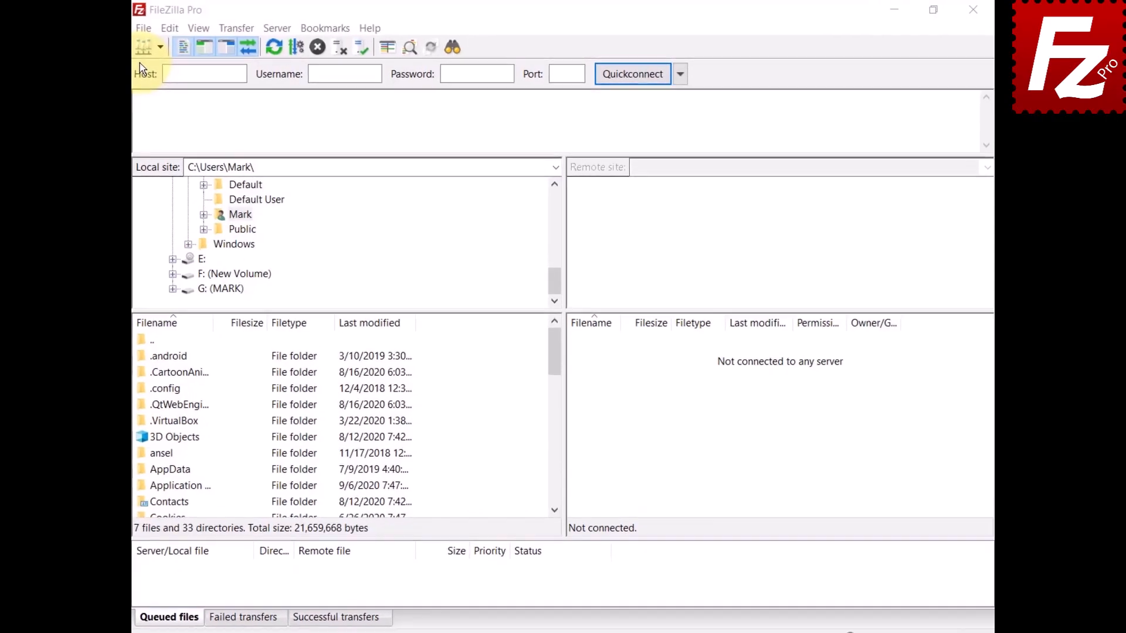
click(110, 33)
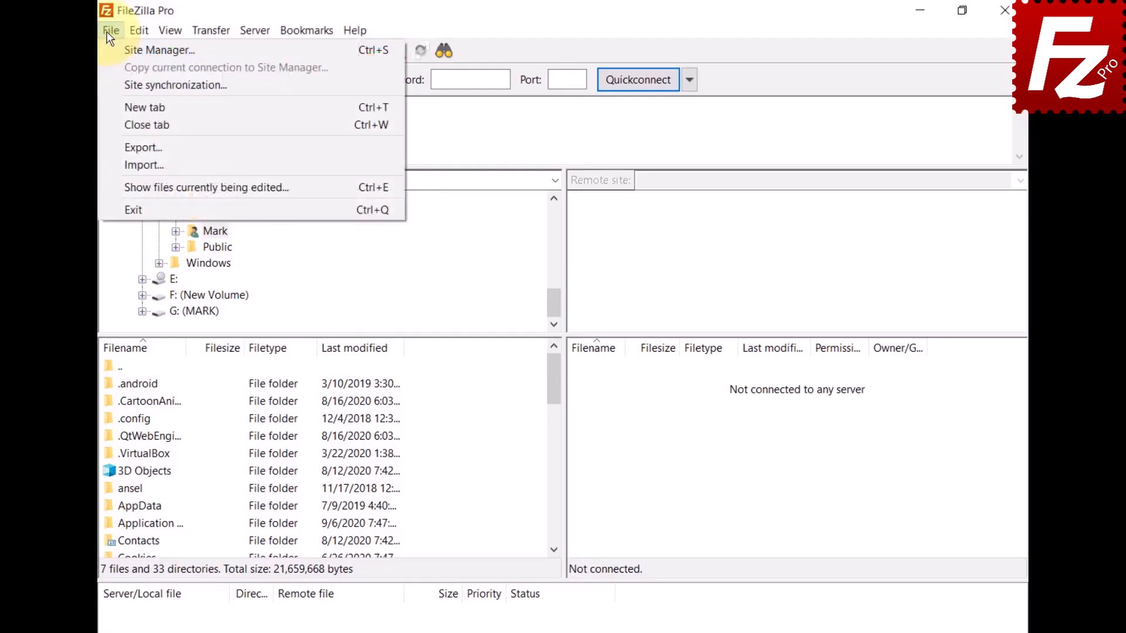
click(108, 54)
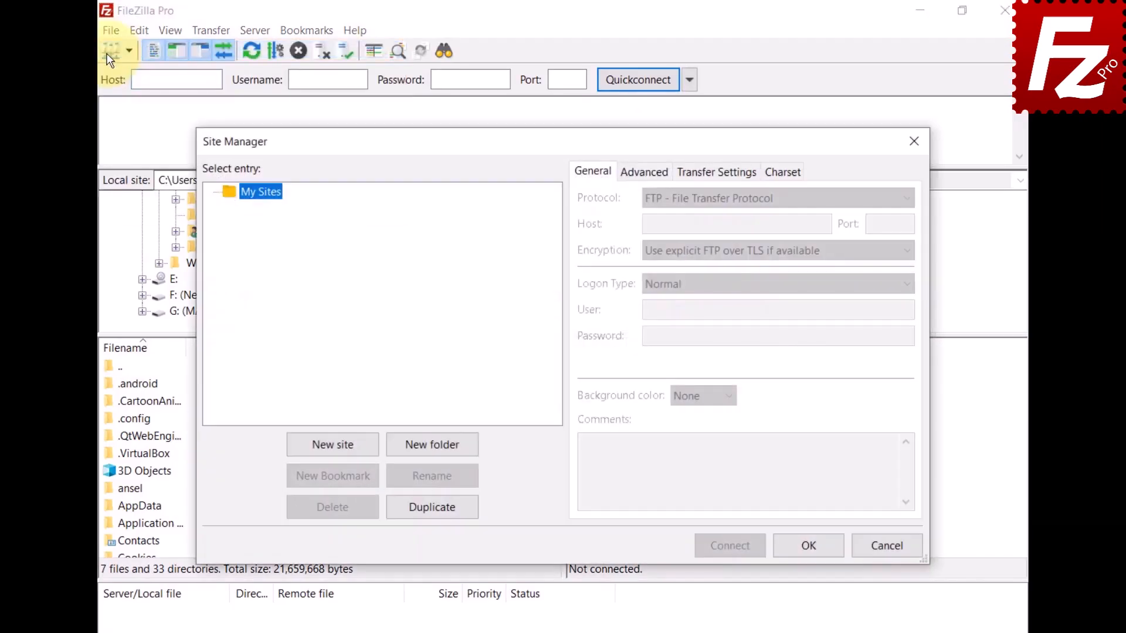
click(333, 447)
text(Tardigrade)
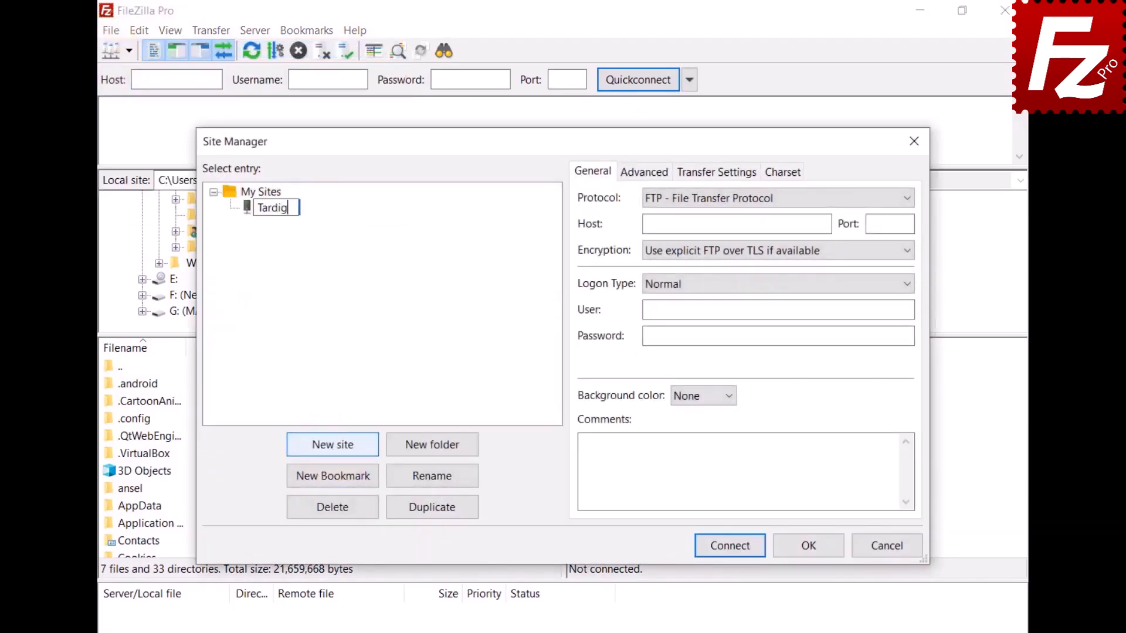
click(737, 200)
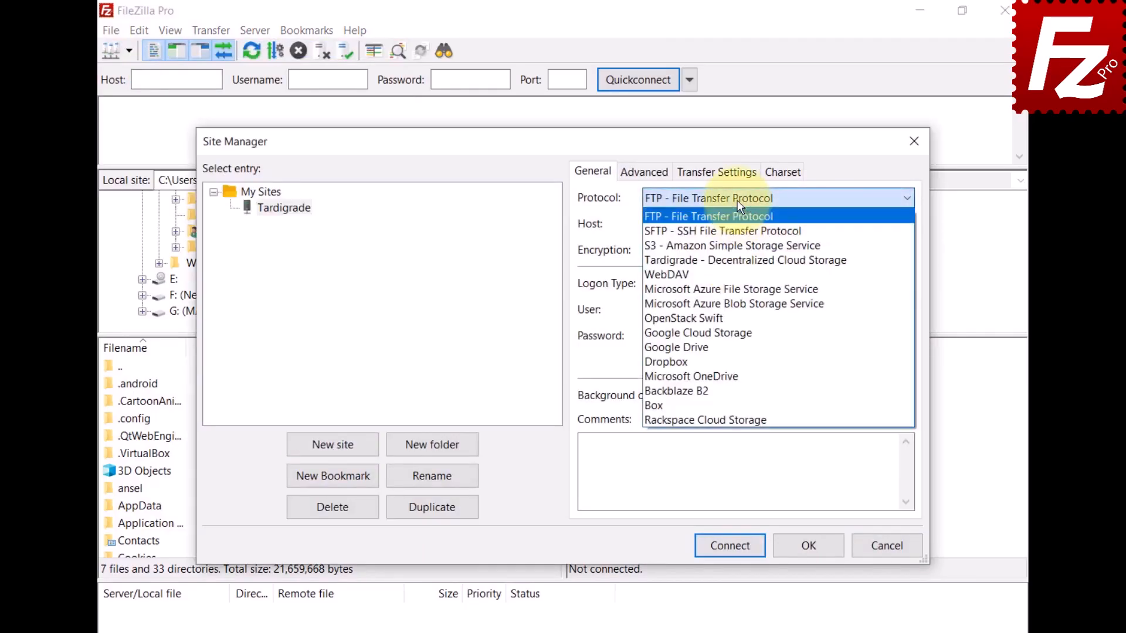
click(731, 263)
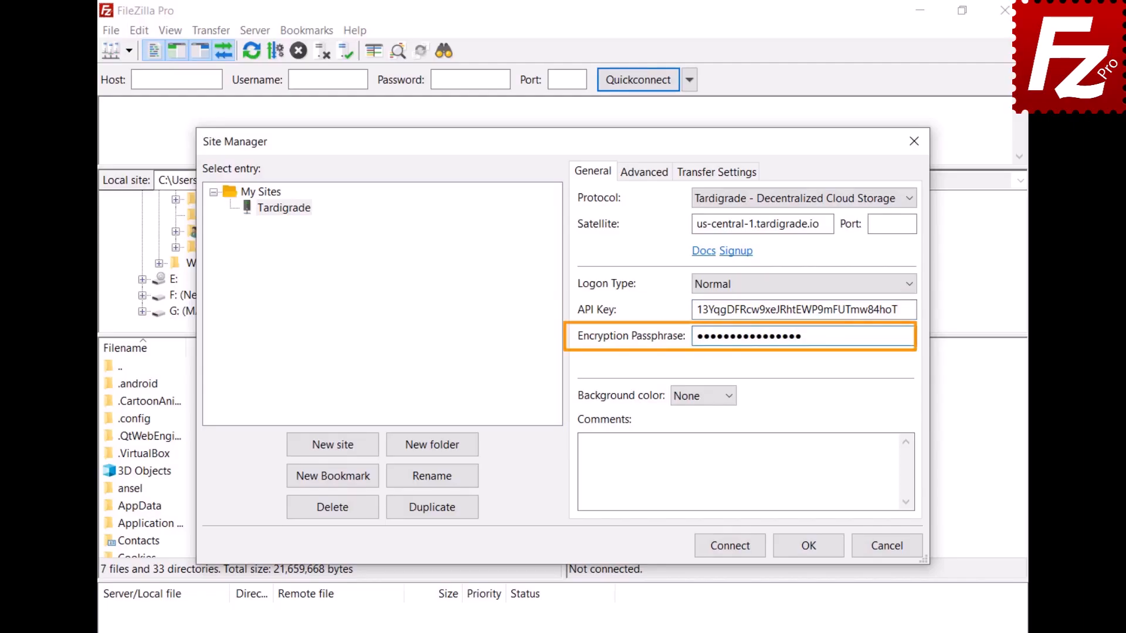
- Connect to the Tardigrade site and open /constructionproject/Construction Project
click(734, 551)
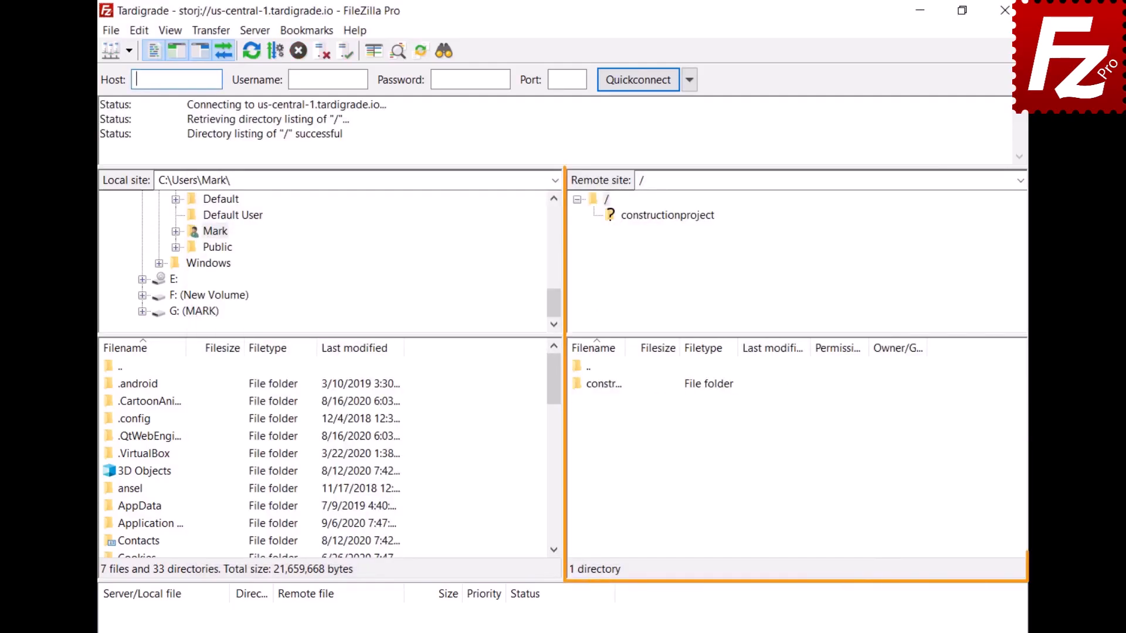
click(662, 216)
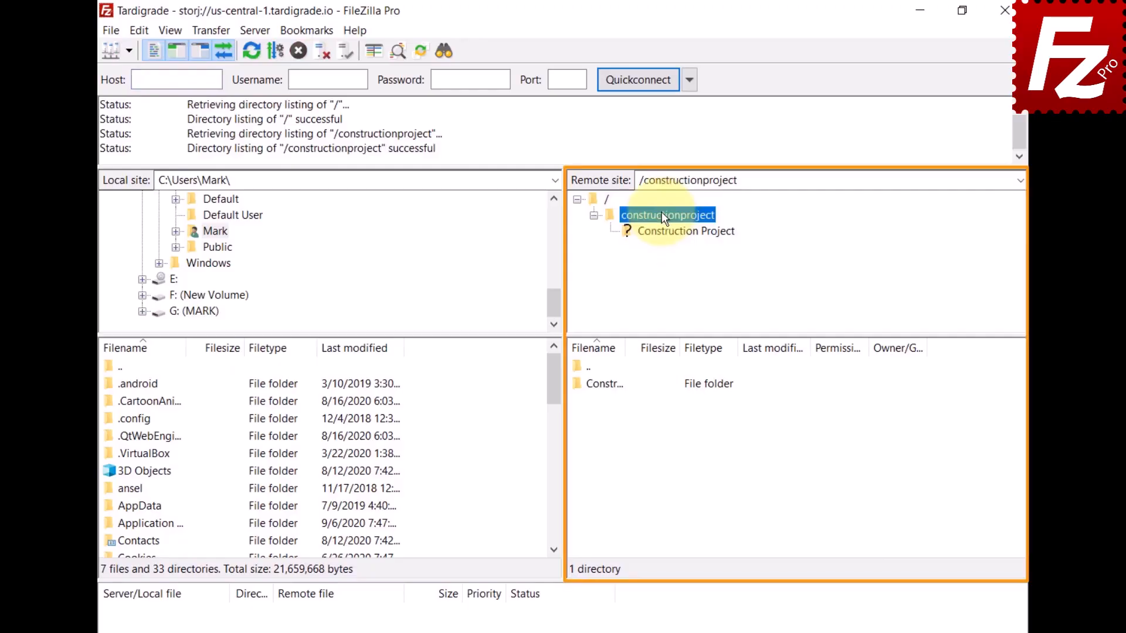
click(665, 232)
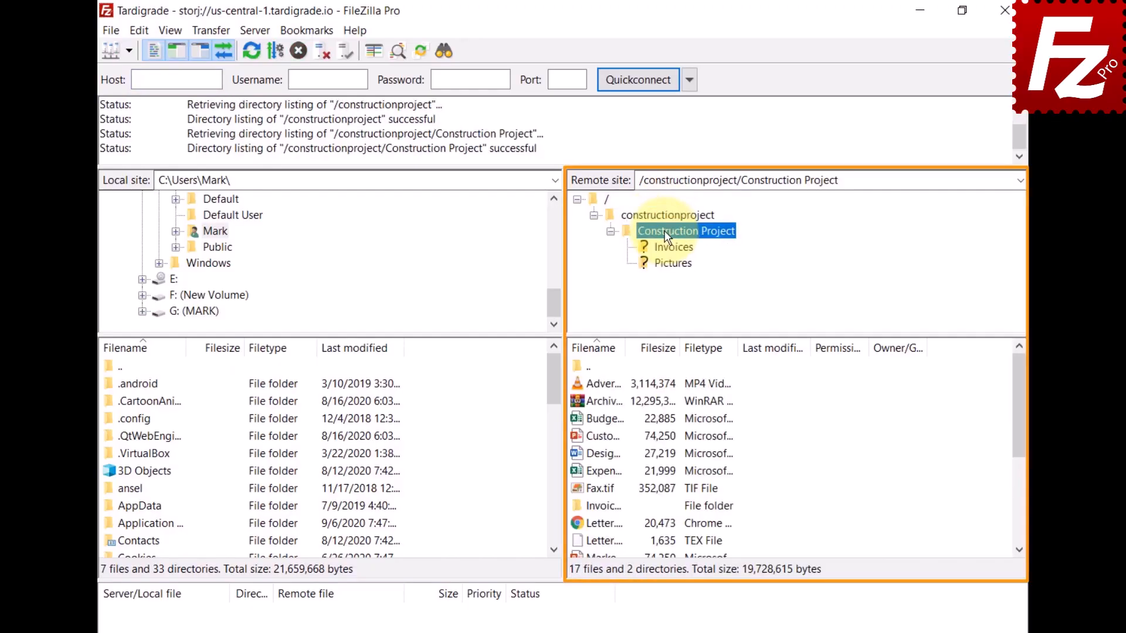
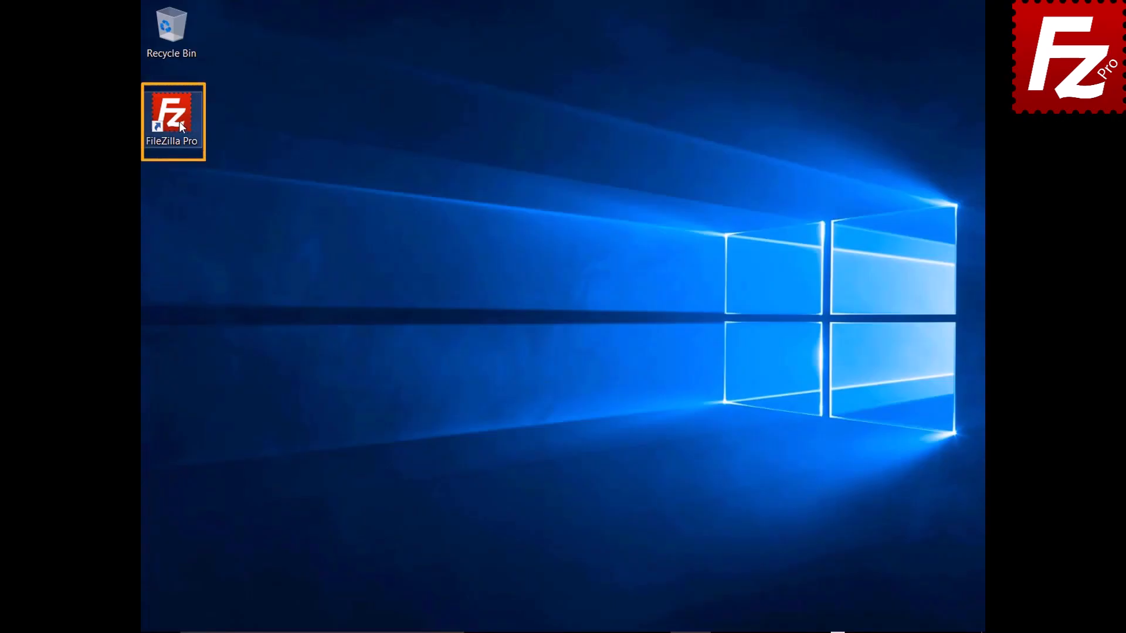
- Launch FileZilla Pro and open the Settings dialog at Transfers > MIME Types
double_click(178, 122)
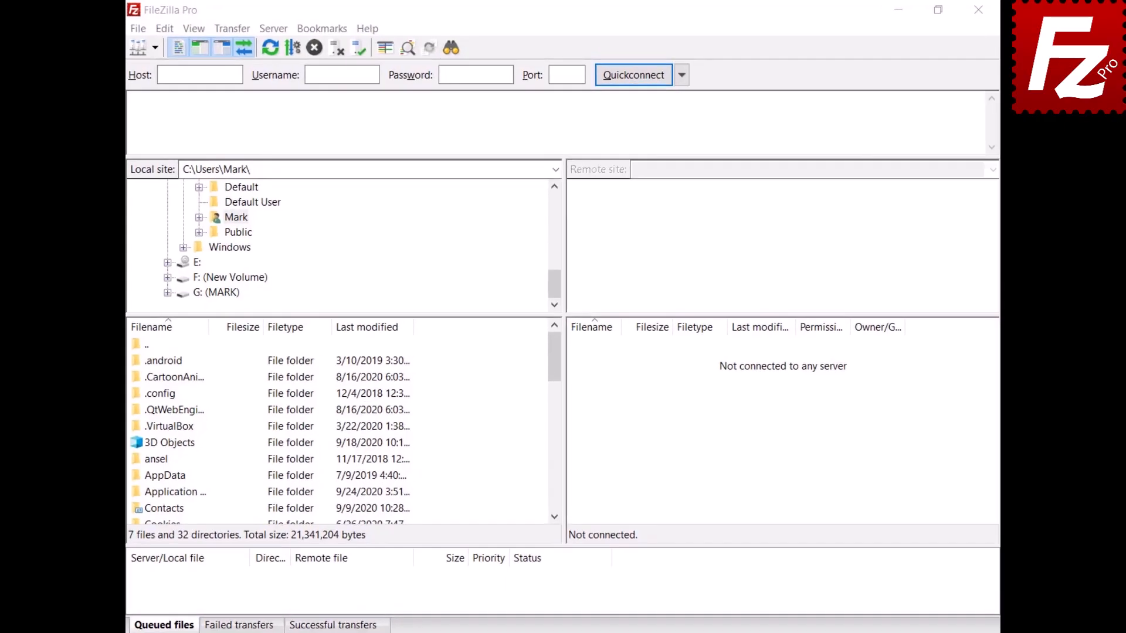
click(156, 31)
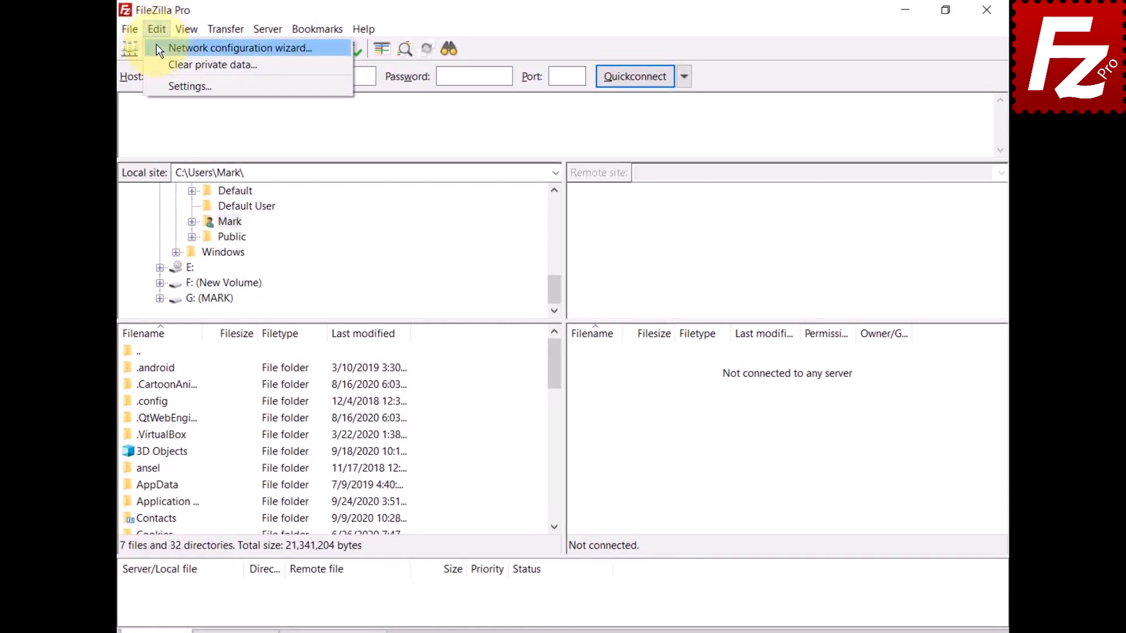
click(156, 83)
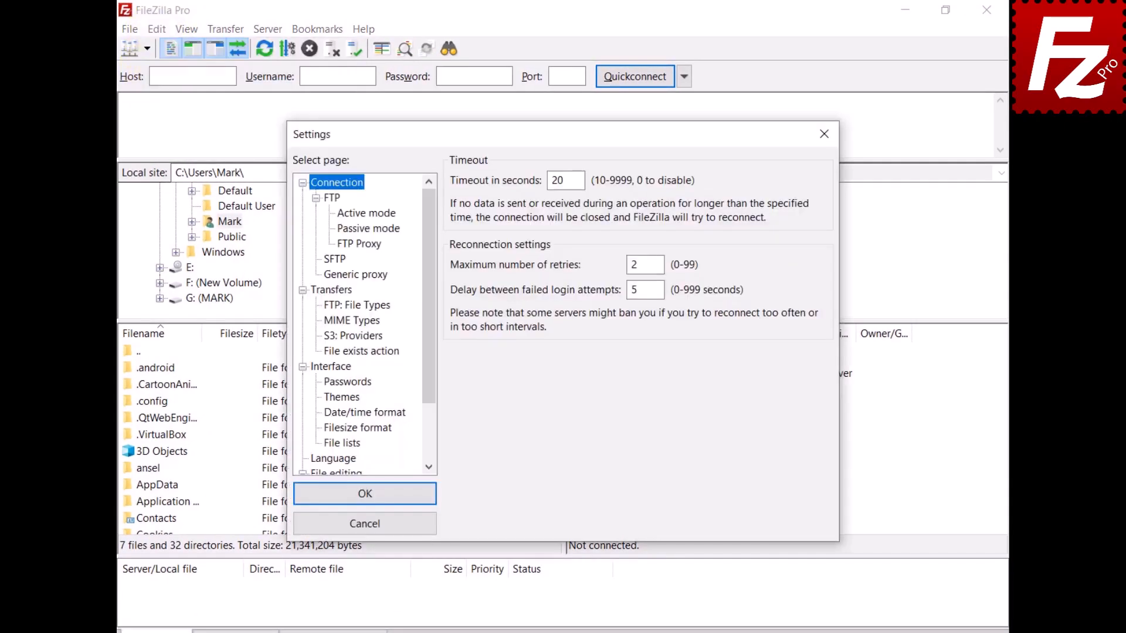
click(330, 290)
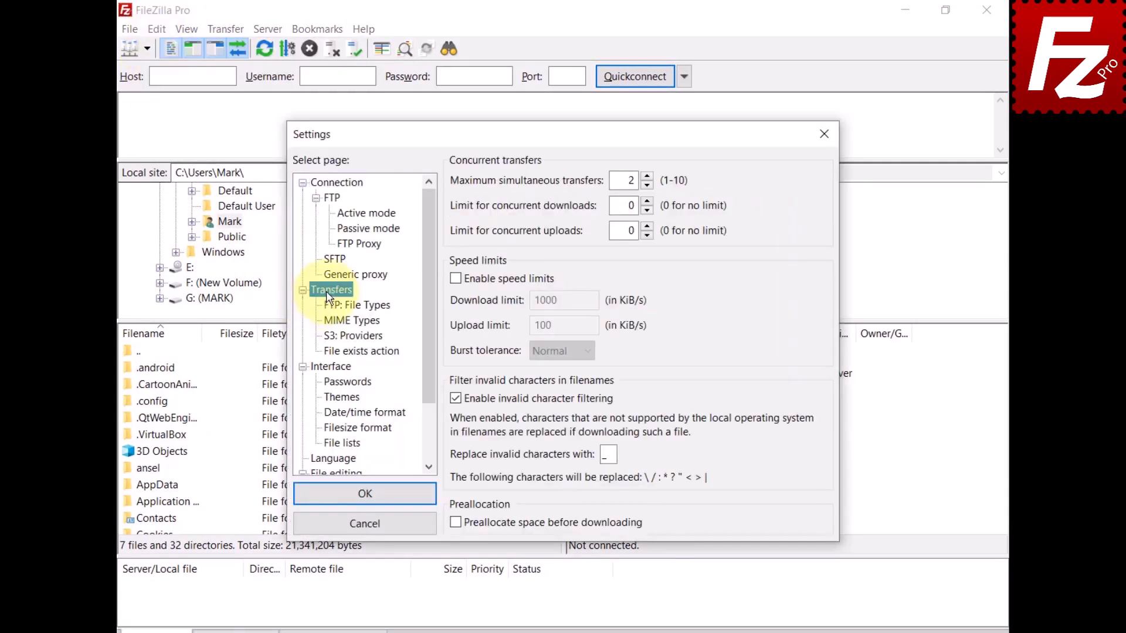
click(331, 320)
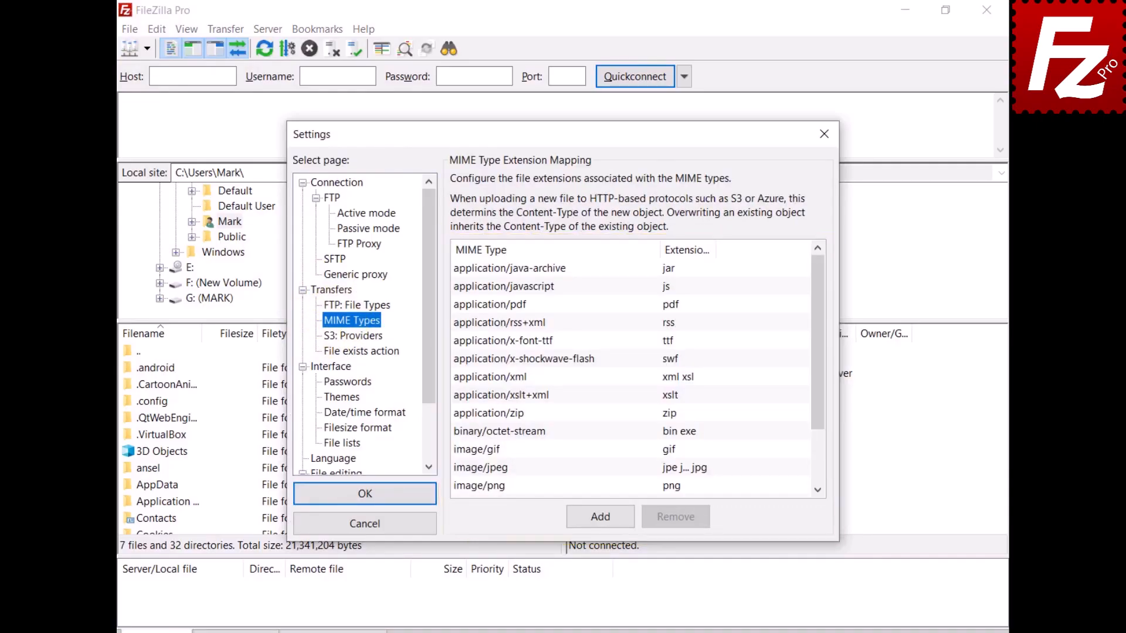
- Add a MIME type mapping of video/mp4 to the mp4 extension
click(601, 519)
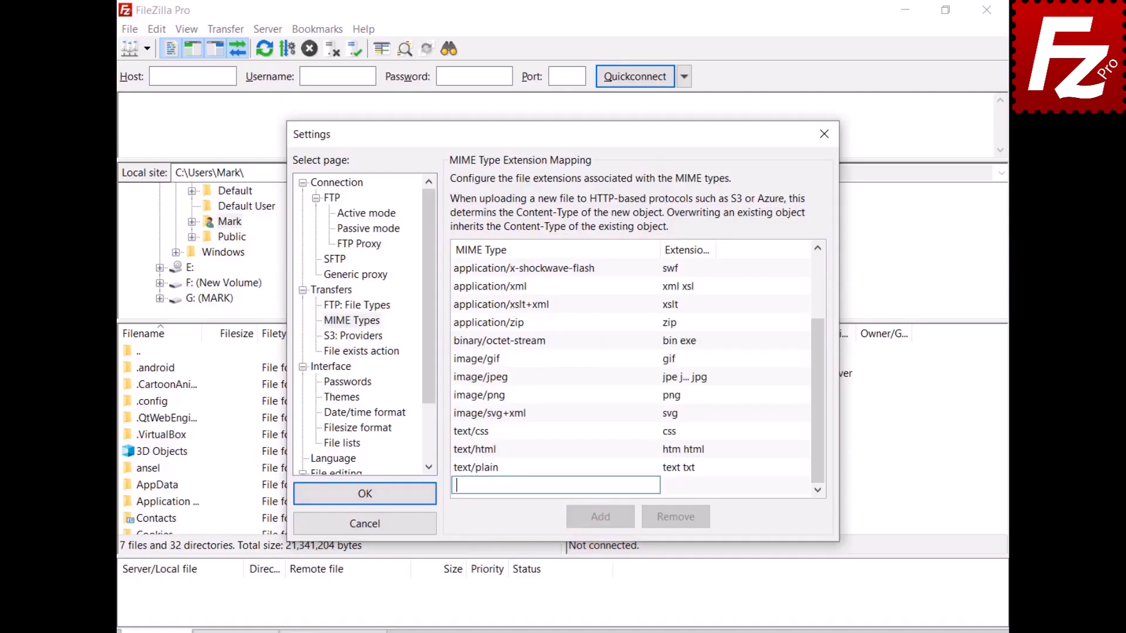
text(video/mp4)
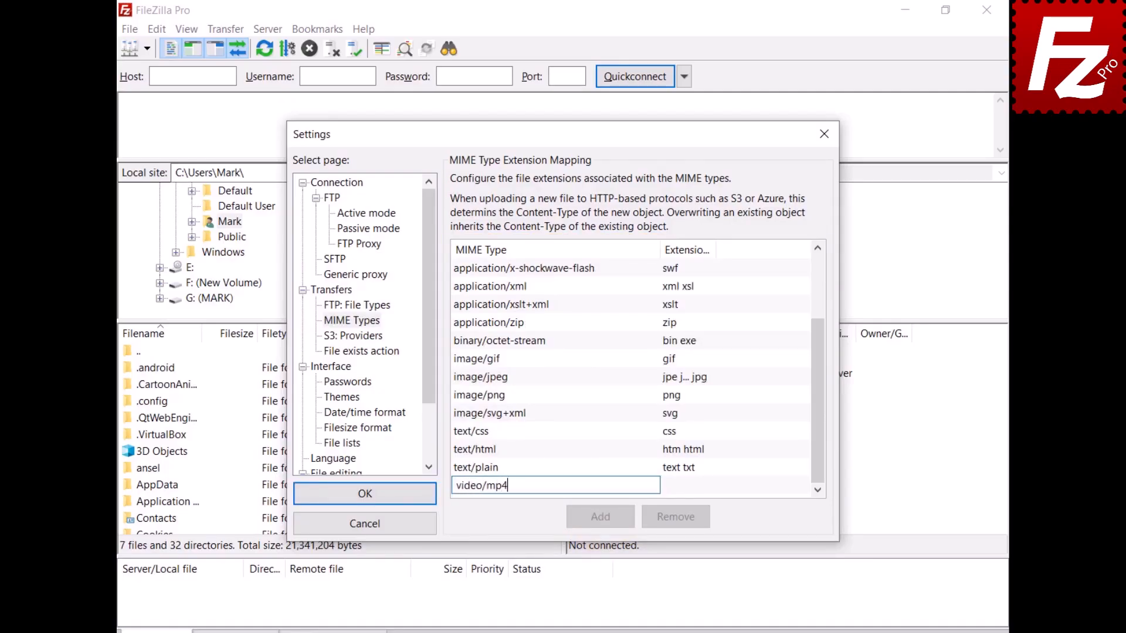
click(676, 491)
click(676, 490)
text(mp4)
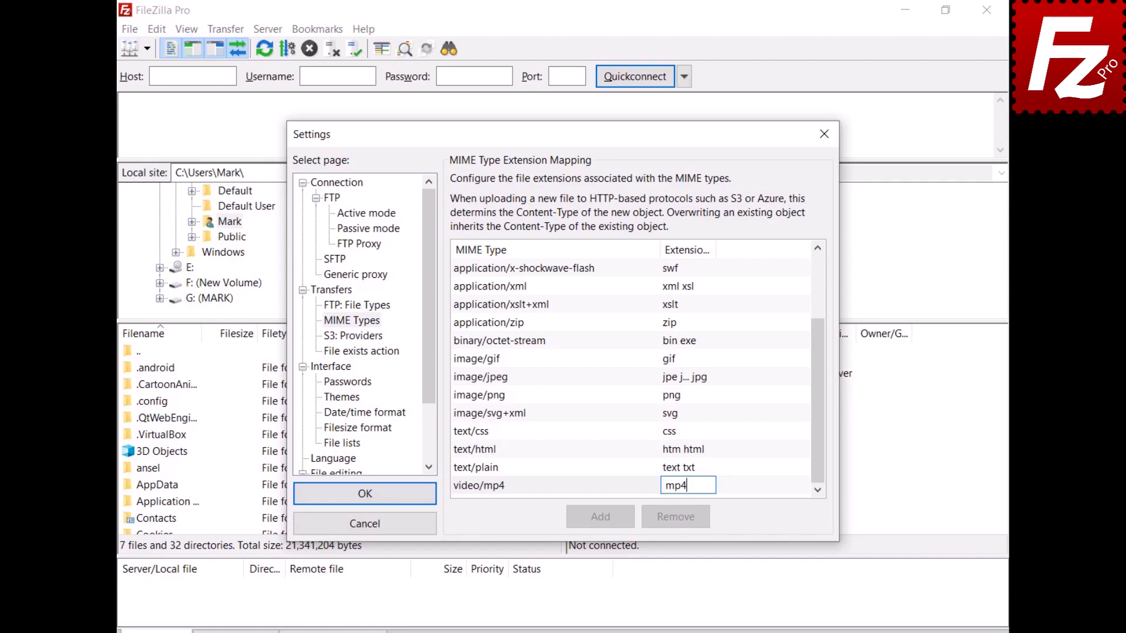
key(Return)
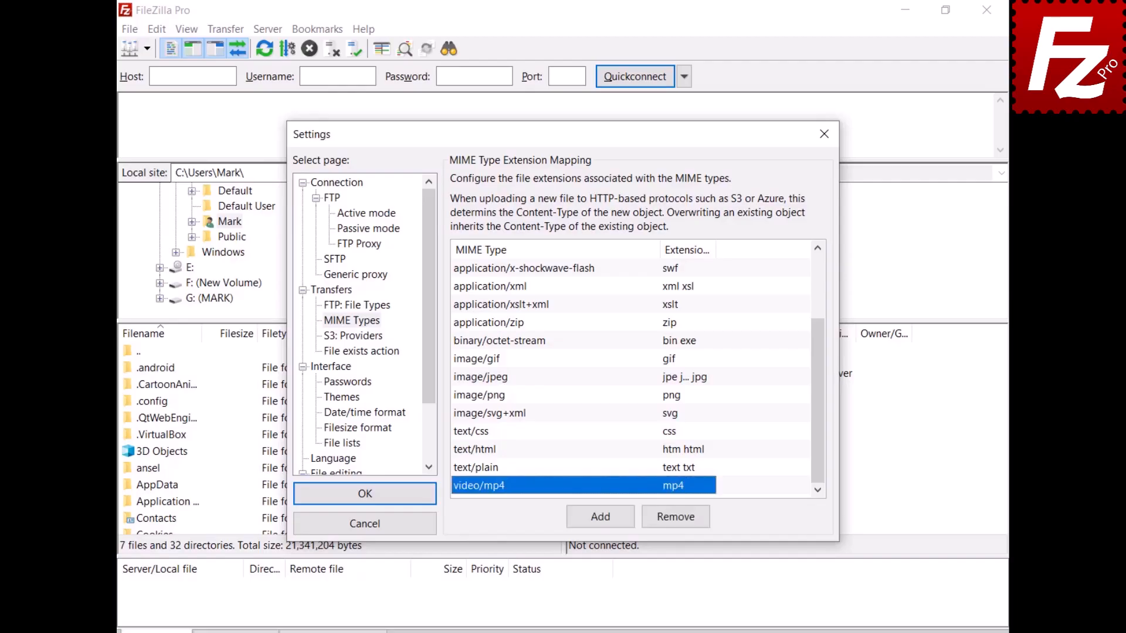